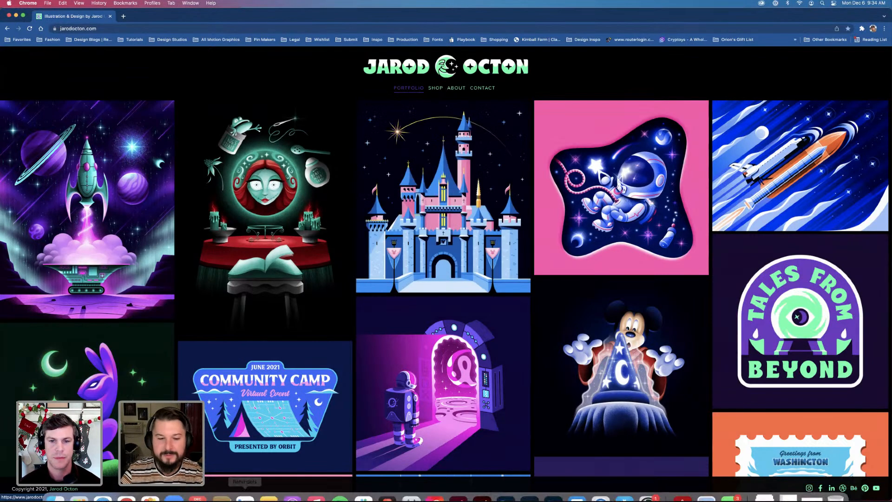
Switch to Illustrator and examine the first two rocket concept sketches, the plain version and the triangle-framed version
mouse_move(367, 483)
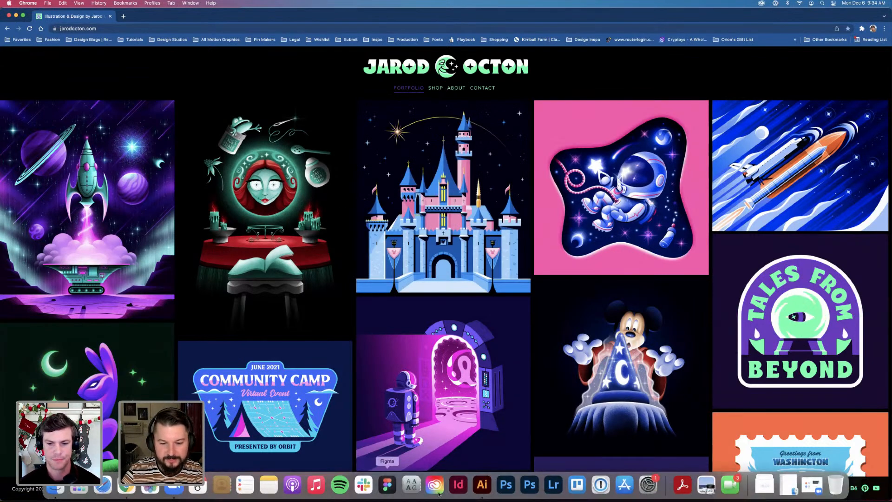
left_click(482, 485)
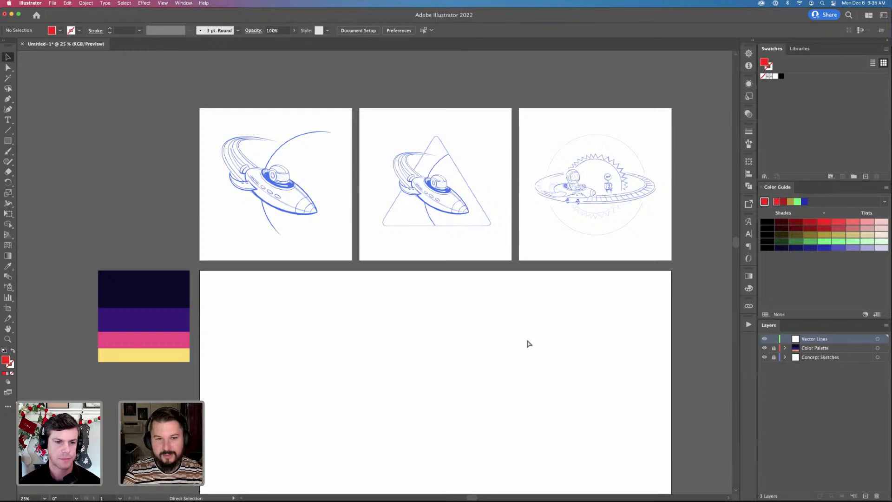
key("super+equal")
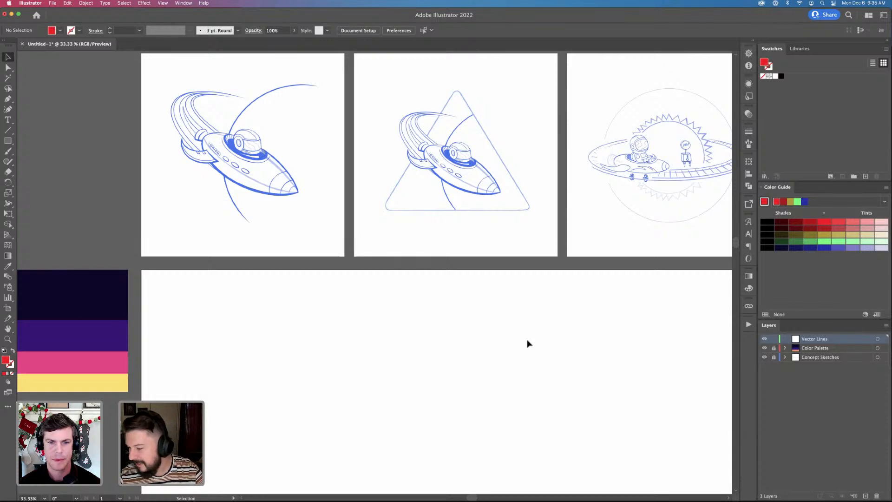
left_click_drag(527, 339, 398, 348)
key("super+equal")
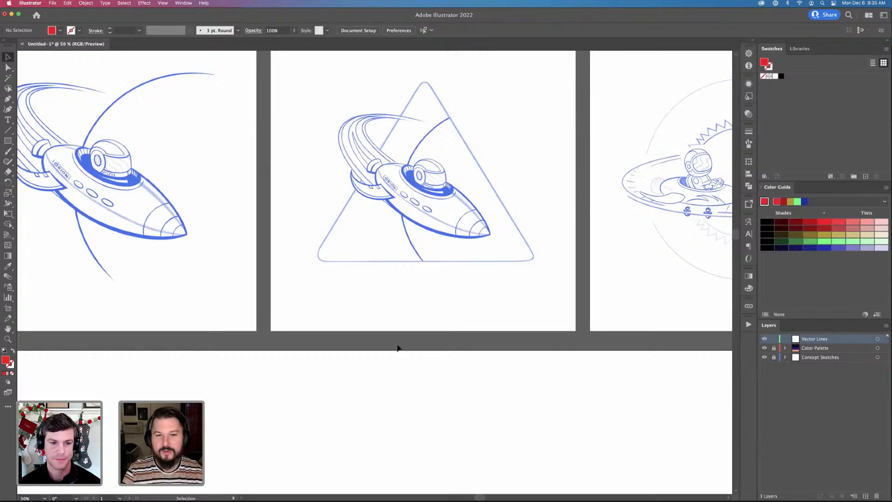
left_click_drag(289, 343, 391, 372)
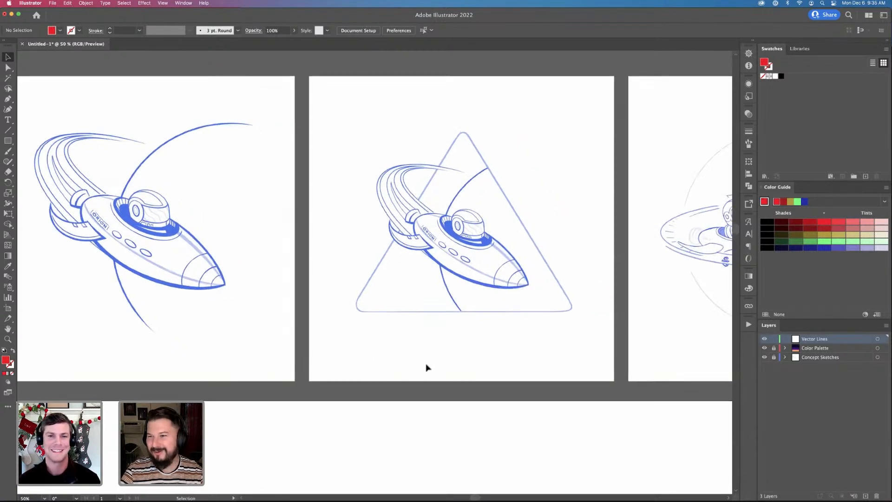
left_click_drag(152, 294, 207, 292)
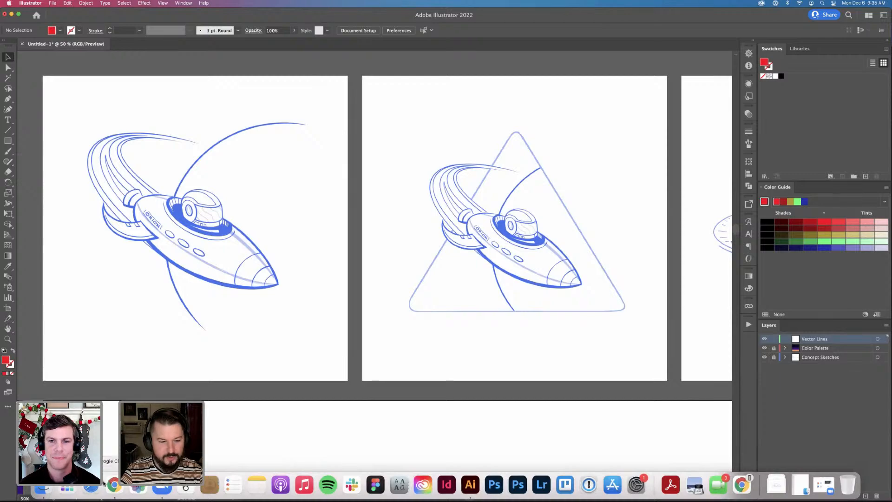
Switch to Chrome, open the Baby Astronaut Announcement project from the portfolio, and examine its main illustration and close-up detail
left_click(114, 484)
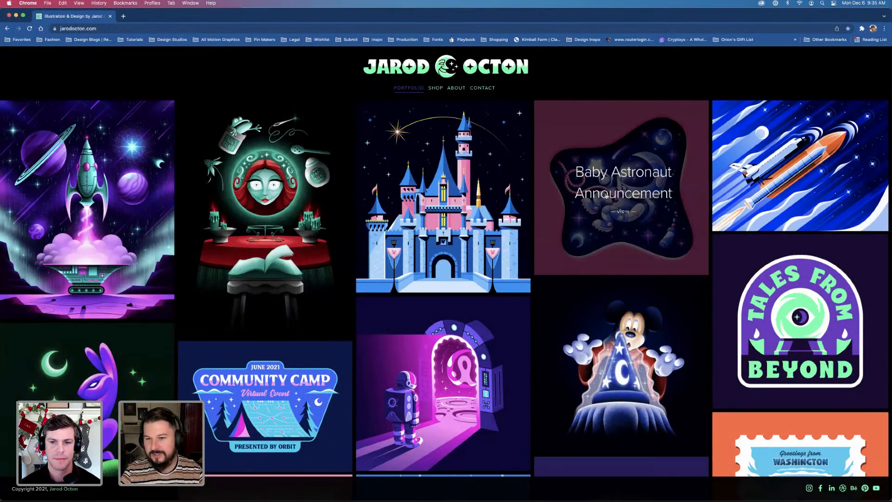
left_click(630, 206)
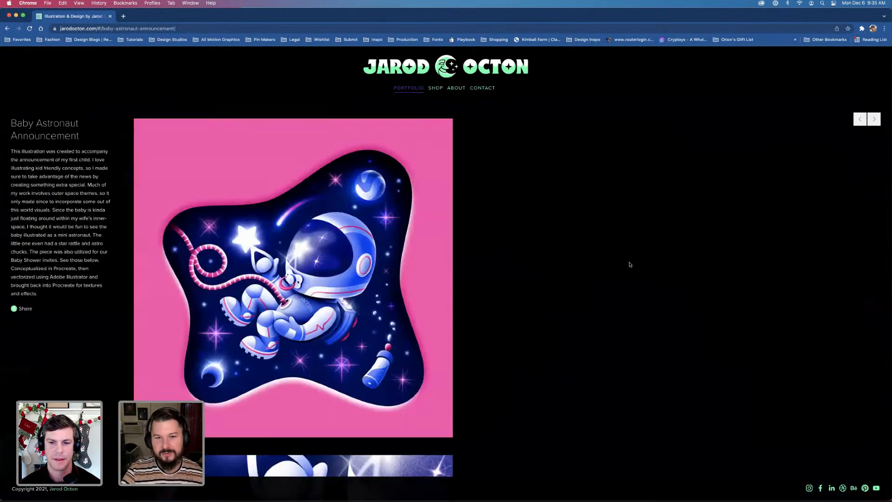
scroll(419, 268, "down", 5)
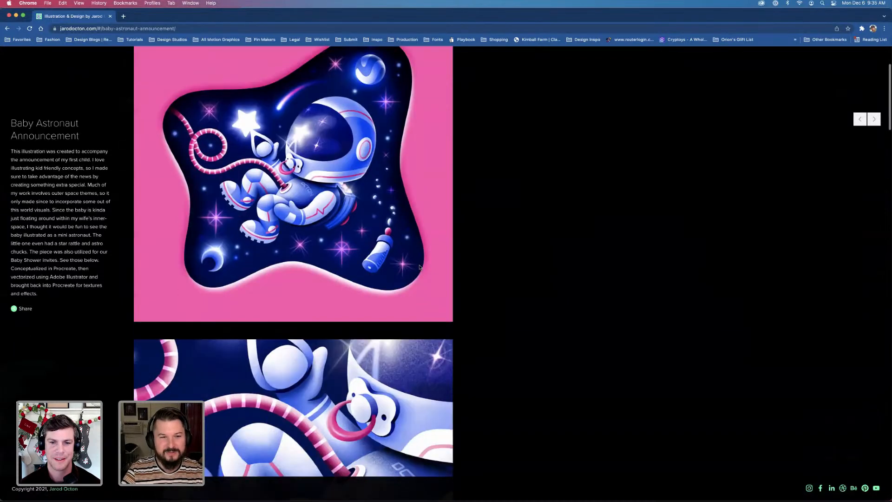
scroll(419, 267, "up", 4)
scroll(419, 268, "down", 2)
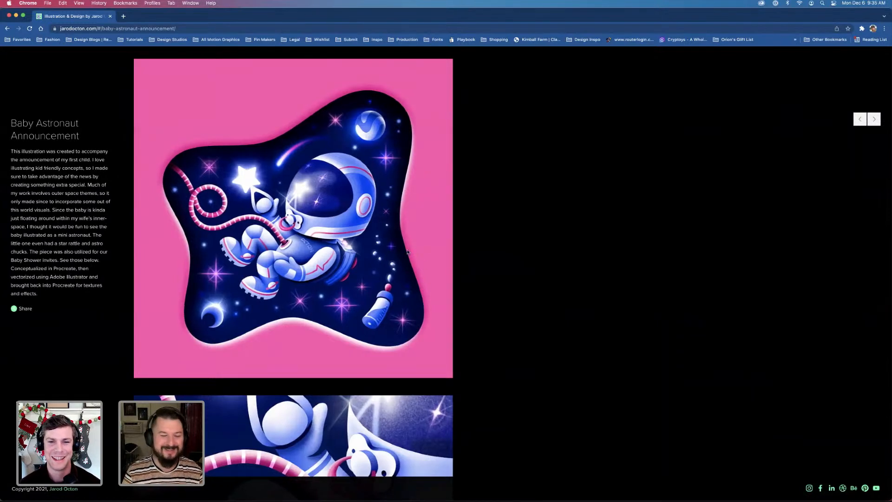
scroll(408, 251, "down", 8)
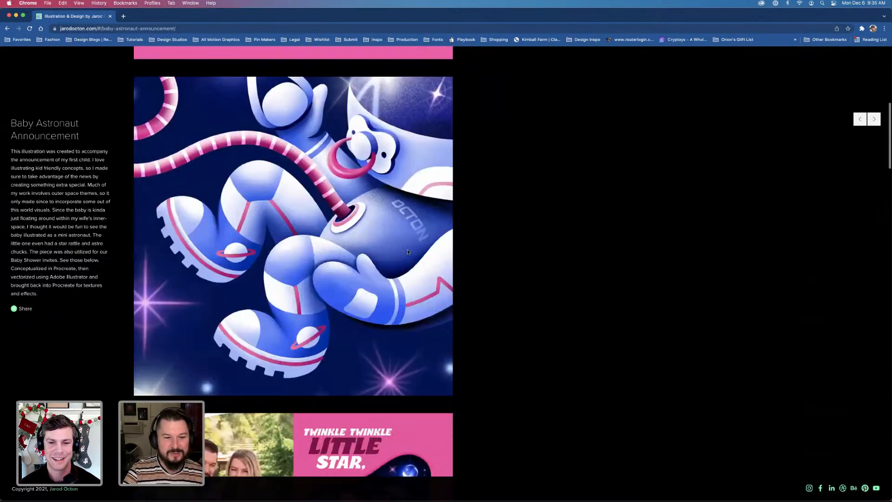
scroll(407, 251, "up", 10)
scroll(407, 251, "down", 3)
scroll(408, 252, "up", 2)
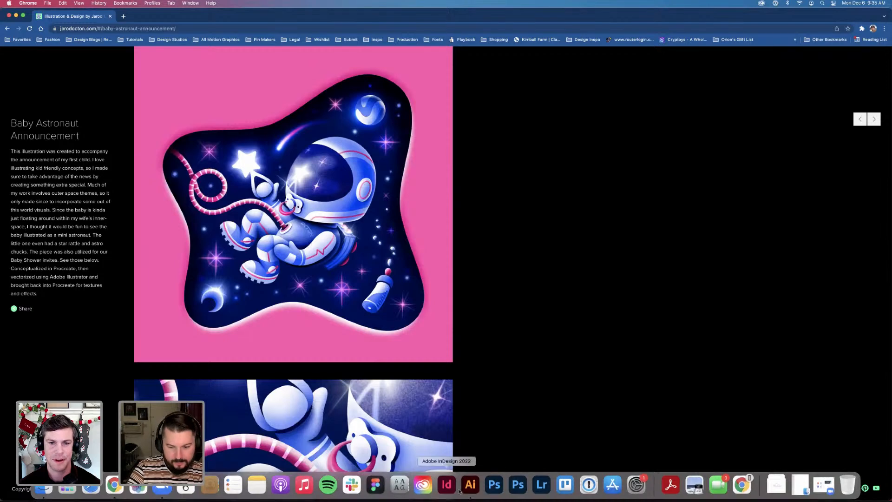
Return to Illustrator and compare the triangle-framed rocket sketch with the ringed-planet sketch
left_click(470, 485)
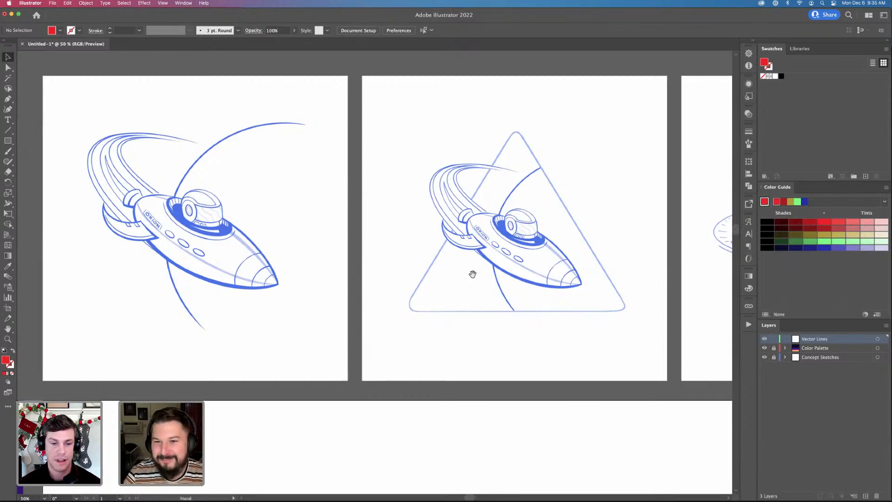
scroll(472, 275, "right", 10)
left_click_drag(333, 301, 382, 298)
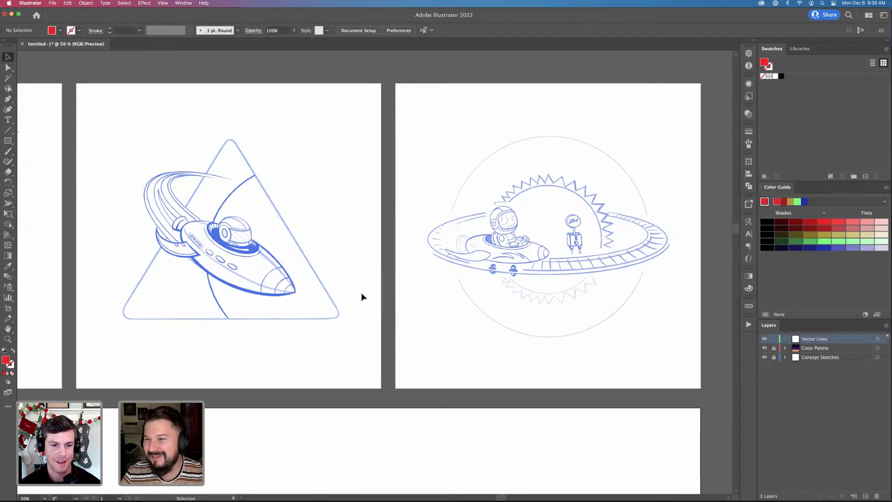
scroll(362, 295, "down", 2)
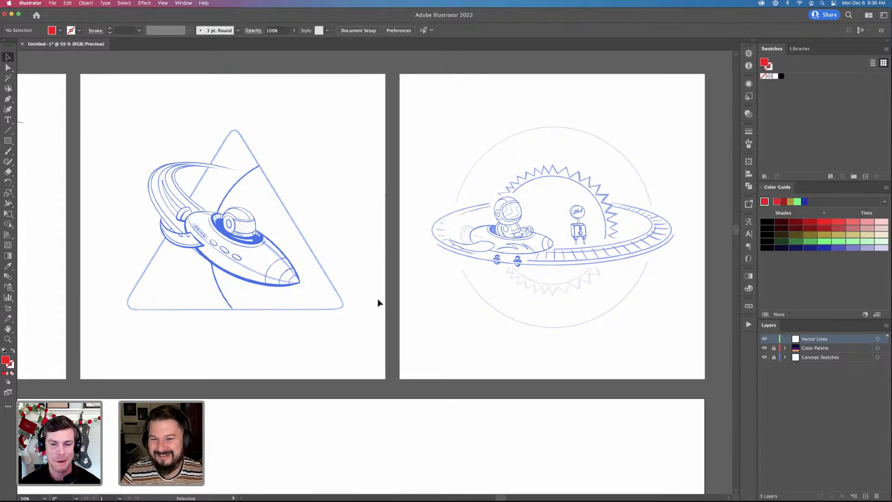
Examine the ringed-planet concept sketch up close, including the astronaut in the rocket and the coin-operated machine
key("space")
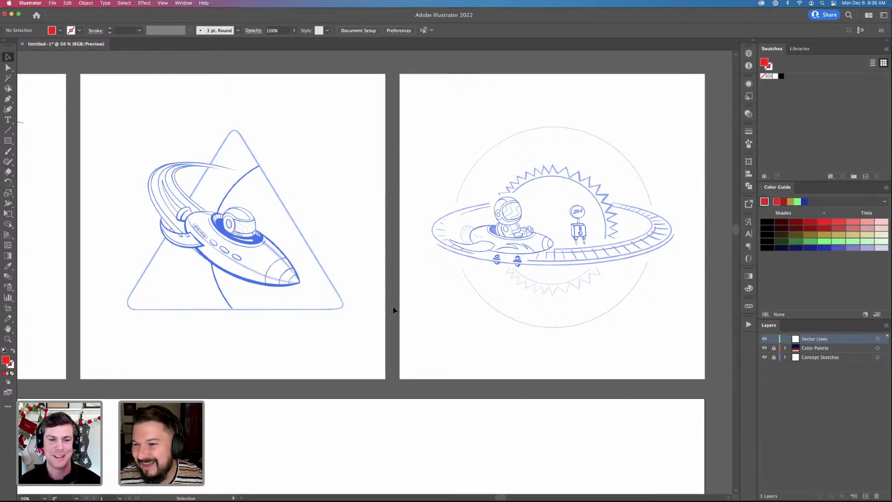
key("super+equal")
key("super+equal")
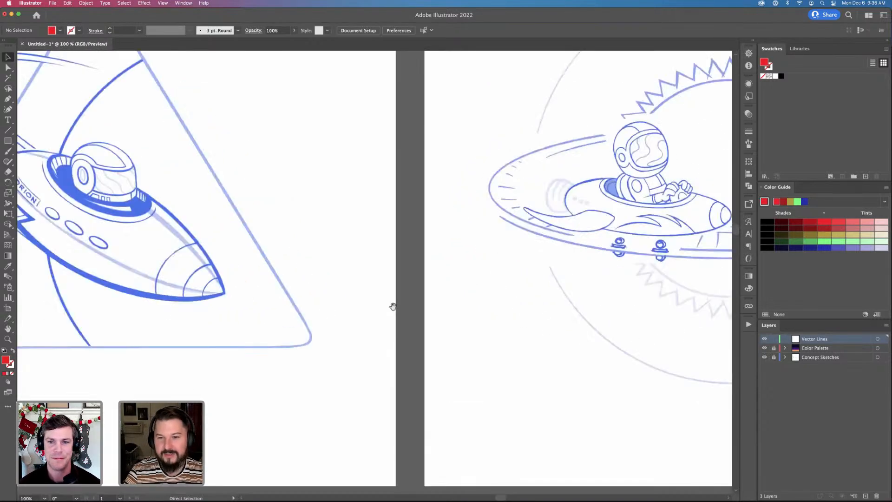
left_click_drag(595, 268, 298, 360)
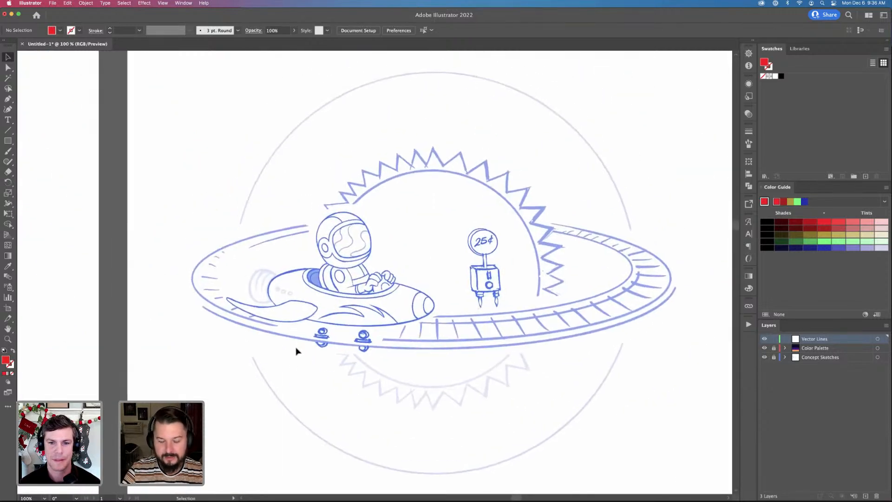
key("super+minus")
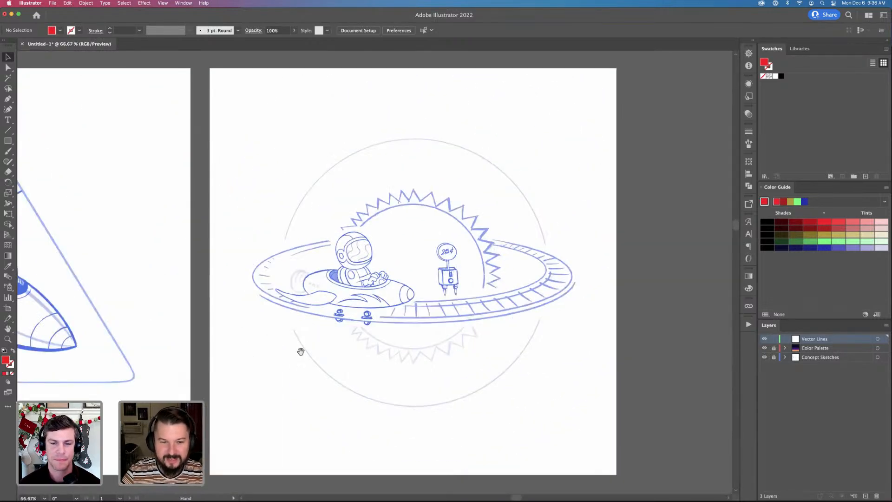
left_click_drag(300, 352, 308, 344)
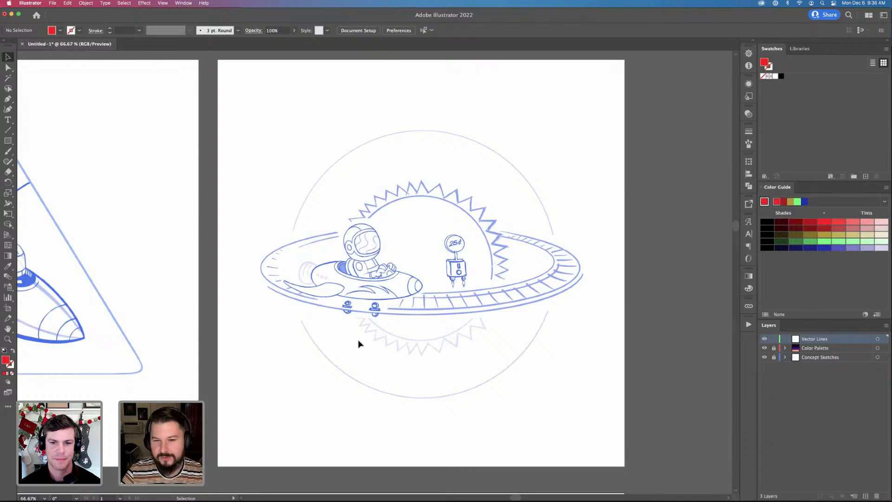
scroll(364, 337, "down", 1)
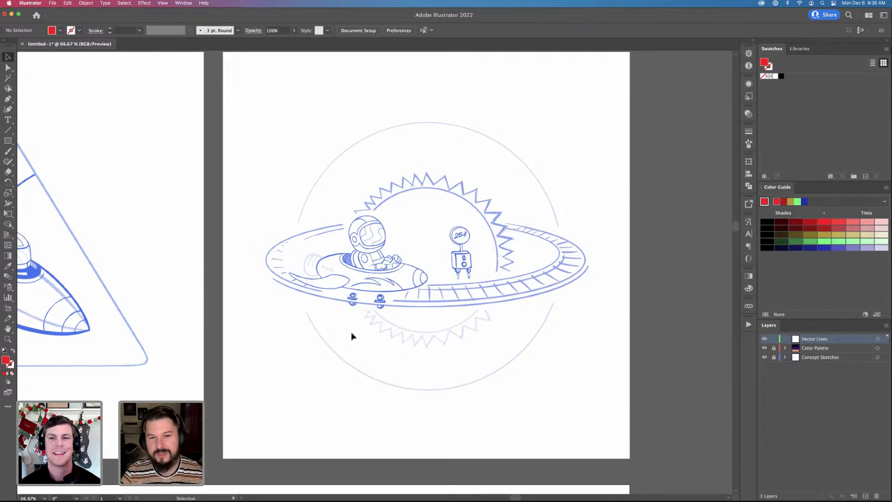
Go back to the middle artboard and examine the triangle-framed rocket sketch up close
left_click_drag(259, 283, 283, 283)
left_click_drag(251, 315, 285, 273)
left_click_drag(164, 263, 463, 302)
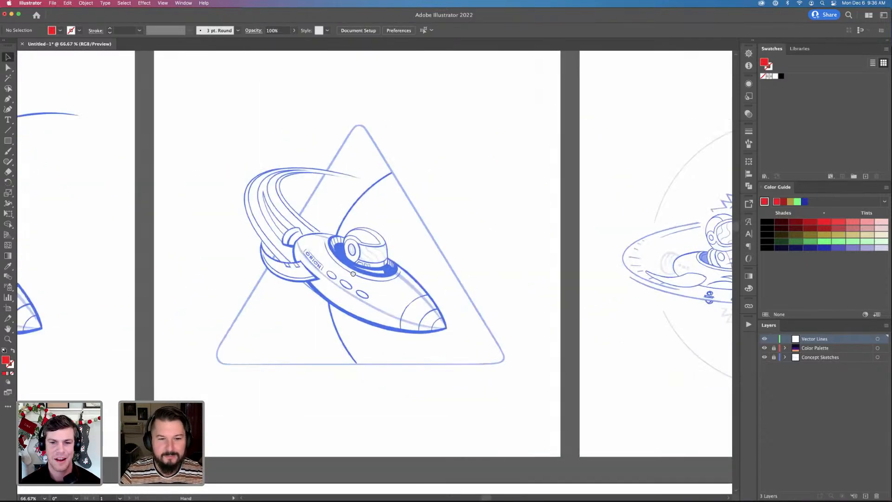
mouse_move(358, 327)
left_mouse_down()
mouse_move(348, 285)
mouse_move(349, 298)
left_mouse_up()
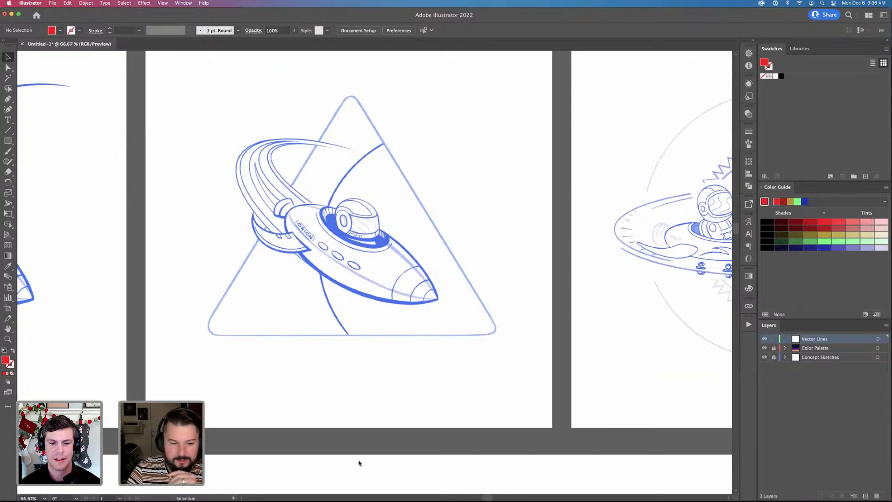
Switch to Chrome, open the Rocket Launch Station Illustration project from the portfolio home page, and examine its line art and finished artwork
mouse_move(279, 495)
left_click(116, 485)
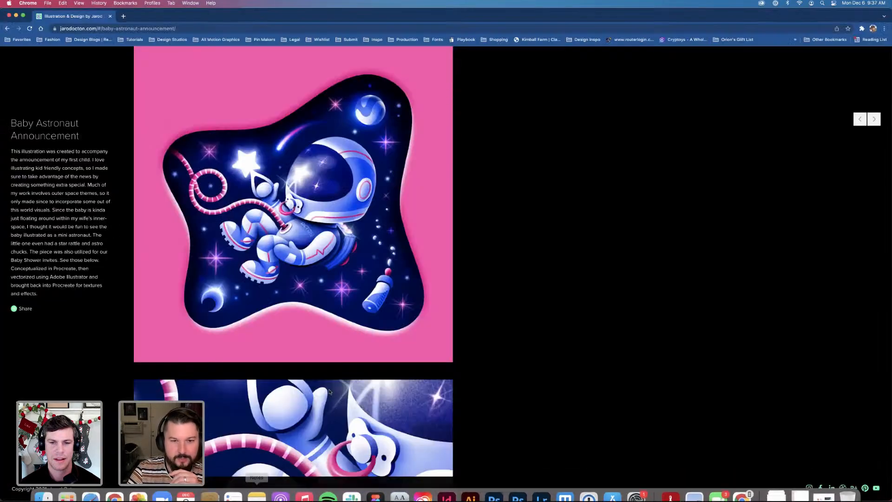
scroll(215, 111, "up", 3)
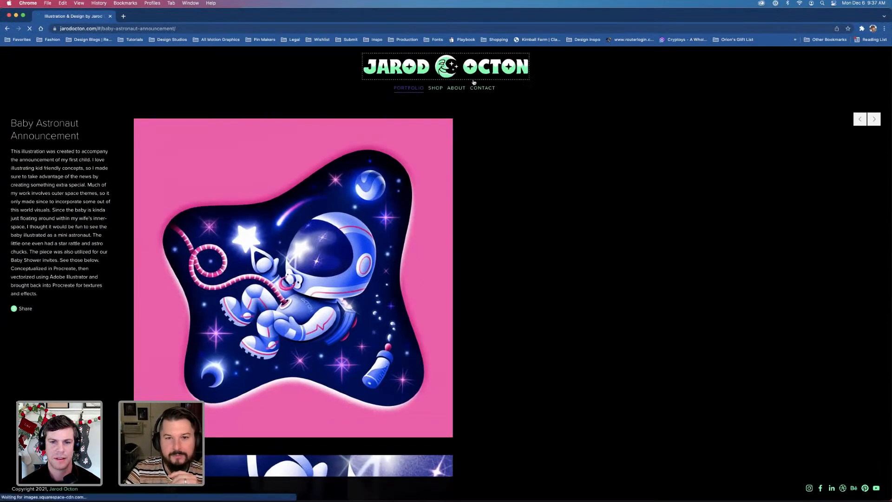
left_click(453, 76)
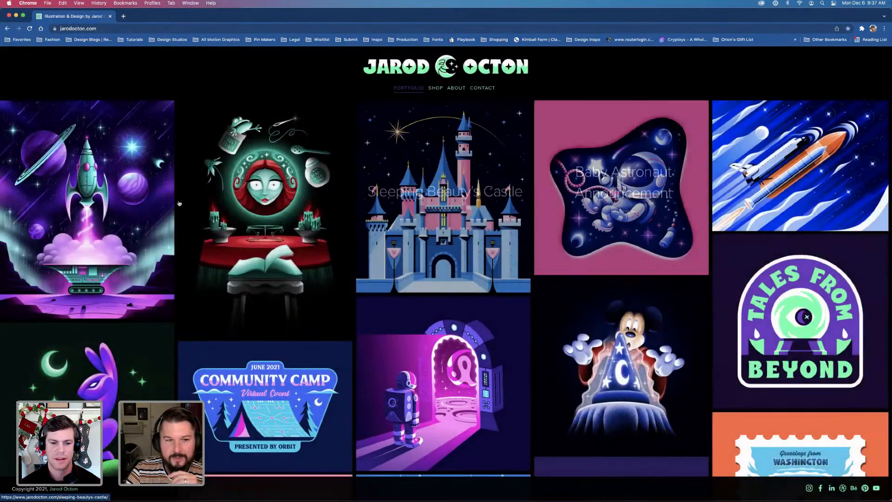
left_click(88, 209)
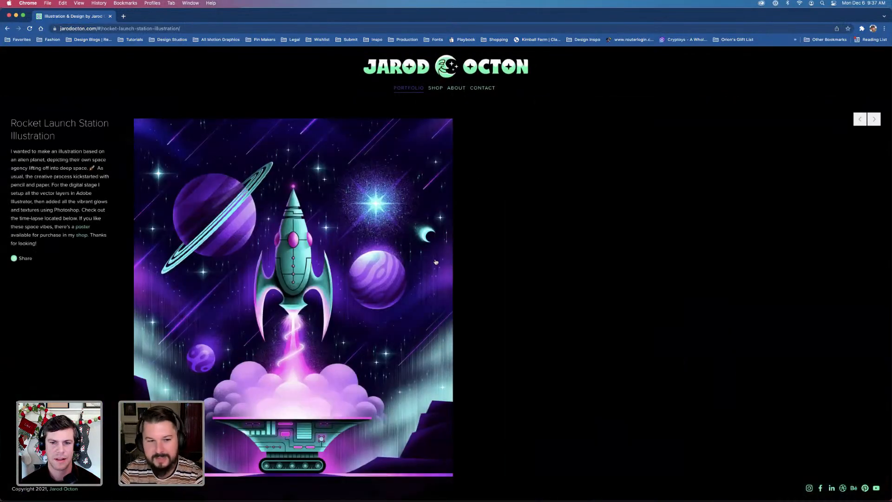
scroll(394, 263, "down", 10)
scroll(394, 263, "down", 20)
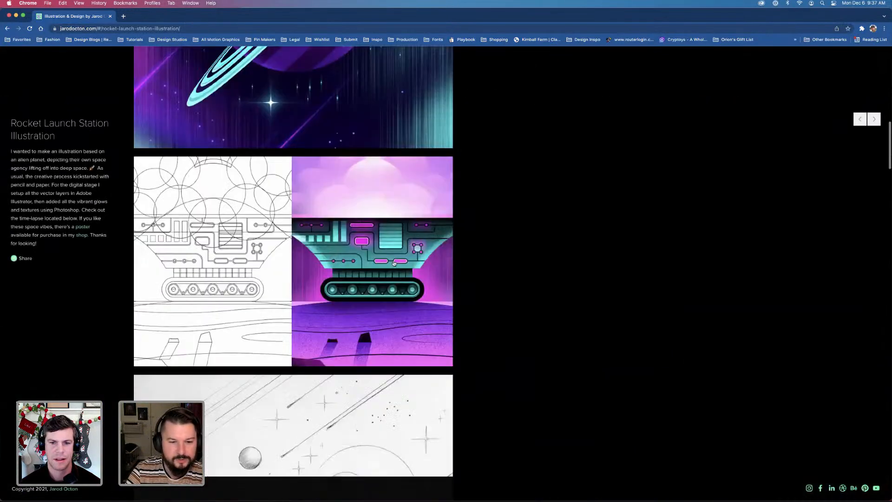
scroll(394, 264, "down", 5)
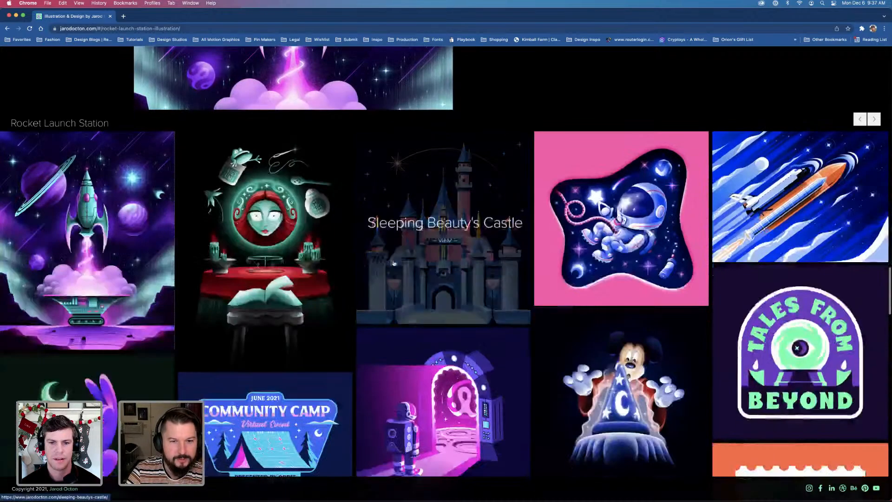
scroll(394, 263, "up", 15)
scroll(394, 263, "up", 5)
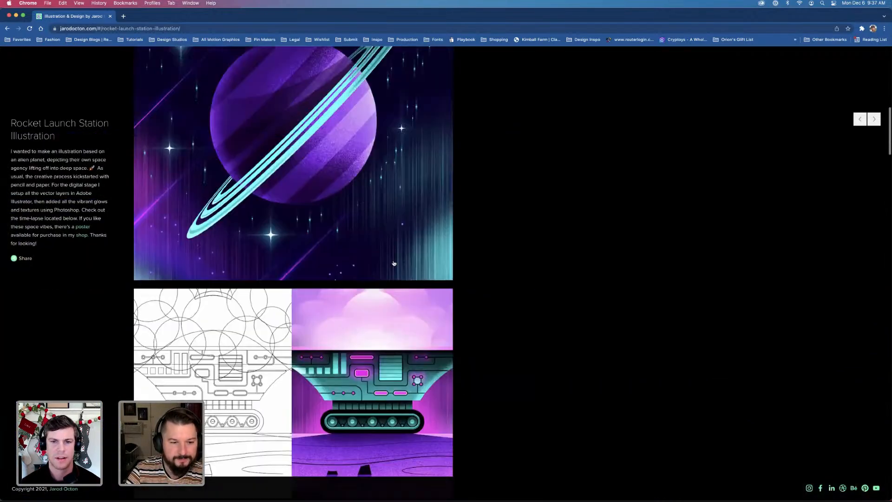
scroll(394, 263, "down", 2)
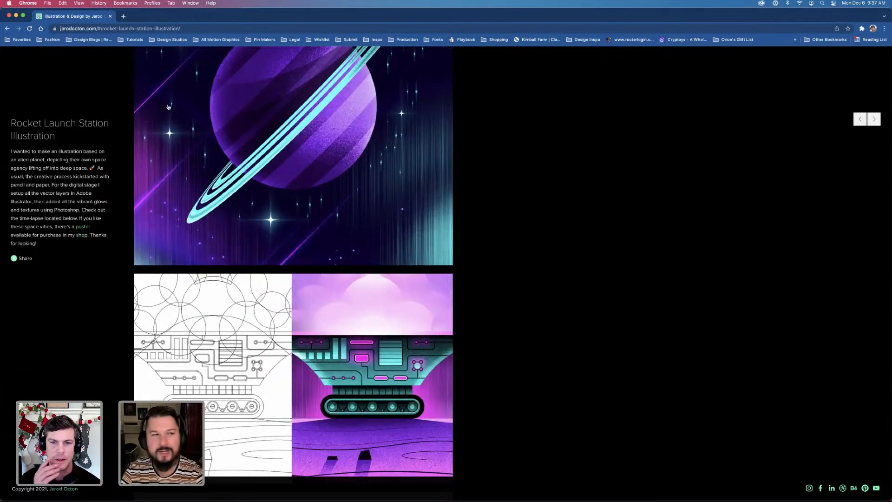
Return to Illustrator and view all three concept sketches side by side
mouse_move(462, 487)
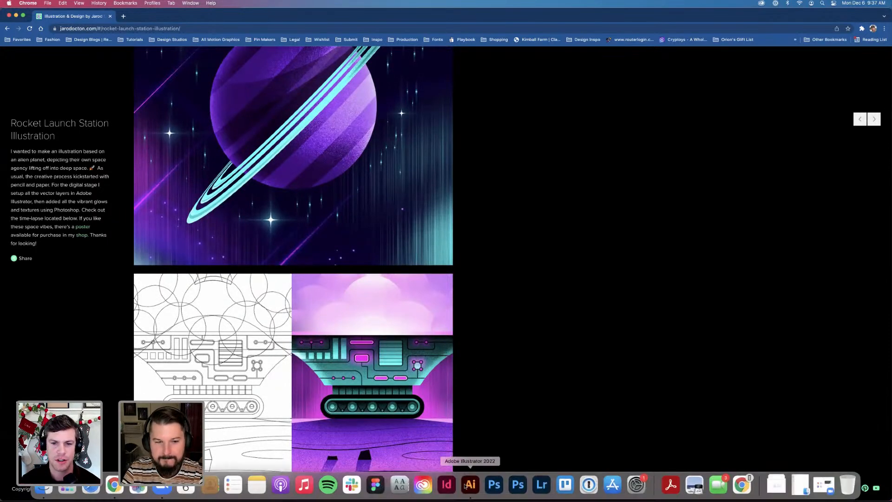
left_click(469, 484)
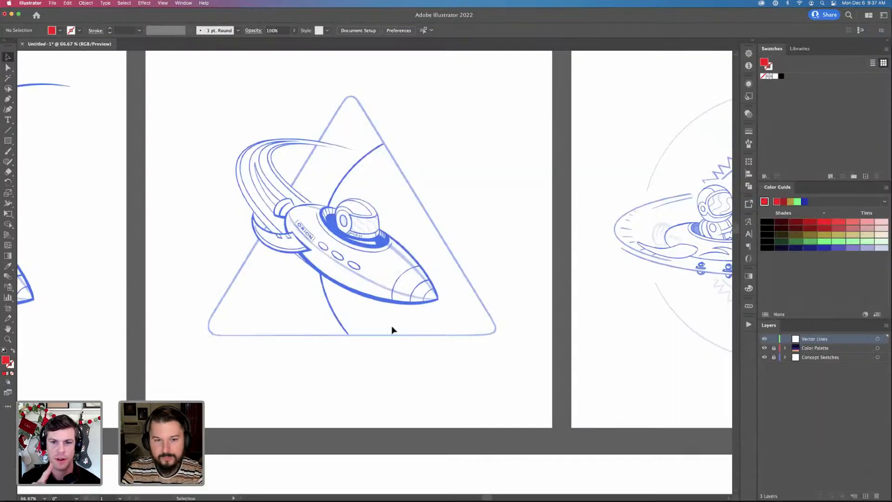
key("super+minus")
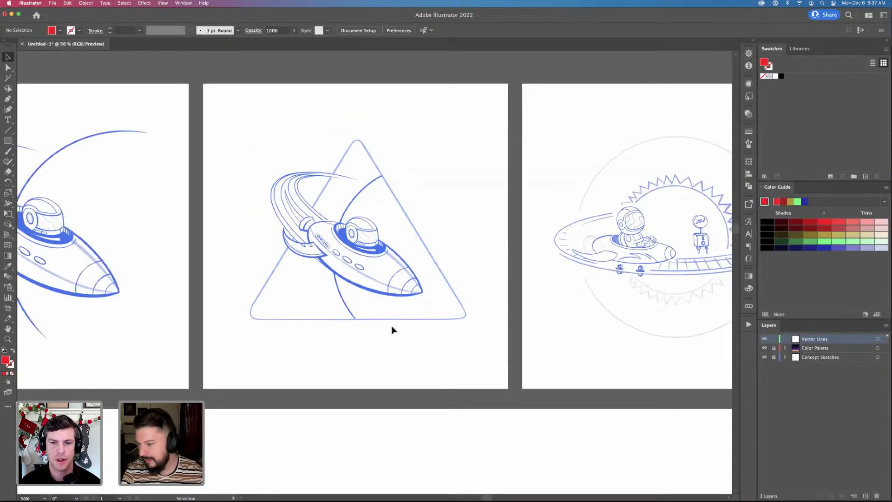
key("super+minus")
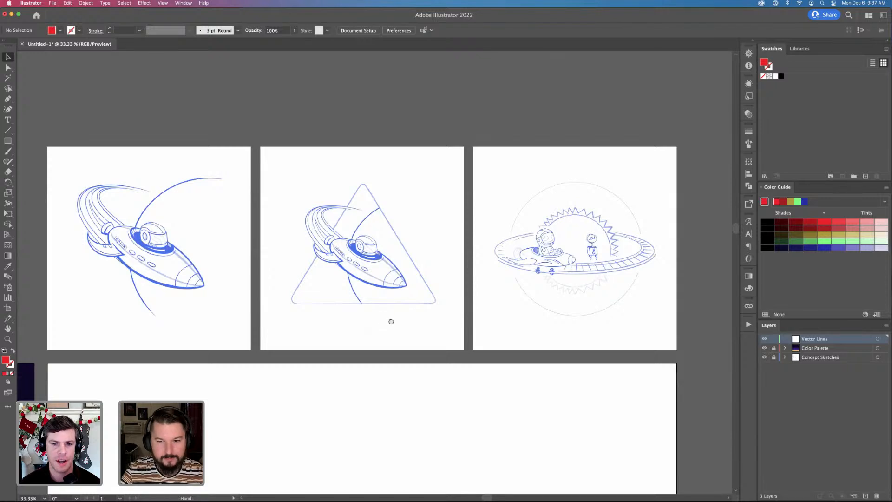
Unlock the Concept Sketches layer and move the triangle-framed rocket sketch straight down onto the large blank artboard
left_click_drag(390, 318, 416, 277)
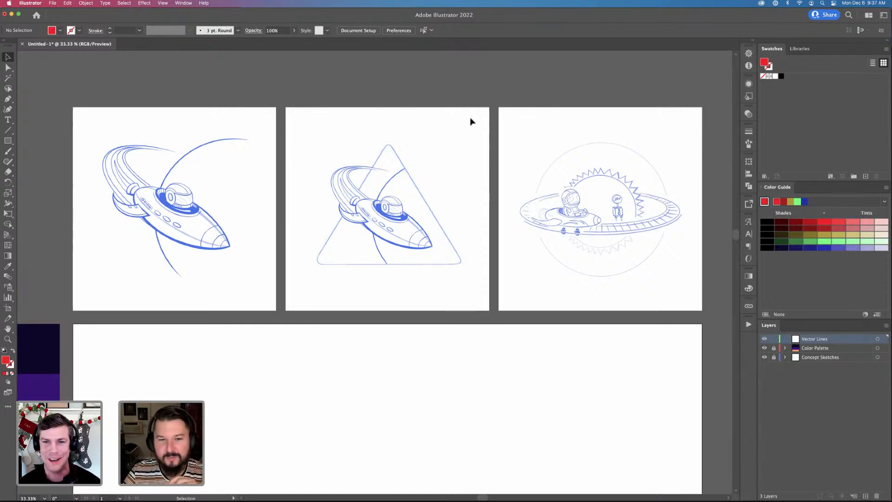
mouse_move(462, 107)
left_mouse_down()
mouse_move(309, 295)
mouse_move(344, 285)
left_mouse_up()
left_click(774, 357)
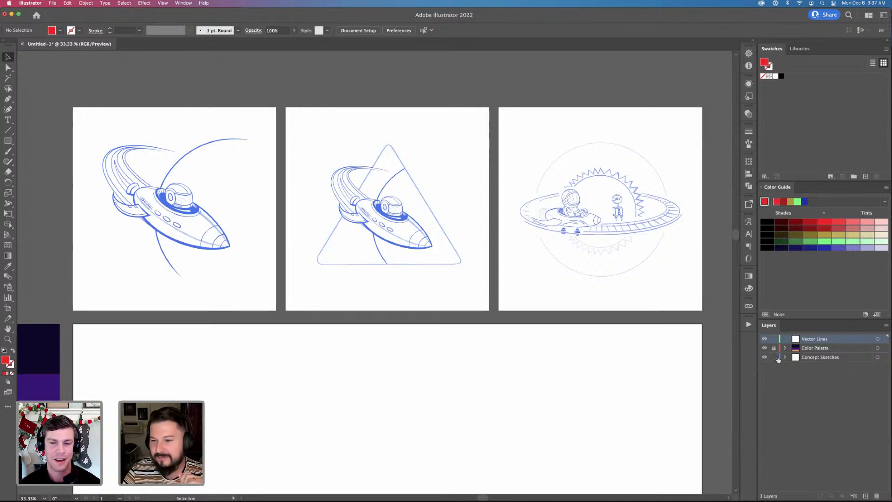
left_click(368, 217)
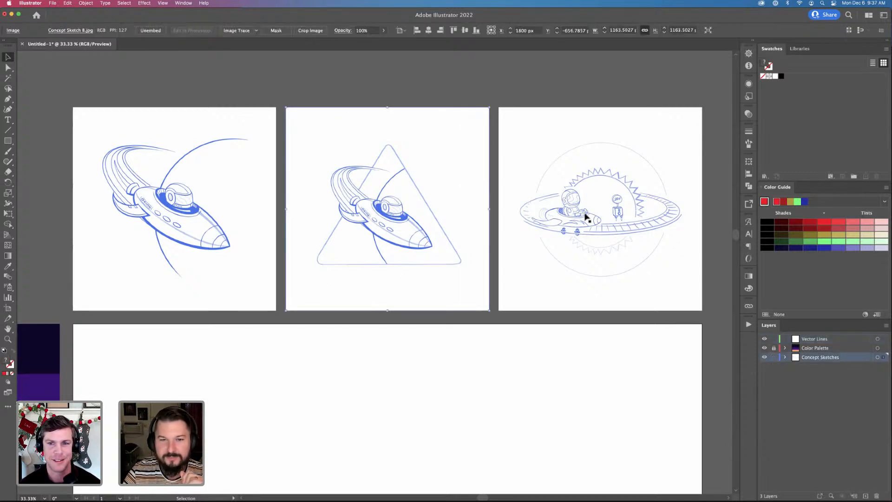
left_click(389, 76)
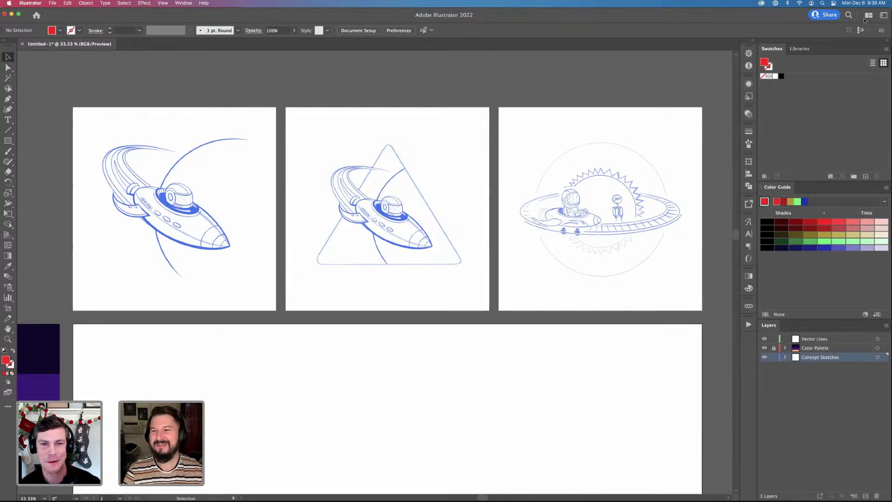
left_click(438, 144)
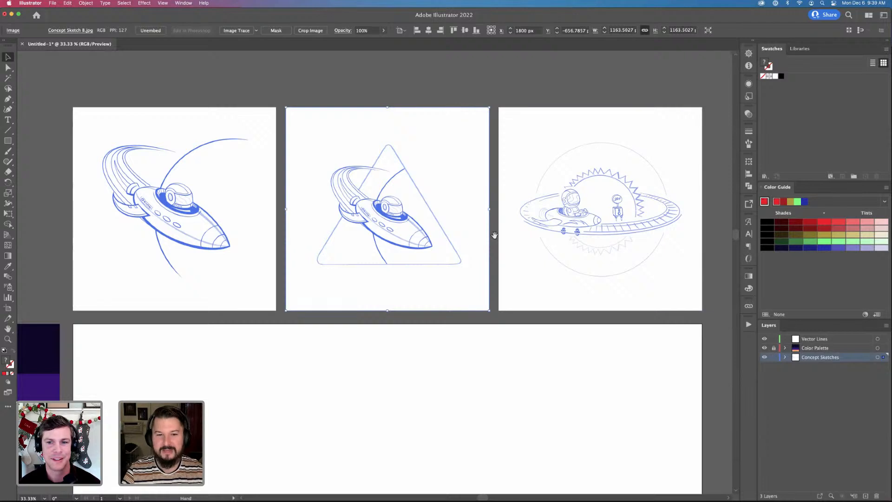
scroll(495, 236, "down", 2)
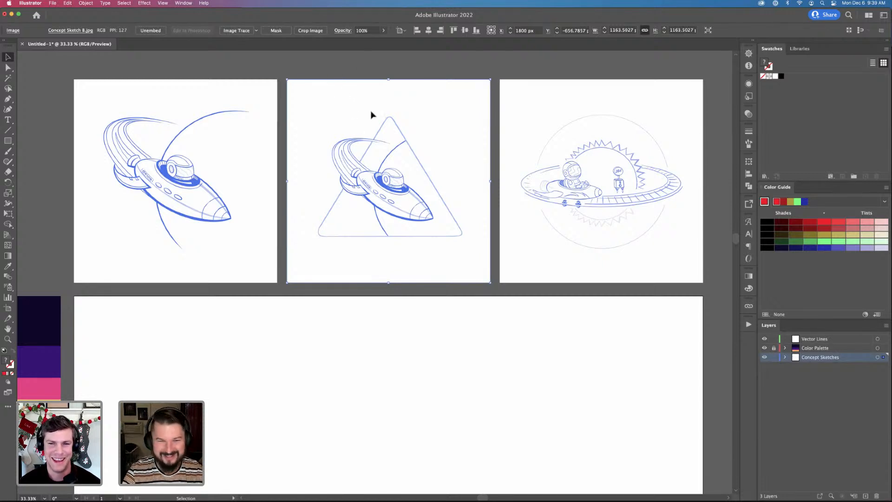
left_click_drag(375, 109, 400, 369)
scroll(412, 199, "down", 5)
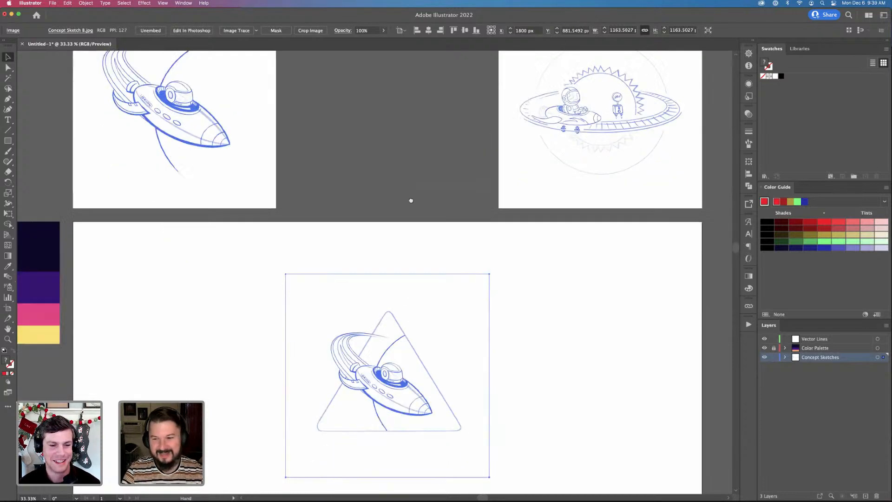
Cut the moved rocket sketch, paste it in place on a new layer above Concept Sketches, and lock the Concept Sketches layer
key("Delete")
left_click(865, 496)
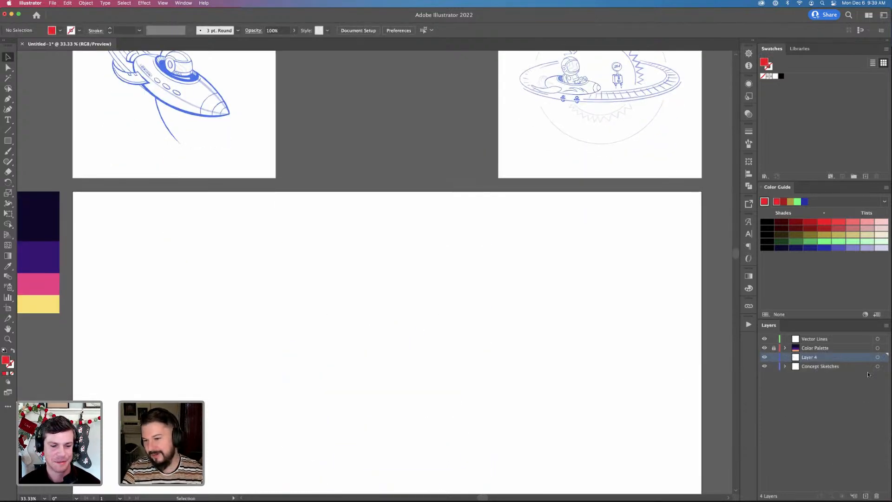
key("ctrl+f")
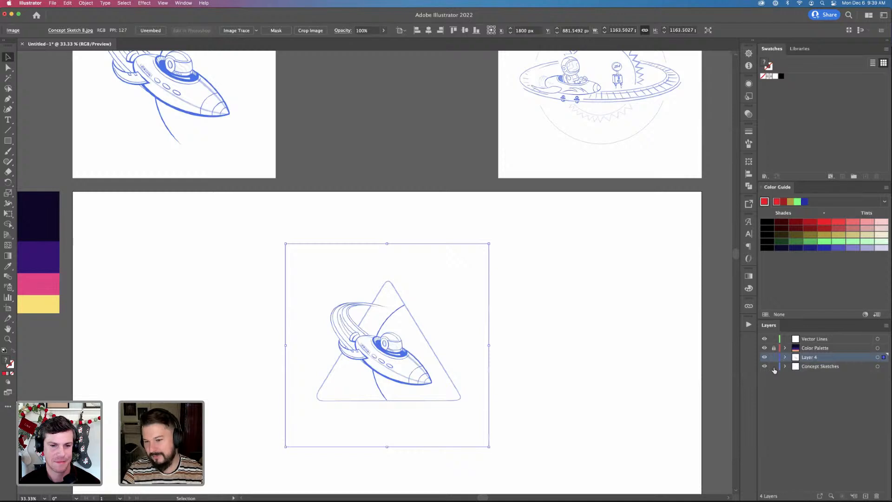
left_click(774, 366)
Rename the new layer "Concept Sketch", lock it, and hide the Concept Sketches layer
double_click(813, 358)
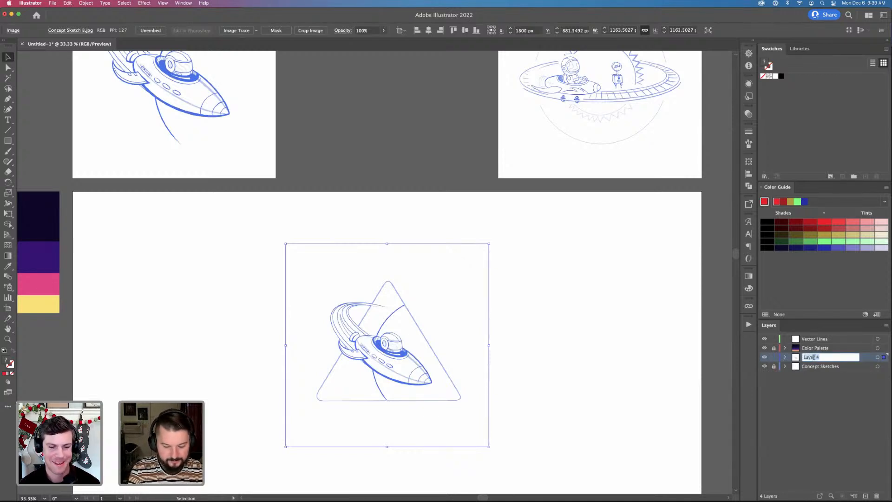
type("Concept Sketch")
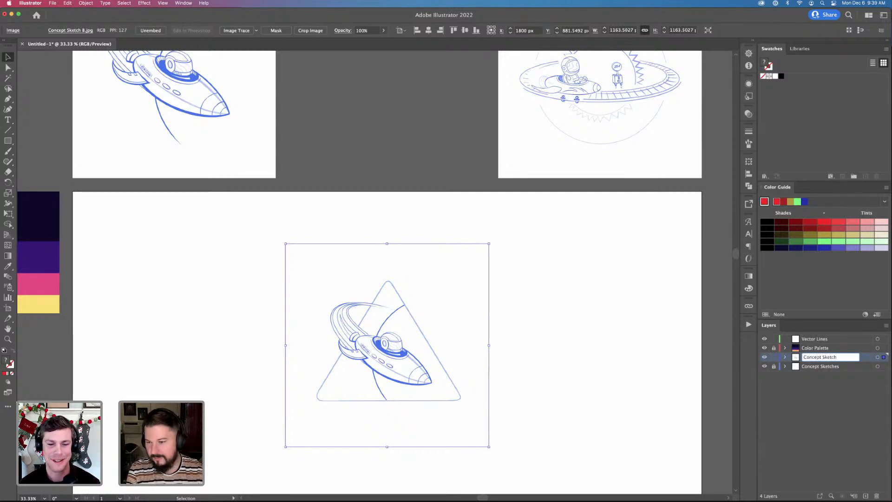
key("Return")
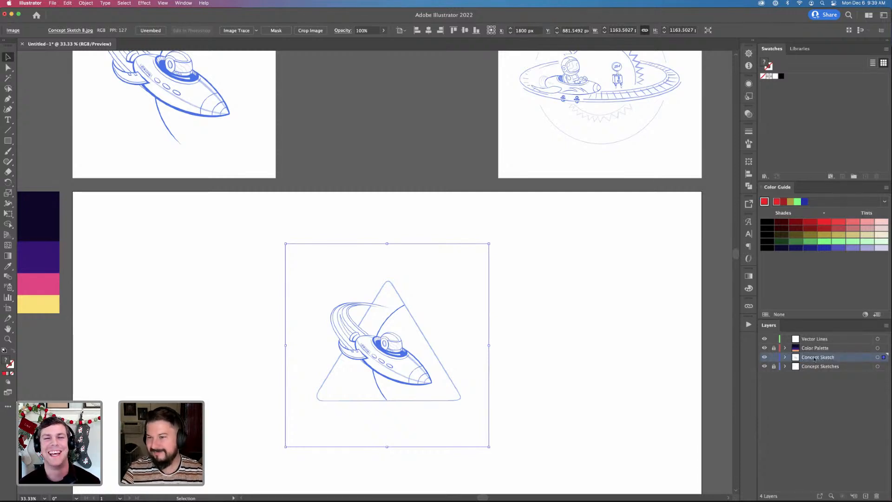
left_click(774, 357)
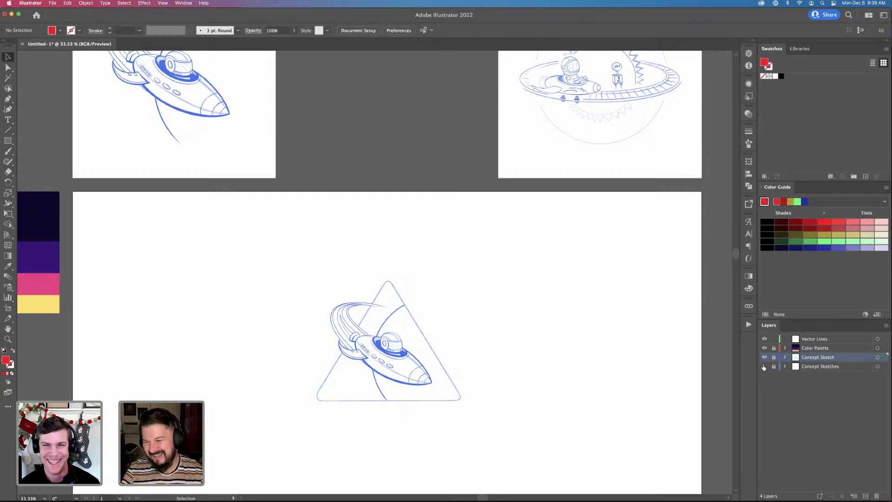
left_click(764, 366)
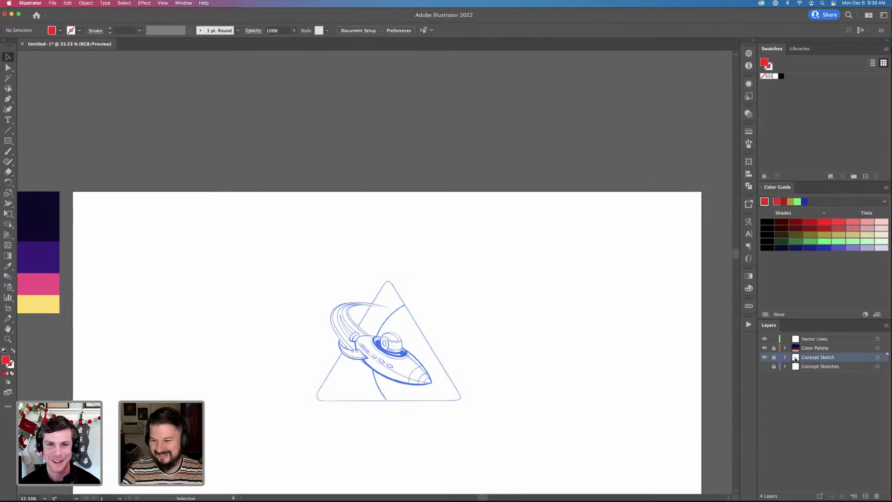
Unlock the Concept Sketch layer, center the sketch vertically on the artboard, and scale it proportionally from its center to about 2079 px square
left_click(390, 341)
scroll(388, 339, "down", 5)
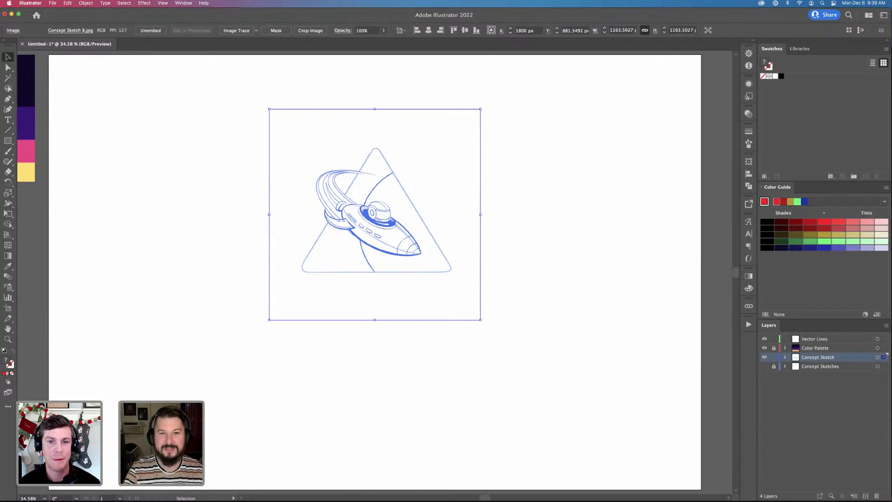
left_click(464, 31)
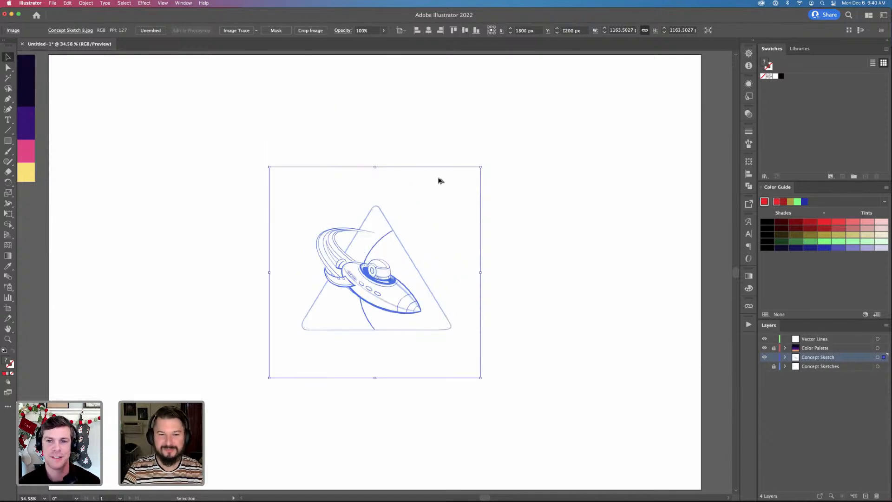
left_click_drag(377, 166, 398, 86)
key("super+minus")
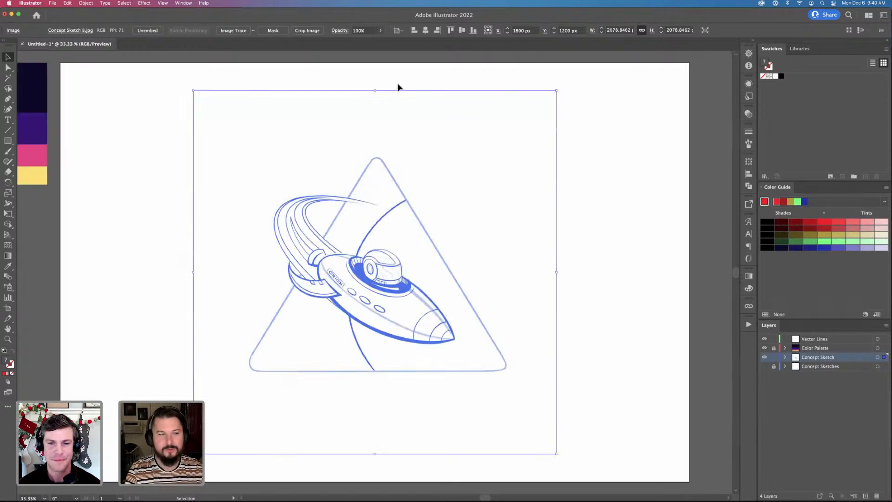
mouse_move(335, 167)
left_mouse_down()
mouse_move(384, 173)
mouse_move(367, 186)
left_mouse_up()
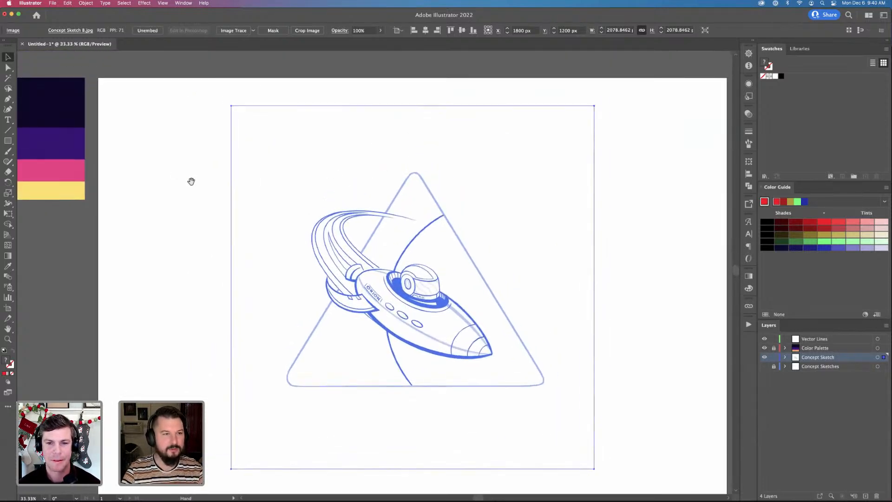
mouse_move(191, 182)
left_mouse_down()
mouse_move(190, 173)
mouse_move(195, 193)
left_mouse_up()
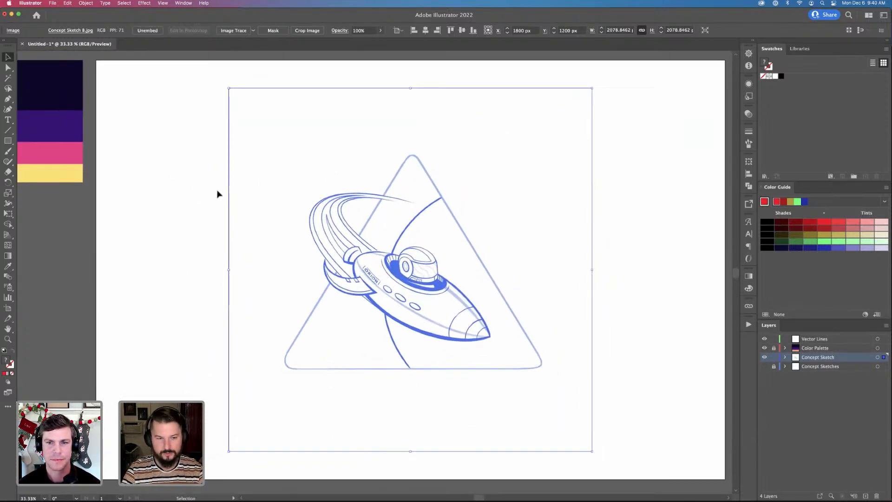
left_click(183, 194)
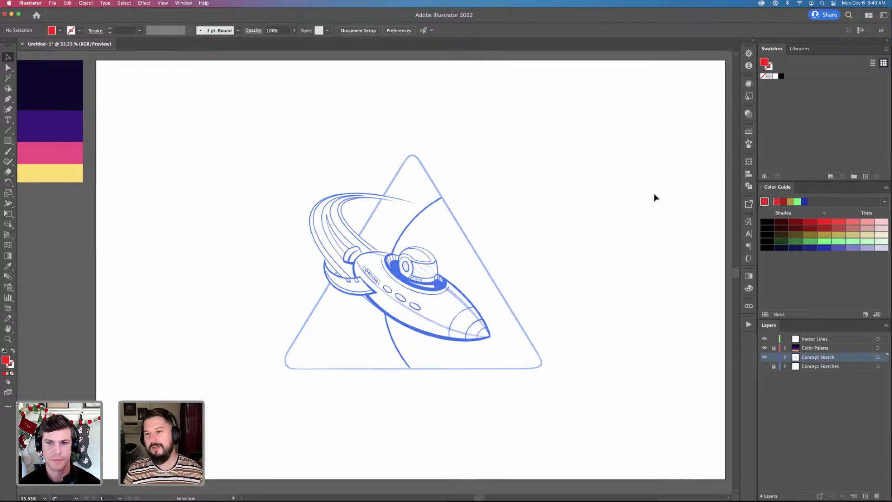
Check the large artboard's dimensions in artboard editing mode and return to the Selection tool
left_click(359, 31)
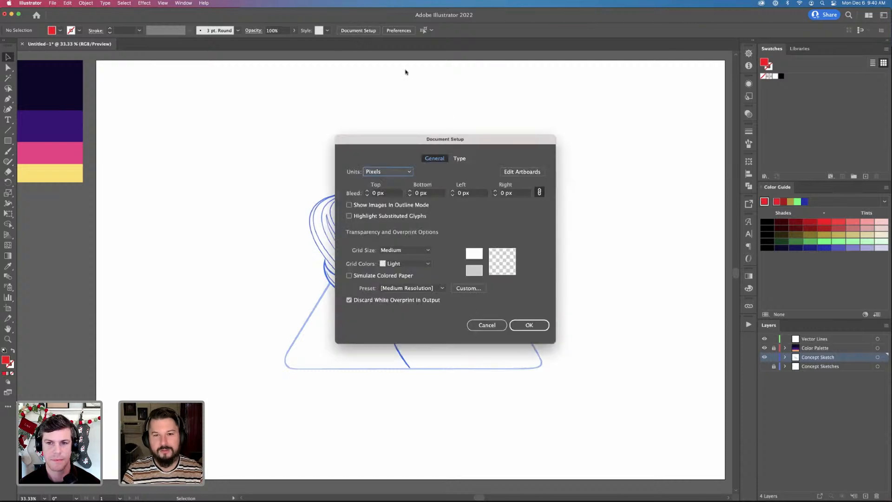
left_click(517, 172)
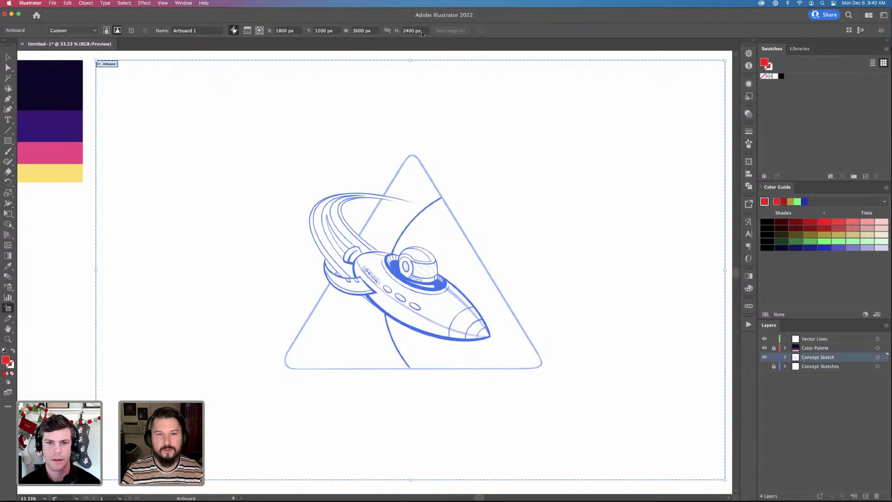
left_click(56, 219)
left_click(8, 57)
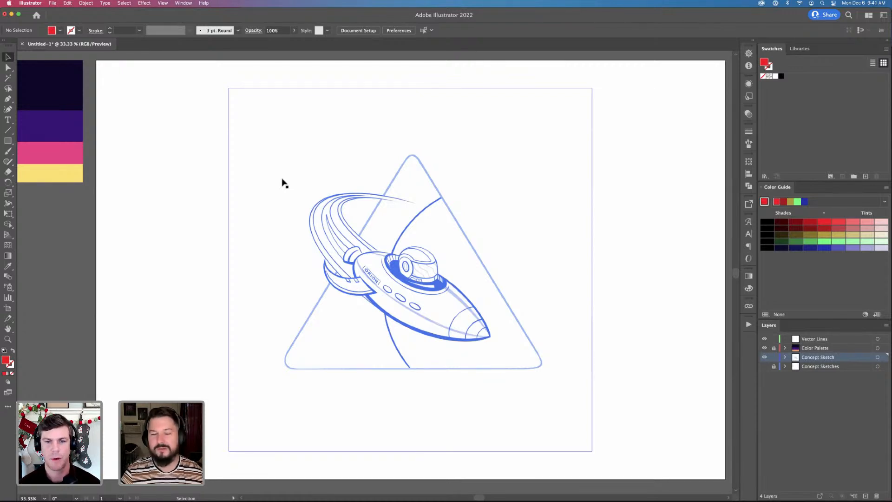
Enlarge the rocket sketch proportionally from its center to about 2300 px square and lock the Concept Sketch layer
left_click(445, 256)
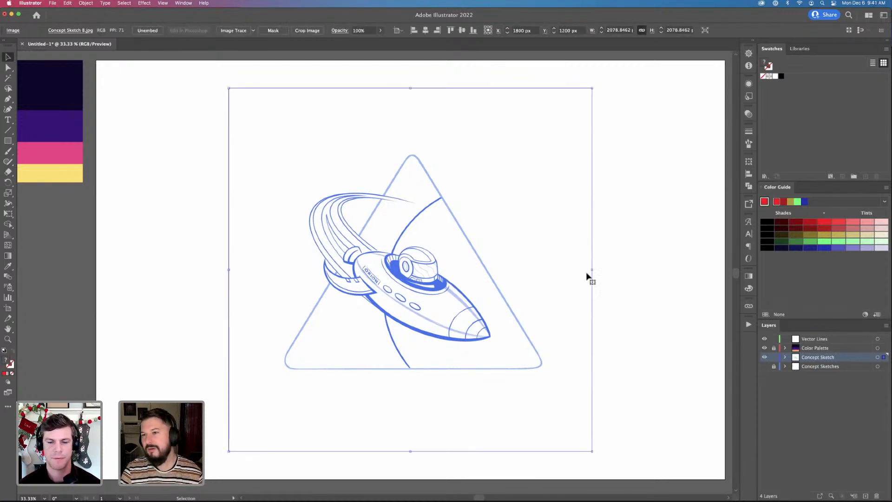
left_click_drag(411, 89, 411, 68)
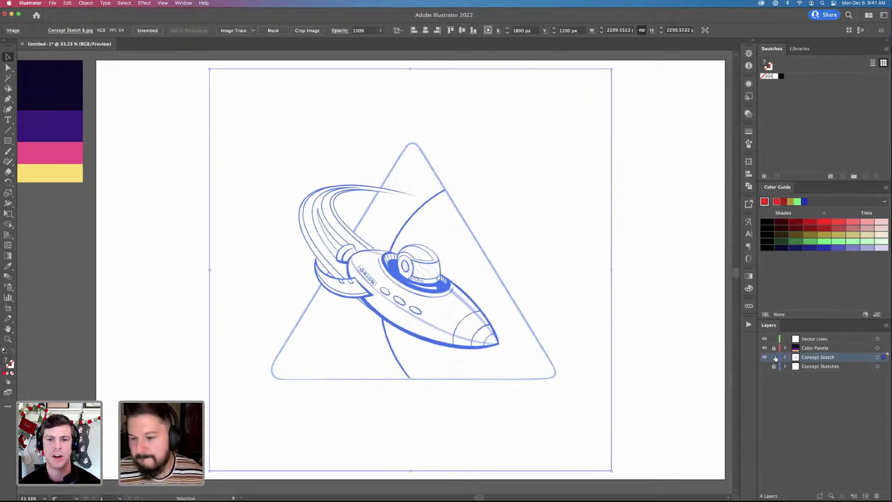
key("space")
left_click_drag(214, 206, 345, 265)
left_click_drag(395, 234, 279, 189)
left_click_drag(312, 229, 296, 215)
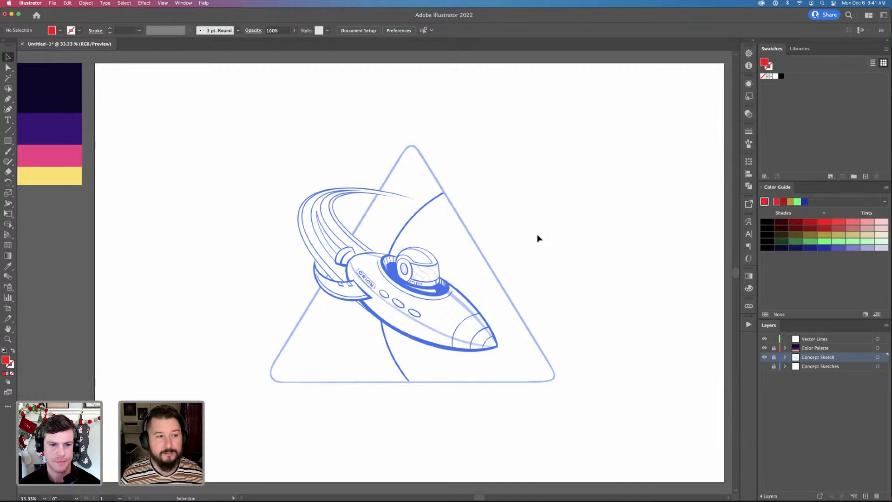
Examine the color palette beside the artboard and the rocket's details in the sketch up close
scroll(269, 249, "left", 5)
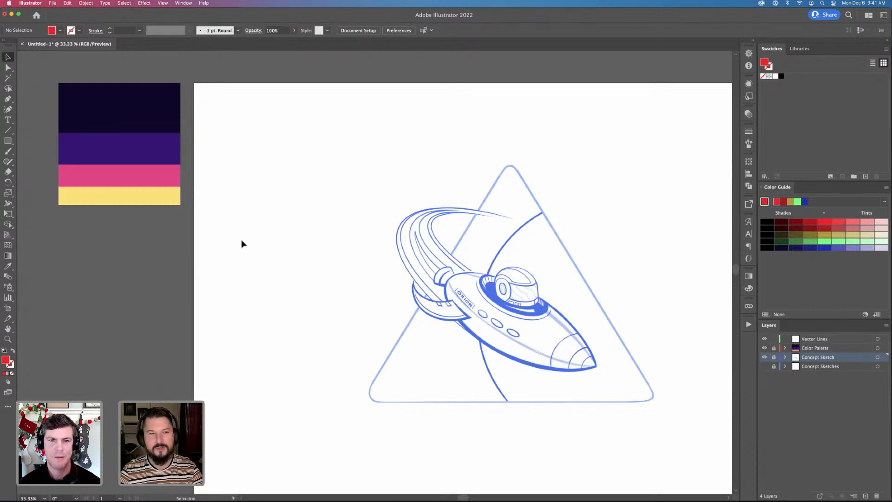
scroll(259, 218, "right", 5)
scroll(259, 219, "down", 2)
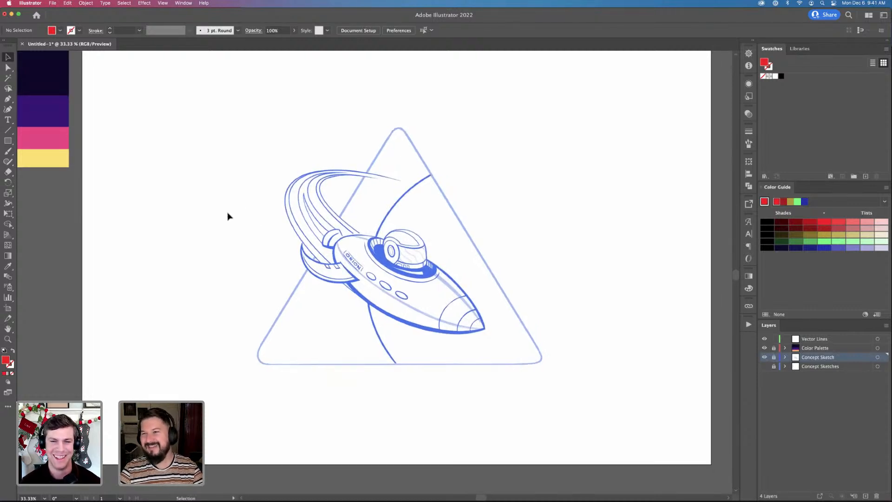
scroll(241, 216, "left", 2)
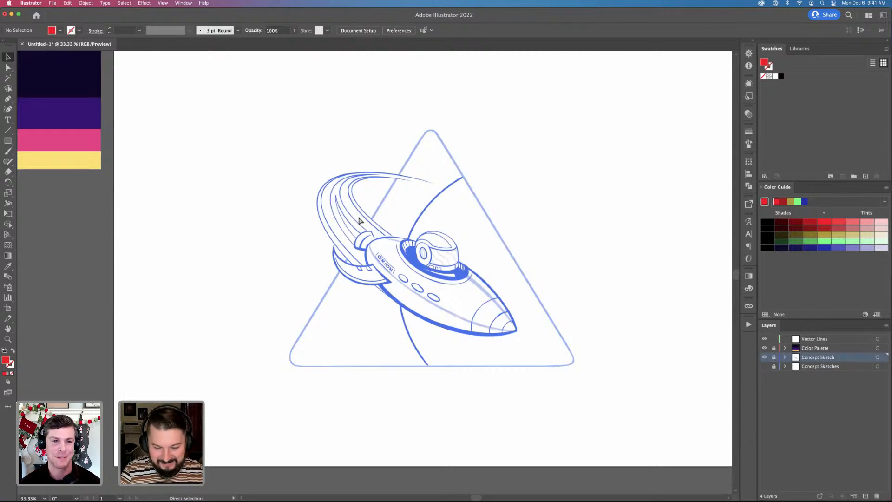
key("super+equal")
key("super+equal")
scroll(350, 230, "right", 4)
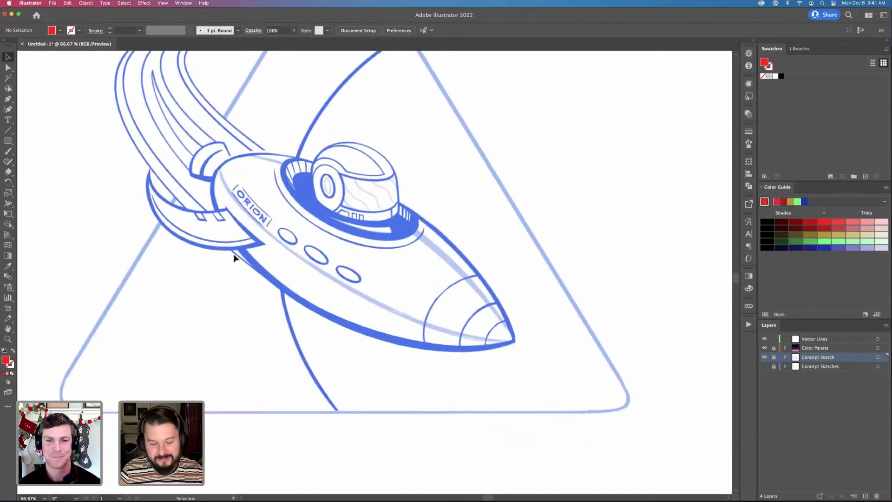
scroll(218, 242, "up", 2)
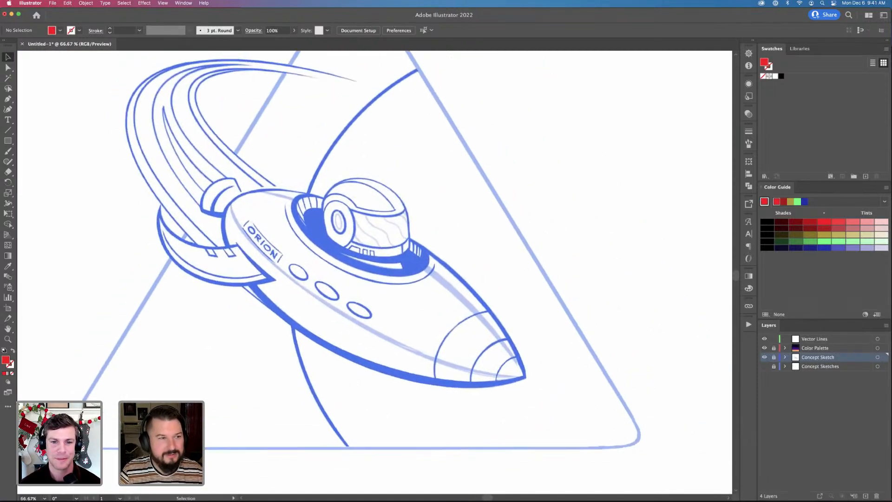
Switch to the Ellipse tool and make the Vector Lines layer active for tracing
left_click(8, 142)
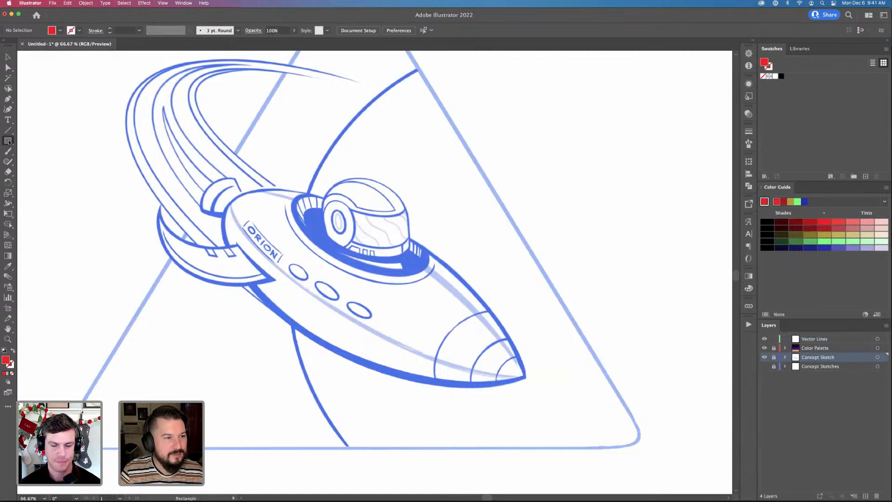
left_click_drag(10, 142, 78, 159)
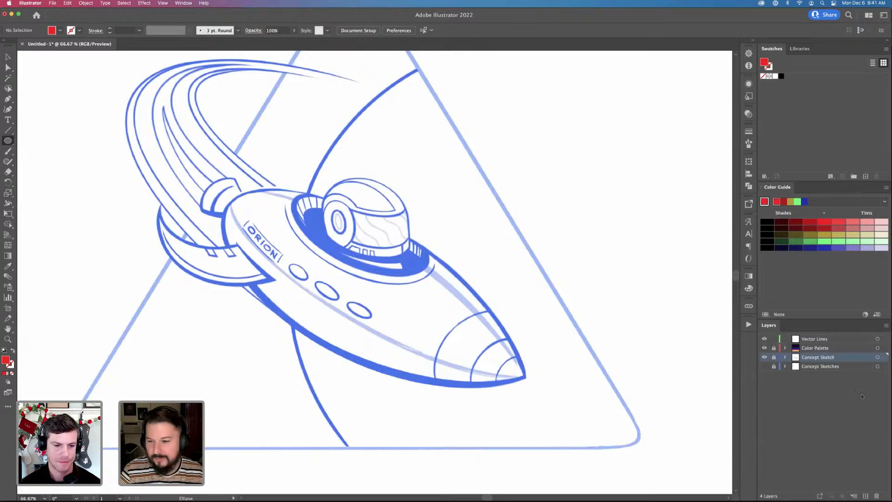
left_click(817, 338)
left_click_drag(294, 255, 311, 334)
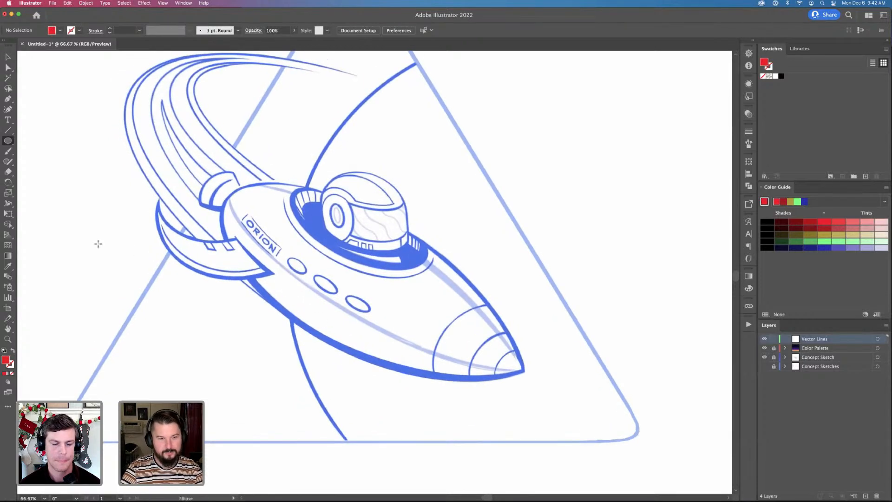
Trace the rocket's lower hull edge with the Pen tool from its rear end to the nose tip and remove the path's fill
key("p")
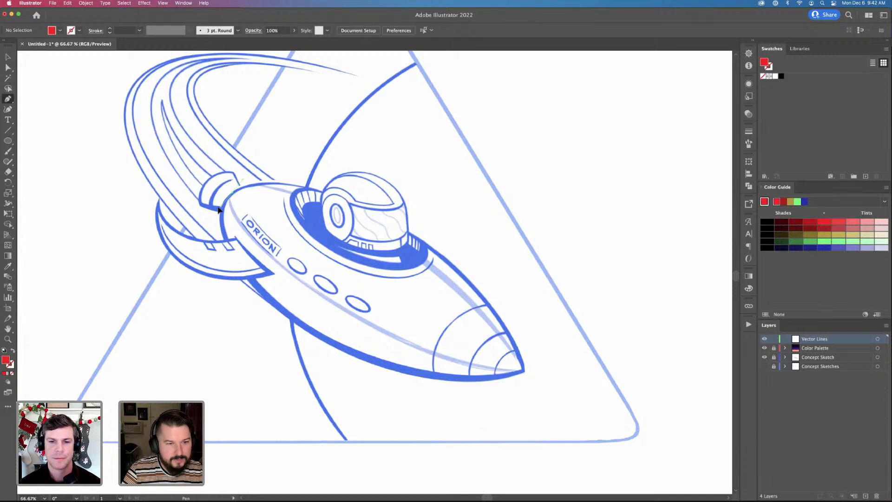
left_click(215, 212)
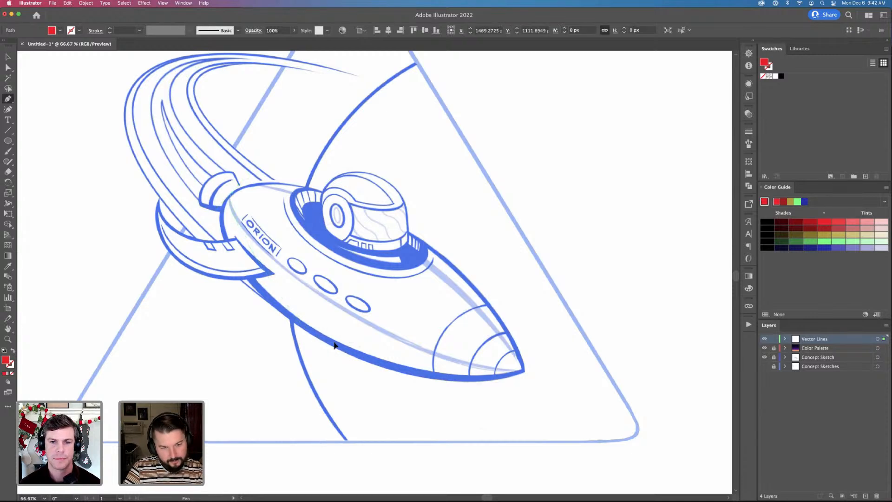
left_click_drag(374, 370, 395, 388)
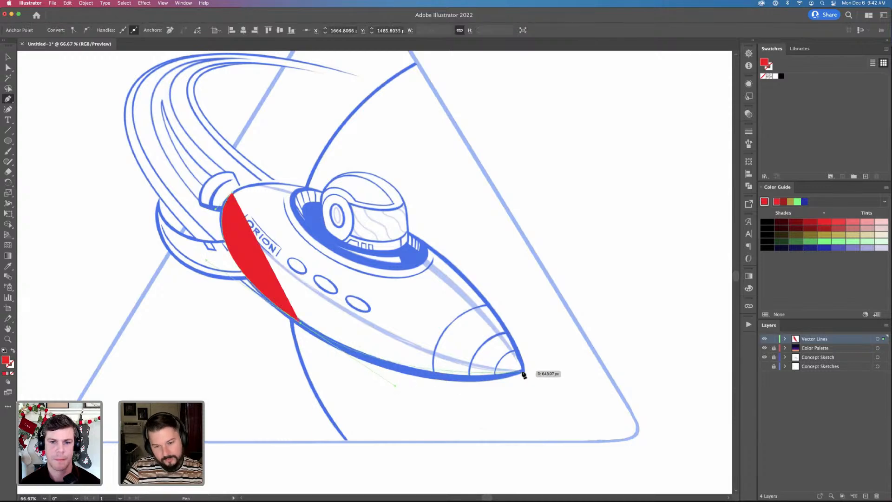
left_click_drag(523, 373, 408, 400)
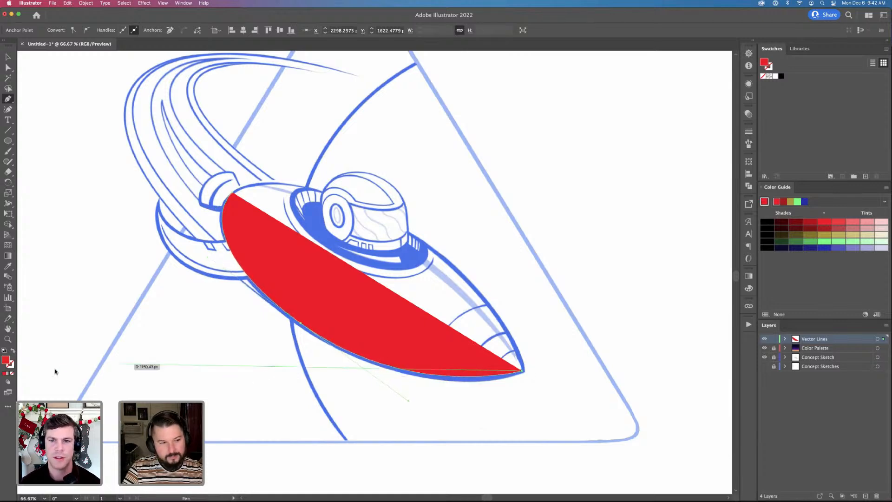
left_click(13, 374)
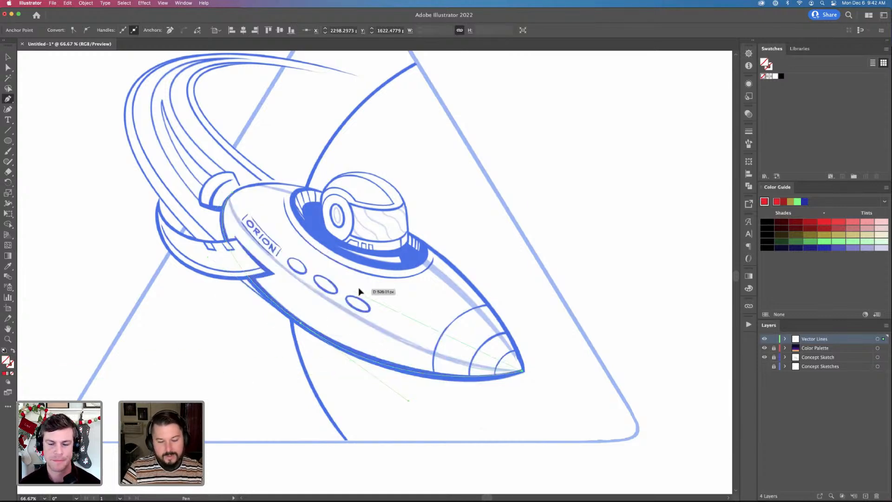
Show the Concept Sketches layer and compare the rocket on the smaller artboard with the enlarged triangle-framed sketch
key("super+minus")
key("super+minus")
key("super+equal")
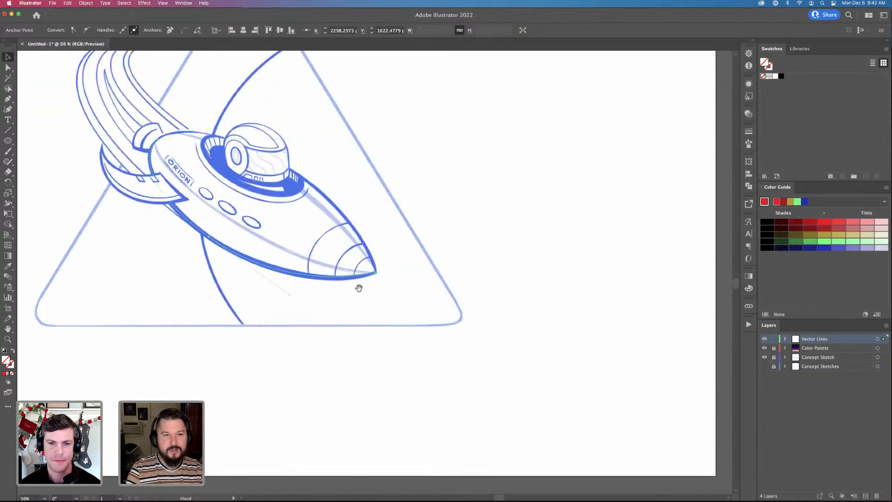
left_click_drag(358, 288, 468, 378)
key("v")
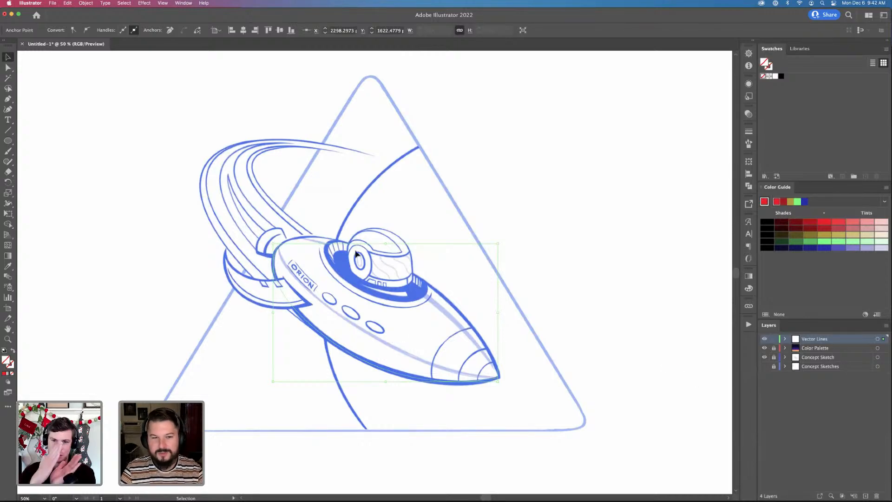
left_click(525, 404)
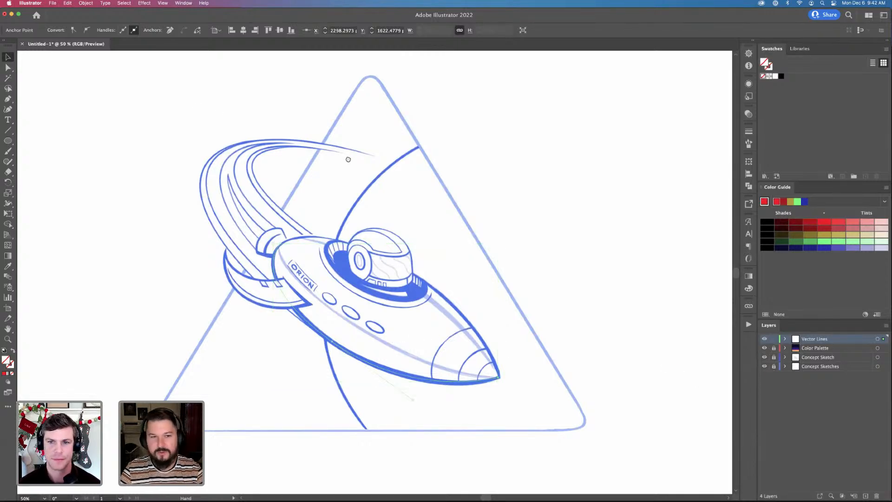
scroll(468, 352, "up", 10)
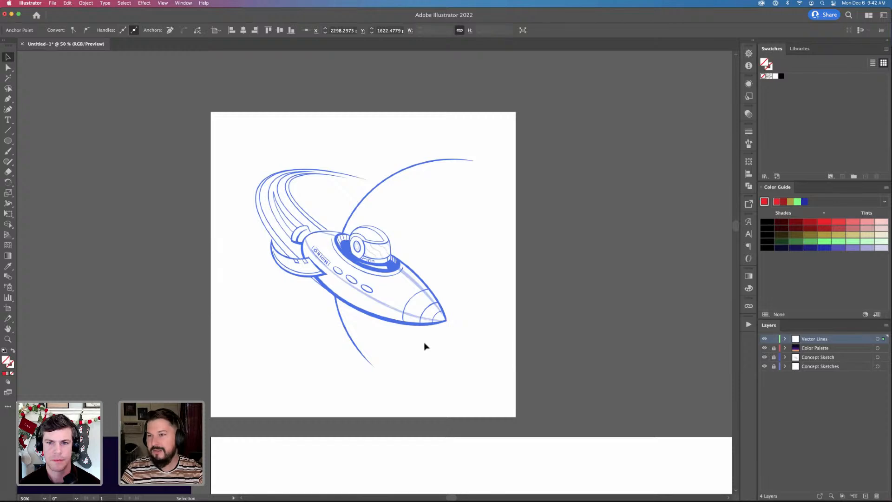
scroll(466, 365, "down", 10)
scroll(399, 206, "down", 6)
scroll(399, 206, "right", 6)
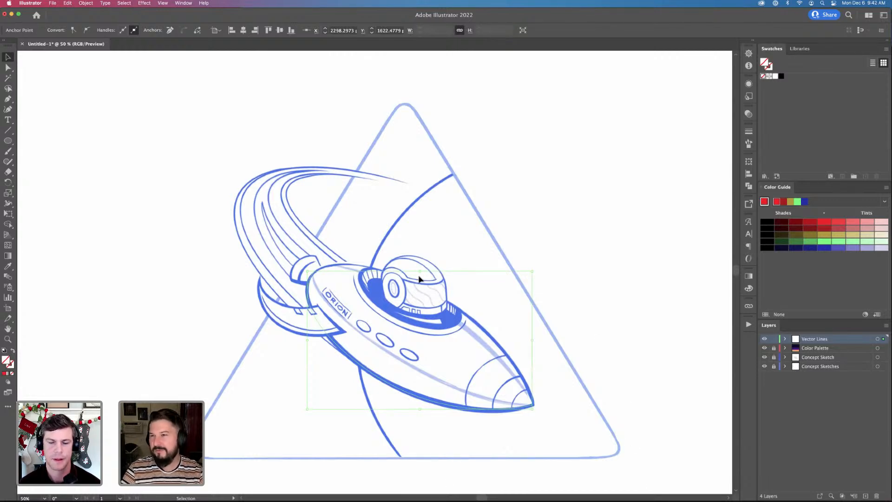
scroll(418, 279, "down", 3)
scroll(418, 269, "up", 1)
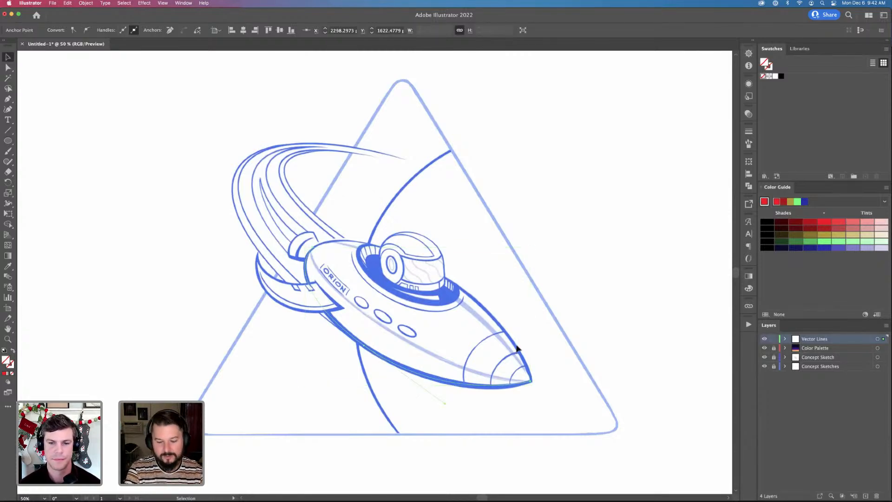
Give the lower hull path a black stroke with a weight of 12 pt
key("super+equal")
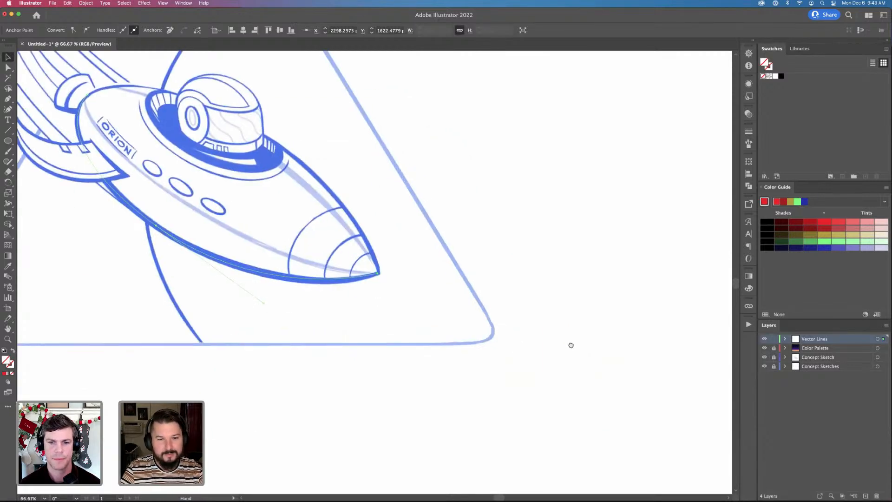
scroll(569, 344, "up", 3)
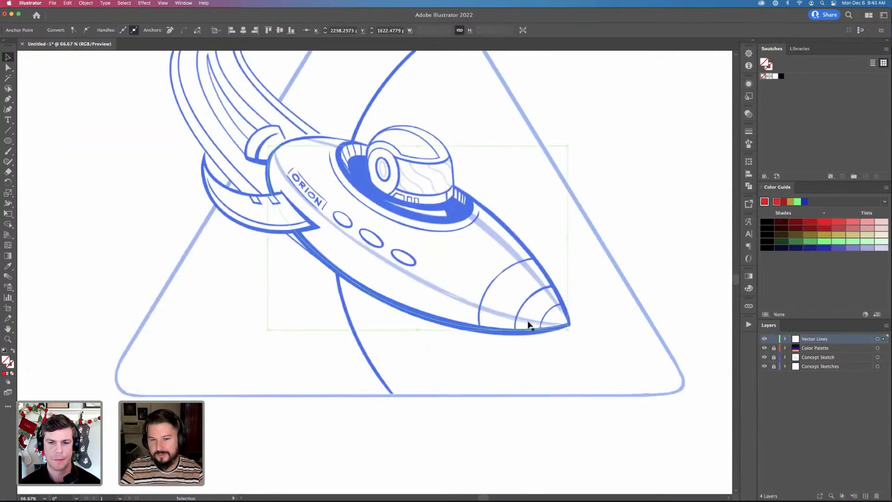
left_click(10, 365)
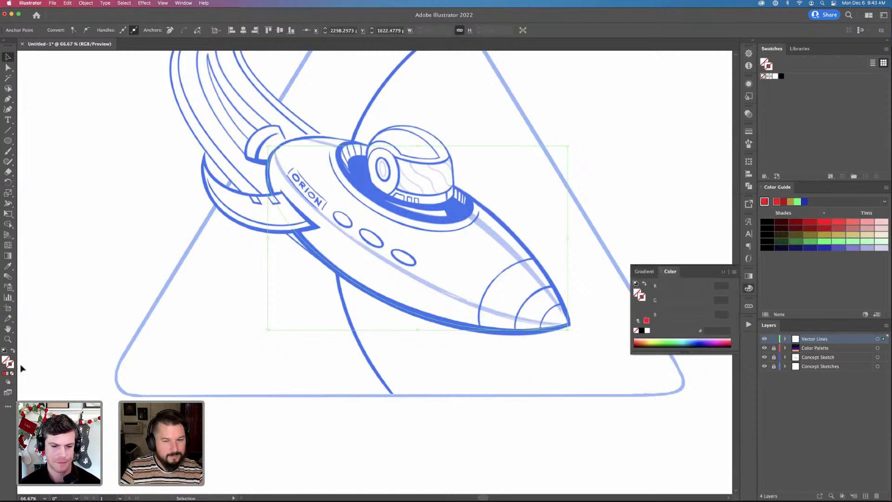
left_click(641, 330)
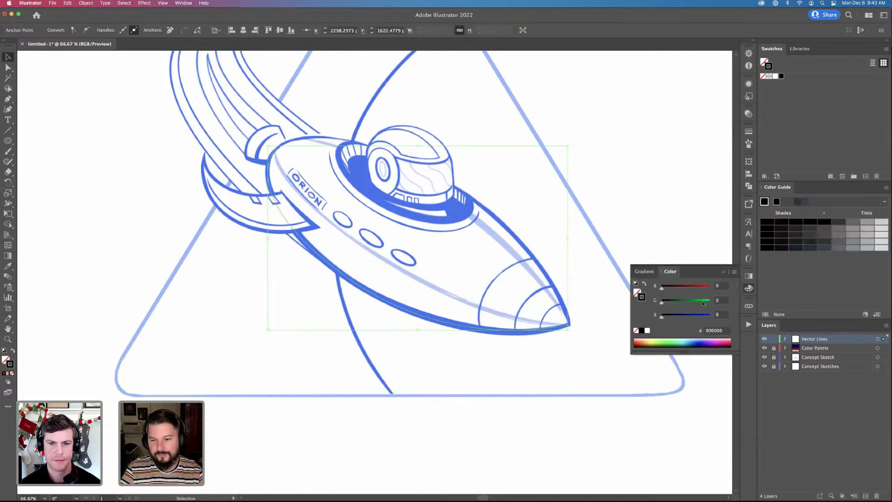
left_click(749, 131)
left_click(670, 138)
left_click(670, 139)
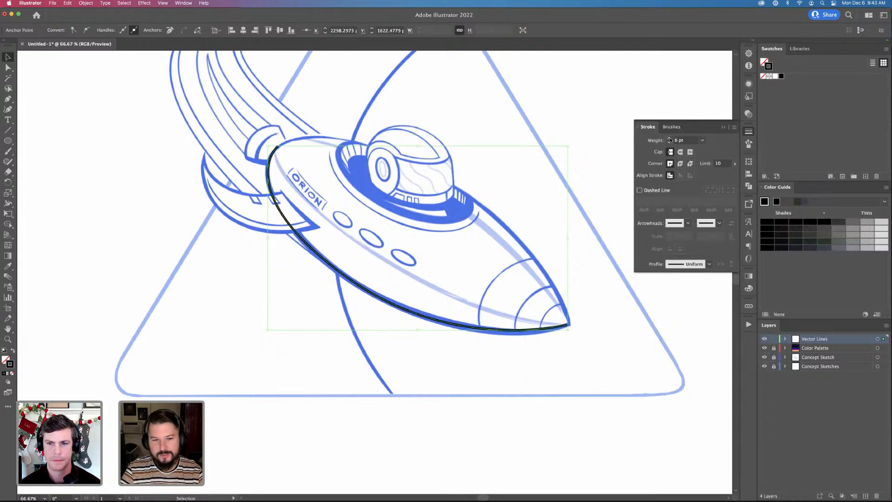
left_click(670, 139)
left_click(669, 138)
left_click(670, 138)
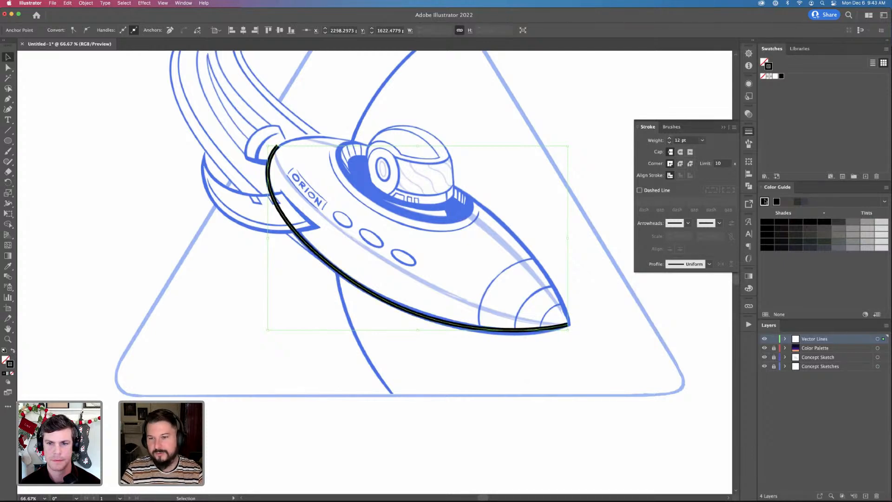
Change the lower hull path's stroke color to pure red, FF0000, and deselect the path
left_click(748, 288)
left_click_drag(661, 288, 710, 287)
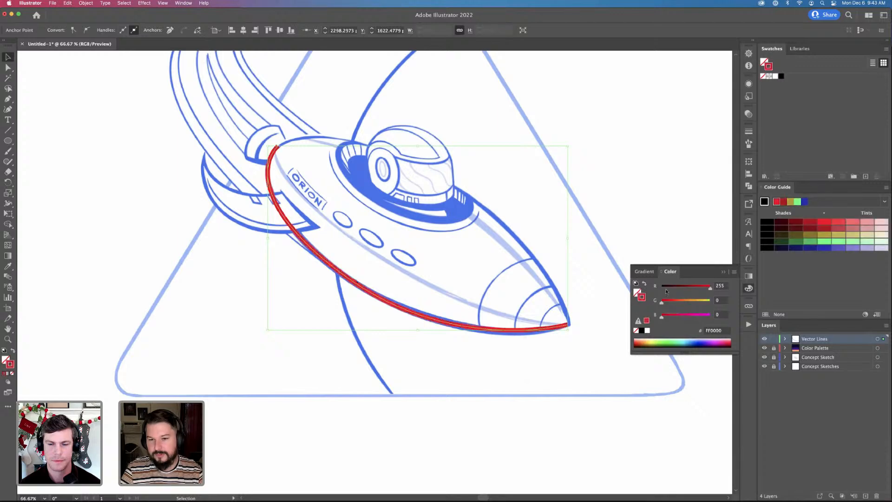
left_click(577, 263)
Continue the hull path from the nose tip along the rocket's upper edge and close it at the rear anchor
key("p")
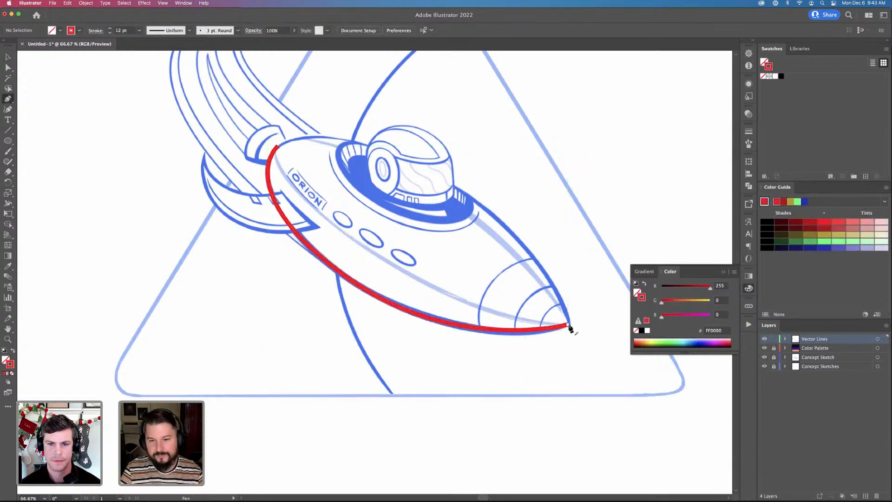
left_click(568, 326)
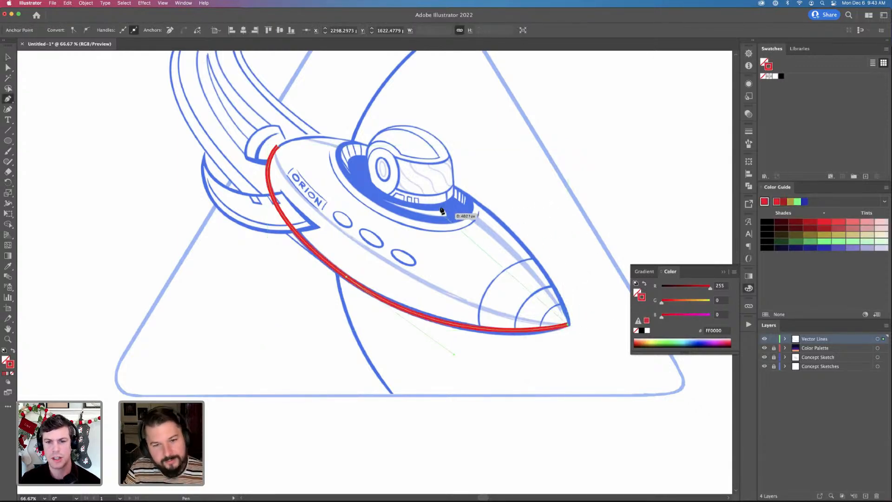
left_click_drag(429, 172, 308, 109)
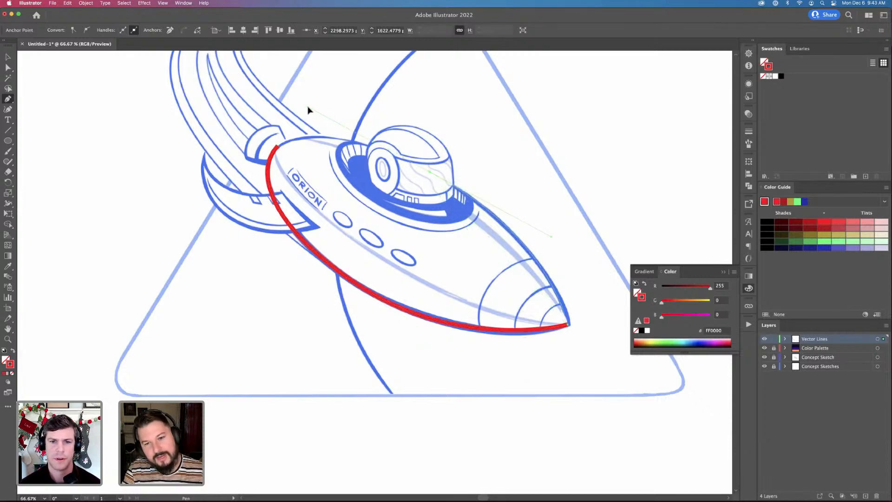
left_click_drag(307, 109, 308, 110)
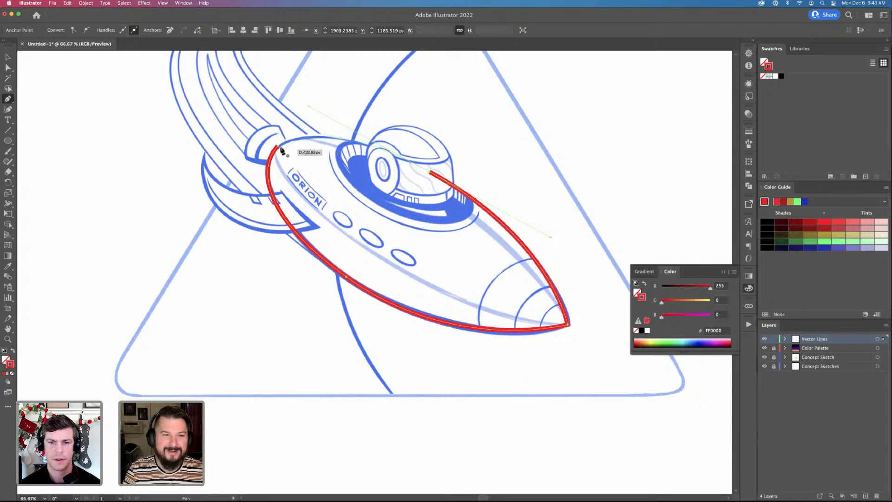
mouse_move(270, 157)
left_mouse_down()
mouse_move(263, 163)
mouse_move(293, 133)
mouse_move(343, 126)
mouse_move(363, 136)
left_mouse_up()
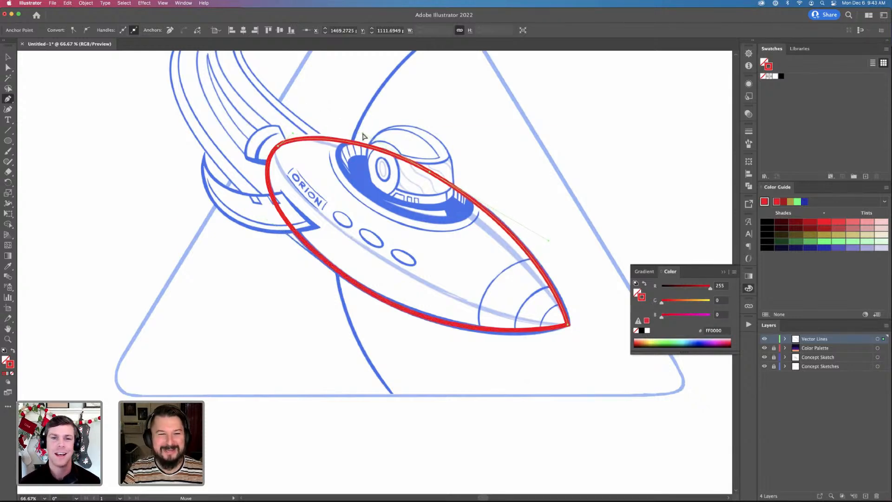
Adjust the hull outline's rear curve handles and reposition its upper and lower anchors to follow the sketch
key("a")
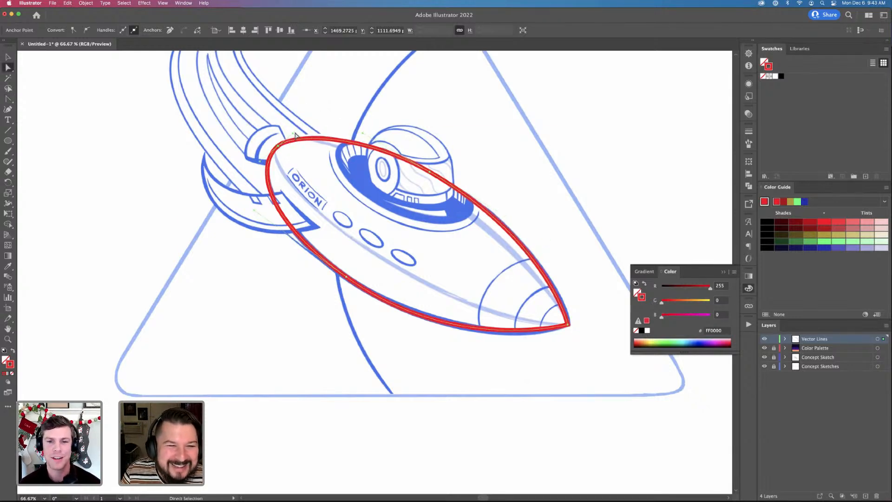
left_click_drag(295, 134, 295, 133)
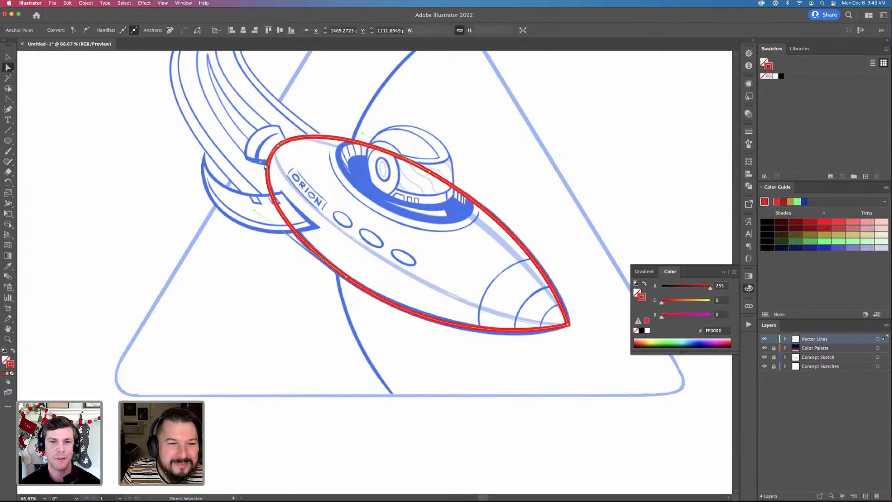
left_click_drag(261, 165, 260, 164)
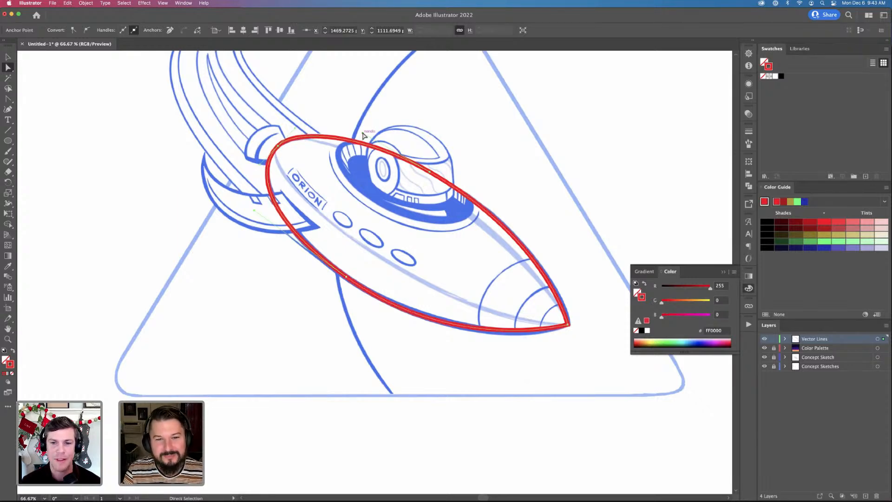
left_click_drag(430, 172, 436, 176)
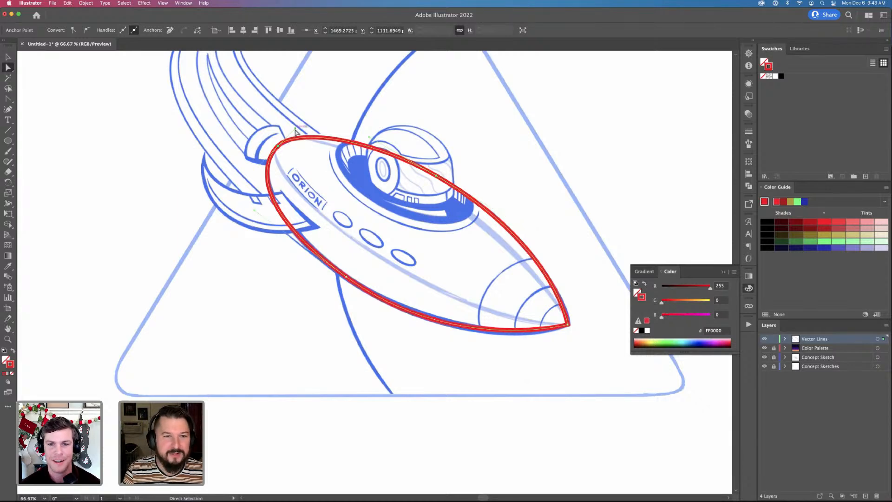
left_click_drag(294, 131, 300, 134)
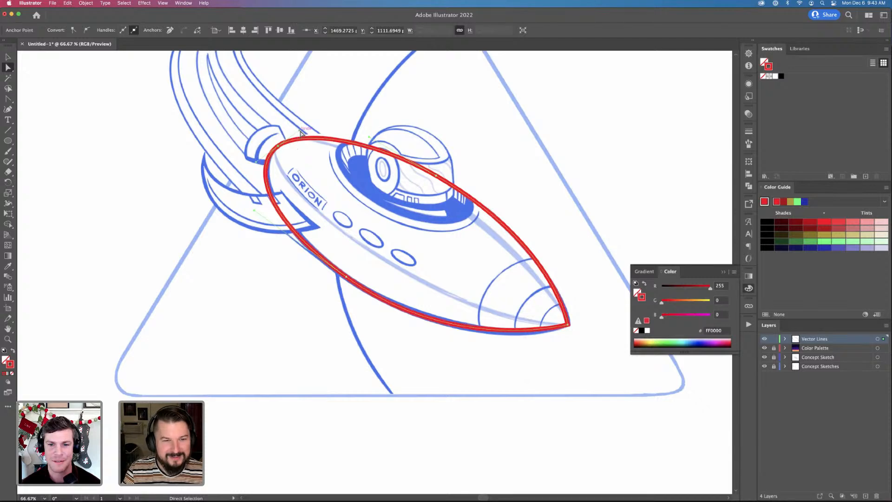
left_click_drag(301, 133, 303, 132)
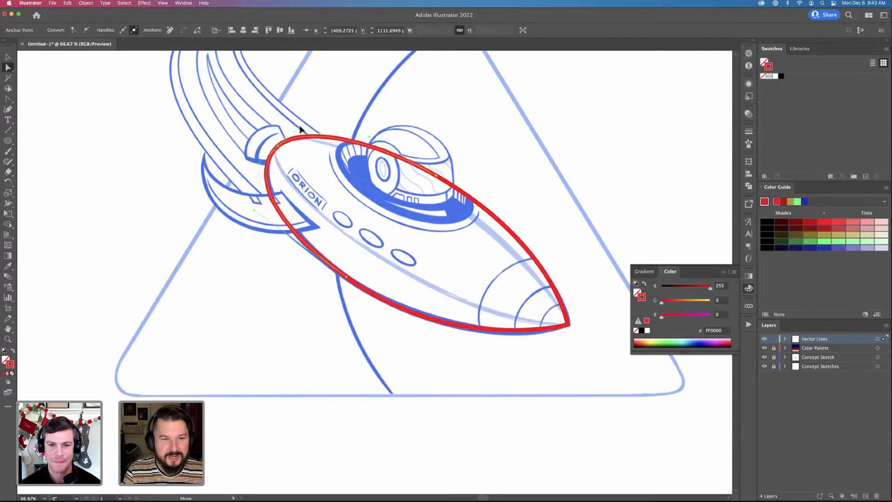
mouse_move(268, 222)
left_mouse_down()
mouse_move(273, 227)
mouse_move(266, 223)
left_mouse_up()
left_click_drag(356, 281, 450, 313)
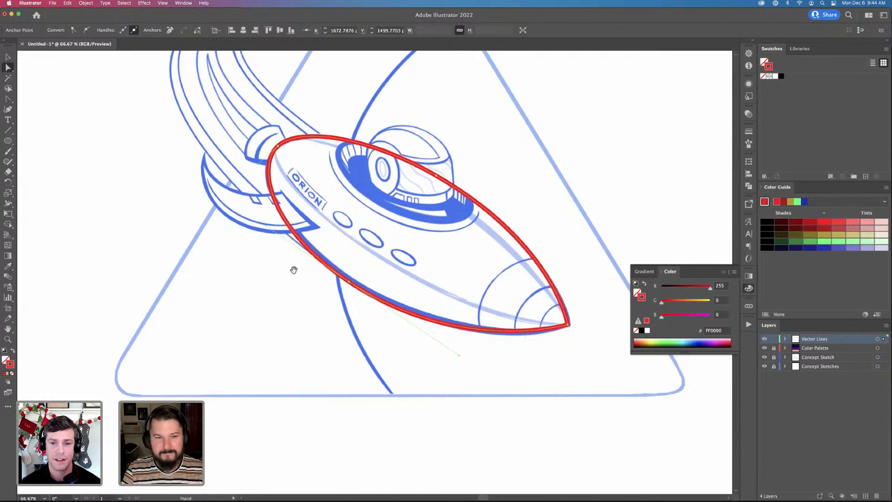
Pull new curve handles from the hull outline's rear anchor with the Anchor Point tool and return to the Pen tool
left_click_drag(293, 270, 328, 336)
key("shift+c")
left_click_drag(312, 213, 288, 231)
key("a")
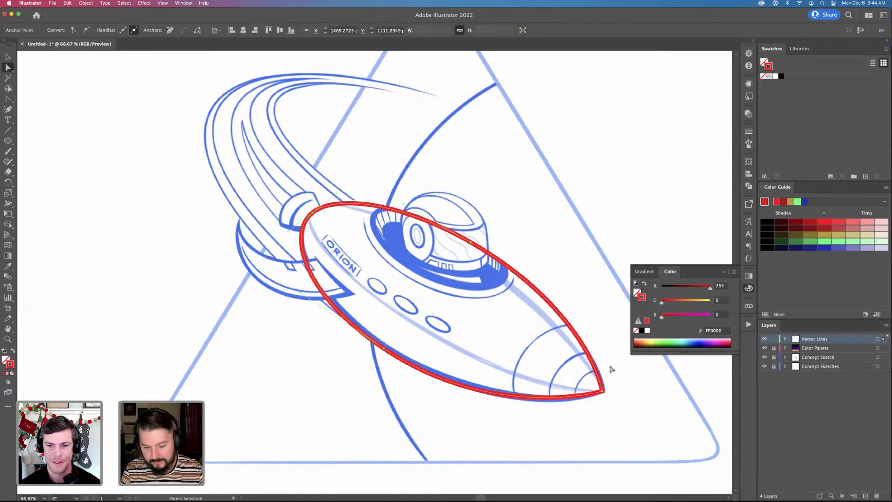
key("p")
left_click_drag(426, 353, 422, 322)
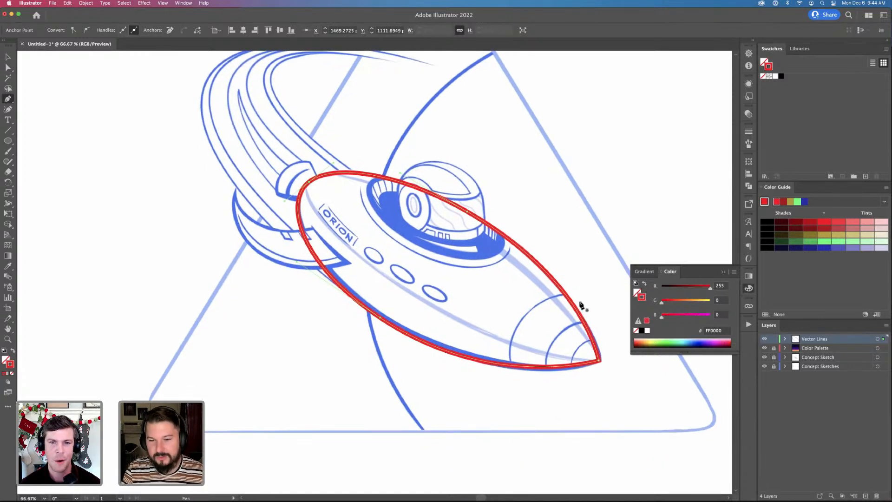
Draw a circle about 338 px wide over the rocket's nose, with its upper-left side following the outermost sketched nose arc
left_click_drag(8, 140, 52, 159)
left_click_drag(537, 335, 606, 404)
key("v")
left_click_drag(484, 299, 522, 323)
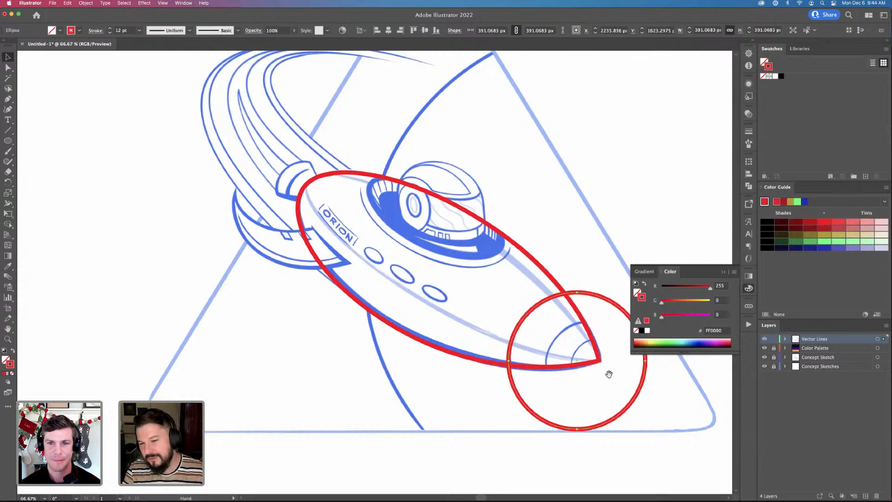
left_click_drag(607, 370, 507, 322)
left_click_drag(503, 382, 495, 375)
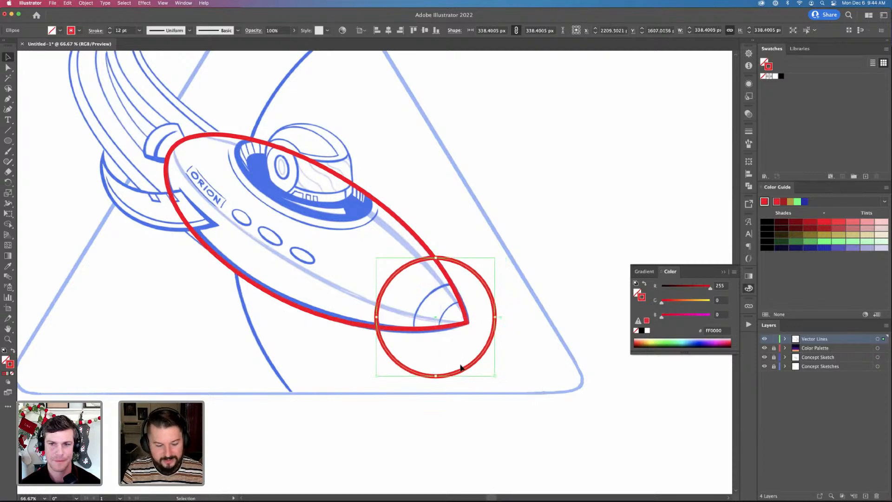
Duplicate the nose circle onto the middle sketched nose arc and scale the copy to about 241 px
key("c")
key("super+equal")
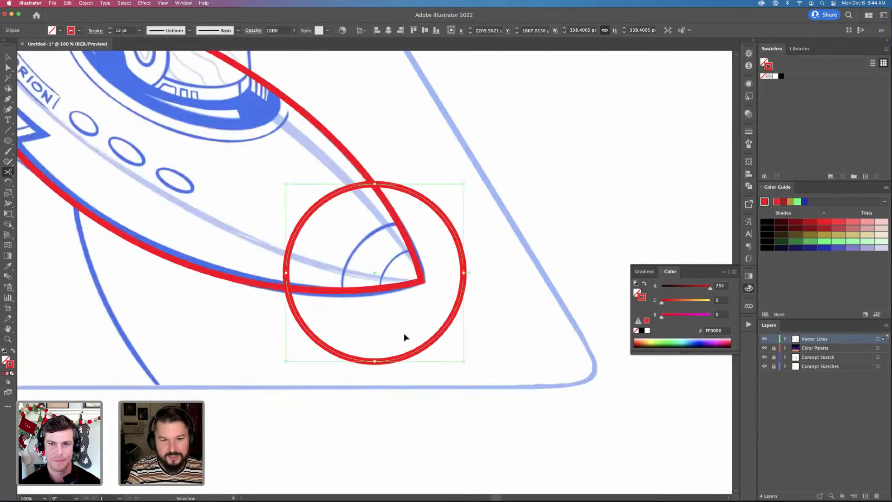
key("super+equal")
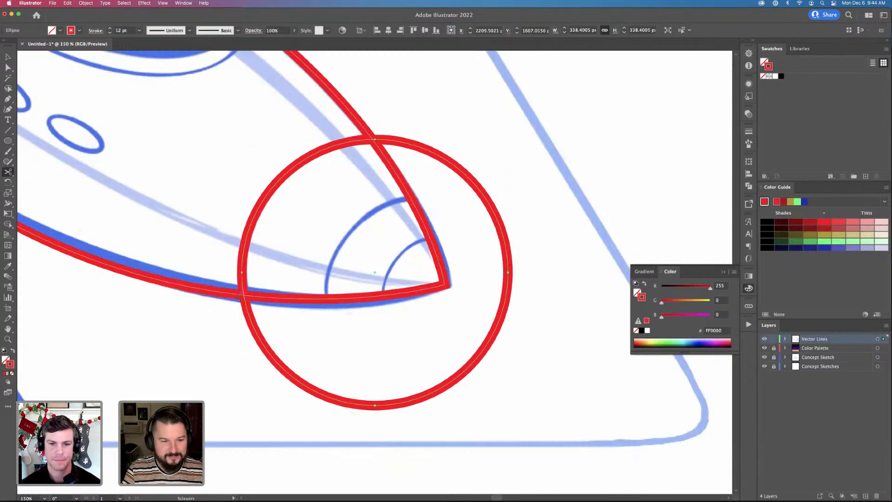
key("v")
left_click_drag(510, 404, 559, 290)
scroll(412, 321, "up", 2)
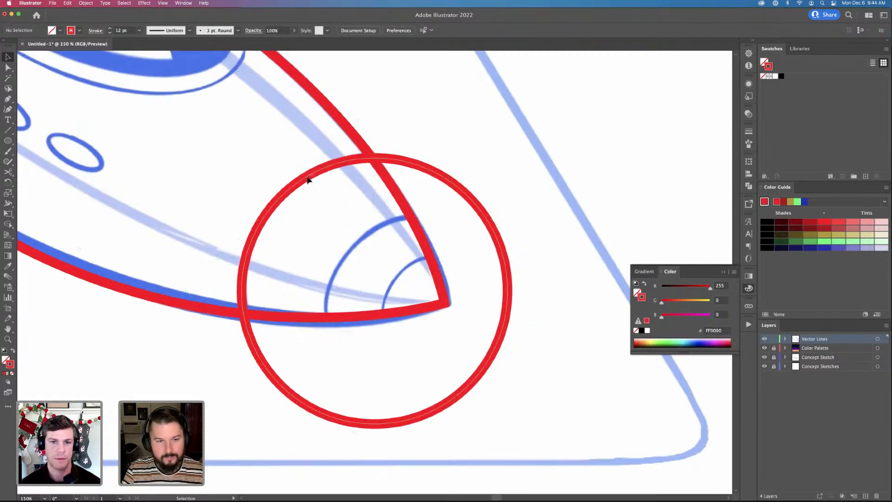
left_click_drag(304, 175, 385, 229)
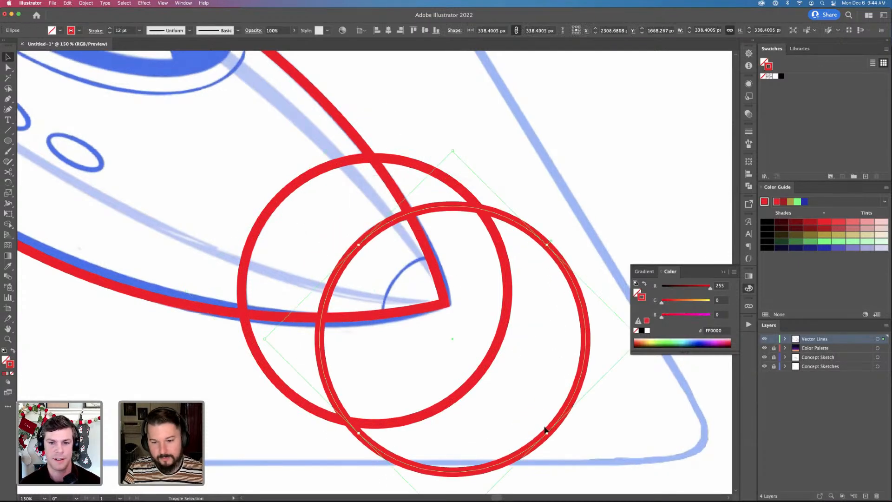
left_click_drag(541, 429, 492, 379)
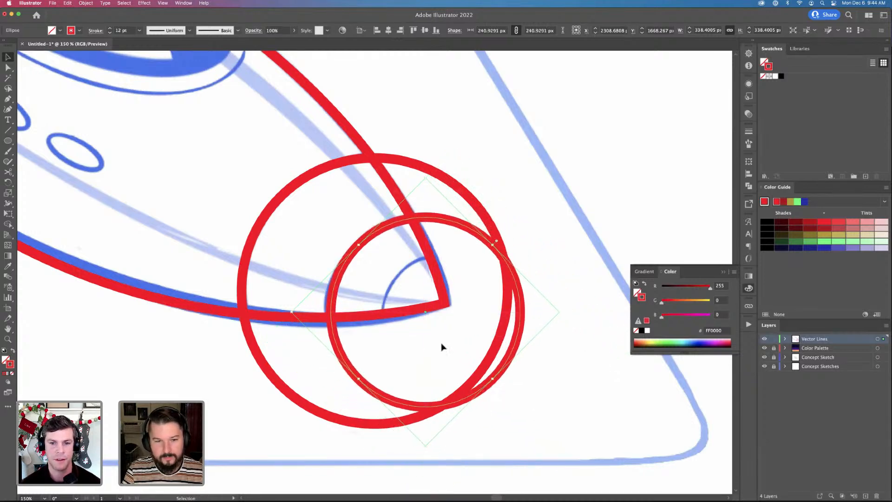
Duplicate the middle circle onto the innermost nose arc, rotate and shrink the copy to fit, and nudge the middle circle into place
left_click_drag(463, 226, 463, 252)
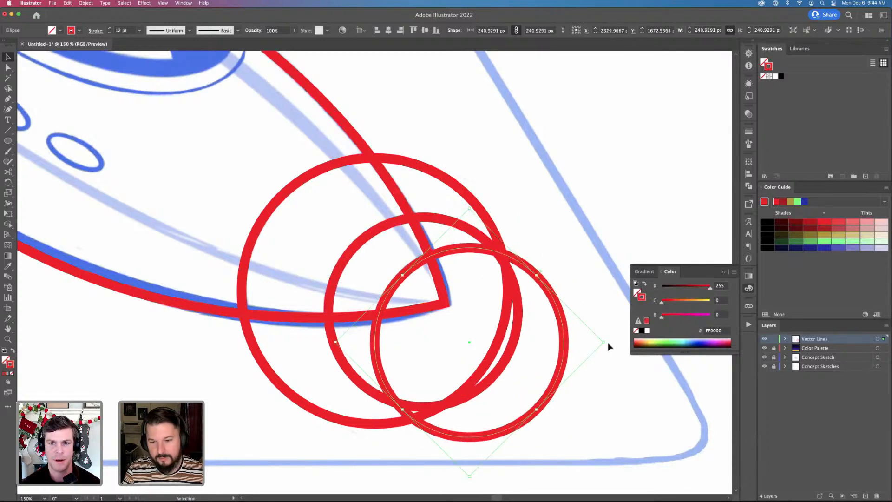
left_click_drag(605, 343, 611, 317)
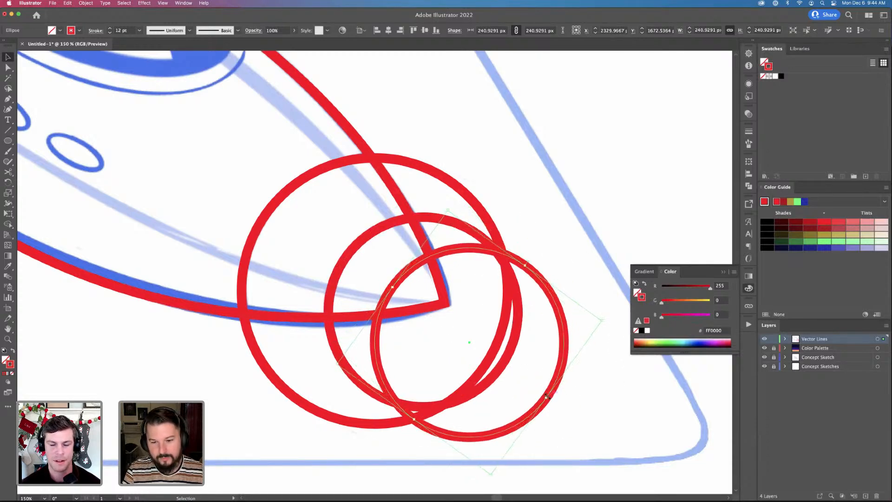
left_click_drag(547, 397, 500, 374, "shift")
left_click(453, 370)
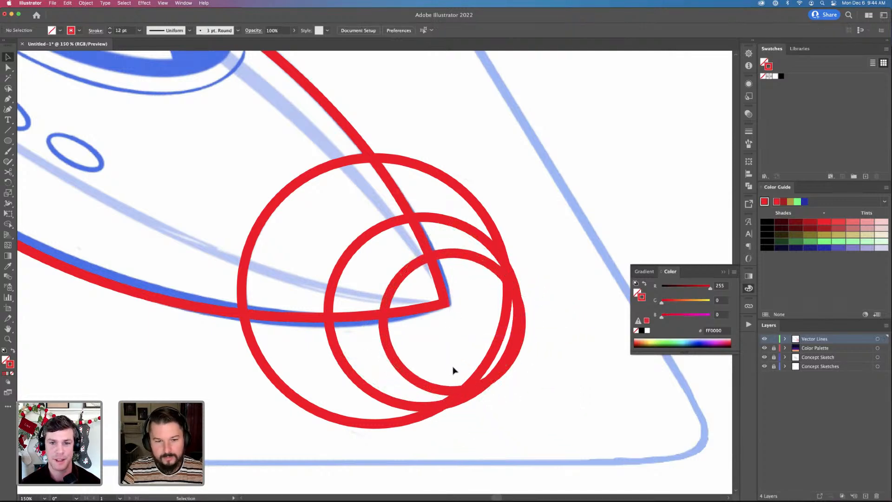
left_click(358, 242)
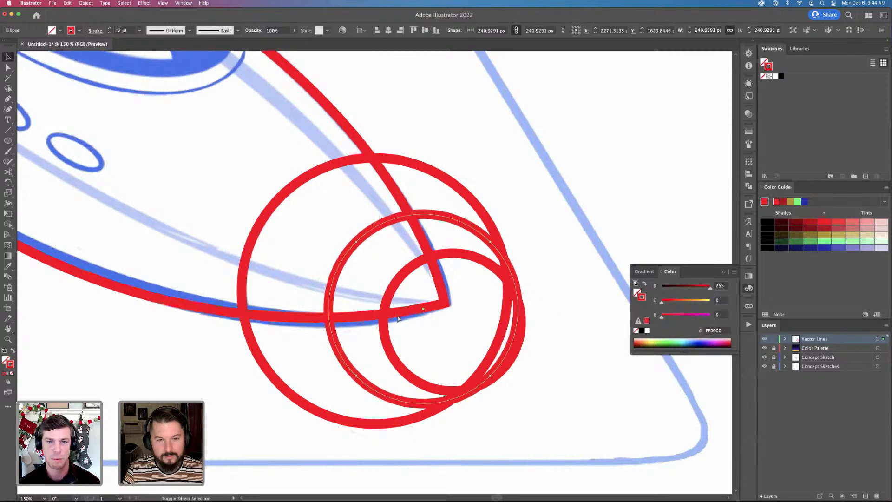
left_click(397, 318)
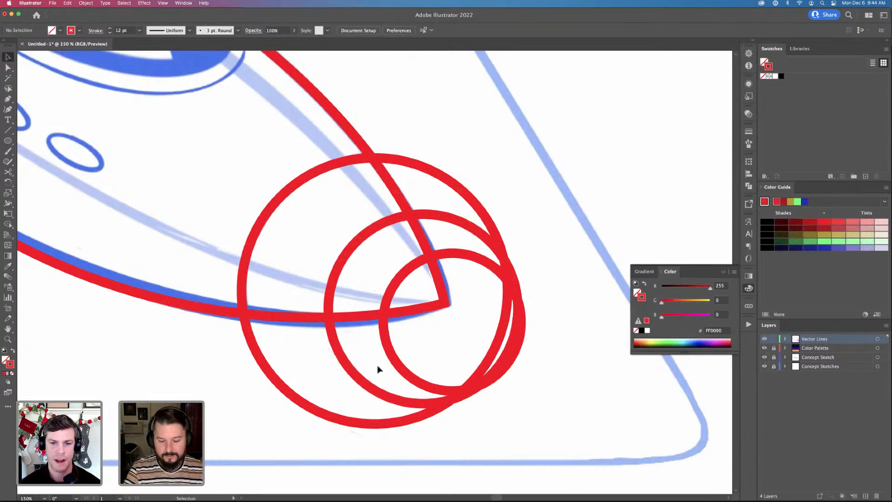
Delete the three circles' anchors beyond the nose tip to leave open arcs, and enlarge the largest arc slightly
key("a")
left_click_drag(493, 393, 490, 409)
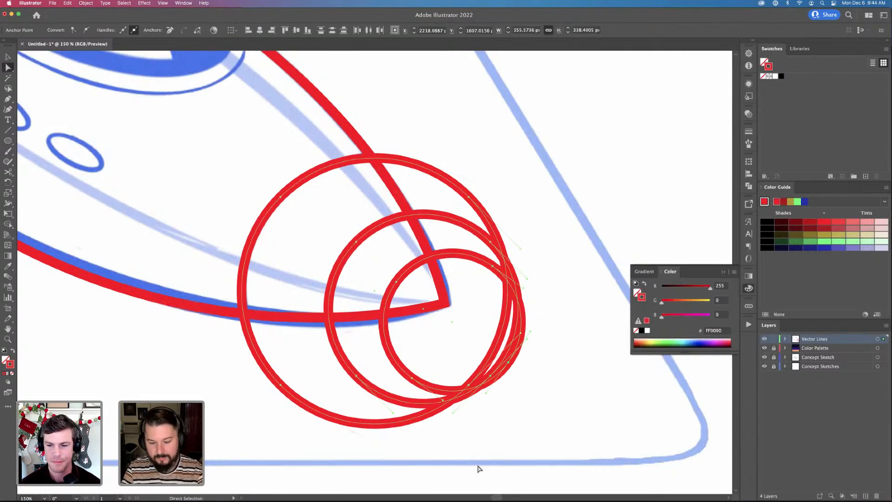
key("Delete")
left_click(458, 399)
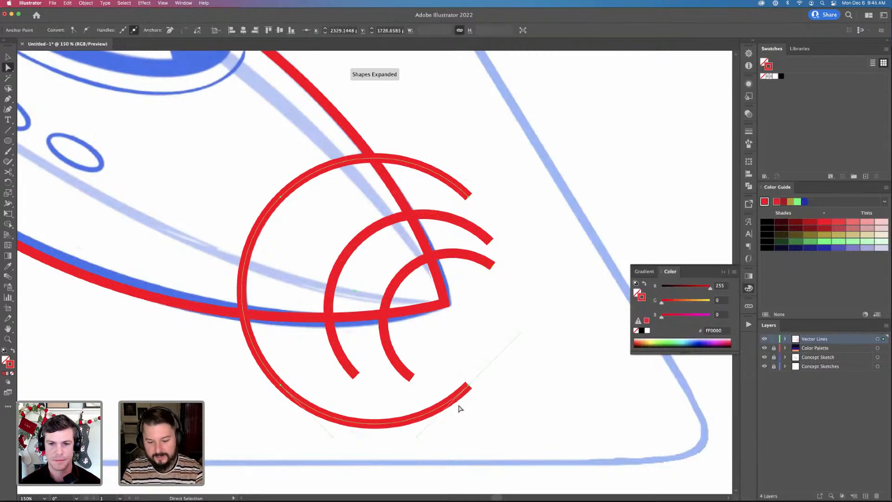
key("Delete")
left_click_drag(320, 383, 390, 455)
key("v")
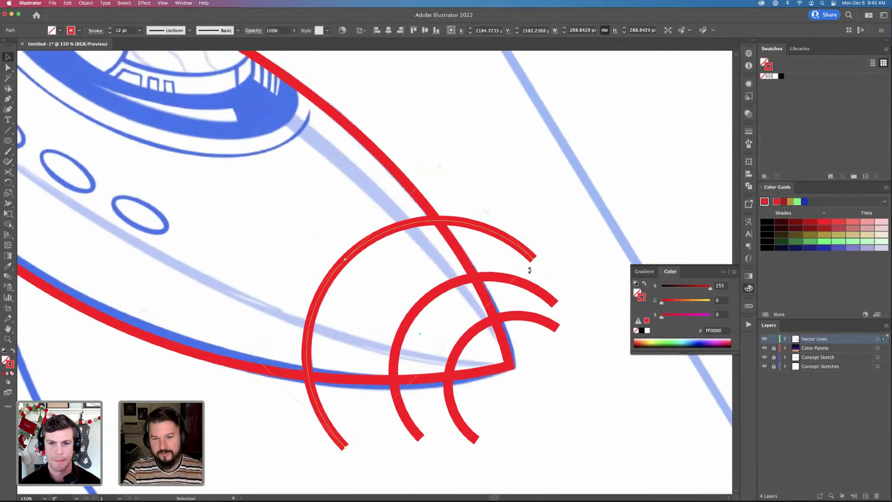
left_click_drag(532, 261, 551, 252)
left_click(522, 302)
scroll(320, 316, "left", 15)
scroll(320, 316, "up", 10)
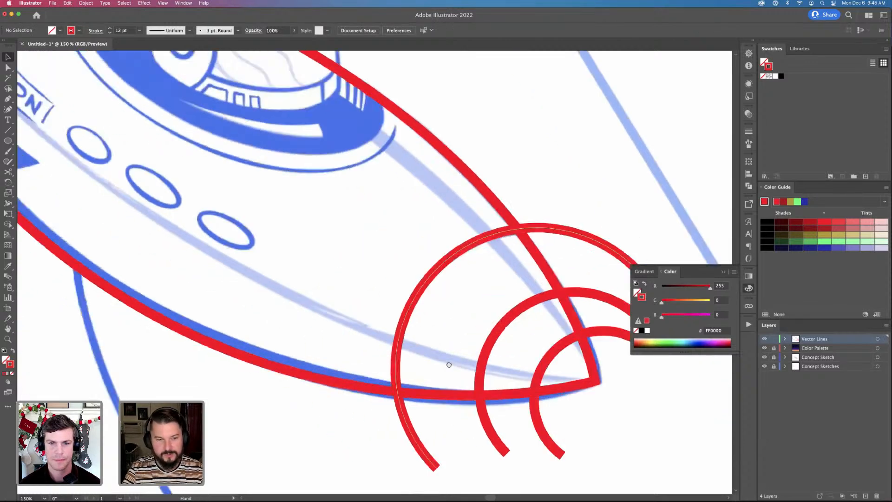
left_click_drag(230, 302, 239, 288)
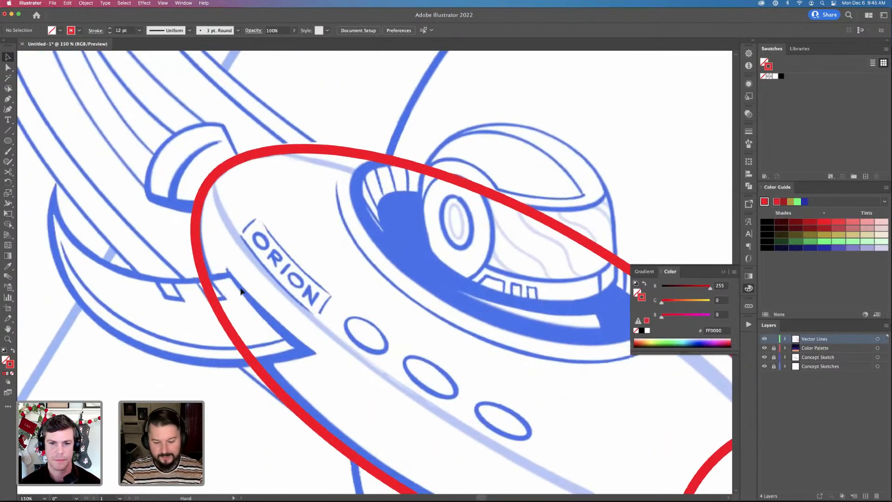
key("p")
left_click_drag(278, 314, 226, 255)
key("v")
key("super+minus")
key("super+minus")
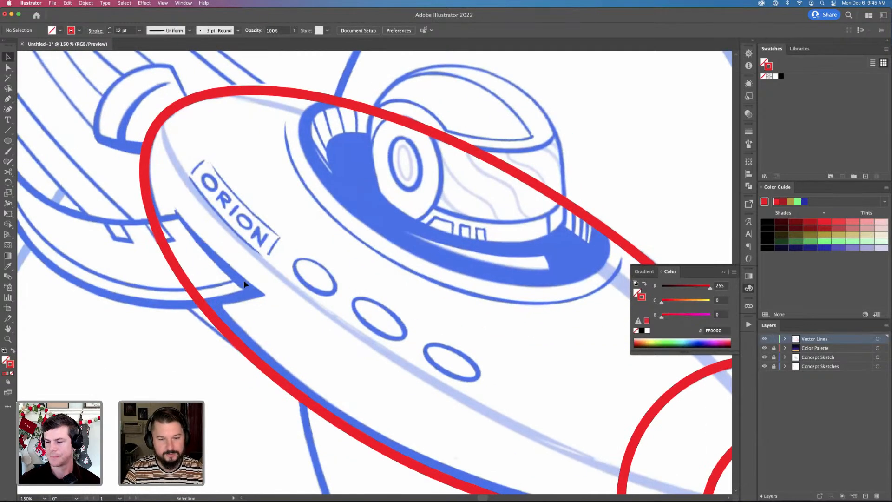
left_click_drag(463, 331, 418, 316)
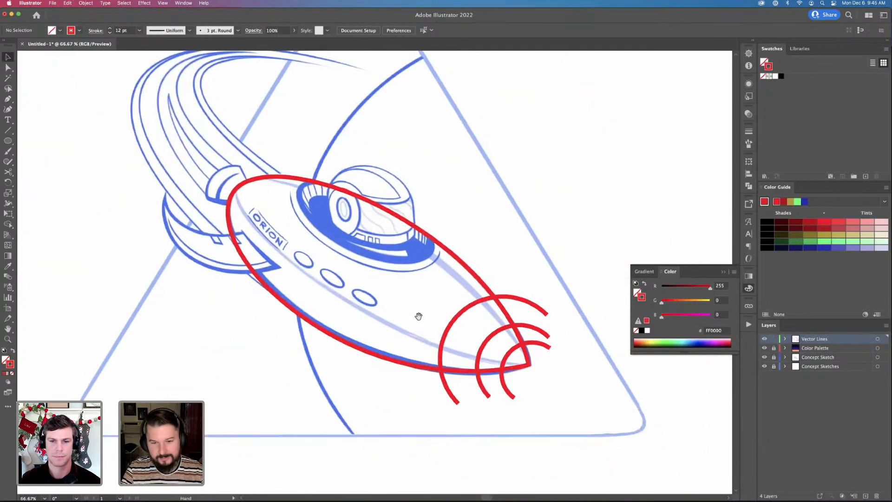
left_click(488, 345)
key("p")
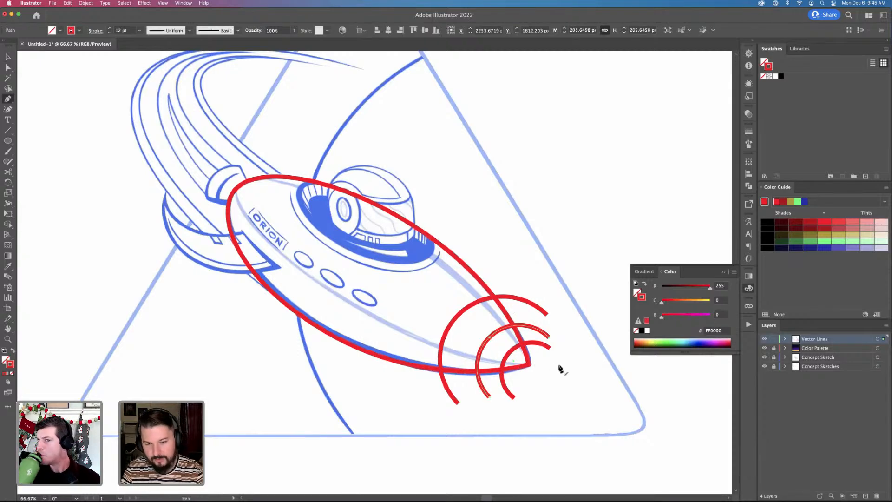
left_click(548, 348)
key("super+z")
key("super+z")
key("super+z")
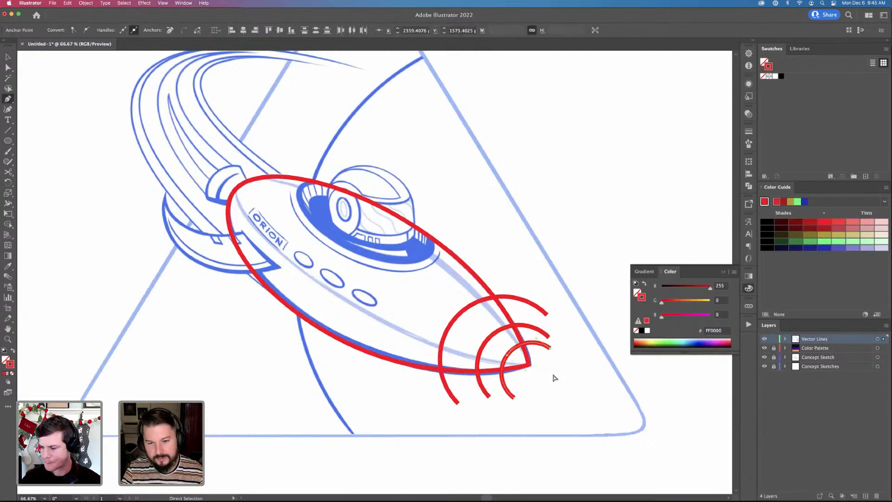
key("super+z")
key("super+z")
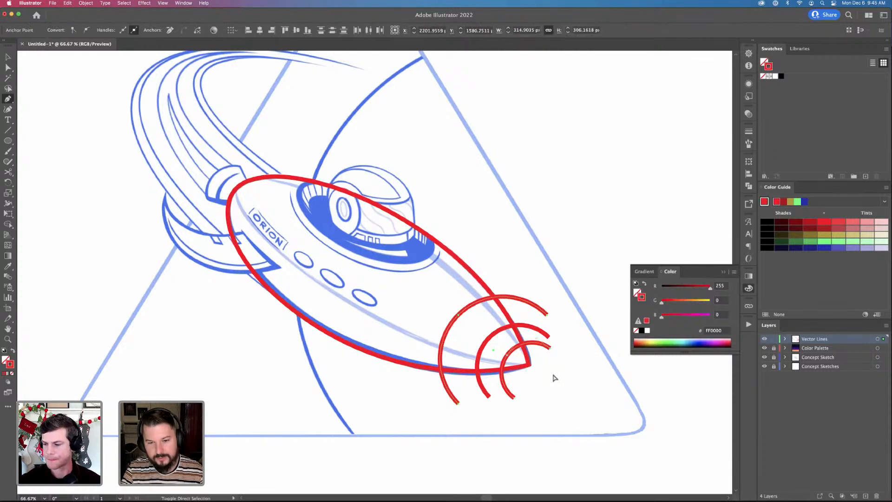
Select the hull outline together with the innermost nose arc and swap their fill and stroke to make solid red shapes
key("v")
key("super+a")
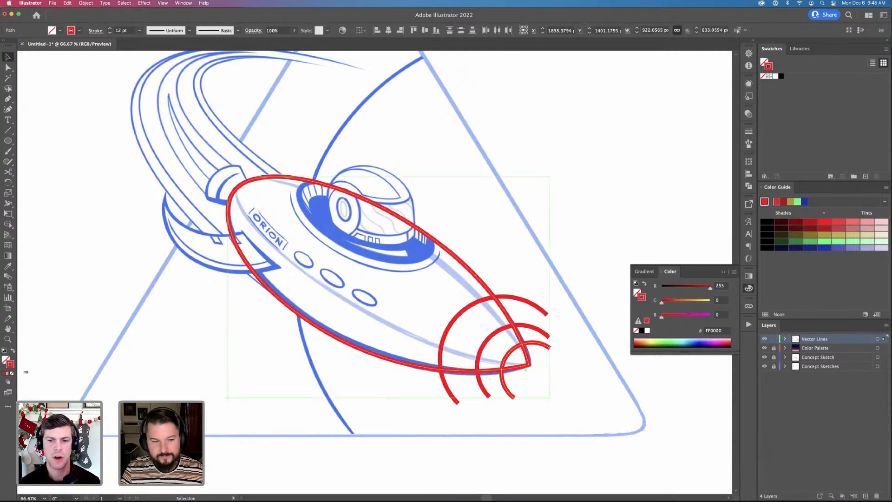
left_click(13, 349)
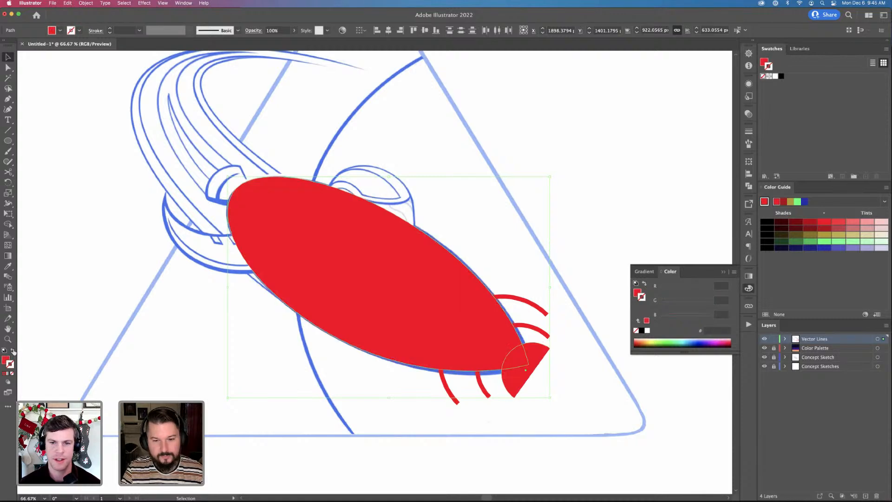
key("a")
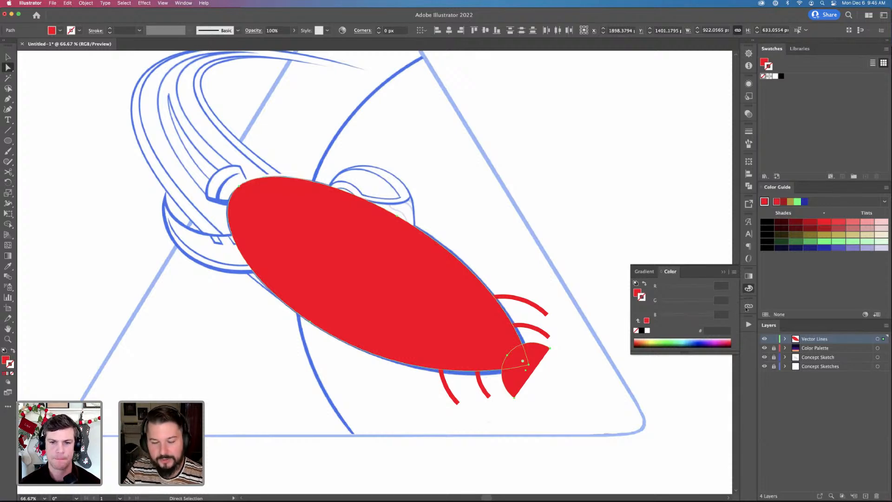
Isolate and copy the hull's nose-tip piece inside the innermost arc using Pathfinder, and undo back to the red outlines
left_click(749, 186)
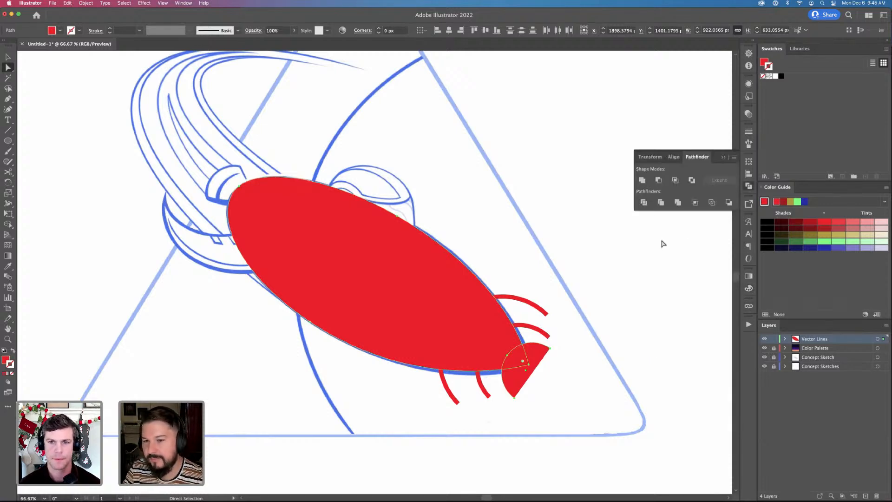
left_click(526, 378)
left_click(526, 378)
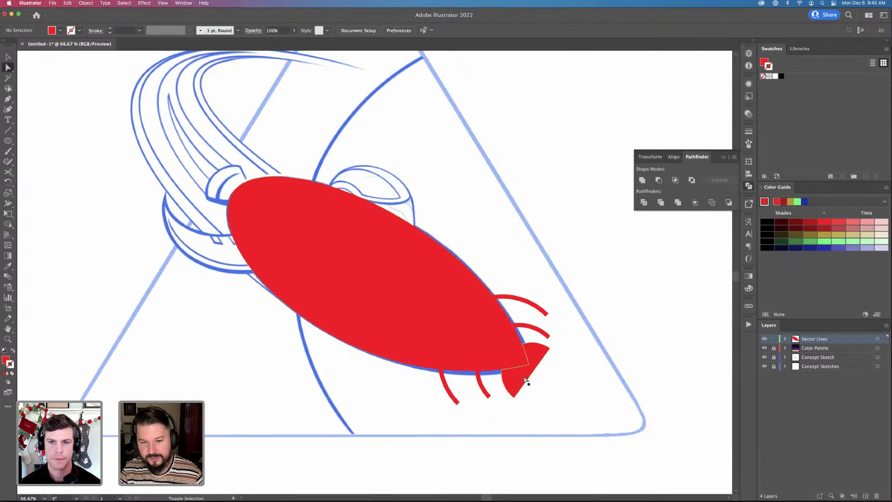
key("Delete")
key("super+z")
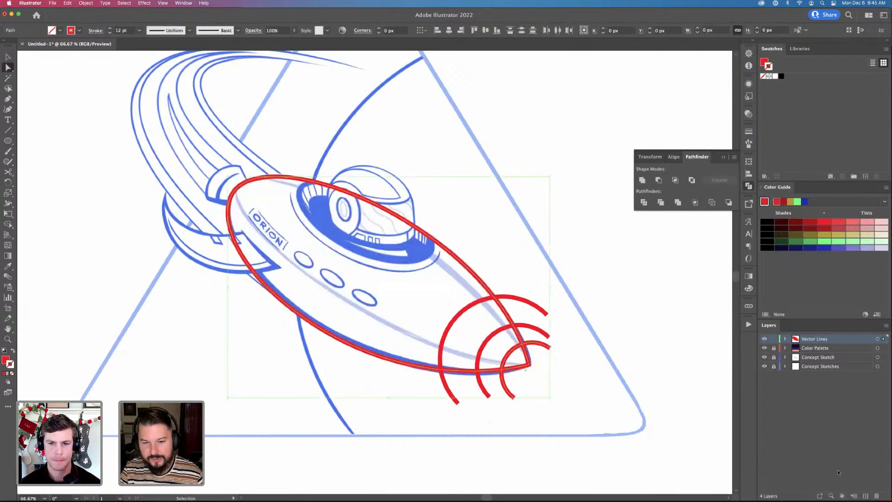
Create a new layer directly below Vector Lines and paste the filled nose-tip piece in place on it
left_click(866, 496)
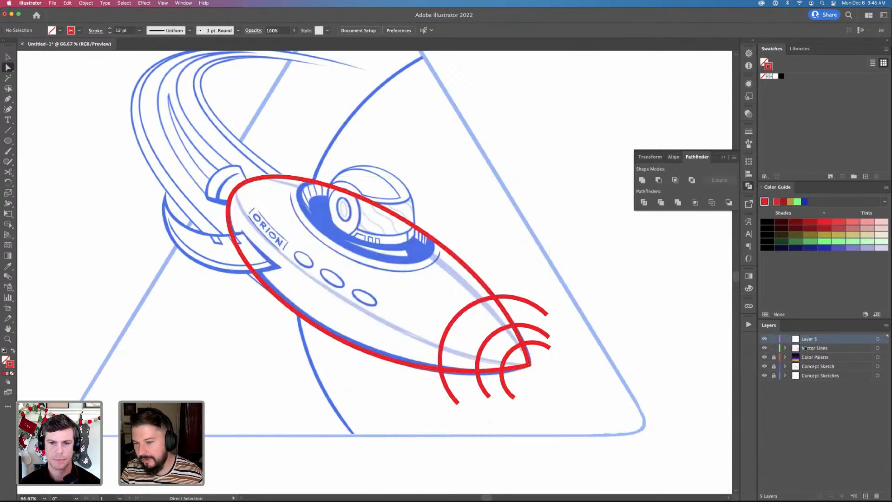
left_click_drag(807, 339, 808, 353)
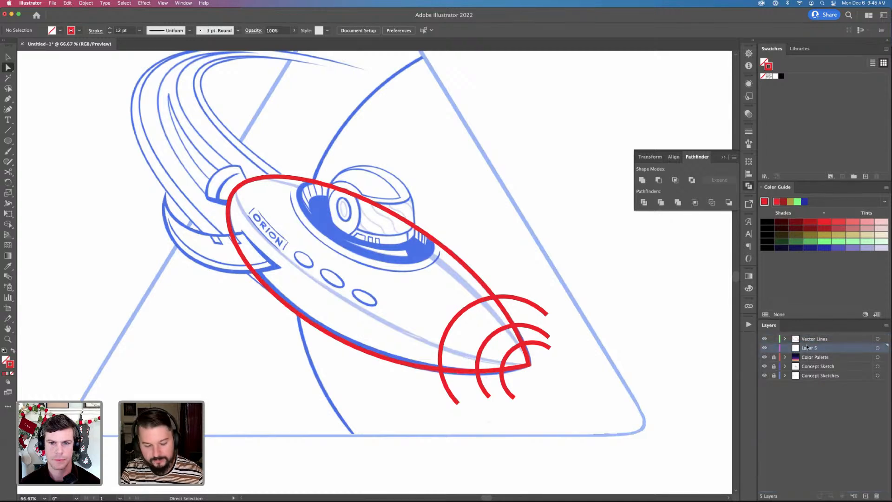
key("super+f")
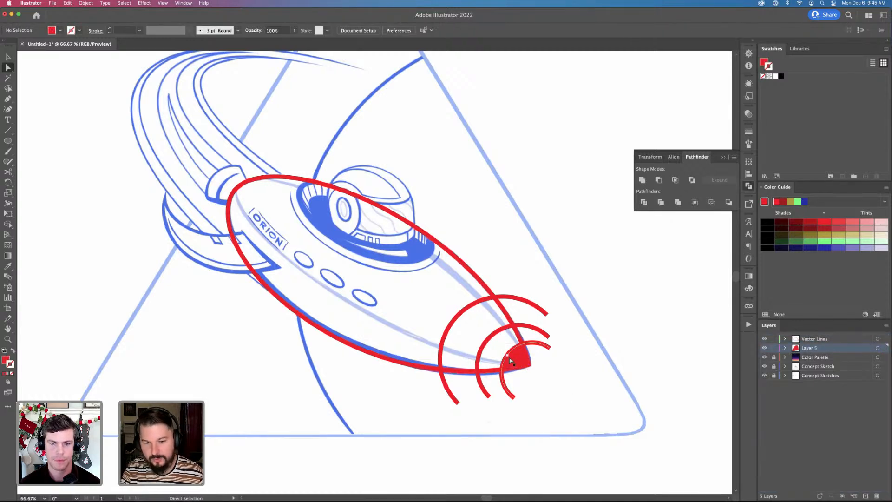
Select the nose-tip piece and change its fill to olive green, R 136, G 156, B 0
left_click(510, 360)
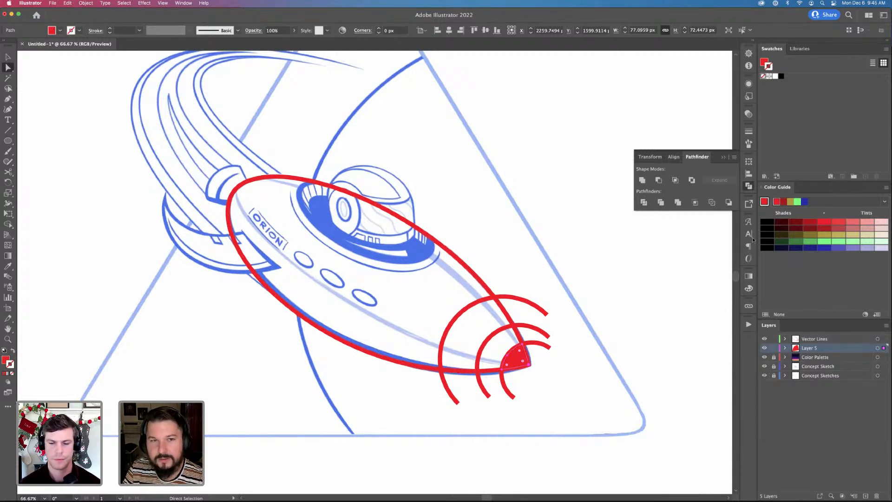
left_click(747, 289)
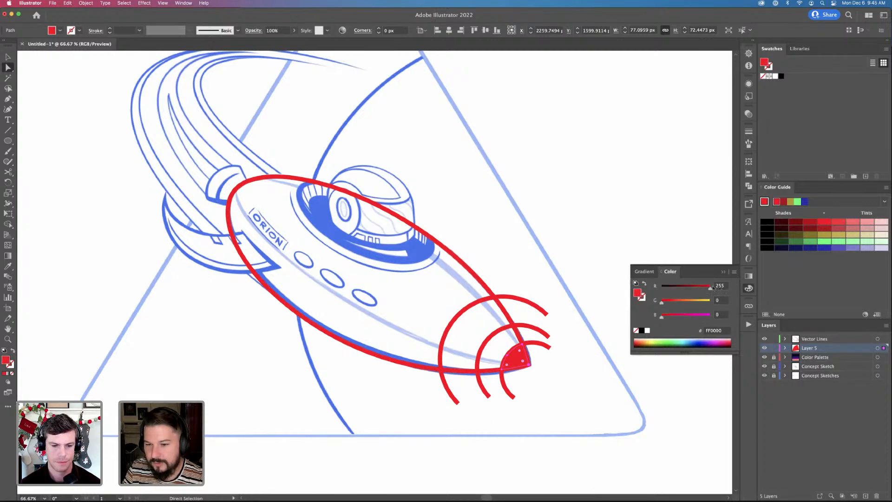
left_click_drag(711, 287, 691, 302)
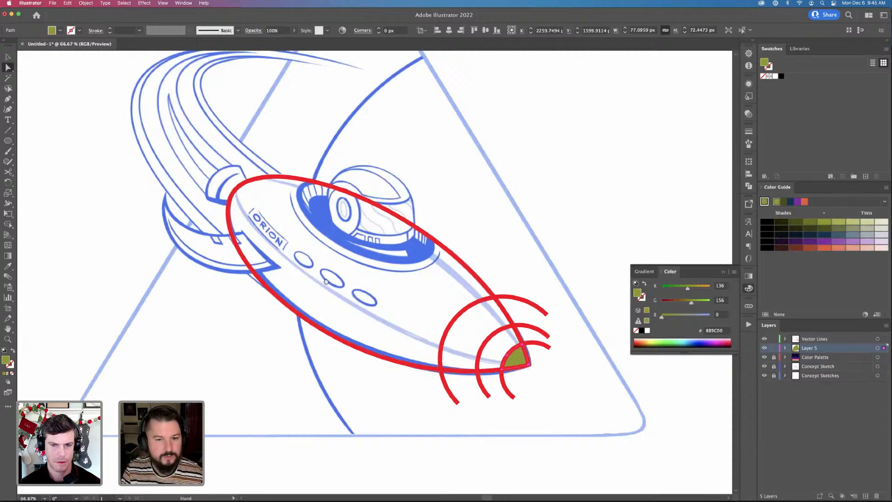
Recolor the nose-tip piece with the palette's purple, and change it to the light lavender tint R 177, G 156, B 202
scroll(326, 282, "left", 10)
key("i")
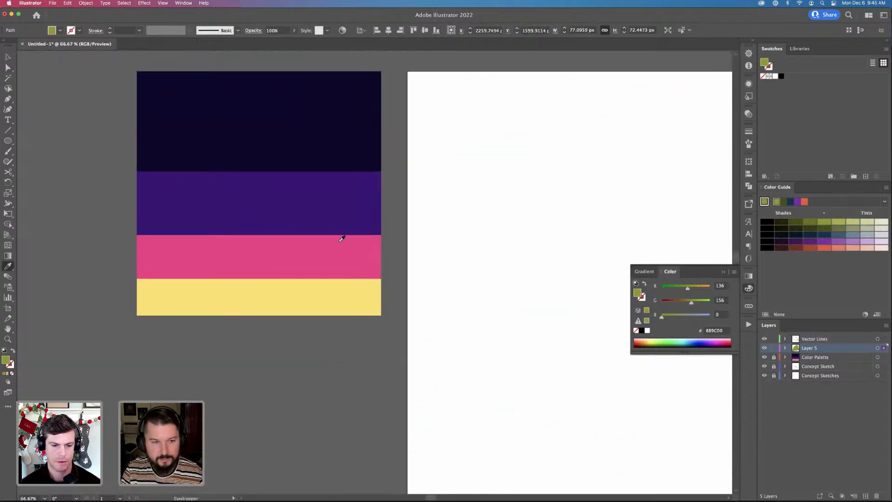
left_click(327, 211)
scroll(334, 294, "right", 10)
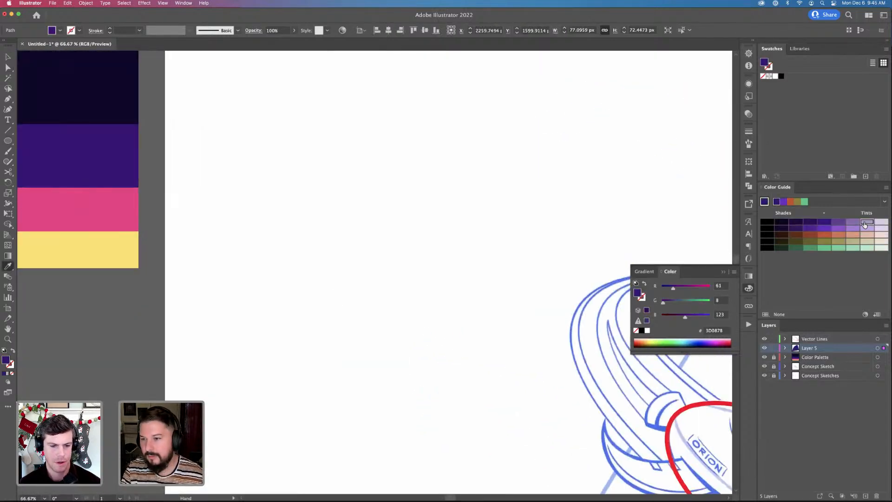
left_click(865, 223)
scroll(402, 293, "right", 15)
scroll(402, 292, "down", 8)
key("super+shift+a")
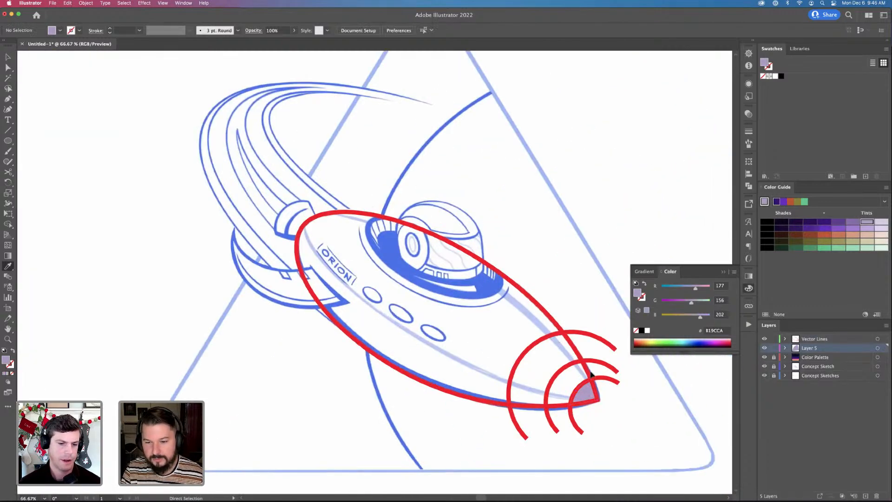
Join the ends of the middle and outer nose arcs with the Pen tool to close them into one band, and select it
key("v")
left_click(602, 363)
key("p")
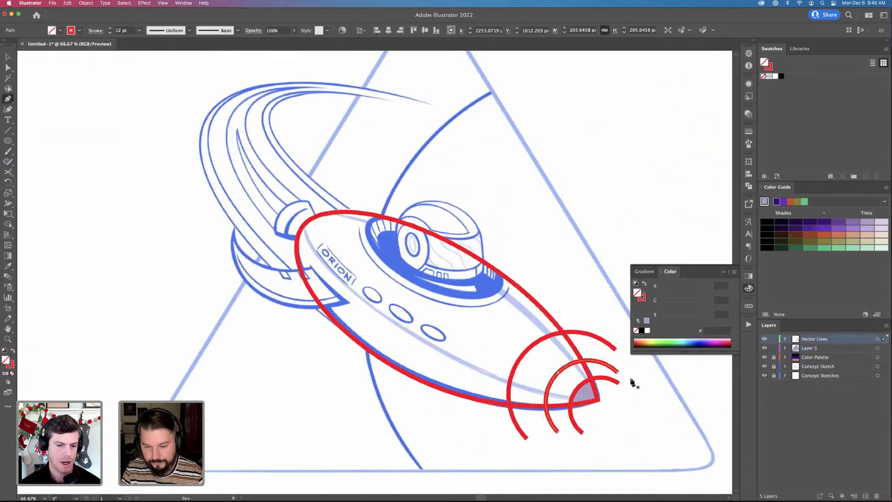
left_click(641, 412)
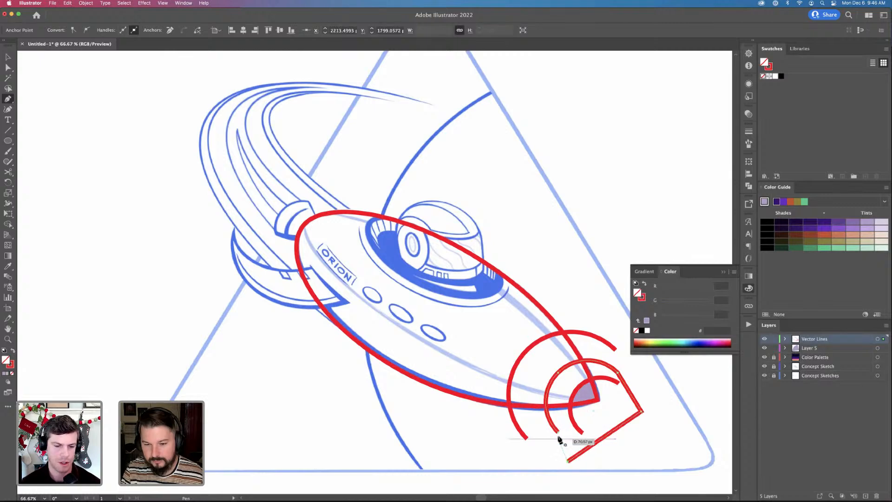
key("cmd+z")
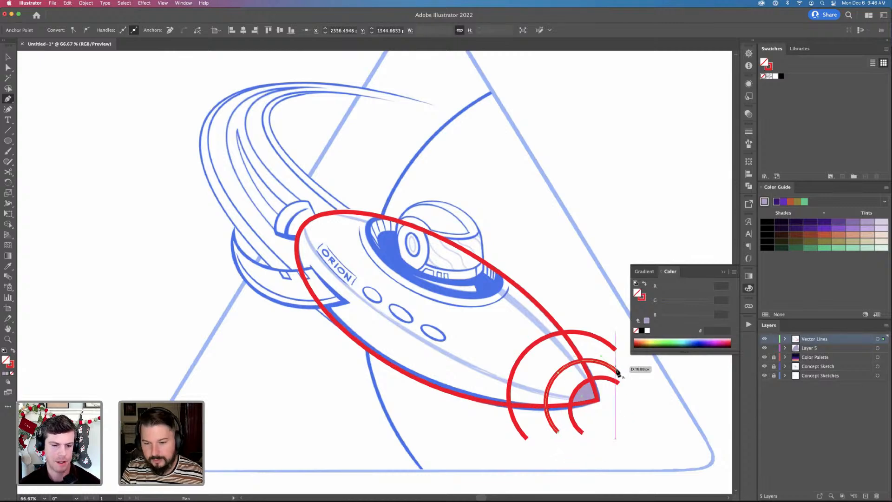
left_click(616, 349)
left_click(525, 438)
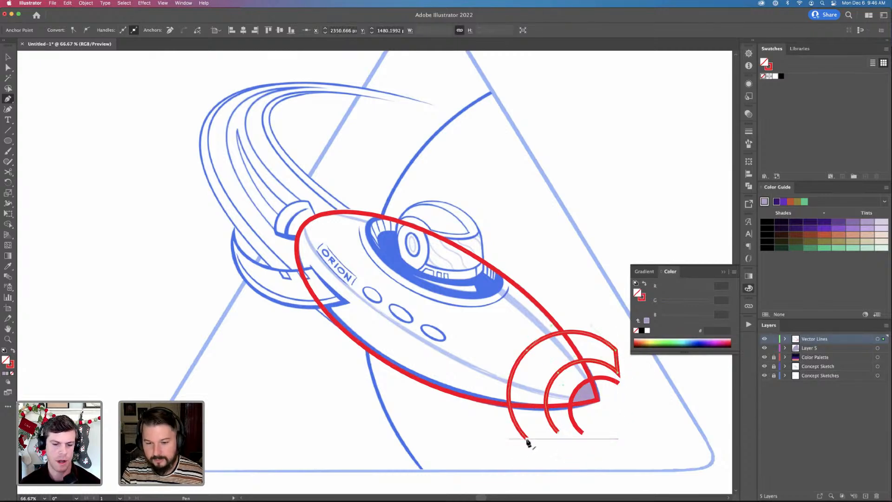
left_click(558, 431)
left_click(565, 436, "super")
key("v")
scroll(566, 437, "right", 3)
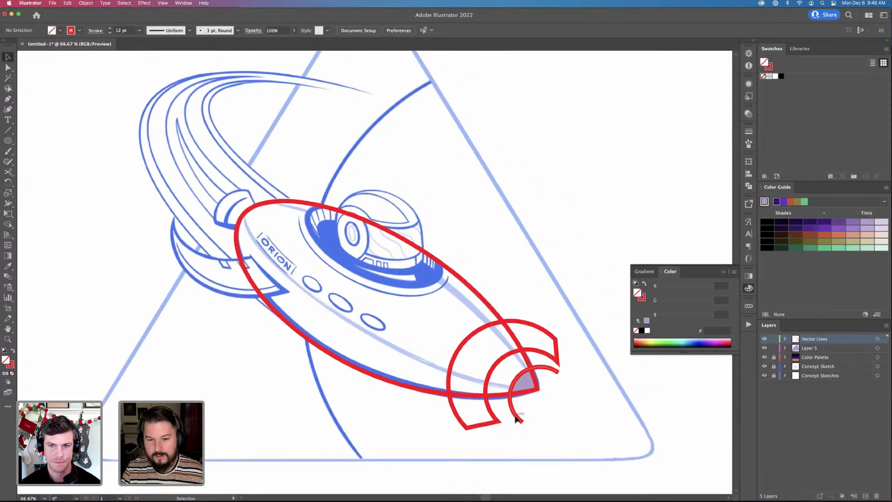
left_click(547, 357)
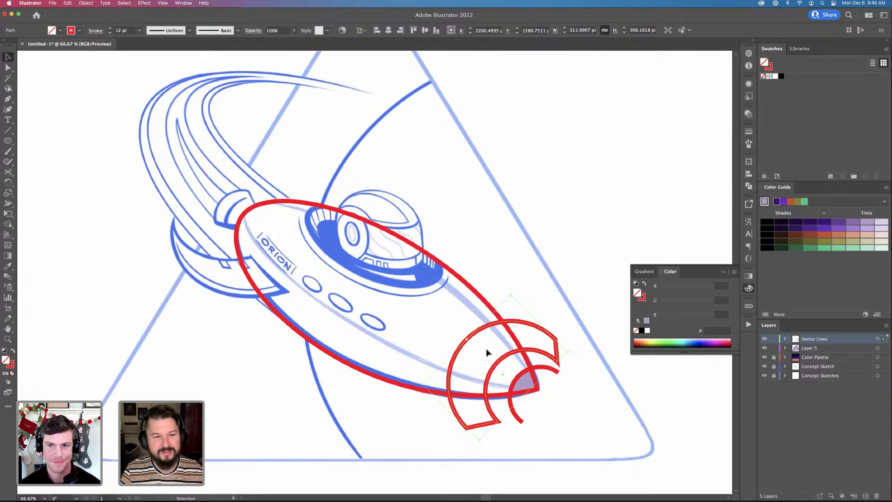
Fine-tune the hull outline's curve handles at its rear end and along its upper edge to follow the sketch
key("a")
left_click(248, 213)
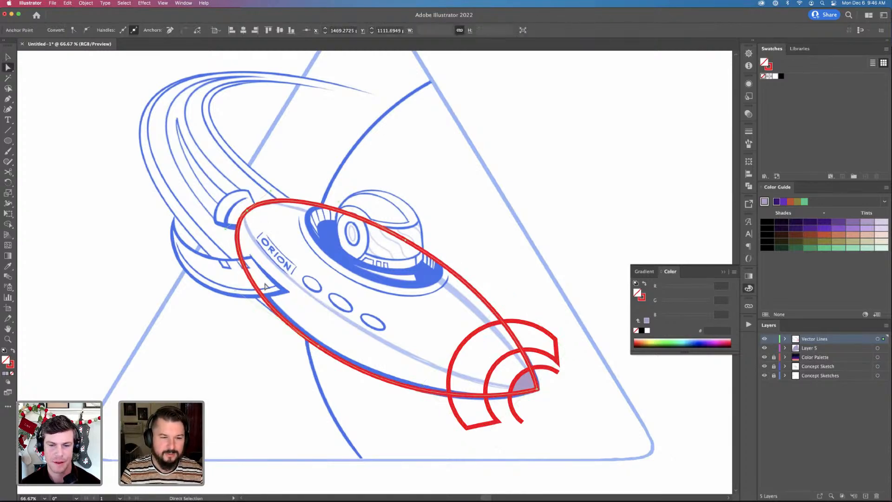
left_click_drag(236, 292, 245, 299)
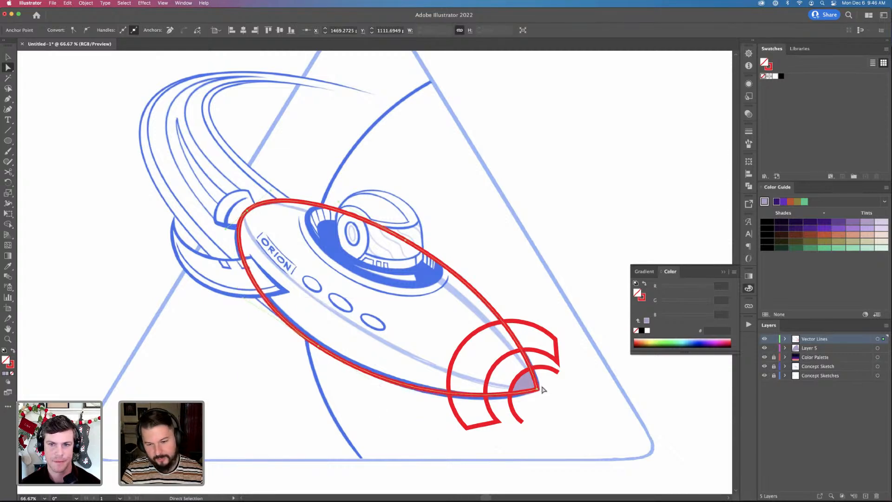
left_click(538, 388)
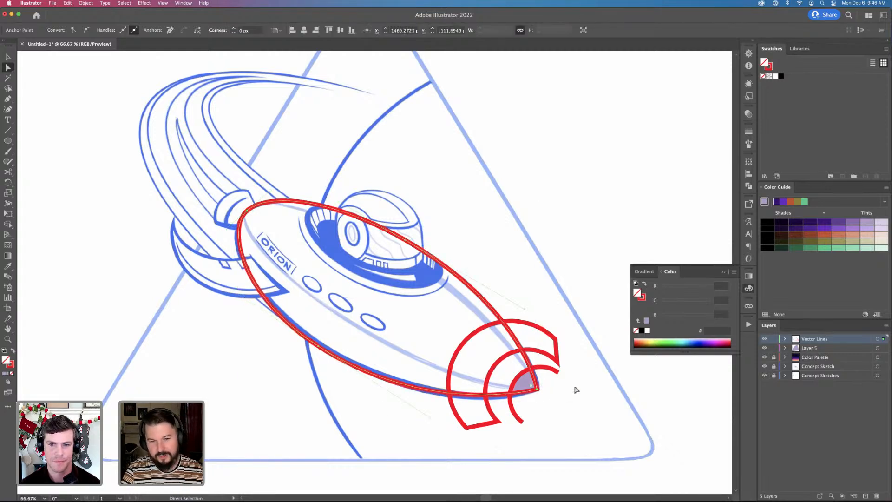
left_click(409, 242)
left_click_drag(338, 202, 342, 208)
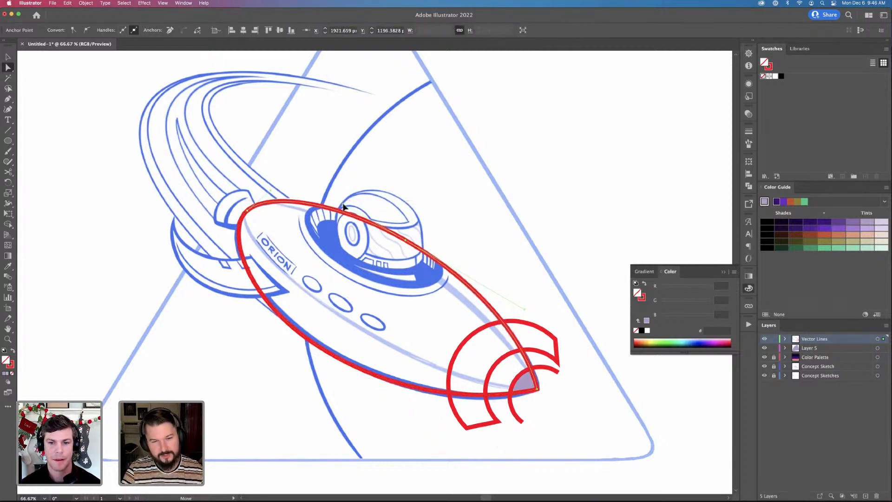
Swap the nose band's fill and stroke to make it solid red, and select the hull outline together with it
left_click(556, 362)
left_click(556, 362)
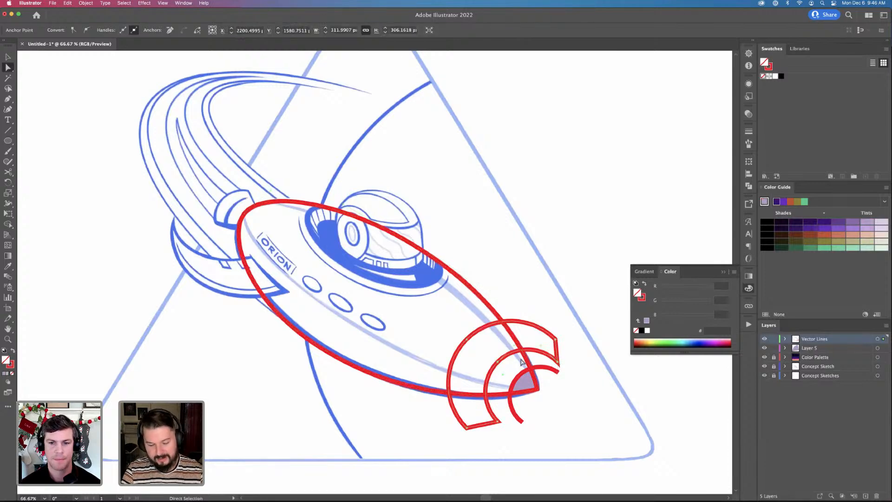
left_click(13, 352)
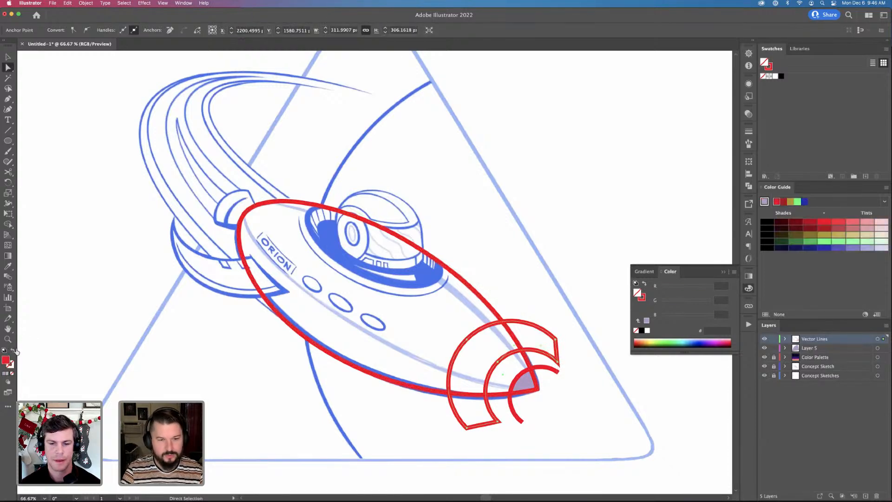
left_click(512, 331)
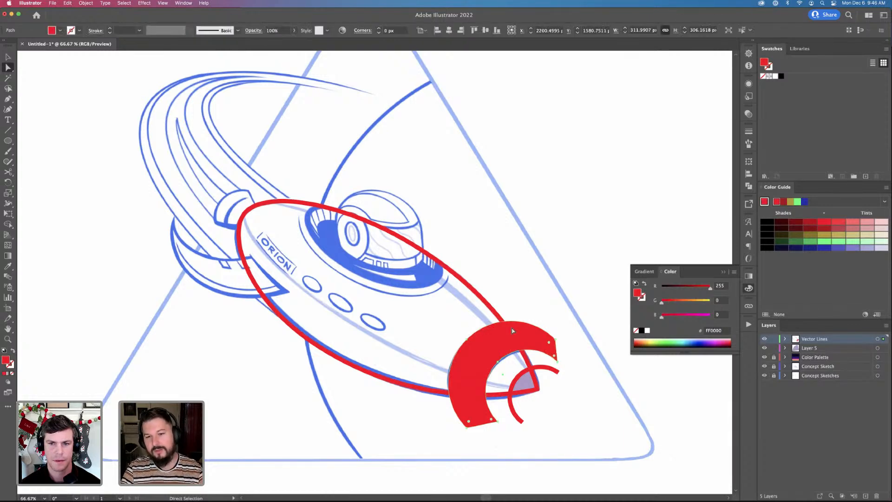
left_click(481, 302)
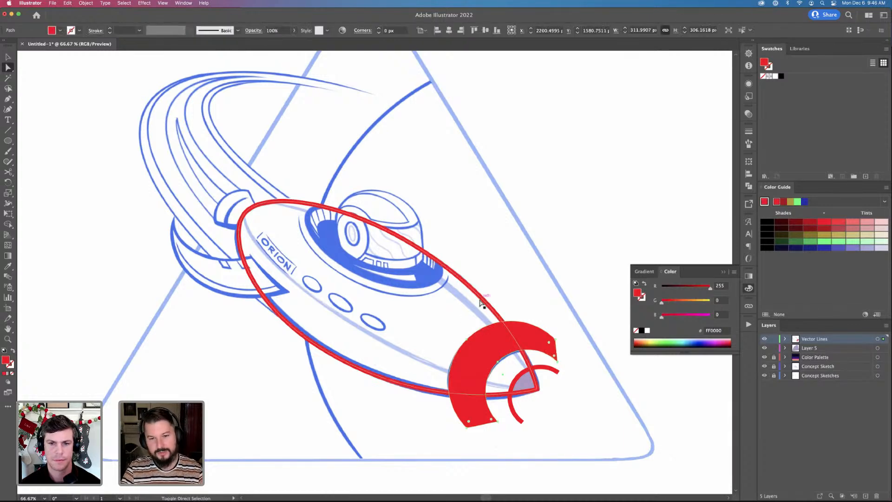
Isolate the band piece inside the hull with Pathfinder, undo the split to restore the hull outline, and put the red piece back in place
left_click(748, 186)
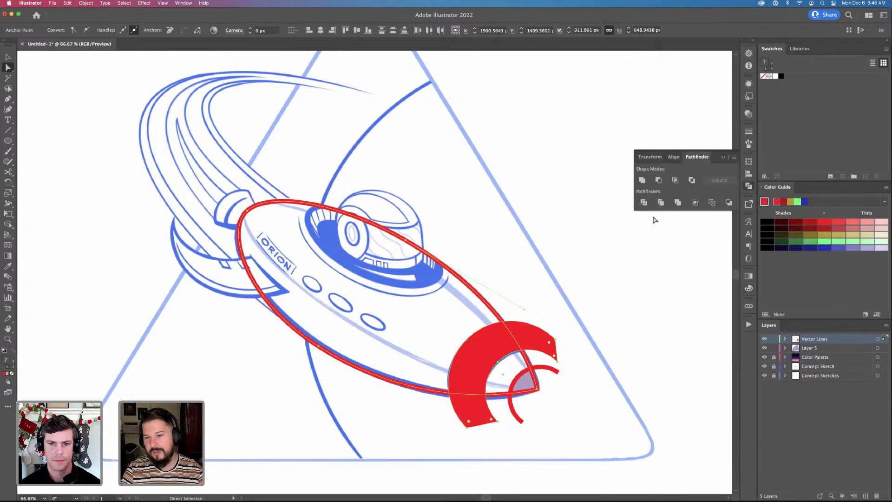
left_click(496, 354)
key("Delete")
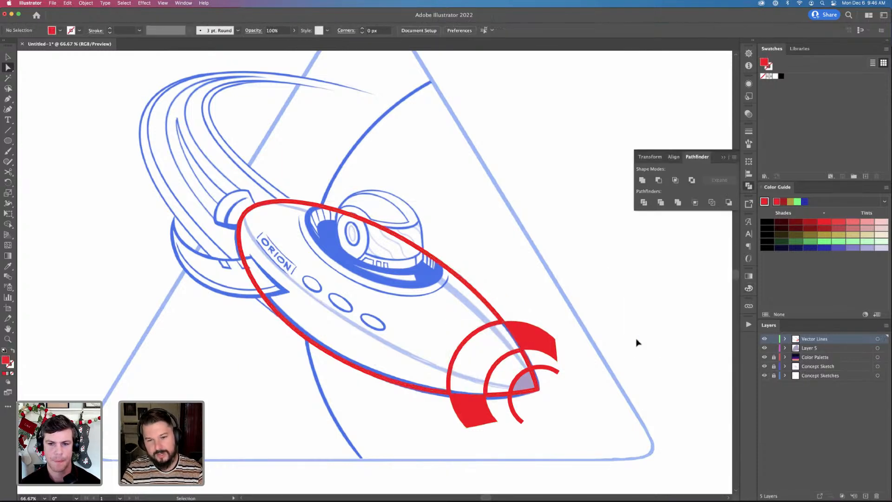
key("super+z")
key("super+z")
key("super+z")
key("super+z")
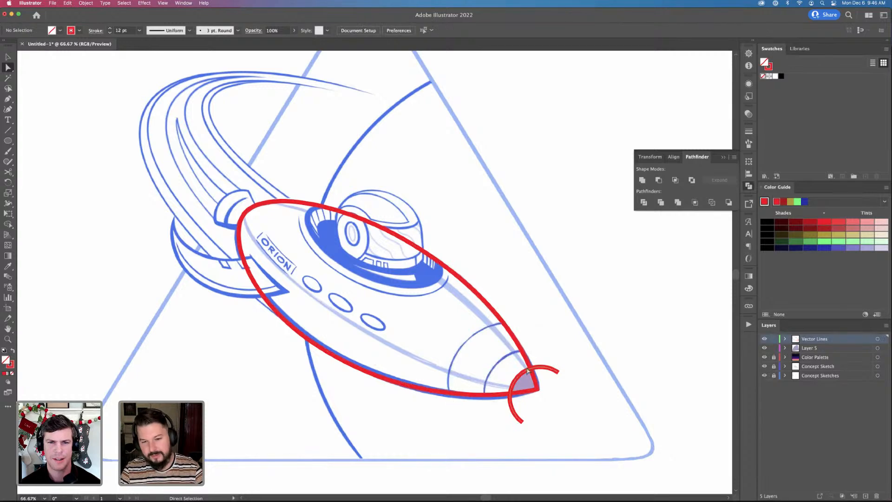
key("super+shift+z")
key("super+shift+z")
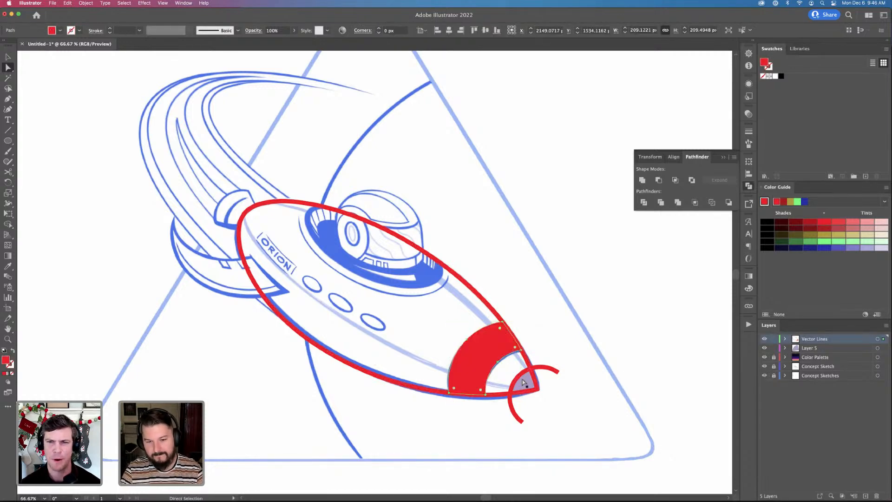
Delete the innermost nose arc and fill the red band with the lavender sampled from the nose-tip piece
left_click(556, 372)
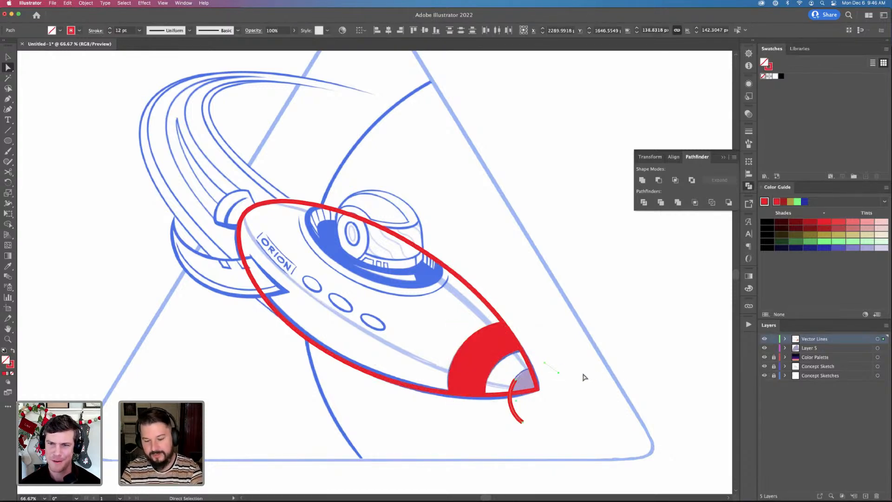
key("i")
left_click(508, 346)
left_click(525, 373)
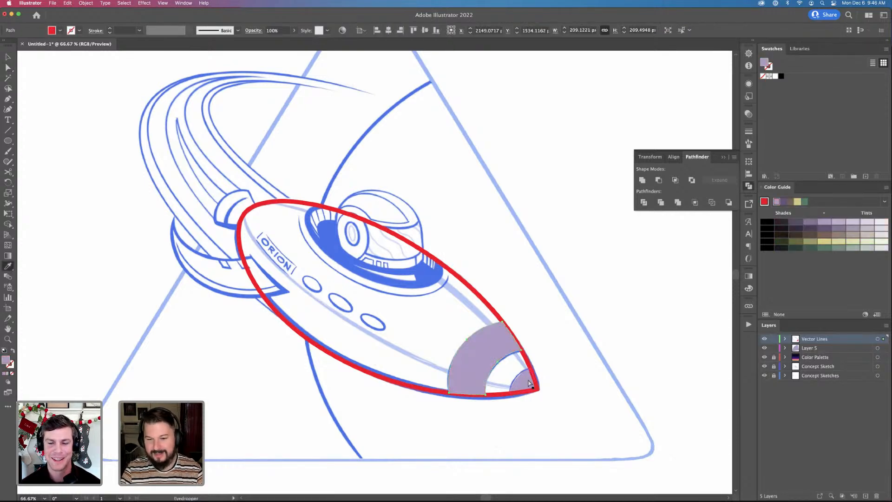
key("v")
left_click(496, 302)
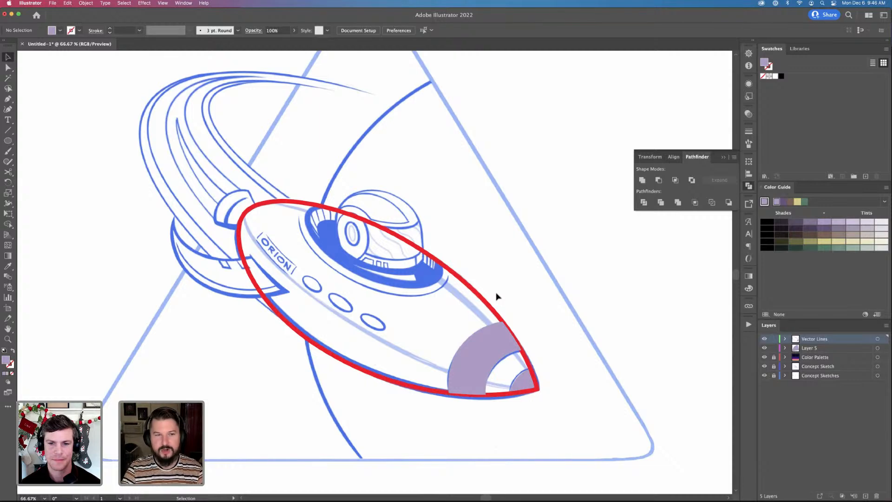
Select the lavender band and nose-tip piece together and move them onto Layer 5, beneath Vector Lines
key("super+minus")
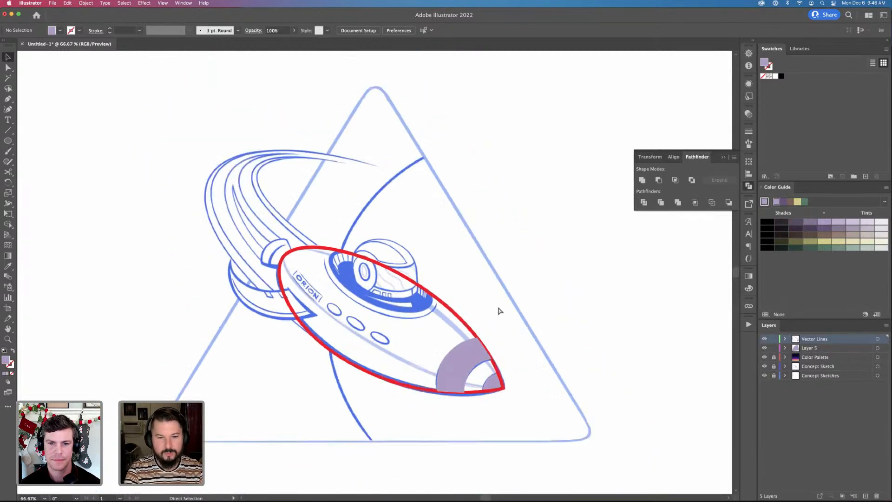
left_click_drag(506, 309, 512, 310)
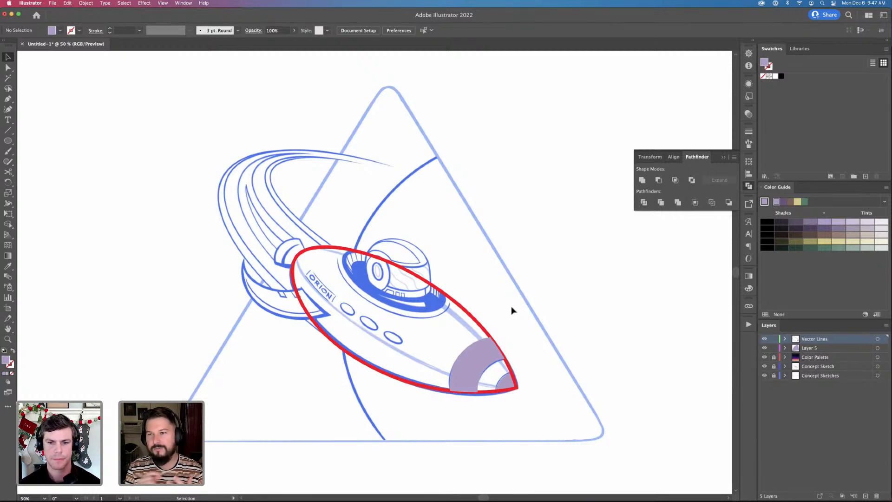
left_click(481, 355)
left_click(507, 387, "shift")
key("a")
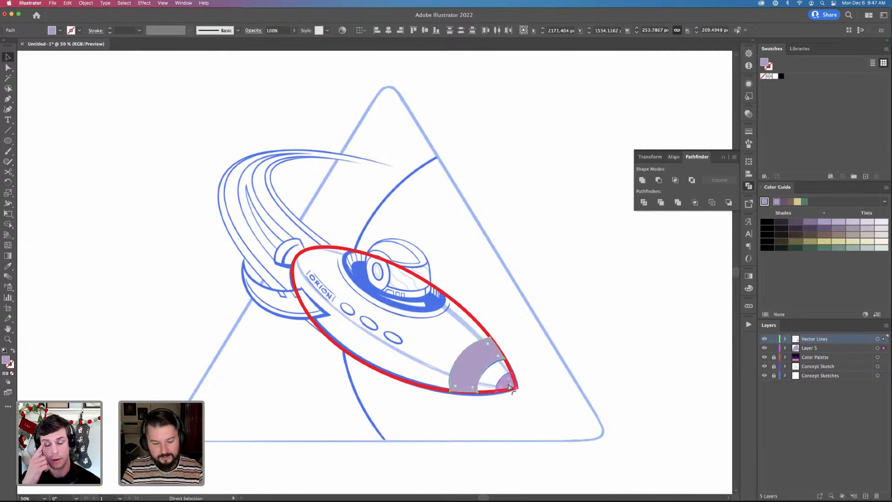
key("Delete")
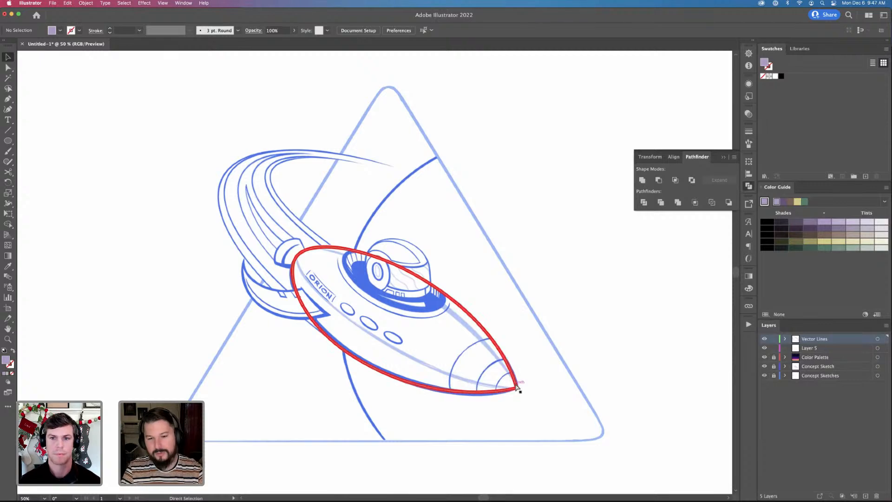
key("super+z")
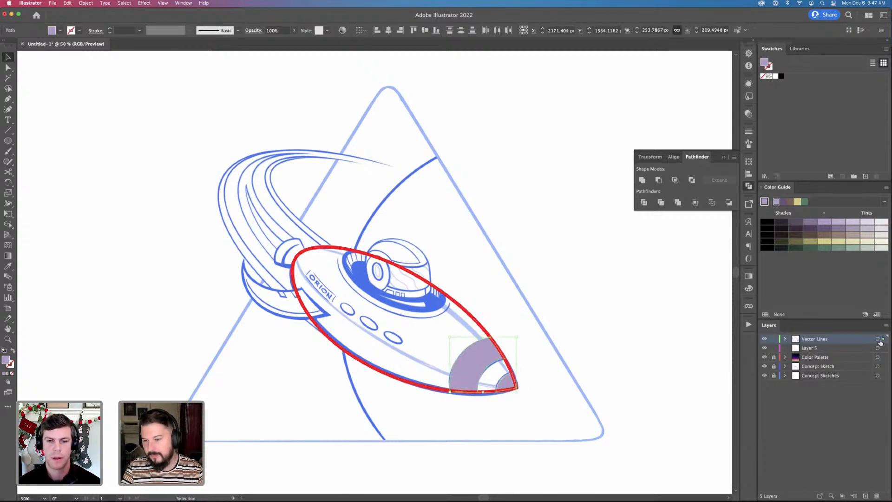
left_click_drag(883, 339, 884, 348)
left_click(544, 355)
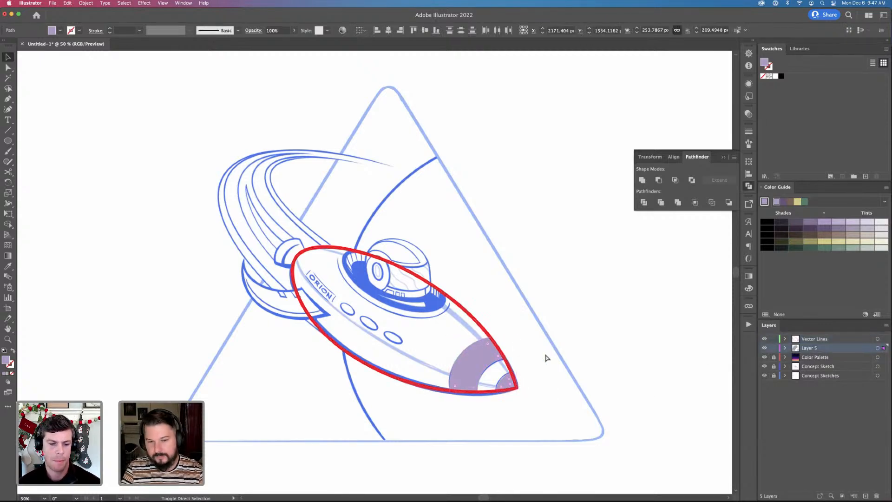
left_click(474, 319)
key("super+equal")
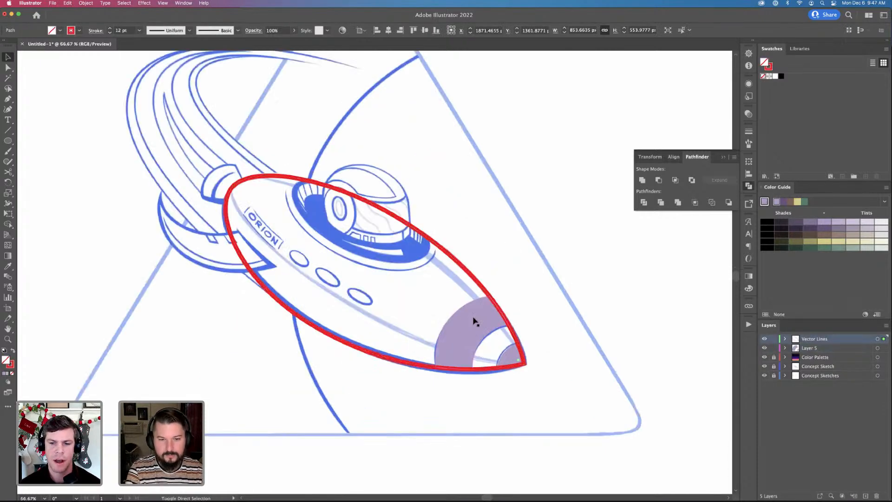
key("super+shift+a")
left_click_drag(456, 313, 456, 323)
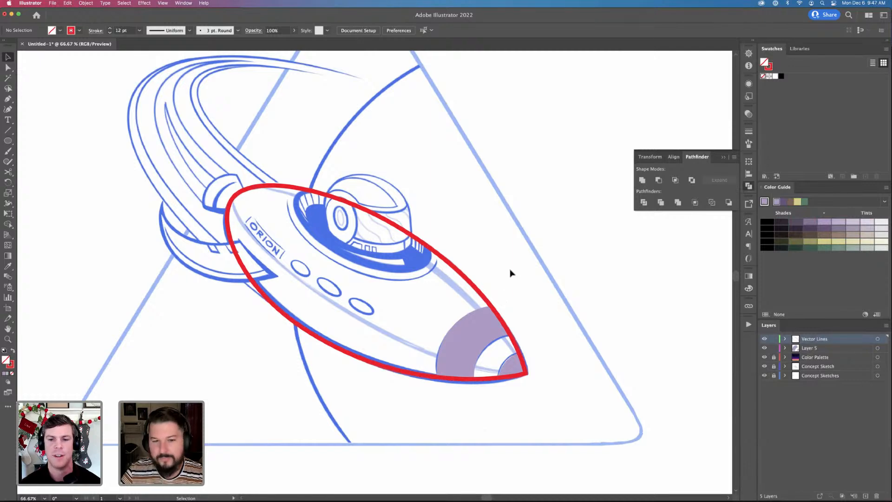
key("a")
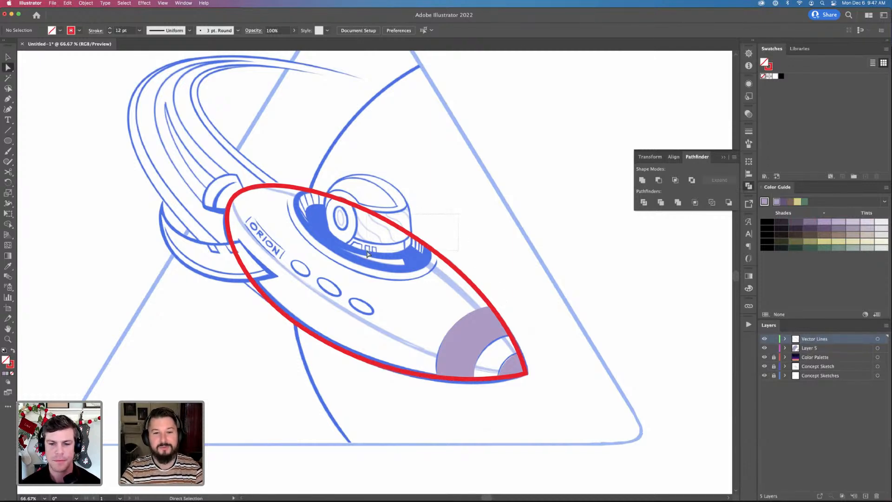
left_click(408, 222)
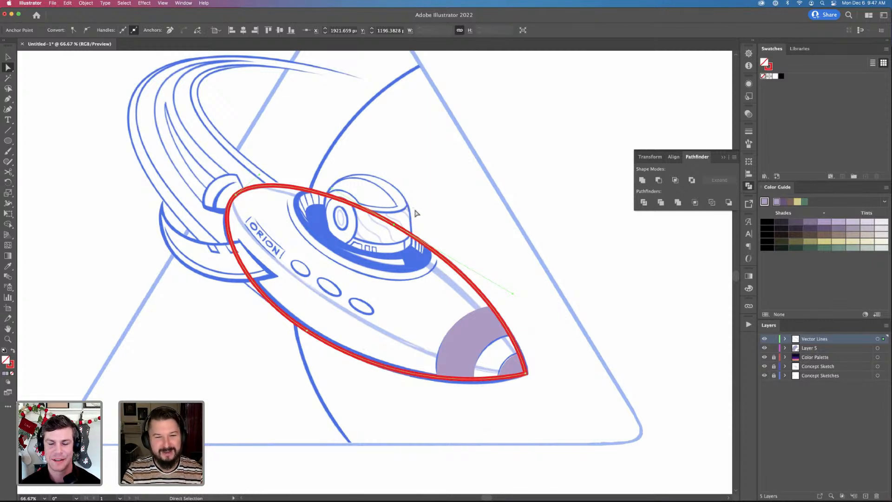
key("shift+c")
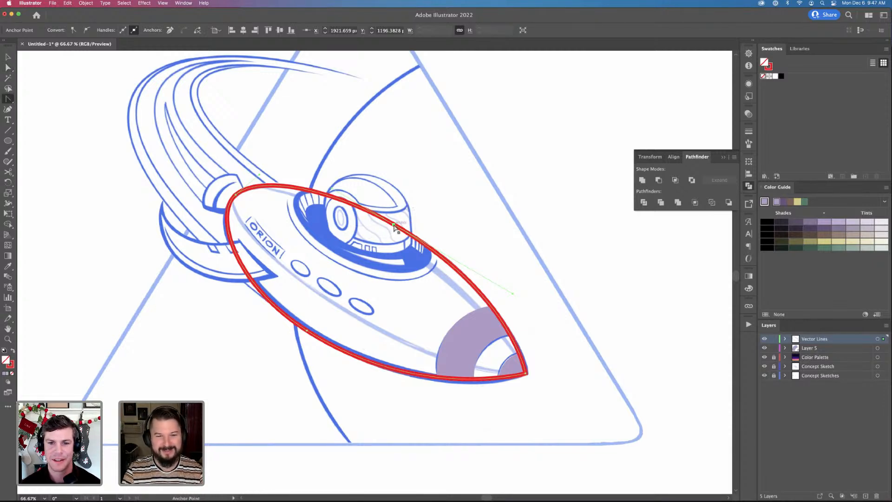
key("a")
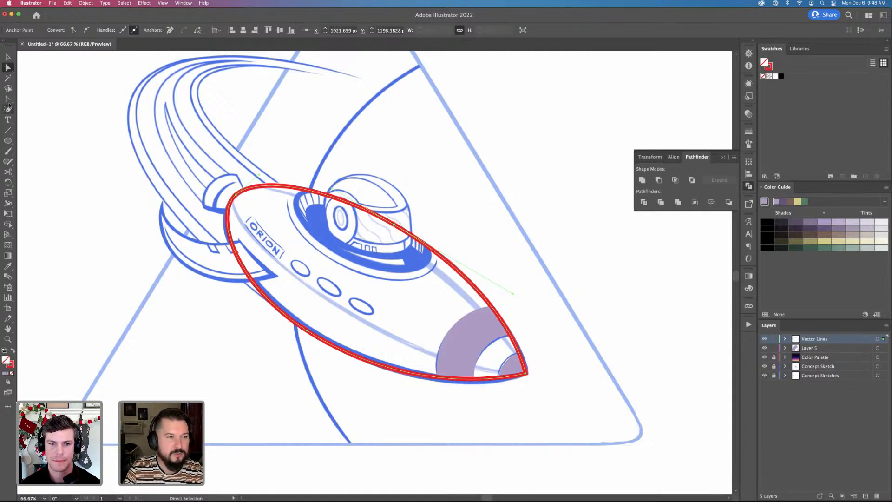
key("p")
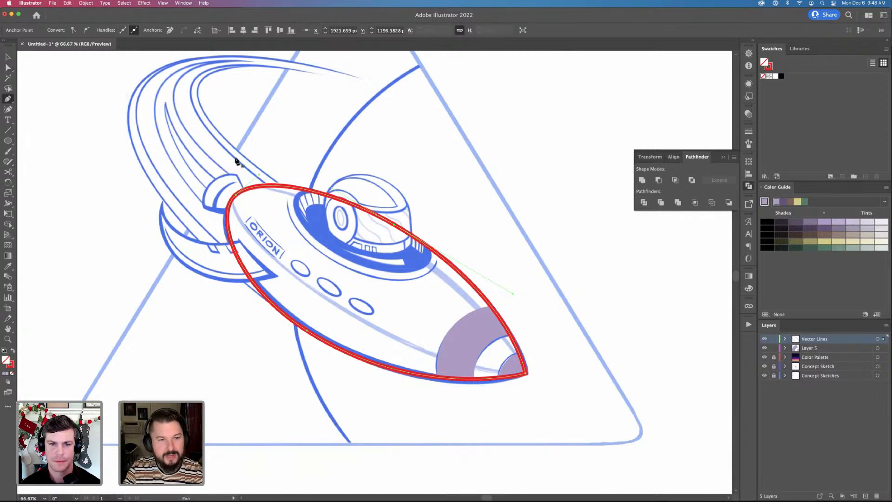
key("space")
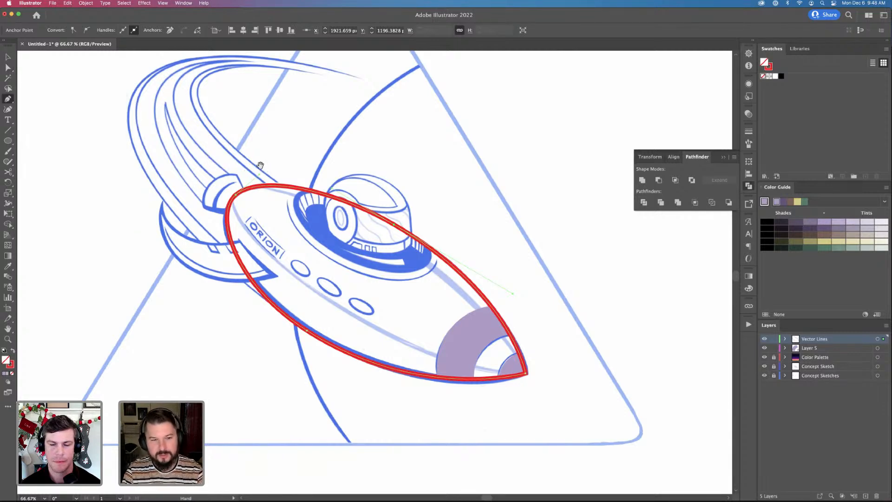
left_click_drag(261, 165, 309, 216)
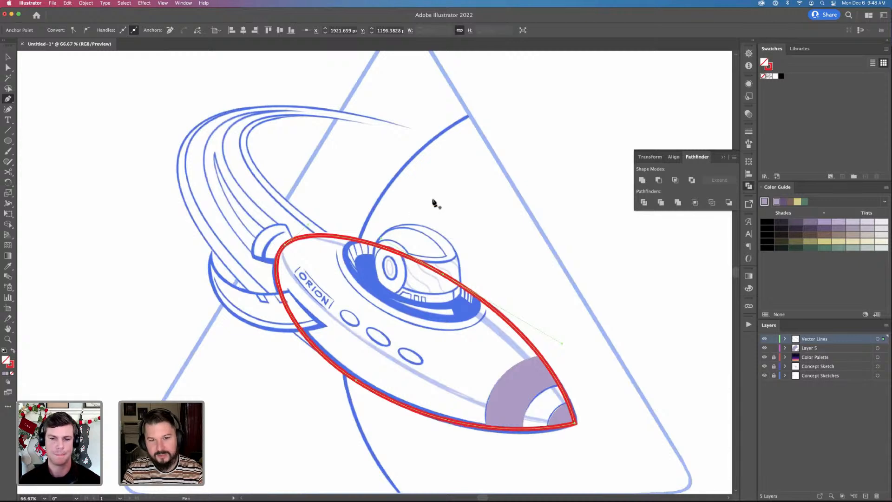
scroll(558, 241, "right", 5)
scroll(557, 242, "down", 3)
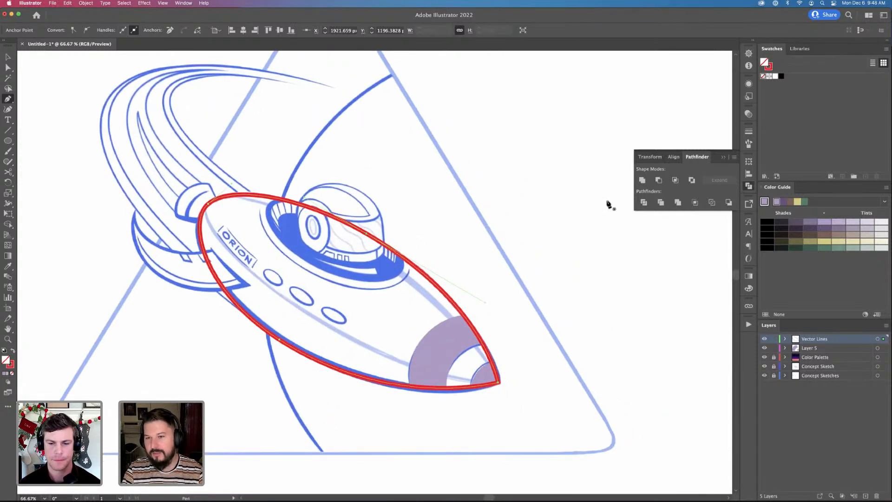
Detach Pathfinder into its own floating panel near the rocket's upper side and collapse the remaining Transform and Align group
left_click_drag(696, 157, 525, 193)
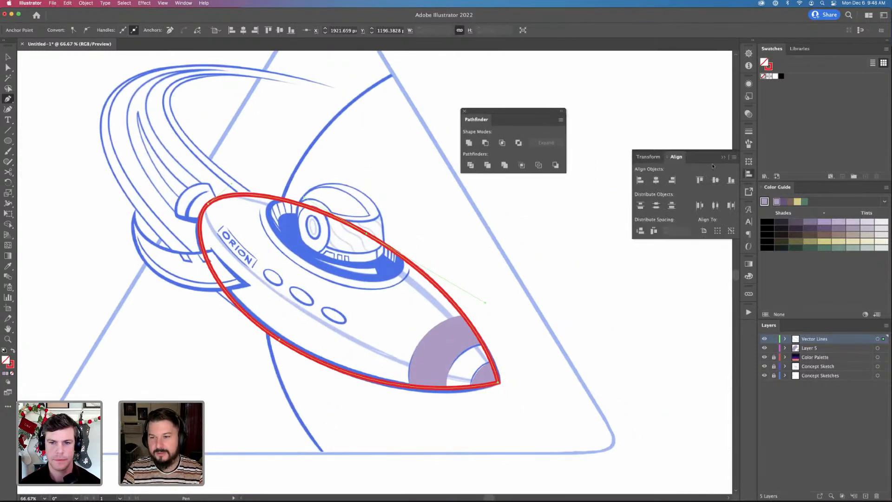
left_click(723, 157)
left_click_drag(477, 118, 522, 141)
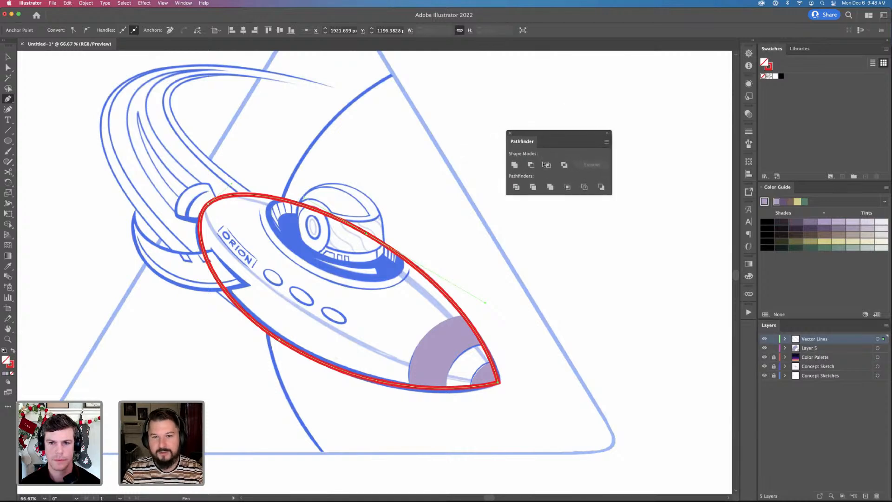
Undo the Layer 5 move, the lavender band fill and the arc deletion, back to the solid red band with the nose arc
scroll(466, 264, "down", 3)
scroll(466, 265, "left", 3)
key("a")
left_click_drag(251, 149, 511, 337)
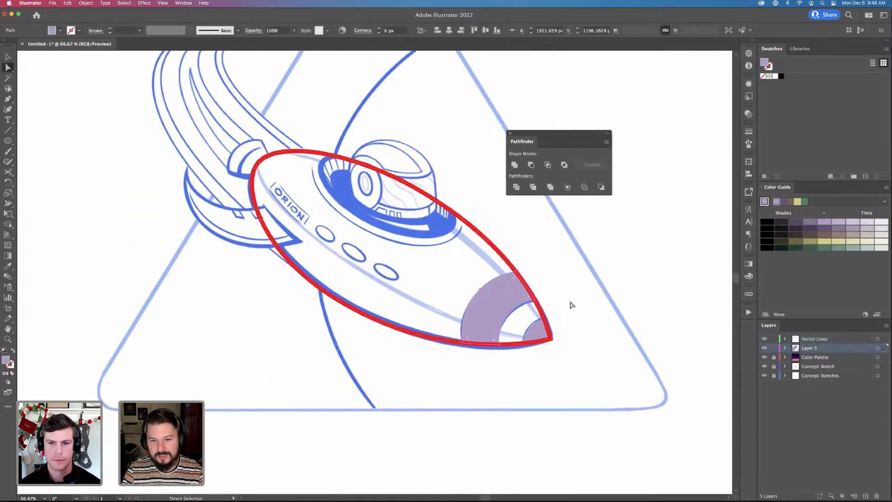
key("v")
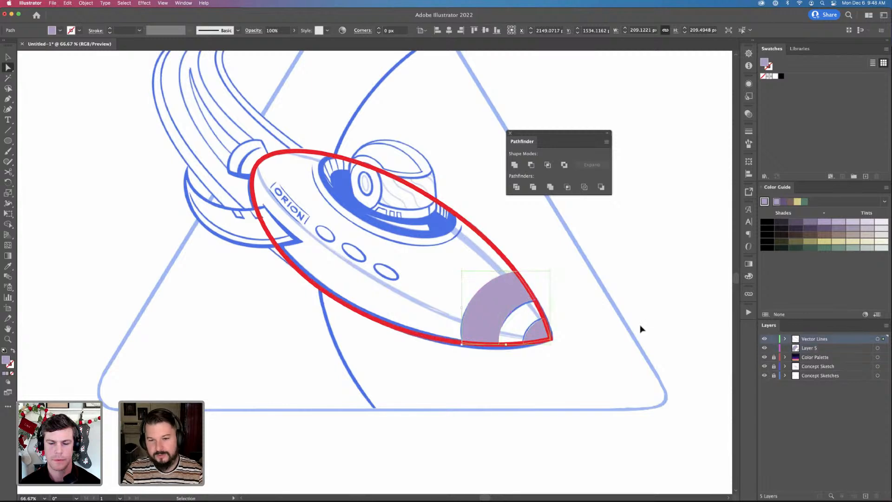
key("super+z")
key("super+z")
key("super+z")
key("super+z")
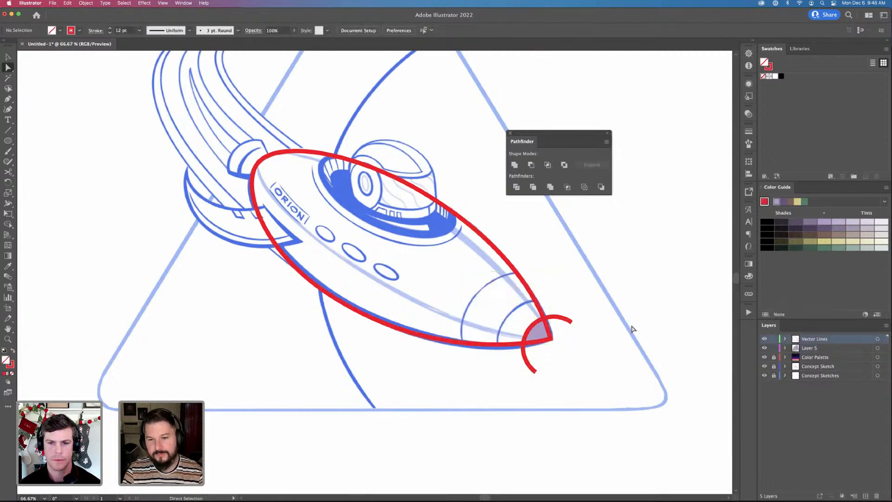
key("super+shift+z")
key("super+shift+z")
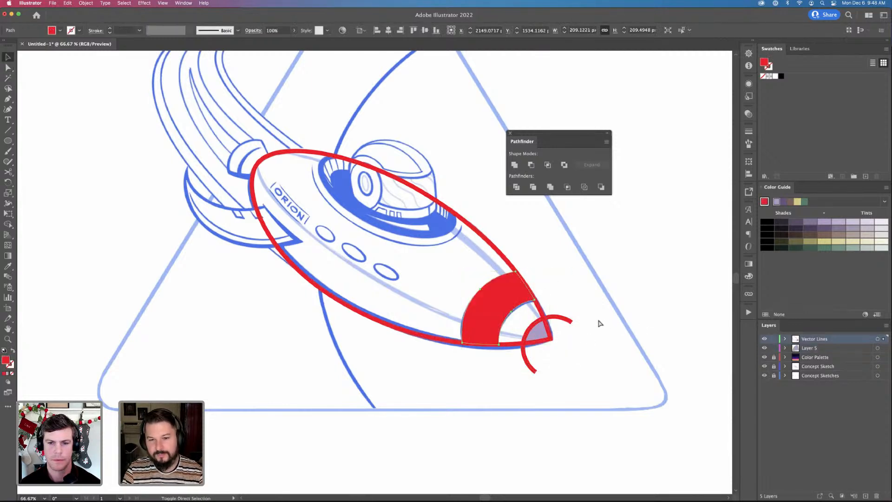
Swap the innermost nose arc's fill and stroke to make it solid red, and divide it with the hull outline using Pathfinder
left_click(570, 320)
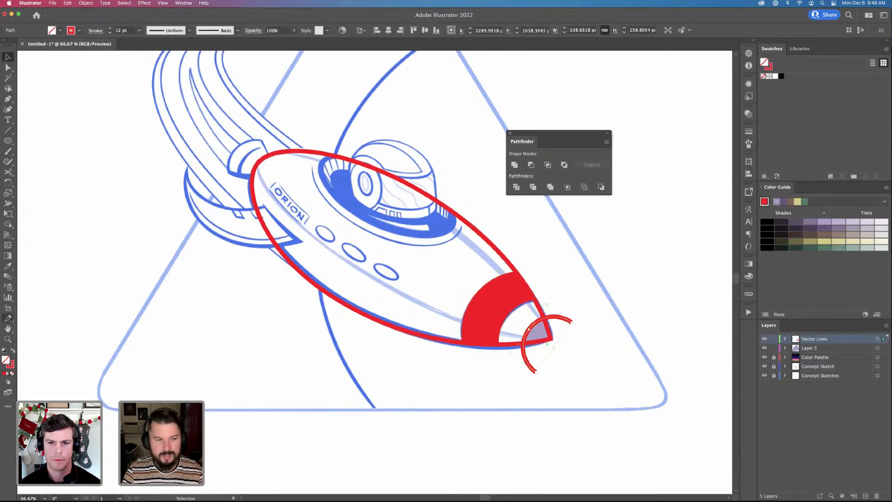
left_click(12, 351)
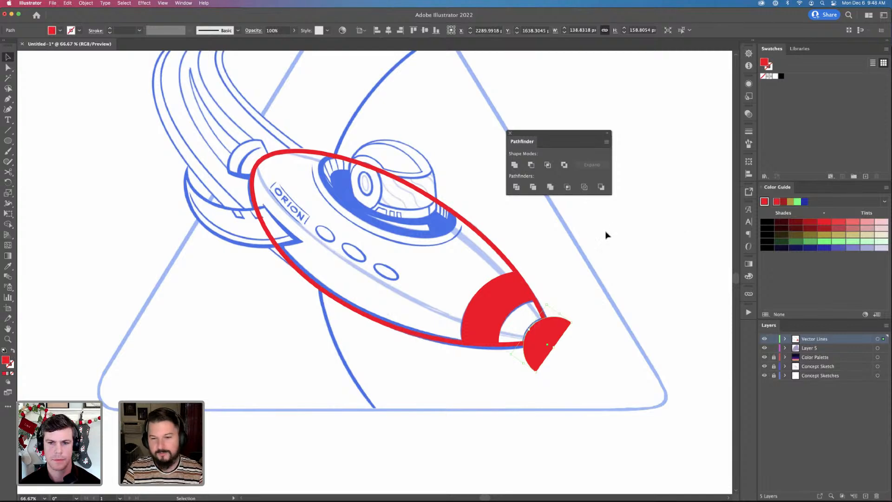
left_click(542, 308, "shift")
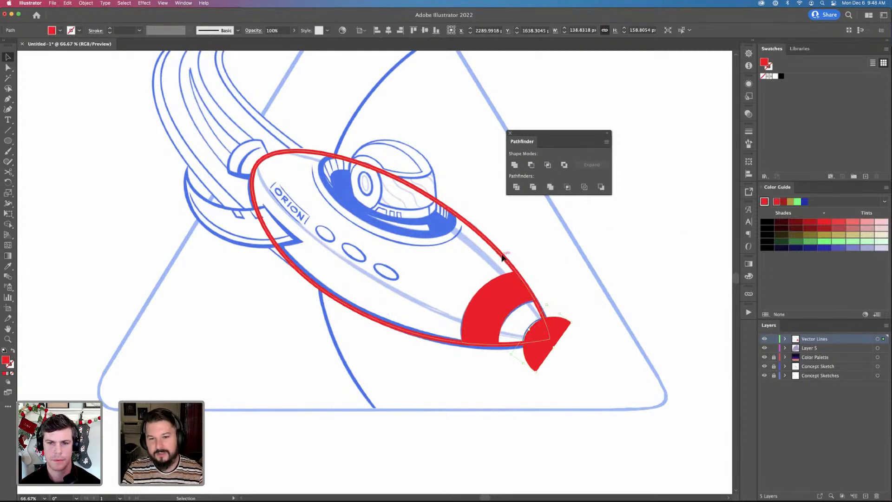
left_click(559, 322, "shift")
left_click(559, 322, "shift")
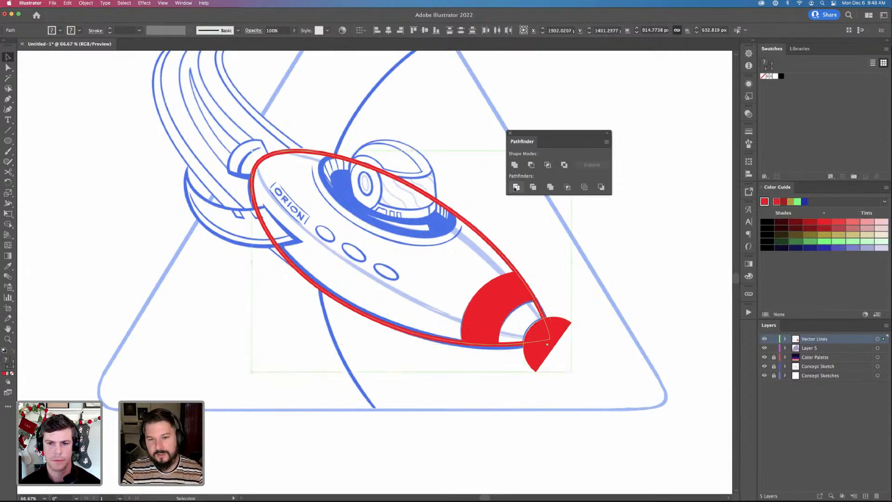
left_click(515, 187)
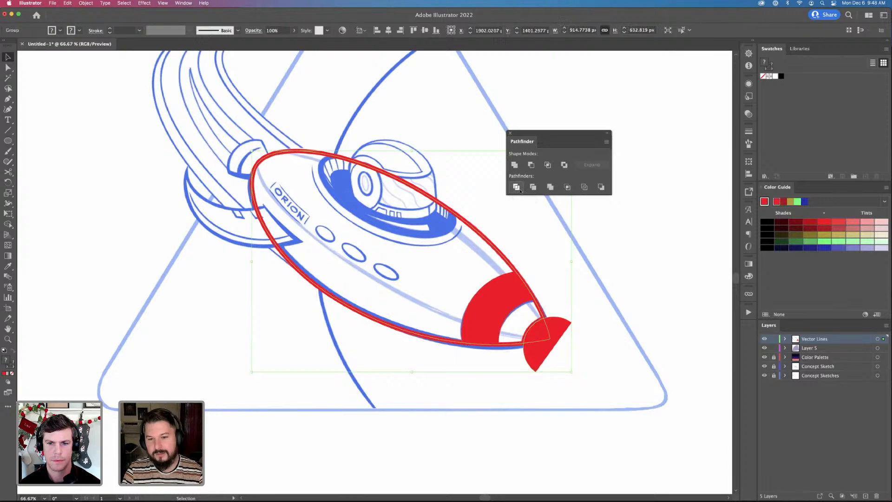
Delete the red nose-tip piece from the divided group, and undo back to the stroked nose arc and intact hull outline
left_click(603, 362)
key("a")
left_click(542, 334)
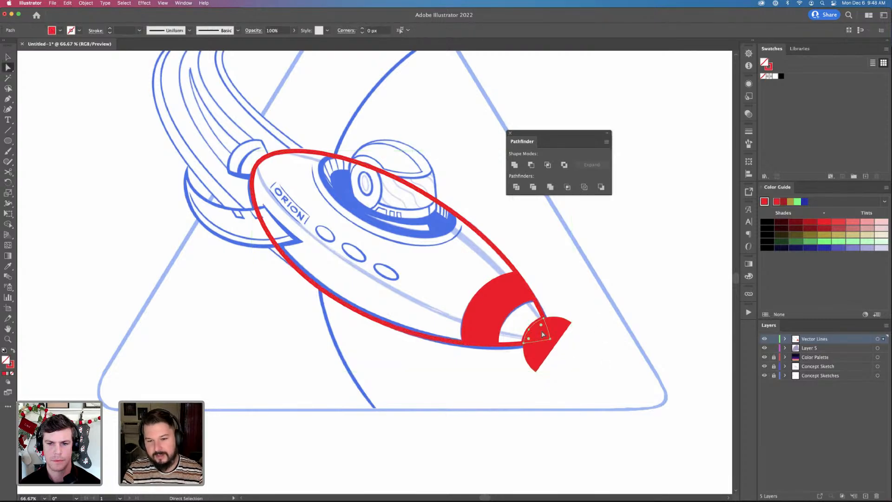
key("Delete")
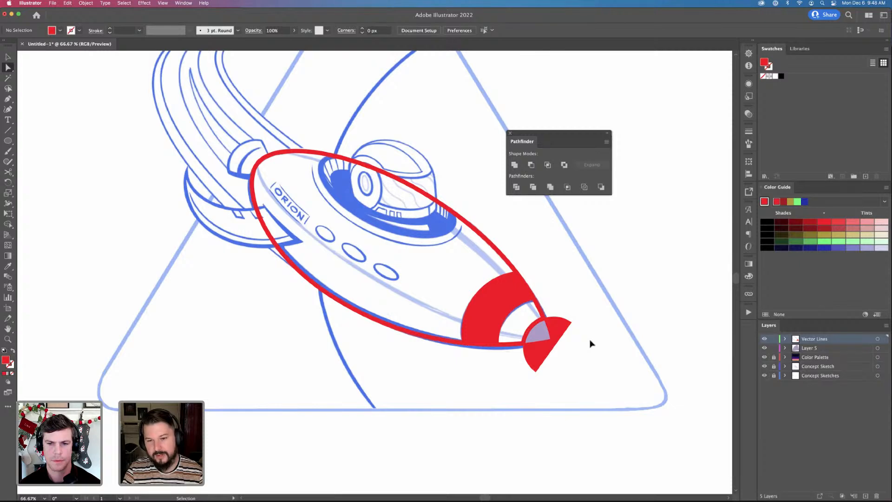
key("super+z")
key("super+z")
key("super+z")
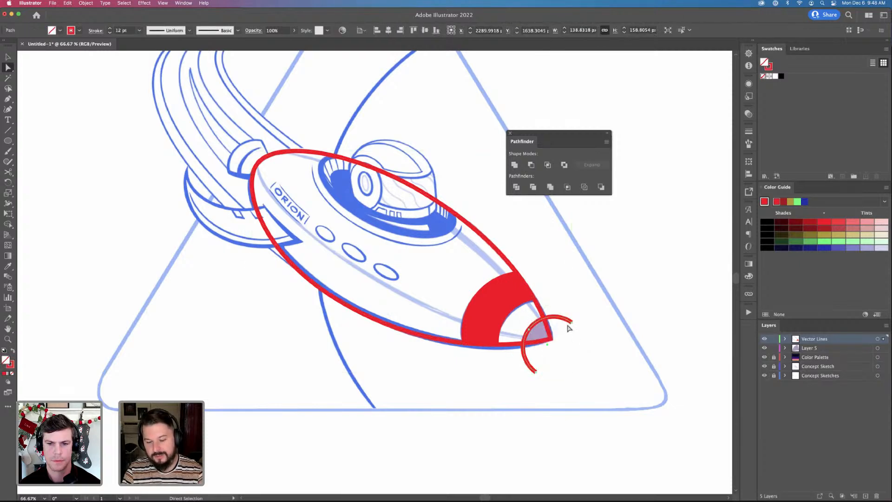
Delete the innermost nose arc and move the red nose band onto Layer 5, keeping it in place
key("Delete")
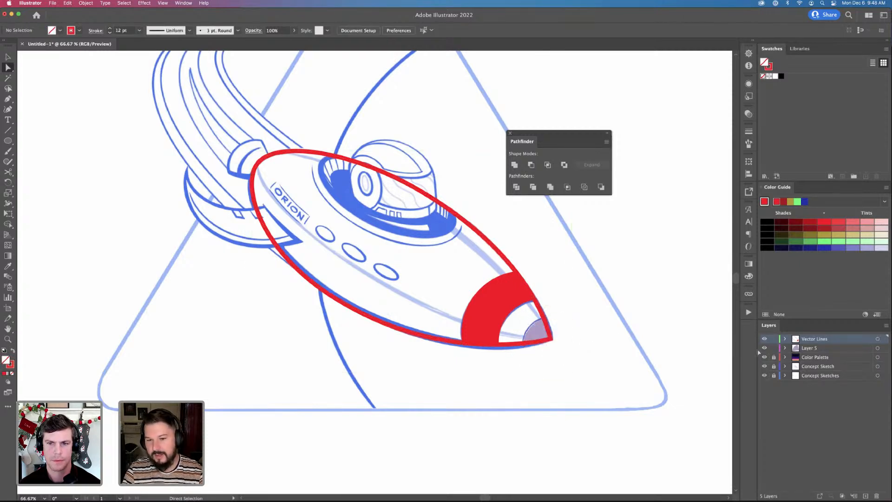
left_click(770, 60)
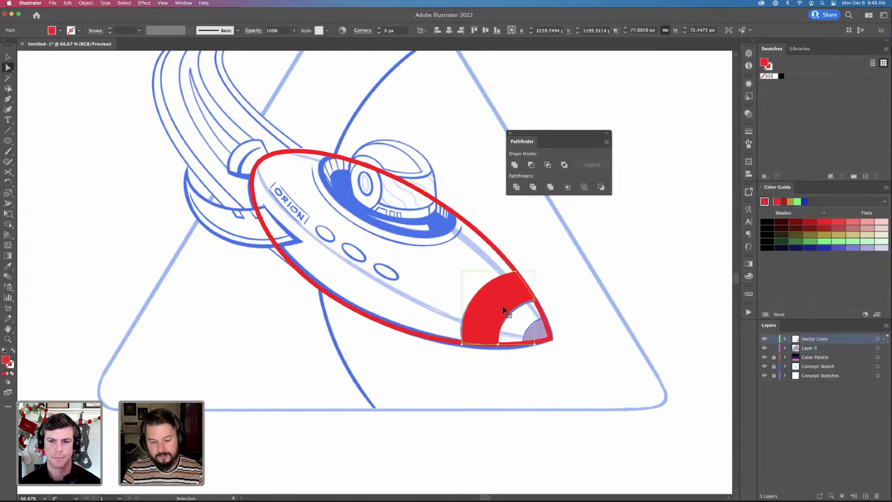
left_click(846, 348)
key("ctrl+f")
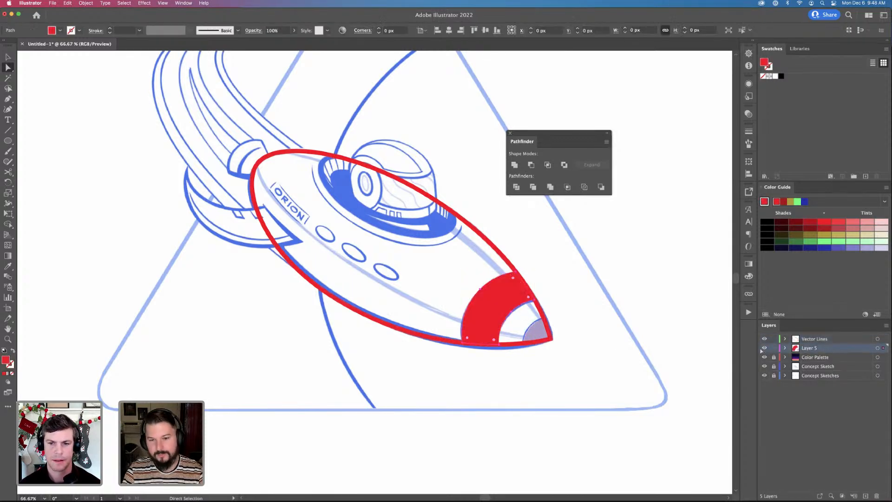
Fill the red nose band with the lavender sampled from the nose-tip piece and clear the selection
key("i")
left_click(547, 335)
key("super+shift+a")
key("v")
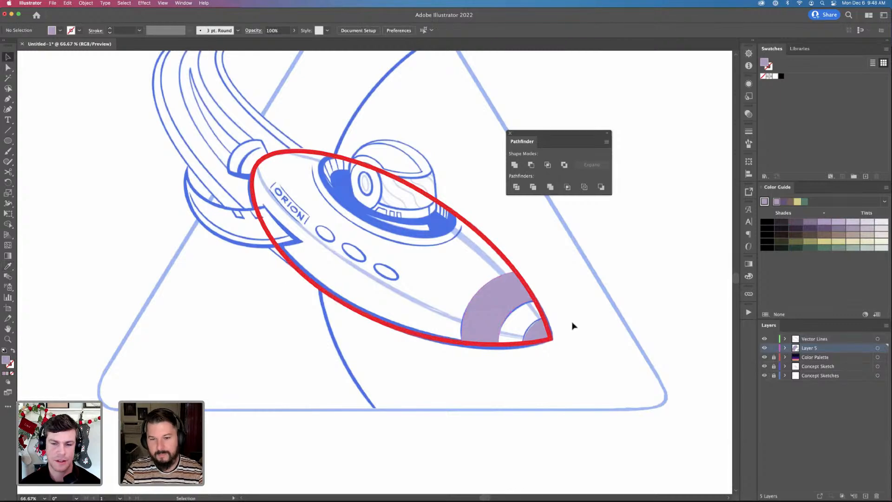
Hide the Concept Sketch layer to check the vector hull and nose fills on their own, and show the sketch again
left_click(764, 367)
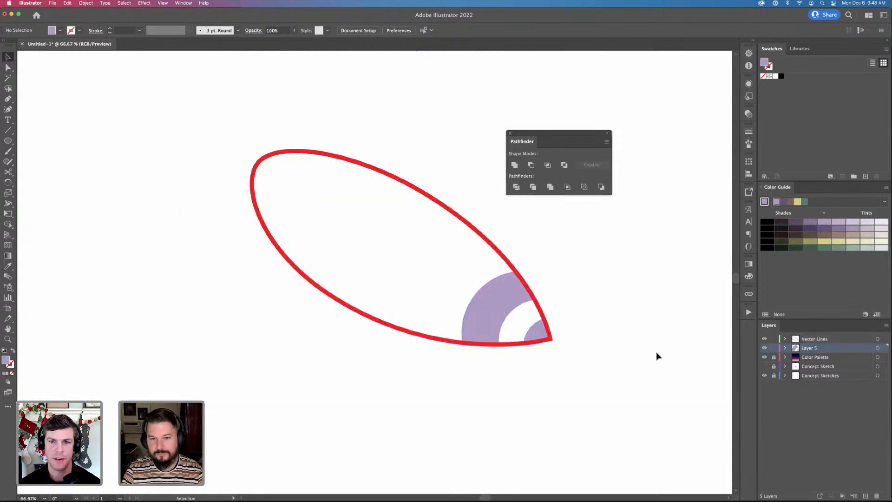
left_click(764, 367)
left_click_drag(635, 349, 624, 406)
key("super+minus")
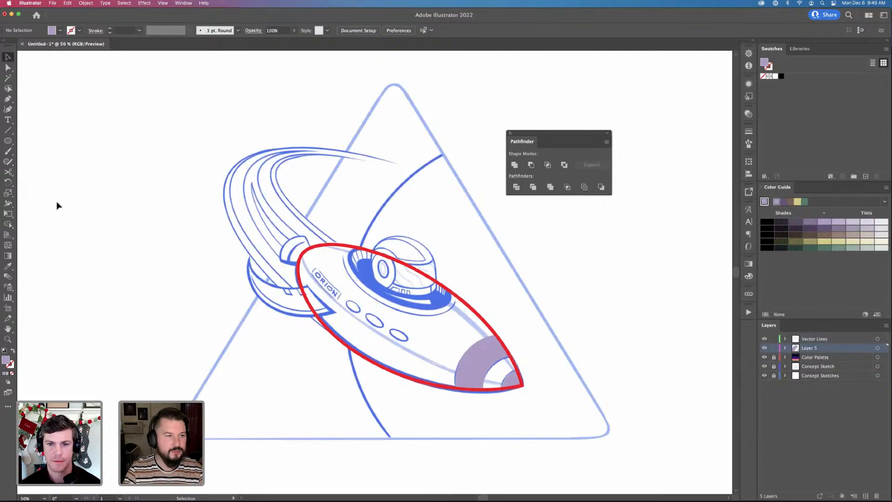
Draw a lavender circle about 1413 px in diameter on Layer 5, over the sketch's big background arc
left_click(7, 142)
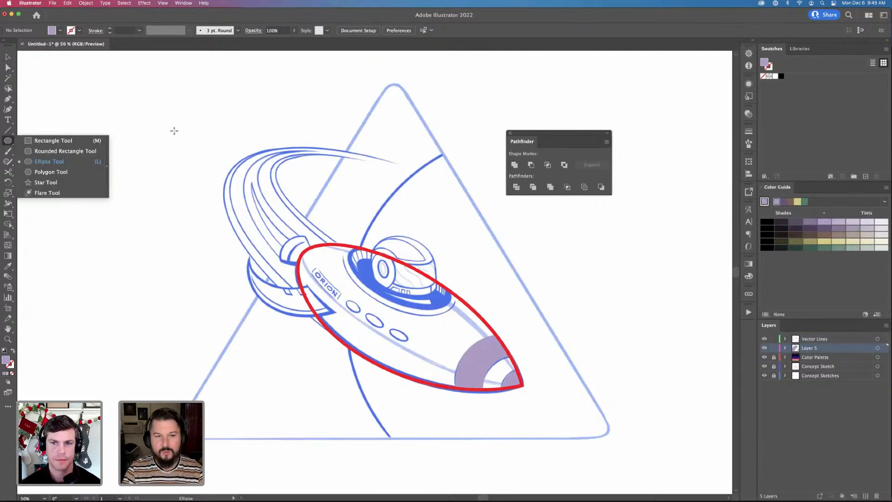
left_click(174, 130)
left_click(425, 258)
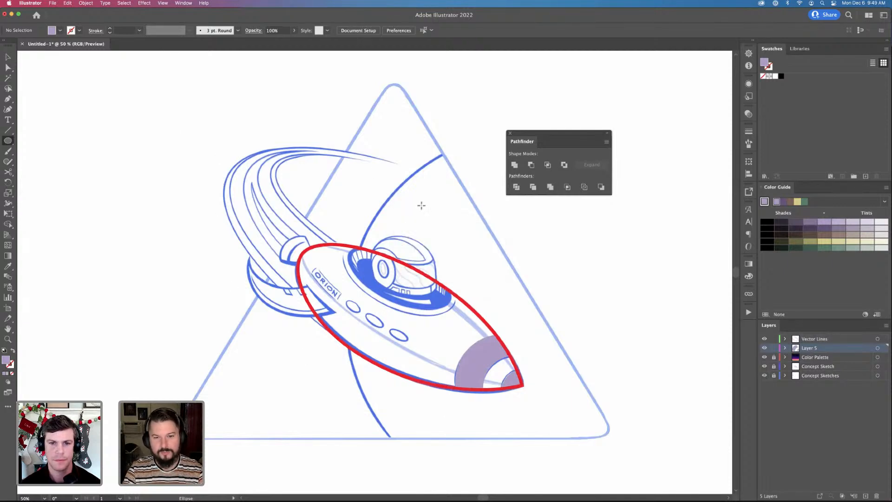
left_click_drag(421, 323, 355, 272)
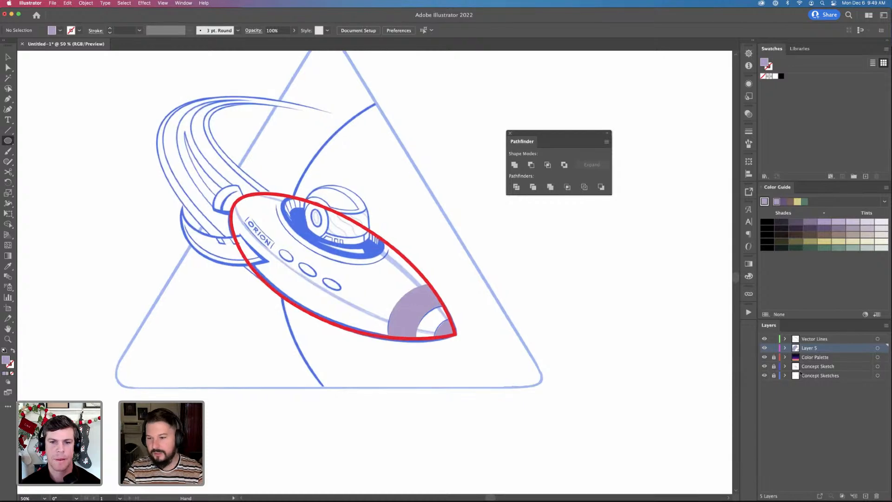
left_click(817, 358)
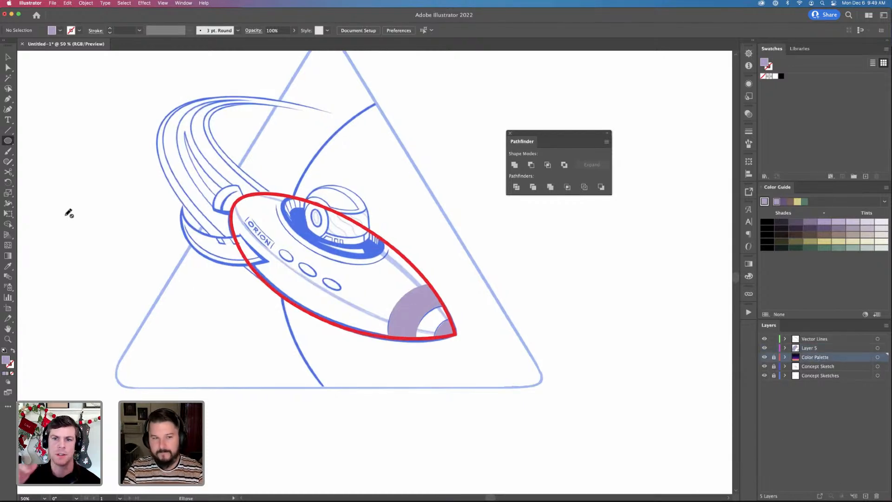
left_click_drag(8, 141, 44, 163)
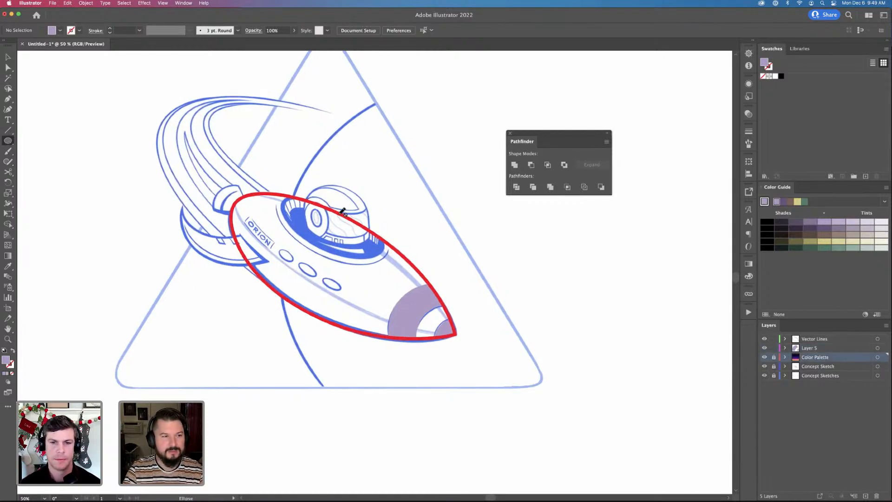
left_click(835, 349)
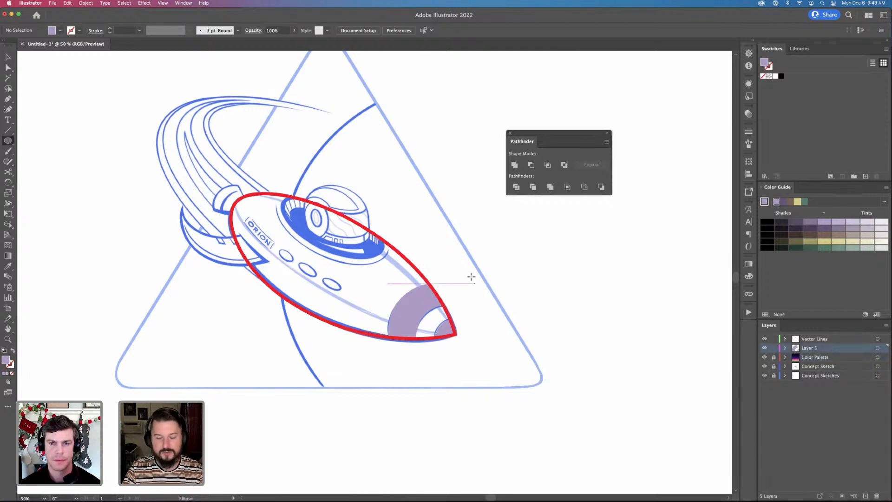
key("super+minus")
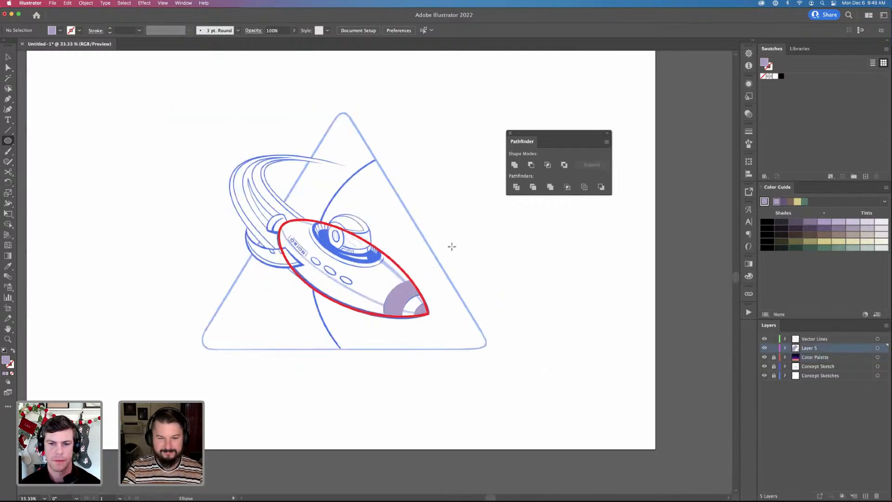
left_click_drag(444, 256, 320, 135)
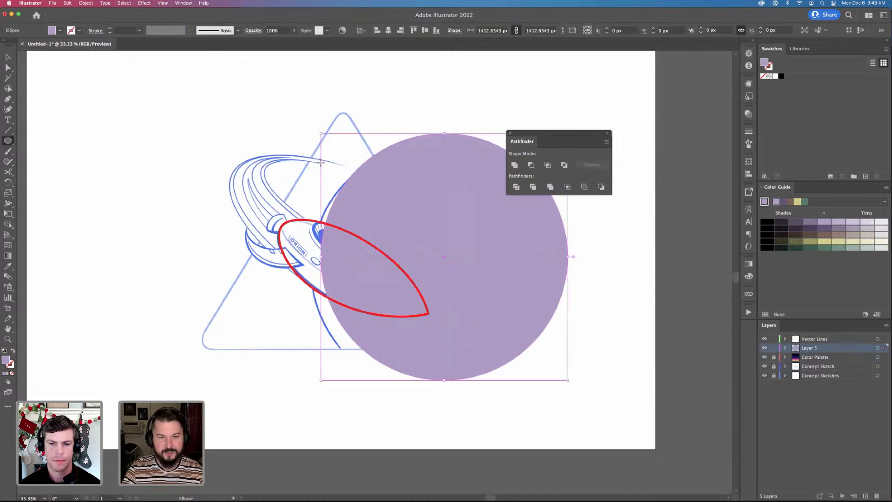
Swap the circle's fill and stroke, resize it to about 1400 px, and align its edge with the sketched background arc
key("v")
left_click_drag(445, 397, 447, 398)
left_click(13, 351)
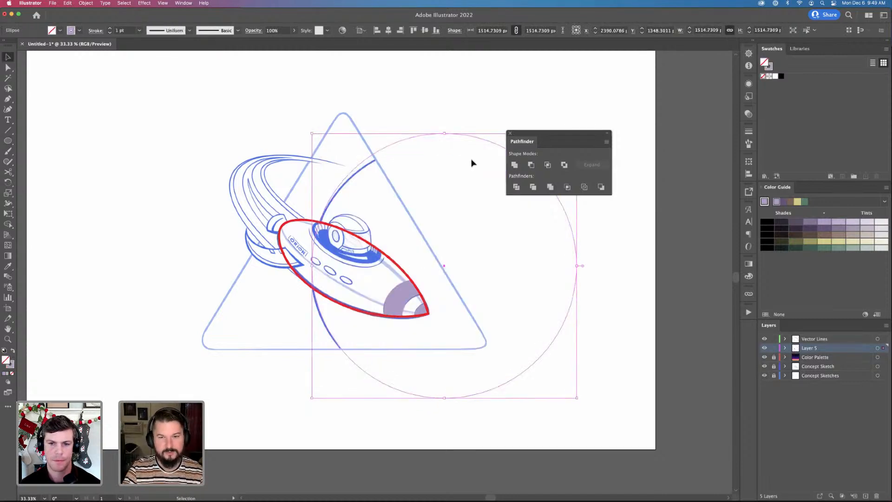
left_click_drag(444, 134, 444, 139)
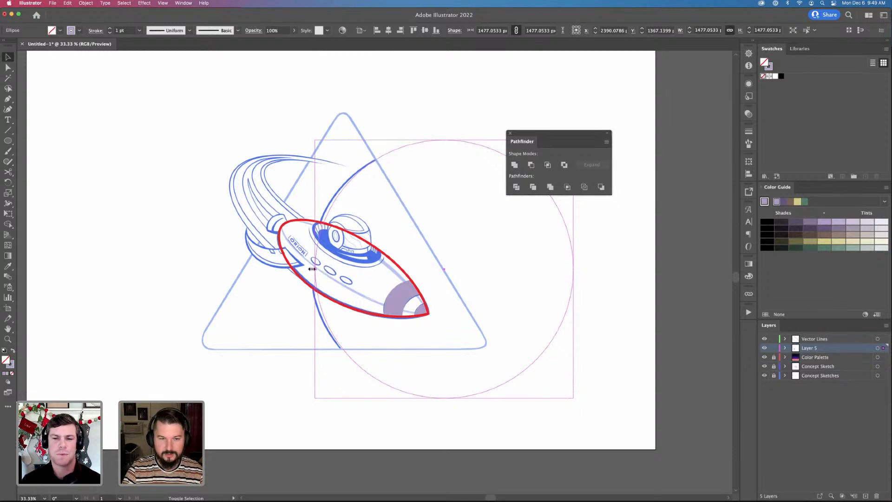
left_click_drag(314, 268, 308, 269)
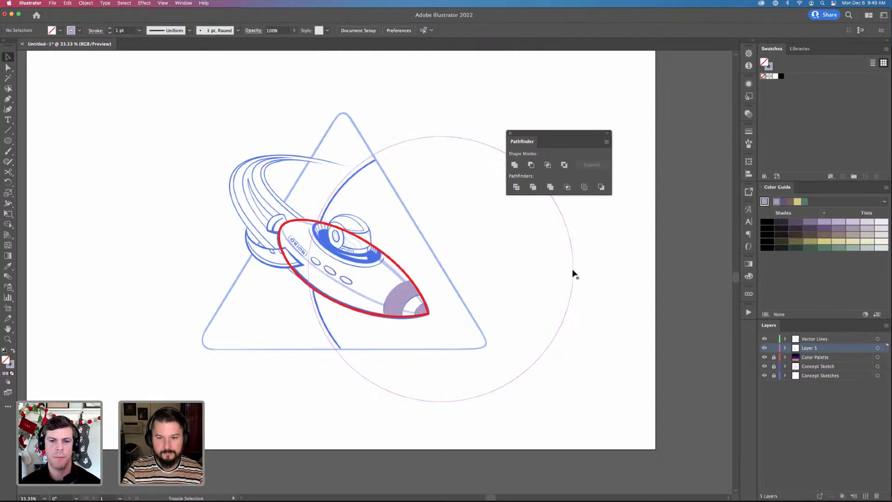
left_click_drag(573, 269, 552, 269)
left_click_drag(431, 393, 432, 392)
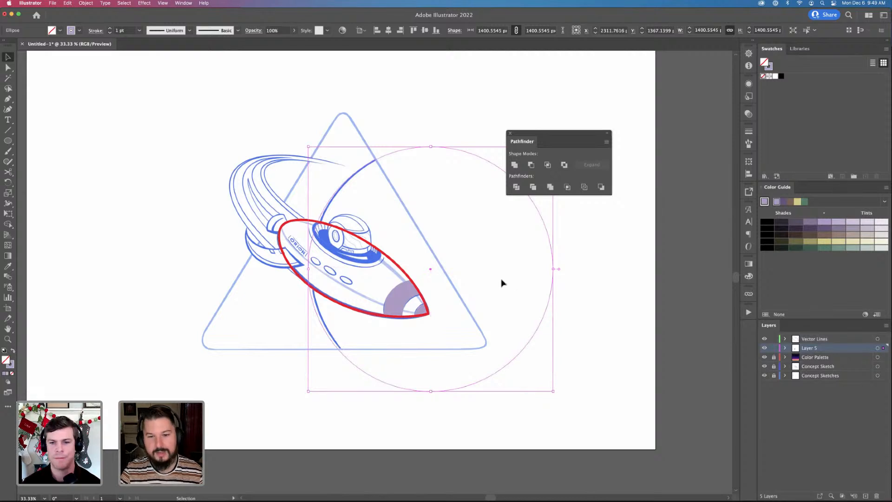
left_click_drag(553, 285, 556, 288)
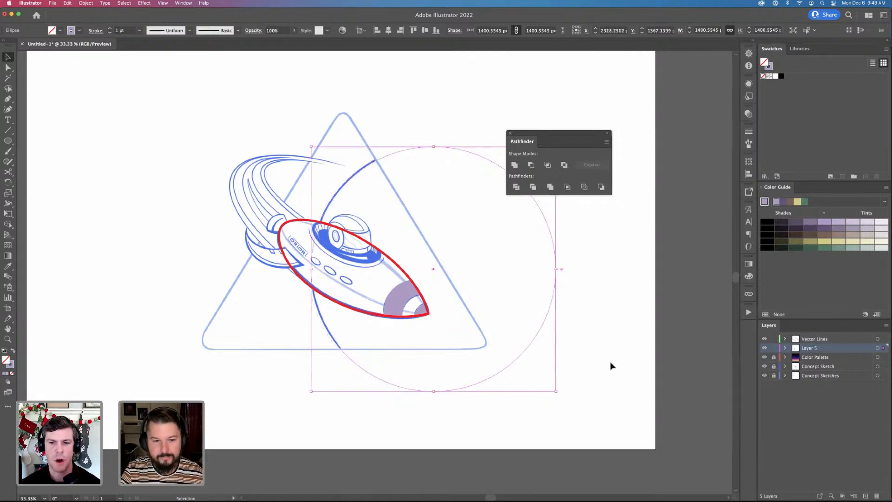
Give the circle the hull outline's red 12 pt stroke by sampling it with the Eyedropper
key("i")
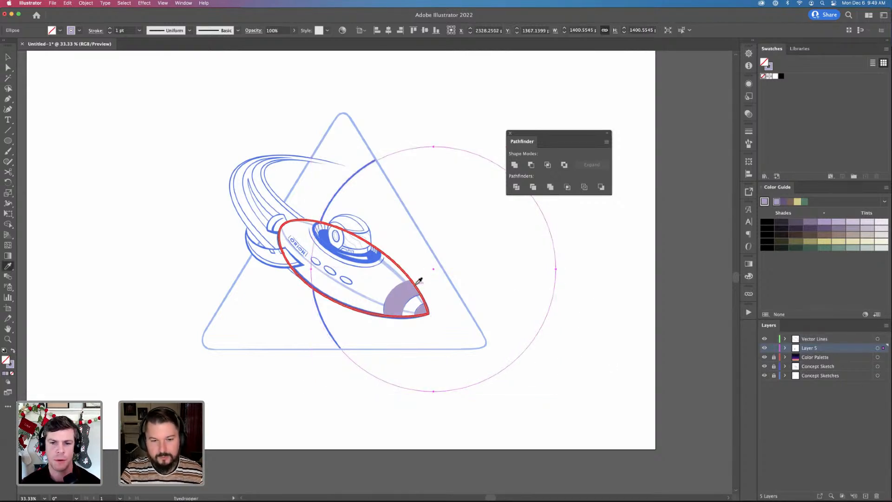
key("v")
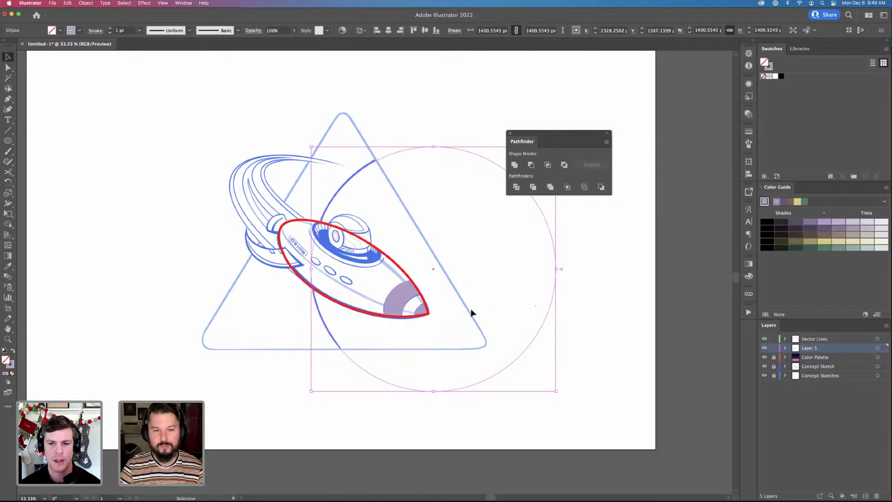
key("i")
left_click(357, 231)
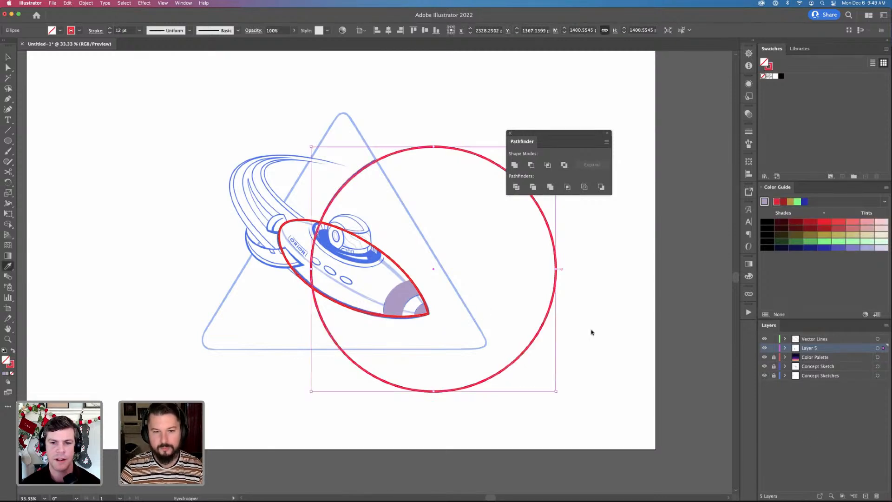
key("v")
Create a new layer above Color Palette, move the circle onto it, and name the layer Sun
left_click(812, 357)
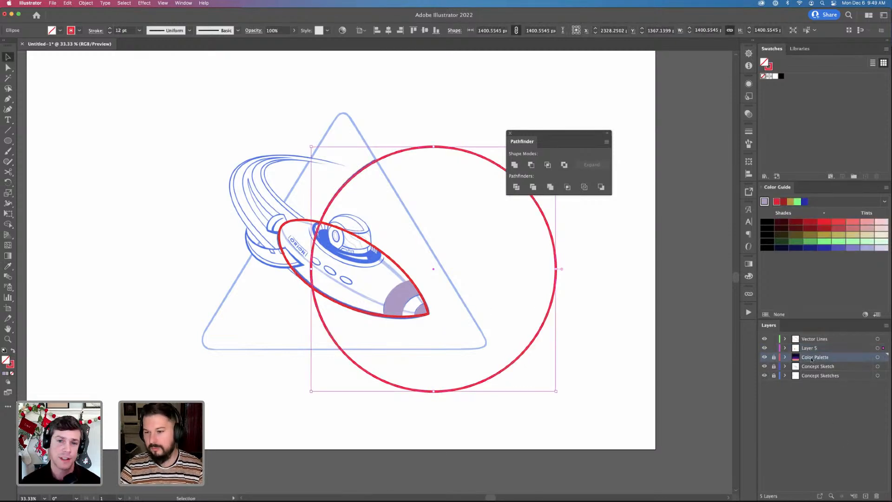
left_click(865, 496)
left_click_drag(883, 348, 883, 356)
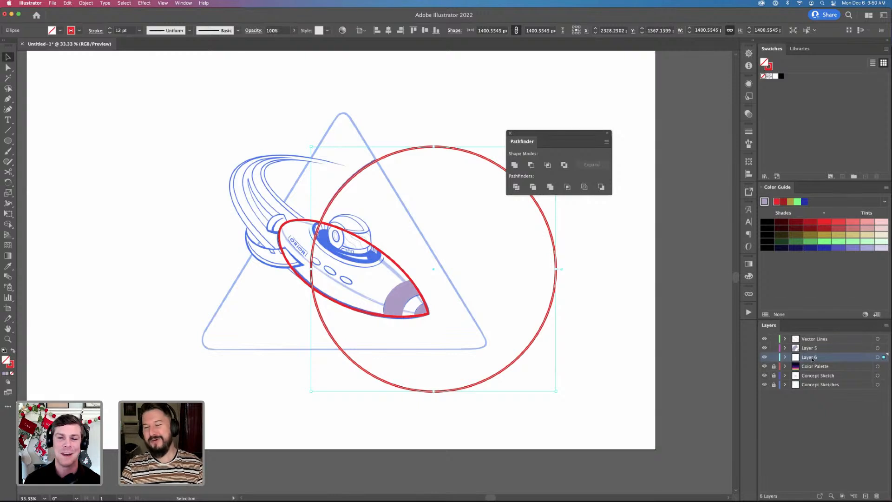
double_click(812, 358)
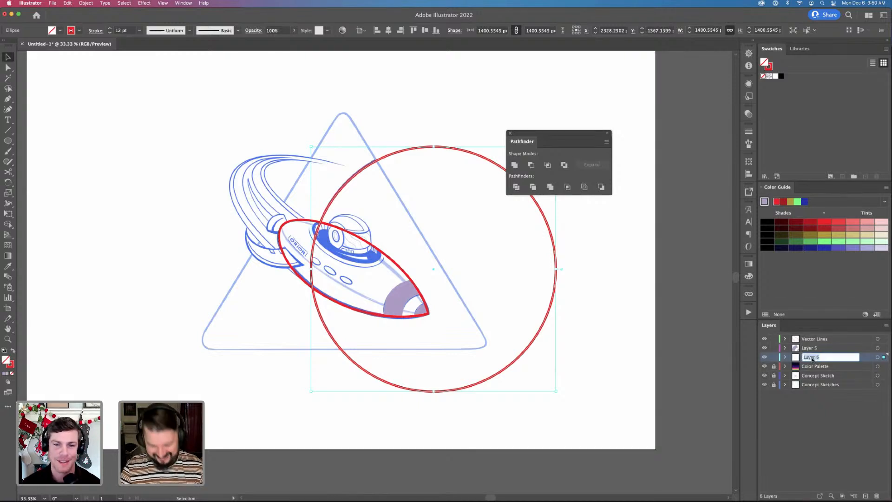
type("Sun")
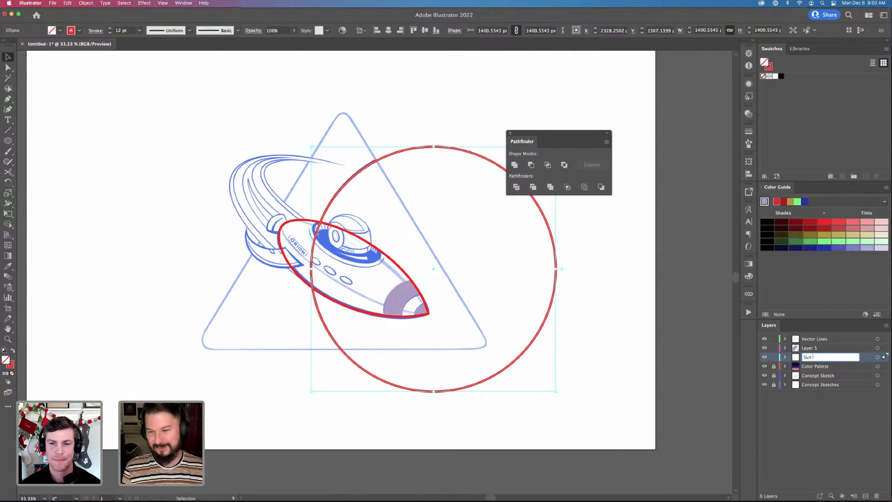
key("Return")
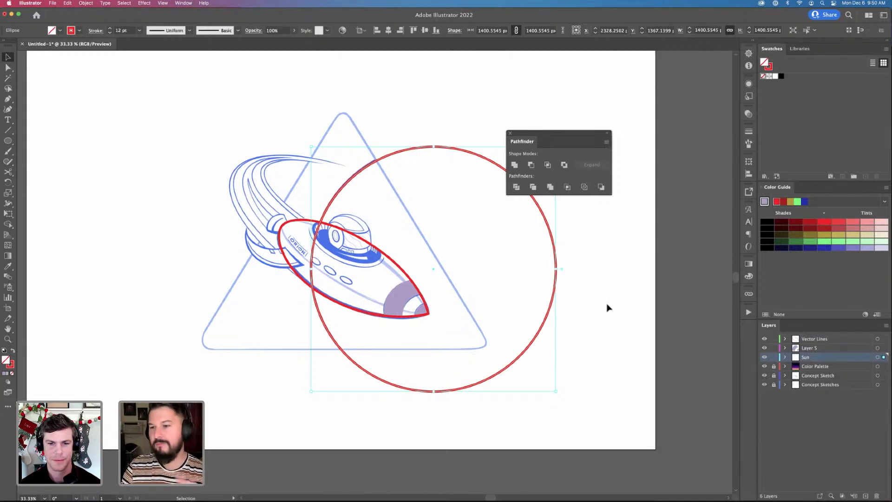
Add another empty layer above Sun and rename Layer 5, which holds the lavender nose fills, as Nose Stripes
left_click(865, 496)
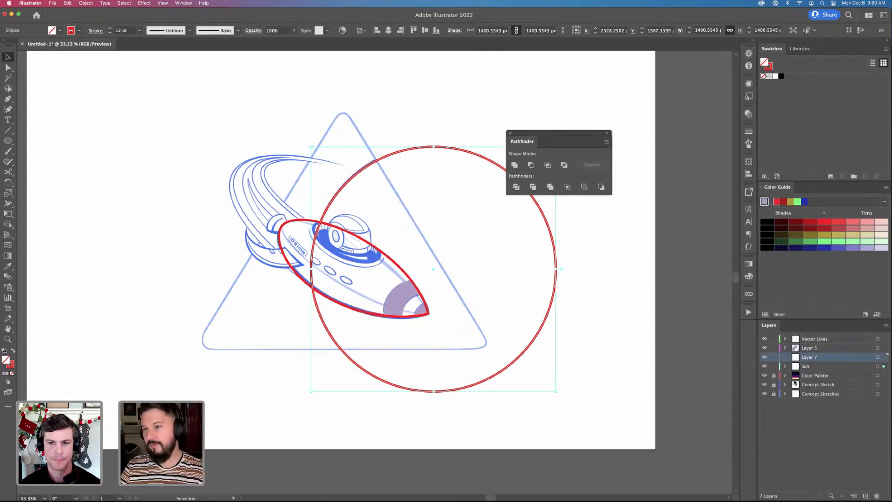
key("a")
left_click(423, 313)
left_click(423, 313, "shift")
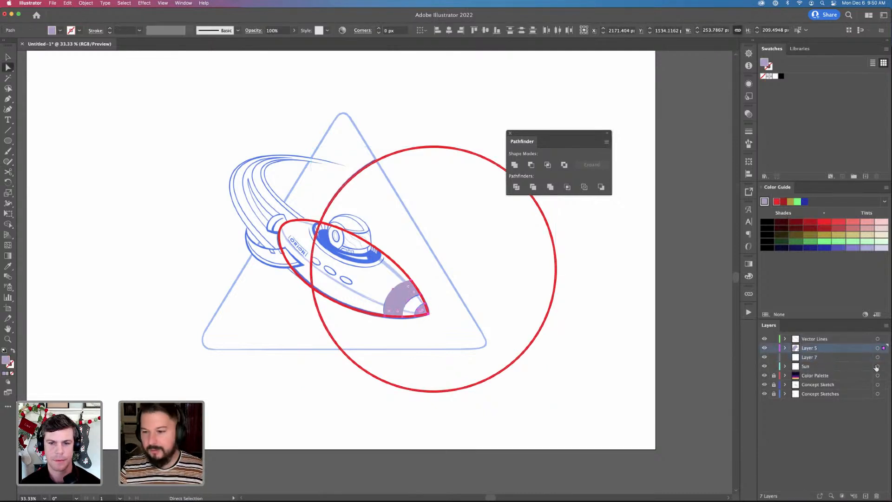
double_click(811, 348)
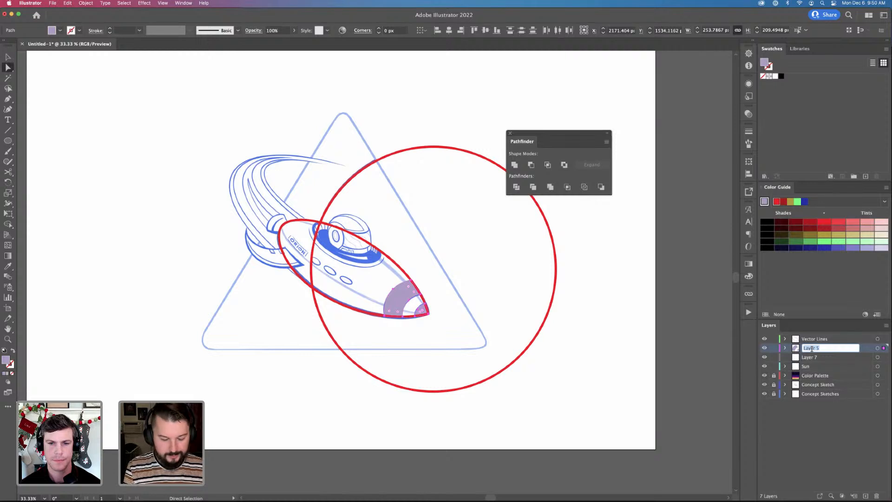
type("Nose")
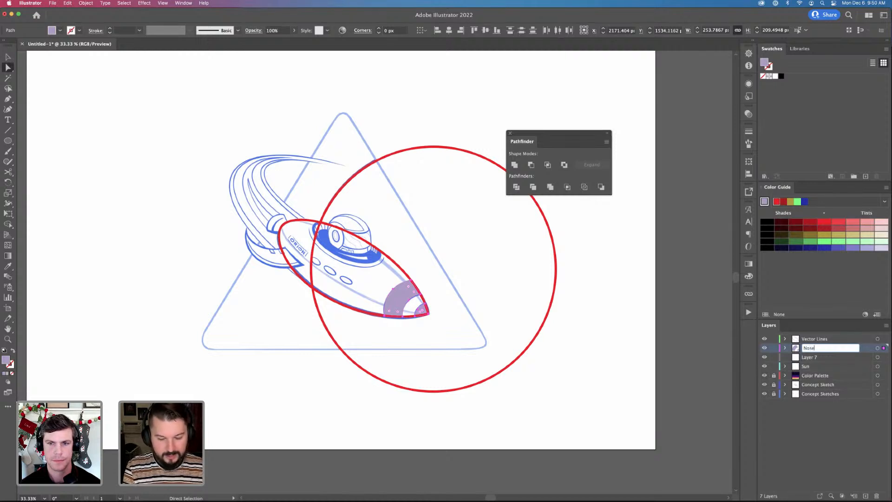
type(" Stripe")
key("BackSpace")
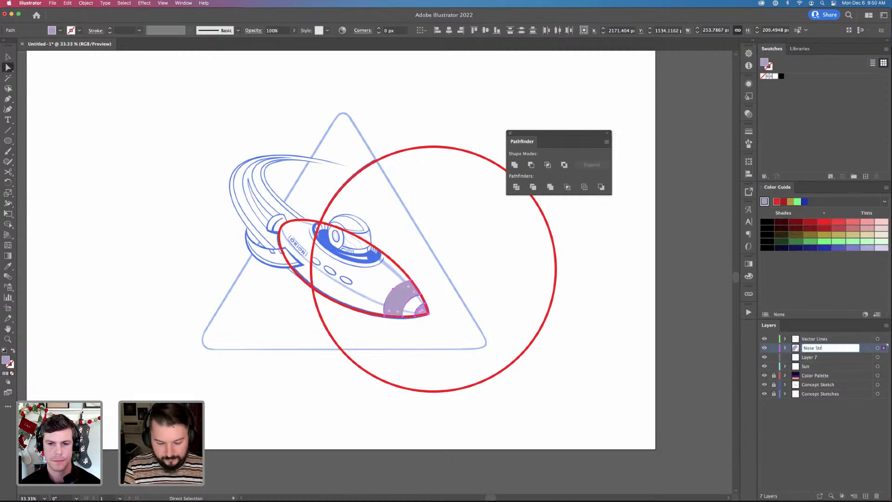
type("ipes")
key("Return")
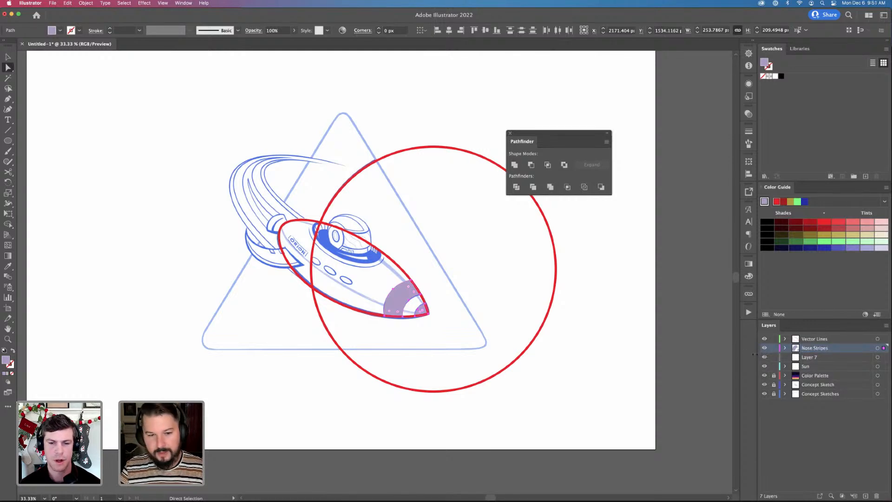
Lock the Nose Stripes and Sun layers and move Nose Stripes below the empty layer
left_click(773, 347)
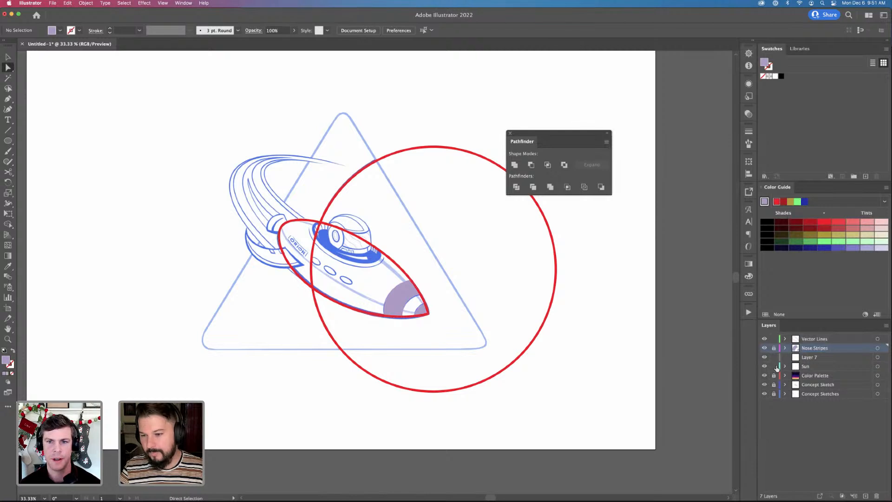
left_click(773, 366)
left_click_drag(810, 349, 813, 361)
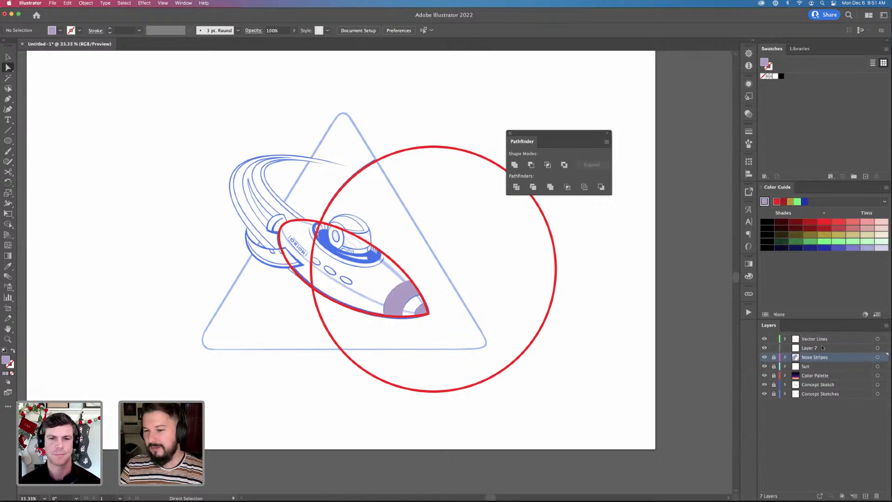
Rename the empty layer above Nose Stripes as Rocket Hull
double_click(811, 348)
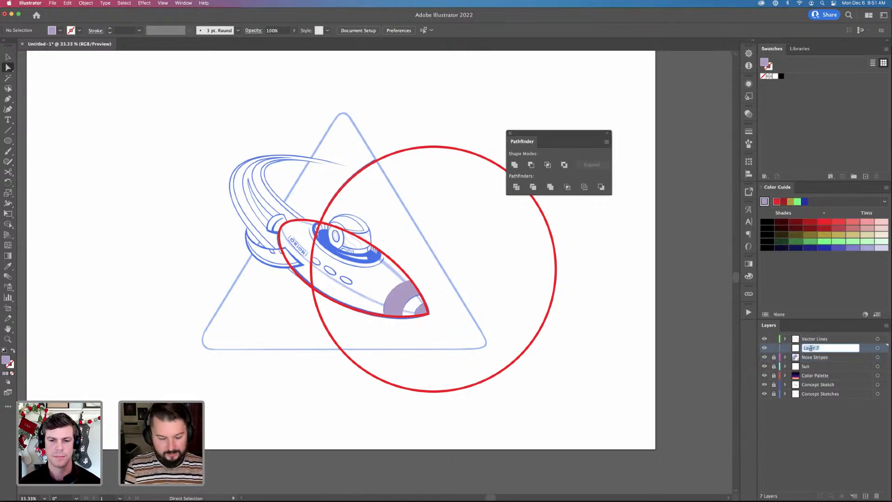
type("Hull")
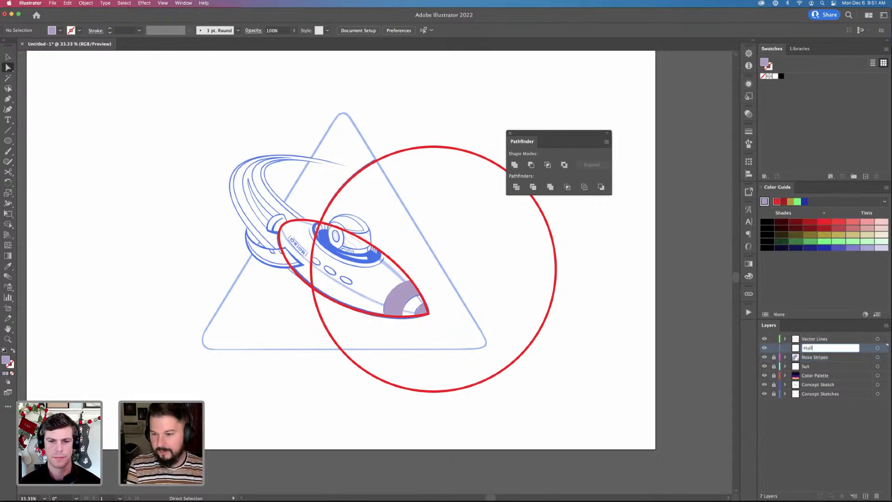
type("Rocket")
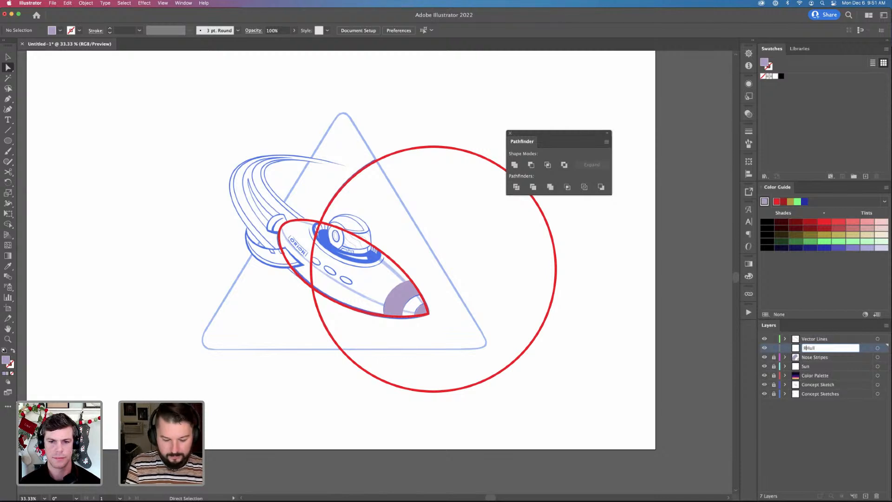
key("Return")
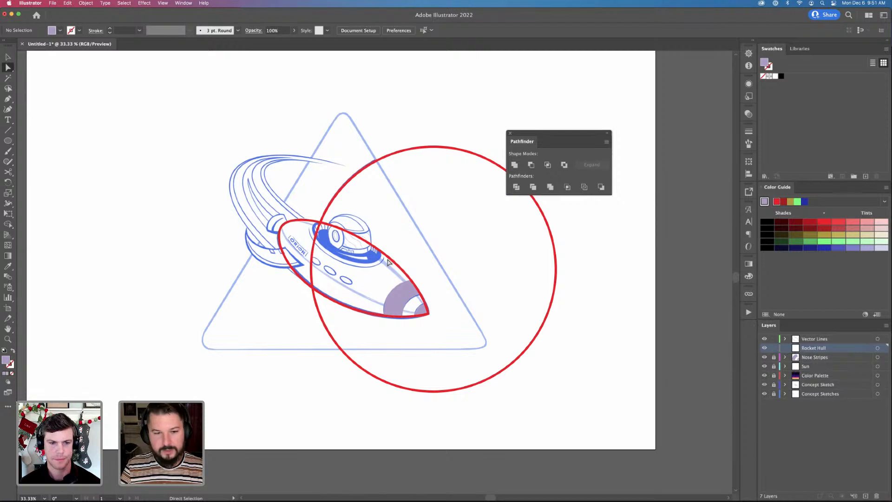
Move the red hull outline from Vector Lines onto the Rocket Hull layer and make Vector Lines the active layer
left_click(404, 277)
left_click_drag(875, 339, 882, 348)
left_click(810, 346)
left_click(810, 342)
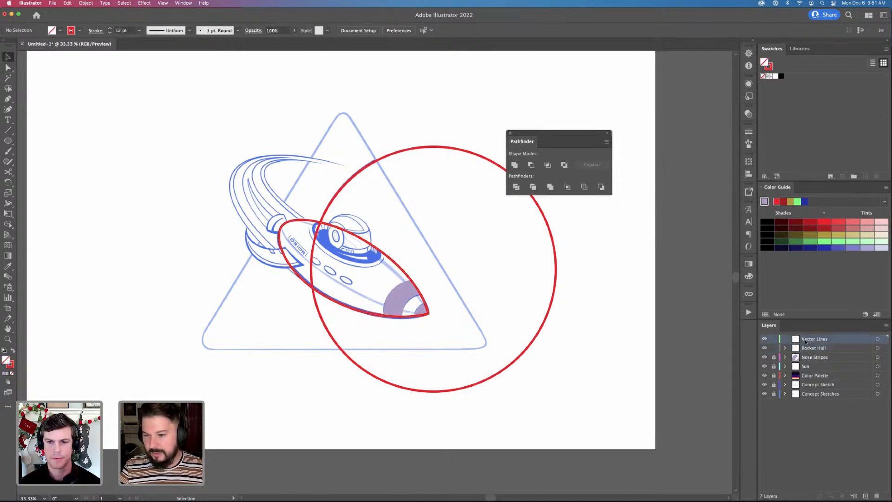
key("v")
key("super+equal")
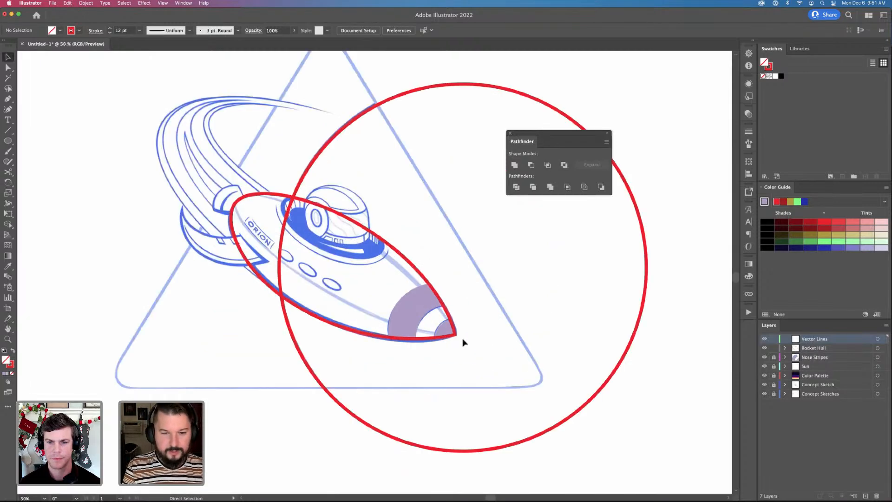
Trace the upper rear thruster outline with the Pen tool, following the sketch from the hull's top around to its back edge
left_click_drag(418, 291, 441, 275)
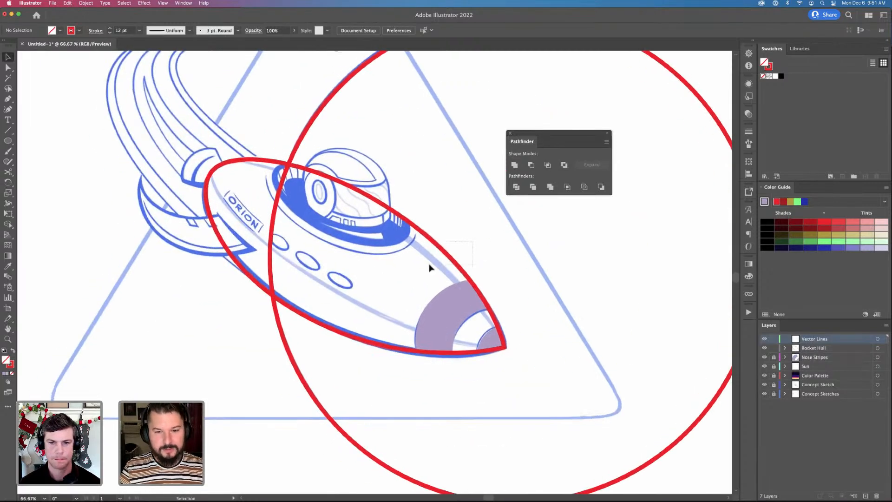
left_click(260, 285)
left_click(215, 273)
left_click_drag(215, 282, 265, 341)
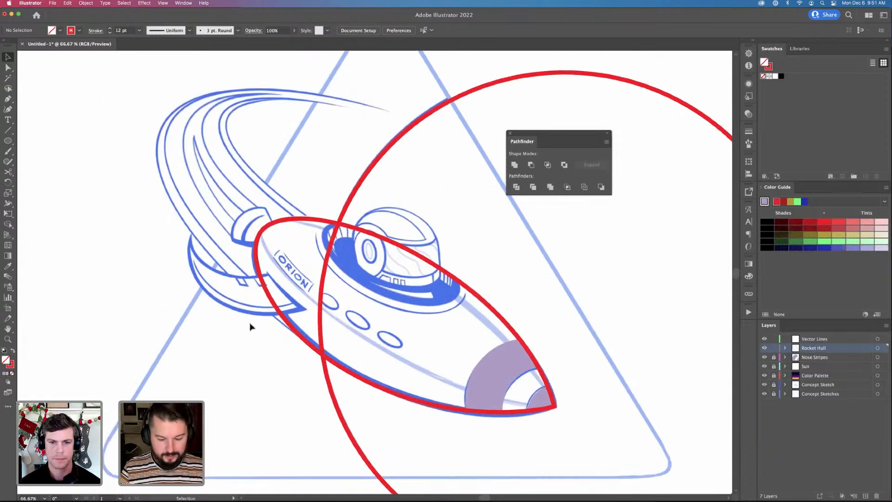
key("p")
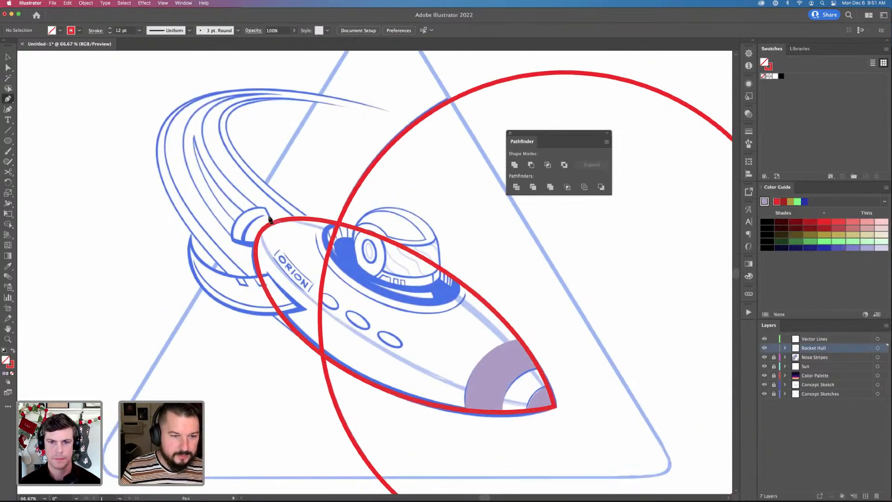
left_click(272, 221)
left_click(264, 208)
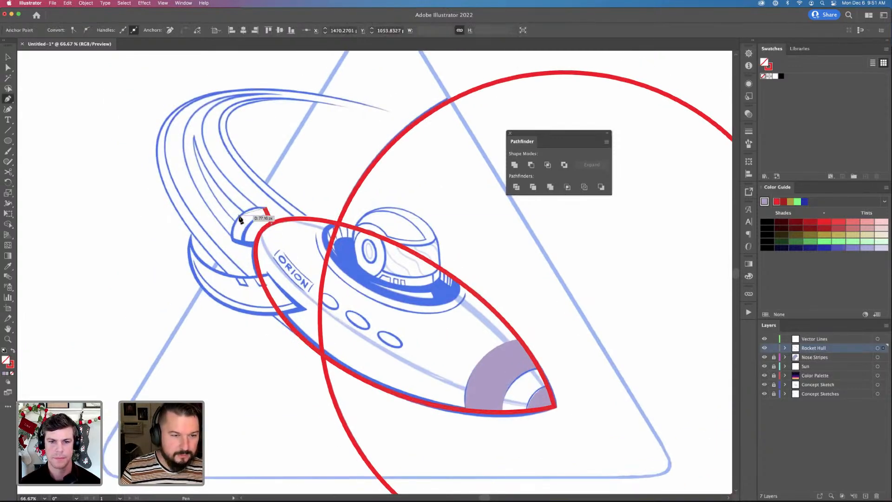
left_click_drag(239, 217, 234, 245)
left_click(232, 240)
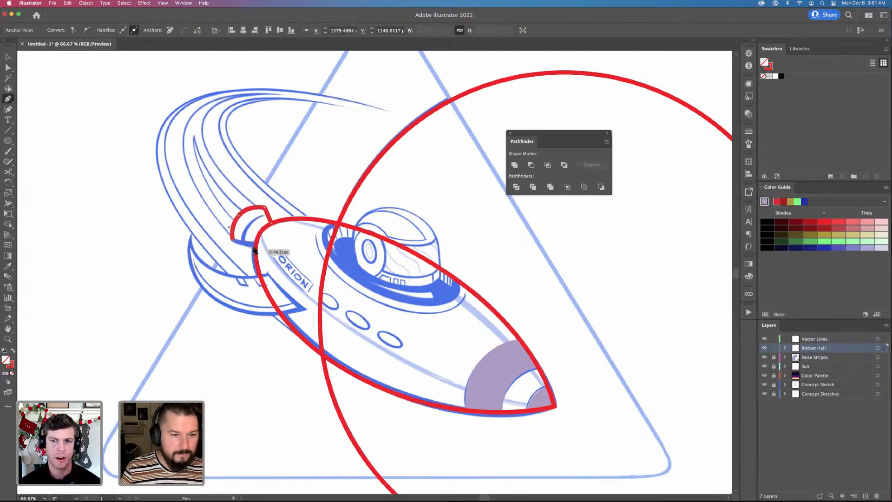
left_click_drag(256, 244, 267, 248)
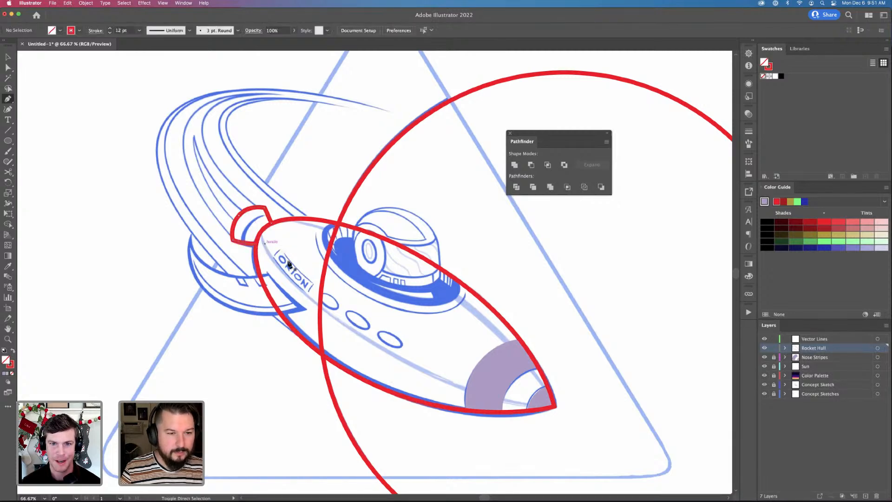
Adjust the curve handle at the thruster outline's lower hull-side anchor so the bottom edge follows the sketch
key("a")
left_click(256, 248)
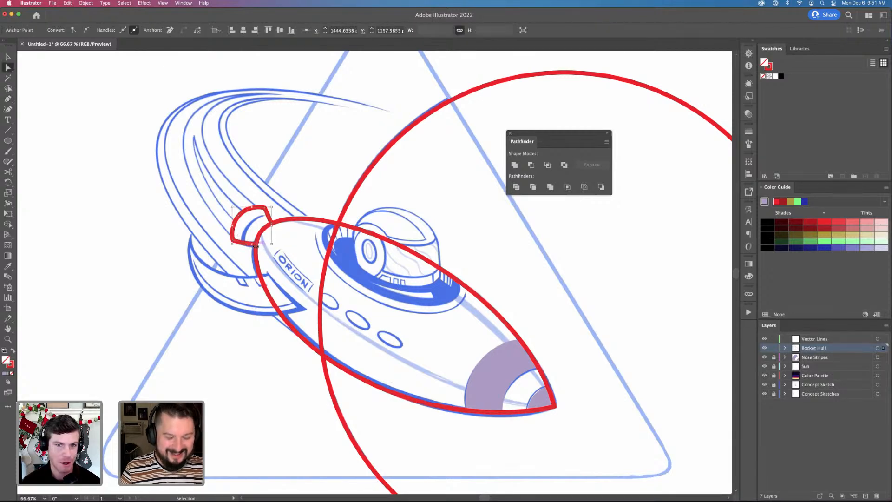
key("super+equal")
key("super+equal")
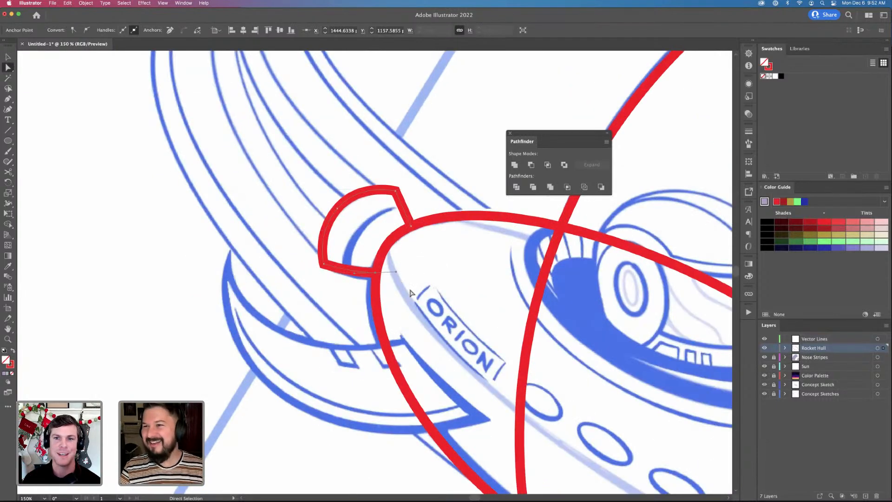
left_click(351, 274)
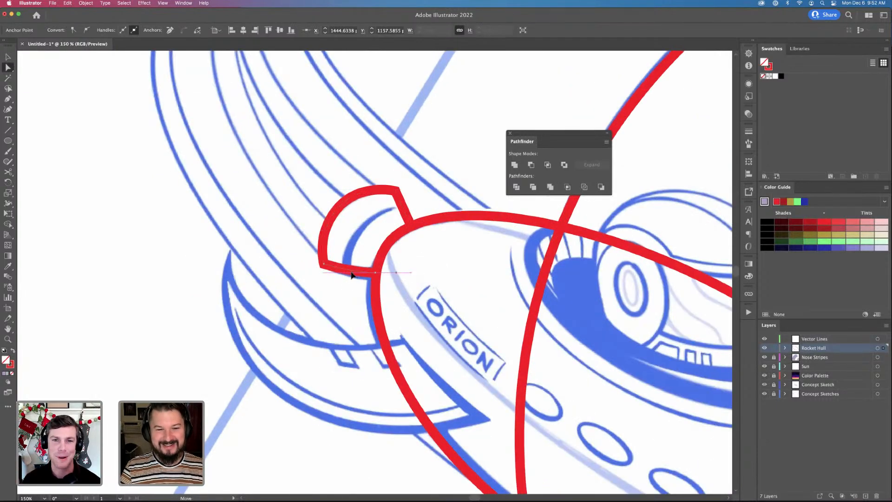
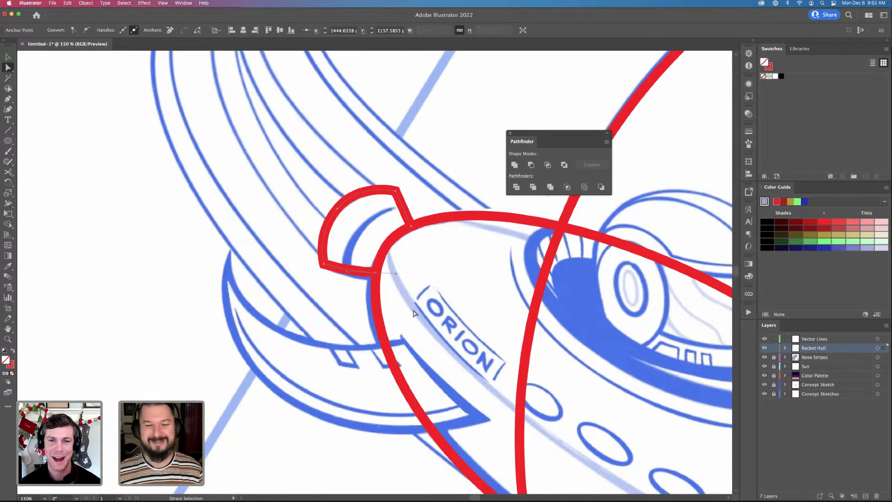
left_click(430, 309)
key("v")
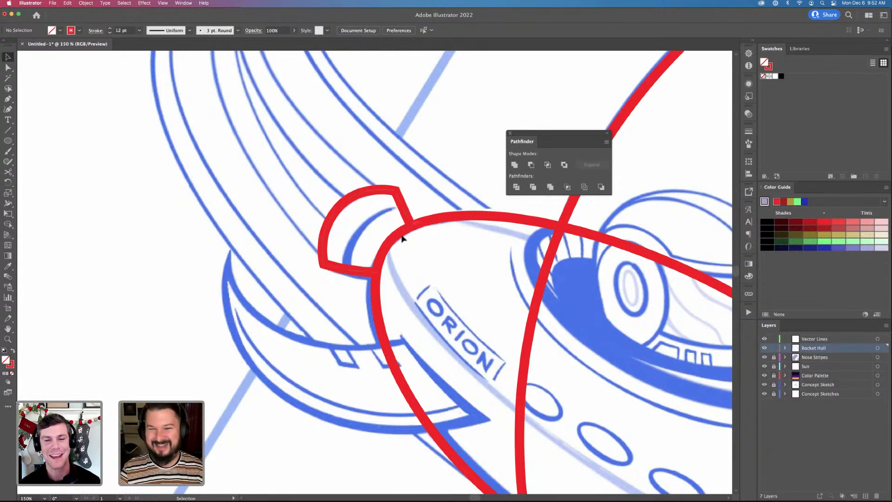
Reshape the thruster outline's outer arc by pulling new direction handles from its middle anchor point
left_click(407, 217)
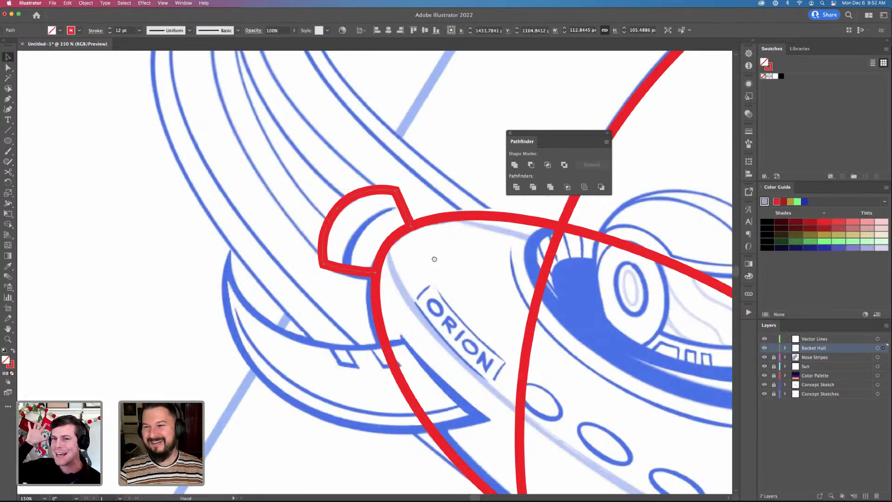
scroll(434, 259, "down", 1)
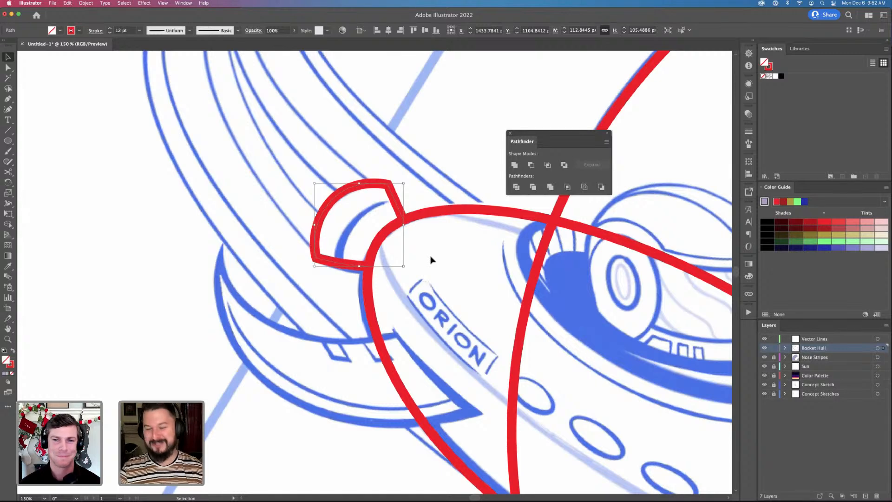
key("p")
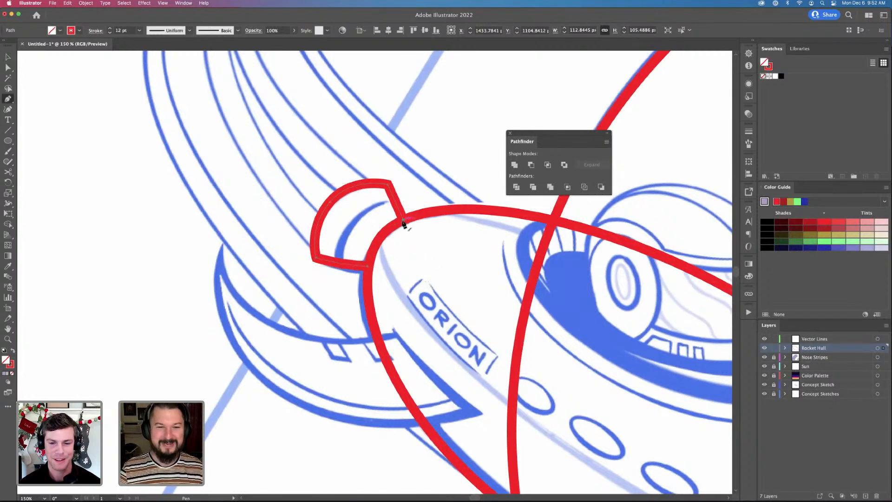
key("a")
left_click(332, 203)
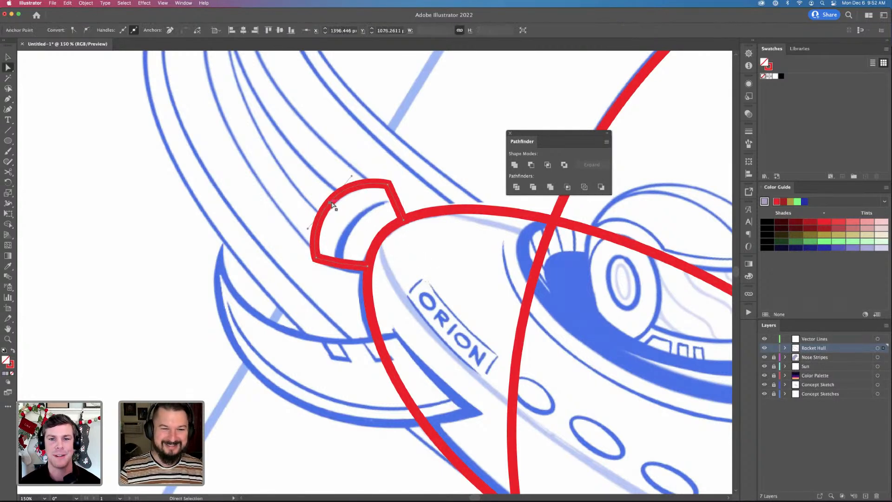
key("shift+c")
left_click_drag(331, 203, 307, 230)
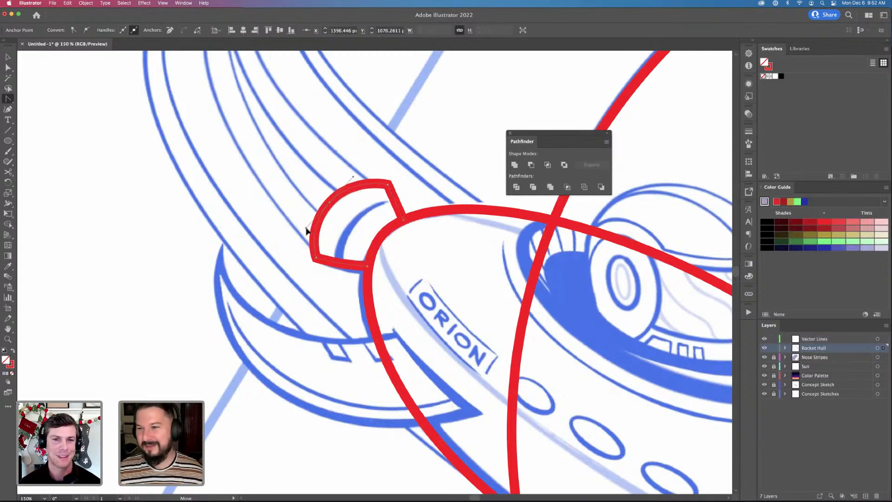
key("a")
scroll(358, 186, "down", 2)
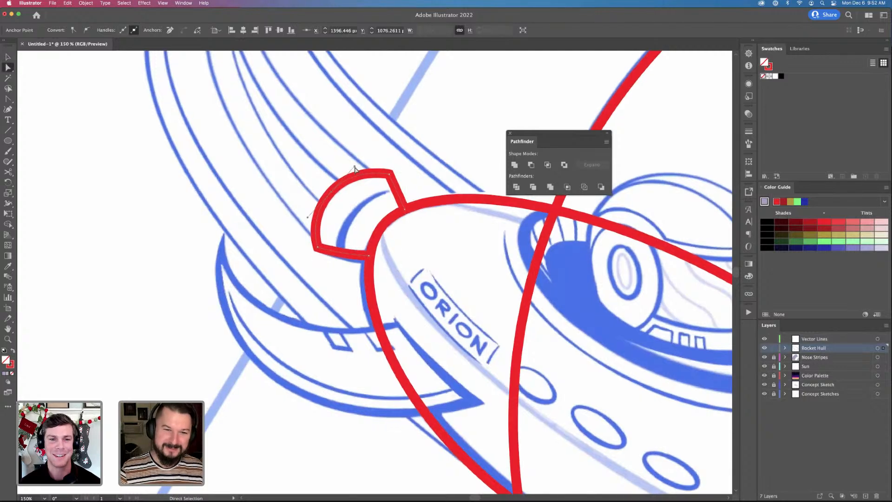
Move the thruster outline onto the Vector Lines layer and rename that layer as Thruster
key("v")
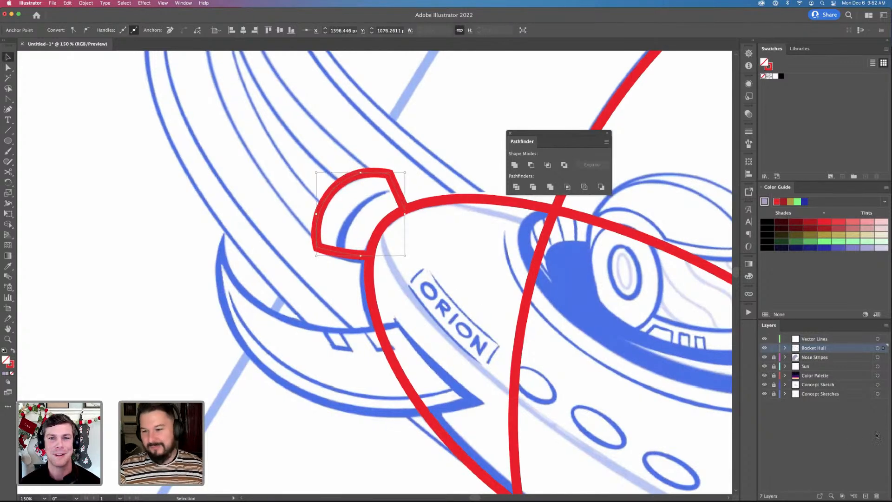
left_click_drag(883, 347, 883, 339)
double_click(813, 339)
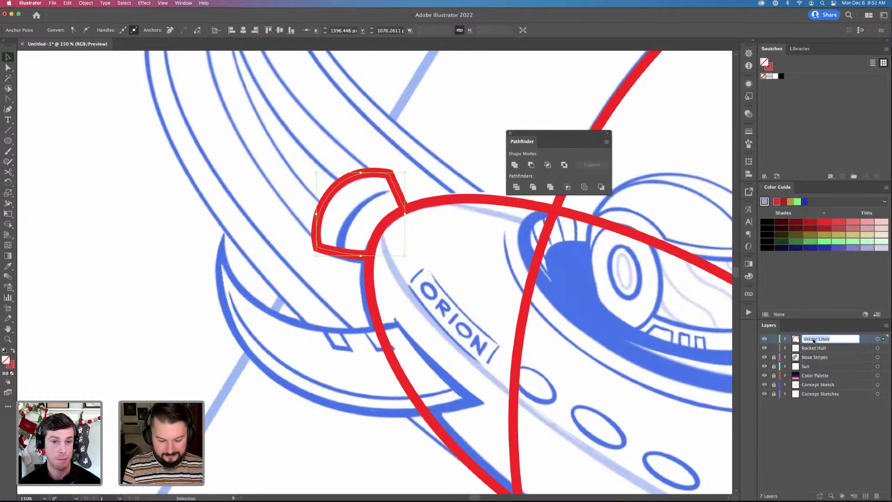
type("Thrus")
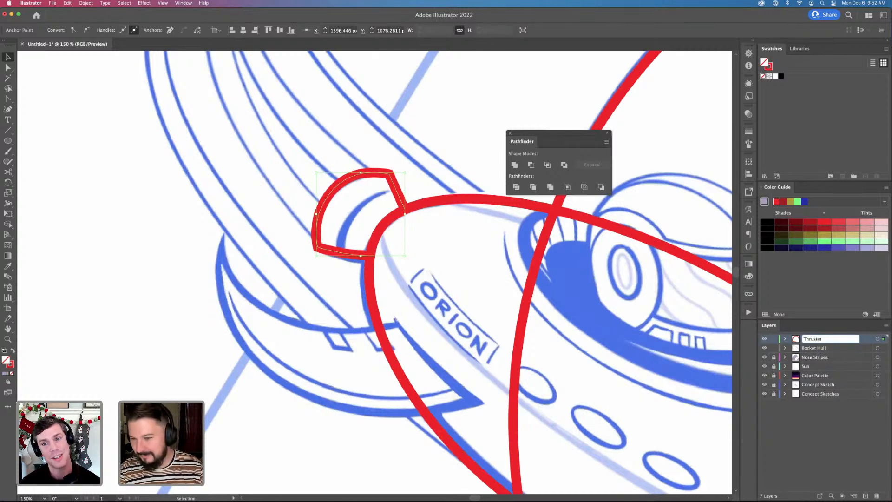
type("ter")
key("Return")
Move the Thruster layer below Nose Stripes and above Sun
left_click_drag(817, 341, 824, 364)
key("super+minus")
key("super+minus")
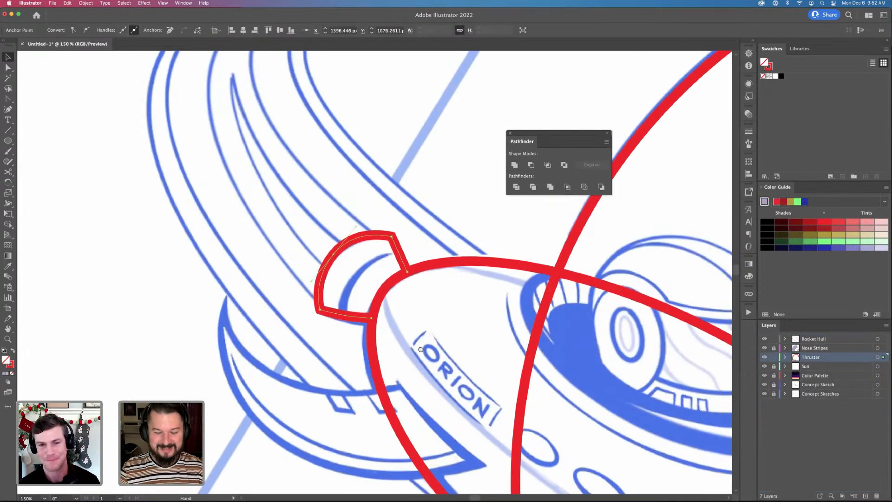
Trace the lower rear fin's outer curve to its pointed tip and its upper curved edge back to the hull with the Pen tool
key("super+plus")
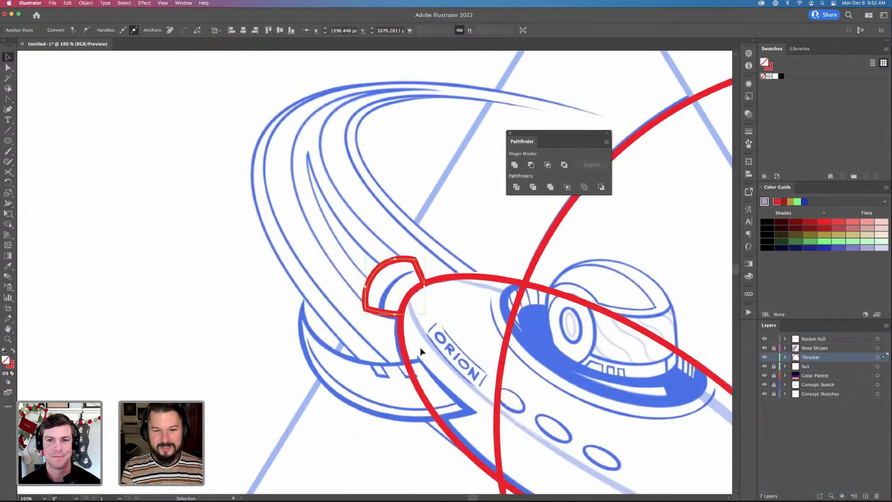
key("super+plus")
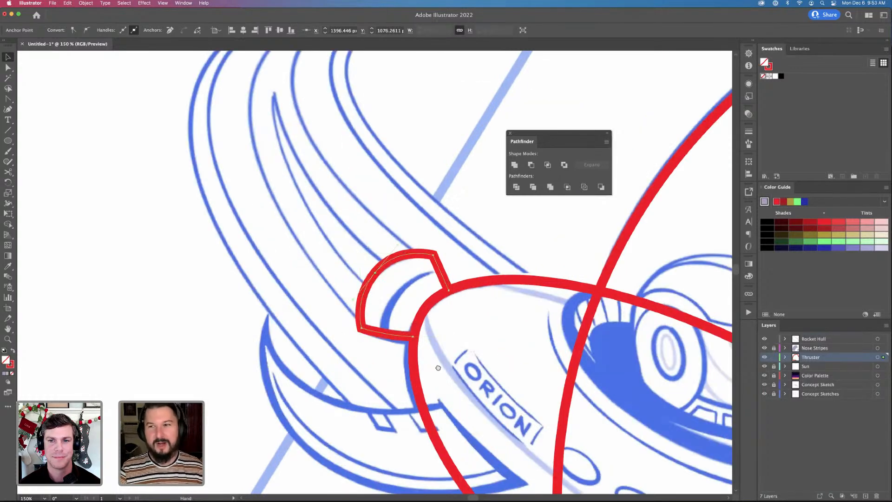
left_click_drag(438, 365, 383, 372)
scroll(384, 372, "right", 2)
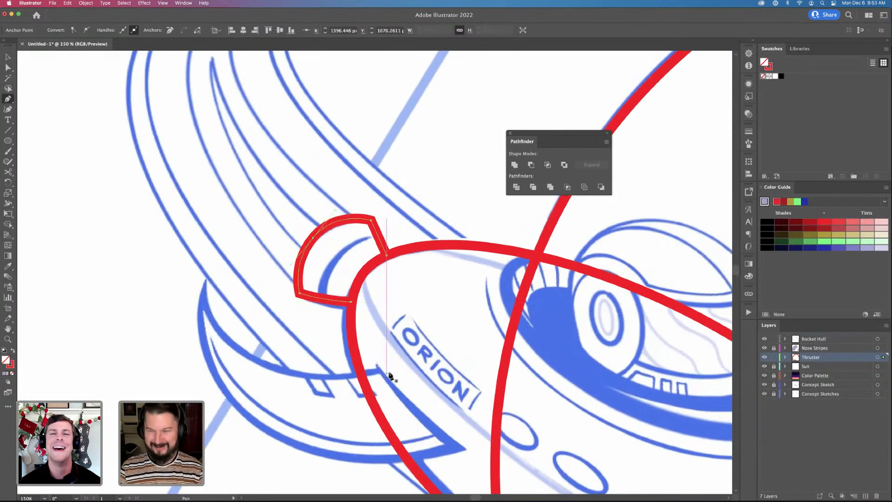
key("p")
scroll(397, 382, "down", 1)
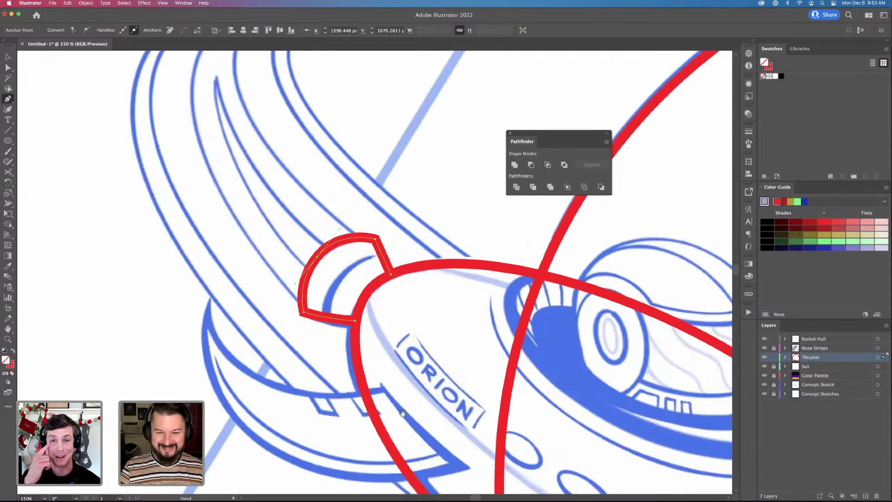
left_click_drag(402, 413, 370, 299)
left_click(432, 354)
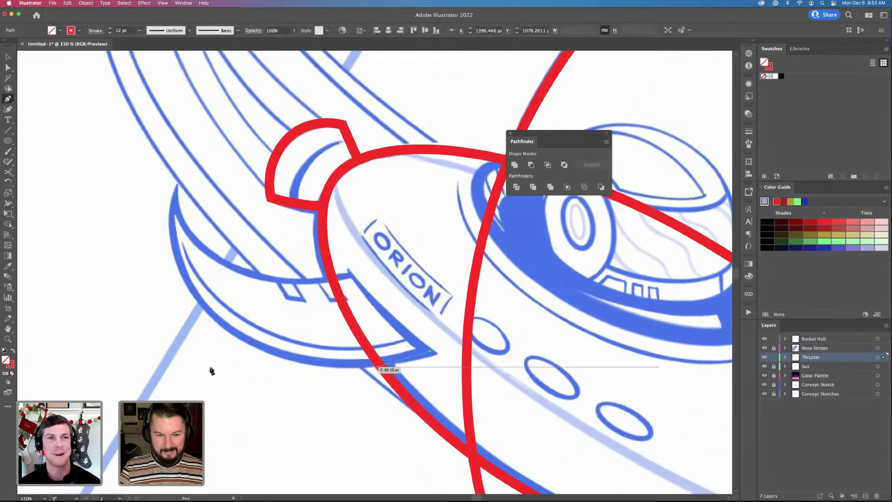
left_click_drag(229, 334, 145, 265)
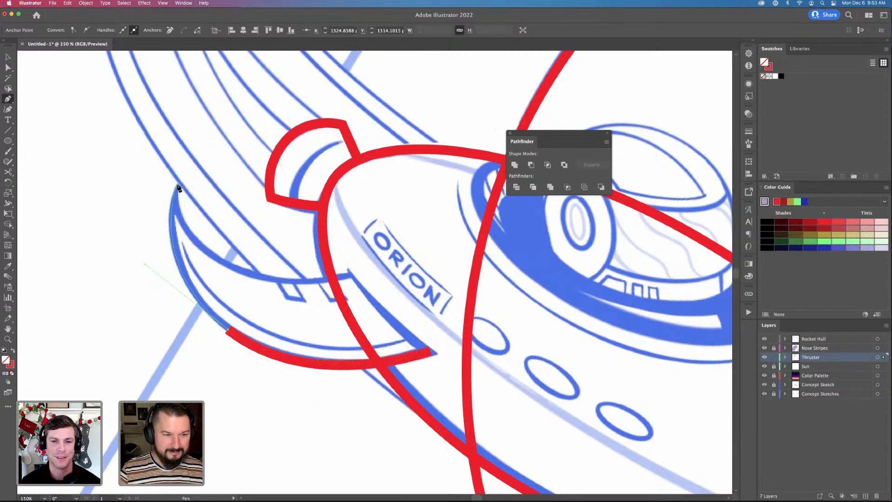
left_click_drag(176, 186, 523, 242)
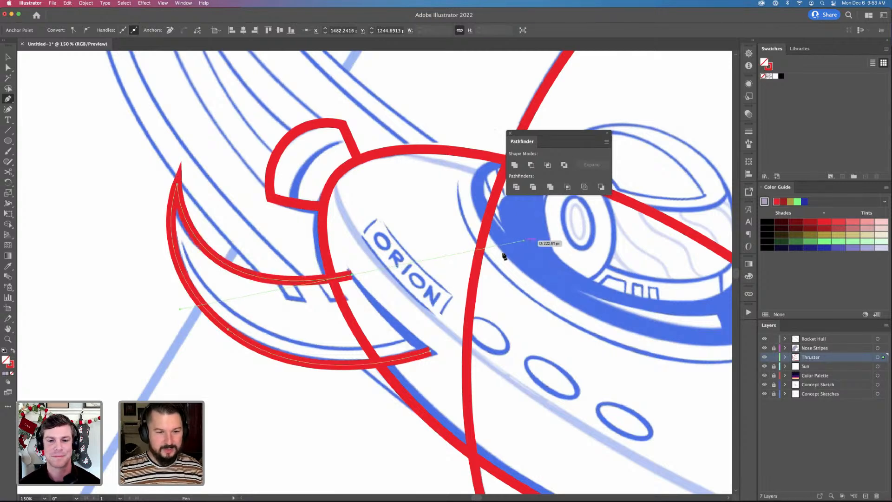
Close the lower fin outline with a curved segment from its upper hull-side corner to the starting point
key("v")
key("p")
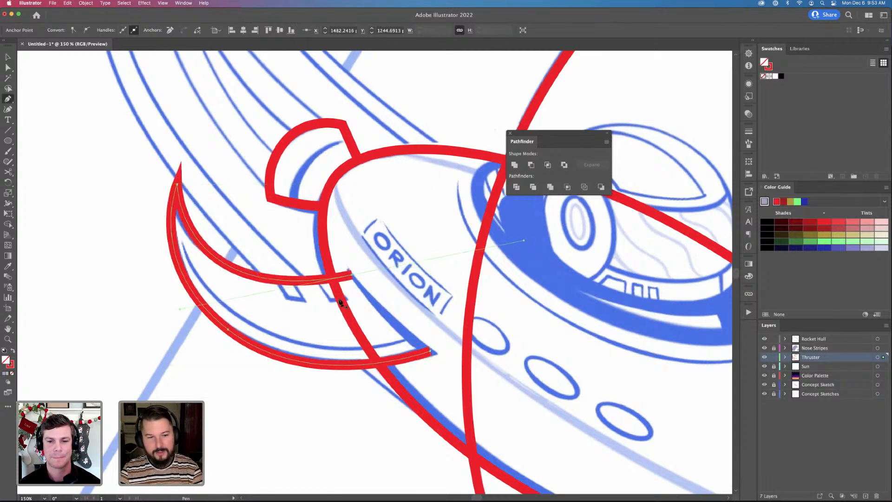
left_click(352, 275)
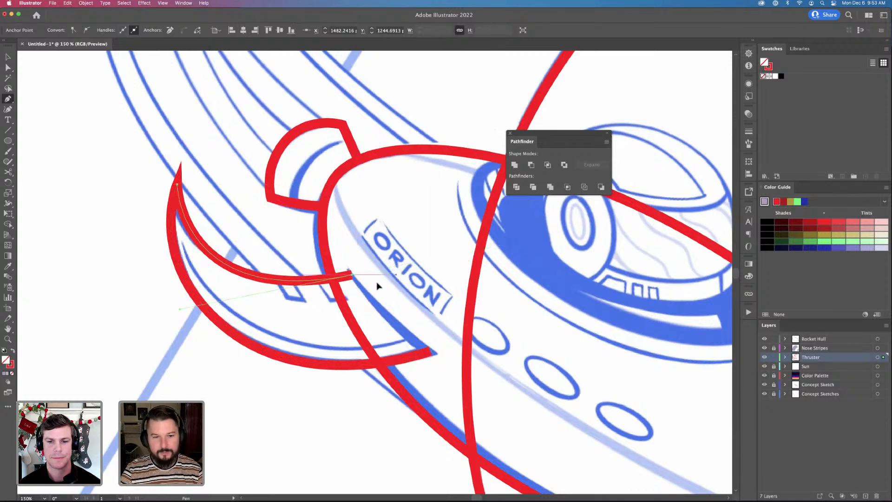
left_click(431, 353)
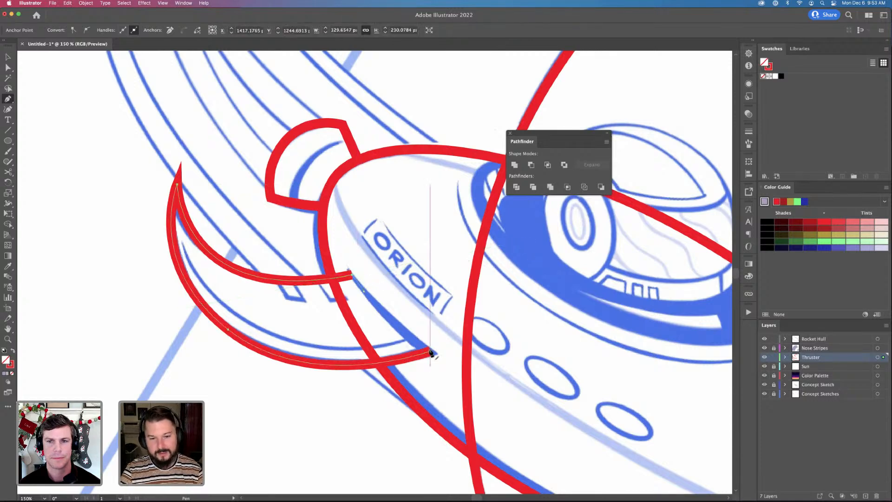
key("super+z")
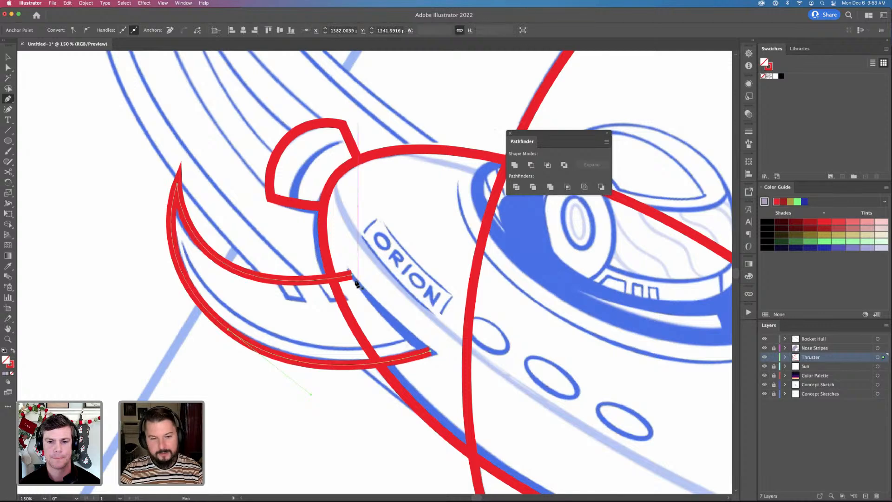
left_click(432, 353)
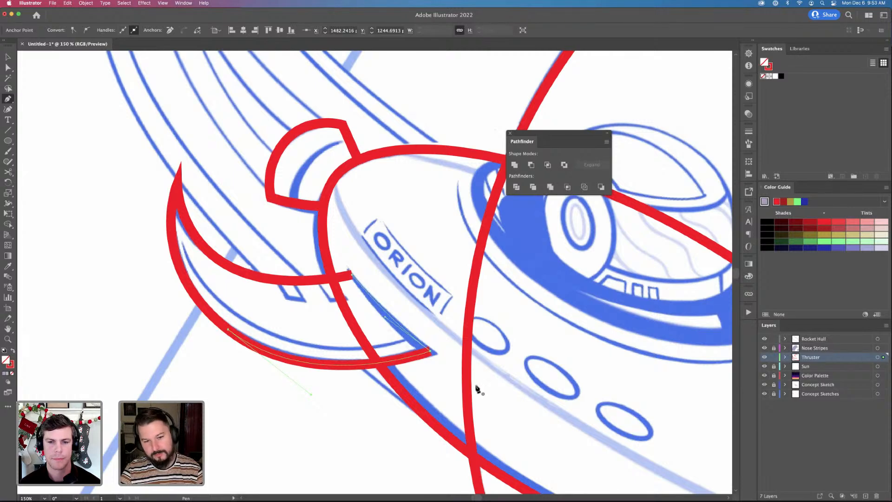
Examine the closed lower fin outline's anchor points and curve handles against the sketch
key("a")
left_click(407, 364)
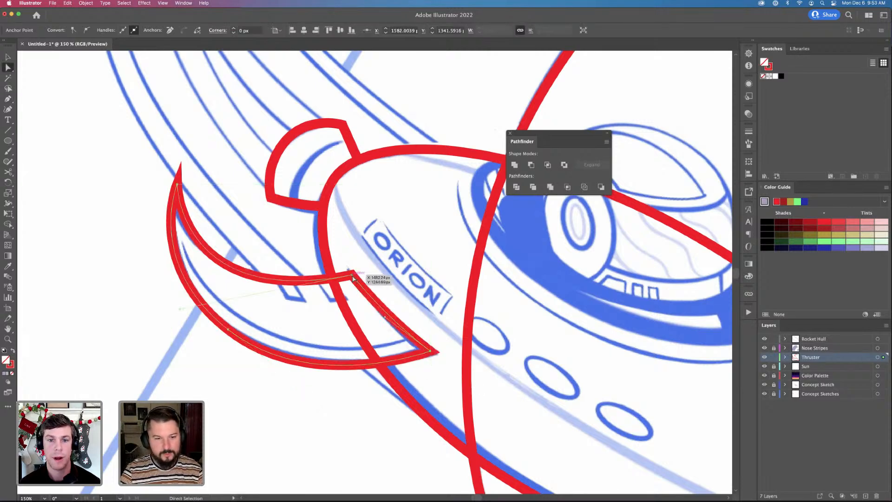
left_click(352, 276)
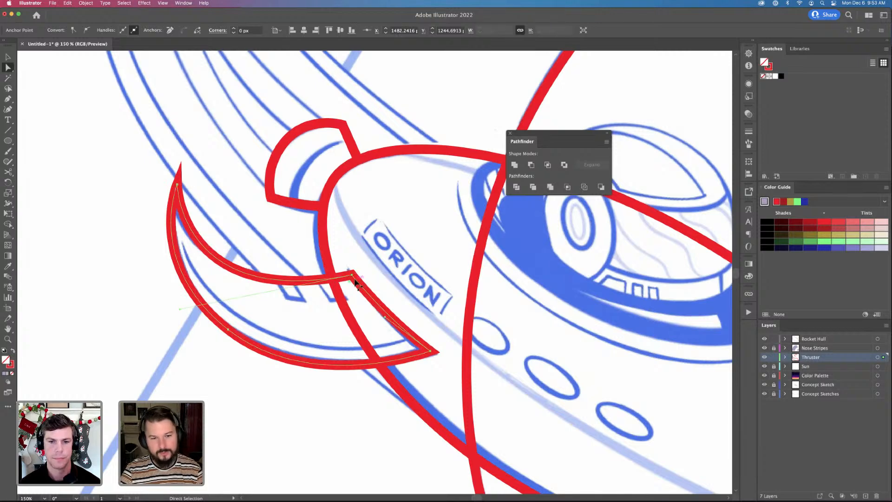
left_click(429, 352)
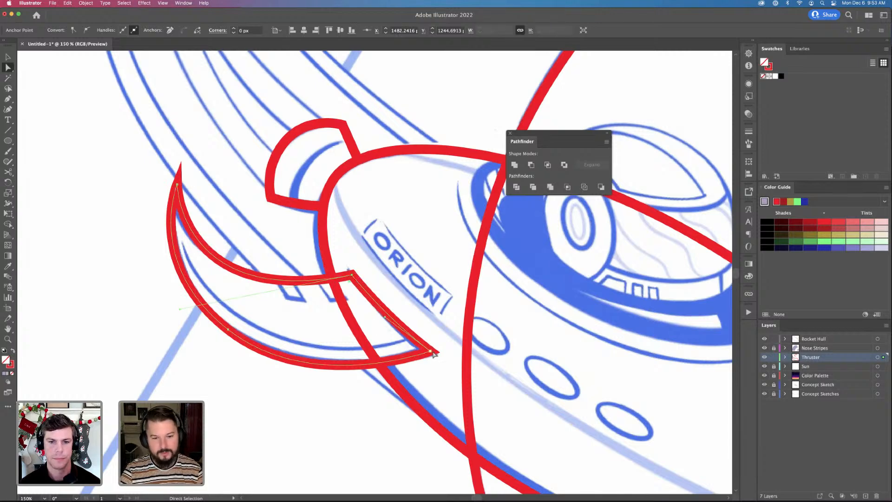
left_click(227, 331)
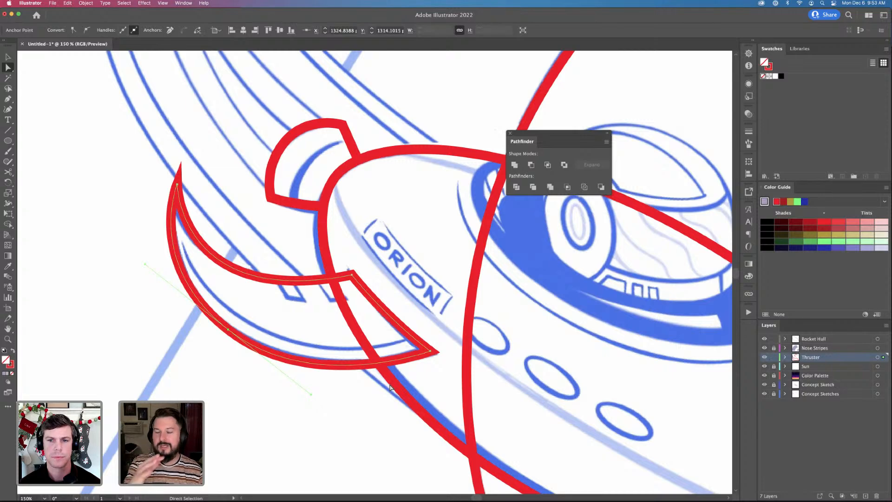
left_click_drag(449, 404, 377, 368)
key("v")
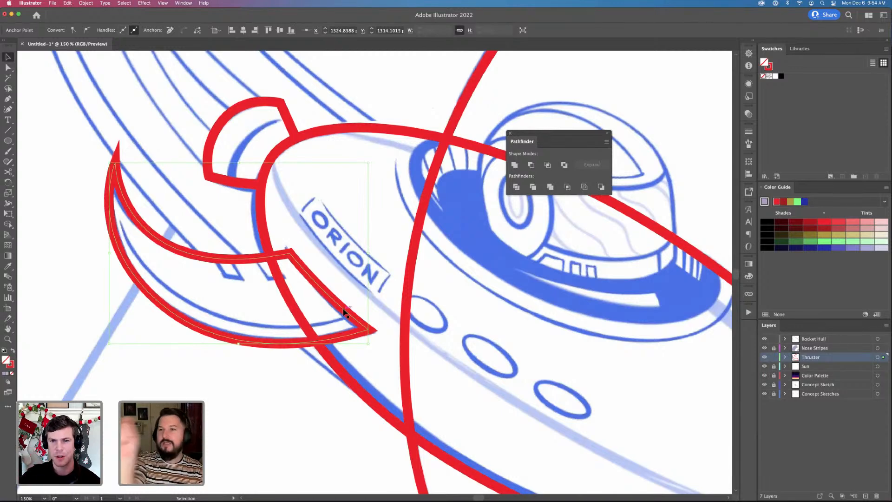
left_click_drag(369, 313, 322, 277)
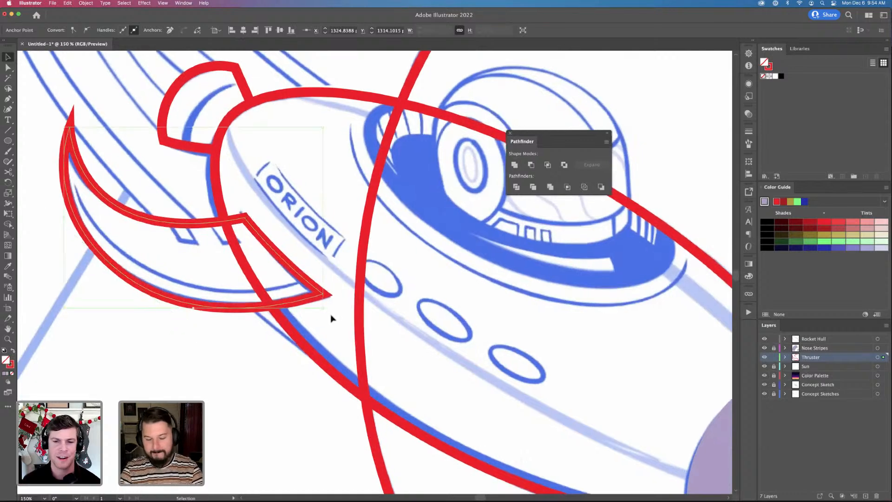
key("p")
left_click_drag(410, 336, 356, 252)
scroll(356, 252, "left", 5)
key("v")
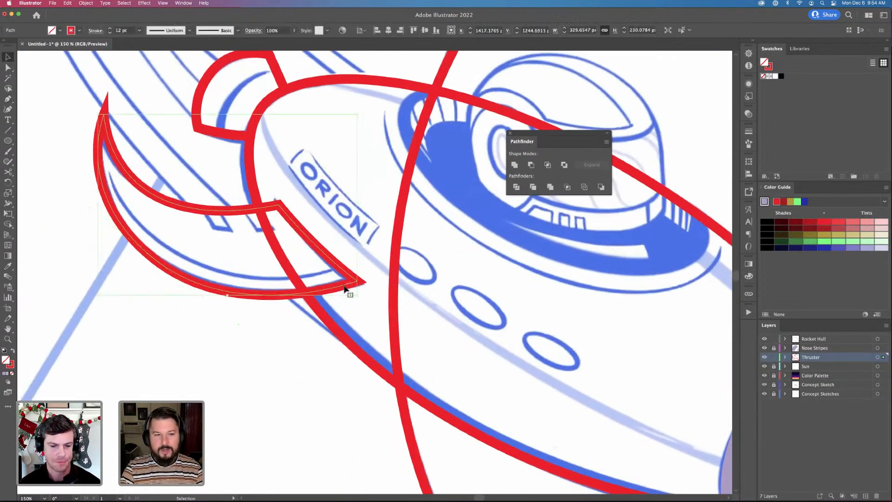
left_click_drag(208, 257, 233, 302)
Try rounding the corner at the lower fin's pointed tip
key("a")
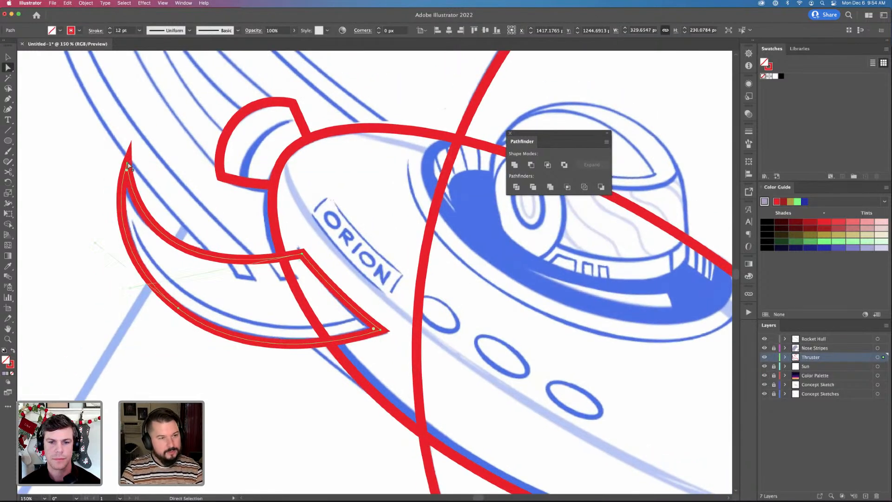
left_click(126, 164)
left_click_drag(127, 163, 126, 188)
left_click(235, 229)
key("v")
mouse_move(221, 234)
left_mouse_down()
mouse_move(204, 259)
mouse_move(244, 250)
mouse_move(224, 246)
left_mouse_up()
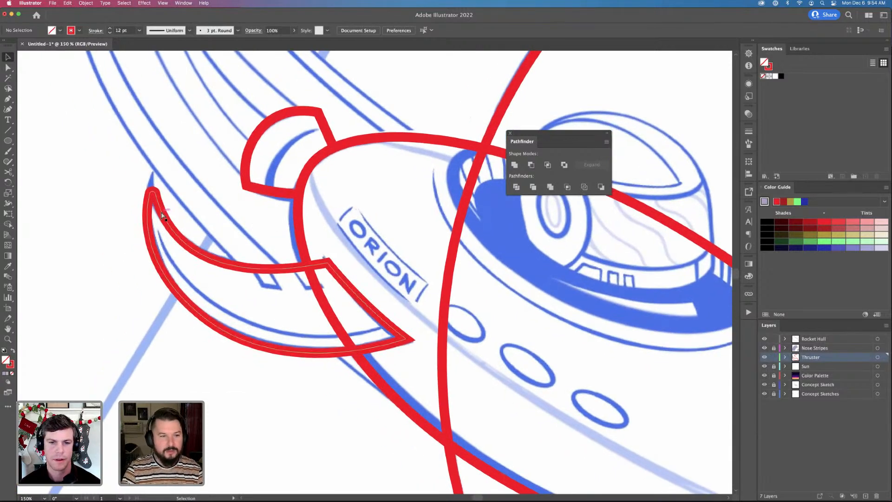
Round the lower fin's pointed tip with a corner radius of about 3 px
key("a")
left_click(155, 183)
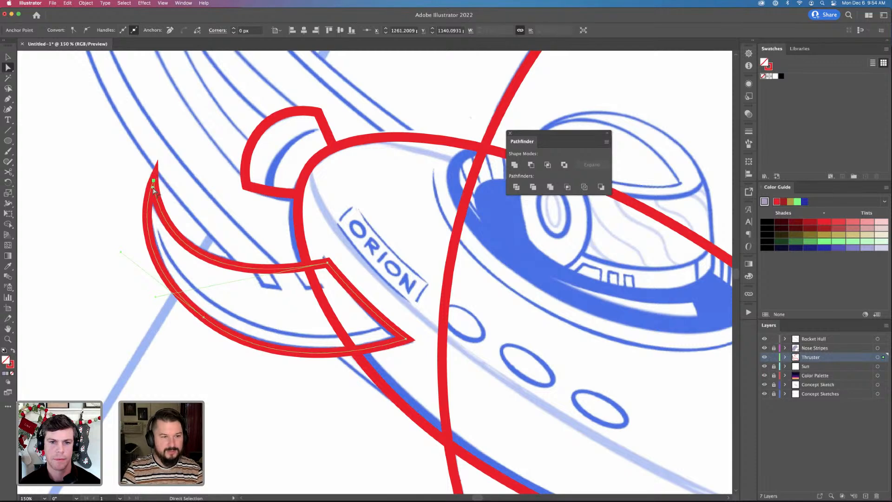
left_click_drag(153, 187, 154, 177)
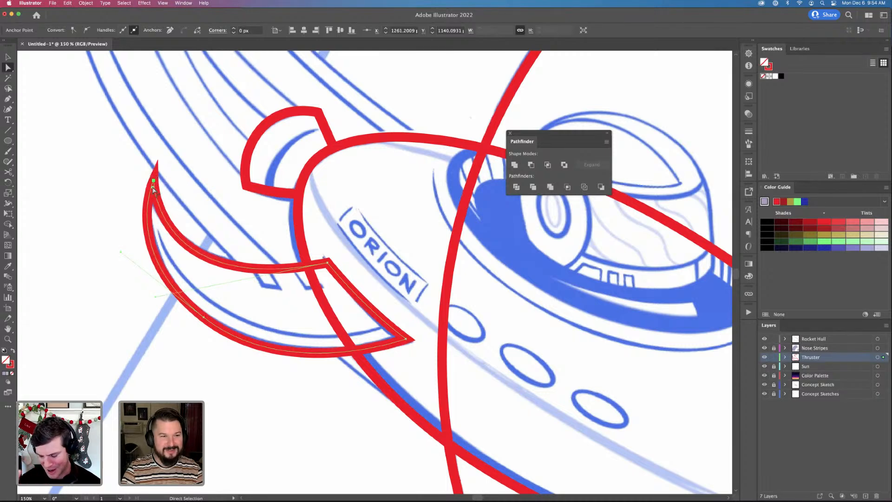
mouse_move(154, 188)
left_mouse_down()
mouse_move(155, 228)
mouse_move(172, 255)
mouse_move(156, 188)
left_mouse_up()
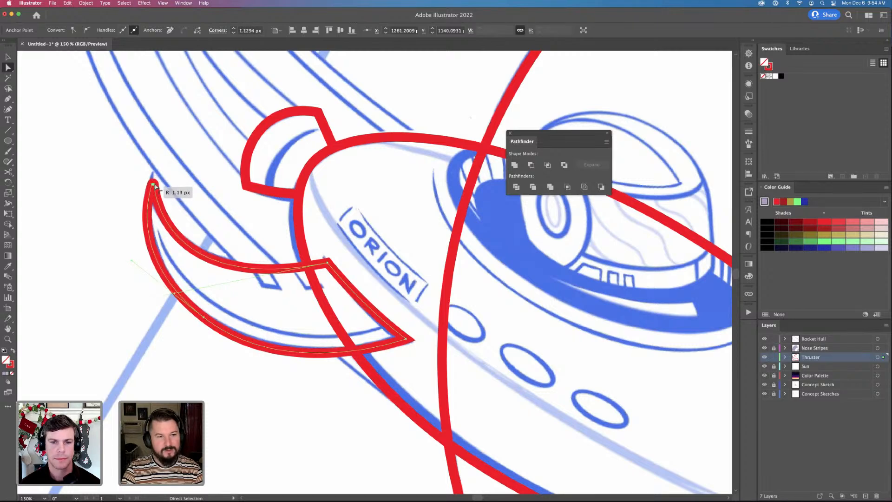
left_click_drag(155, 185, 156, 193)
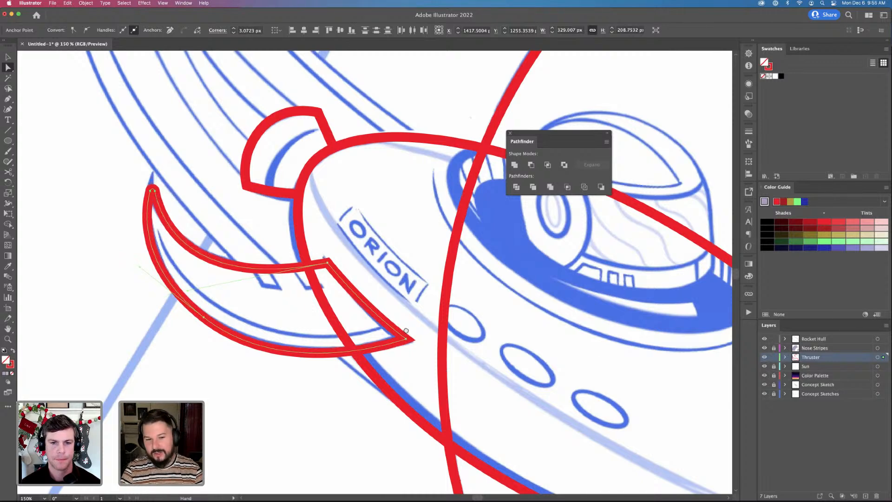
Move the lower fin outline onto a new layer above Thruster and name that layer Left Wing
scroll(418, 366, "down", 10)
scroll(419, 366, "right", 15)
key("super+minus")
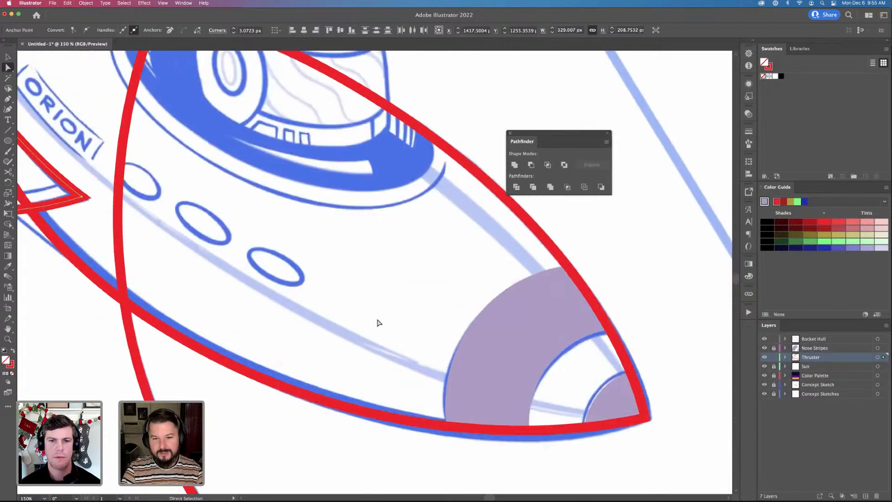
scroll(377, 321, "up", 5)
scroll(376, 321, "left", 8)
scroll(385, 319, "right", 15)
scroll(385, 320, "down", 5)
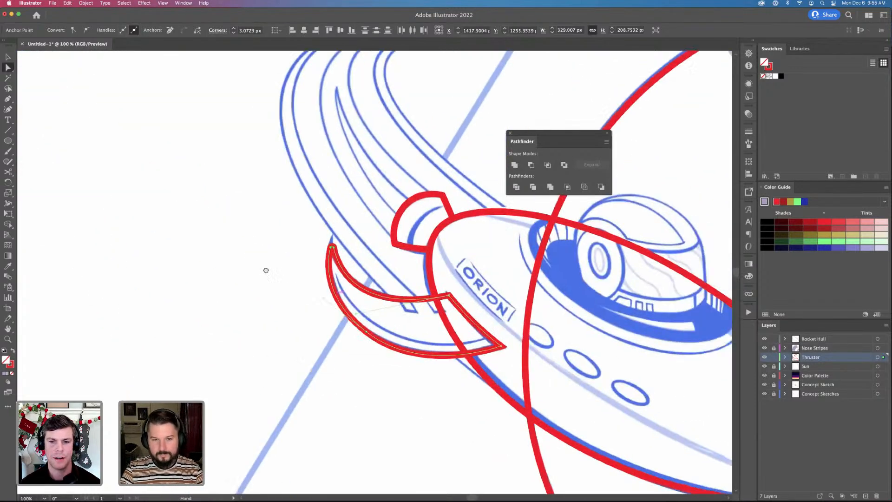
scroll(374, 275, "right", 8)
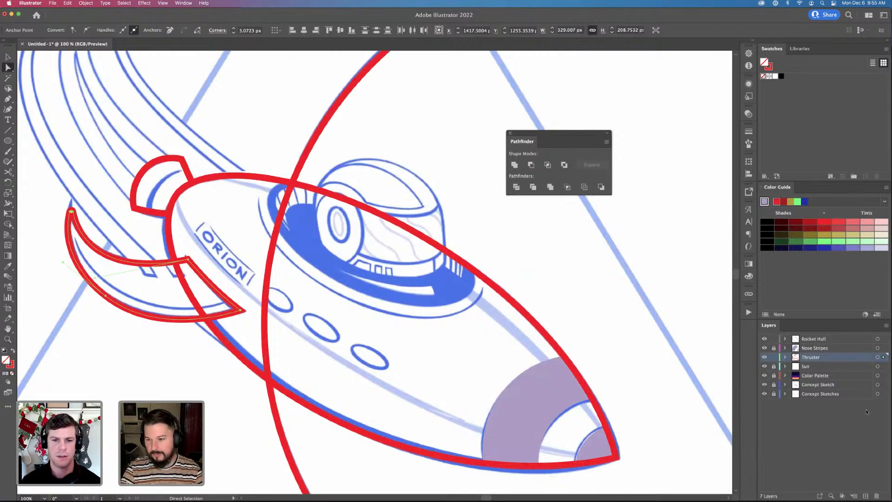
left_click(866, 496)
left_click_drag(883, 359, 883, 357)
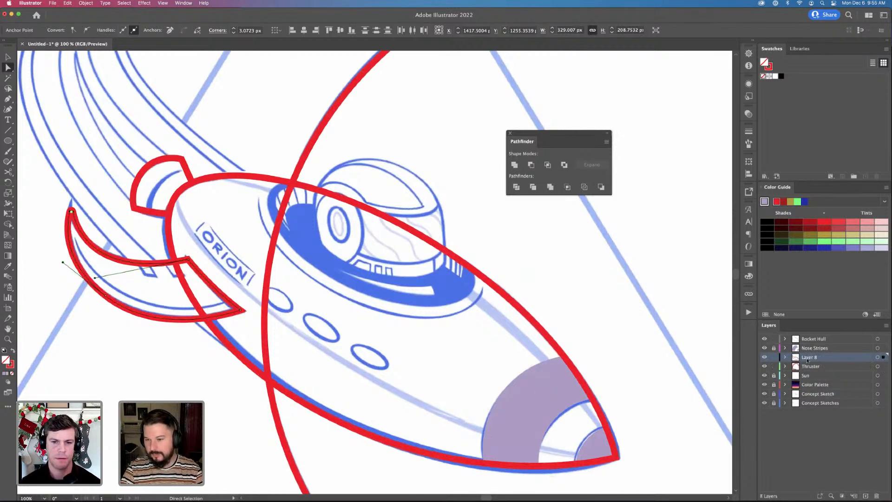
double_click(811, 358)
key("BackSpace")
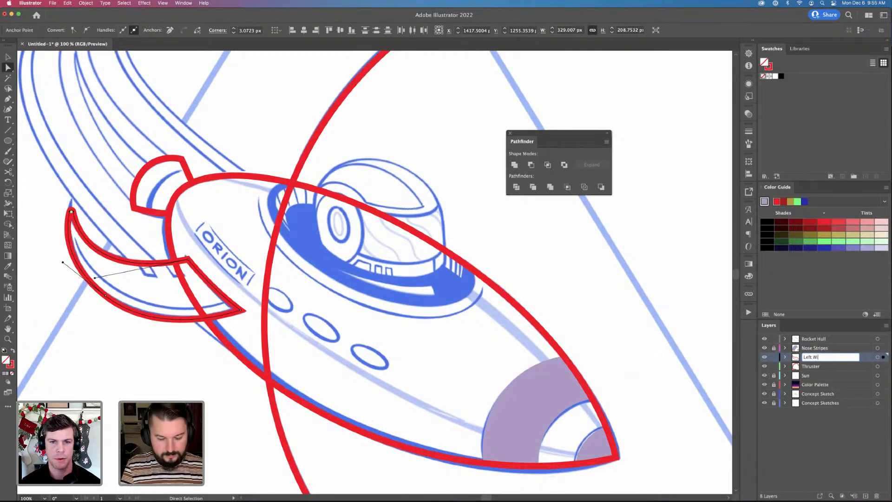
key("Return")
Trace the three hull portholes with tilted ellipses, about 61 × 26 px nearest the ORION label and about 68 × 29 px for the others
scroll(415, 298, "left", 5)
scroll(415, 297, "up", 3)
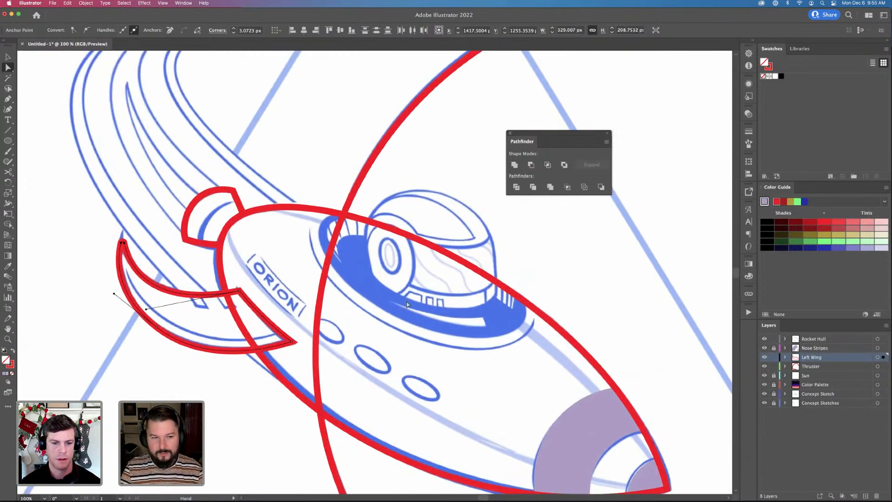
left_click_drag(239, 228, 294, 264)
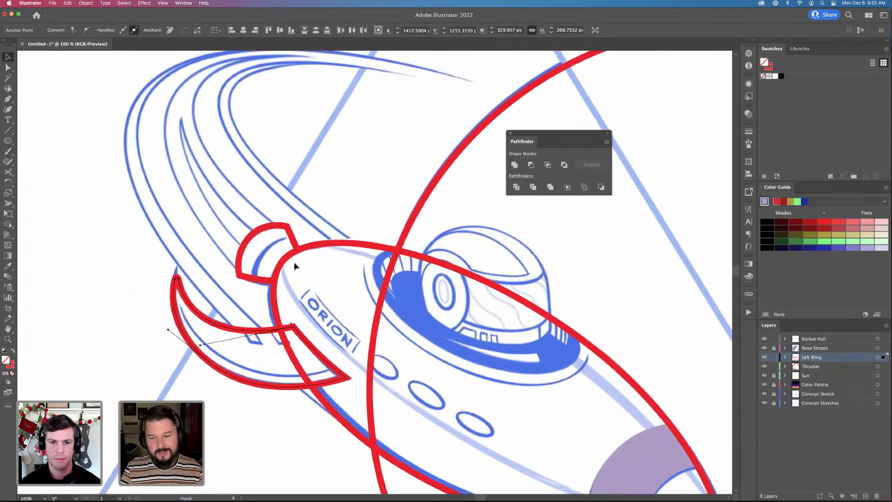
left_click_drag(374, 297, 339, 280)
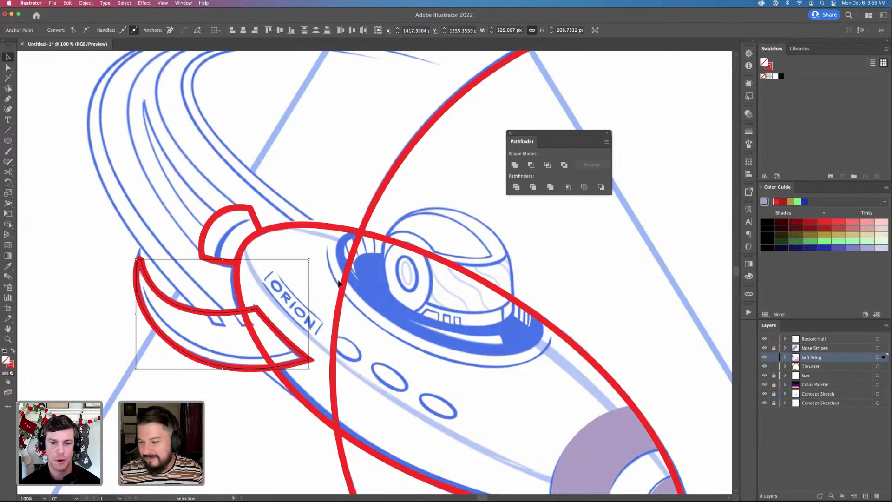
left_click_drag(318, 230, 279, 146)
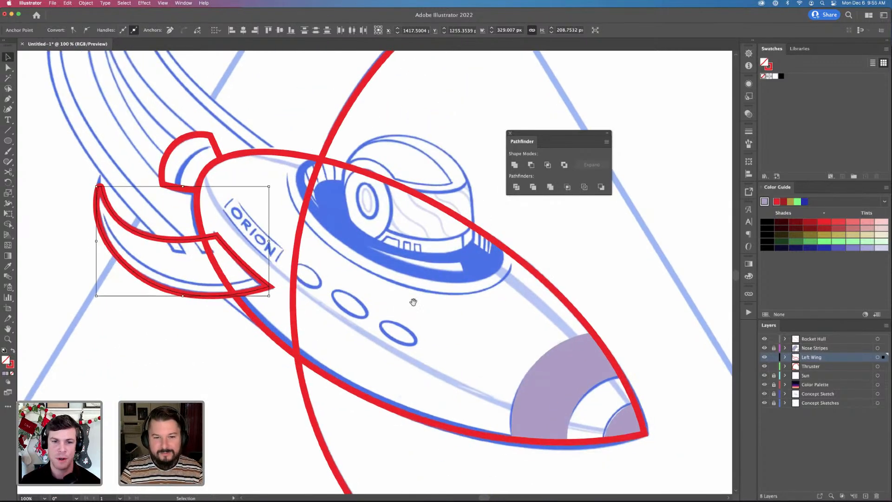
left_click_drag(412, 299, 395, 276)
left_click_drag(321, 229, 328, 279)
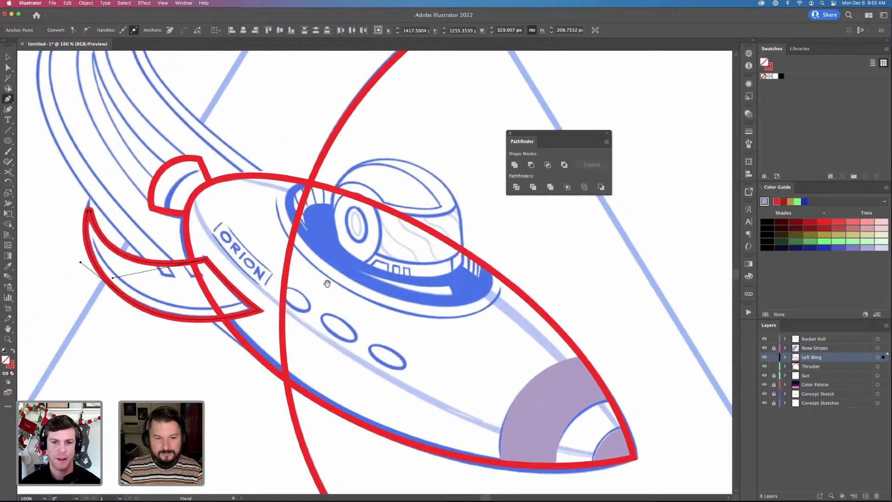
key("l")
left_click_drag(403, 308, 304, 312)
key("v")
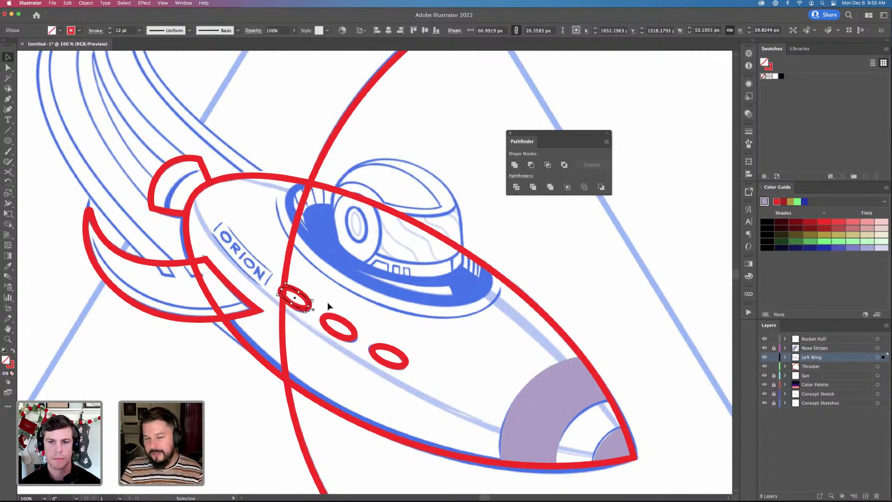
Nudge the ellipse nearest the ORION label and the middle ellipse to line up with their sketched portholes
key("super+equal")
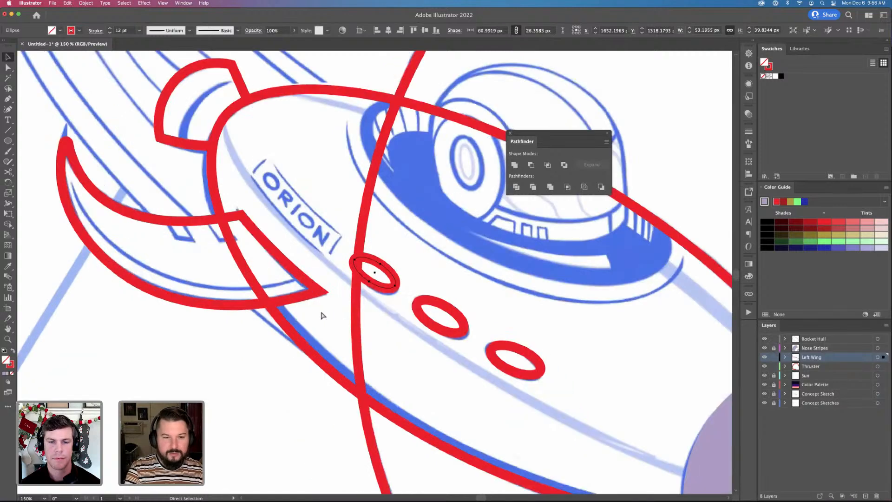
left_click_drag(387, 292, 388, 294)
key("super+equal")
key("super+equal")
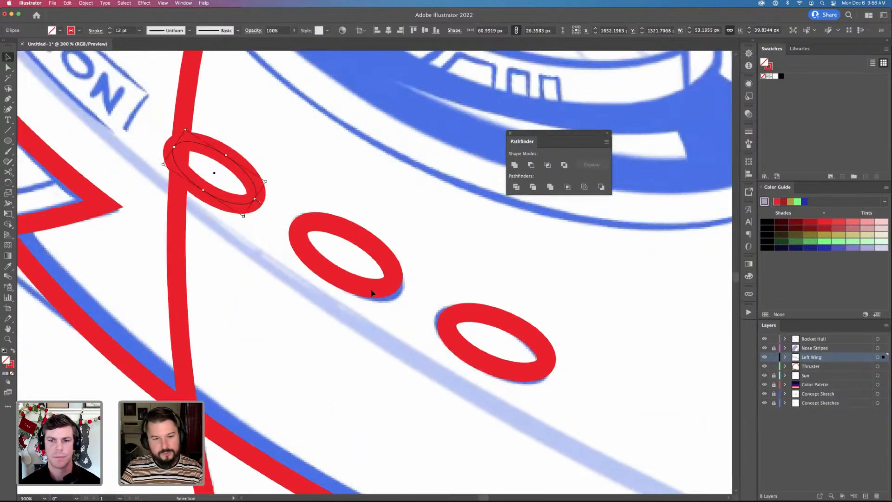
left_click(371, 292)
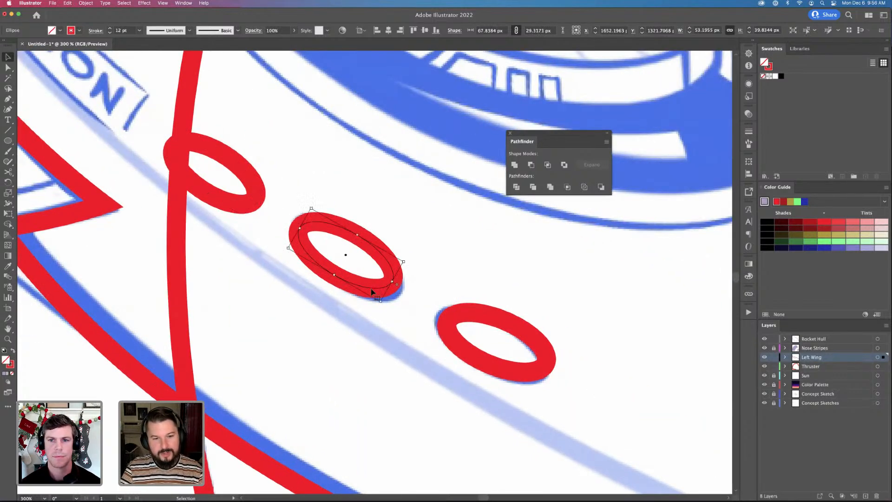
mouse_move(370, 288)
left_mouse_down()
mouse_move(394, 305)
mouse_move(373, 288)
left_mouse_up()
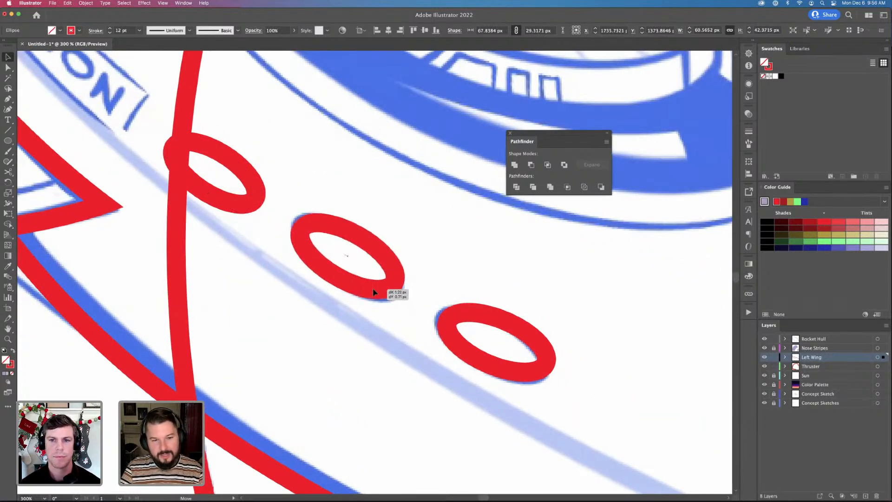
Rotate the ellipse nearest the nose slightly to match the tilt of its sketched porthole
left_click(475, 353)
scroll(483, 346, "down", 3)
scroll(483, 346, "right", 3)
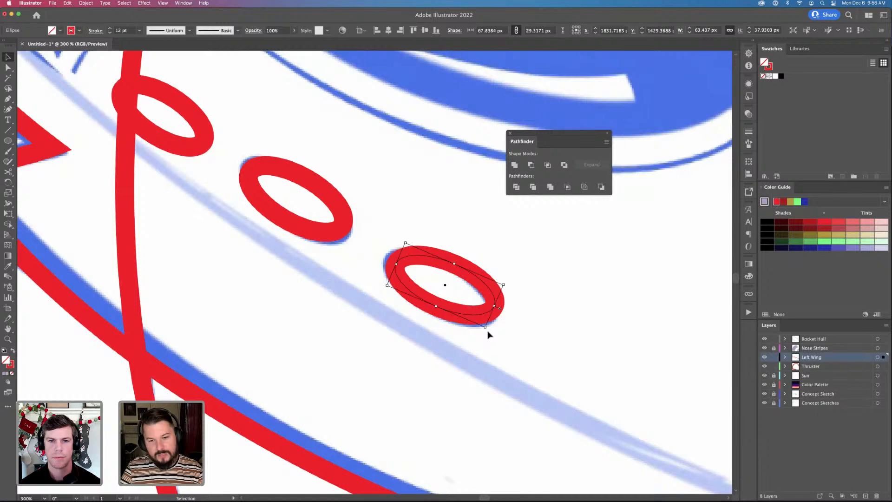
left_click_drag(487, 330, 486, 332)
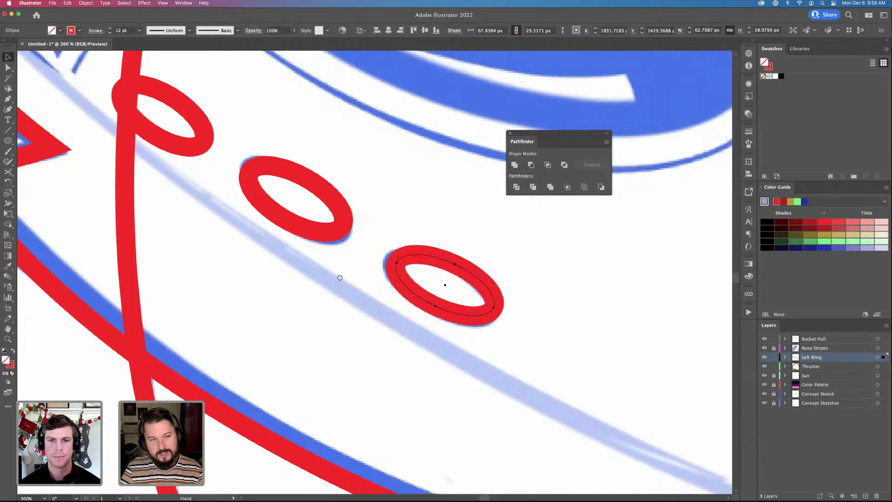
Shift the porthole ellipse nearest the nose slightly over the sketch and select the middle ellipse
left_click_drag(247, 195, 366, 293)
scroll(366, 293, "right", 4)
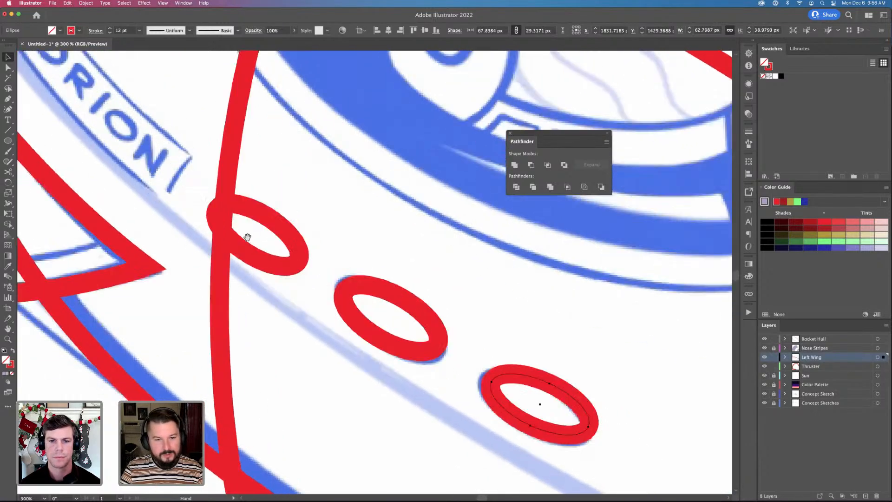
scroll(340, 281, "down", 3)
scroll(340, 281, "right", 3)
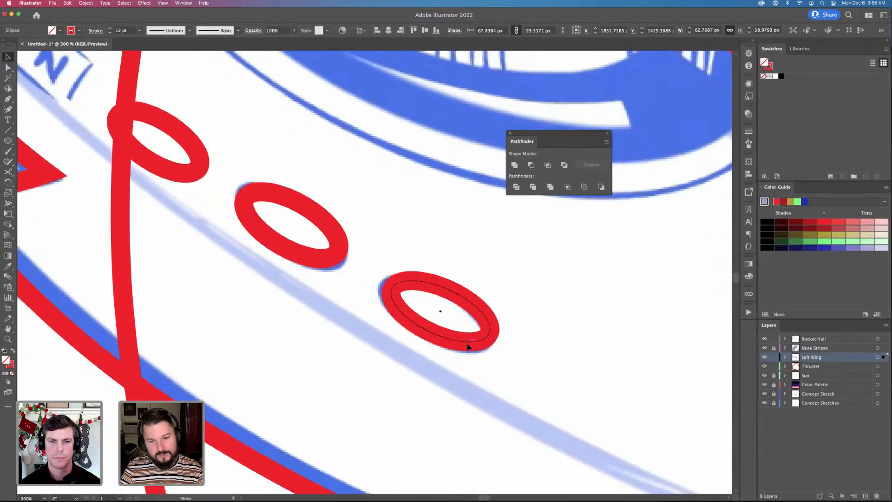
left_click_drag(468, 345, 455, 340)
left_click(331, 256)
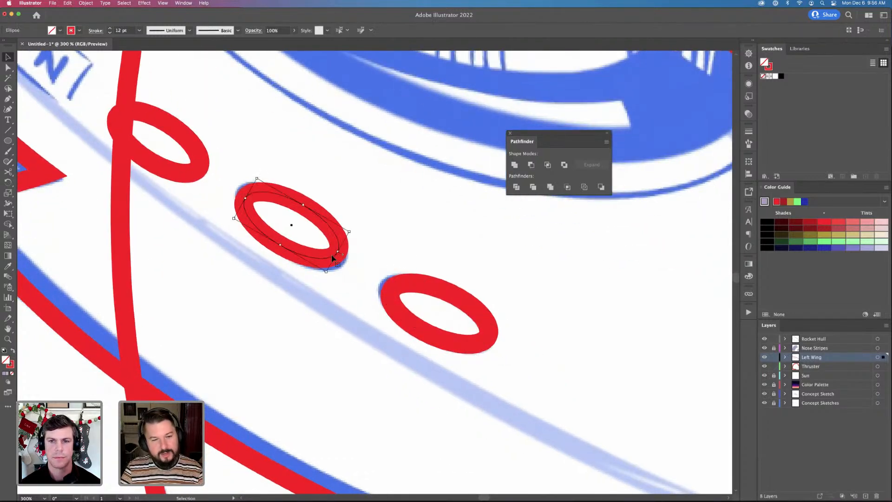
scroll(294, 289, "up", 5)
scroll(294, 289, "left", 5)
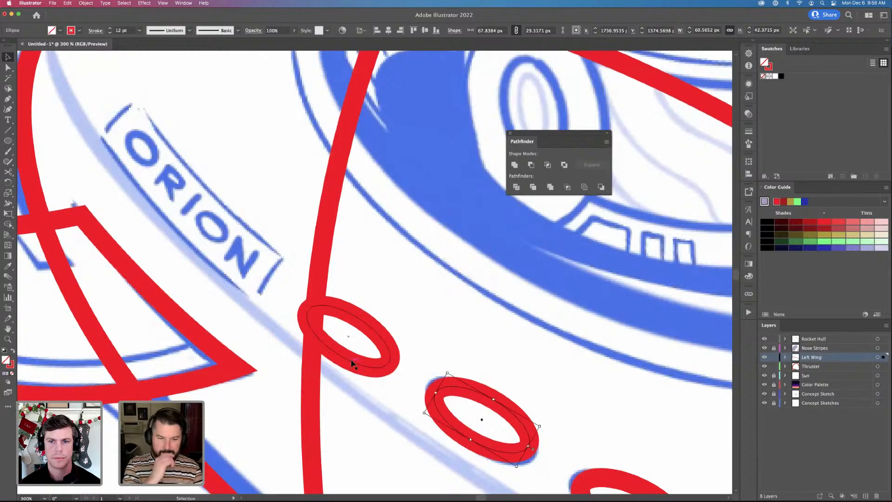
left_click_drag(354, 347, 336, 314)
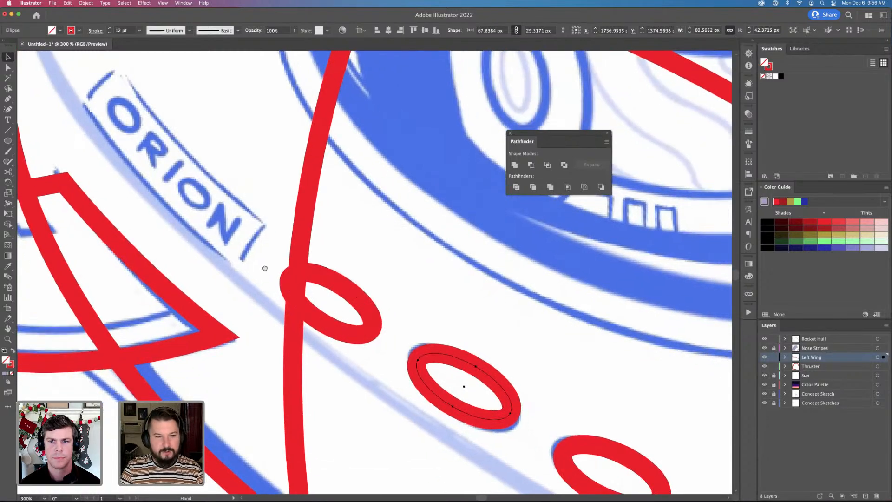
Select the three porthole ellipses, move them onto a new layer above Left Wing, and start editing the layer's name
left_click_drag(171, 185, 230, 213)
mouse_move(470, 369)
left_mouse_down()
mouse_move(374, 287)
mouse_move(257, 224)
left_mouse_up()
mouse_move(525, 325)
left_mouse_down()
mouse_move(436, 311)
mouse_move(438, 328)
left_mouse_up()
key("super+minus")
key("super+minus")
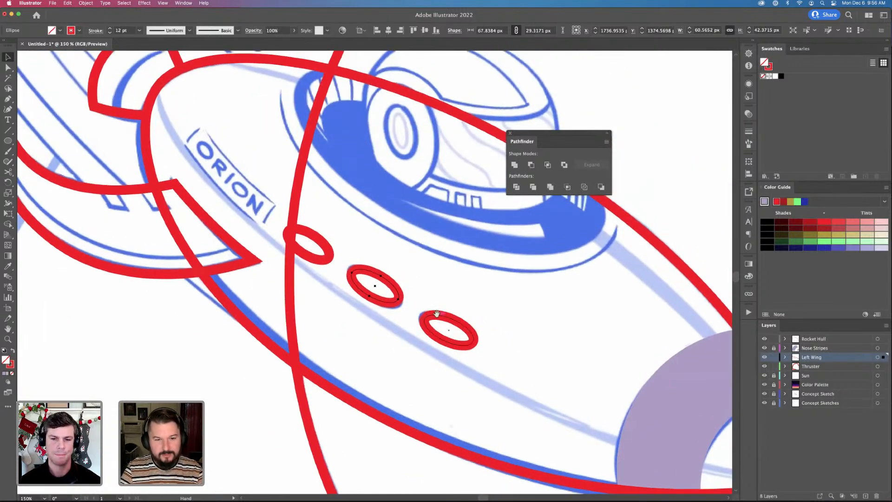
left_click_drag(495, 285, 365, 334)
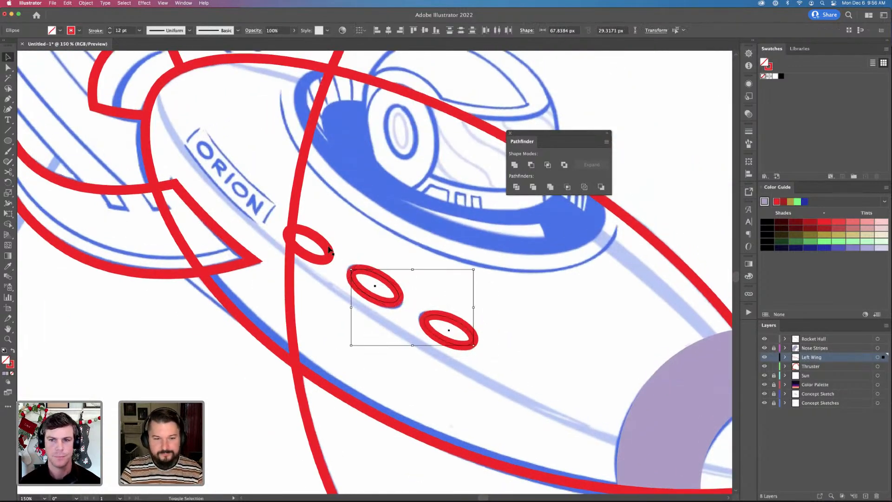
left_click(328, 247, "shift")
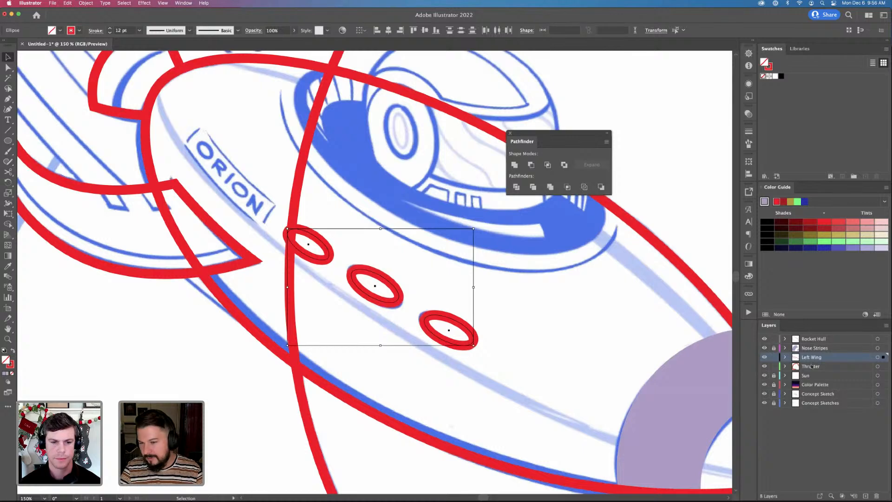
left_click(866, 496)
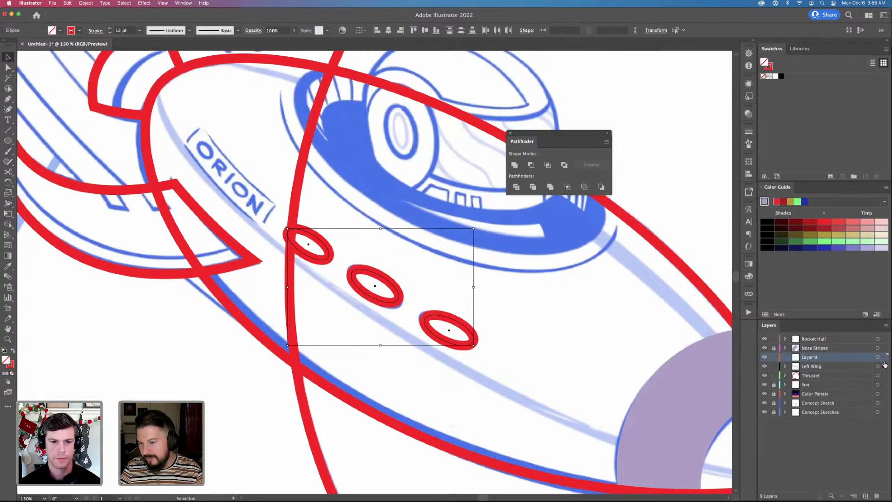
double_click(811, 357)
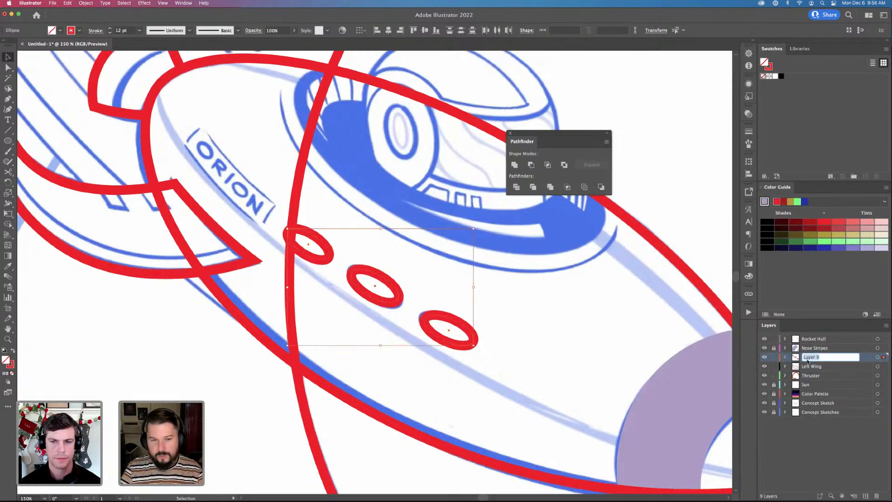
Deselect the portholes and inspect the hull tracing against the sketch from the fins to the nose
left_click_drag(309, 220, 306, 251)
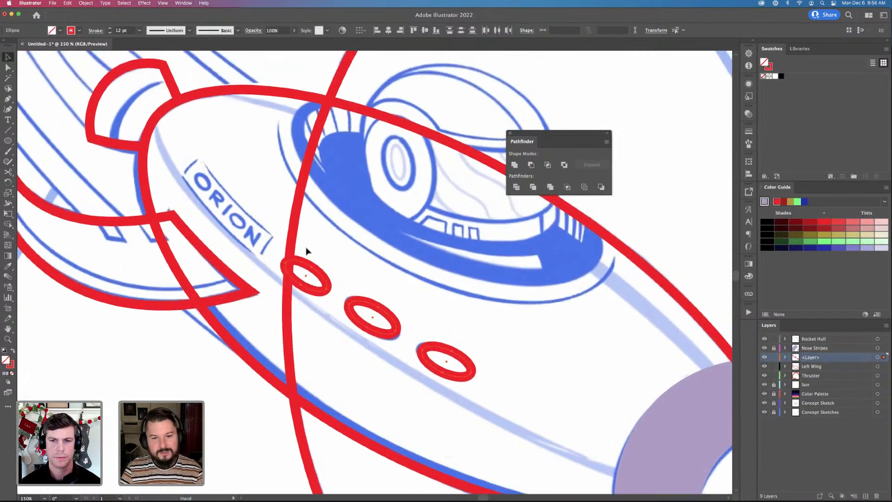
left_click_drag(386, 282, 365, 273)
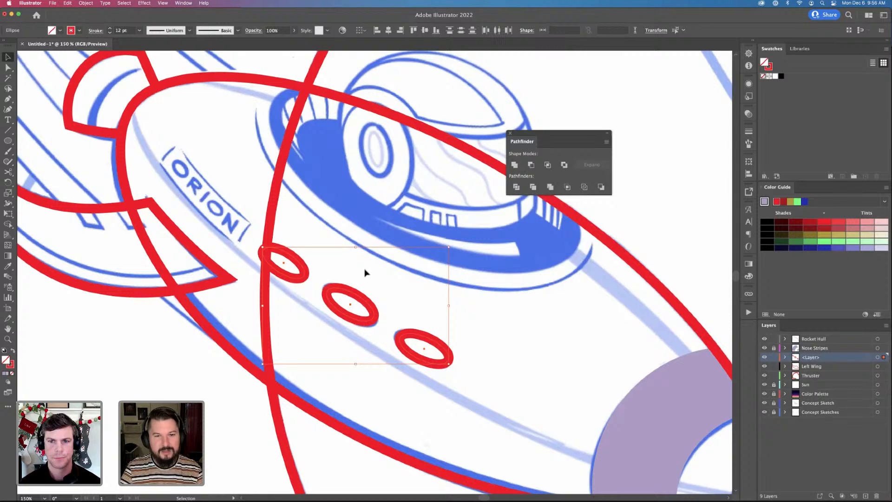
scroll(292, 233, "up", 5)
scroll(292, 233, "left", 5)
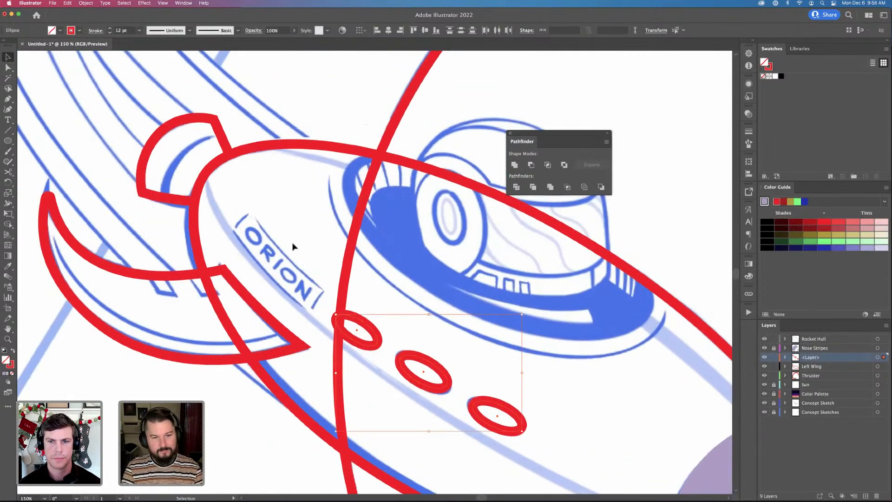
left_click_drag(290, 246, 246, 196)
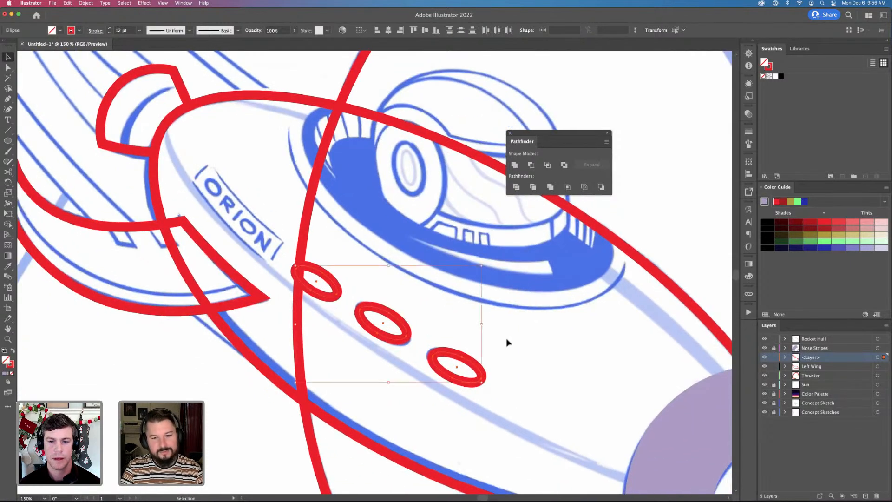
left_click(567, 365)
left_click_drag(568, 364, 487, 352)
left_click_drag(568, 367, 379, 284)
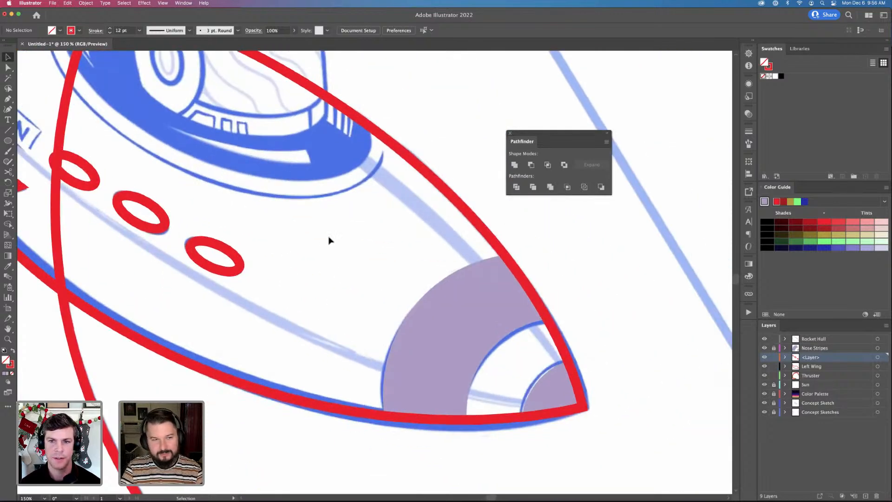
scroll(329, 241, "down", 5)
scroll(221, 244, "up", 3)
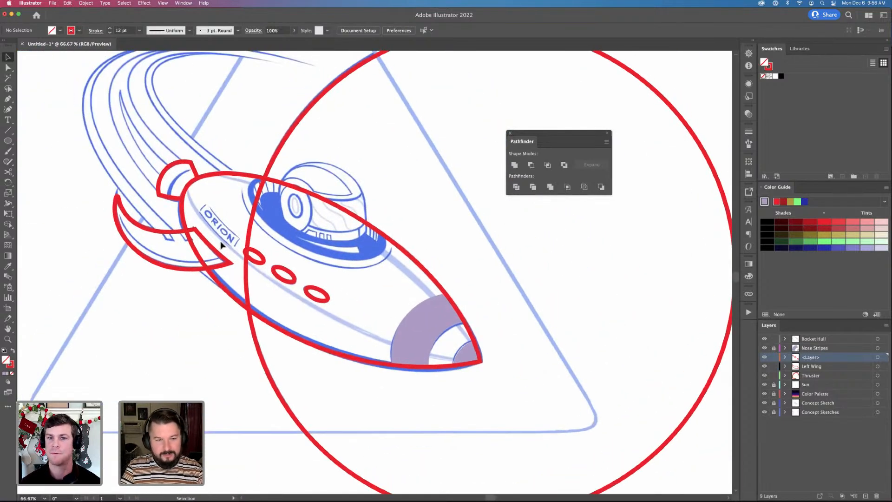
Duplicate the rocket hull outline in place and pull the copy's upper edge inward to follow the light blue sketched line
left_click(242, 175)
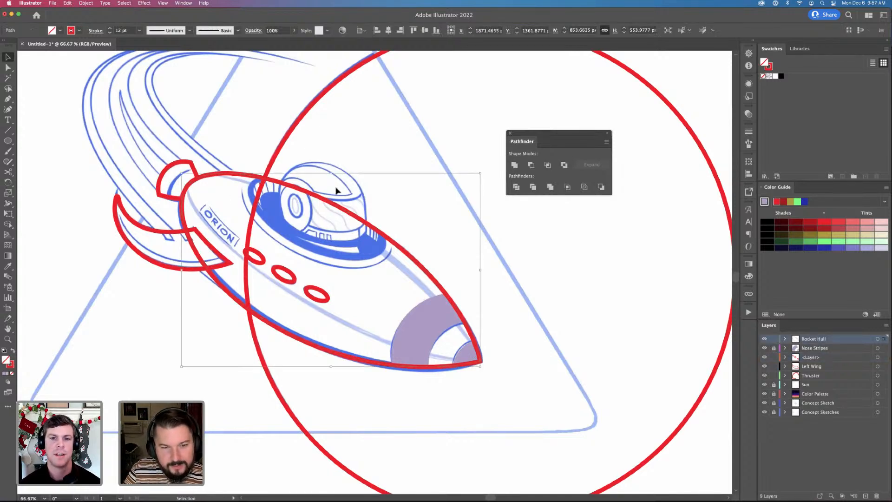
key("a")
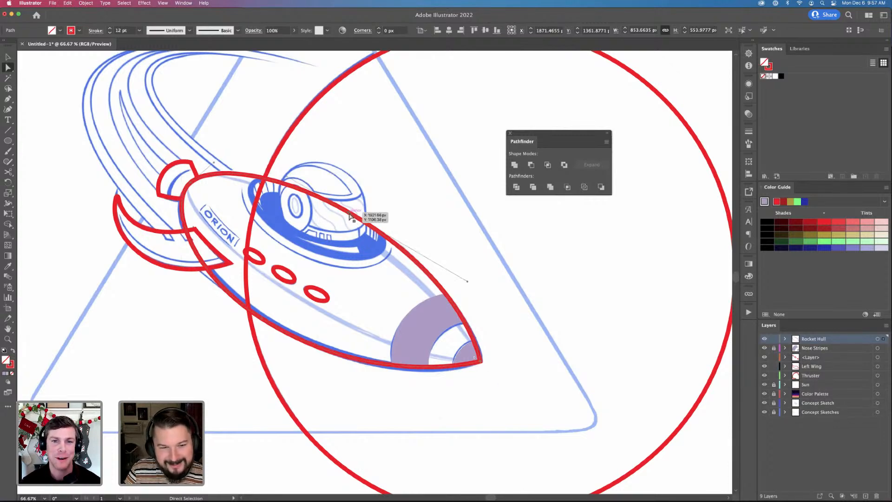
left_click_drag(348, 216, 343, 227)
left_click(190, 182)
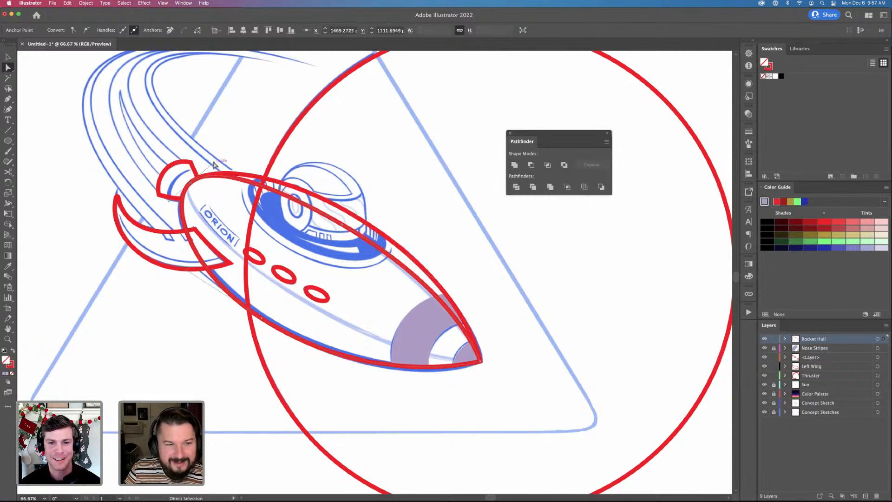
mouse_move(214, 162)
left_mouse_down()
mouse_move(206, 167)
mouse_move(221, 169)
left_mouse_up()
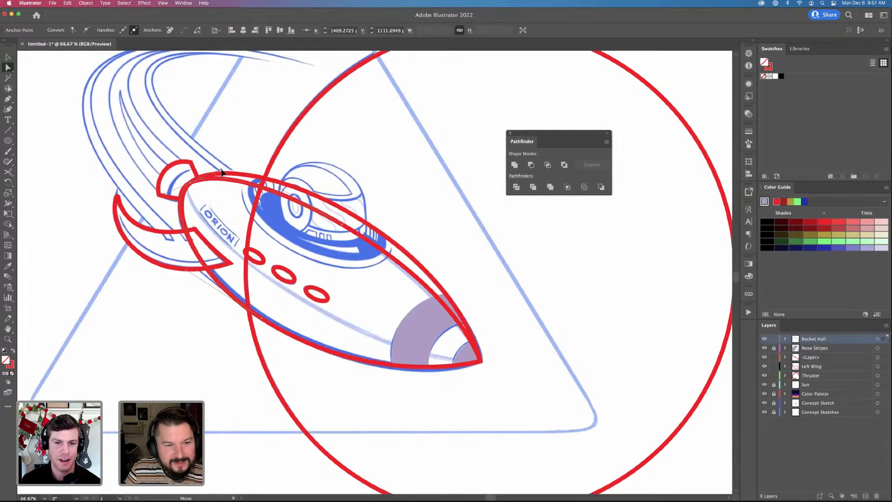
left_click(481, 362)
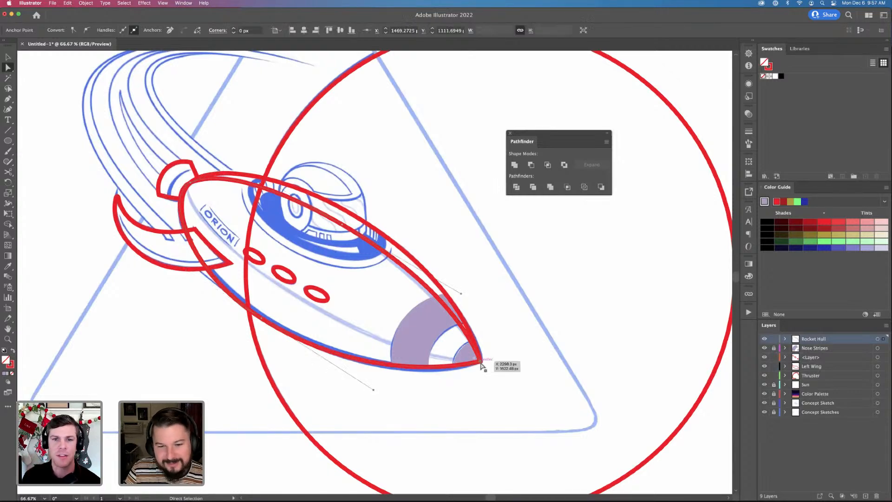
left_click_drag(460, 294, 447, 290)
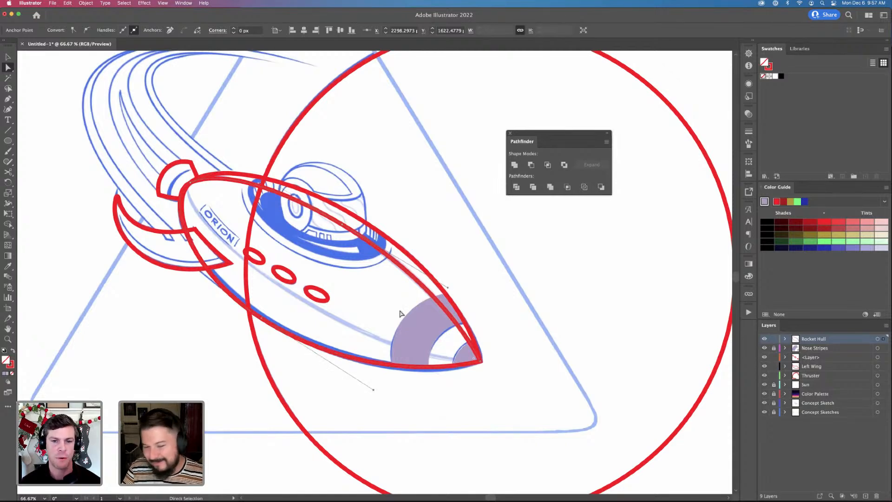
Delete the lower edge of the duplicated hull outline, keeping its reshaped upper edge
scroll(400, 314, "left", 3)
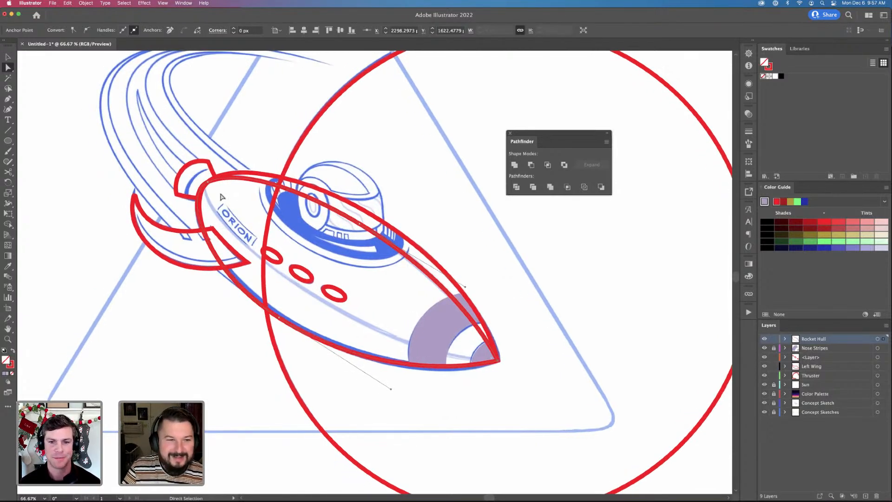
left_click(209, 189)
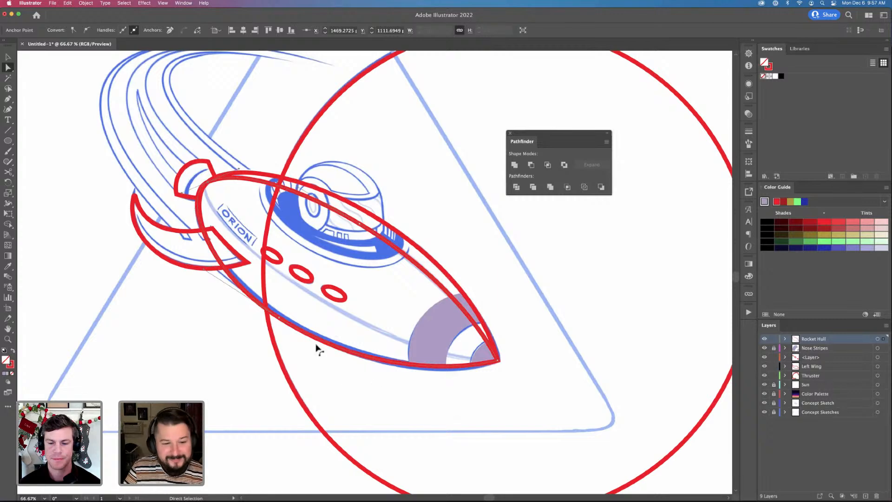
left_click(351, 339)
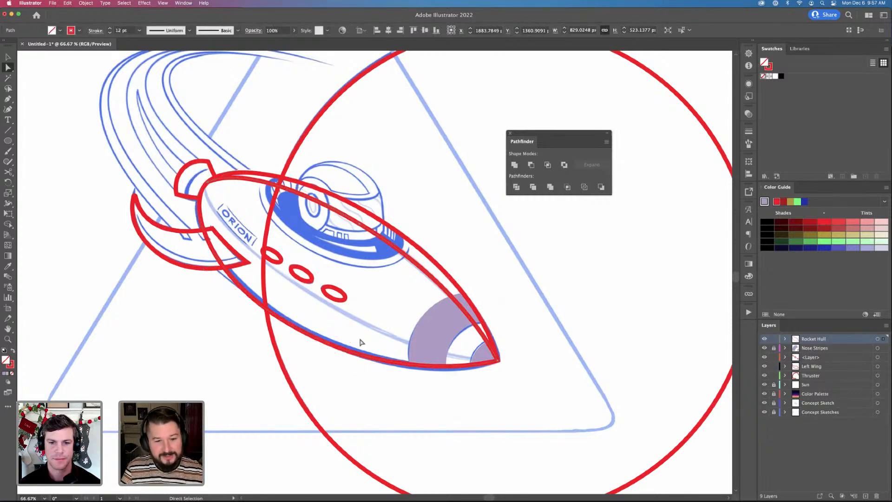
scroll(391, 325, "up", 5)
scroll(391, 326, "left", 2)
key("v")
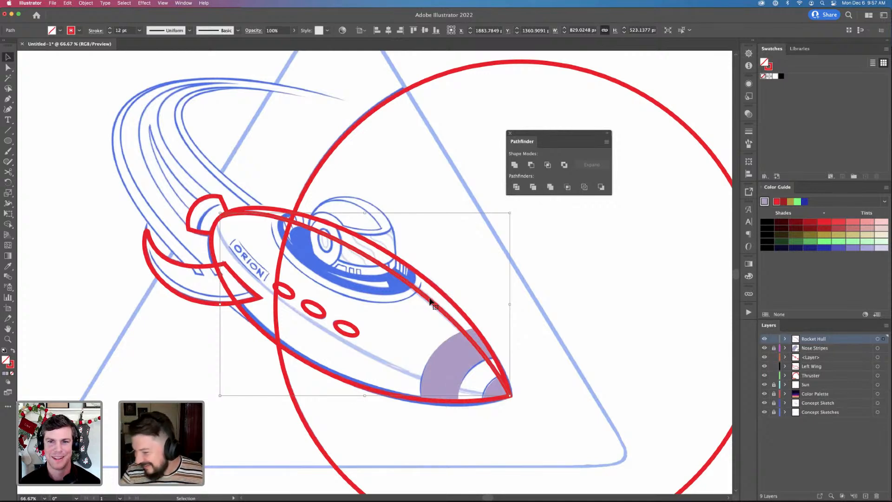
Nudge the middle anchor on the inner shape's upper edge slightly toward the nose
scroll(392, 247, "down", 3)
scroll(391, 247, "left", 3)
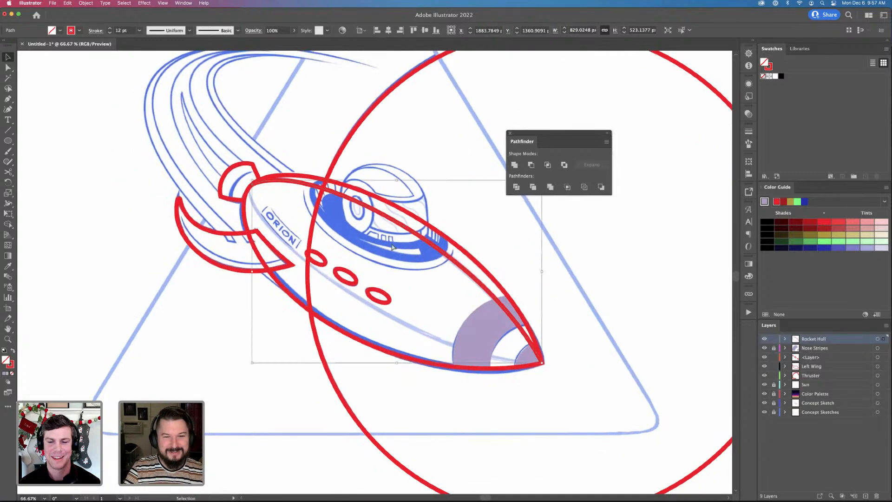
key("a")
left_click_drag(406, 229, 410, 232)
key("v")
Draw a new curved lower edge with the Pen tool along the sketched line below the portholes, closing the shape at the nose
scroll(427, 315, "down", 1)
scroll(428, 314, "right", 2)
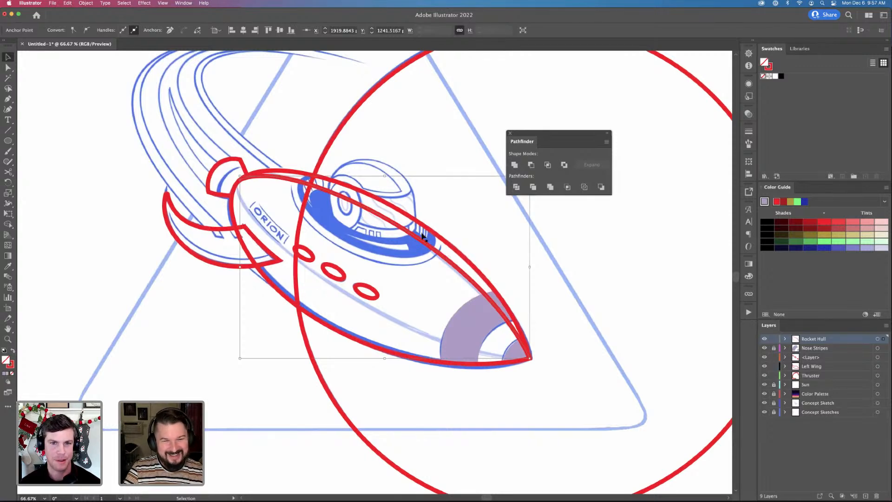
key("p")
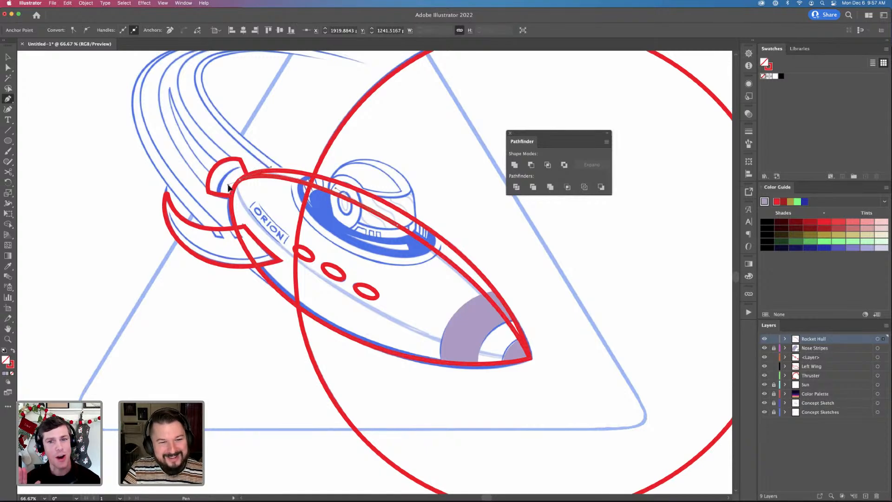
left_click_drag(330, 284, 411, 332)
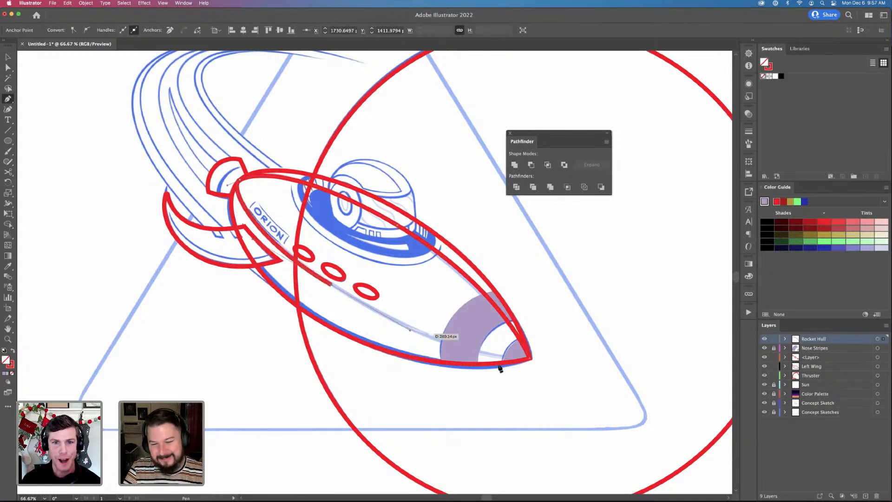
left_click(531, 359)
Refine the inner hull shape's lower anchor and the curve handles of both edges to fit the light blue sketched lines
key("a")
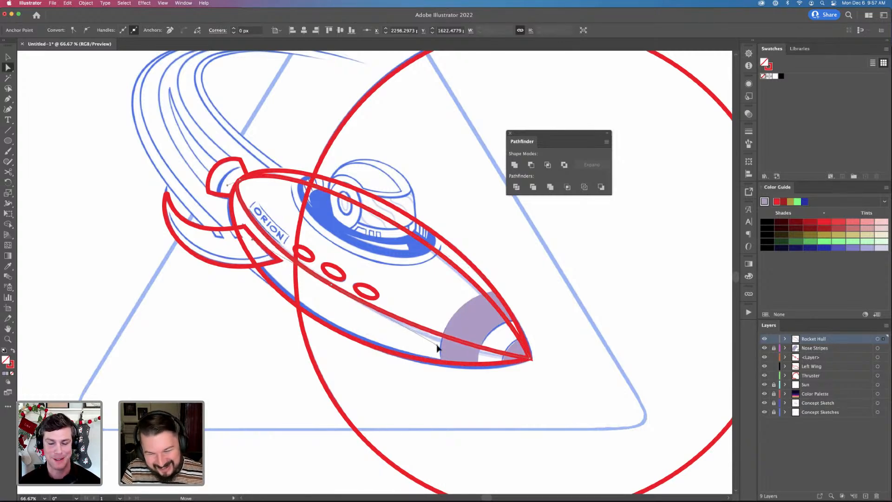
left_click_drag(331, 287, 326, 290)
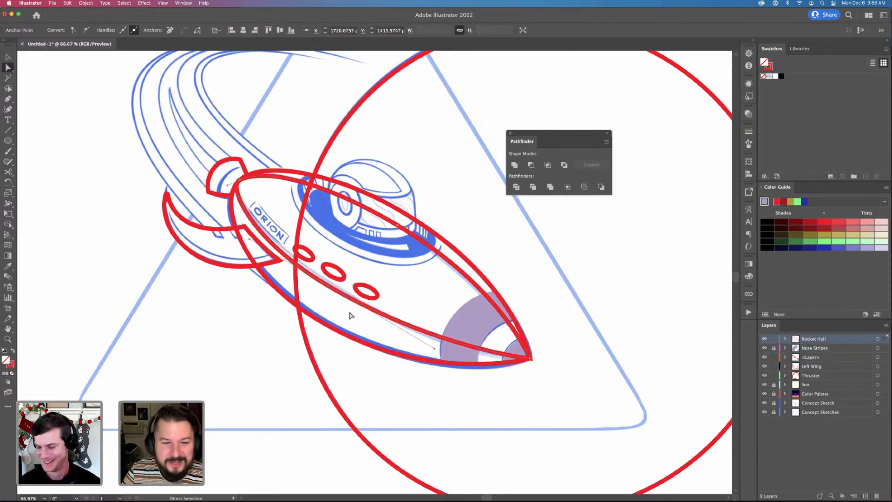
left_click(474, 283)
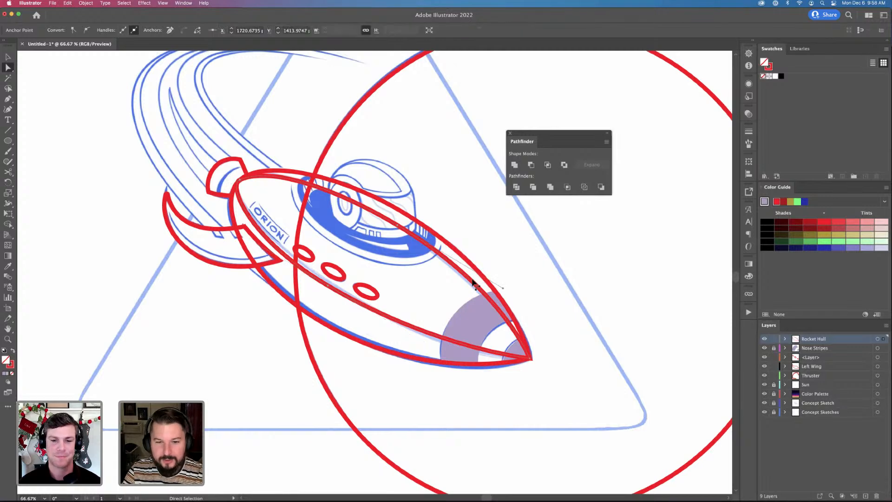
left_click_drag(502, 290, 501, 285)
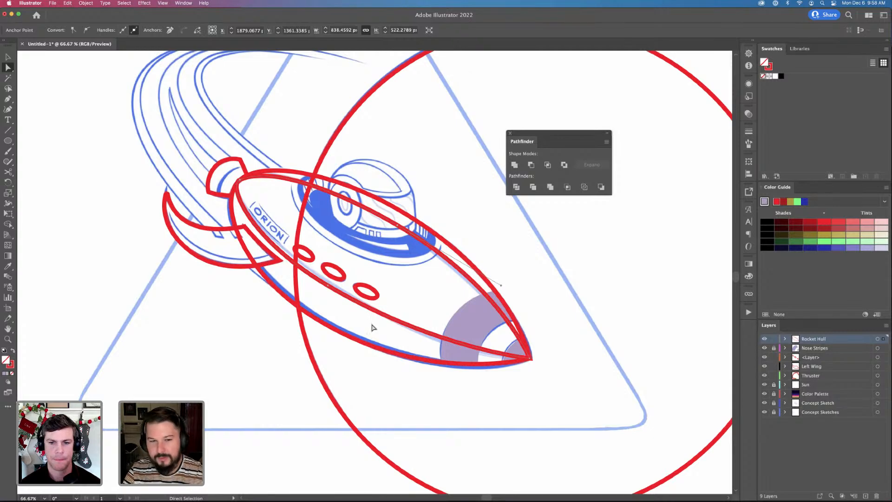
Move the inner hull shape onto a new layer, place that layer directly below Rocket Hull, and hide it
key("v")
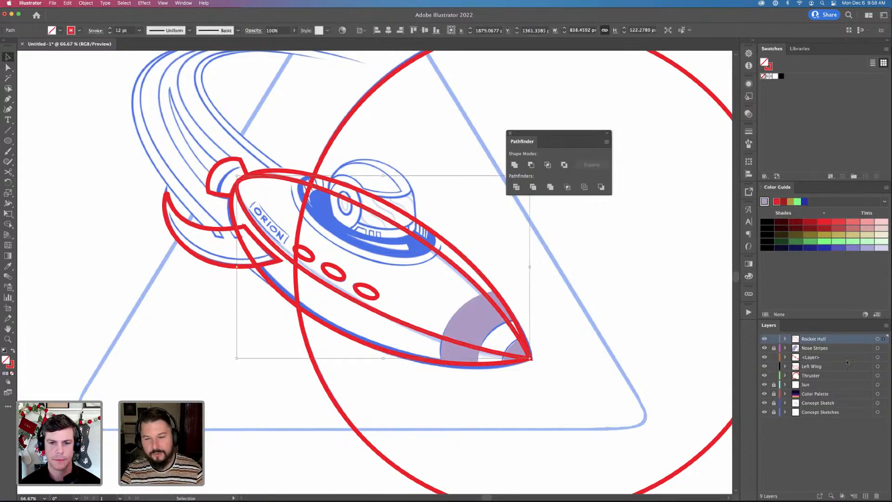
left_click(867, 496)
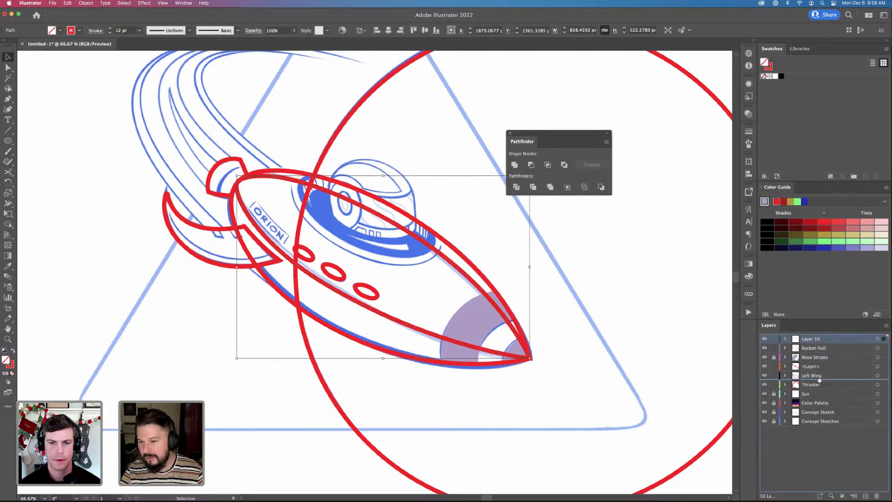
left_click_drag(820, 396, 789, 353)
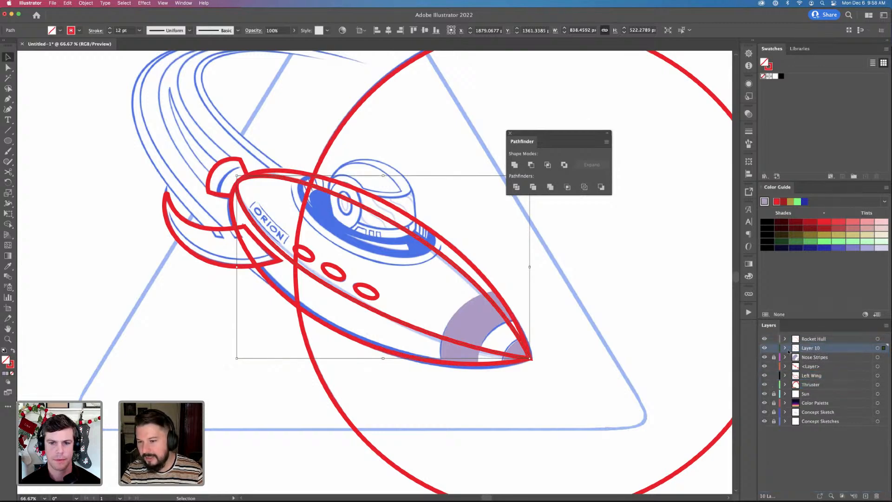
left_click(764, 348)
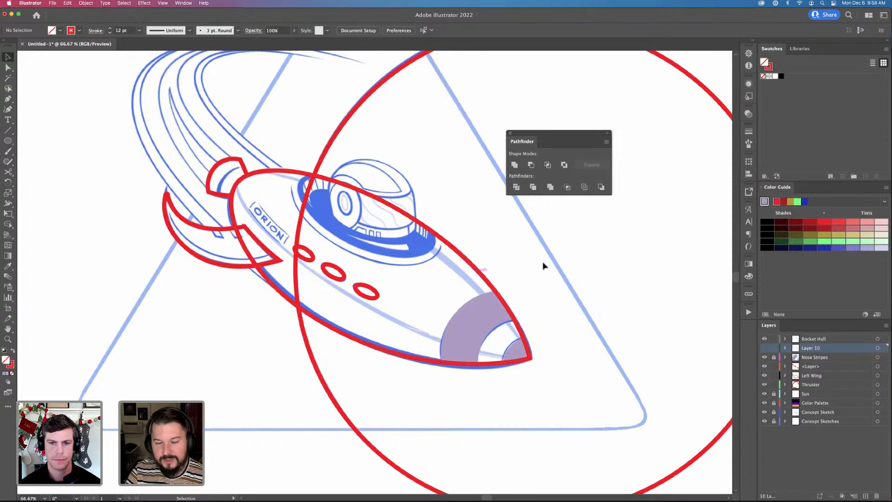
left_click_drag(478, 276, 436, 273)
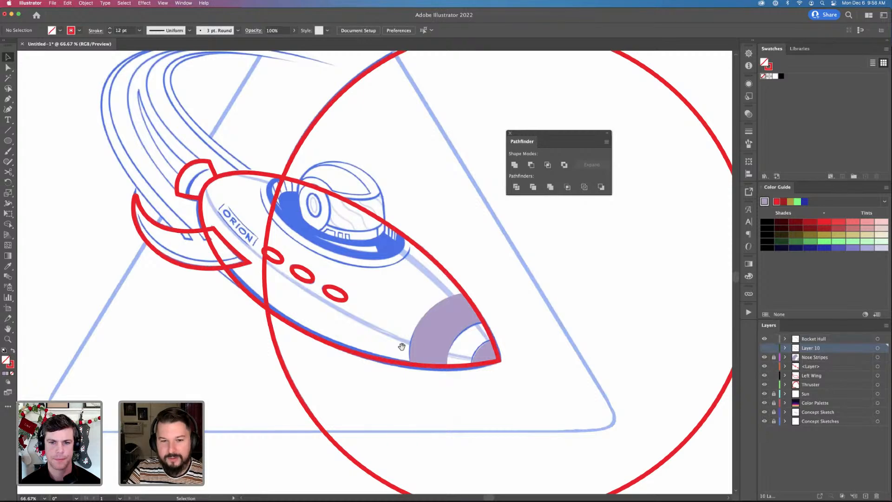
scroll(402, 347, "left", 2)
scroll(361, 303, "left", 4)
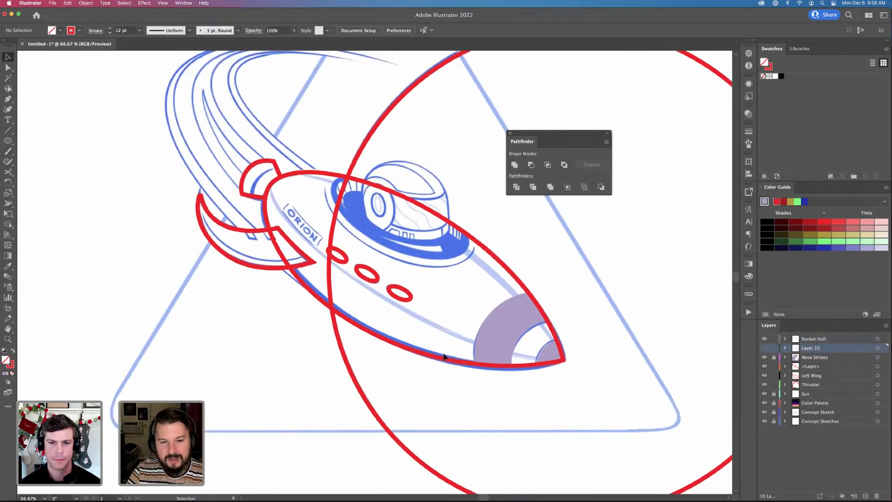
Look over the color palette and the traced rocket from thruster to nose, comparing the red outlines with the blue concept sketch
scroll(128, 203, "left", 10)
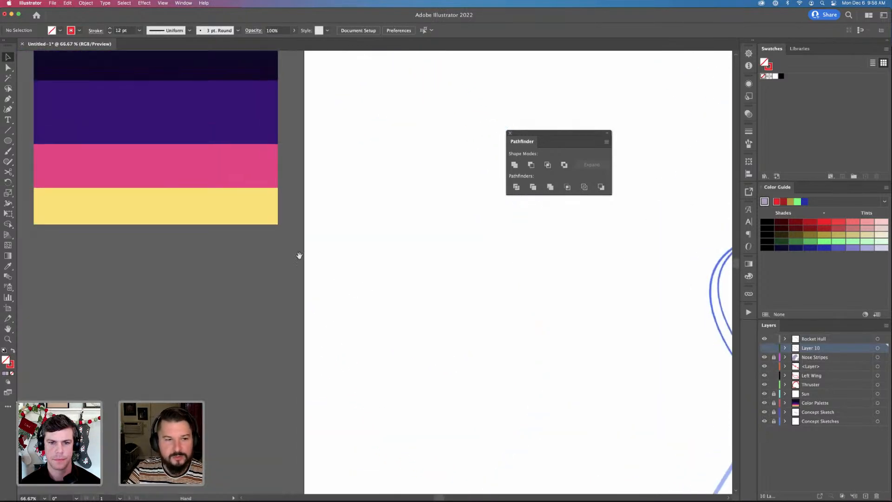
scroll(463, 300, "right", 10)
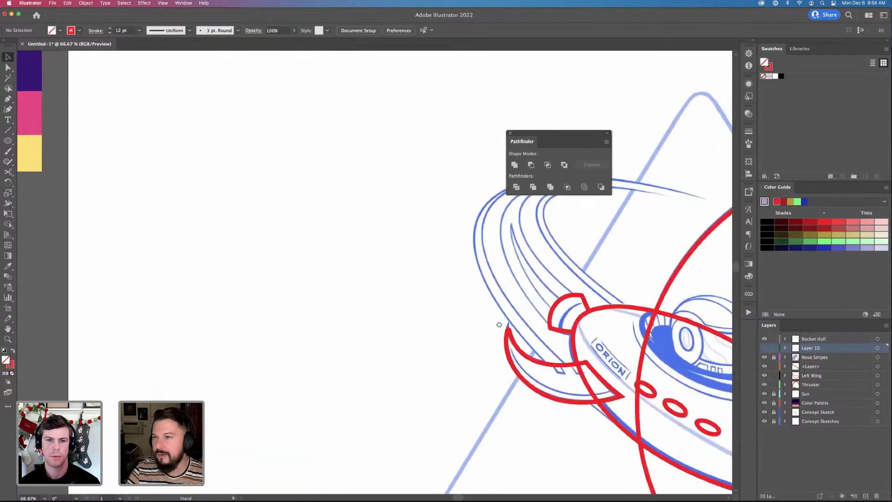
left_click_drag(443, 316, 392, 274)
scroll(393, 278, "down", 2)
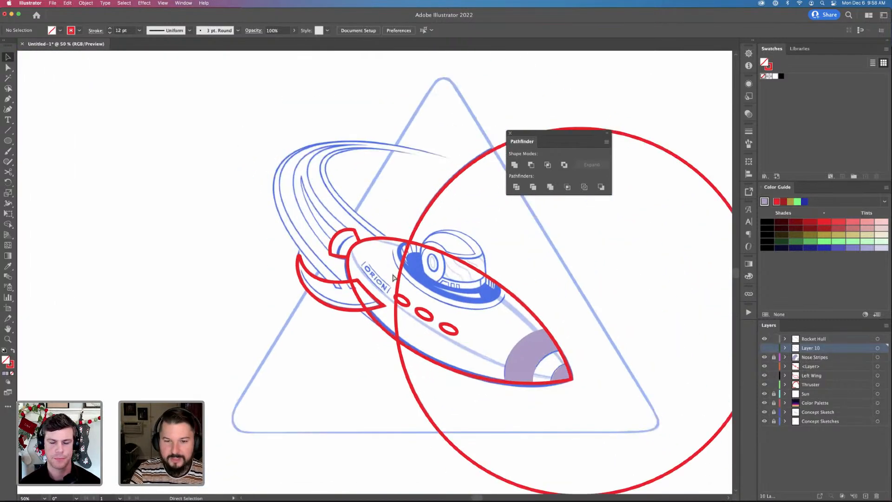
scroll(393, 277, "up", 1)
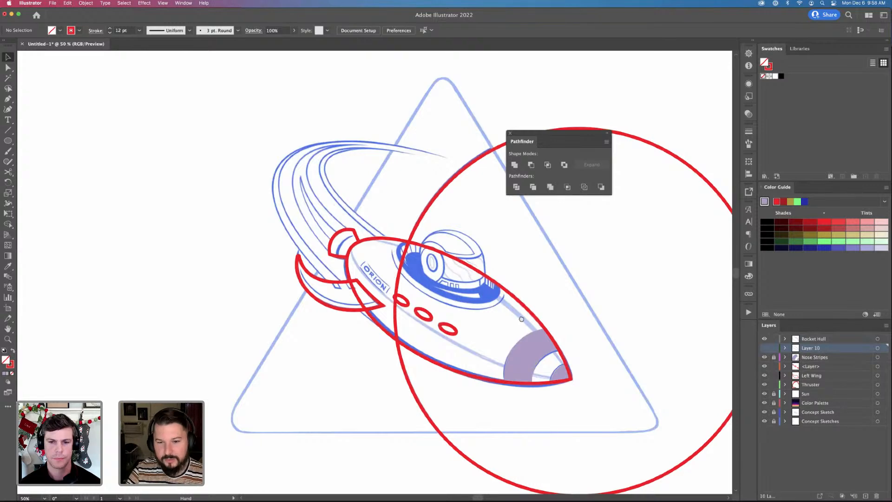
left_click_drag(520, 319, 408, 304)
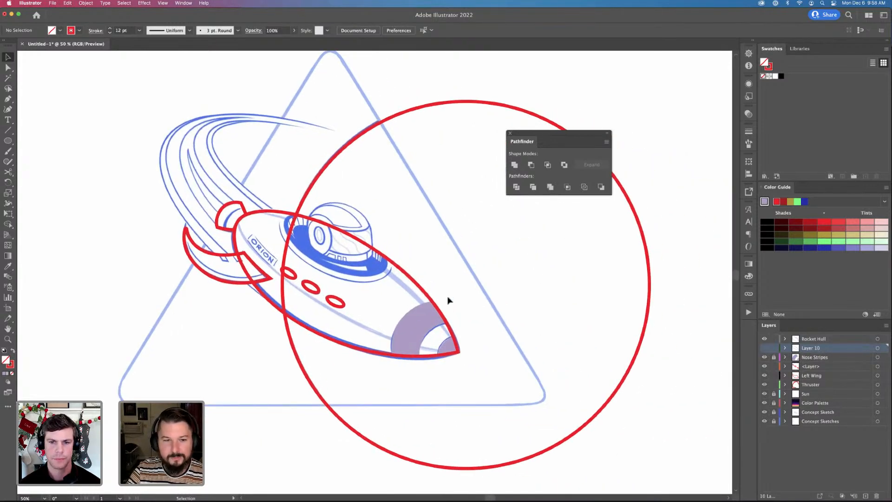
left_click_drag(257, 346, 357, 321)
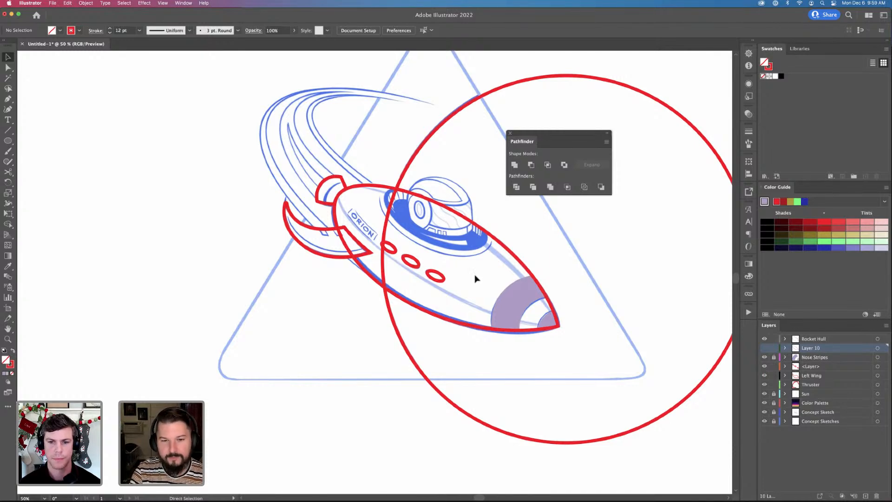
key("super+equal")
key("super+equal")
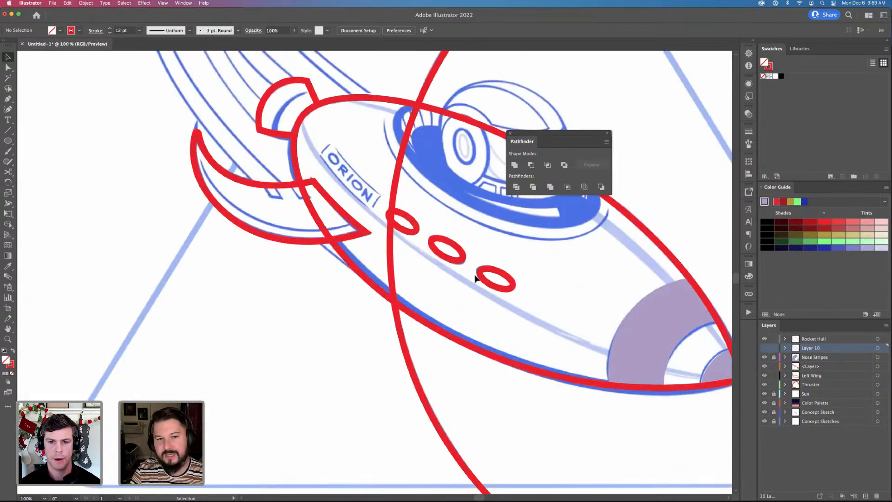
left_click_drag(474, 279, 418, 305)
left_click_drag(259, 200, 289, 259)
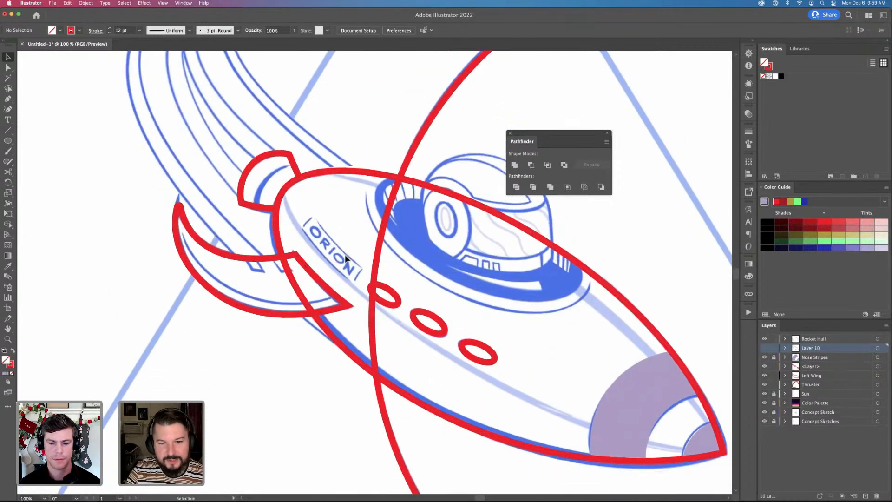
scroll(479, 280, "right", 2)
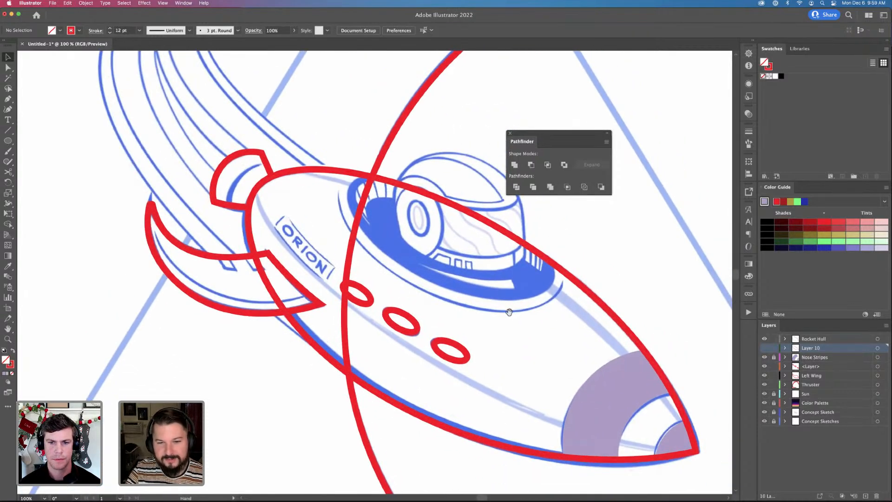
scroll(509, 313, "right", 3)
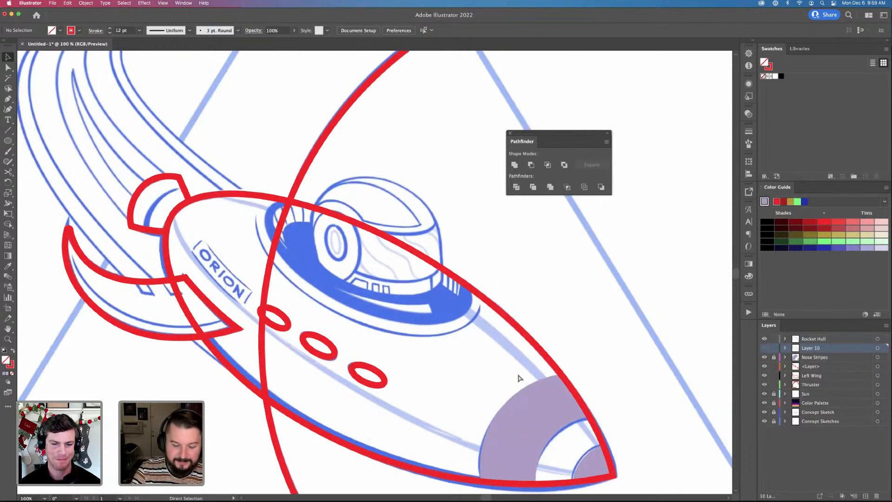
scroll(519, 377, "down", 2)
scroll(517, 376, "up", 5)
left_click_drag(522, 416, 458, 310)
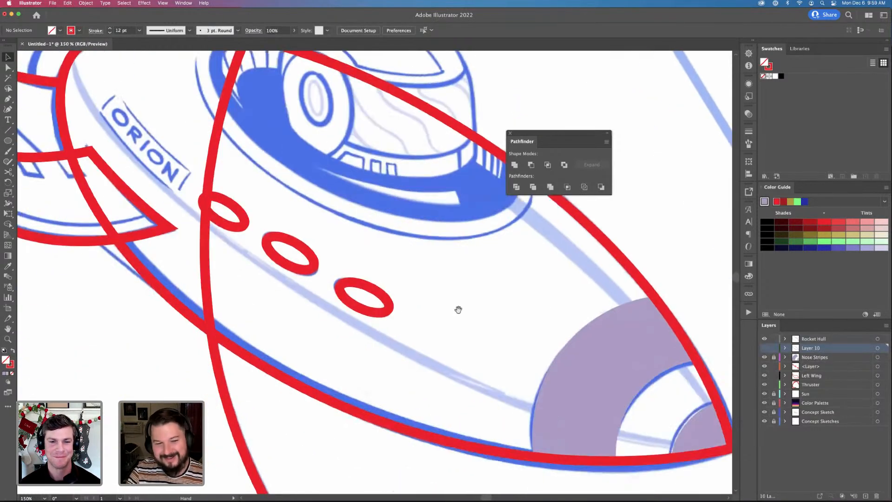
scroll(458, 310, "left", 5)
scroll(458, 309, "up", 3)
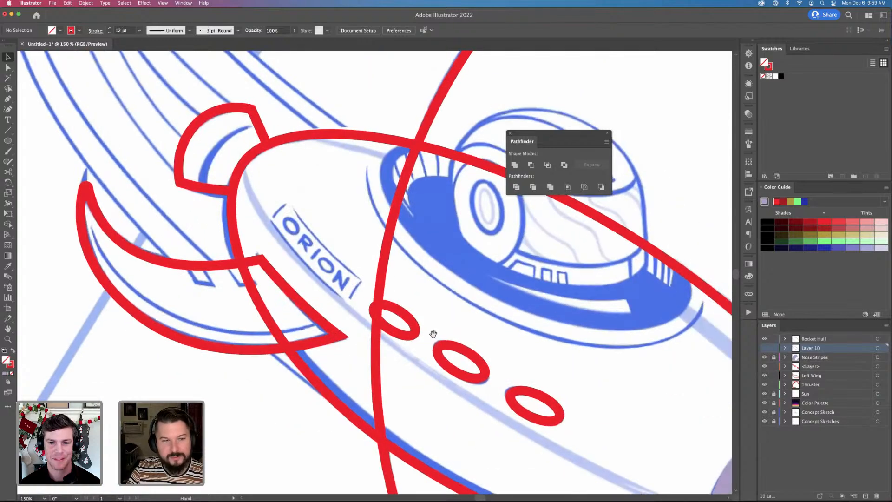
scroll(349, 325, "right", 5)
scroll(371, 307, "down", 3)
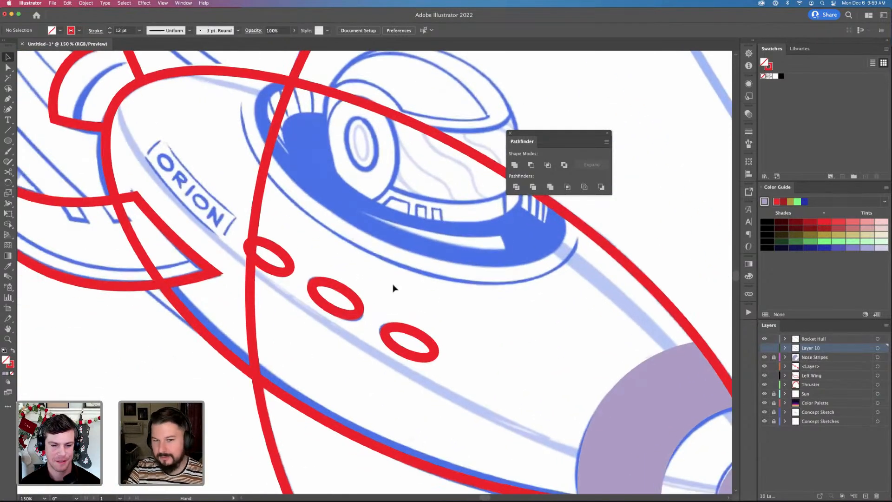
key("super+minus")
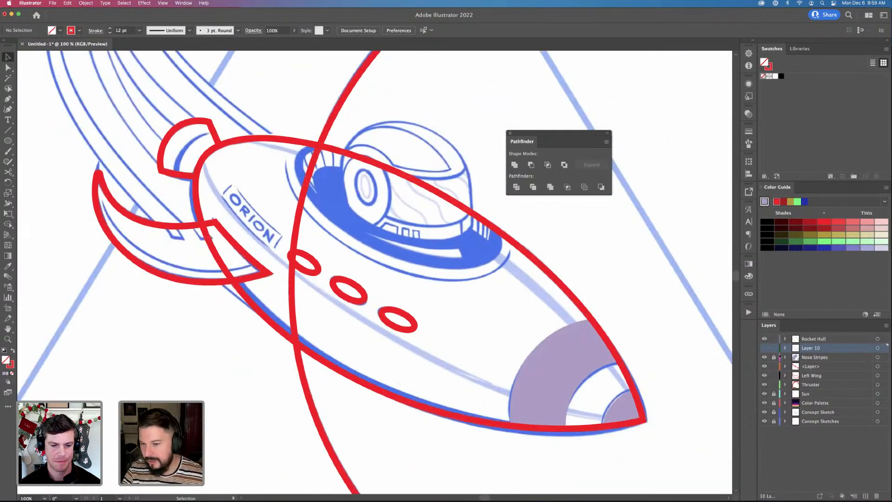
Rename the hidden layer holding the inner hull shape as Shading Shape
double_click(816, 347)
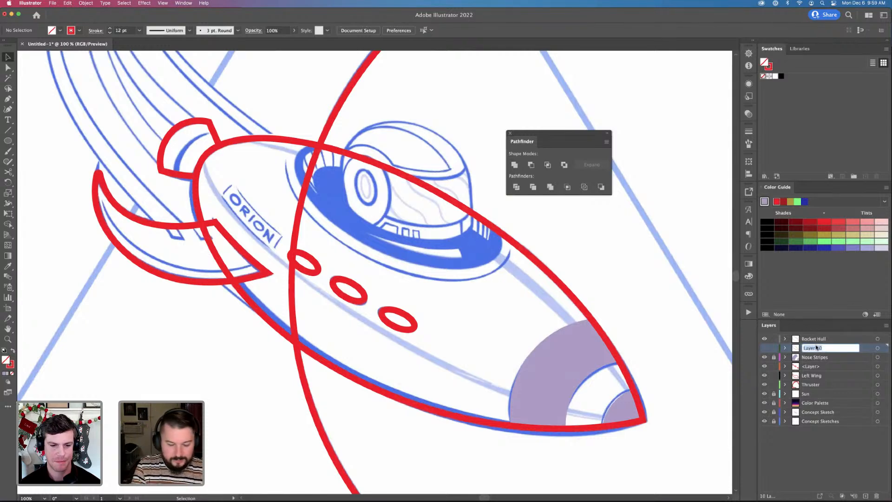
type("Shading Shape")
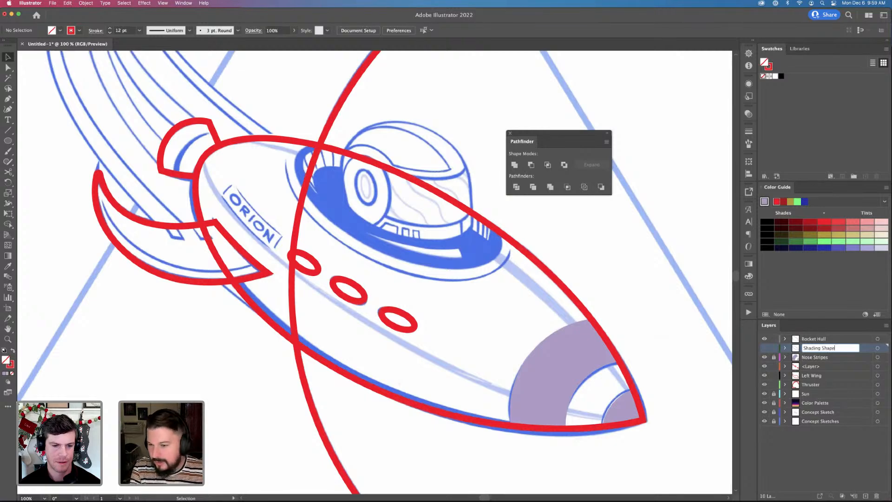
key("Return")
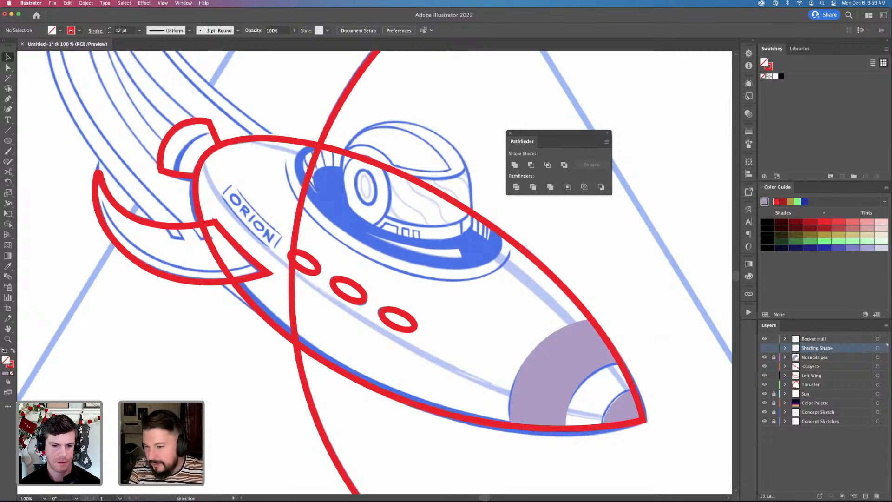
Toggle the Rocket Hull layer's visibility off and back on, and rename the unnamed porthole layer as Windows
left_click(764, 339)
left_click(765, 339)
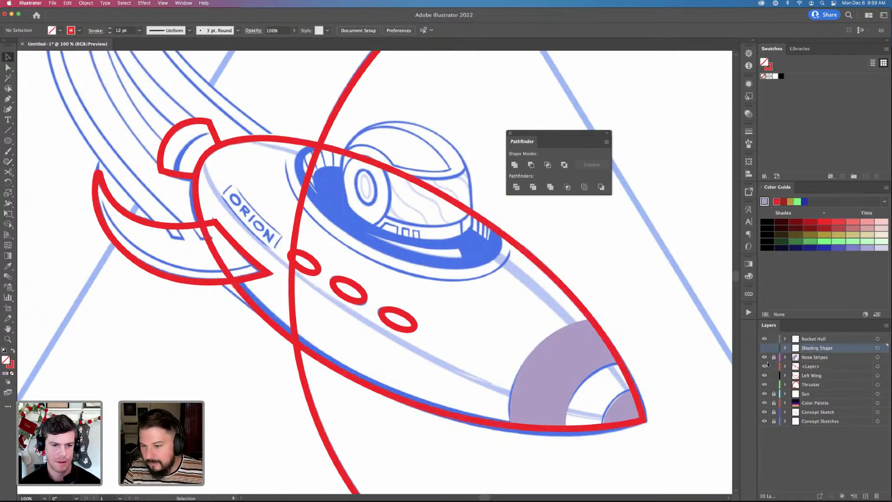
double_click(819, 367)
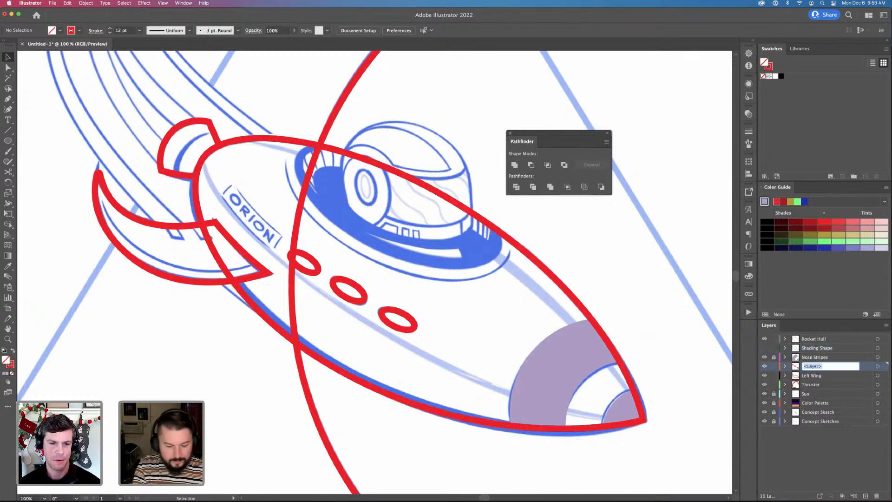
type("Windows")
key("Return")
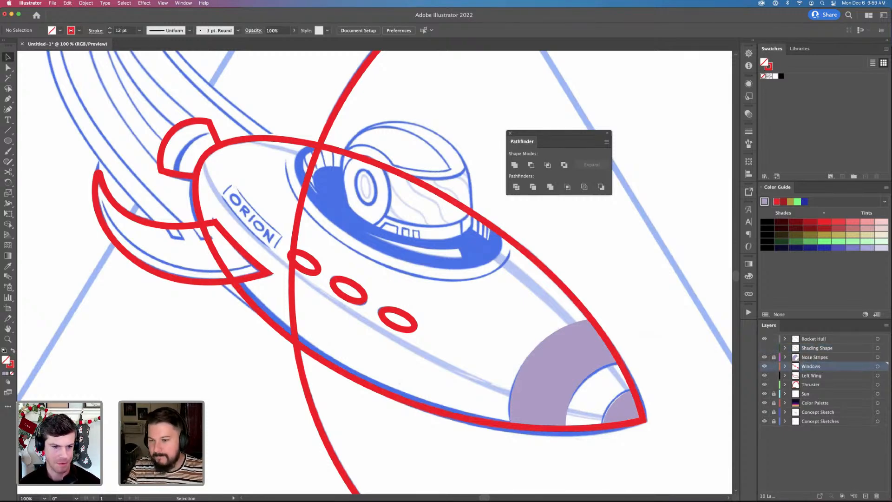
key("space")
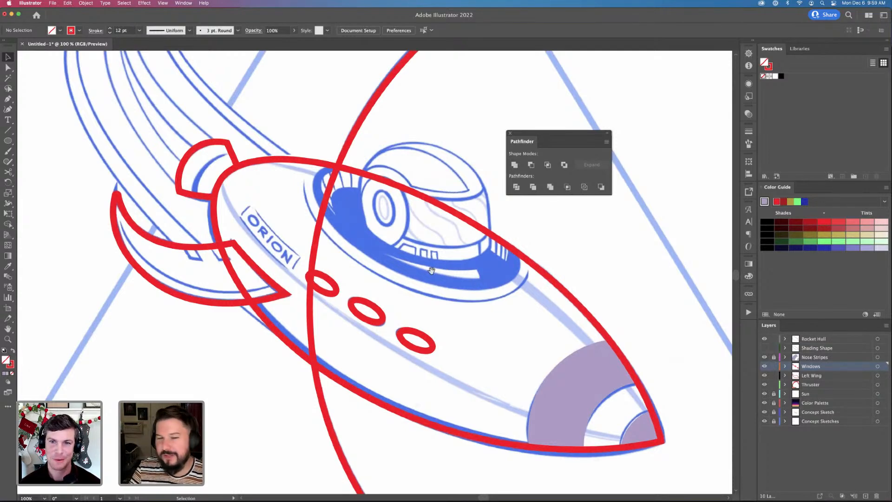
key("space")
scroll(371, 265, "down", 3)
scroll(372, 264, "right", 3)
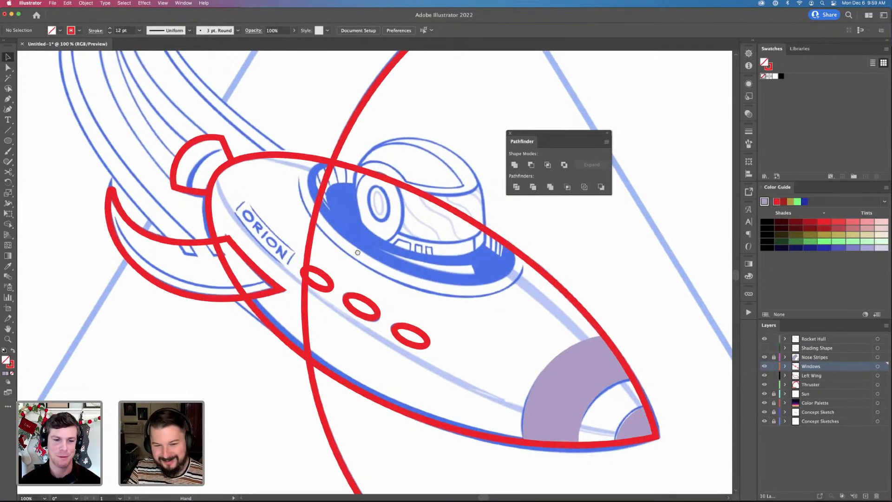
key("a")
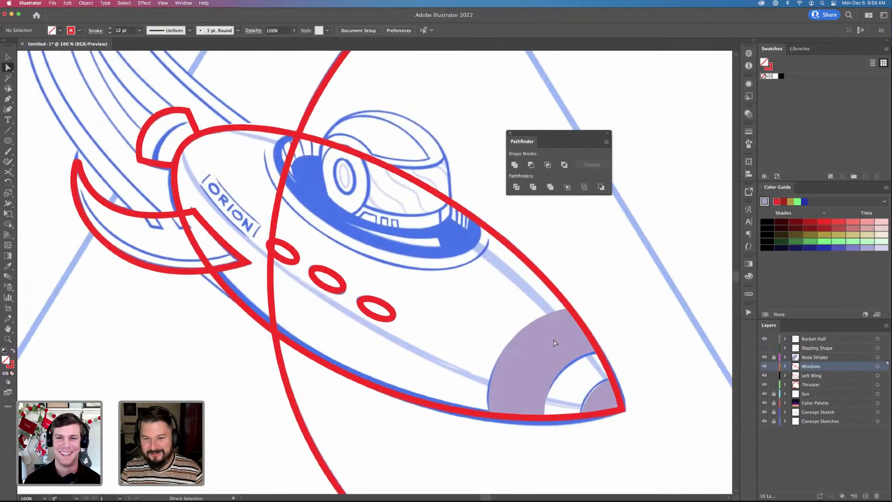
key("v")
key("space")
left_click_drag(340, 227, 314, 308)
key("space")
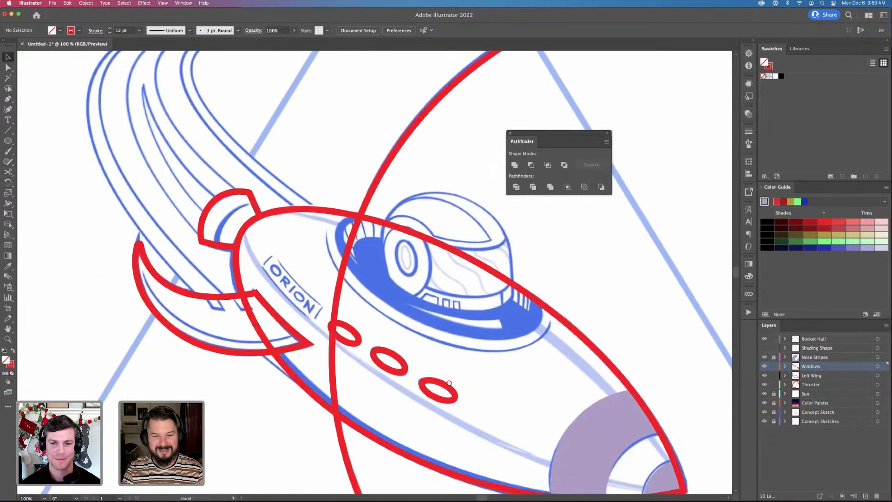
left_click_drag(470, 391, 427, 350)
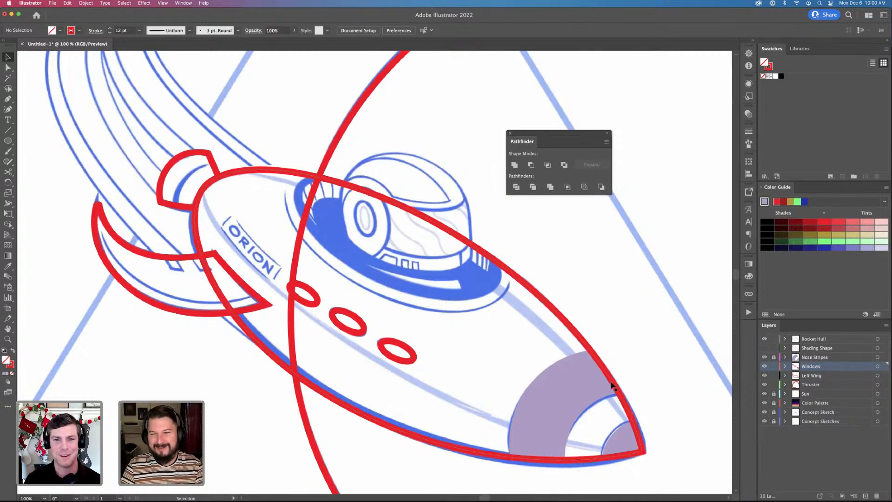
Create a new layer directly above Rocket Hull and name it Helmet
key("super+equal")
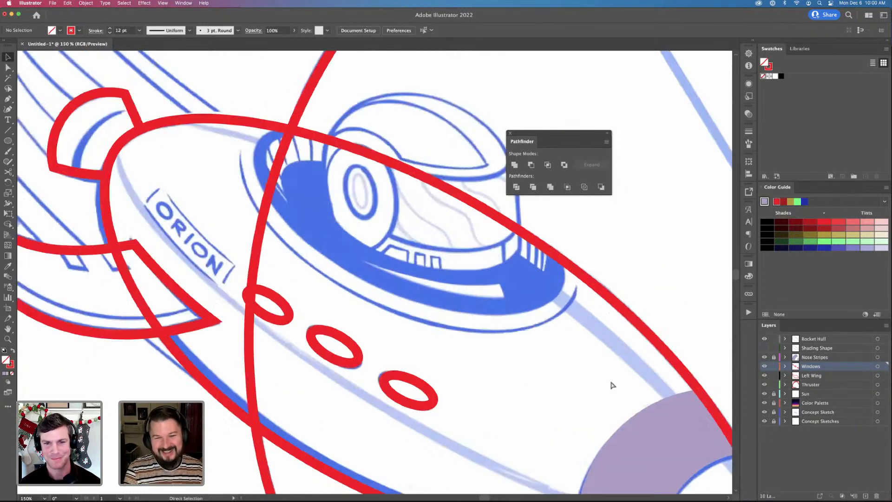
key("super+equal")
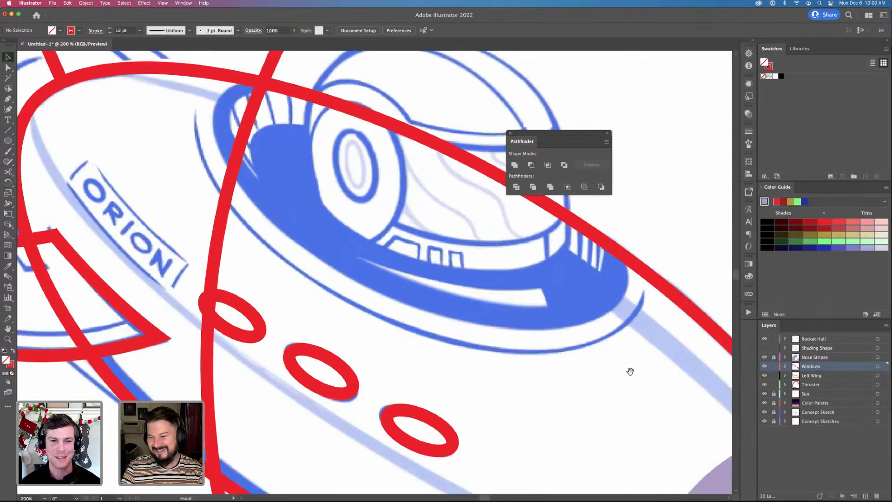
left_click(820, 339)
left_click(865, 496)
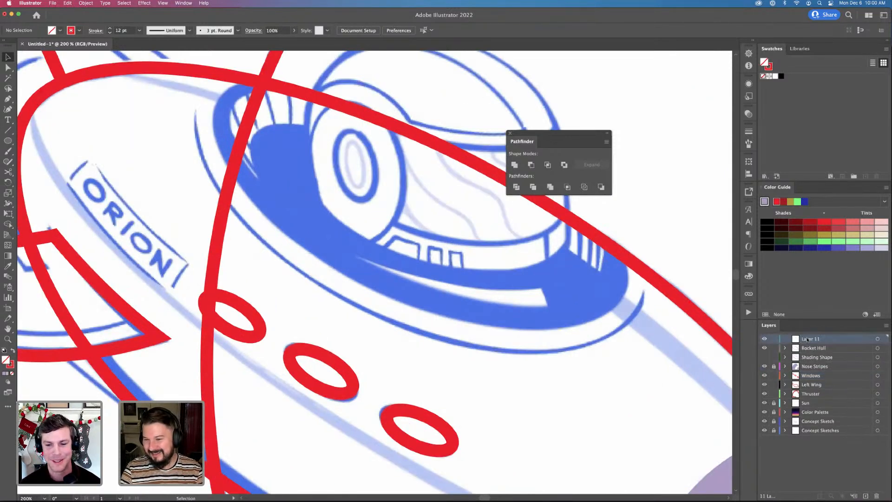
double_click(807, 340)
type("Helmet")
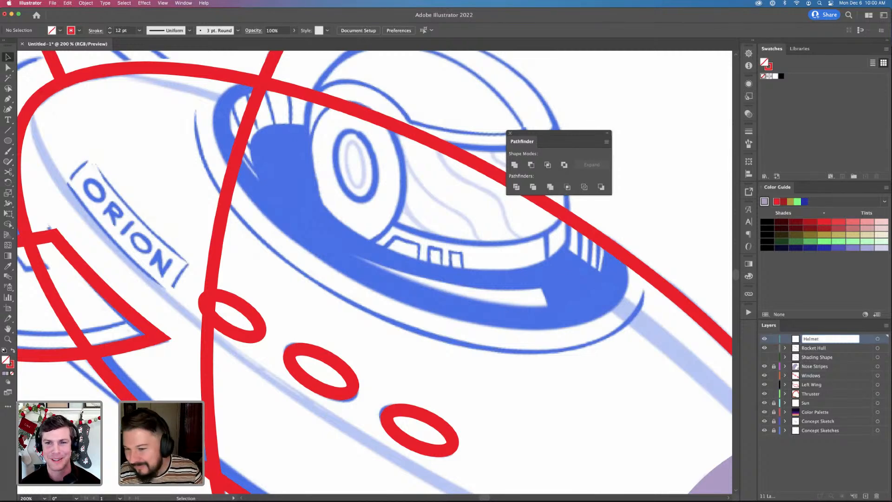
key("Return")
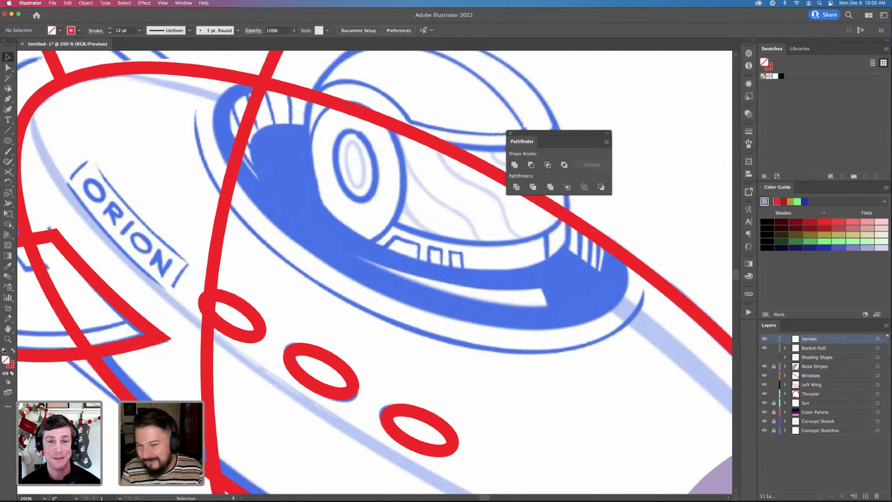
Draw a red 12 pt circle about 247 px wide with the Ellipse tool and position it over the sketched astronaut helmet
mouse_move(462, 307)
left_mouse_down()
mouse_move(400, 322)
mouse_move(420, 344)
left_mouse_up()
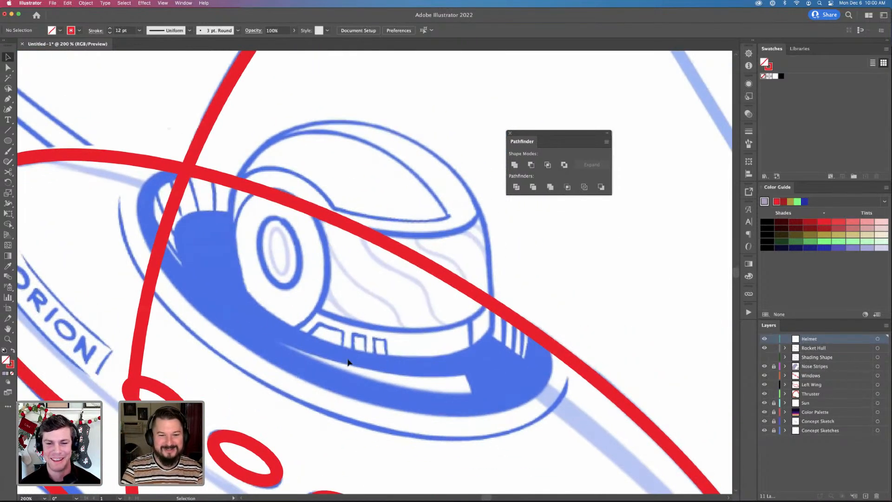
left_click(8, 140)
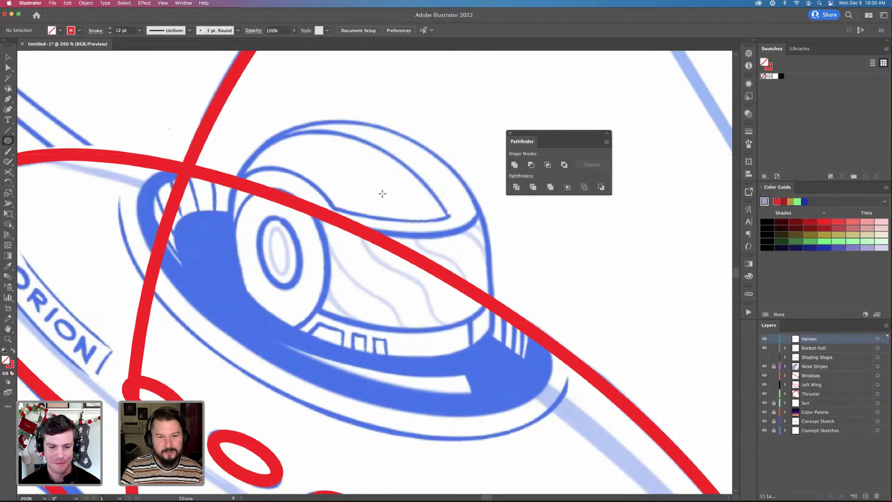
left_click_drag(382, 195, 254, 66)
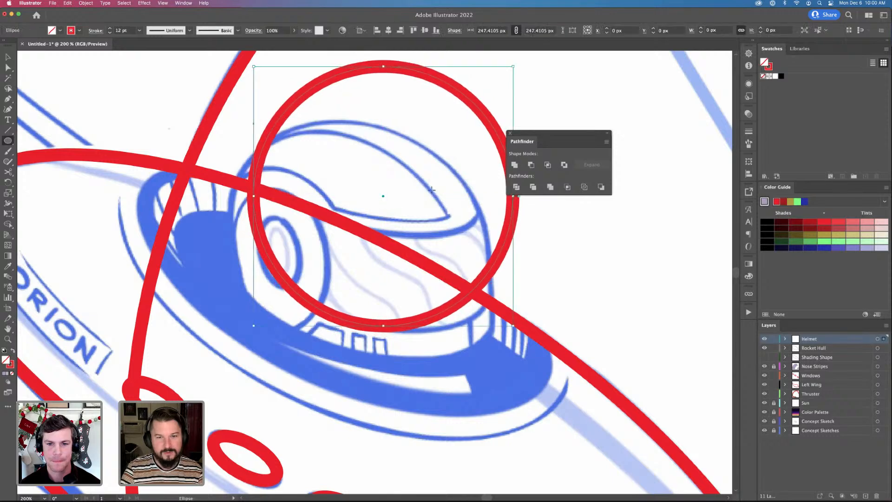
key("v")
left_click_drag(477, 110, 447, 153)
Try to reshape the helmet circle by moving its uppermost anchor point, and undo the change
key("a")
left_click_drag(357, 114, 396, 131)
key("super+z")
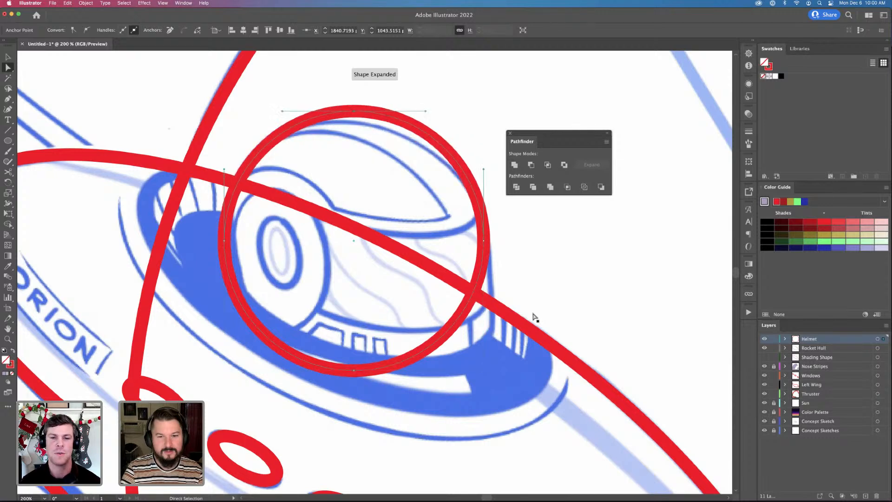
key("v")
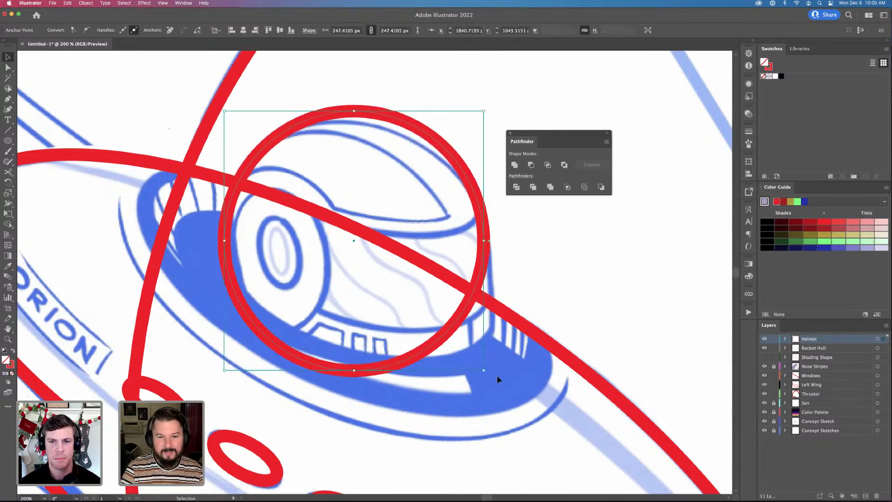
Rotate the helmet circle slightly counterclockwise and shift it horizontally about 2.5 px over the sketched helmet
mouse_move(486, 374)
left_mouse_down()
mouse_move(497, 366)
mouse_move(499, 376)
left_mouse_up()
scroll(468, 305, "left", 1)
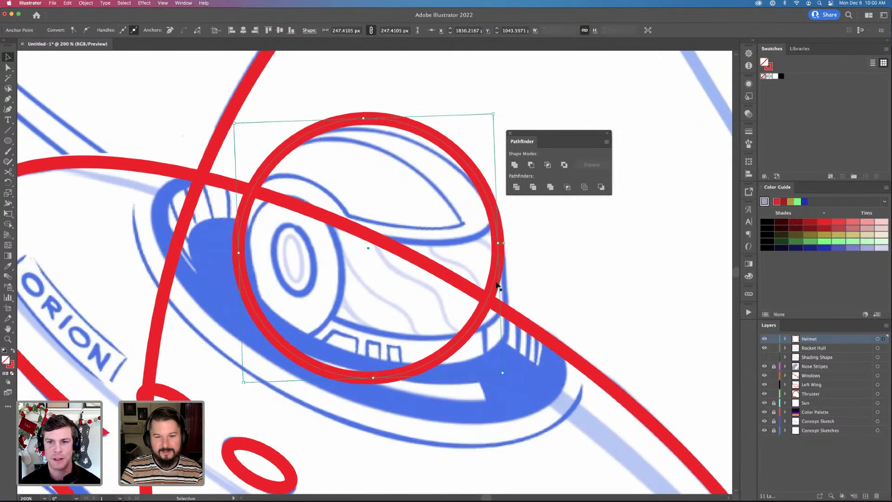
left_click_drag(498, 283, 501, 283)
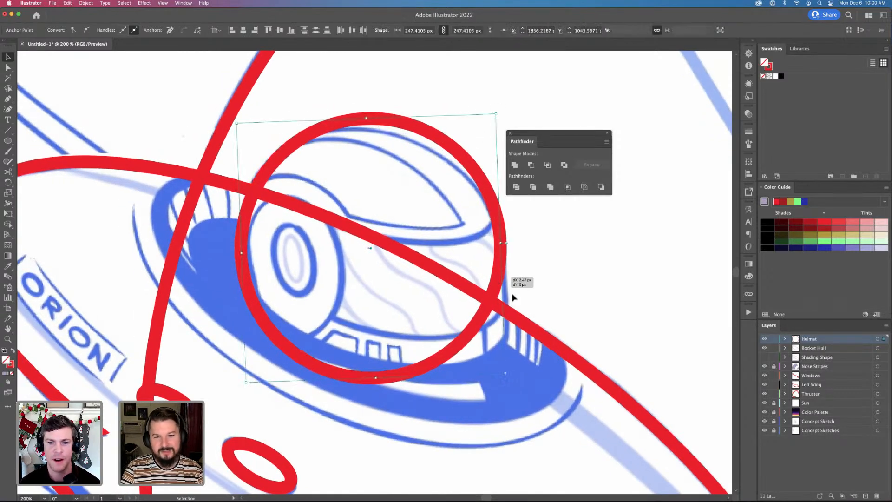
Delete the helmet circle's lowest anchor point and narrow the remaining arch to about 243 px wide
key("a")
left_click(375, 377)
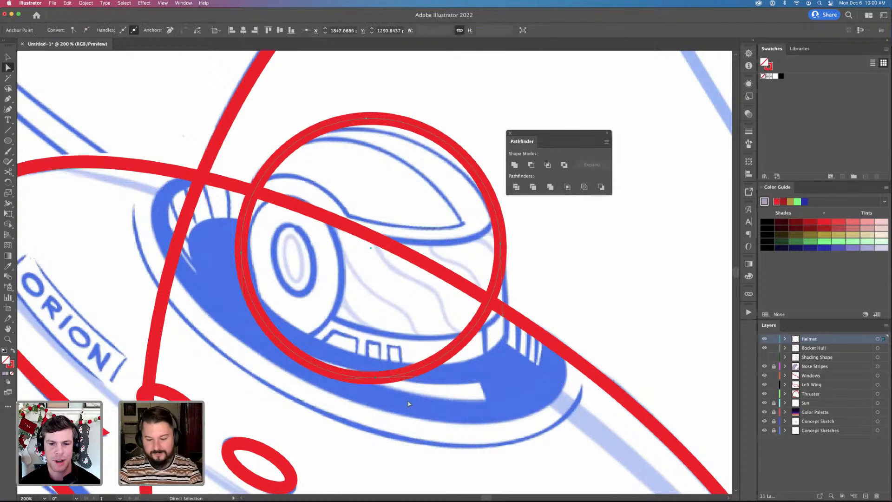
key("Delete")
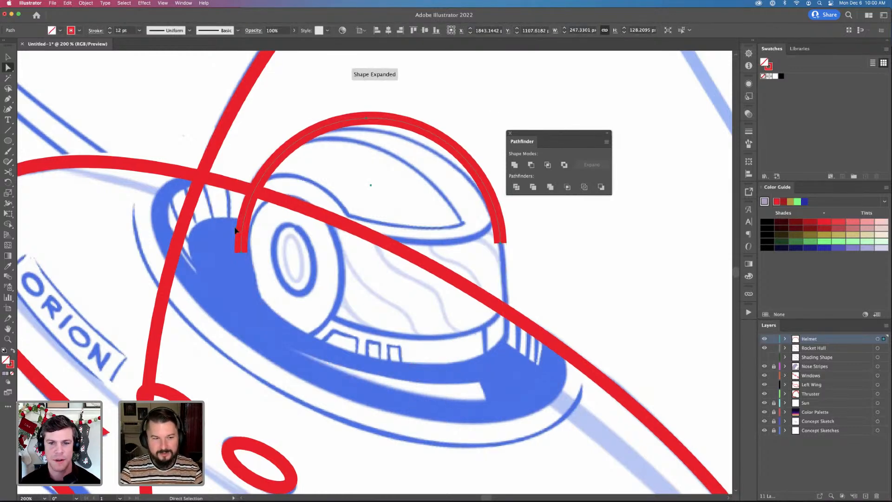
key("v")
left_click_drag(242, 188, 245, 189)
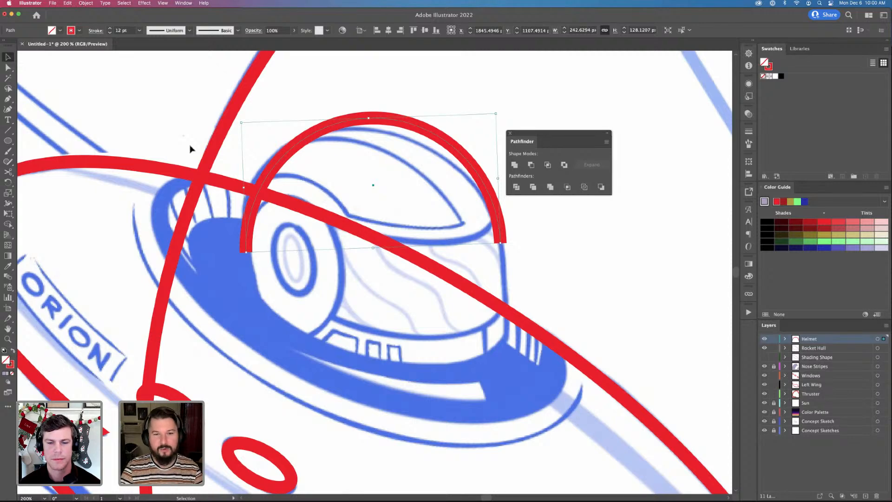
Shear the helmet arch horizontally by -3° and scale it to about 247 px wide by 131 px high
left_click(85, 4)
mouse_move(117, 13)
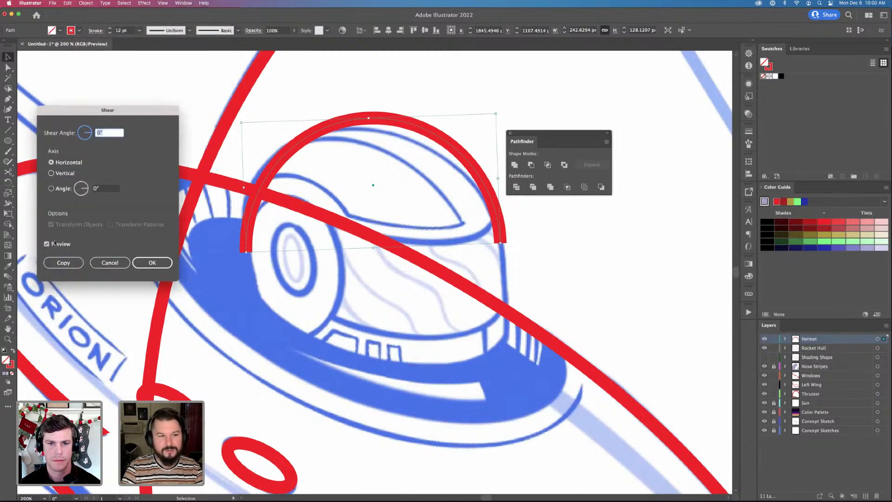
key("Up")
key("Up")
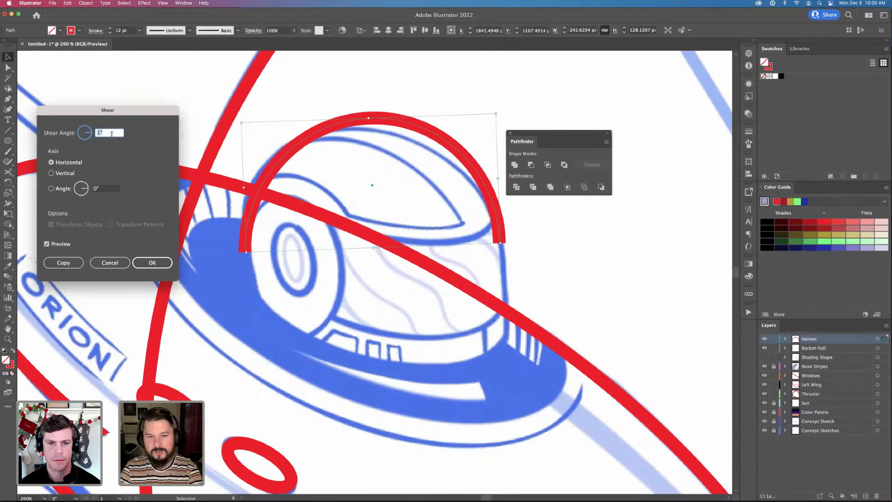
key("Up")
key("Up")
key("Up")
key("Up")
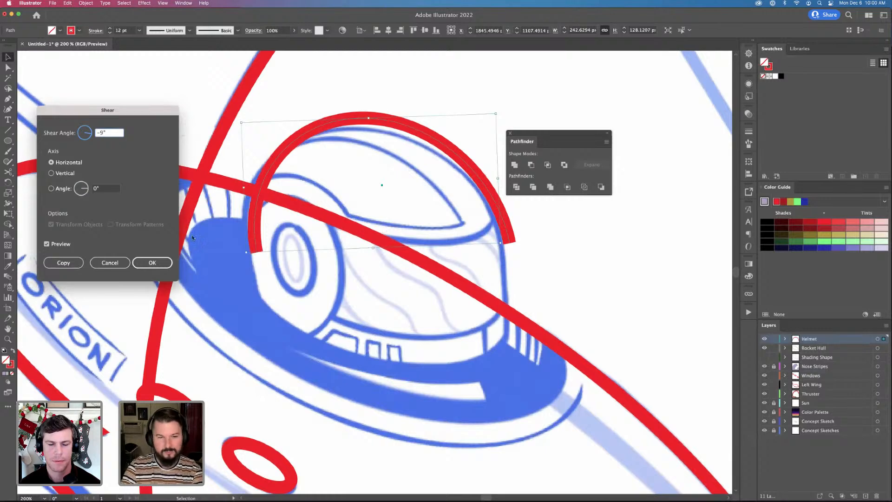
left_click_drag(124, 118, 142, 134)
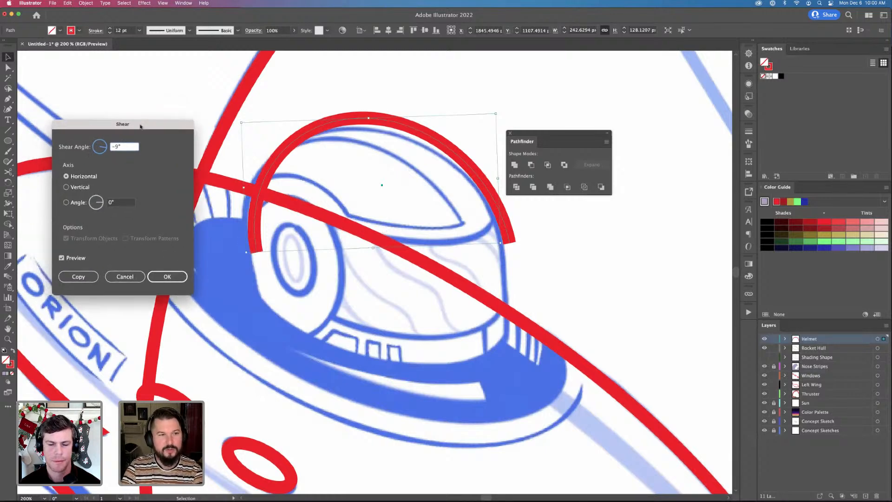
left_click(136, 150)
key("Up")
key("Up")
key("Up")
key("Up")
key("Up")
key("Up")
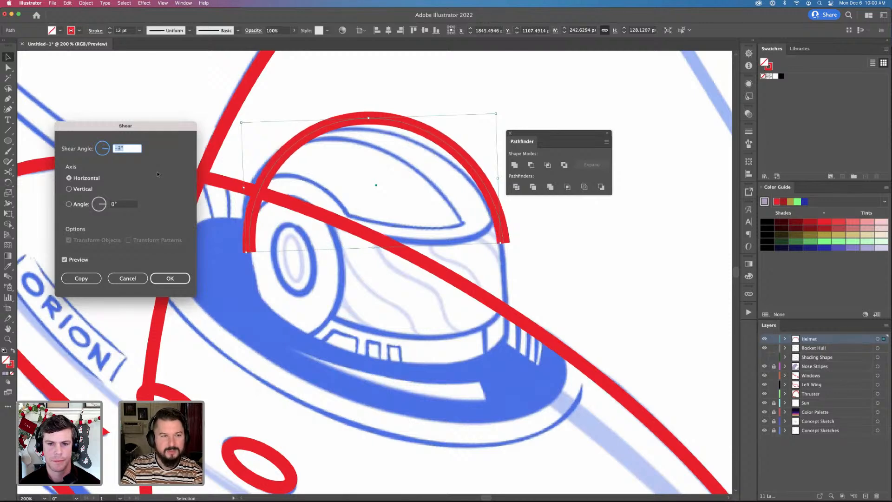
left_click(170, 278)
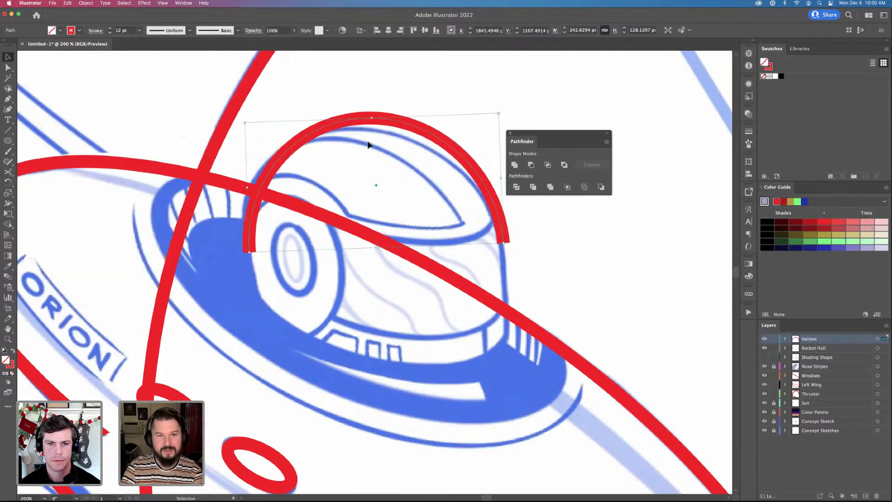
left_click_drag(498, 112, 497, 114)
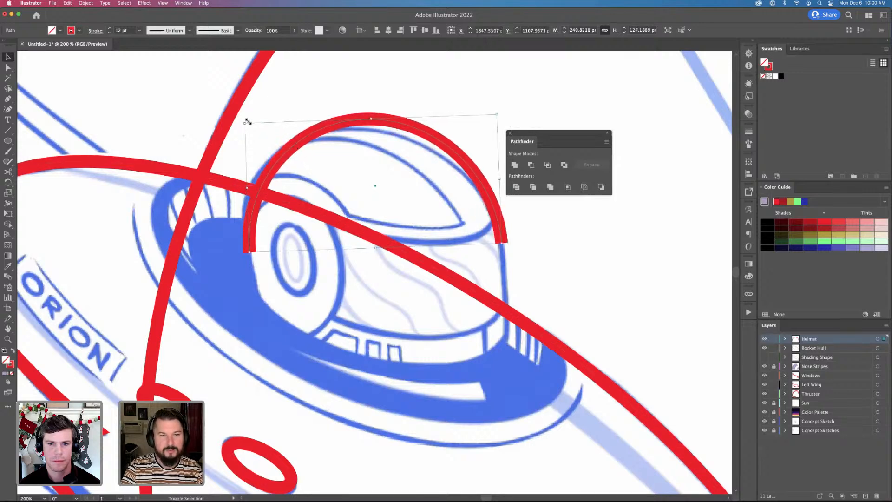
left_click_drag(245, 123, 238, 120)
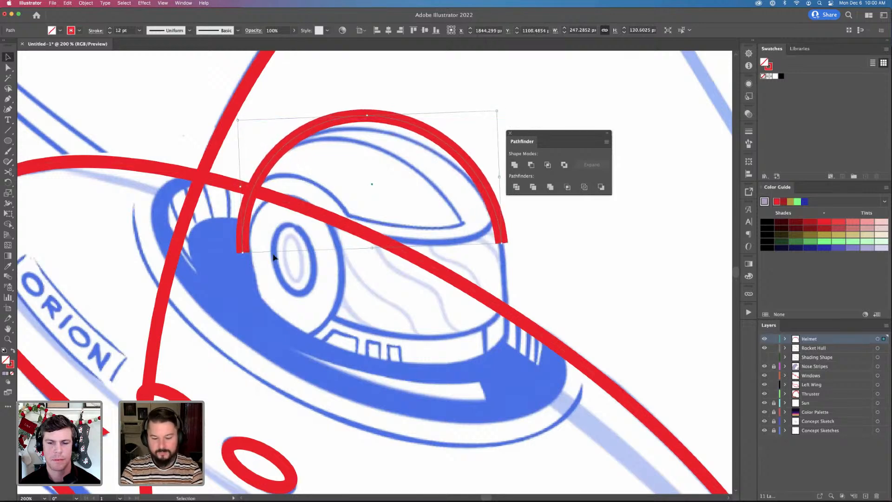
Reshape the arch along the sketched dome by raising its left endpoint, lowering its uppermost anchor and lengthening the right endpoint's handle
key("p")
left_click(244, 254)
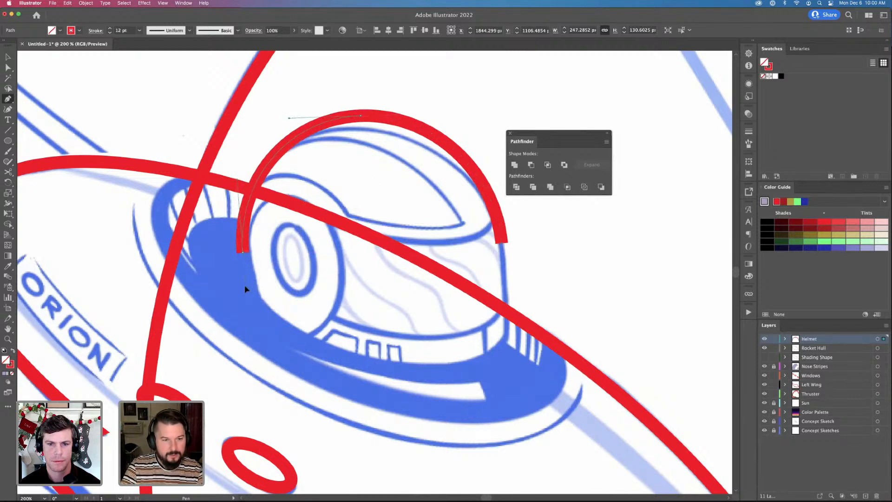
left_click(246, 303)
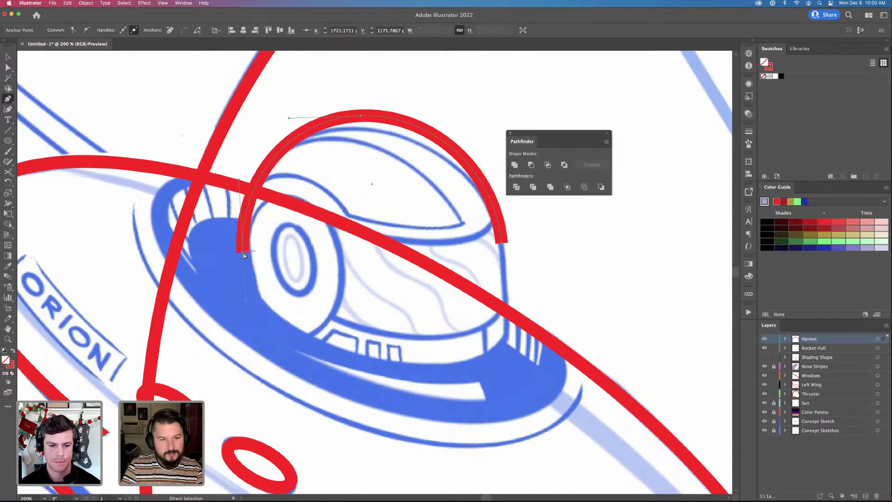
left_click_drag(243, 252, 247, 242)
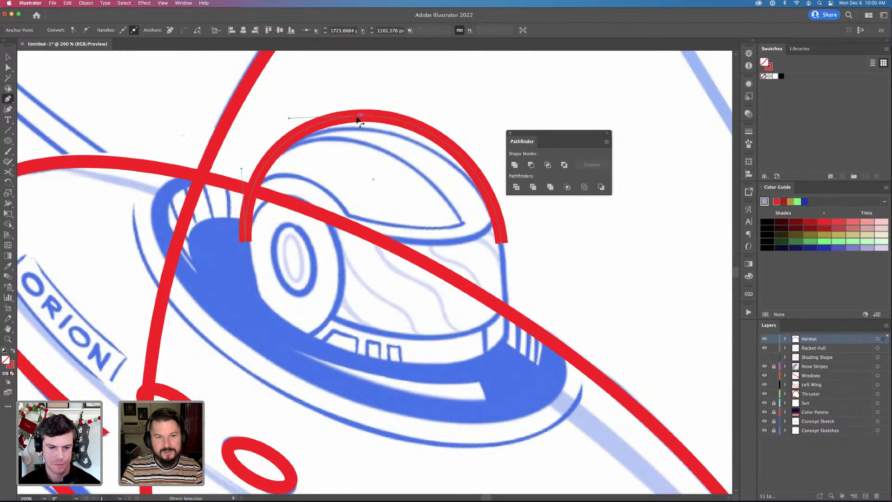
left_click_drag(360, 116, 289, 128)
key("a")
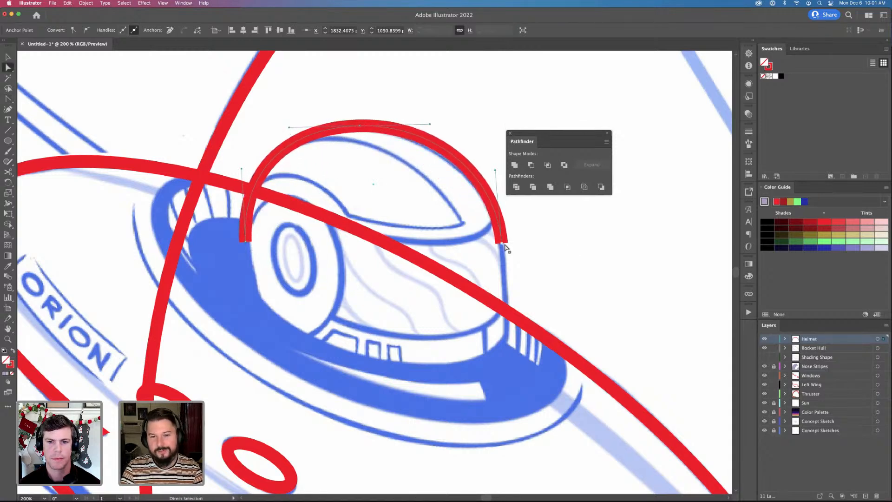
left_click(495, 169)
left_click_drag(495, 167, 494, 164)
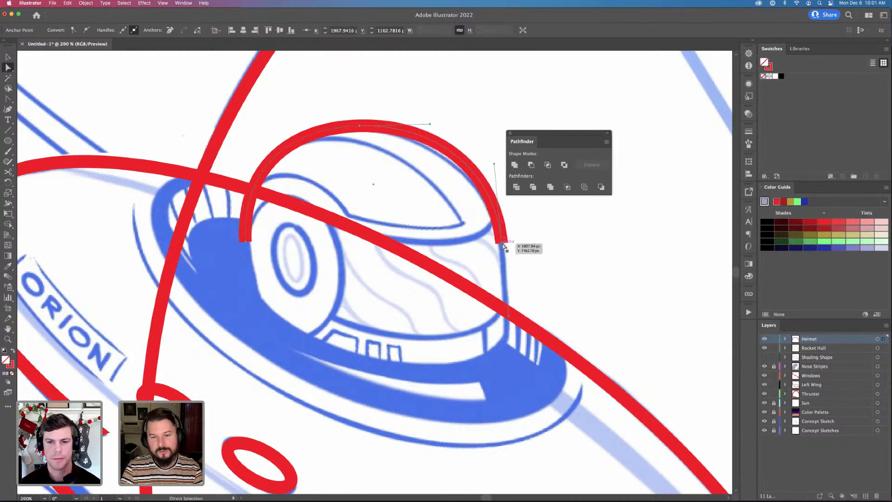
Continue the arch with the Pen tool down the helmet's right side and along its lower edge, and join the ends into a closed outline
key("p")
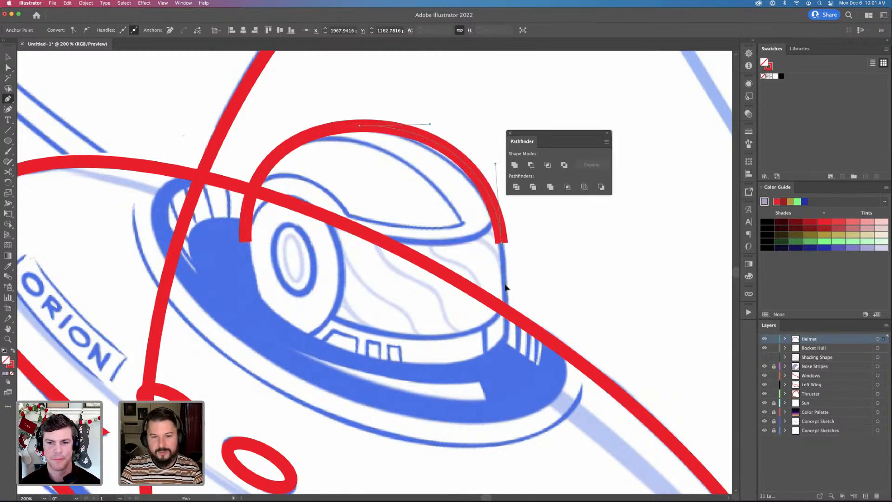
left_click(507, 288, "super")
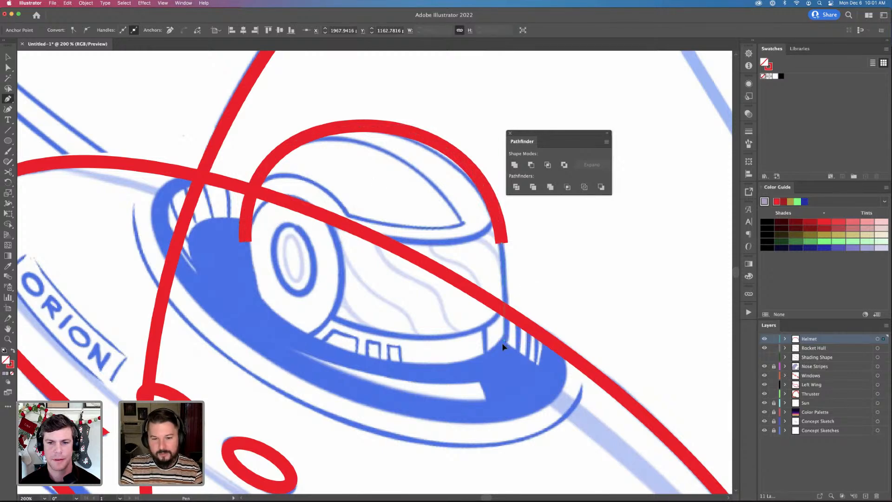
left_click(505, 340)
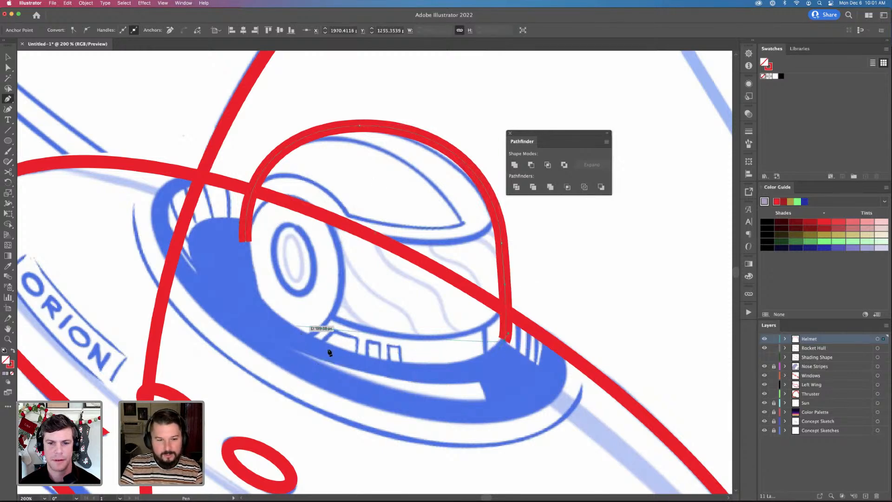
mouse_move(338, 352)
left_mouse_down()
mouse_move(243, 302)
mouse_move(253, 321)
left_mouse_up()
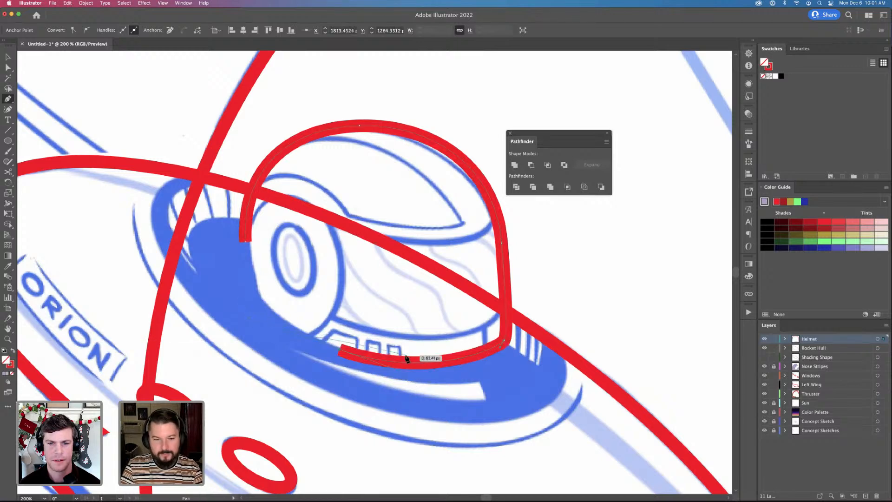
left_click(256, 298, "super")
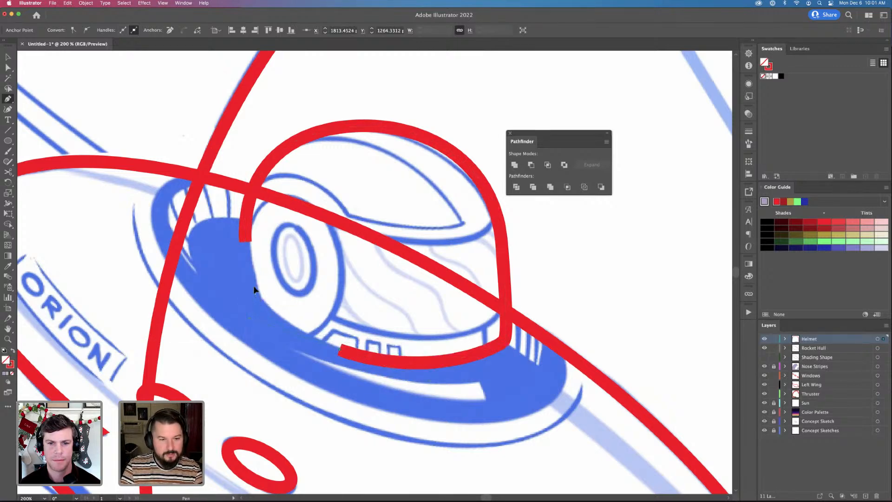
key("super+z")
left_click(245, 241, "super")
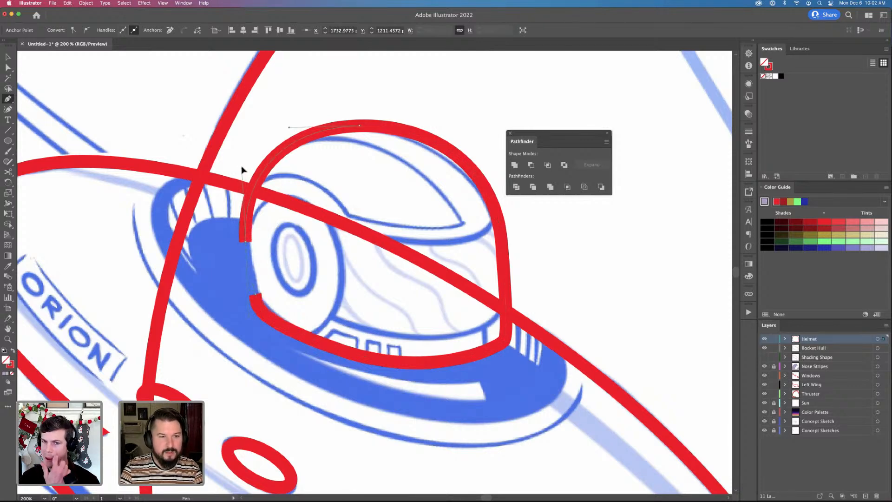
key("super+j")
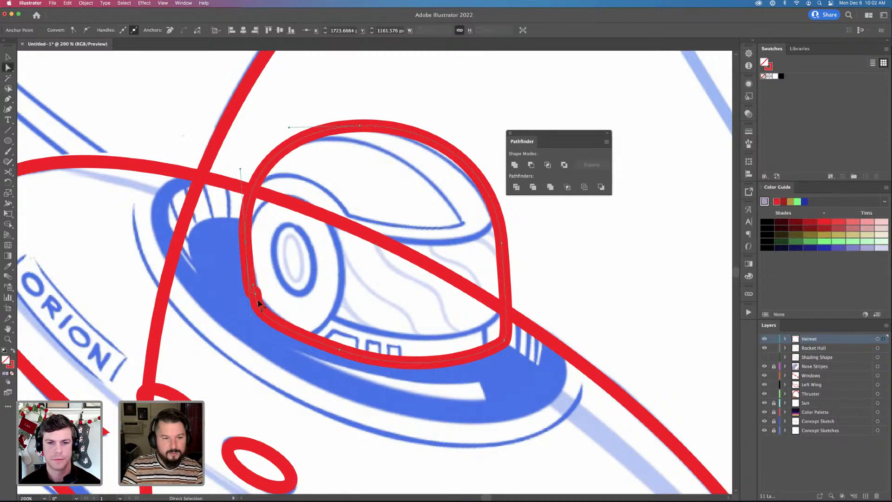
Refine the helmet outline's lower edge by repositioning its lower-left, bottom and lower-right anchors and adjusting the bottom curve's handle
key("v")
key("a")
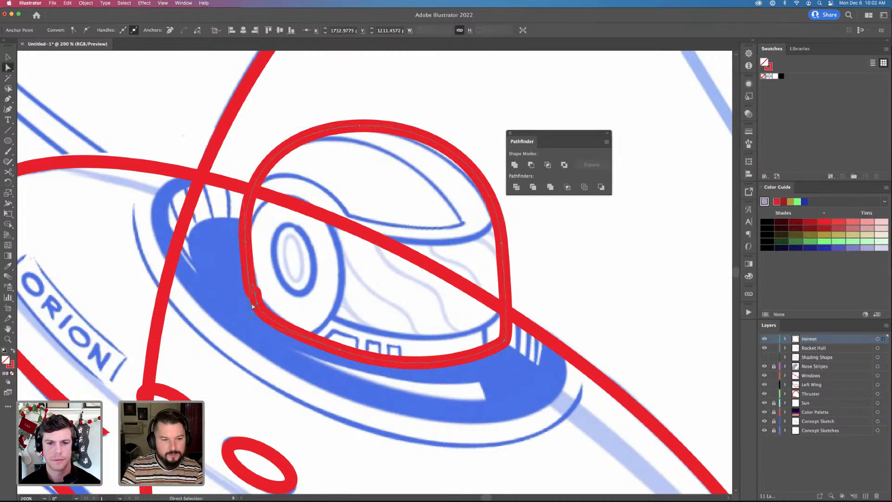
mouse_move(251, 318)
left_mouse_down()
mouse_move(247, 277)
mouse_move(251, 304)
left_mouse_up()
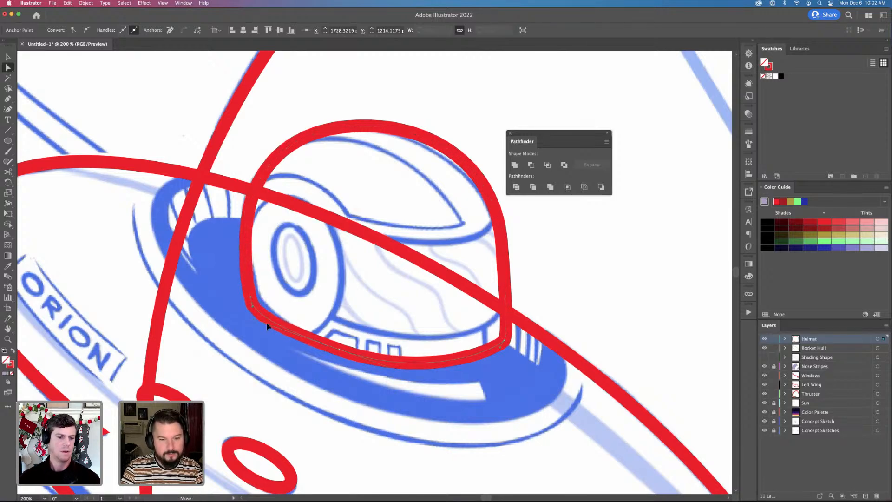
left_click_drag(343, 353, 345, 360)
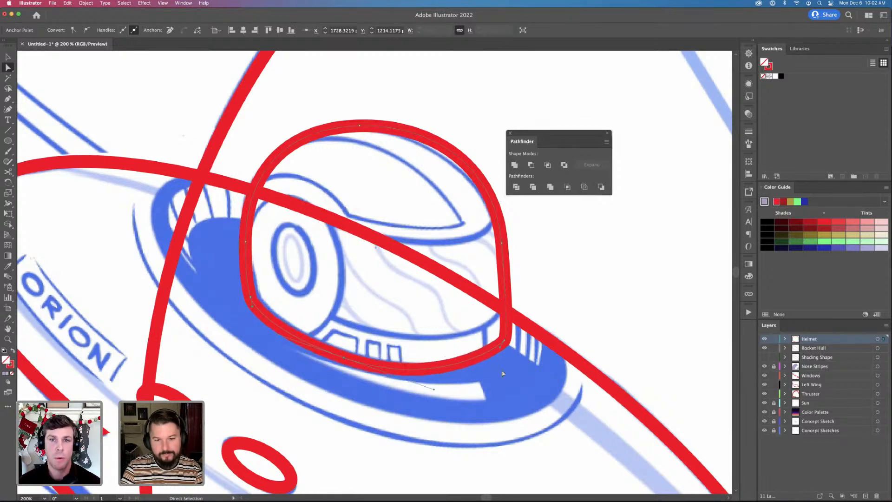
mouse_move(505, 348)
left_mouse_down()
mouse_move(538, 371)
mouse_move(507, 340)
mouse_move(498, 356)
left_mouse_up()
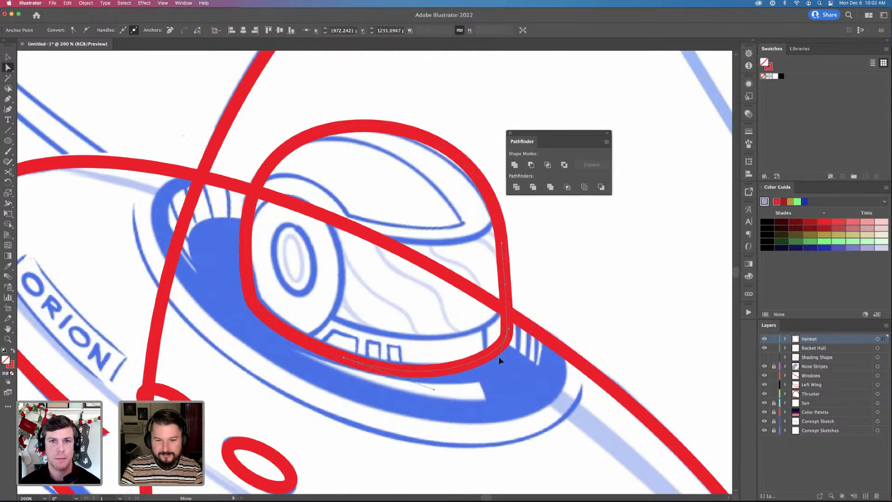
left_click_drag(442, 397, 424, 384)
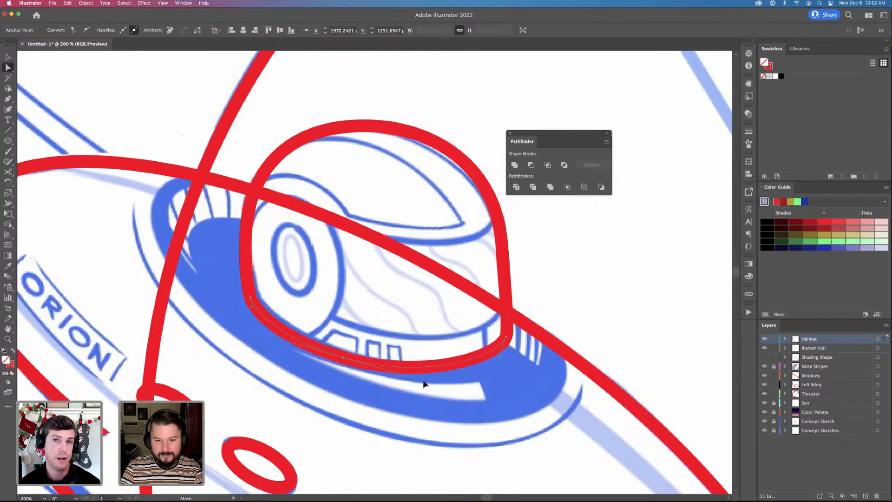
left_click_drag(345, 361, 352, 366)
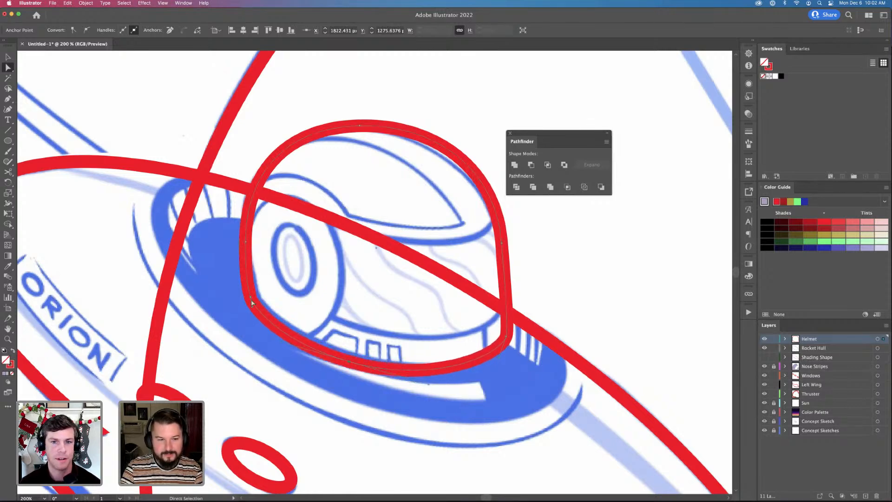
Refine the anchors and curve handles on the helmet outline's lower-left corner and left side to follow the sketch
left_click(249, 298)
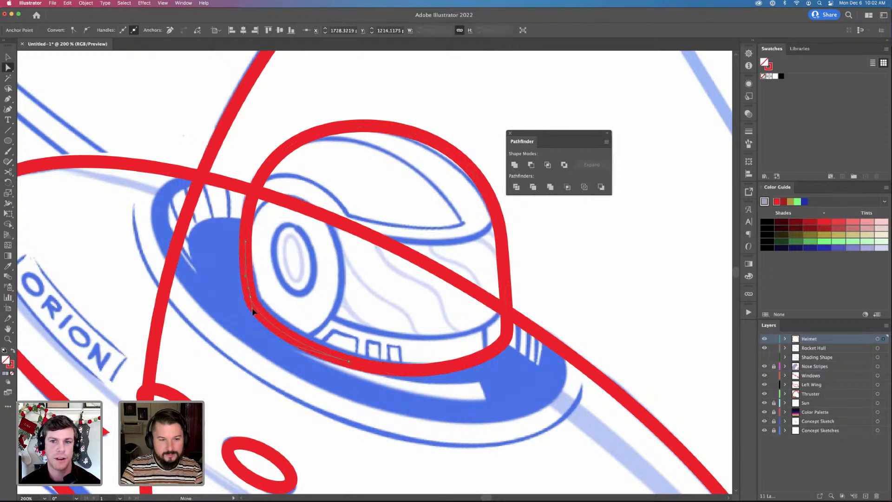
left_click_drag(253, 301, 257, 304)
left_click(246, 241)
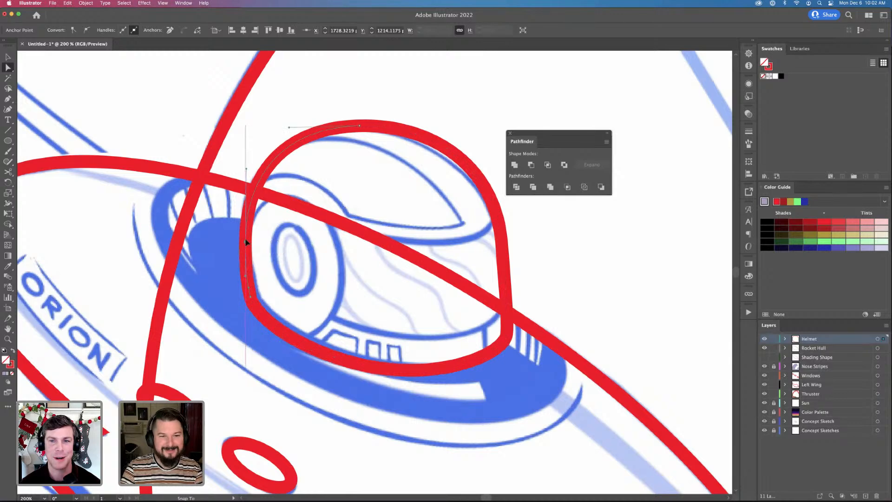
left_click(246, 242)
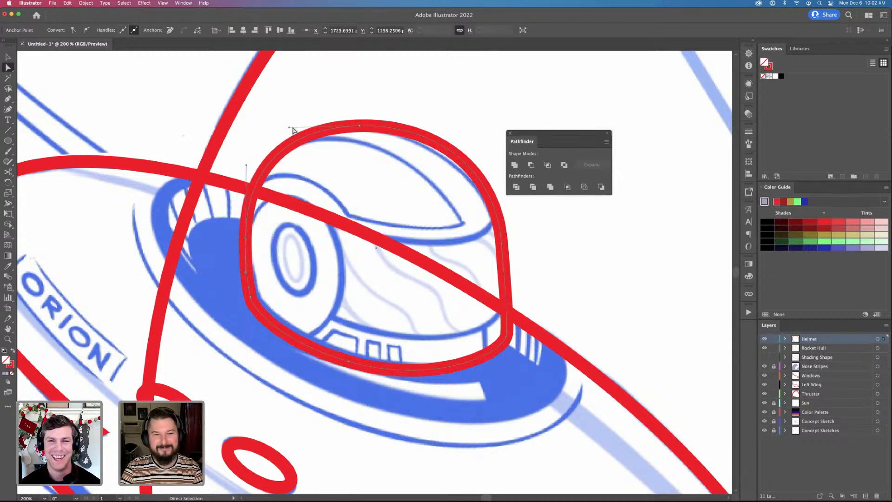
left_click_drag(289, 130, 293, 130)
Adjust the curve of the helmet outline between its right-side anchor and the crown to match the sketch
left_click(502, 243)
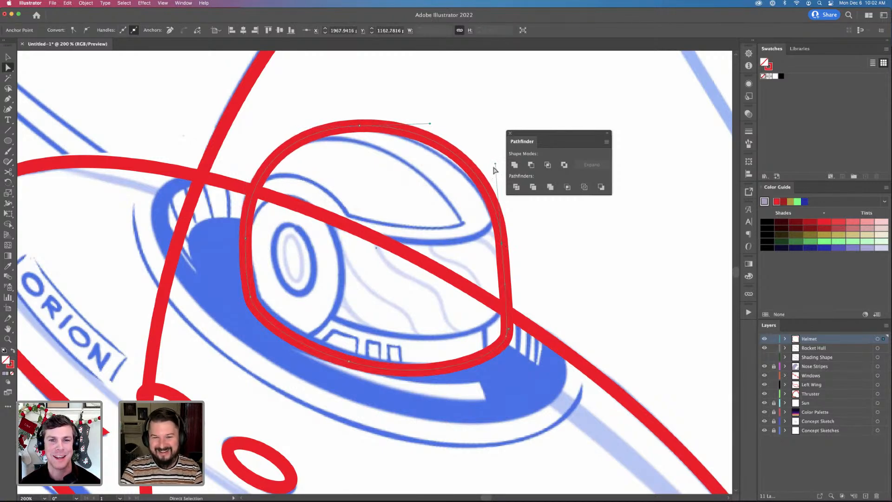
left_click_drag(495, 166, 495, 162)
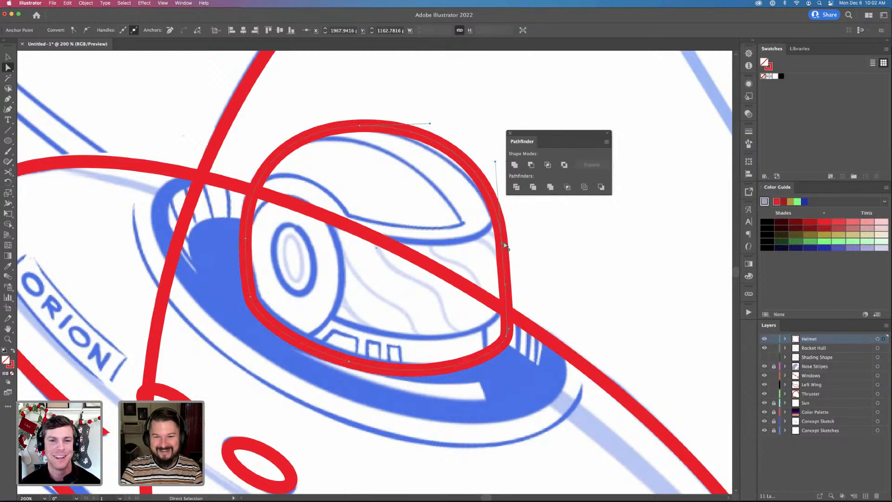
left_click_drag(504, 246, 505, 250)
left_click_drag(358, 127, 362, 129)
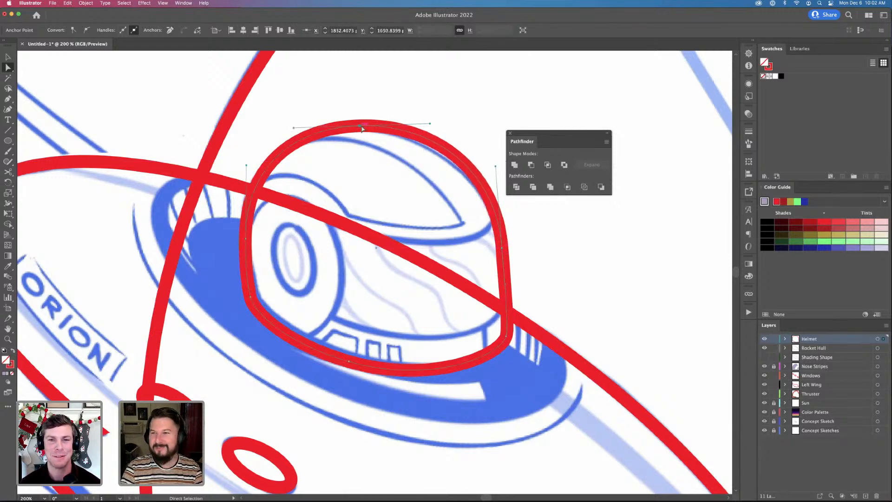
Fine-tune the left-side anchor's upper handle and lengthen the crown anchor's right handle slightly
left_click(246, 238)
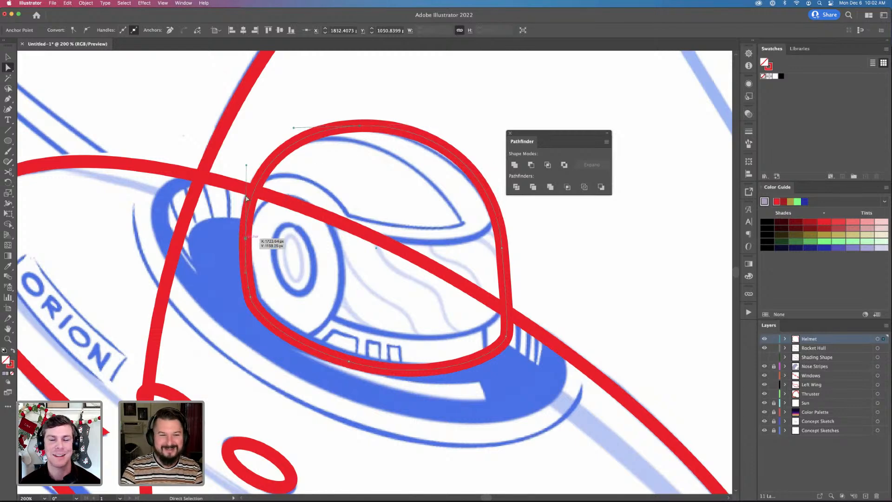
mouse_move(246, 166)
left_mouse_down()
mouse_move(246, 175)
mouse_move(245, 166)
left_mouse_up()
left_click(360, 128)
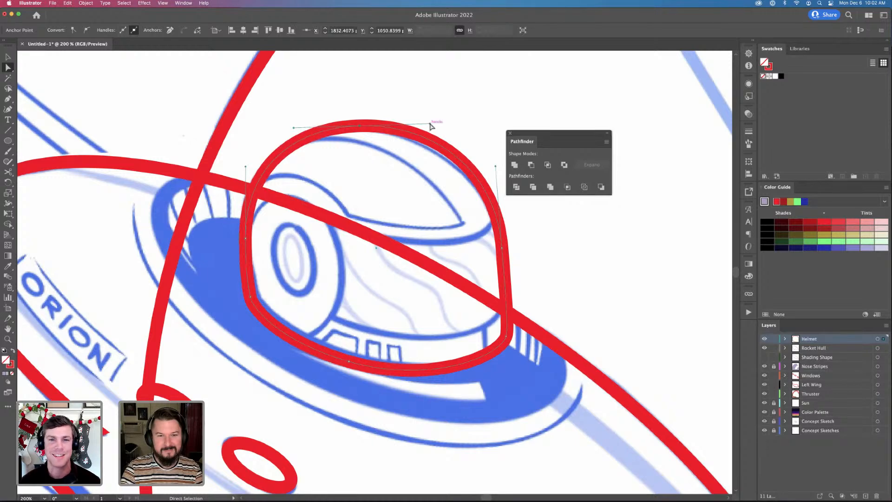
left_click_drag(432, 124, 432, 123)
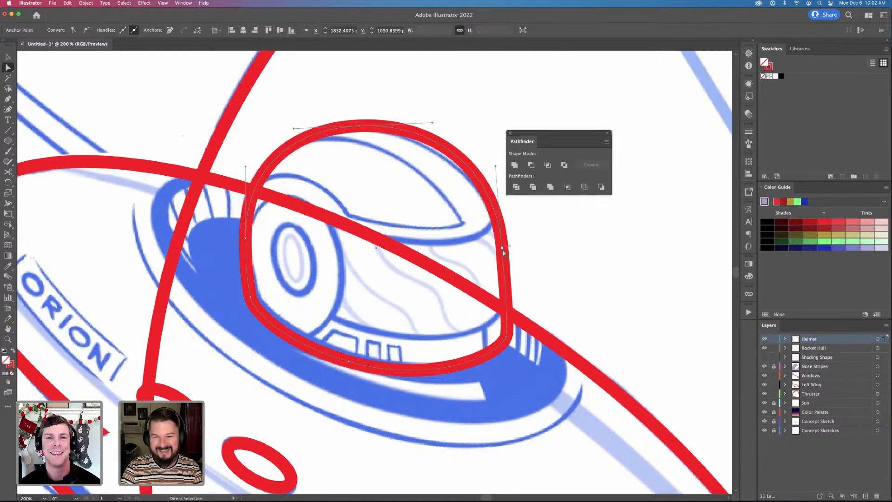
Nudge the helmet outline's lower-right corner anchor slightly down and inward onto the sketched corner
left_click(502, 248)
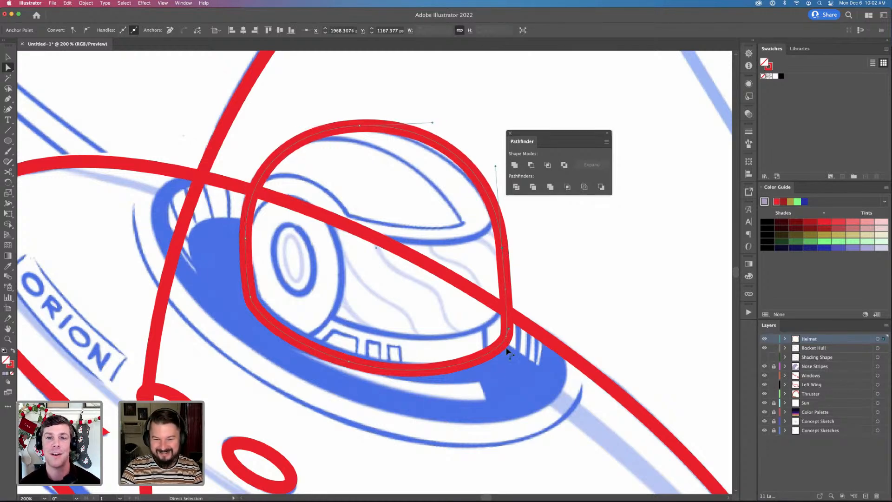
left_click(508, 330)
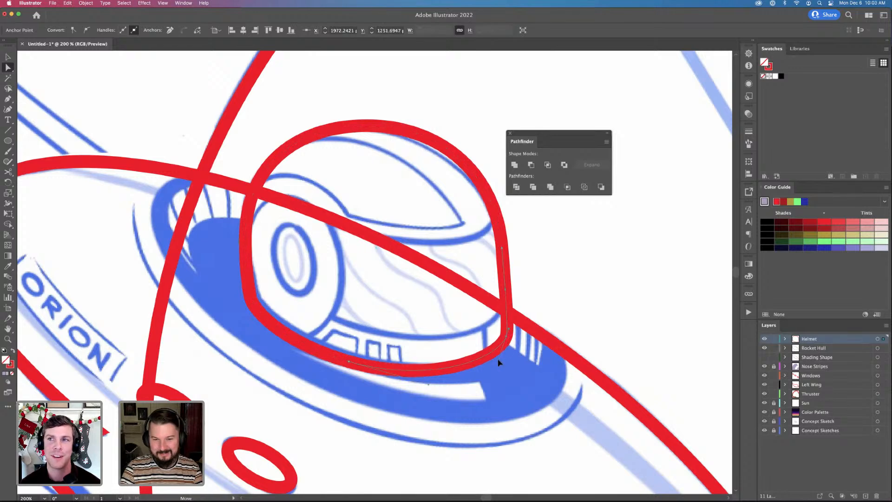
left_click_drag(507, 340, 506, 342)
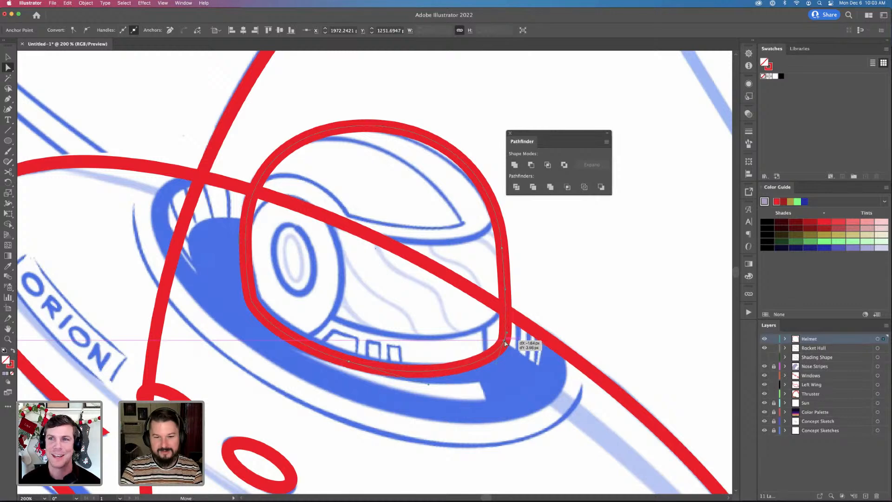
left_click_drag(505, 342, 505, 342)
Draw an ellipse about 89 by 135 px over the helmet's round earpiece, tilted slightly to match the sketch
key("l")
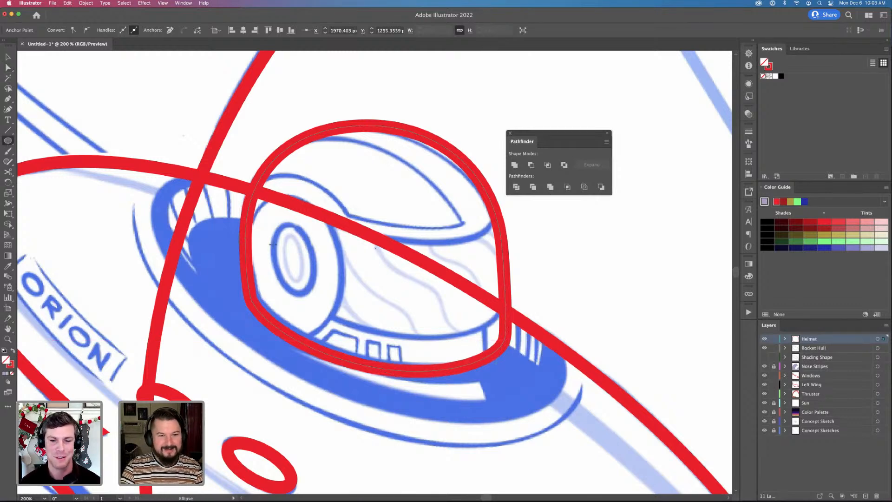
left_click_drag(264, 202, 340, 338)
key("v")
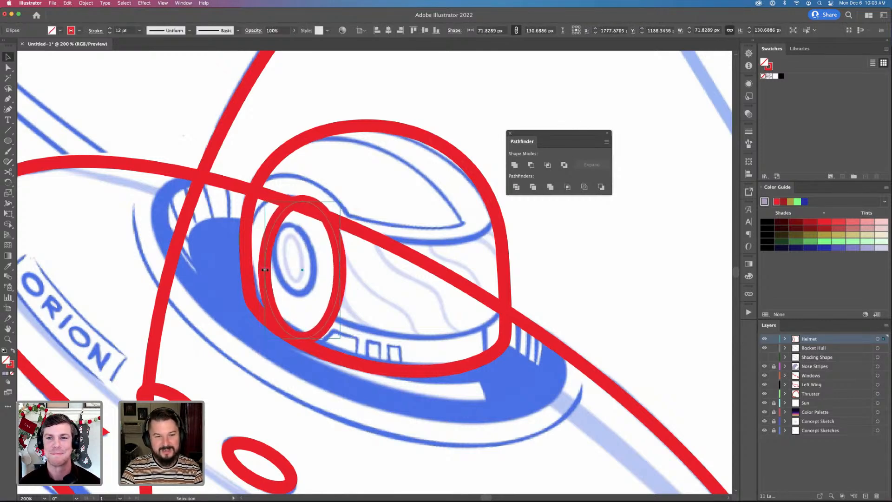
left_click_drag(264, 269, 247, 274)
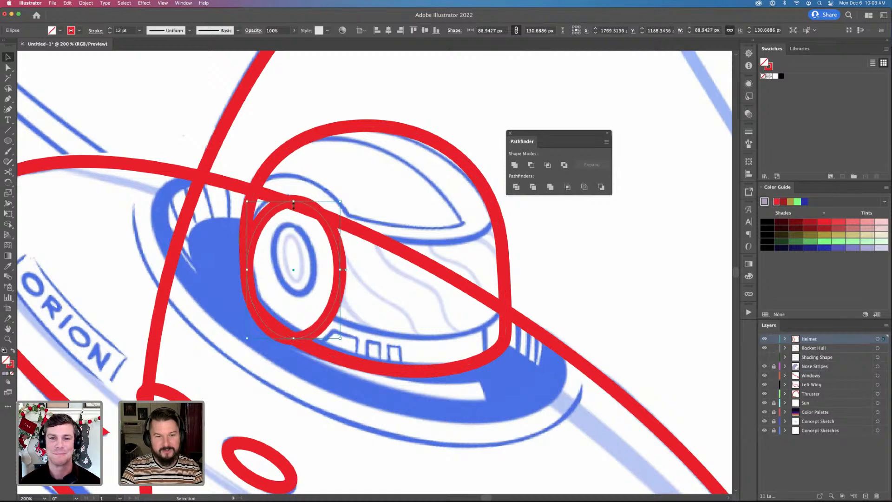
left_click_drag(344, 201, 290, 196)
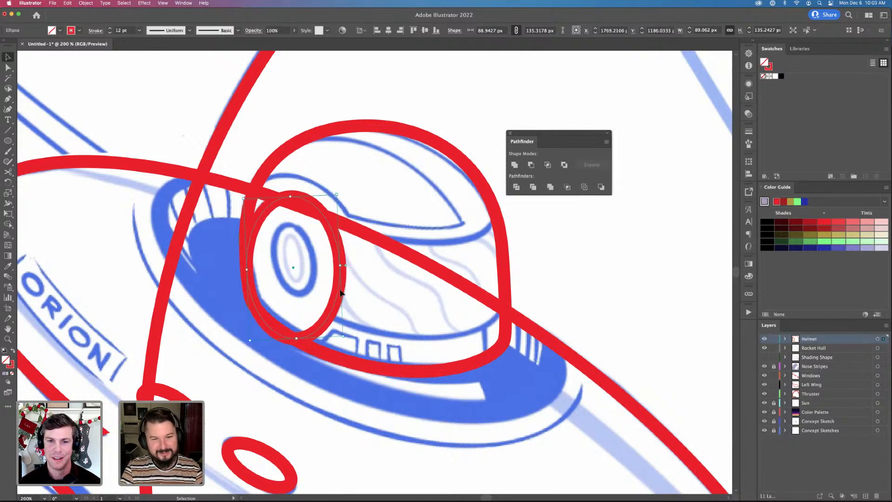
left_click_drag(338, 291, 334, 293)
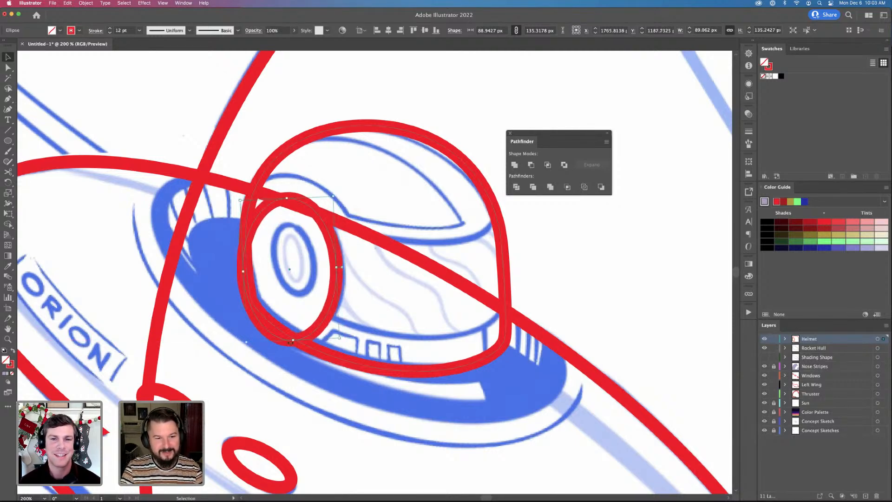
left_click_drag(293, 341, 293, 341)
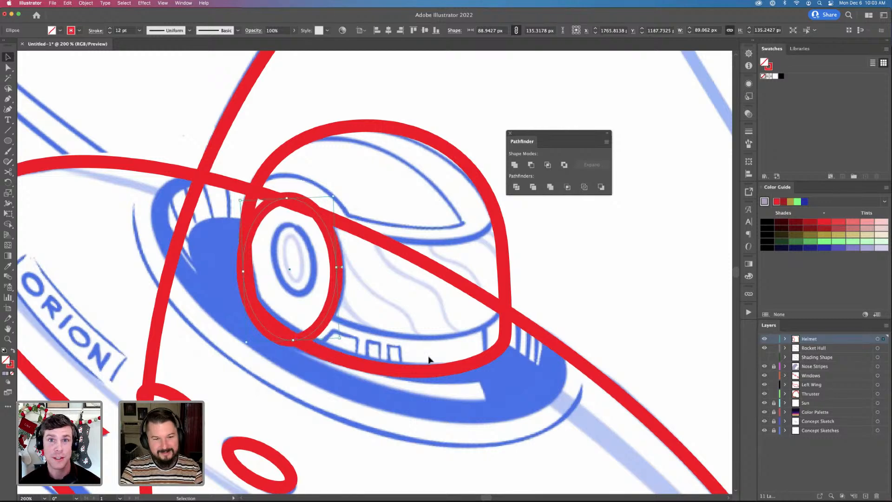
Reduce the stroke weight of the helmet outline and the earpiece ellipse to 3 pt
left_click(495, 265, "shift")
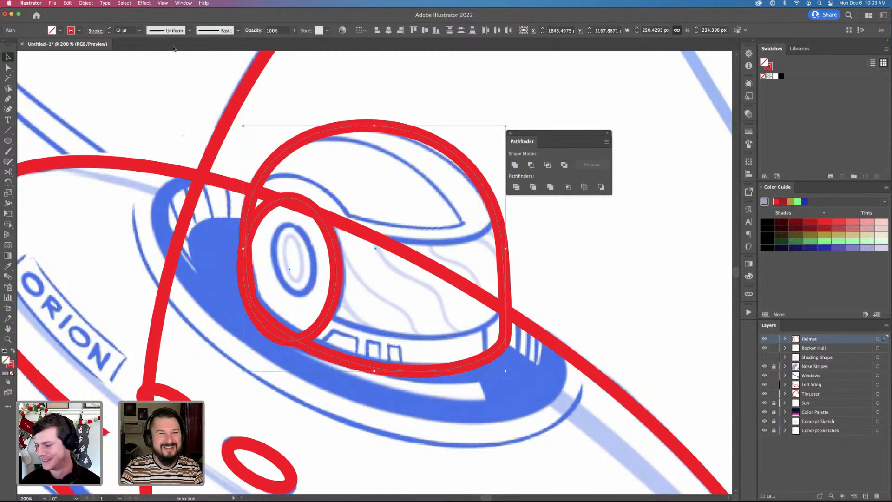
left_click(109, 33)
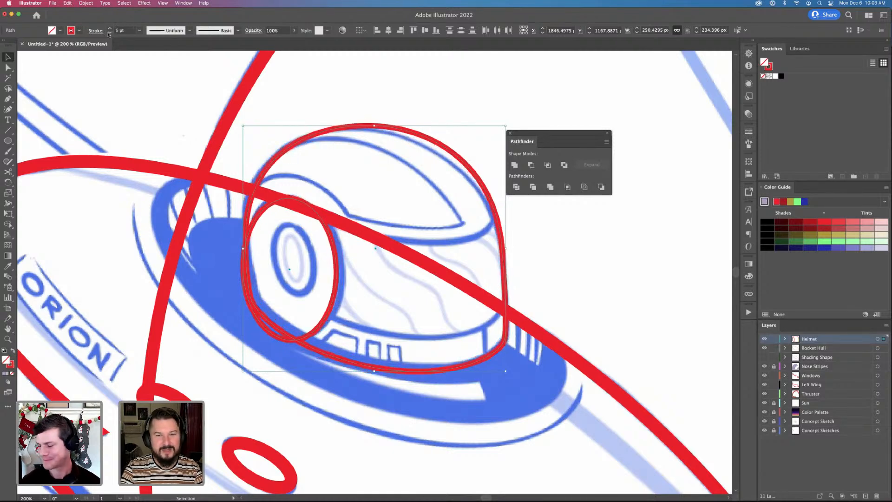
left_click(109, 33)
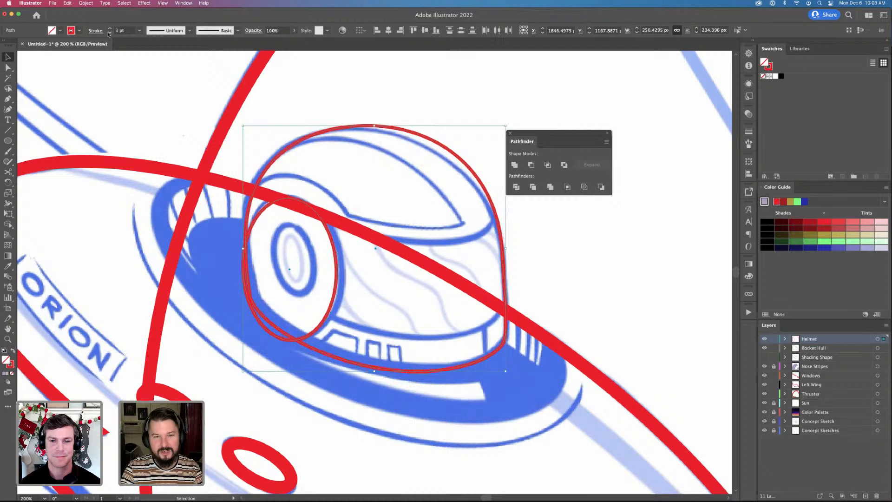
Shift the helmet outline's crown anchor slightly to the left along the sketched dome
left_click(387, 157)
key("a")
left_click(357, 126)
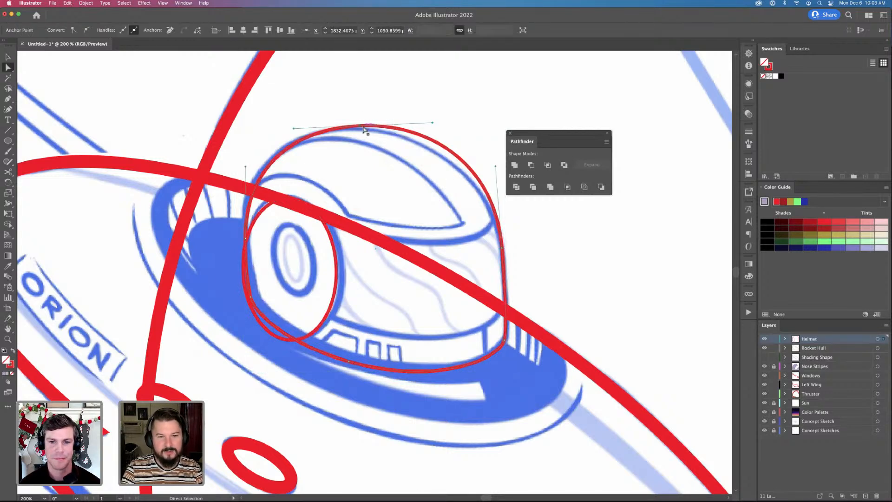
left_click_drag(357, 126, 355, 127)
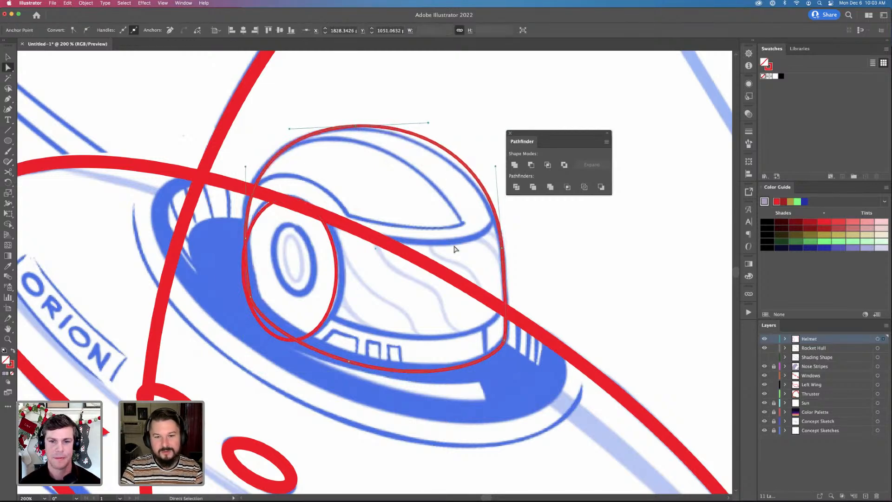
Enlarge the earpiece ellipse to about 91 by 138.5 px
key("v")
left_click(320, 327)
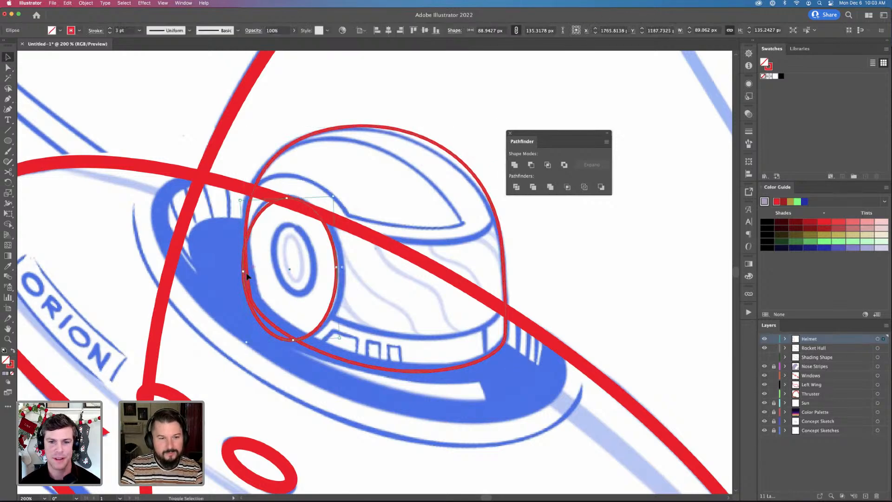
left_click_drag(287, 198, 286, 195)
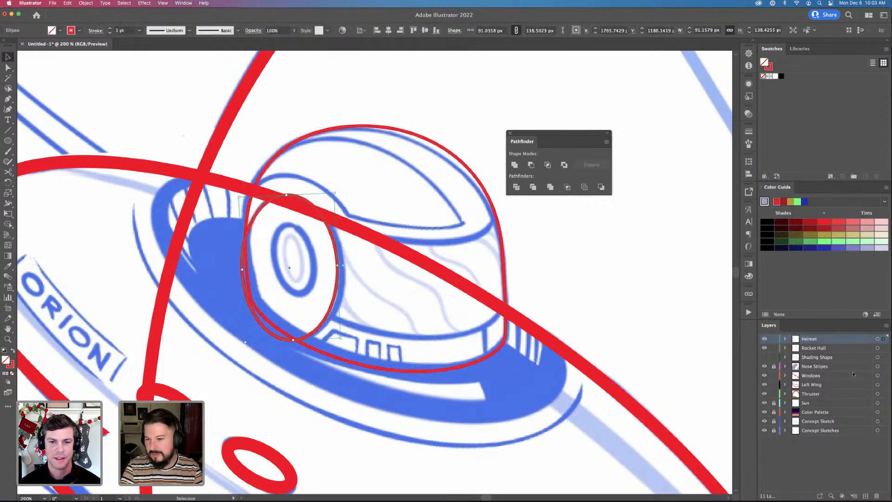
Apply the helmet outline's 3 pt stroke to all unlocked artwork with the Eyedropper, and deselect everything
key("super+a")
key("i")
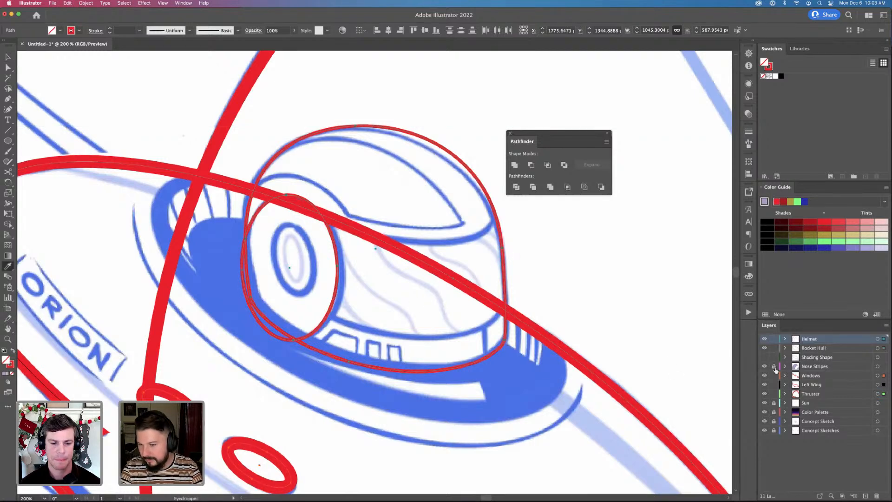
left_click(504, 259)
key("super+shift+a")
Move the floating Pathfinder panel farther away from the helmet drawing
key("v")
left_click_drag(280, 279, 270, 331)
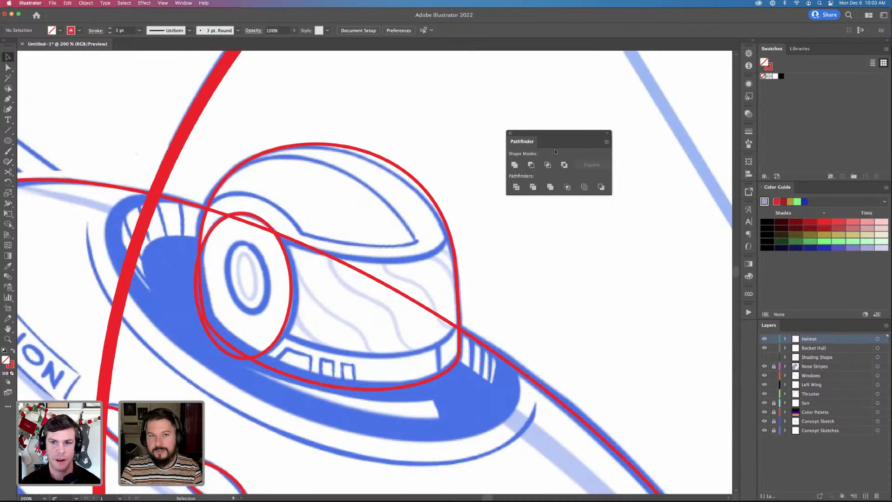
left_click(184, 3)
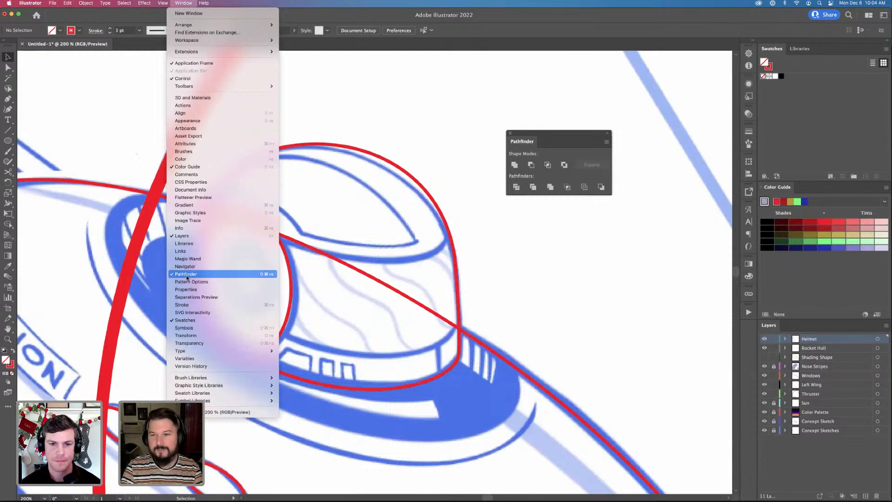
left_click(292, 283)
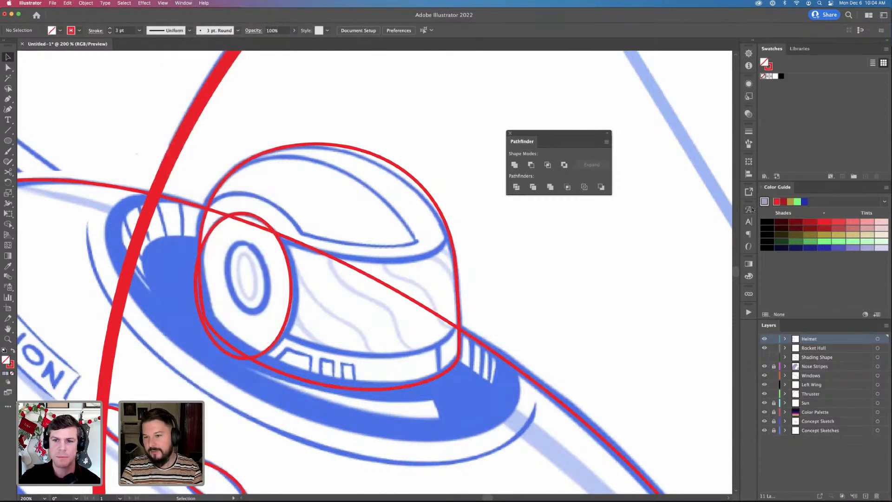
left_click_drag(561, 135, 532, 122)
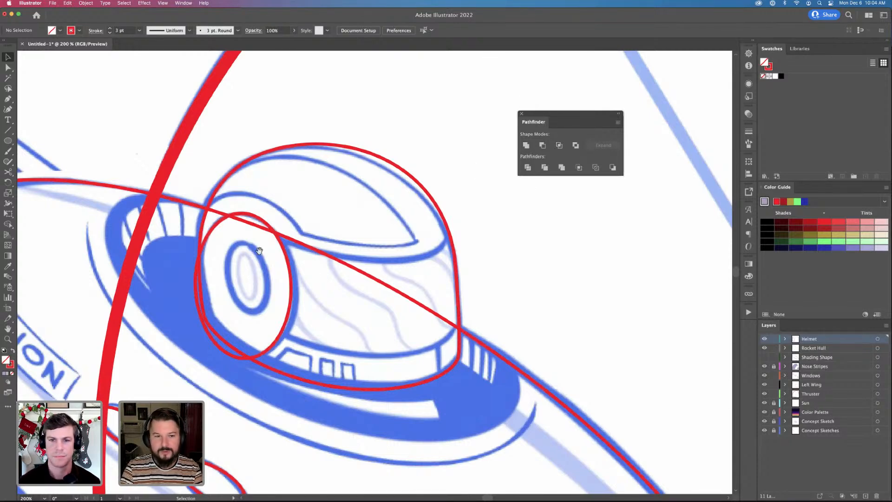
Widen the earpiece ellipse to about 95.5 px so its right edge meets the sketch, and deselect it
left_click_drag(314, 276, 311, 243)
left_click(243, 331)
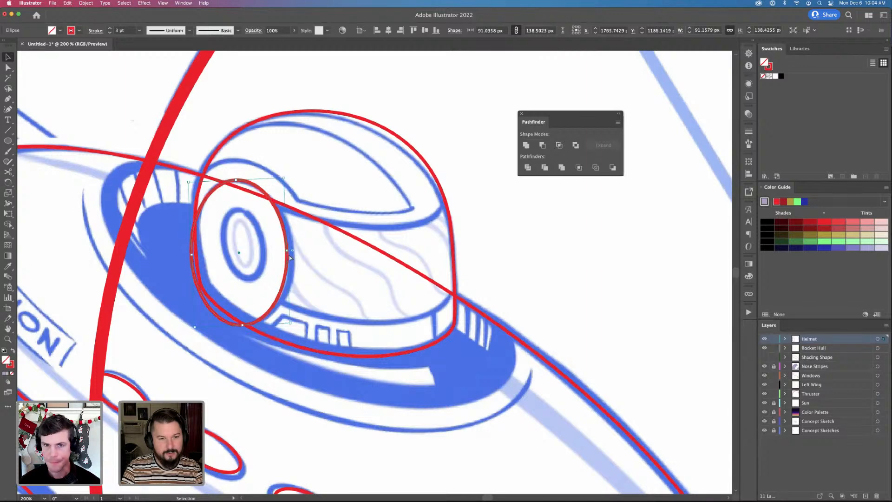
left_click_drag(289, 254, 293, 251)
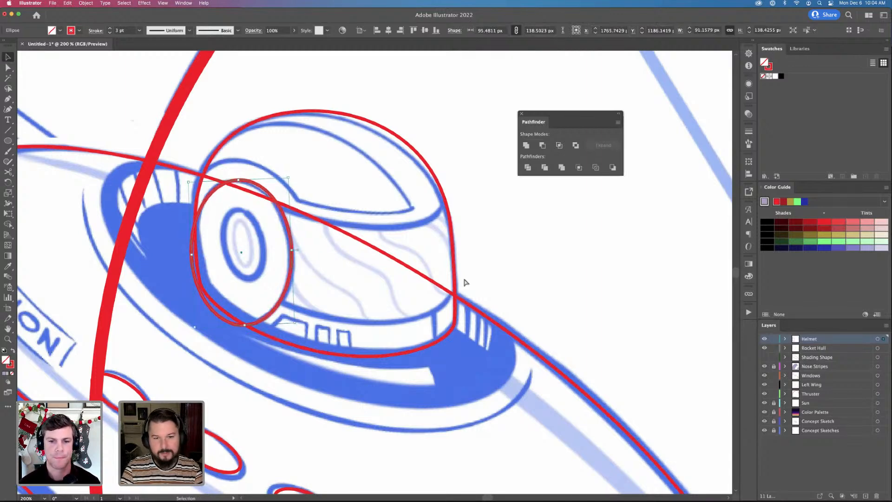
left_click(466, 282)
Make an enlarged copy of the earpiece ellipse, about 108 by 156 px, as the earpiece's outer ring
scroll(409, 259, "up", 3)
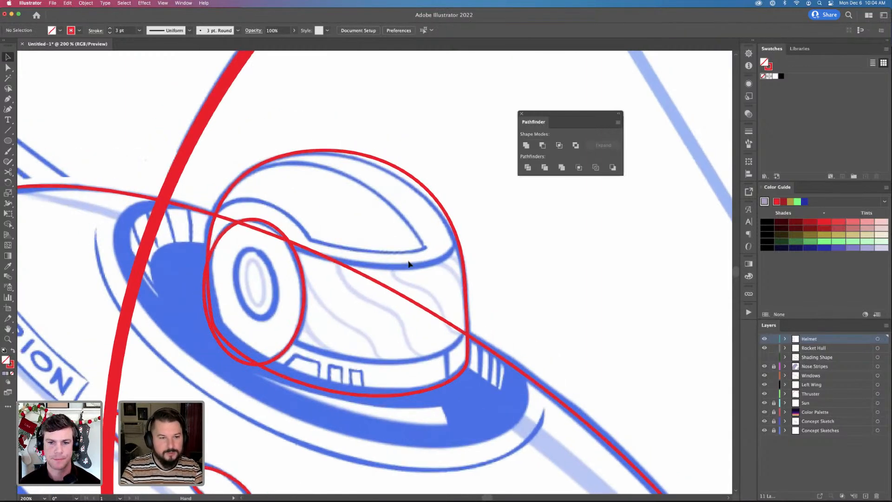
left_click(298, 257)
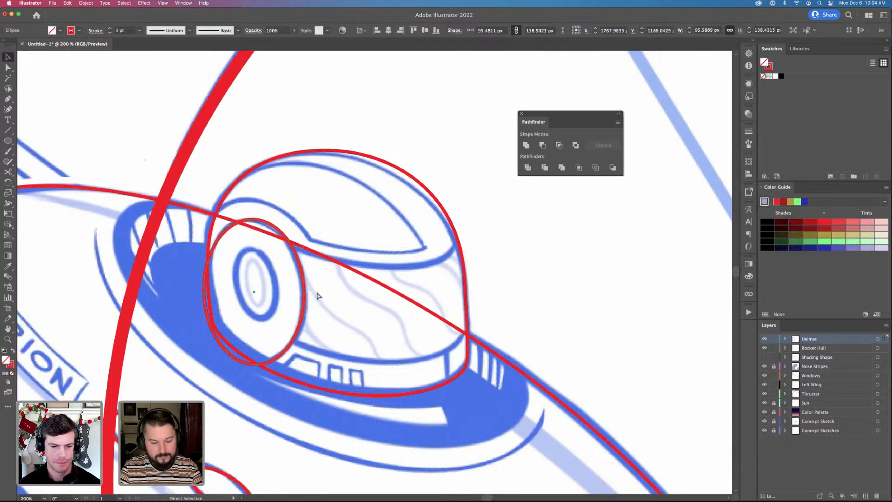
key("v")
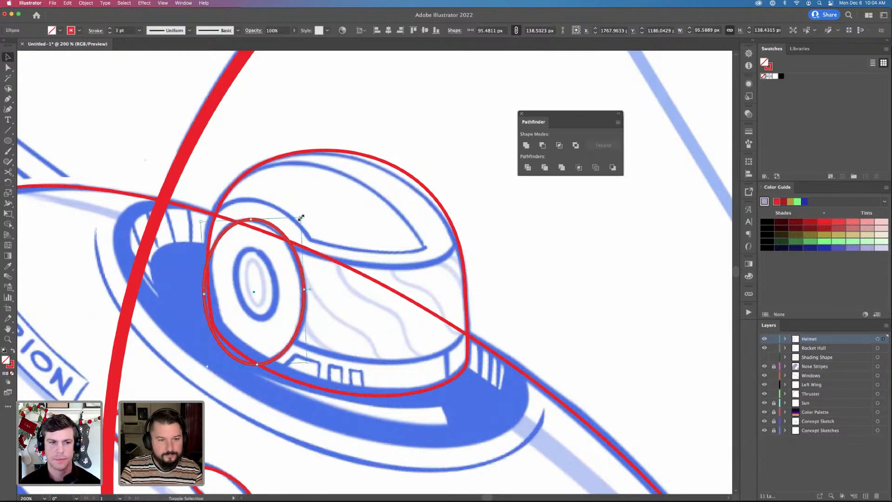
mouse_move(301, 217)
left_mouse_down()
mouse_move(320, 197)
mouse_move(301, 212)
left_mouse_up()
key("a")
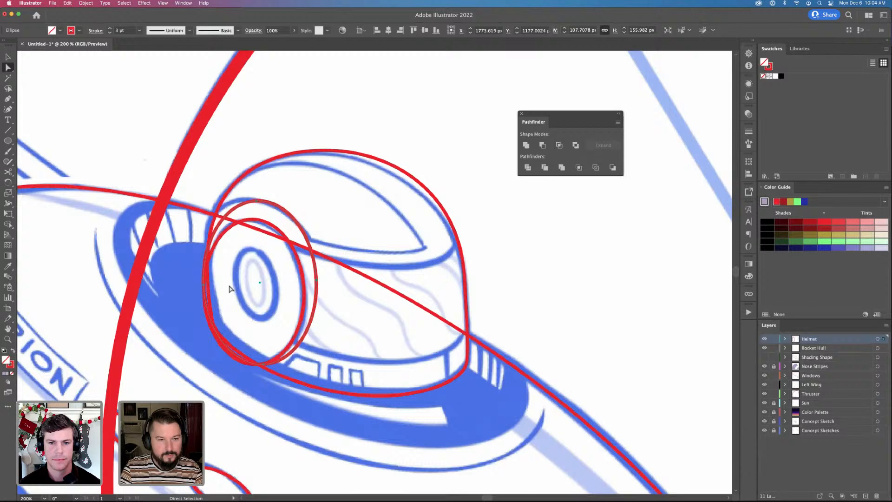
Enlarge the outer earpiece ellipse to about 117 by 163.5 px and pull its left anchor in to the helmet outline
left_click(204, 285)
key("v")
left_click_drag(204, 284, 194, 289)
left_click_drag(253, 192, 251, 200)
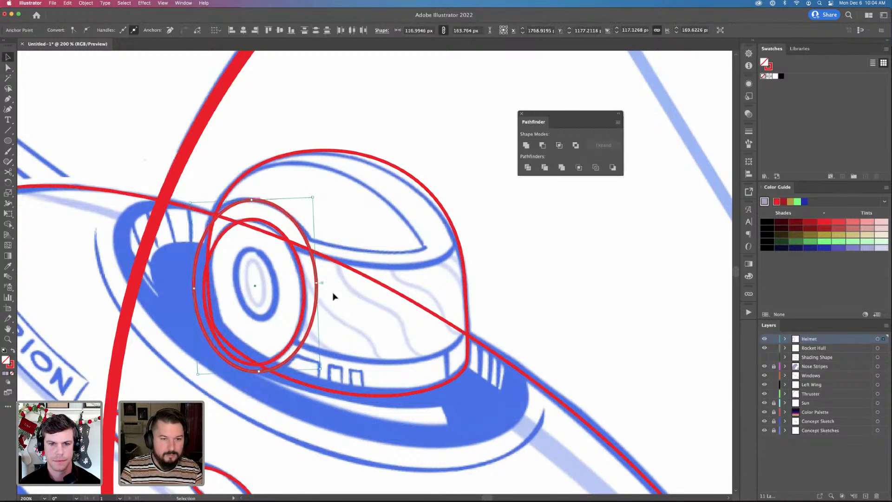
left_click_drag(322, 372, 325, 367)
key("a")
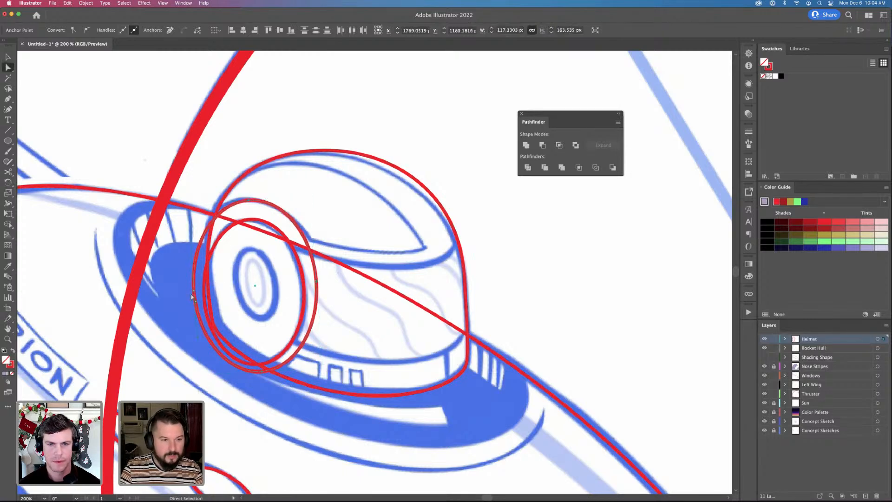
left_click_drag(194, 290, 203, 293)
left_click_drag(216, 203, 215, 203)
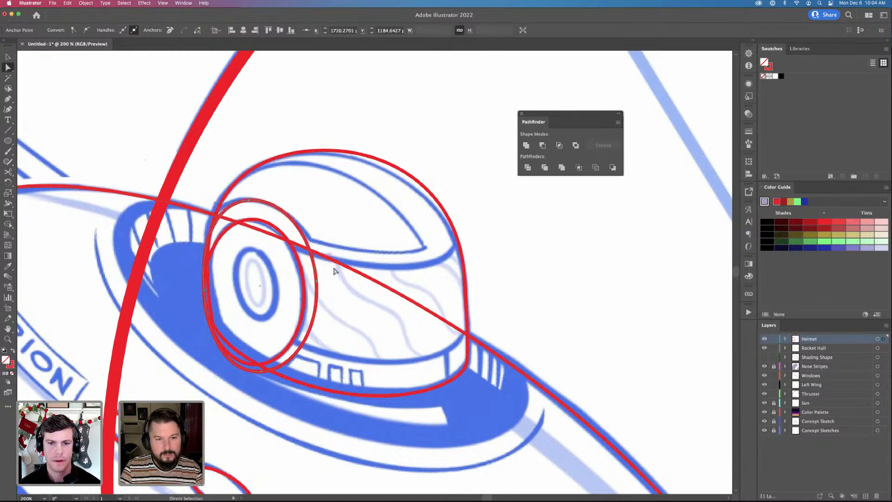
Reshape the inner earpiece ellipse by moving its left anchor inward and shifting its top anchor left and slightly down
key("v")
key("a")
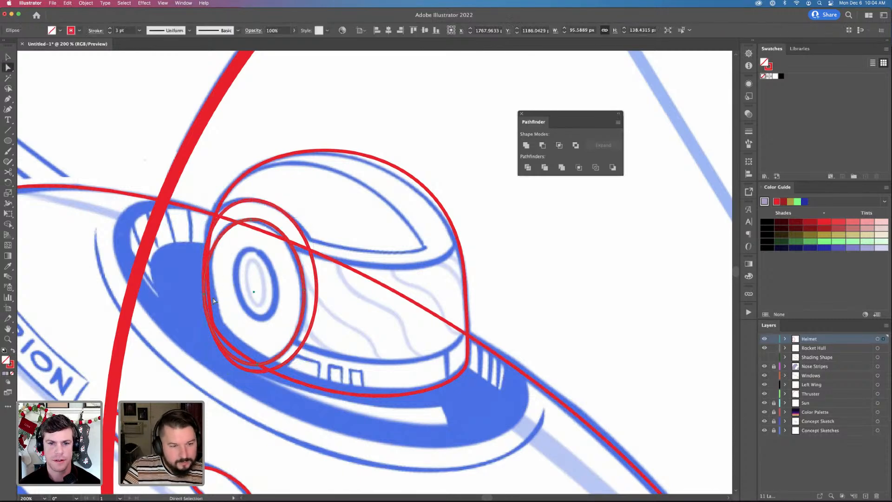
left_click_drag(204, 294, 211, 298)
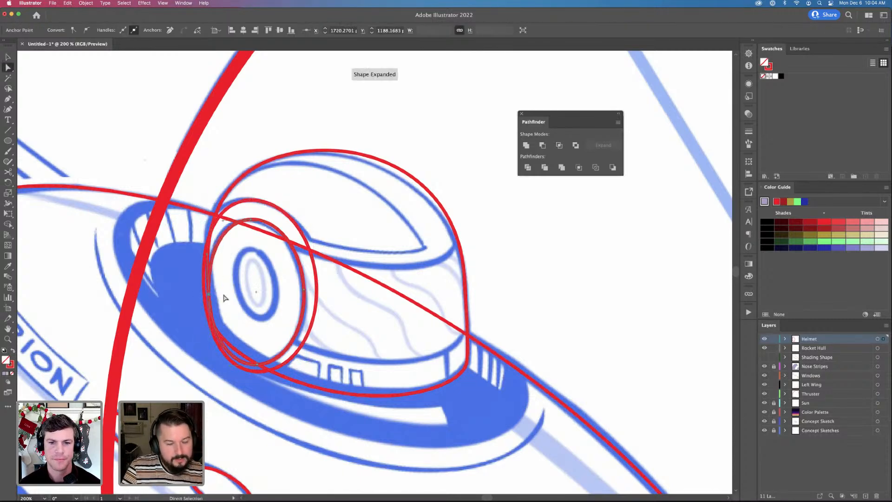
left_click(253, 221)
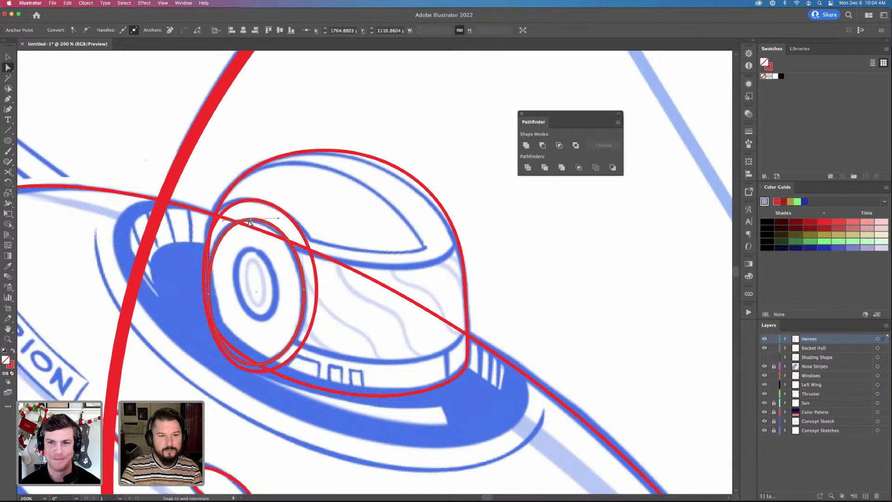
left_click_drag(250, 223, 275, 219)
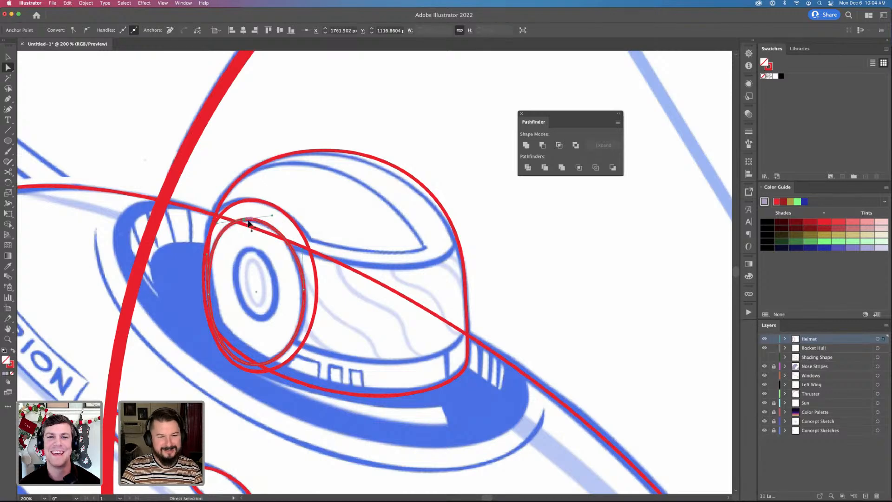
left_click_drag(247, 222, 244, 222)
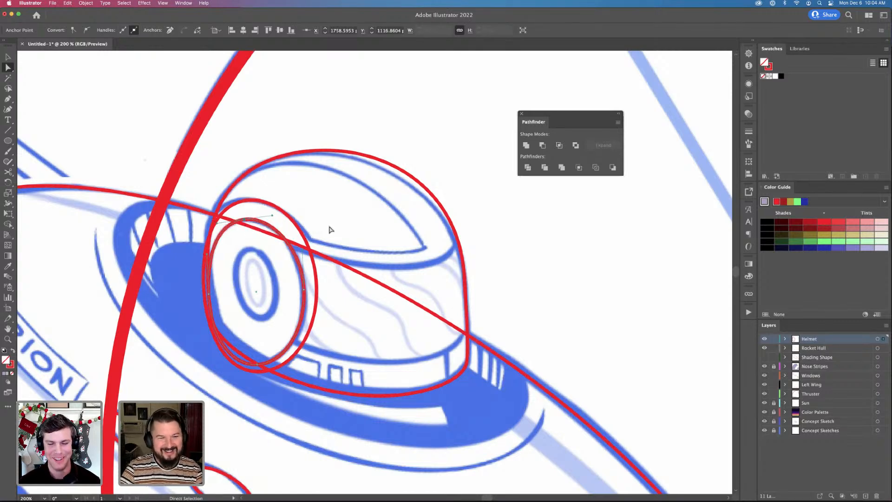
key("Down")
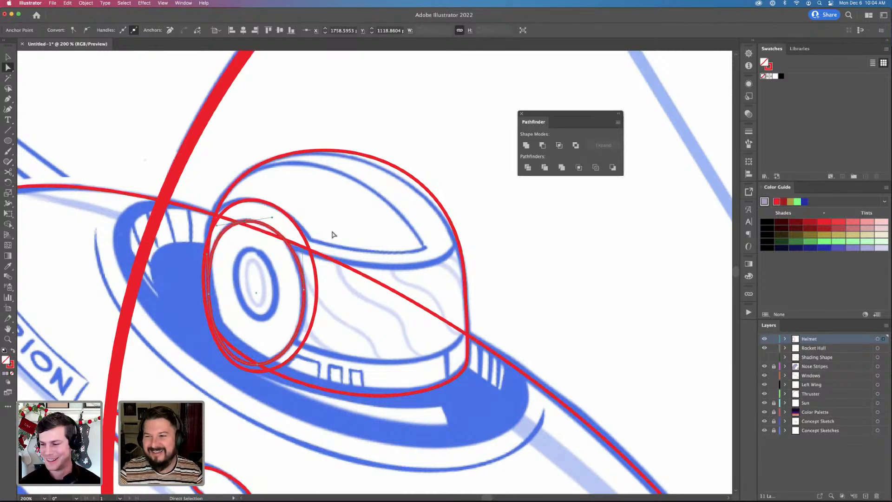
Refine the outer earpiece ellipse to about 106 by 167 px, adjusting its top anchor and aligning its left anchor with the helmet outline
left_click_drag(246, 220, 283, 199)
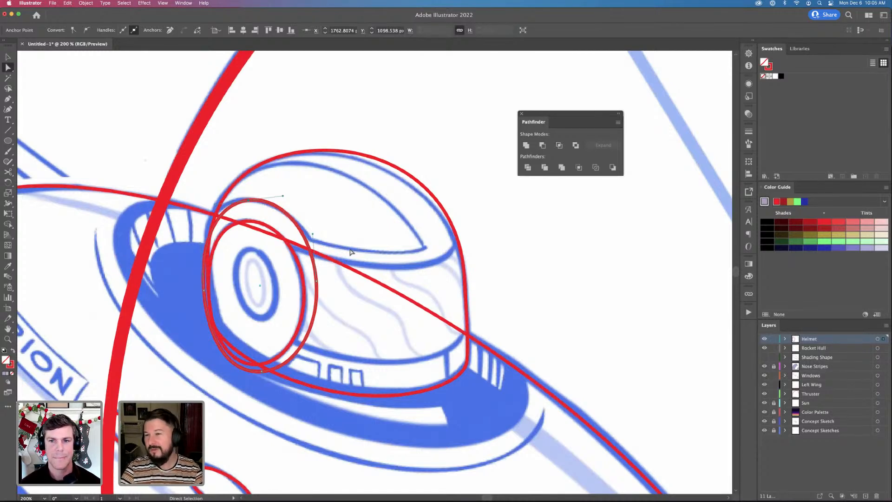
mouse_move(272, 293)
left_mouse_down()
mouse_move(265, 281)
mouse_move(277, 303)
mouse_move(283, 297)
left_mouse_up()
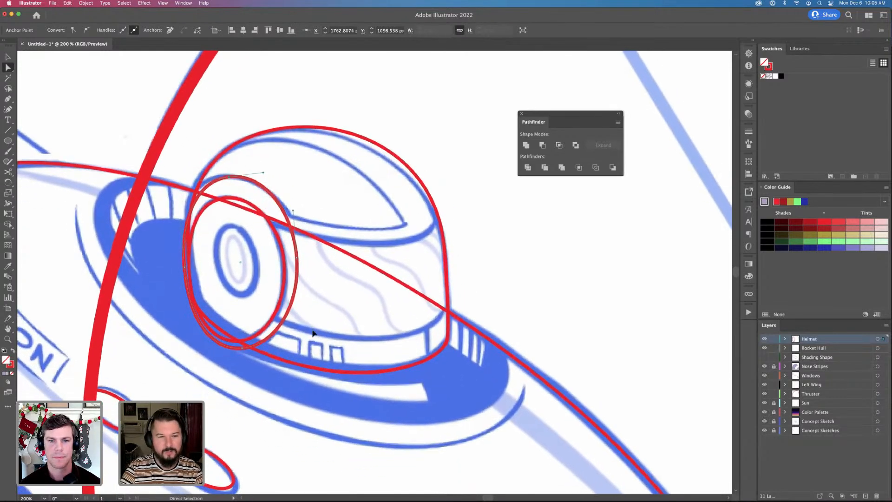
key("v")
left_click_drag(248, 347, 270, 355)
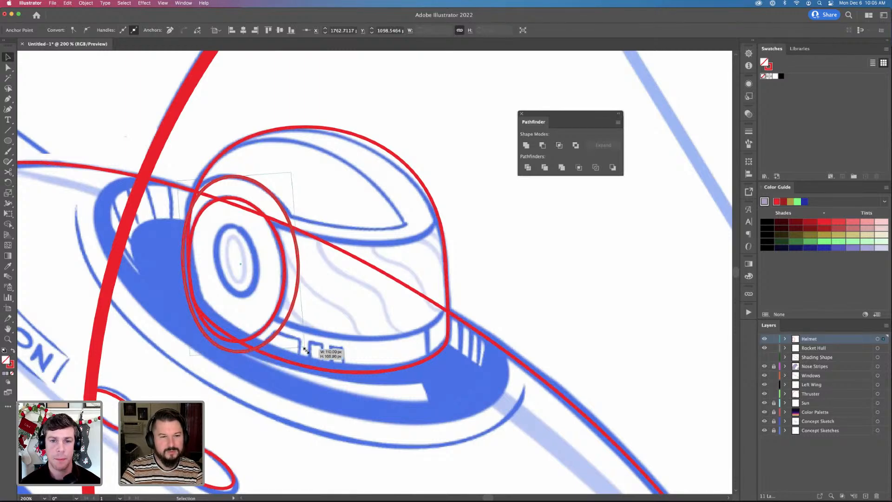
left_click_drag(307, 349, 307, 352)
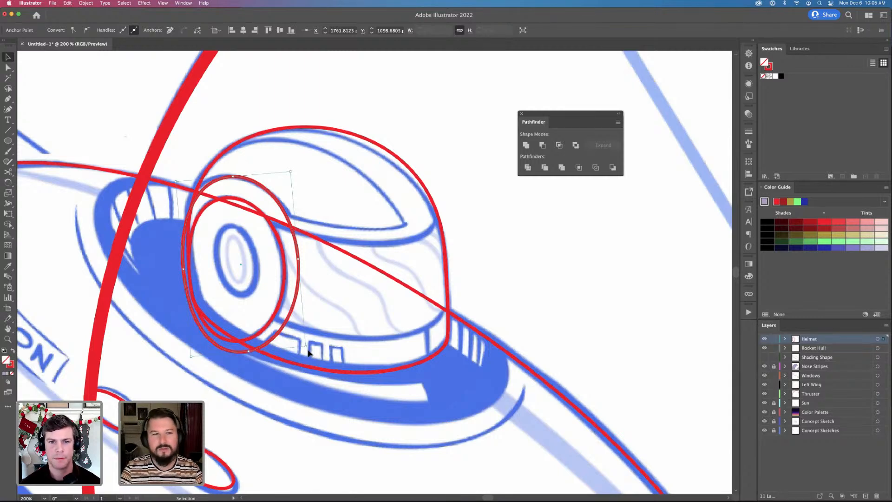
left_click_drag(184, 268, 191, 274)
key("a")
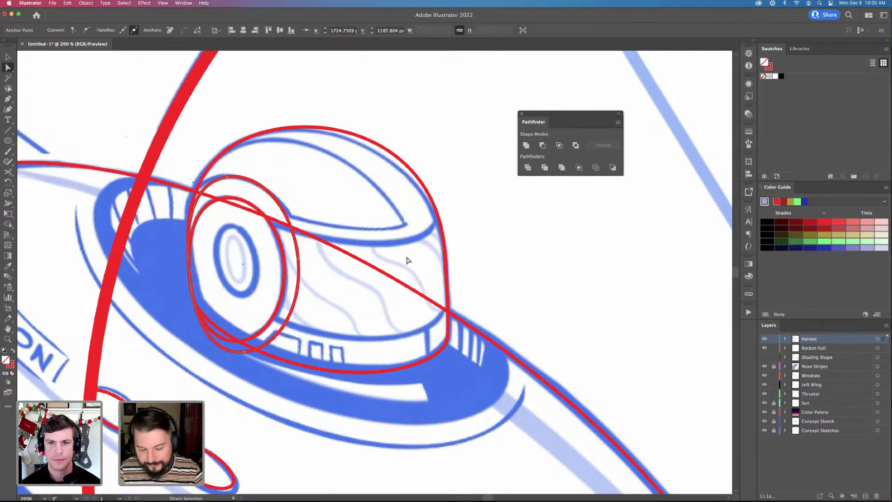
Draw the visor's upper edge with the Pen tool from inside the earpiece to the helmet's right side, refine its curve, and deselect it
key("p")
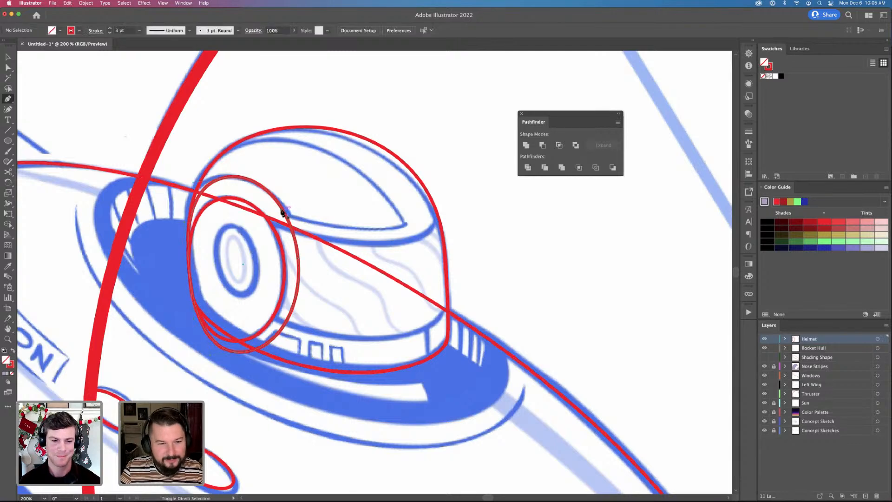
key("super+shift+a")
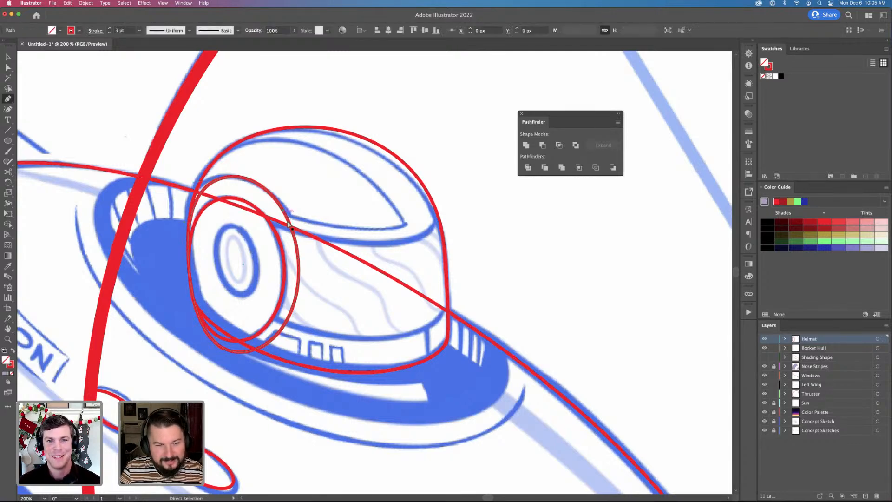
left_click(310, 240)
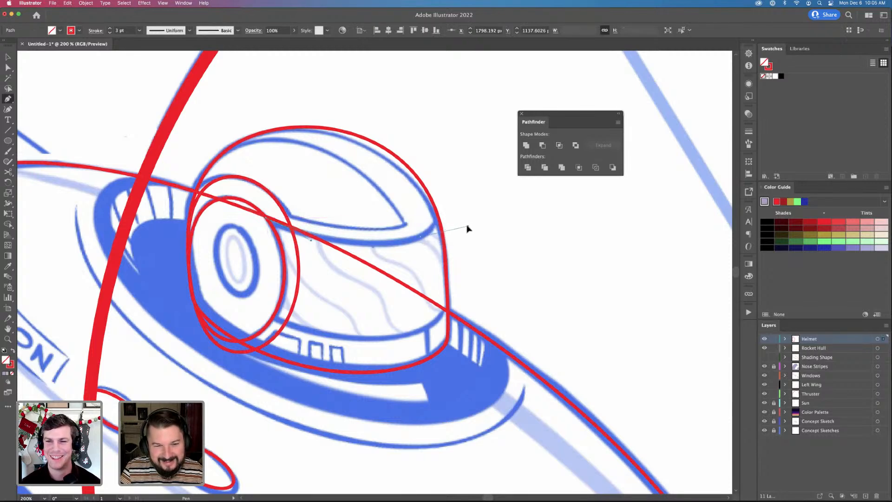
left_click_drag(467, 228, 467, 226)
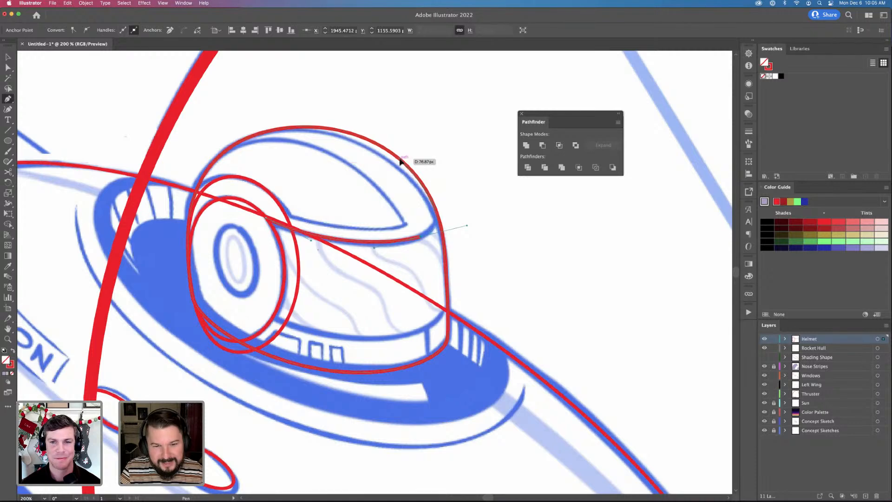
key("a")
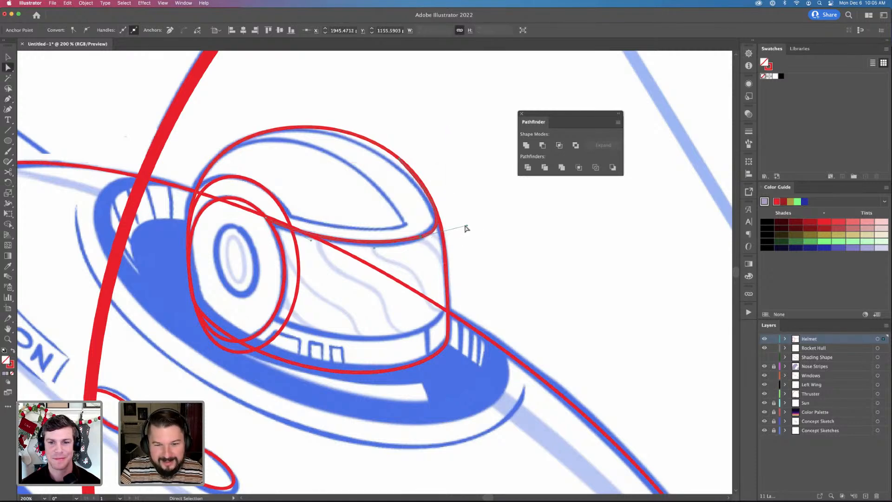
left_click_drag(466, 227, 465, 221)
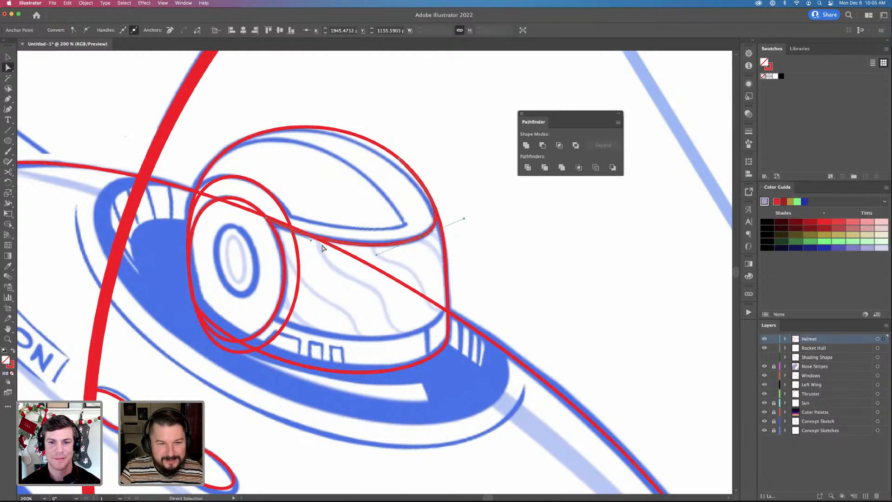
left_click_drag(266, 220, 250, 217)
left_click(400, 284)
key("v")
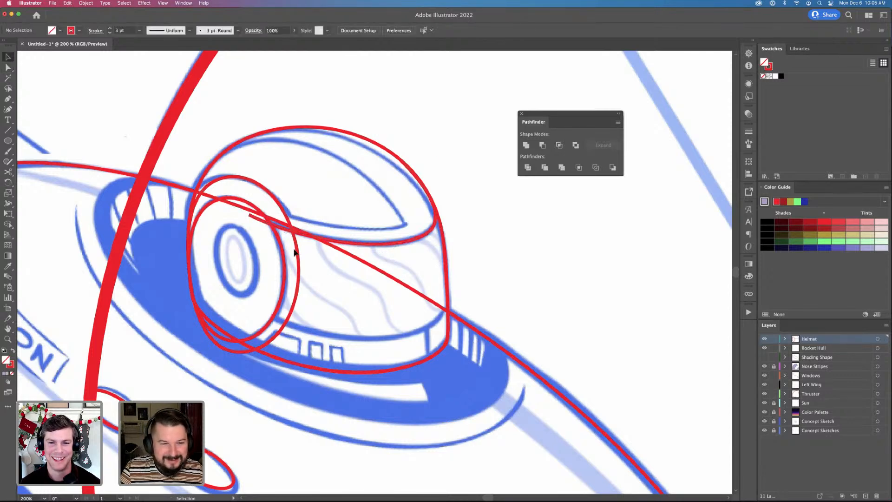
Adjust the right anchor of the outer earpiece ellipse slightly outward, and deselect it
left_click(301, 271)
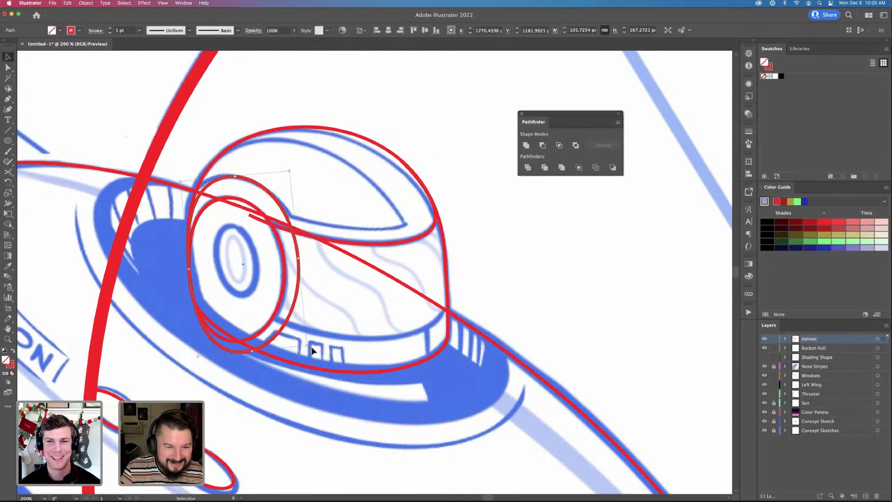
key("a")
left_click_drag(299, 261, 302, 263)
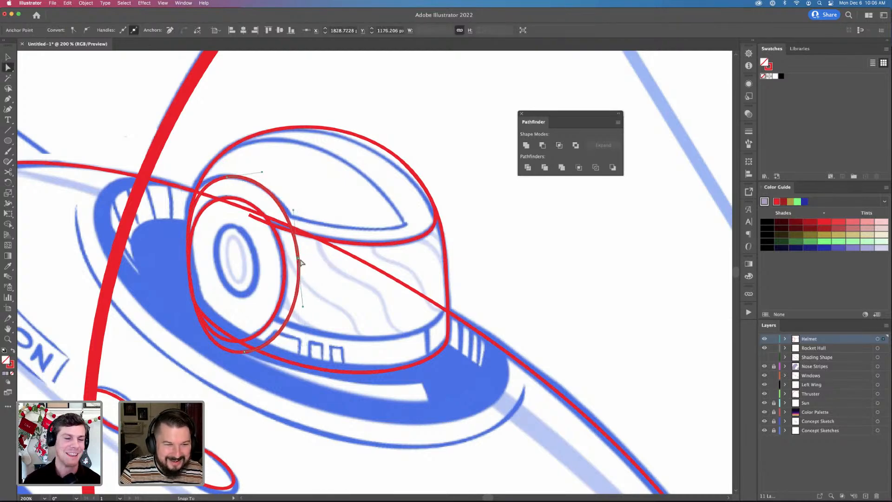
left_click(367, 331)
Draw the visor's lower edge with the Pen tool as a curve from the inner earpiece ellipse to the helmet's right side
key("v")
key("p")
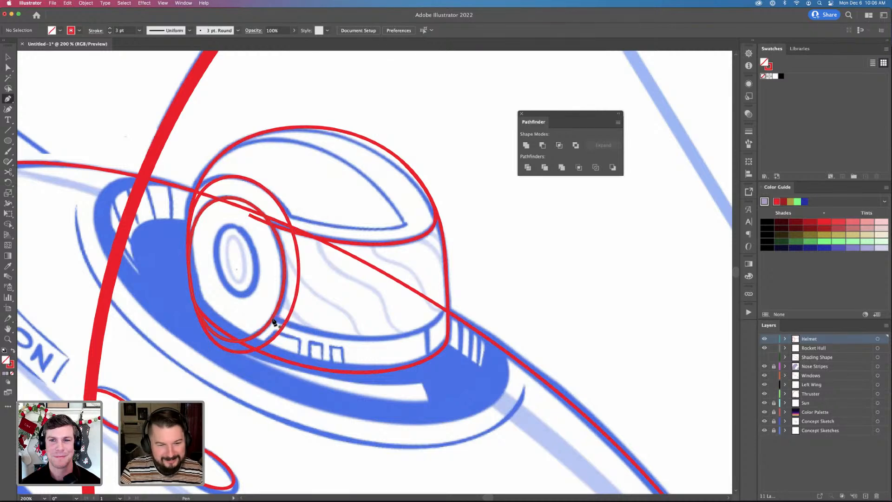
left_click_drag(274, 322, 294, 332)
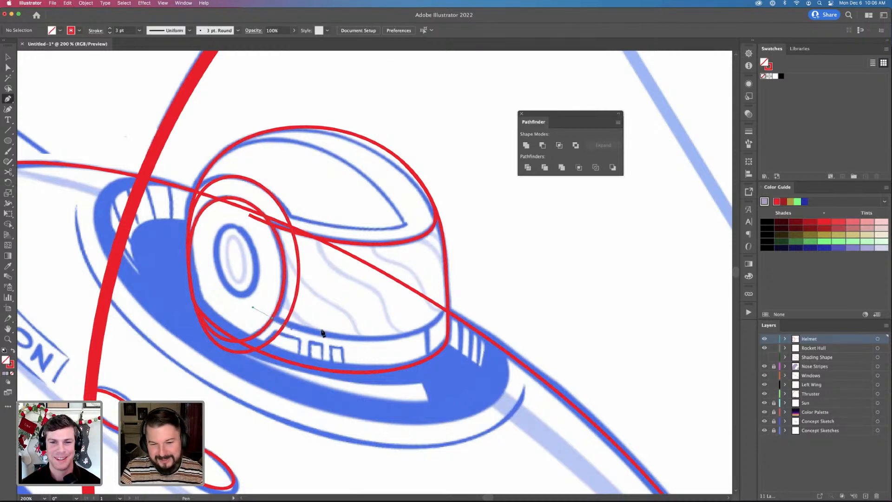
mouse_move(425, 329)
left_mouse_down()
mouse_move(484, 309)
mouse_move(455, 321)
mouse_move(448, 293)
left_mouse_up()
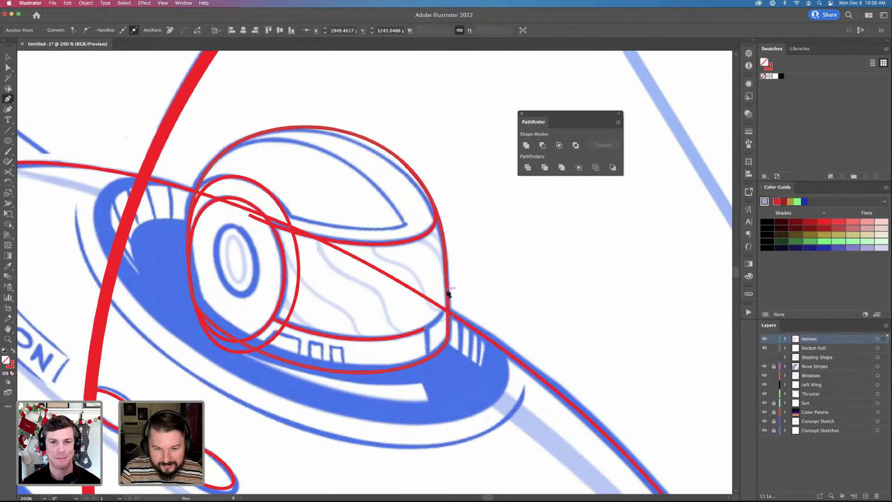
Extend the lower visor curve's end just past the helmet outline, refine its handle, and view the deselected artwork in Outline mode
key("a")
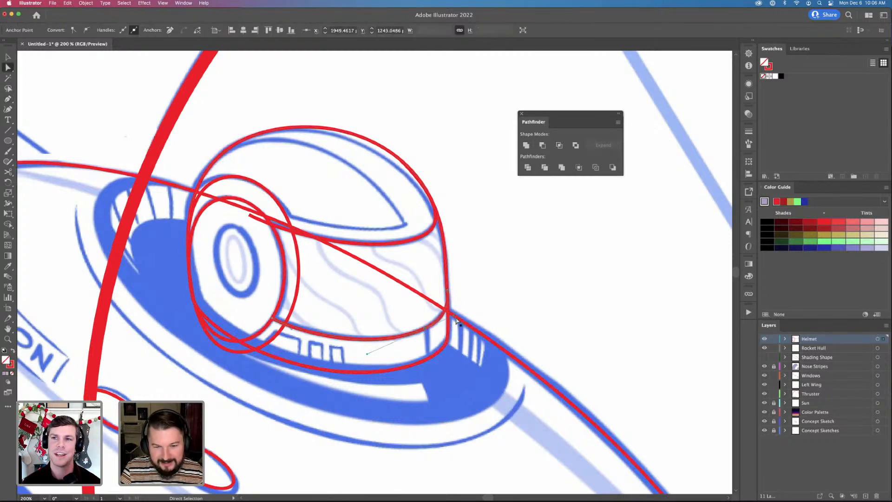
mouse_move(449, 289)
left_mouse_down()
mouse_move(450, 282)
mouse_move(448, 292)
left_mouse_up()
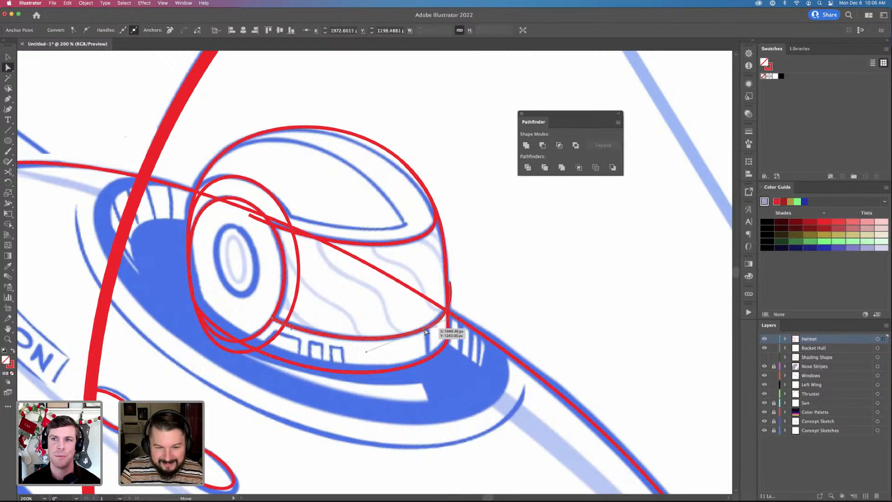
left_click_drag(424, 329, 361, 356)
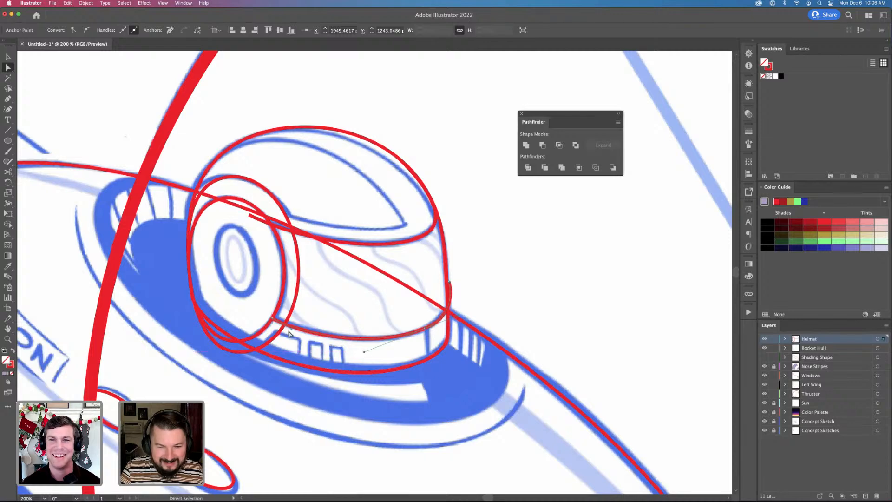
left_click(298, 334)
left_click(342, 341)
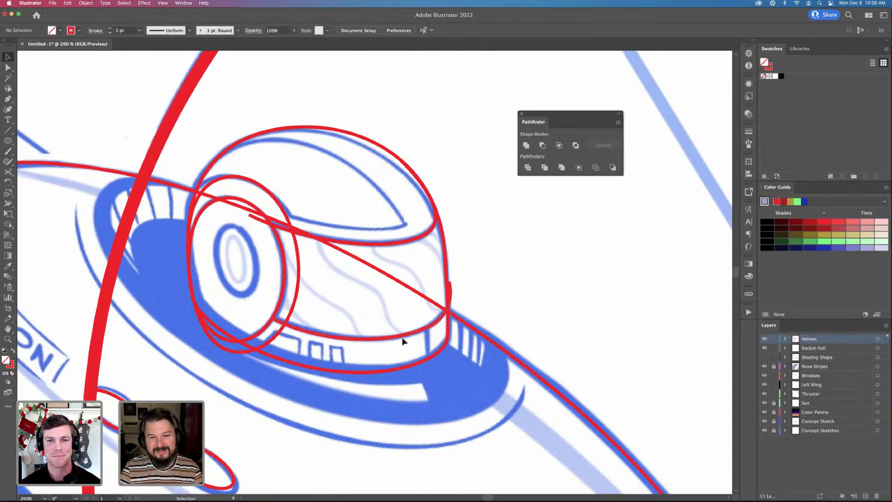
key("super+y")
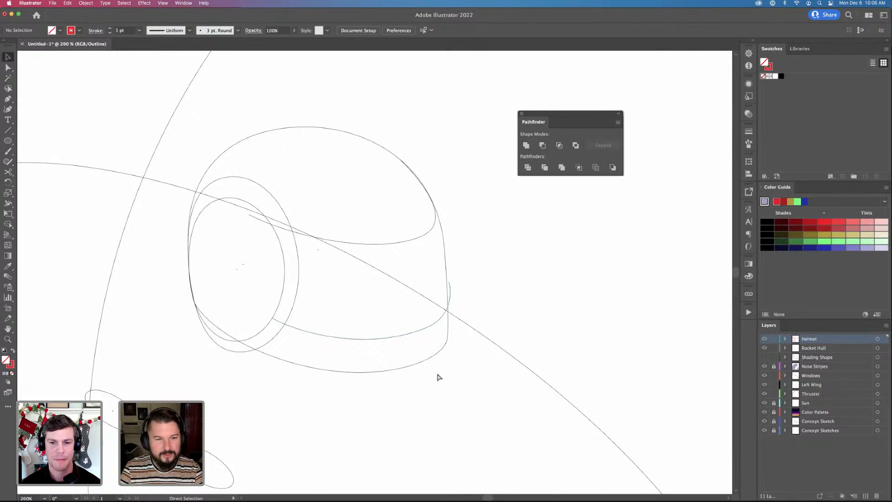
Compare the helmet tracing with the sketch by alternating between Outline and Preview modes
key("super+y")
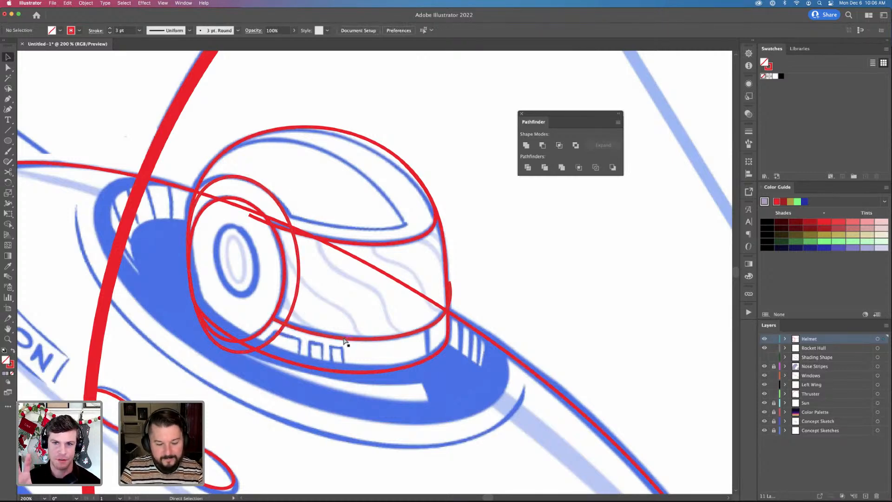
key("super+y")
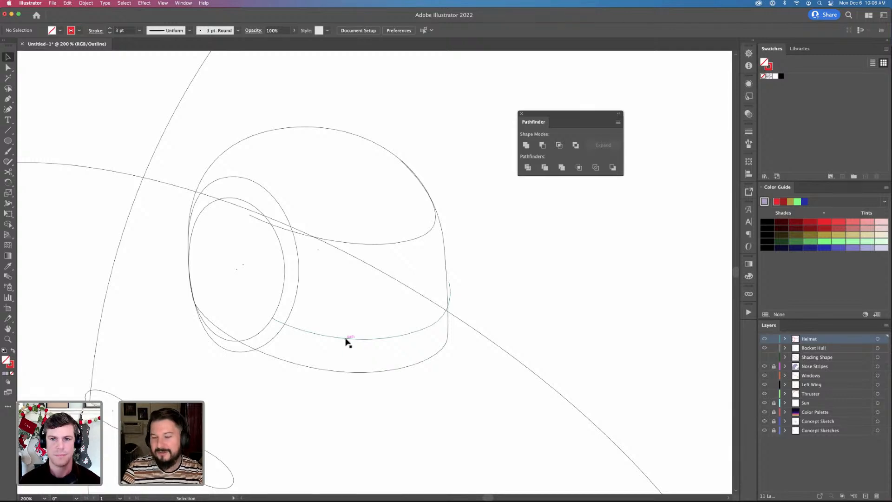
key("a")
key("super+y")
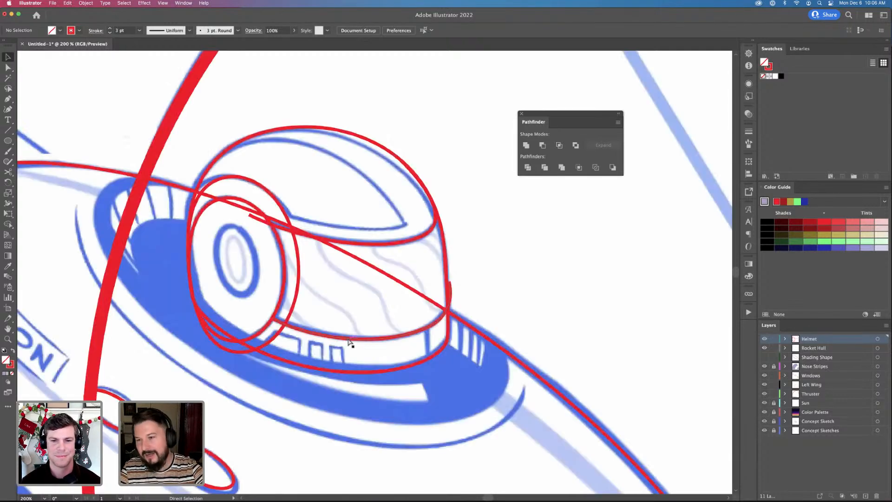
key("super+y")
key("super+y")
key("super+y")
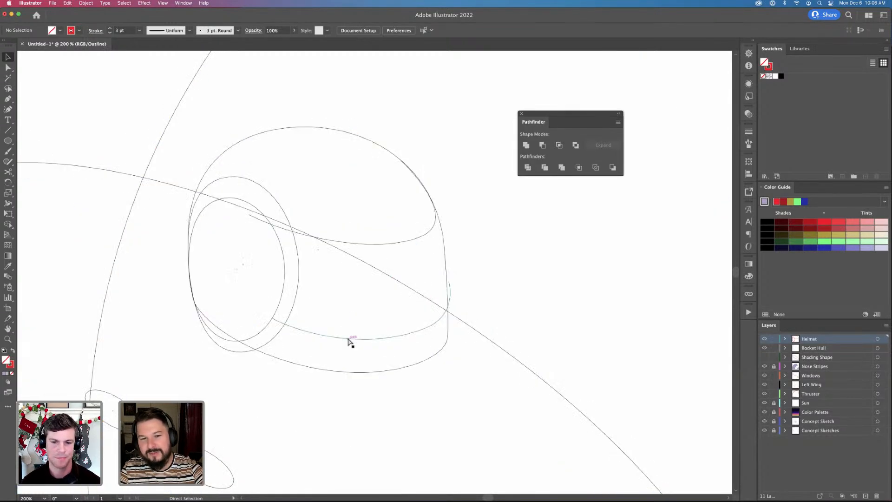
key("super+y")
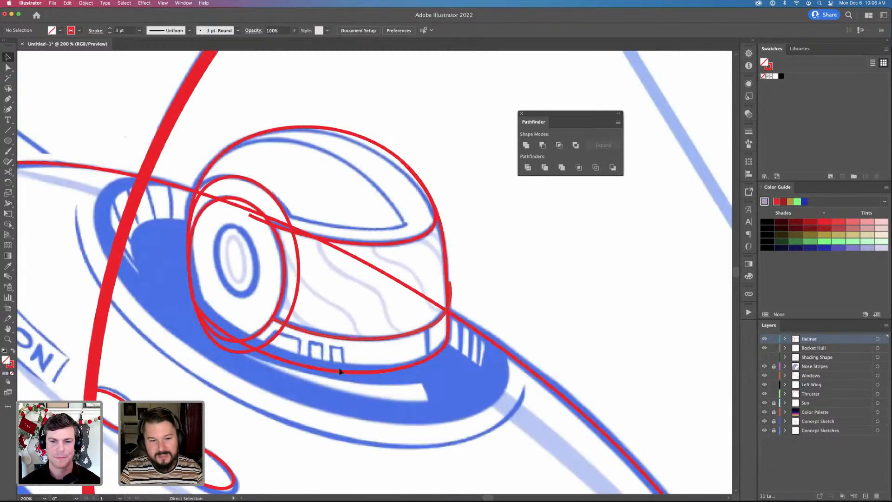
Refine the helmet outline's bottom curve and move its lower-right corner anchor slightly outward with direct selection
left_click(296, 366)
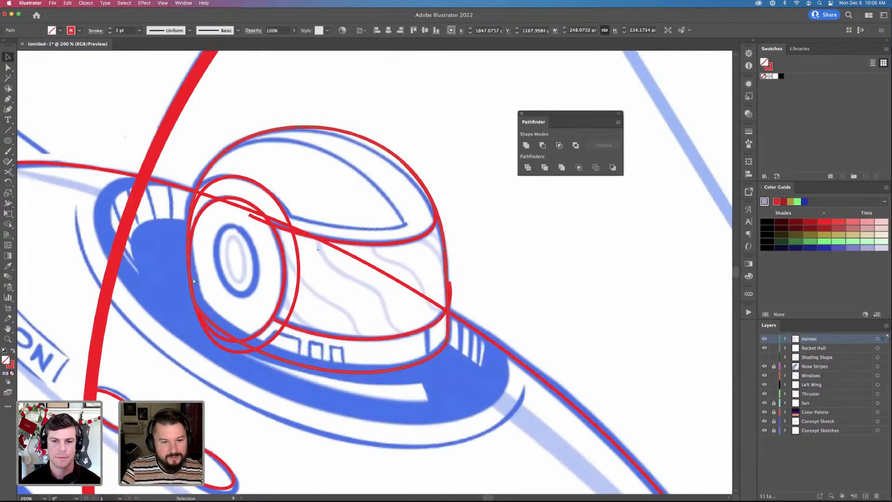
key("a")
left_click(292, 363)
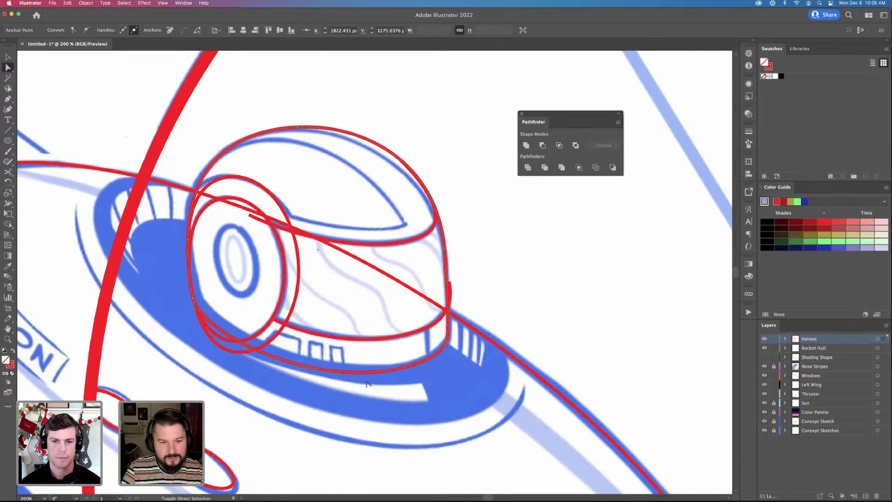
key("shift+c")
left_click_drag(292, 362, 224, 348)
key("a")
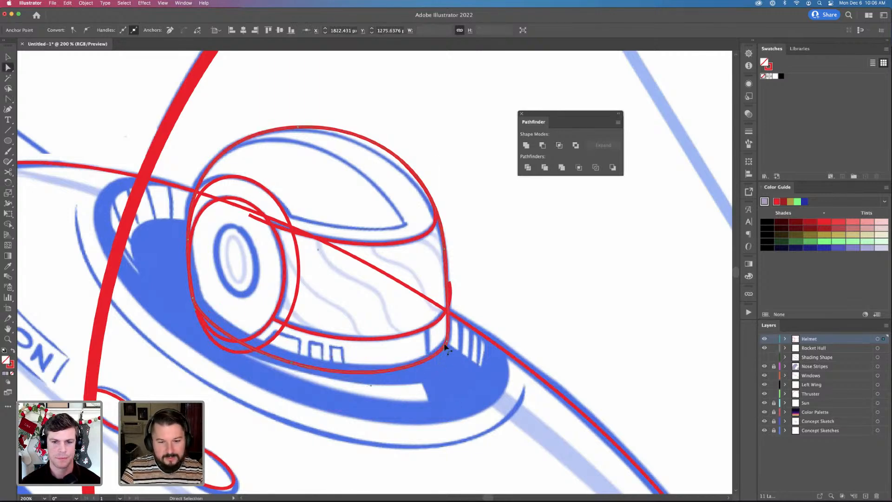
left_click_drag(447, 345, 450, 352)
key("v")
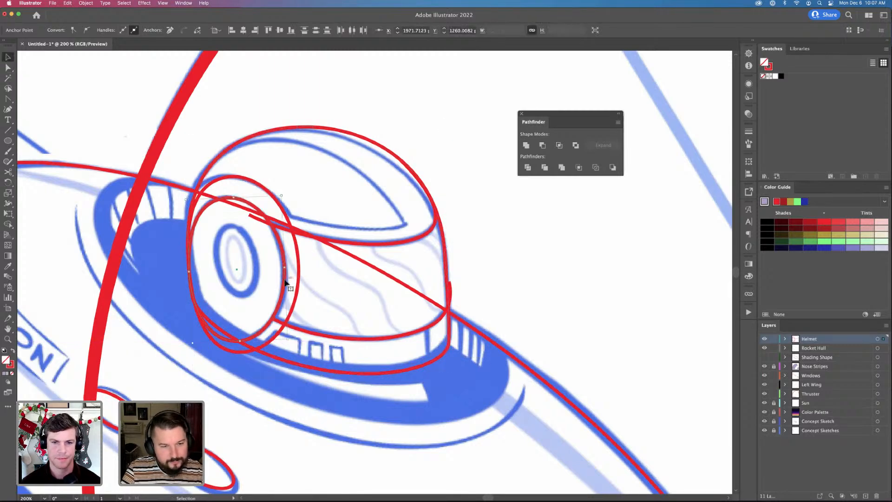
left_click(284, 280)
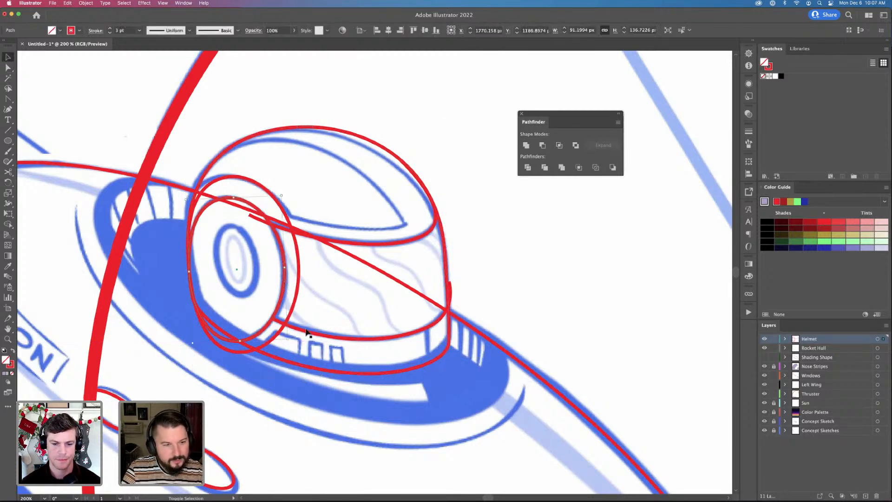
left_click(271, 360, "shift")
left_click(429, 284)
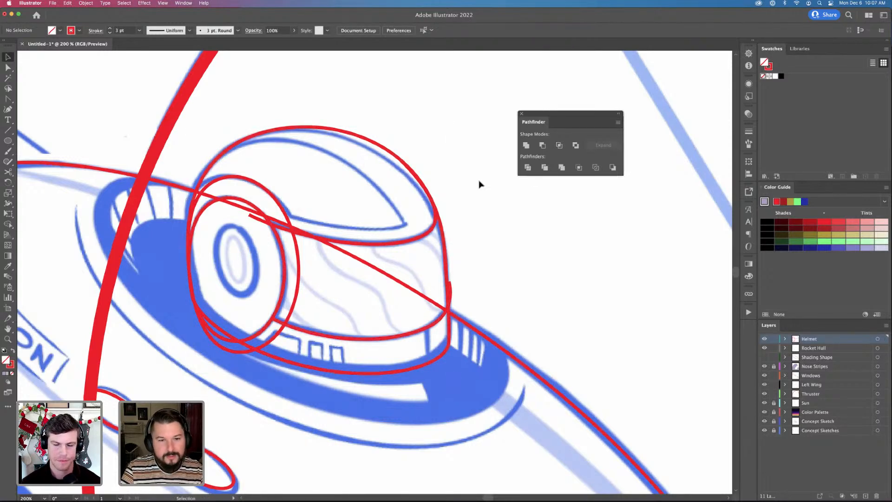
Cut the outer earpiece ellipse and both visor edge curves from the Helmet layer
left_click(410, 243)
left_click(385, 338, "shift")
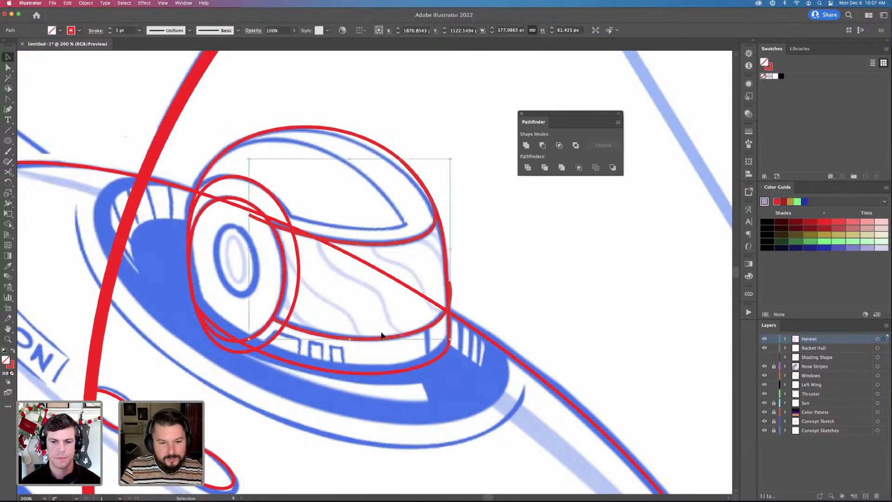
key("Delete")
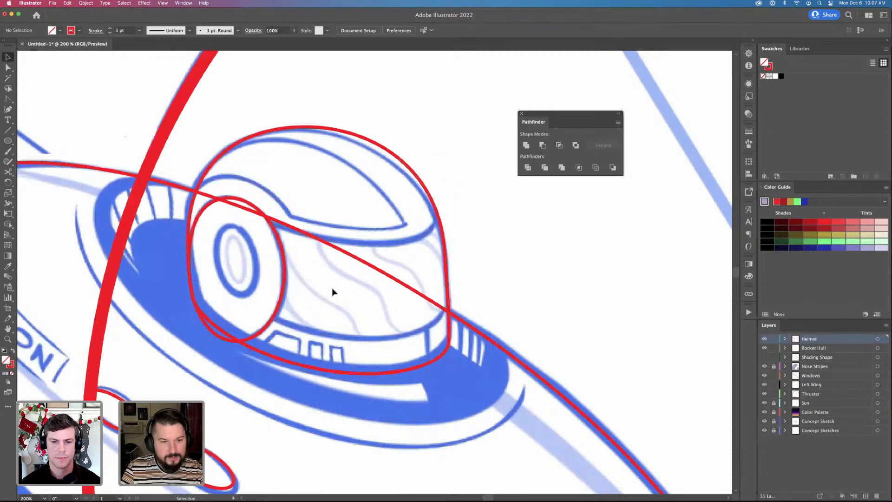
Hide the Rocket Hull and Sun layers, and select the inner earpiece ellipse
left_click(764, 348)
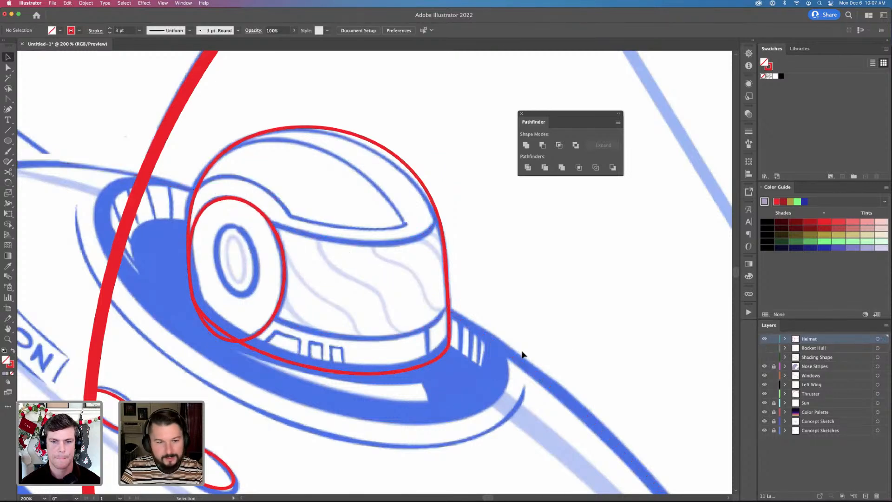
left_click(764, 403)
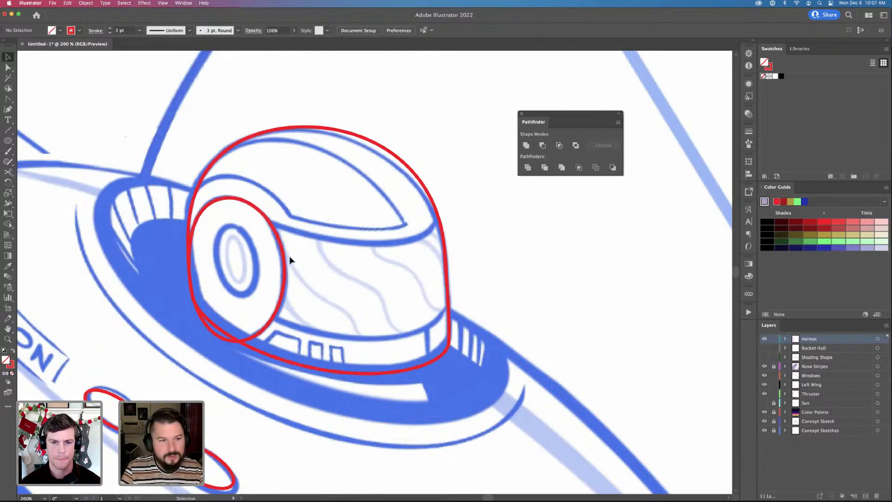
left_click(275, 317)
Add a new layer above Helmet, paste the cut ellipse and visor curves in place on it, and hide that layer
left_click(865, 495)
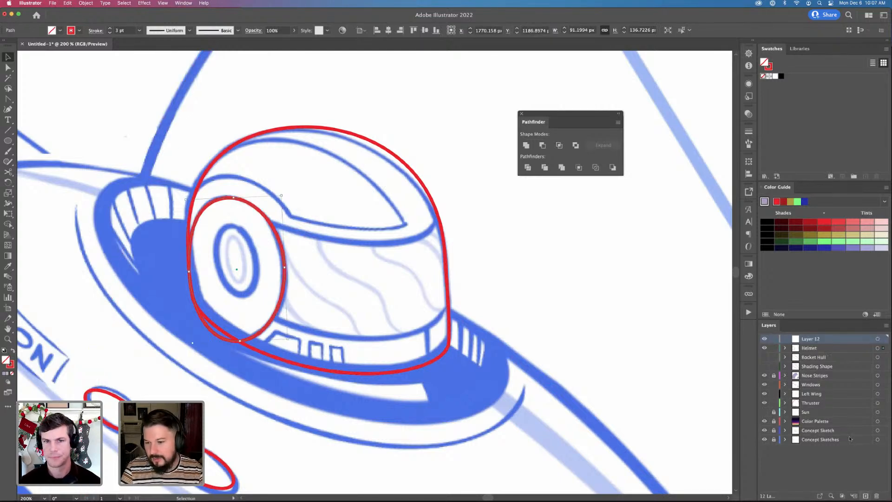
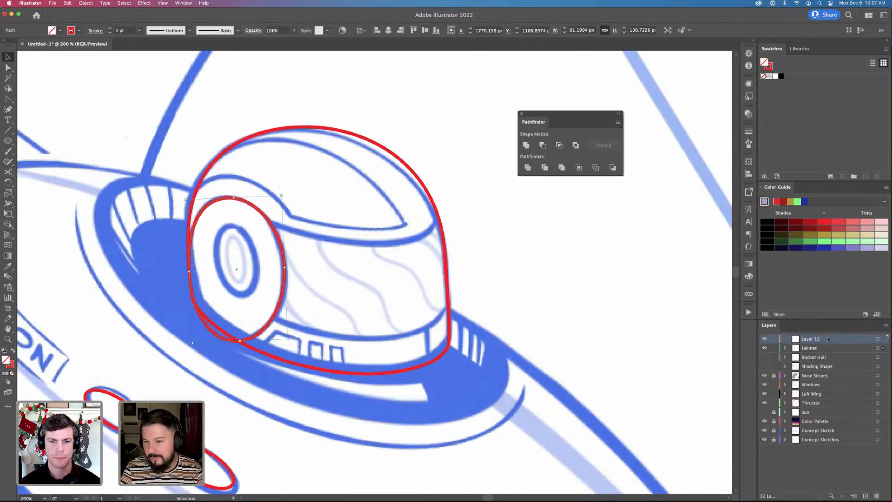
key("super+shift+a")
key("super+f")
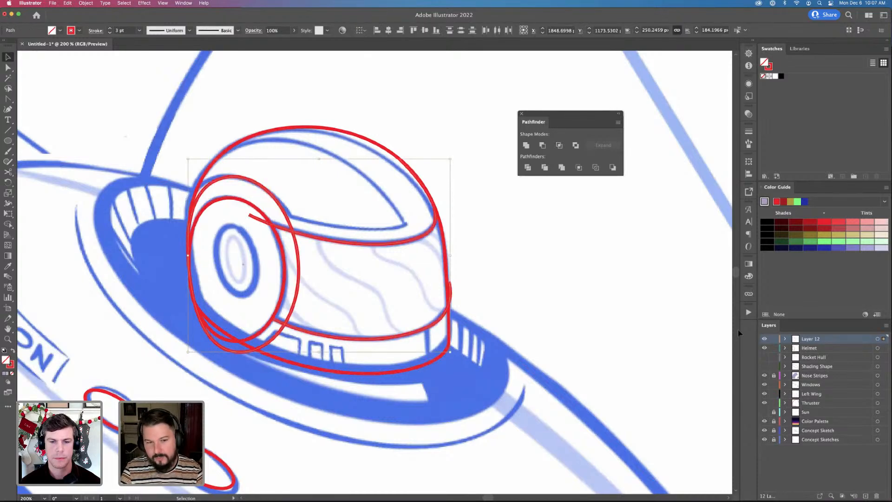
left_click(764, 340)
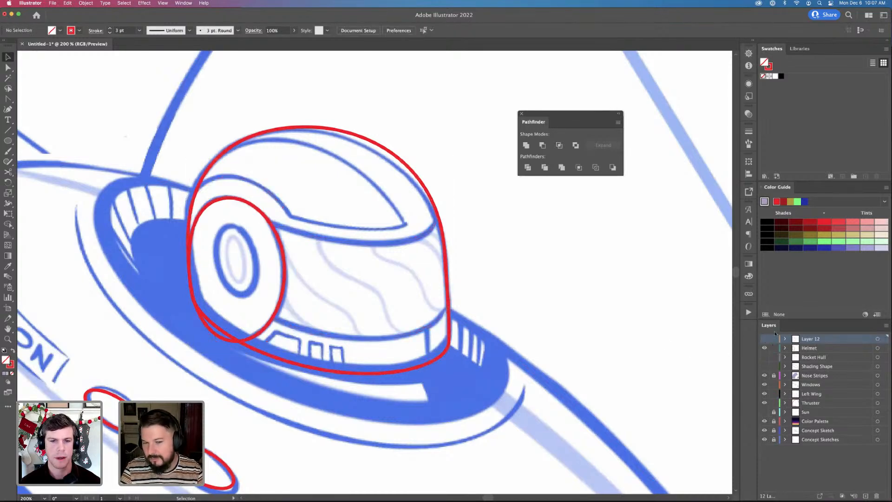
Adjust the helmet outline's left and lower-left anchors so the path runs inside the lower part of the inner earpiece ellipse
left_click(269, 329)
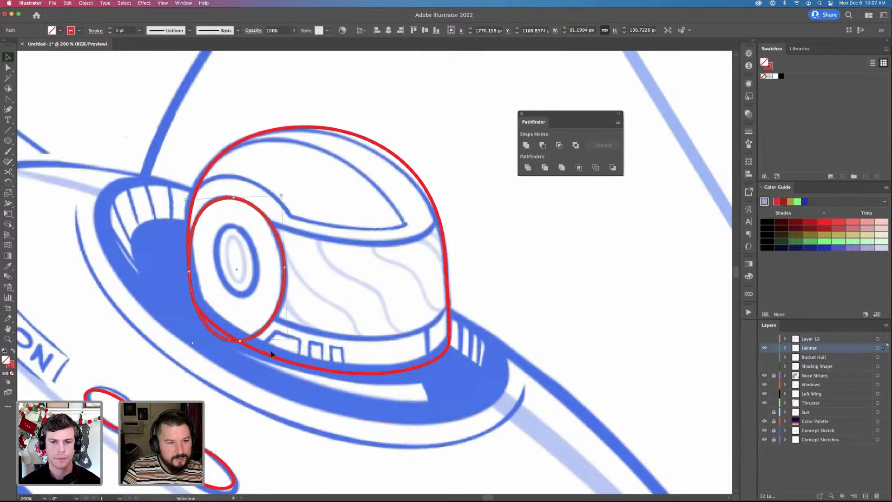
key("a")
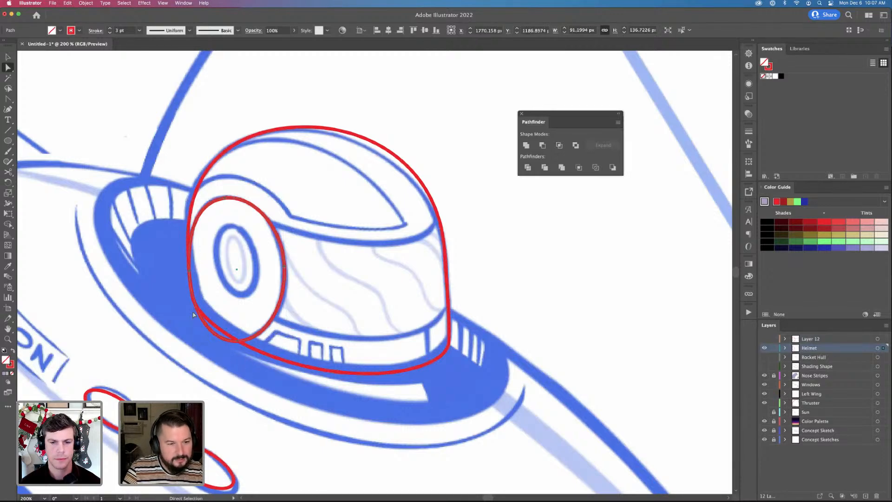
left_click(203, 318)
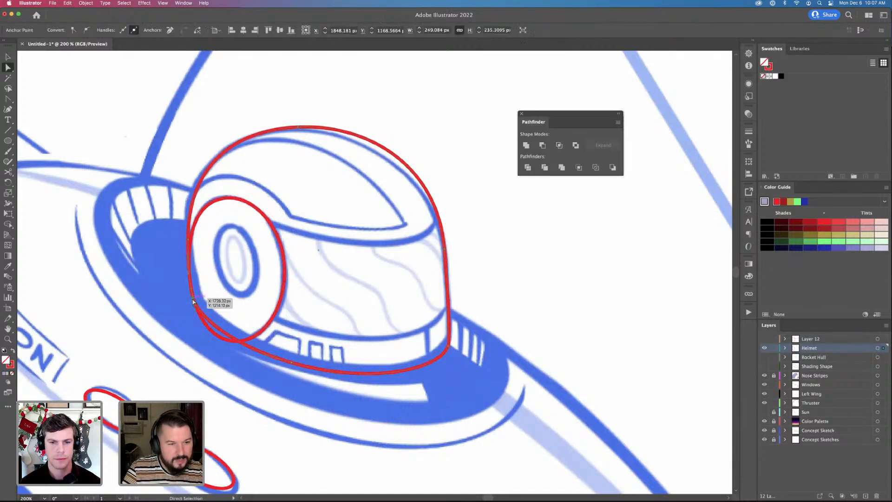
left_click(203, 304)
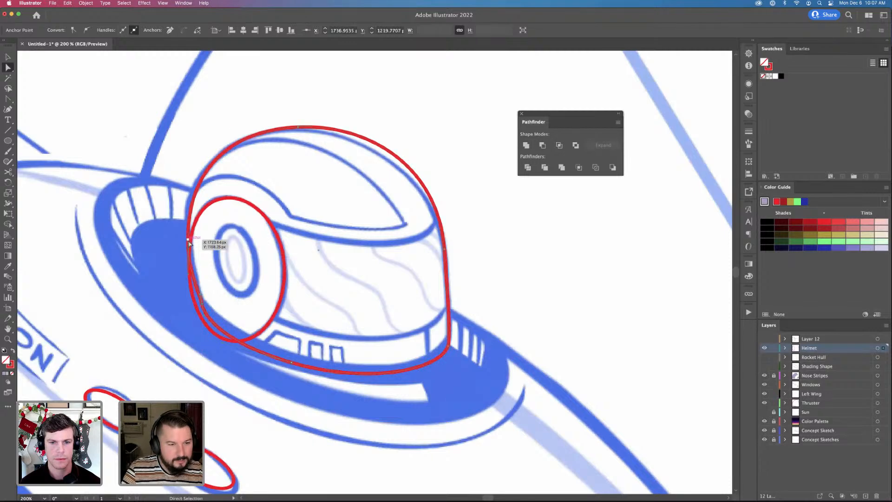
left_click_drag(188, 240, 188, 234)
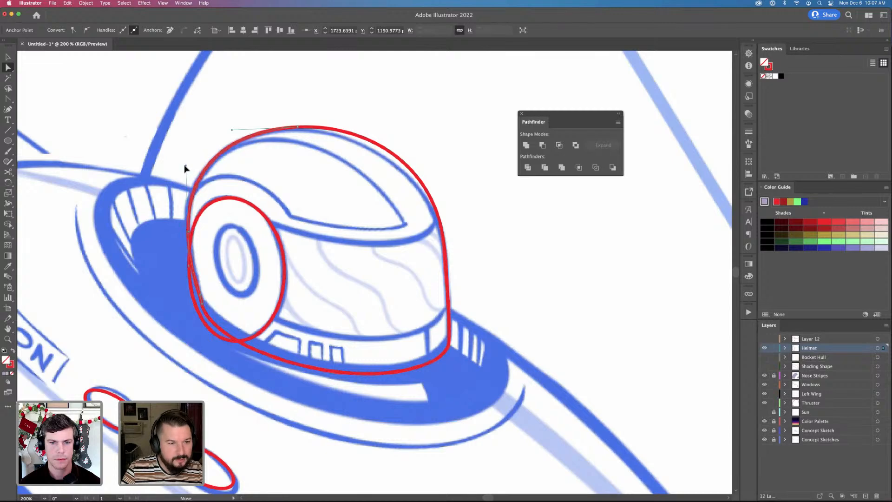
left_click(195, 296)
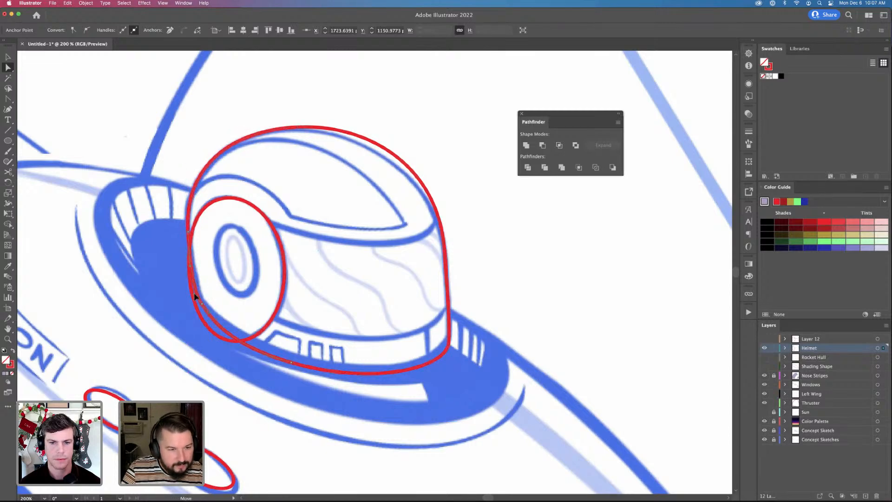
left_click_drag(202, 305, 209, 316)
Fit the helmet outline's bottom edge and lower-right corner to the sketch by nudging their anchors and curve handles
left_click(291, 365)
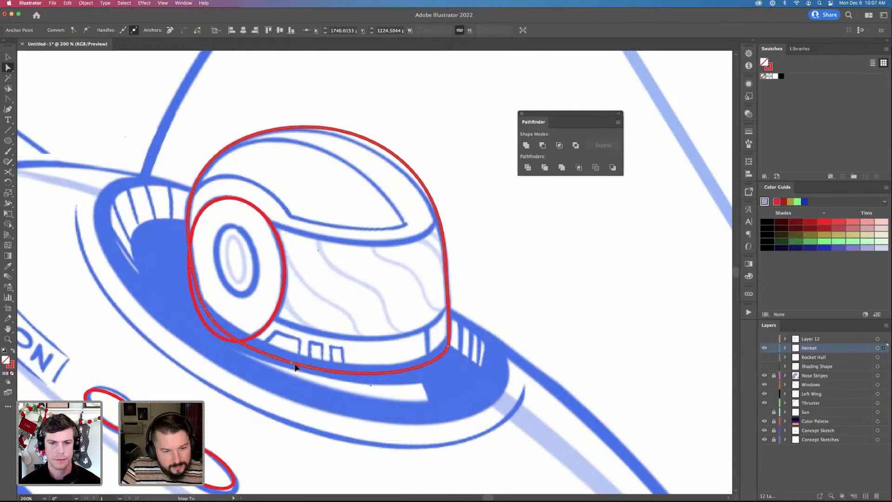
left_click_drag(296, 364, 303, 367)
left_click_drag(445, 349, 447, 344)
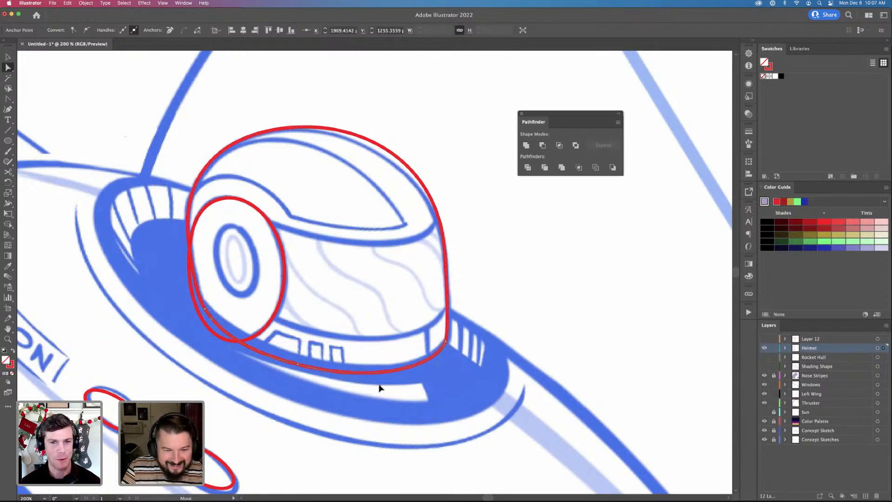
key("shift+c")
left_click(298, 364)
left_click_drag(298, 364, 241, 349)
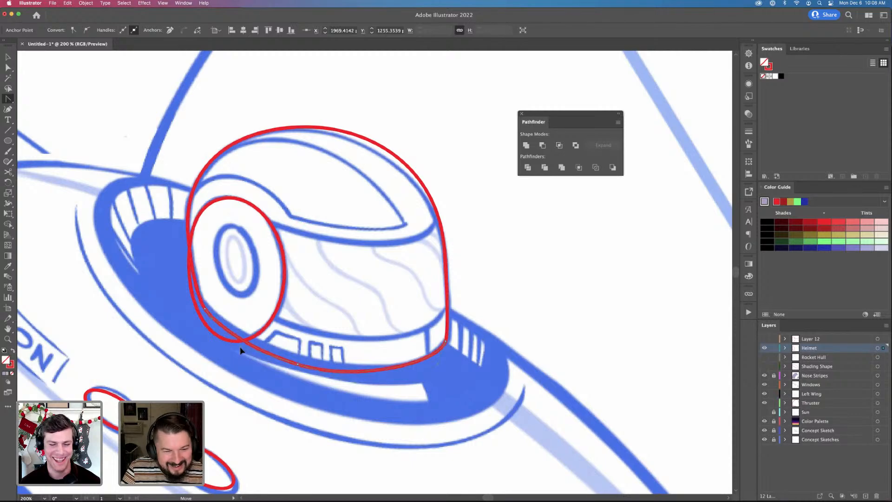
key("a")
left_click_drag(299, 365, 305, 365)
left_click_drag(445, 343, 445, 346)
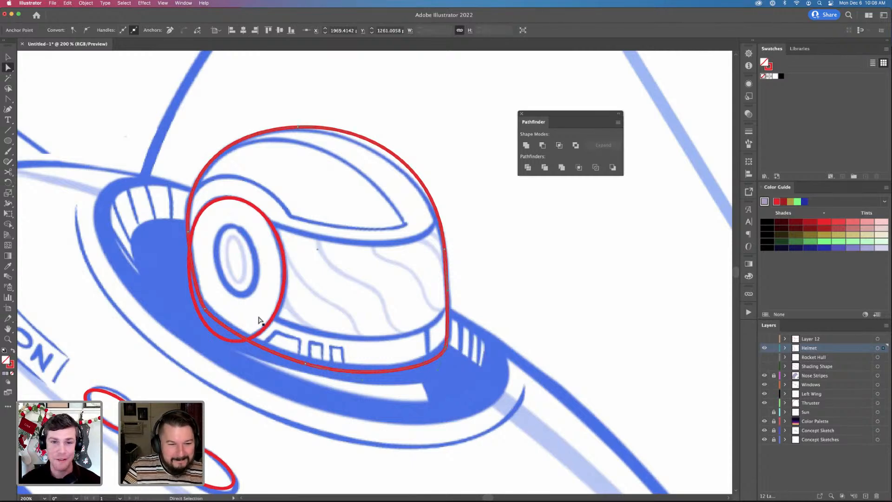
Swap the stroke and fill of the helmet outline and inner earpiece ellipse, and split them with the Pathfinder Divide operation
left_click(267, 329)
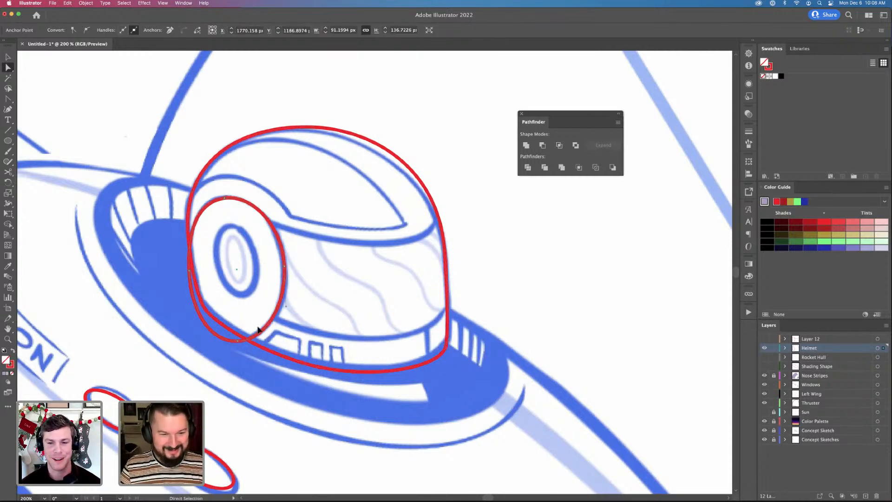
left_click(269, 349, "shift+super")
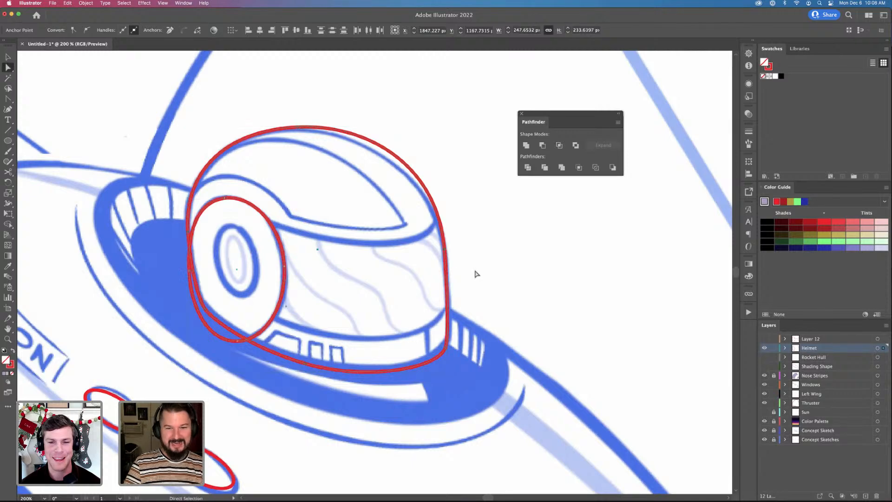
left_click(444, 265)
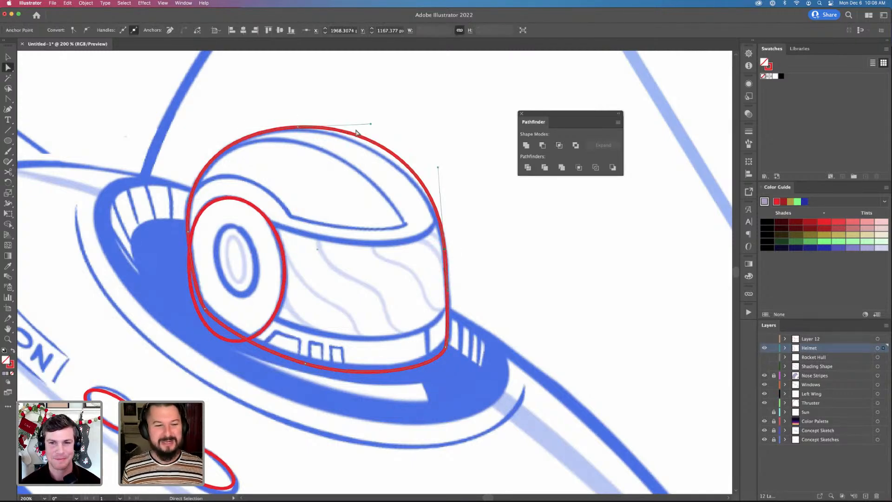
key("shift+c")
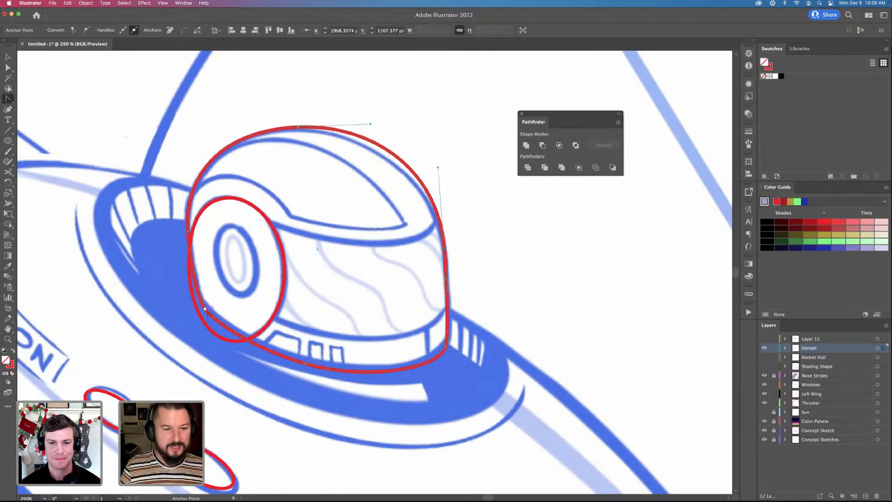
key("a")
left_click(205, 309)
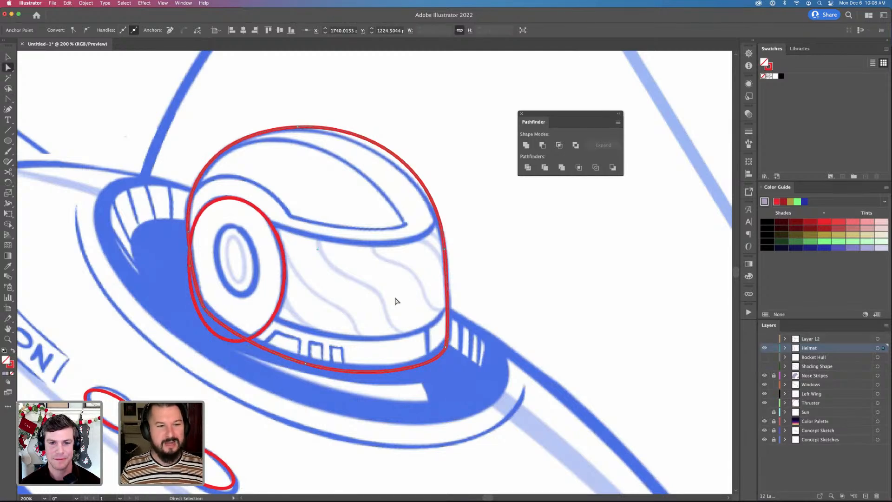
key("v")
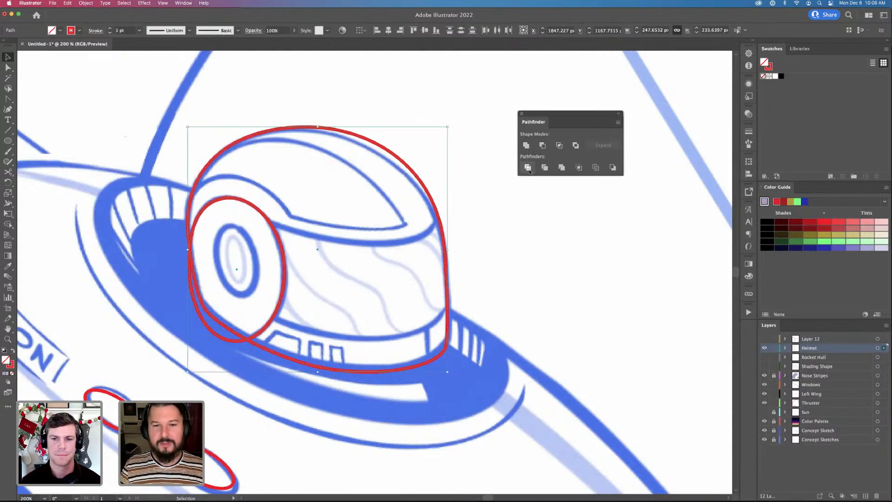
left_click(12, 351)
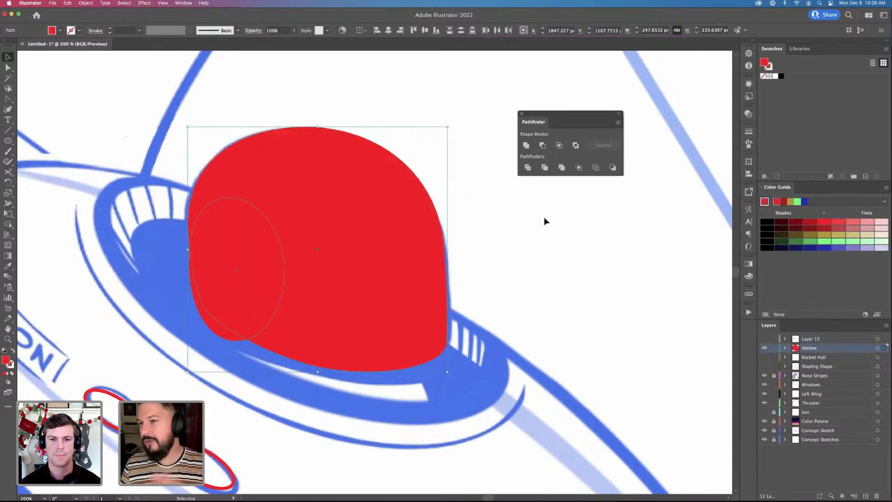
left_click(526, 168)
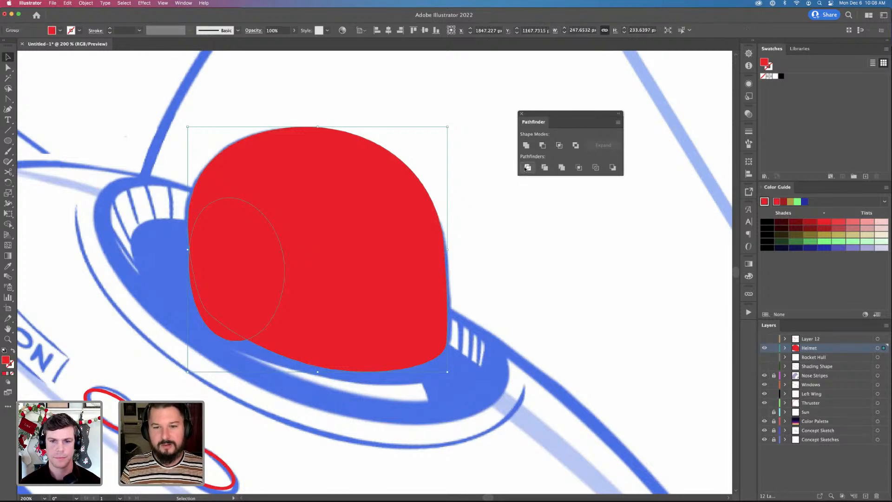
key("a")
key("v")
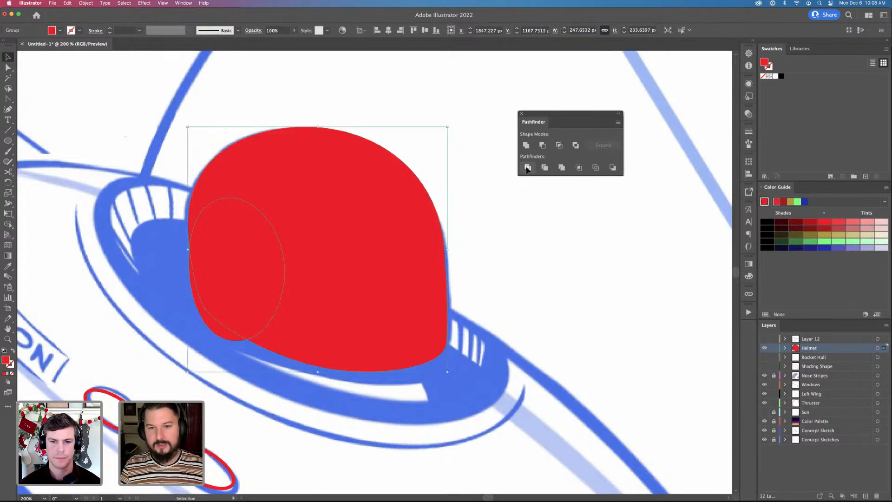
Inspect the divided helmet and earpiece pieces in outline view, checking the path around the inner ellipse
key("a")
key("super+y")
key("v")
left_click(314, 325)
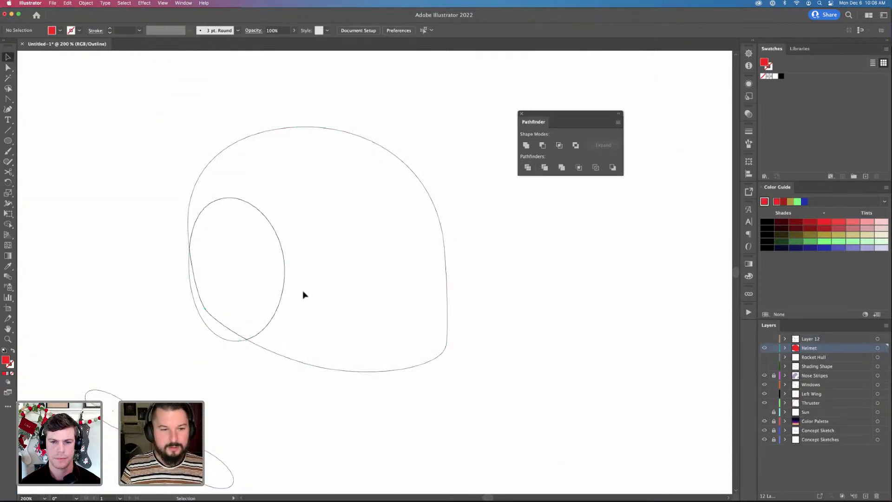
key("a")
left_click(285, 261)
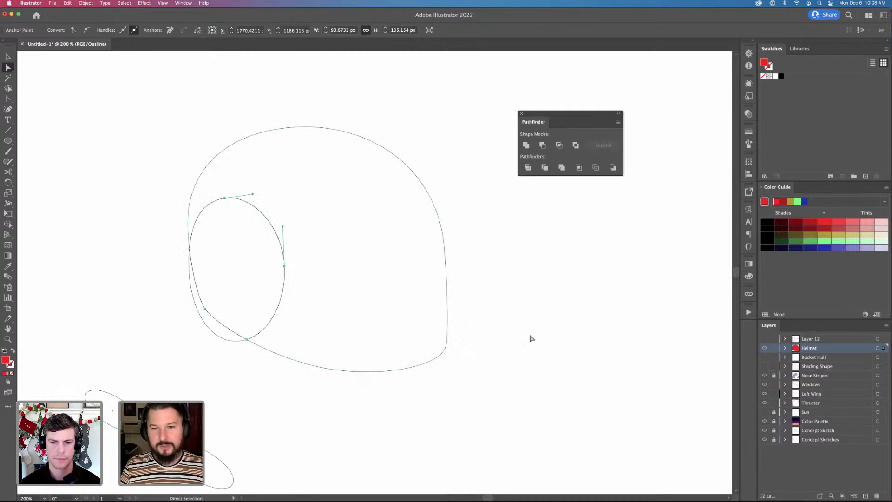
key("super+y")
left_click(259, 263)
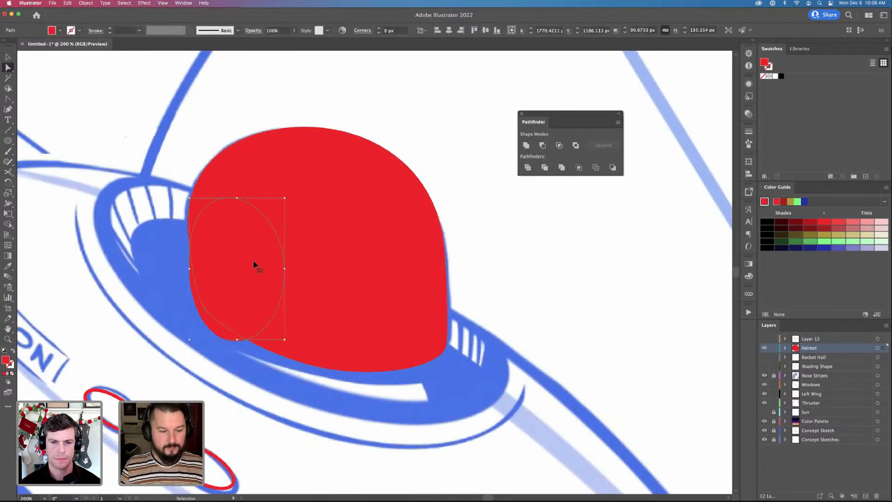
key("Delete")
key("super+z")
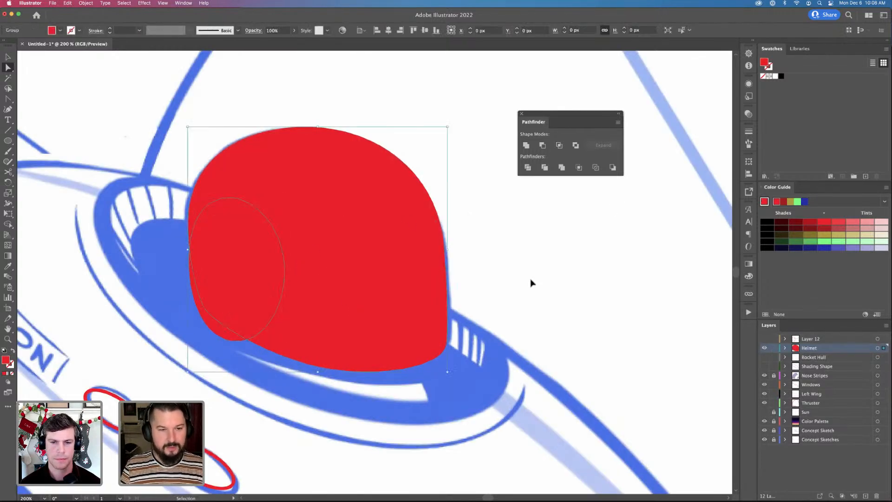
Return the divided pieces to red strokes without fill, and delete the ellipse sliver lying outside the helmet outline
key("shift+x")
left_click(531, 282)
key("v")
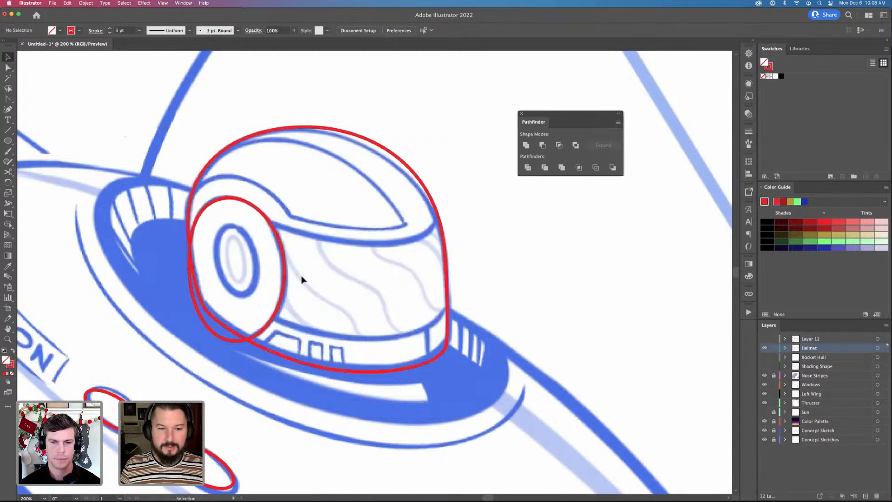
left_click(285, 290)
key("Delete")
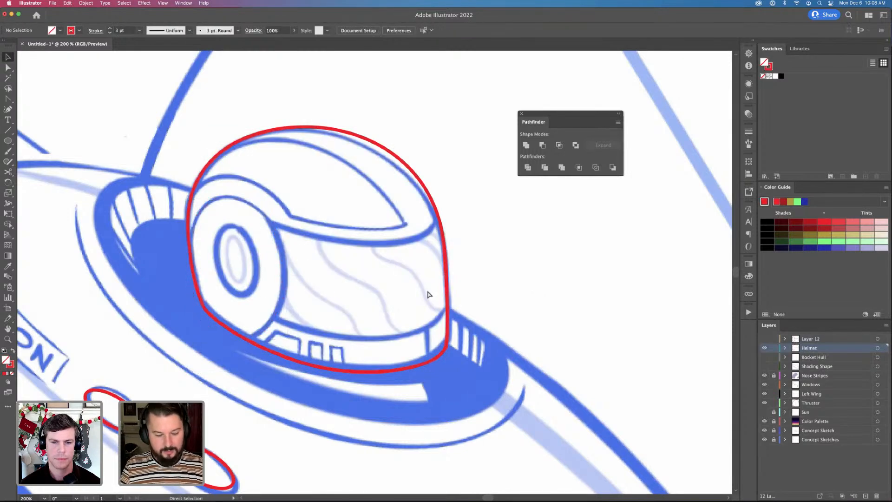
key("super+z")
key("shift+x")
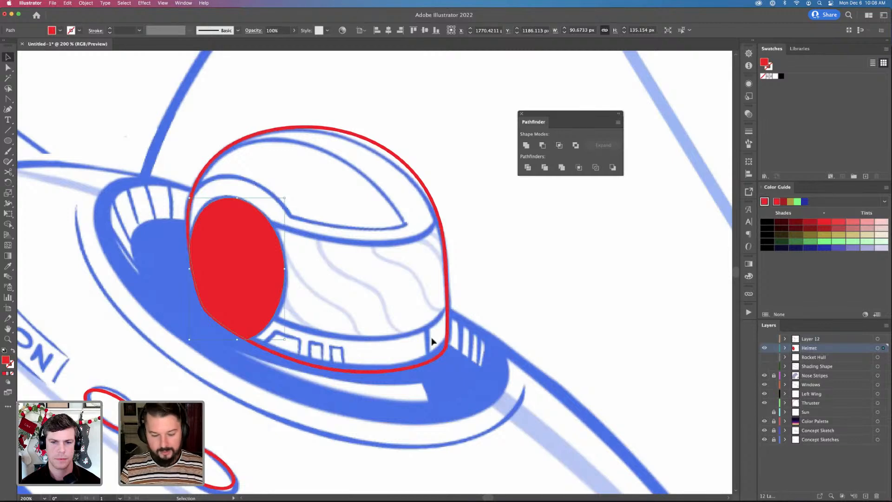
key("shift+x")
left_click(485, 316)
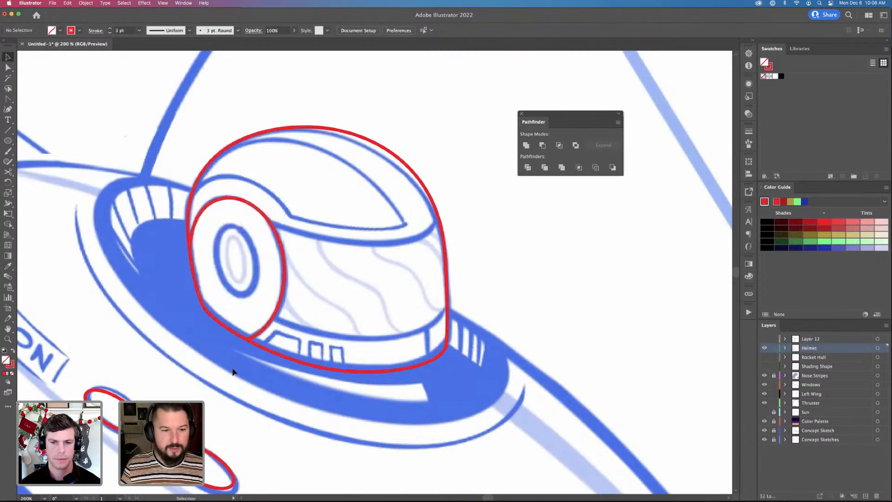
Round the inner earpiece's bottom corner and its left corner, giving the left corner a radius of 71.44 px
key("a")
left_click(250, 339)
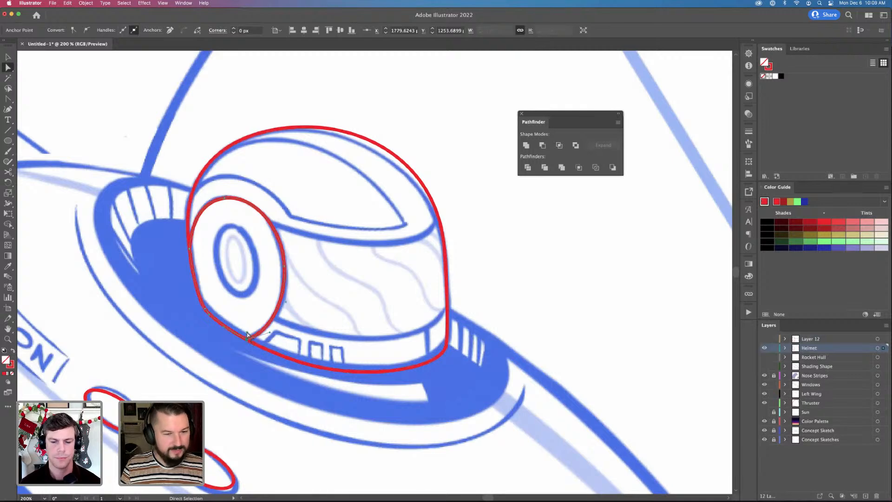
left_click_drag(248, 333, 242, 310)
key("super+shift+a")
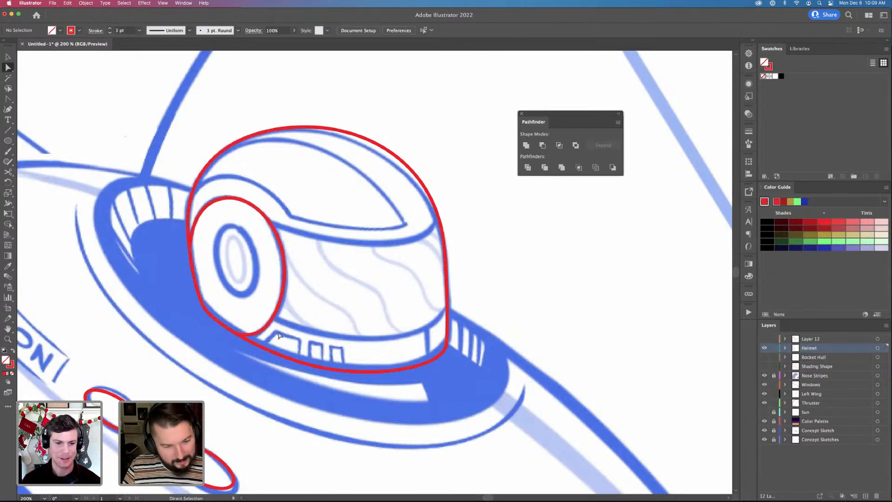
key("v")
key("a")
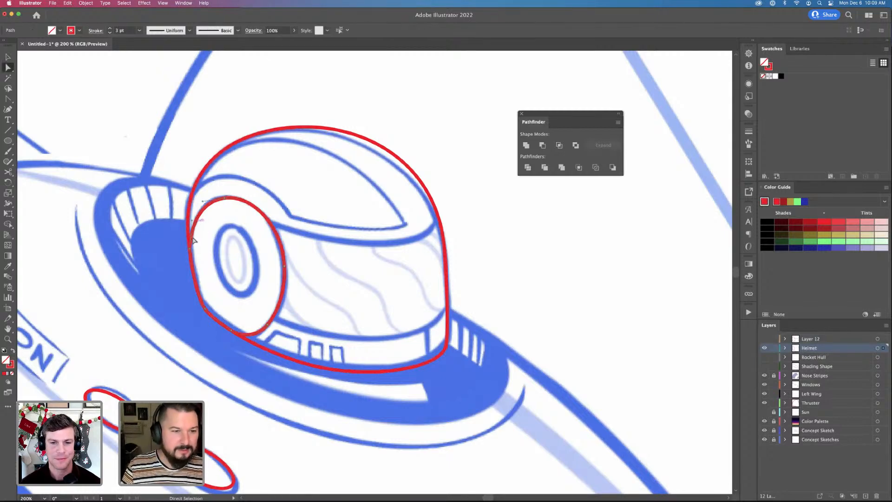
left_click(192, 250)
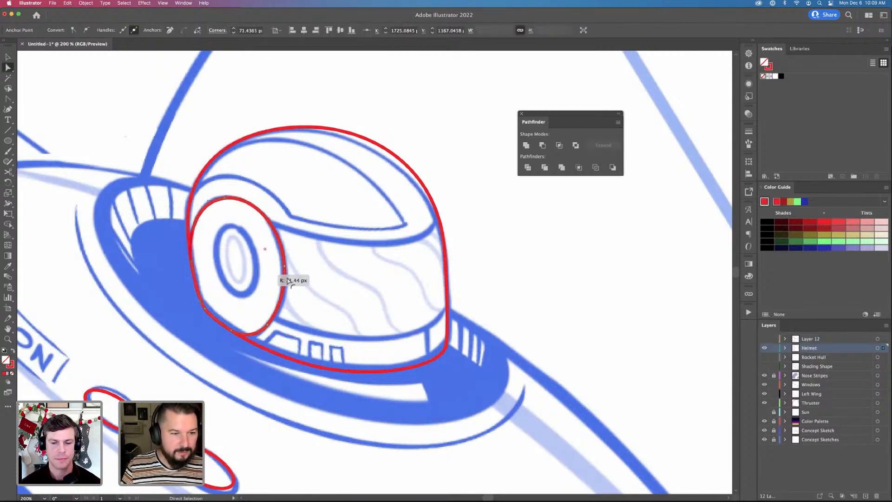
left_click(325, 292)
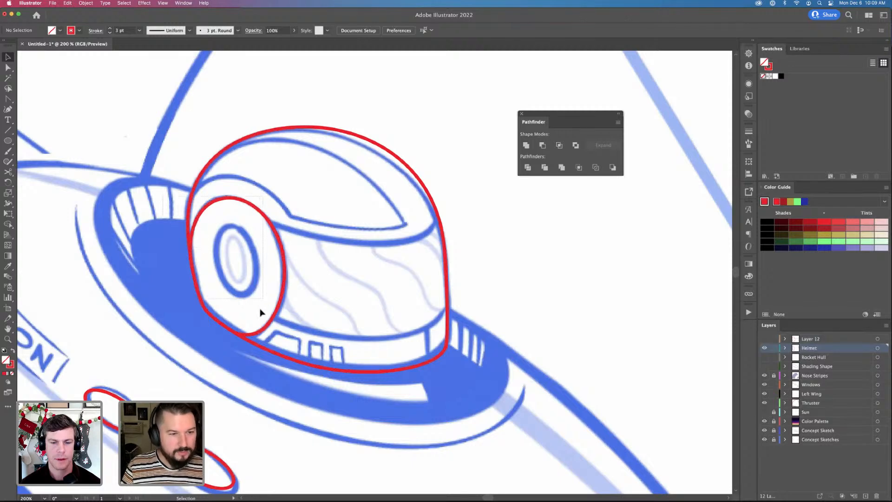
Fill the helmet and inner earpiece with a light red tint and remove their strokes
left_click(306, 256)
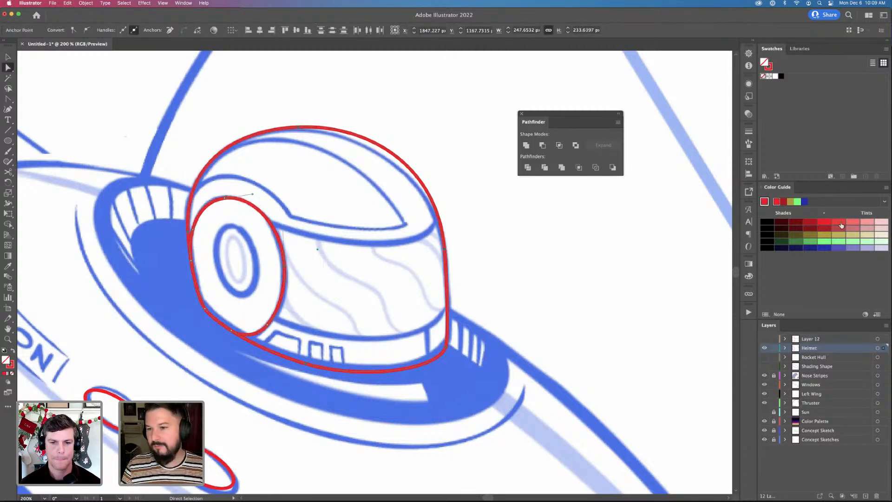
left_click(869, 224)
key("v")
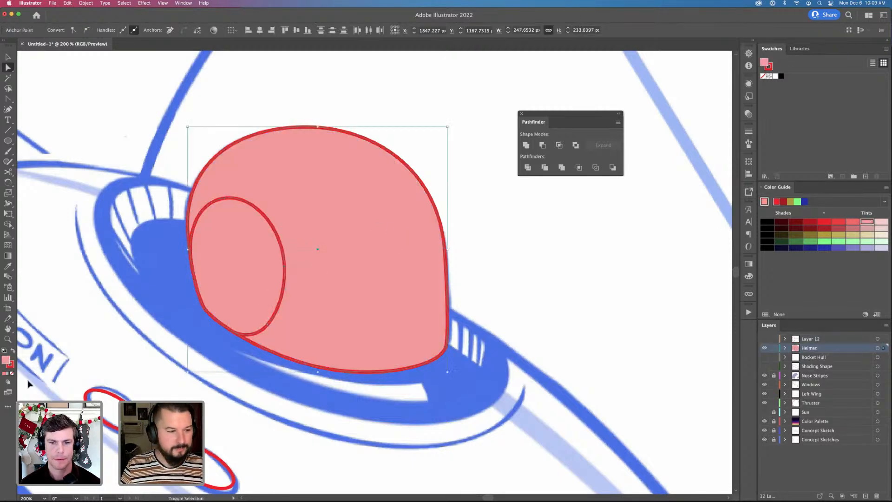
key("ctrl+shift+a")
left_click(12, 365)
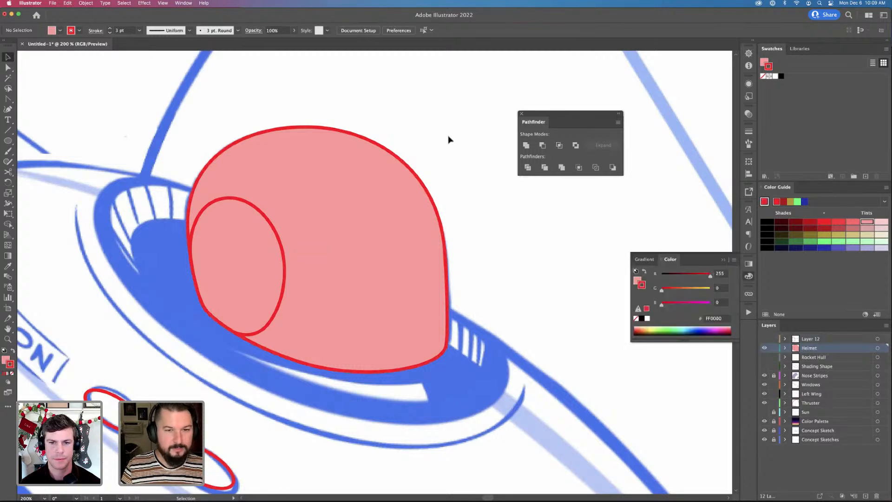
left_click(274, 250)
key("/")
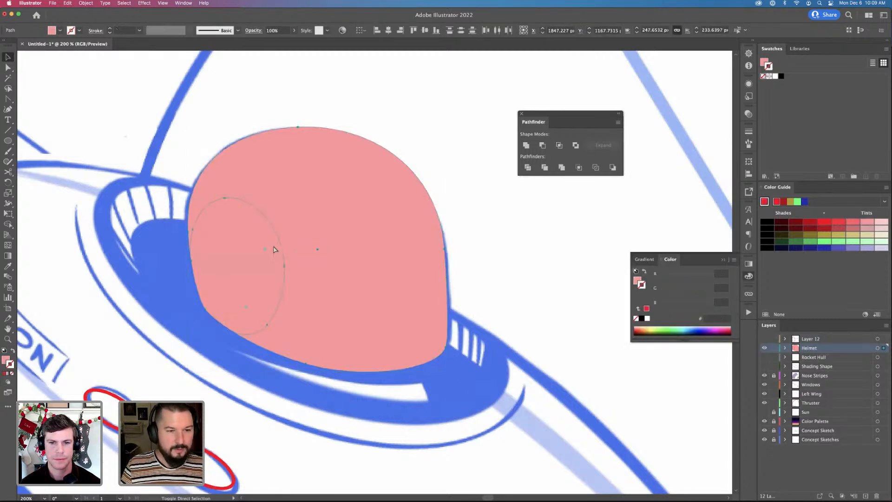
Try a white fill on the inner earpiece, and return the helmet shapes to red strokes without fill
key("a")
left_click(274, 249)
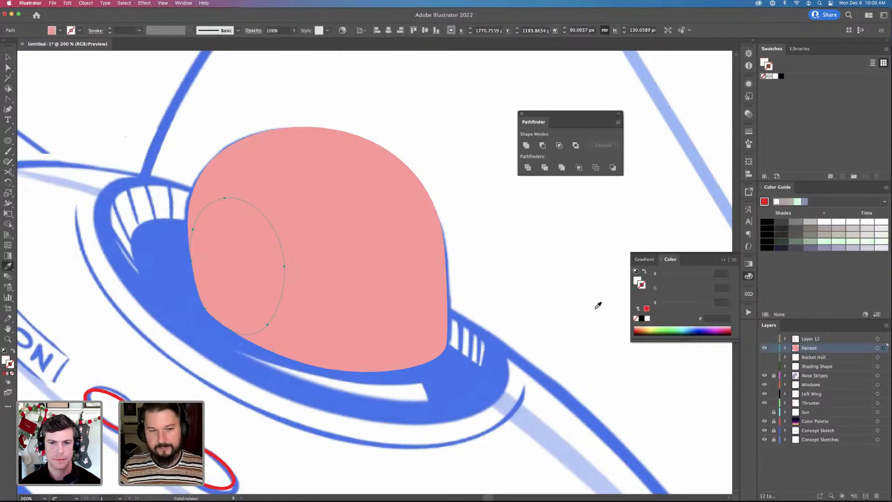
key("super+shift+a")
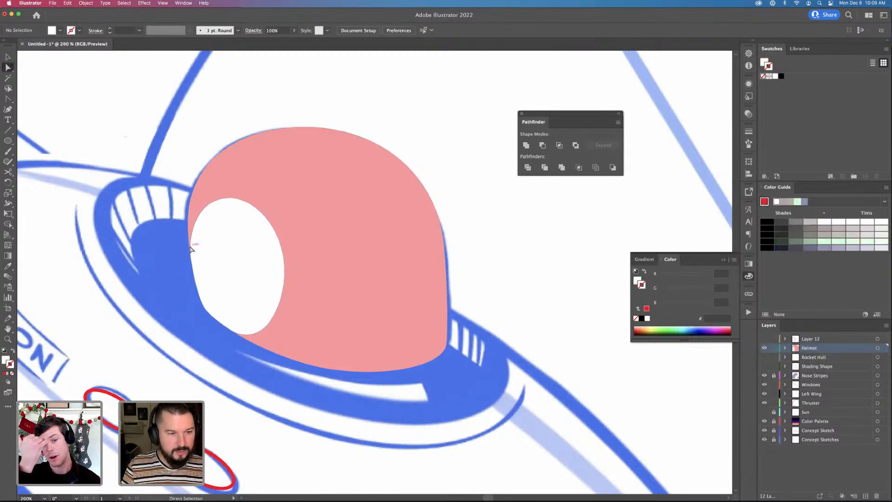
left_click(287, 355)
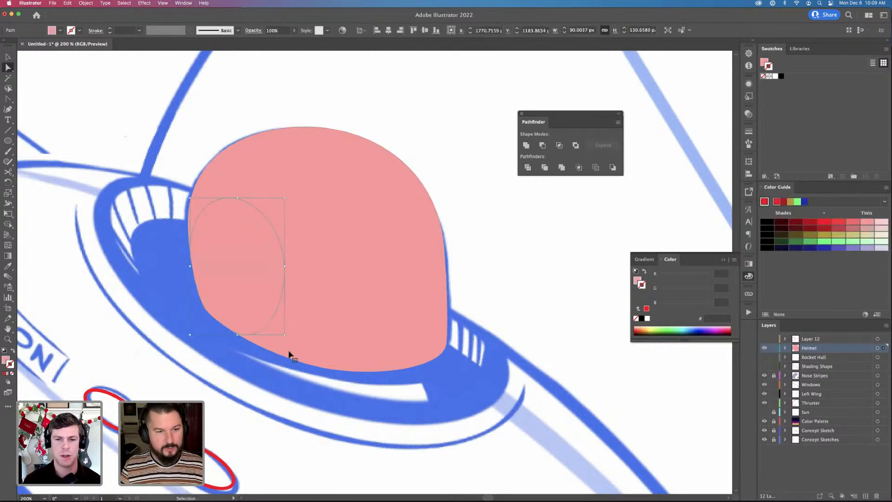
key("shift+x")
key("super+shift+a")
key("v")
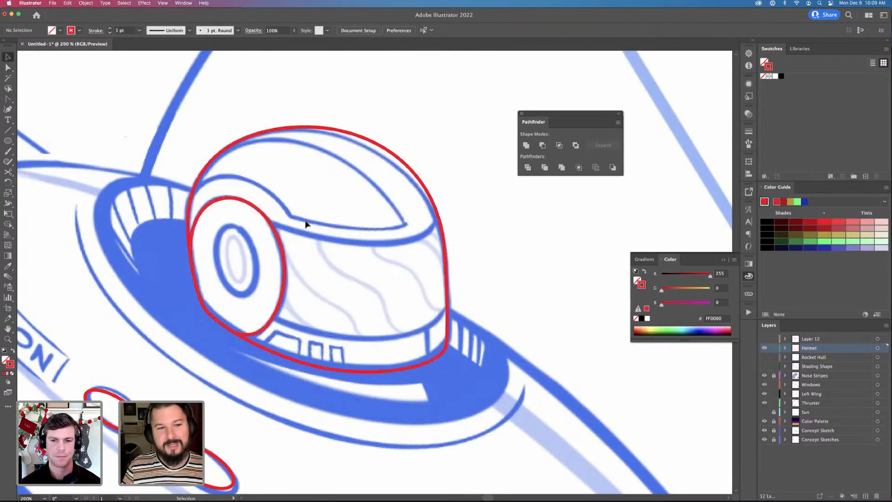
Move the outer earpiece ellipse from Layer 12 onto the Helmet layer, keeping Layer 12 with the visor curves hidden
left_click(274, 244)
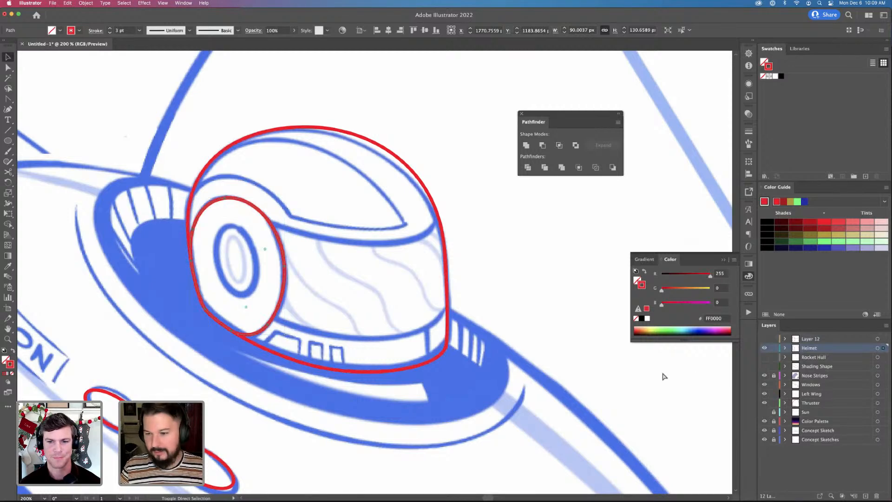
left_click(764, 339)
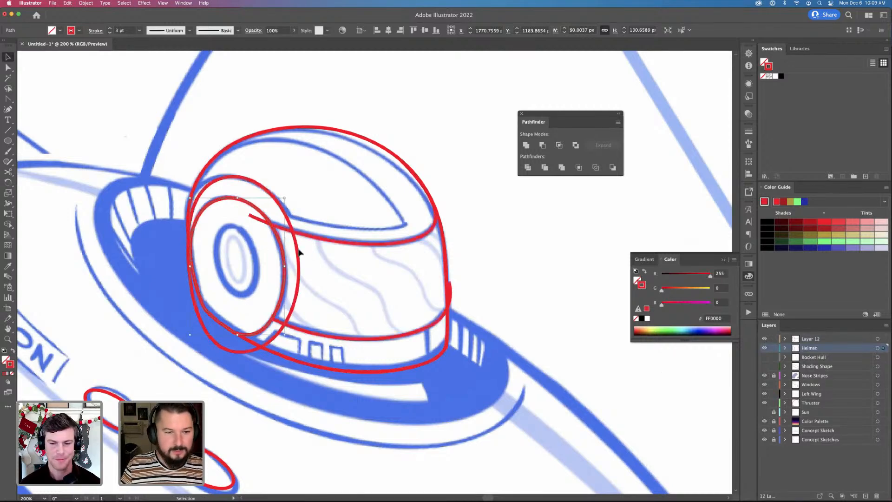
key("Delete")
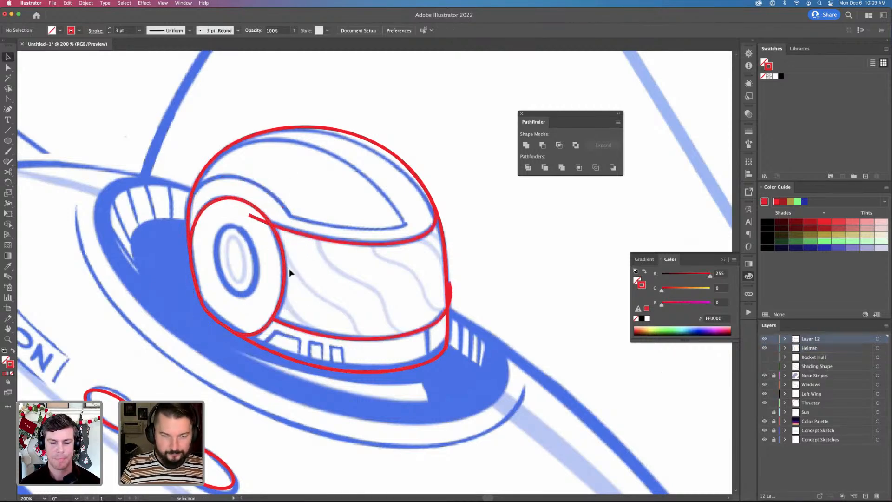
key("super+z")
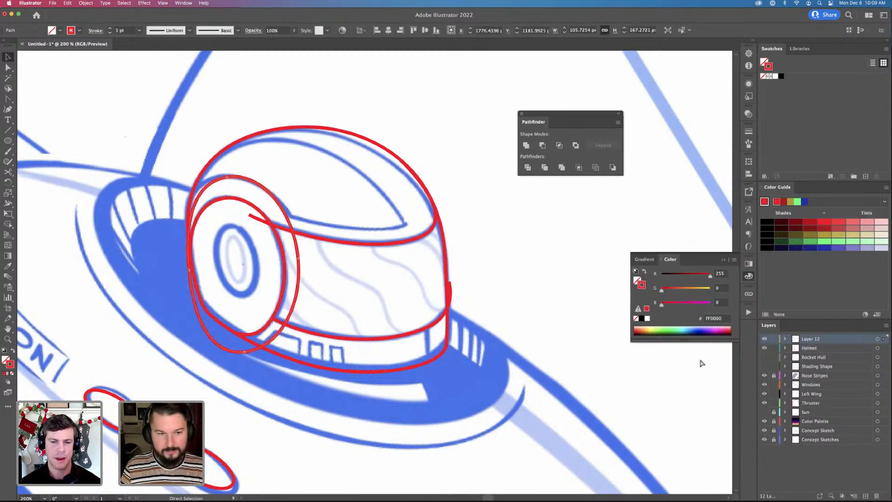
key("super+z")
key("a")
key("super+shift+z")
key("v")
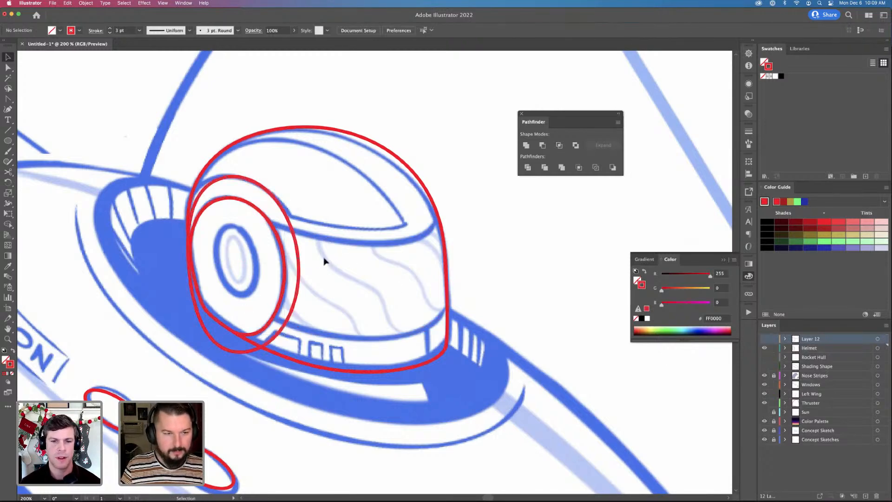
Widen the outer earpiece ellipse by moving its right anchor outward and its left anchor slightly outward and up
key("a")
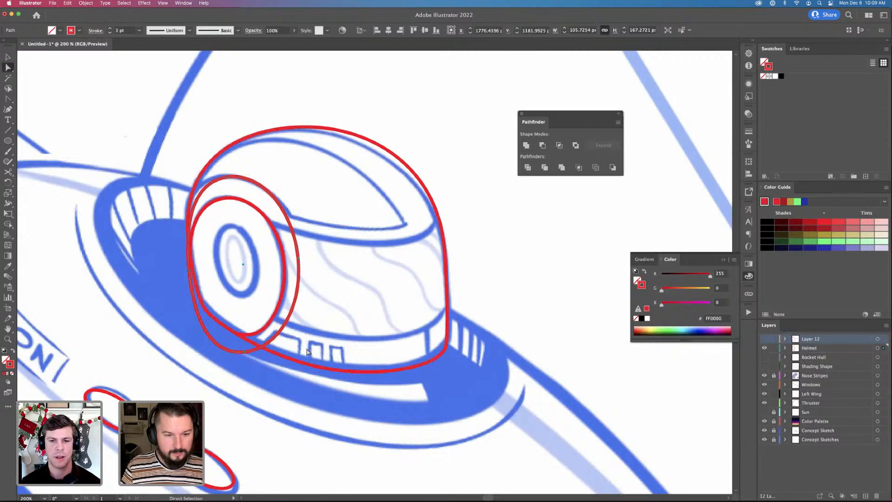
left_click(298, 258)
left_click_drag(299, 259, 301, 259)
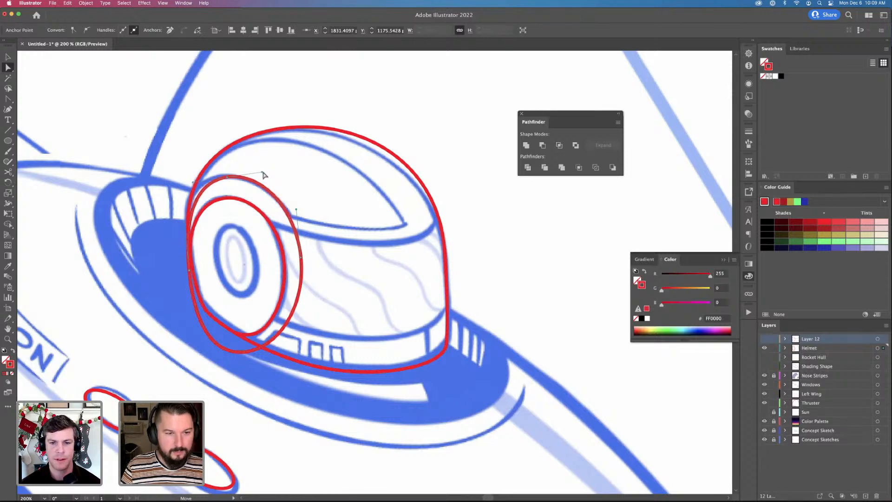
left_click_drag(301, 258, 306, 258)
left_click(288, 278)
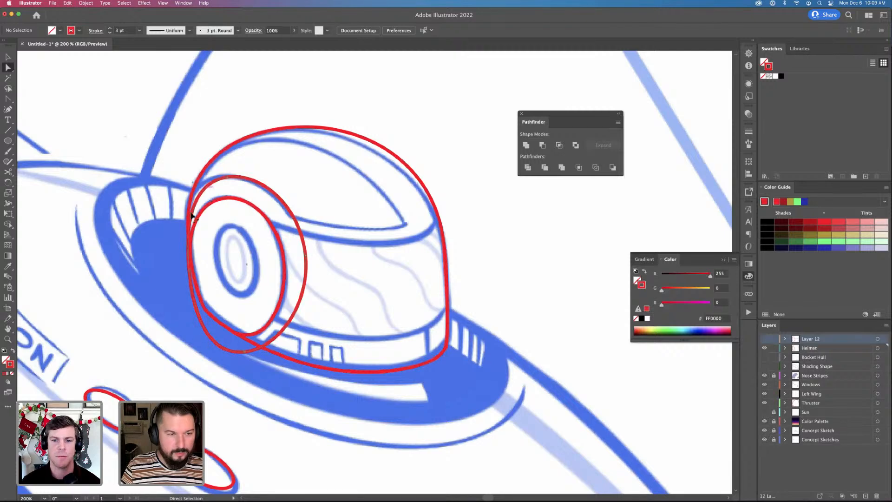
left_click_drag(189, 271, 186, 264)
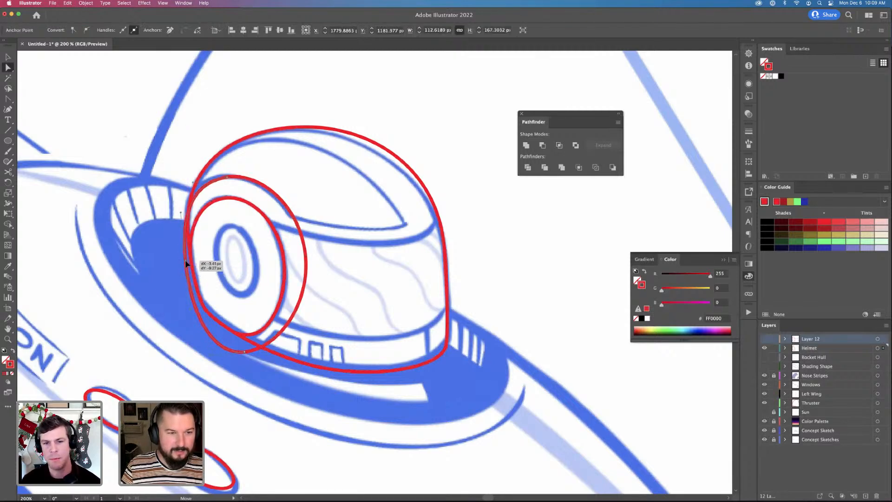
key("v")
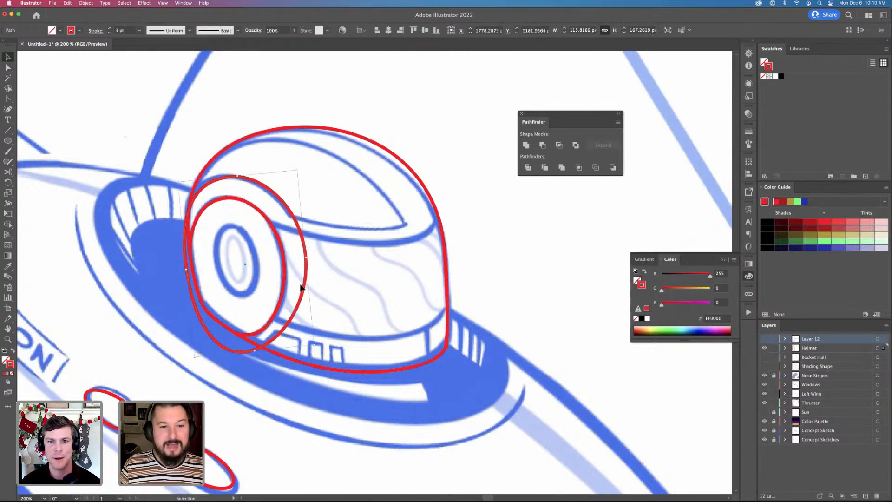
left_click(362, 377)
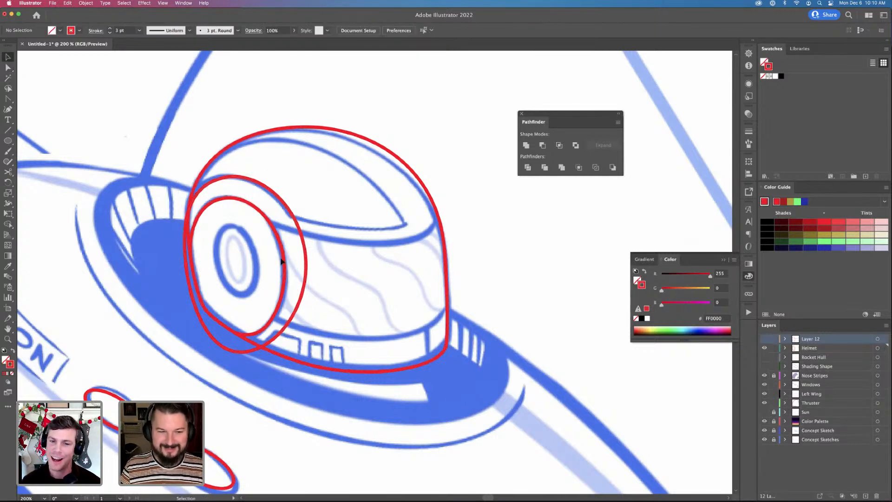
Move the visor curves from Layer 12 to the Helmet layer in the same place, keeping Layer 12 hidden
left_click(764, 339)
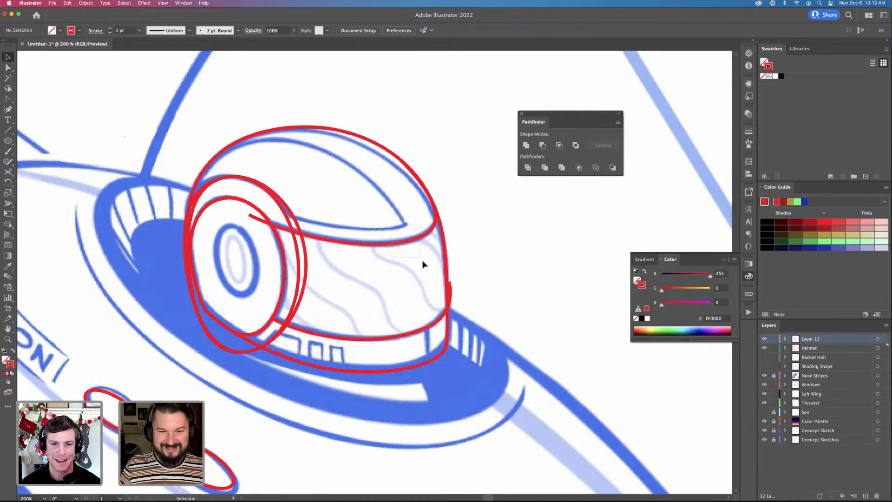
left_click(418, 239)
left_click_drag(410, 346, 412, 347)
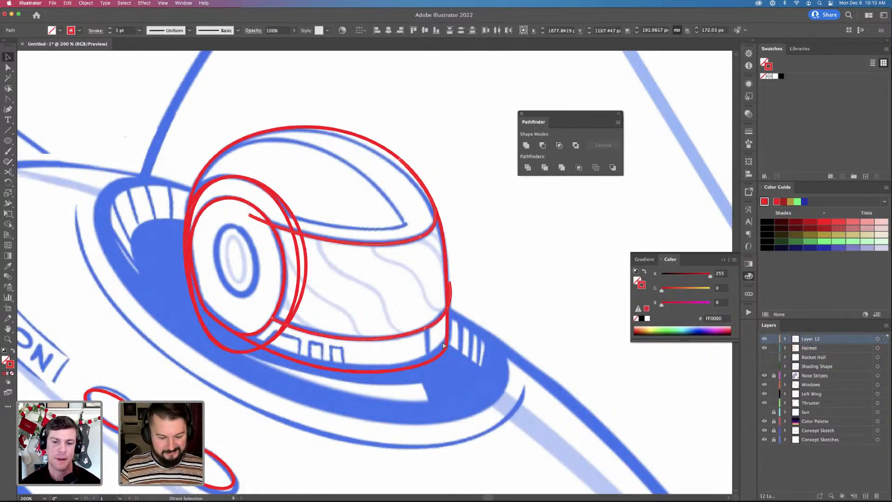
key("super+x")
left_click(764, 340)
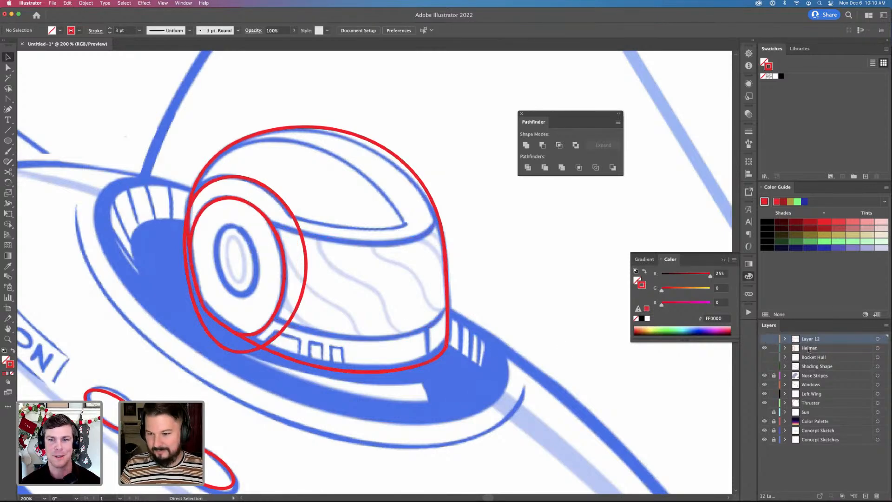
key("super+z")
key("super+z")
key("super+shift+z")
key("super+shift+z")
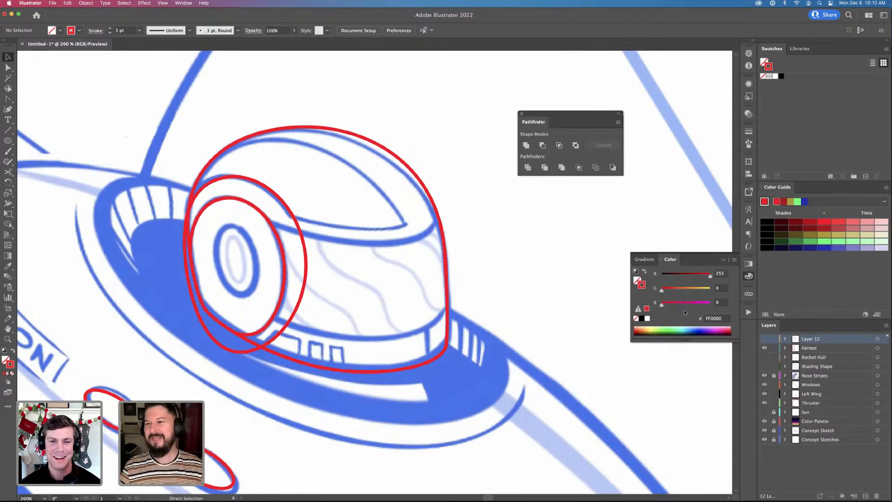
left_click(813, 348)
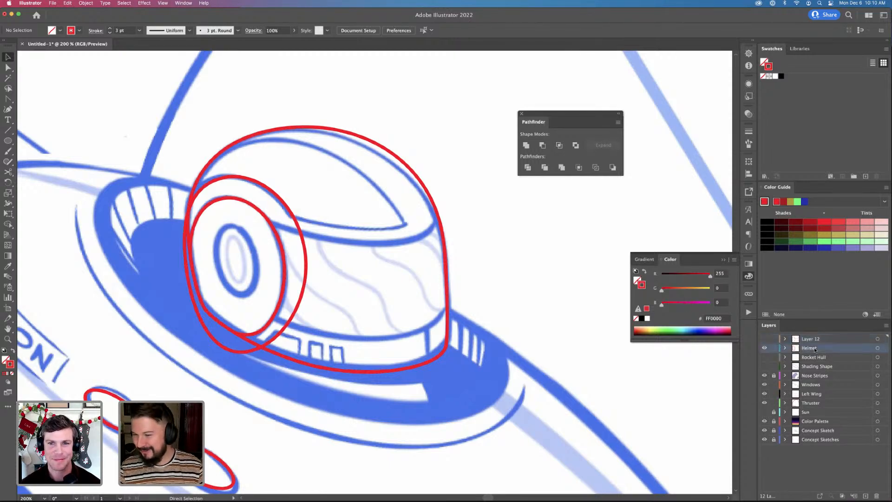
key("super+f")
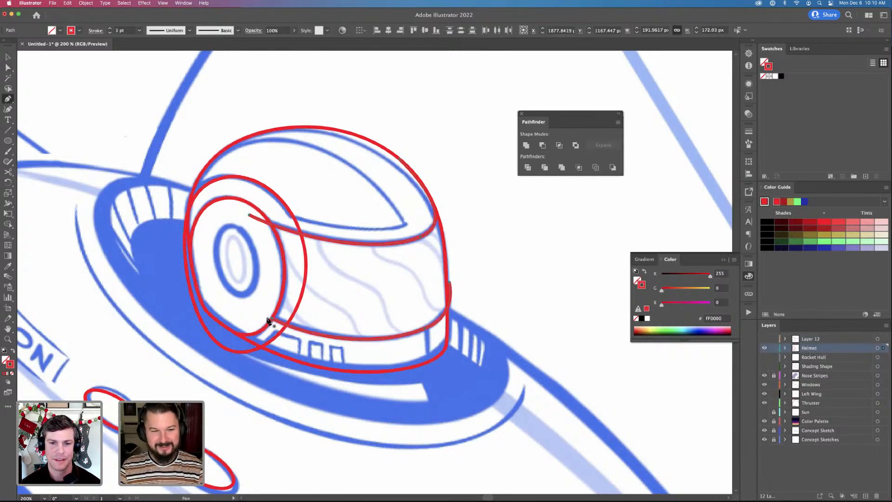
Join the visor curves' open left ends with a straight segment inside the inner earpiece
key("p")
left_click_drag(270, 316, 251, 223)
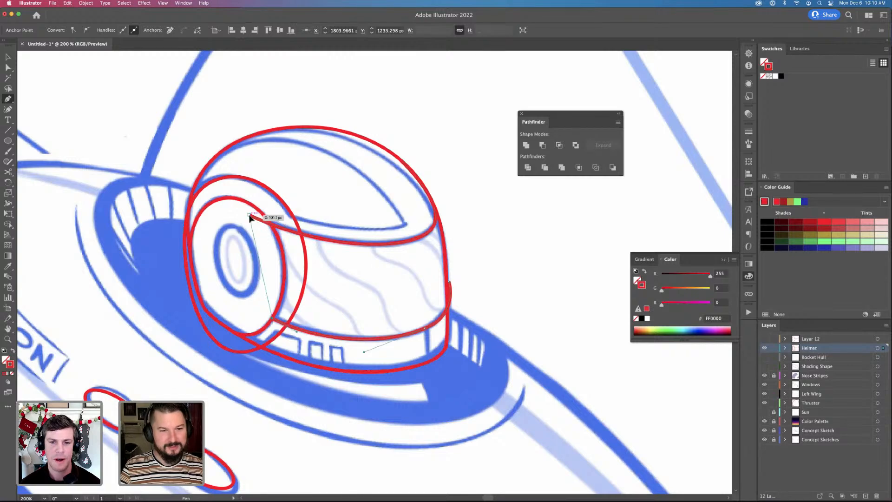
left_click(250, 216)
key("v")
key("p")
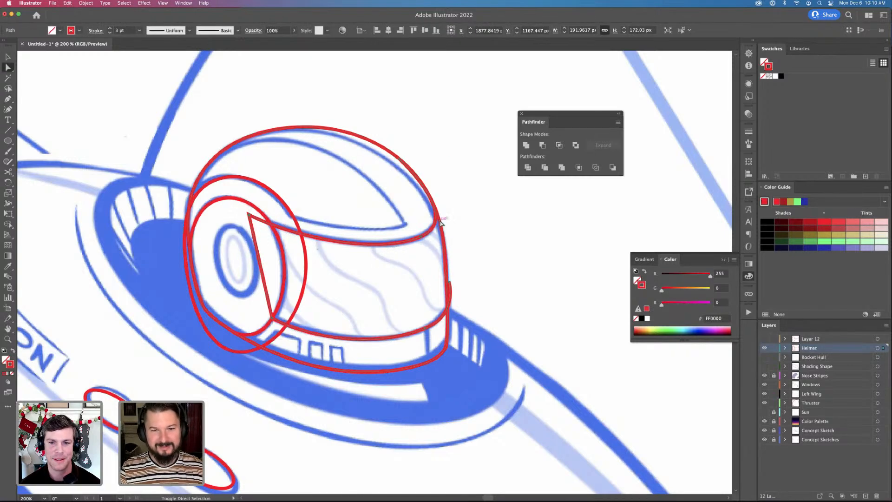
Close the visor's right side with an angular path that extends well outside the helmet outline
left_click(399, 158)
left_click(447, 136)
left_click(504, 196)
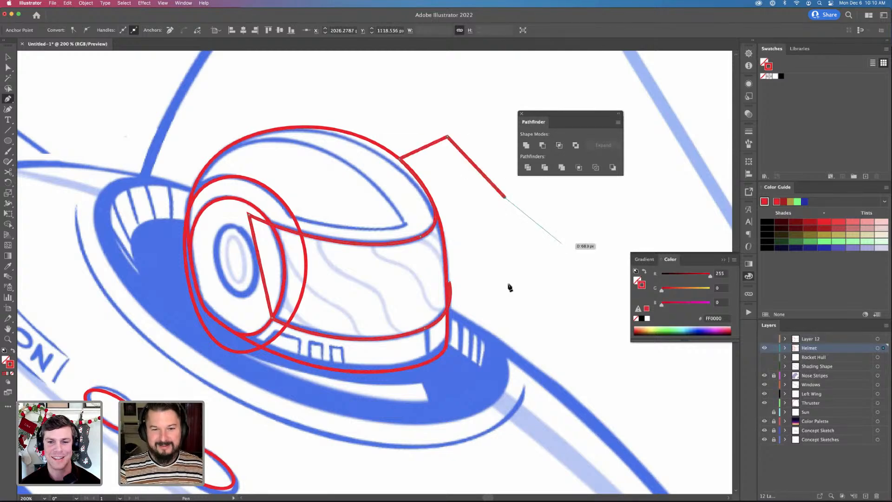
left_click(449, 282)
key("a")
key("v")
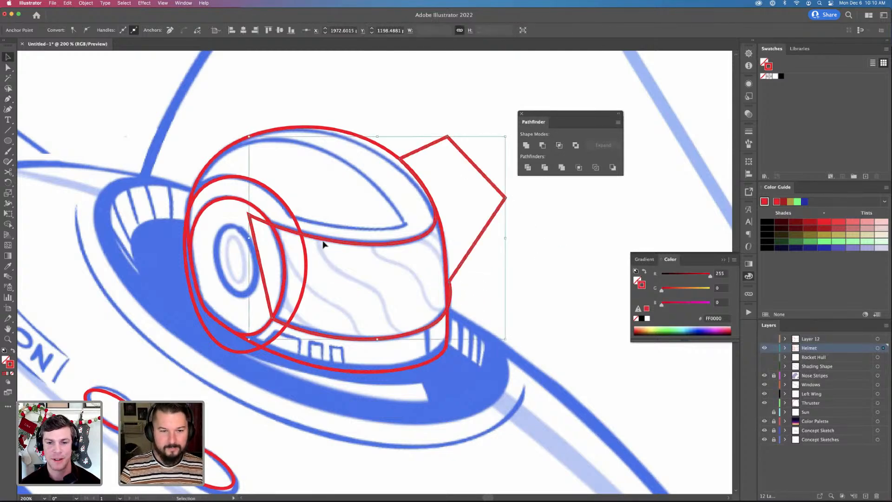
Swap the visor's red stroke to a fill, and divide it with the helmet outline and inner earpiece using Pathfinder Divide
left_click(11, 351)
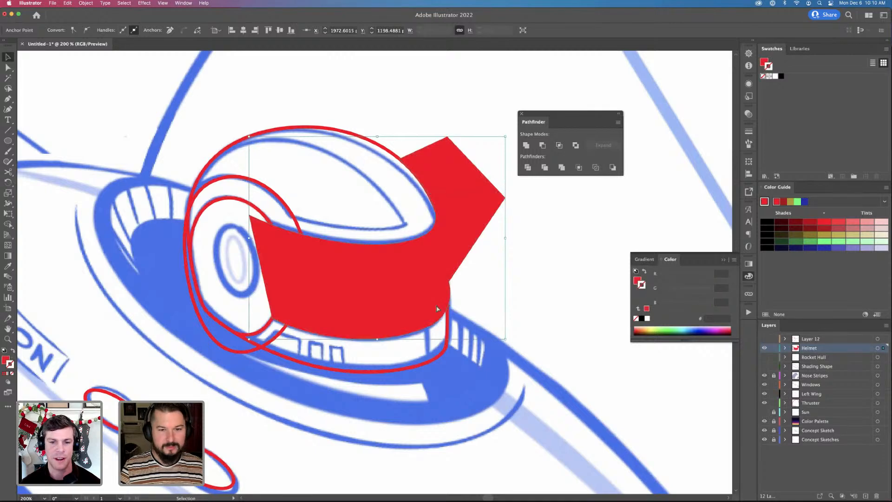
key("a")
key("super+a")
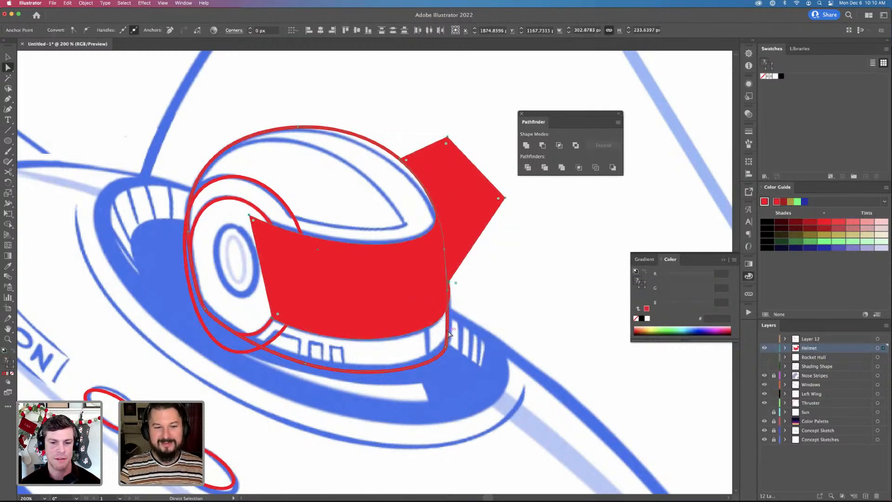
key("v")
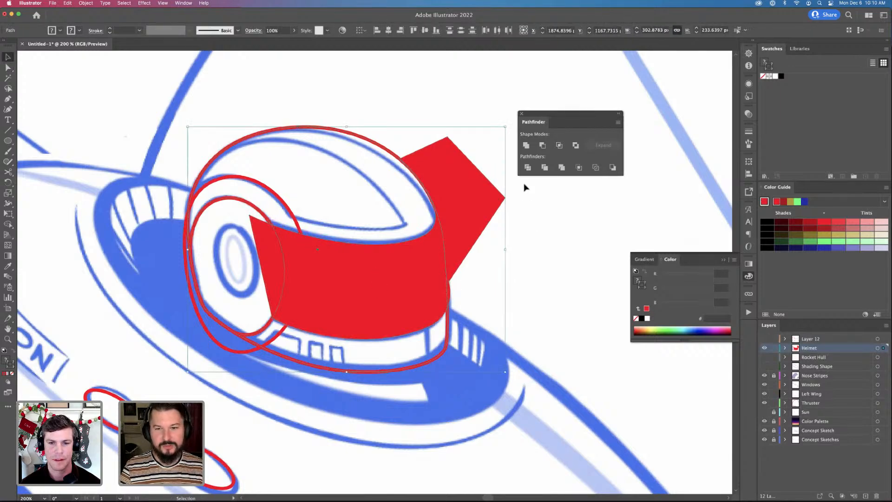
left_click(527, 168)
Try deleting the central visor piece between the inner earpiece and the helmet's right edge
key("a")
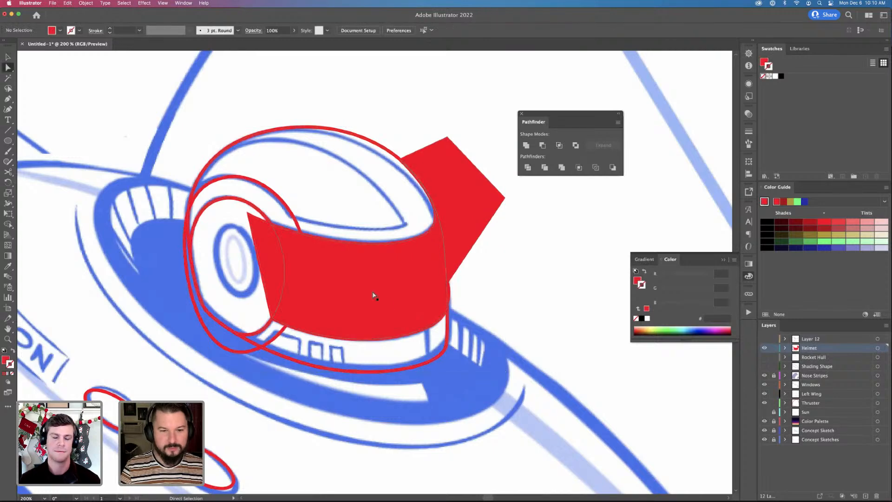
left_click(372, 294)
key("Delete")
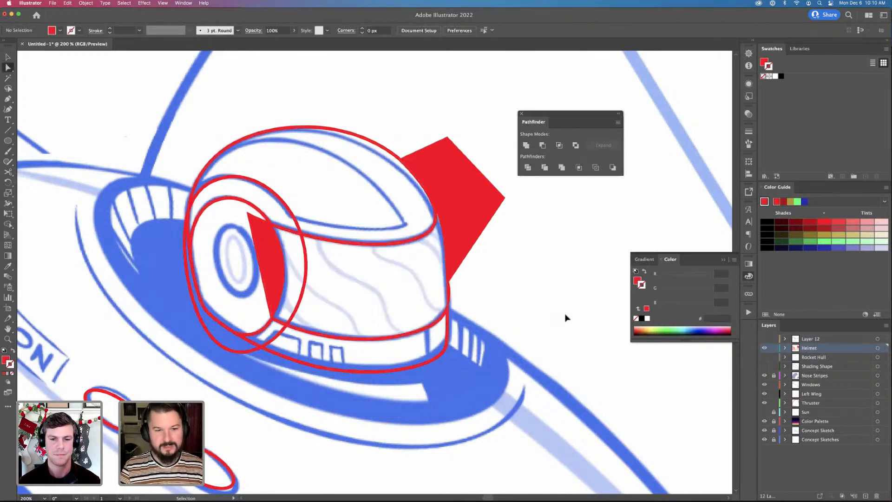
Undo the visor's division, red fill and angular outside extension, and select the remaining visor path
key("ctrl+z")
key("ctrl+a")
key("shift+x")
key("Delete")
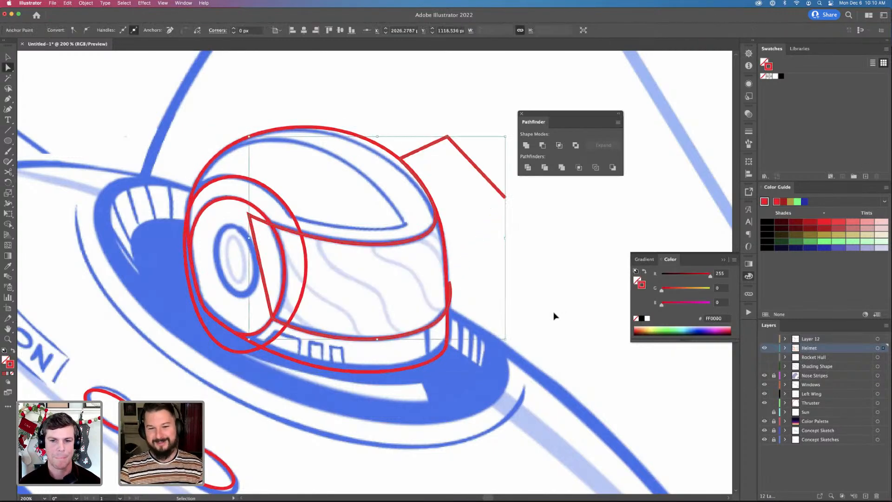
key("Delete")
left_click(554, 316)
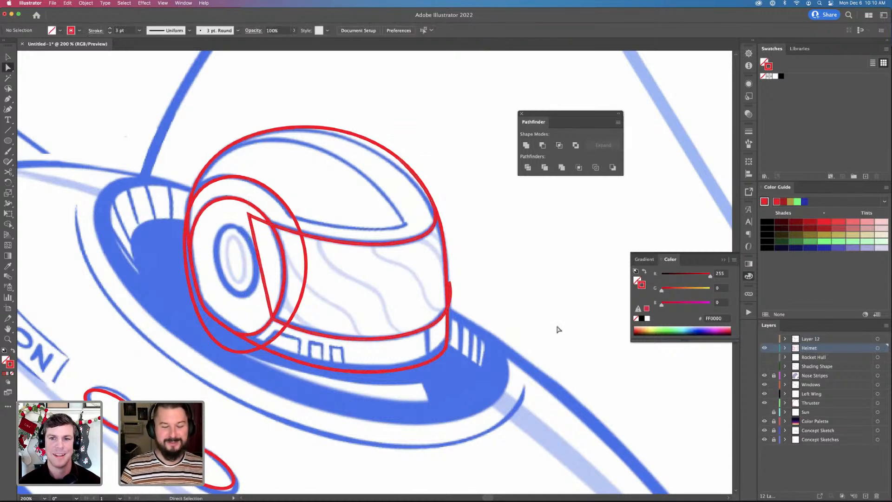
key("v")
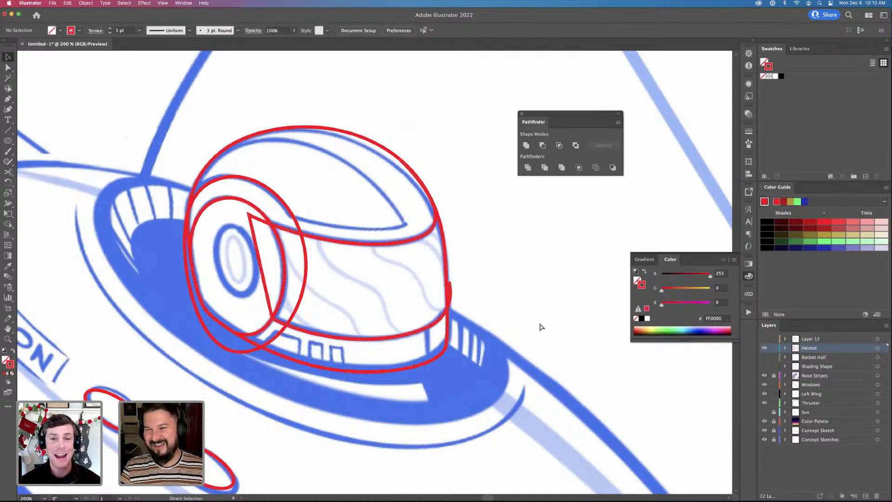
left_click(372, 246)
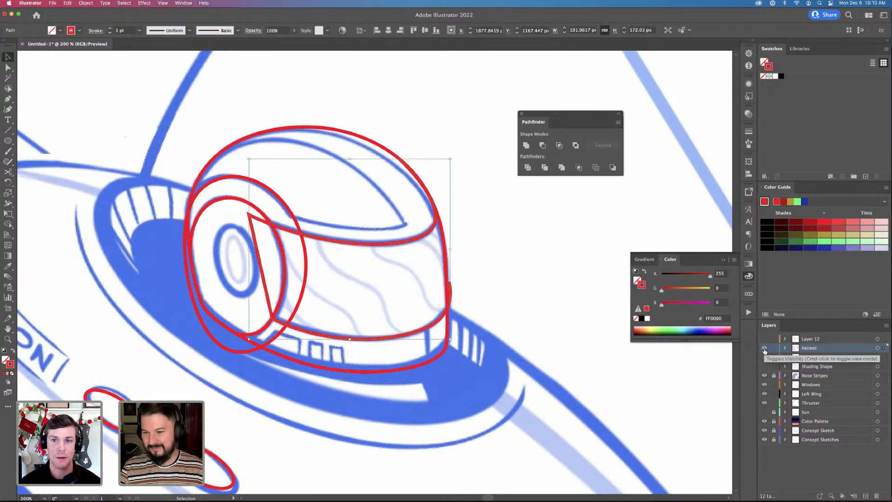
Undo the visor edits back to the anchor adjustment of the outer earpiece ellipse
key("super+z")
key("super+z")
key("super+z")
key("super+z")
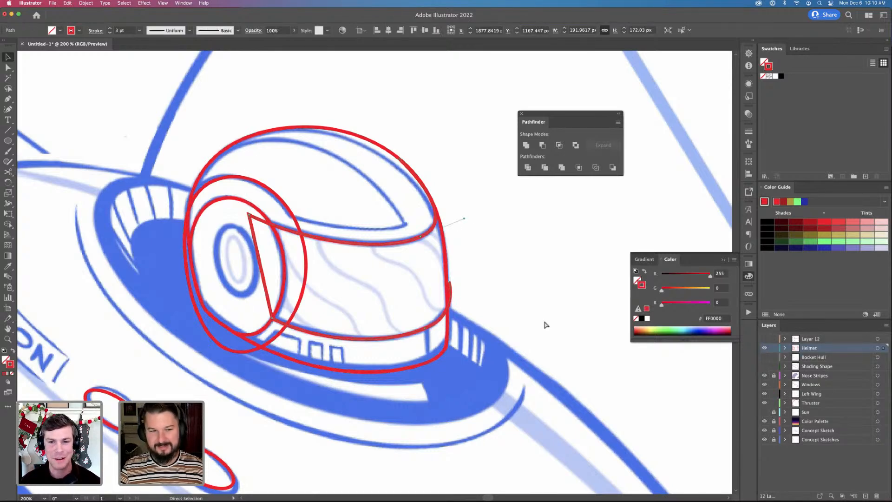
key("shift+super+z")
key("shift+super+z")
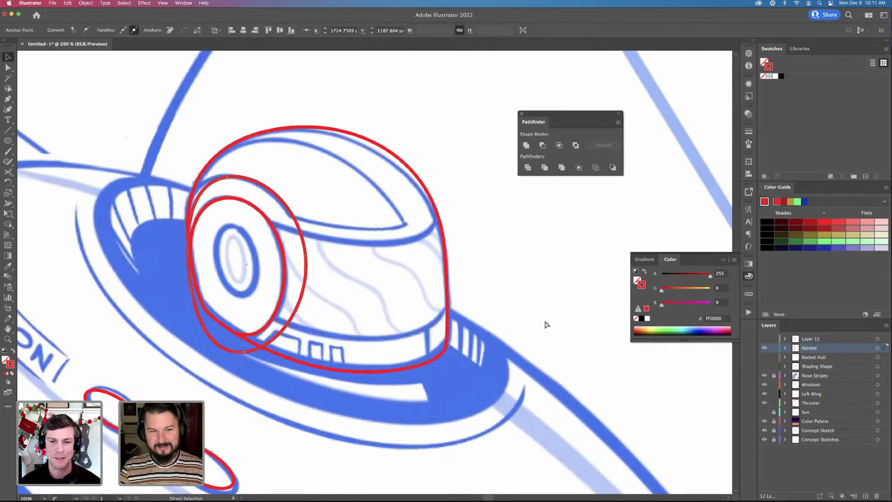
Redo the earpiece and visor edits up to the divided helmet with its central visor piece deleted
key("shift+super+z")
key("shift+super+z")
key("shift+super+z")
key("shift+super+z")
key("shift+super+z")
key("shift+super+z")
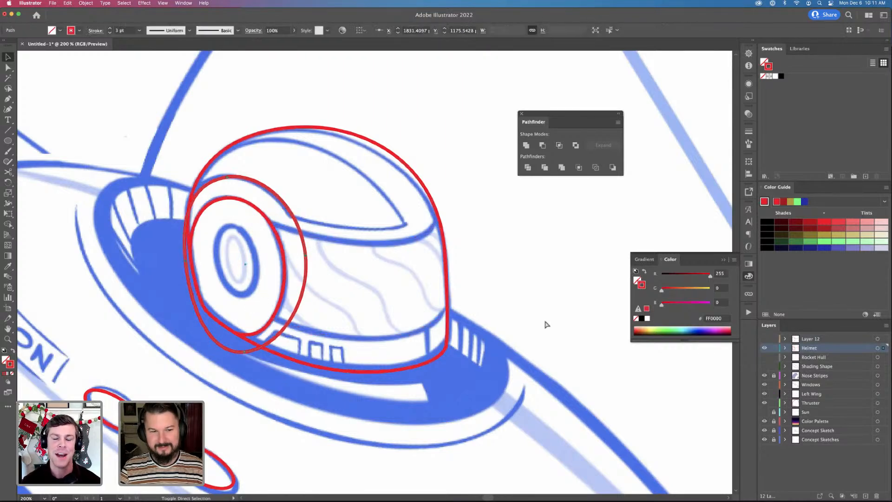
key("shift+super+z")
key("shift+super+z")
key("shift+super+z")
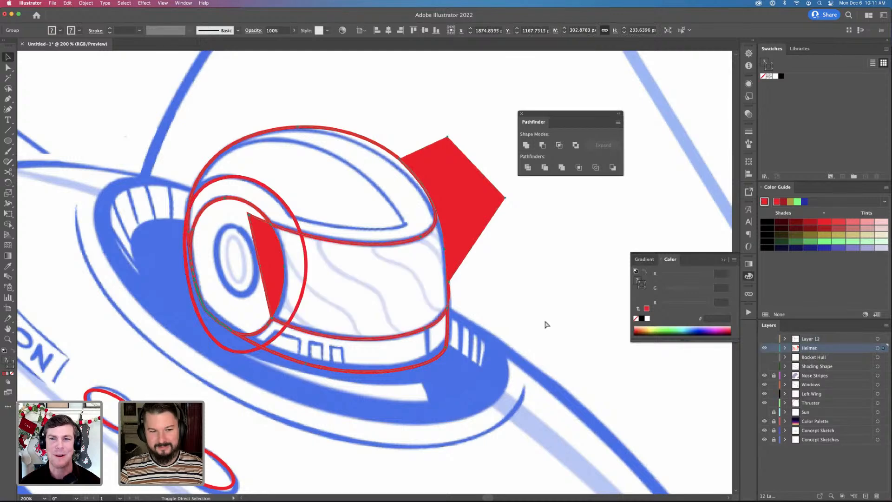
key("shift+super+z")
Undo the edits back to the red-filled inner earpiece, before the outer ellipse was placed on the Helmet layer
key("super+z")
key("super+z")
key("super+z")
key("super+z")
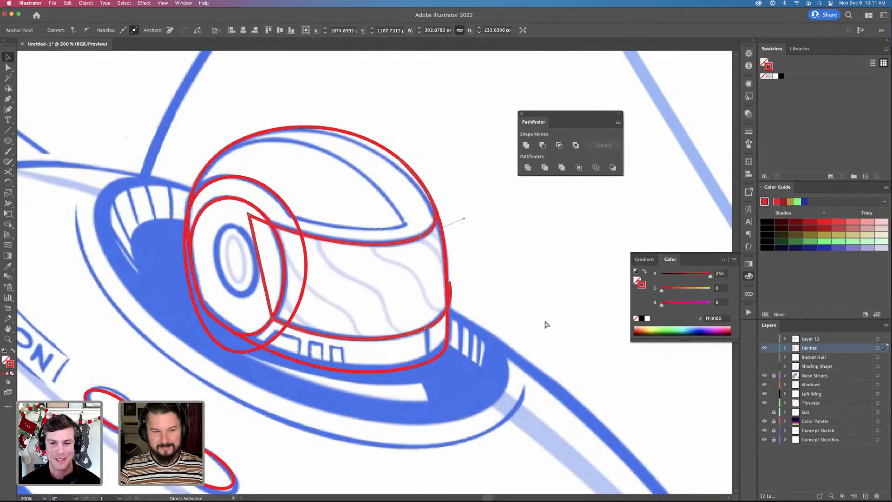
key("super+z")
key("super+z")
key("super+z")
key("super+z")
key("super+z")
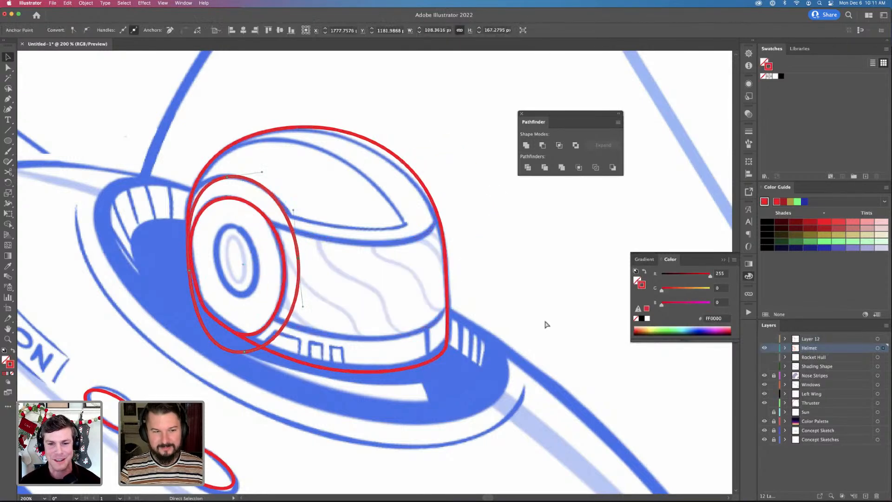
key("super+z")
key("super+z")
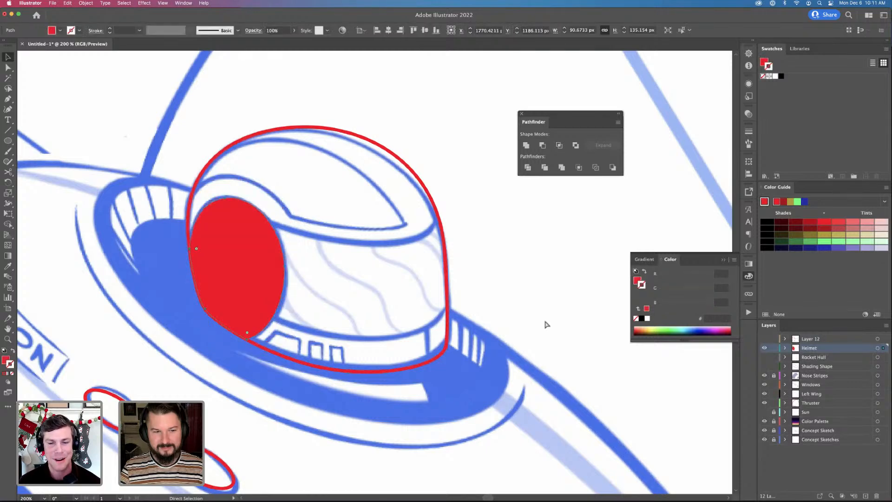
Redo the earpiece and visor edits up to the red-filled visor trimmed to the helmet outline and inner earpiece
key("super+z")
key("super+z")
key("super+z")
key("super+z")
key("super+z")
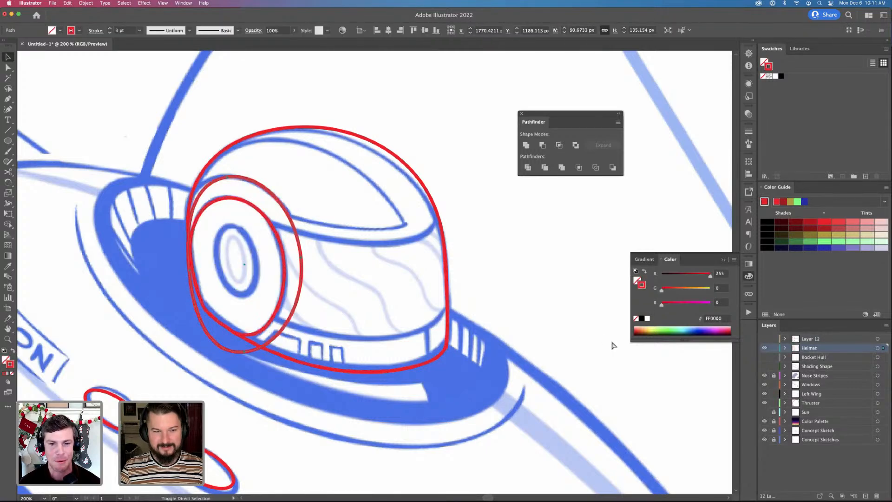
key("super+z")
key("super+z")
key("super+z")
key("super+z")
key("super+z")
key("super+z")
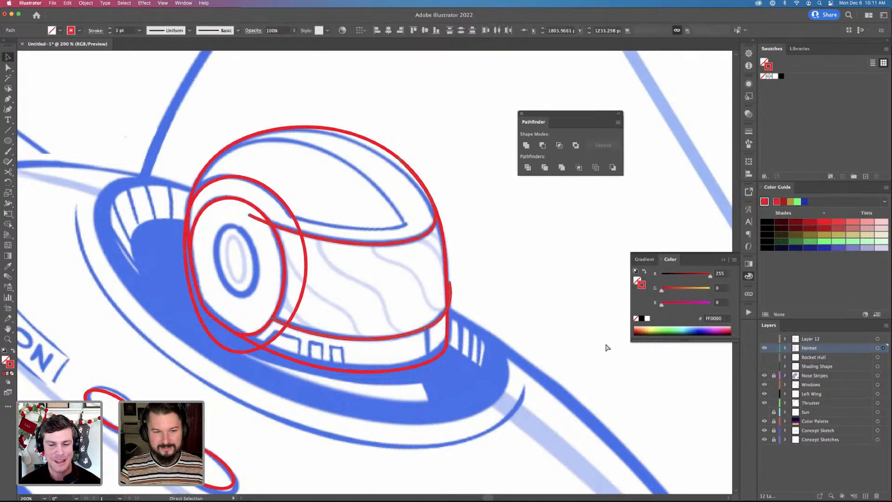
key("super+z")
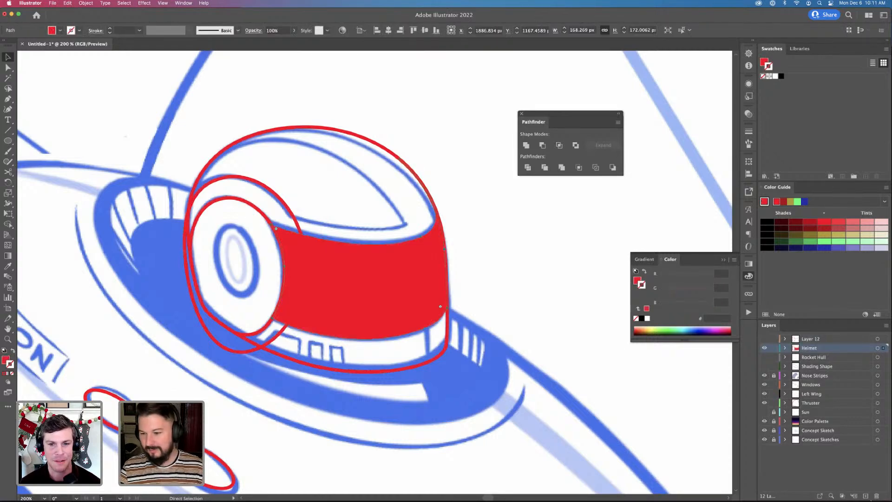
Create a new layer above the Helmet layer and move the red visor shape onto it
left_click(866, 495)
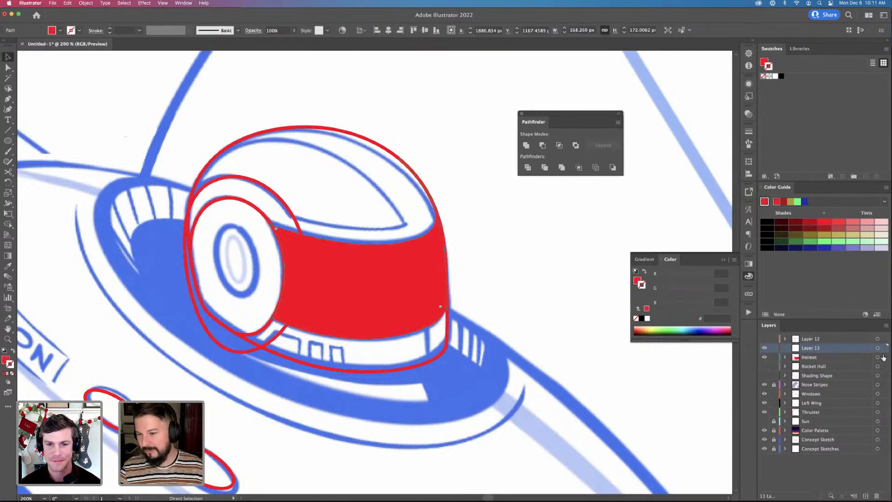
left_click_drag(882, 357, 883, 347)
key("v")
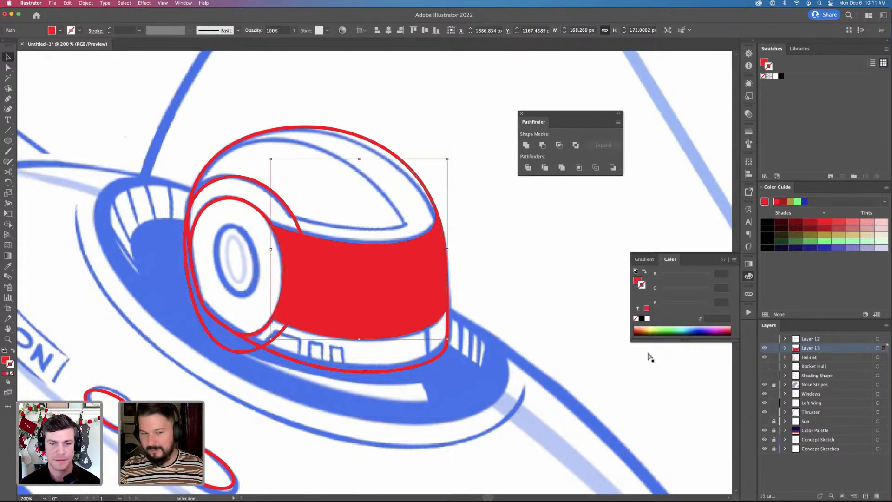
left_click(649, 357)
Cut the inner earpiece ellipse, paste it in place on a new layer above Helmet, and turn its red stroke into a fill
left_click(255, 207)
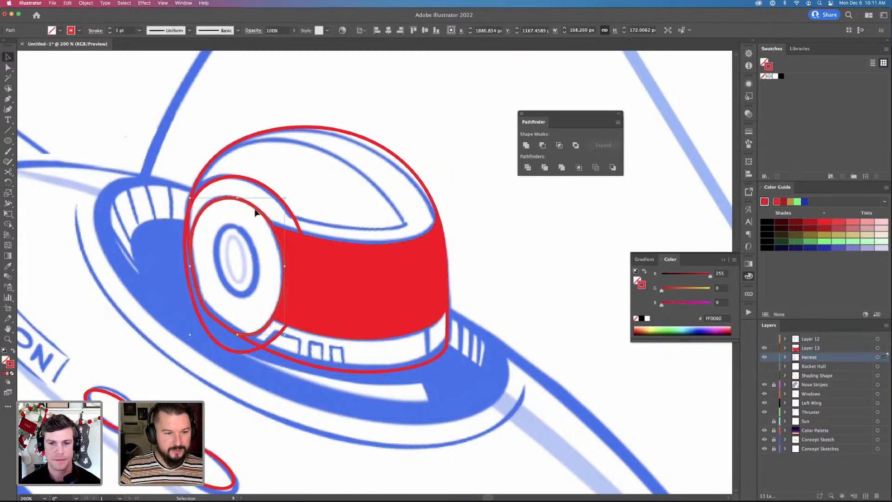
key("Delete")
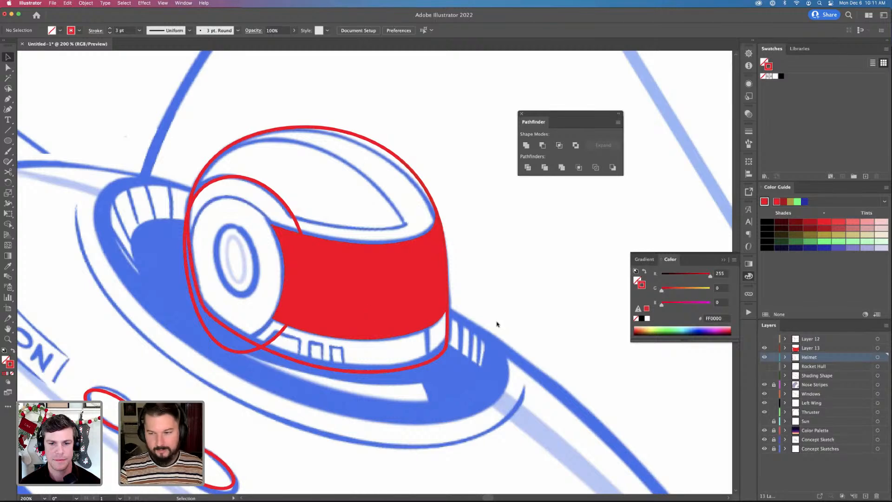
left_click(865, 495)
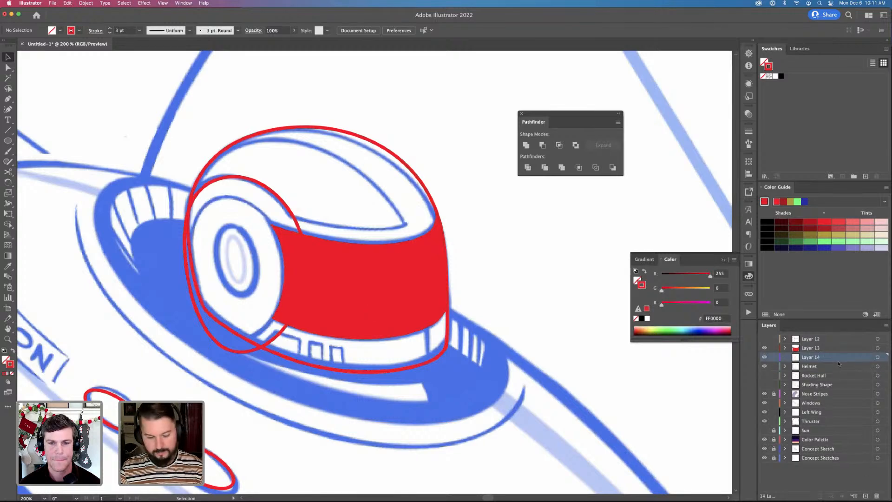
key("super+f")
key("shift+x")
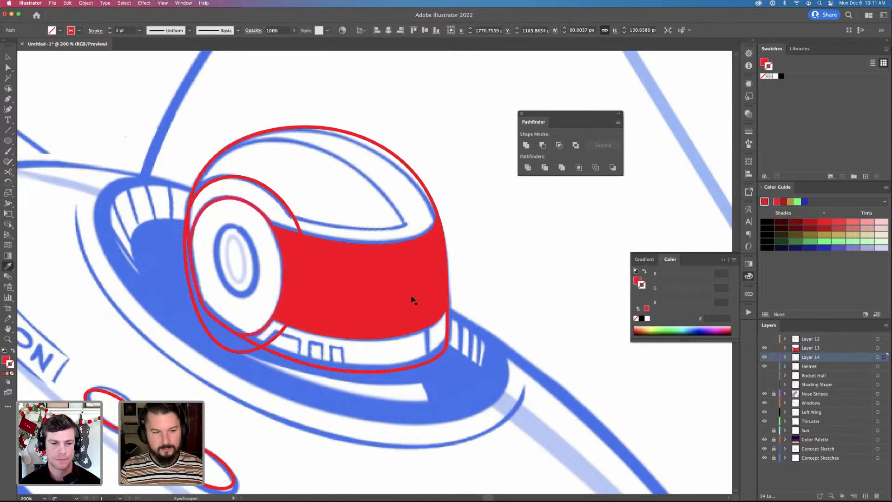
key("super+shift+a")
Give the outer earpiece ellipse the visor's red fill without a stroke using the Eyedropper
left_click(289, 224)
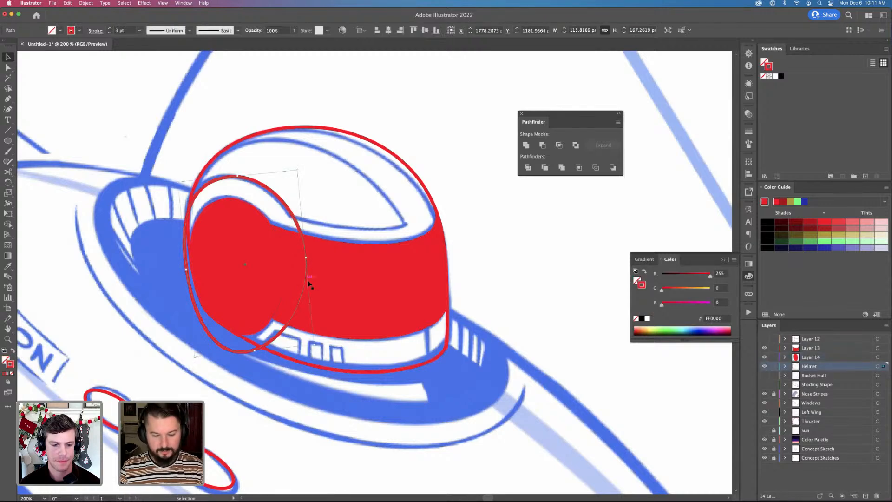
key("i")
left_click(337, 274)
key("v")
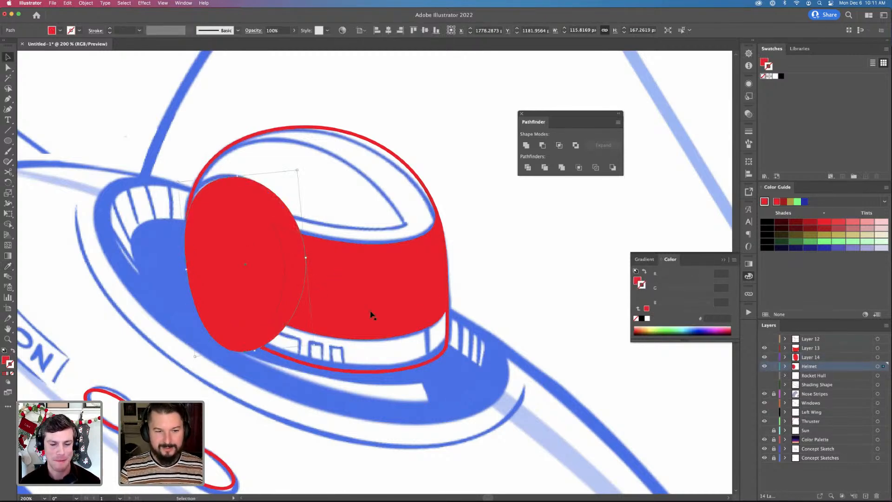
key("a")
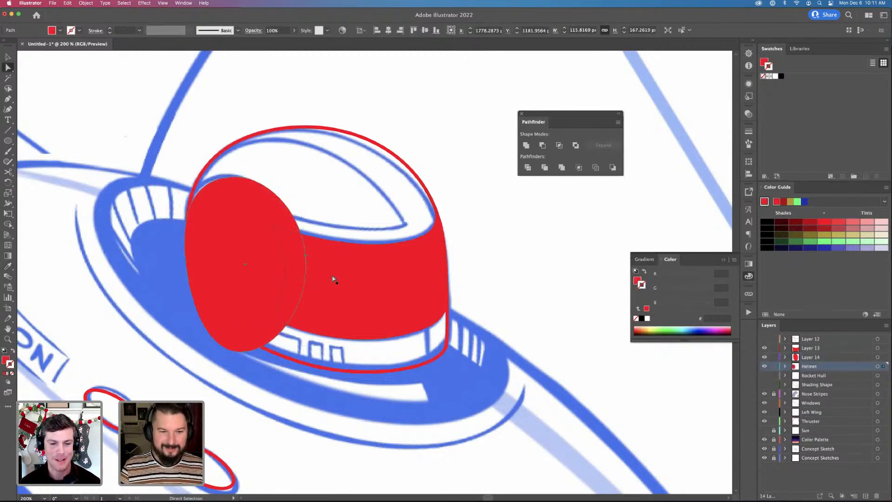
left_click(259, 133)
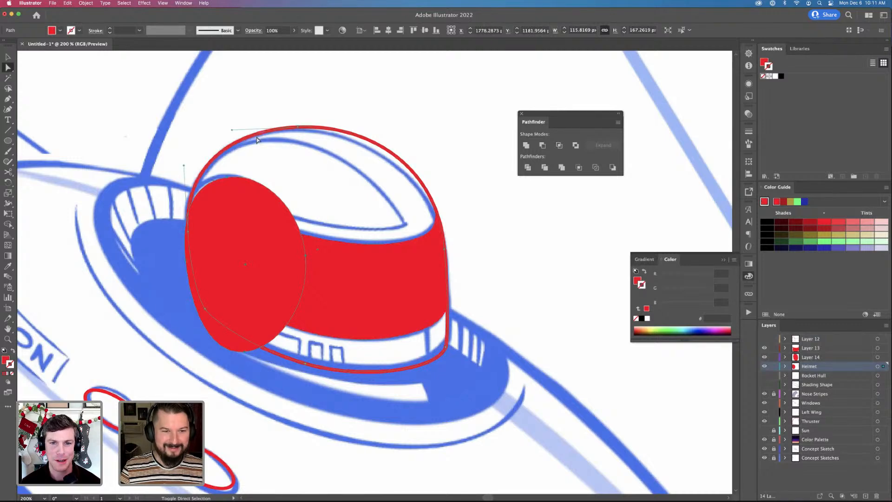
left_click(251, 277, "shift")
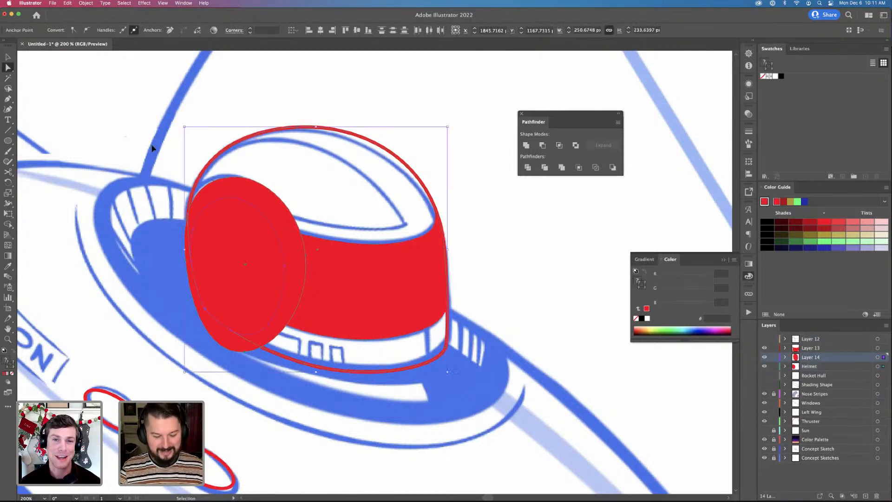
Save the document to the Desktop as "Orion's First Trip 01" in Adobe Illustrator (ai) format
left_click(53, 3)
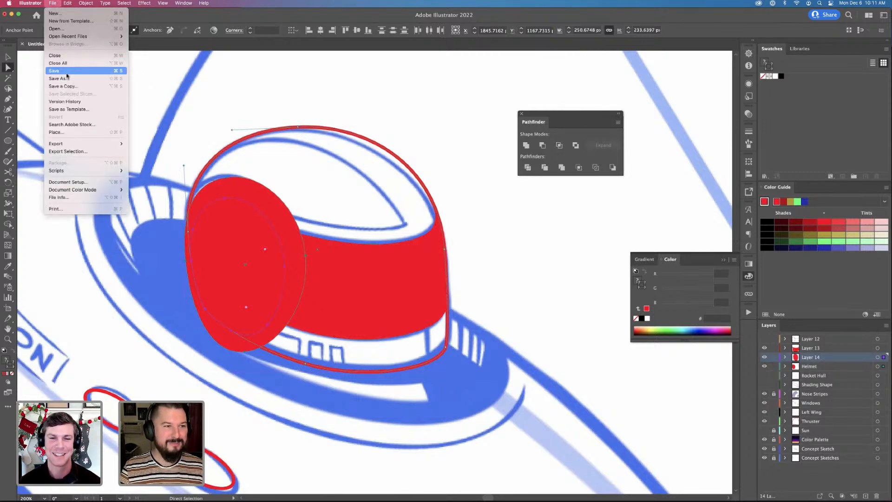
left_click(57, 78)
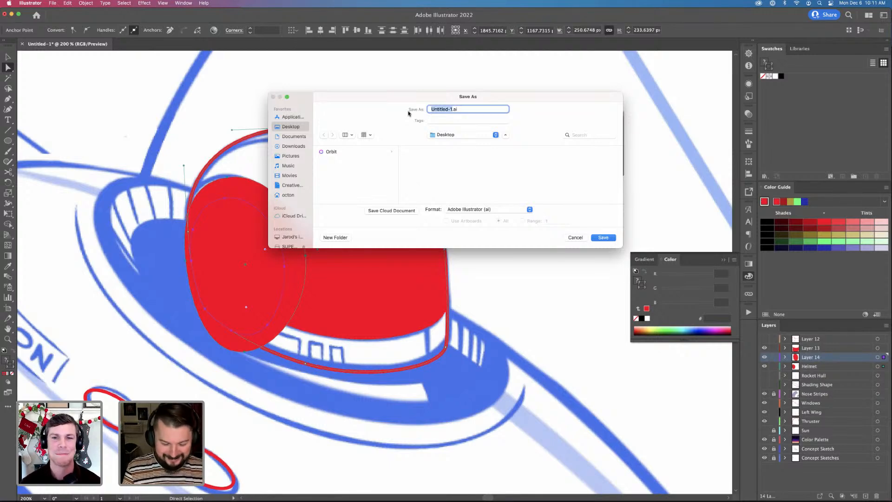
type("Orion's First Trip 0")
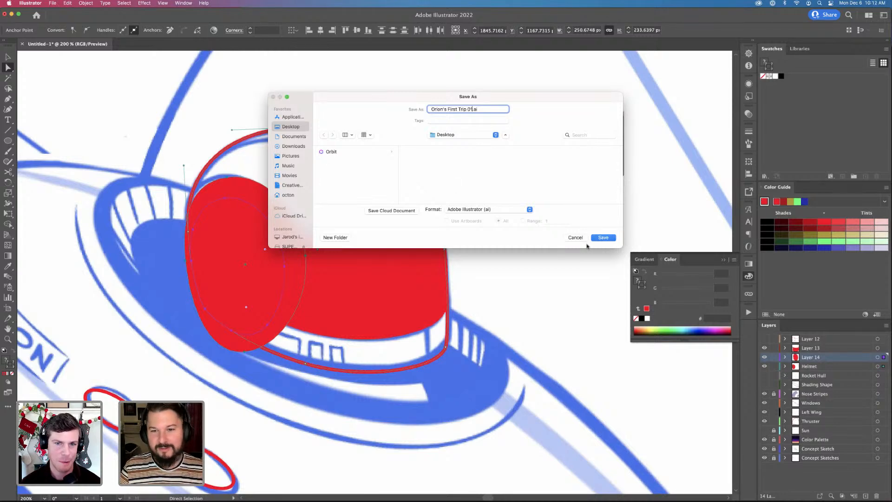
left_click(605, 238)
left_click(534, 364)
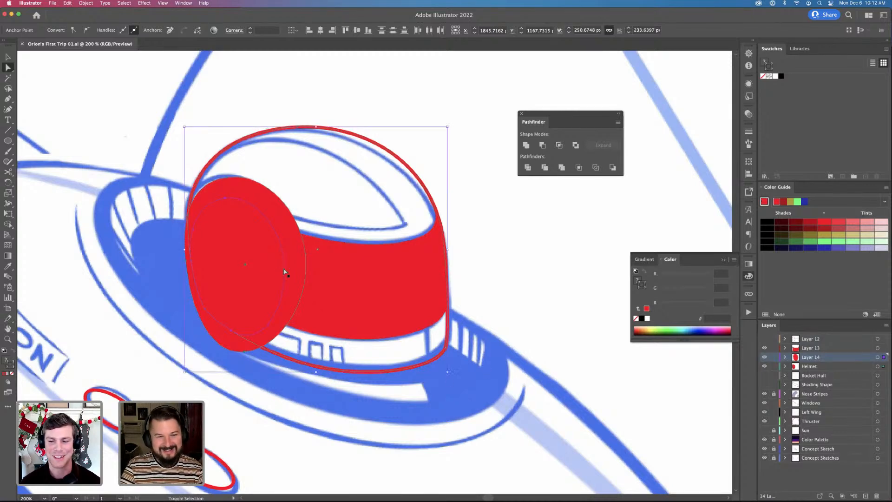
Convert the helmet outline's red stroke into a solid red fill without a stroke
key("super+shift+a")
left_click(283, 219)
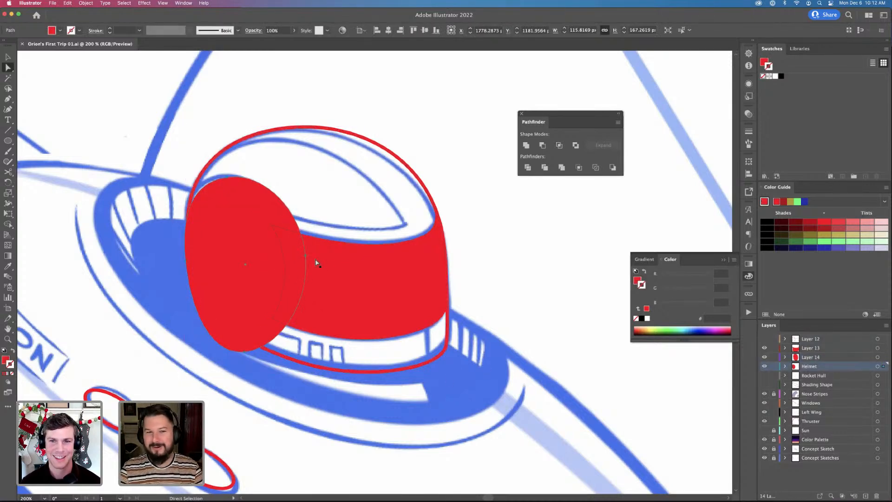
left_click(255, 265)
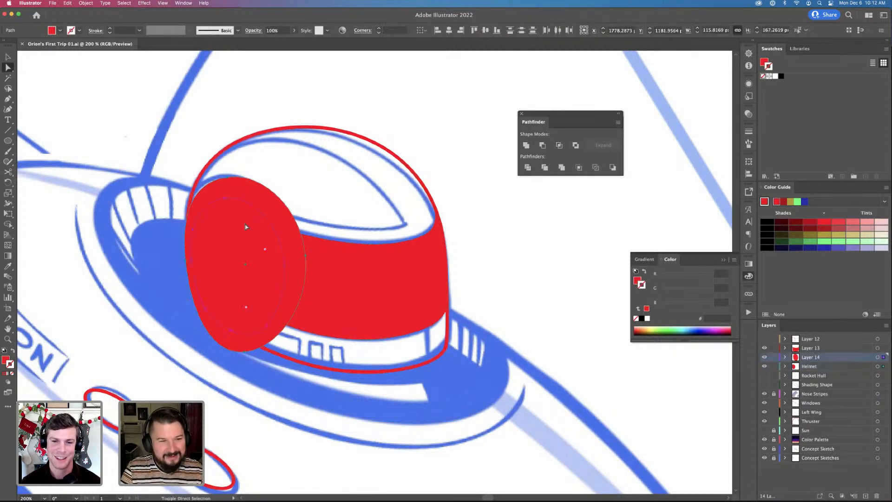
left_click(344, 135)
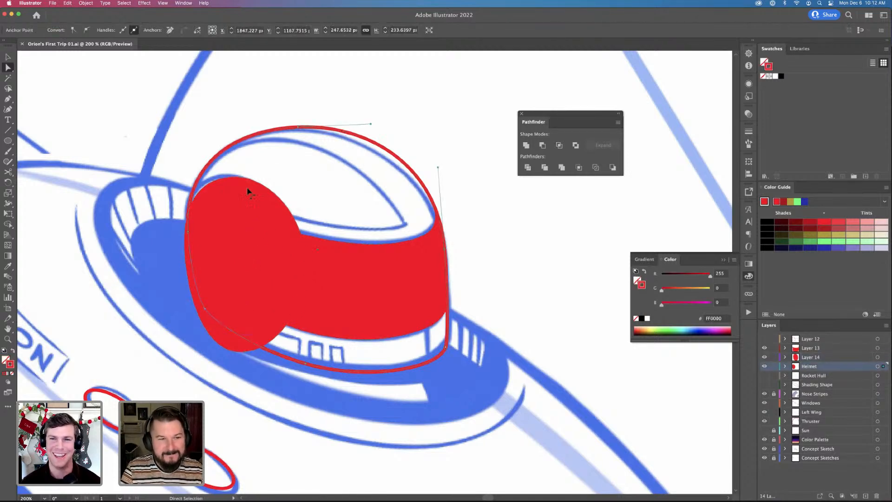
left_click(14, 350)
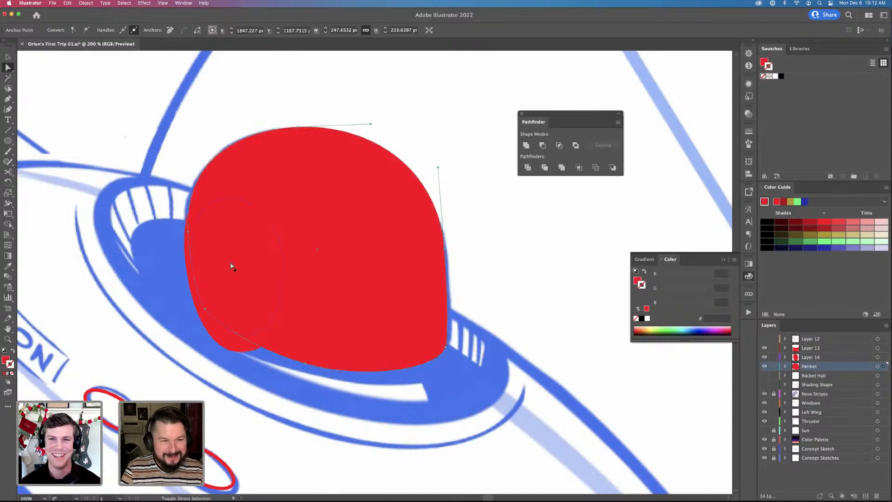
left_click(387, 233)
key("super+z")
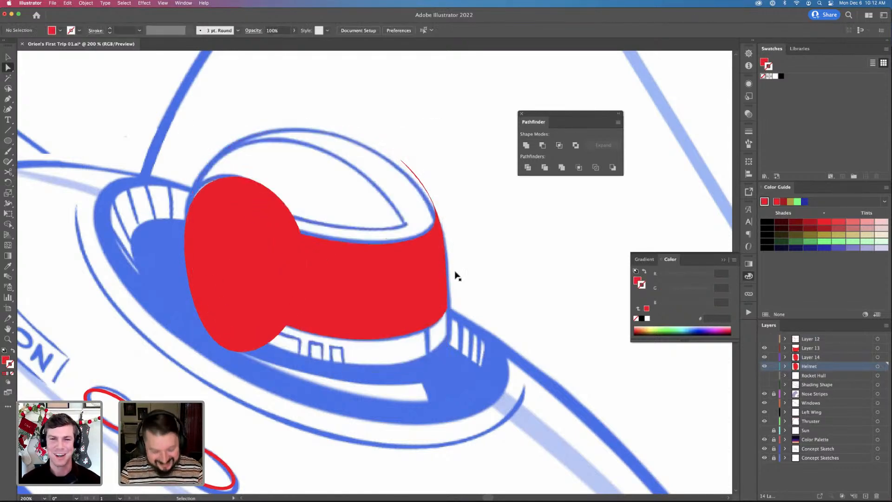
key("super+shift+z")
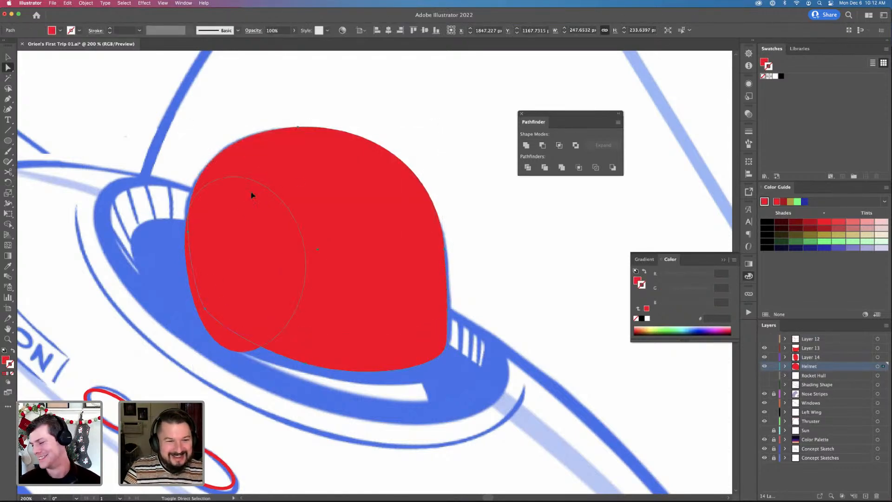
left_click(233, 261)
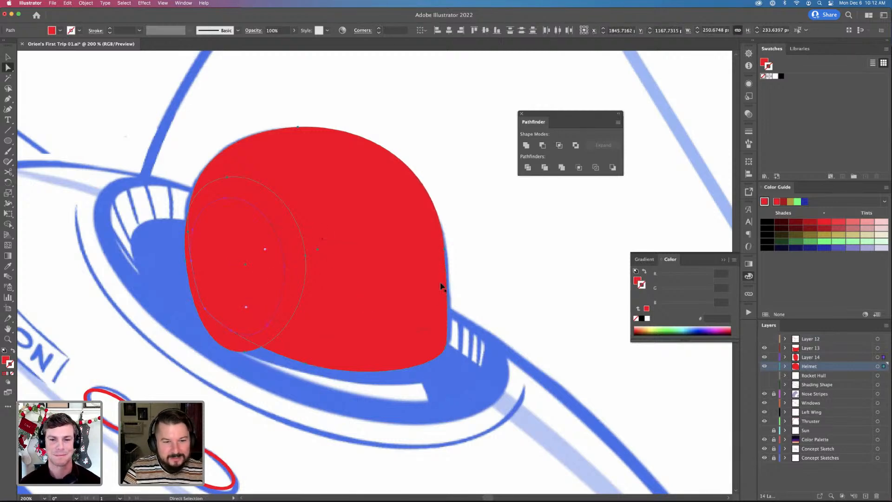
Pick the visor shape in Outline view and move it onto a new layer directly above its current one
key("v")
key("super+y")
key("super+shift+a")
key("v")
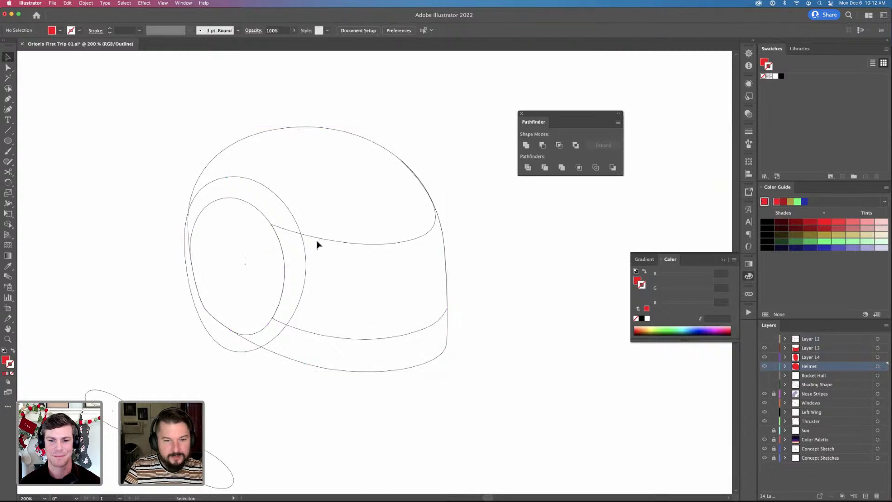
left_click(321, 241)
key("super+y")
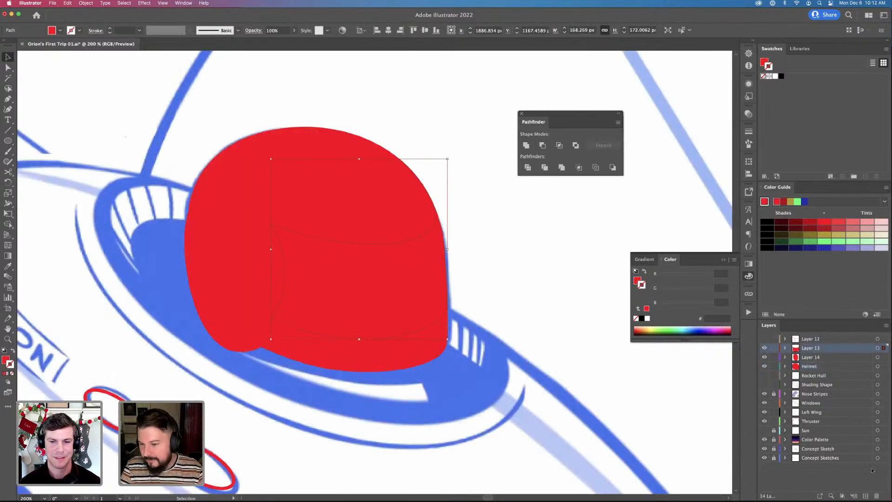
left_click(865, 495)
left_click_drag(884, 357, 884, 348)
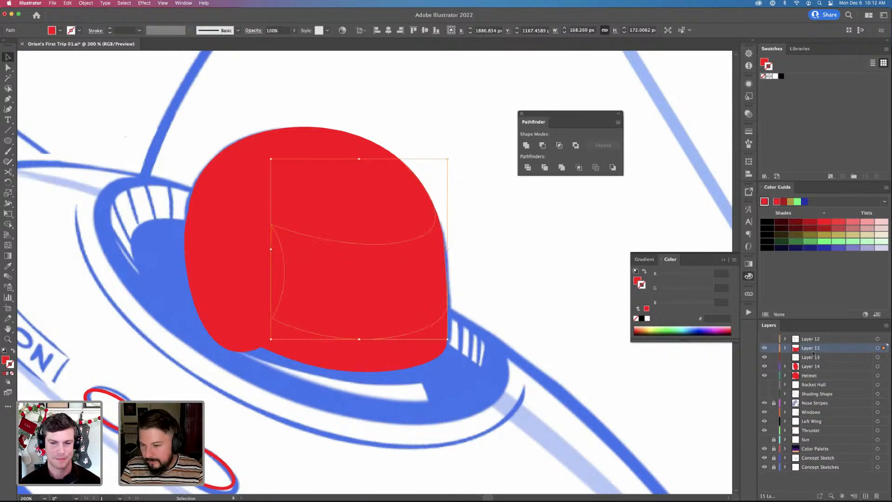
Rename the visor shape's new layer "Visor" and hide it
double_click(809, 348)
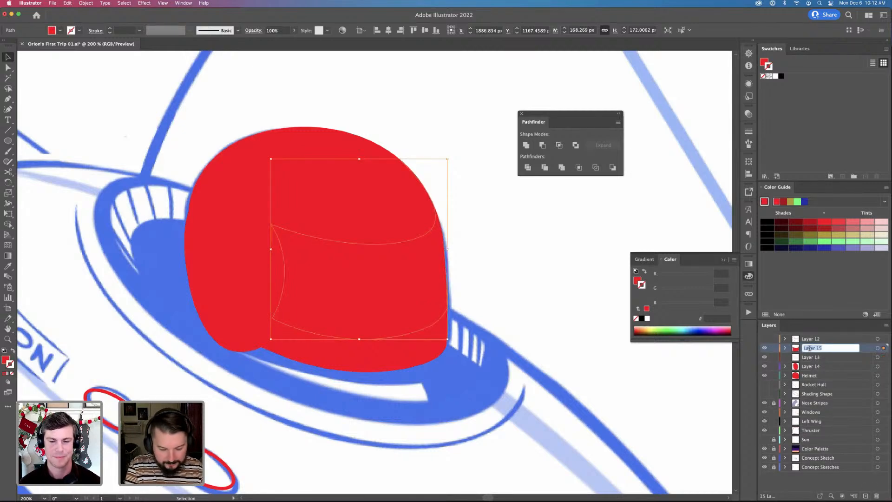
type("Vis")
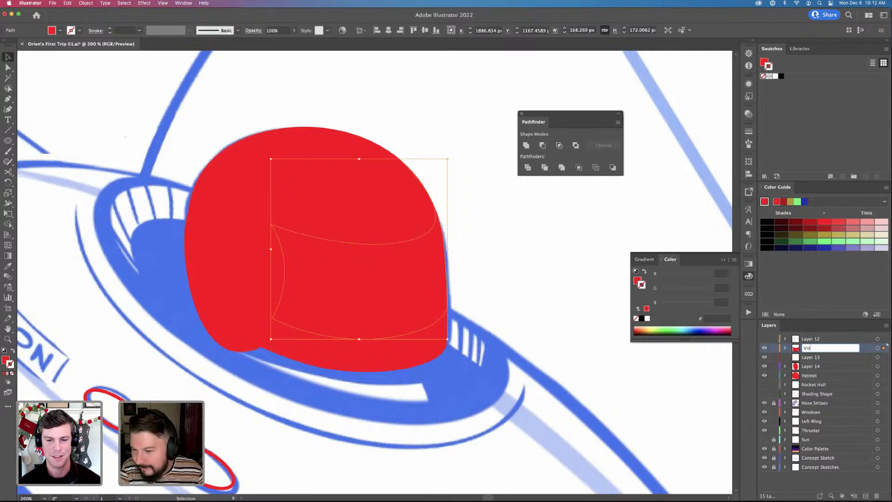
type("or")
key("Return")
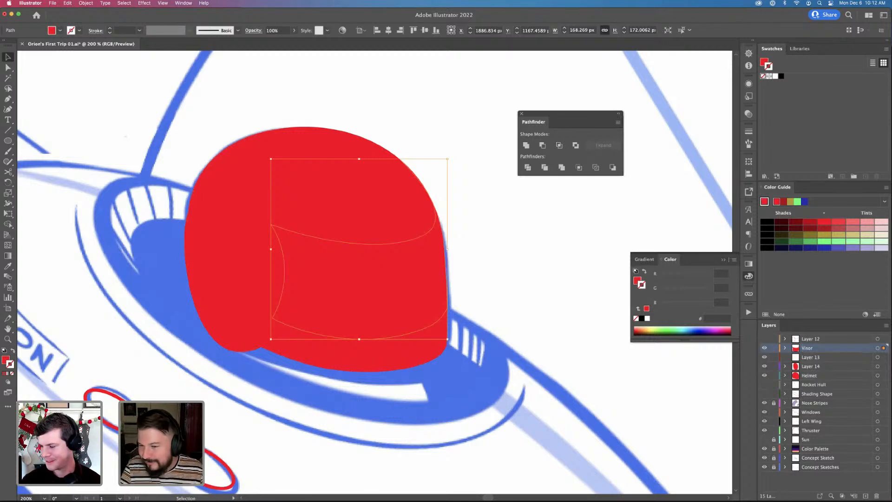
left_click(764, 348)
Identify the inner earpiece ellipse's layer and rename it "Ear Plate"
key("a")
left_click(243, 275)
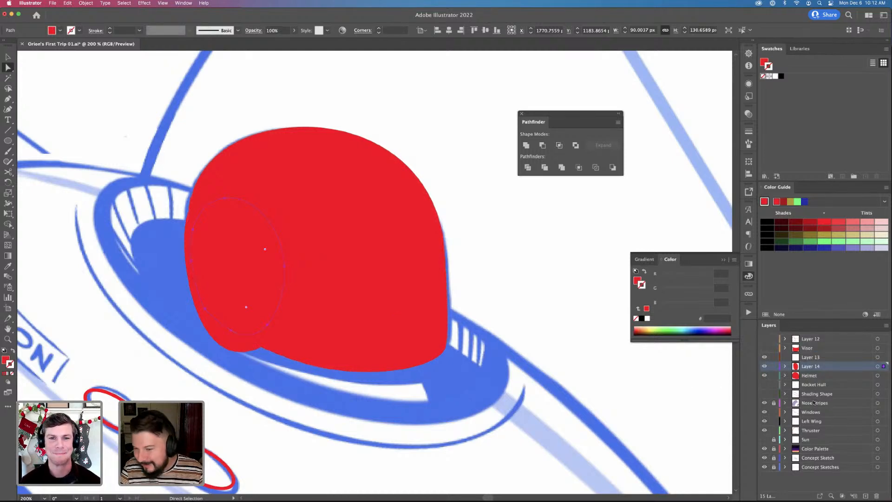
double_click(812, 366)
type("Ear")
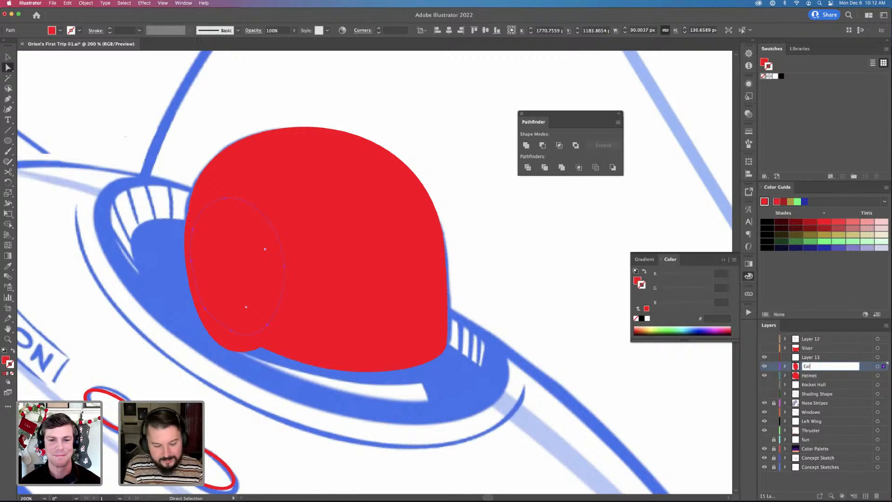
type(" Plate")
key("Return")
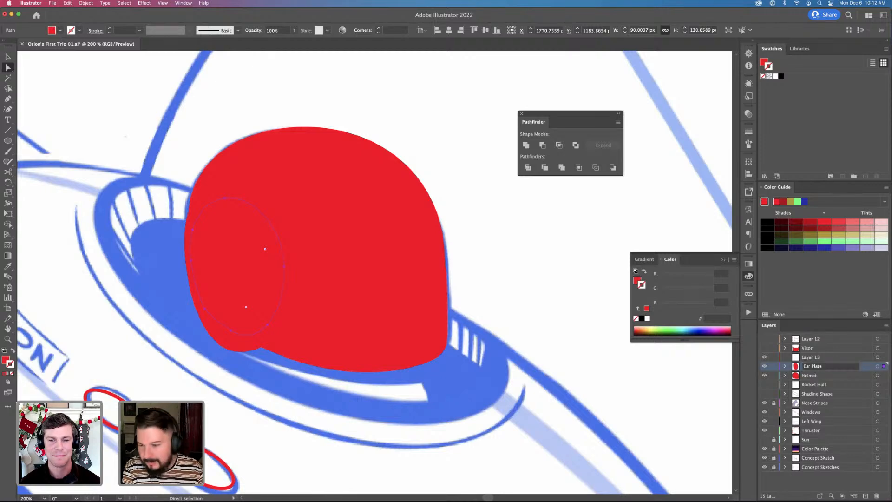
Add a new empty layer directly above Ear Plate, clear the selection, and hide the Ear Plate layer
left_click(865, 496)
key("super+shift+a")
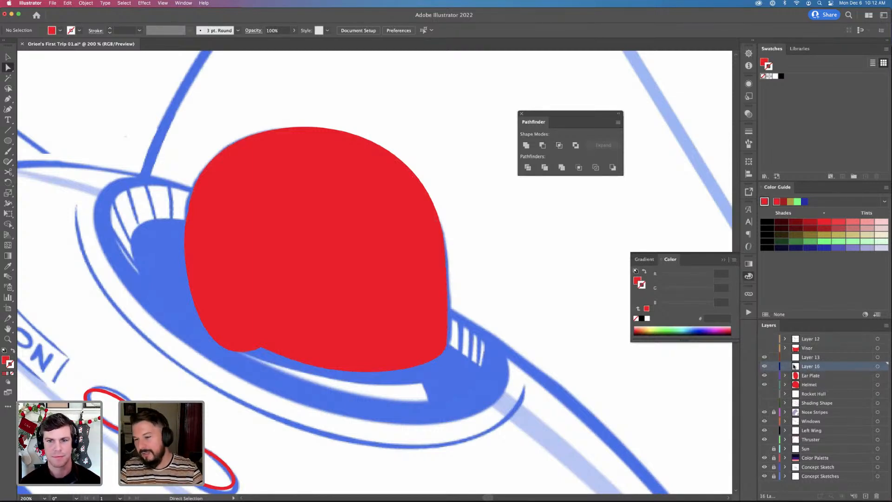
left_click(764, 375)
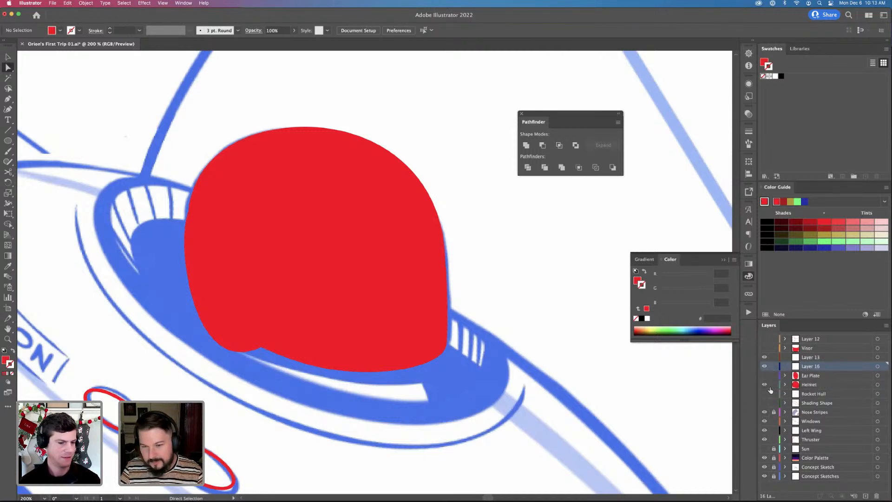
Move the large helmet dome shape off the Helmet layer onto a new layer directly above Rocket Hull
left_click(764, 384)
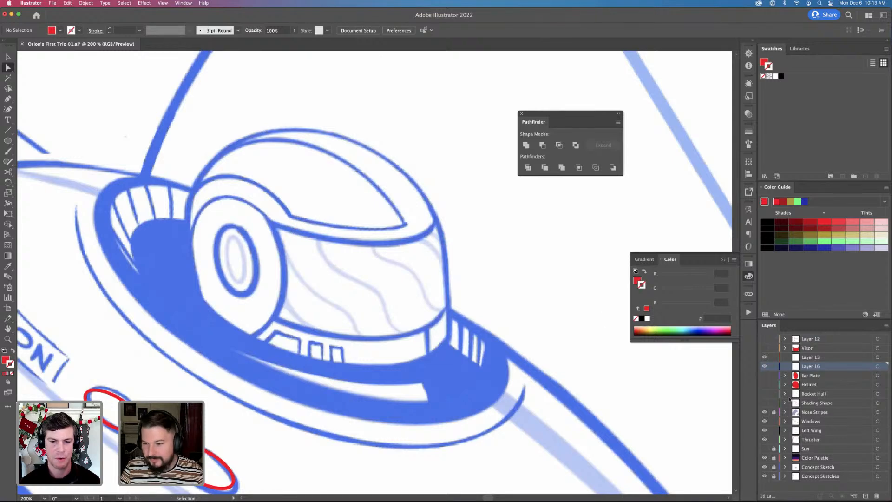
left_click(764, 384)
key("v")
left_click(399, 183)
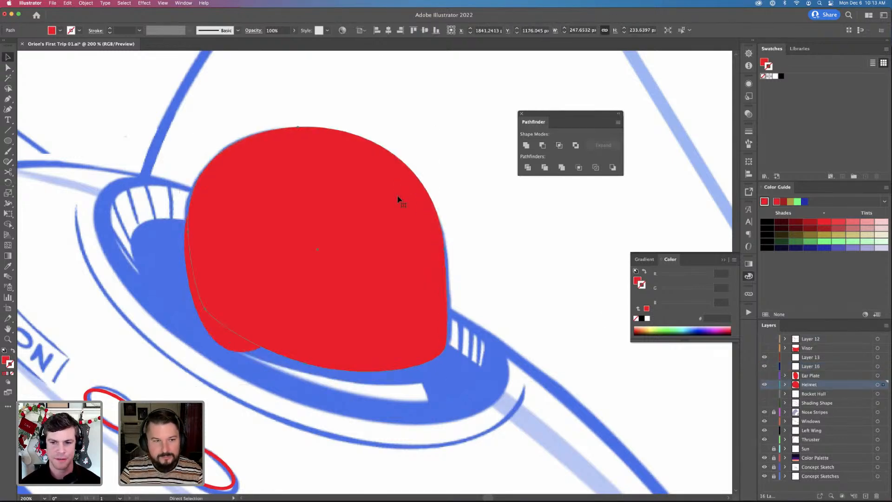
key("super+x")
key("super+z")
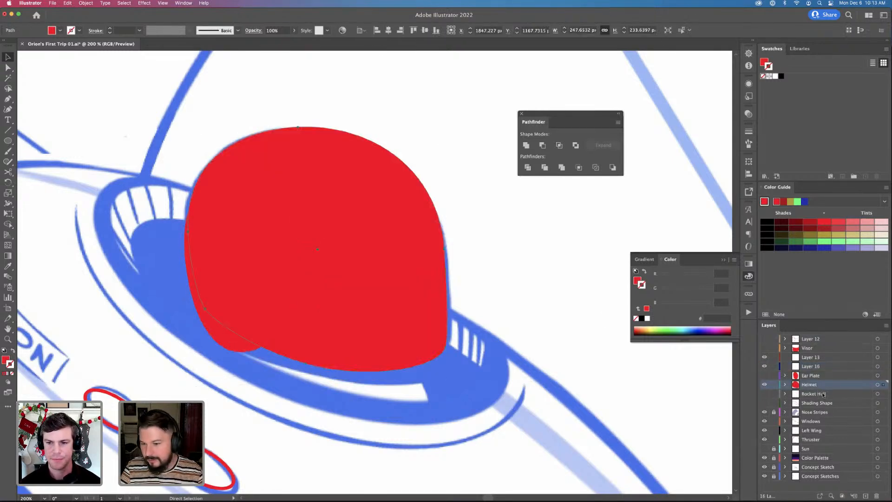
left_click(813, 393)
left_click(864, 496)
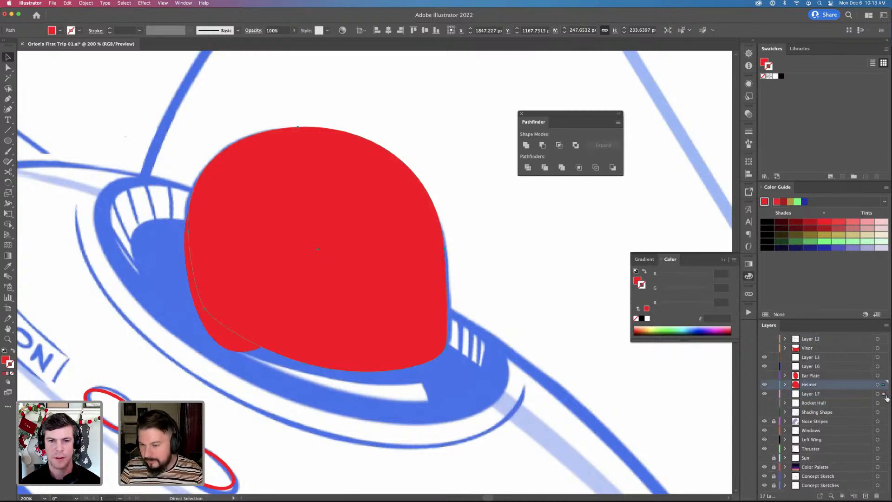
left_click_drag(884, 395, 884, 394)
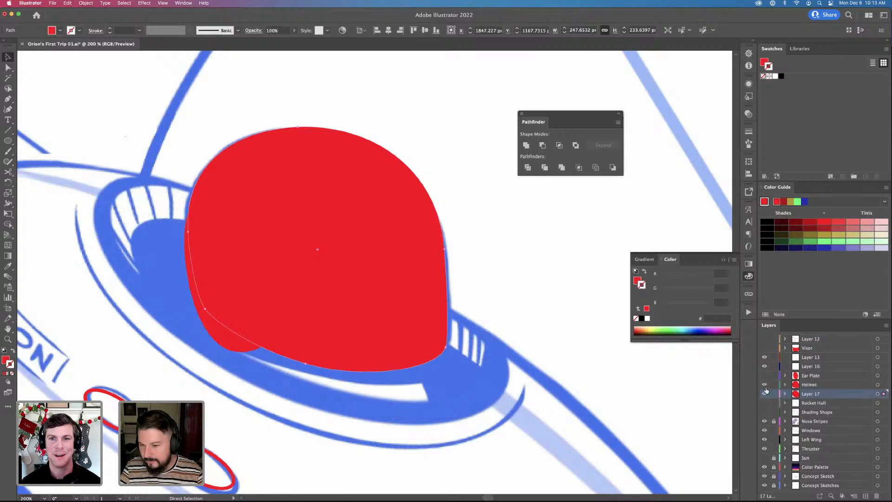
Check which shape sits on the Helmet layer and which on the new layer beneath it
key("a")
left_click(398, 283)
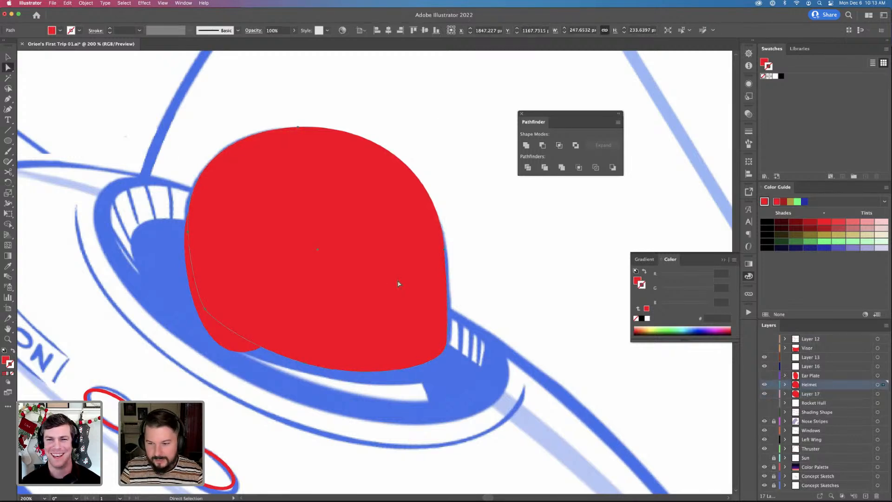
left_click(500, 311)
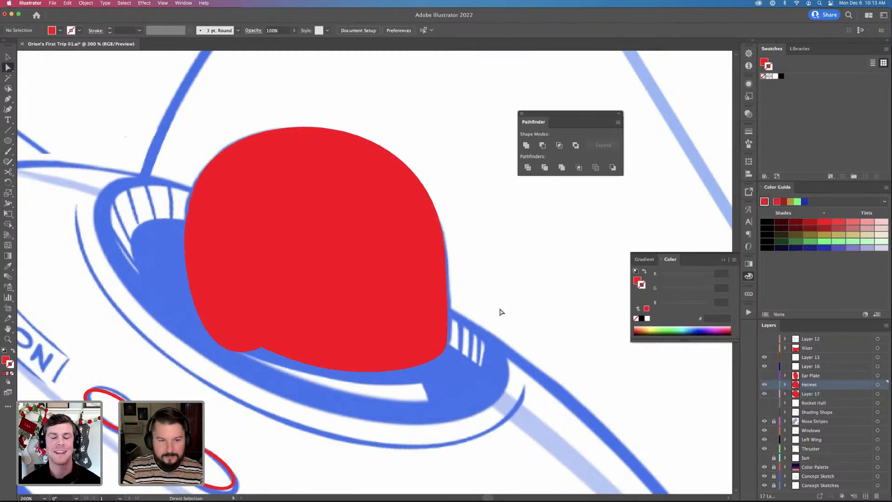
left_click(764, 394)
double_click(814, 394)
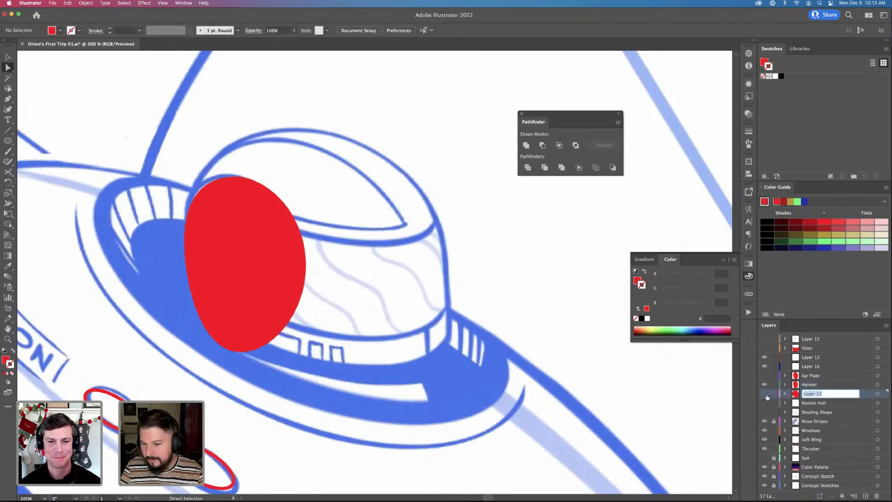
left_click(765, 393)
left_click(765, 394)
left_click(764, 394)
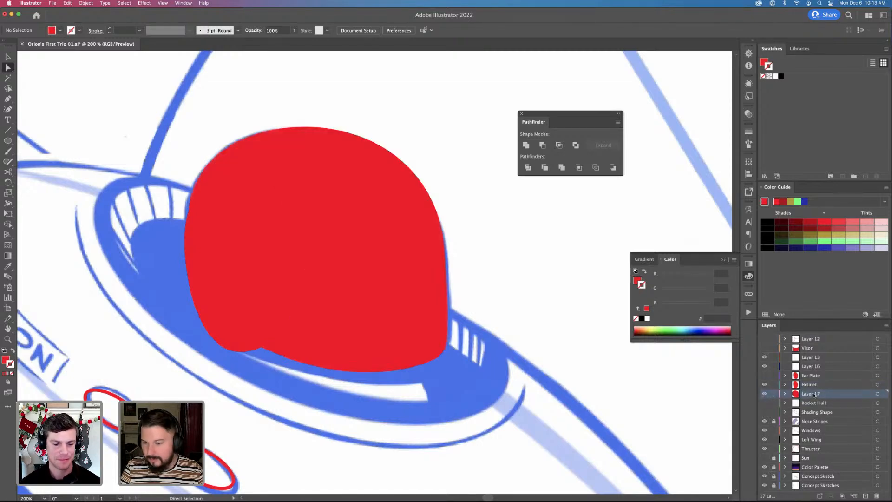
double_click(814, 394)
left_click(816, 385)
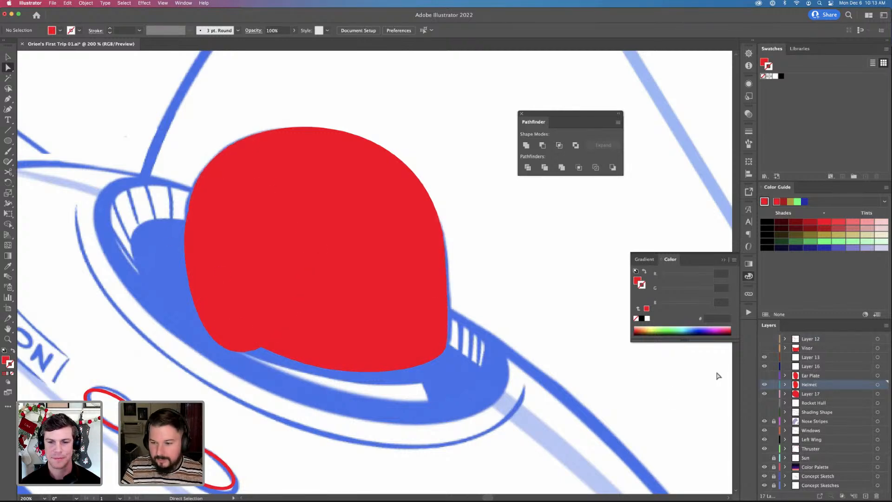
Hide the new dome layer and swap the outer earpiece ellipse's red fill to its stroke, leaving no fill
left_click(764, 394)
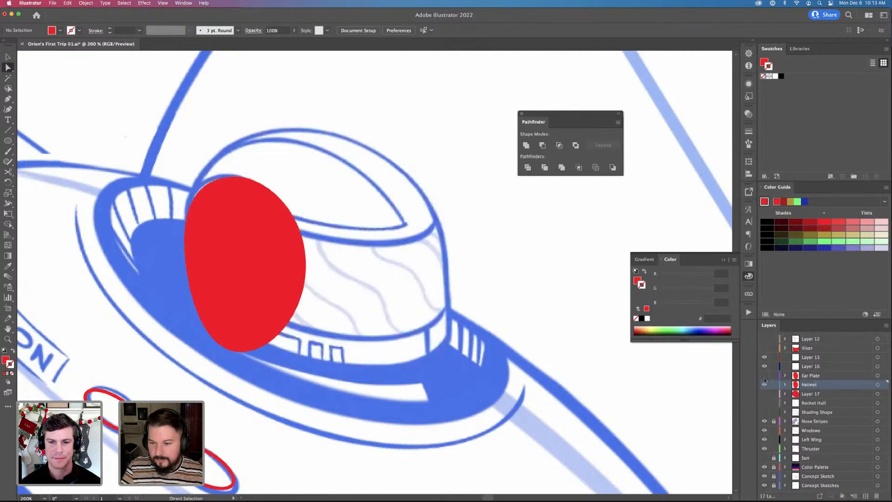
left_click(242, 277)
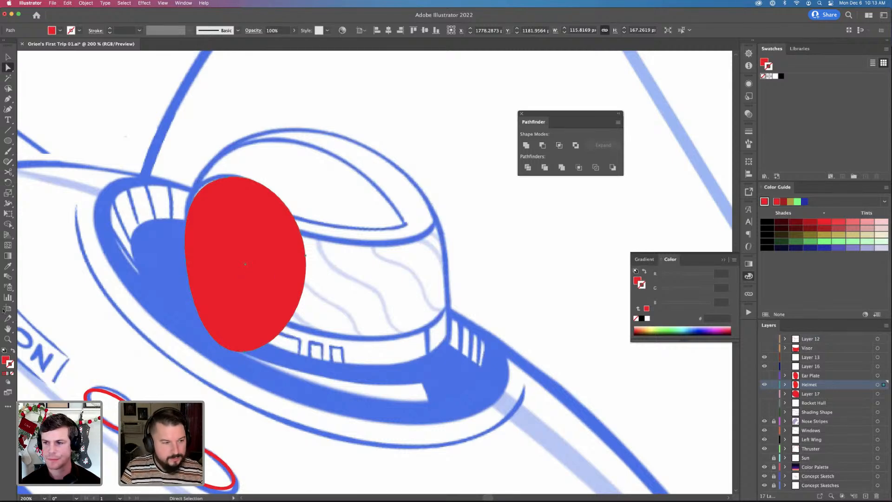
left_click(13, 350)
key("v")
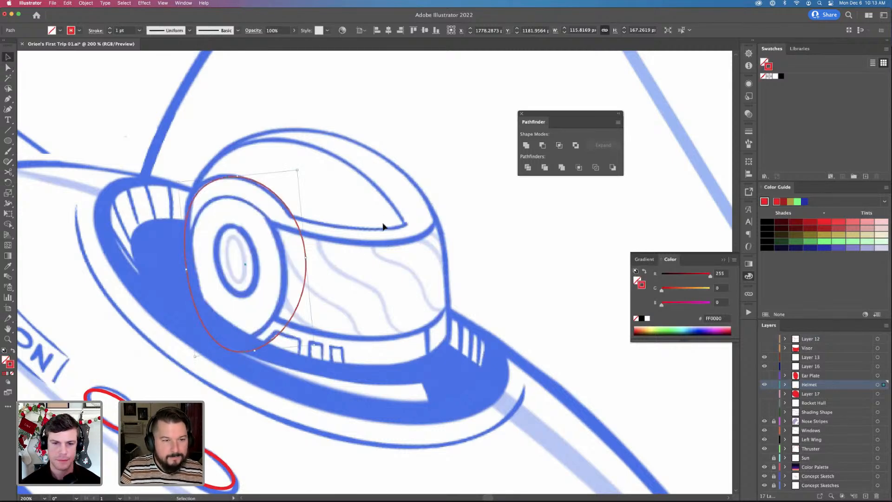
left_click(382, 225)
Show the Ear Plate and dome layers and match their shapes to the outer ellipse's red outline without fill
left_click(764, 375)
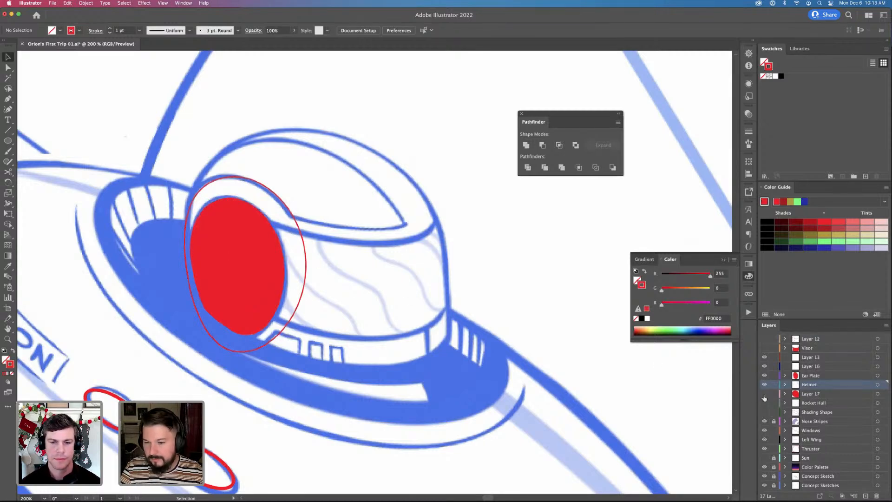
left_click(765, 394)
left_click_drag(132, 355, 131, 357)
key("i")
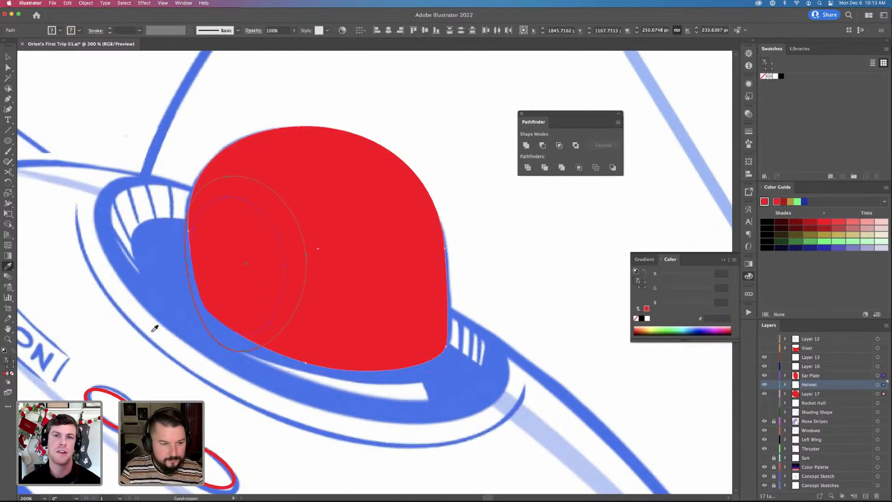
left_click(197, 310)
key("super+shift+a")
key("v")
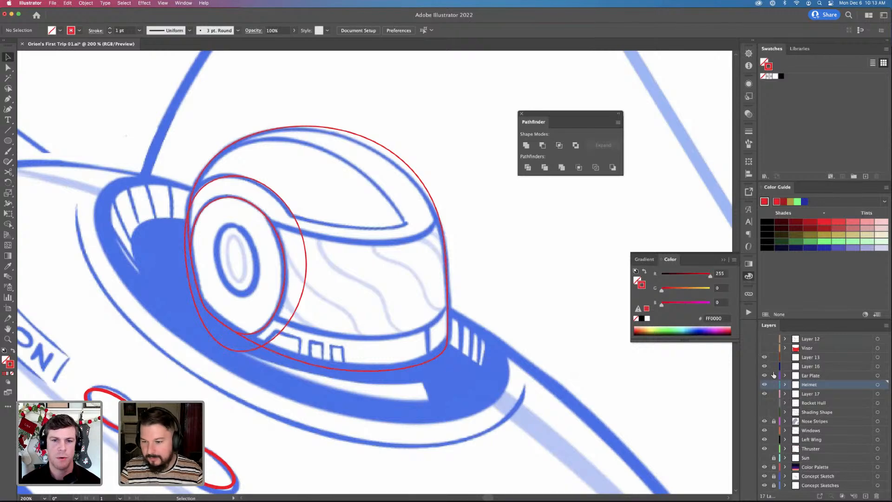
Show the Visor layer again together with the outlined helmet shapes
left_click_drag(764, 348, 763, 357)
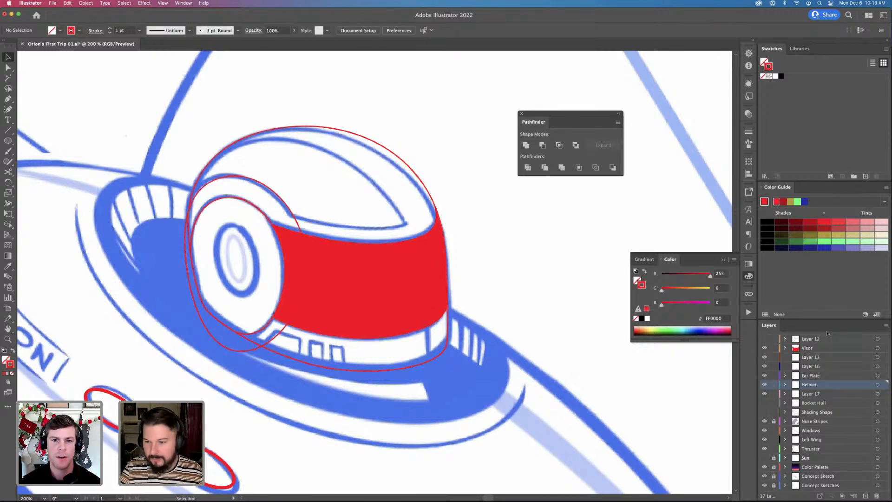
key("super+0")
key("super+equal")
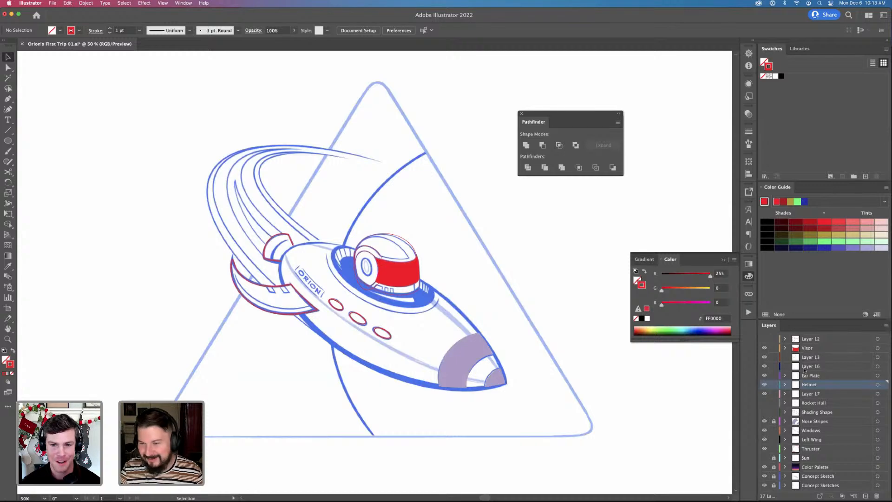
key("super+equal")
key("super+equal")
key("super+equal")
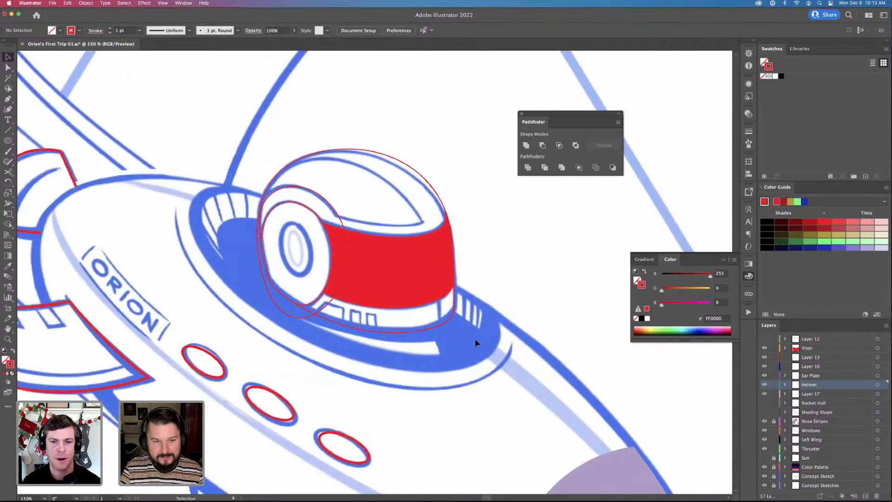
Try to reshape the visor's lower edge in Outline view by moving the anchor point near its front corner
left_click(390, 276)
left_click(580, 346)
key("a")
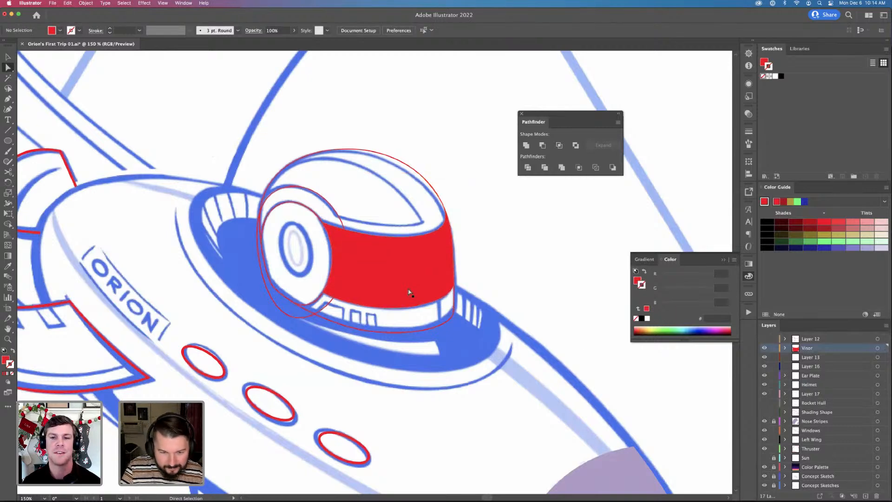
key("super+y")
left_click(435, 303)
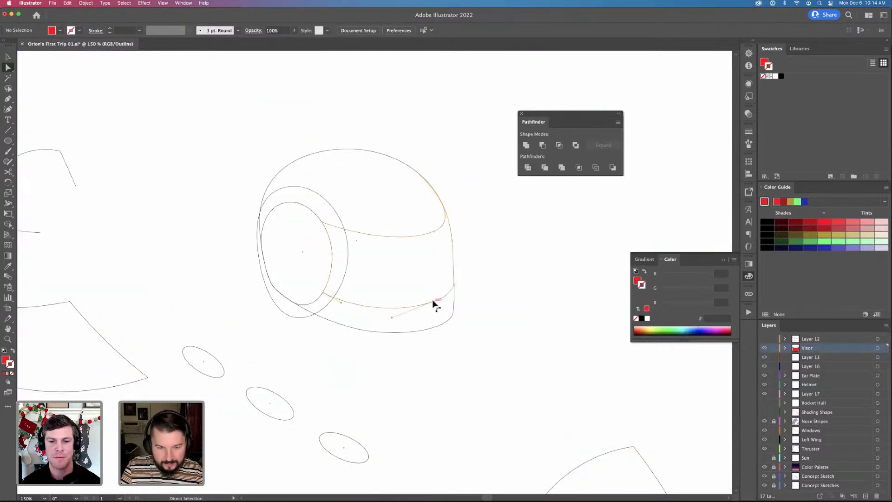
key("shift+c")
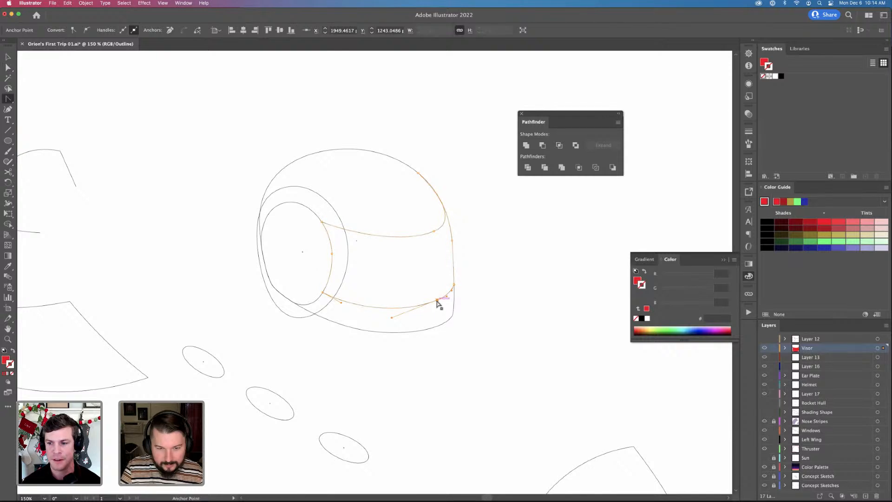
key("a")
left_click_drag(438, 302, 438, 305)
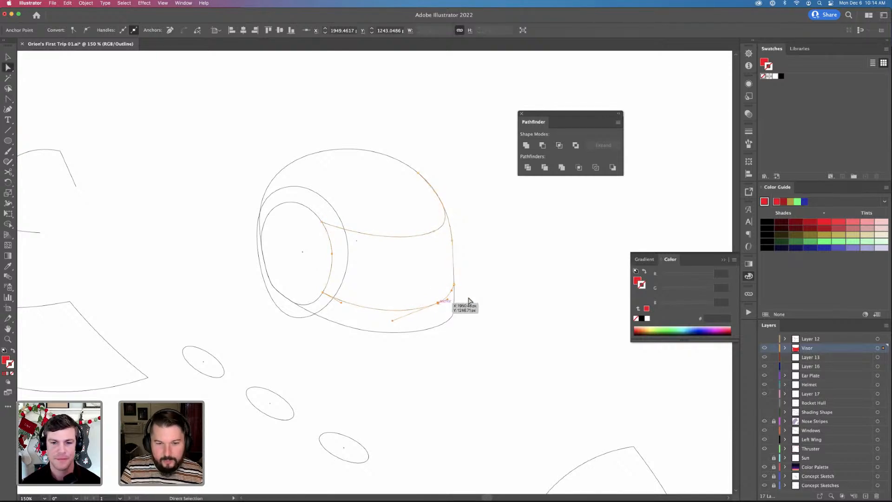
key("super+z")
left_click(475, 302)
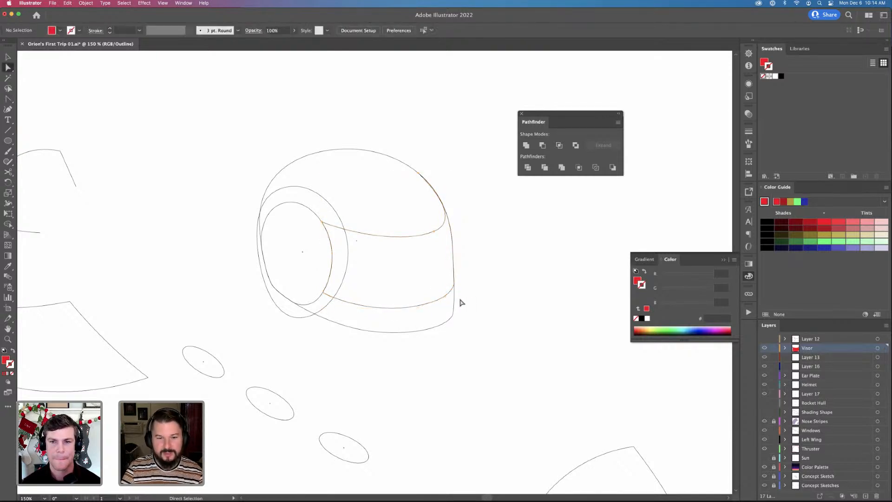
Duplicate the visor shape about 17 px straight up in Preview view and swap the copy's red fill to its stroke
left_click(446, 296)
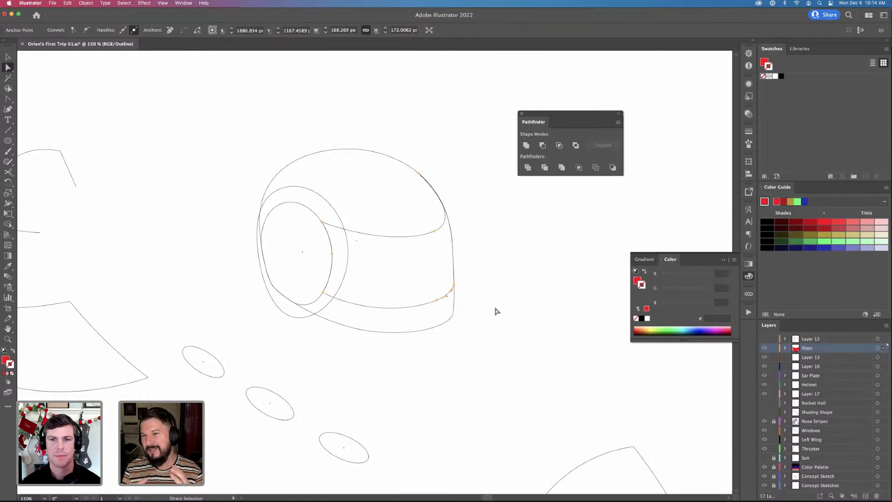
key("v")
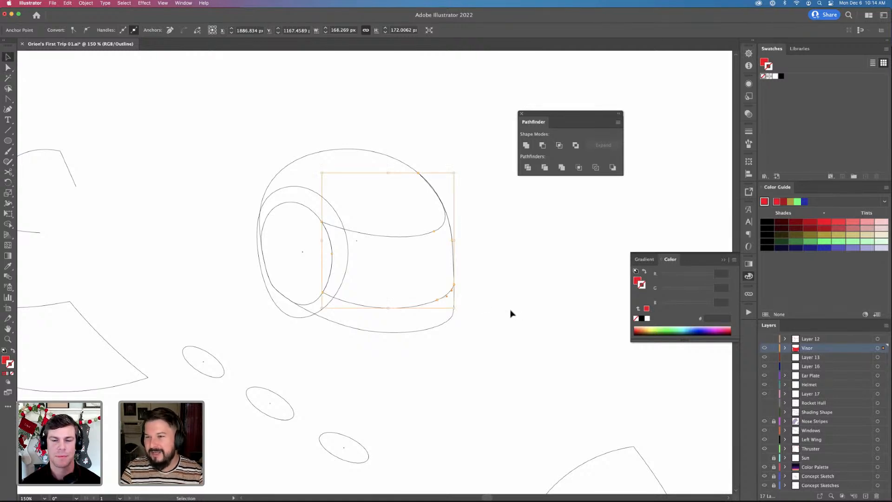
mouse_move(440, 277)
left_mouse_down()
mouse_move(460, 282)
mouse_move(450, 283)
left_mouse_up()
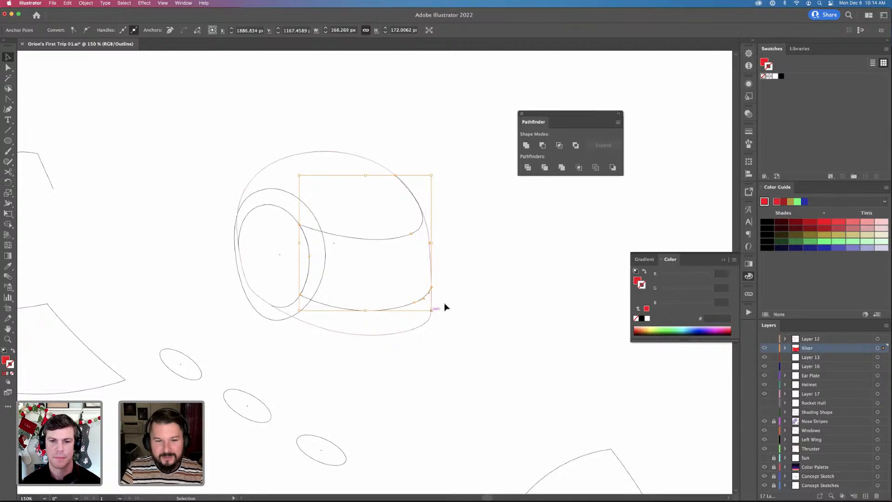
left_click(450, 293)
left_click(397, 239)
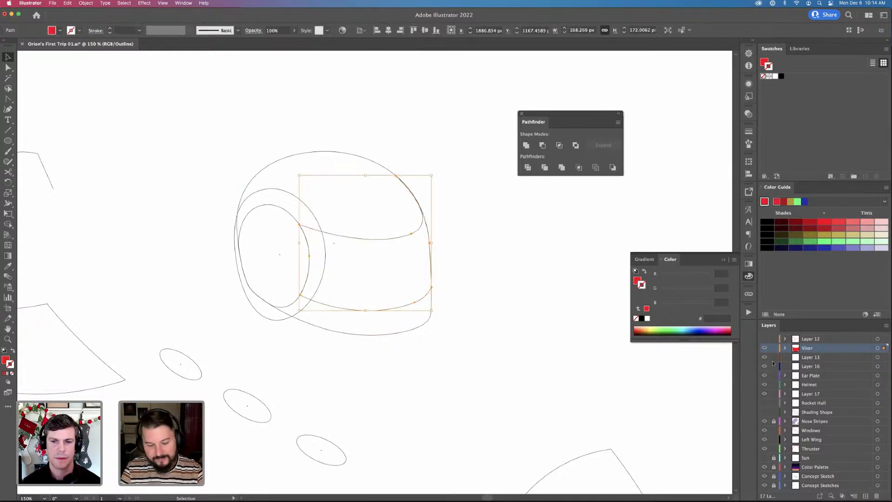
key("ctrl+y")
key("ctrl+equal")
key("v")
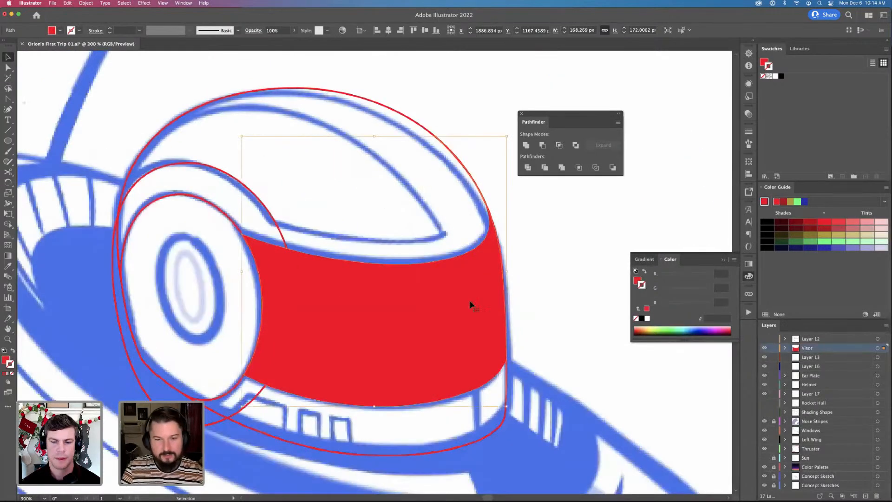
left_click_drag(426, 305, 422, 277)
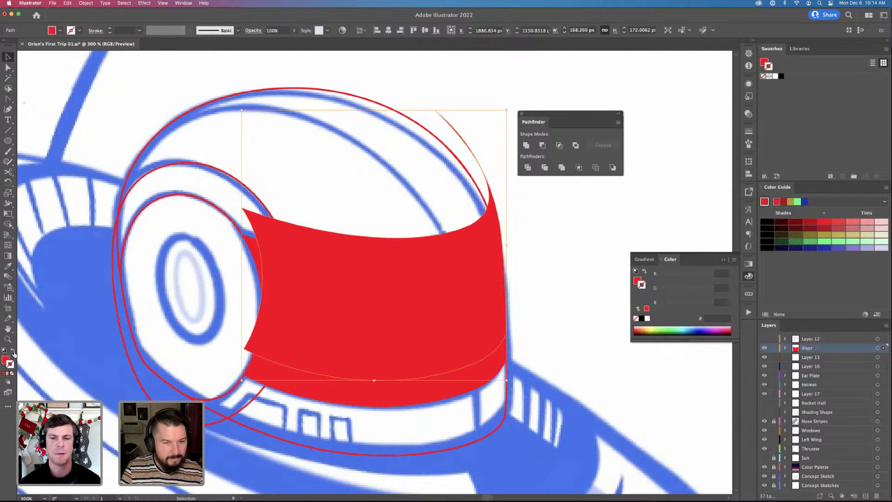
left_click(13, 352)
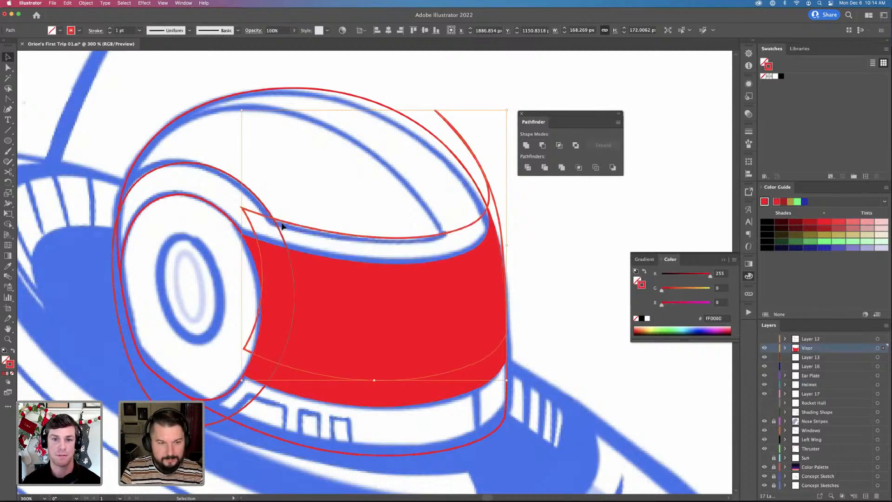
Move the outlined visor copy's lower corner anchor beside the earpiece inward and slightly down
key("a")
key("super+equal")
key("super+equal")
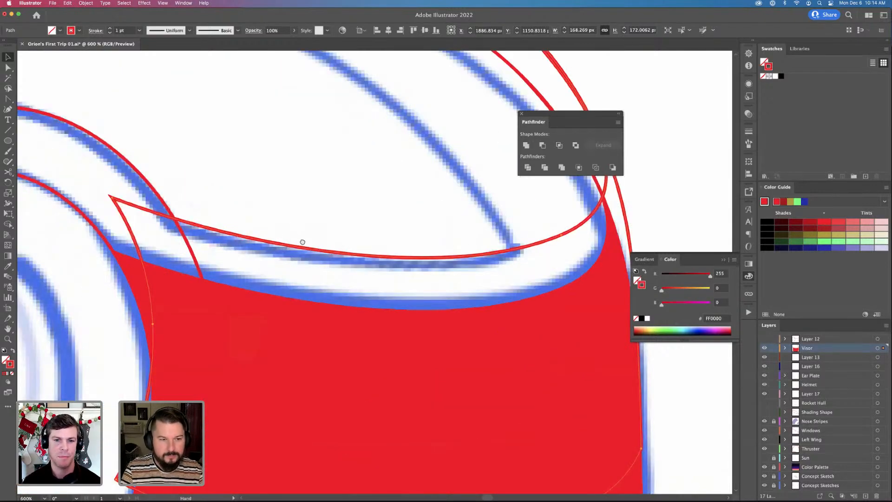
left_click_drag(302, 241, 294, 187)
key("super+minus")
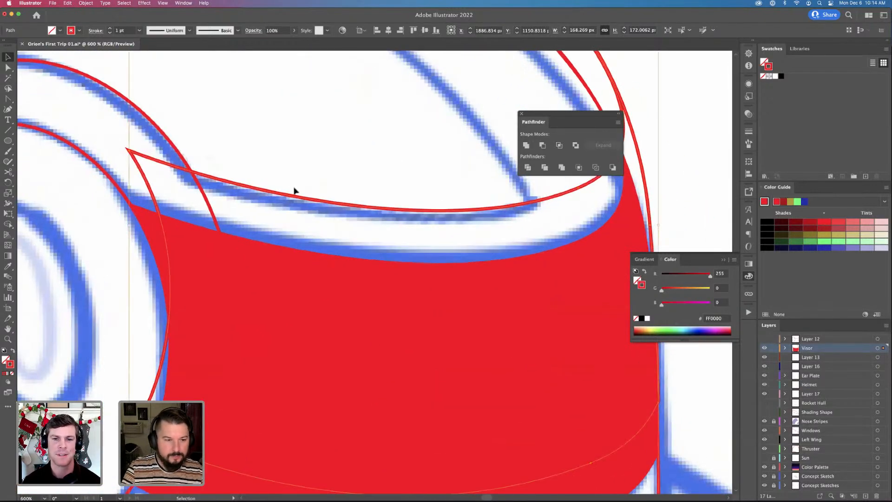
key("super+minus")
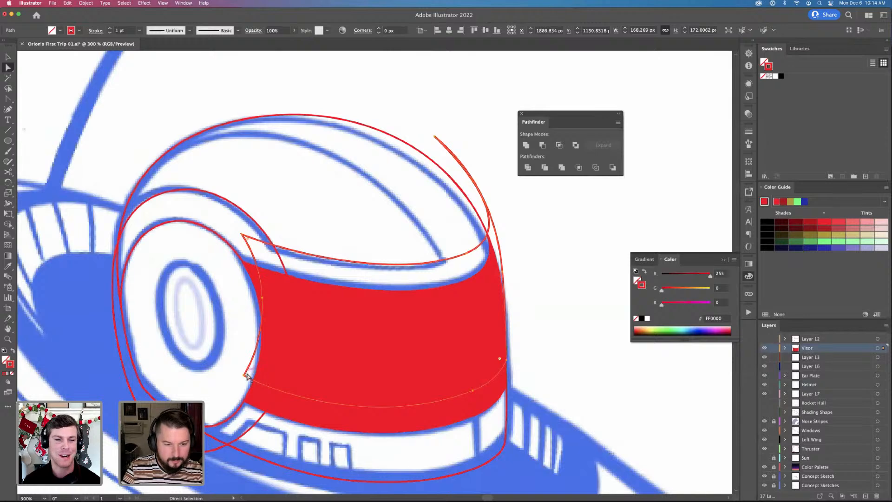
left_click(245, 375)
left_click_drag(246, 378, 262, 393)
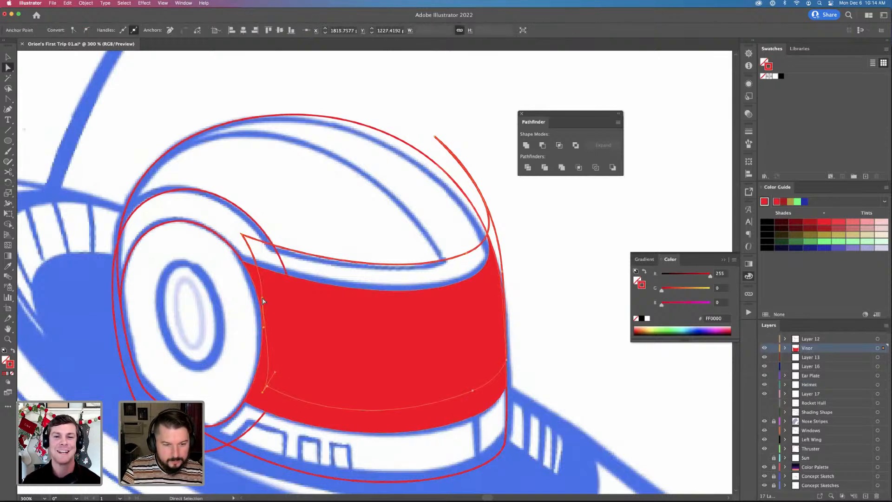
Move the outlined visor copy's side anchor beside the earpiece inward and pull its front-edge and lower-front anchors outward beyond the helmet
left_click_drag(263, 298, 271, 300)
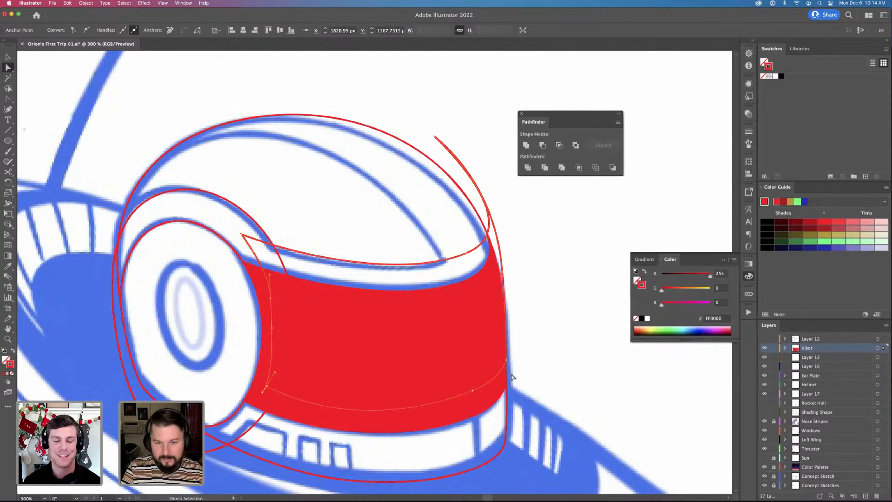
left_click_drag(508, 275, 557, 276)
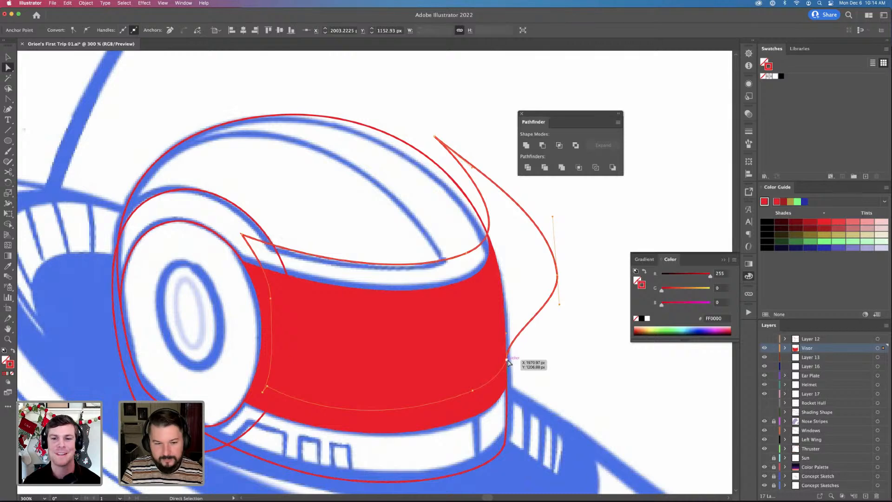
left_click_drag(507, 361, 573, 367)
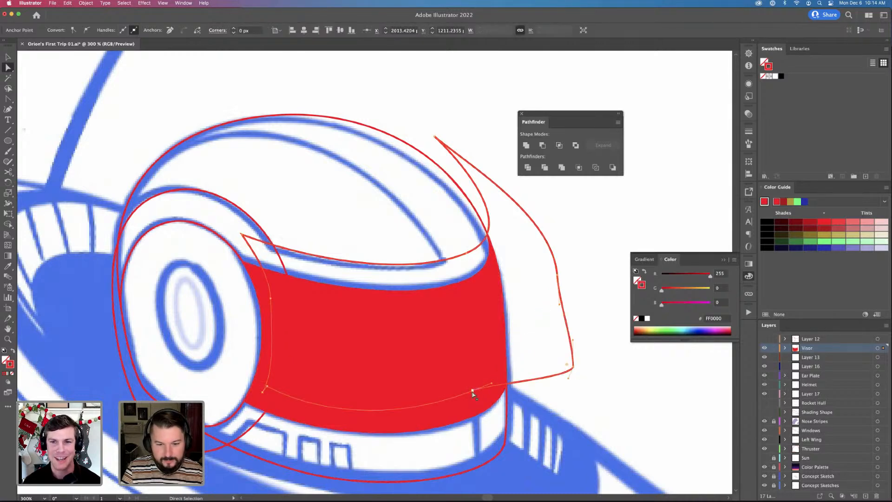
key("super+z")
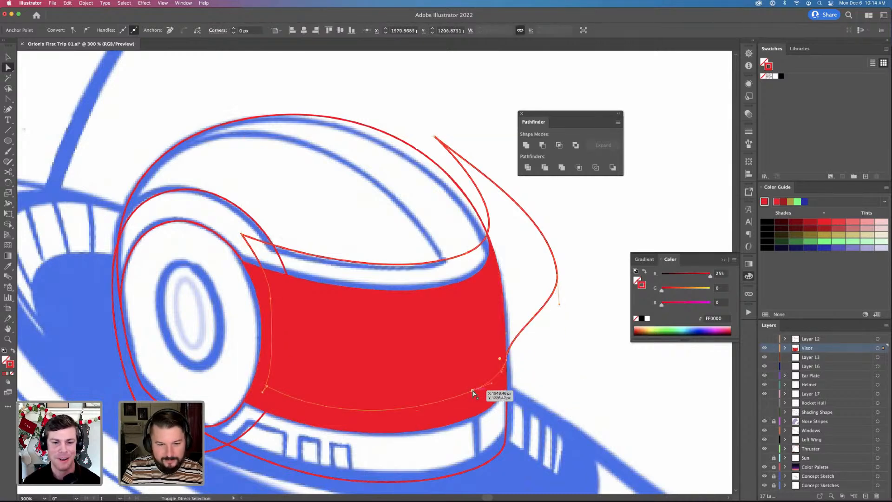
left_click(473, 393)
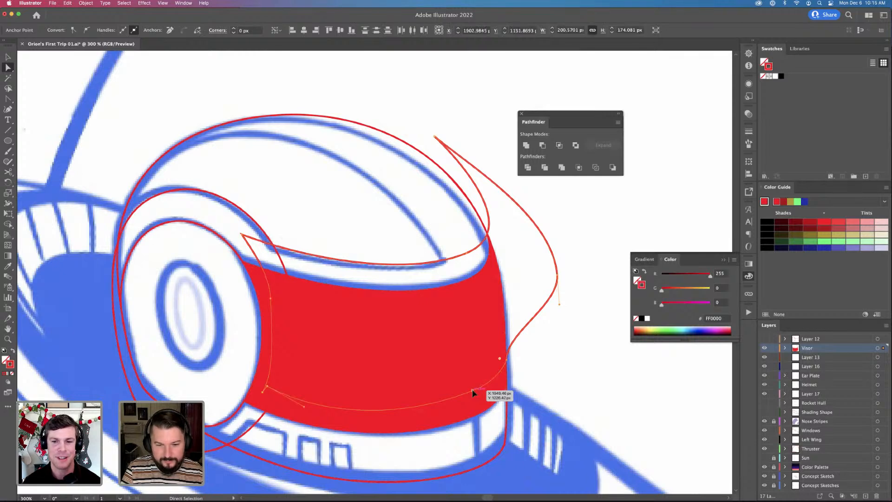
left_click_drag(472, 392, 558, 402)
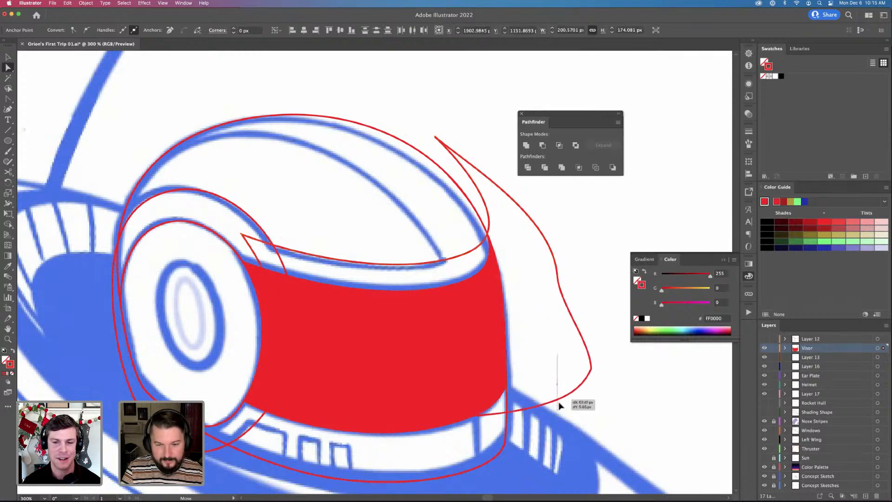
Merge the outlined visor copy with the rounded outline around the earpiece into a single shape
left_click(329, 334)
left_click(312, 254)
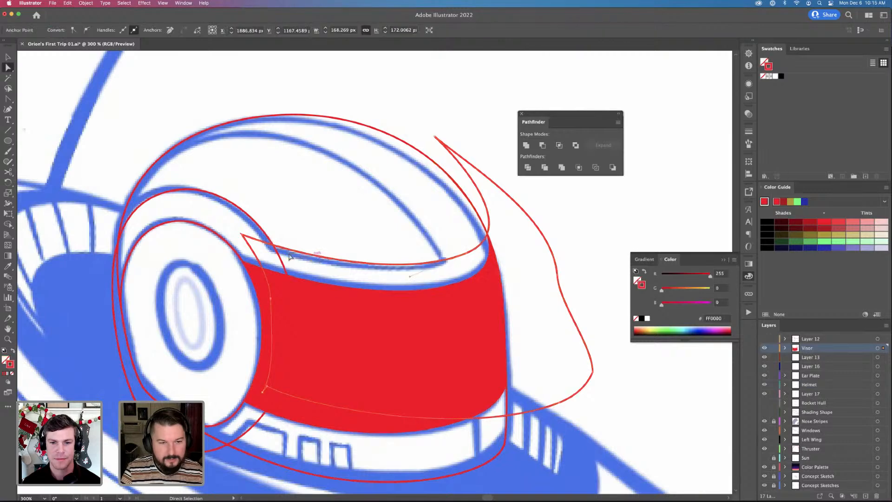
left_click(258, 235)
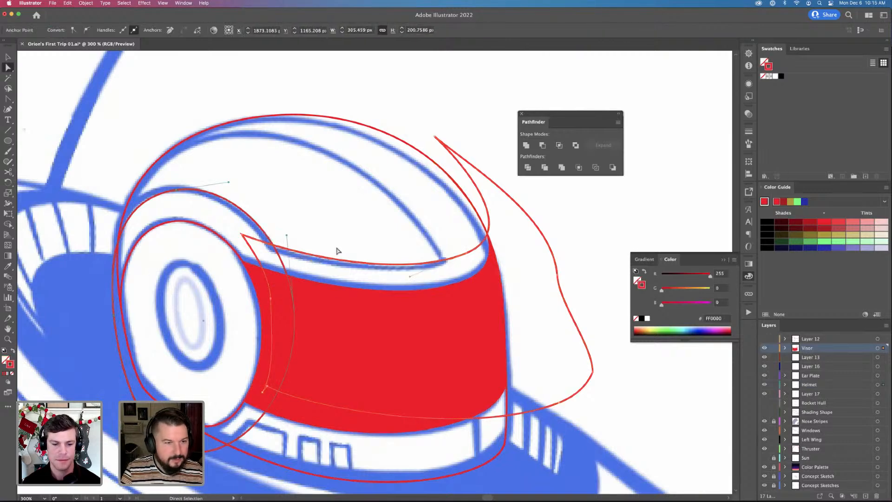
key("Delete")
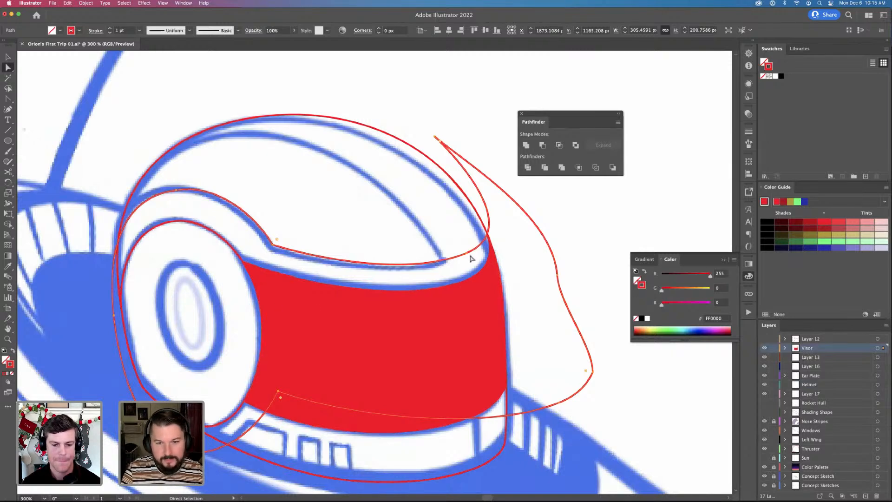
Nudge the curve handle of the merged outline's anchor near the visor's upper front corner
left_click(485, 252)
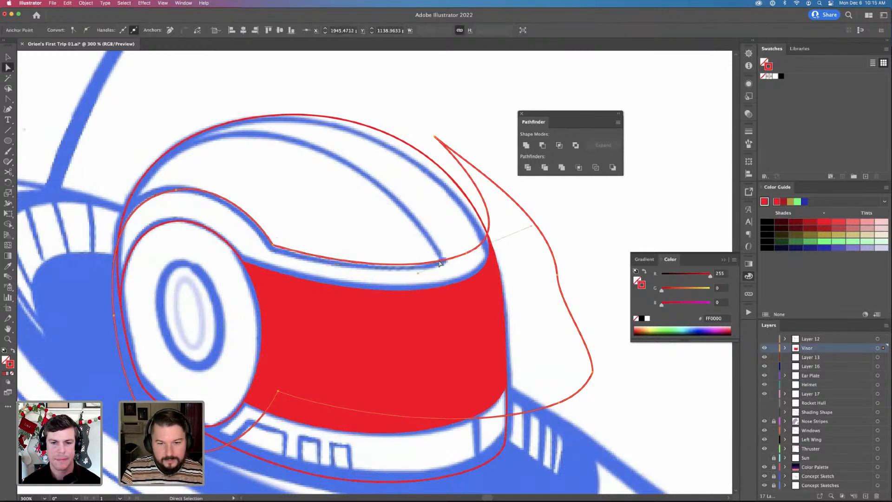
left_click_drag(109, 139, 572, 300)
left_click_drag(111, 135, 590, 418)
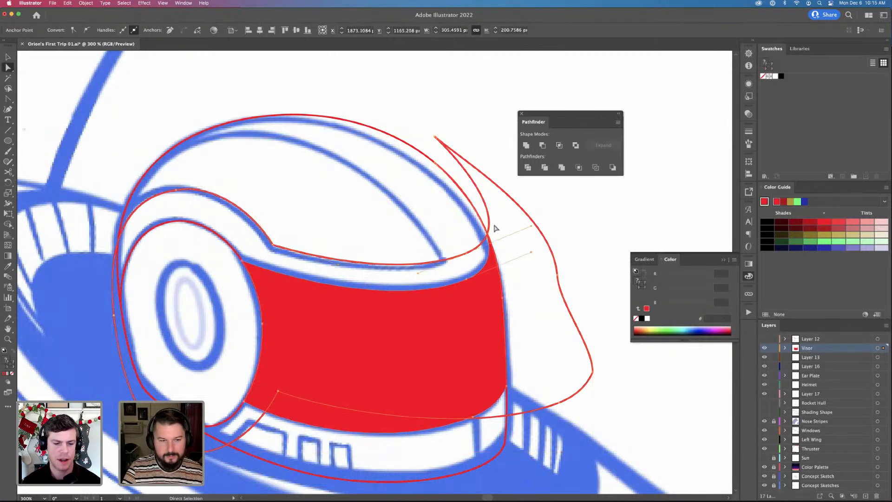
left_click(564, 192)
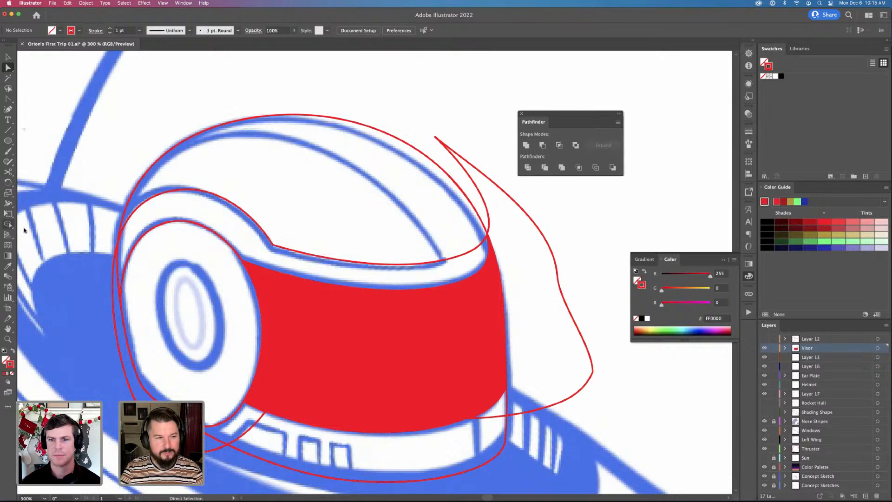
key("space")
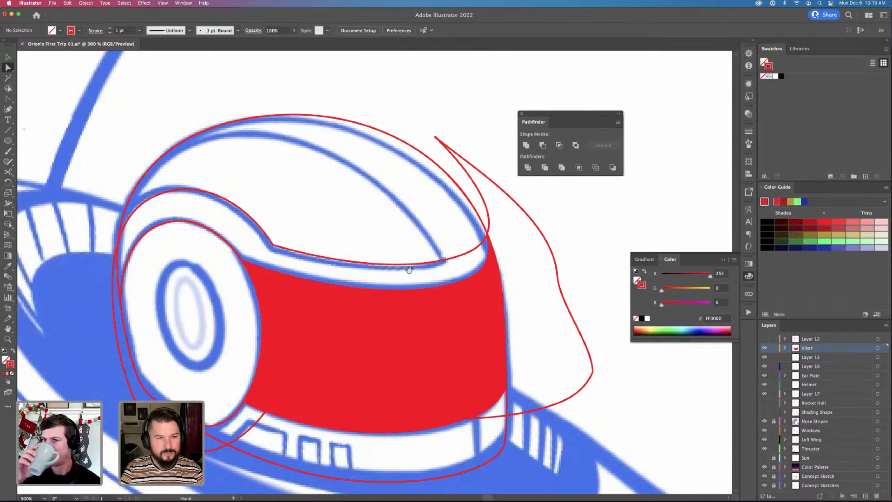
left_click_drag(409, 270, 360, 247)
left_click(424, 224)
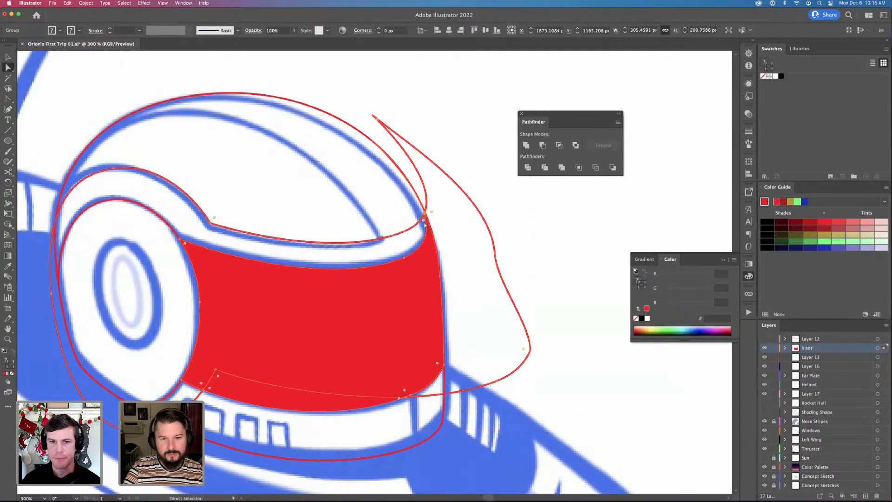
left_click(423, 221)
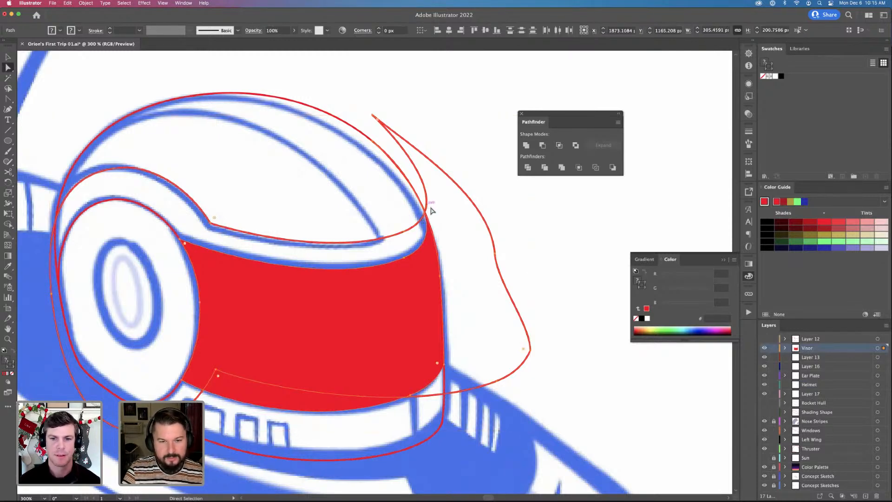
left_click(404, 231)
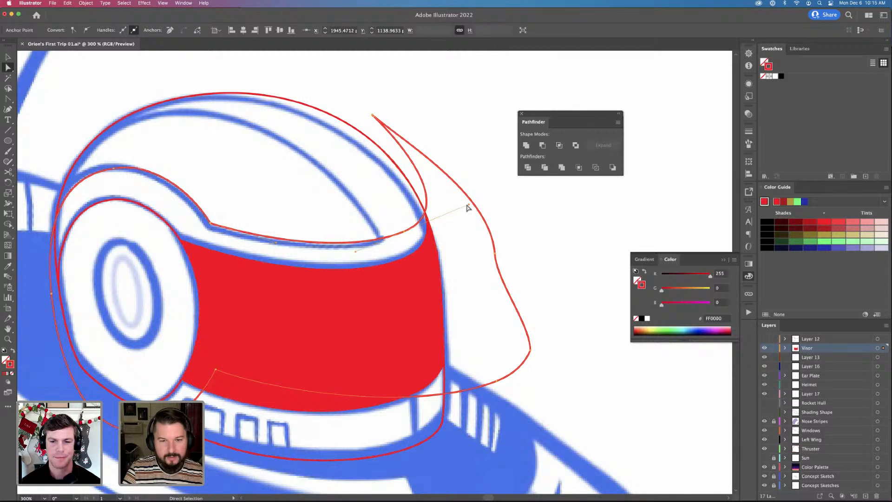
mouse_move(465, 207)
left_mouse_down()
mouse_move(458, 212)
mouse_move(469, 204)
left_mouse_up()
left_click(420, 227)
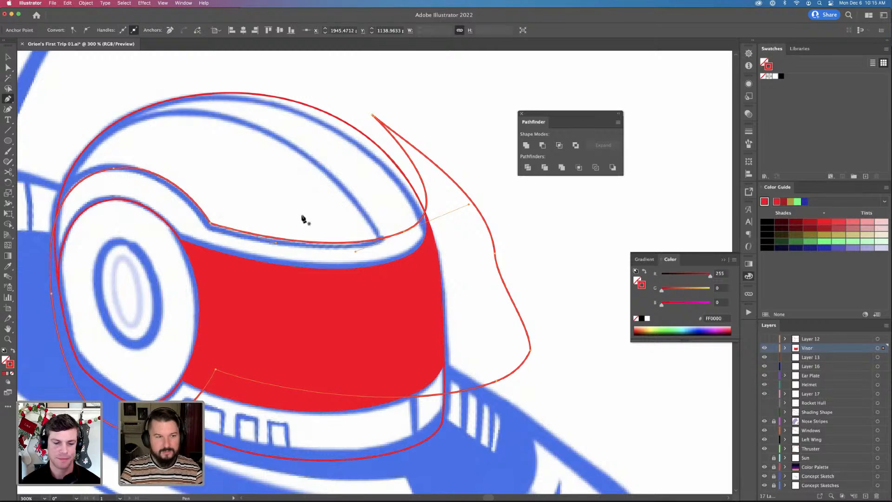
Duplicate the large helmet outline and scale the copy down to about 223 × 211 px
key("super+shift+a")
key("p")
key("v")
left_click(261, 95)
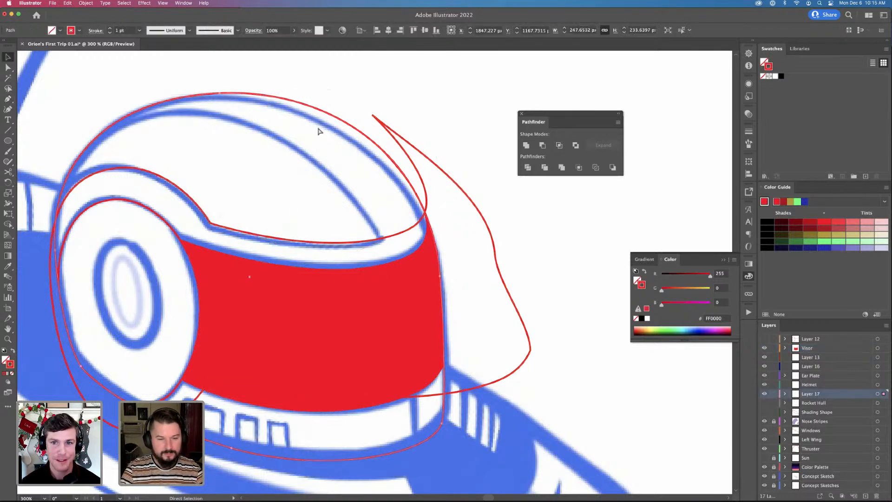
left_click_drag(434, 85, 402, 124)
Move the scaled helmet copy's top and side anchors so its curve follows the sketch's inner ridge line on the dome
key("a")
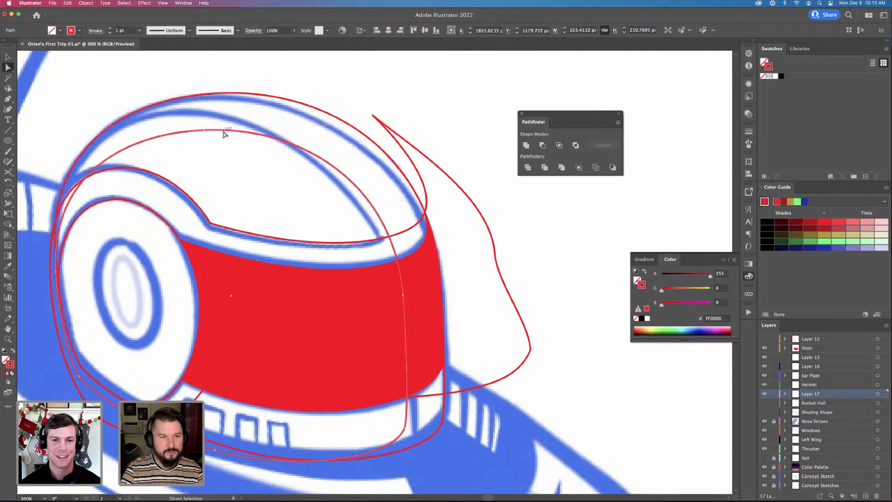
left_click_drag(208, 134, 176, 114)
left_click_drag(55, 273, 48, 285)
left_click(403, 258)
mouse_move(409, 306)
left_mouse_down()
mouse_move(398, 303)
mouse_move(412, 299)
left_mouse_up()
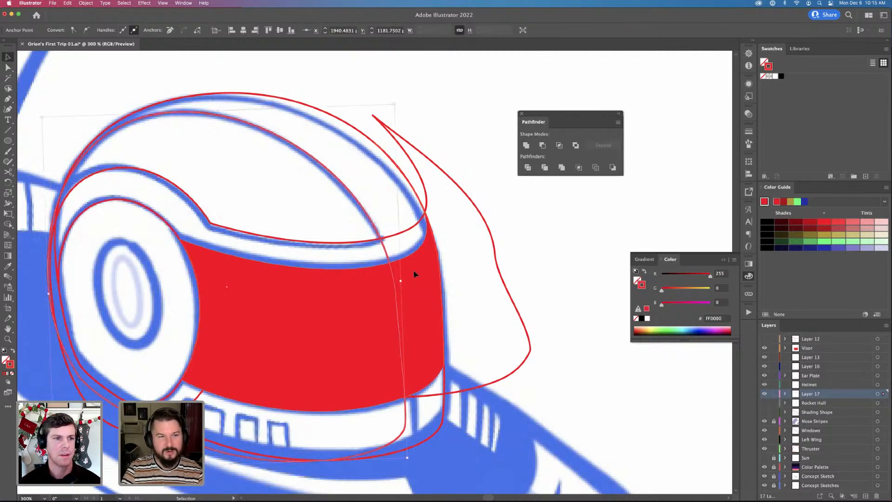
Fine-tune the helmet copy's top curve handle and lower its front anchor slightly along the ridge line
left_click(181, 116)
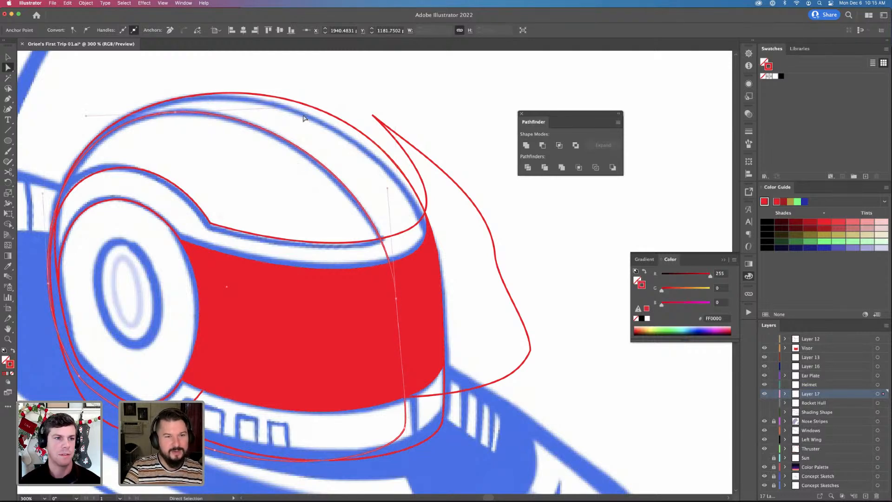
left_click_drag(277, 109, 278, 110)
left_click(389, 192)
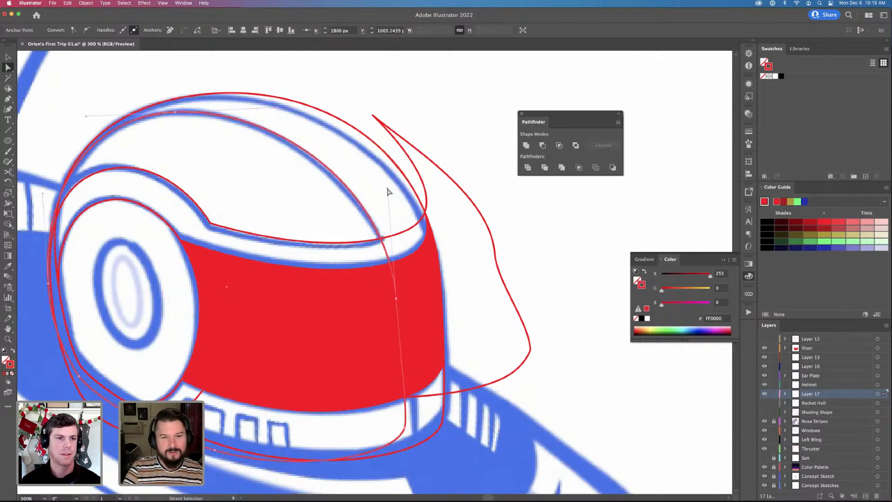
left_click(397, 299)
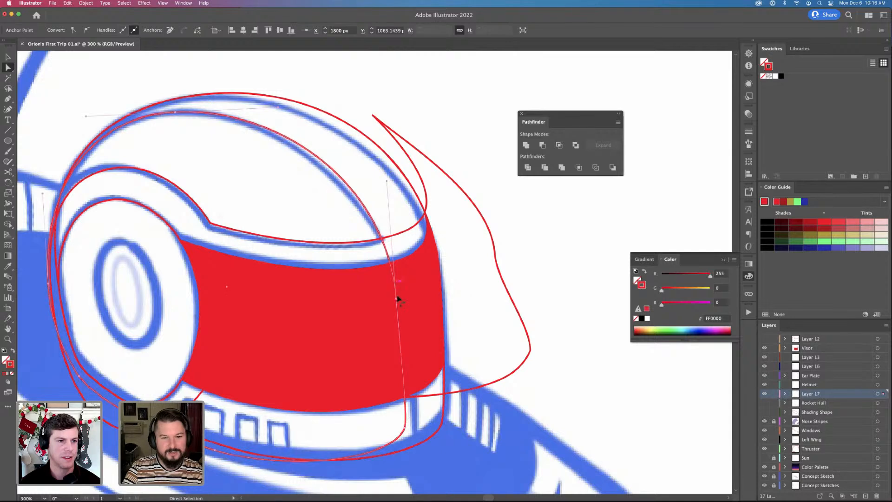
left_click_drag(398, 302, 398, 309)
Cut the scaled helmet outline, add a new layer above Layer 12 and paste the outline back in place
scroll(288, 353, "down", 3)
scroll(288, 353, "up", 5)
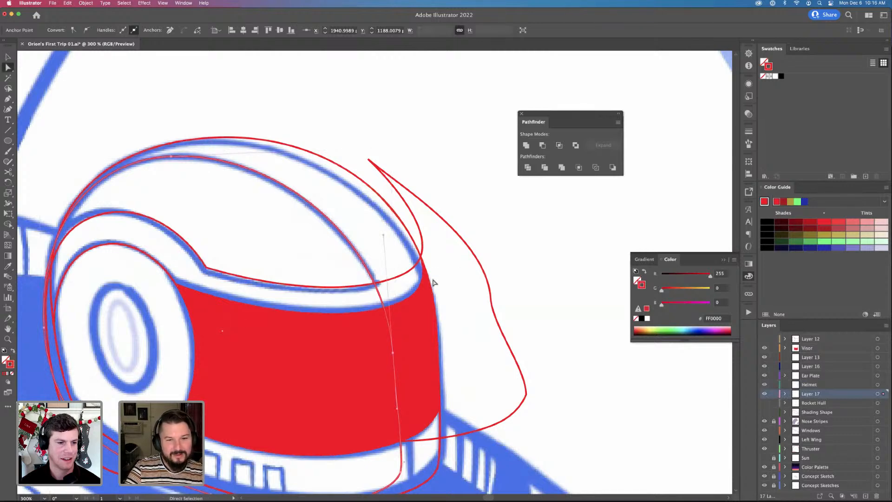
left_click_drag(435, 296, 455, 242)
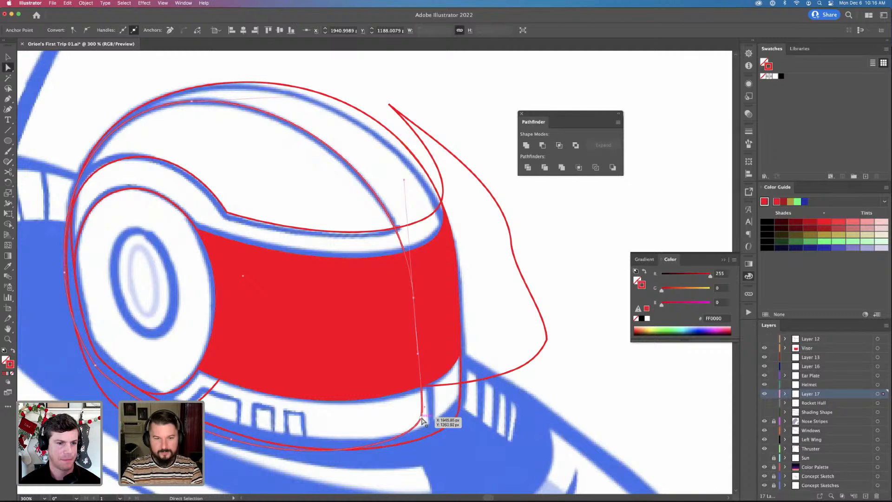
key("v")
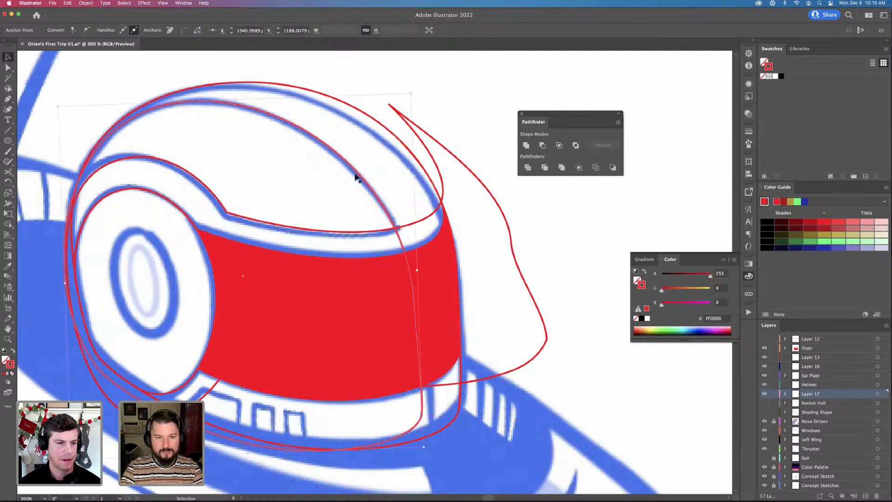
left_click(356, 177)
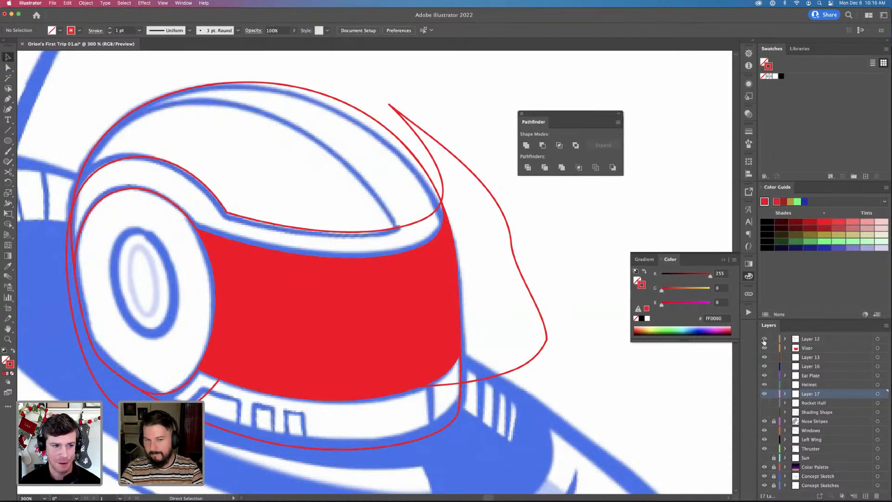
left_click(764, 339)
left_click(811, 339)
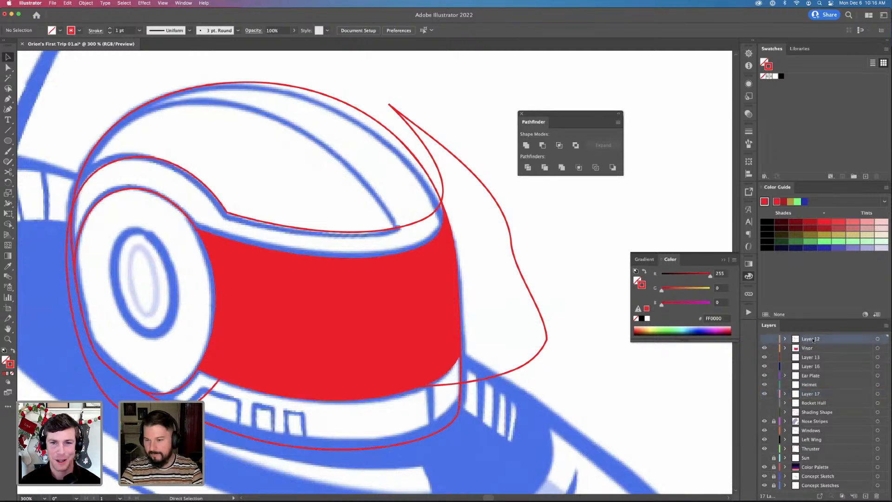
left_click(866, 496)
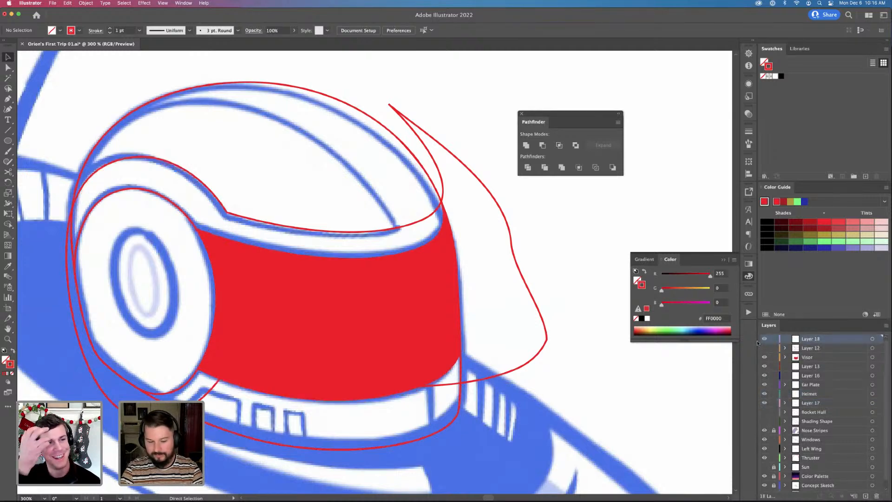
key("super+f")
Narrow the merged visor and earpiece outline from its front side to a width of about 298 px
left_click(483, 187)
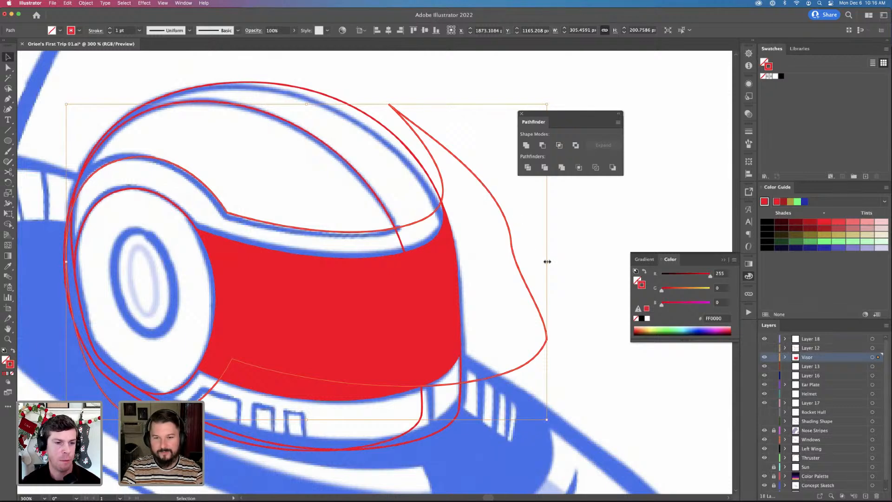
left_click_drag(547, 261, 536, 262)
key("super+z")
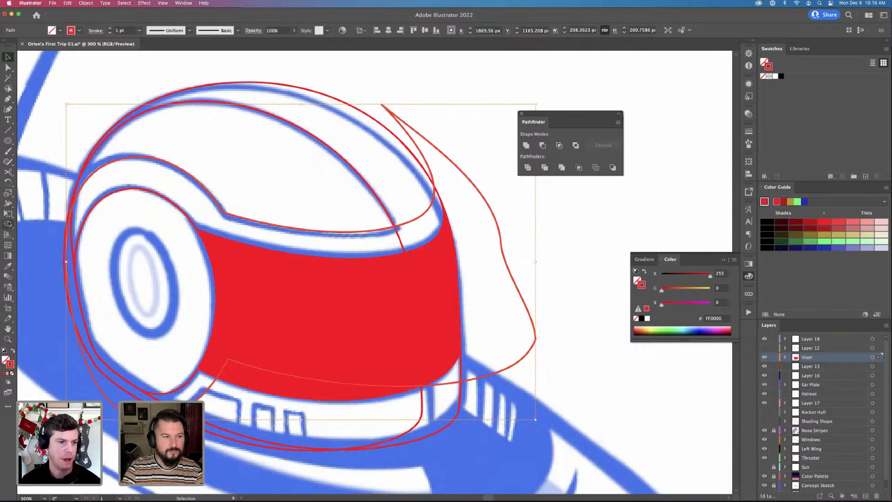
left_click(8, 161)
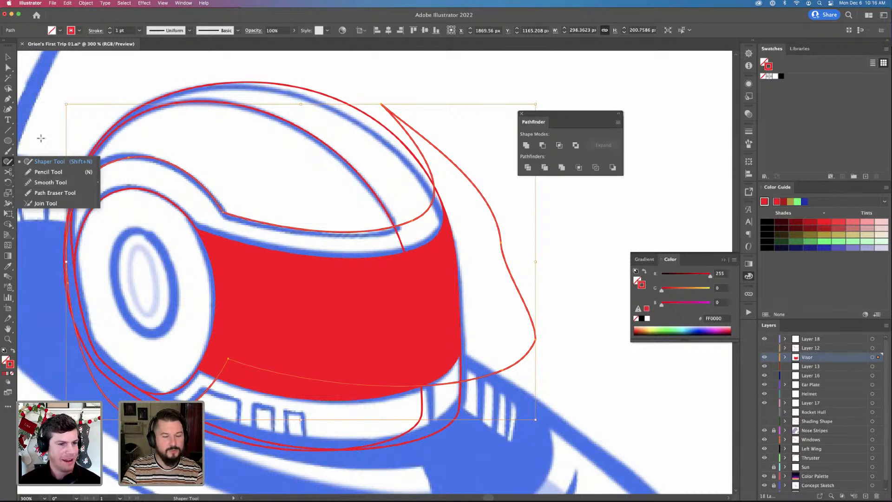
left_click(546, 251)
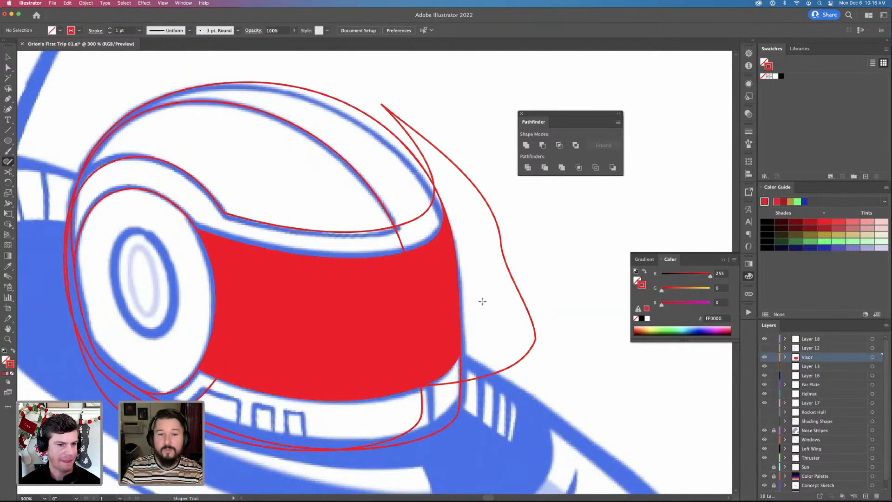
key("v")
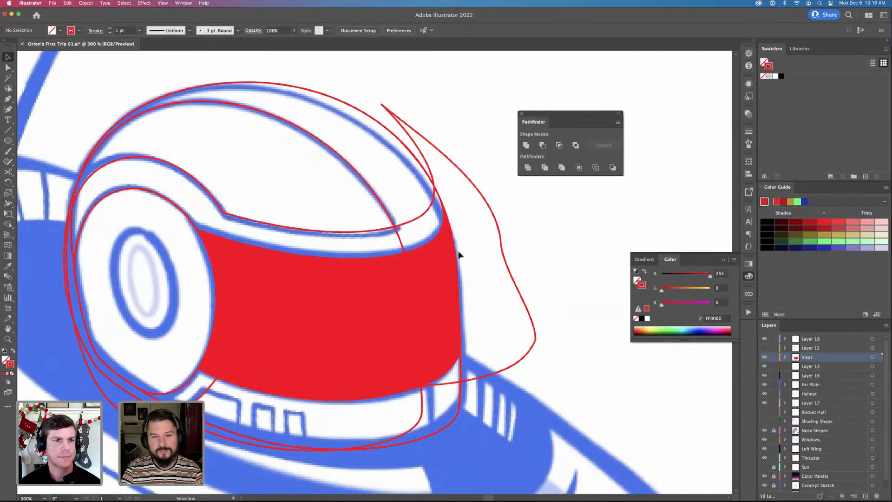
Fill the merged visor and earpiece outline and the full helmet outline with the visor's red
left_click(384, 126)
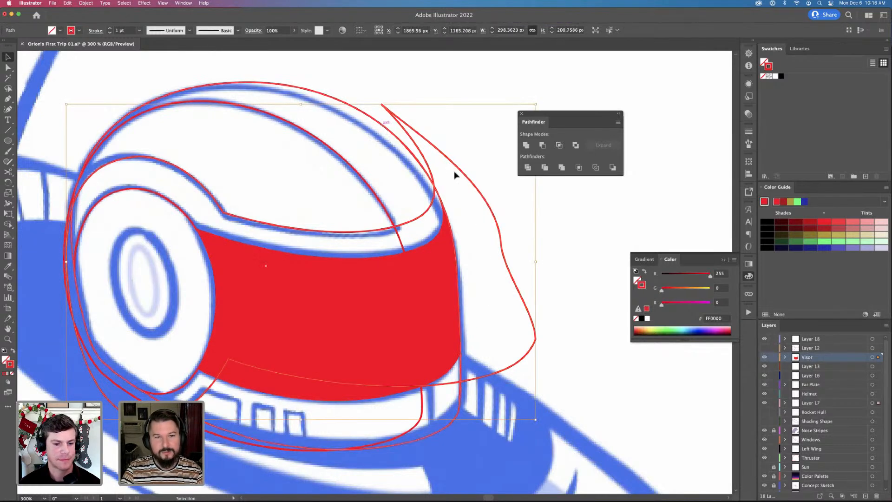
left_click(478, 203, "shift")
key("i")
left_click(446, 285)
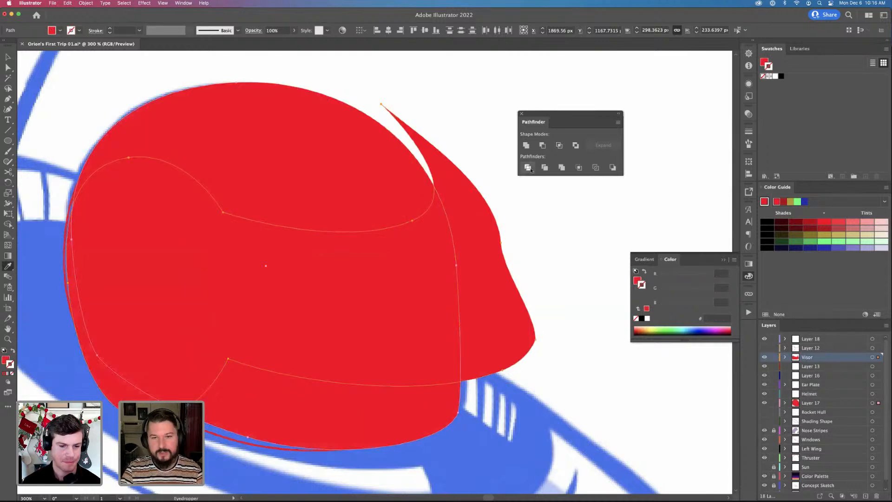
Divide the two overlapping red shapes and copy the upper dome piece above the brow band
left_click(528, 168)
key("a")
key("super+shift+a")
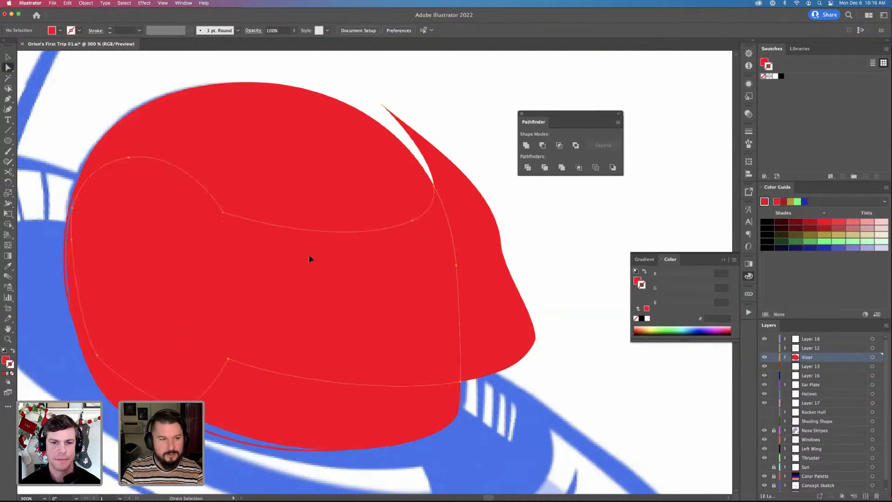
left_click(310, 259)
left_click(259, 195)
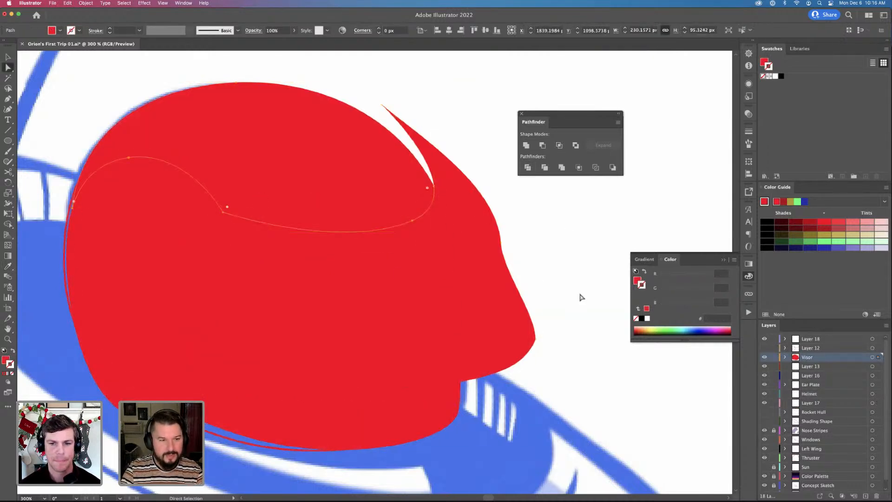
Undo the division and the red fill so both shapes are outlines again
key("super+z")
key("super+z")
key("super+z")
key("super+z")
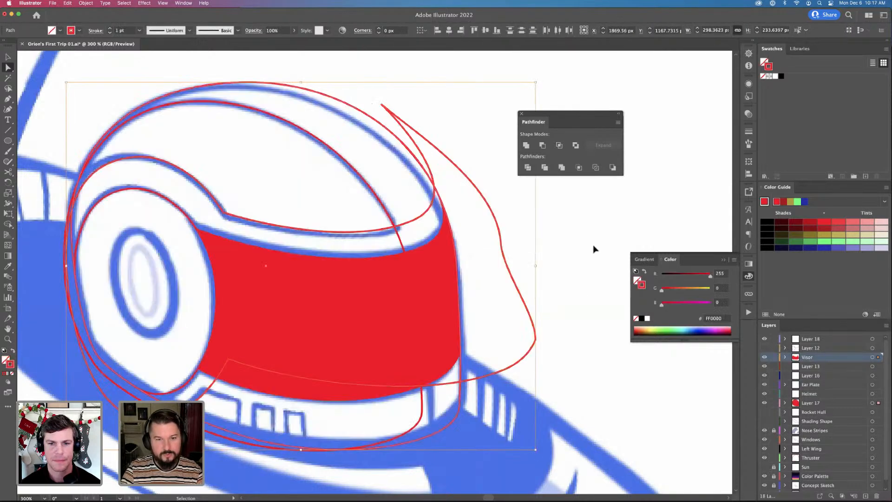
Move the merged visor and earpiece outline from the Visor layer to the hidden Layer 12
key("v")
key("super+shift+a")
left_click(509, 272)
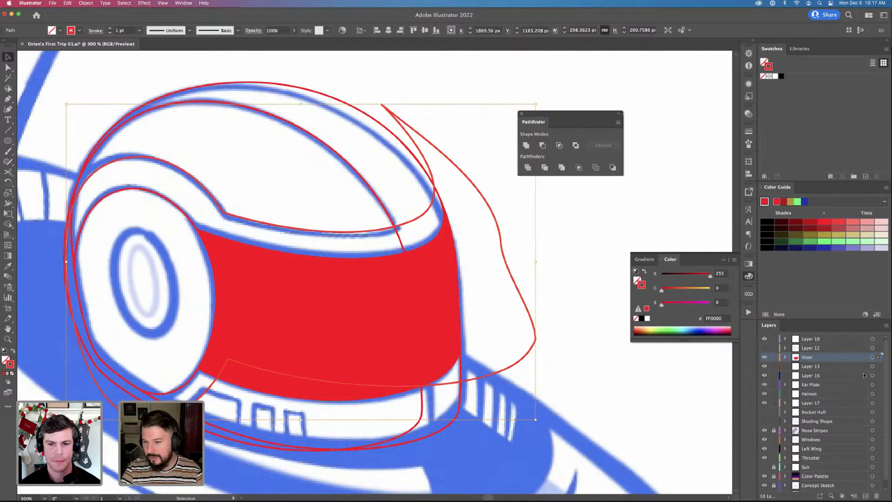
left_click_drag(877, 354, 876, 348)
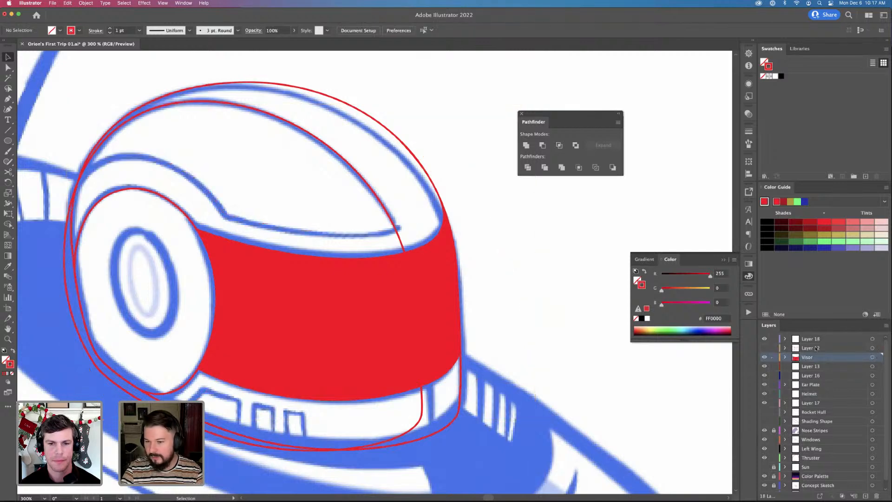
Paste the copied red dome piece in place on Layer 13, leaving Layer 12 hidden
left_click(817, 350)
key("a")
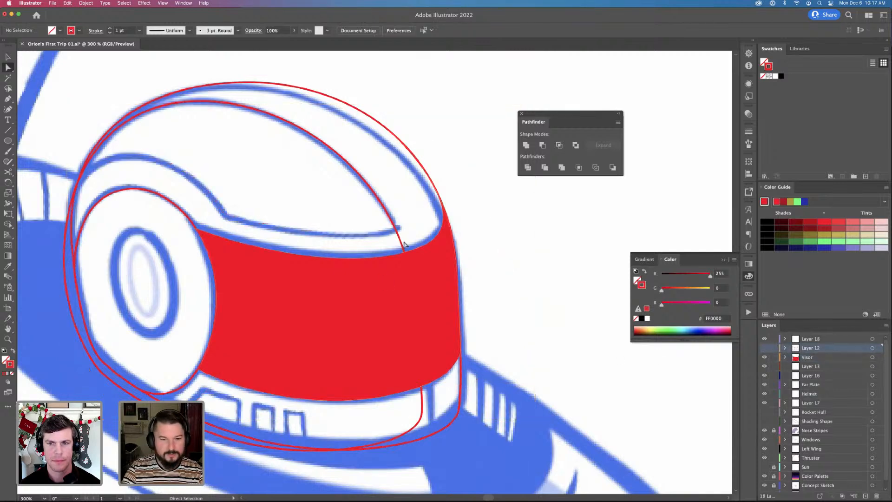
key("super+f")
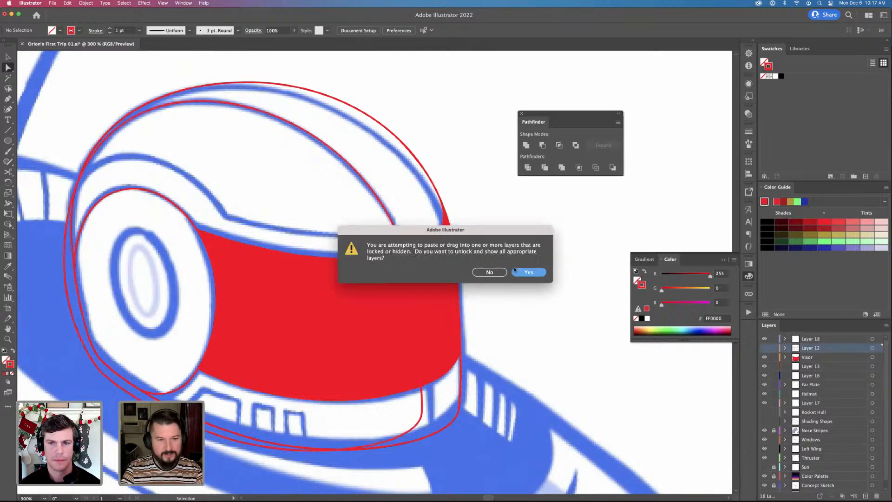
left_click(476, 273)
left_click(811, 367)
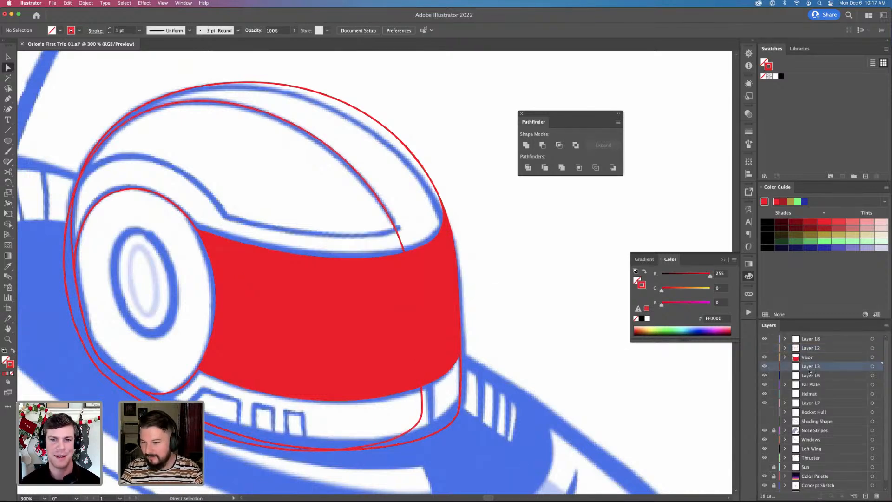
key("super+f")
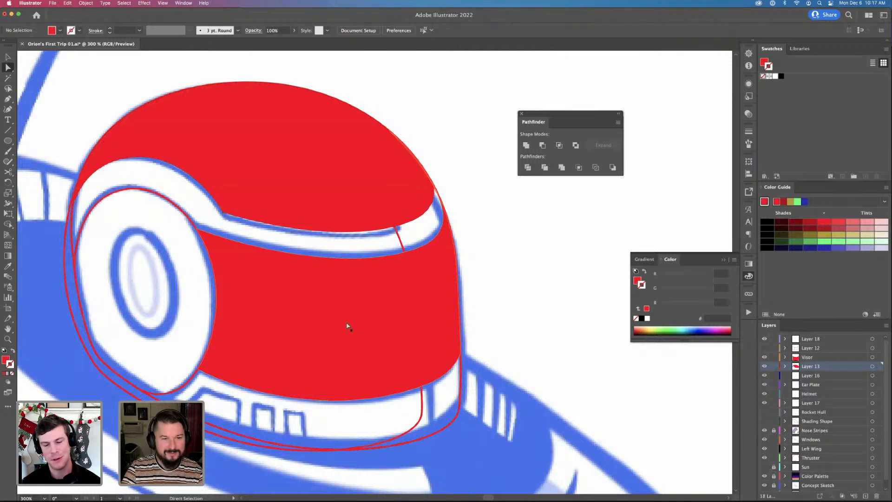
Try to divide the dome piece with the red-filled scaled helmet copy and delete the part outside it
key("v")
left_click(397, 239)
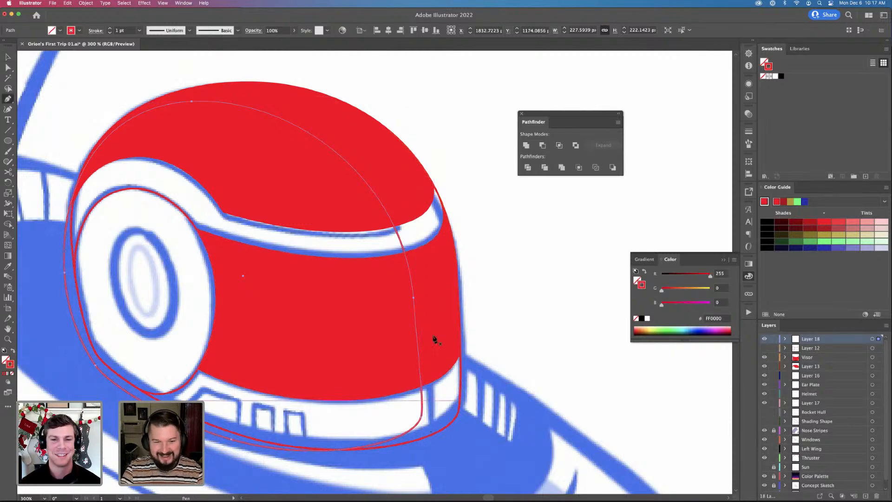
key("a")
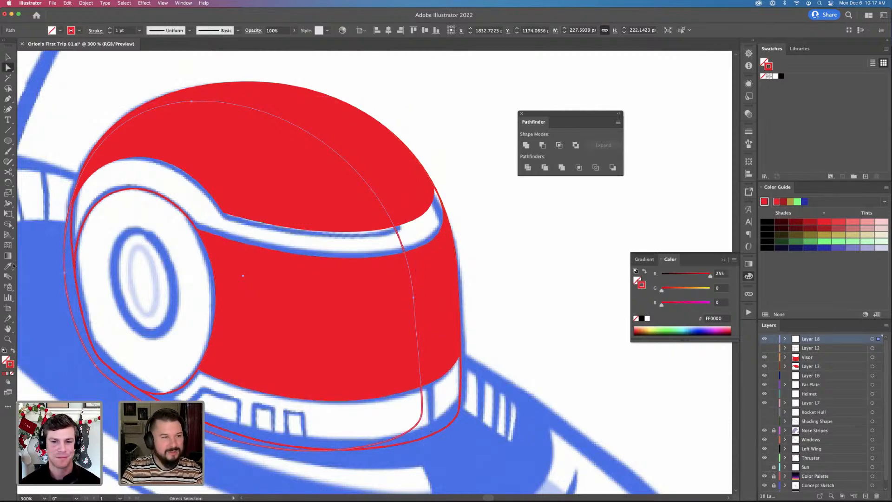
left_click(13, 350)
left_click(527, 167)
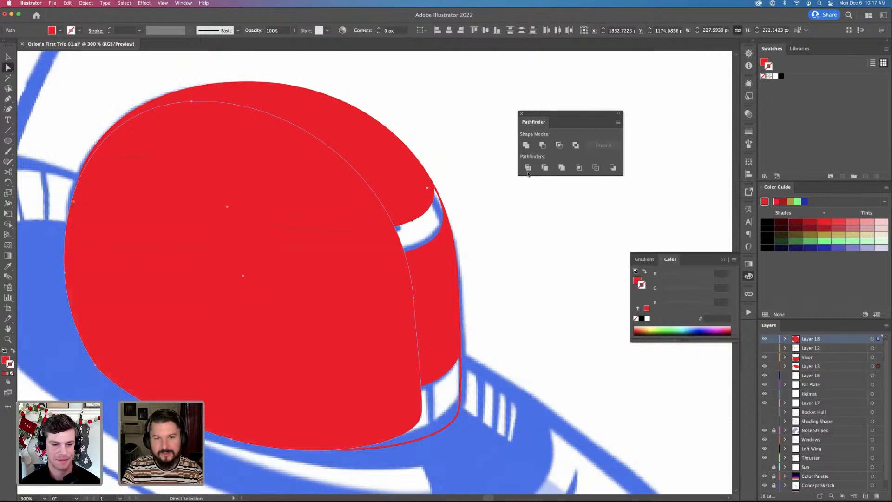
left_click(358, 167)
key("Delete")
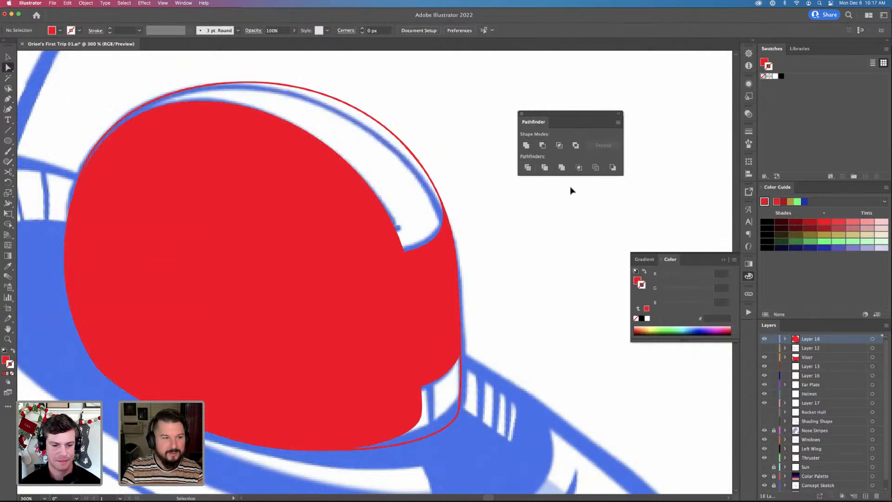
Undo the deletion, the division and the red fill on the scaled helmet copy
key("super+z")
key("super+z")
key("super+z")
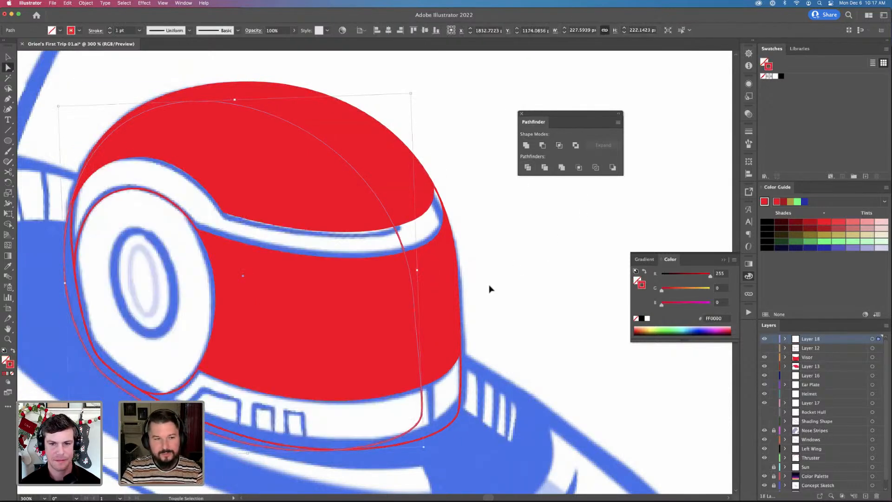
Hide Layer 13 and try to paste another copy of the dome piece in place on Layer 16
left_click(505, 283)
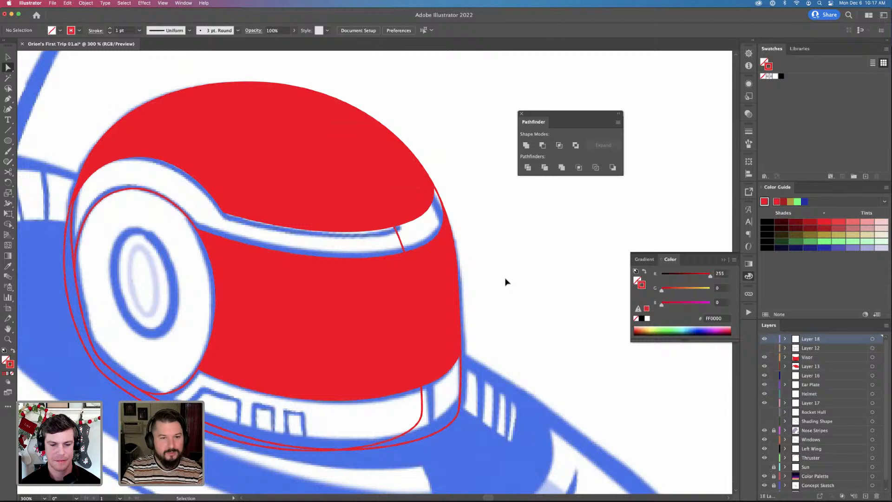
left_click(443, 223)
left_click(764, 366)
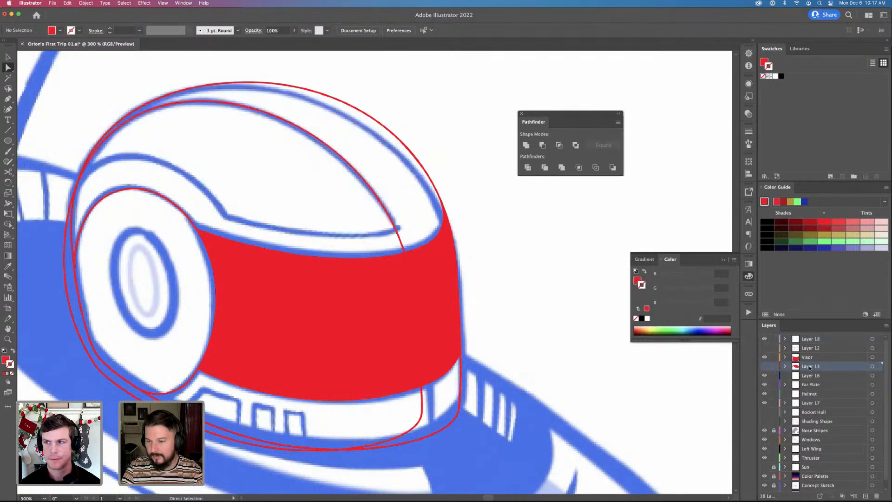
key("super+v")
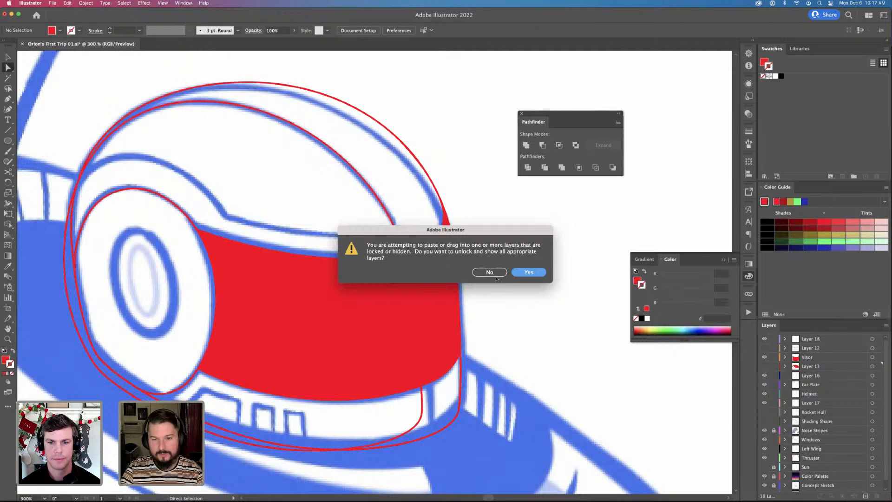
left_click(493, 273)
left_click(820, 377)
key("super+f")
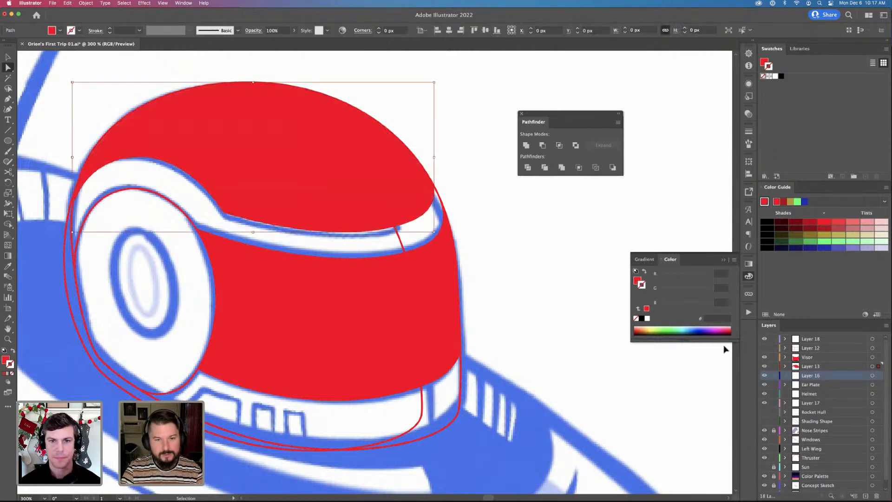
Undo back to the merged outline on the Visor layer, and redo up to the dome piece pasted on Layer 13
key("super+z")
key("super+z")
key("super+z")
key("super+z")
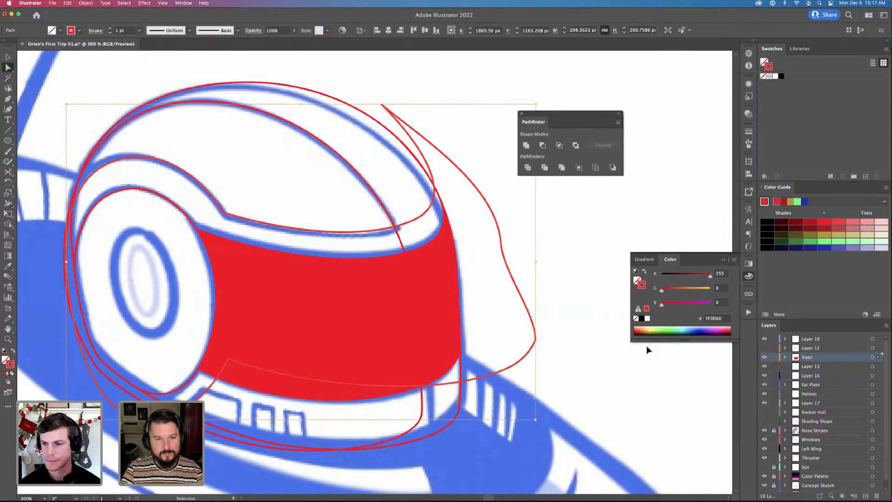
key("super+shift+z")
key("super+shift+z")
key("super+shift+z")
key("super+shift+z")
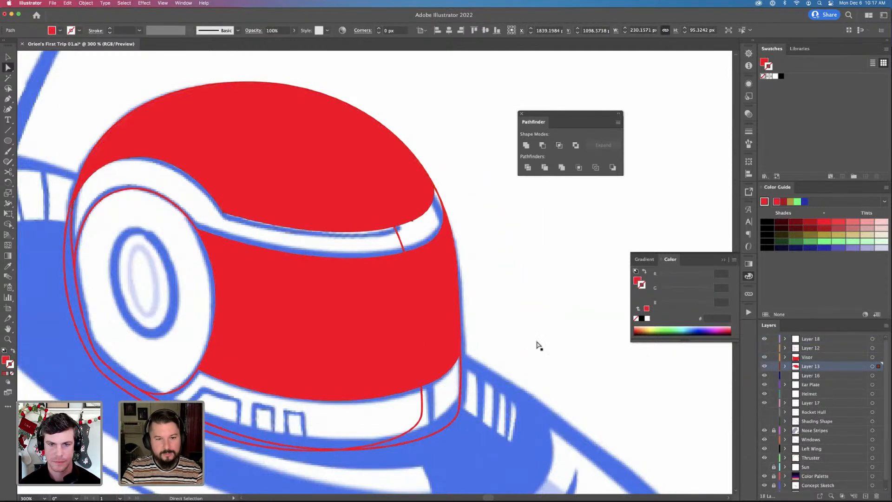
key("v")
left_click(537, 344)
left_click_drag(472, 376, 525, 382)
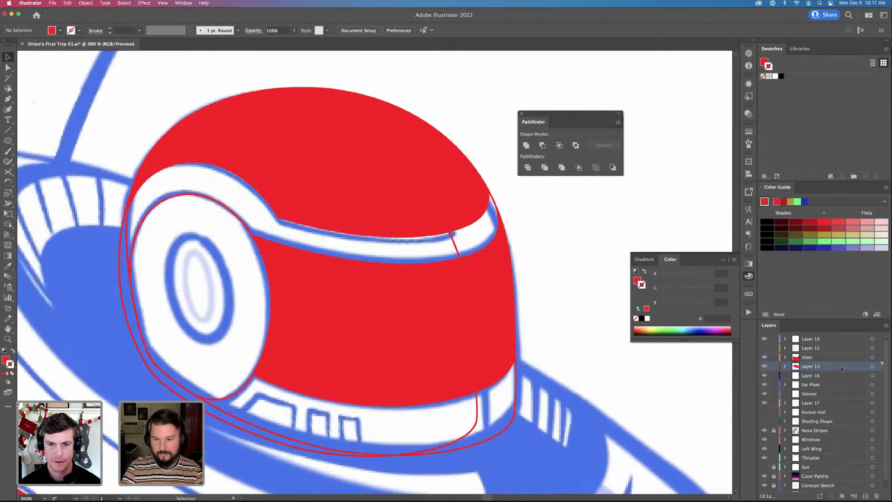
key("a")
left_click(362, 330)
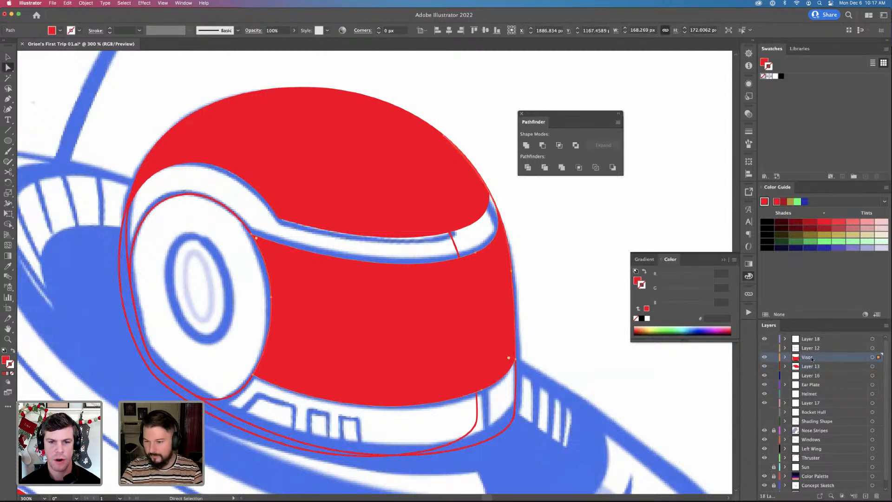
key("shift+super+a")
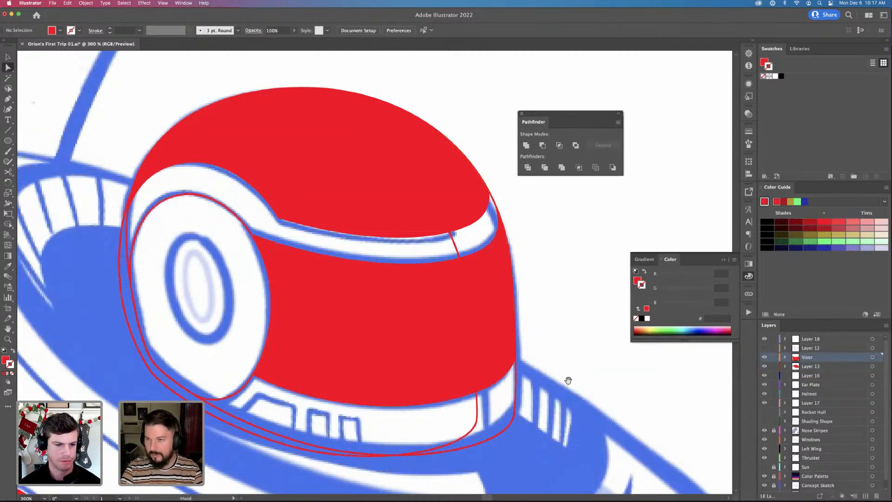
left_click_drag(567, 378, 547, 364)
key("v")
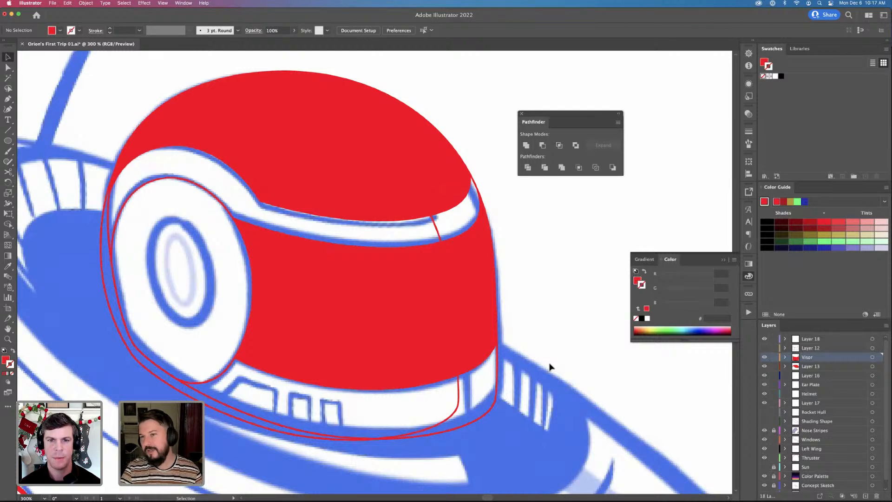
scroll(544, 352, "left", 2)
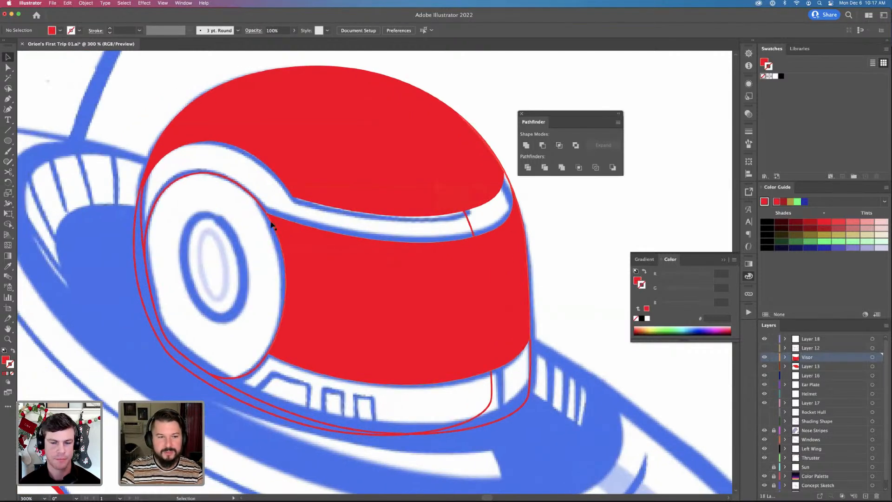
left_click(261, 205)
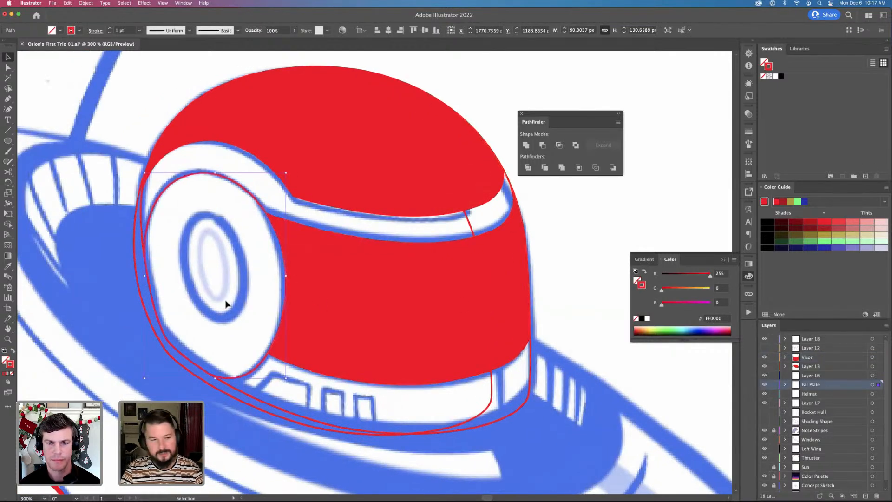
key("a")
key("v")
left_click(315, 225)
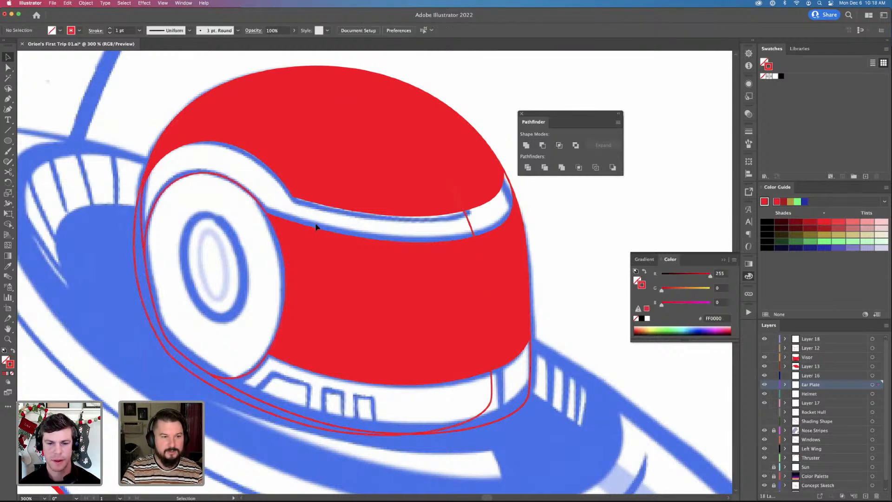
Hide Layer 18, which holds the scaled helmet outline, and select the ear plate outline
left_click(166, 352)
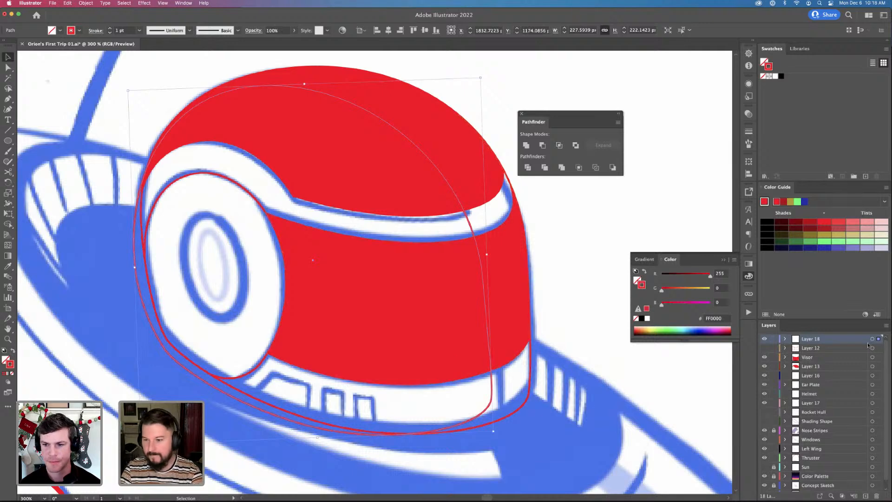
left_click(764, 340)
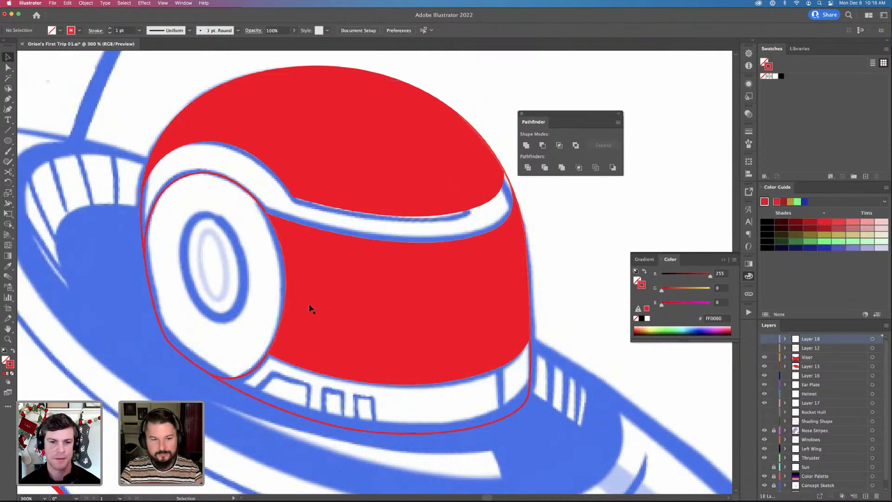
left_click(277, 205)
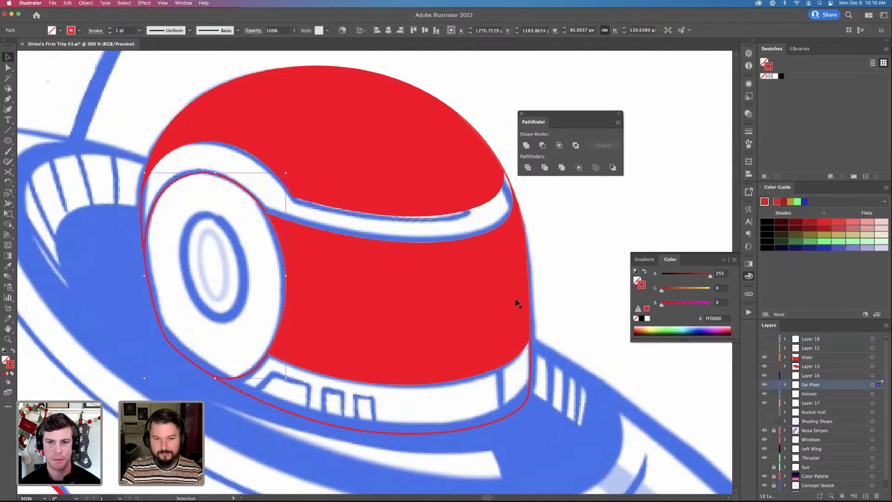
Hide the Concept Sketch layer and clear the ear plate selection
key("a")
key("v")
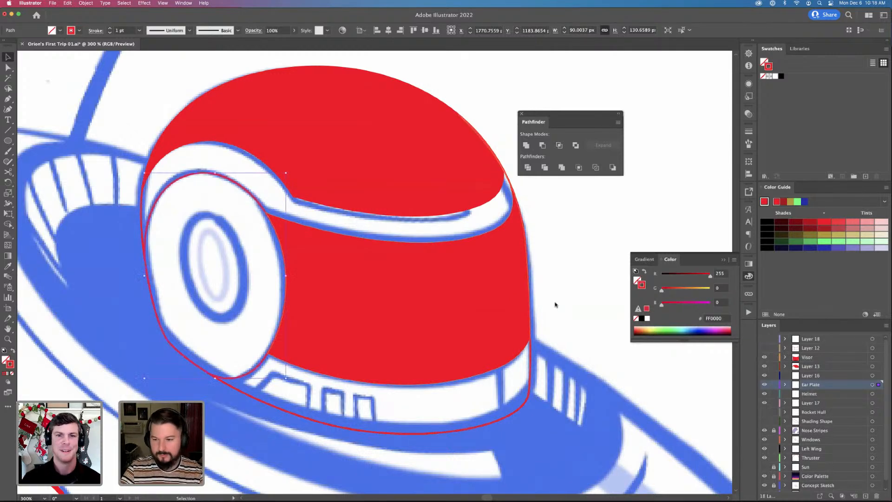
scroll(798, 464, "down", 1)
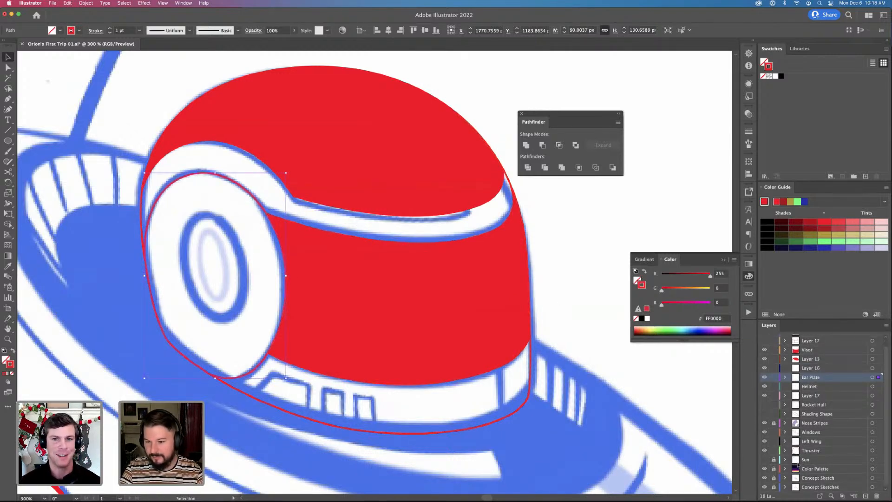
left_click(764, 477)
left_click(564, 325)
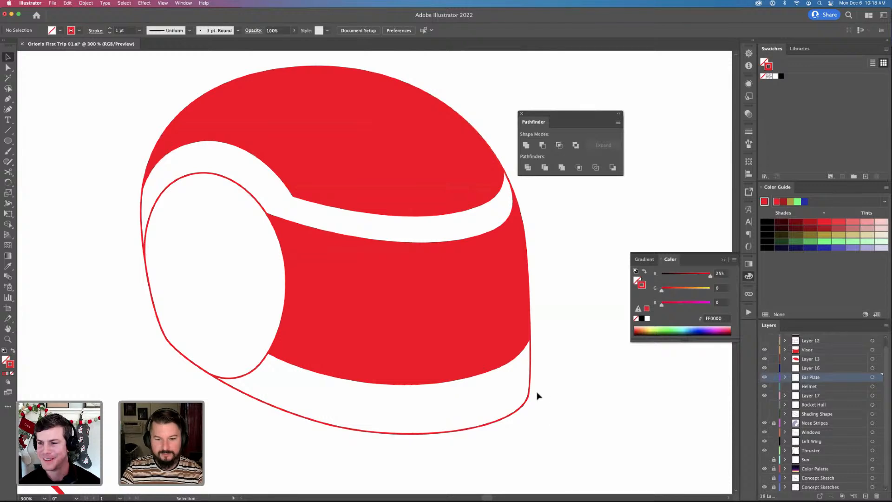
Reshape the visor's lower edge by shortening the curve handle and moving its right-hand anchor to about X 1948 px, Y 1246 px
key("a")
left_click(506, 365)
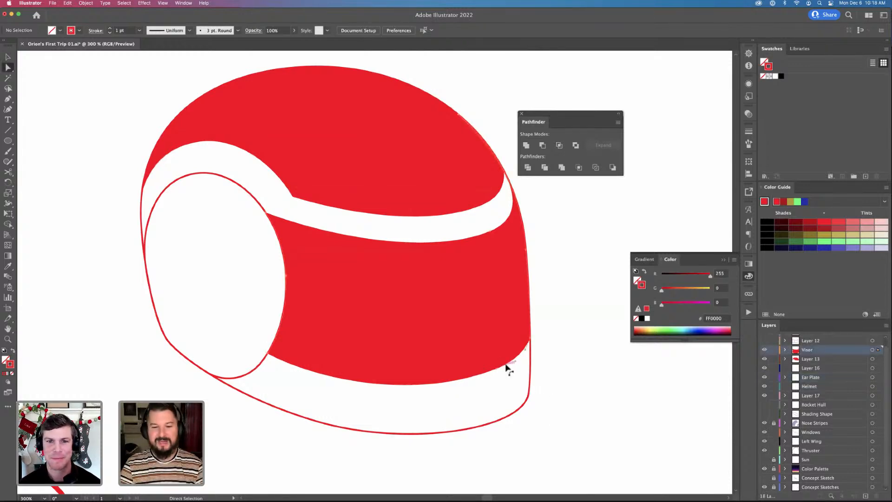
left_click(505, 365)
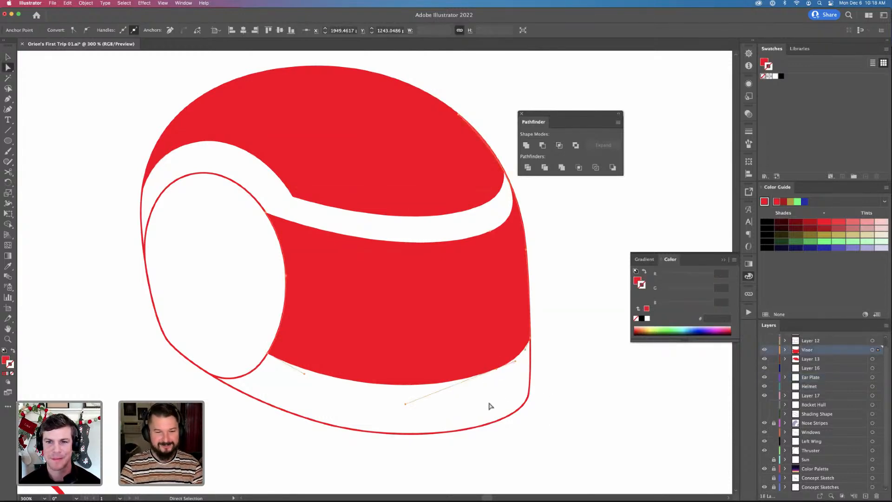
left_click_drag(405, 404, 424, 396)
left_click(497, 368)
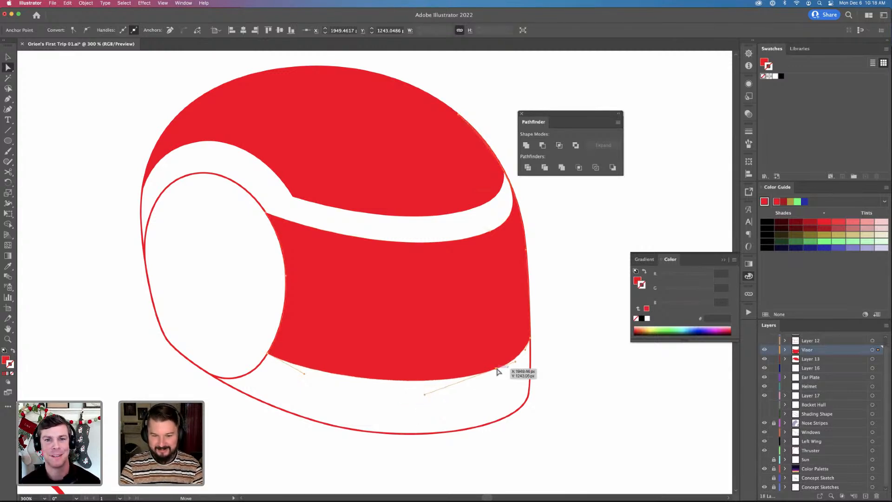
left_click_drag(498, 370, 531, 357)
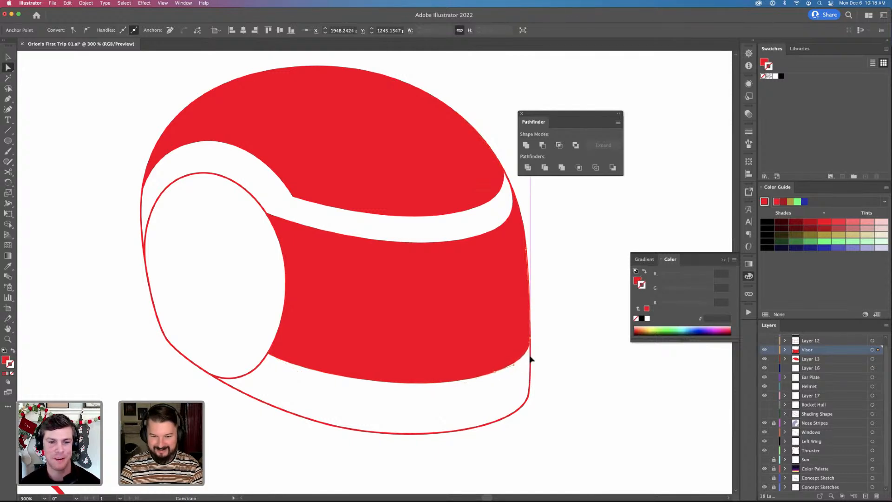
left_click_drag(531, 359, 531, 359)
left_click(576, 371)
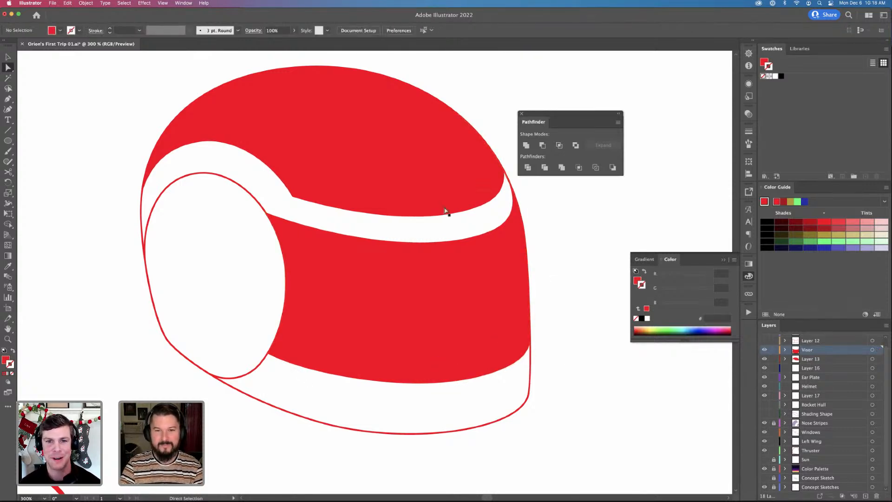
left_click(470, 213)
left_click(530, 216)
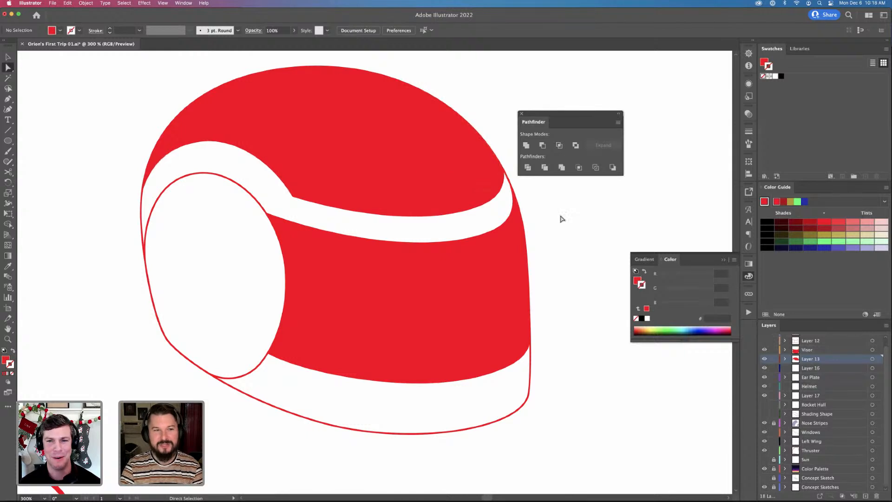
Fill the ear plate with the light red tint FF6666 and remove its stroke
key("v")
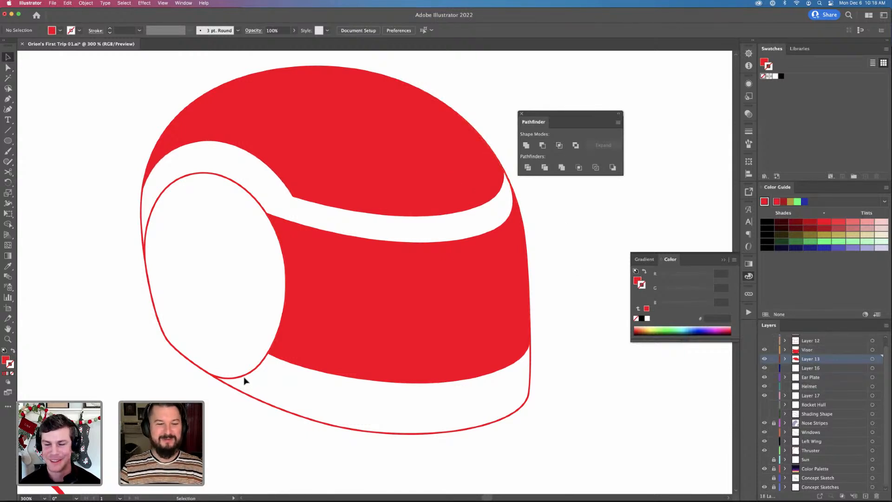
left_click(244, 377)
key("i")
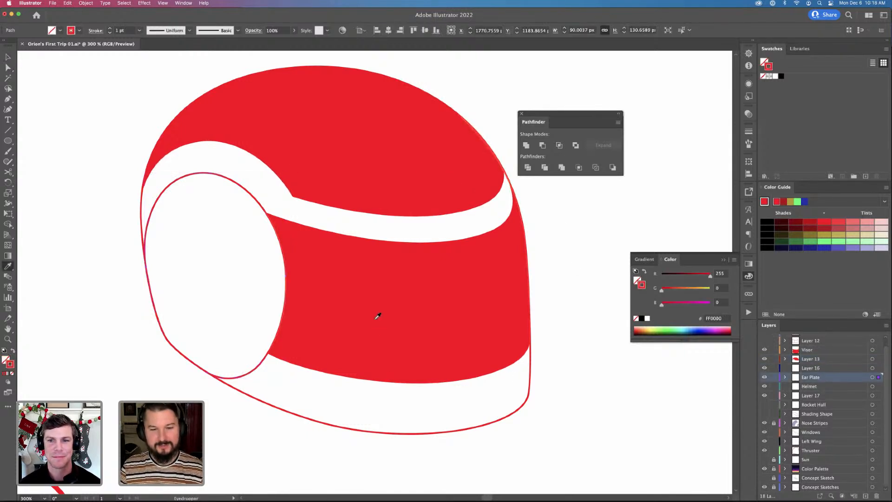
left_click(374, 313)
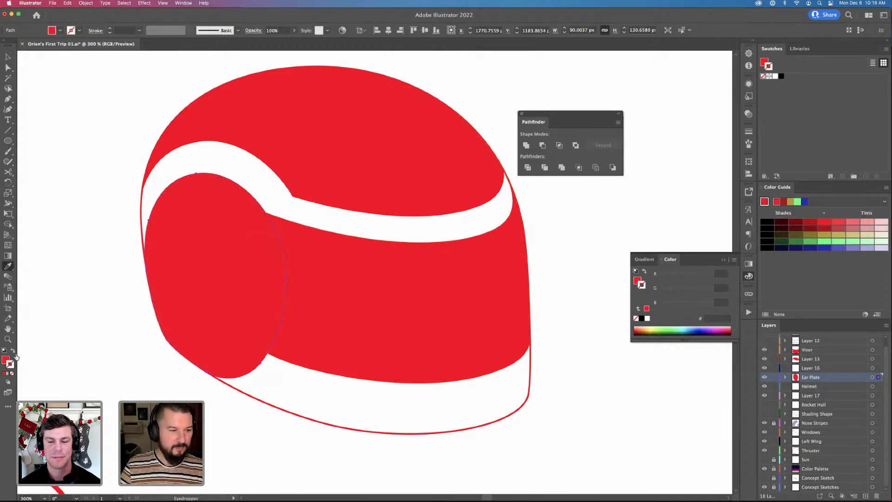
left_click(12, 352)
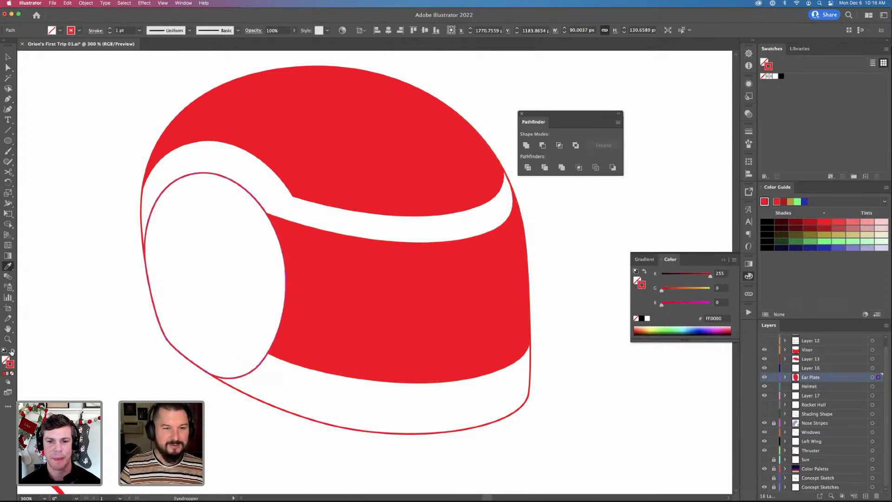
left_click(12, 352)
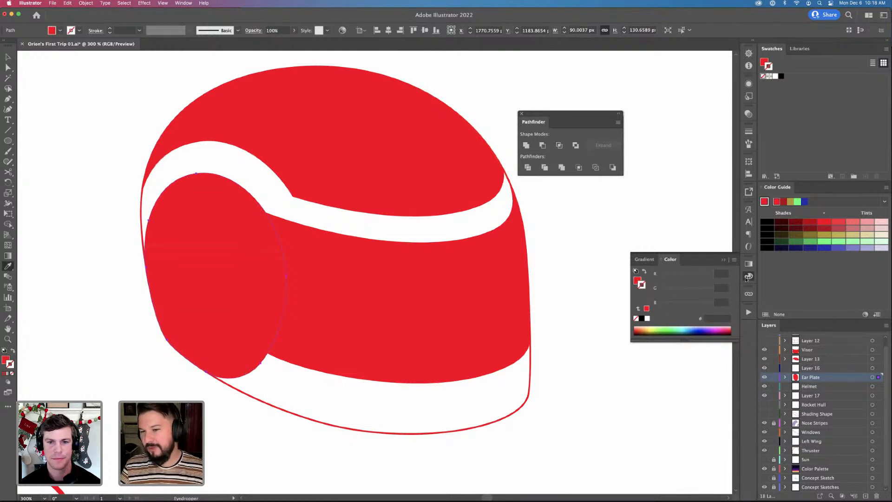
left_click(850, 223)
left_click(13, 351)
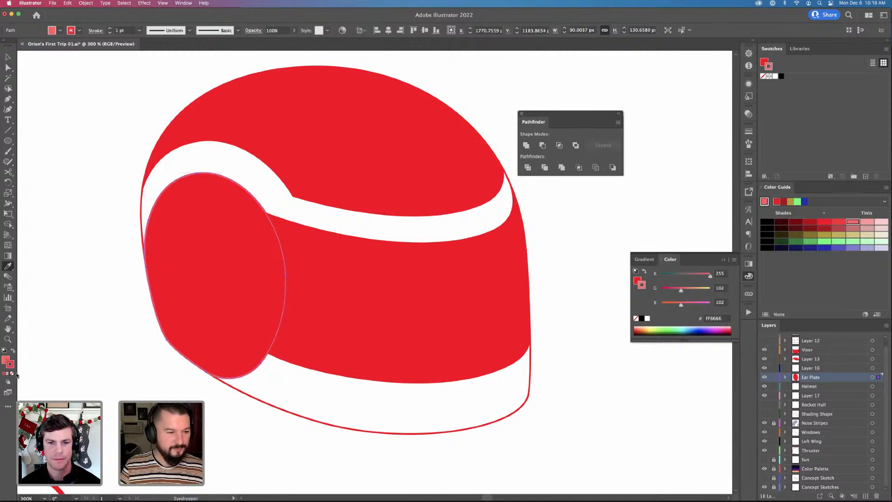
left_click(12, 374)
key("v")
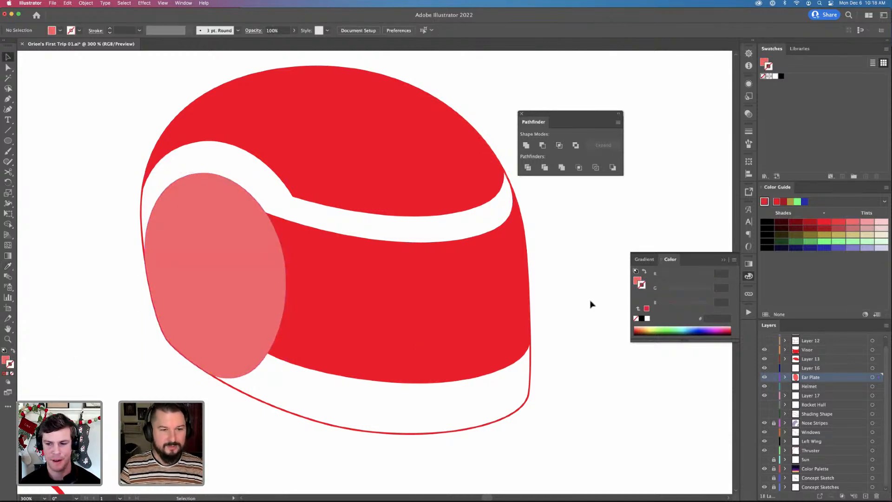
Copy the ear plate's light red fill onto the dome piece on Layer 13
key("a")
left_click(403, 203)
key("i")
left_click(235, 254)
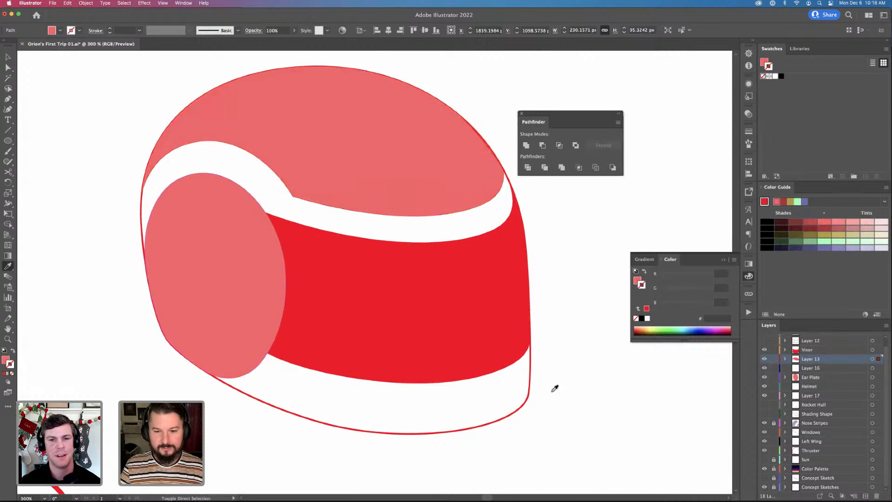
Fill the helmet outline on Layer 17 with a paler pink tint and no stroke
key("v")
left_click(530, 379)
key("i")
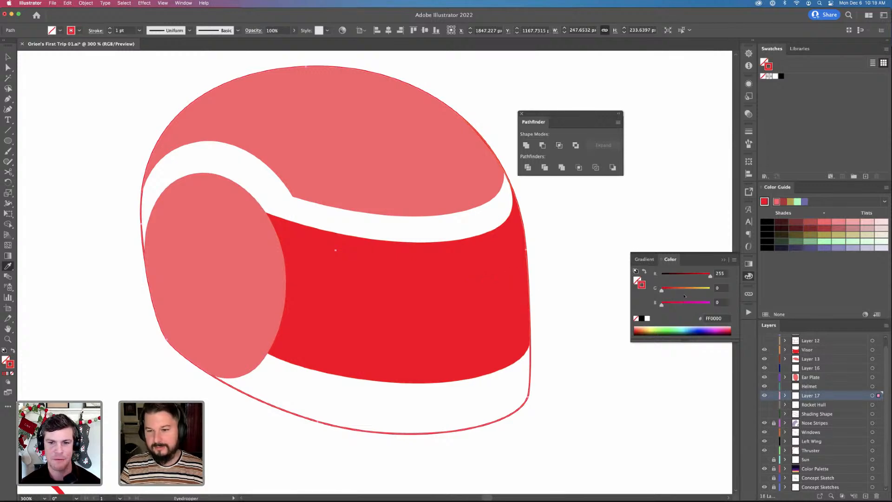
left_click(853, 222)
left_click(12, 351)
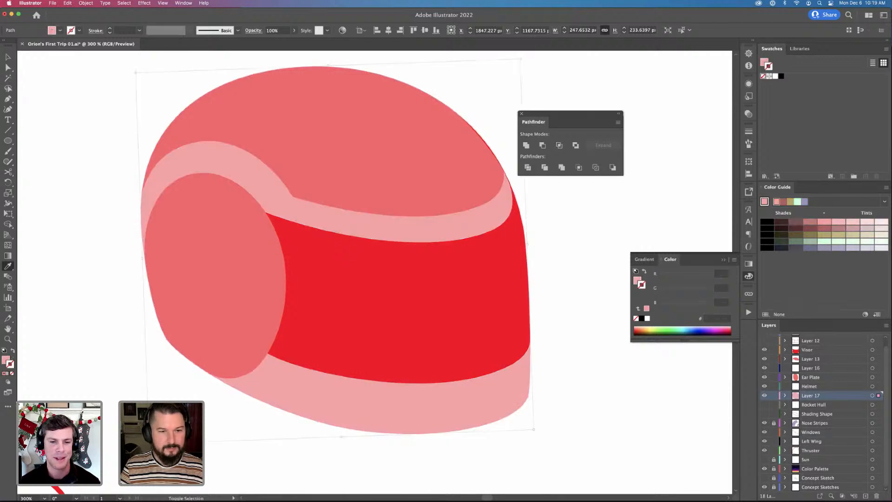
key("super+shift+a")
key("v")
Lower the right-hand anchor on the visor's bottom edge to about Y 1247 px
key("super+minus")
key("super+minus")
key("super+minus")
key("super+minus")
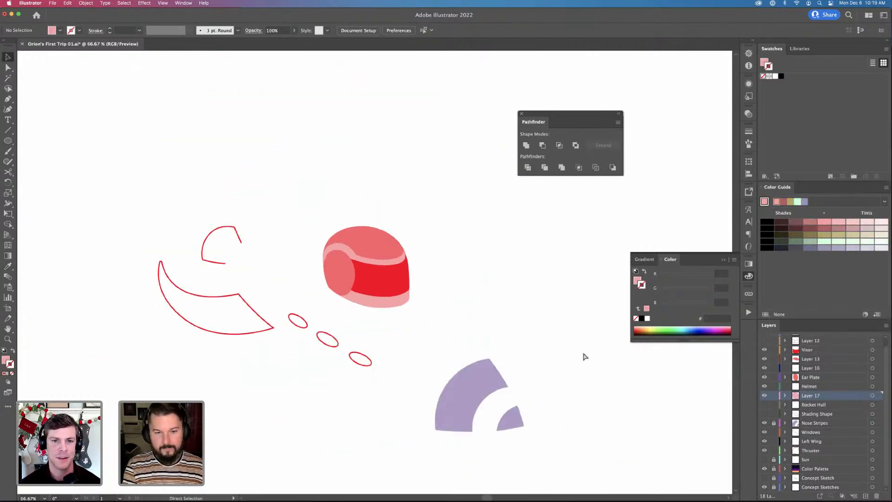
key("super+equal")
key("super+equal")
key("super+equal")
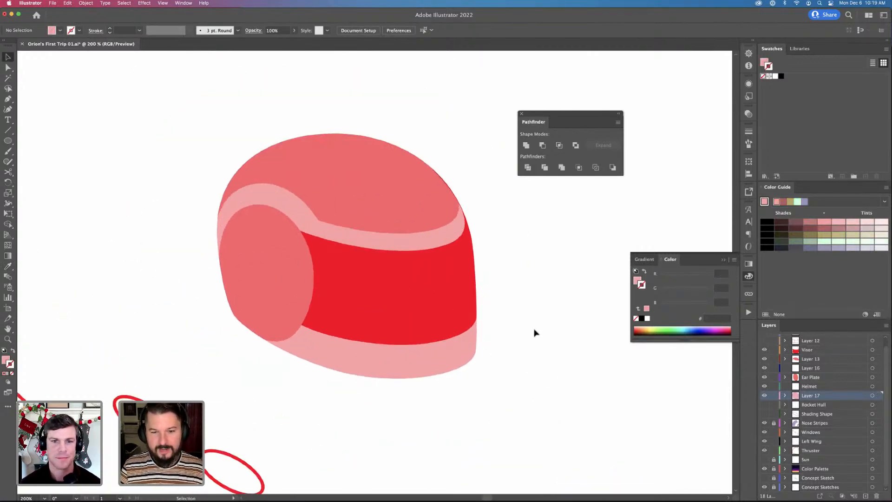
scroll(511, 351, "right", 2)
key("a")
left_click(418, 340)
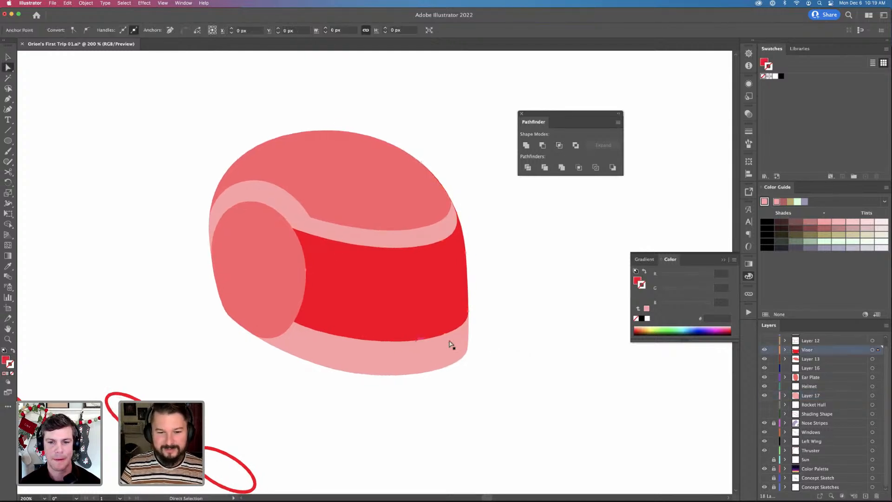
left_click(447, 334)
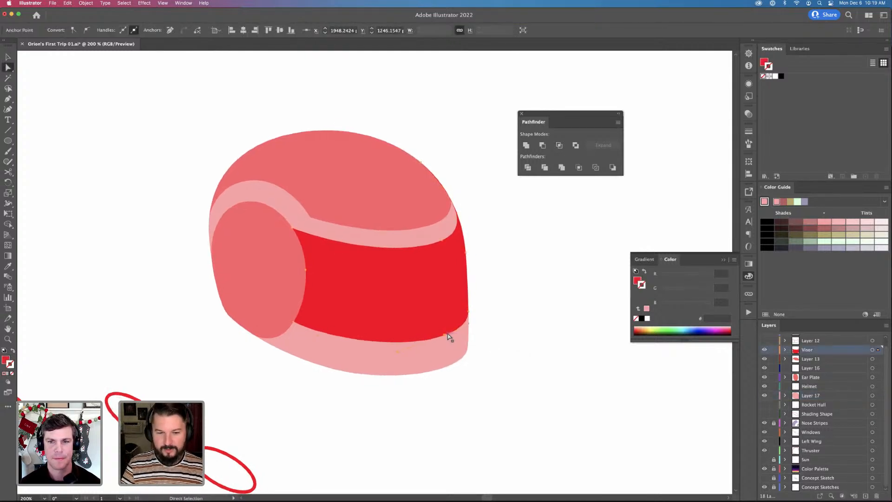
left_click_drag(447, 335, 447, 335)
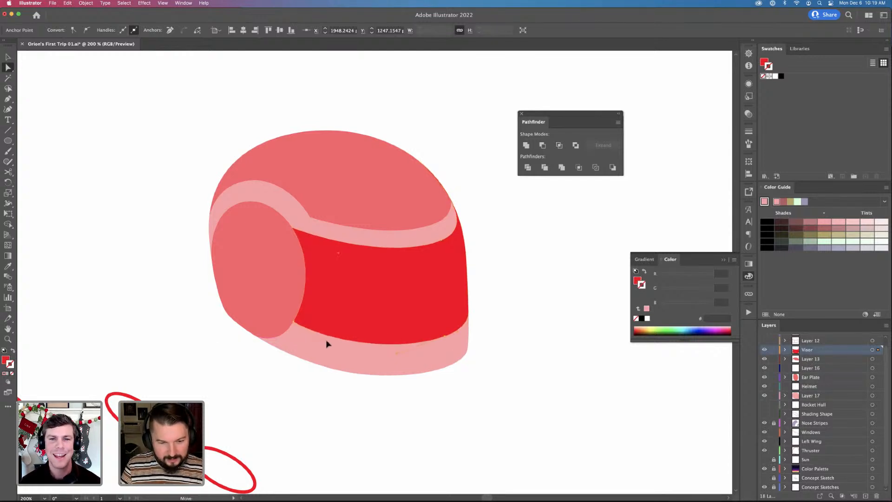
left_click(533, 378)
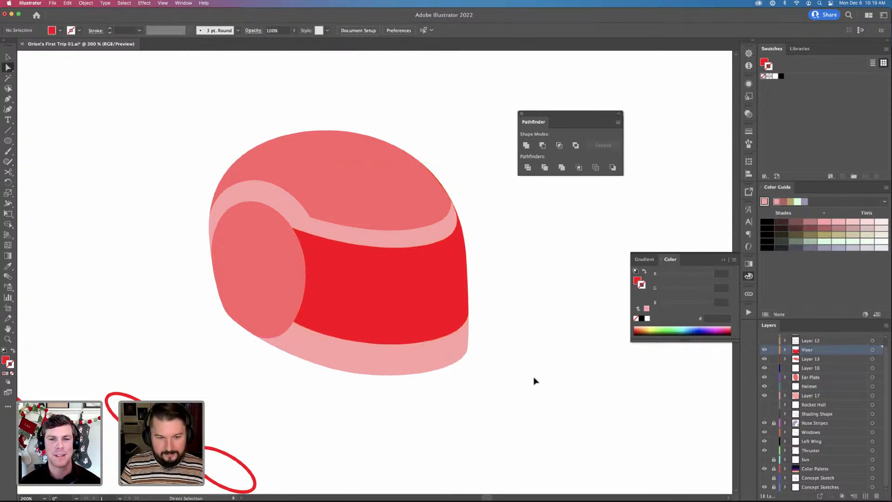
Show the Concept Sketch layer again behind the helmet
left_click_drag(533, 378, 494, 311)
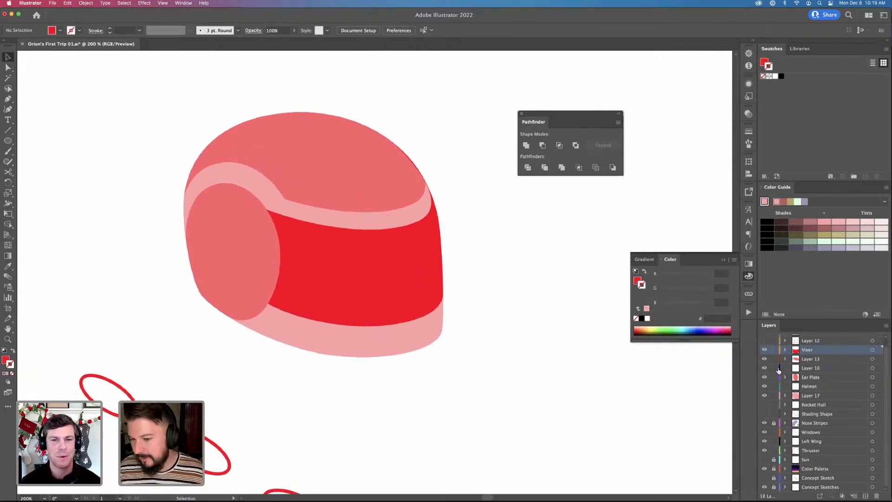
scroll(781, 371, "up", 1)
scroll(780, 422, "down", 1)
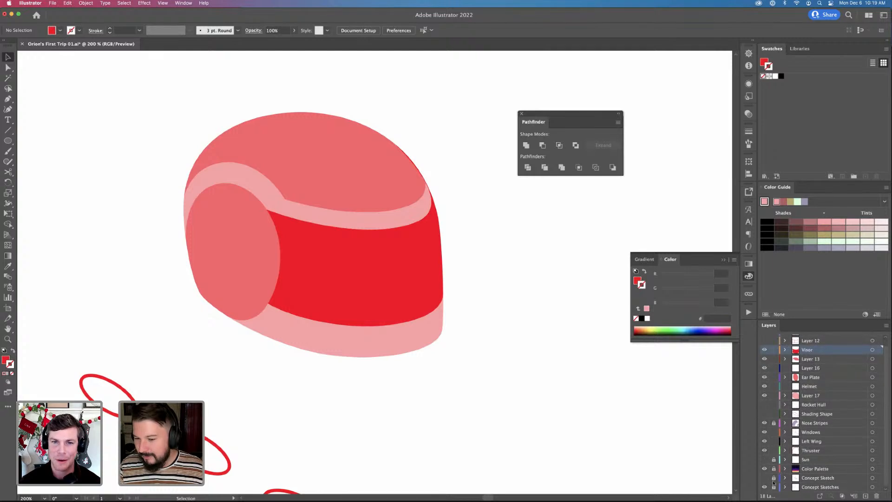
left_click(764, 478)
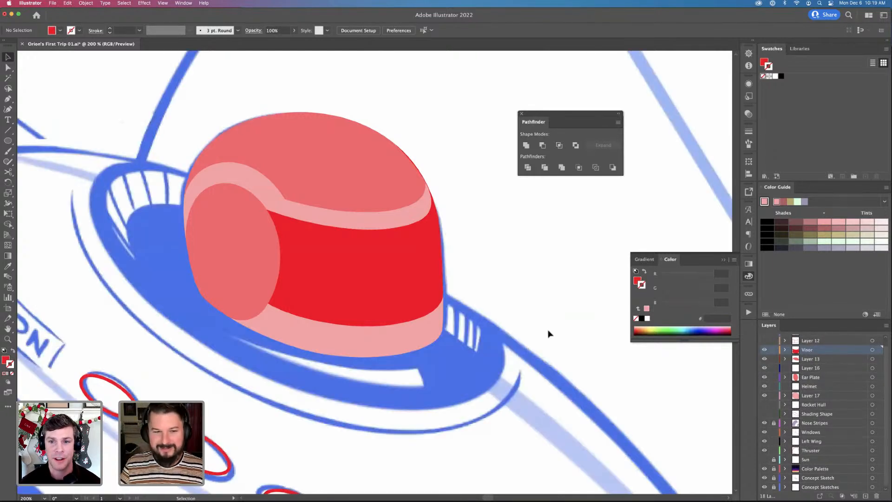
Apply the window outline's 3 pt red stroke with no fill to all helmet shapes and deselect them
left_click_drag(429, 94, 205, 346)
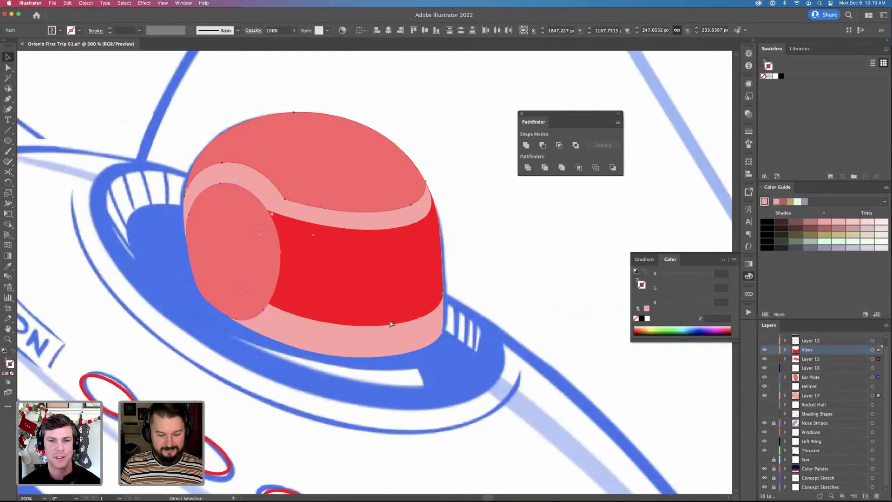
key("a")
key("BackSpace")
key("super+z")
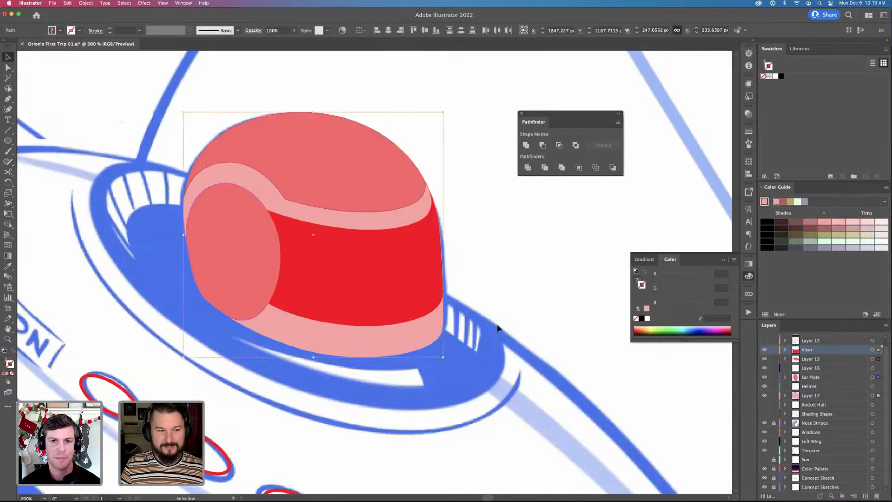
key("i")
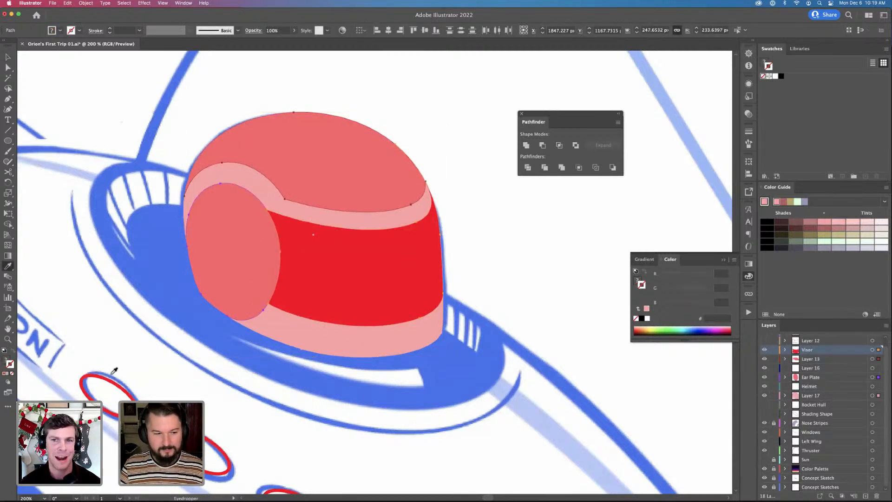
left_click(111, 377)
key("super+shift+a")
key("v")
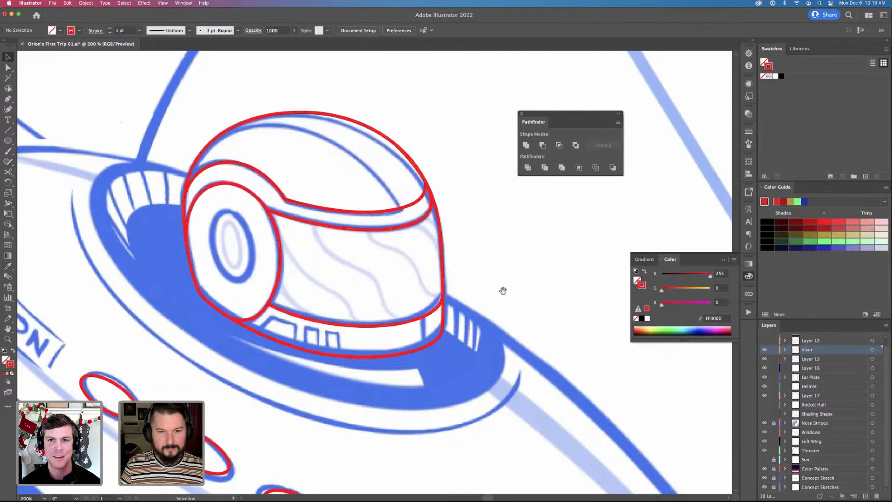
Show Layer 12 briefly to check its contents and hide it again
left_click_drag(501, 291, 517, 266)
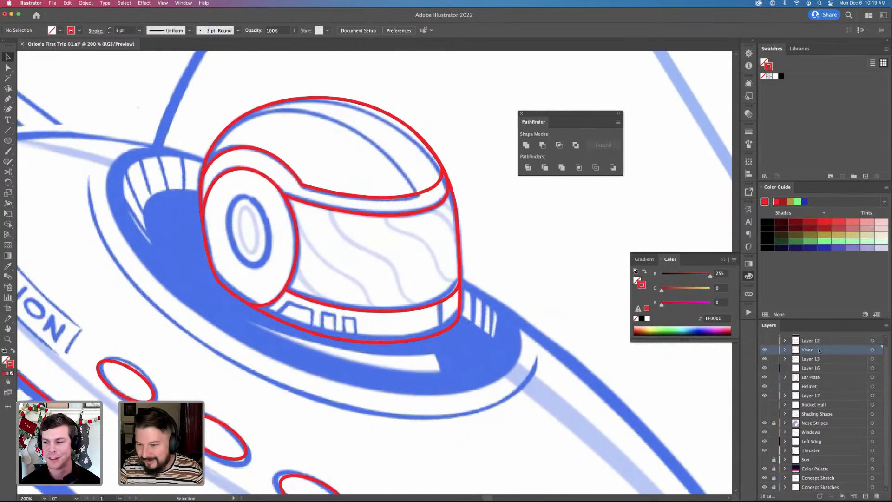
scroll(819, 350, "up", 1)
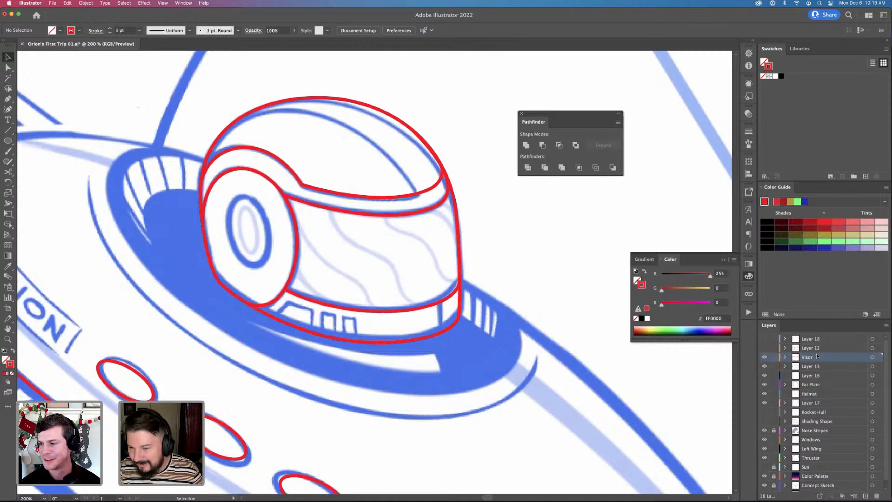
left_click(763, 348)
left_click(763, 348)
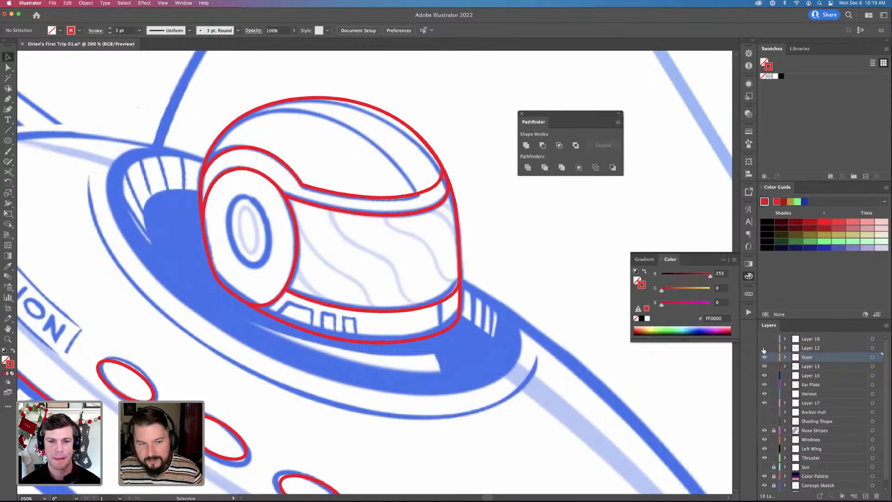
Delete Layer 12, show Layer 18 again and select its thin helmet outline
left_click_drag(844, 405, 877, 496)
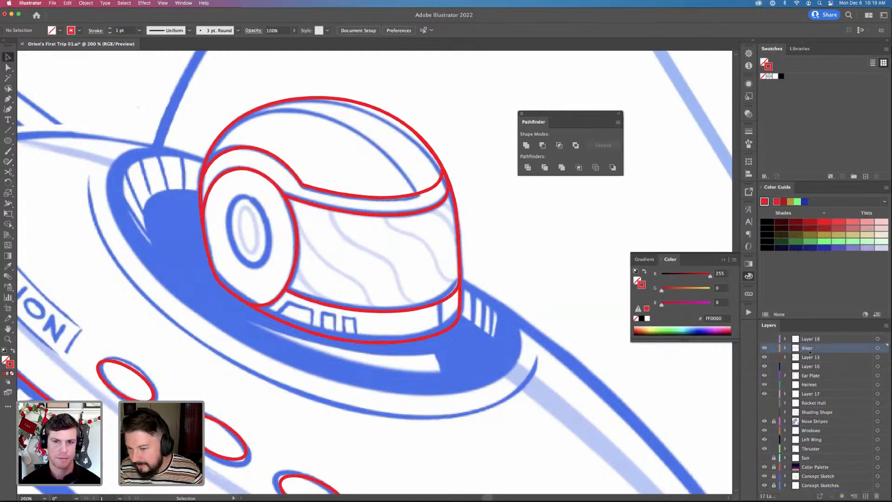
left_click(764, 338)
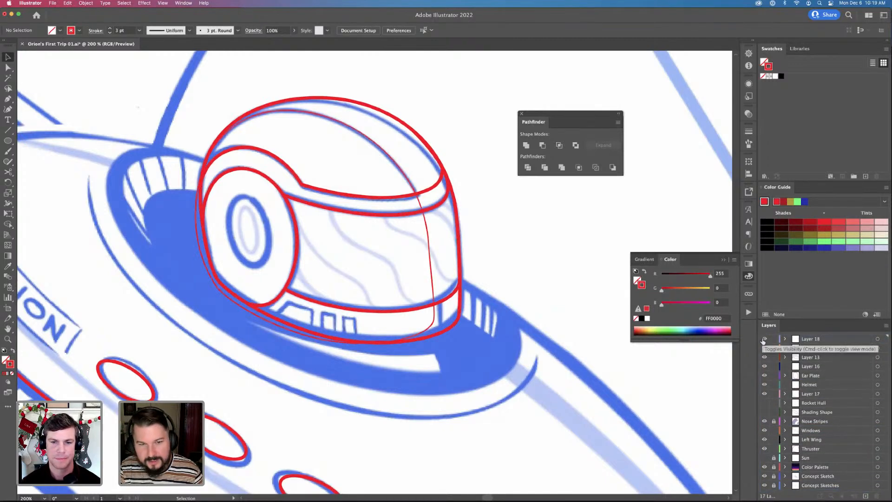
left_click(430, 256)
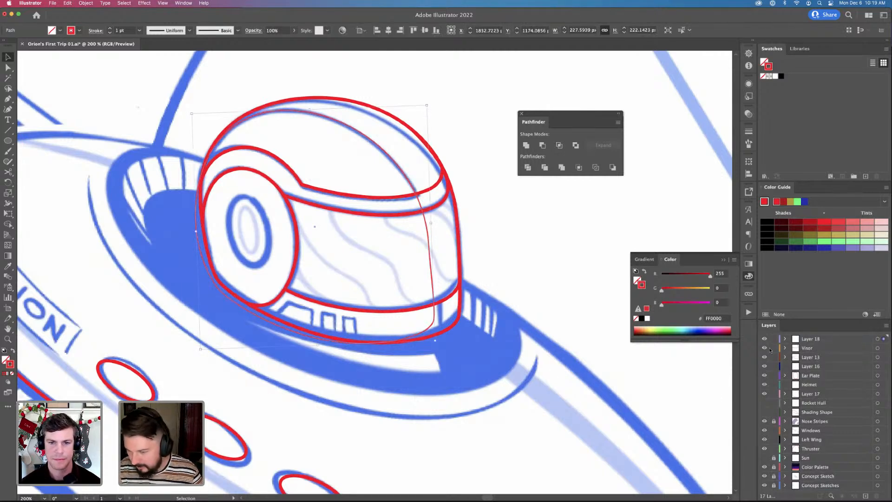
Toggle the Visor layer's visibility off and on to check which helmet lines it holds
left_click(807, 350)
left_click(763, 348)
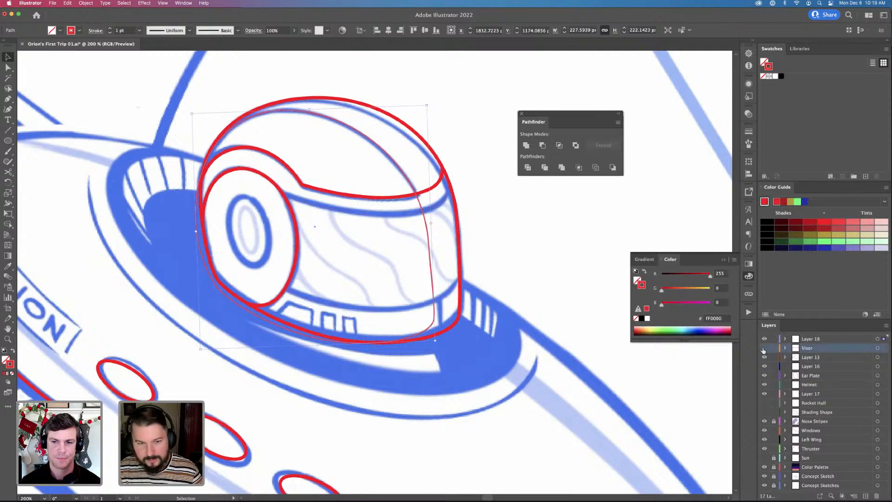
left_click(763, 349)
left_click(763, 349)
left_click(763, 349)
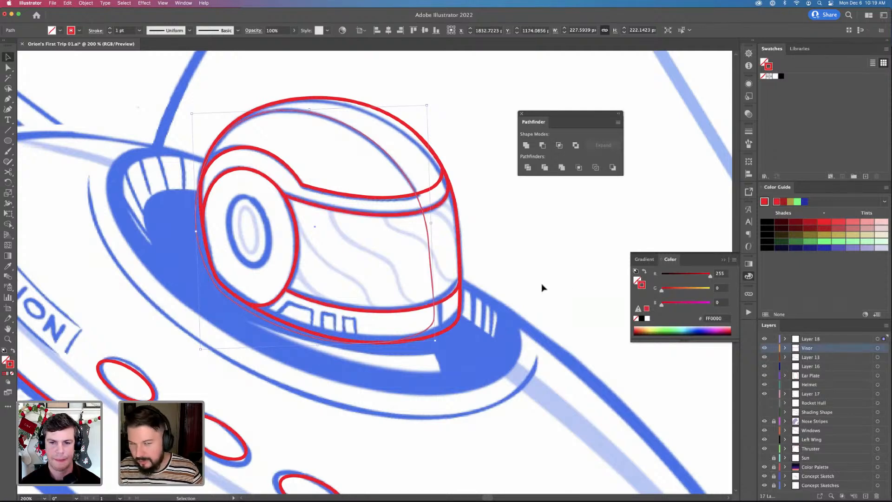
Switch the artwork to outline view and select the visor path at its upper-right corner for anchor editing
key("super+y")
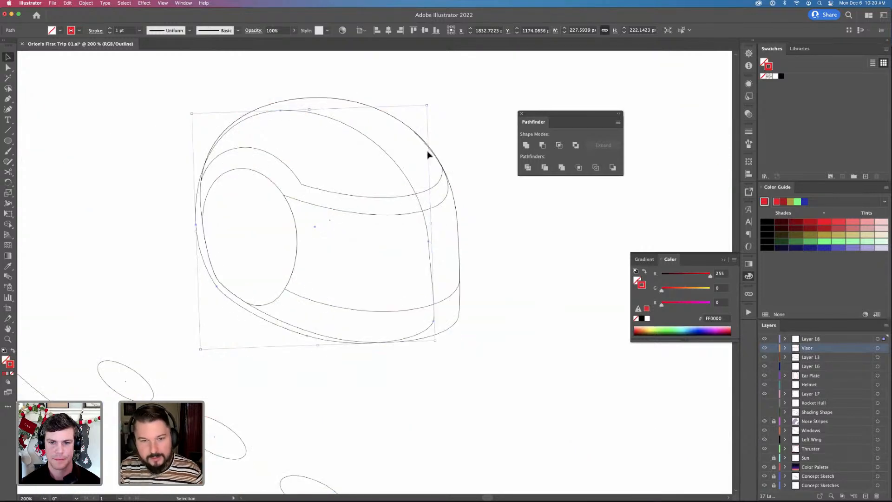
key("a")
key("super+equal")
key("super+equal")
key("super+equal")
left_click_drag(492, 269, 193, 300)
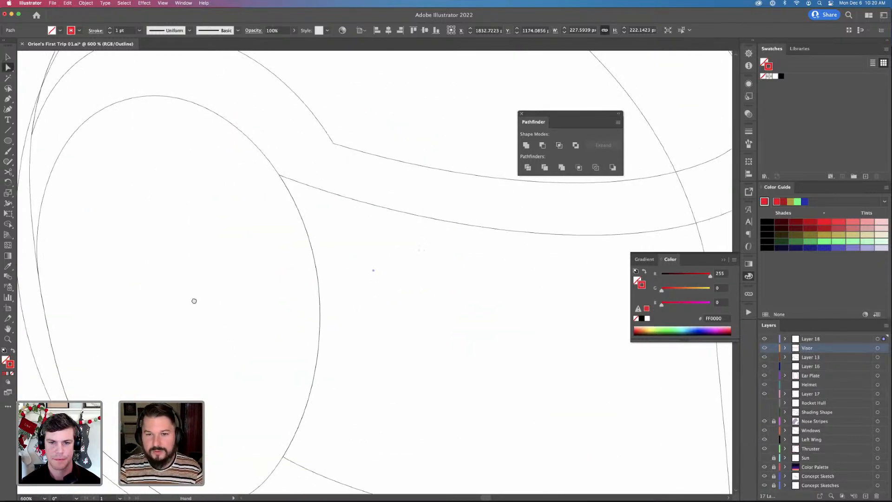
left_click_drag(342, 231, 281, 330)
key("v")
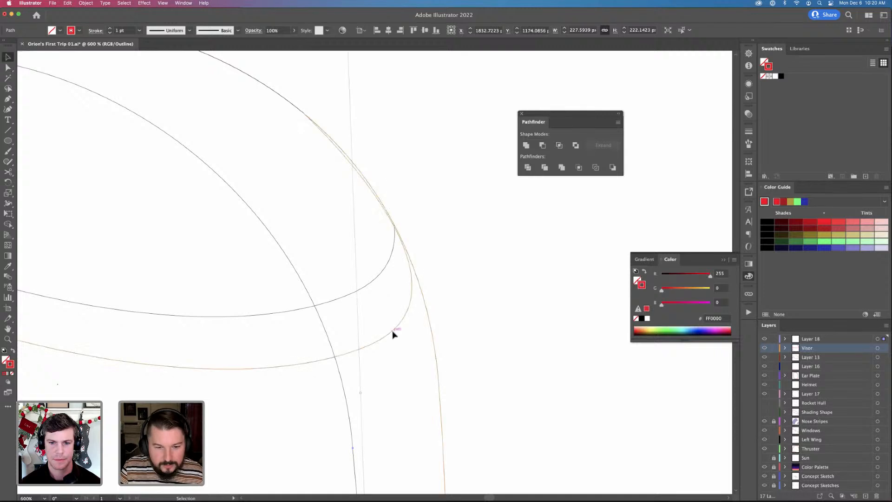
left_click(430, 338)
key("a")
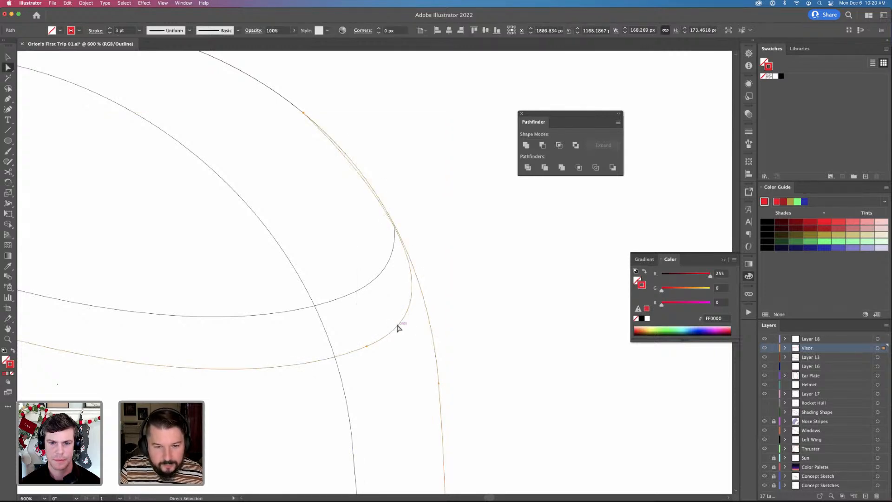
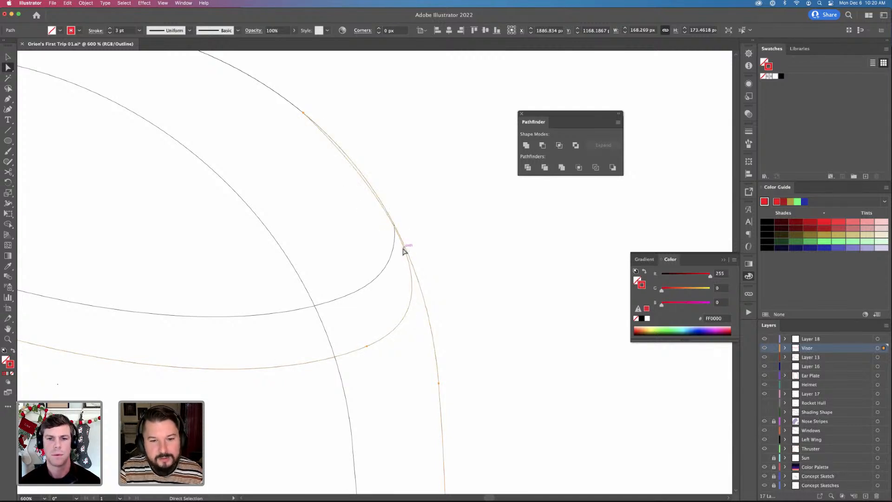
Pull the curve of the visor's upper-right corner slightly outward by extending its direction handle
left_click(303, 113)
left_click_drag(377, 174, 385, 171)
key("super+z")
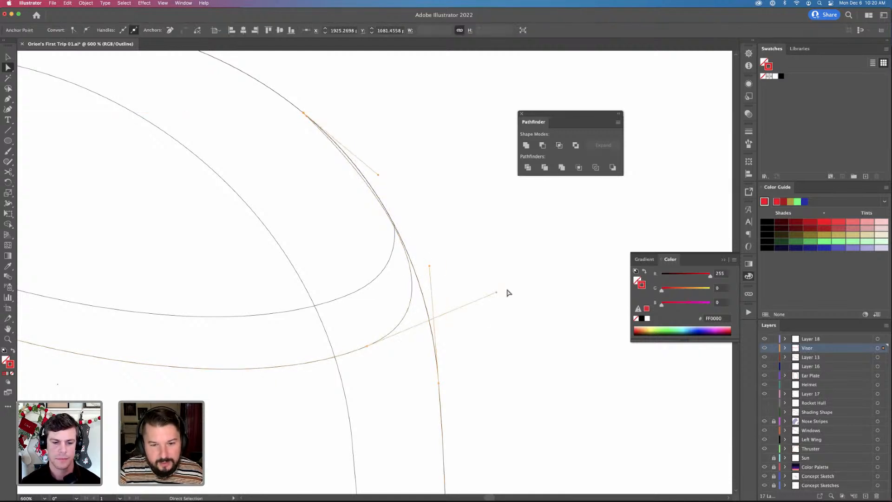
left_click_drag(496, 294, 500, 294)
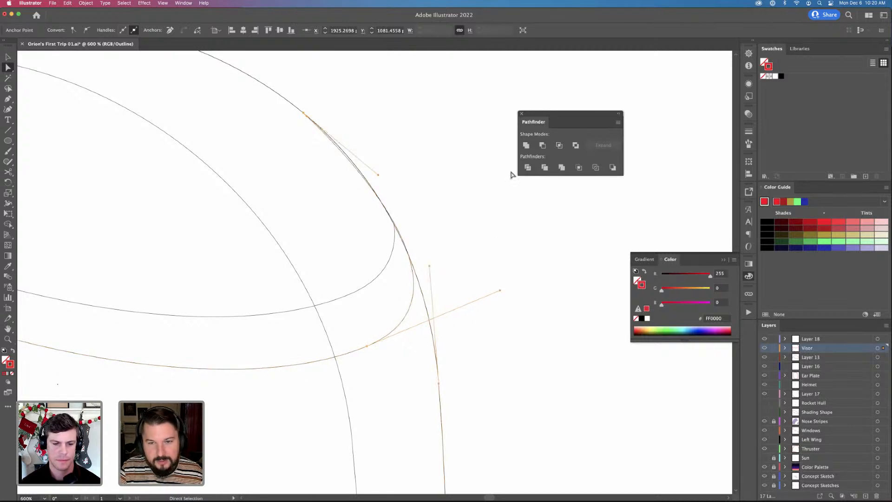
Divide the visor path with Pathfinder and return the artwork to the full-colour preview
left_click(527, 167)
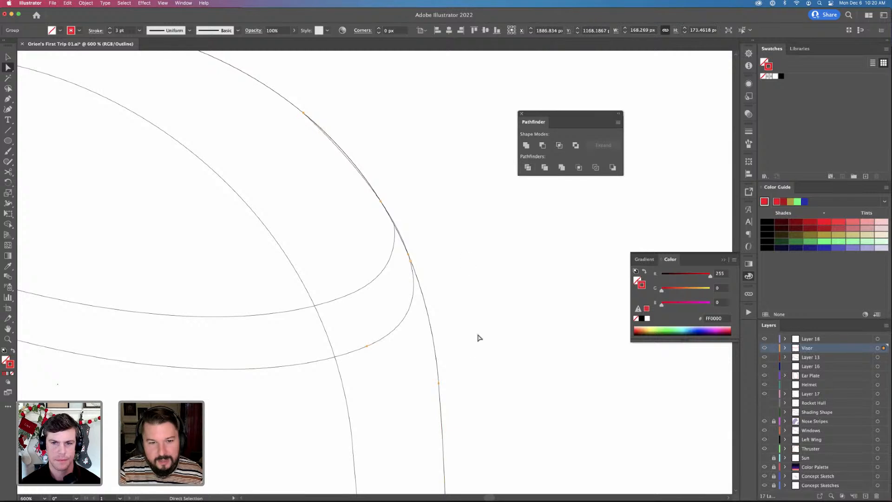
key("v")
key("super+y")
key("v")
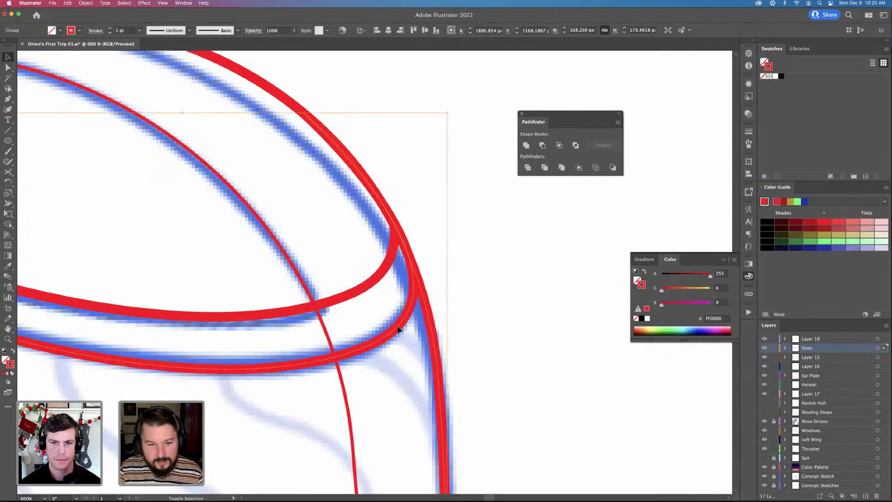
Swap the divided visor's red stroke to a fill, deselect it and inspect the filled shape against the helmet
key("shift+x")
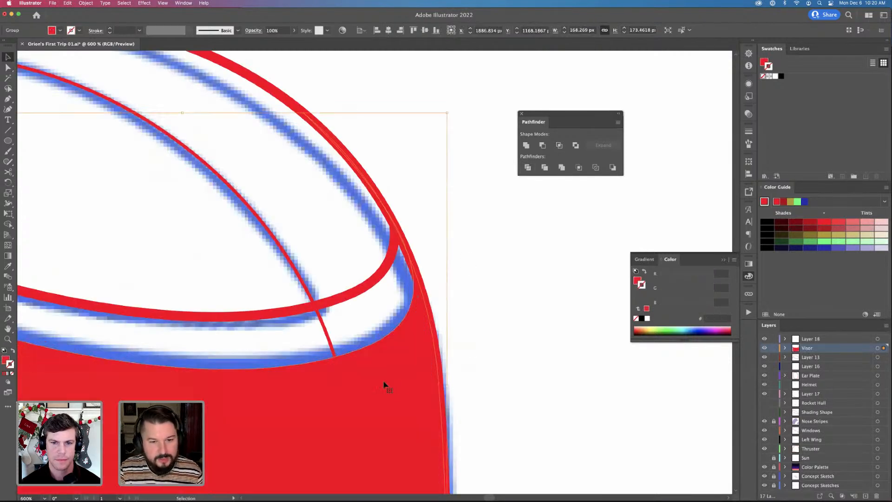
key("a")
left_click(454, 352)
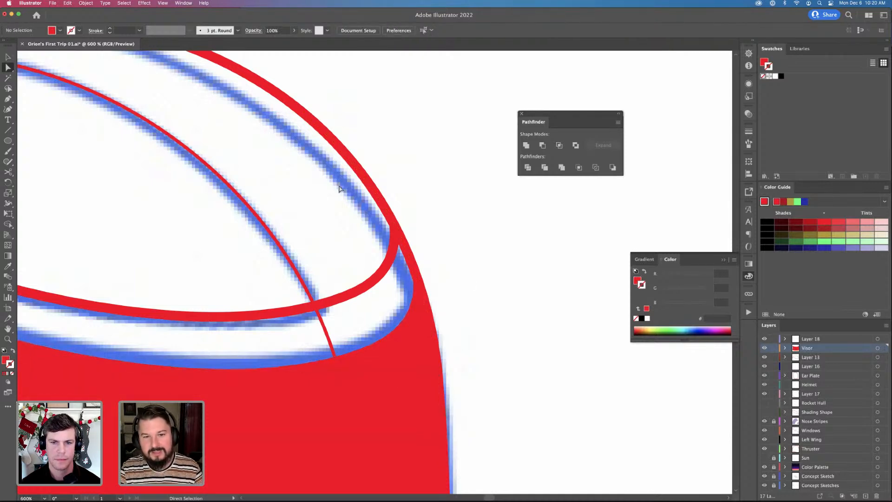
key("v")
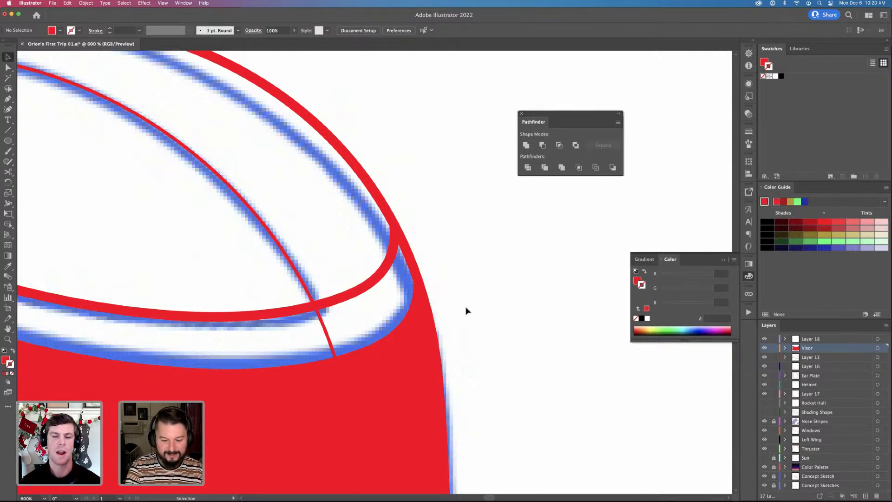
key("super+minus")
key("super+minus")
key("super+minus")
key("super+minus")
key("super+equal")
key("super+equal")
key("super+equal")
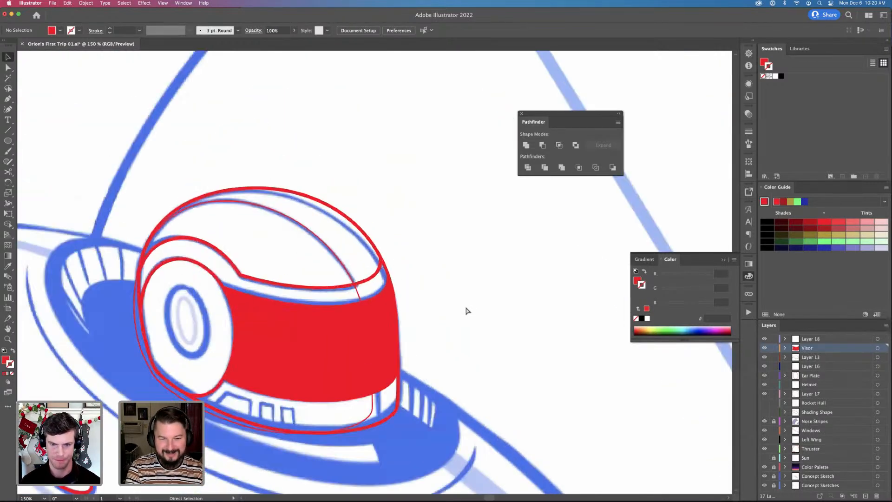
left_click_drag(325, 360, 369, 328)
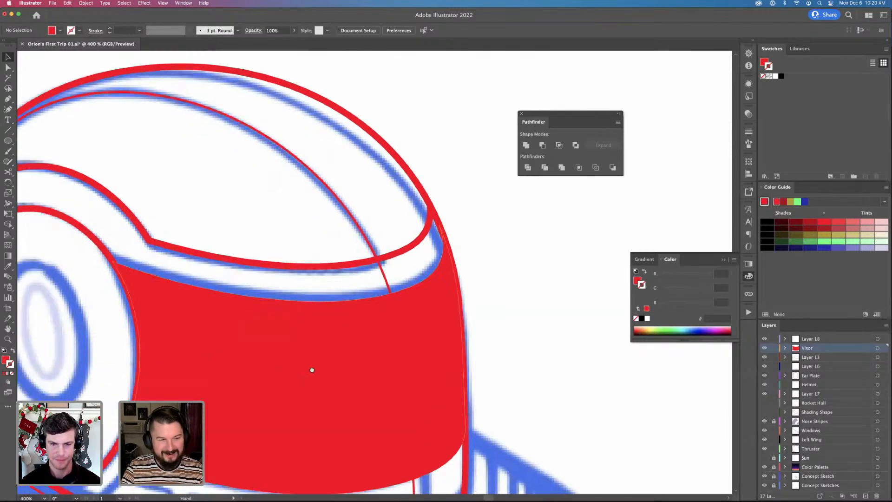
left_click_drag(313, 370, 418, 355)
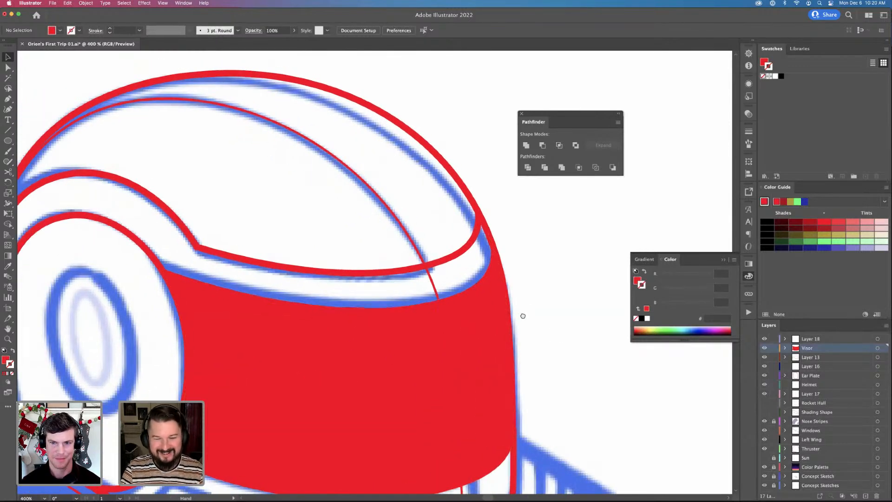
left_click_drag(521, 313, 483, 304)
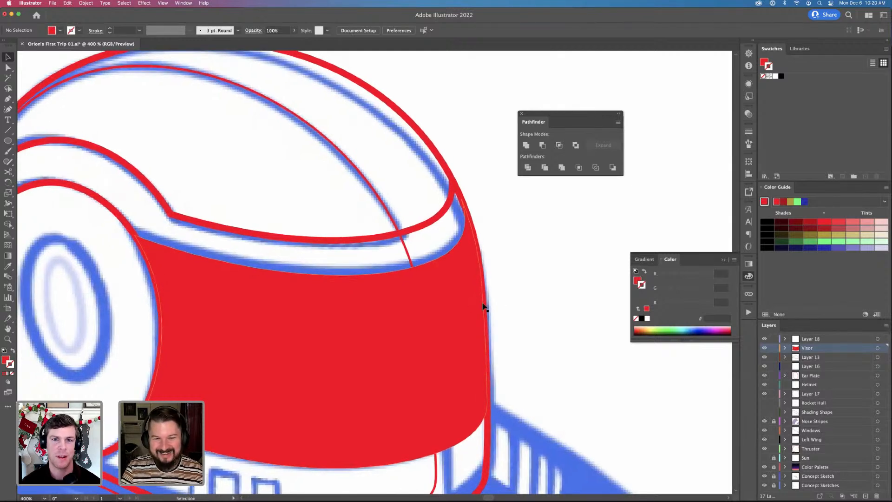
Return the visor to a 3 pt red stroke with no fill, check its anchors and deselect it
left_click(446, 301)
key("Delete")
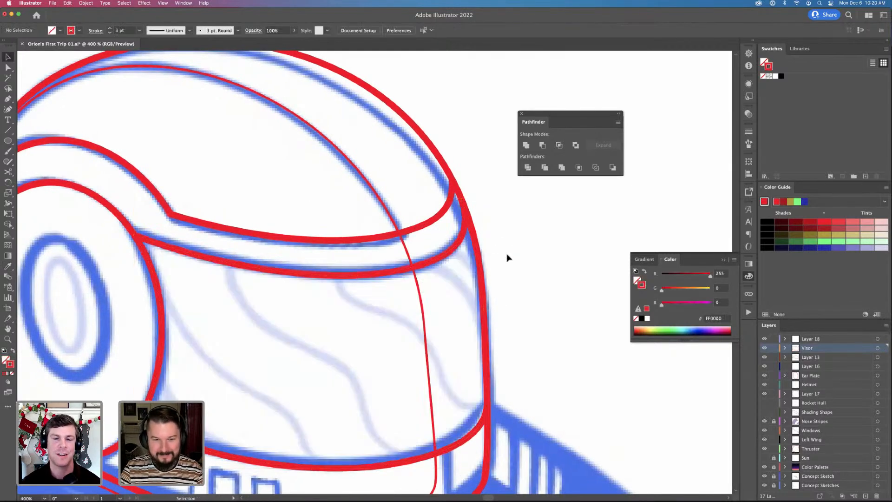
left_click_drag(498, 262, 513, 262)
key("a")
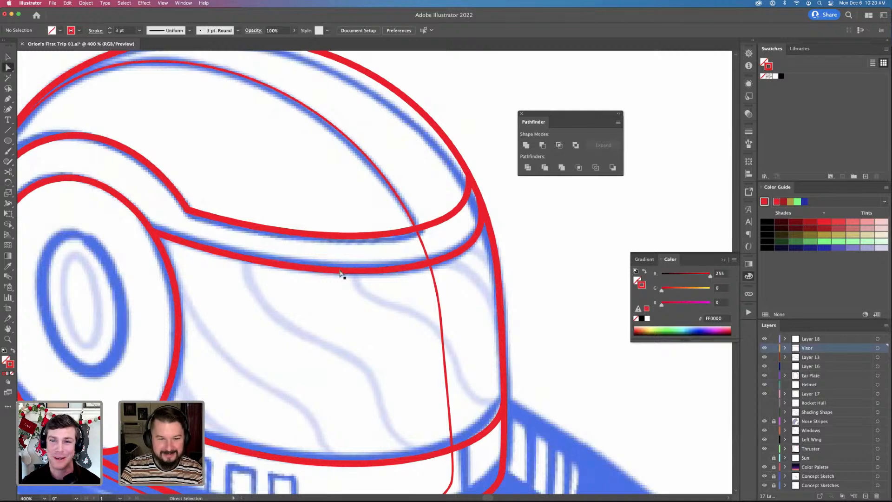
left_click(342, 271)
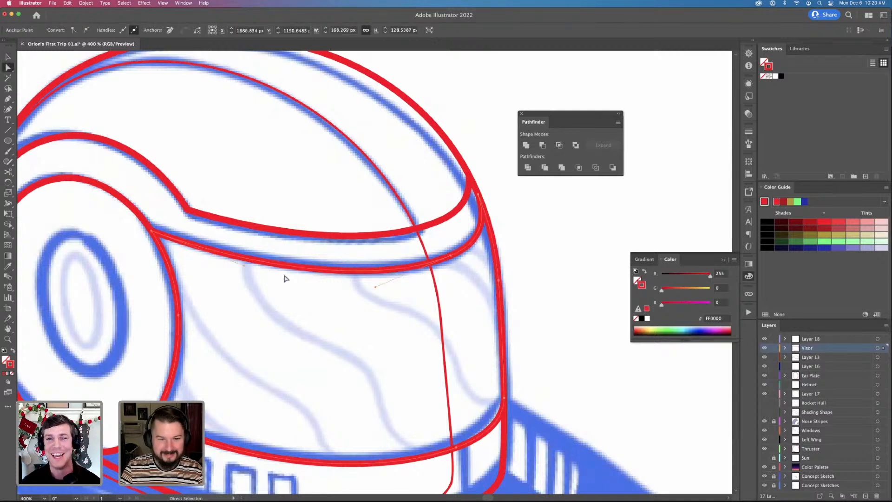
key("v")
left_click(540, 276)
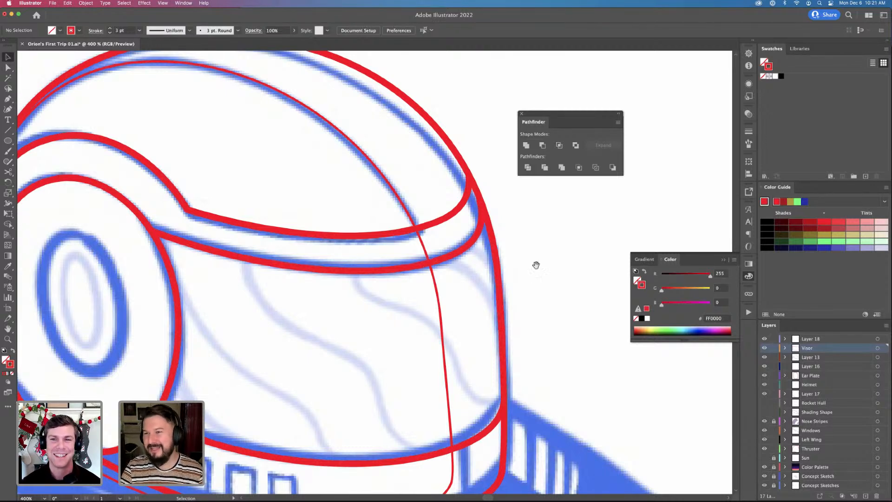
Copy the helmet shapes' 3 pt red stroke onto Layer 18's thin outline with the Eyedropper
scroll(541, 325, "down", 3)
scroll(525, 323, "down", 1)
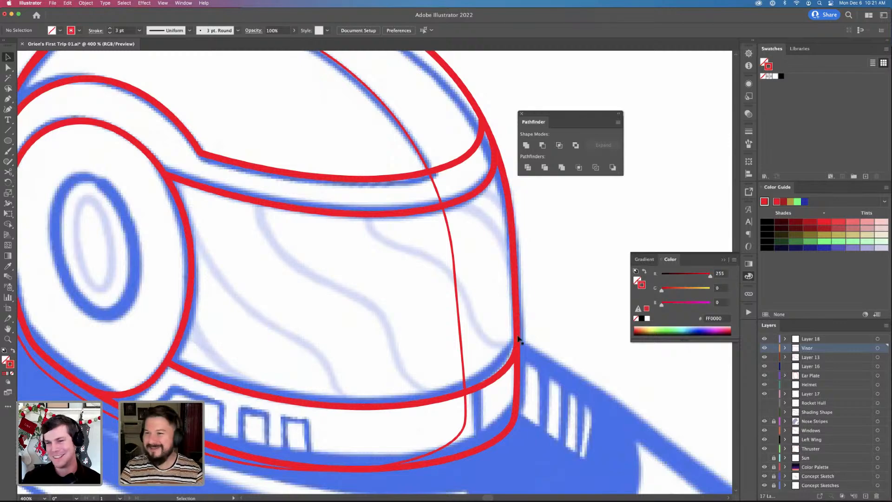
scroll(519, 339, "left", 3)
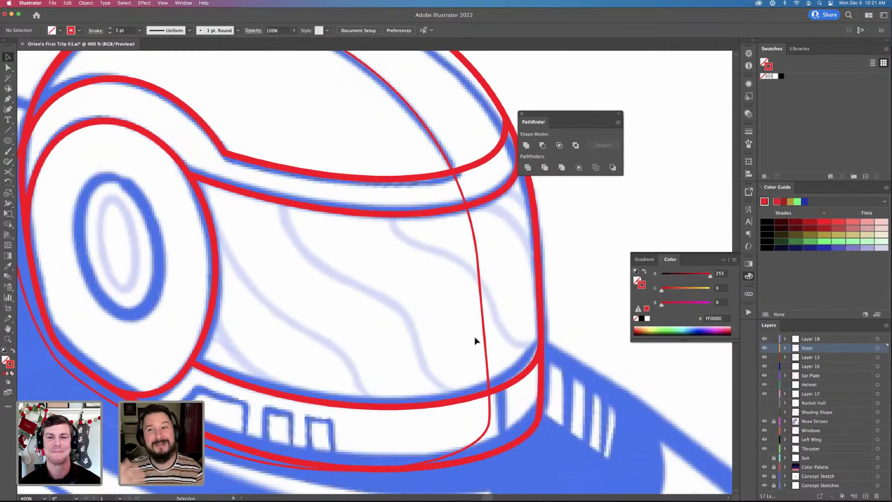
scroll(475, 341, "down", 4)
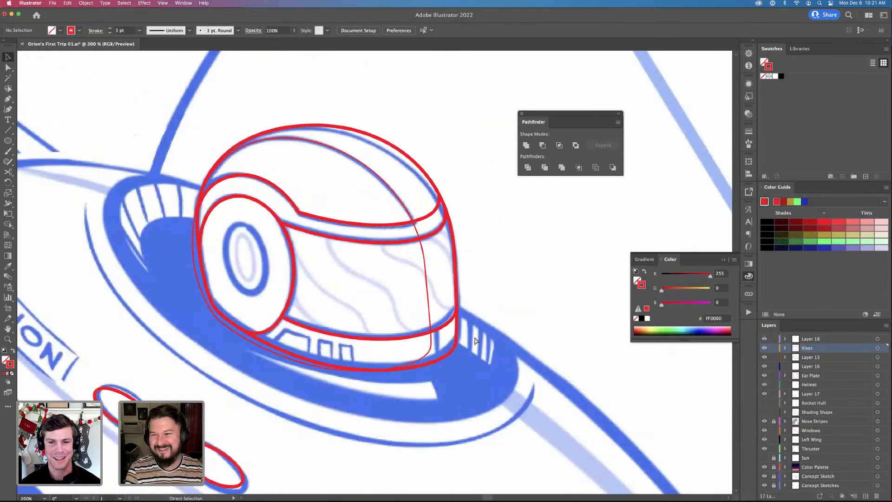
scroll(474, 340, "up", 2)
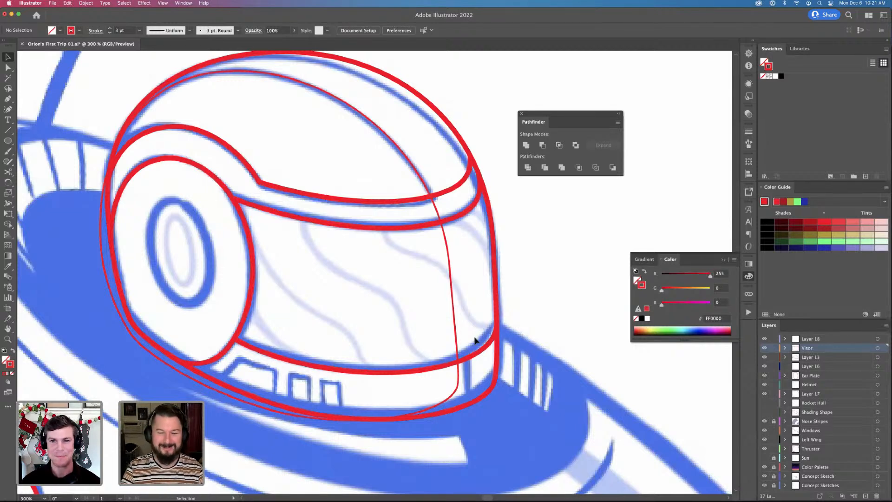
scroll(393, 362, "down", 1)
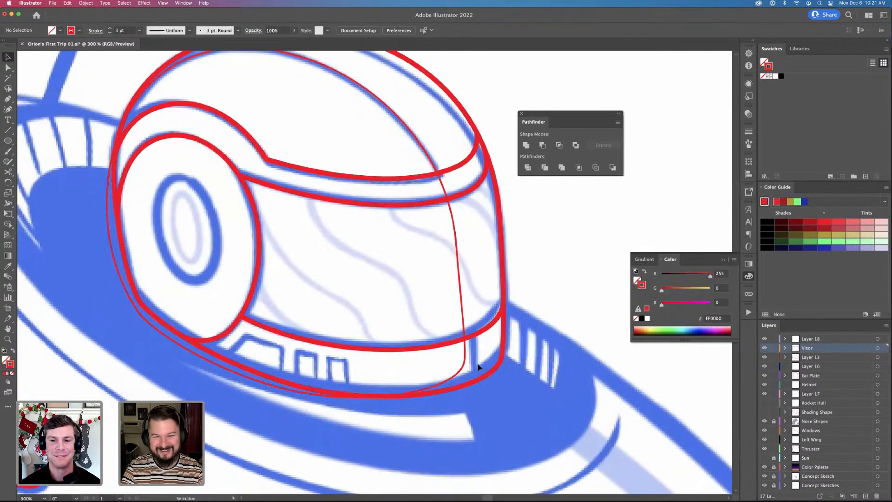
left_click(464, 358)
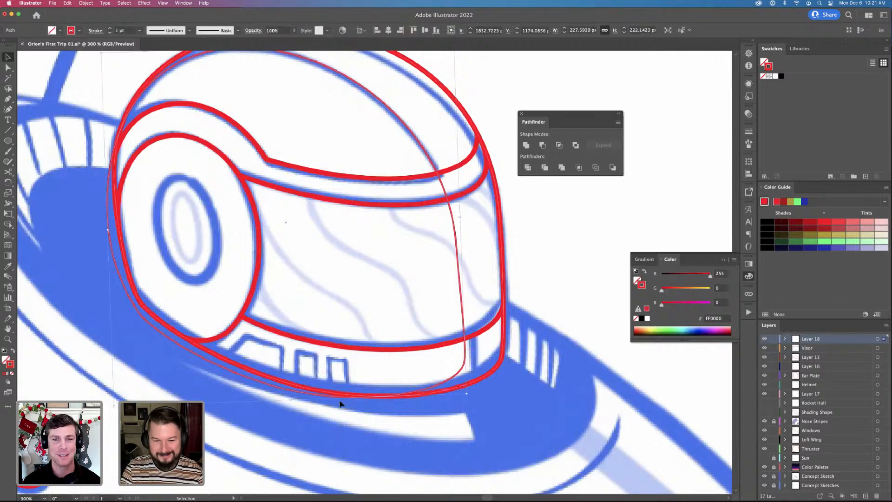
scroll(418, 356, "up", 3)
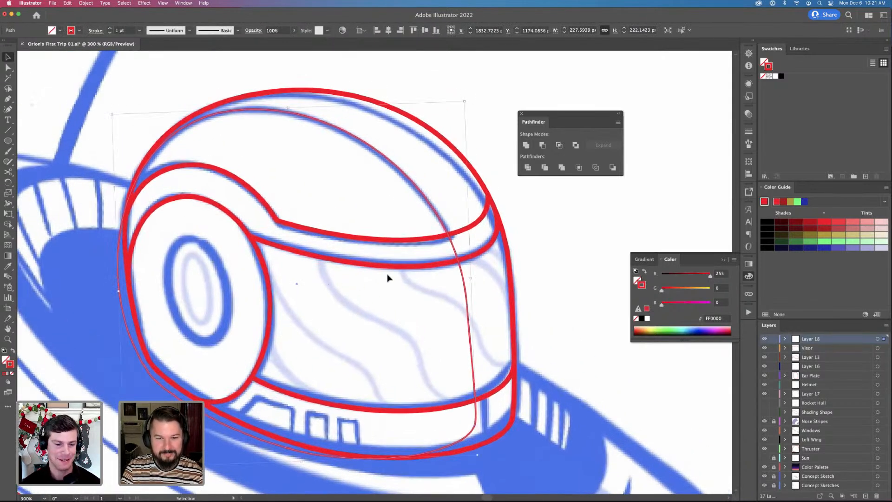
key("i")
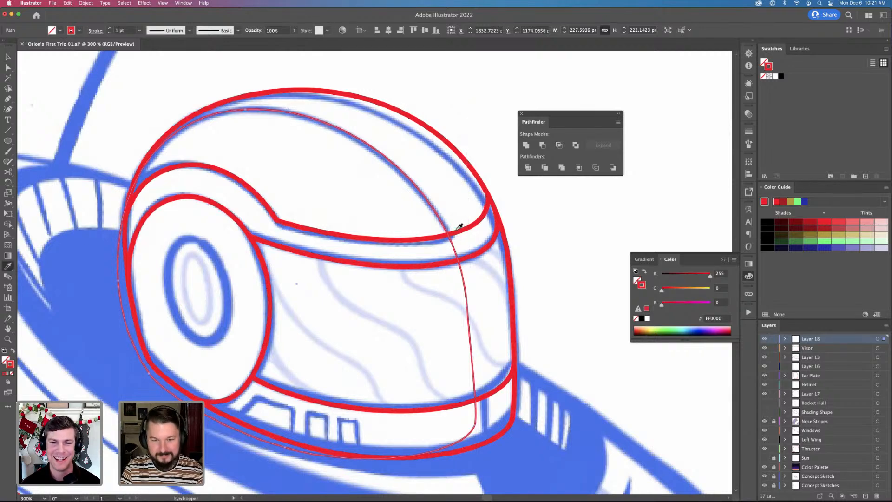
left_click(460, 228)
key("v")
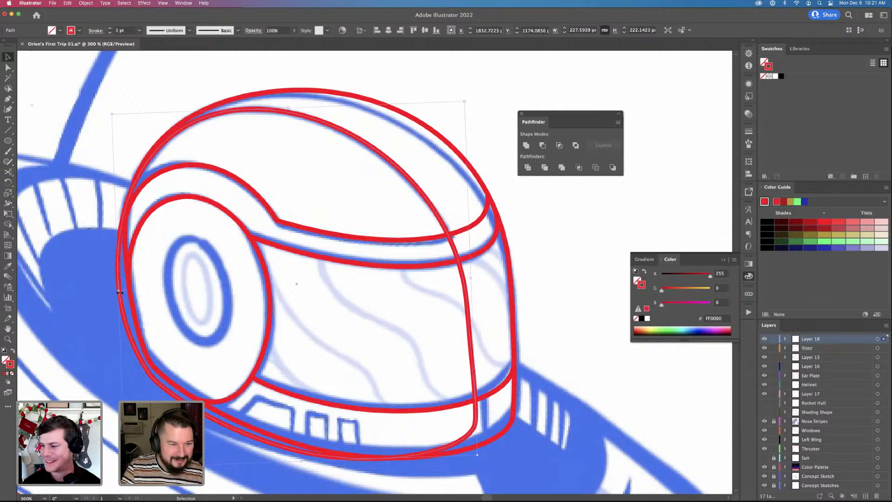
Stretch Layer 18's outline slightly outward at its left side to about 229.6 px wide
left_click_drag(120, 293, 117, 292)
key("a")
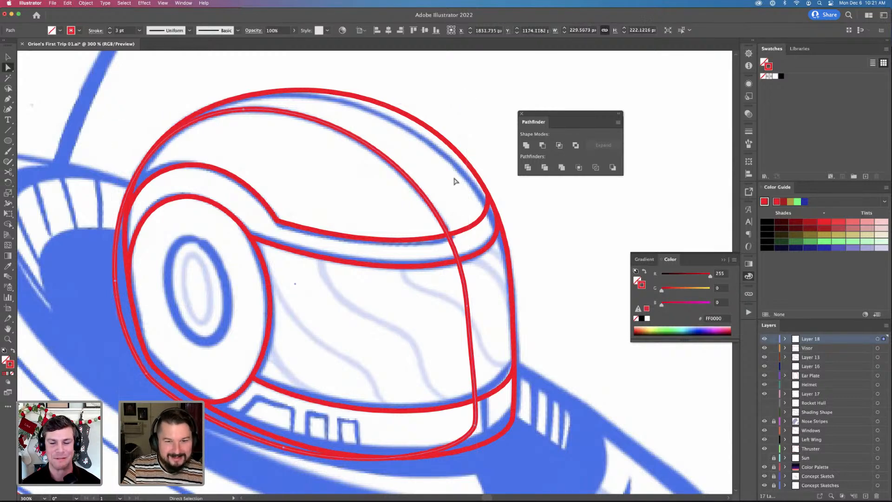
Cut Layer 18's outline with Scissors where it crosses Layer 13's lower front edge and at its left-side anchor
key("v")
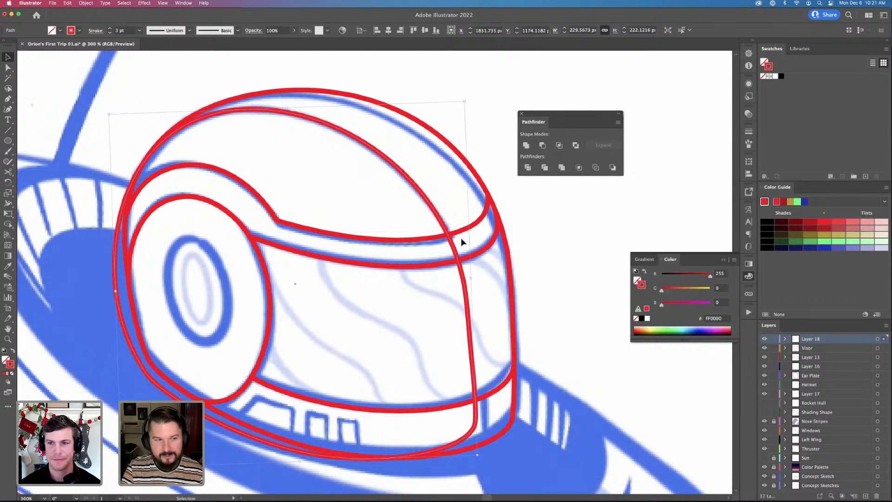
scroll(461, 241, "left", 3)
key("c")
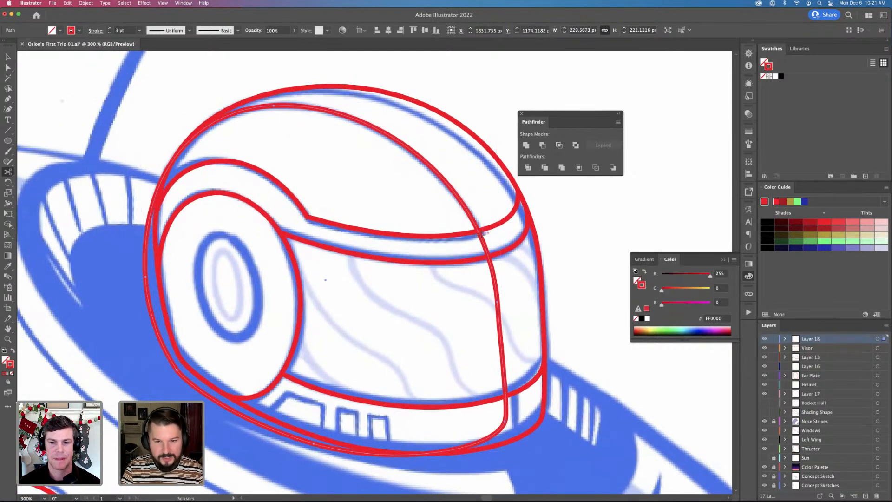
left_click(479, 230)
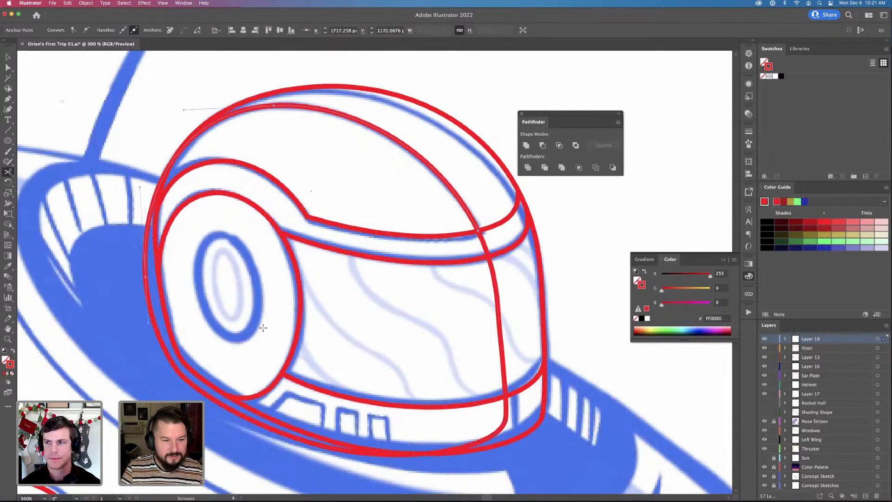
Delete the lower segment of Layer 18's cut outline, leaving its upper arc
key("a")
left_click(492, 440)
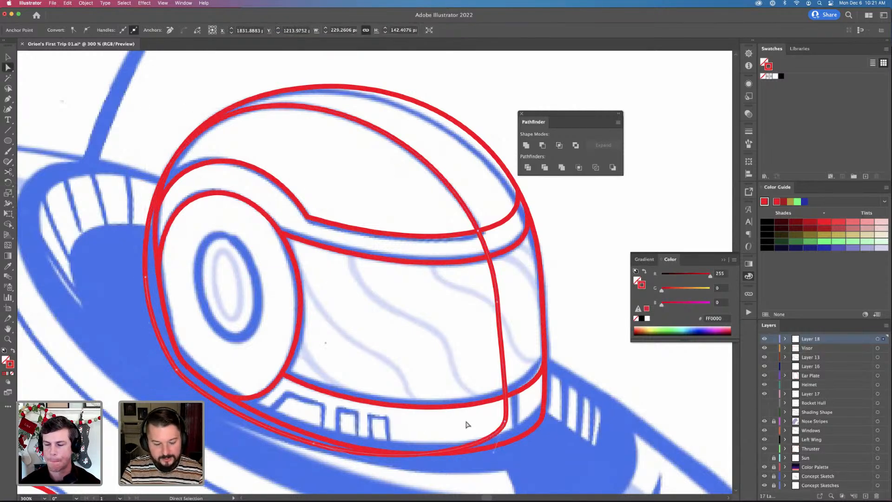
key("Delete")
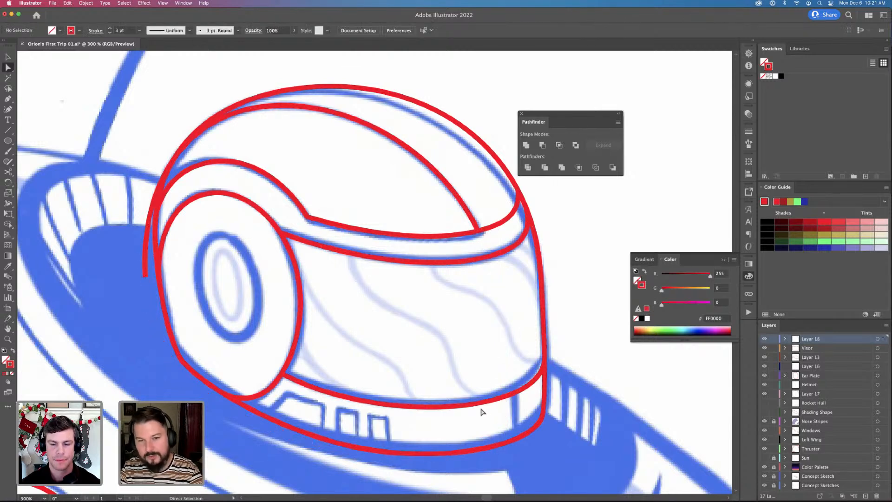
Cut Layer 13's outline with Scissors where it meets Layer 18's arc and delete the leftover front corner
left_click(450, 187)
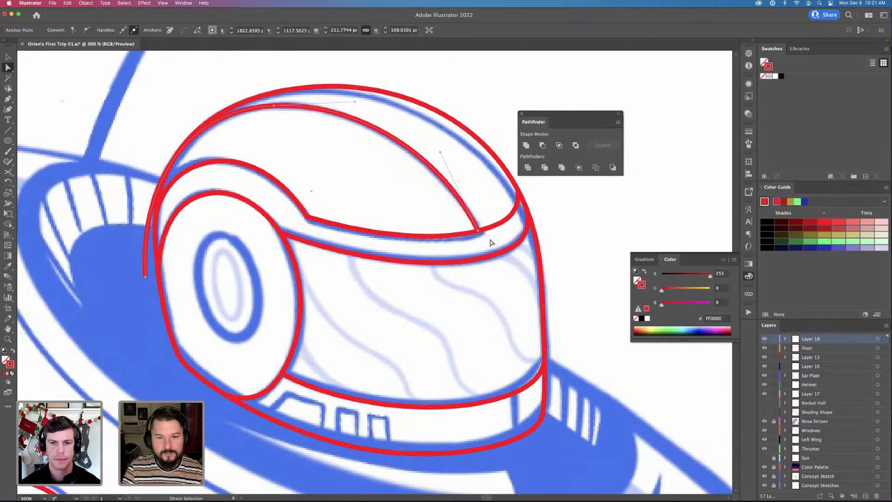
key("v")
left_click(498, 228)
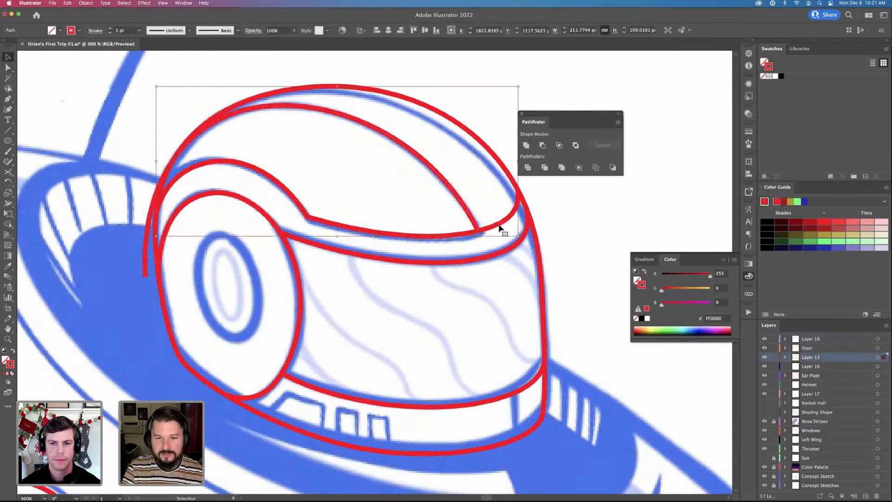
key("c")
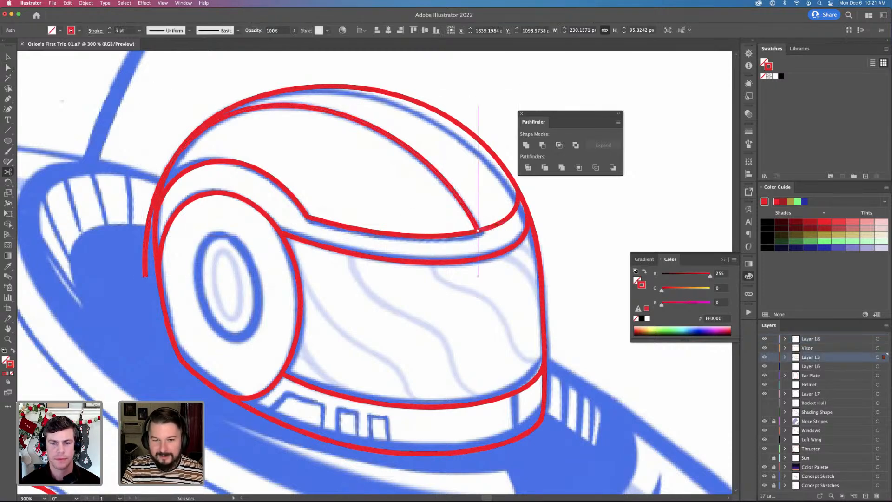
left_click(477, 230)
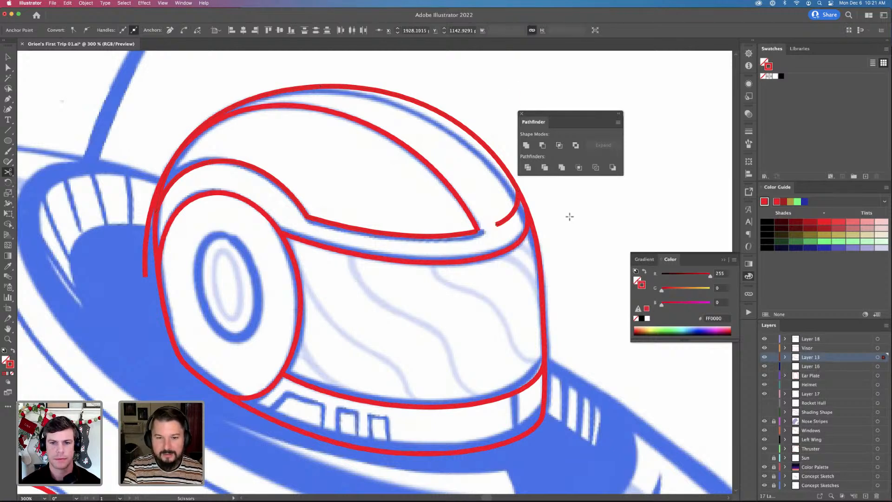
key("Delete")
key("a")
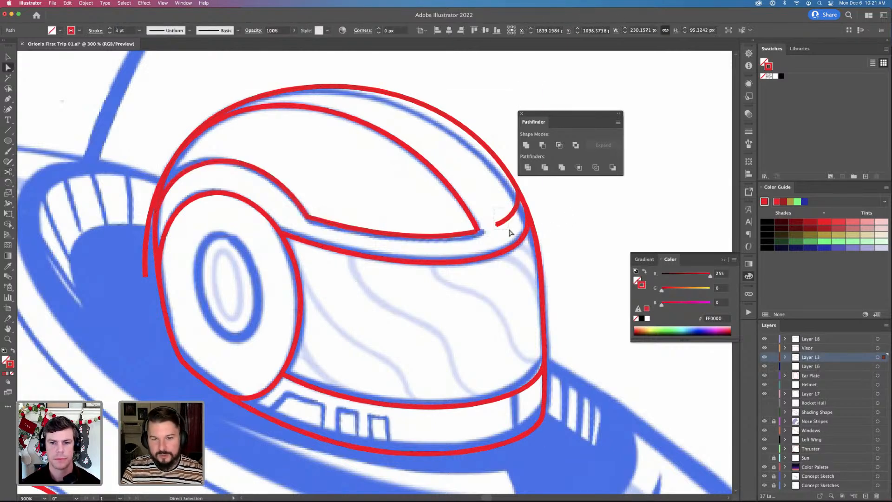
left_click(507, 228)
key("Delete")
left_click_drag(160, 86, 518, 232)
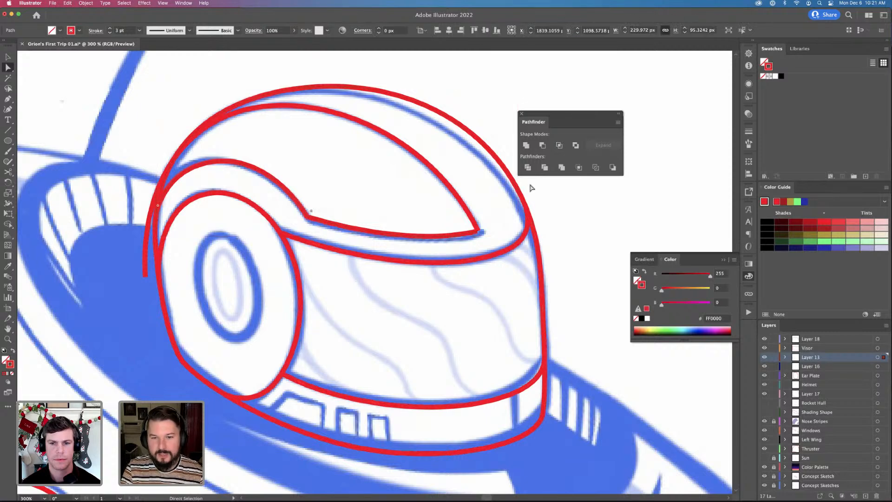
Cut Layer 13's outline at its left edge near Layer 18's arc and remove its outer top arc
key("c")
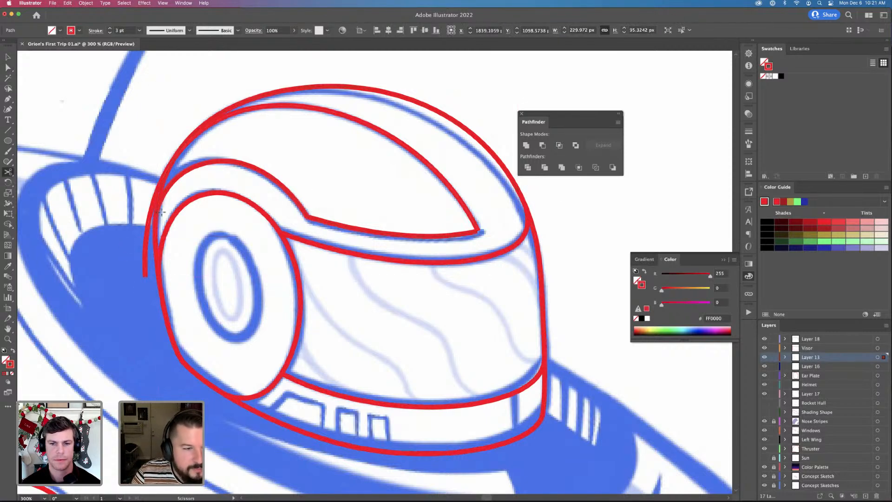
left_click(156, 211)
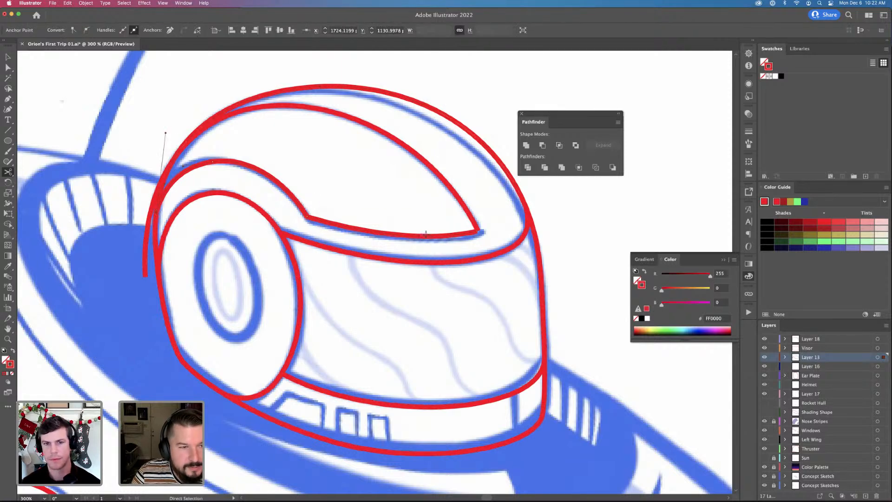
key("a")
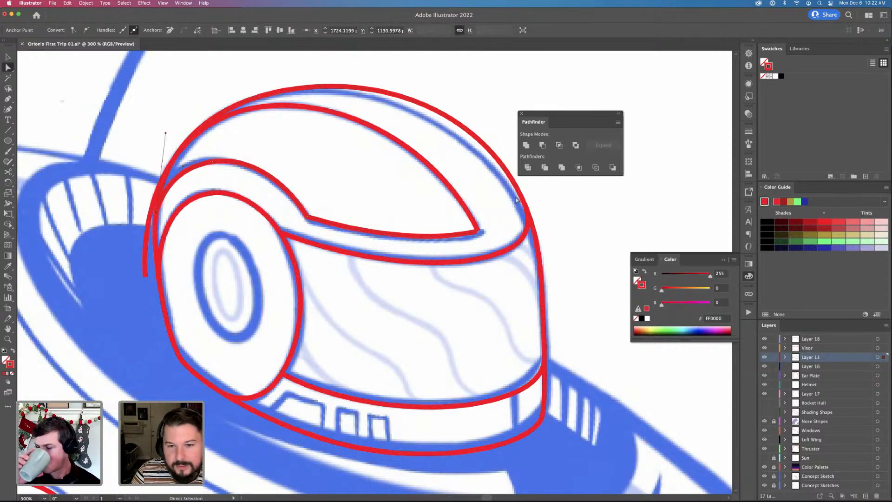
left_click(517, 200)
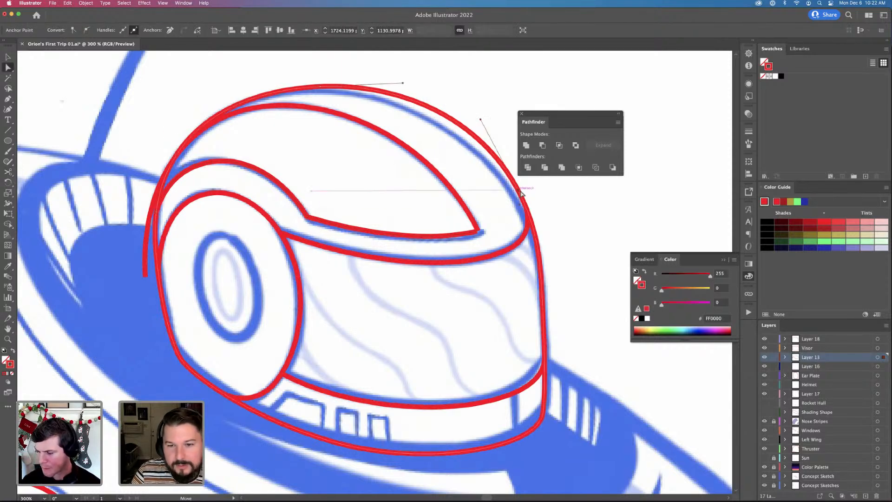
left_click(496, 261)
Join the front ends of Layer 18's arc and Layer 13's remaining outline into one path
key("p")
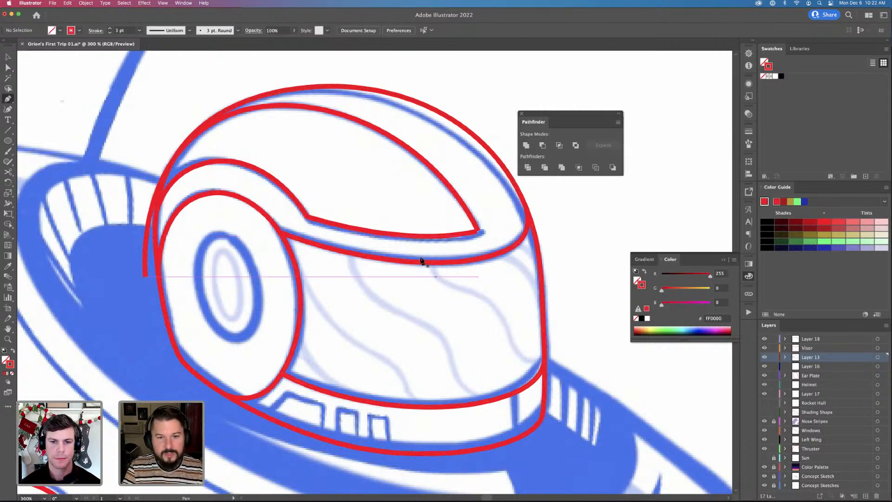
key("a")
left_click(470, 244)
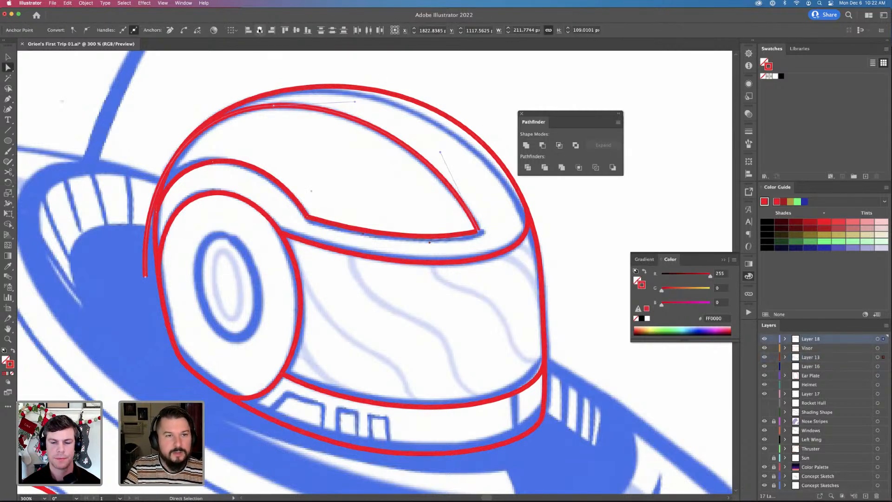
key("super+a")
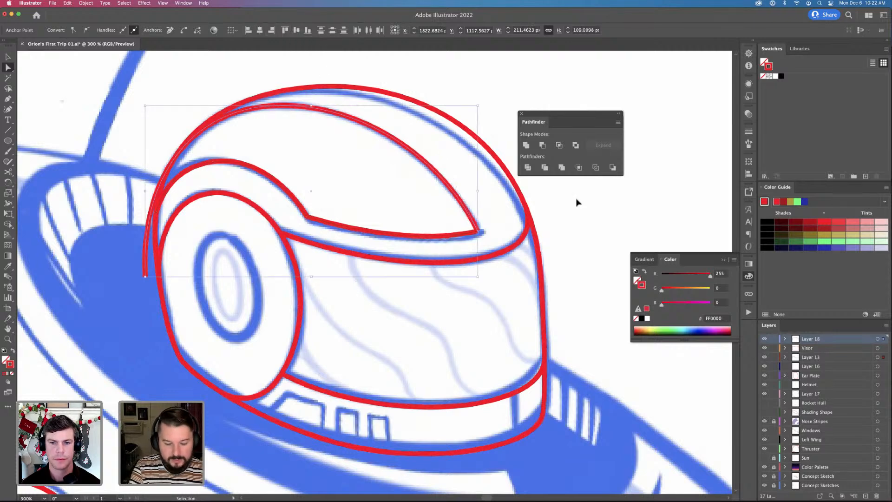
key("v")
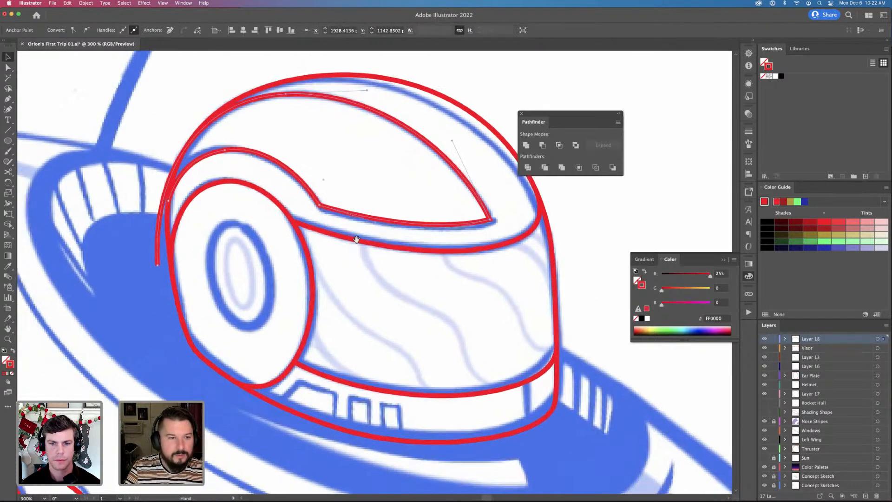
scroll(354, 239, "left", 2)
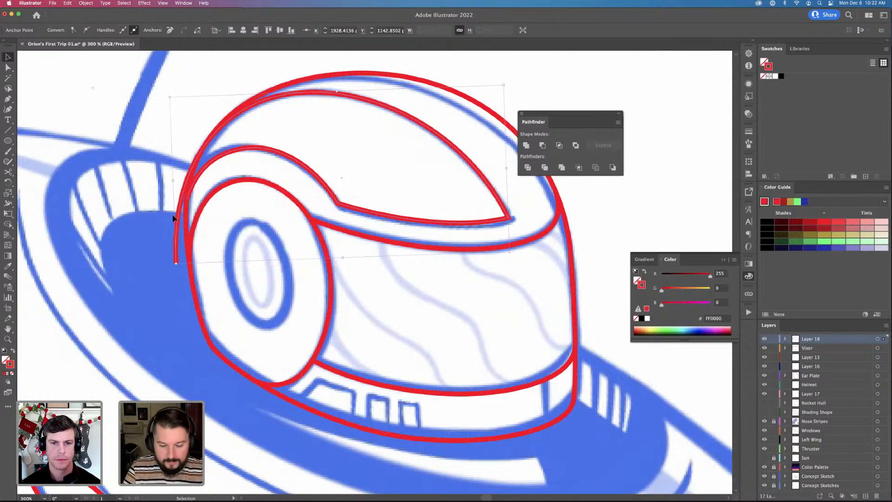
key("a")
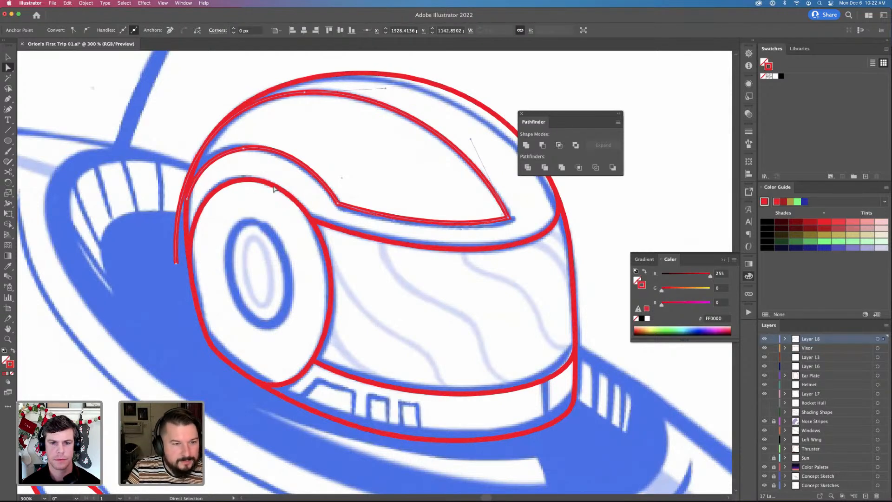
Undo the join and deletions on Layers 13 and 18 and deselect everything
key("v")
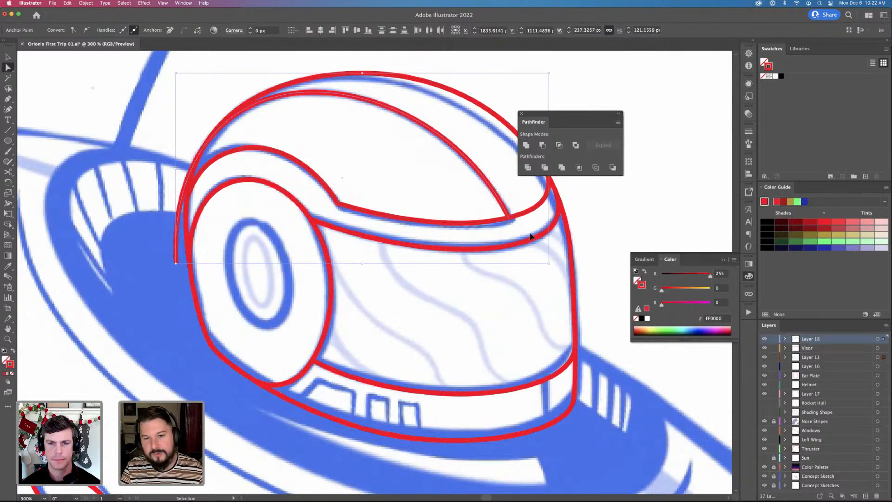
left_click(529, 235, "shift")
scroll(529, 235, "right", 5)
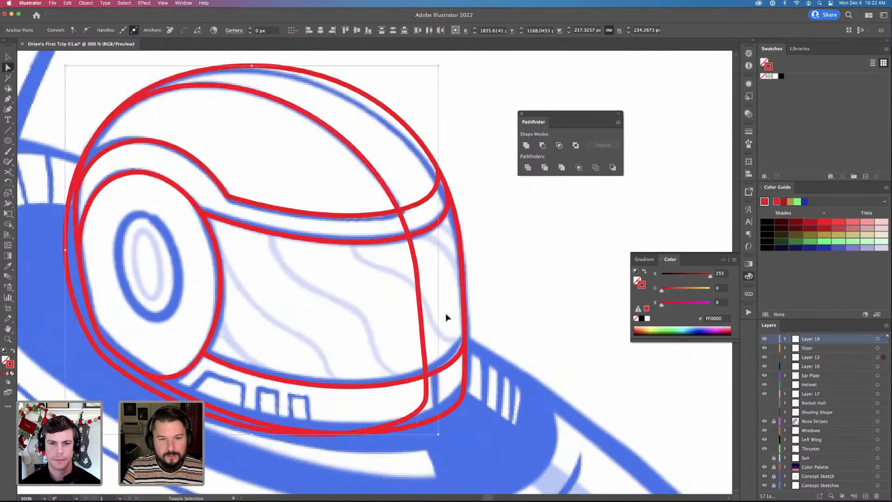
left_click(446, 317)
key("super+minus")
key("super+minus")
Select Layer 18's lower segment and reshape it by moving its bottom and lower-left anchors above and outside the helmet
key("v")
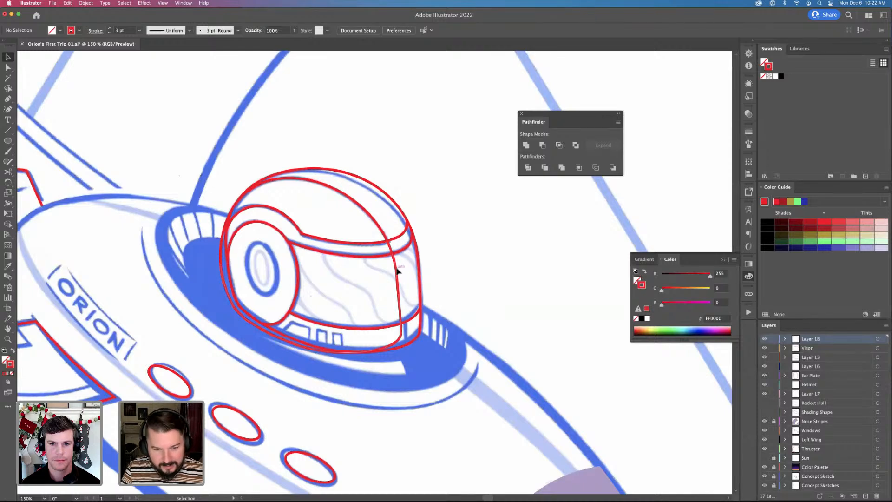
left_click(399, 277)
key("a")
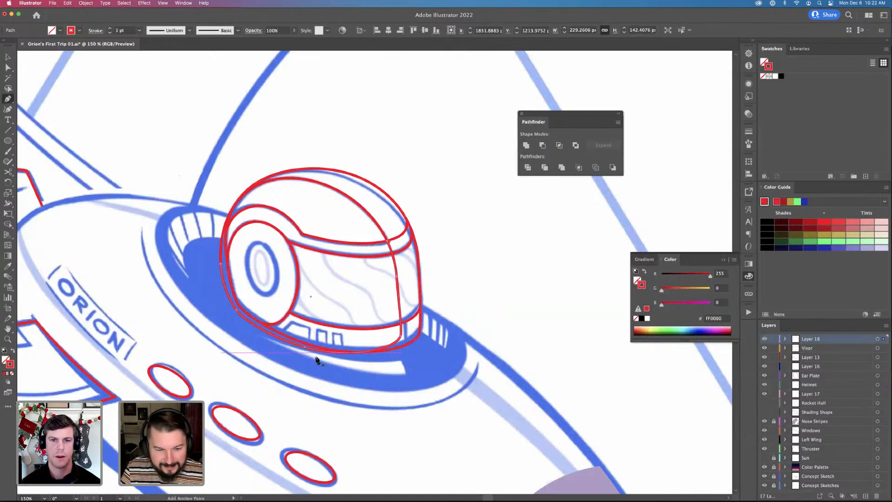
left_click(293, 343)
left_click_drag(293, 343, 499, 127)
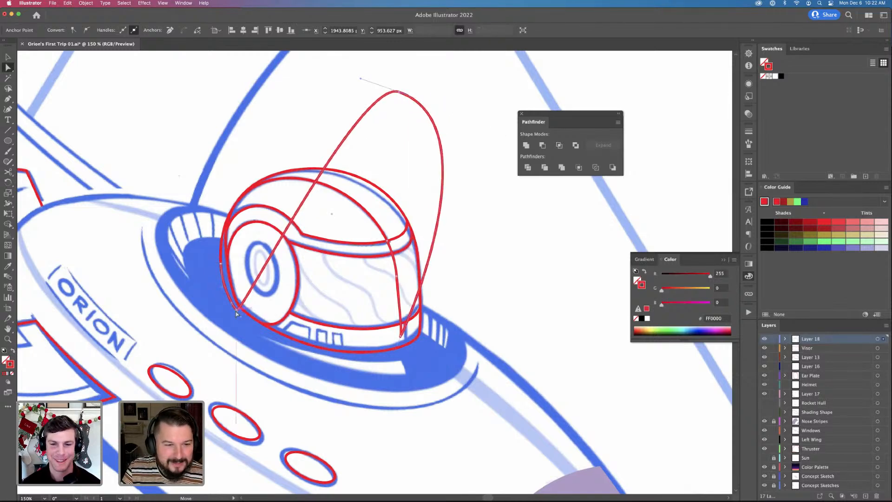
left_click_drag(238, 309, 167, 156)
Select Layer 18's upper arc together with Layer 13's shape, try Pathfinder Divide and Trim, and swap their red stroke to a fill
key("v")
left_click(384, 241)
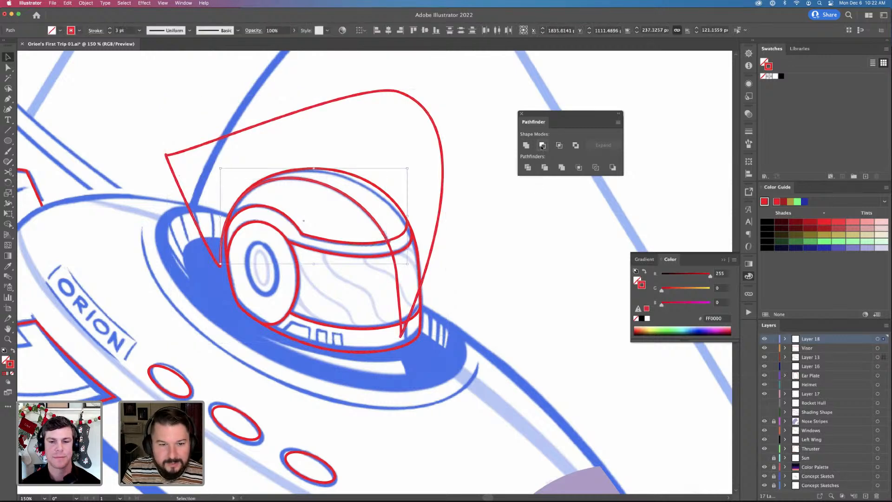
left_click(528, 167)
left_click(544, 167)
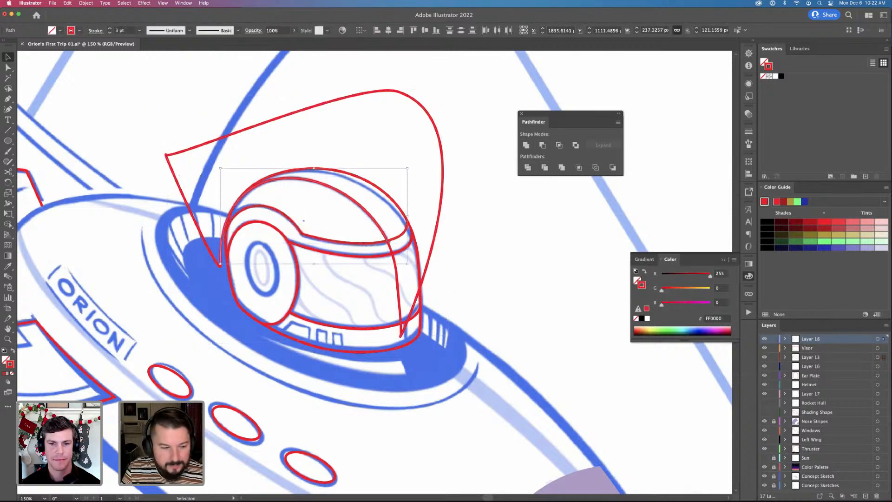
left_click(13, 352)
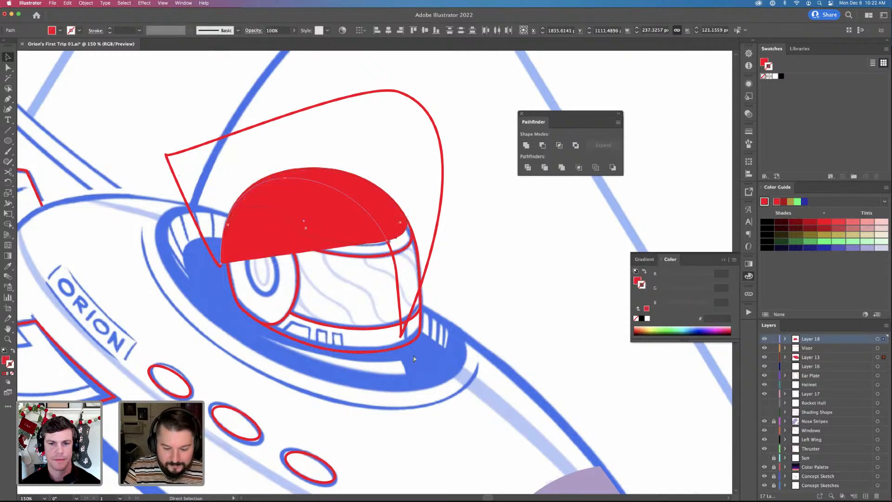
Try to give the large outlined piece over the helmet the dome's red fill and delete it
key("super+equal")
left_click_drag(413, 355, 381, 314)
key("a")
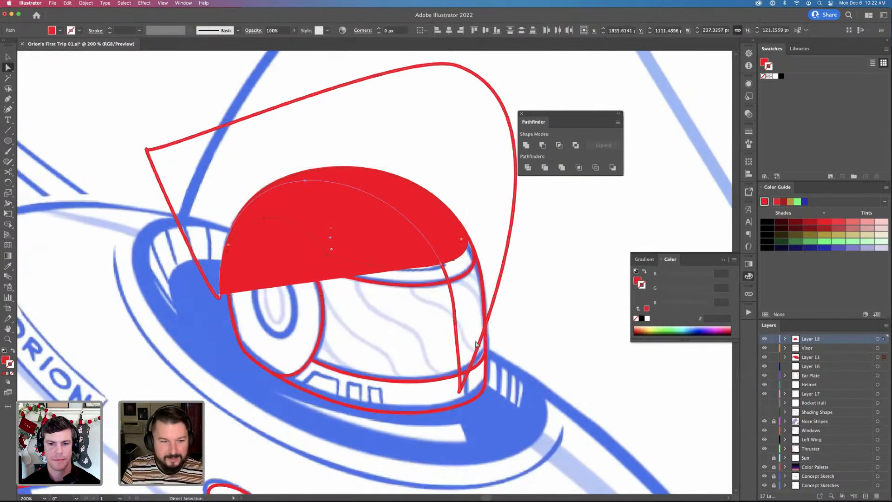
key("i")
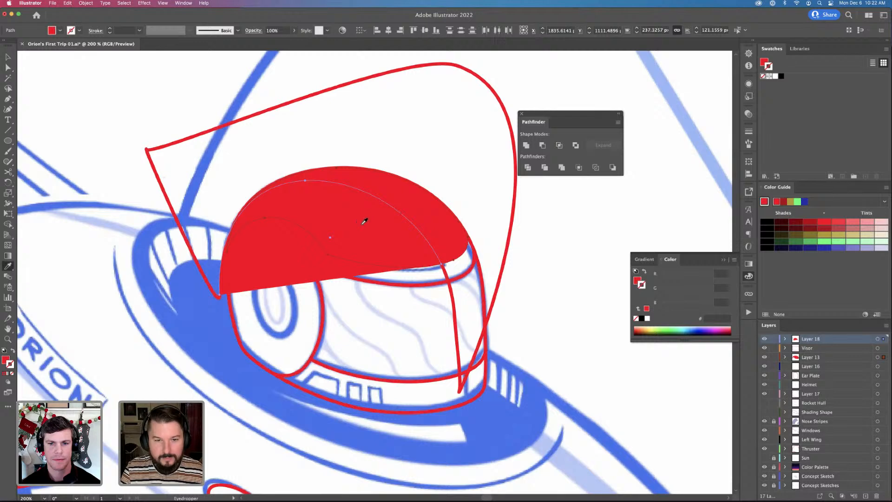
left_click(501, 275, "super")
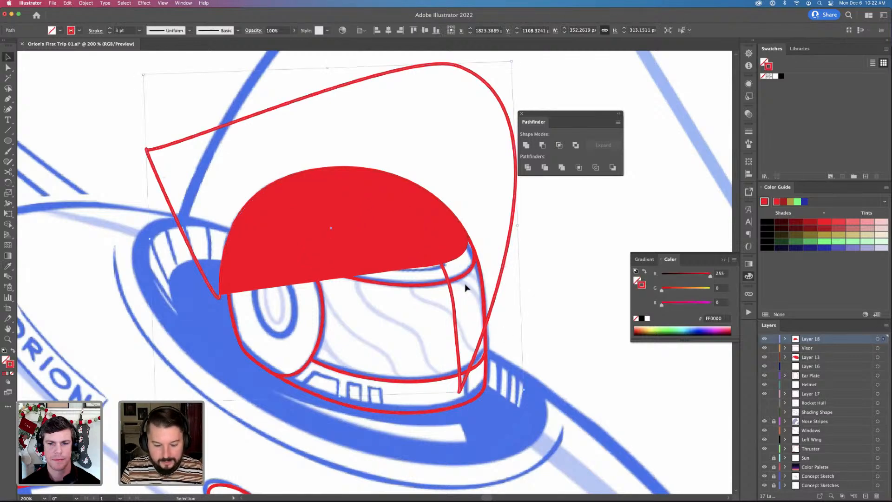
left_click(409, 241)
key("a")
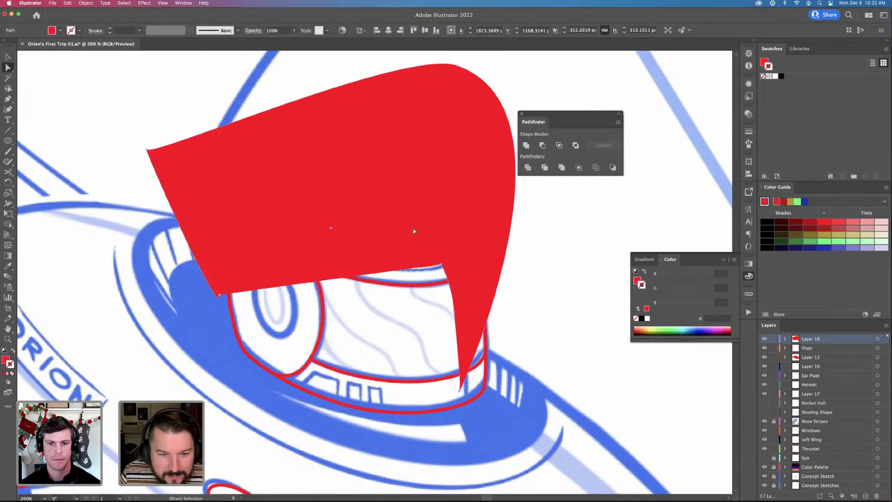
key("Delete")
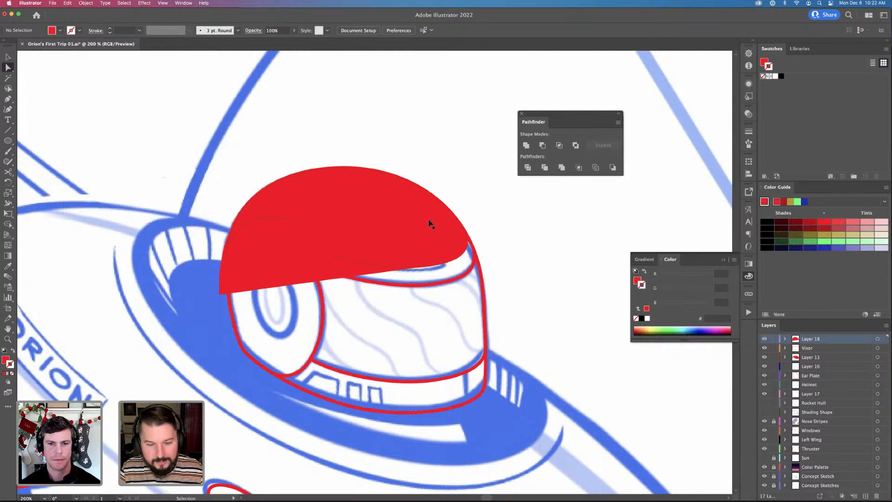
Undo the last deletion, check the overlapping helmet paths in outline view, and try deleting the unwanted filled piece
key("super+z")
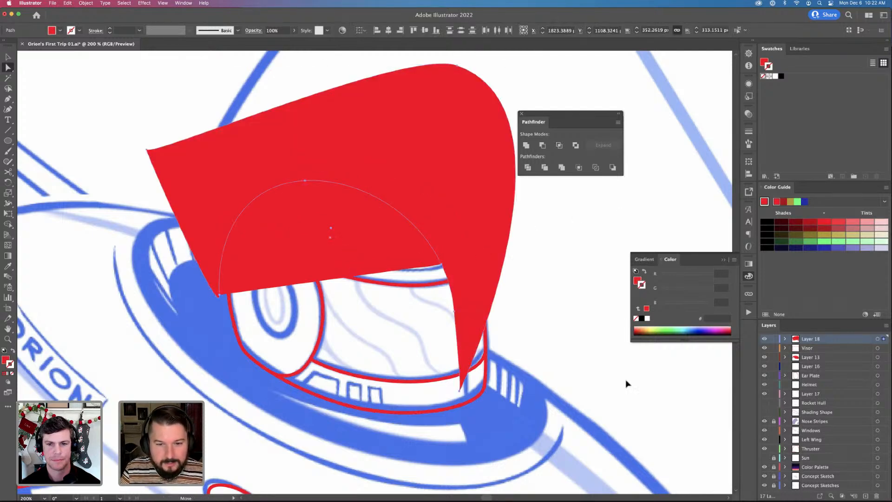
key("super")
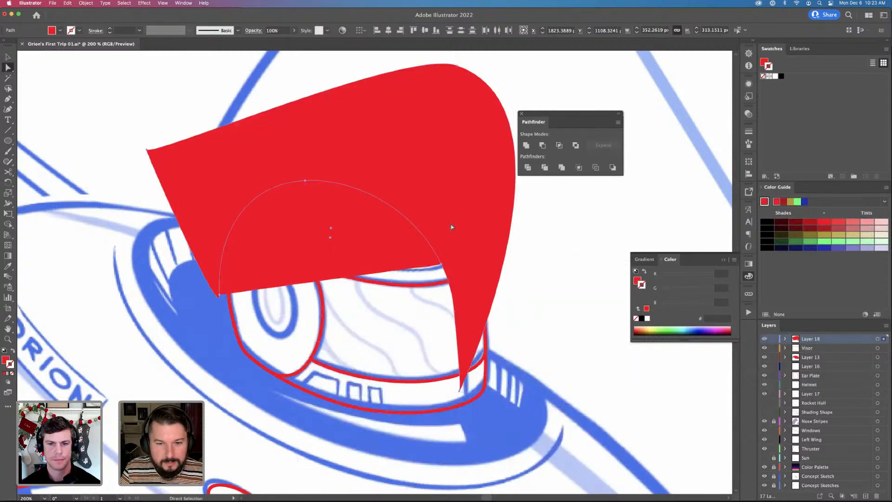
key("super+y")
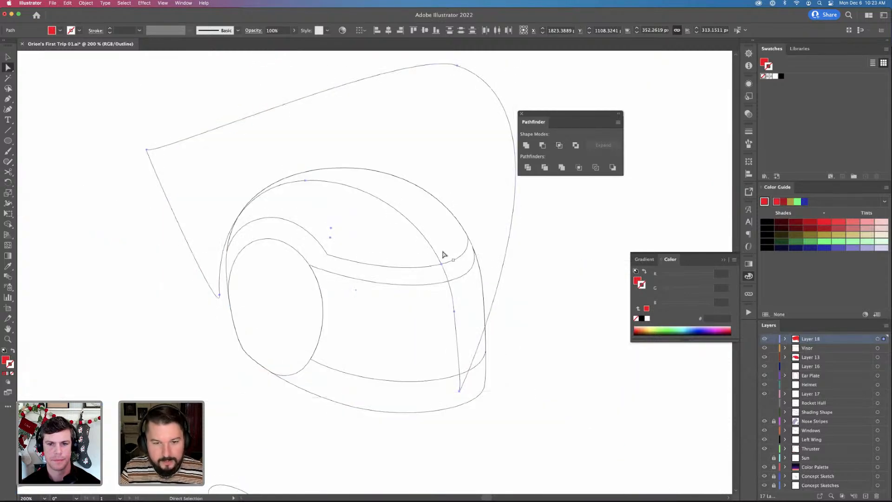
left_click(423, 235)
key("super+y")
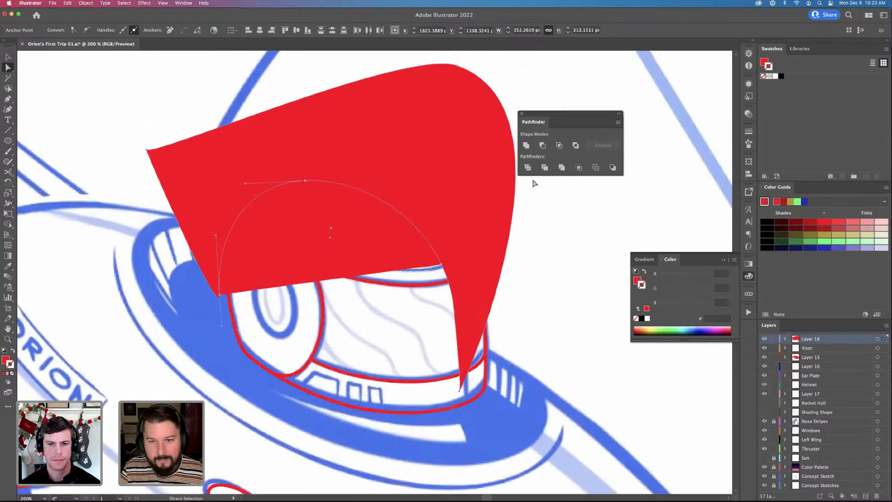
left_click(445, 277, "super")
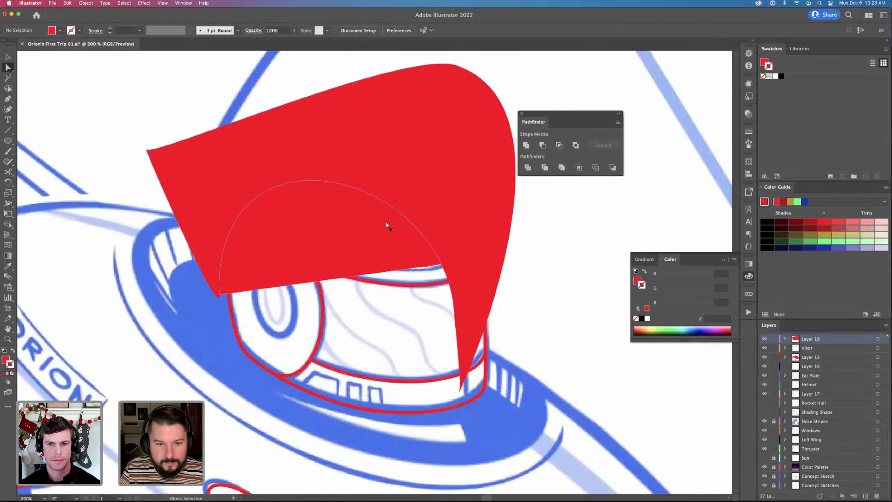
left_click(388, 225, "super")
left_click(455, 263, "super")
key("Delete")
Undo the deletions, red fills and earlier path division to restore the intact red helmet outlines
key("super+z")
key("super+z")
key("super+z")
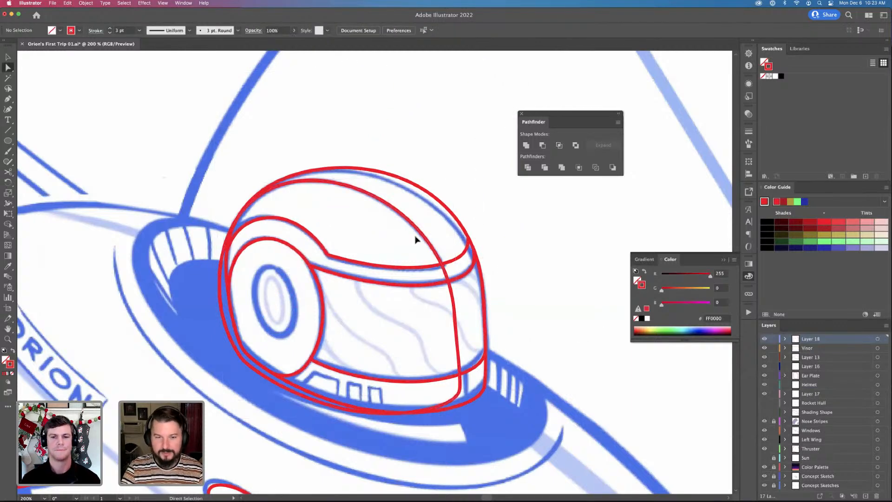
left_click(596, 345)
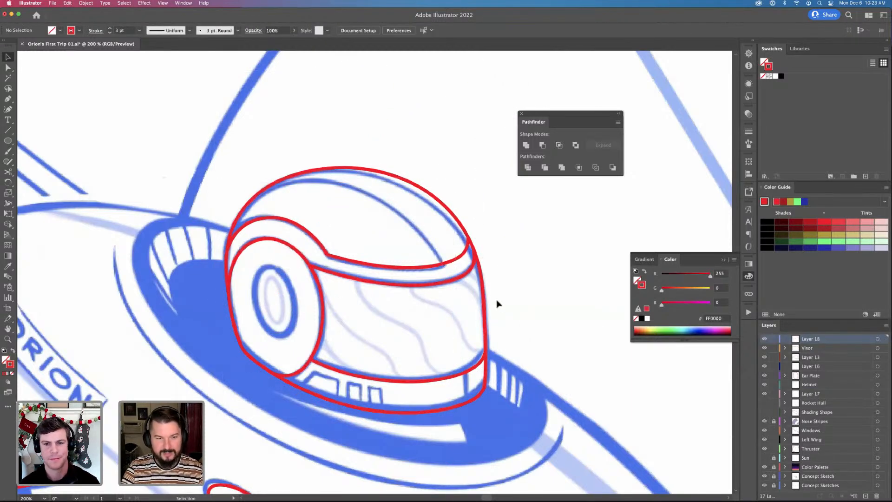
left_click_drag(424, 273, 253, 327)
key("super+z")
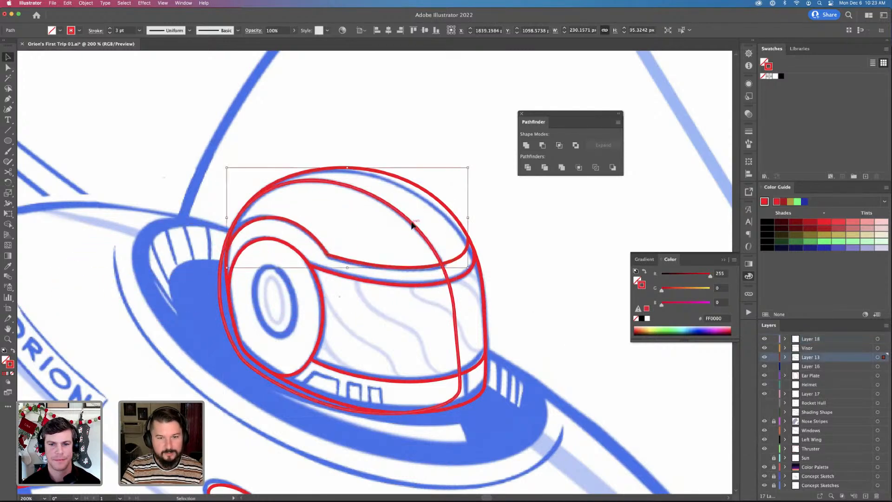
Divide the dome outline and the overlapping inner helmet outline into separate pieces with Pathfinder Divide
key("p")
key("a")
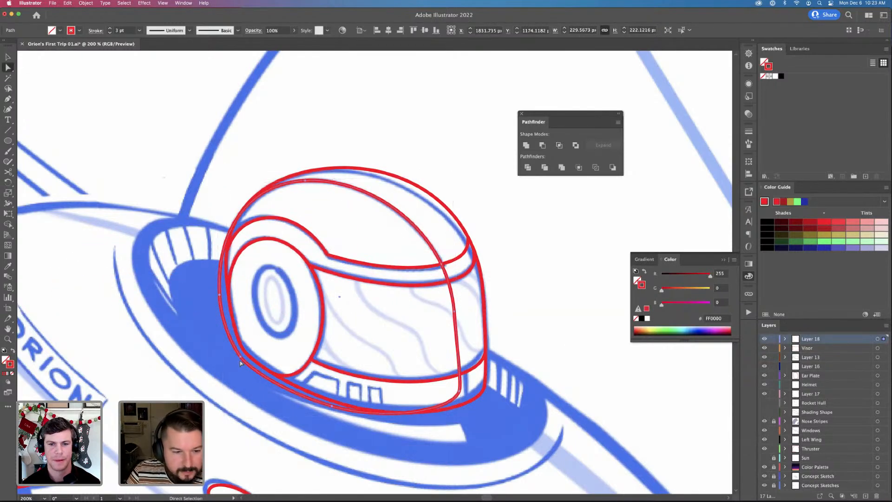
key("v")
left_click(450, 266, "shift")
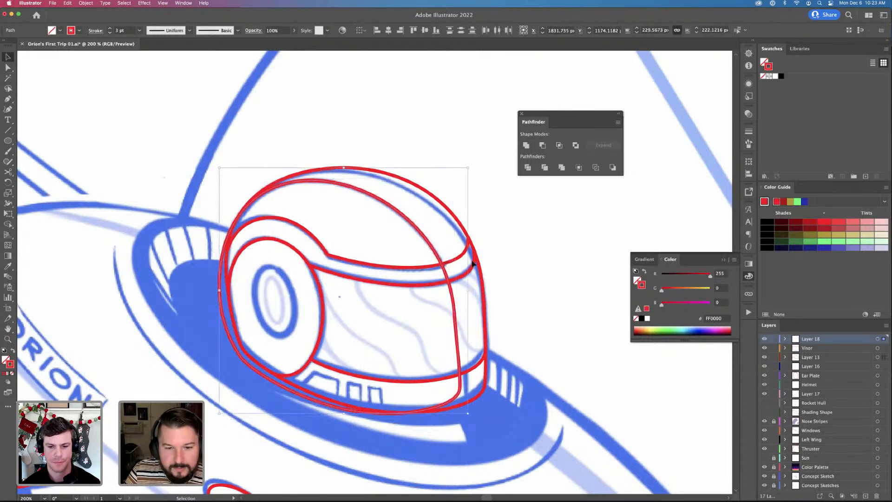
left_click(527, 168)
key("a")
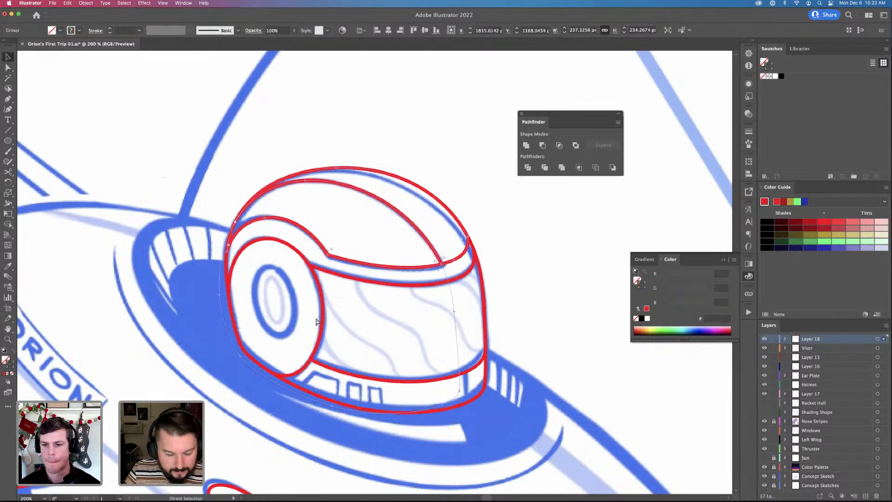
Move the divided upper panel piece of the helmet onto a new layer and hide that layer
key("super+y")
key("super+shift+a")
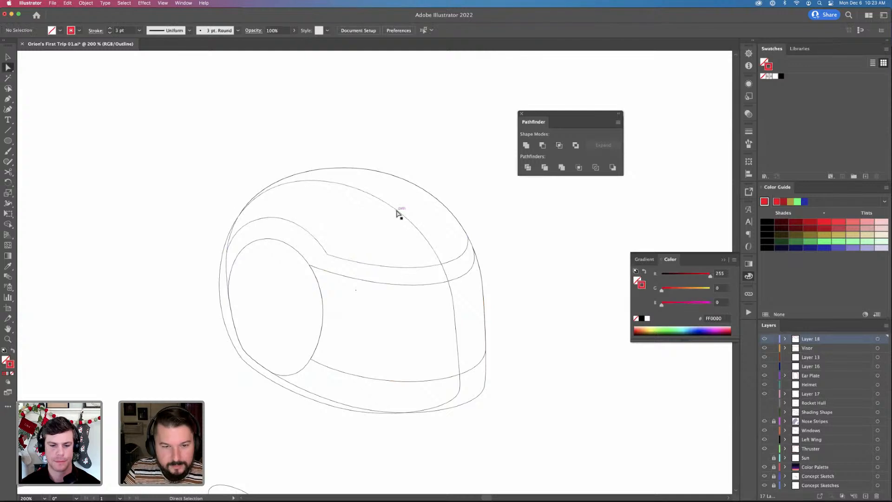
left_click(397, 211)
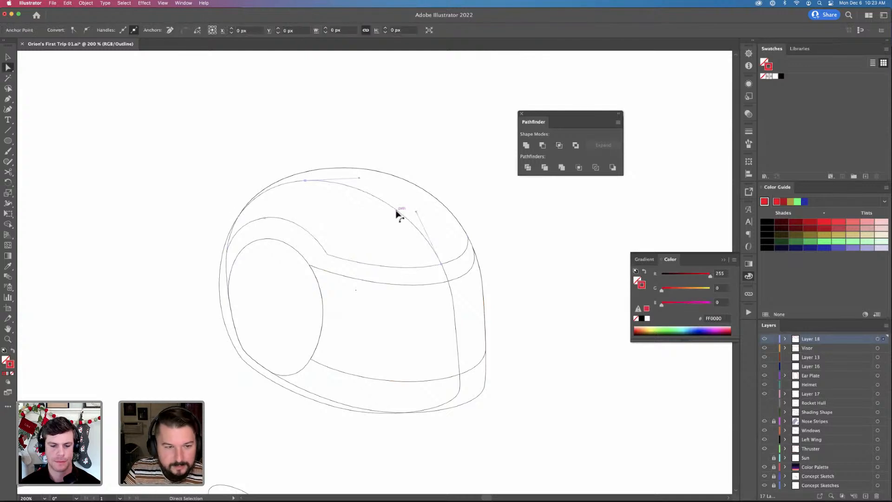
left_click(866, 496)
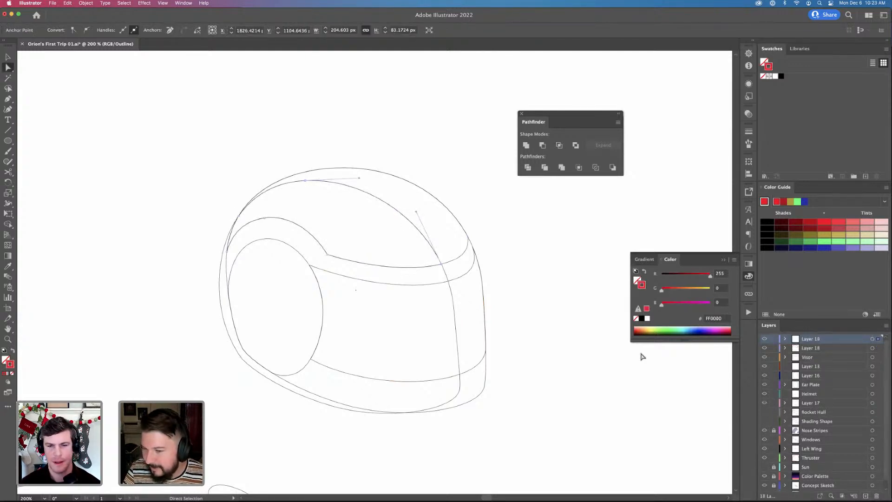
key("v")
left_click(764, 339)
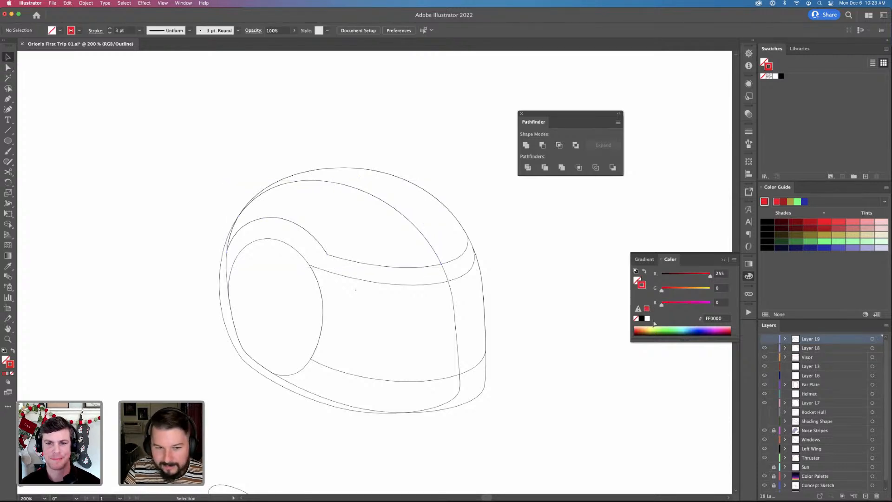
Delete the leftover divided helmet pieces in normal preview and show the upper panel's layer again
key("ctrl+y")
left_click(422, 250)
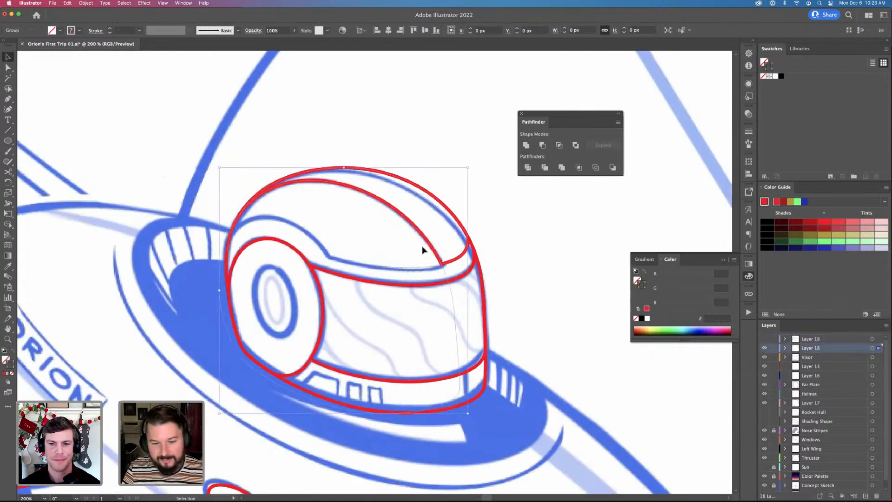
left_click(510, 263)
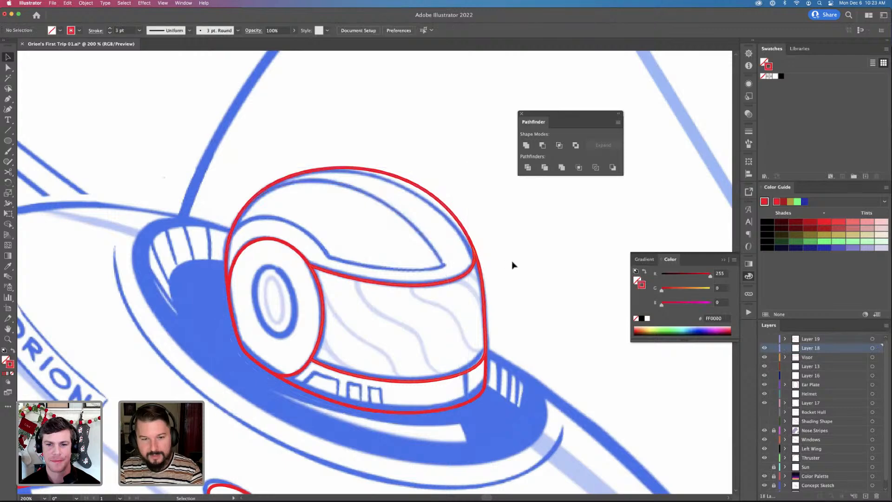
left_click(764, 340)
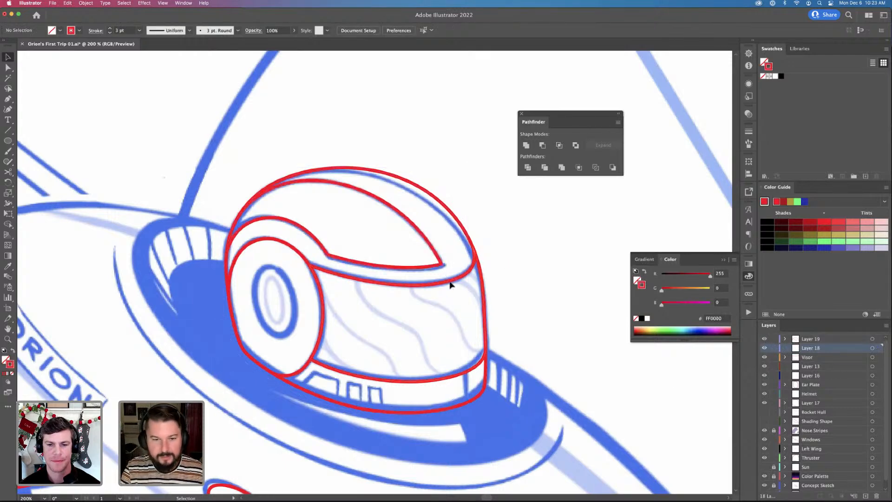
Adjust the anchor point at the pointed front corner of the upper helmet panel
left_click(442, 265)
key("a")
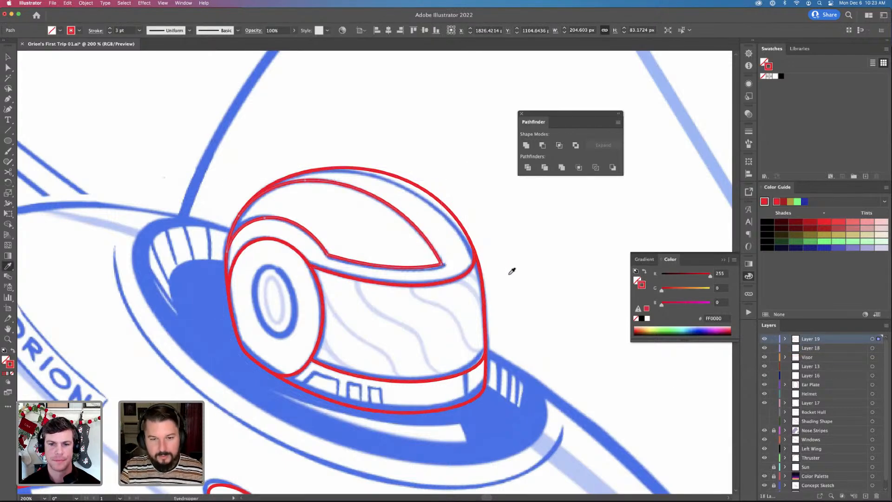
left_click(441, 266)
left_click(525, 287)
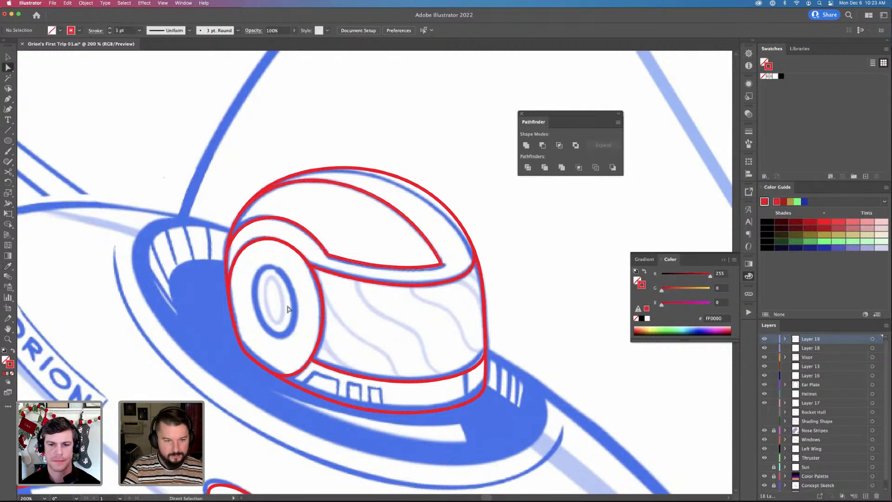
Draw an ellipse about 39 by 67 px over the ear plate's blue ring, tilted and positioned to match the sketch
key("v")
key("l")
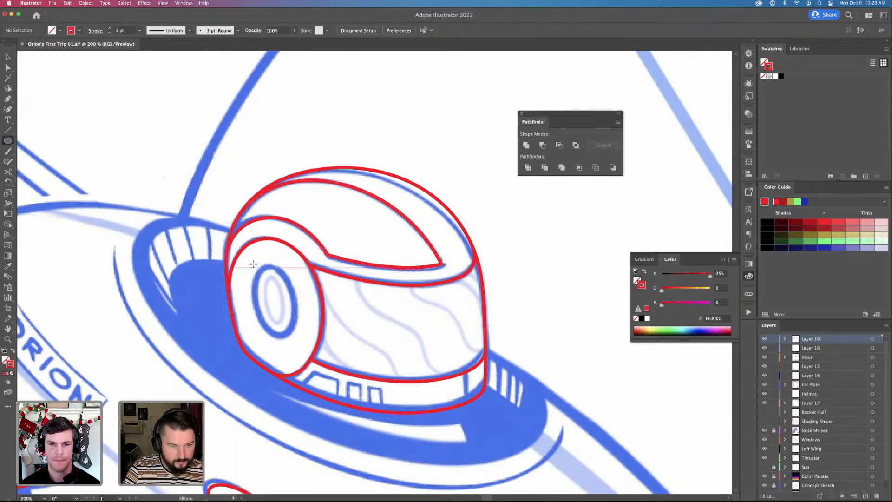
mouse_move(253, 264)
left_mouse_down()
mouse_move(298, 353)
mouse_move(299, 341)
mouse_move(310, 340)
left_mouse_up()
key("v")
mouse_move(297, 301)
left_mouse_down()
mouse_move(319, 308)
mouse_move(293, 304)
left_mouse_up()
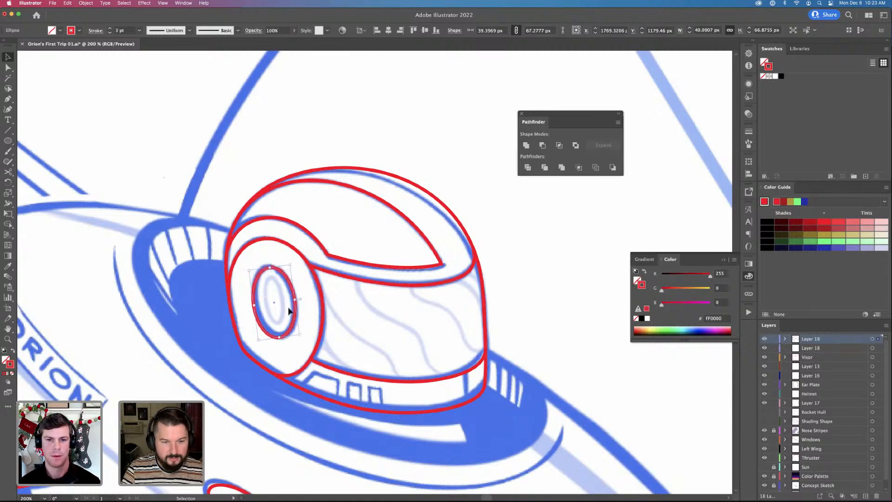
Duplicate the ear plate ellipse in place and shrink the copy to about 20 by 44 px for the inner ring
key("a")
key("super+c")
key("super+f")
left_click_drag(296, 301, 272, 281)
left_click_drag(277, 320, 278, 324)
key("super+equal")
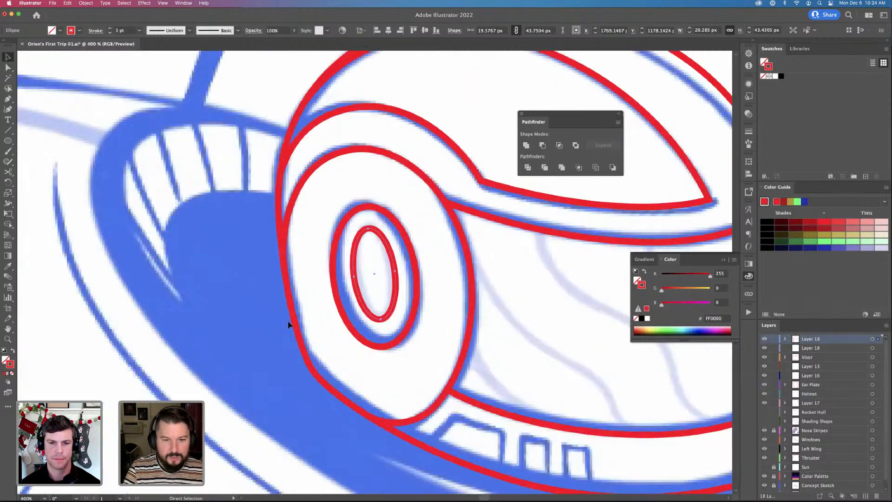
Refine the inner ellipse's width and height to follow the sketched inner ring of the ear plate
mouse_move(394, 274)
left_mouse_down()
mouse_move(352, 290)
mouse_move(395, 275)
mouse_move(348, 280)
mouse_move(395, 275)
left_mouse_up()
left_click_drag(380, 326, 381, 319)
left_click(456, 302)
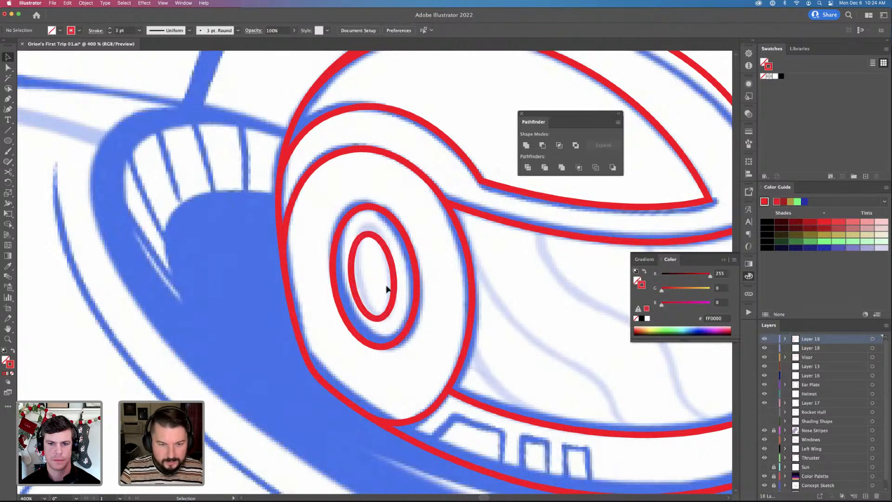
left_click(389, 254)
left_click_drag(368, 226, 367, 229)
left_click_drag(381, 317, 383, 326)
left_click(437, 321)
Try offsetting the ear plate's outer ring ellipse by -9 px with Offset Path as an alternative inner ring
left_click(418, 305)
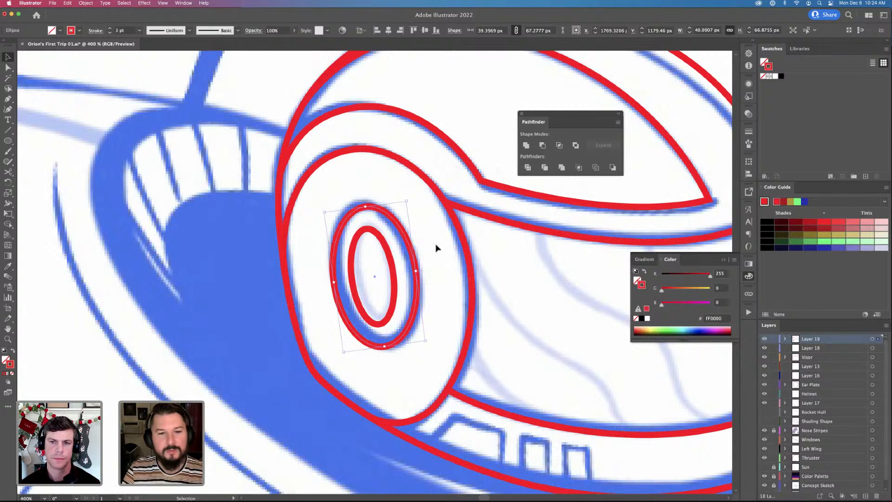
left_click(86, 3)
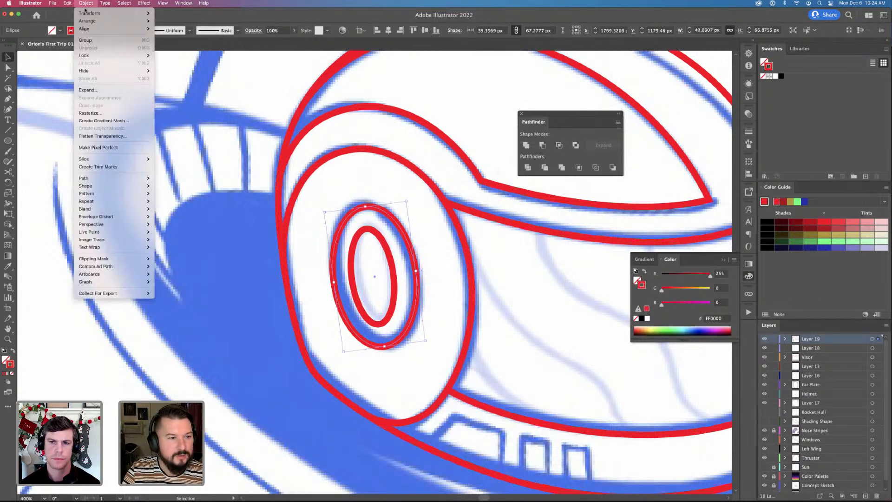
mouse_move(119, 180)
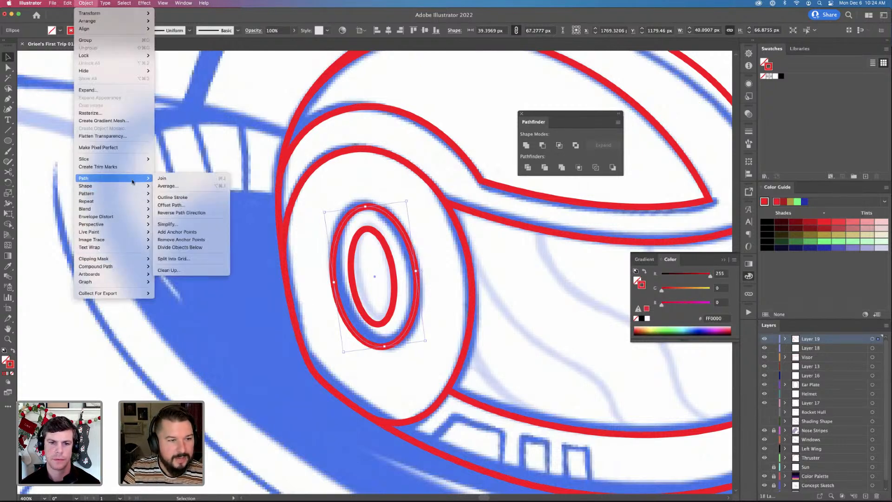
left_click(185, 206)
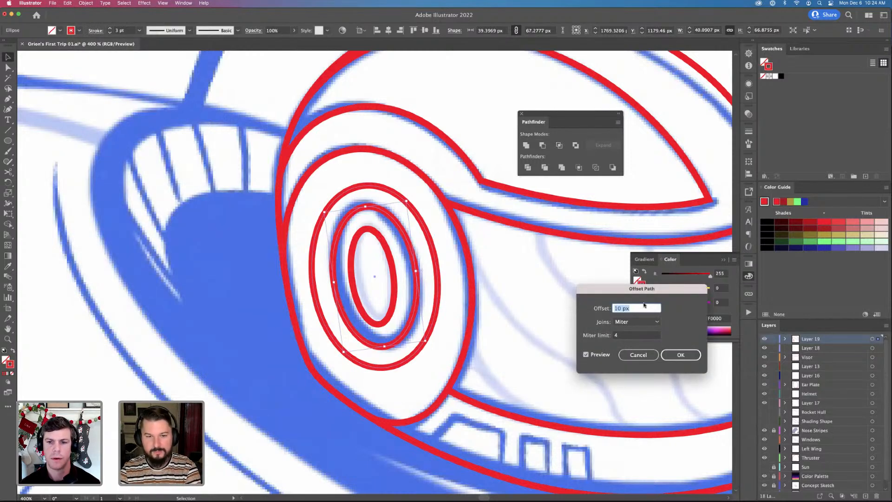
key("Down")
key("Down")
key("Down")
key("Down")
key("Down")
key("Down")
key("Down")
key("Down")
key("Down")
key("Down")
key("Down")
key("Down")
key("Down")
key("Down")
key("Down")
key("Down")
key("Down")
key("Down")
key("Down")
key("Down")
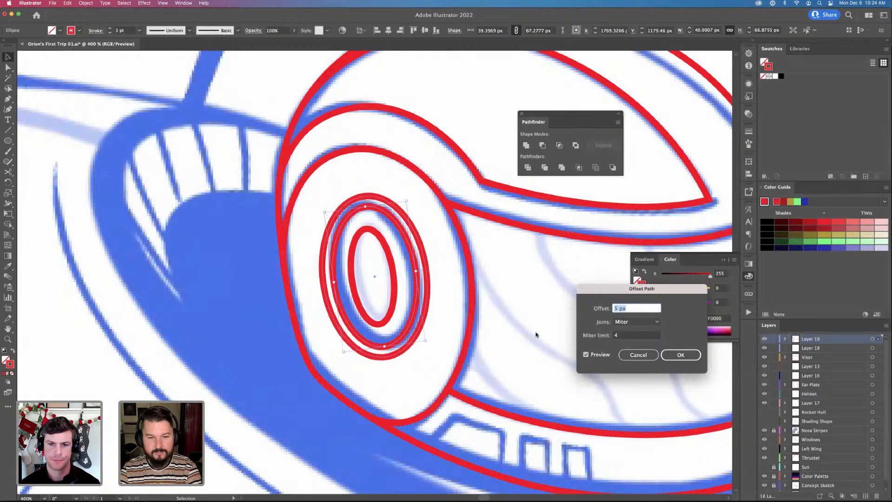
key("Up")
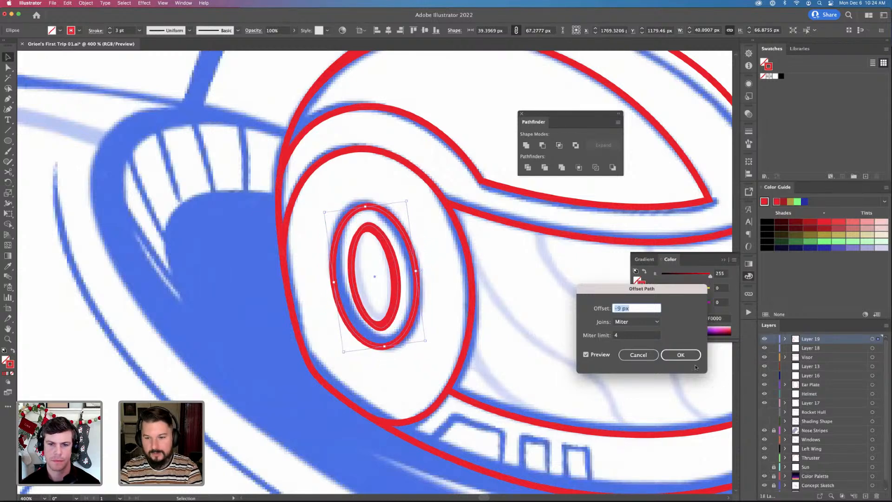
left_click(681, 355)
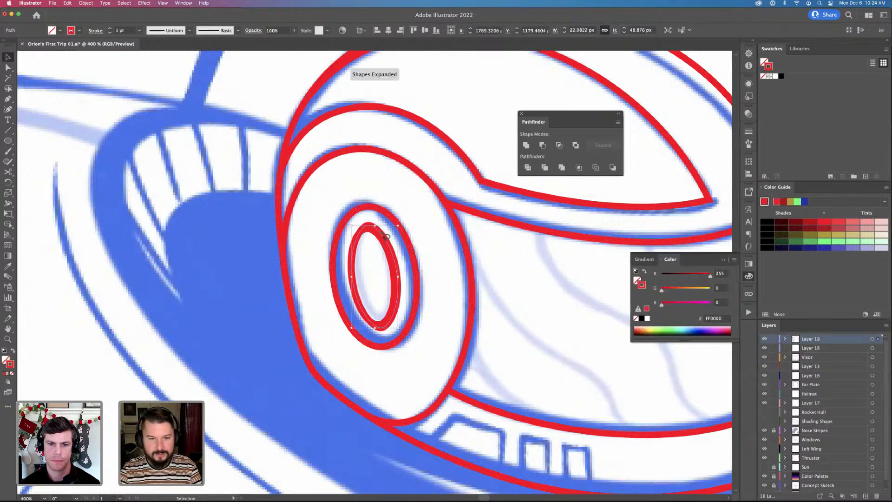
Restore the original inner ring ellipse of the ear plate and discard the offset copy
key("a")
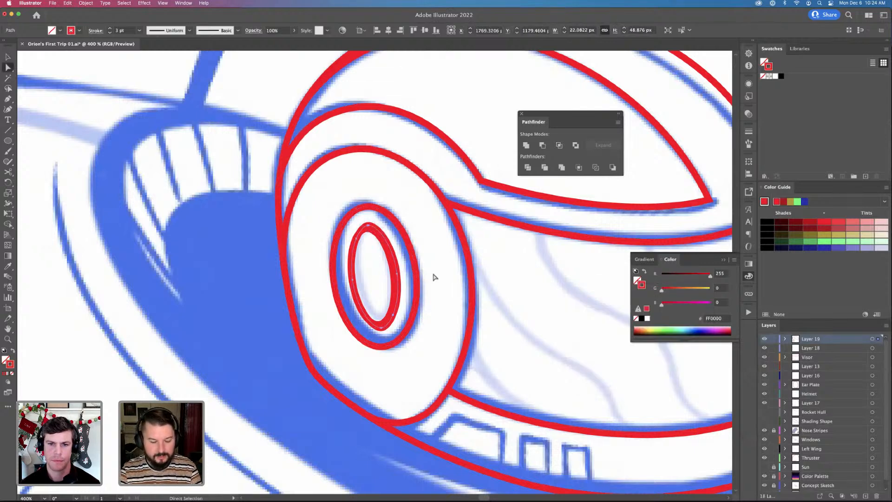
key("v")
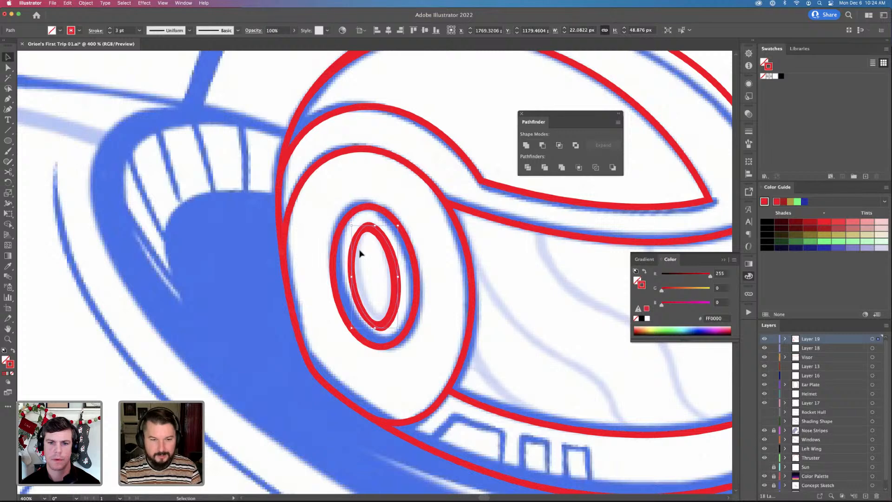
left_click(524, 290)
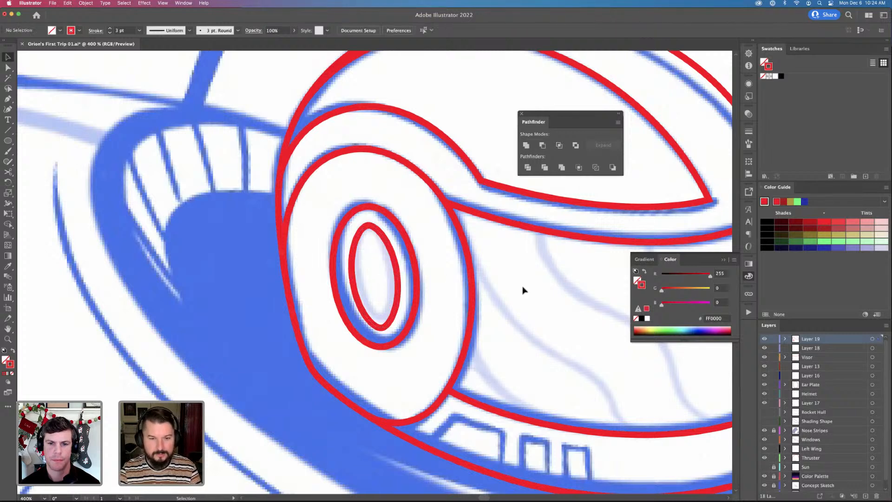
key("super+z")
left_click(418, 275)
left_click(442, 285)
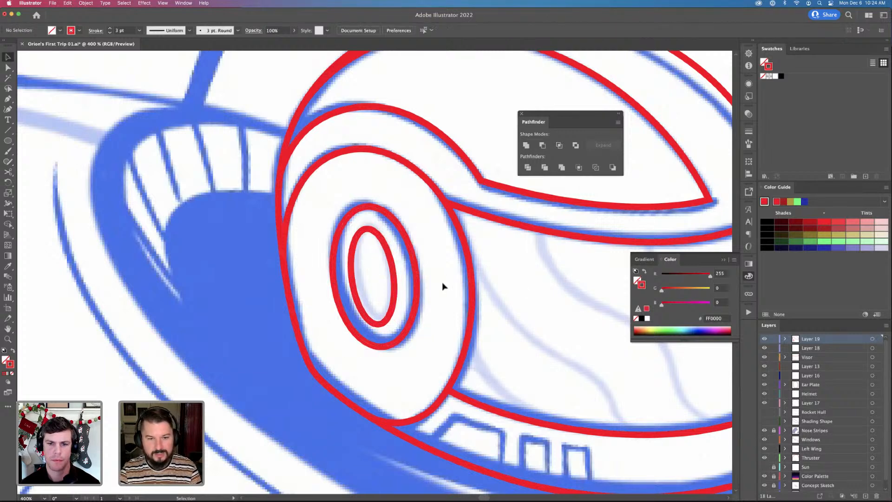
Widen the ear plate's inner ring ellipse slightly toward the visor
left_click(392, 278)
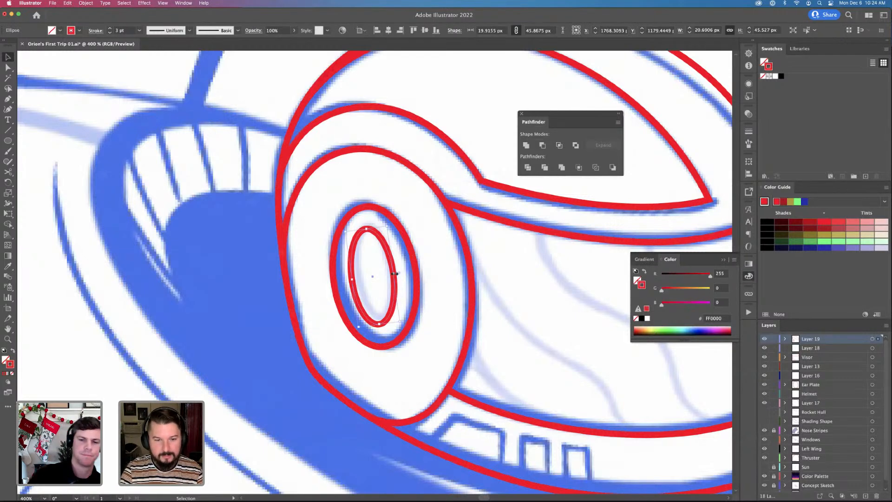
left_click_drag(397, 276, 398, 276)
left_click(459, 321)
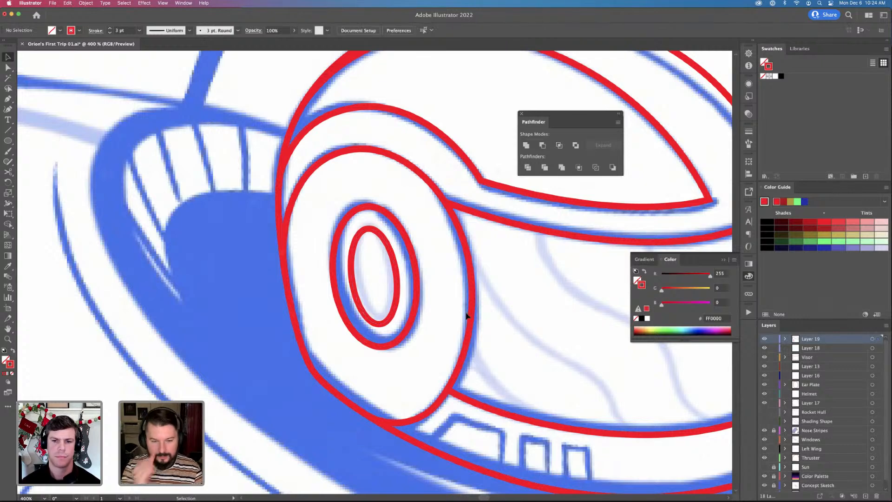
Move both ear plate ring ellipses from Layer 19 to Layer 16, just above the Ear Plate layer
key("super+minus")
key("super+minus")
scroll(455, 325, "right", 3)
scroll(442, 339, "down", 2)
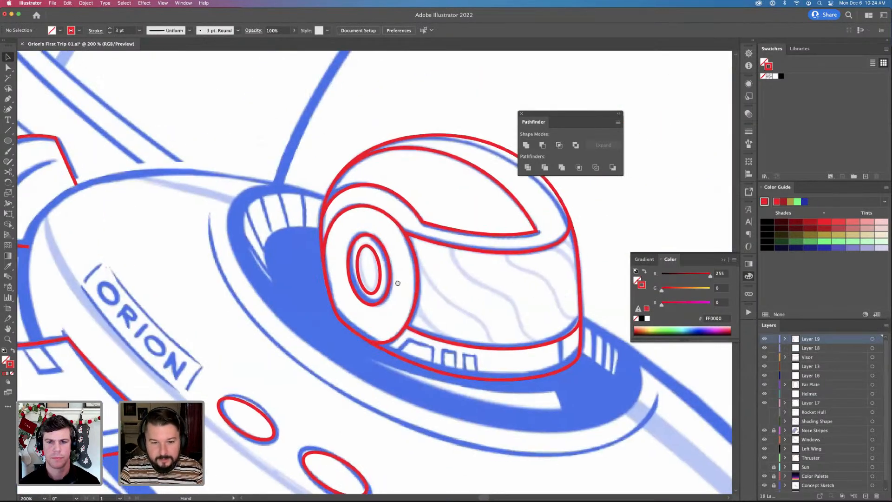
left_click_drag(368, 299, 370, 334)
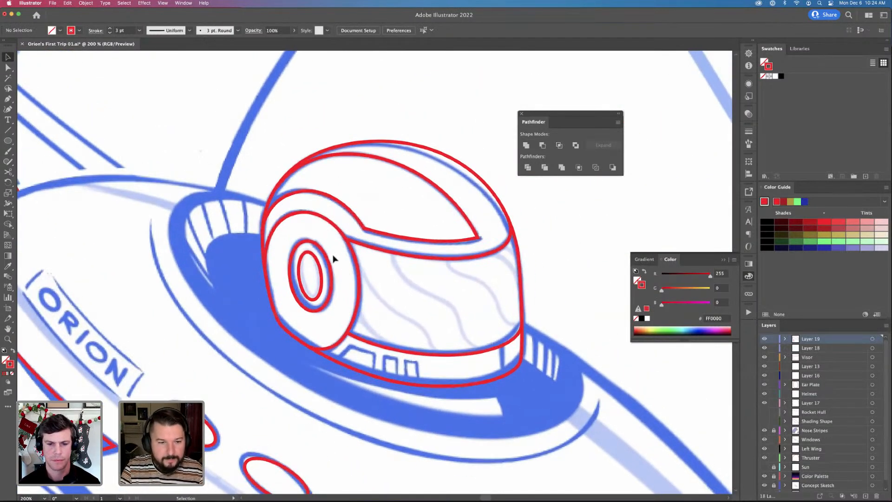
left_click(332, 261)
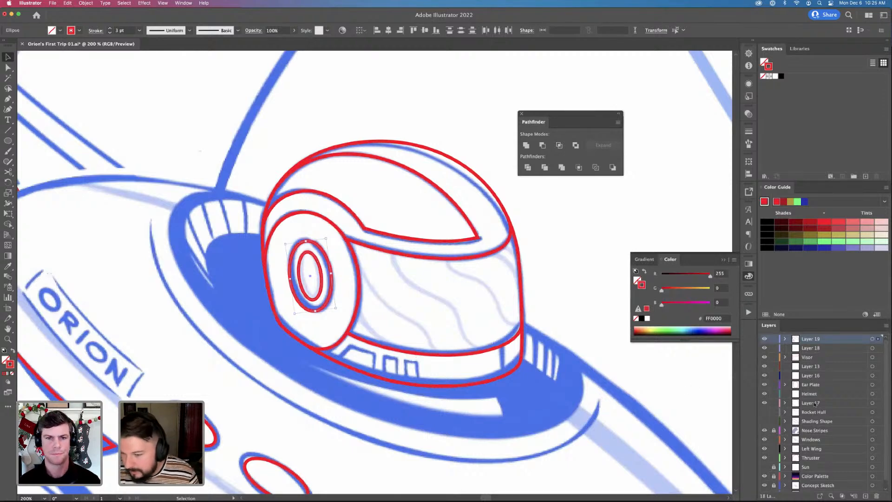
left_click(814, 385)
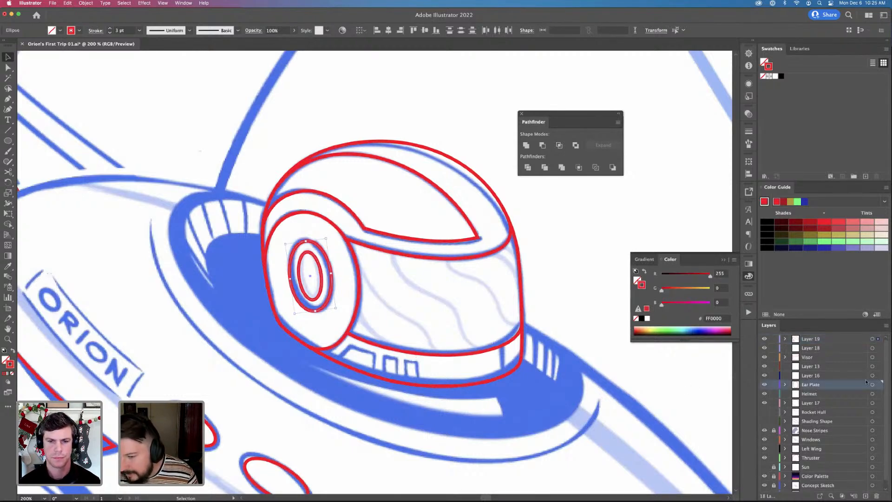
left_click_drag(878, 339, 878, 376)
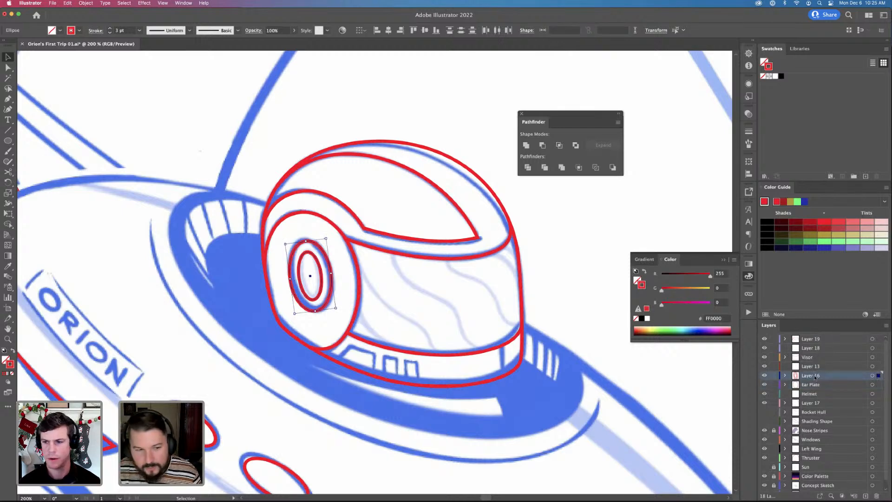
Create a new layer above Layer 16 and move both ear plate ring ellipses onto it
double_click(814, 376)
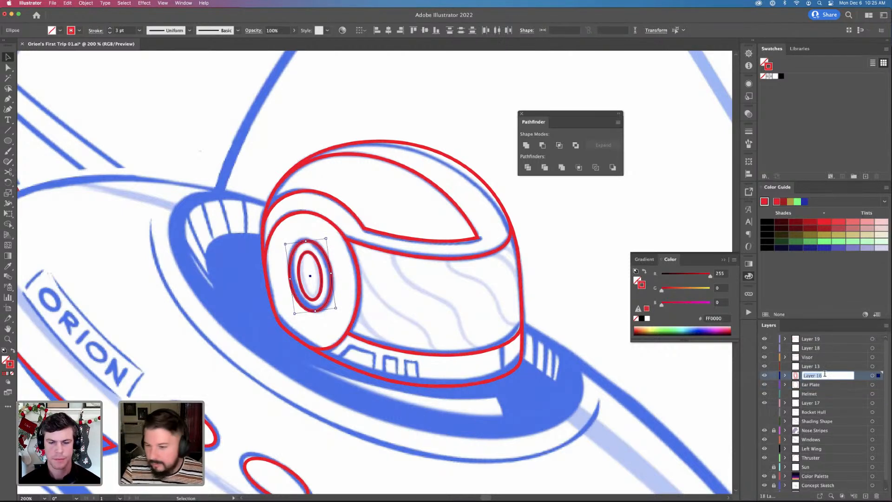
key("Escape")
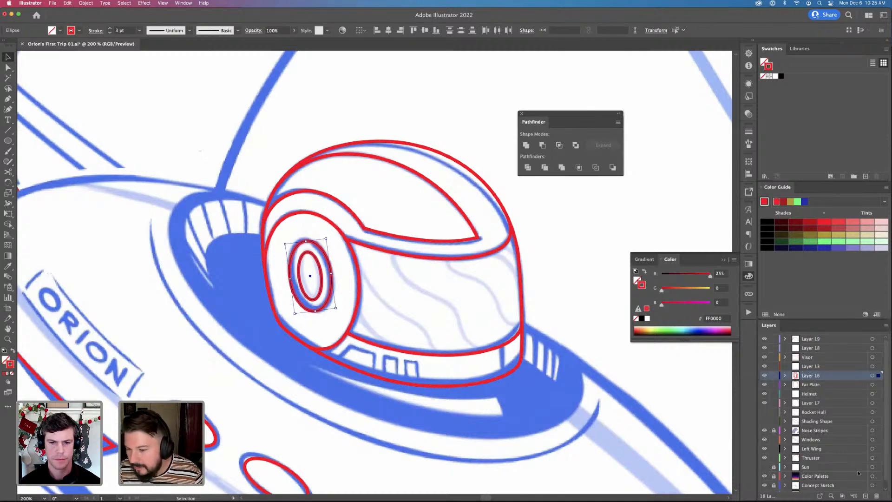
left_click(865, 496)
left_click_drag(875, 382, 876, 376)
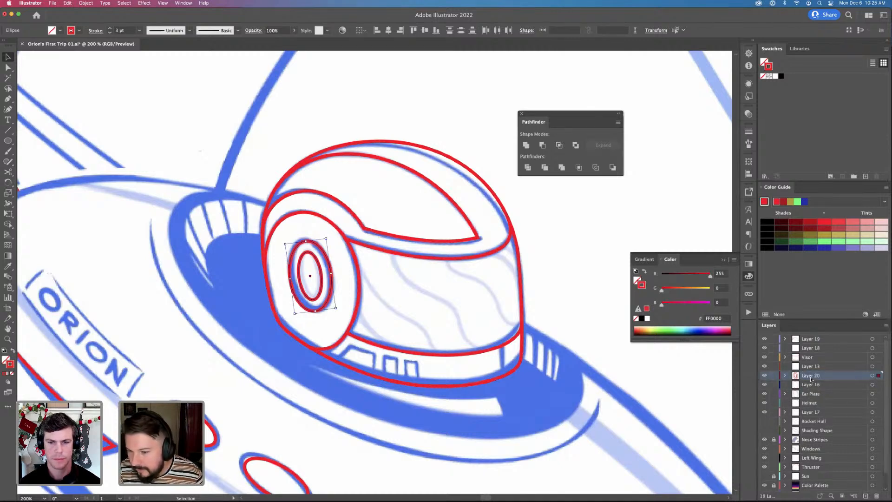
Select only the ear plate's outer ring ellipse and move it back to Layer 16
left_click(404, 310)
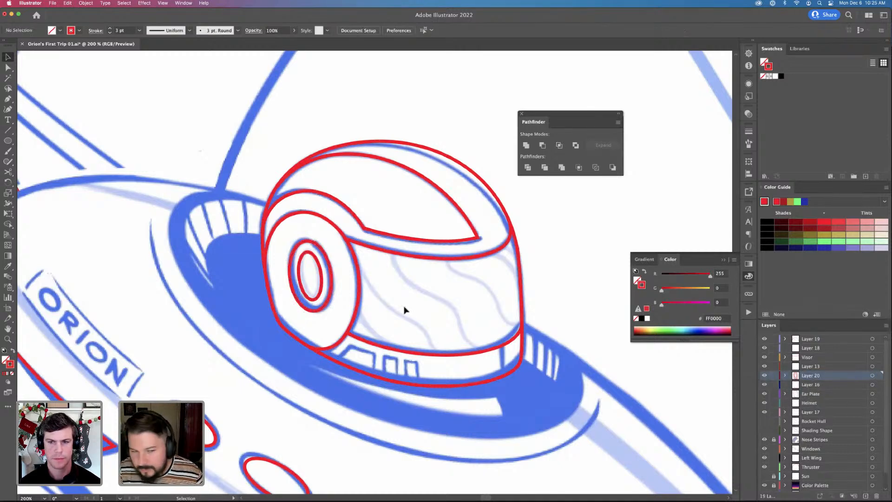
left_click(330, 289)
left_click_drag(878, 386, 878, 384)
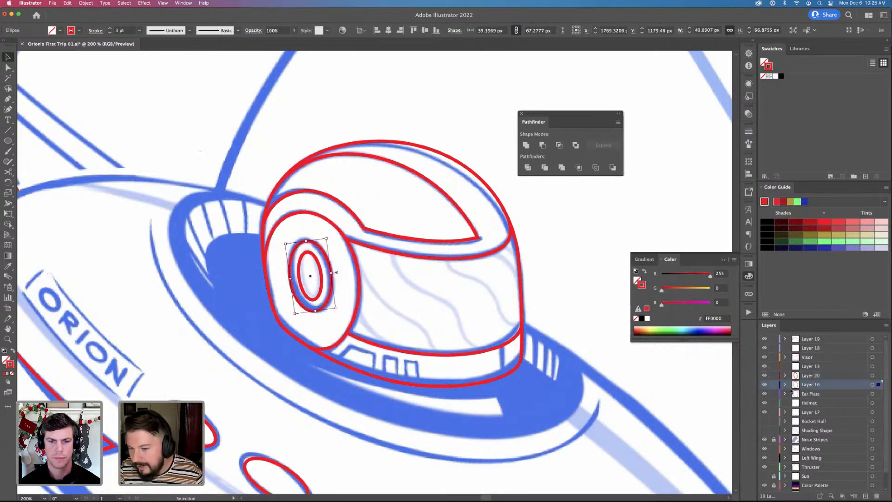
Rename Layer 20 as Inner Ear and Layer 16 as Outer Ear
double_click(810, 375)
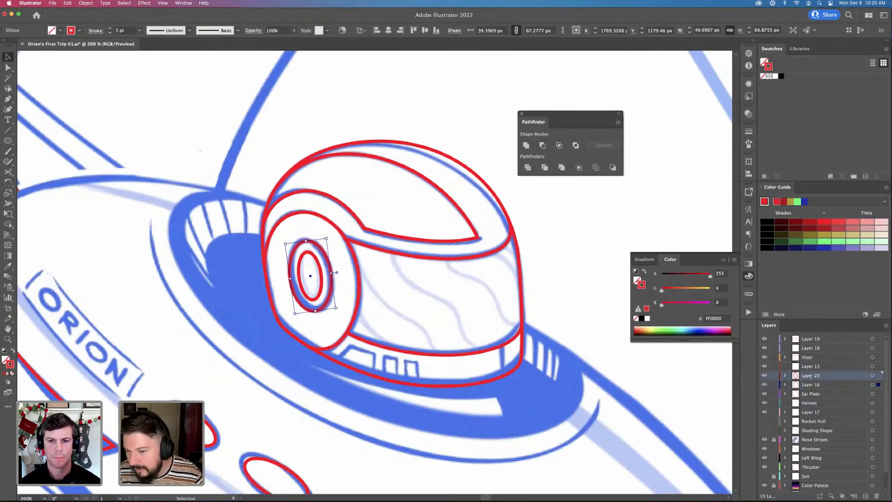
key("BackSpace")
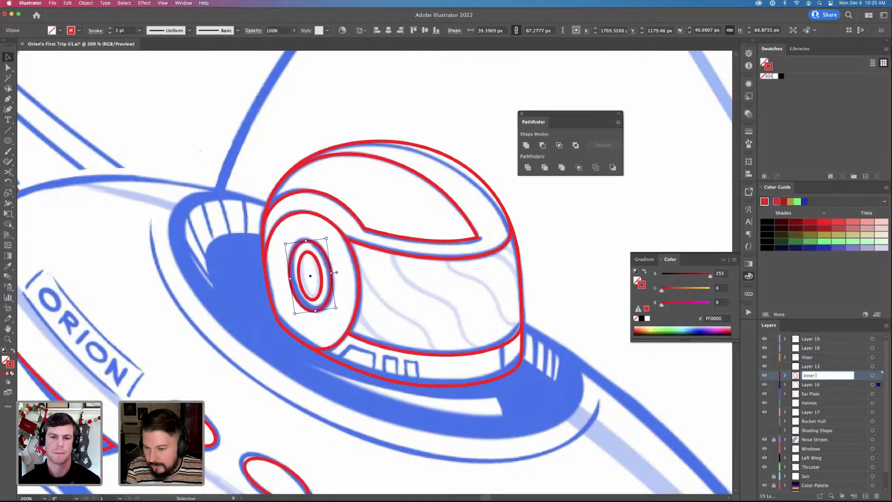
type("Inner Ear")
key("Return")
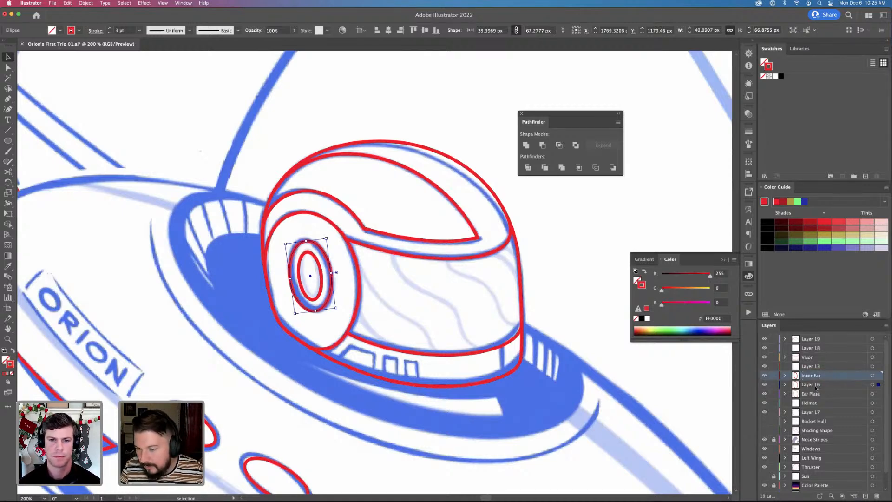
double_click(810, 385)
type("Outer")
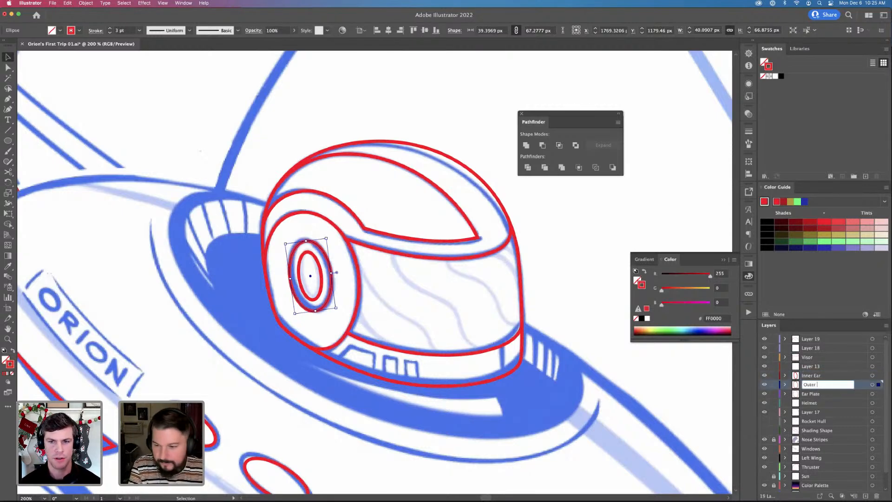
type(" Ear")
key("Return")
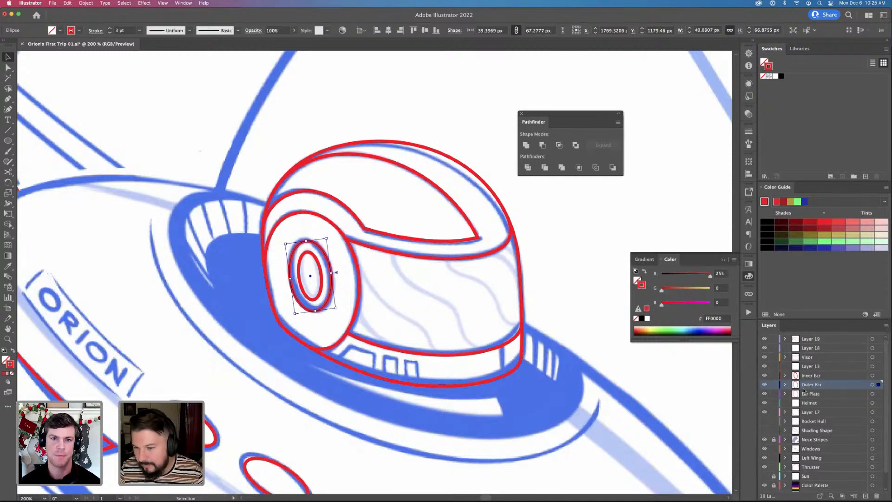
Toggle the visibility of the Outer Ear and Inner Ear layers to check which ring each one holds
left_click(764, 384)
left_click(764, 385)
left_click(764, 375)
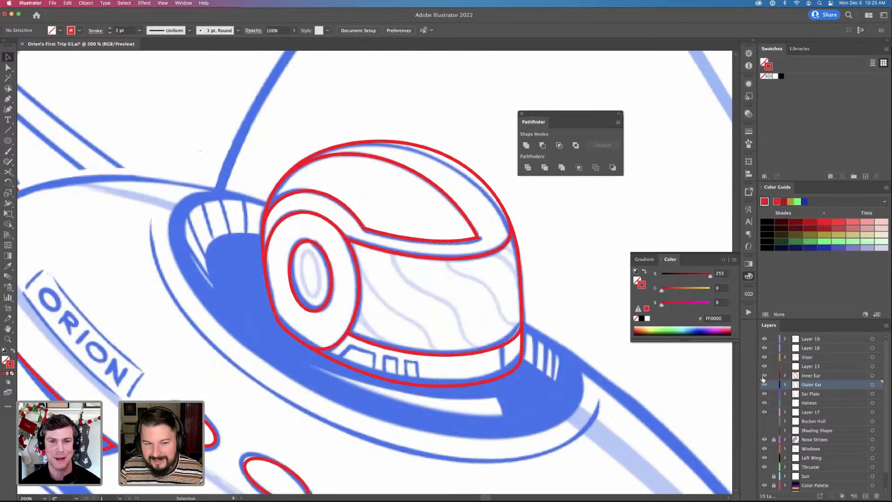
left_click(764, 375)
Move the large helmet outline path from Layer 17 to the Helmet layer
left_click_drag(494, 398, 453, 364)
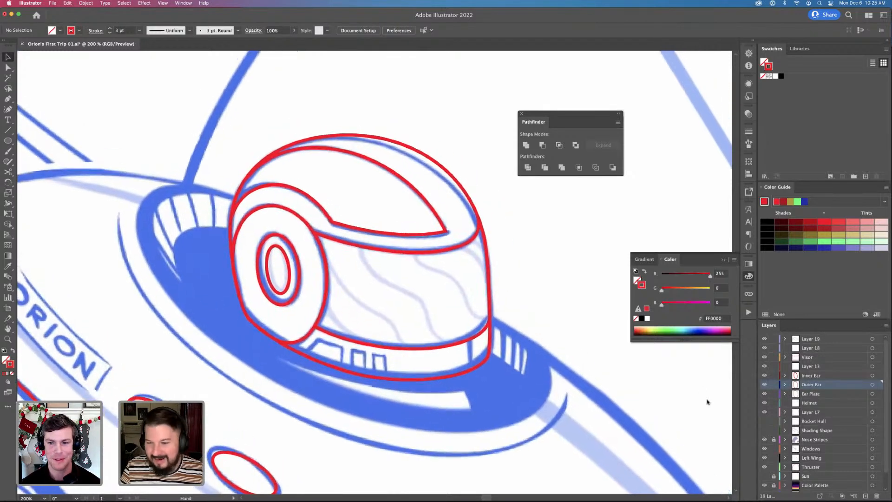
left_click(815, 403)
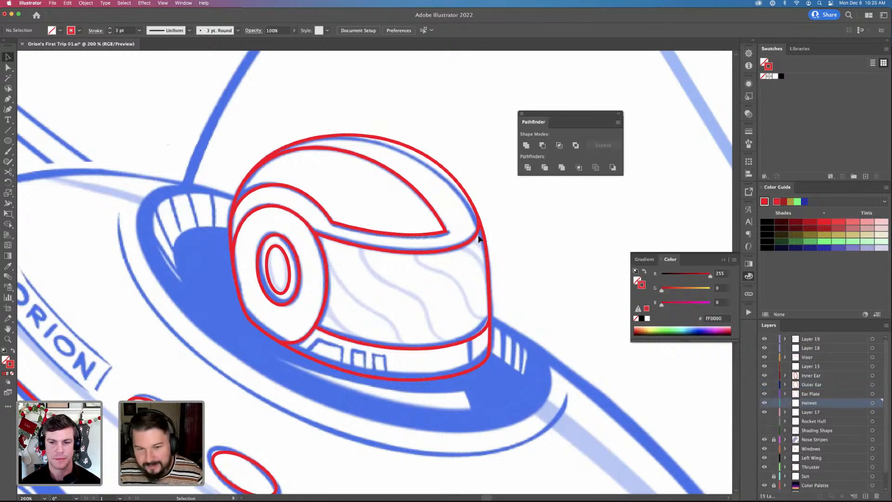
left_click(464, 209)
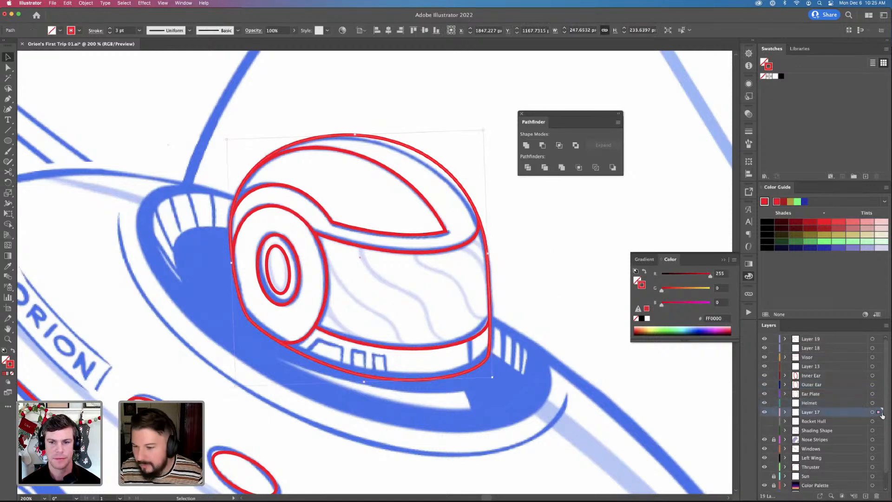
left_click_drag(878, 411, 878, 402)
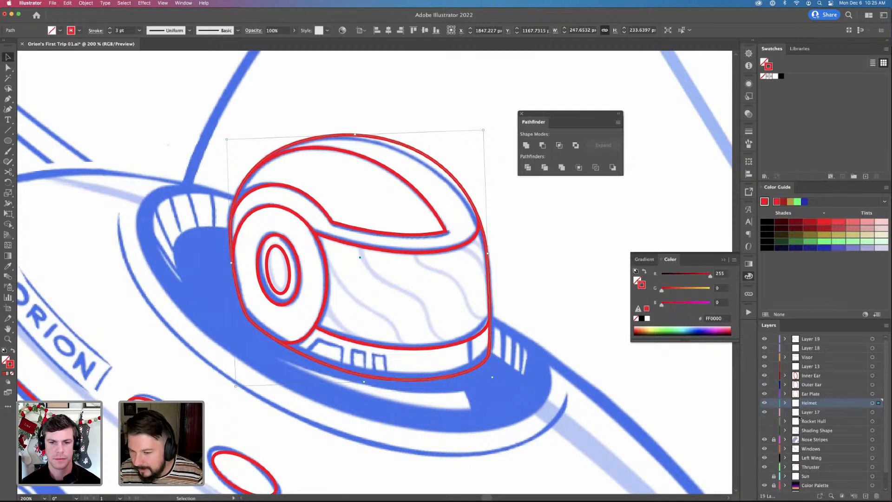
Deselect the helmet outline and delete the leftover layers Layer 17 and Layer 13
key("super+shift+a")
left_click(817, 412)
left_click(876, 496)
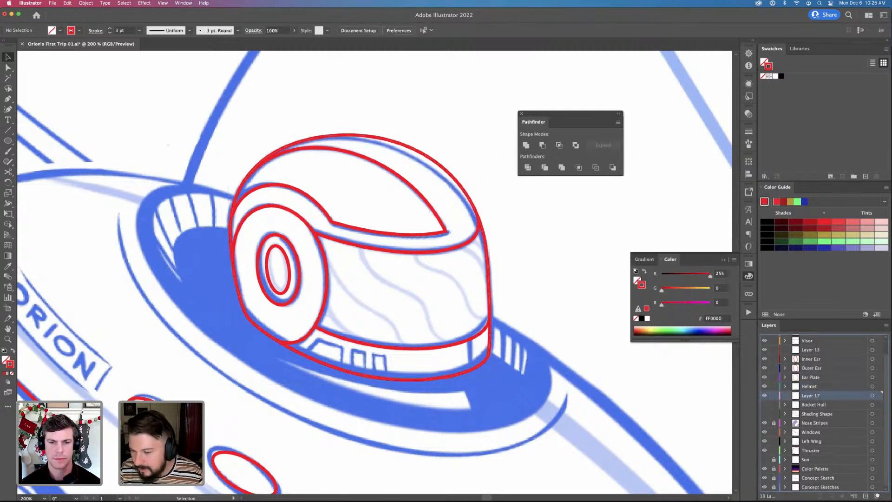
left_click(811, 366)
left_click(876, 495)
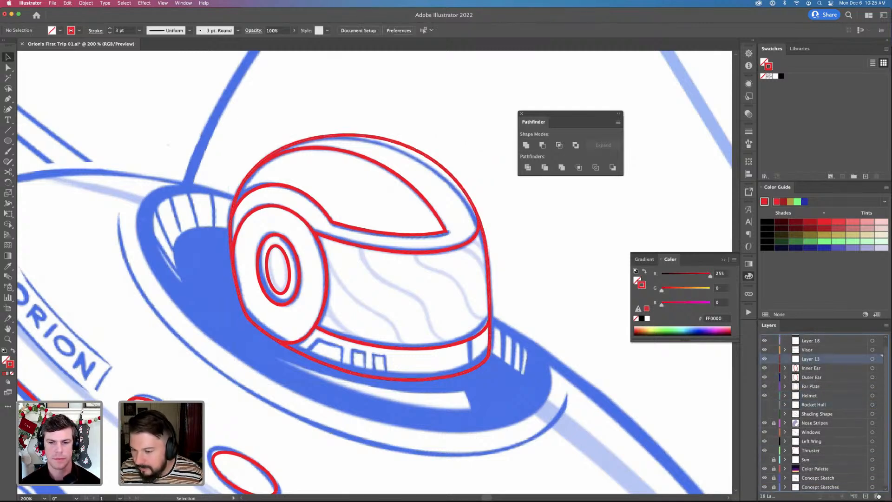
Rename Layer 19 as Dome, place it below Layer 18 and make Layer 18 the active layer
left_click(813, 339)
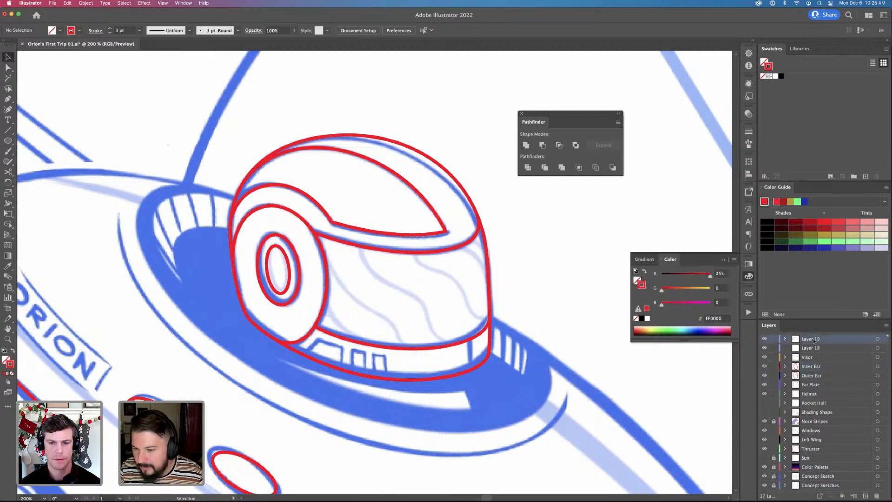
double_click(812, 339)
type("Dome")
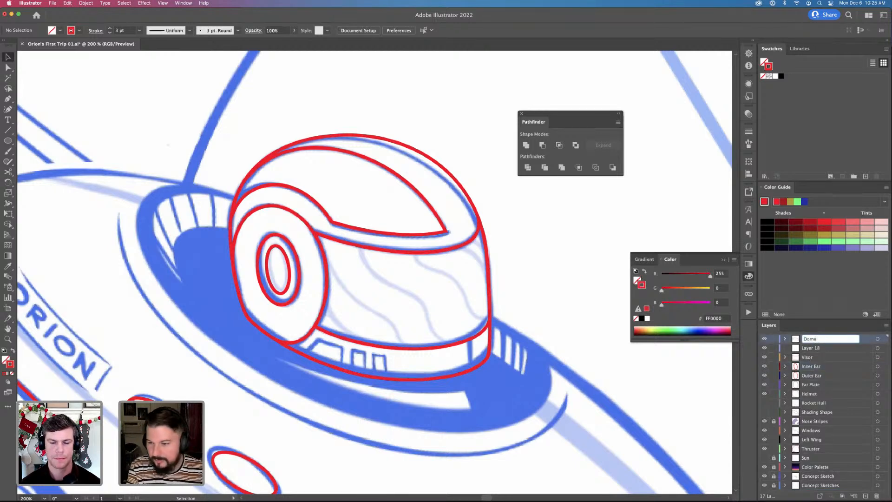
key("Return")
left_click_drag(810, 341, 815, 353)
left_click(810, 341)
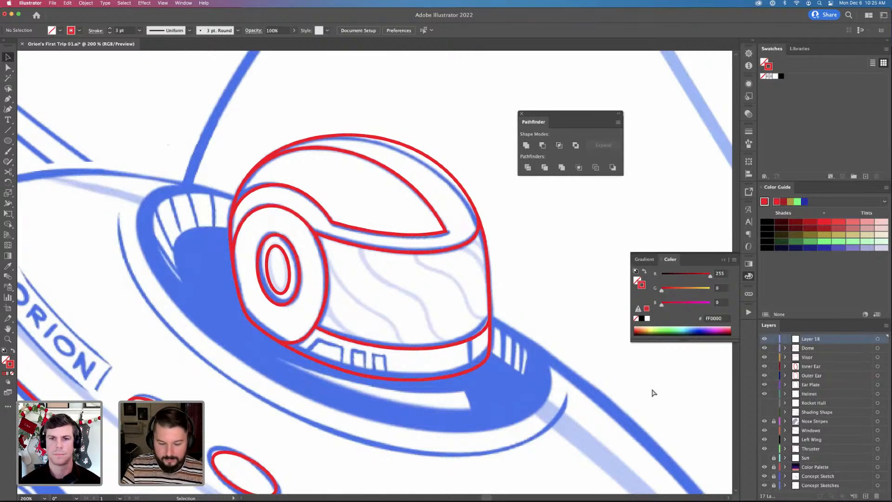
Examine the helmet's paths in outline view, both close up and within the whole artboard
key("ctrl+y")
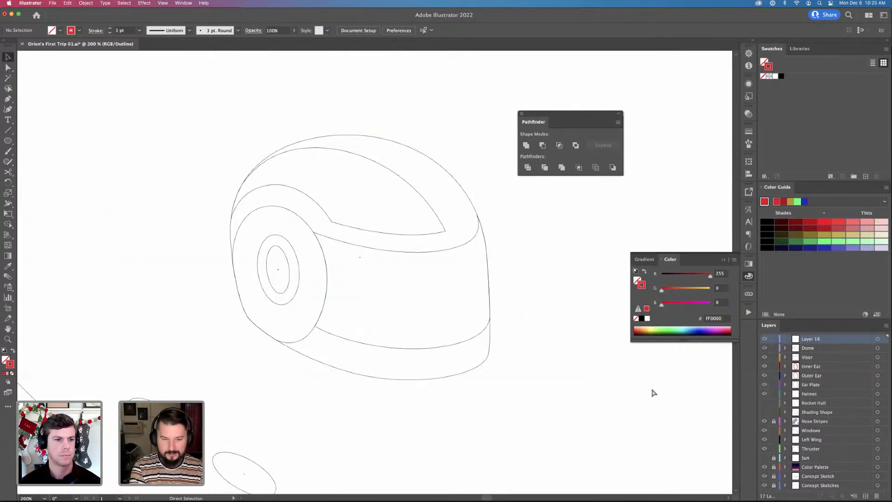
key("super+minus")
key("super+minus")
key("super+minus")
key("super+equal")
key("super+equal")
key("super+equal")
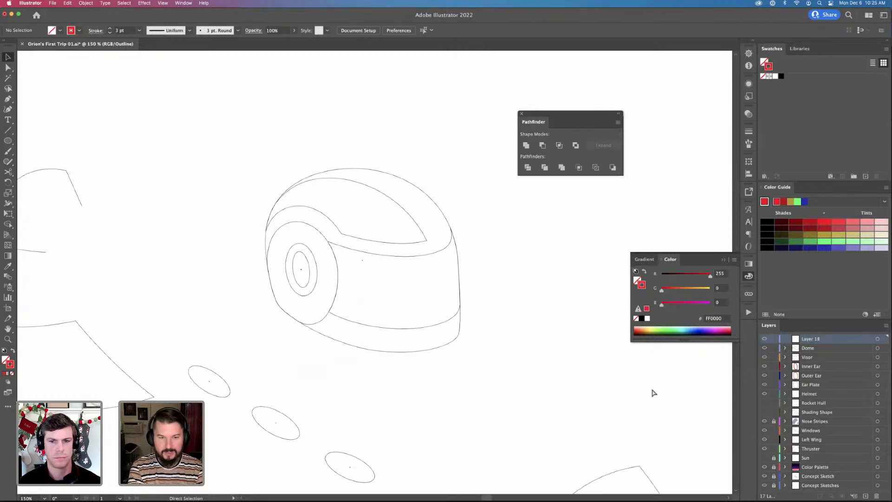
key("super+minus")
key("super+minus")
key("super+equal")
key("super+equal")
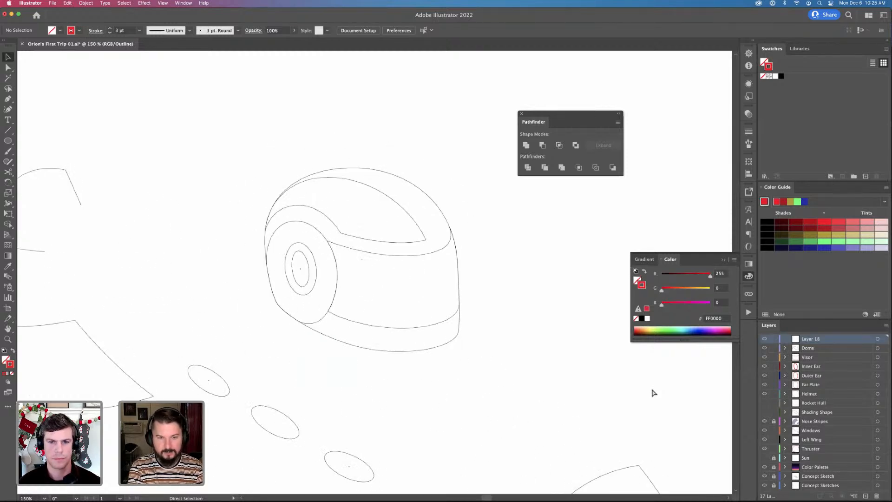
key("super+equal")
key("super+0")
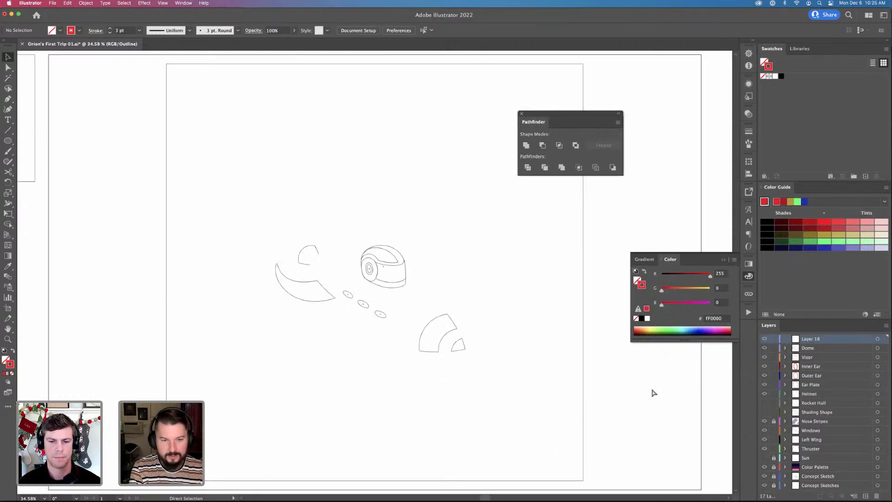
key("super+equal")
key("super+equal")
key("super+equal")
key("super+equal")
key("super+equal")
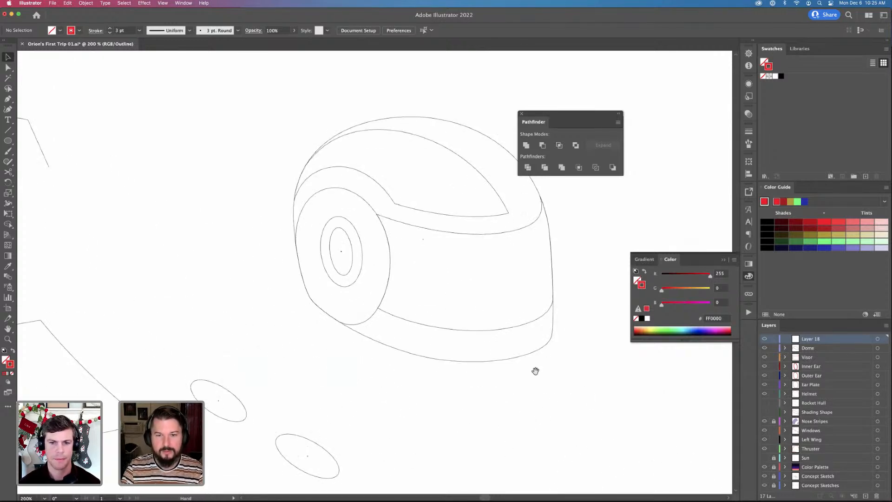
Round off the sharp front corner of the dome panel path on the helmet
key("a")
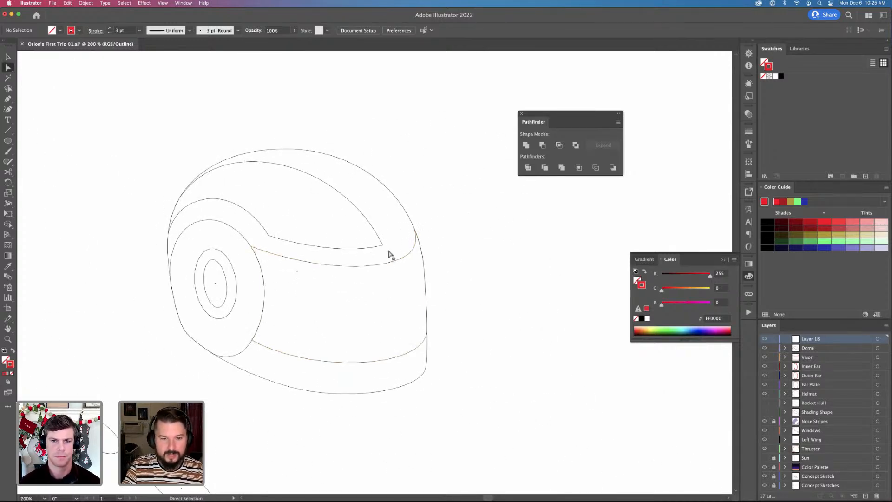
left_click(382, 245)
left_click_drag(363, 246, 352, 247)
left_click(527, 261, "super")
left_click(387, 247)
left_click(485, 252)
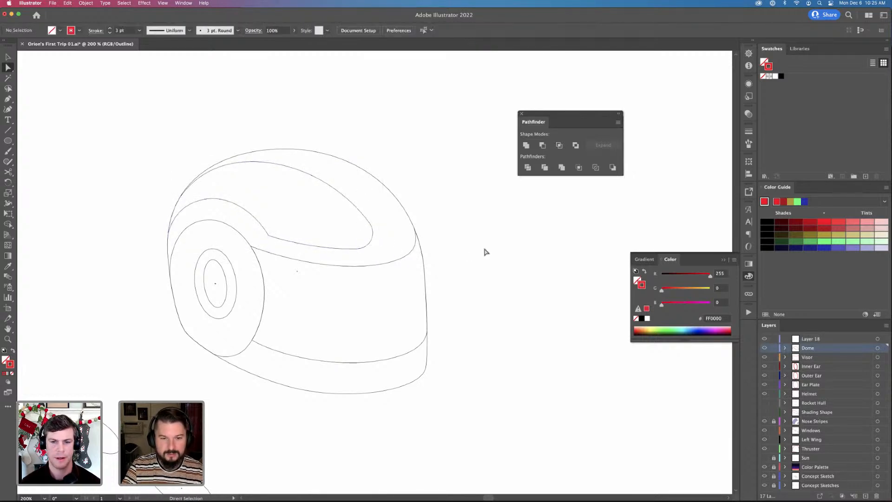
left_click(394, 246)
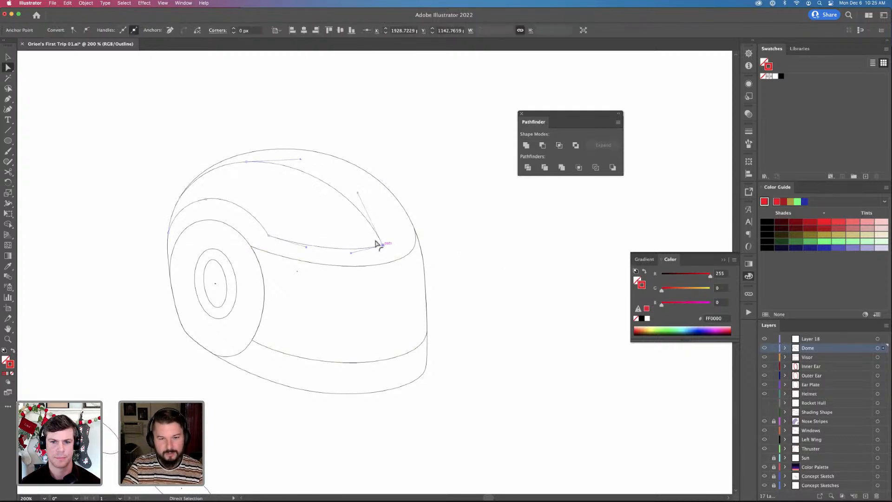
left_click_drag(379, 244, 366, 248)
left_click(449, 258)
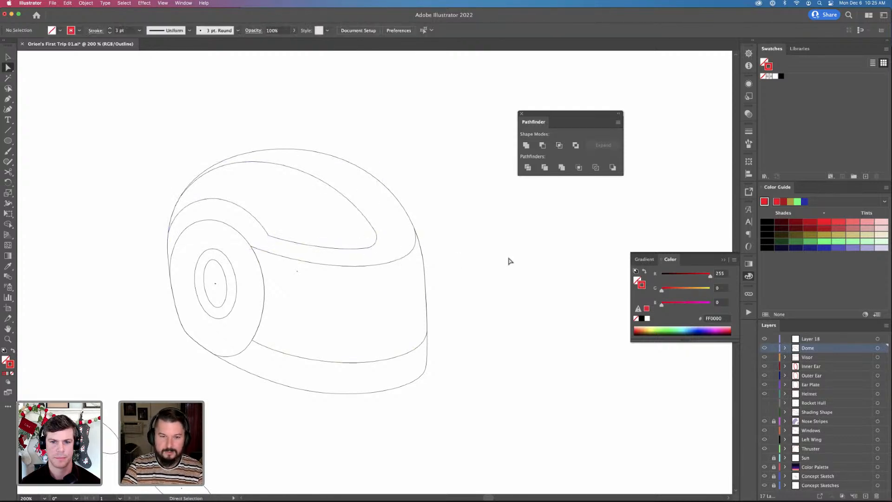
Return to the preview display and compare the rounded dome panel with the helmet sketch
key("v")
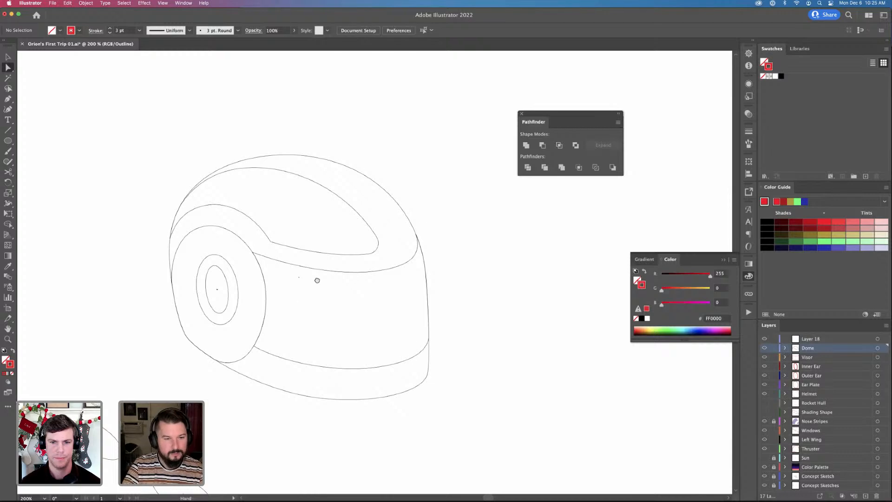
scroll(317, 279, "left", 3)
scroll(359, 323, "up", 1)
key("v")
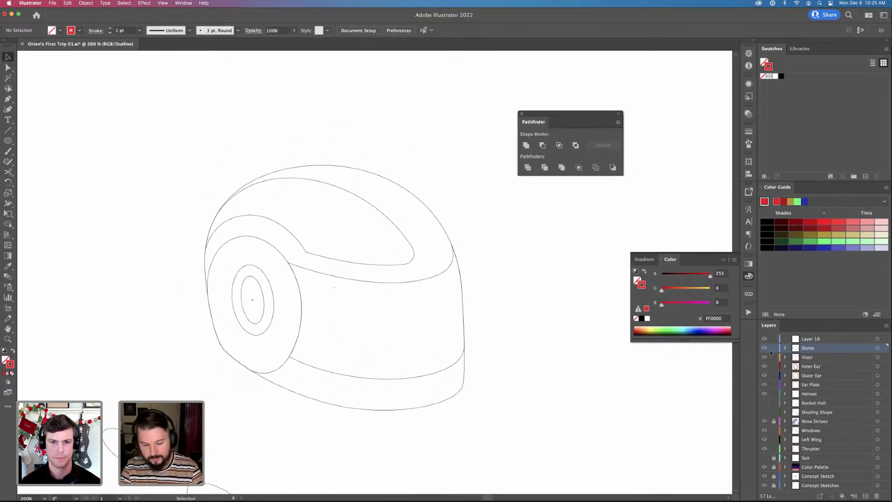
key("ctrl+y")
key("a")
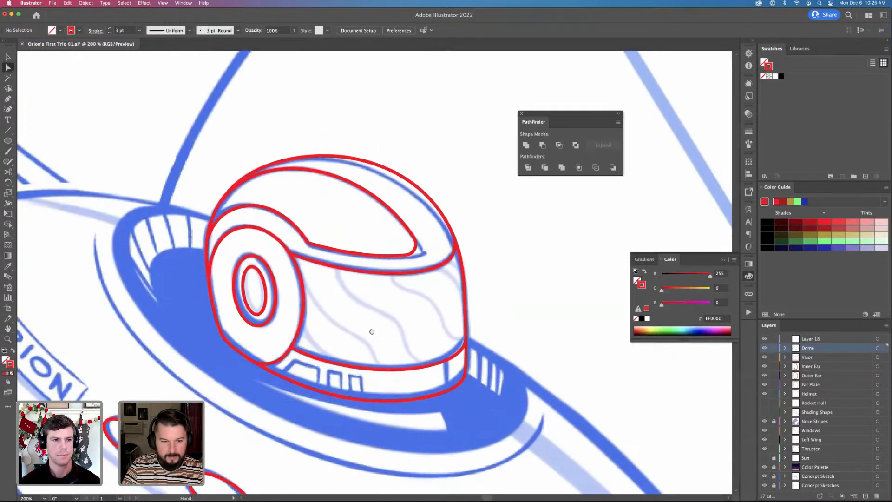
scroll(372, 331, "down", 3)
scroll(371, 331, "left", 2)
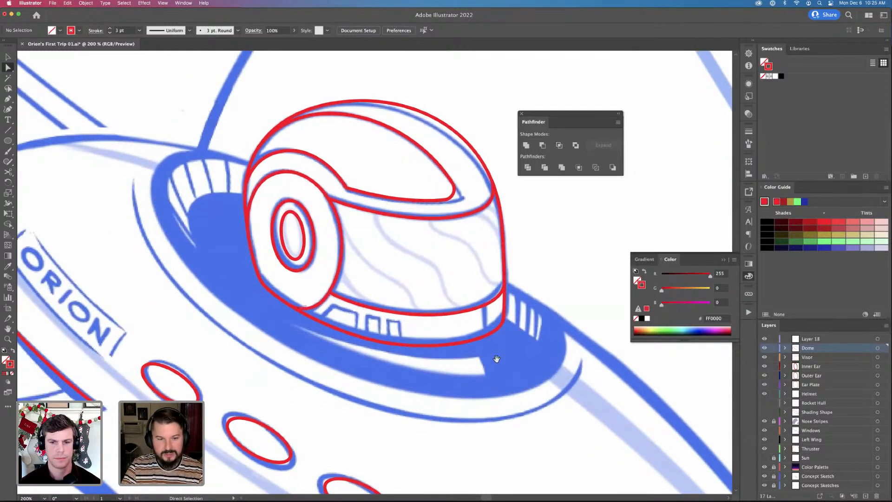
Review the traced helmet up close and in the context of the whole rocket illustration
key("super+minus")
key("super+minus")
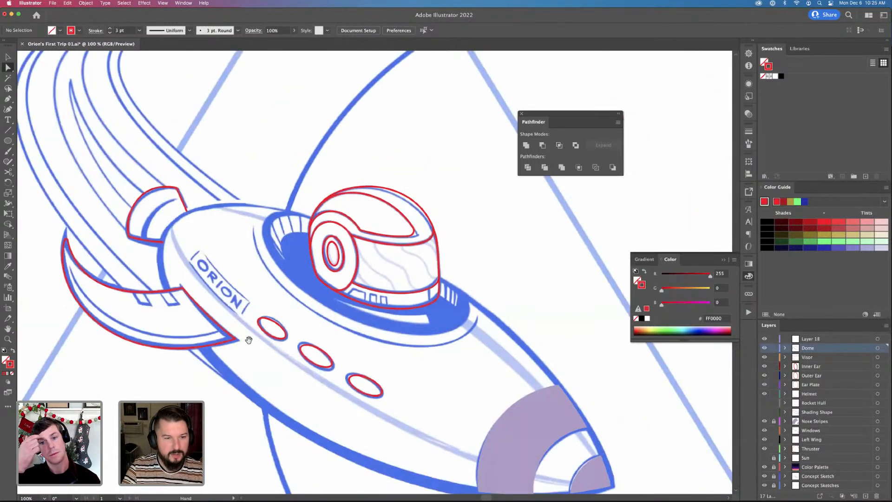
scroll(249, 340, "up", 2)
scroll(249, 340, "right", 2)
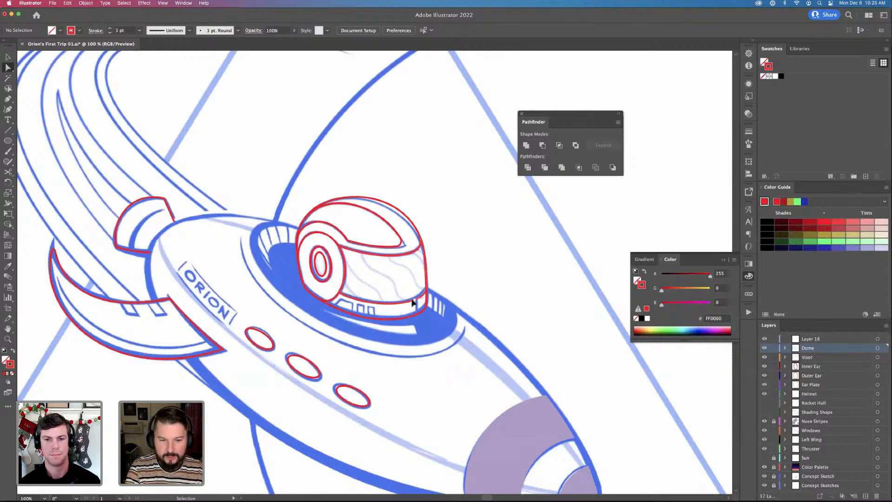
key("super+plus")
key("super+plus")
key("v")
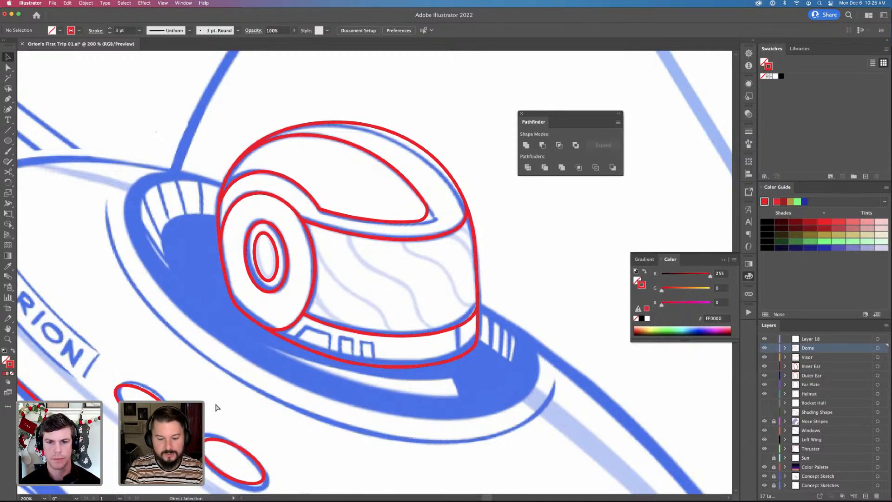
key("super+minus")
key("super+minus")
key("super+minus")
key("super+minus")
left_click_drag(229, 369, 209, 392)
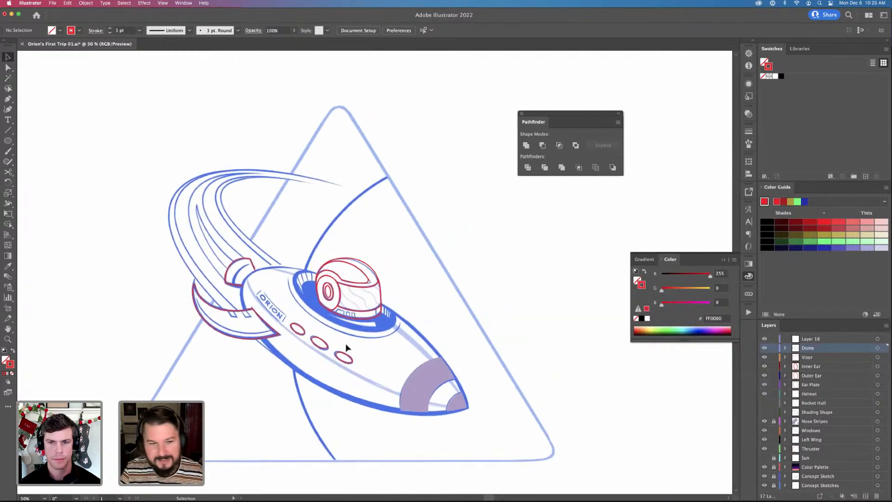
Make the Rocket Hull, Shading Shape and Sun layers visible
left_click(811, 340)
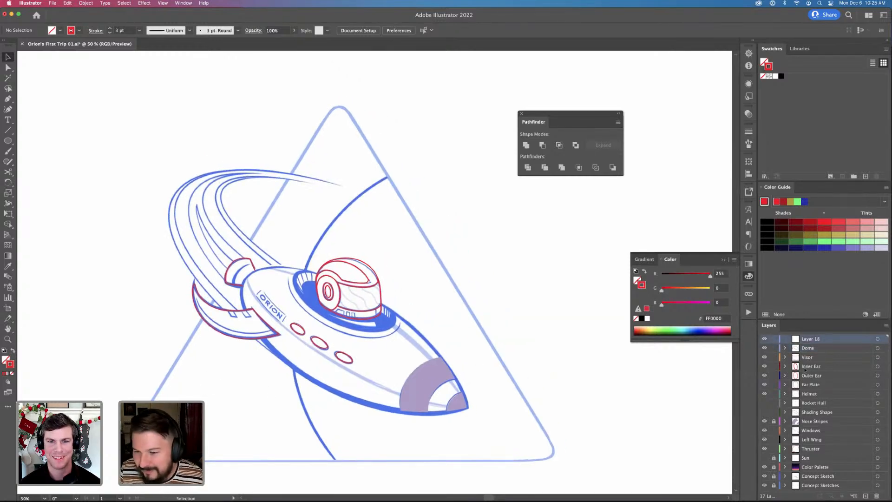
left_click(765, 404)
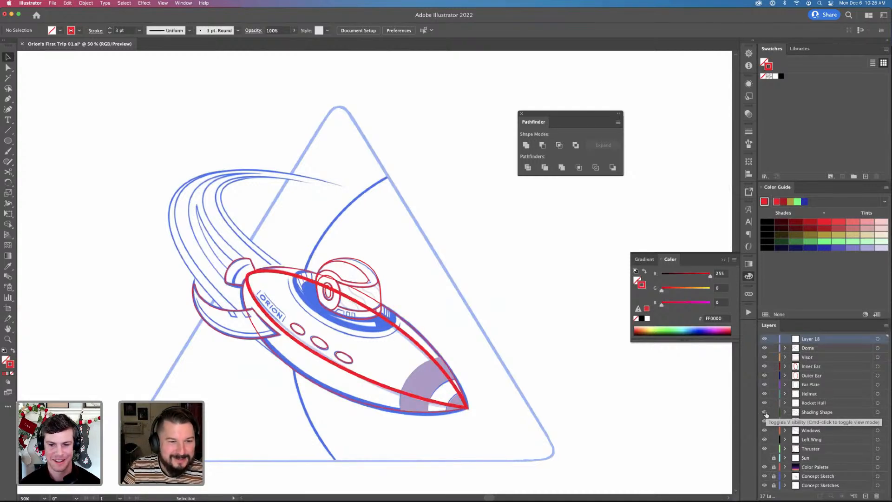
left_click_drag(357, 328, 354, 256)
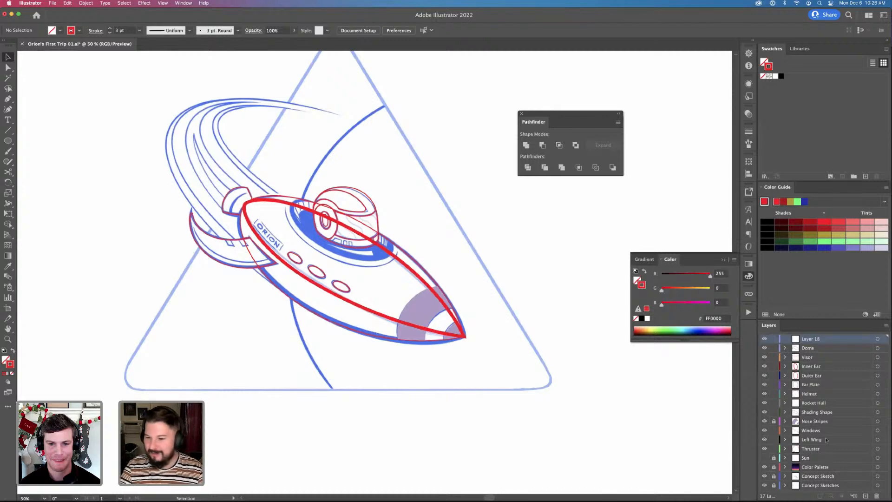
left_click(765, 457)
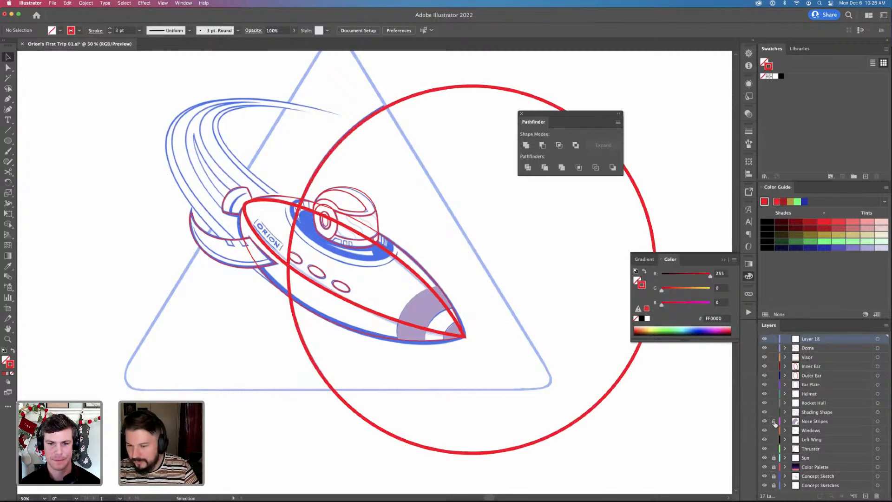
Unlock the Nose Stripes layer and move it below Sun, and give the stripes the rocket hull's unfilled red outline style
left_click(813, 422)
left_click_drag(826, 422, 825, 463)
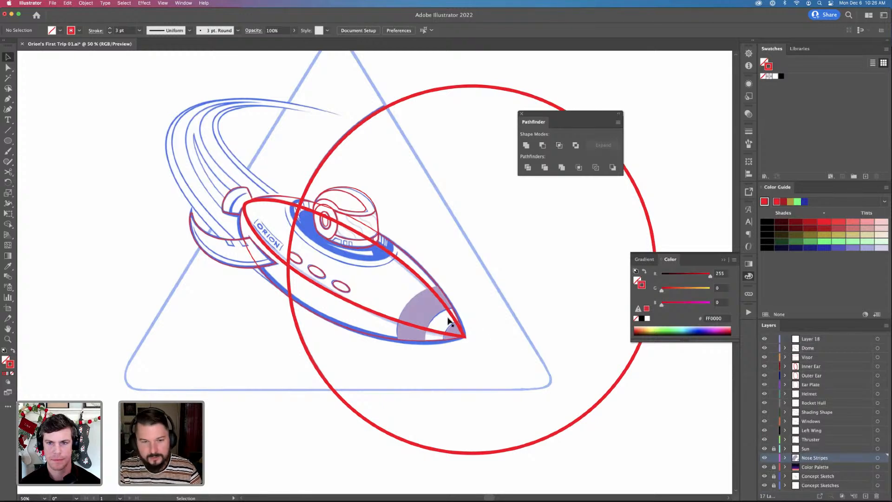
left_click(417, 301)
key("g")
key("i")
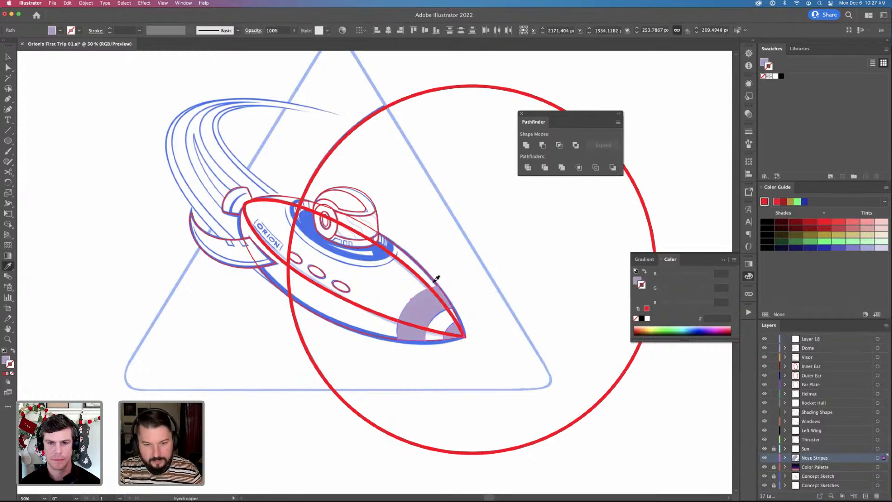
left_click(436, 278)
key("v")
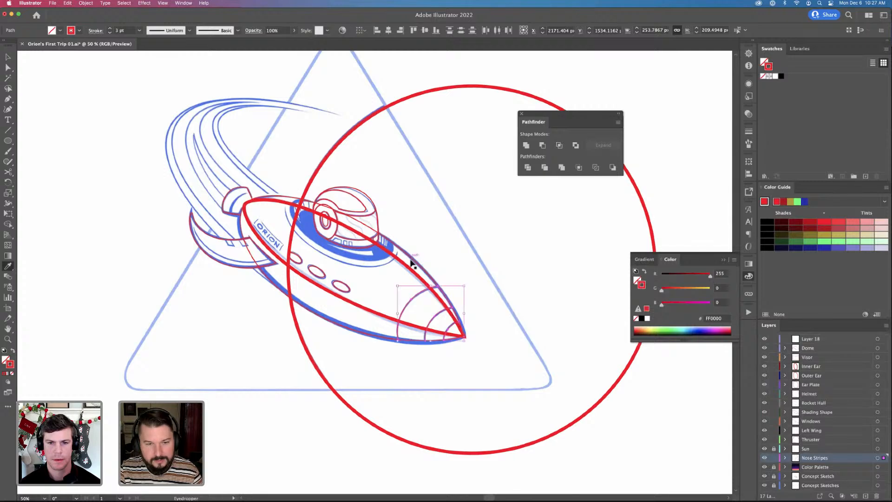
Apply the hull's thin red stroke to the shading shape, and lock and hide the Shading Shape layer
left_click(411, 263)
key("i")
left_click(426, 269)
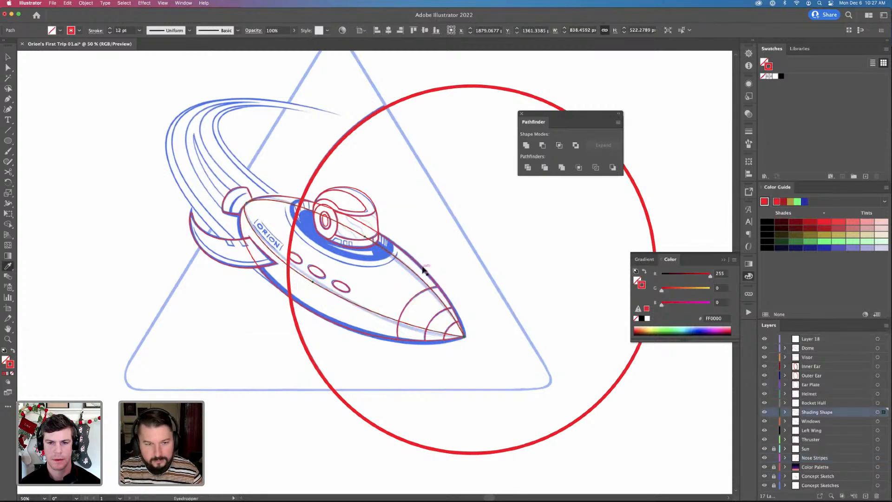
key("super+shift+a")
key("v")
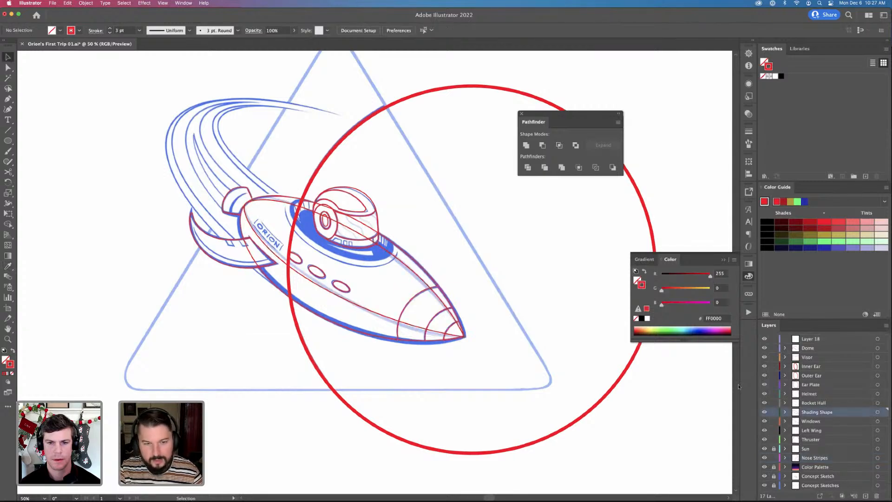
left_click(764, 412)
key("a")
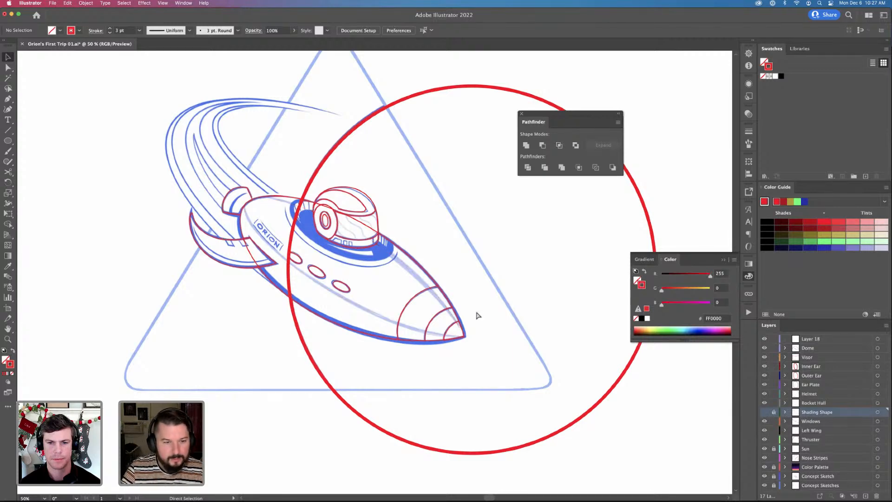
Check the rocket's paths in outline view and return to the preview display
key("super+y")
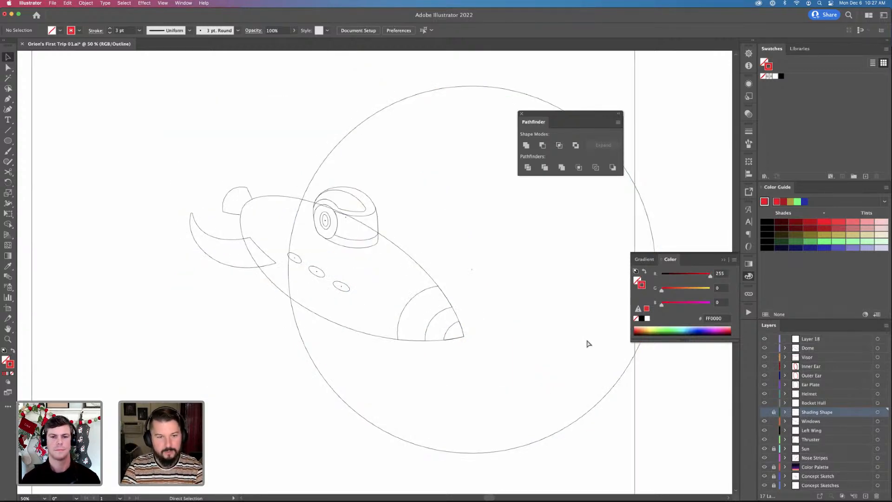
key("super+y")
key("super+equal")
key("super+equal")
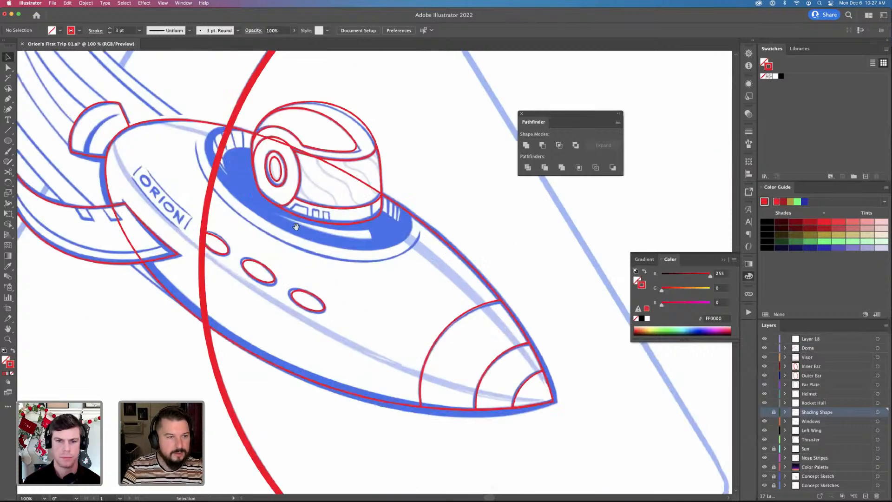
Make Layer 18 the active drawing layer and lock the layers from Dome down through Nose Stripes
left_click_drag(297, 228, 521, 388)
key("l")
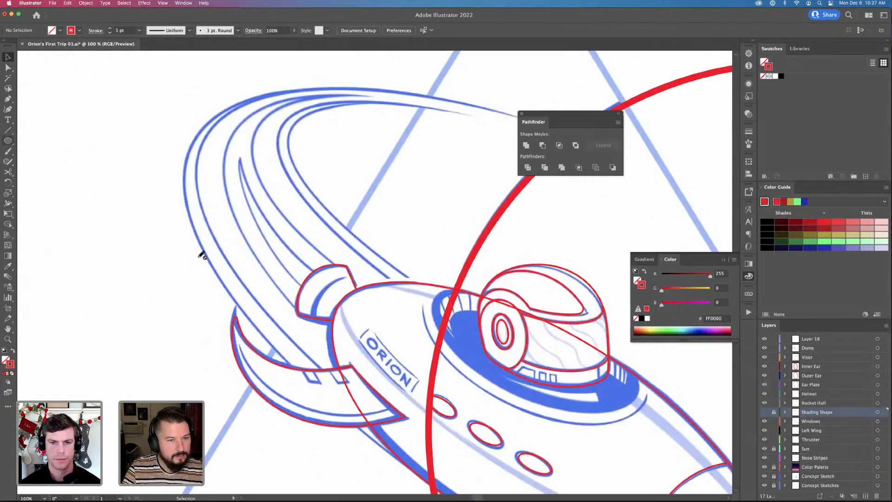
left_click_drag(445, 313, 377, 267)
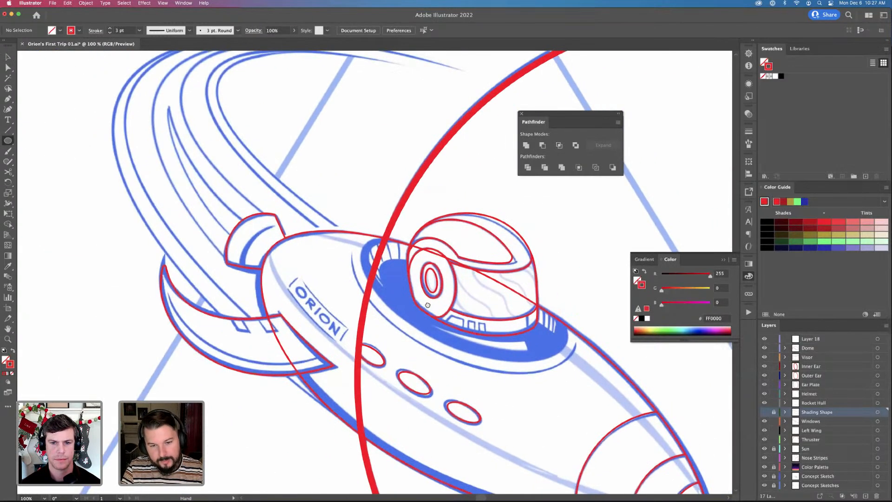
key("p")
left_click(810, 339)
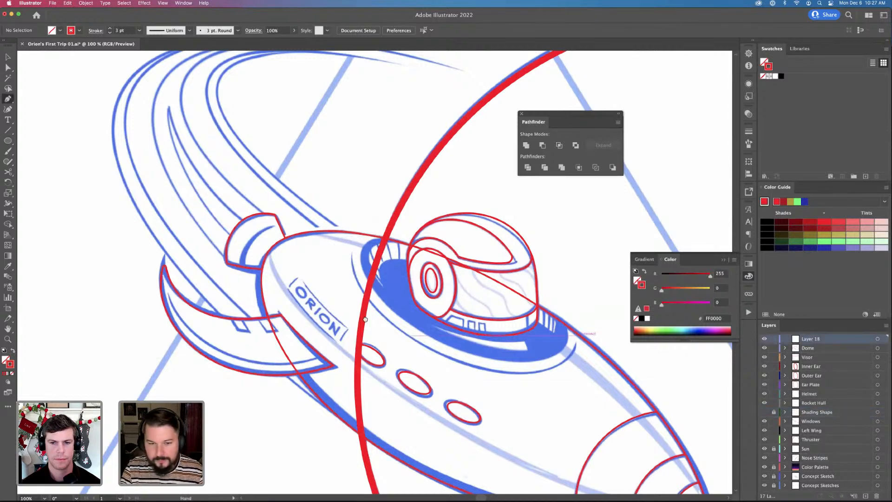
left_click_drag(406, 325, 397, 338)
left_click_drag(774, 358, 778, 442)
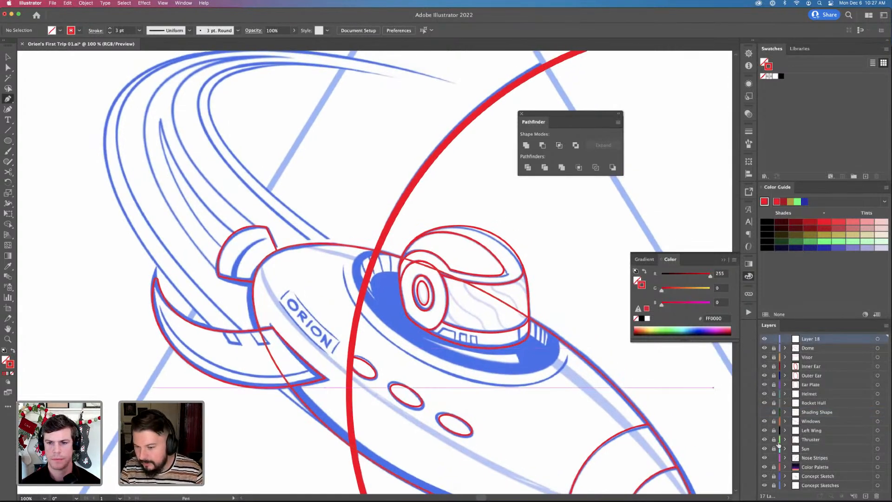
Trace the cockpit opening with the Pen tool, curving from behind the helmet along the lower rim and around the front to the visor
key("space")
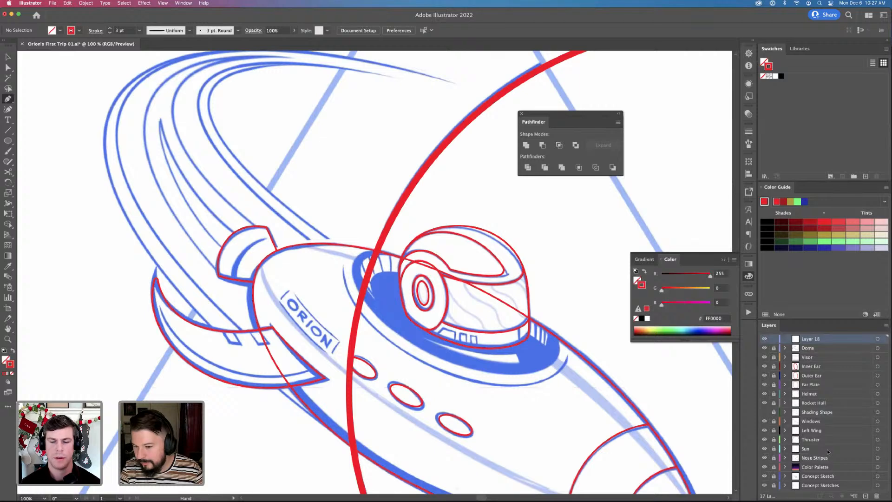
left_click_drag(492, 316, 436, 307)
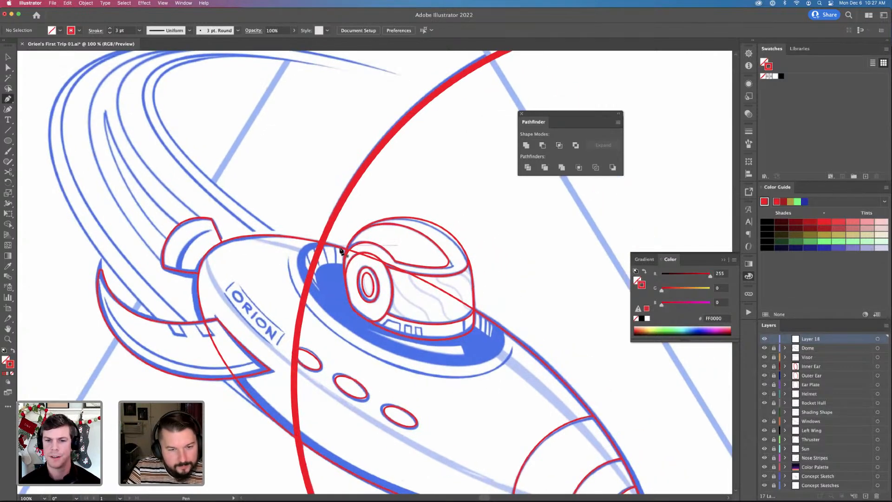
left_click(312, 239)
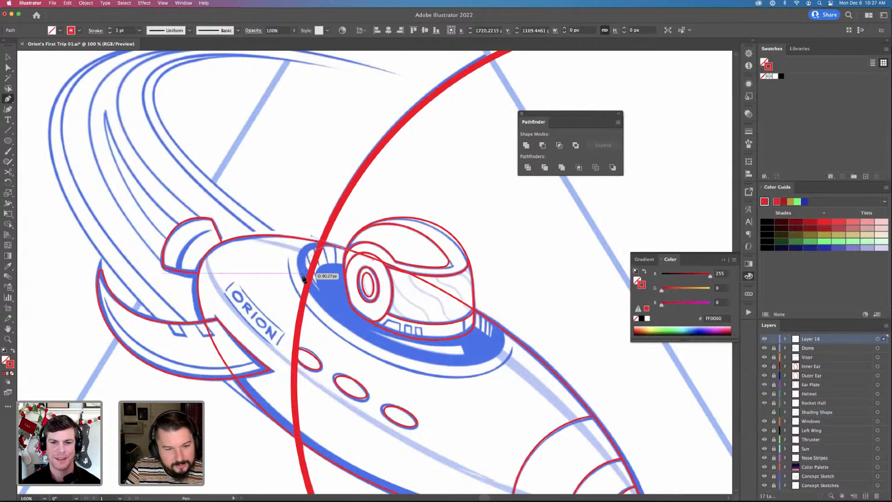
left_click(315, 306)
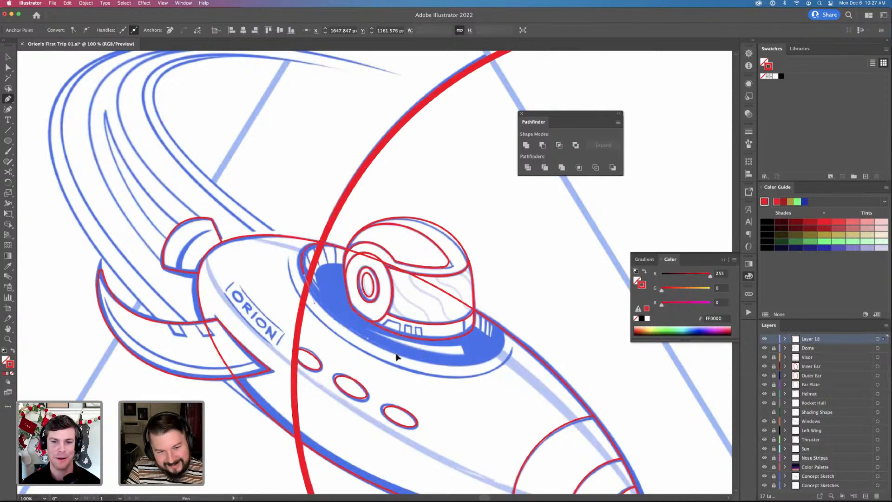
left_click_drag(397, 357, 513, 342)
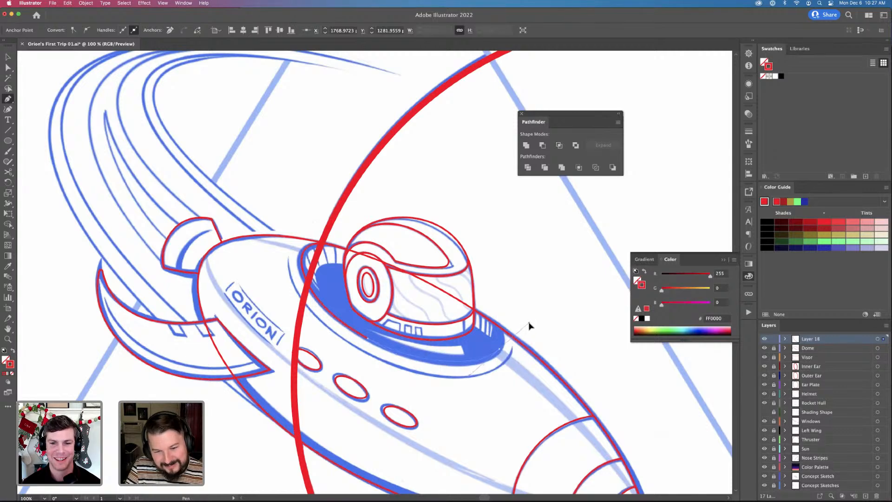
left_click(530, 324)
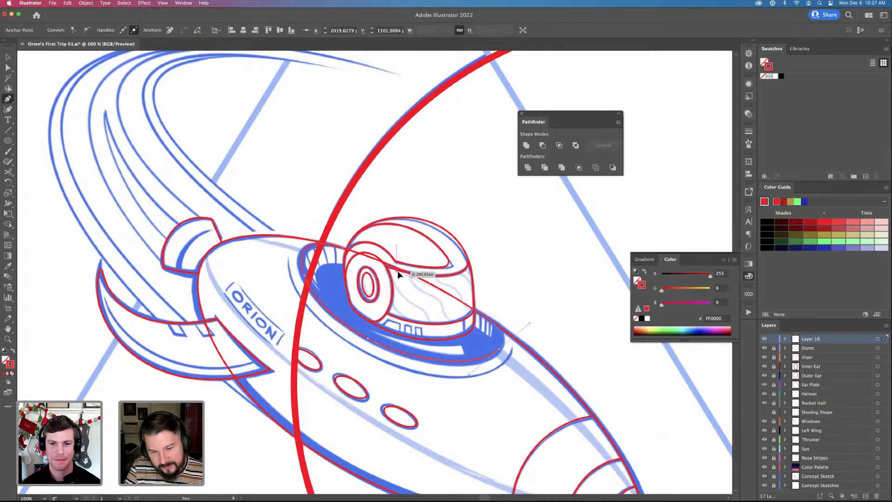
Adjust both direction handles of the cockpit outline's front anchor so the curve follows the sketched rim
key("a")
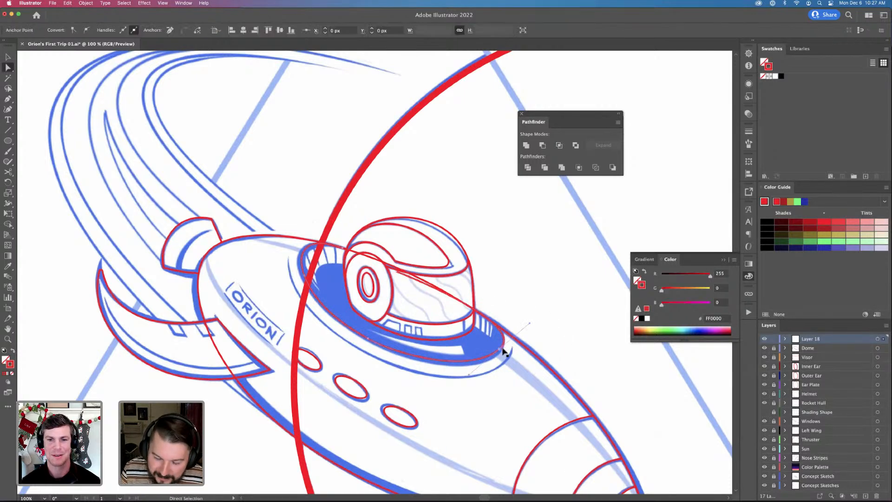
left_click(503, 351)
key("super+equal")
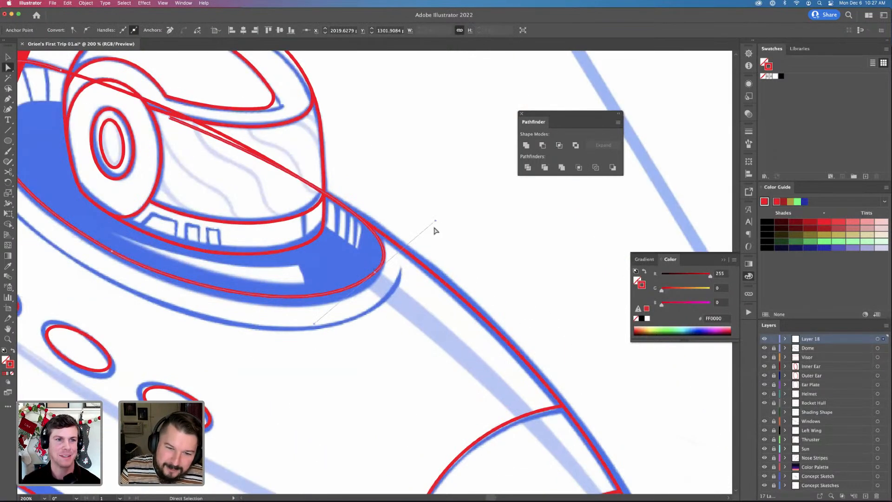
left_click_drag(434, 221, 417, 209)
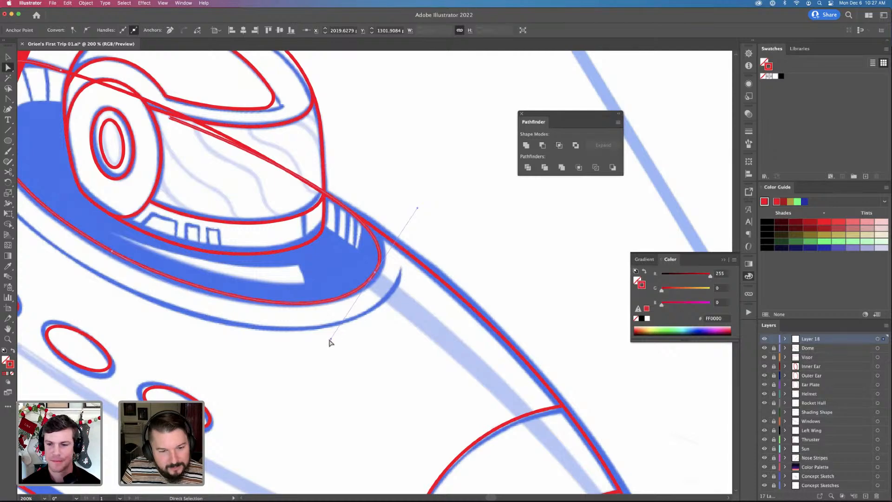
left_click_drag(331, 339, 346, 332)
key("super+minus")
key("super+minus")
key("super+minus")
key("super+minus")
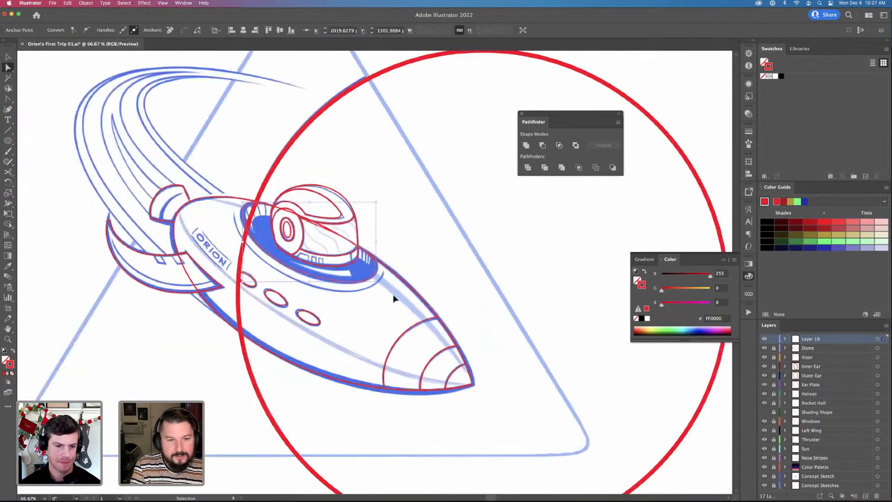
Extend the handle of the cockpit outline's lower anchor and nudge that anchor slightly back along the sketched rim
key("super+equal")
key("super+equal")
key("super+equal")
left_click(197, 267)
left_click(178, 259)
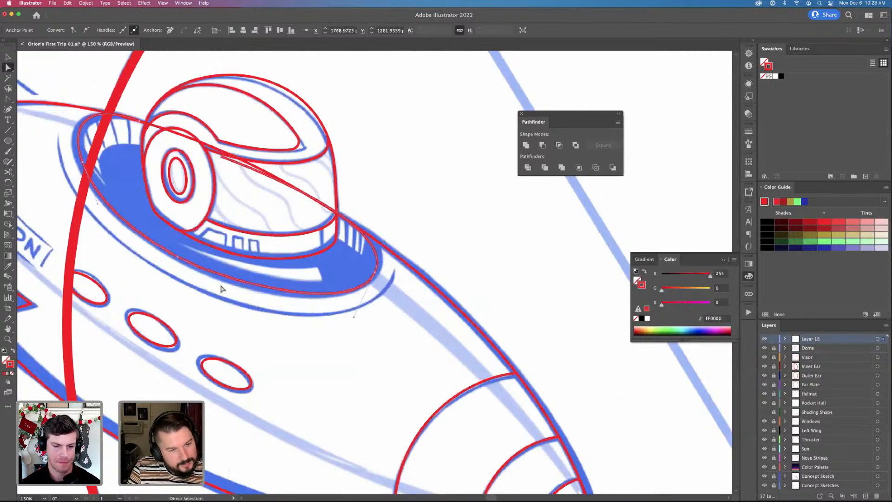
left_click_drag(221, 284, 255, 298)
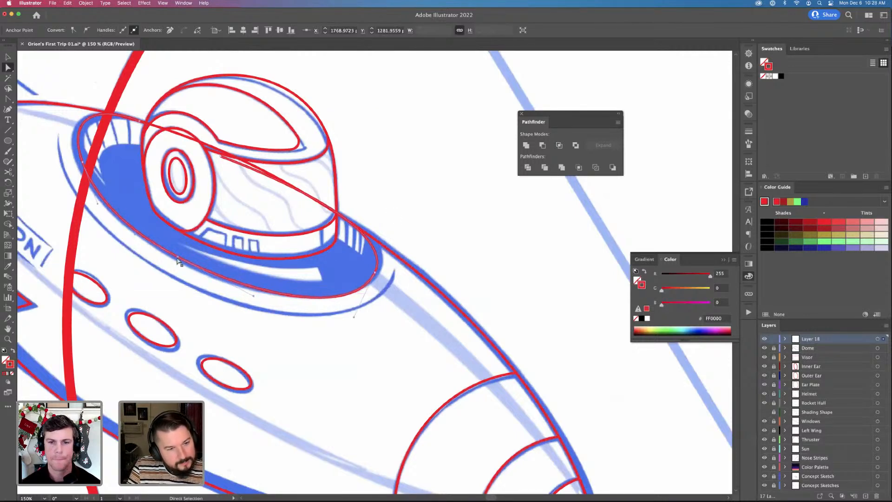
left_click_drag(177, 259, 170, 260)
scroll(139, 235, "up", 5)
scroll(139, 235, "left", 4)
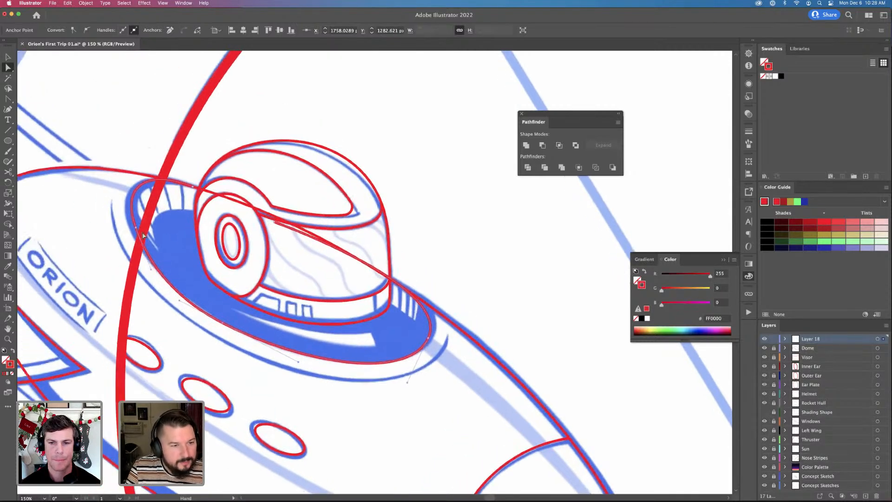
Shift the cockpit outline's rear anchor onto the sketched rim and fine-tune the upper handle of its front anchor
left_click(133, 236)
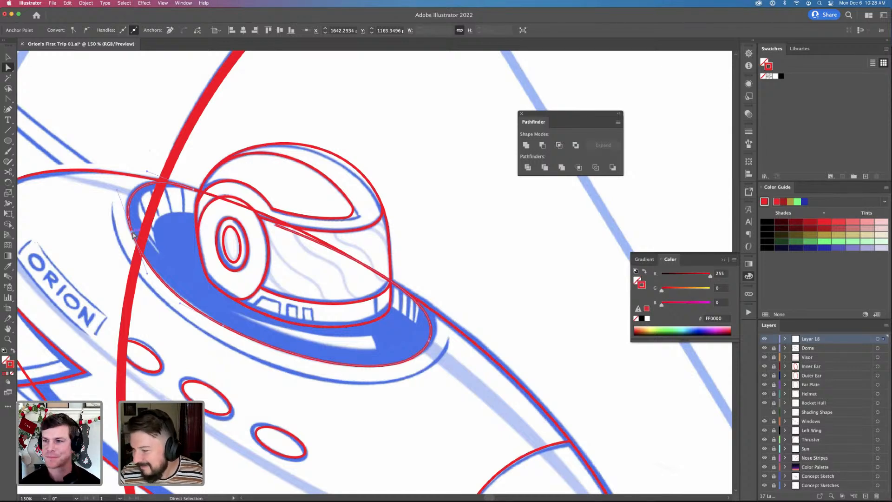
scroll(439, 241, "left", 5)
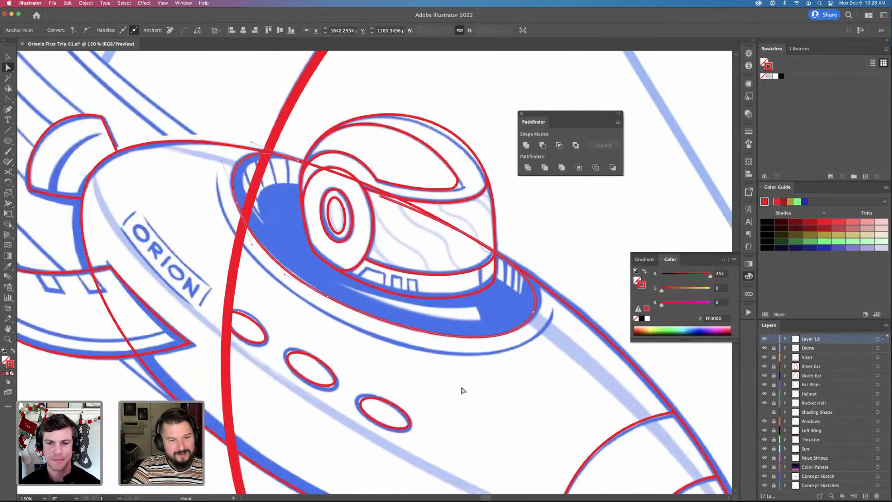
scroll(461, 388, "down", 1)
left_click(535, 325, "shift")
left_click(535, 310)
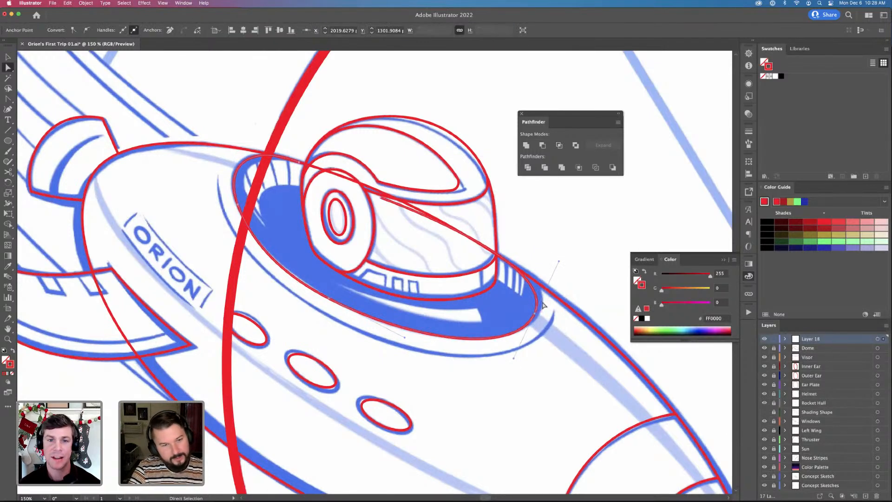
scroll(426, 361, "right", 3)
scroll(425, 361, "down", 2)
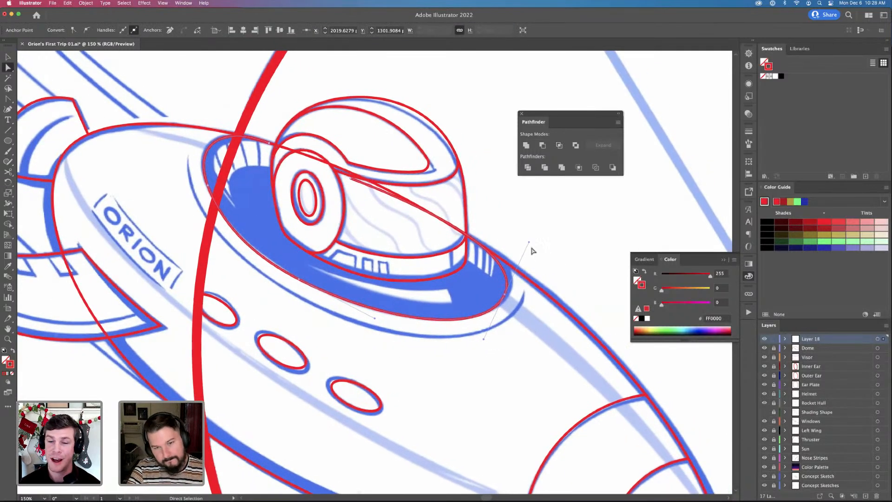
left_click_drag(530, 241, 533, 245)
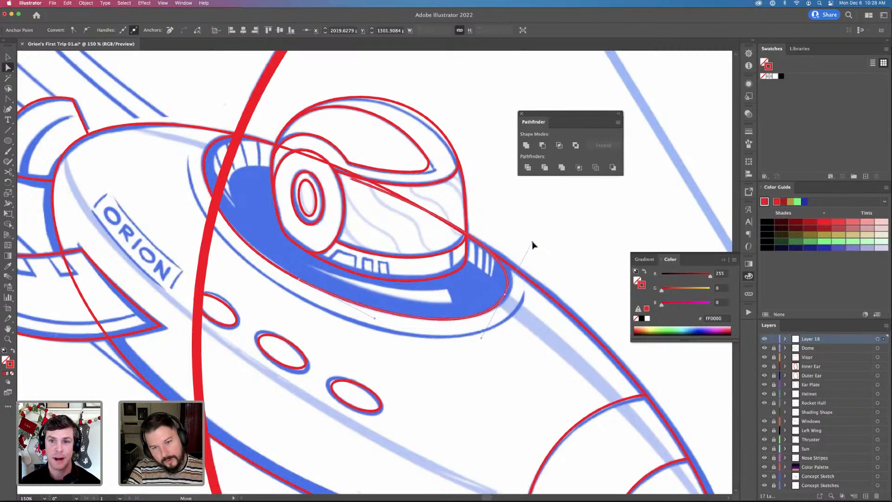
scroll(286, 346, "down", 1)
scroll(287, 344, "down", 5)
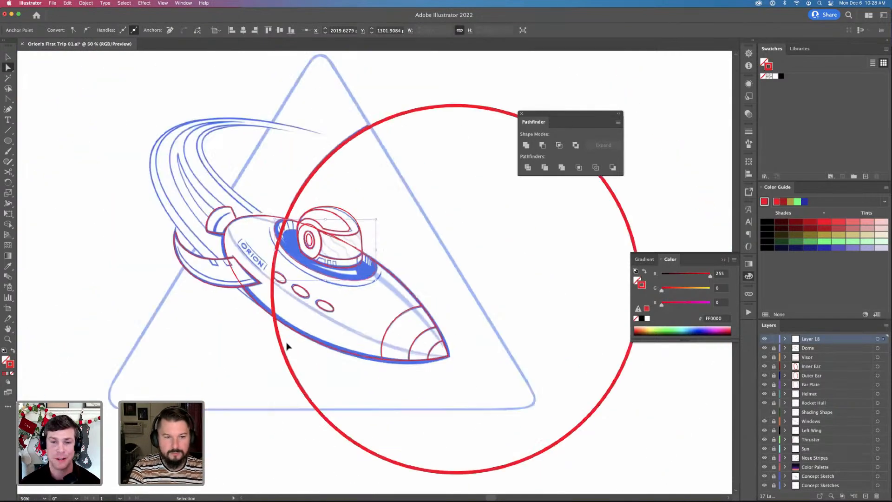
scroll(286, 344, "up", 4)
left_click_drag(78, 326, 132, 350)
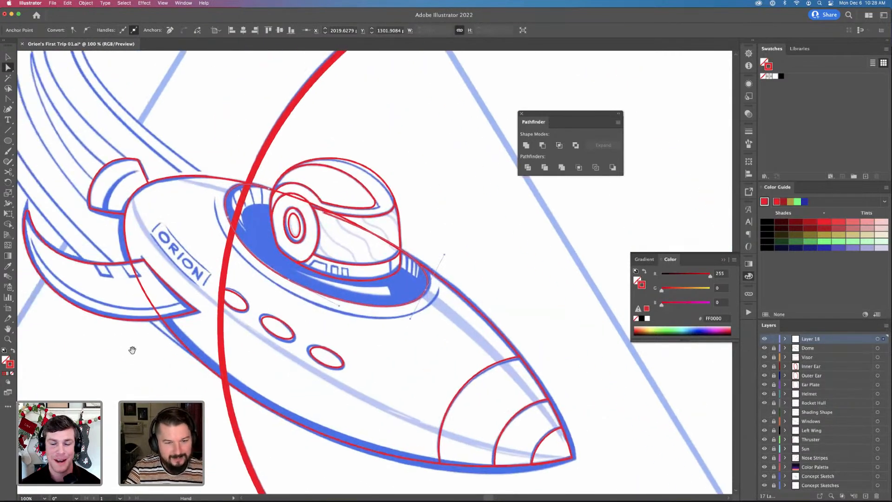
left_click_drag(249, 382, 281, 391)
scroll(280, 391, "up", 3)
scroll(281, 391, "left", 2)
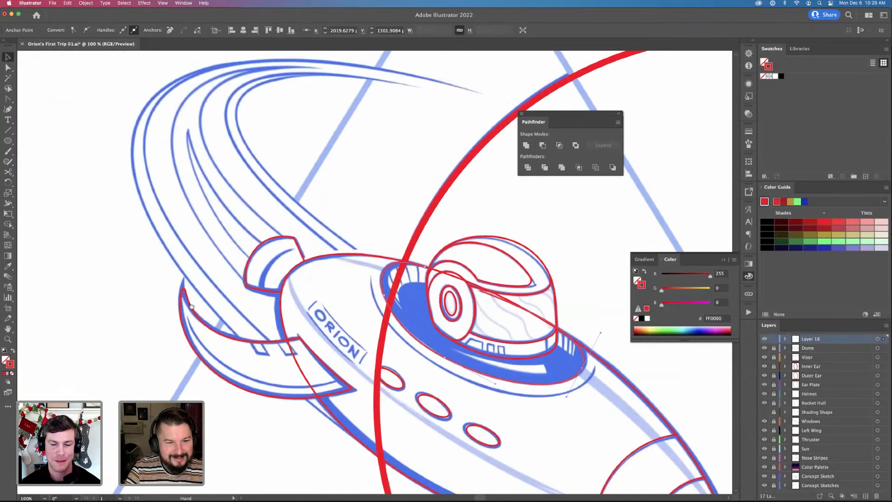
Move the cockpit outline's starting anchor behind the helmet slightly forward along the hull edge
left_click(493, 362)
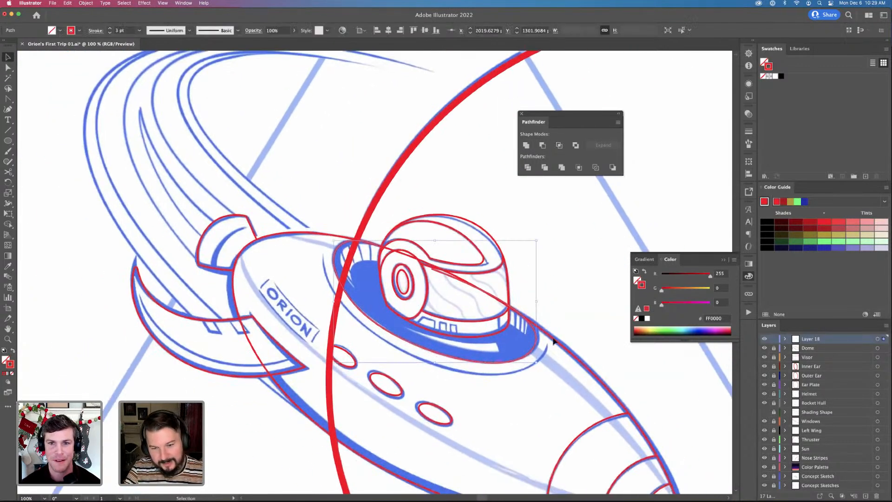
key("a")
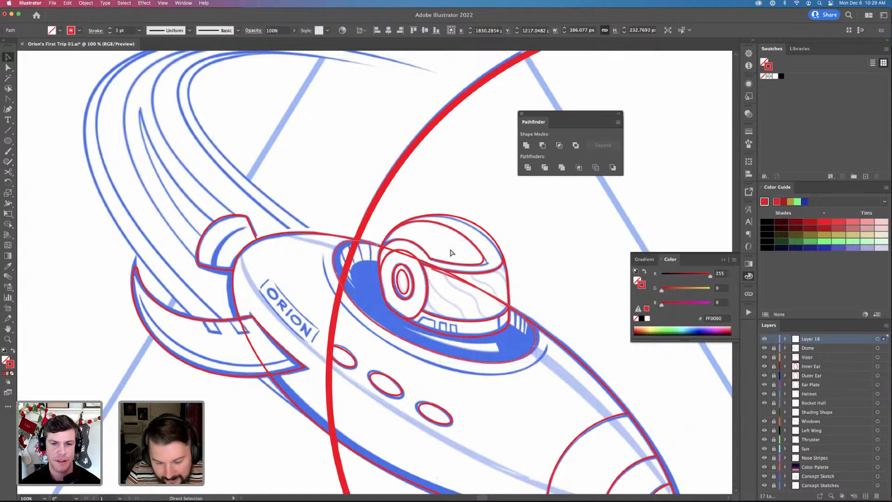
key("super+plus")
key("super+plus")
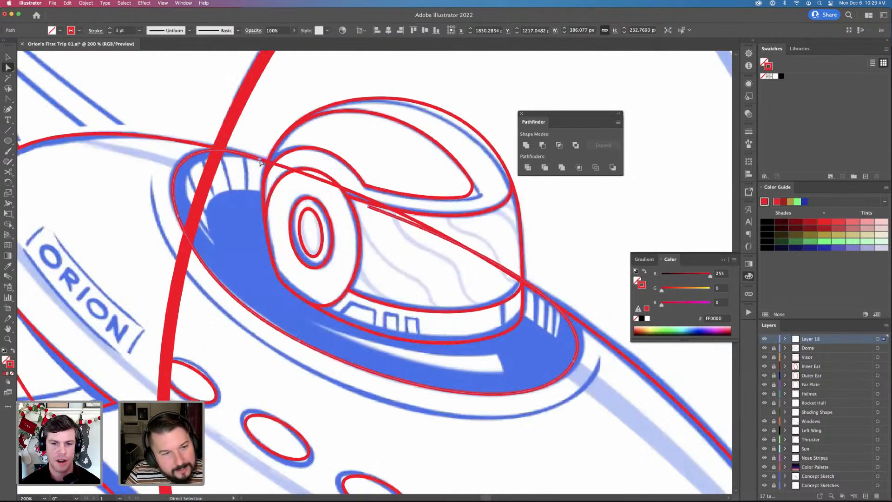
left_click_drag(260, 161, 267, 161)
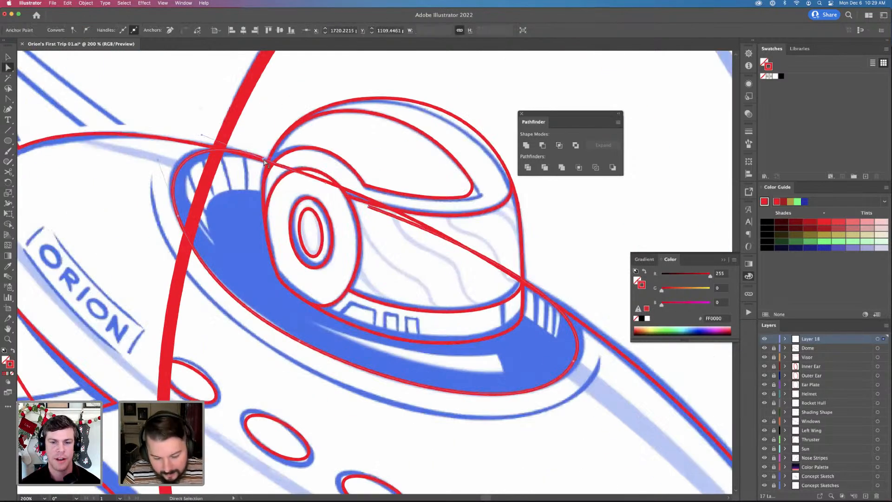
Raise the cockpit outline's open end beside the visor toward the hull line and refine the front anchor's upper handle
key("p")
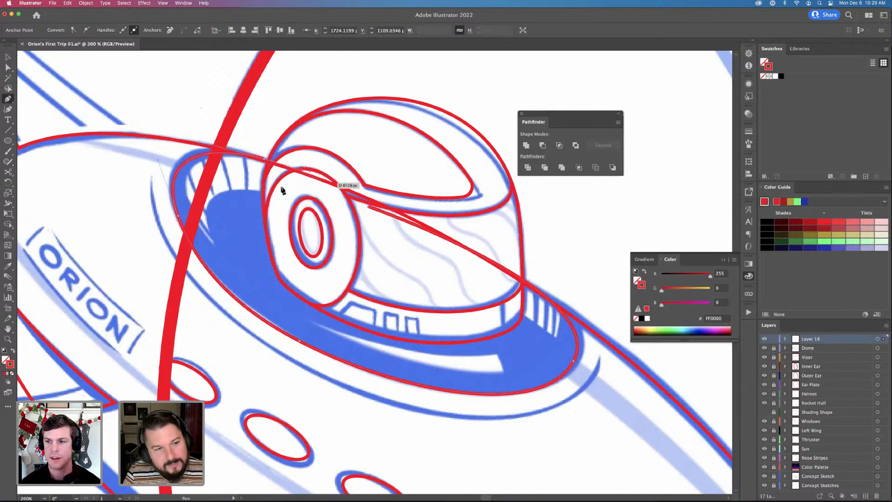
key("a")
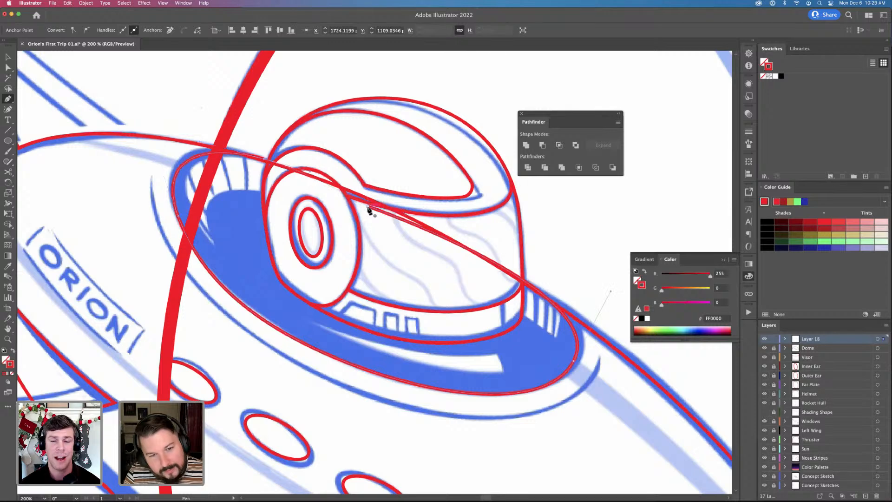
left_click_drag(369, 208, 373, 200)
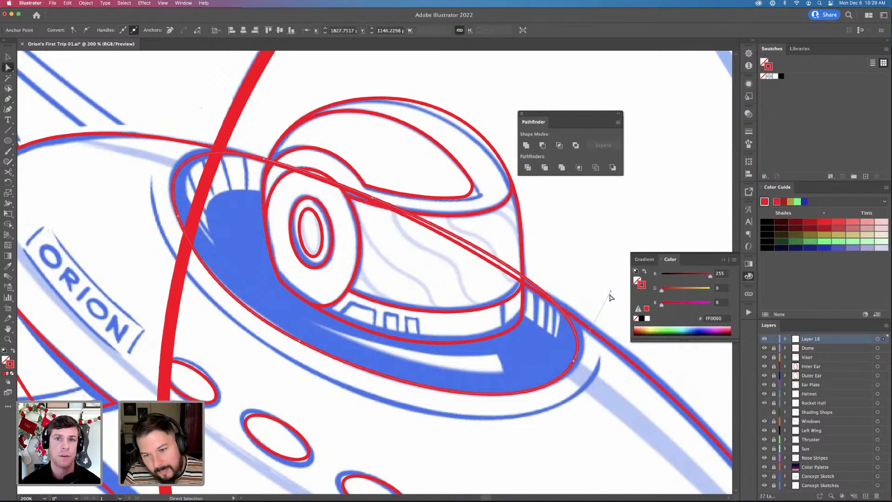
mouse_move(610, 292)
left_mouse_down()
mouse_move(621, 294)
mouse_move(605, 286)
mouse_move(609, 299)
mouse_move(609, 288)
left_mouse_up()
key("v")
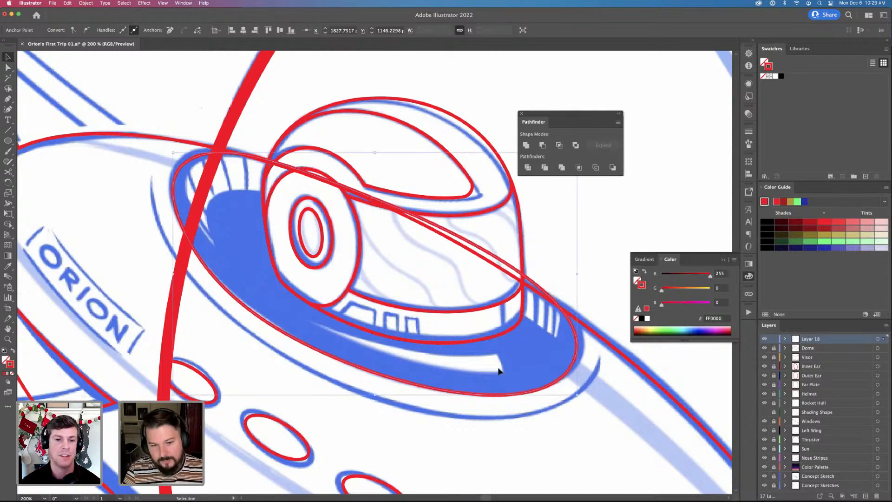
key("super+minus")
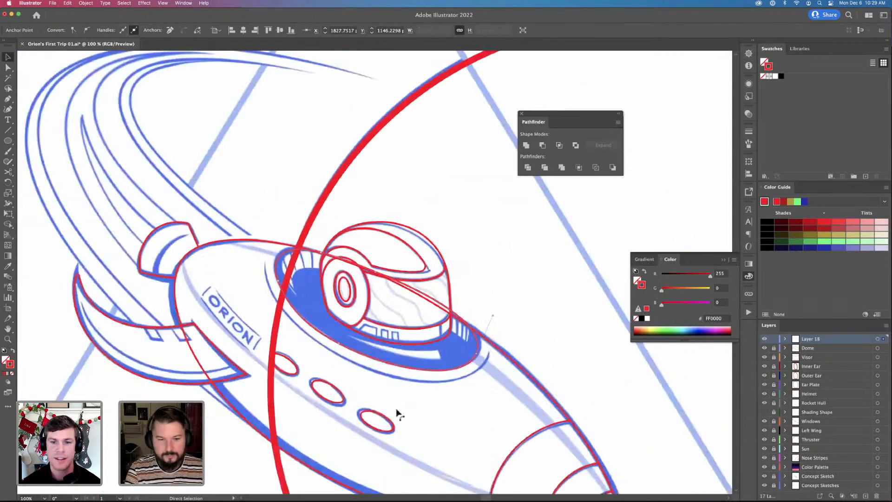
key("super+plus")
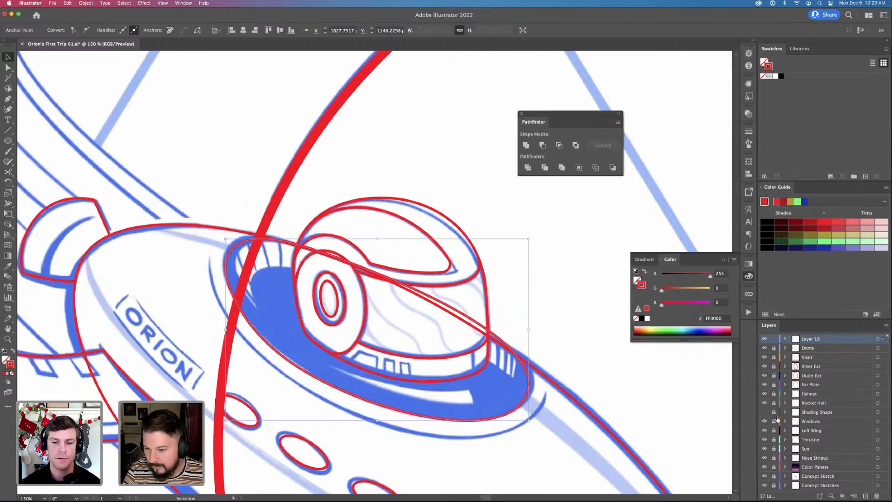
Unlock the Rocket Hull layer and swap the cockpit outline's red stroke to a solid fill
left_click(774, 403)
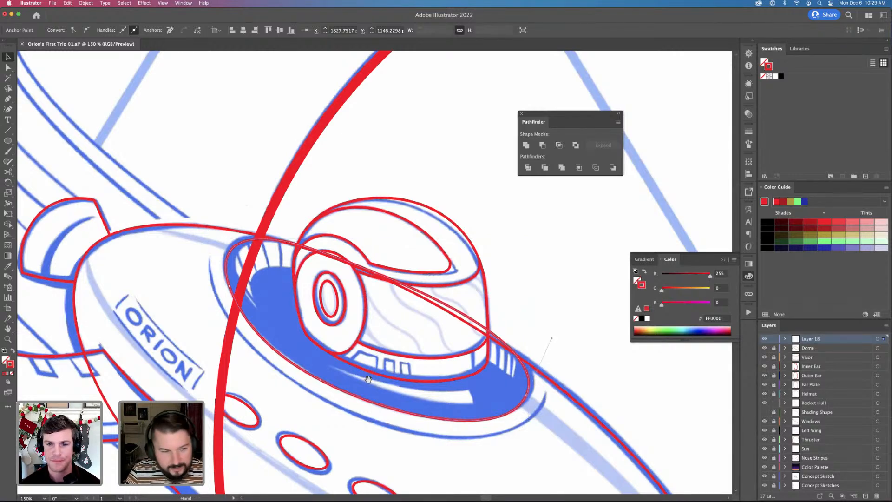
scroll(633, 395, "down", 3)
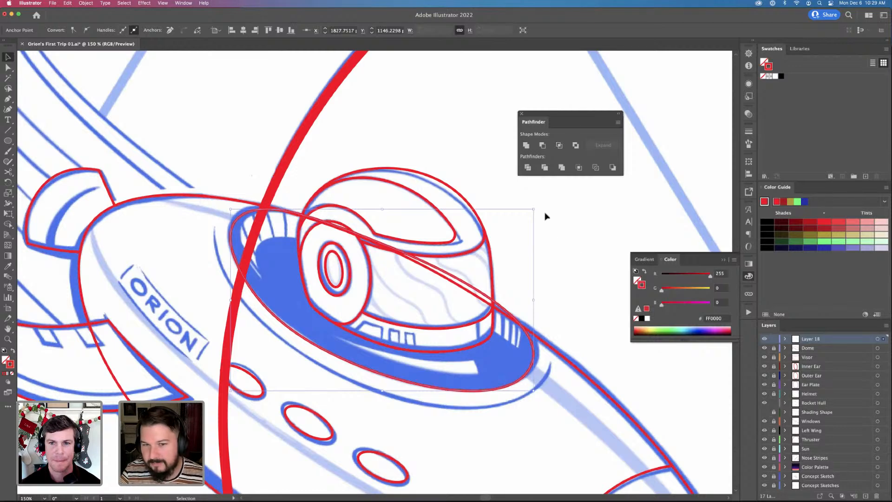
left_click(528, 167)
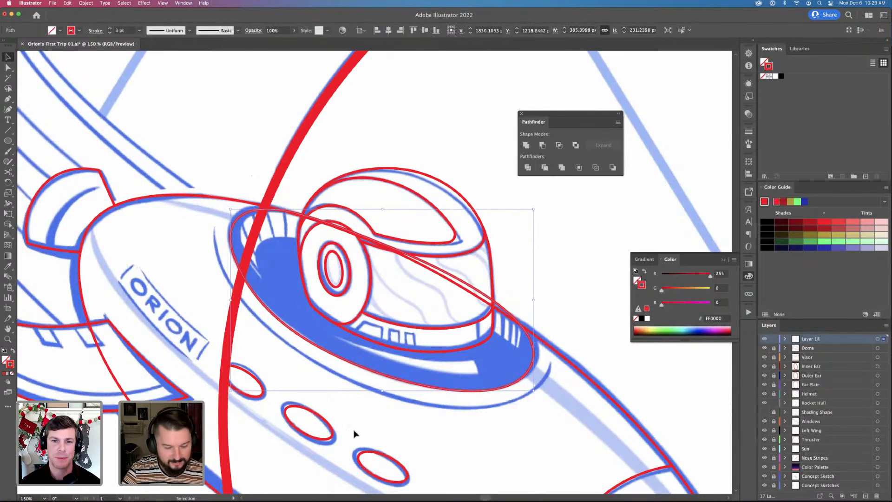
key("i")
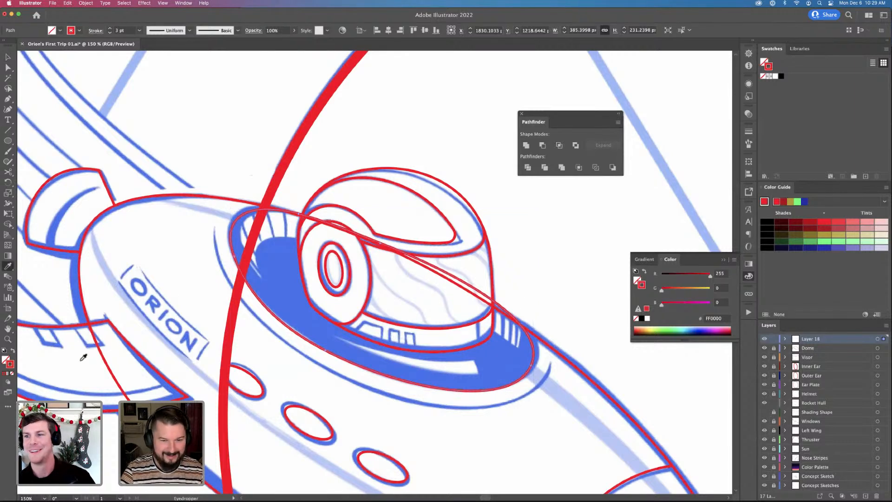
key("v")
left_click(14, 351)
key("a")
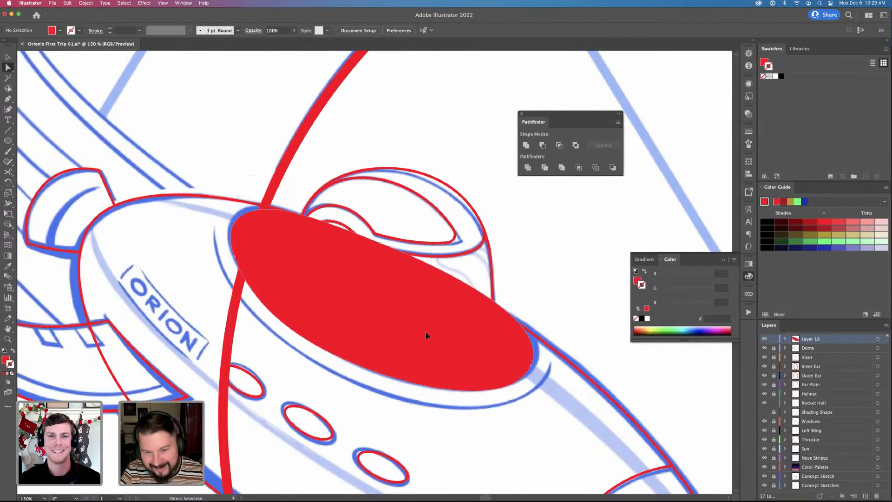
Divide the cockpit shape and rocket hull with Pathfinder, ungroup the pieces, and cut the cockpit piece out of the hull
left_click(463, 343)
key("a")
left_click(544, 351)
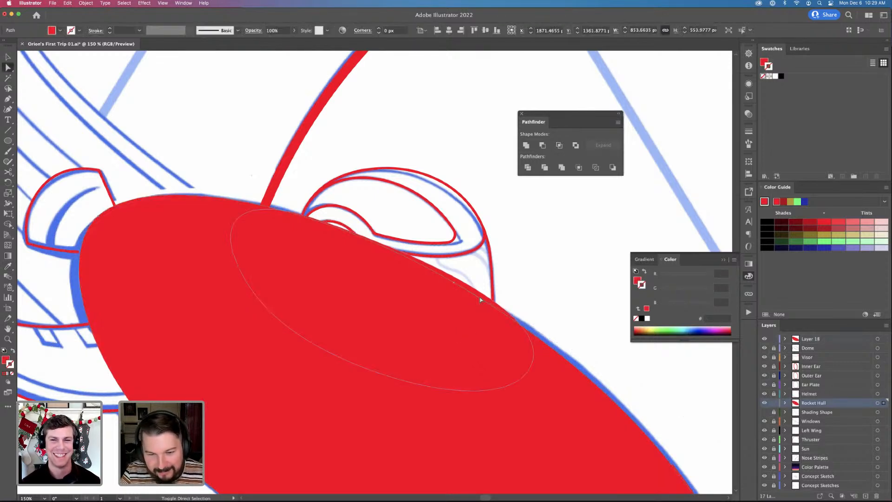
left_click(527, 167)
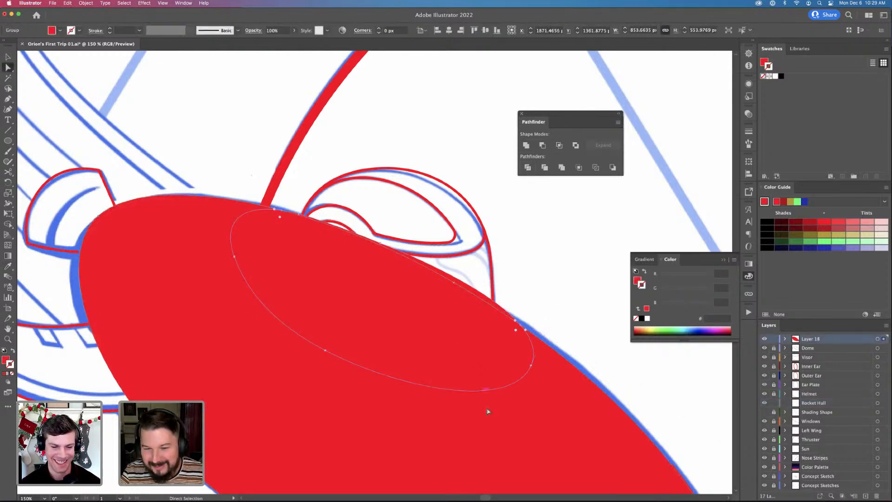
key("super+shift+g")
key("super+shift+a")
left_click(495, 362)
key("super+x")
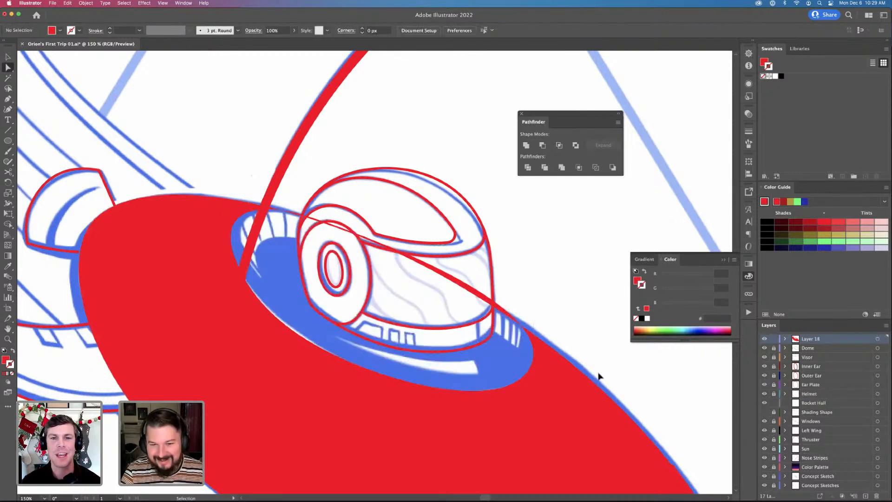
Undo the hull division and cockpit fill swap while keeping the cut cockpit piece on the clipboard
key("super+z")
key("super+z")
key("super+z")
key("super+z")
key("super+z")
key("super+z")
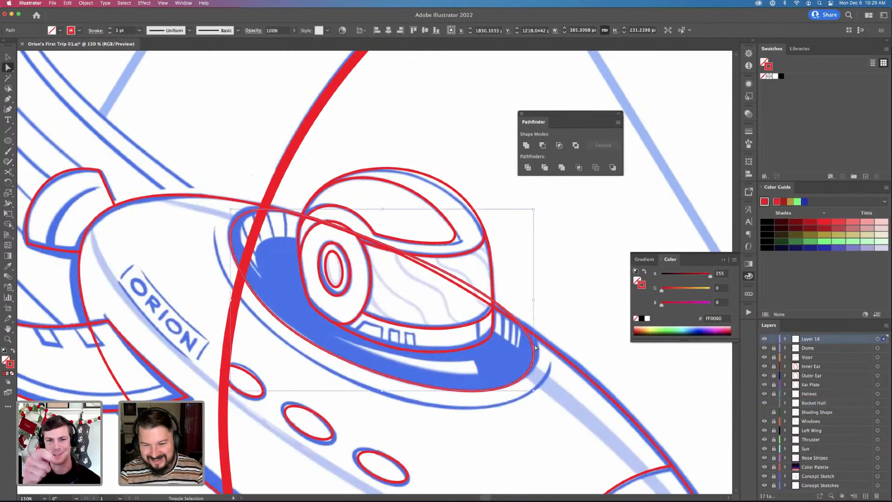
Replace the original cockpit outline with the cut piece pasted in front, and sample the hull's red stroke onto it with the Eyedropper
key("super+shift+a")
key("v")
left_click(533, 351)
key("super+x")
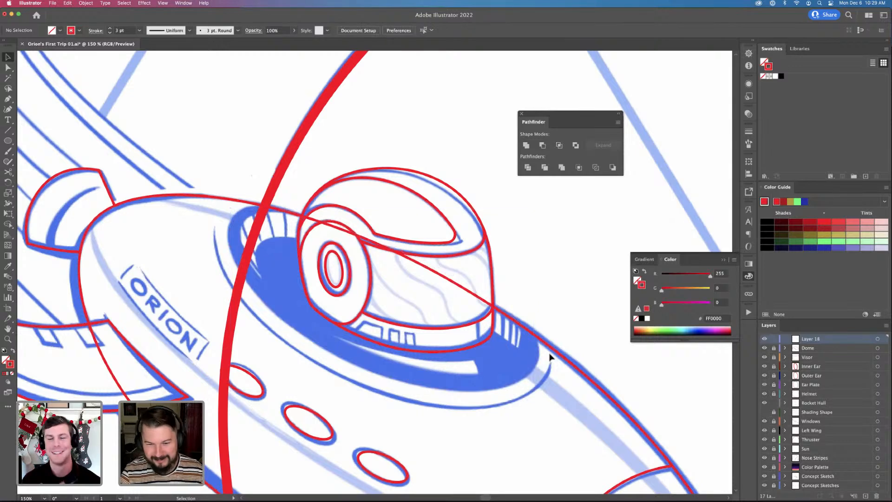
key("super+f")
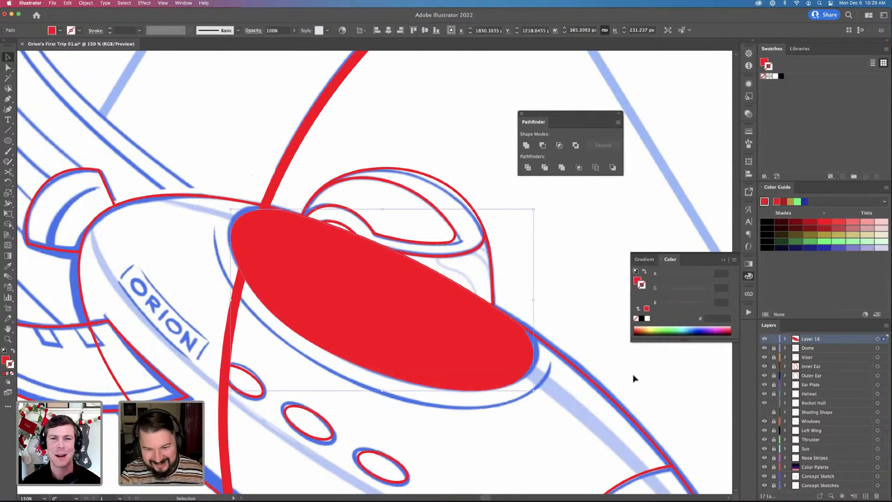
key("i")
left_click(560, 350)
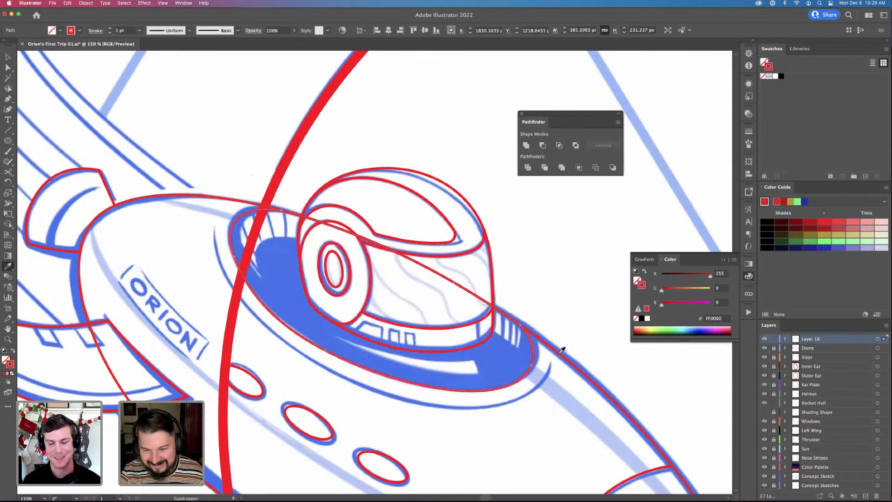
Round the trimmed cockpit outline's front and rear corners at the hull edge, by about 63 px and 105 px
key("a")
left_click(522, 325)
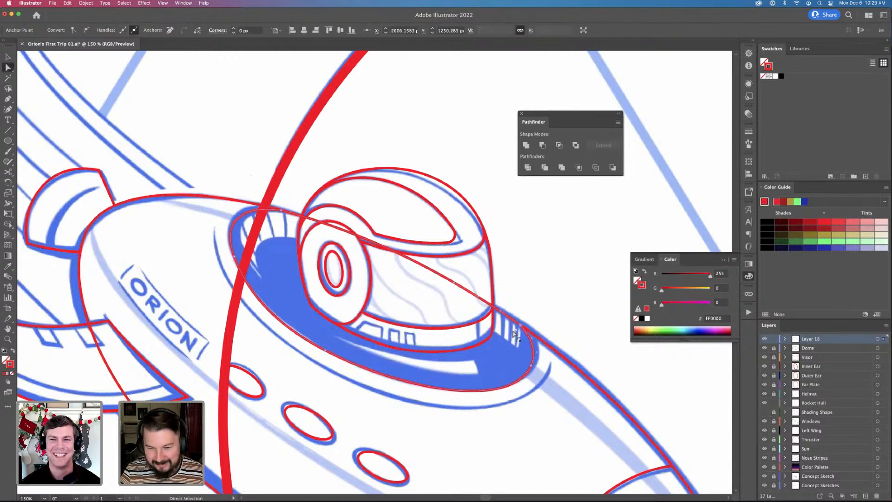
left_click_drag(514, 332, 318, 430)
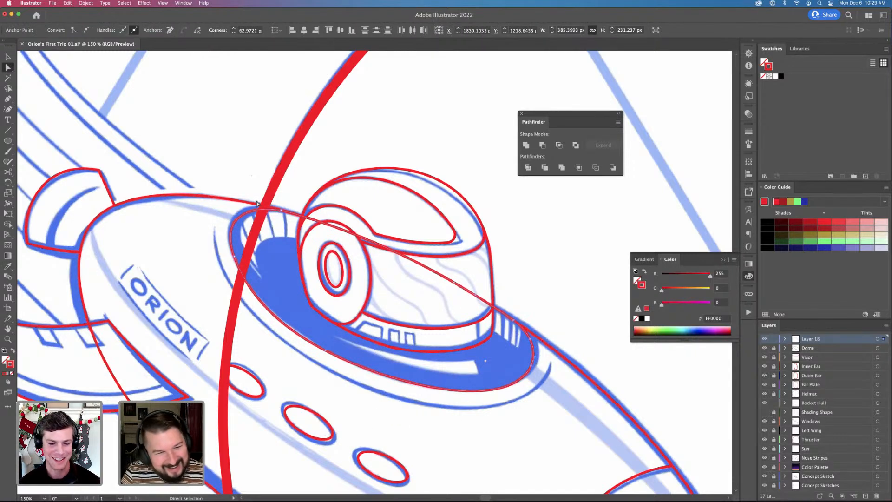
left_click(281, 209)
left_click_drag(280, 218, 277, 357)
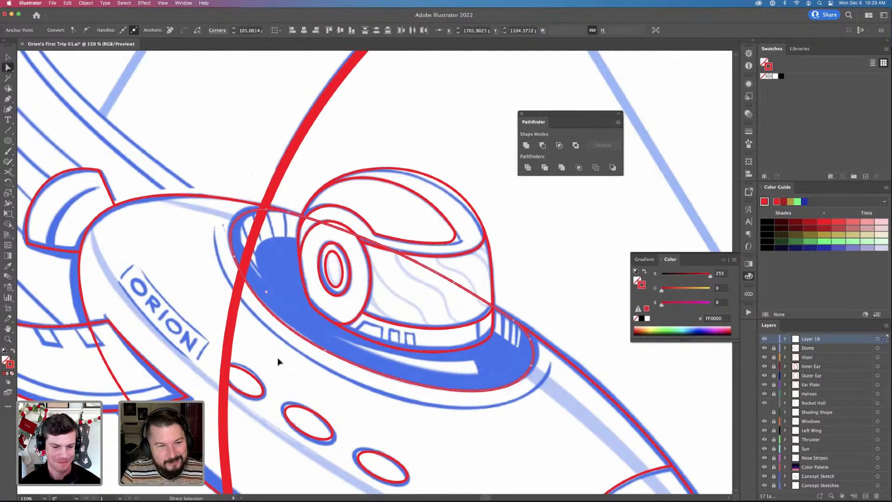
left_click(278, 361)
key("v")
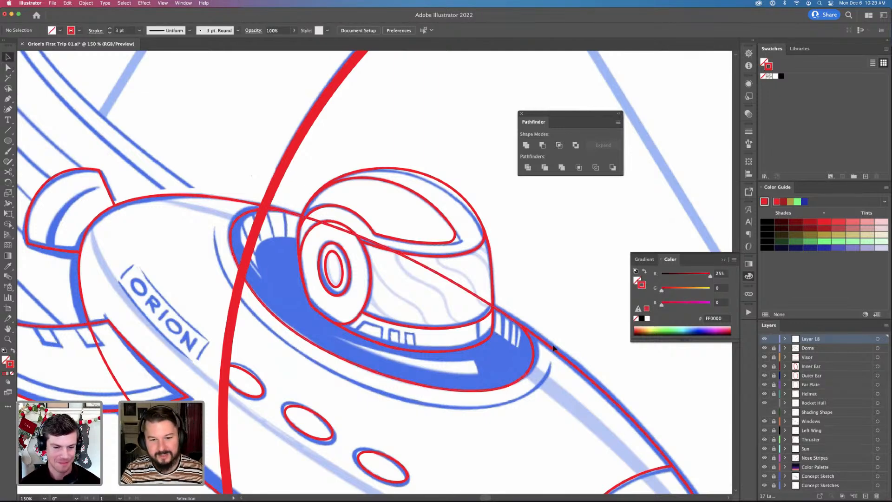
Try to scale the trimmed cockpit outline down toward its front end and adjust its lower edge
left_click_drag(278, 289, 283, 292)
key("a")
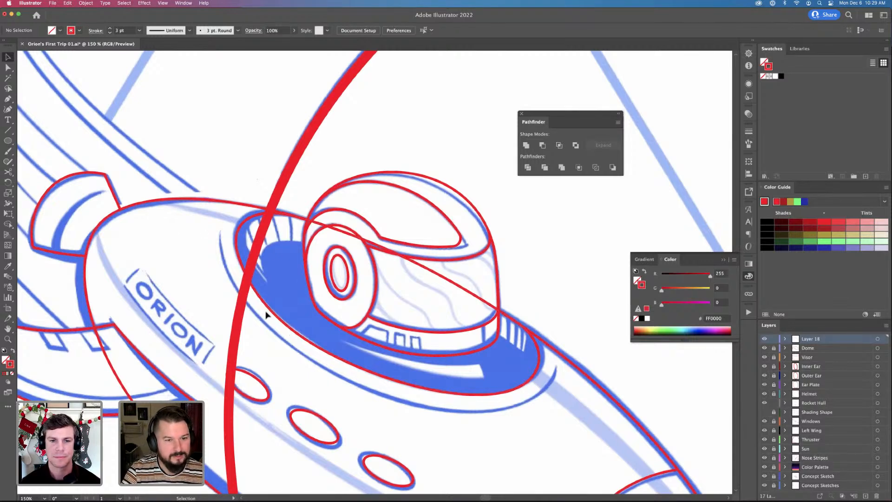
left_click(277, 313)
key("v")
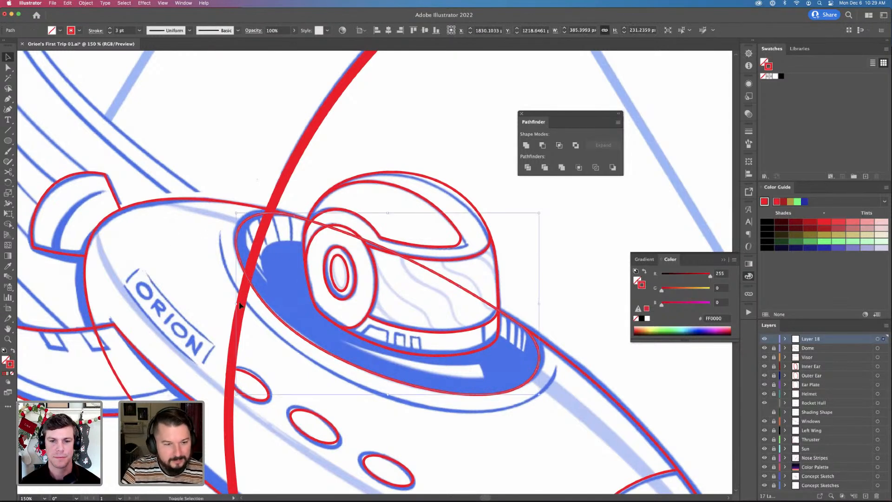
left_click_drag(258, 312, 273, 314)
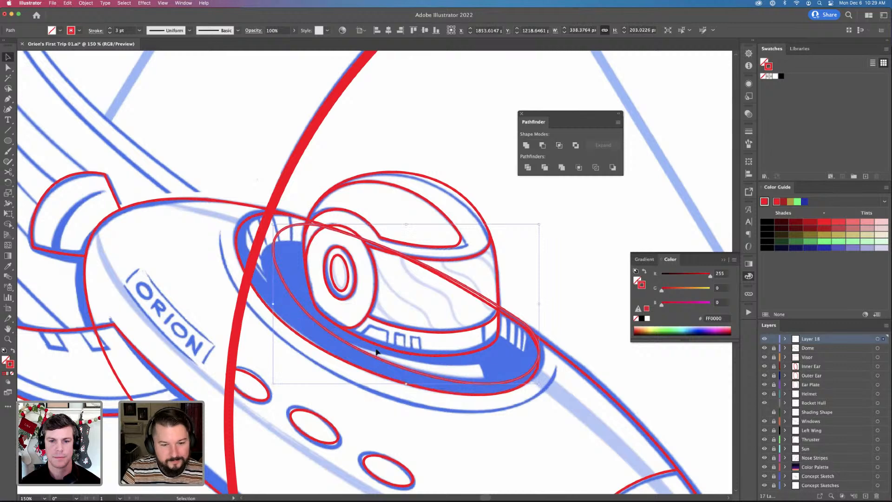
left_click_drag(407, 386, 415, 419)
key("a")
key("super+z")
key("super+z")
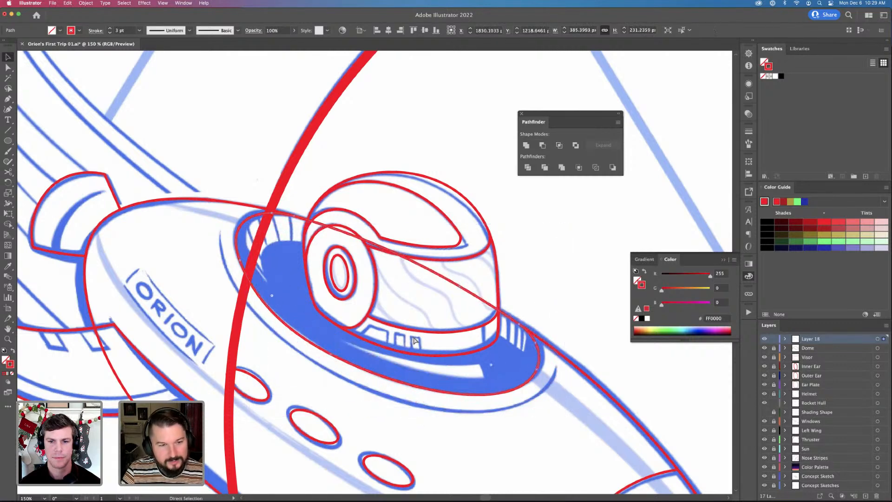
Cut the trimmed cockpit outline and restore the original untrimmed outline along the sketched rim
left_click(286, 287)
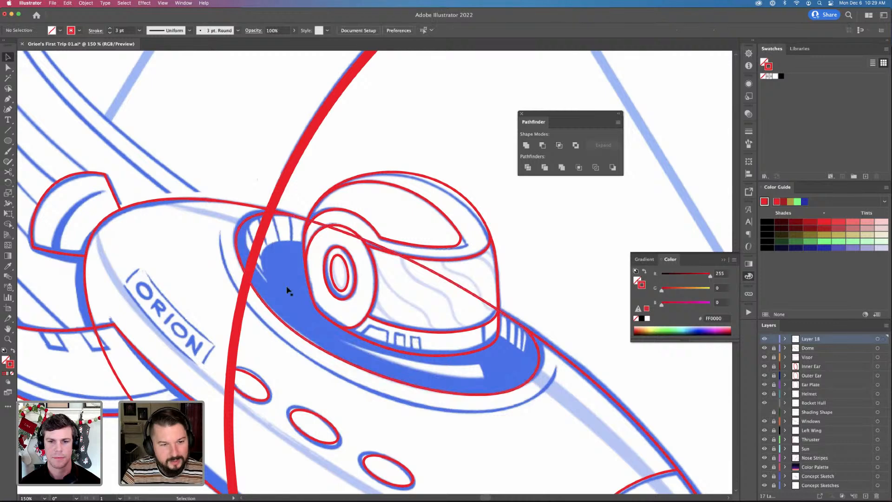
left_click(239, 262)
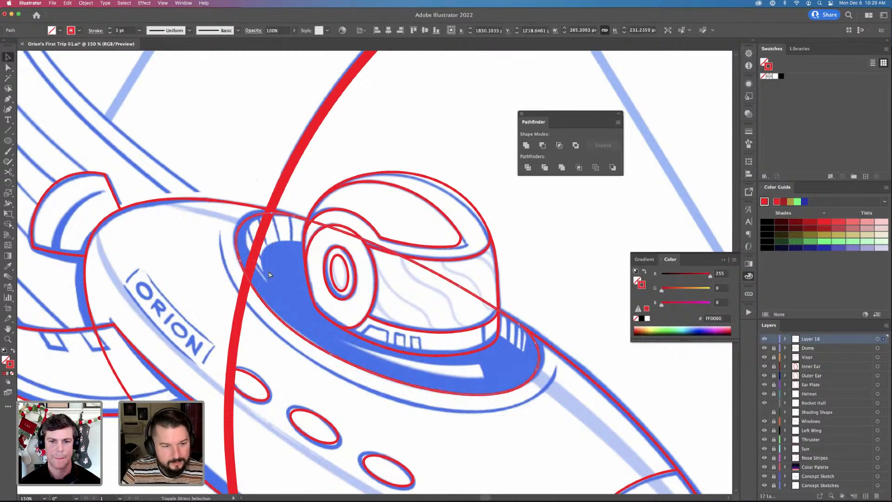
left_click_drag(241, 263, 236, 304)
key("super+z")
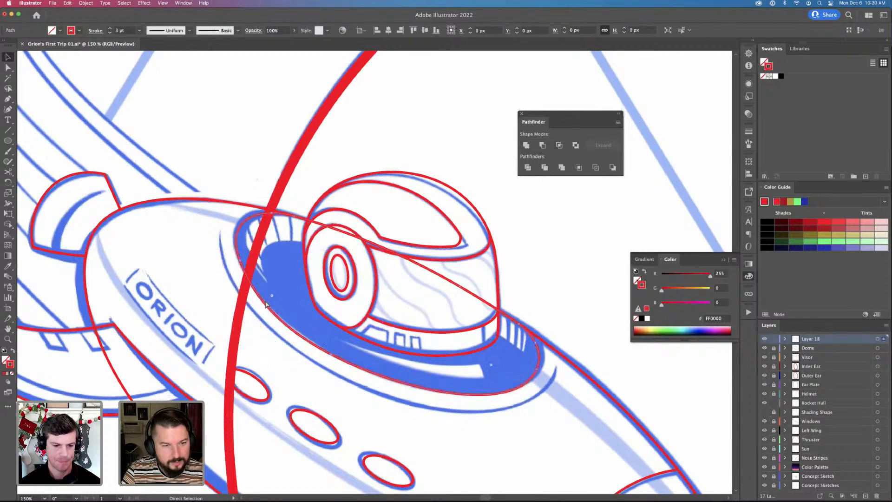
left_click(537, 324)
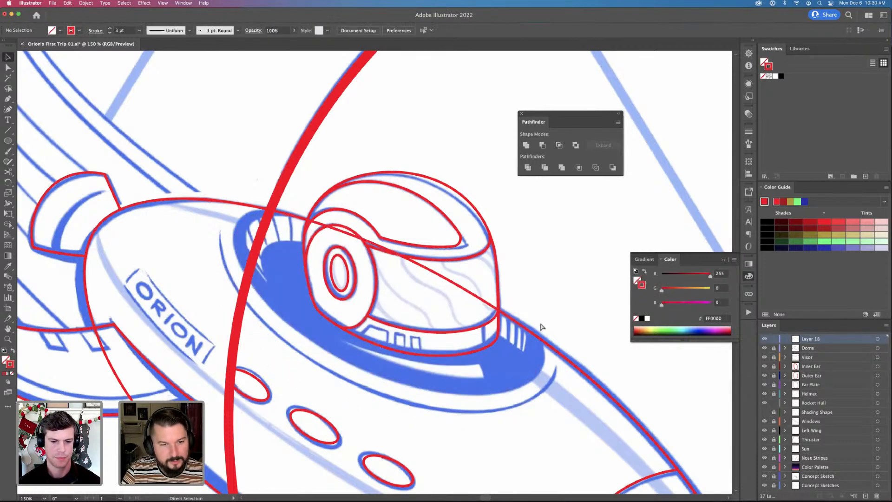
key("v")
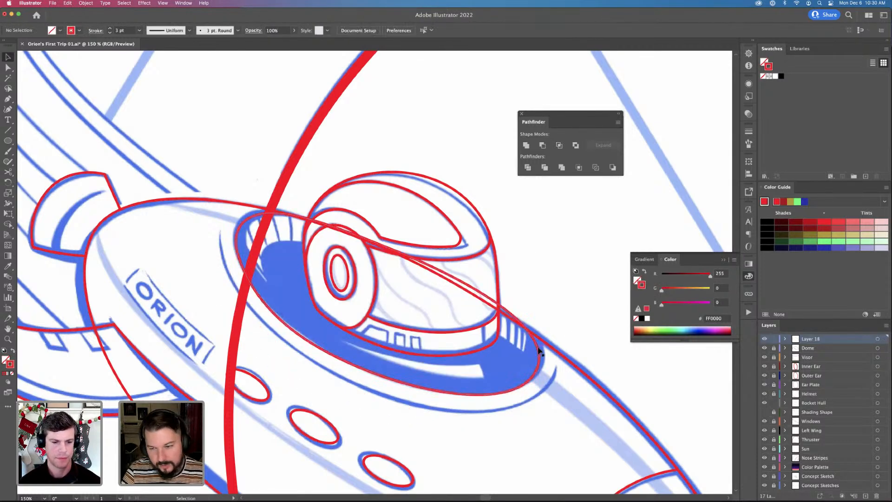
Create a new layer above Layer 18, paste the trimmed cockpit outline in front on it, and lock the layer
left_click(865, 495)
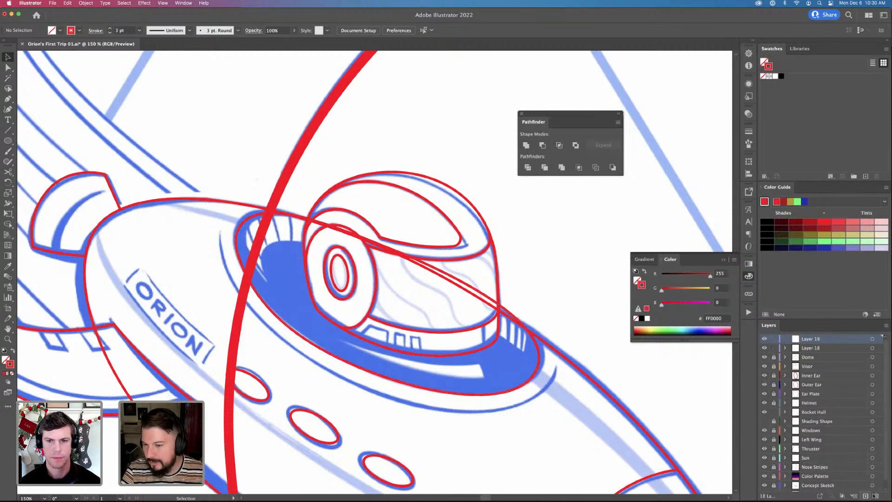
key("ctrl+f")
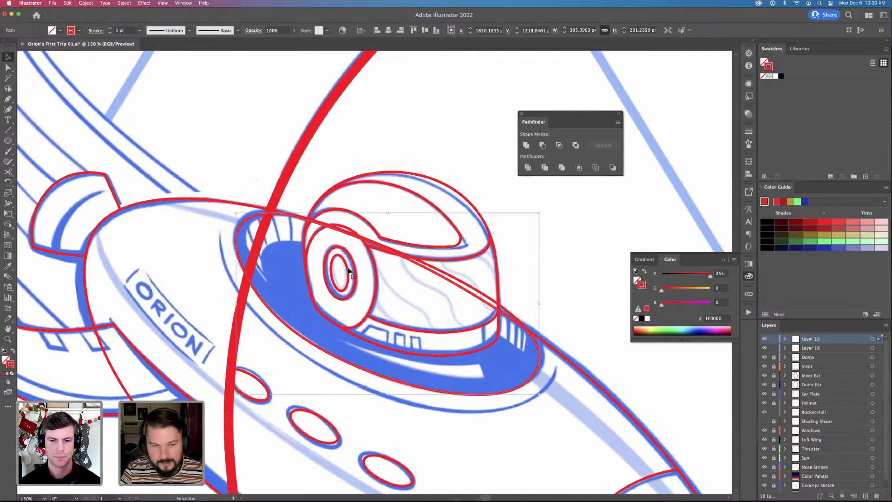
left_click(774, 339)
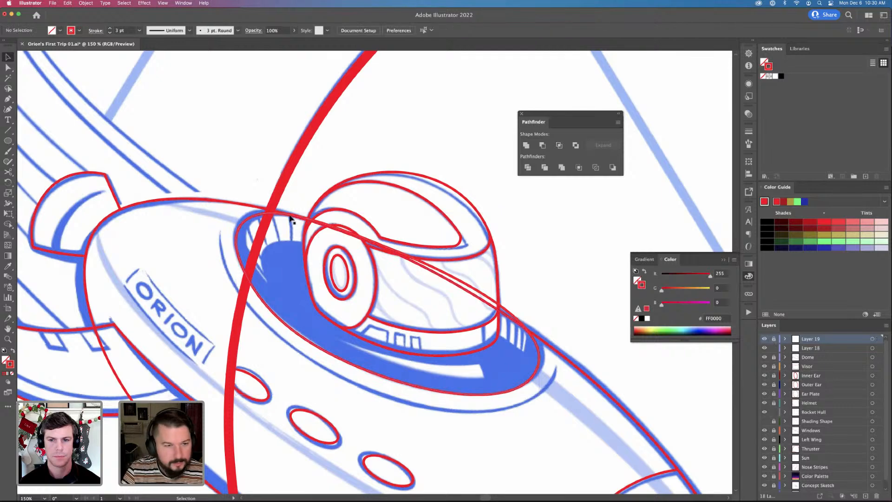
Scale the Layer 18 cockpit outline down to about 341 by 187 px inside the opening, hiding the Sun layer for visibility
left_click(242, 222)
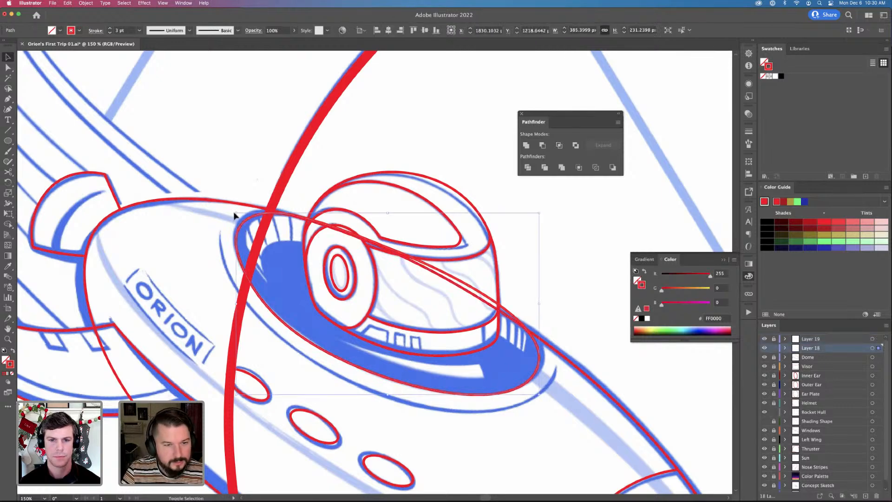
left_click_drag(235, 215, 282, 240)
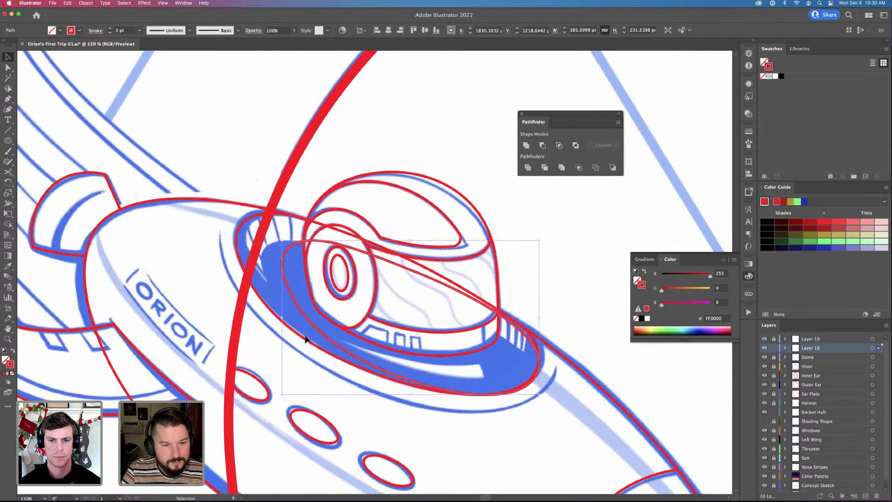
left_click_drag(282, 317, 249, 325)
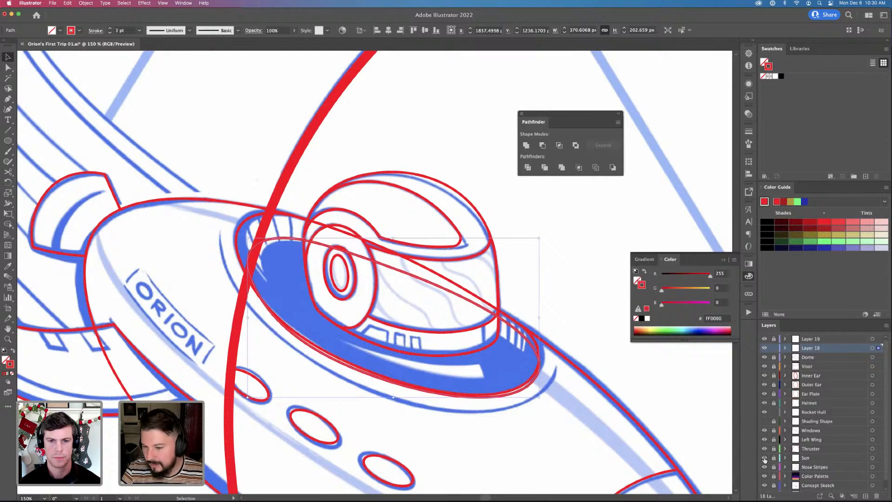
left_click(764, 458)
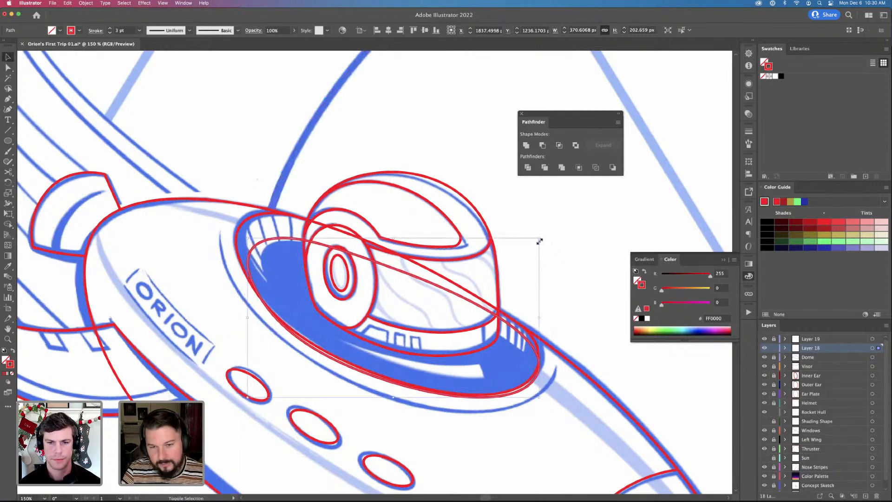
left_click_drag(539, 241, 537, 252)
Pull the lower-end anchor of the Layer 18 cockpit outline outward past the opening's rim
key("a")
left_click(515, 376)
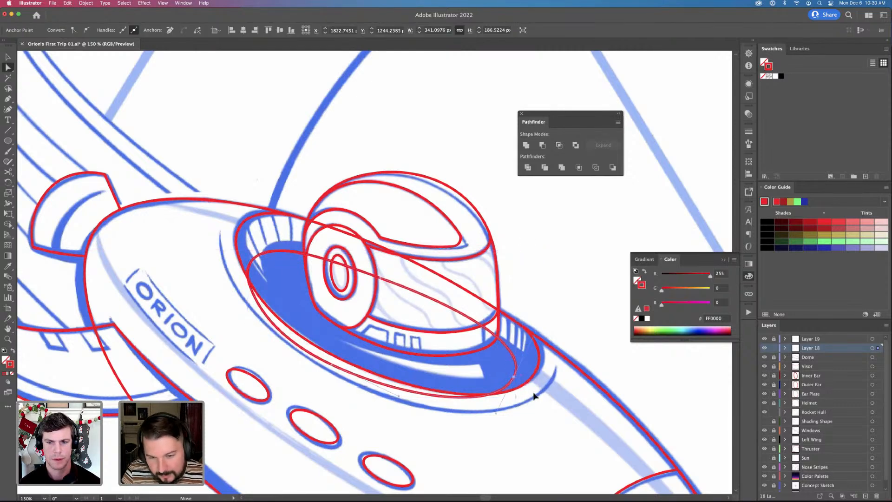
left_click_drag(533, 396, 548, 406)
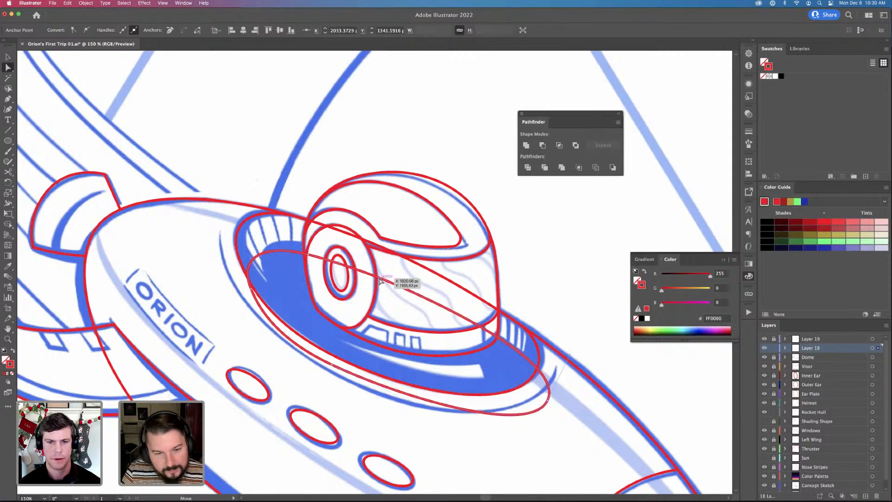
Convert the outline's upper anchor beside the ear plate, extend its curve handles, and raise it toward the upper edge of the inner opening
left_click(338, 287)
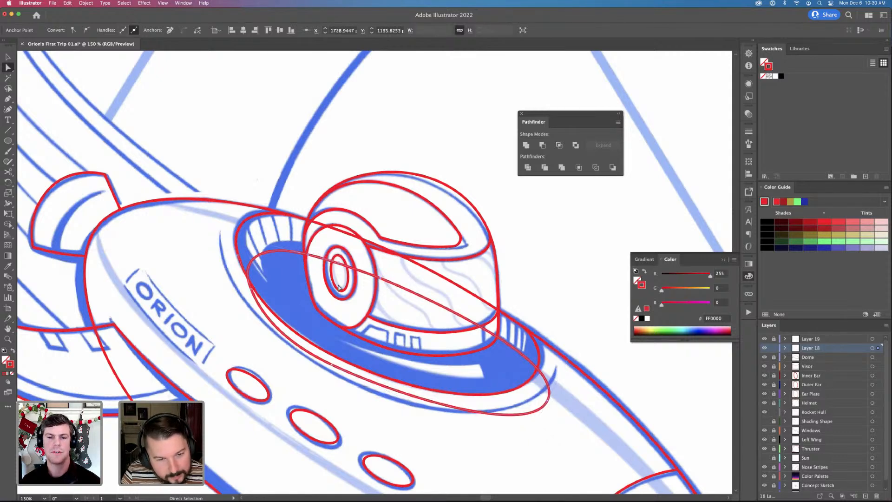
left_click(378, 281)
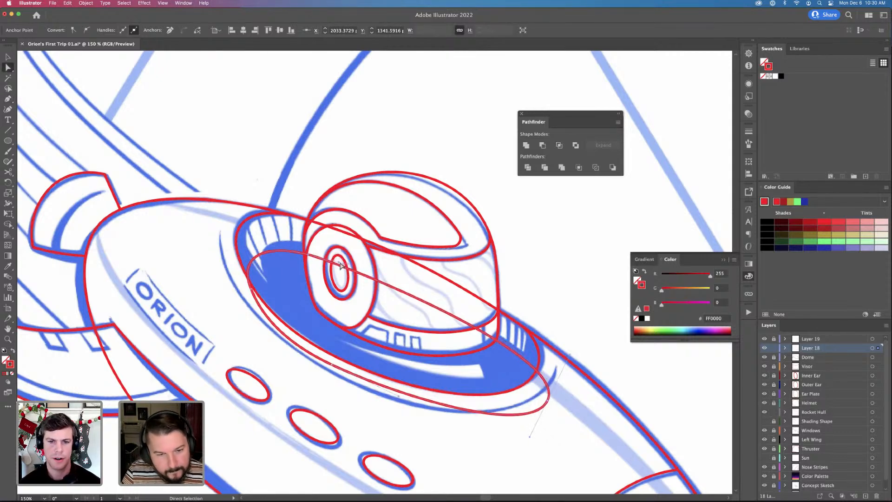
left_click_drag(340, 265, 364, 258)
key("shift+c")
left_click_drag(308, 255, 370, 260)
key("a")
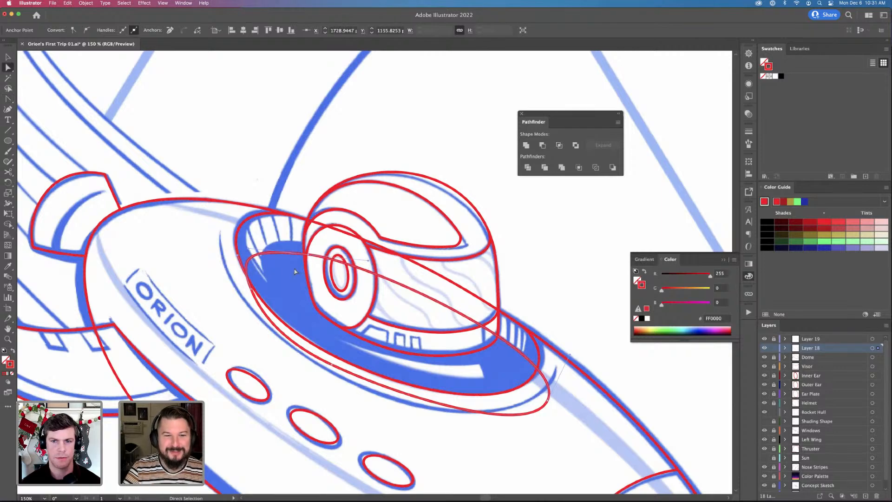
left_click_drag(311, 257, 403, 265)
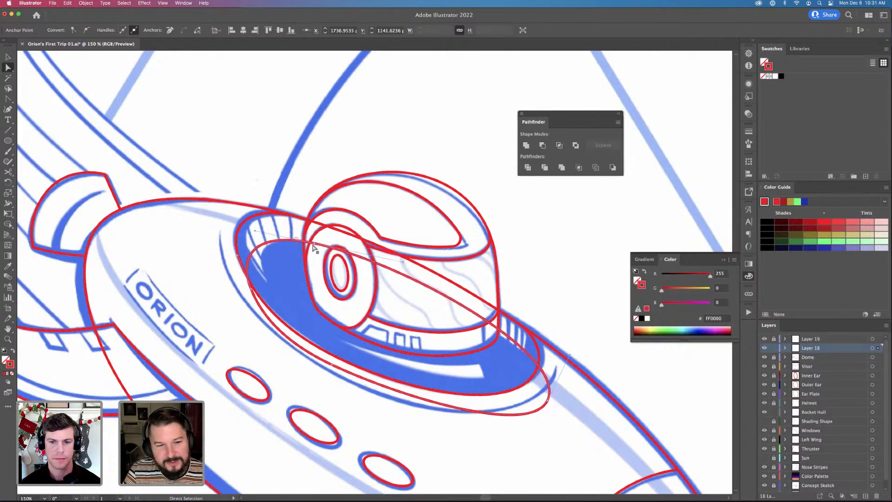
Nudge the anchors around the Layer 18 outline and shorten the upper curve handle to follow the sketched inner opening
mouse_move(315, 245)
left_mouse_down()
mouse_move(329, 252)
mouse_move(323, 248)
left_mouse_up()
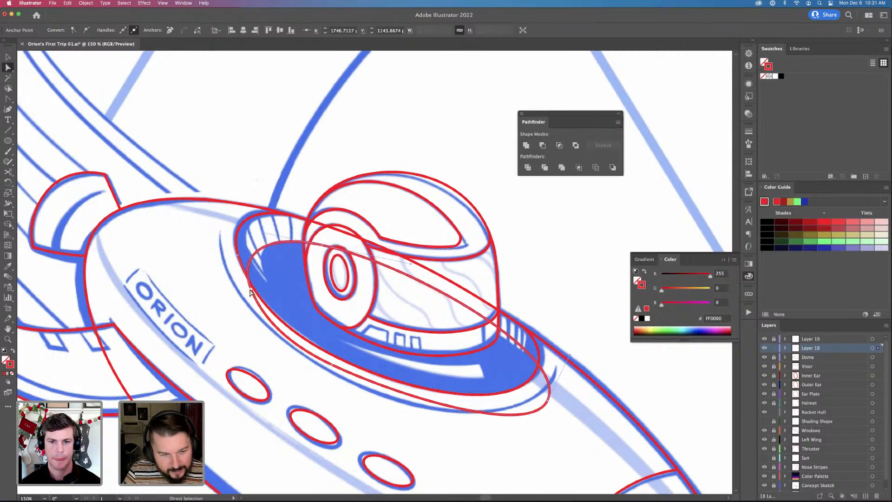
left_click_drag(250, 292, 254, 289)
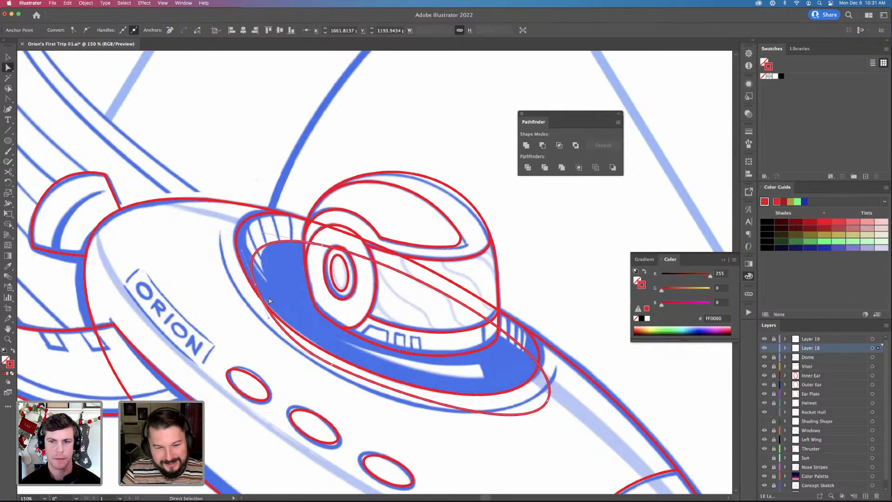
left_click_drag(331, 368, 341, 362)
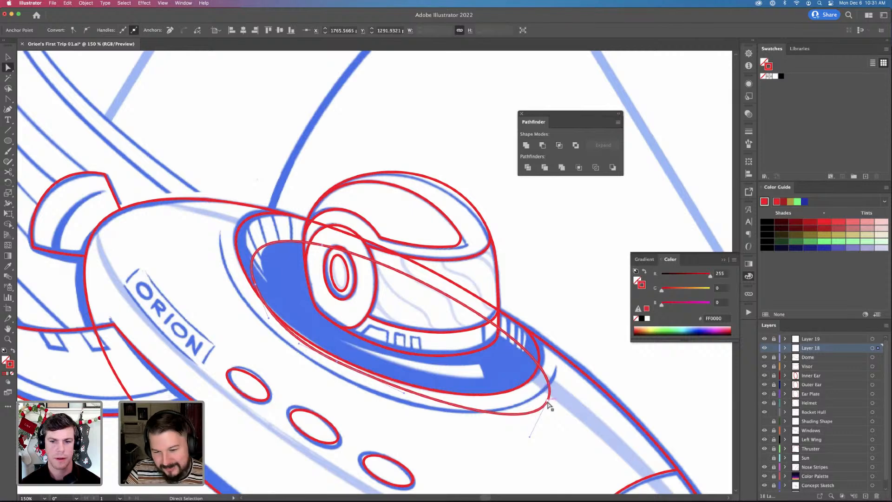
left_click_drag(548, 404, 546, 407)
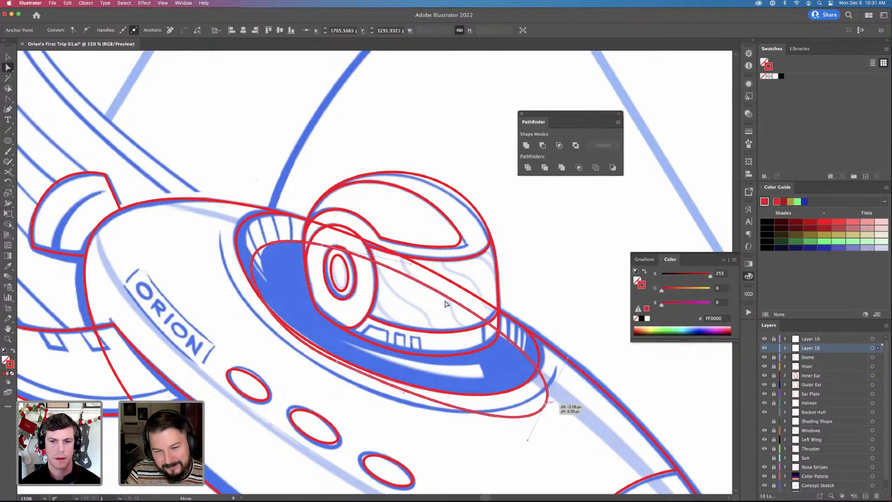
left_click_drag(410, 264, 402, 266)
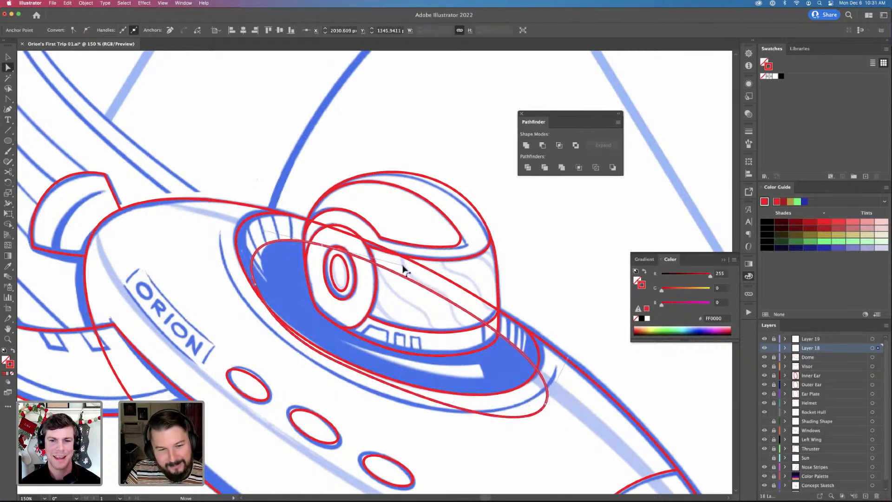
left_click_drag(324, 249, 322, 253)
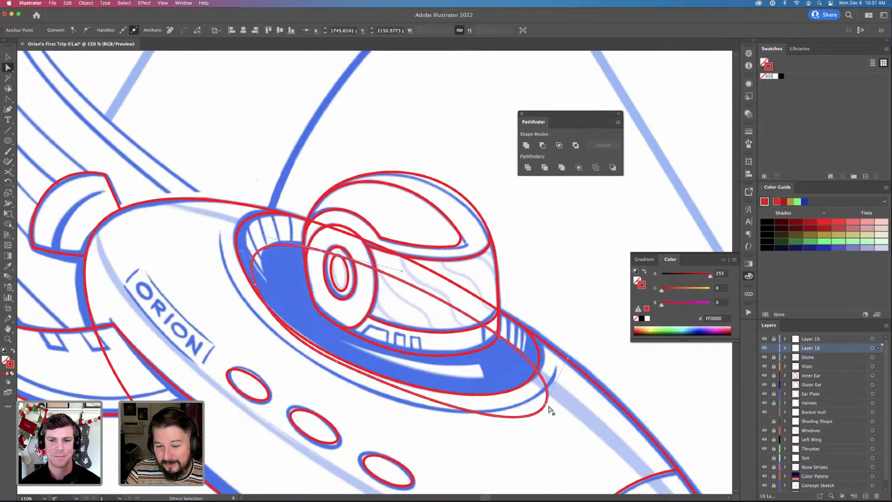
Shift the outline's front-end anchor inward, raise the upper anchor, and tighten the lower-edge anchor against the cockpit rim
left_click_drag(550, 410, 549, 408)
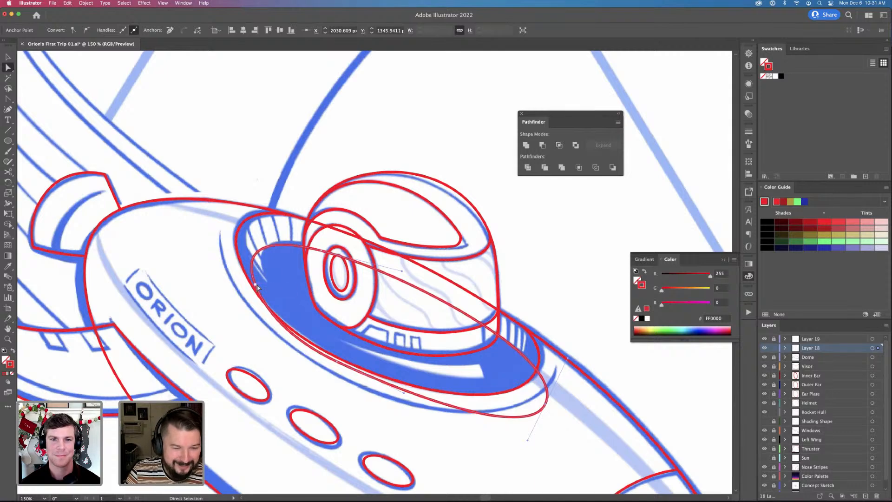
left_click_drag(257, 288, 272, 289)
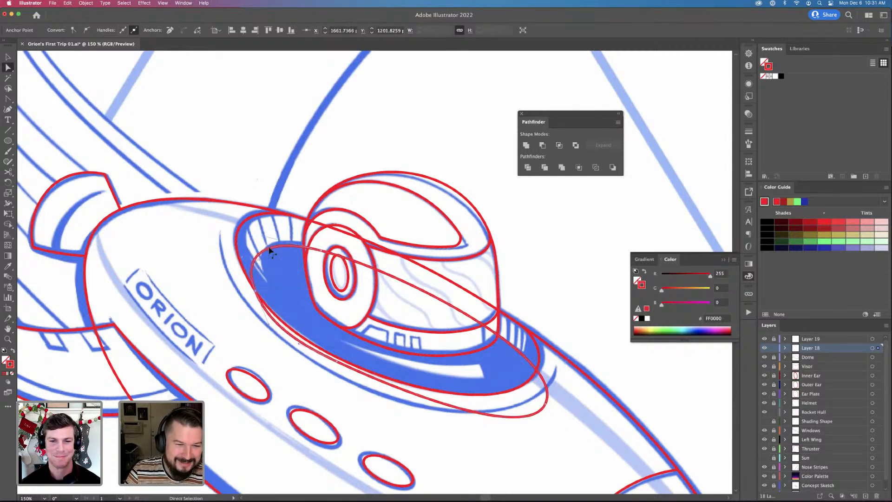
left_click_drag(324, 253, 324, 249)
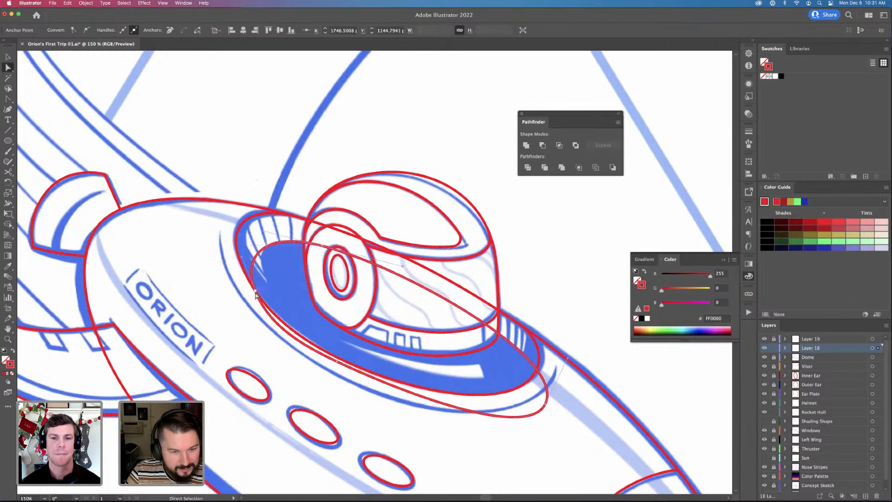
left_click_drag(268, 289, 265, 291)
left_click(341, 369)
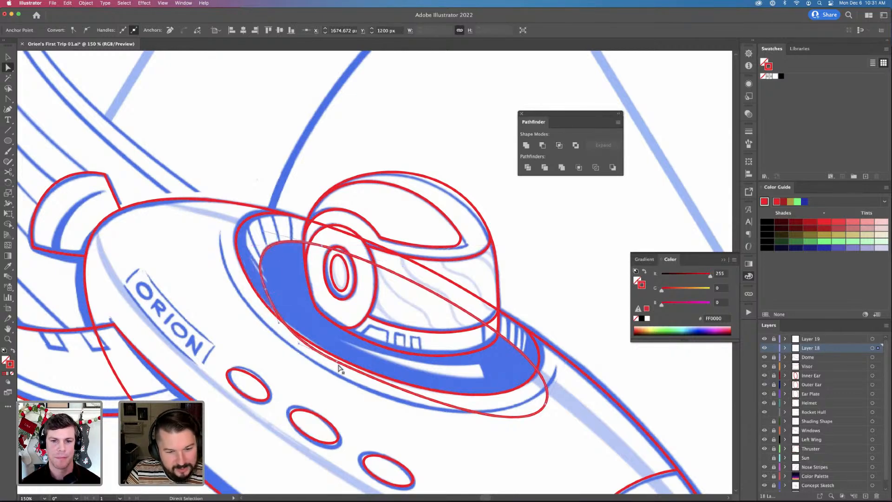
left_click_drag(338, 366, 340, 361)
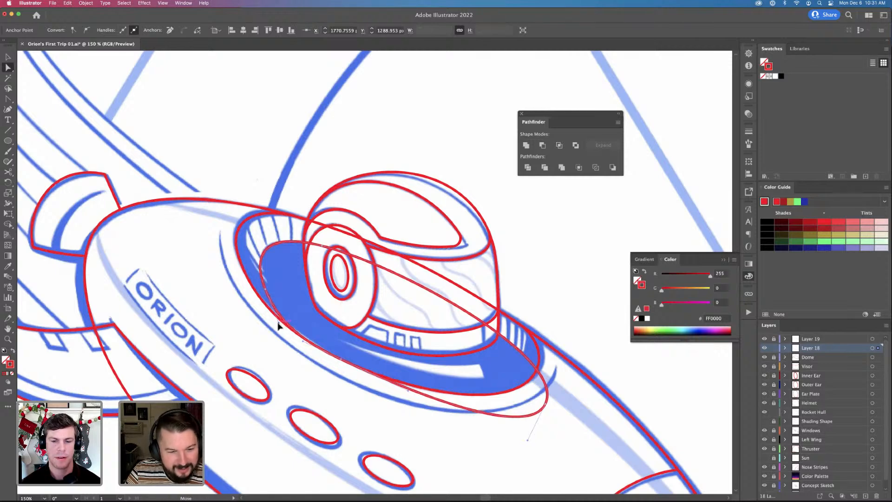
Fine-tune the front-end anchor and its curve so the outline follows the sketched inner edge of the opening
left_click(275, 300)
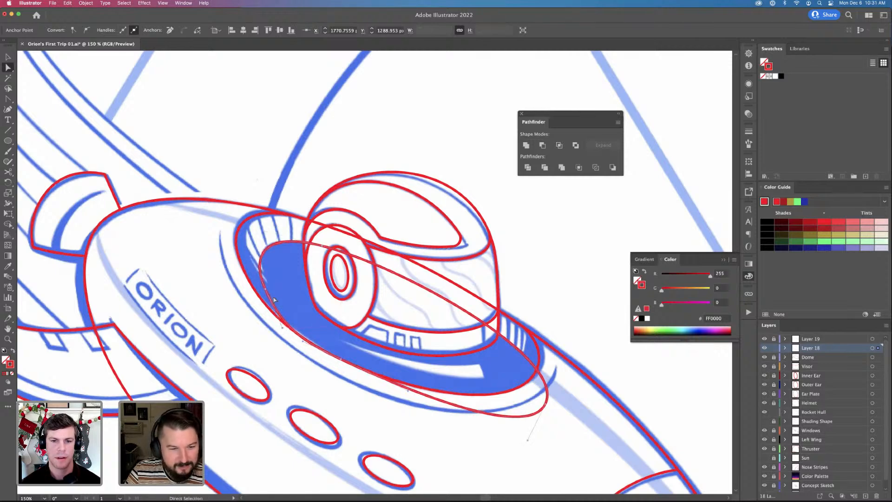
left_click(267, 294)
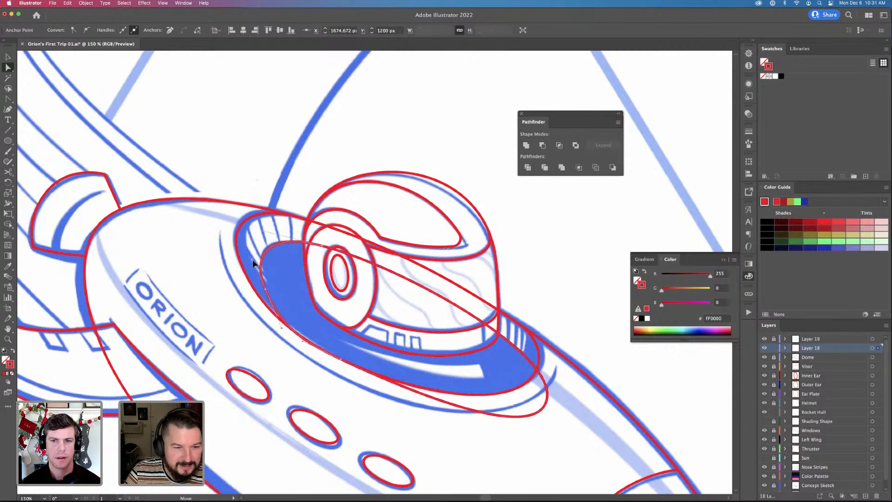
left_click(250, 263)
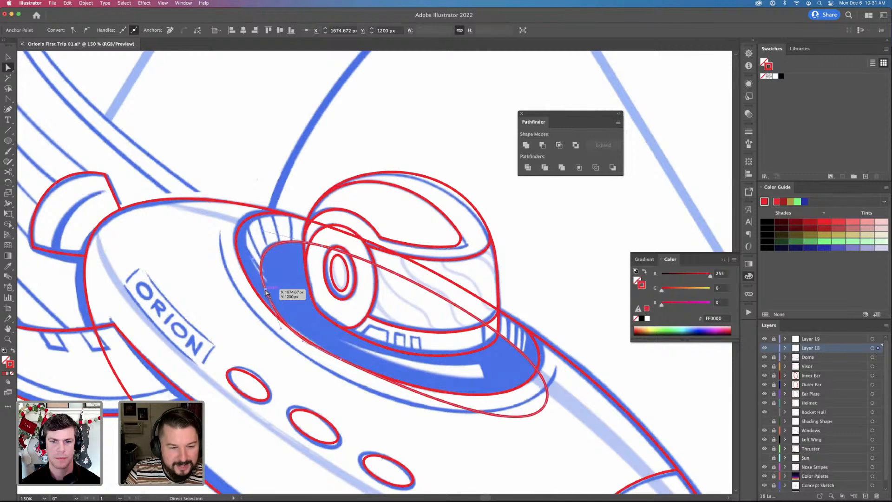
left_click_drag(266, 291, 261, 292)
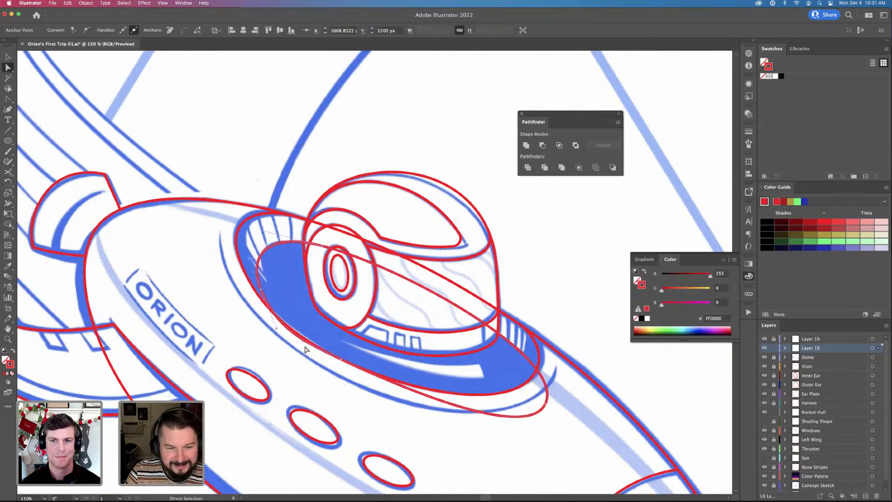
Extend the outline's lower-end anchor farther beyond the rim and lower the upper anchor to match the sketched inner contour
left_click(547, 408)
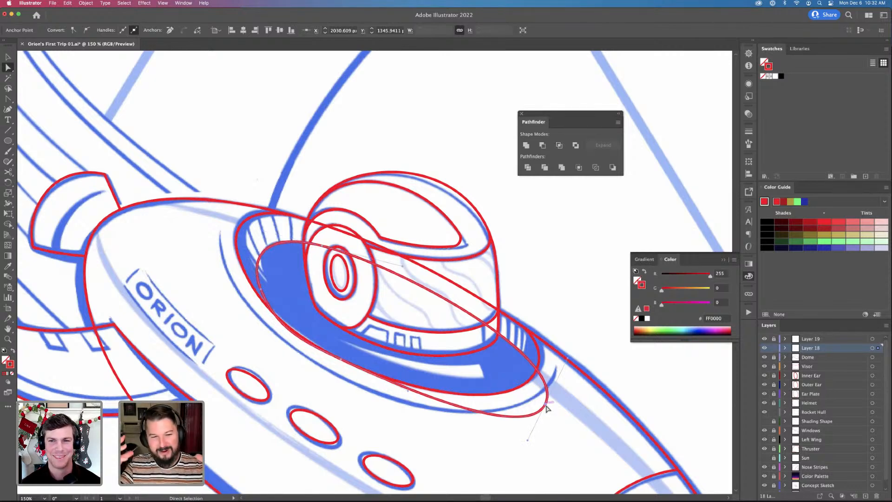
left_click_drag(547, 408, 553, 416)
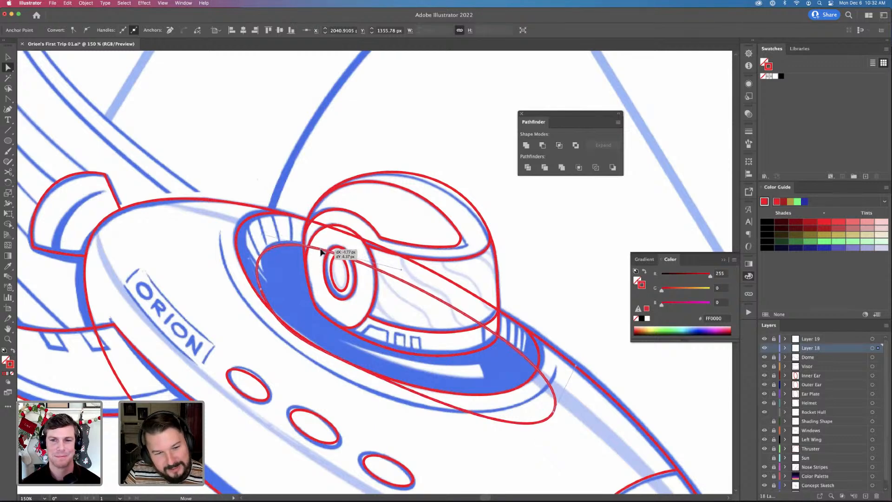
left_click_drag(321, 251, 402, 271)
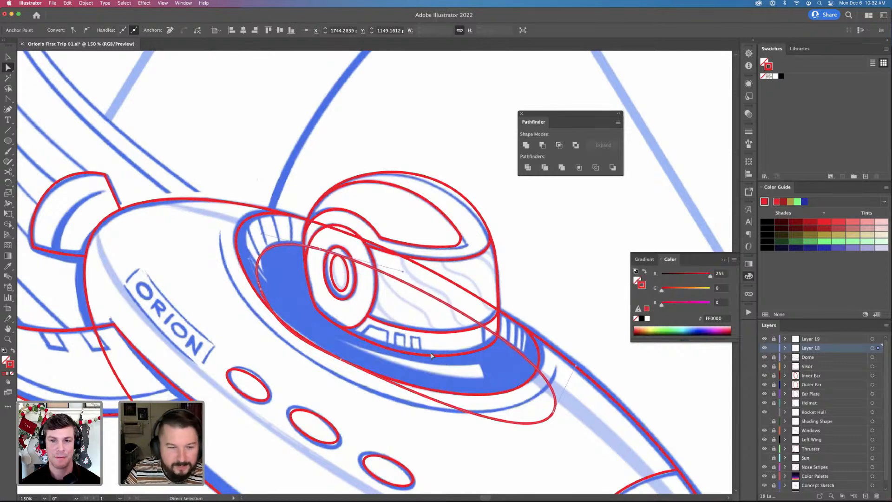
key("v")
left_click(451, 401)
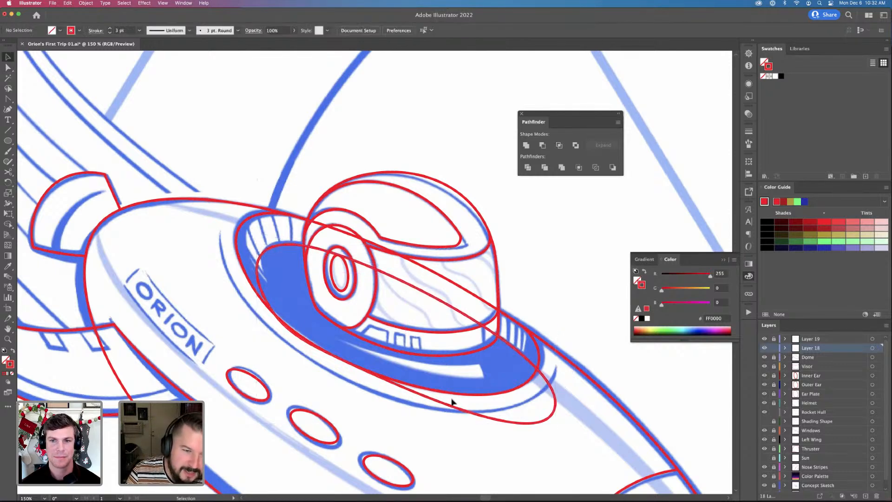
left_click(555, 413)
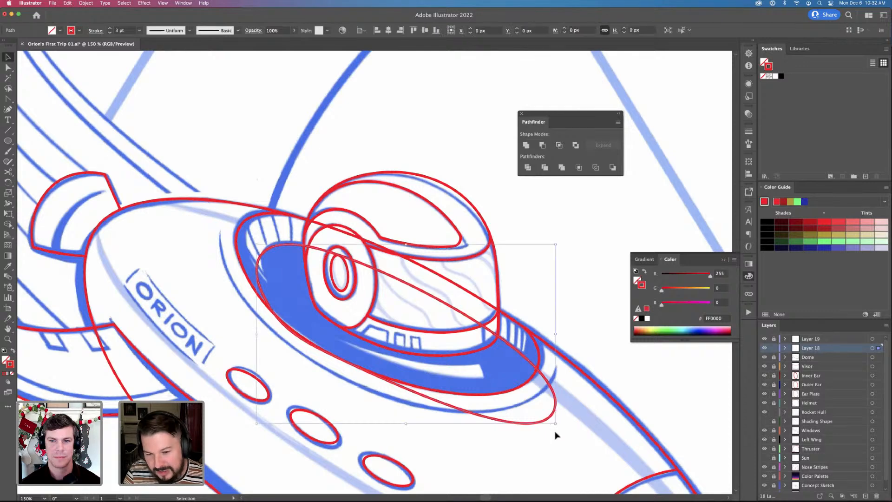
key("a")
left_click_drag(555, 415, 561, 416)
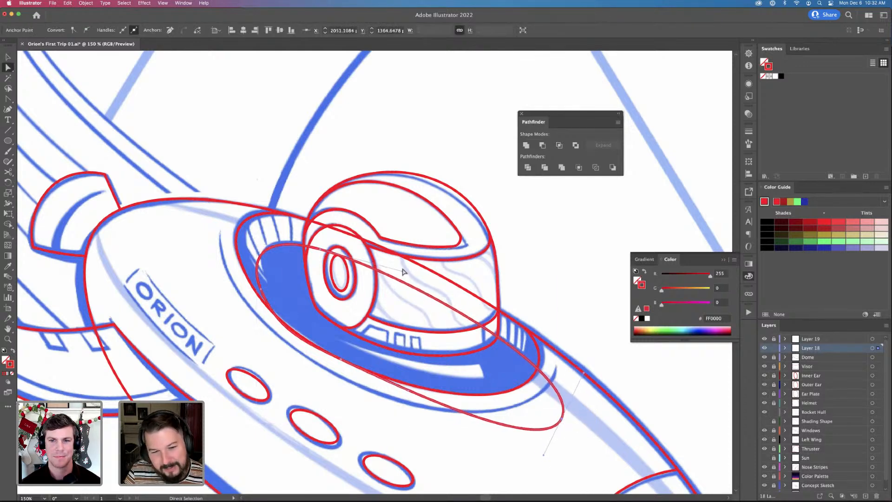
left_click(292, 251)
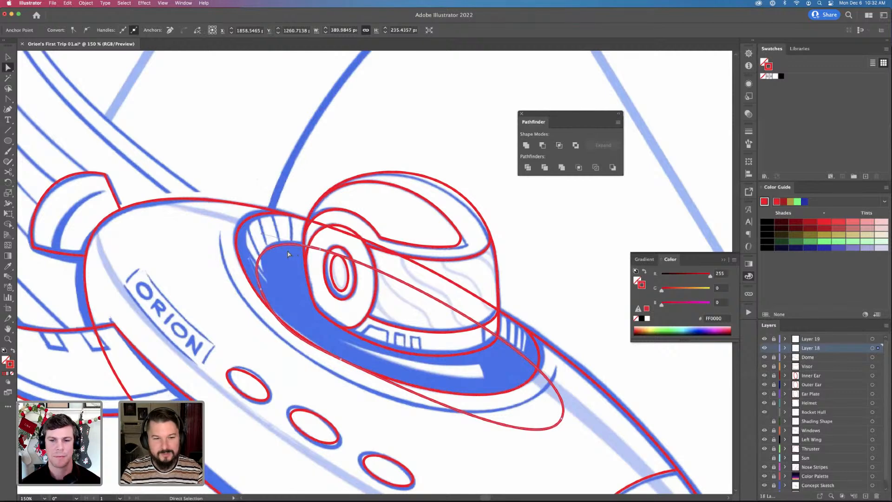
key("v")
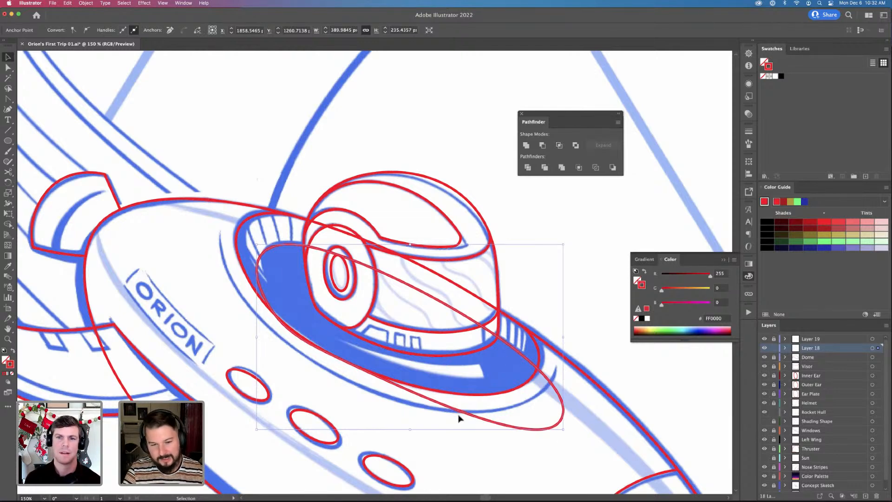
key("a")
left_click_drag(345, 367, 351, 377)
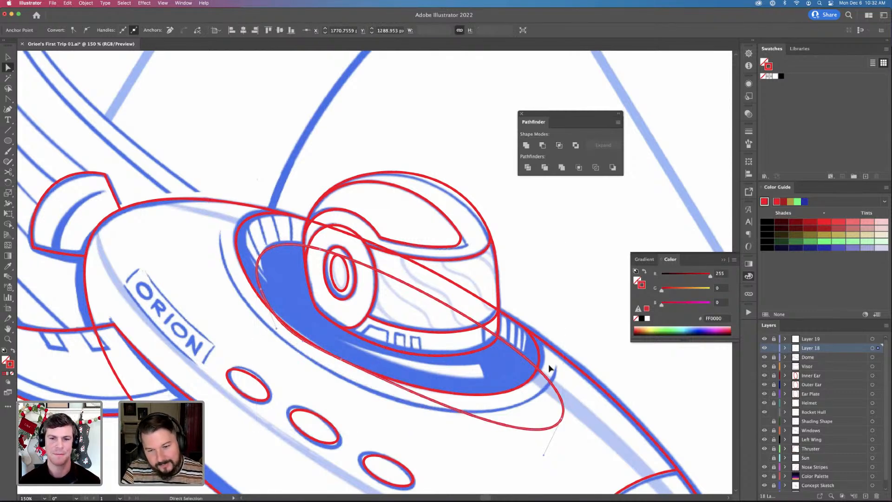
Unlock Layer 19, select both cockpit outlines, and split them into separate pieces with the Pathfinder Divide operation
key("super")
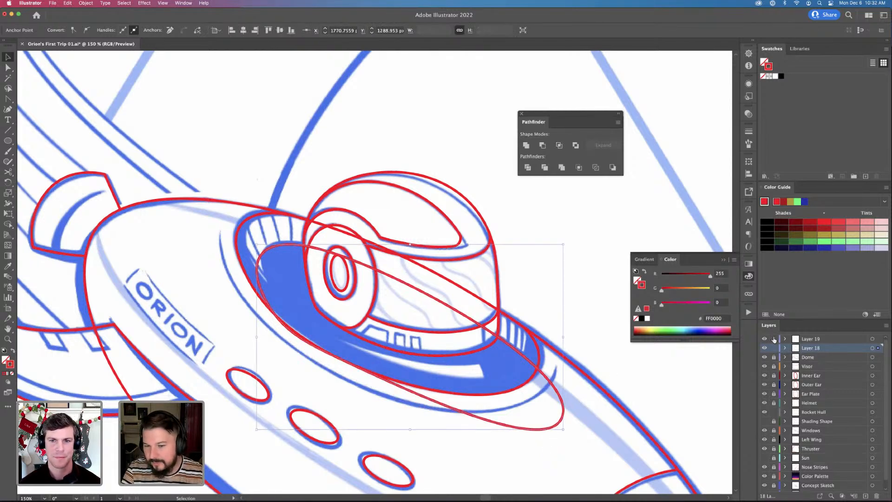
left_click(534, 372, "super")
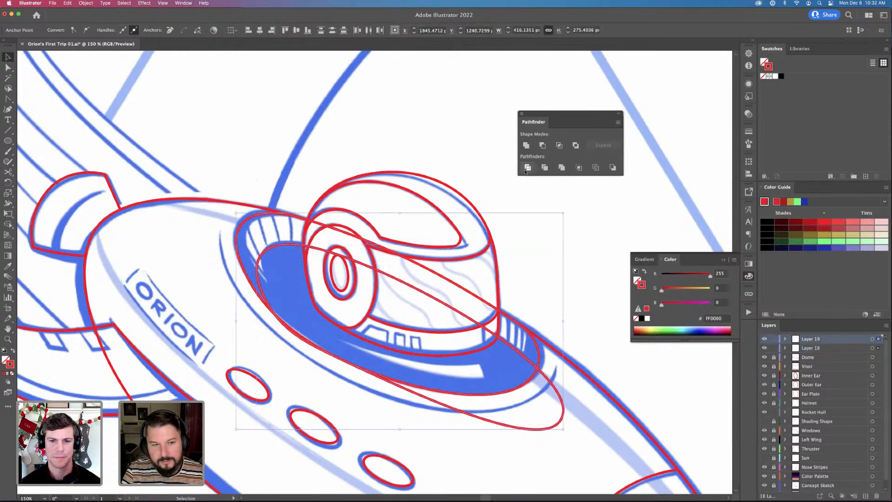
key("i")
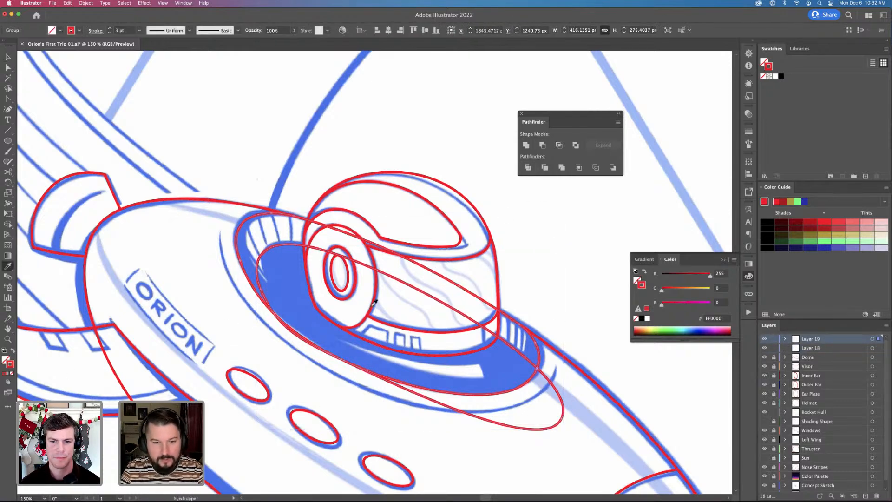
Swap the divided cockpit pieces to a solid red fill and cut the overlapping inner piece
left_click(12, 350)
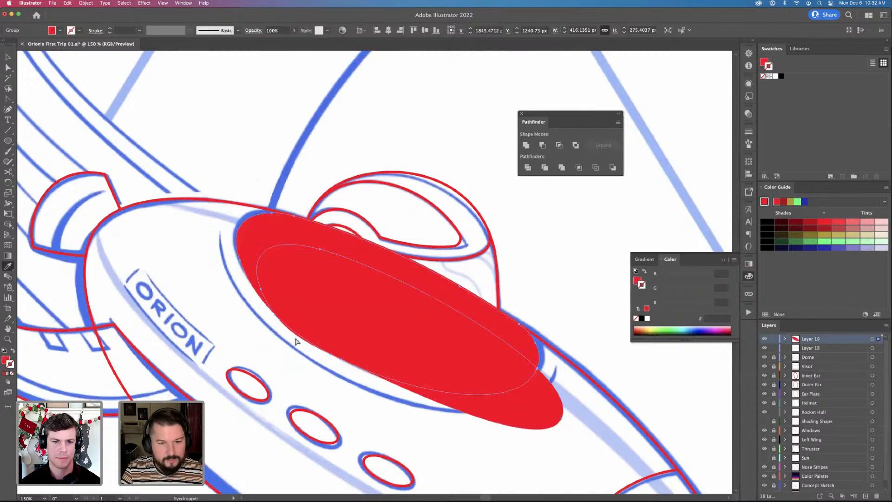
key("a")
left_click(360, 255)
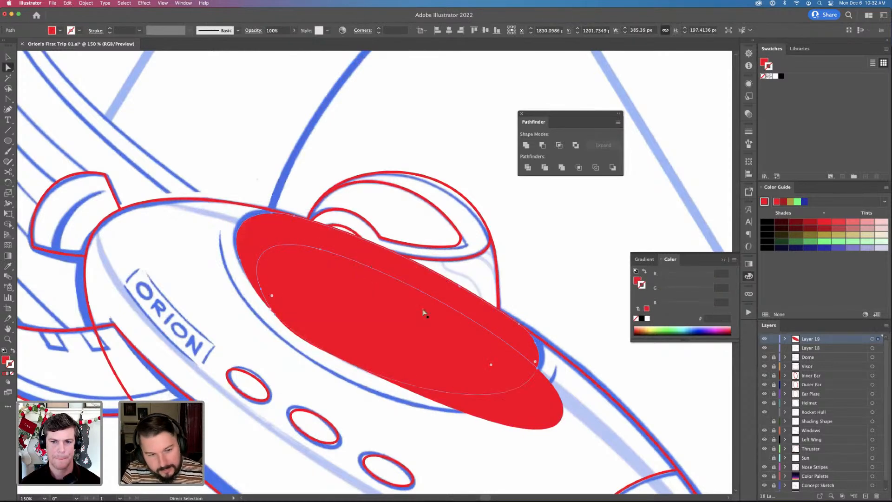
key("v")
key("super+z")
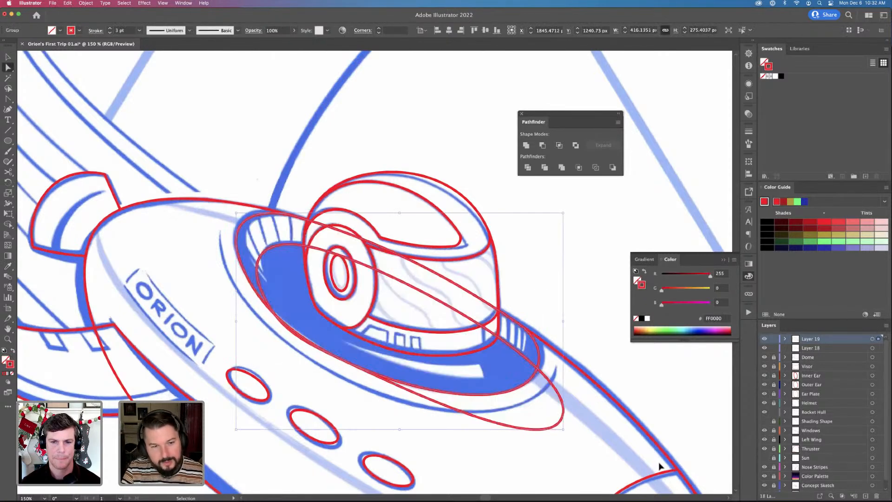
key("super+shift+z")
key("super+shift+a")
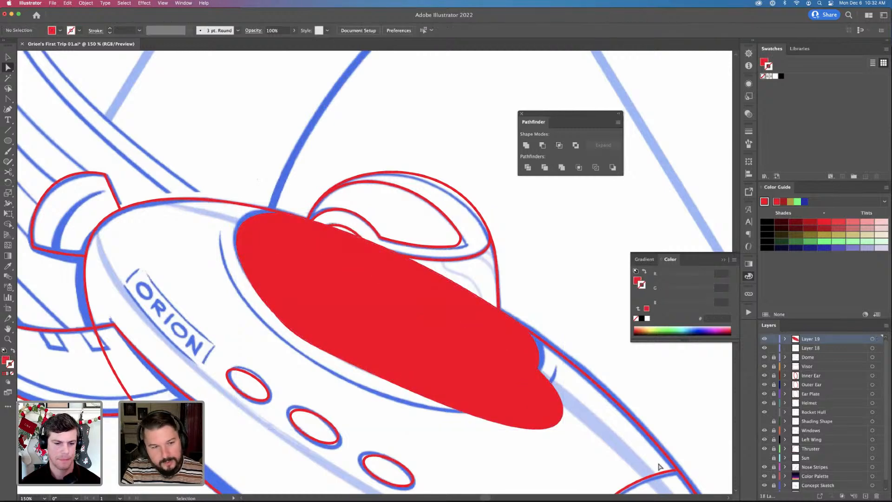
left_click(395, 339)
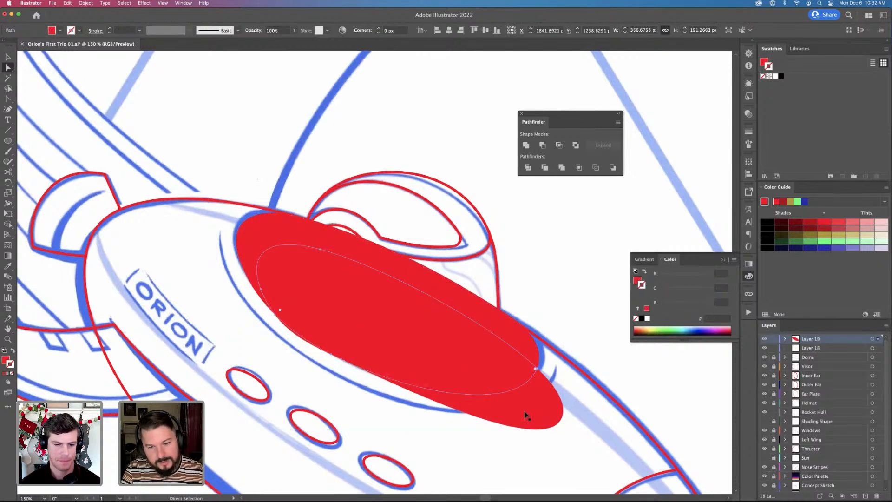
key("v")
key("super+z")
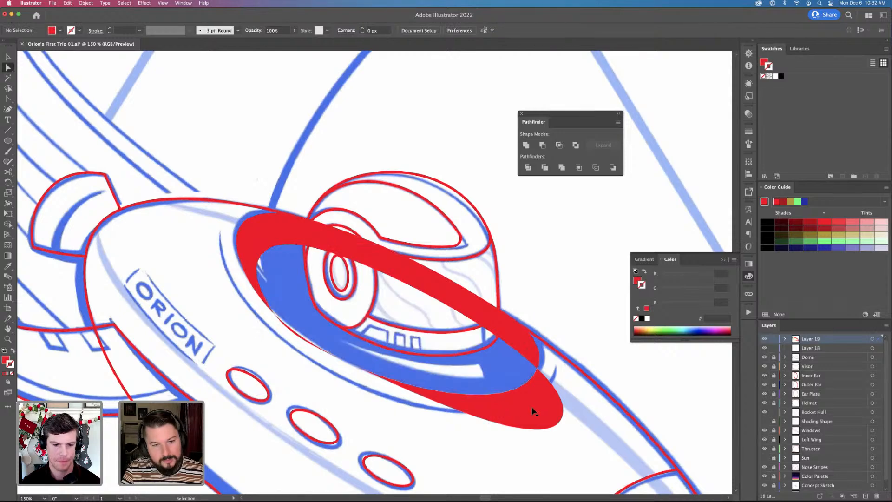
Undo the cut, the Divide operation, and the edits that closed and shaped the inner cockpit outline
key("super+shift+z")
key("super+z")
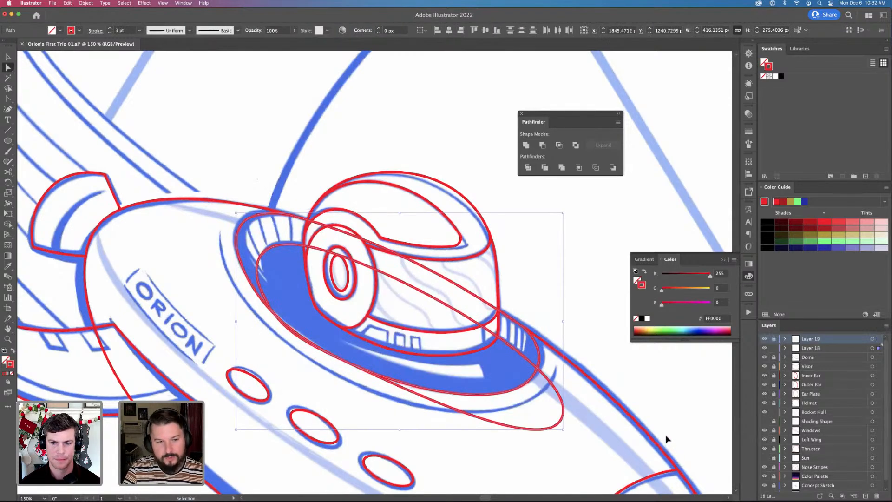
key("super+z")
key("super+z")
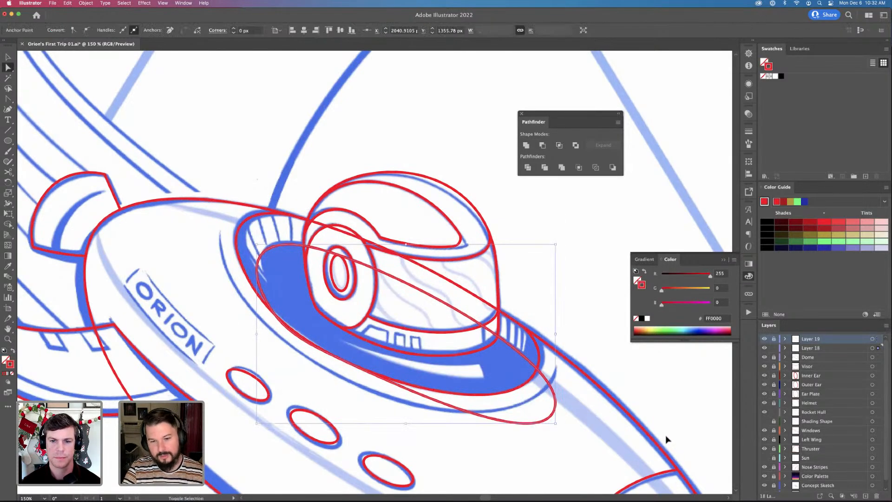
key("super+z")
key("super+z")
key("super+z")
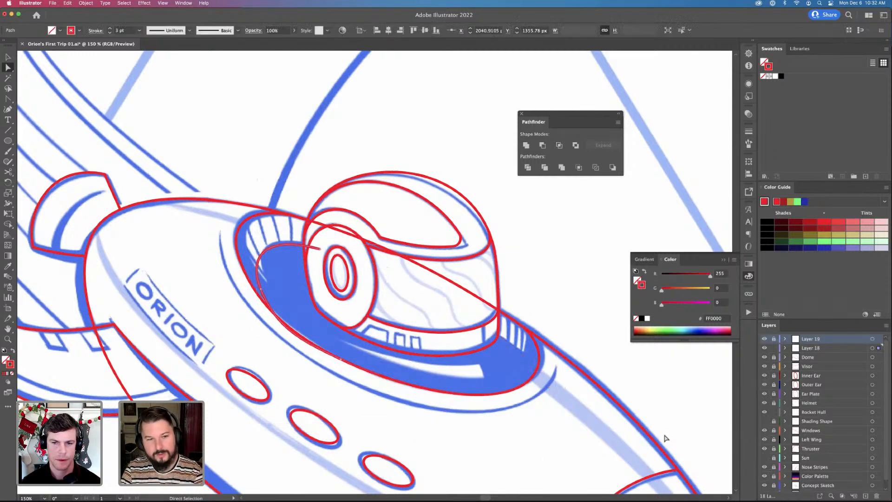
Paste the cut inner cockpit piece in place on Layer 18
left_click(812, 349)
key("super+f")
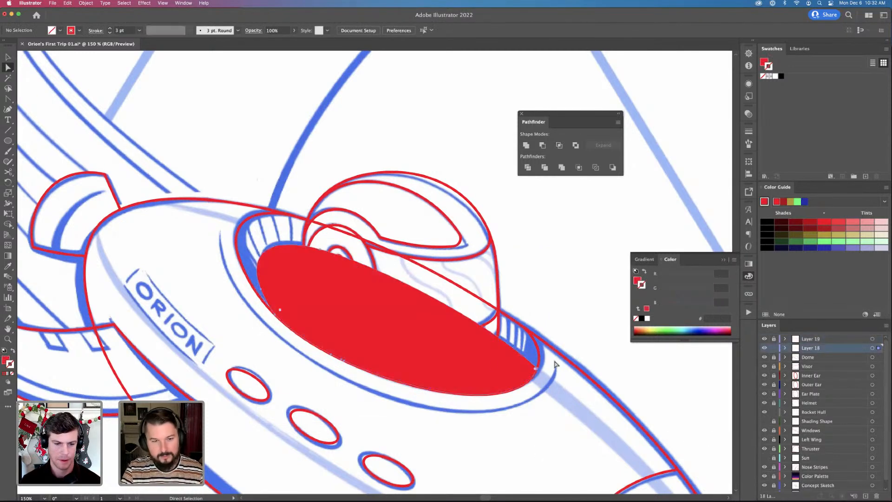
key("a")
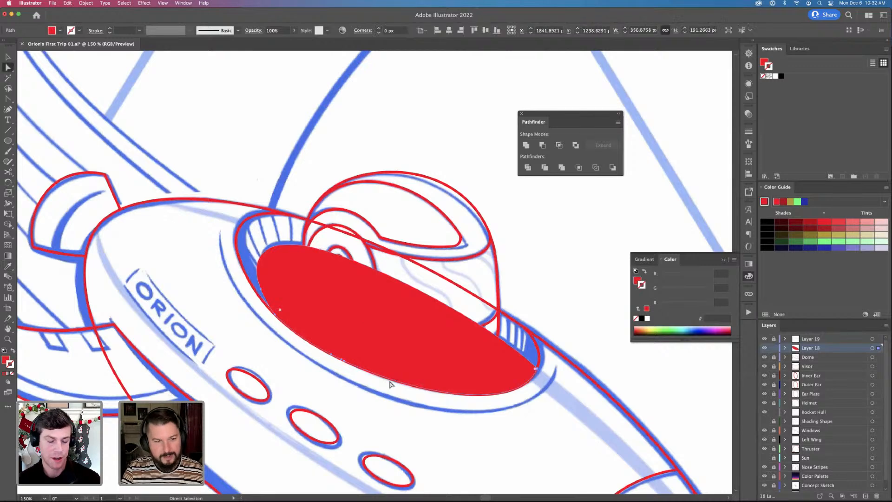
Swap the pasted piece's fill to a stroke, match the cockpit rim's 3 pt red stroke with the Eyedropper, and deselect it
left_click(14, 352)
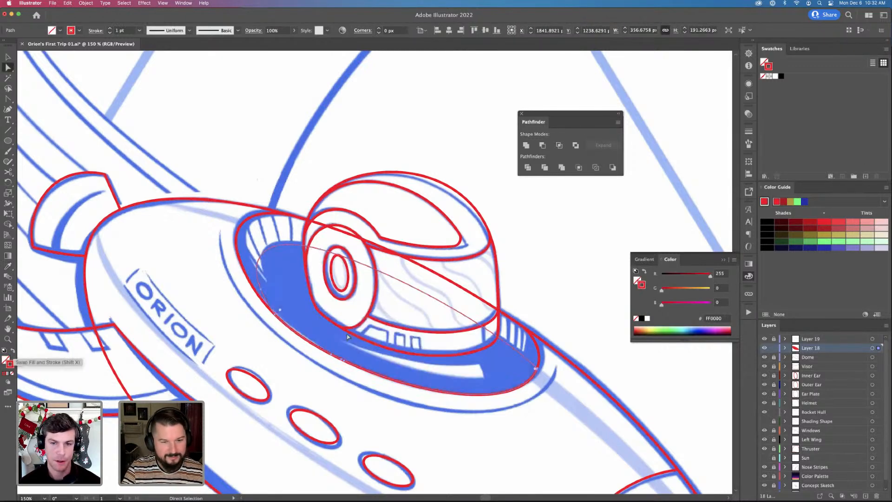
key("i")
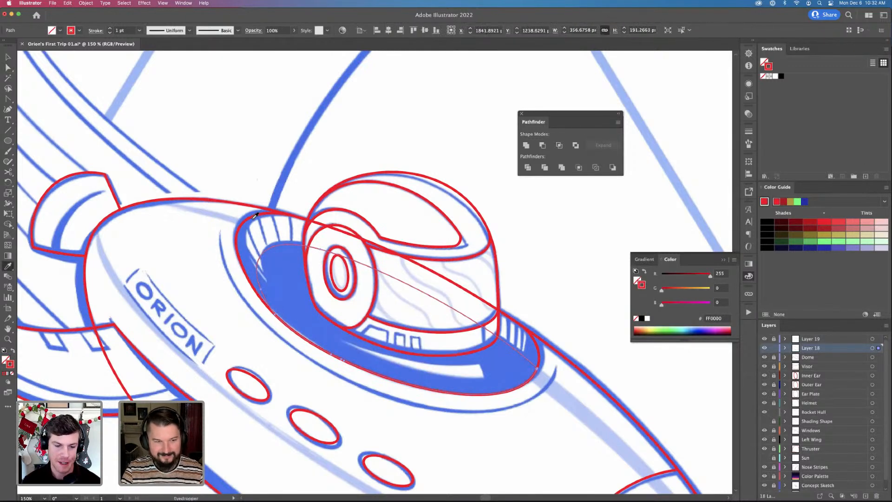
left_click(253, 216)
key("super+shift+a")
key("v")
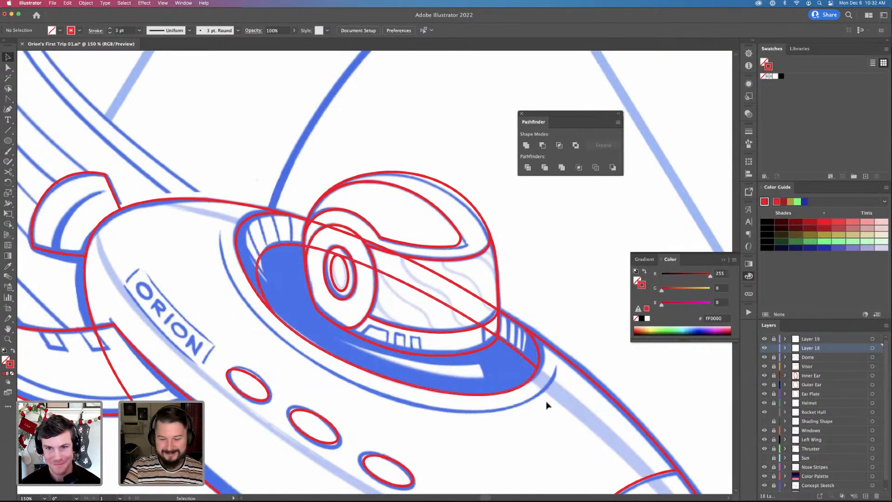
scroll(386, 371, "down", 1)
scroll(386, 372, "up", 1)
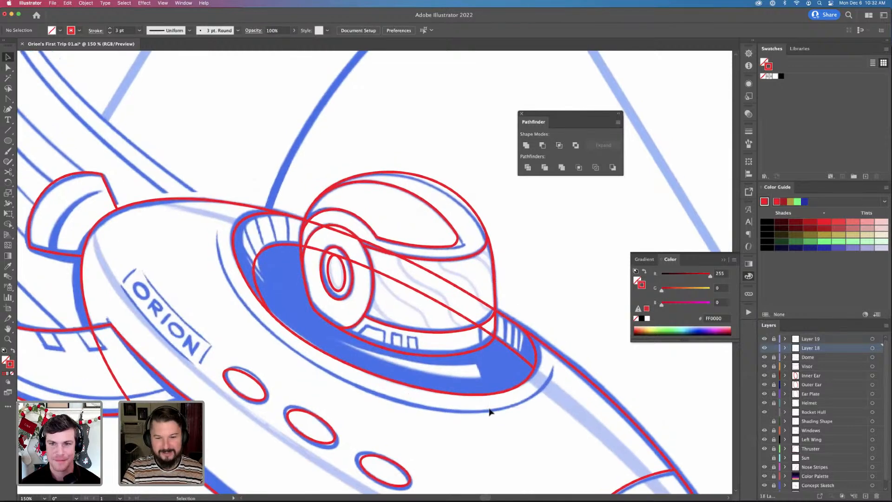
left_click_drag(502, 409, 484, 409)
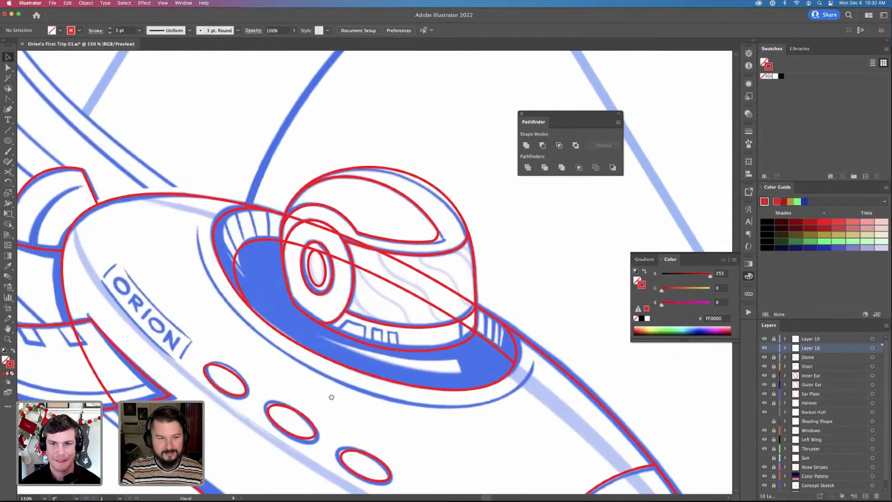
left_click_drag(331, 397, 359, 392)
key("a")
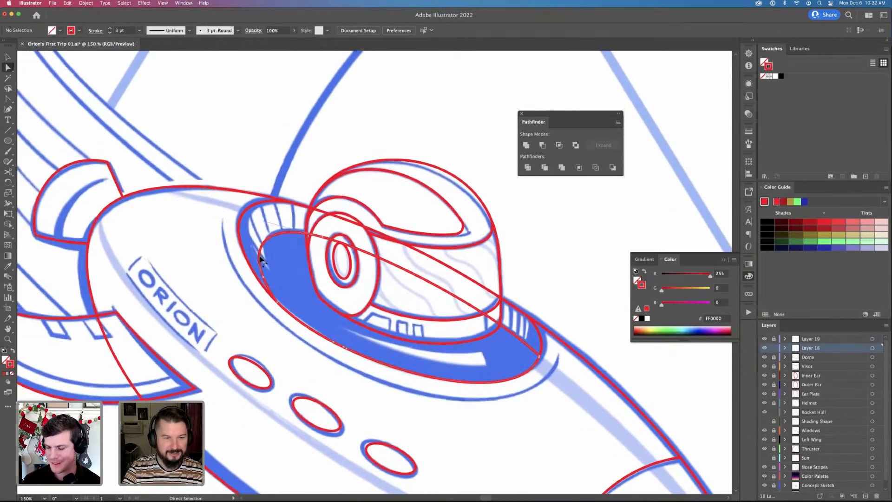
left_click(260, 265)
left_click(463, 378)
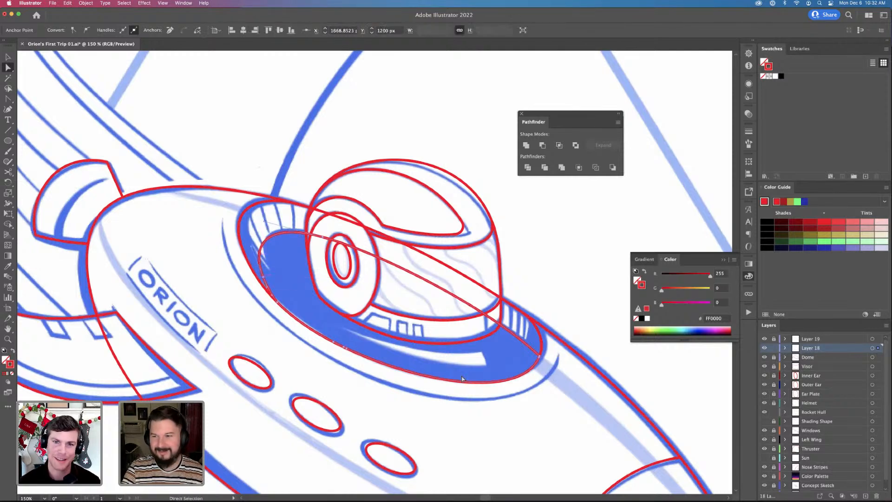
scroll(469, 379, "down", 2)
scroll(469, 379, "right", 2)
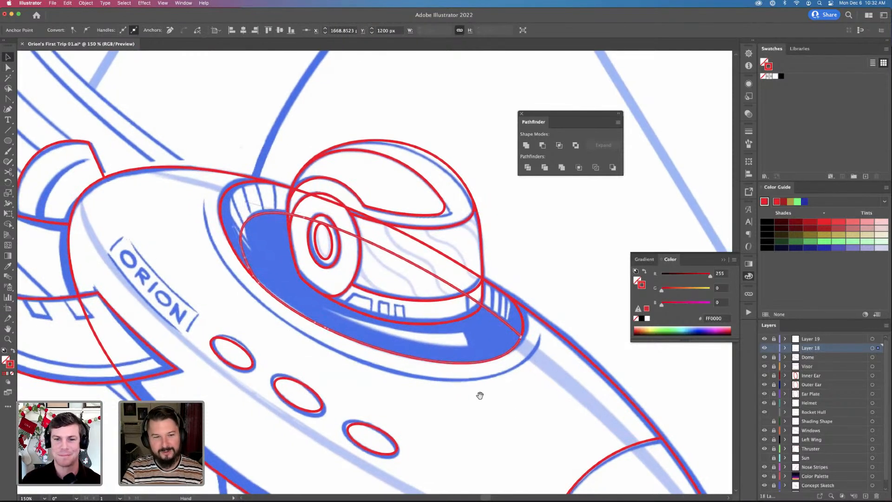
left_click_drag(487, 401, 487, 399)
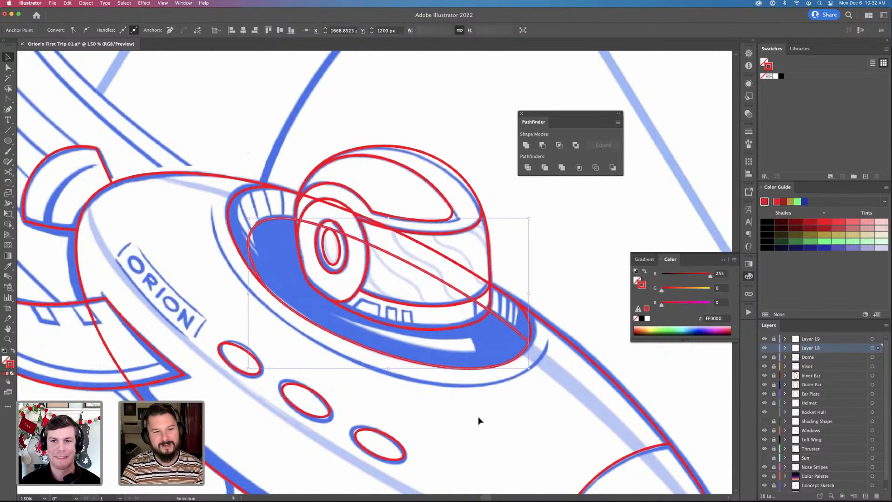
scroll(464, 412, "down", 1)
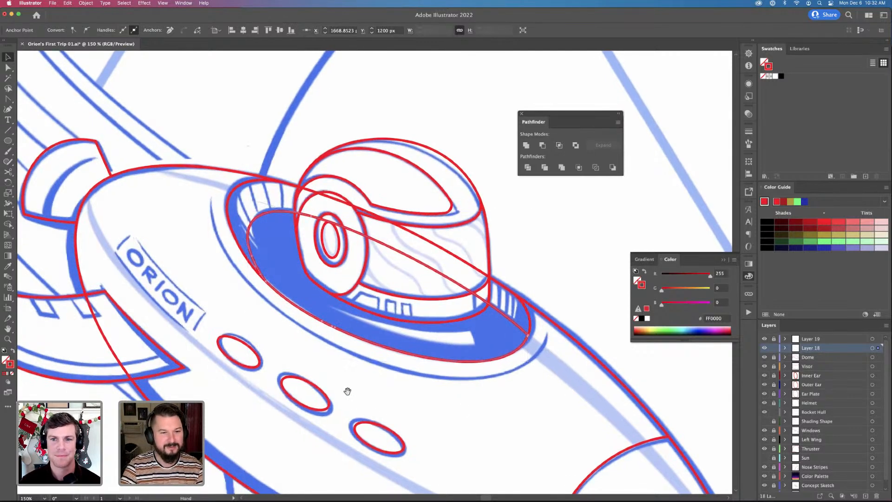
left_click_drag(348, 391, 356, 389)
key("a")
left_click(275, 278)
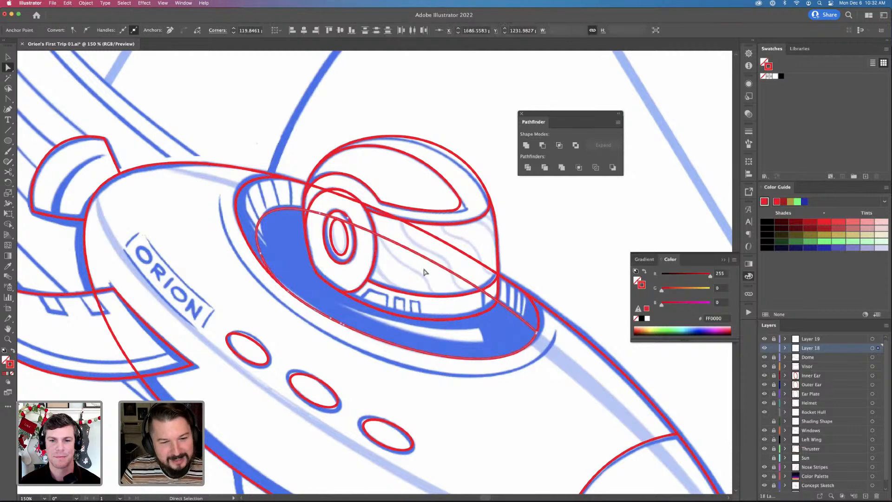
key("v")
scroll(550, 379, "down", 2)
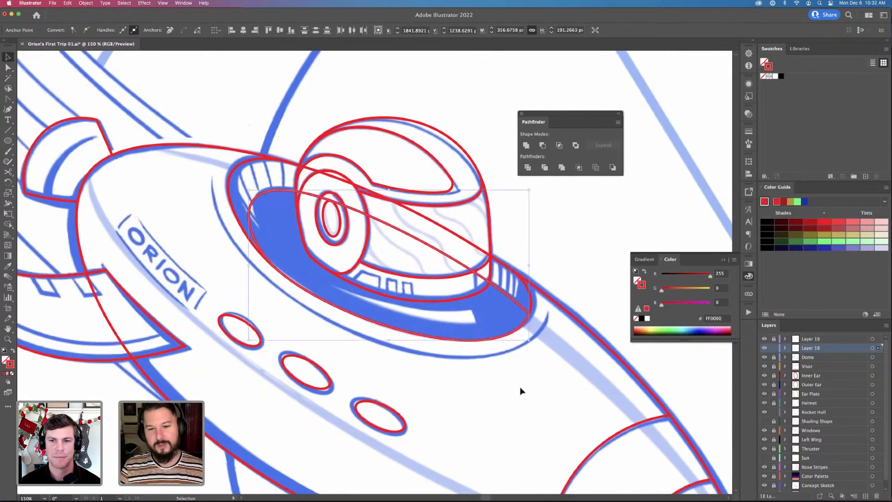
scroll(460, 370, "down", 2)
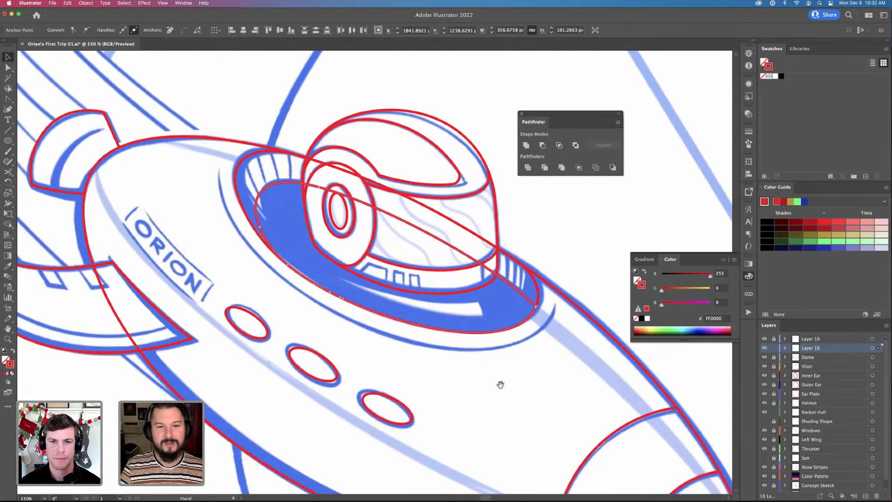
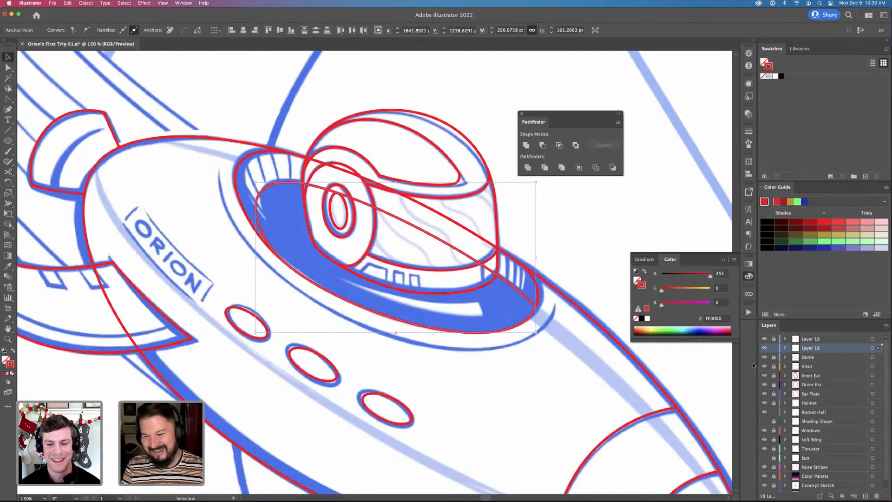
Rename Layer 19 as Seat 1 and Layer 18 as Seat 2
left_click(764, 348)
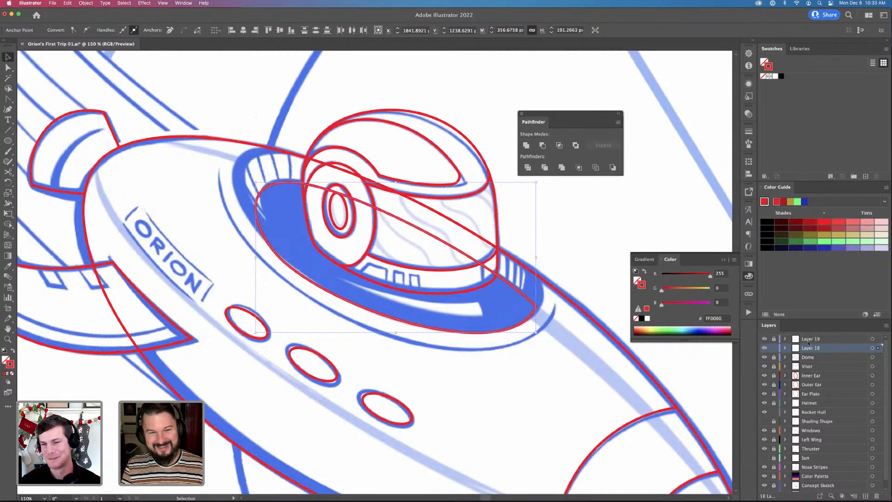
double_click(817, 338)
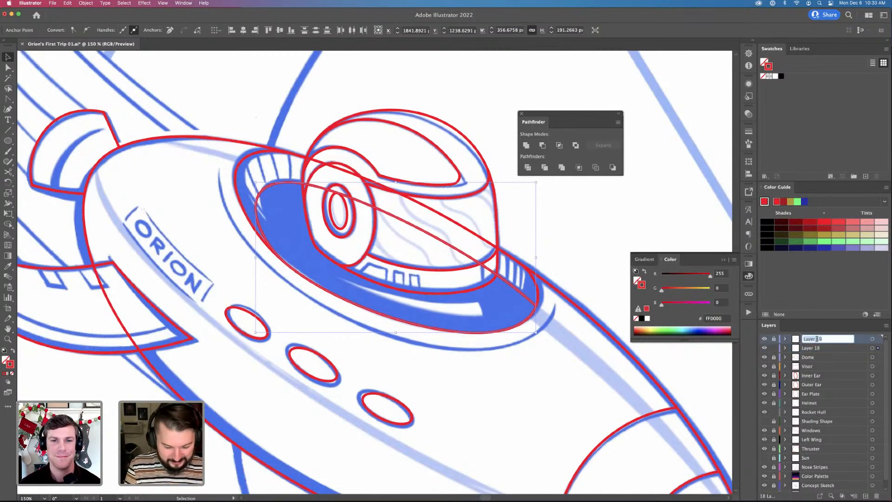
type("Seat")
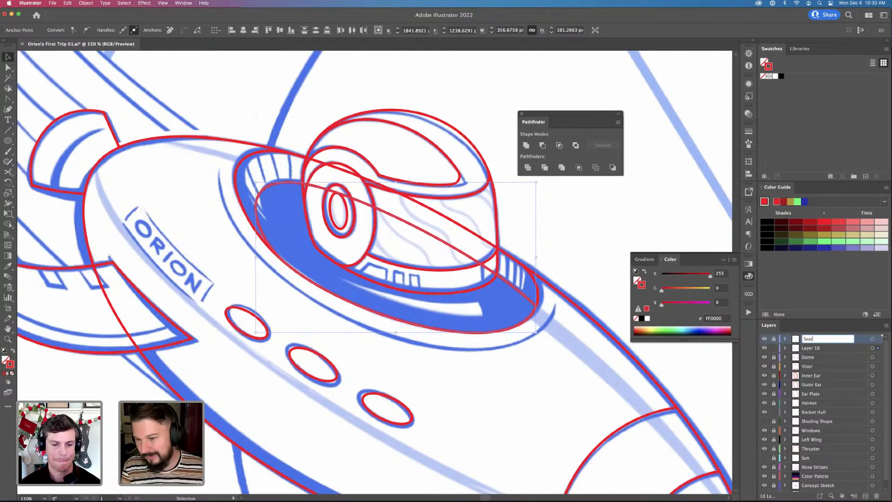
key("Return")
double_click(812, 347)
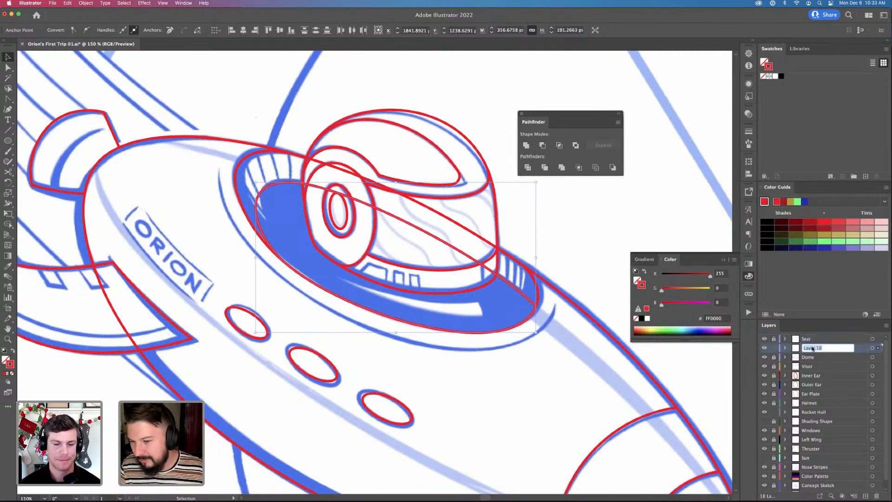
type("Seat 2")
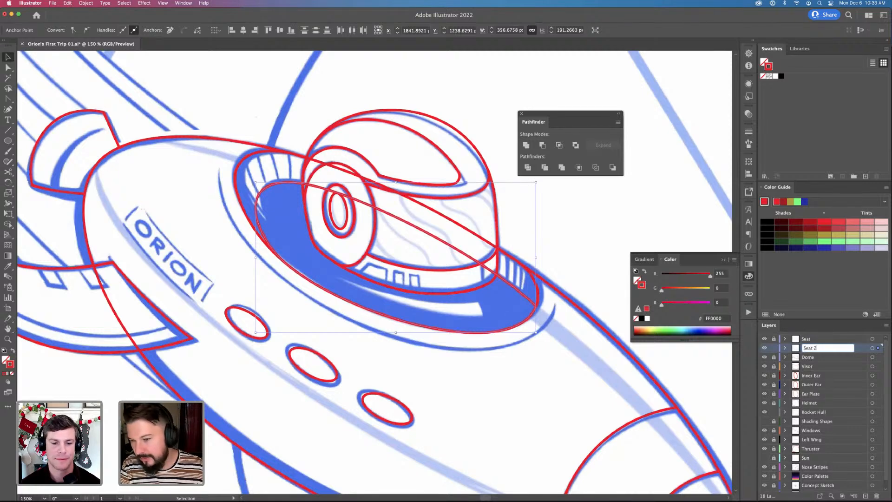
key("Return")
double_click(815, 339)
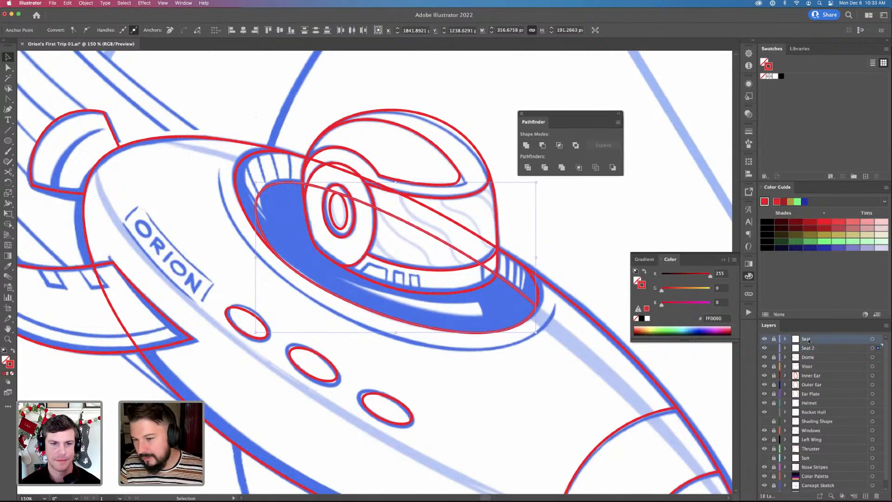
key("Return")
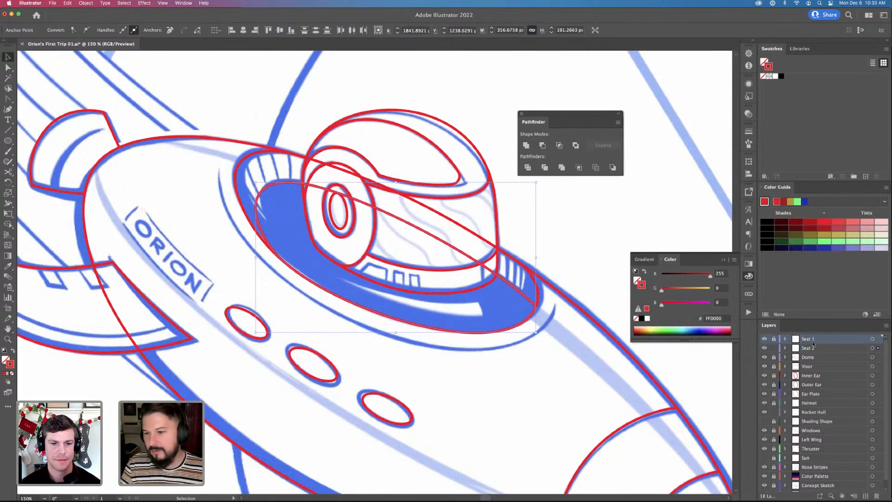
scroll(571, 344, "down", 2)
scroll(386, 322, "up", 3)
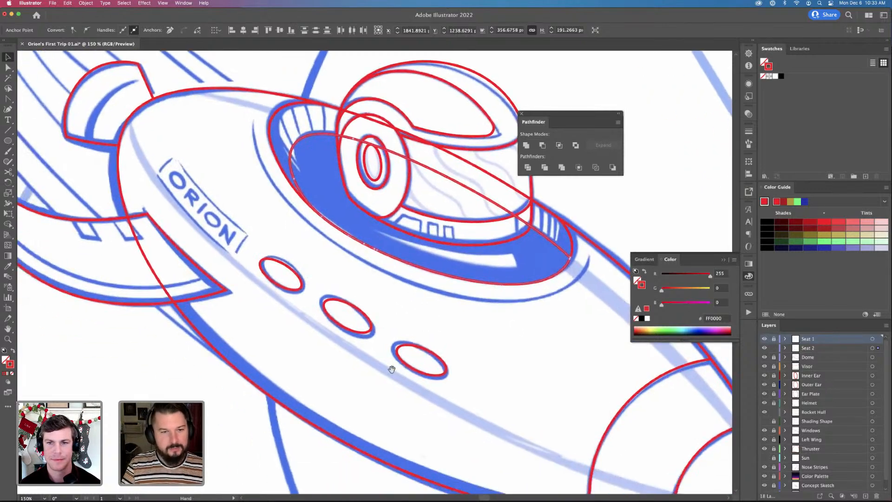
scroll(377, 365, "right", 3)
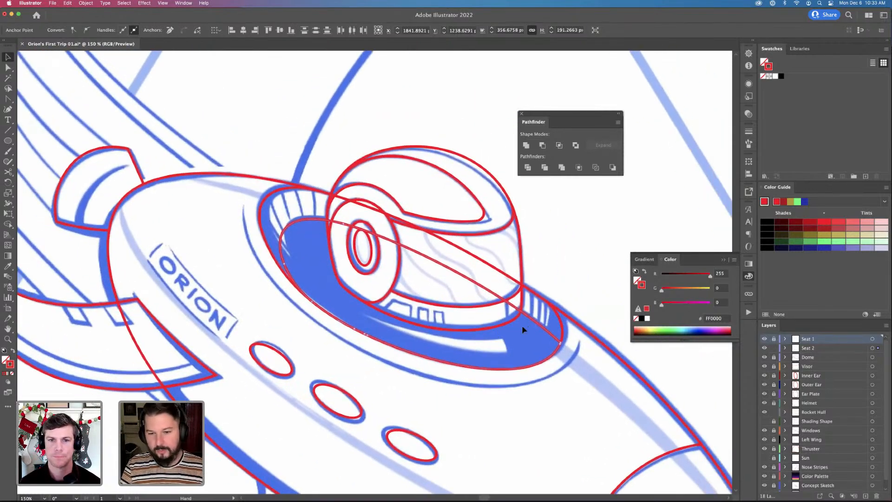
left_click(507, 310)
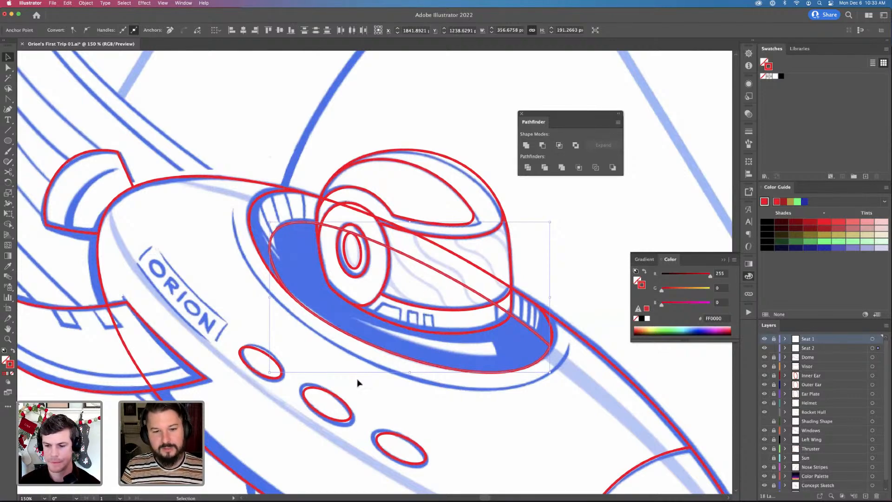
Examine the traced rocket and the whole triangle sketch for parts that are still untraced
scroll(259, 319, "down", 3)
scroll(259, 319, "left", 3)
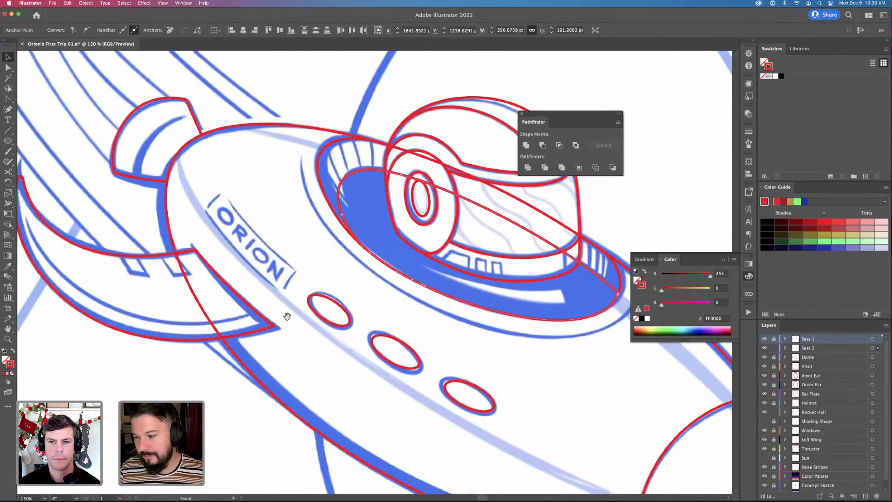
scroll(287, 316, "up", 2)
scroll(287, 316, "left", 2)
scroll(370, 349, "right", 4)
scroll(371, 349, "down", 3)
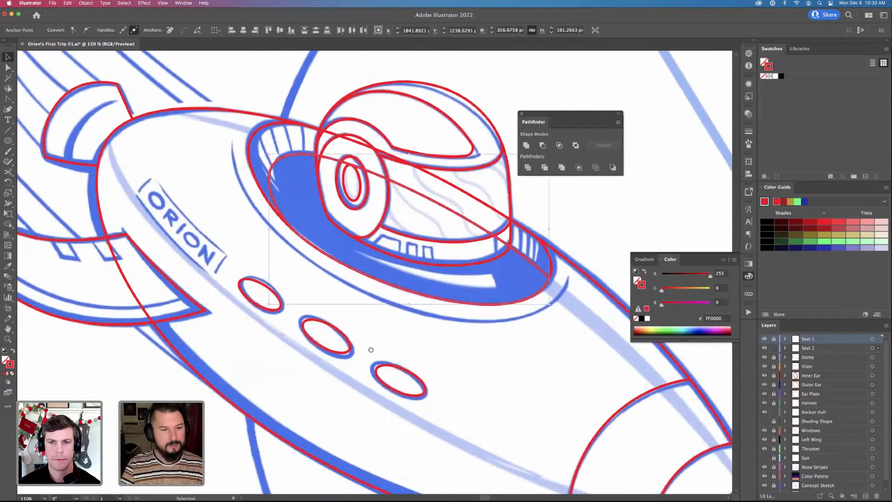
scroll(370, 349, "left", 5)
scroll(371, 349, "up", 4)
scroll(69, 249, "right", 3)
scroll(70, 249, "down", 3)
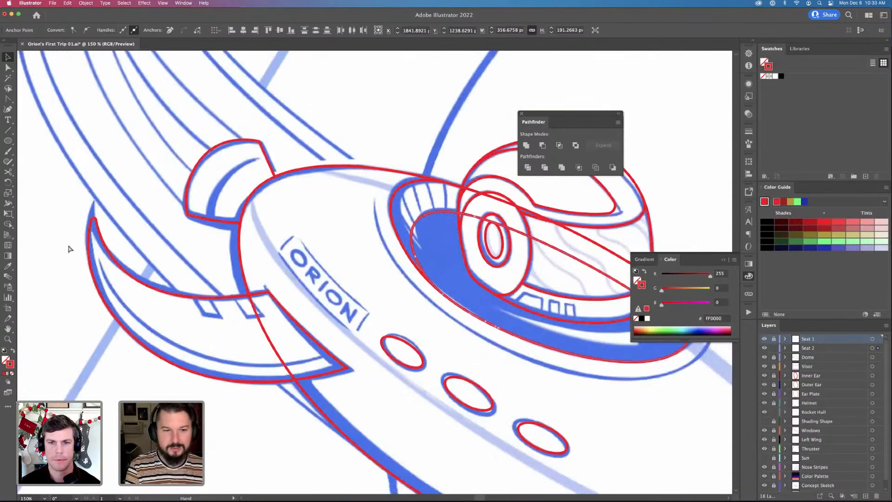
key("super+minus")
key("super+minus")
key("super+minus")
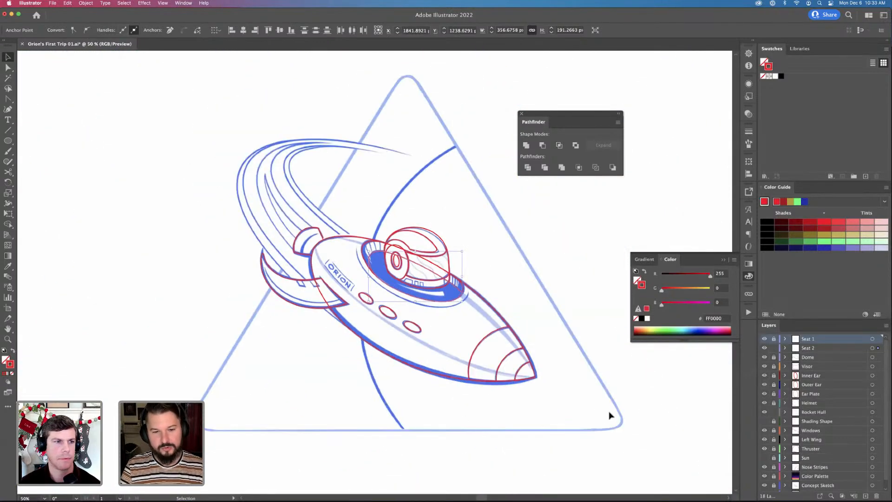
Deselect the seat outline and add a new layer named Swoosh directly above the Sun layer
left_click(349, 289)
left_click(418, 279)
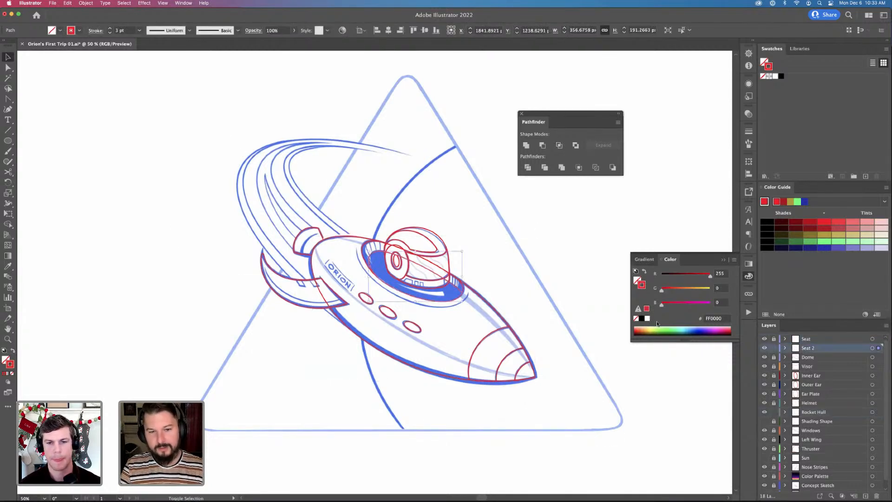
key("super+shift+a")
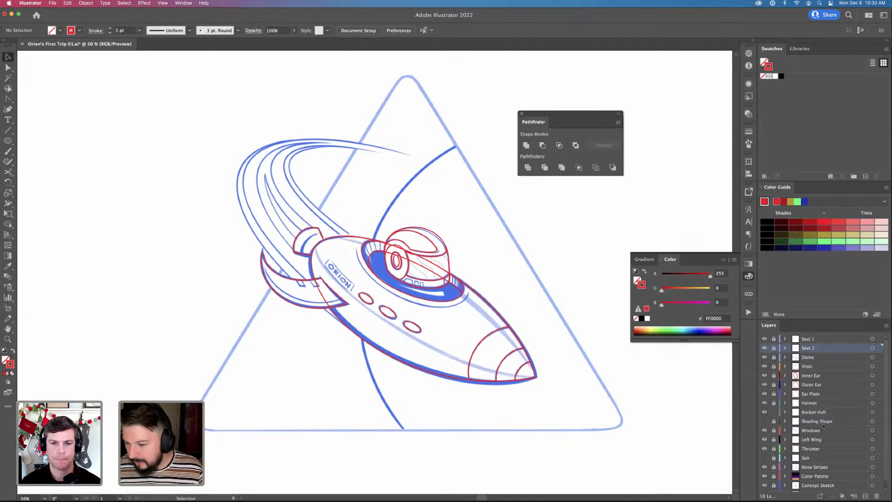
left_click(820, 412)
left_click(816, 459)
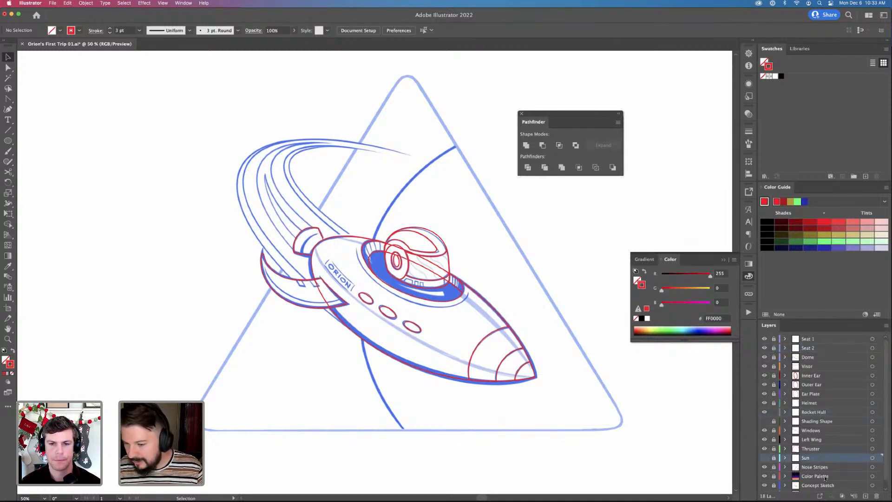
left_click(865, 496)
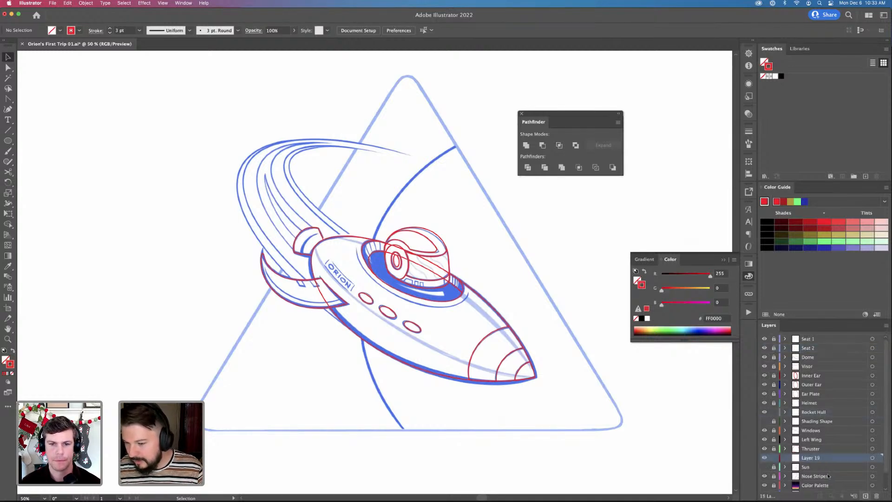
double_click(808, 458)
type("Swoosh")
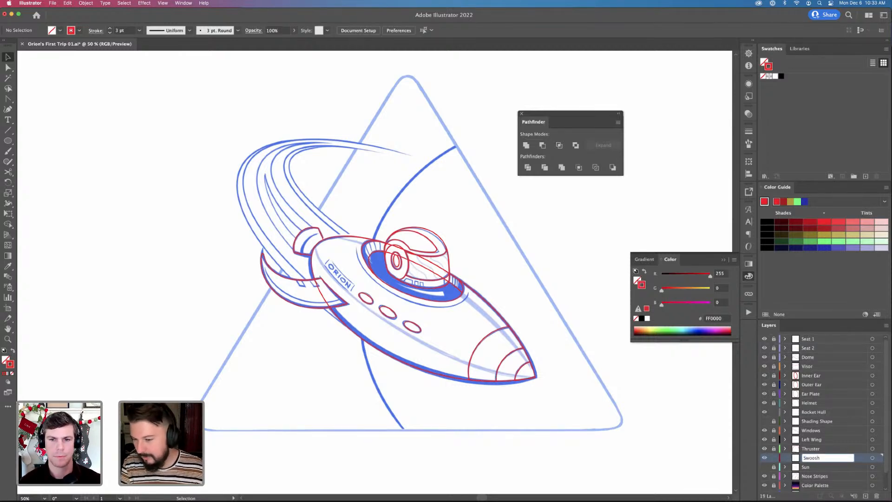
key("Return")
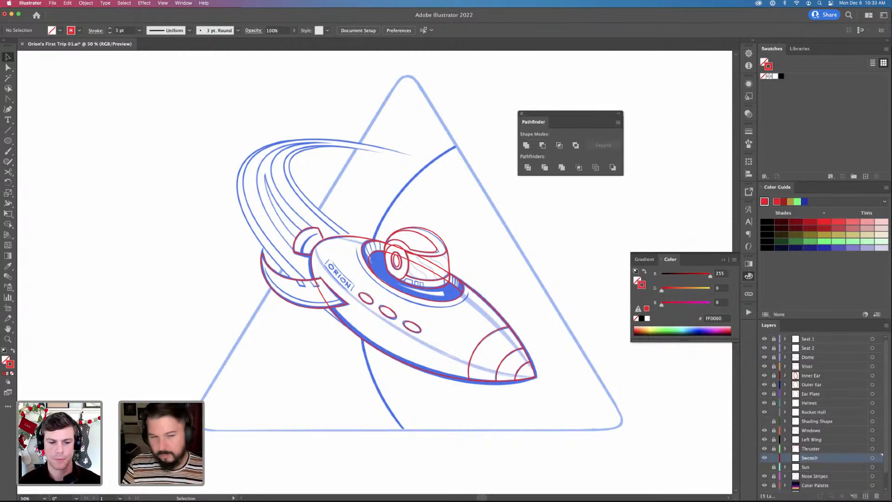
Draw an ellipse about 680 by 383 px over the sketched trail behind the rocket, tilted slightly clockwise
scroll(469, 374, "up", 2)
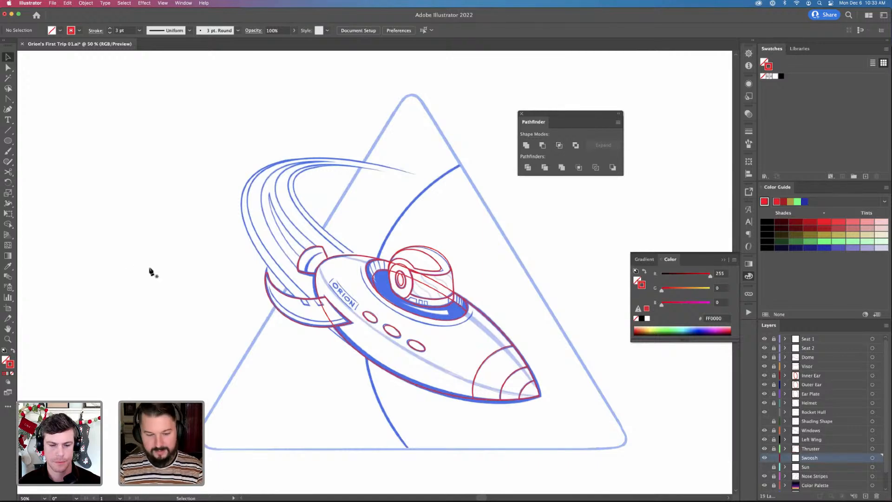
key("p")
left_click(8, 141)
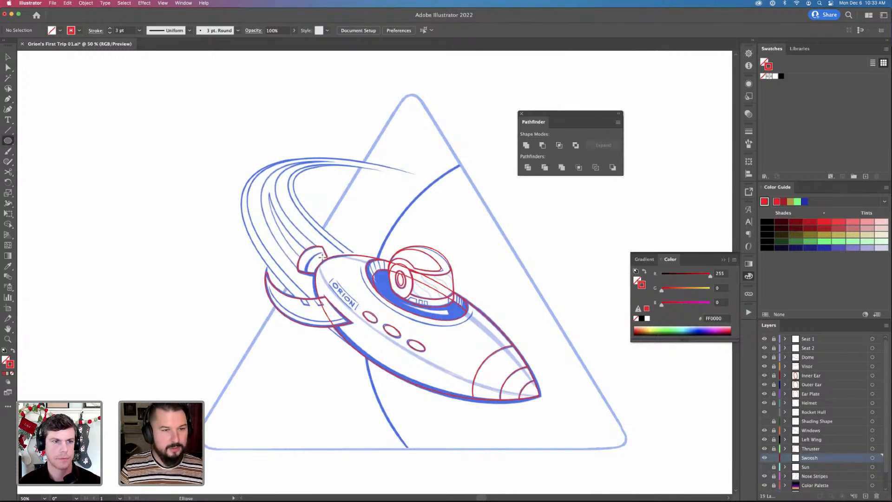
left_click_drag(244, 154, 422, 276)
key("v")
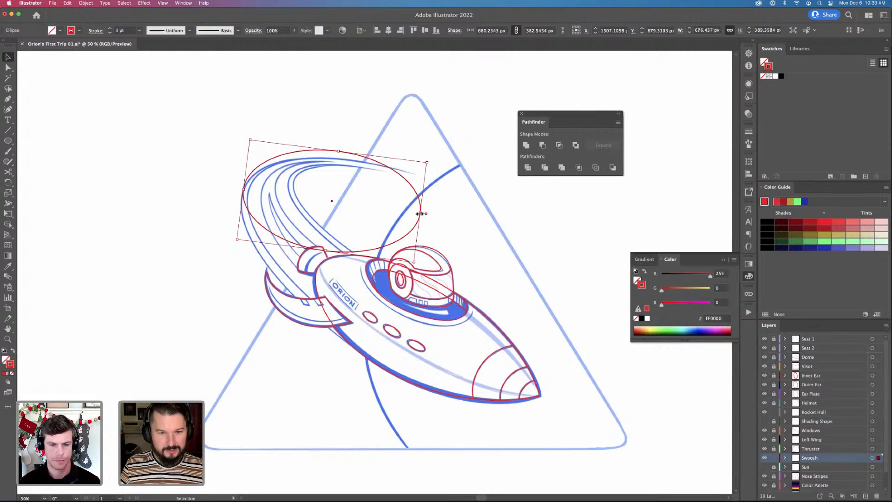
Resize the tilted ellipse to about 863 by 370 px and fit its upper edge to the trail's outer line
left_click_drag(419, 217, 454, 252)
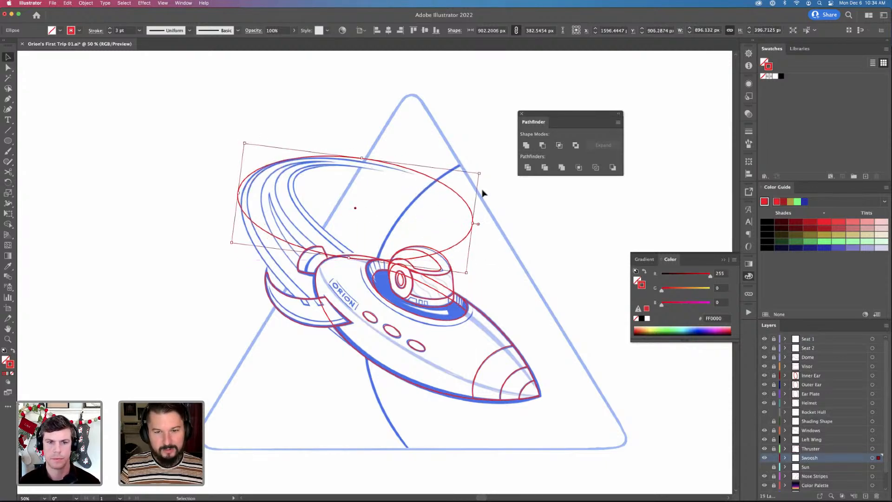
left_click_drag(480, 173, 473, 176)
left_click_drag(464, 215, 468, 216)
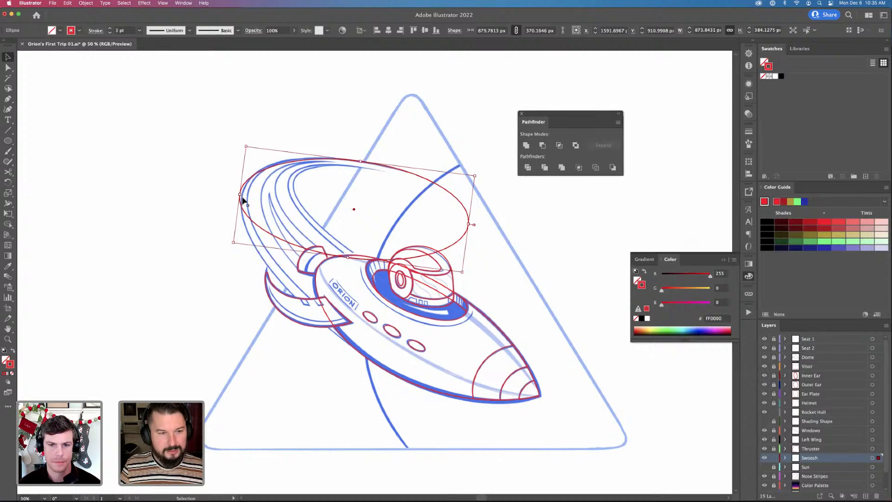
left_click_drag(241, 197, 245, 195)
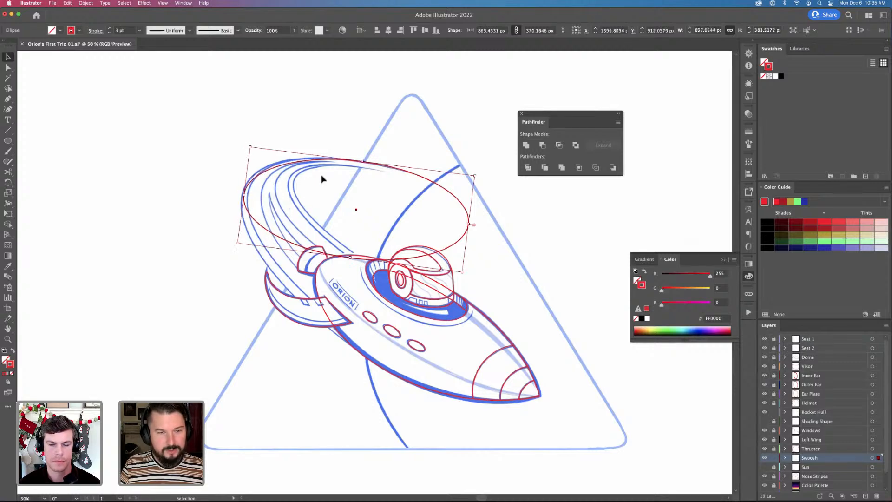
Pull the ellipse's lowest anchor down over the hull and reshape the curve at its leftmost anchor along the trail's outer line
key("a")
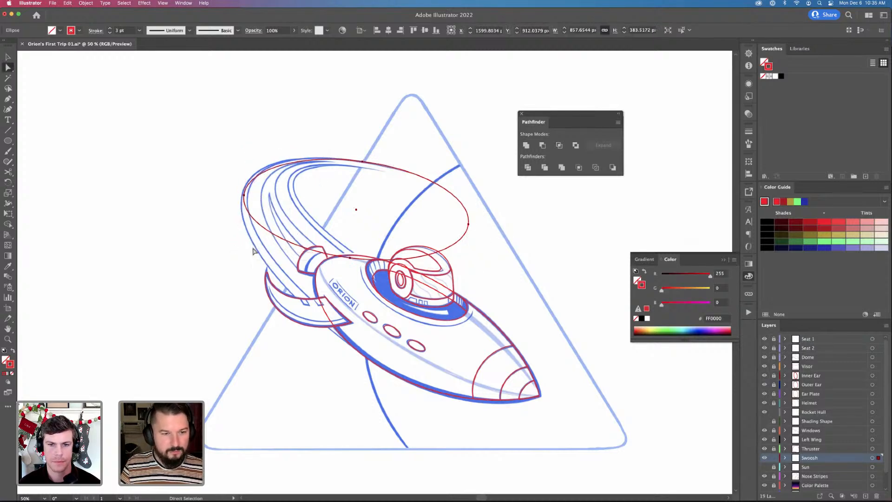
left_click(350, 257)
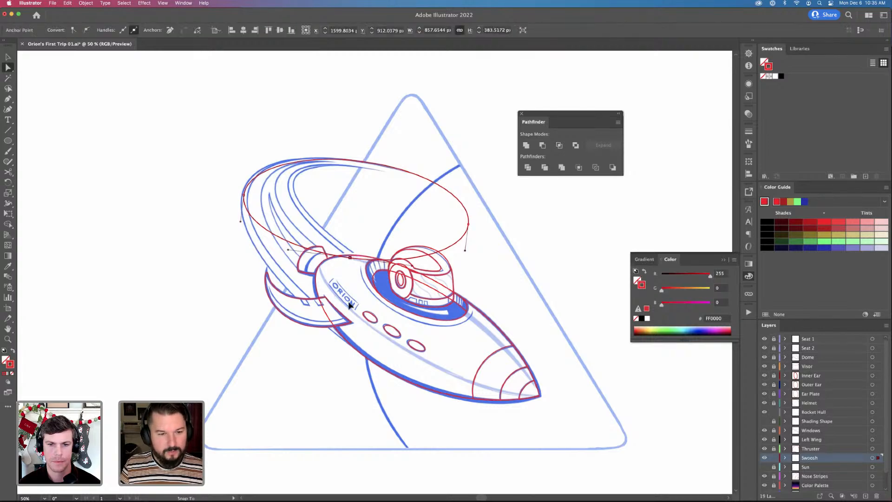
left_click_drag(350, 304, 349, 326)
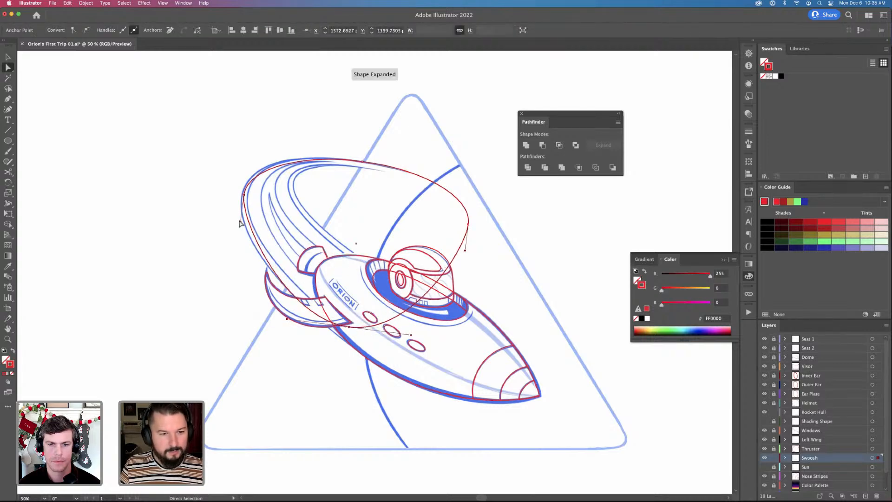
left_click_drag(235, 234, 234, 239)
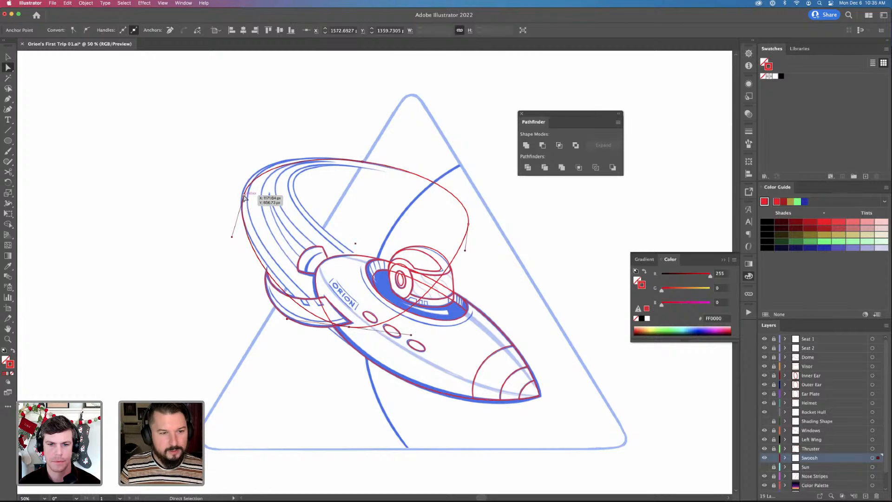
left_click_drag(244, 197, 253, 158)
Move the path's lowest anchor onto the hull's lower edge and lengthen the leftmost anchor's lower handle
left_click_drag(349, 329, 419, 383)
left_click_drag(381, 358, 381, 352)
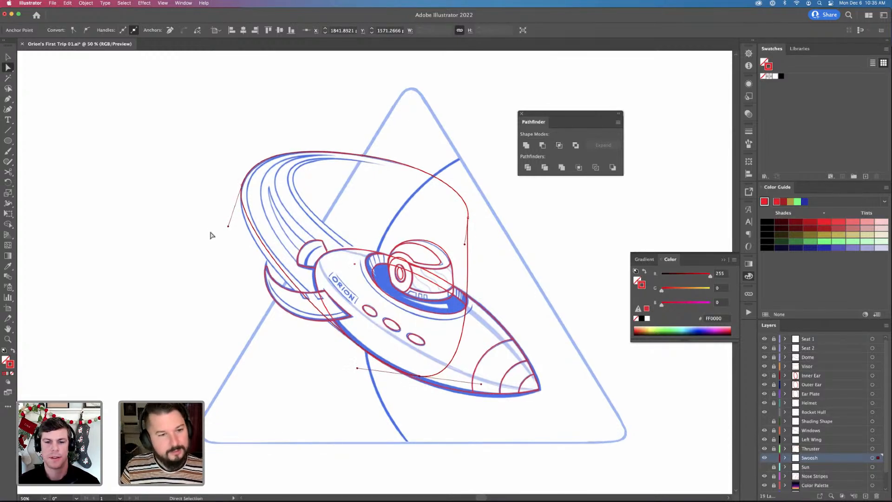
left_click_drag(226, 235, 225, 244)
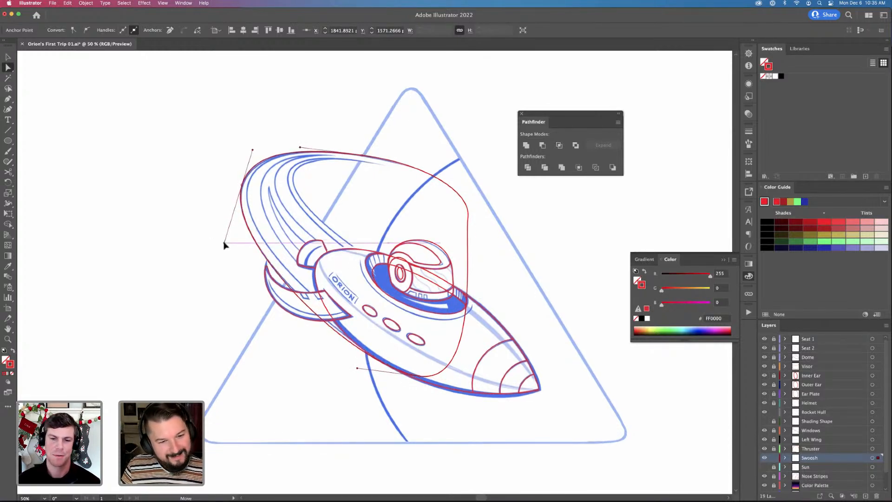
left_click(242, 186)
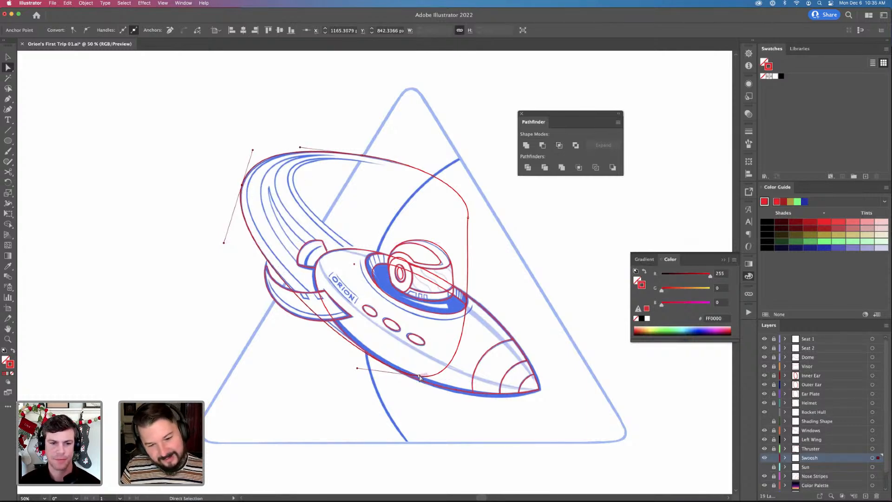
Shift the lowest anchor toward the rocket's nose, extend its handle, and fine-tune the leftmost anchor and its upper handle
left_click_drag(421, 376, 454, 393)
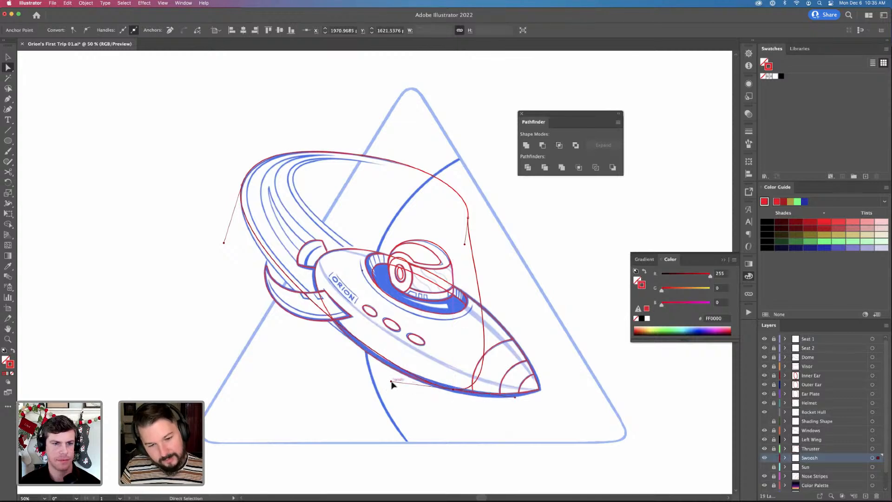
mouse_move(391, 381)
left_mouse_down()
mouse_move(379, 371)
mouse_move(394, 398)
mouse_move(378, 386)
left_mouse_up()
left_click(242, 186)
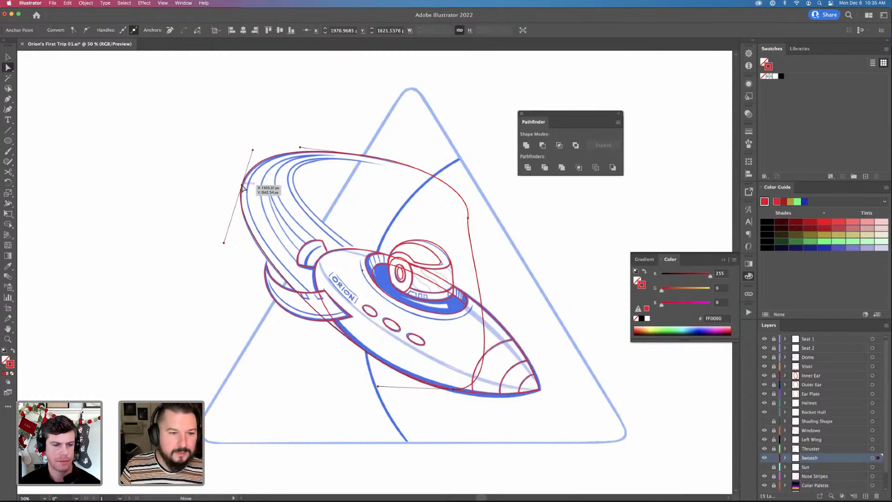
left_click_drag(242, 187, 242, 187)
left_click(363, 155)
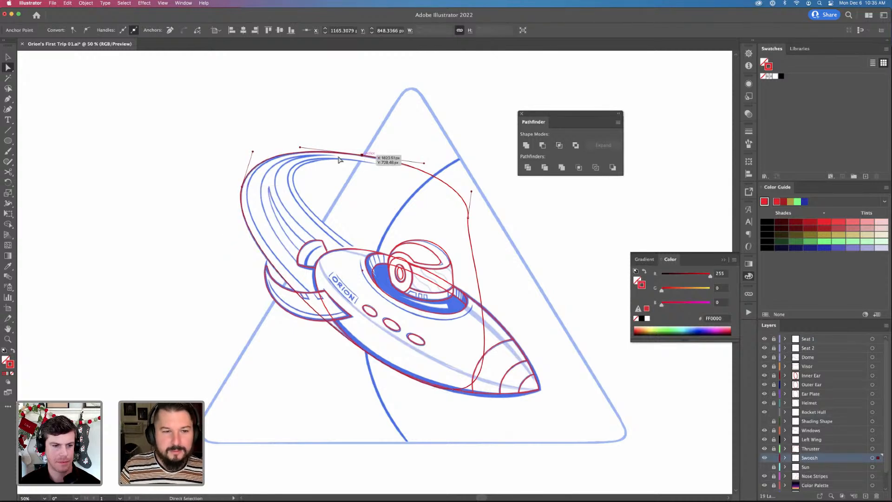
left_click_drag(253, 151, 256, 149)
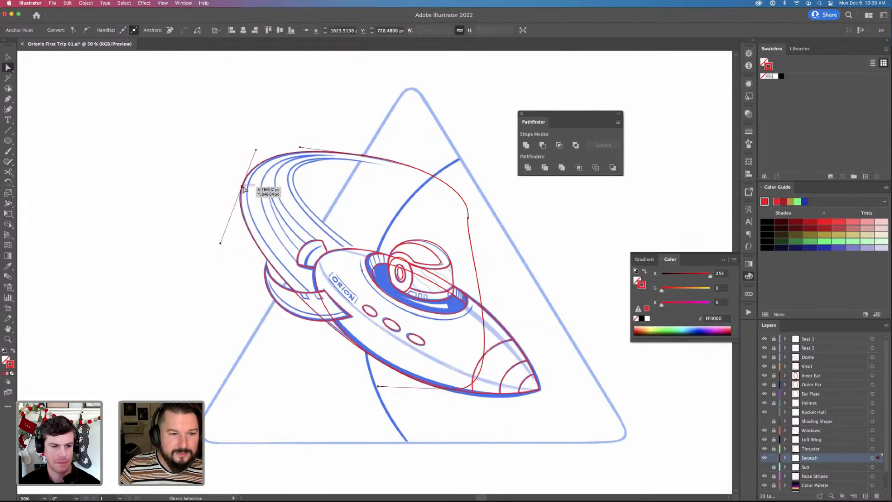
Steepen the leftmost anchor's upper handle so the curve matches the trail's outer bend more closely
scroll(328, 193, "up", 2)
key("super+1")
left_click(432, 221)
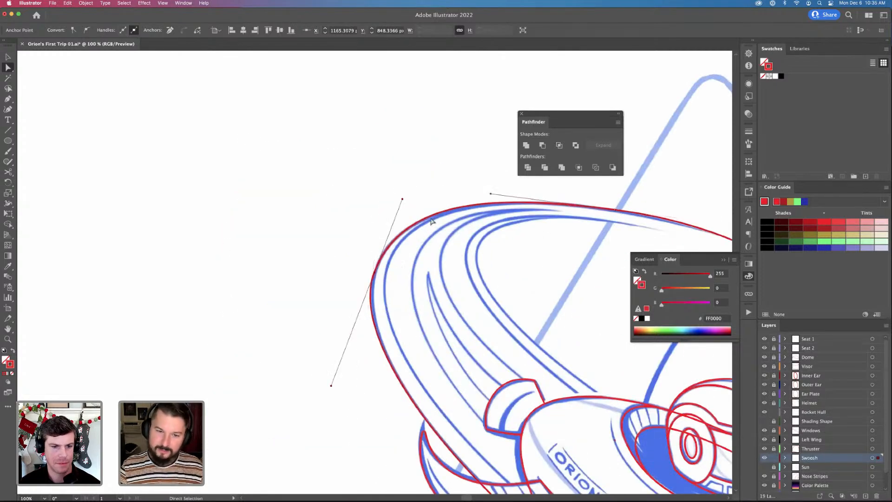
left_click_drag(402, 199, 389, 208)
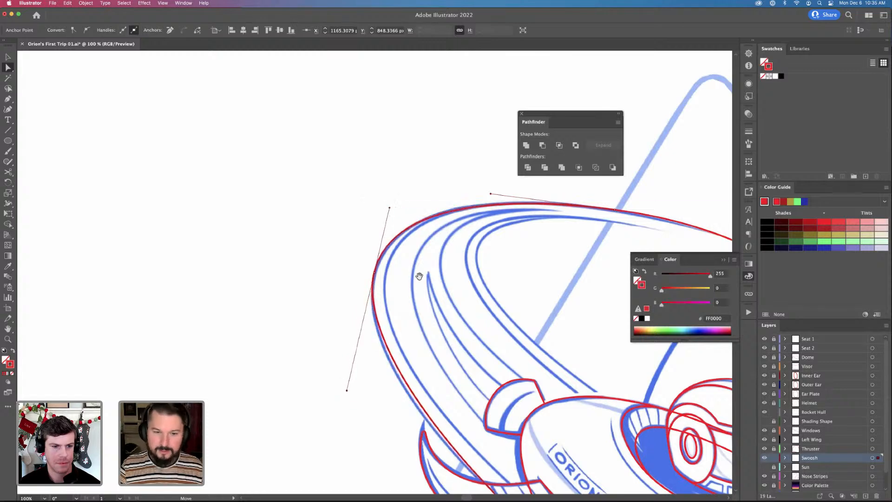
left_click_drag(499, 243, 480, 222)
left_click_drag(473, 173, 459, 167)
scroll(503, 241, "down", 5)
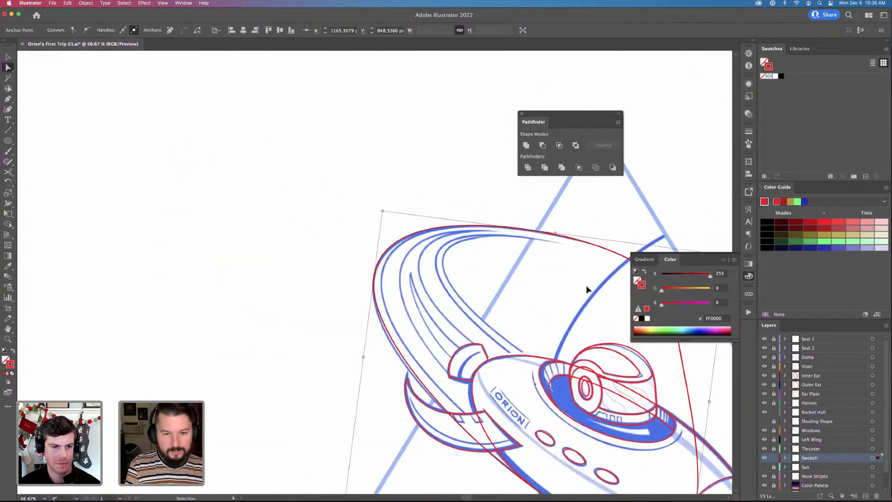
Undo a trial adjustment of the lowest anchor's handle and slightly extend the leftmost anchor's lower handle
key("v")
key("a")
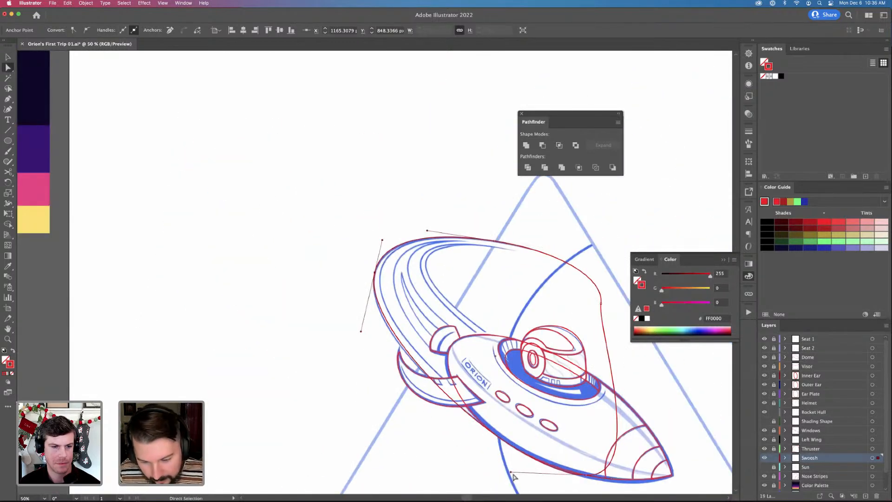
left_click_drag(511, 471, 496, 460)
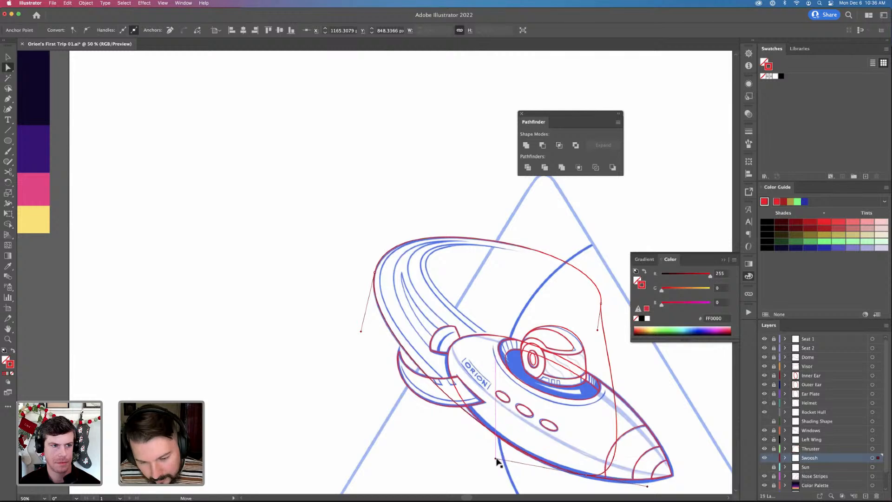
key("cmd+z")
left_click_drag(360, 333, 359, 334)
scroll(515, 377, "down", 3)
scroll(516, 377, "right", 3)
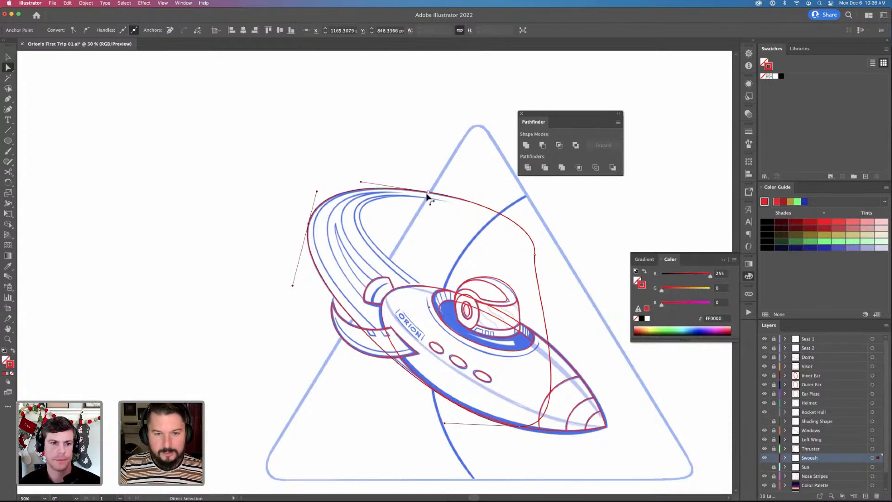
Make a scaled-down copy of the swoosh path, about 786 by 769 px, for the trail's inner line
key("v")
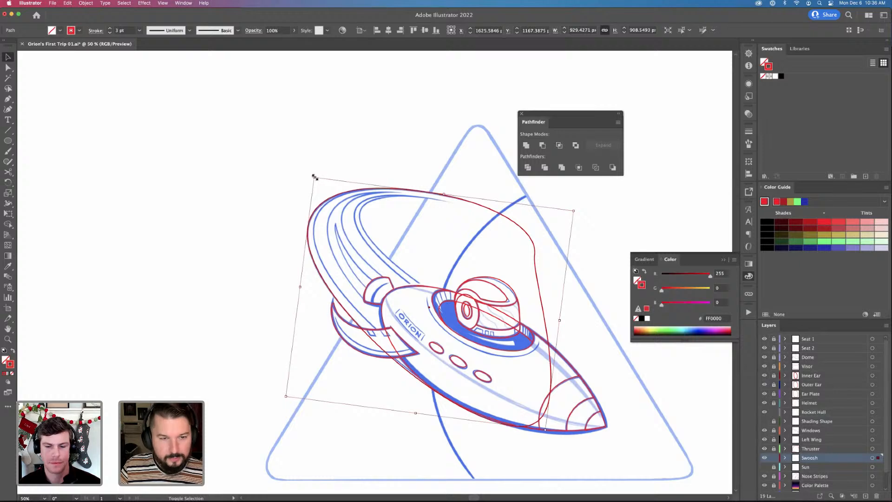
left_click_drag(314, 177, 417, 207)
key("a")
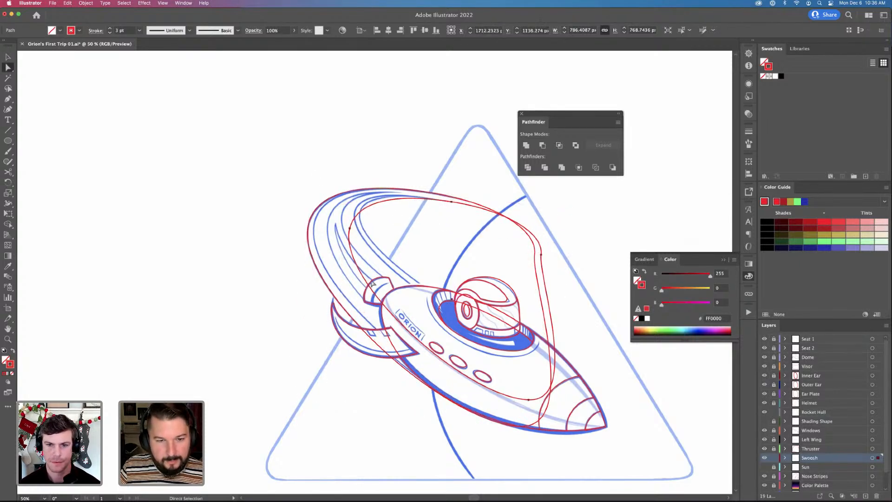
Flatten the inner swoosh path to about 781 by 550 px, rotate it slightly, and align it with the trail's inner line
key("v")
left_click_drag(440, 388, 444, 320)
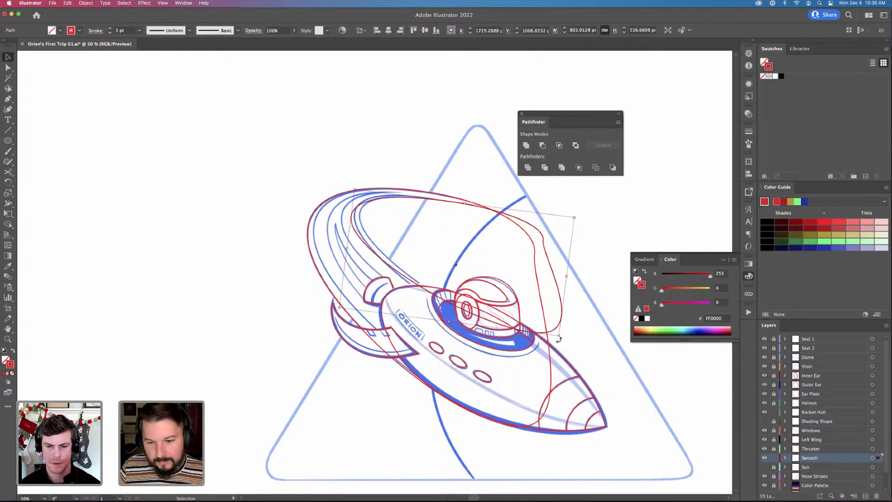
left_click_drag(560, 339, 559, 348)
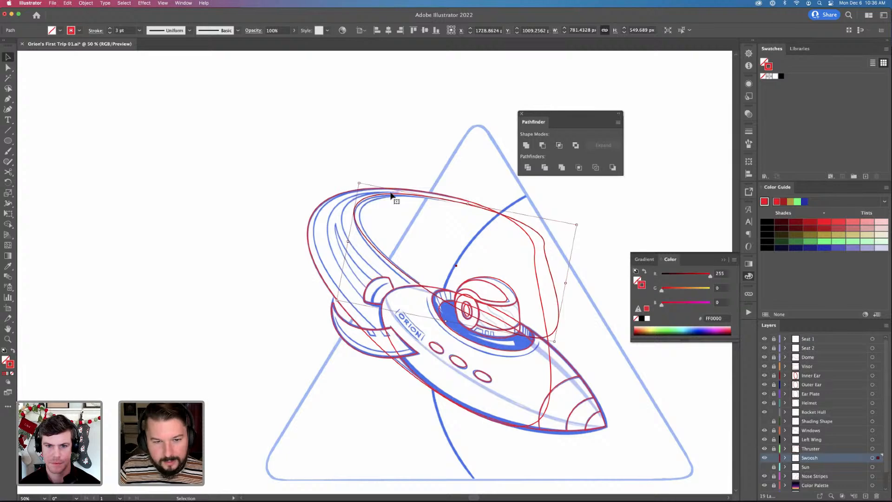
left_click_drag(391, 197, 396, 199)
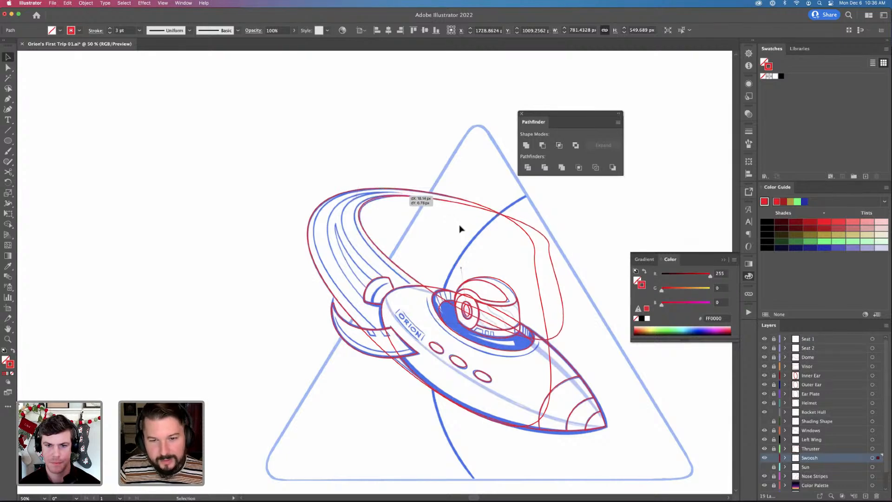
left_click_drag(460, 228, 460, 229)
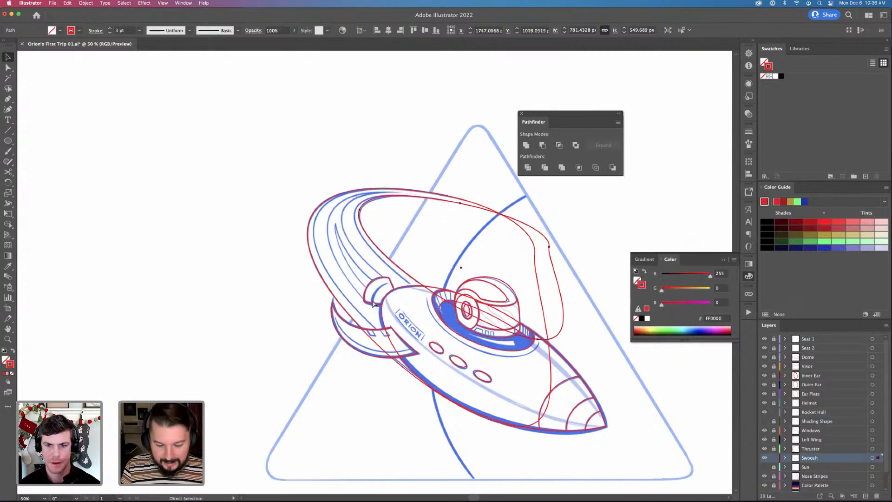
Adjust both handles of the inner swoosh path's leftmost anchor so the bend follows the sketched inner line
key("super+plus")
key("super+plus")
left_click_drag(187, 166, 235, 184)
key("a")
left_click_drag(249, 149, 252, 152)
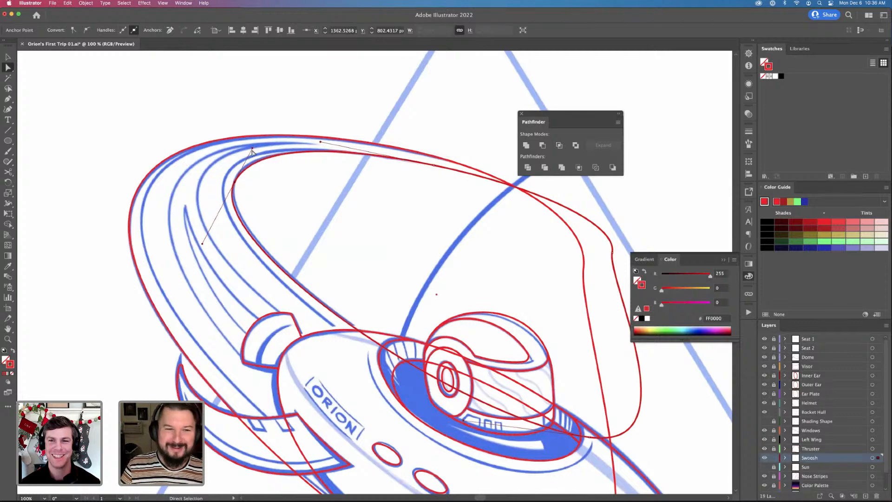
mouse_move(253, 148)
left_mouse_down()
mouse_move(267, 149)
mouse_move(241, 152)
left_mouse_up()
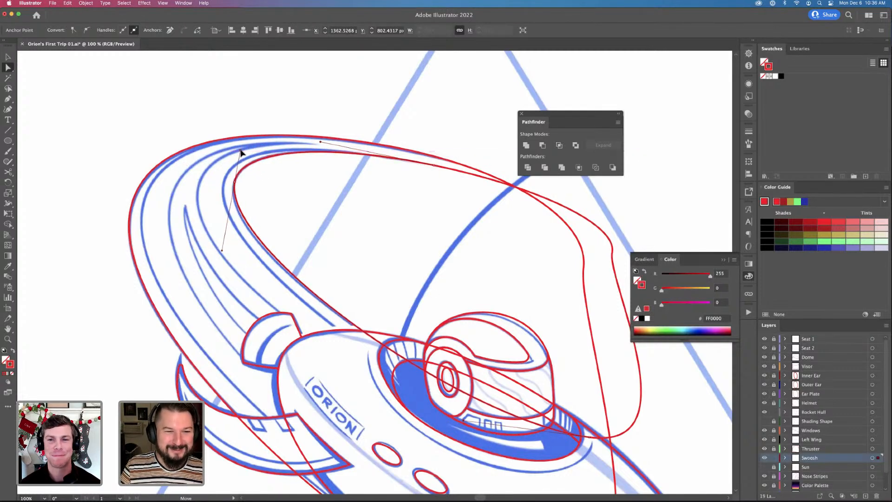
left_click_drag(222, 251, 216, 254)
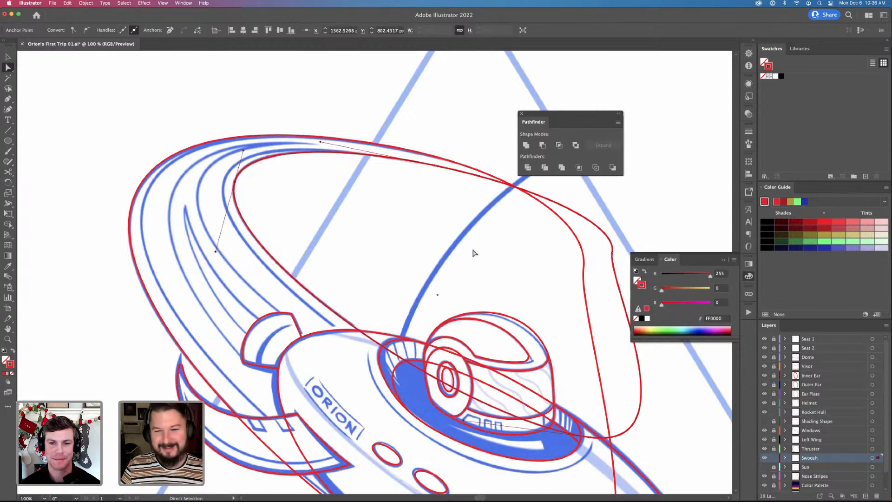
Nudge the inner swoosh path's lowest anchor toward the nose and slightly lengthen the leftmost anchor's upper handle
scroll(332, 242, "down", 3)
left_click(335, 247)
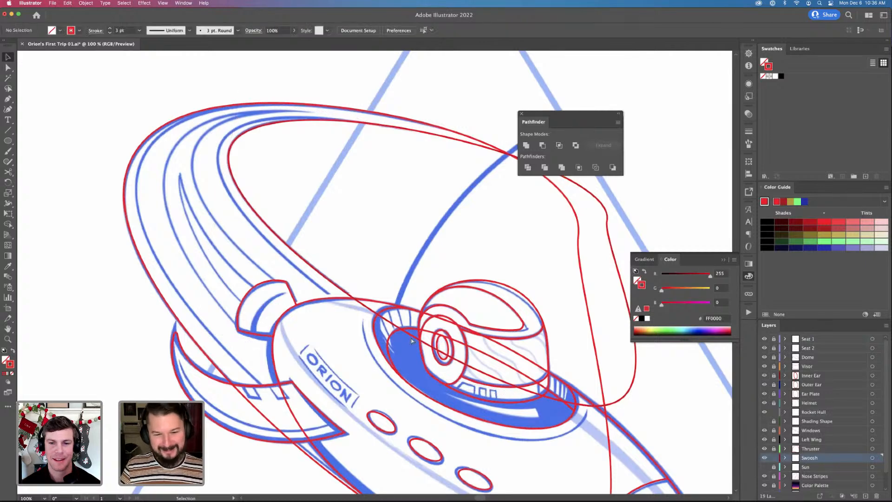
left_click(521, 389)
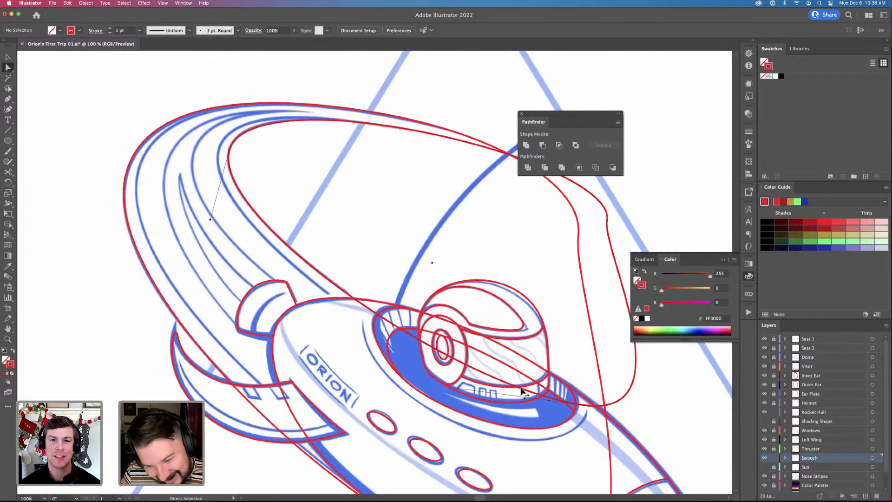
left_click(586, 404)
left_click_drag(588, 404, 591, 404)
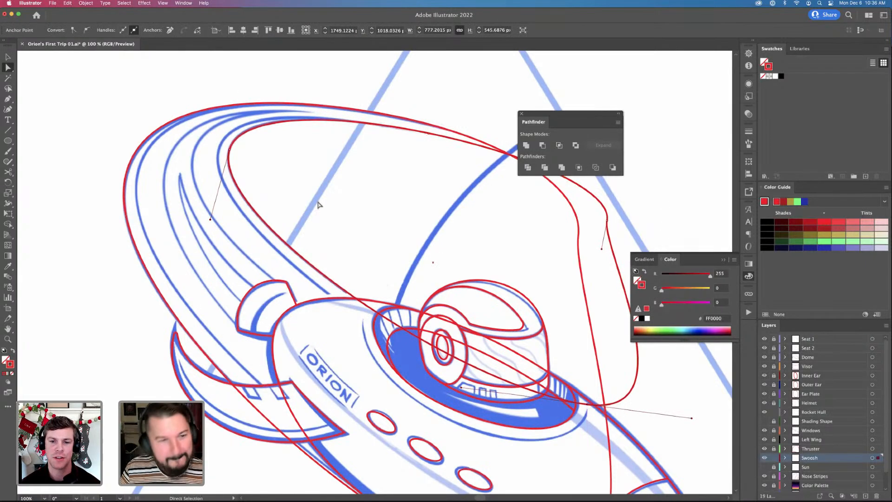
left_click(229, 150)
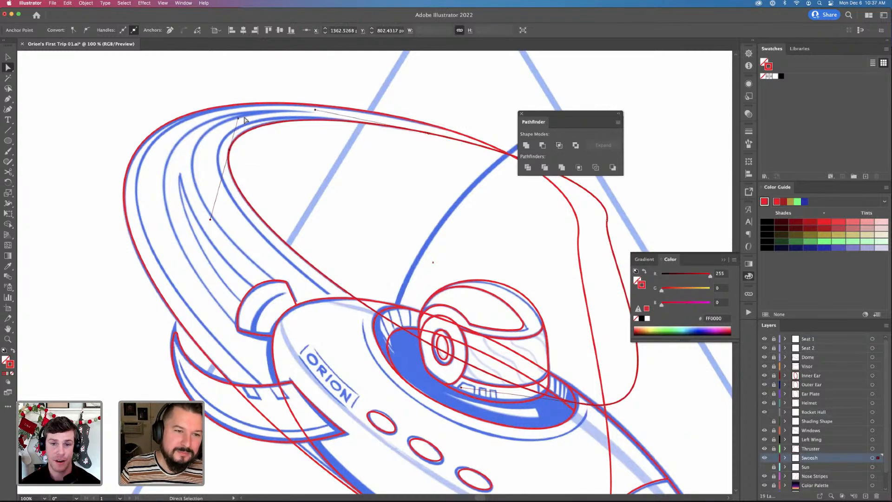
left_click_drag(239, 120, 241, 116)
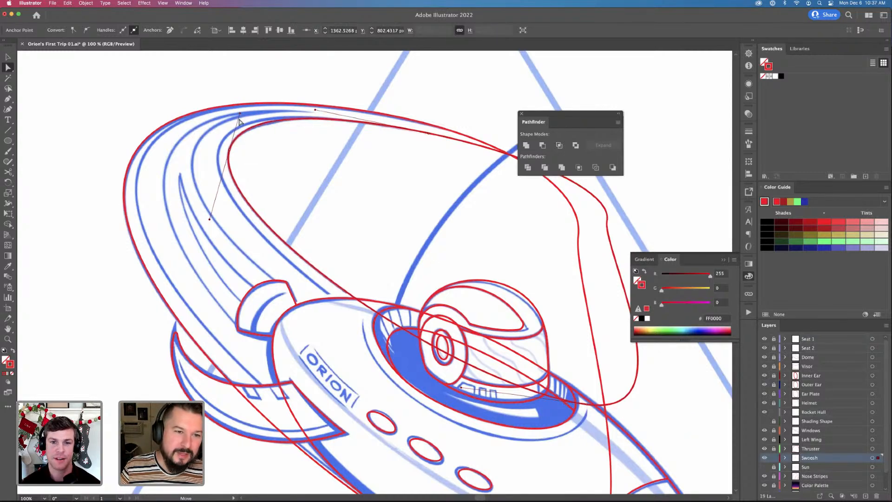
left_click_drag(229, 150, 229, 150)
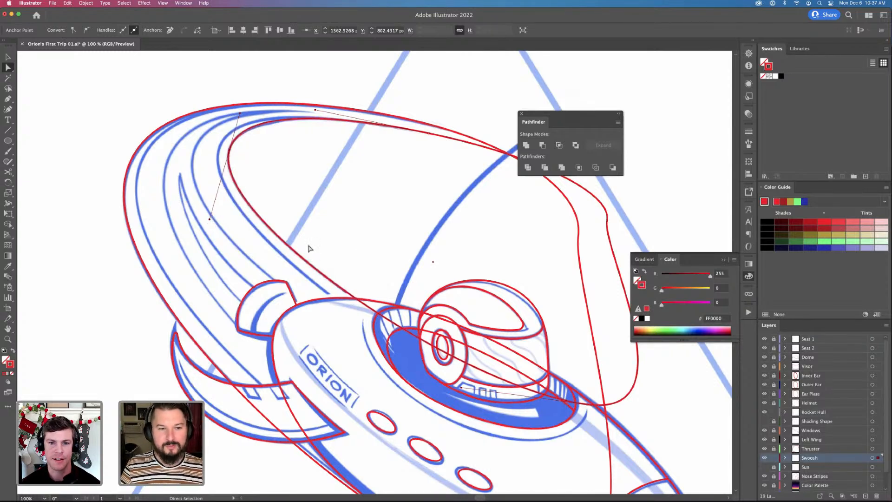
Delete the far-side anchors of both swoosh paths over the right of the triangle, leaving open curves
left_click_drag(265, 281, 269, 311)
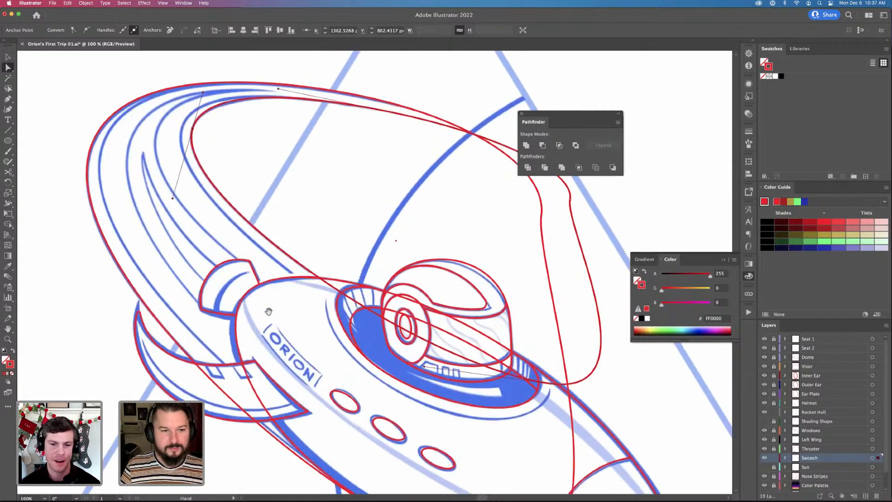
scroll(268, 311, "up", 3)
key("c")
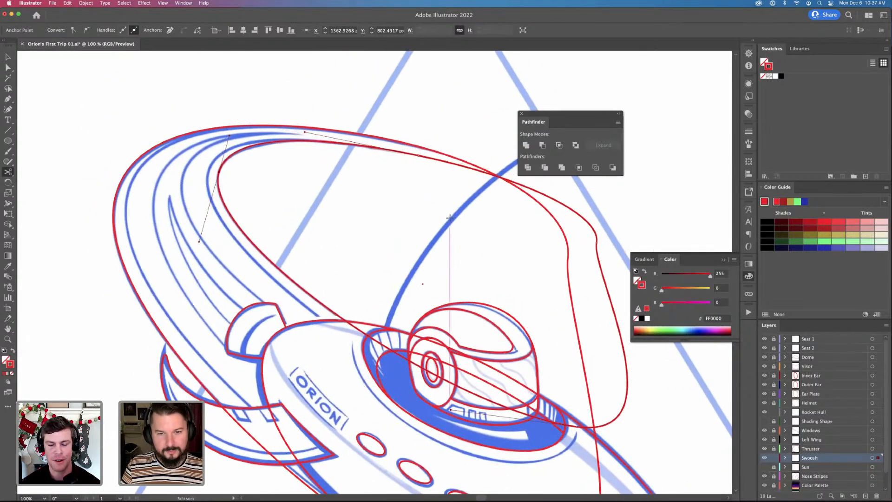
scroll(490, 223, "right", 5)
key("a")
left_click_drag(513, 182, 411, 230)
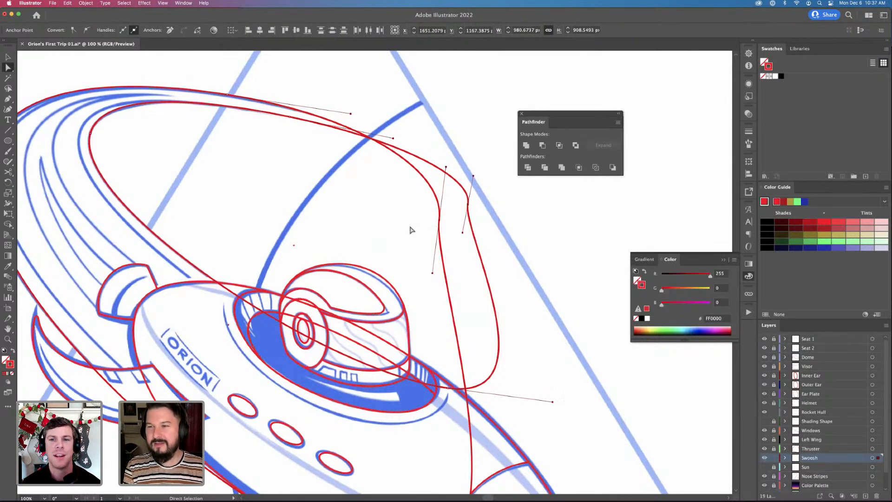
key("Delete")
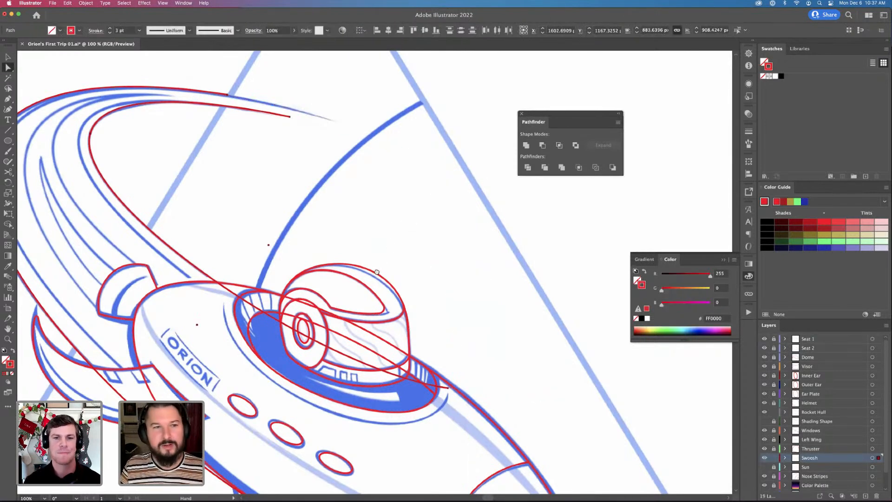
Inspect the open swoosh curves against the rocket in outline view and return to the color preview
key("super+minus")
key("super+minus")
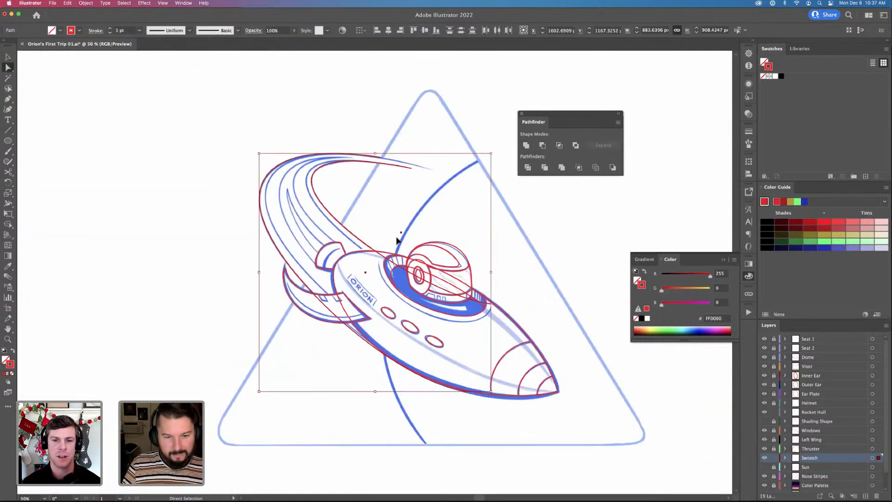
key("v")
scroll(460, 223, "down", 2)
left_click(524, 208)
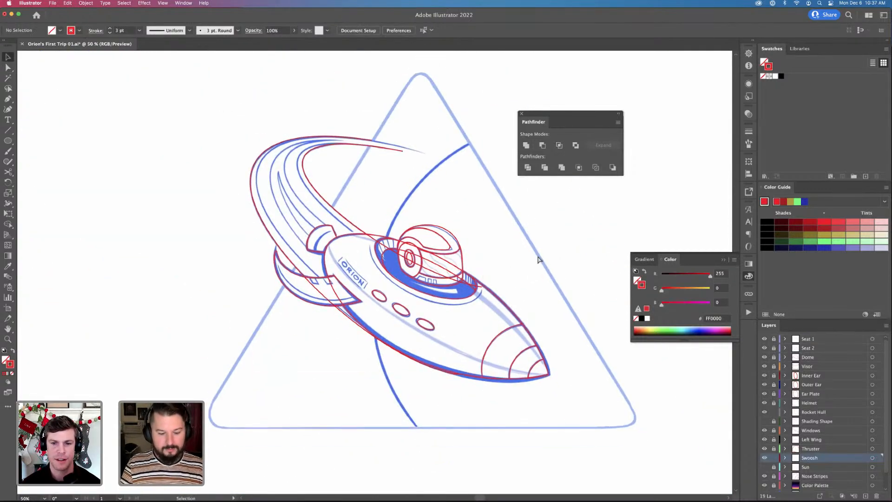
key("super+y")
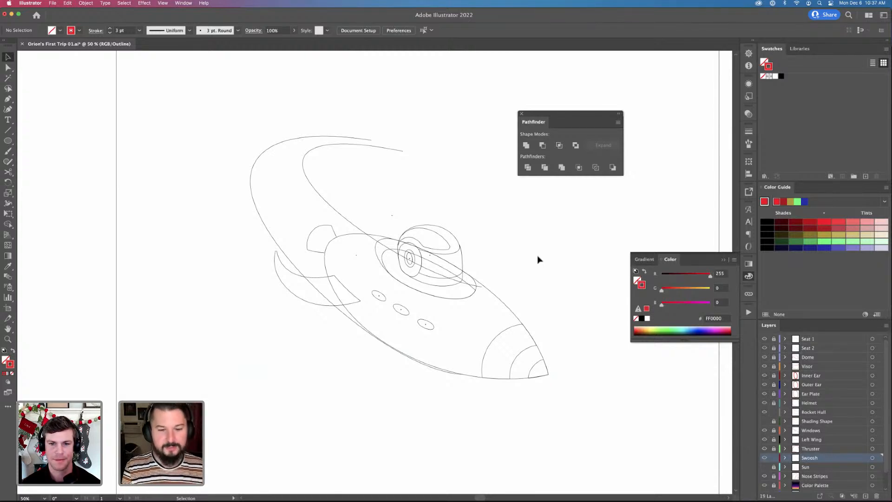
key("super+minus")
key("super+equal")
key("super+equal")
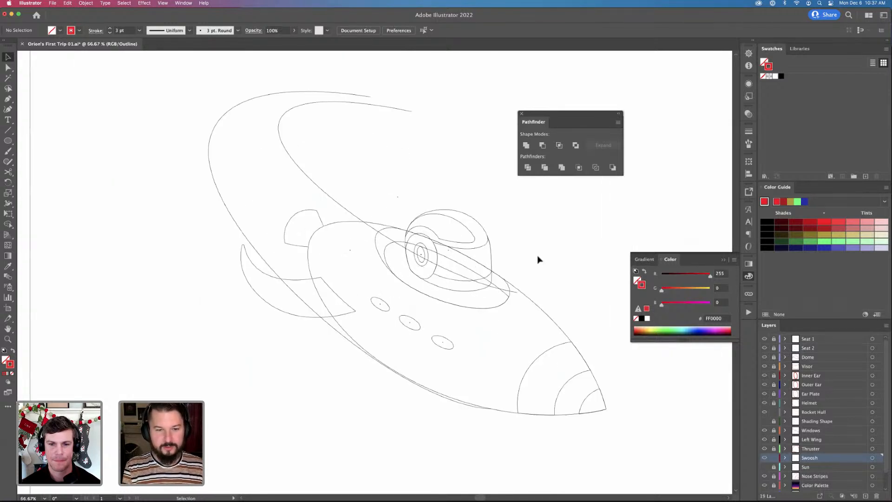
key("super+y")
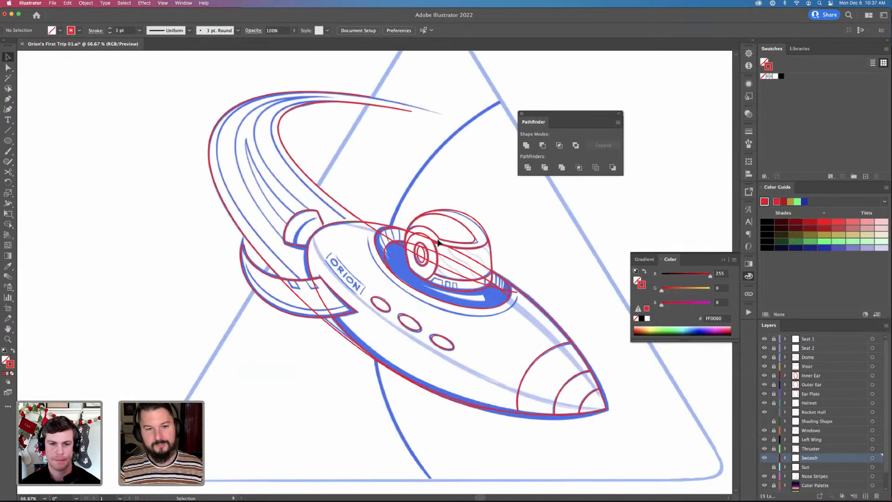
left_click_drag(537, 258, 499, 261)
scroll(348, 276, "up", 5)
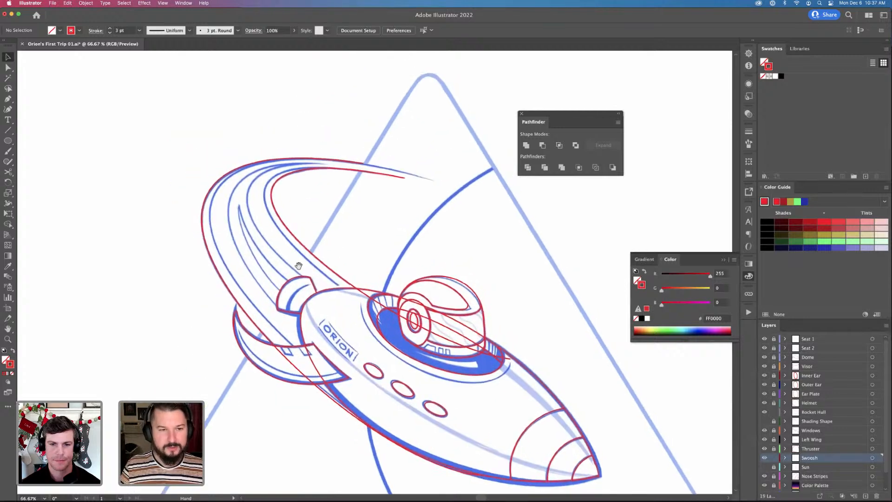
left_click(398, 206)
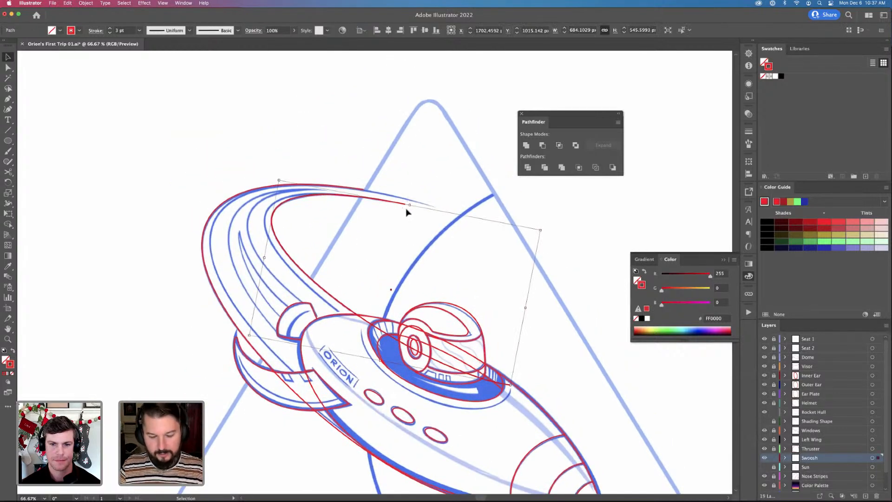
key("p")
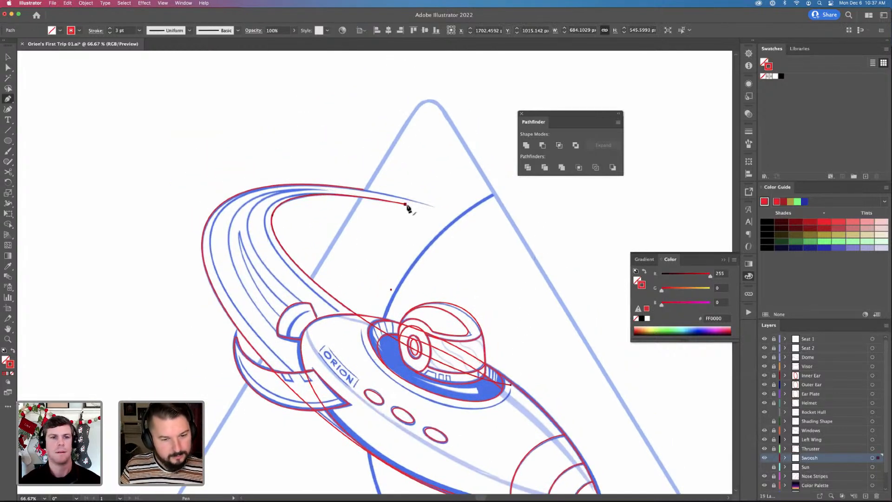
left_click(405, 205)
mouse_move(381, 284)
left_mouse_down()
mouse_move(372, 223)
mouse_move(389, 280)
left_mouse_up()
key("super+shift+a")
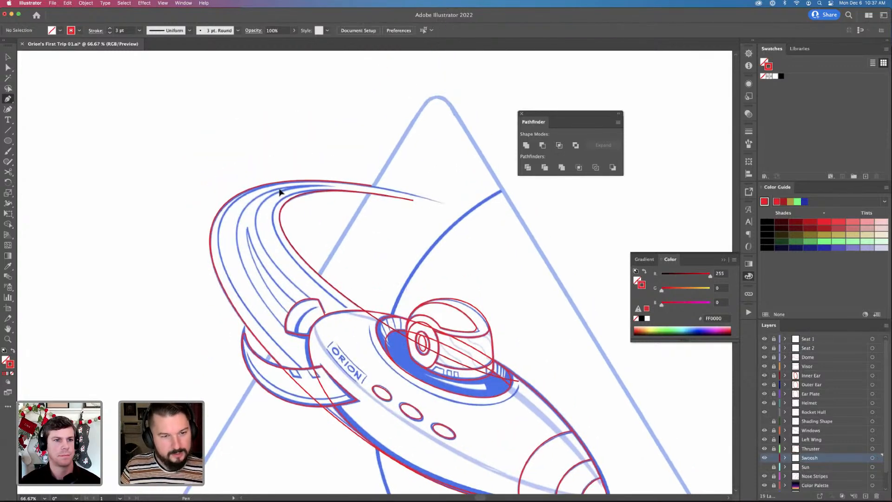
Try to duplicate the inner swoosh curve outward onto the neighboring streak of the trail
key("v")
left_click(287, 204)
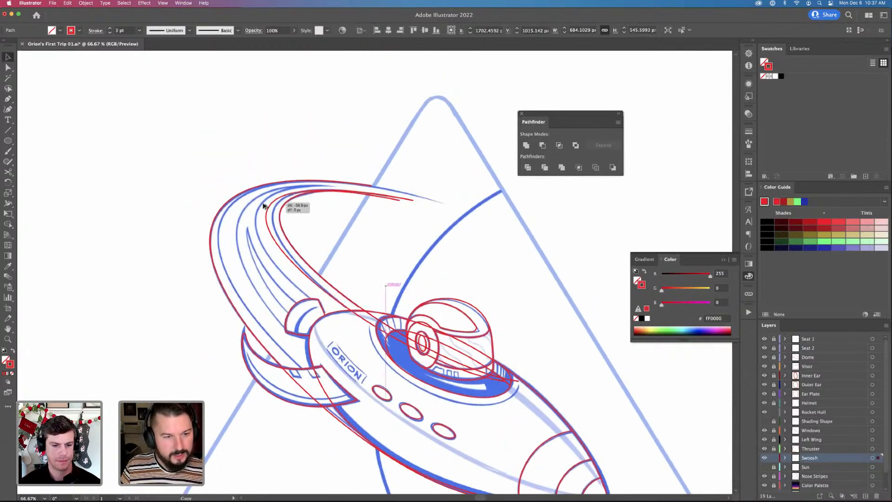
left_click_drag(264, 191, 284, 200)
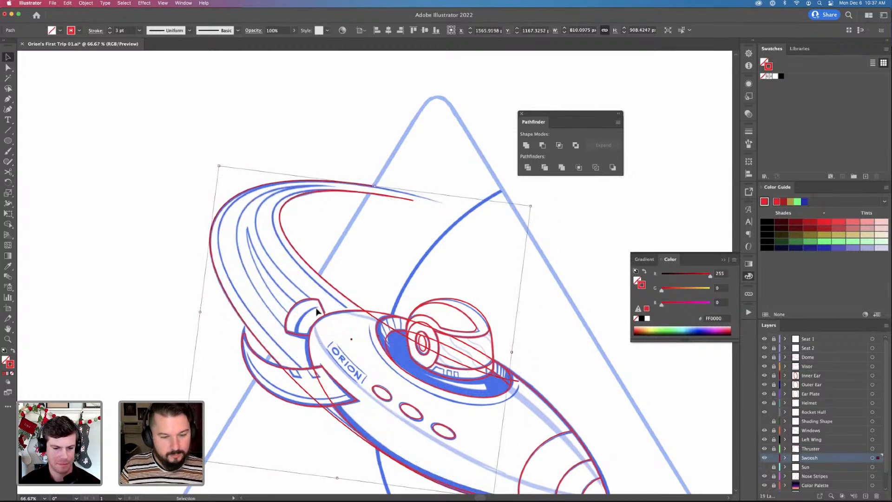
Trace the trail's middle streak with a three-anchor Pen curve from the small upper fin to the trail's tapered tip
key("p")
left_click_drag(286, 330, 257, 307)
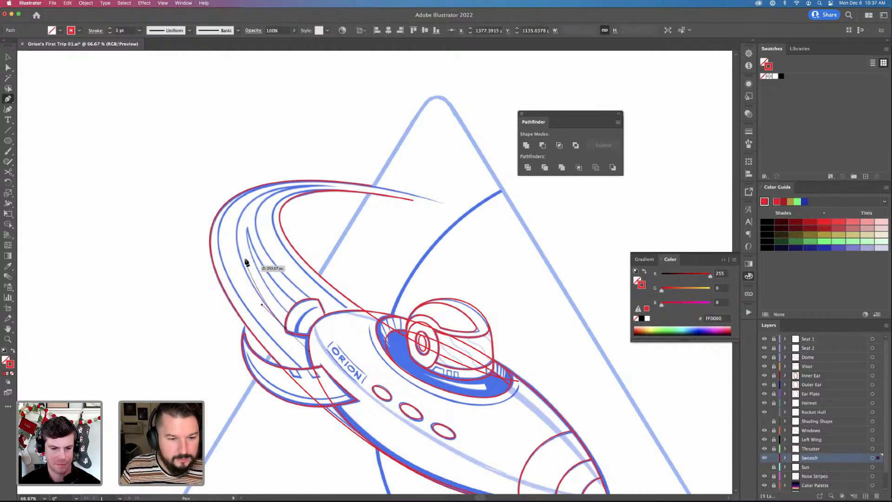
left_click_drag(242, 211, 263, 173)
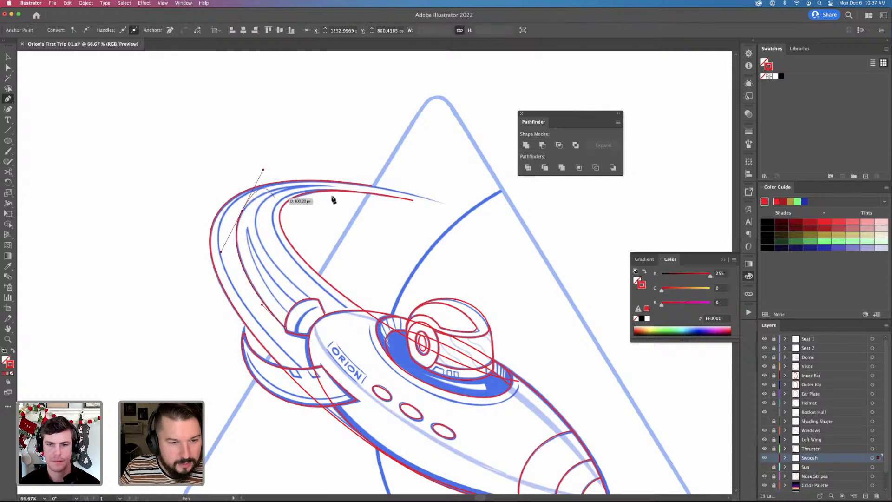
left_click_drag(376, 191, 378, 195)
left_click(377, 191)
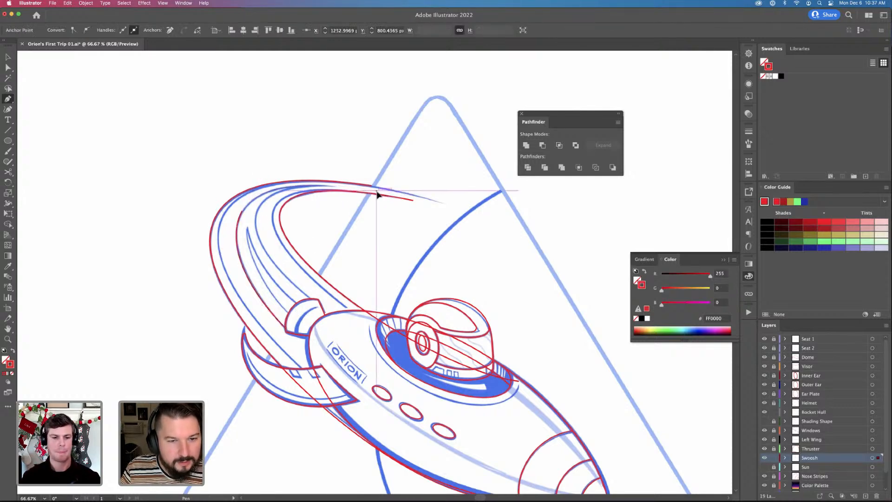
left_click(296, 308, "super")
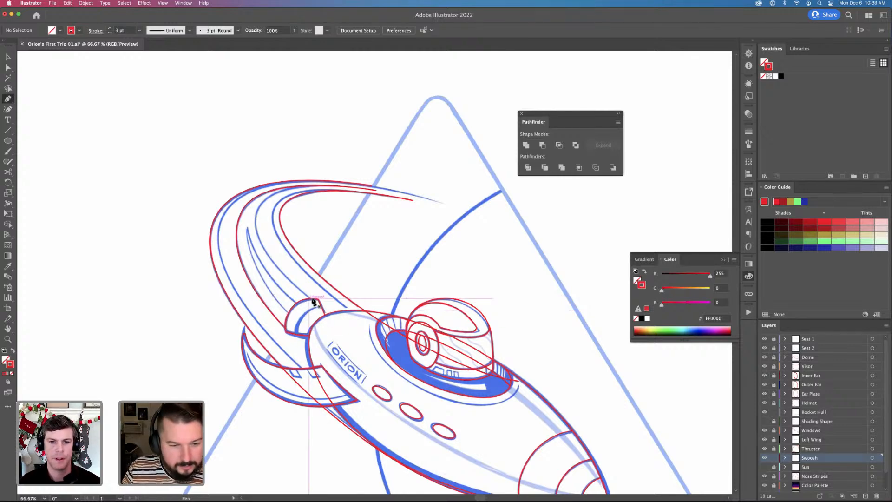
Trace the next streak inward from the fin's top edge to the tapered tip and refine its start anchor and bend handle
left_click(314, 302)
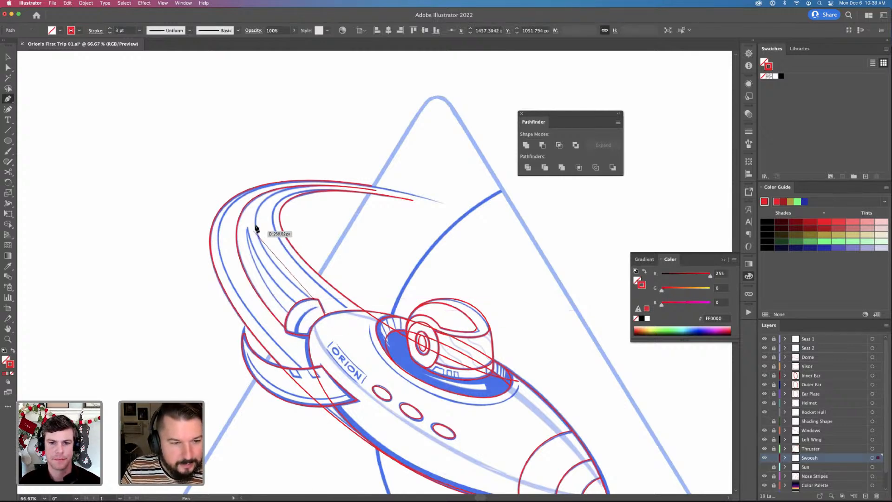
left_click_drag(255, 215, 258, 175)
left_click_drag(314, 302, 319, 308)
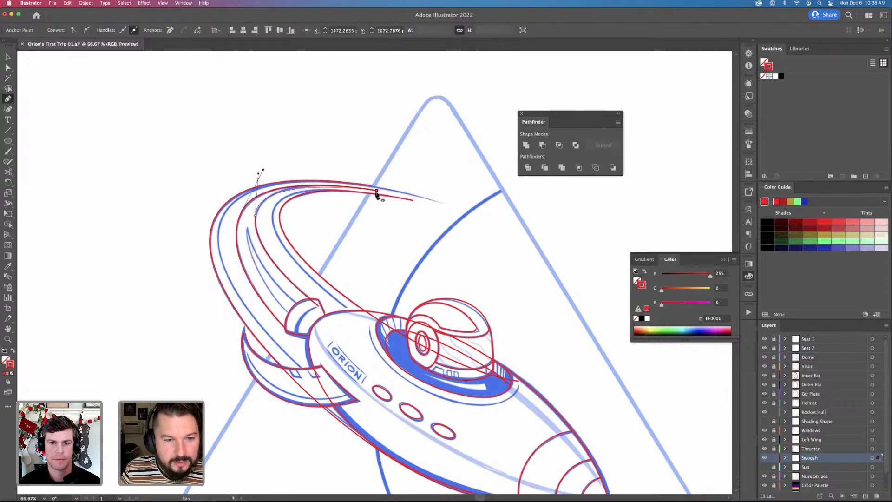
left_click(259, 175, "super")
left_click_drag(257, 175, 258, 173)
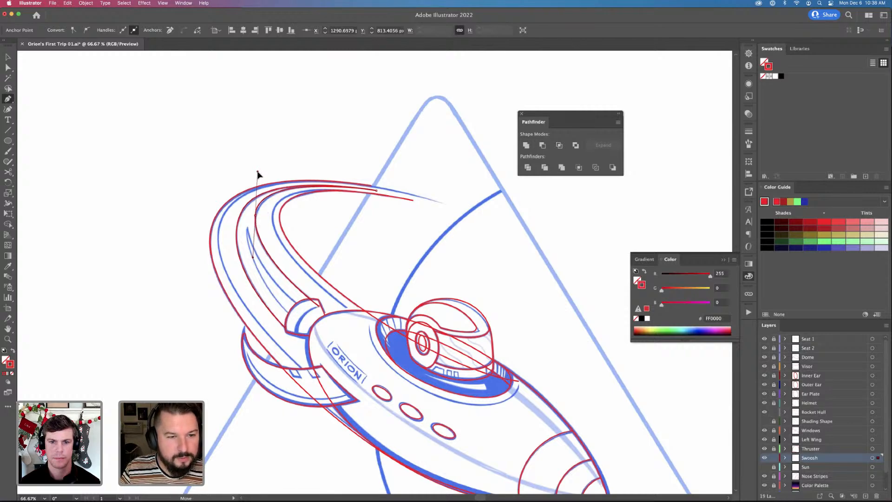
Refine the inner streak's bend handle and join its lower end to the start of the middle streak at the upper fin
left_click_drag(259, 173, 261, 173)
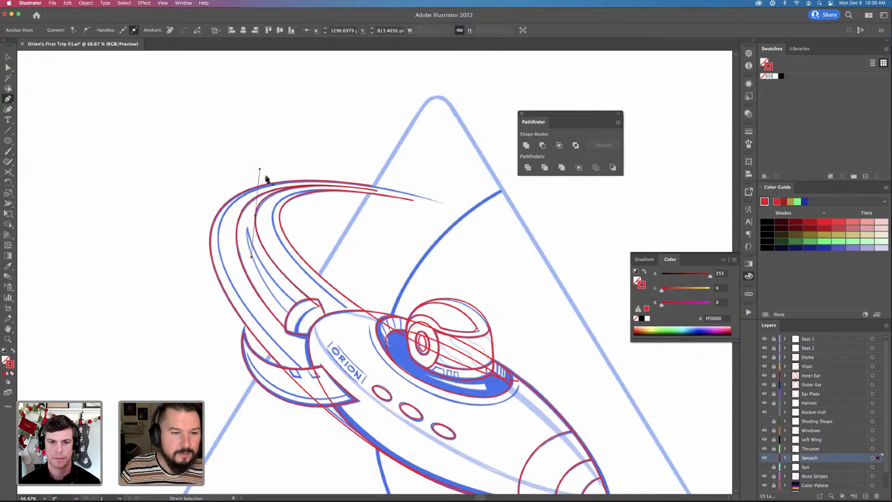
scroll(329, 311, "down", 2)
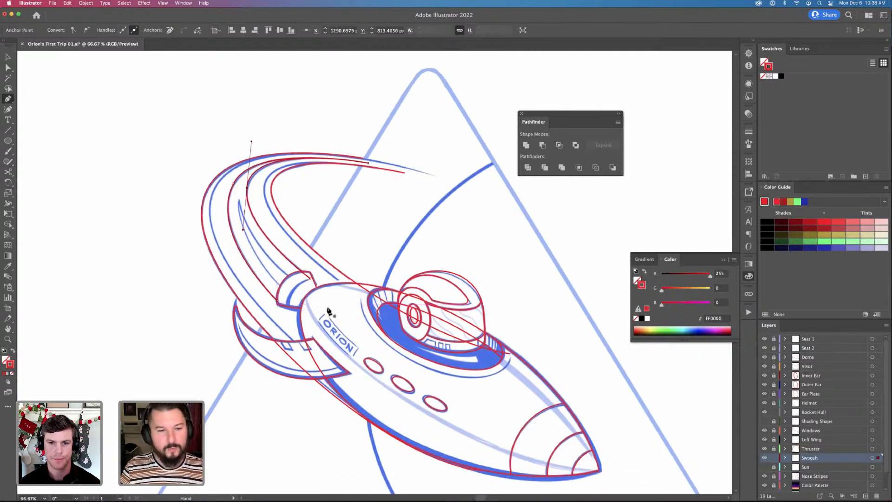
key("a")
left_click(311, 278)
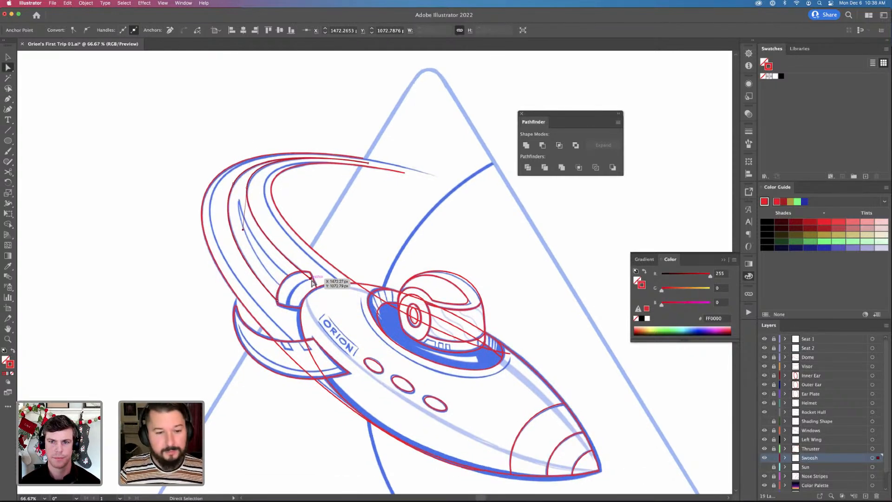
key("p")
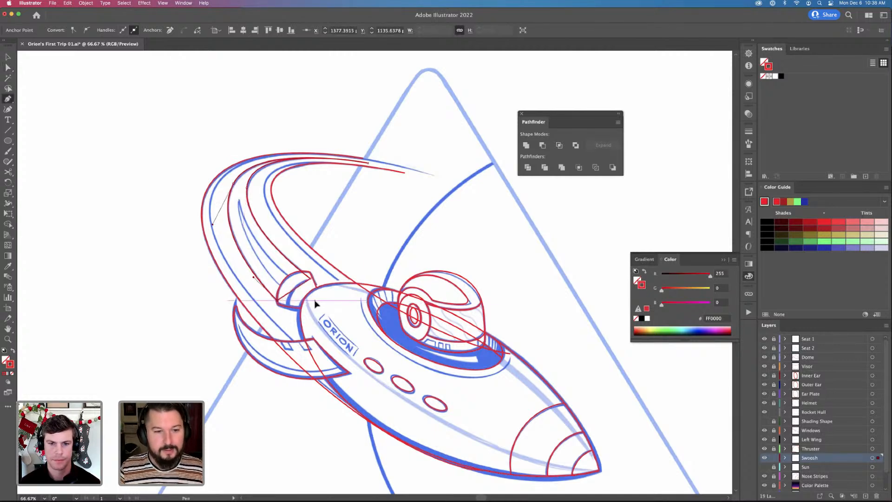
Swap the joined streak shape's stroke and fill so it has a solid red fill and no stroke
key("v")
key("a")
left_click(247, 204)
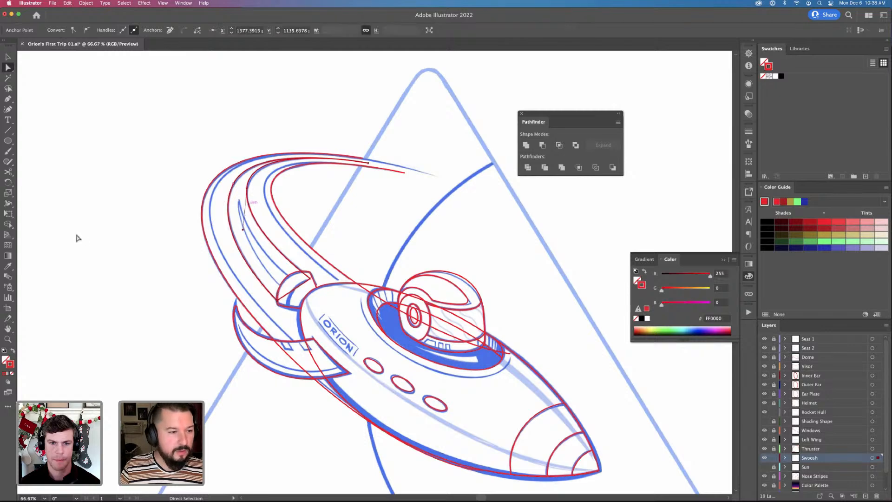
left_click(13, 351)
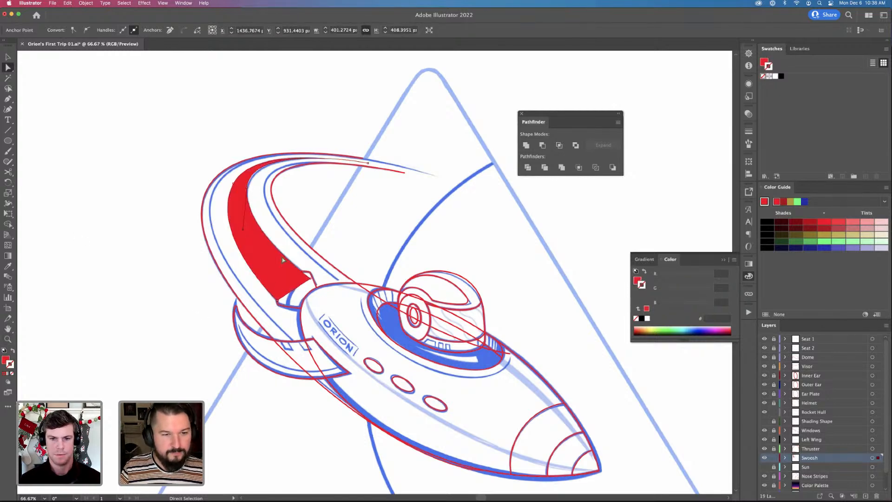
left_click(268, 253)
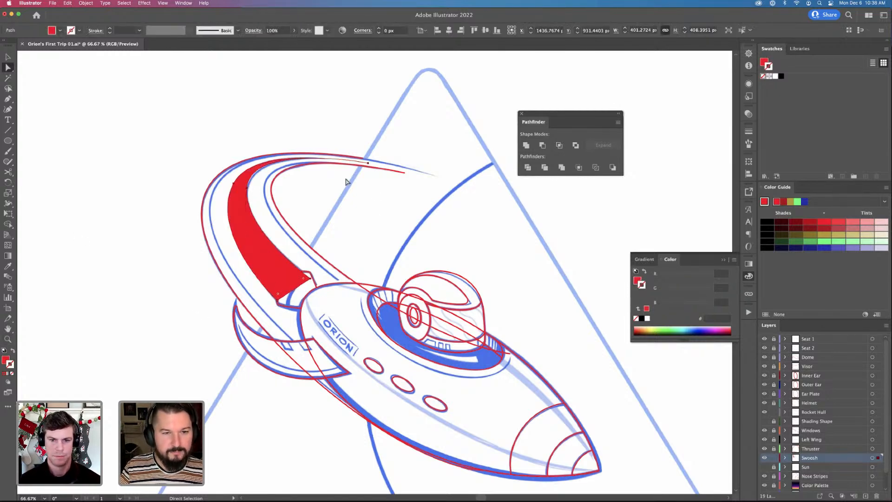
Adjust the filled streak's corner at the upper fin and merge its two anchors at the tapered tip into one
left_click(371, 166)
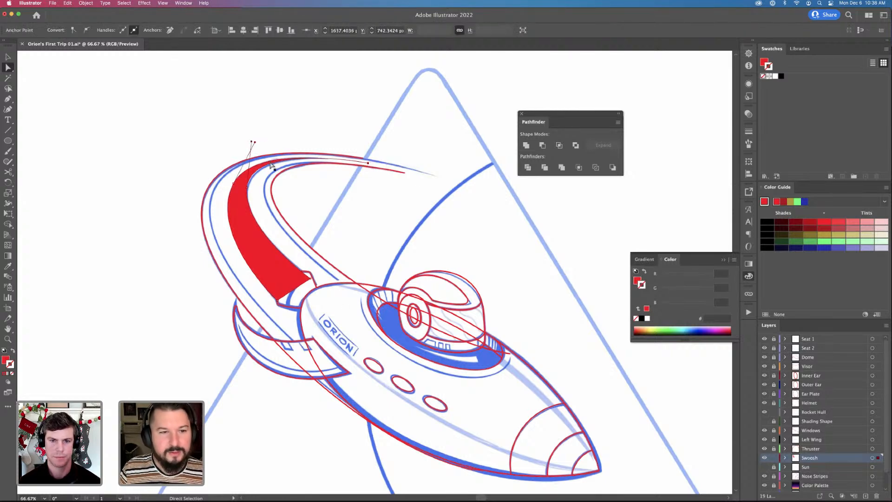
left_click(311, 278)
left_click_drag(311, 279, 327, 278)
left_click(268, 255)
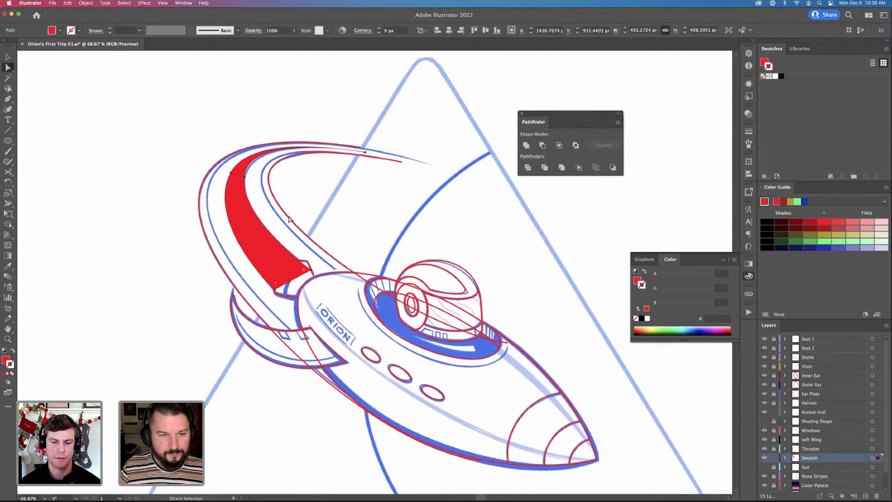
left_click(303, 220, "alt")
left_click(249, 221, "shift")
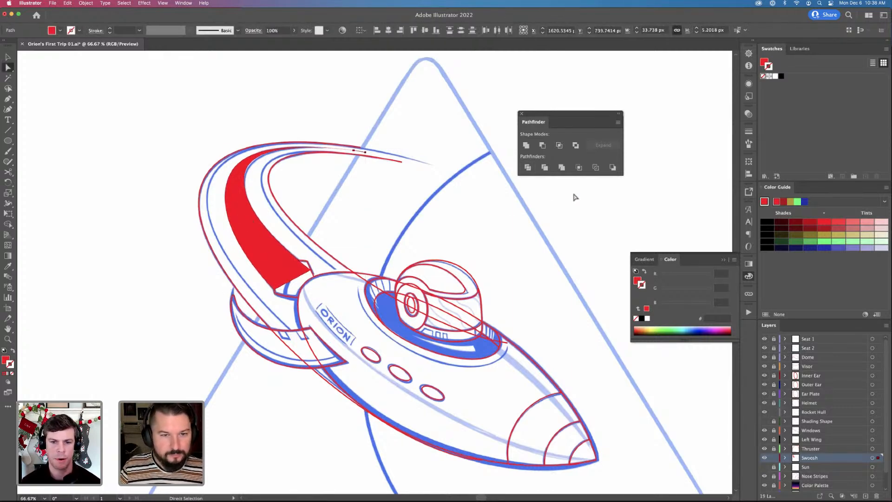
left_click(505, 200)
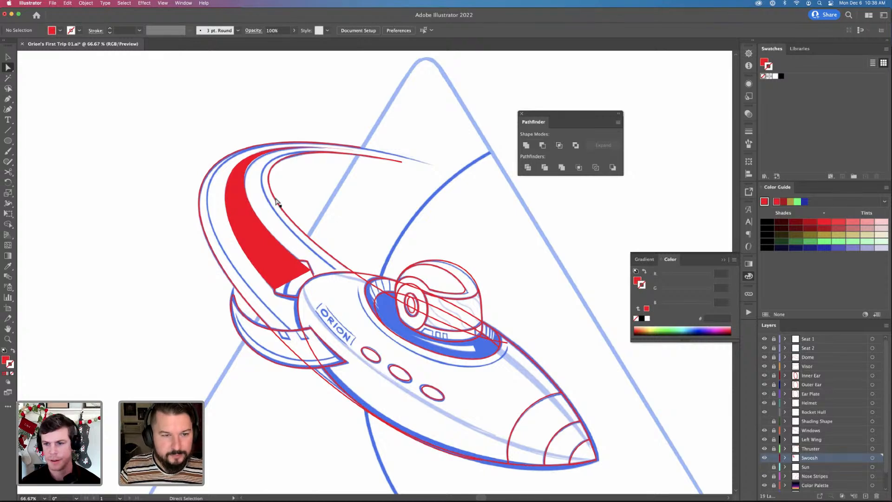
Unlock the Thruster layer and try to combine the filled streak with the thruster outline for trimming
key("v")
left_click(277, 260)
left_click(153, 337)
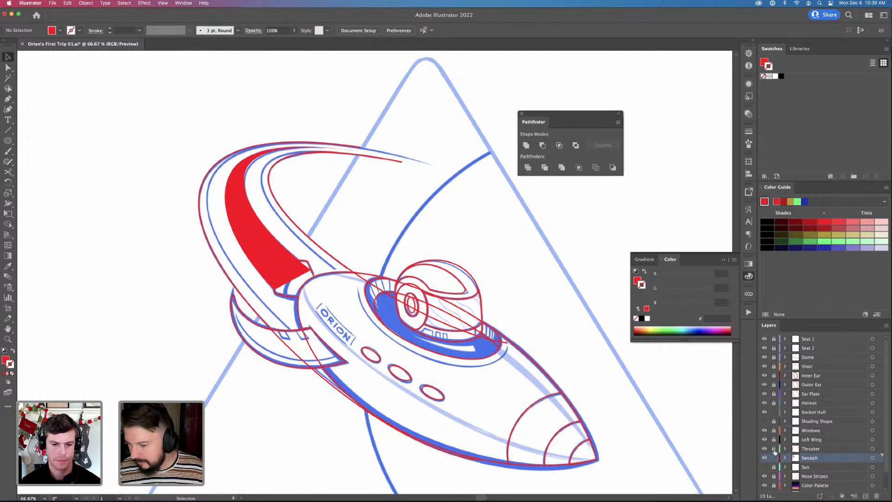
key("a")
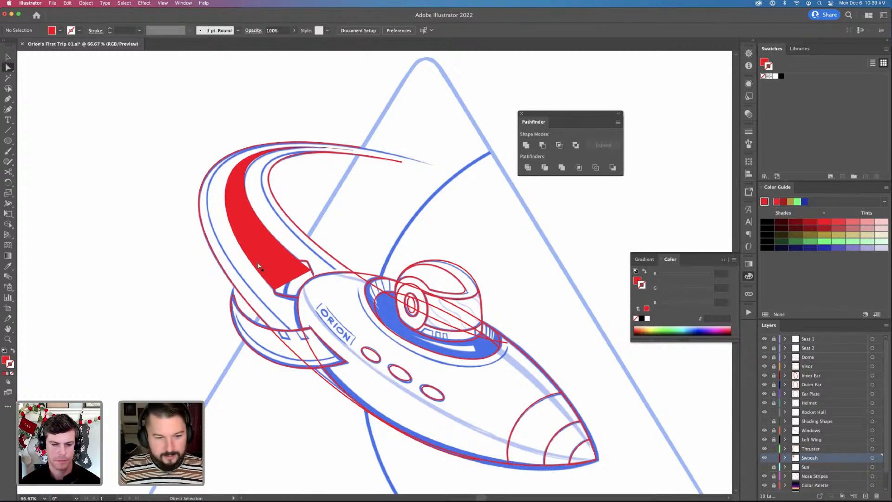
left_click(256, 260)
left_click(267, 327)
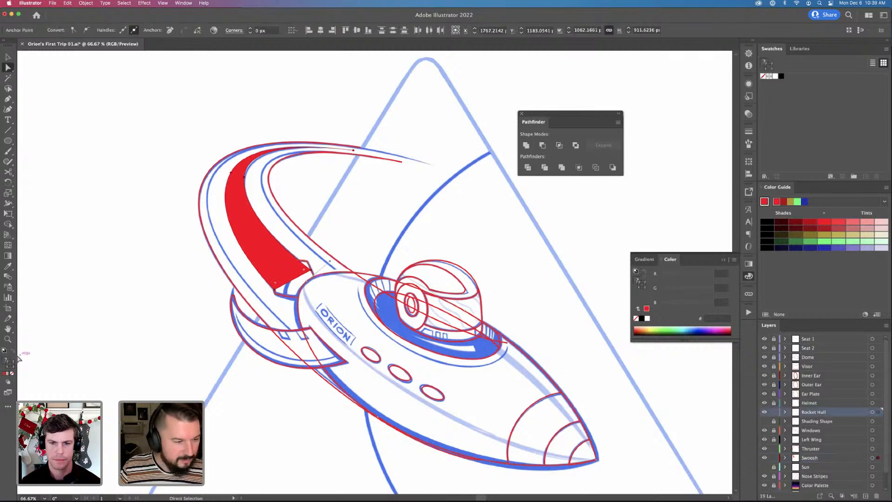
left_click(284, 302)
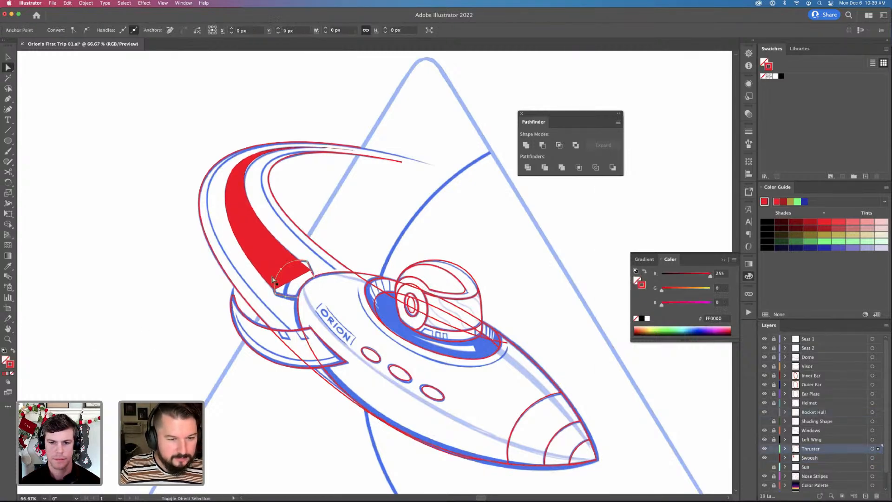
left_click(267, 233)
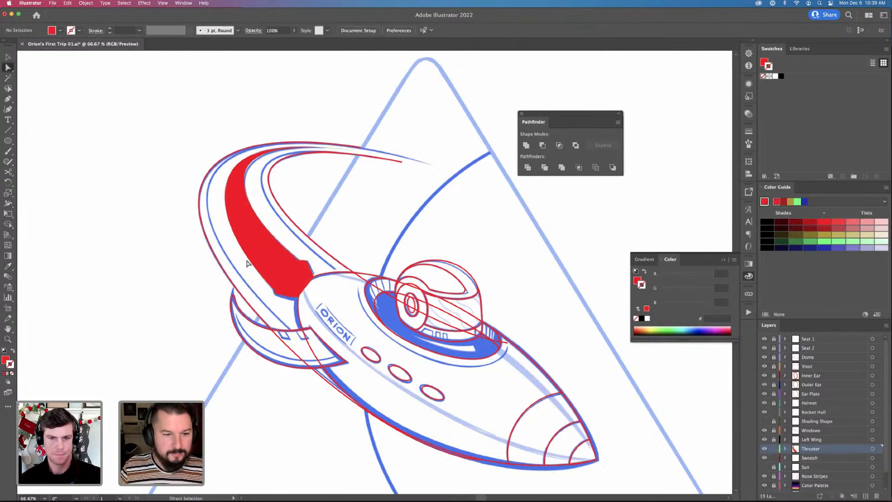
left_click(579, 336)
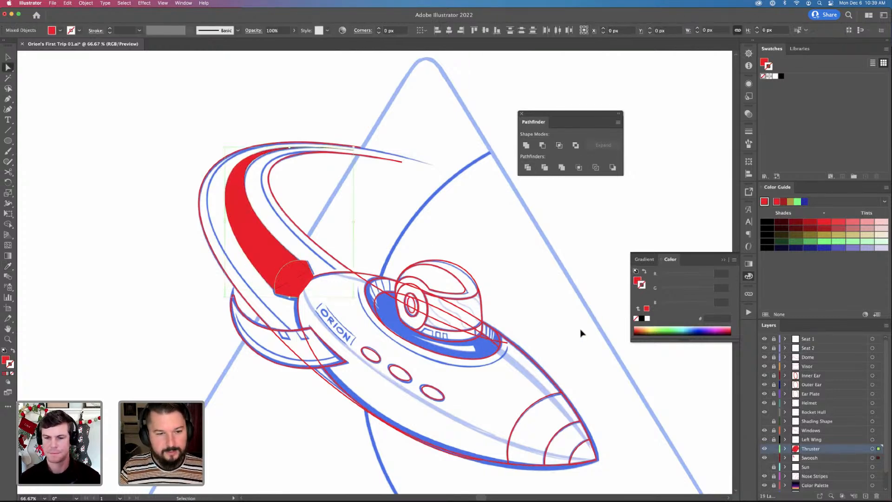
key("v")
key("a")
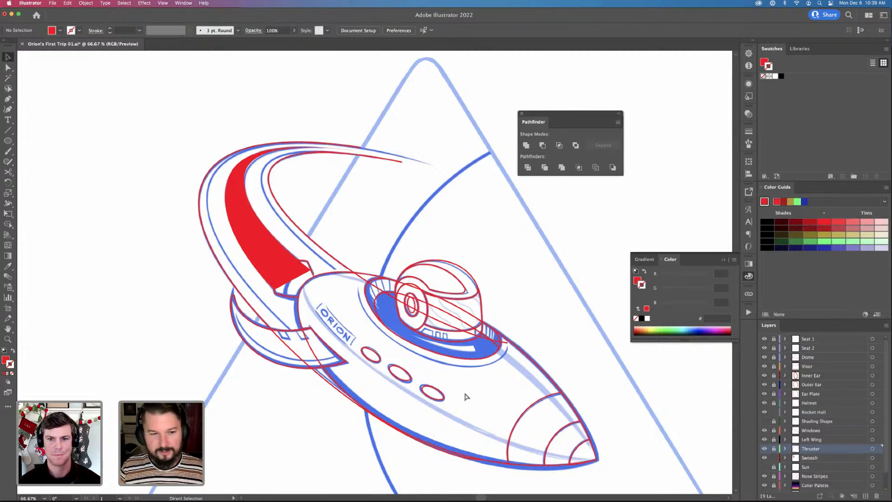
Trim the filled streak so its lower end follows the curved edge of the thruster
key("v")
left_click(291, 294)
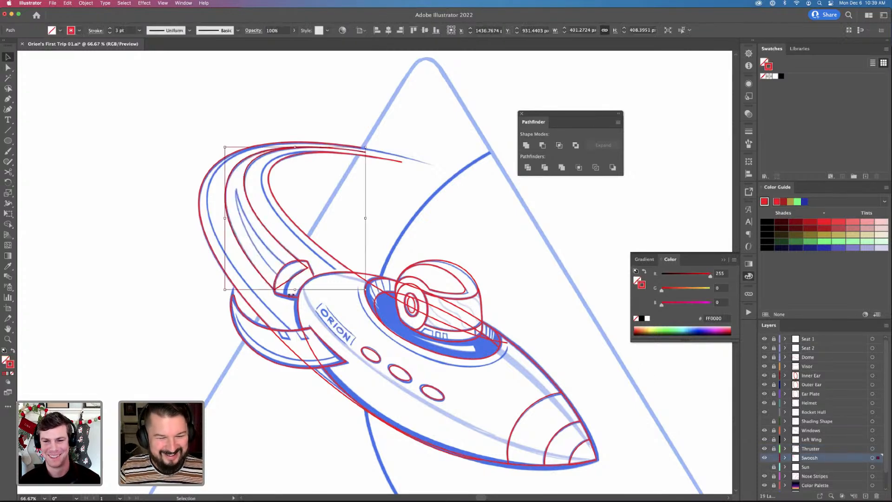
left_click(358, 279)
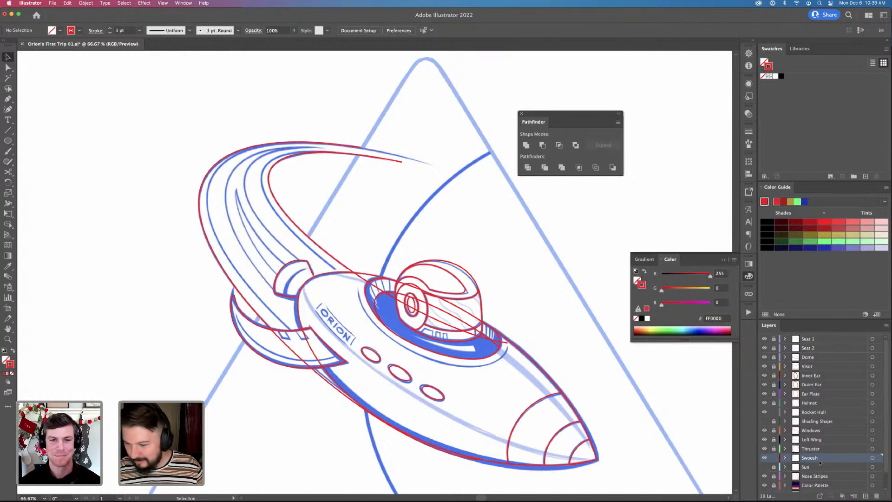
key("super+z")
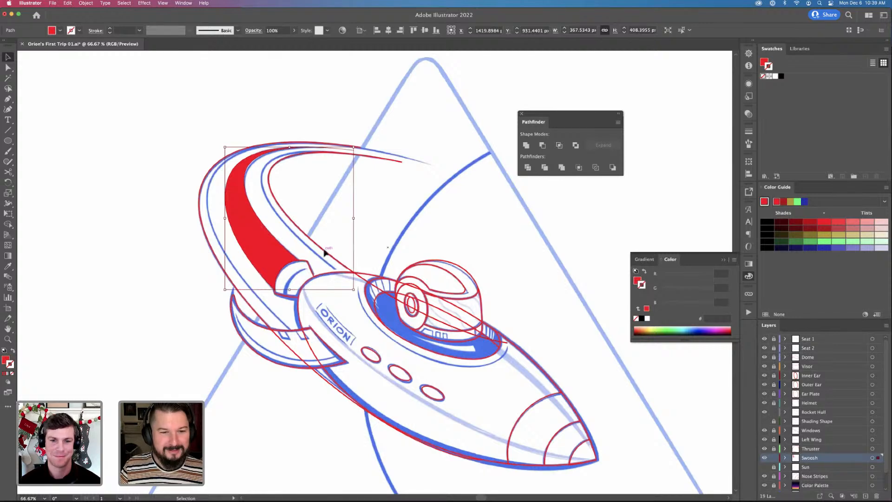
Switch to outline view and examine the swoosh curves and their tapered tips
left_click(381, 257)
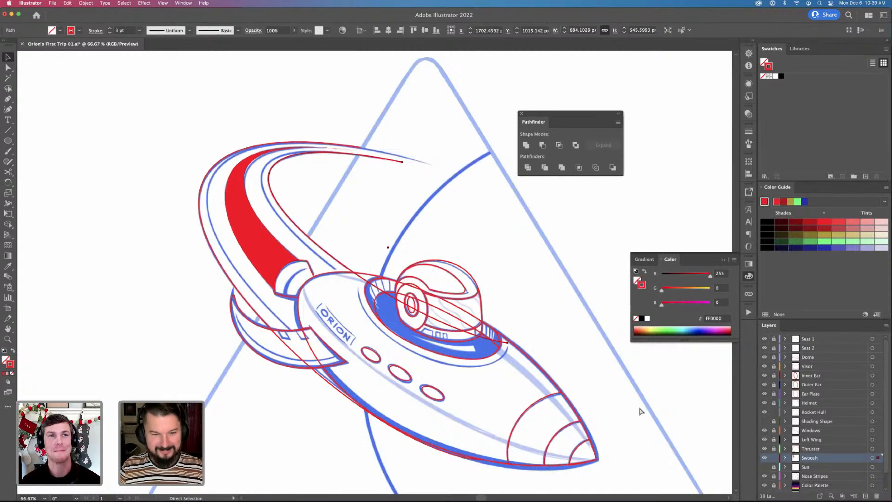
key("super+y")
left_click(389, 257)
key("a")
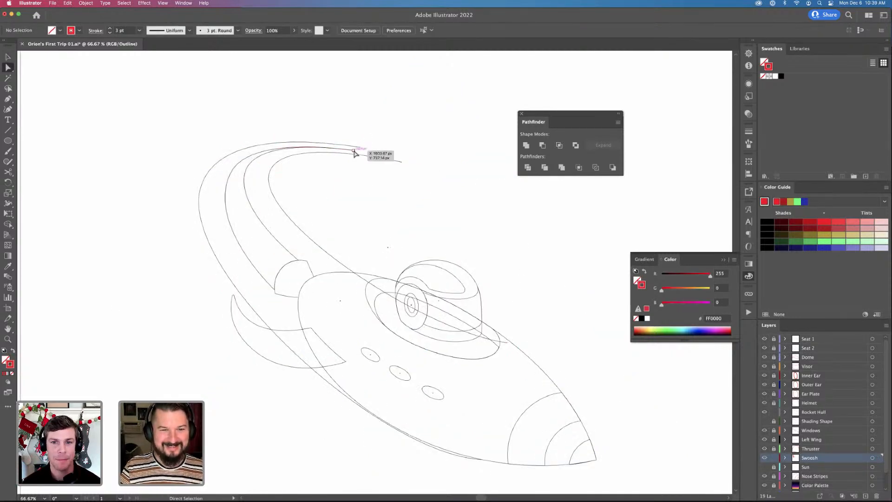
left_click(357, 147)
left_click(432, 160)
key("v")
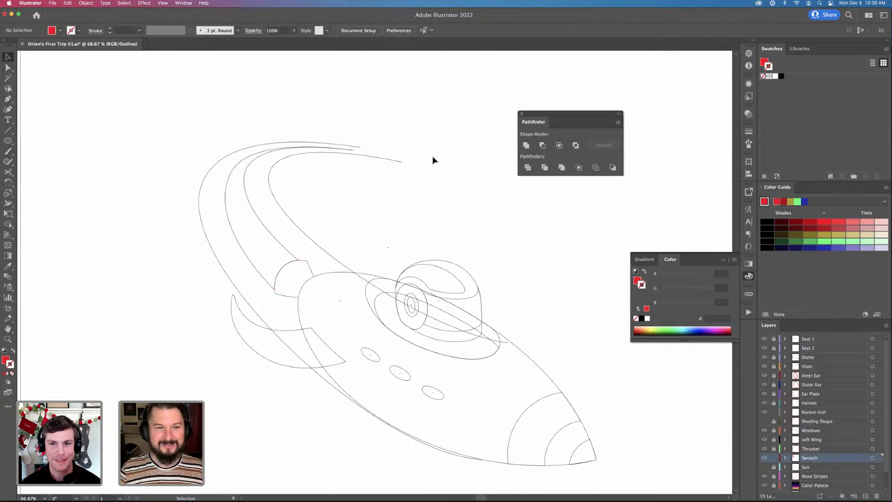
scroll(442, 195, "left", 1)
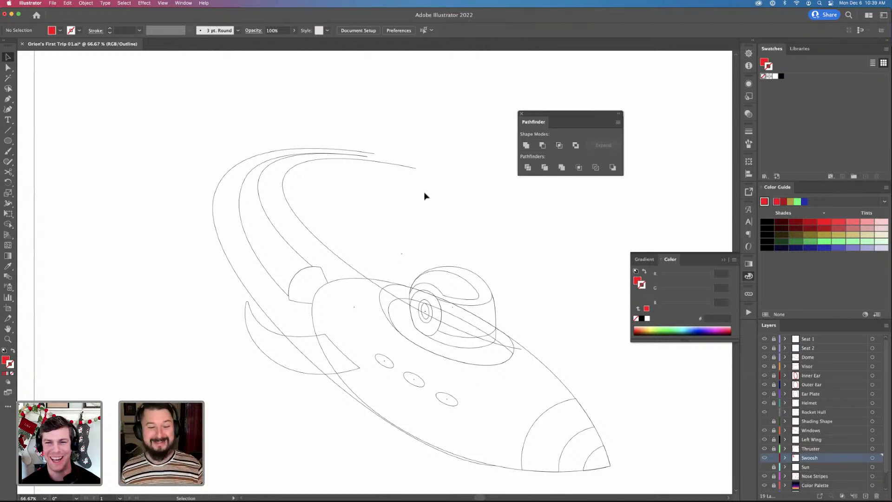
Examine the trimmed streak's bend anchors, tip anchor and handles in outline view
key("a")
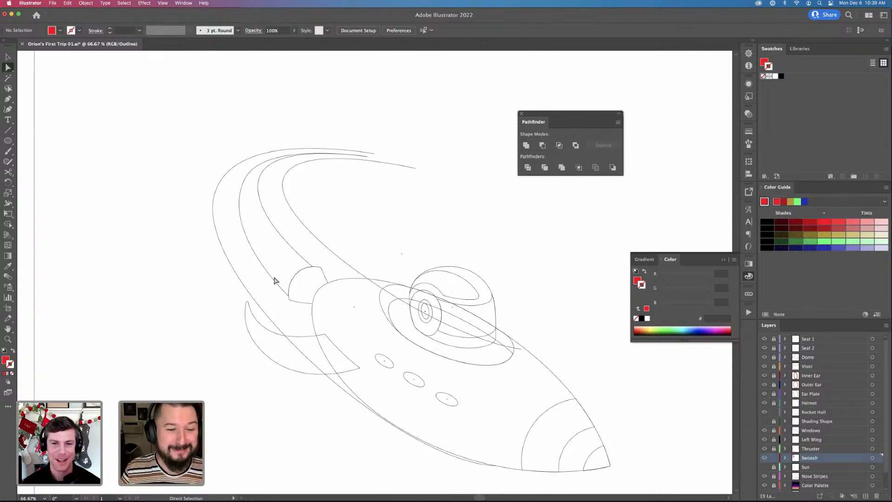
left_click(274, 281)
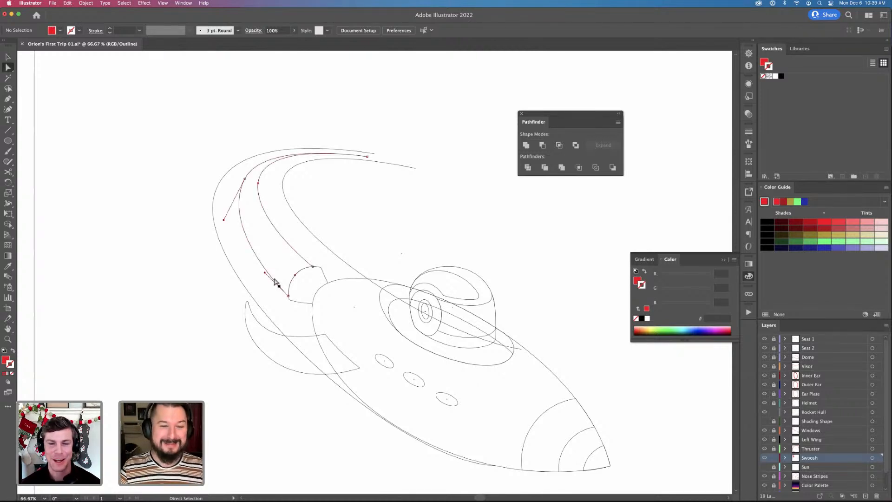
left_click(245, 179)
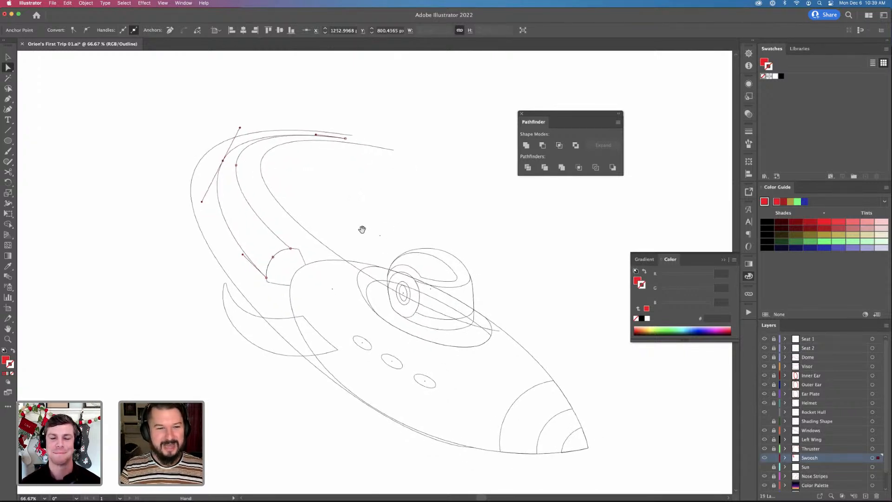
scroll(360, 227, "down", 2)
scroll(360, 227, "right", 2)
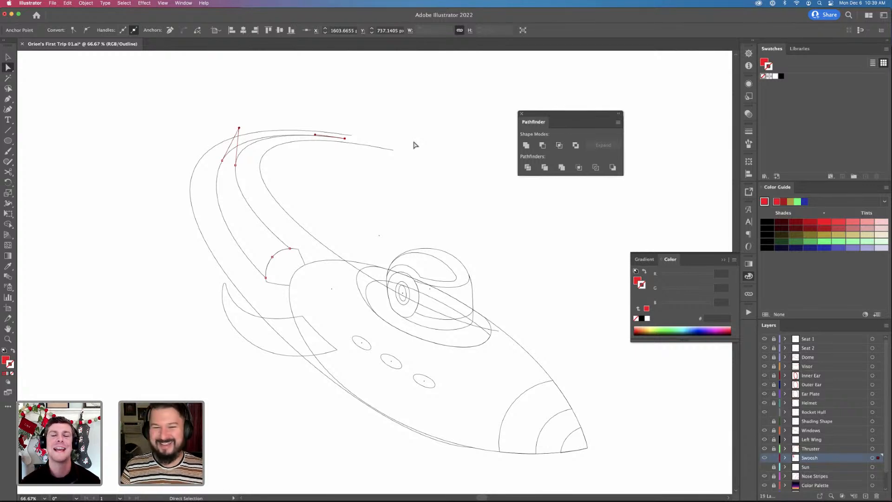
left_click(396, 233)
key("v")
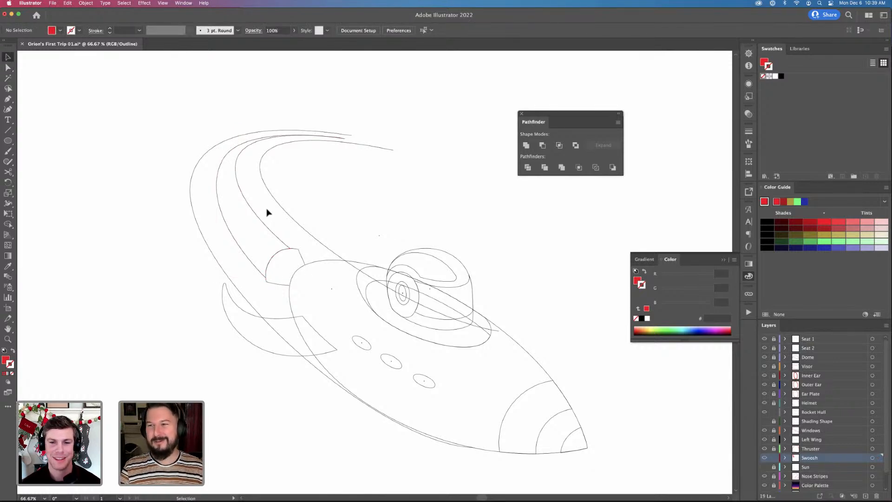
Check the whole trimmed streak against the rocket outlines and return to the color preview
left_click(252, 227)
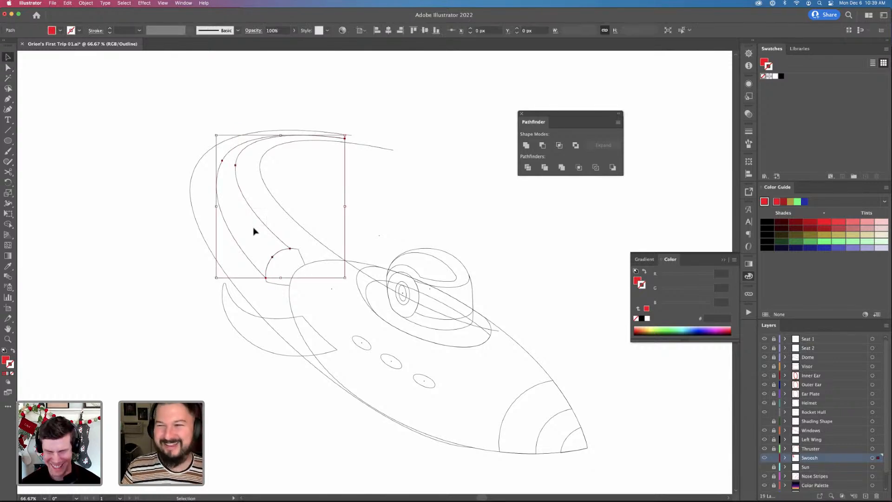
scroll(358, 235, "down", 1)
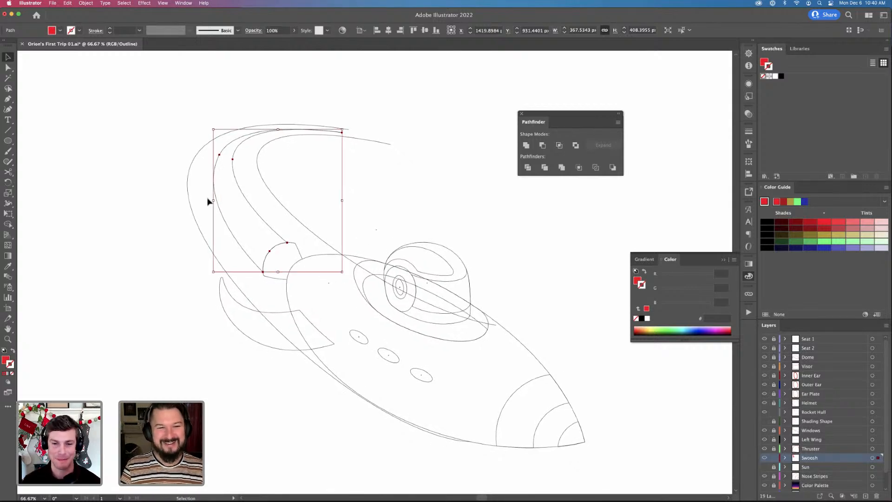
scroll(338, 265, "up", 1)
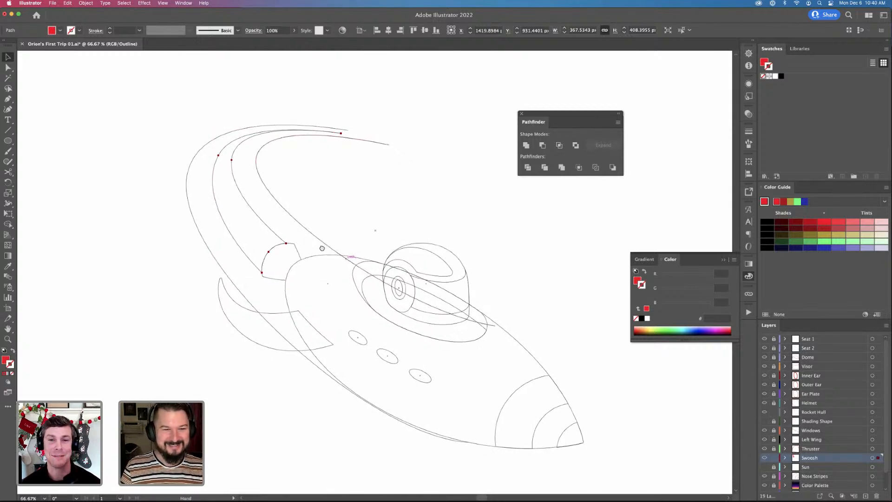
key("super+y")
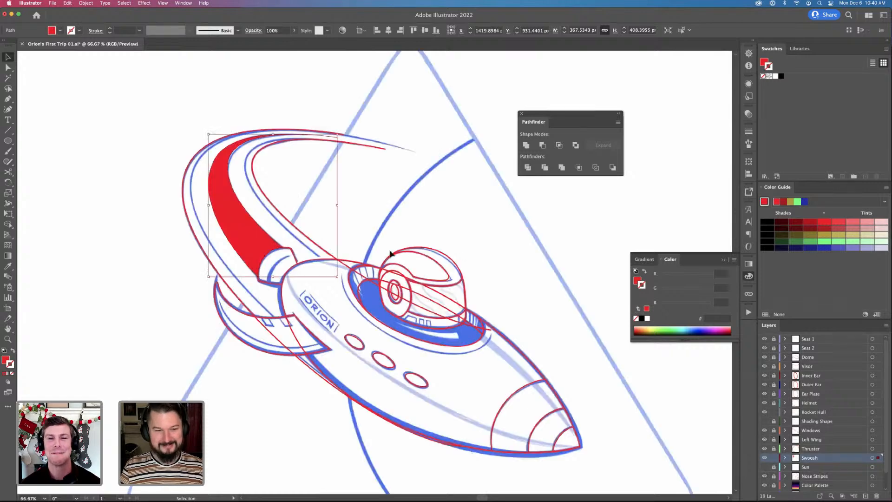
left_click(381, 264)
scroll(199, 199, "right", 1)
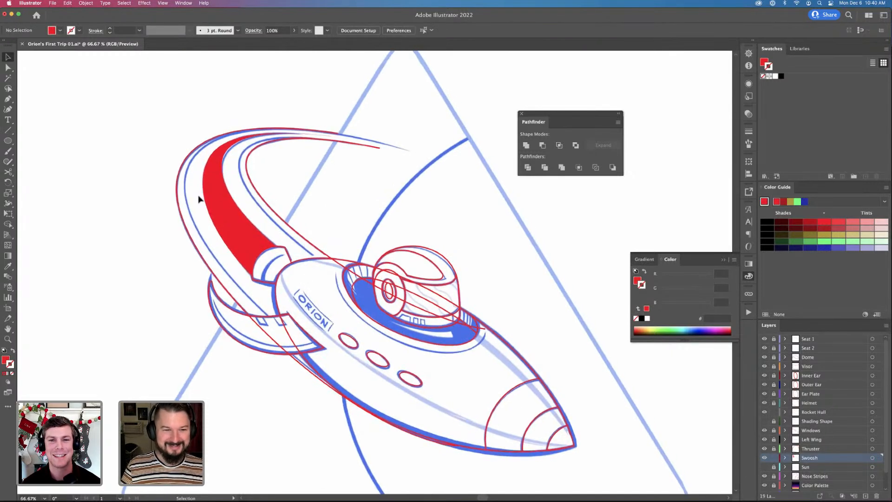
Duplicate the swoosh's outer curve slightly inward and rotate the copy about its tail tip towards the sketched inner line
left_click(181, 214)
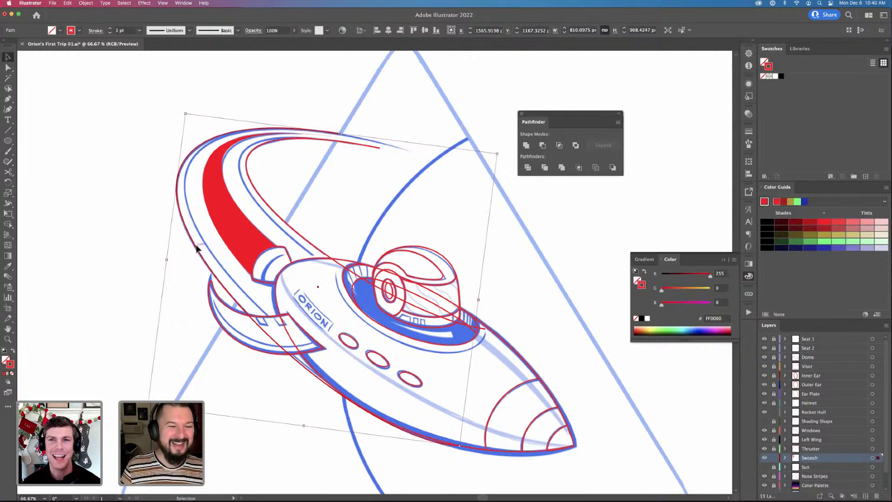
left_click_drag(194, 245, 205, 244, "alt")
left_click_drag(349, 135, 349, 135)
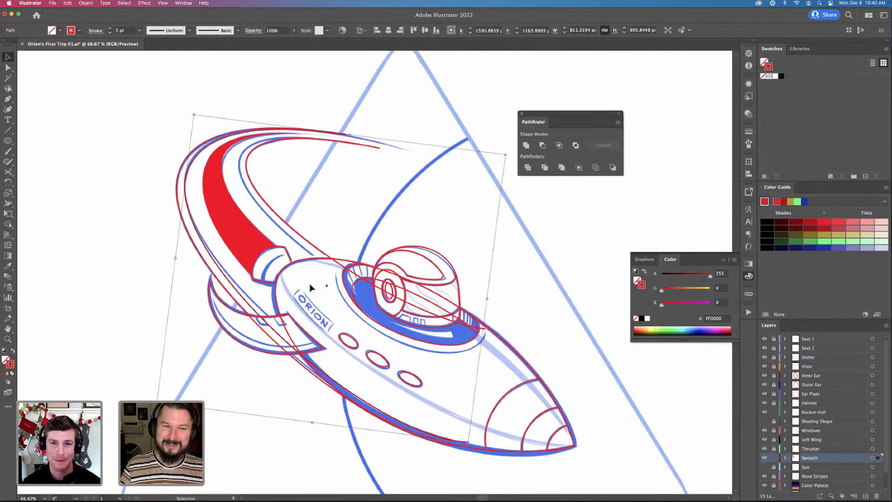
key("r")
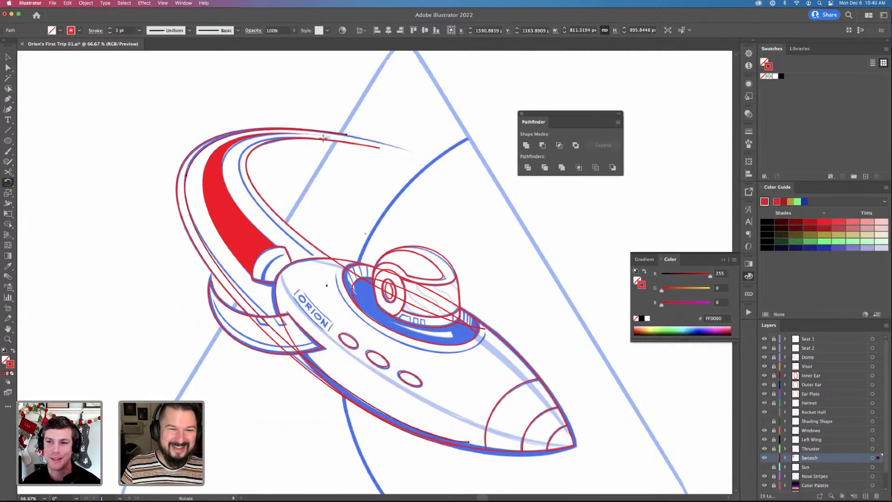
left_click(348, 137)
left_click_drag(276, 347, 292, 343)
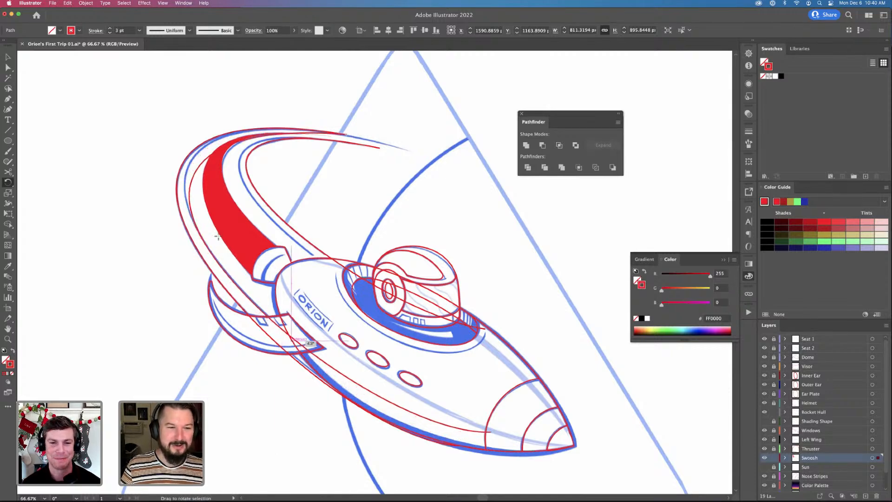
Reposition the copied curve's bend anchor and adjust its handles so it follows the sketched inner line, and deselect it
key("a")
left_click_drag(189, 190, 186, 181)
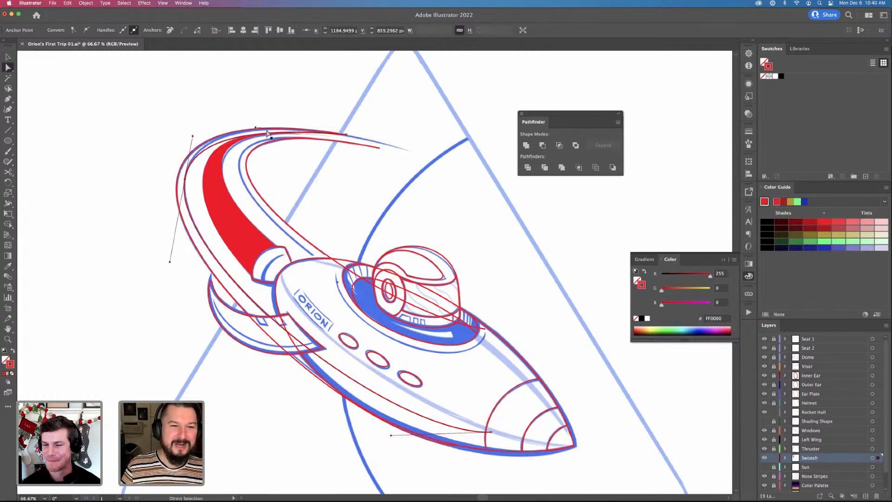
left_click_drag(255, 127, 245, 121)
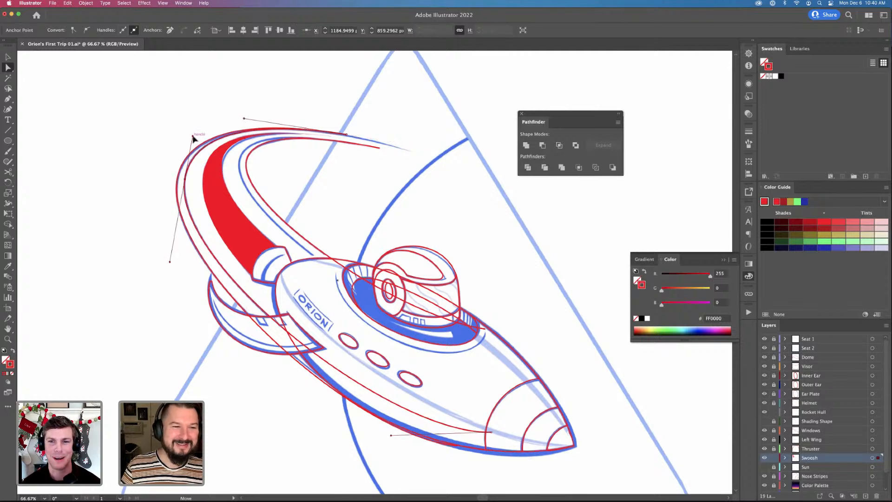
left_click_drag(194, 138, 193, 134)
left_click(310, 262)
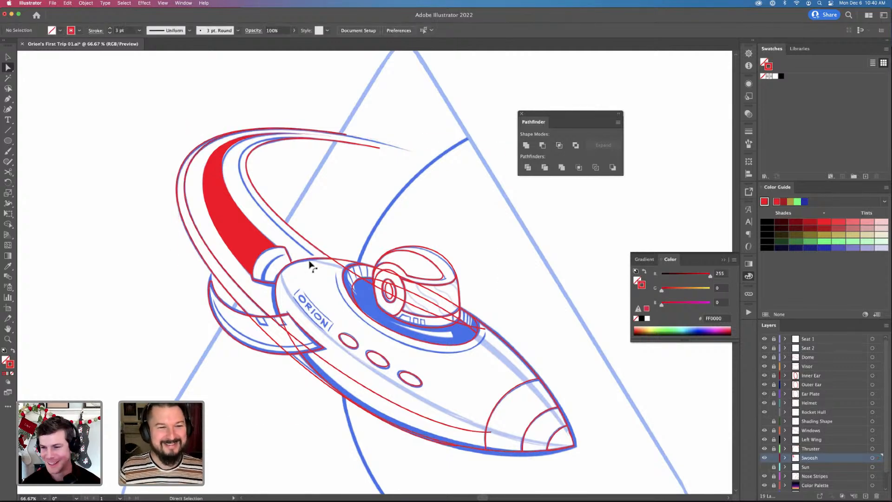
key("v")
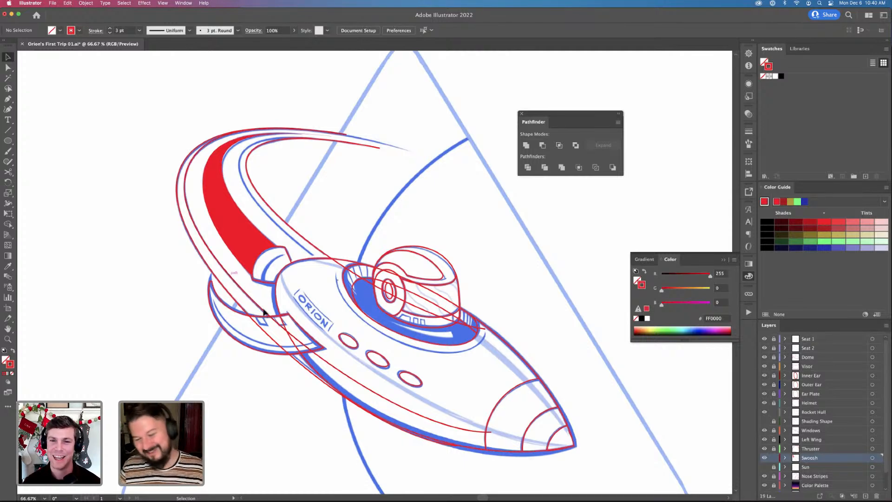
Draw a curved Pen path along the innermost streak's sketch line, from the hull's upper edge around the bend to the tail tip
left_click_drag(307, 341, 278, 324)
key("p")
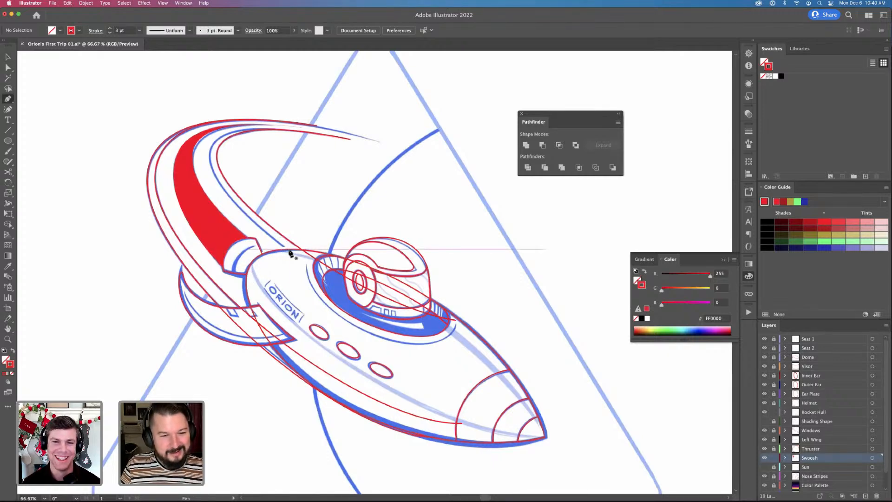
left_click_drag(288, 249, 250, 221)
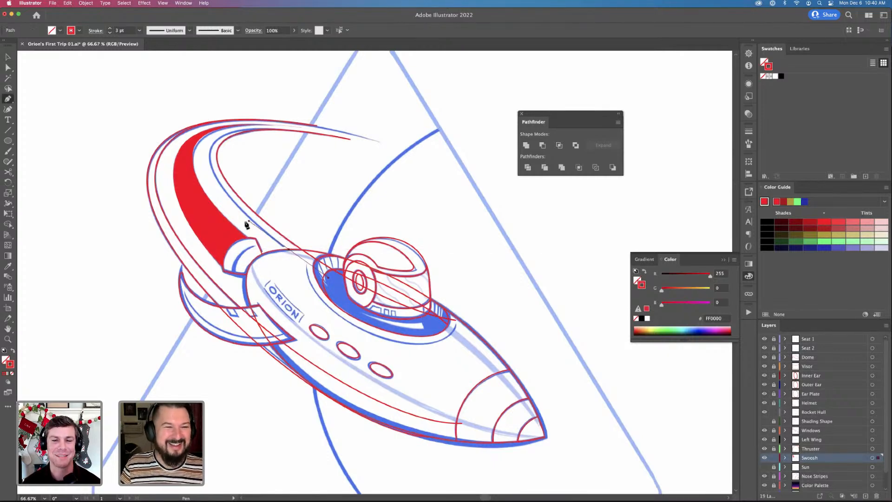
left_click_drag(224, 139, 265, 114)
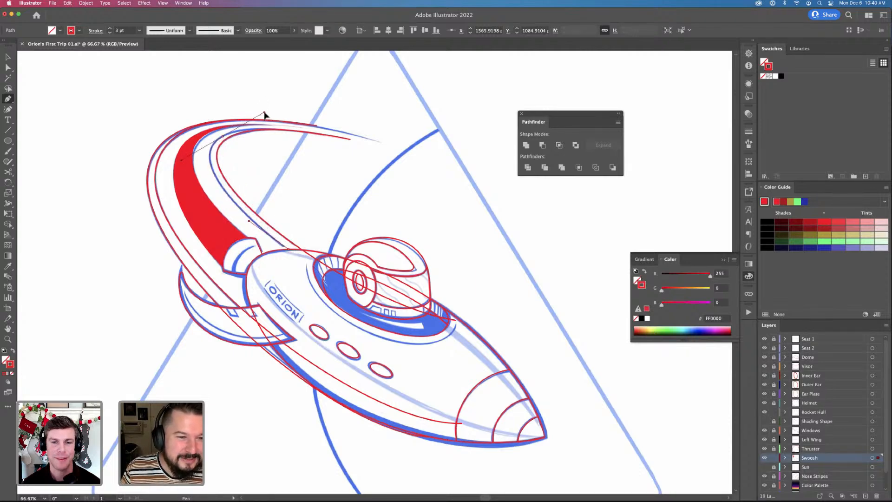
left_click_drag(343, 139, 371, 146)
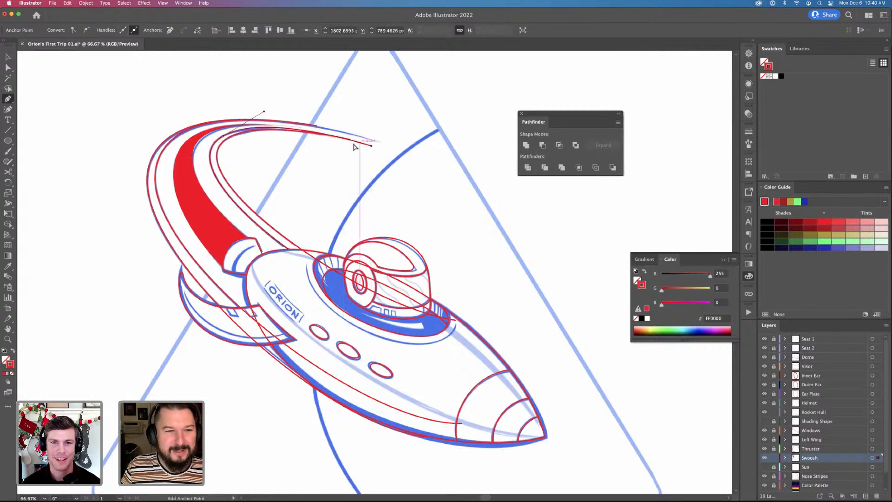
Adjust the handles of the new path's bend anchor to match the sketched streak line
key("a")
left_click(217, 150)
key("shift+c")
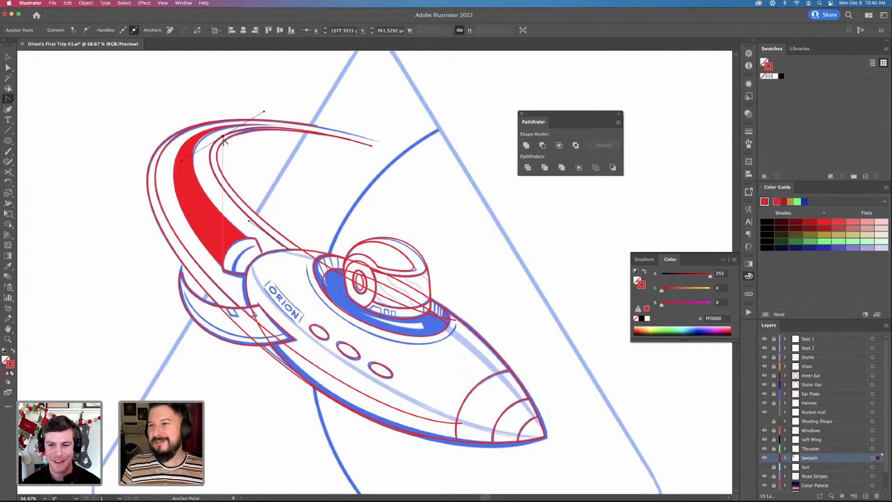
key("a")
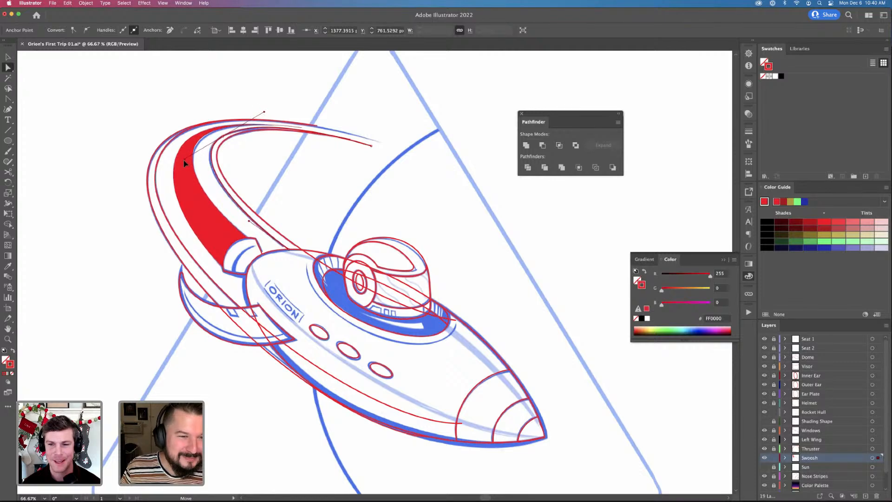
left_click_drag(183, 162, 181, 161)
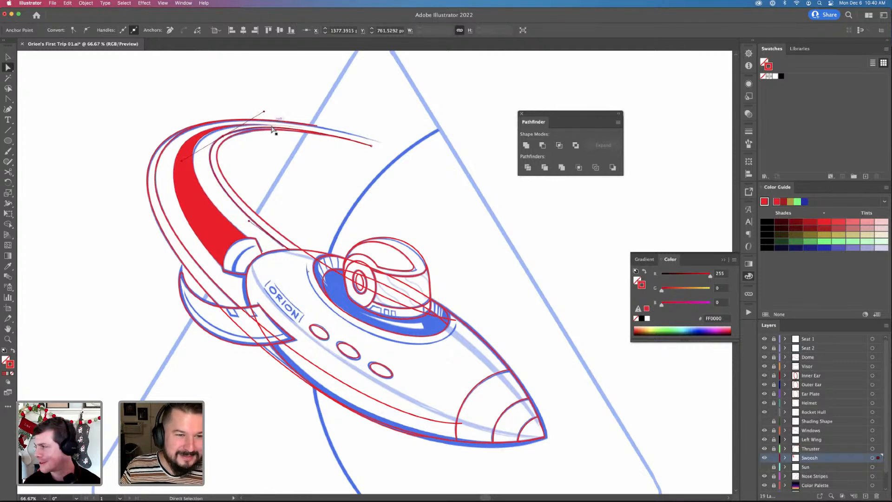
mouse_move(265, 113)
left_mouse_down()
mouse_move(250, 113)
mouse_move(265, 117)
left_mouse_up()
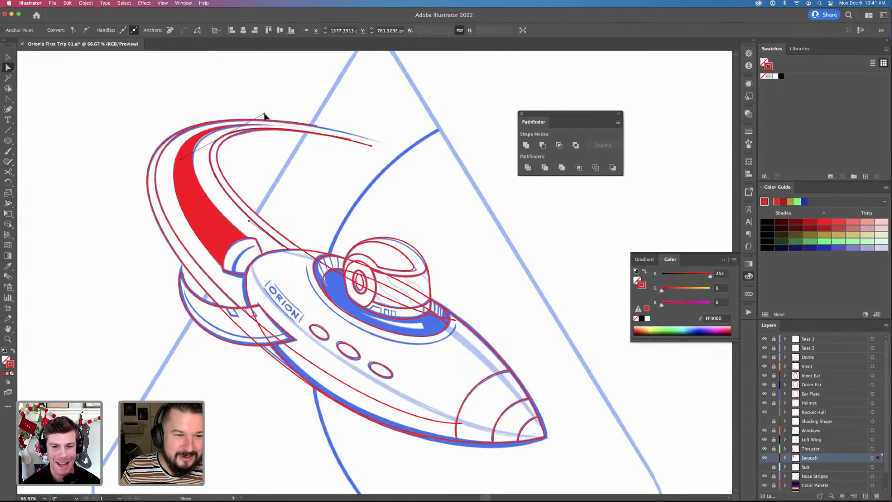
Refine the new path's bend and lower-end handles in outline view and save the document
key("super+y")
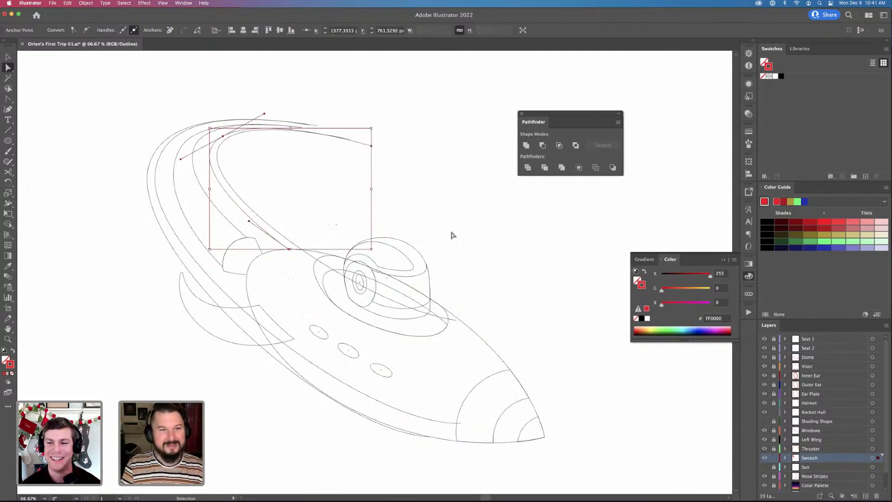
left_click(422, 225)
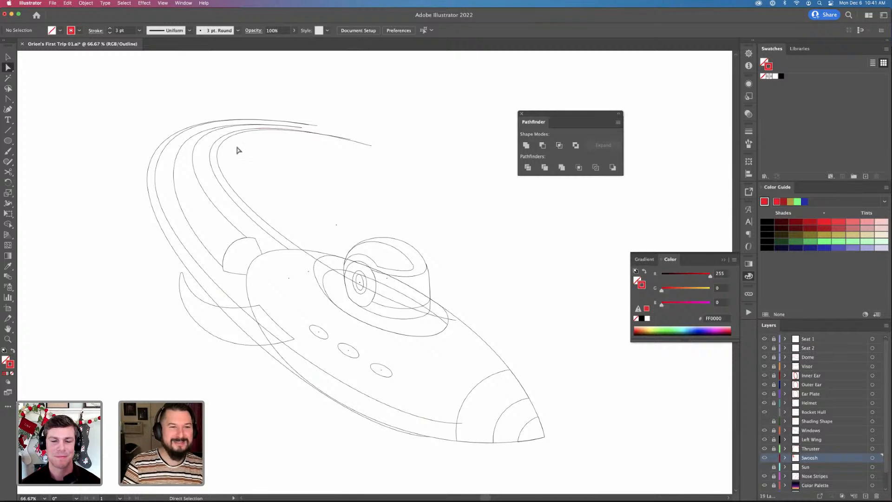
left_click(223, 136)
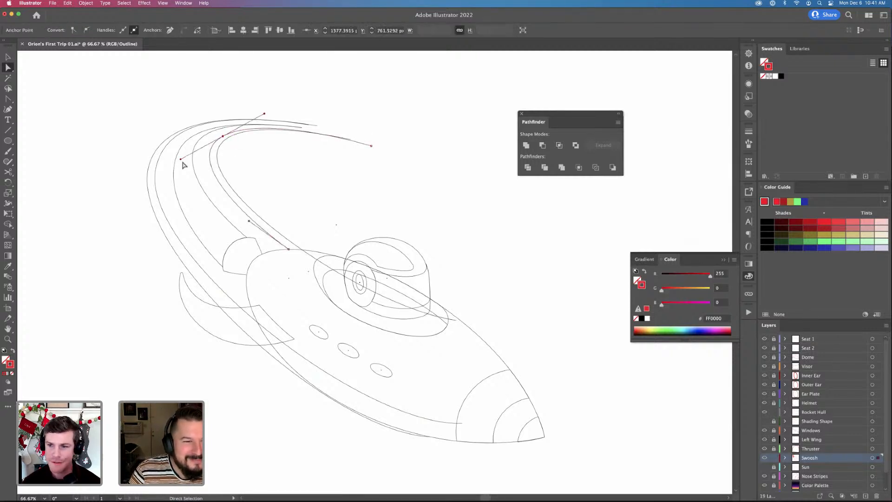
left_click_drag(182, 161, 181, 160)
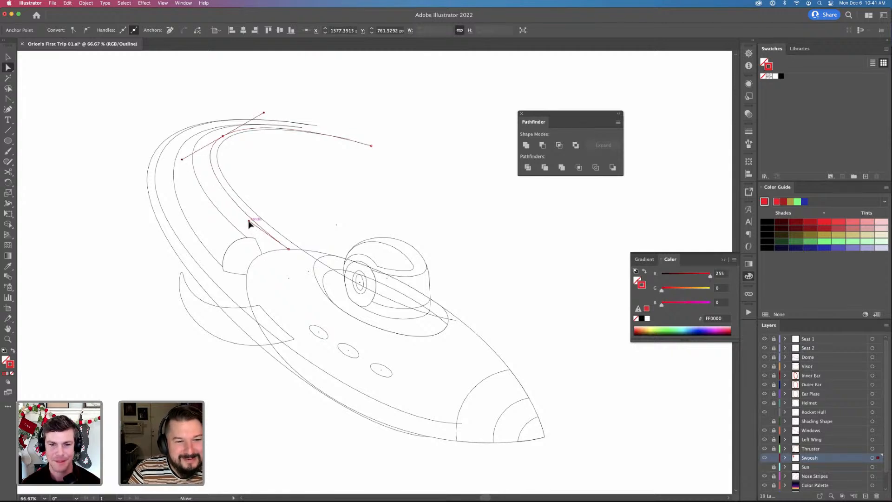
left_click_drag(249, 224, 246, 223)
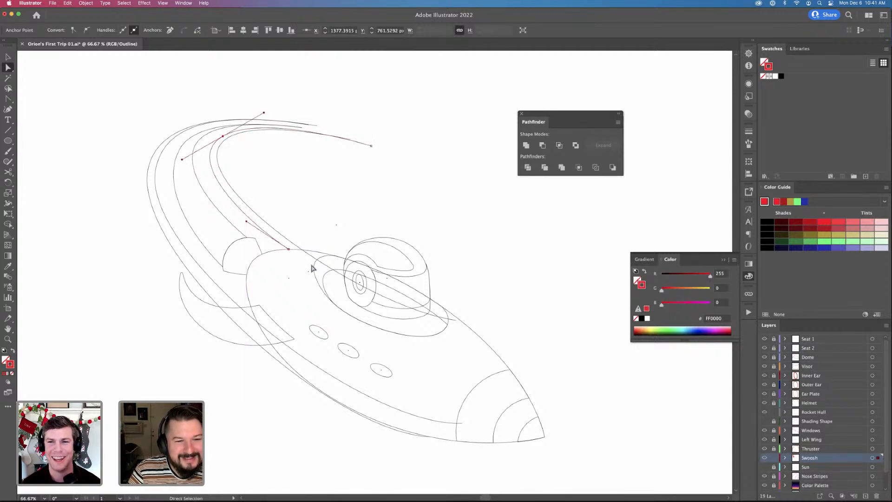
key("super+s")
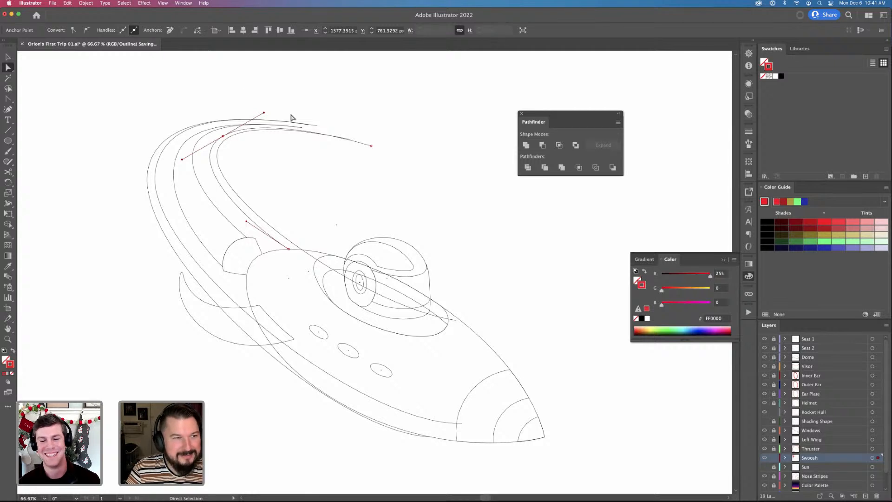
Try to continue the new streak path from its tail tip with the Pen tool
left_click_drag(382, 283, 359, 278)
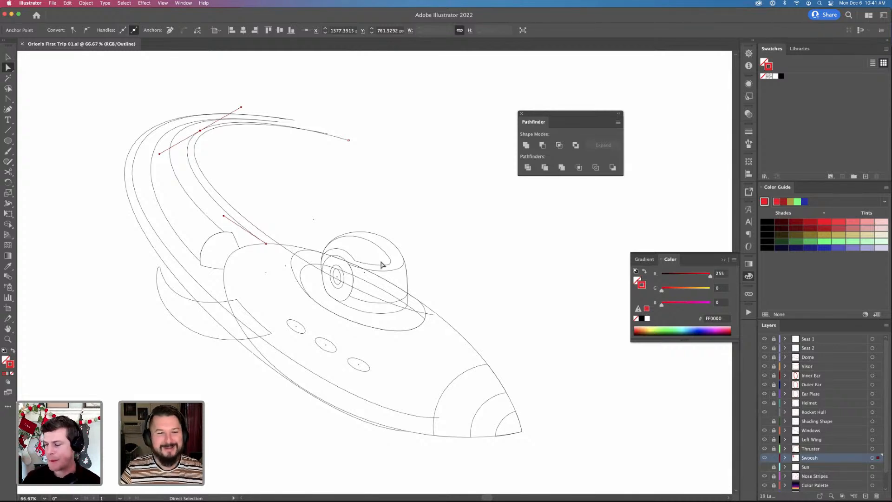
left_click(276, 246)
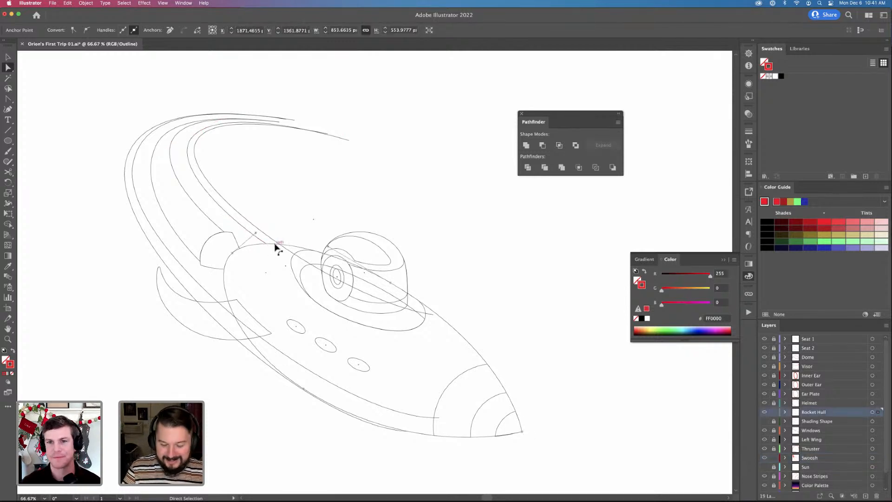
left_click(273, 217)
left_click_drag(275, 217, 281, 227)
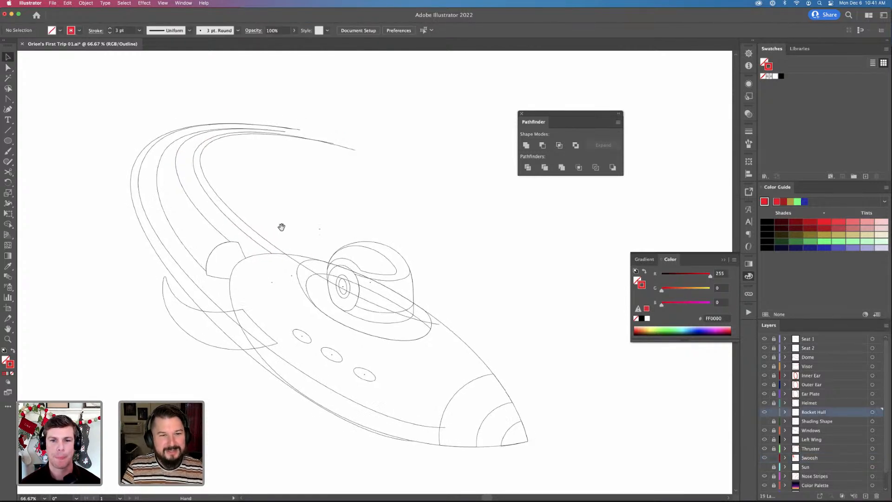
key("a")
left_click(355, 151)
key("p")
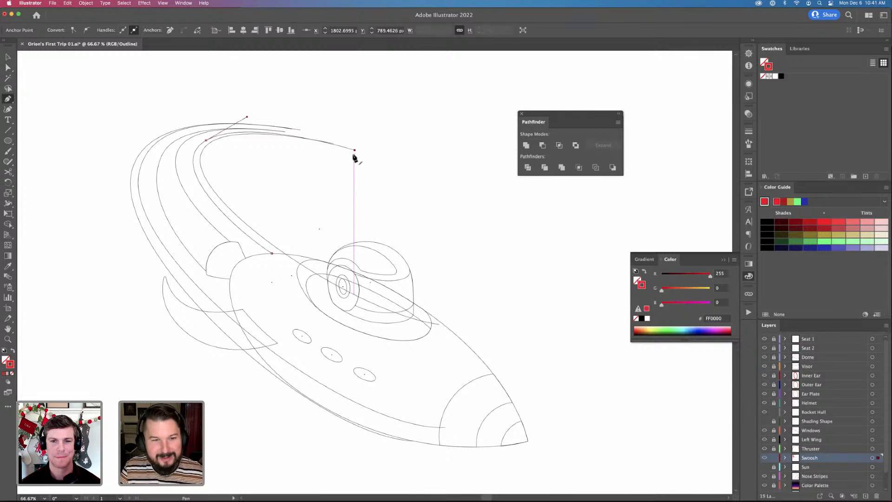
left_click(333, 145)
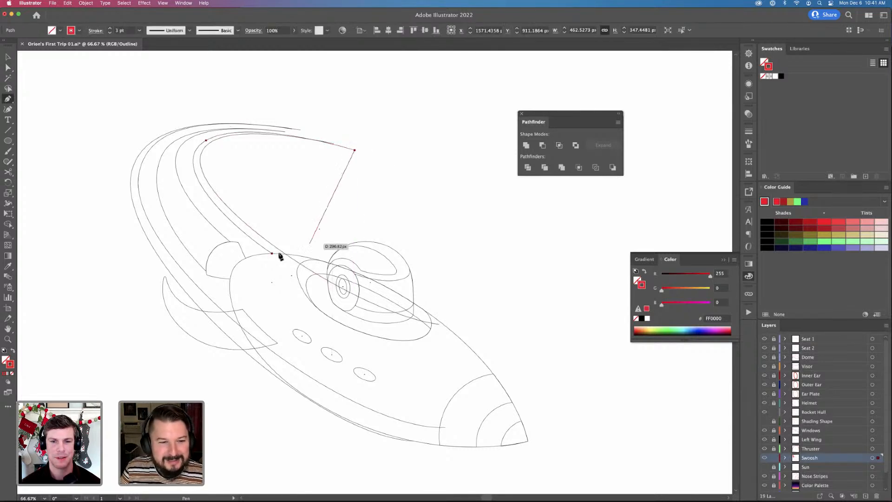
key("super+shift+a")
Try to pick the new streak's lower end anchor where it overlaps the rocket hull outline
key("a")
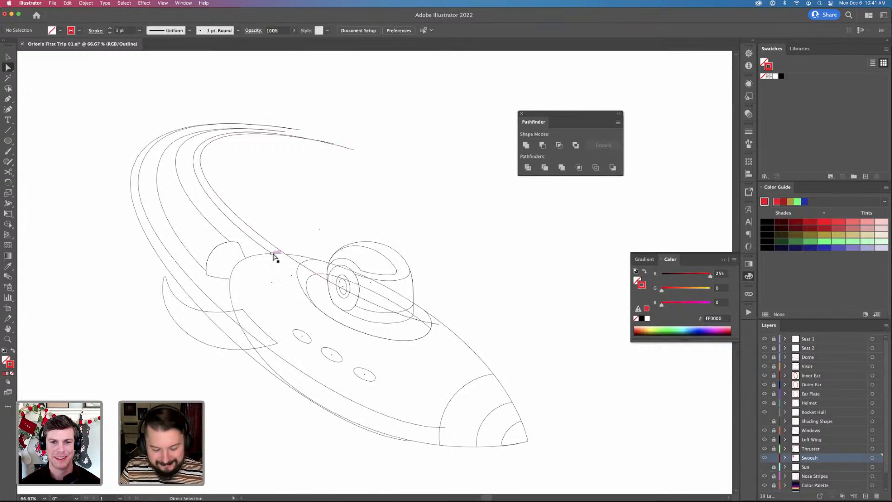
left_click(284, 258)
key("p")
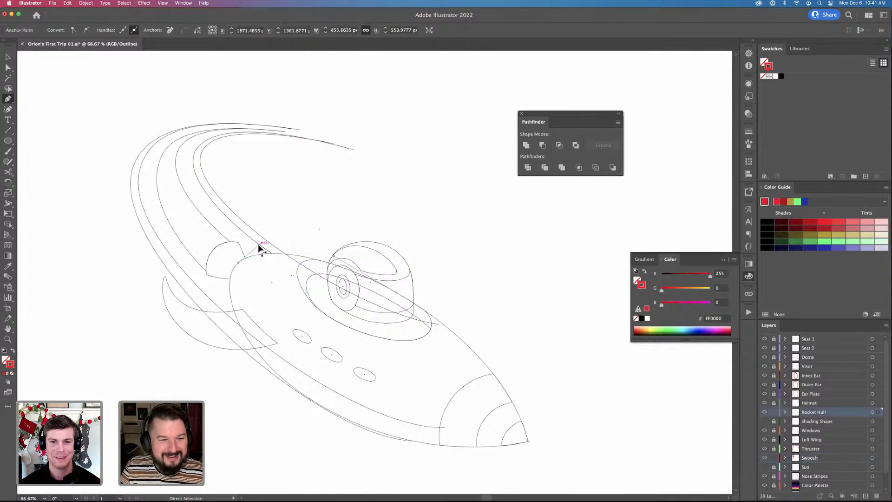
left_click(274, 254)
key("a")
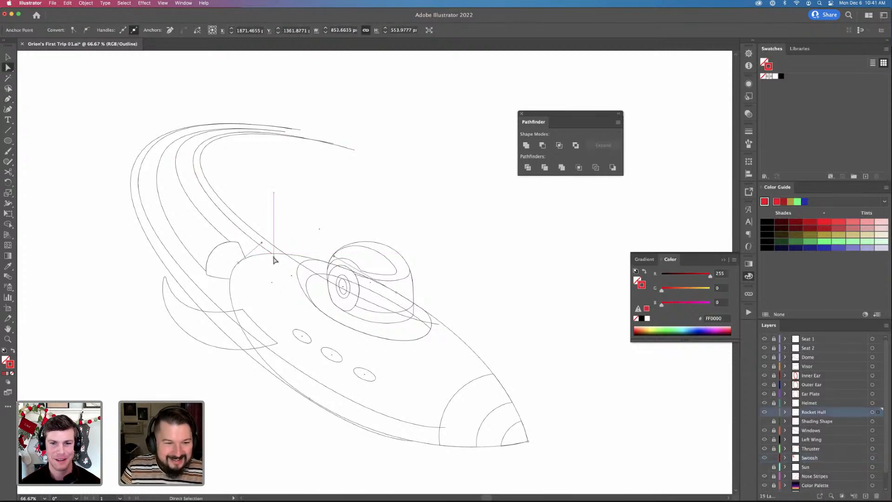
left_click(259, 245)
left_click(273, 255)
key("v")
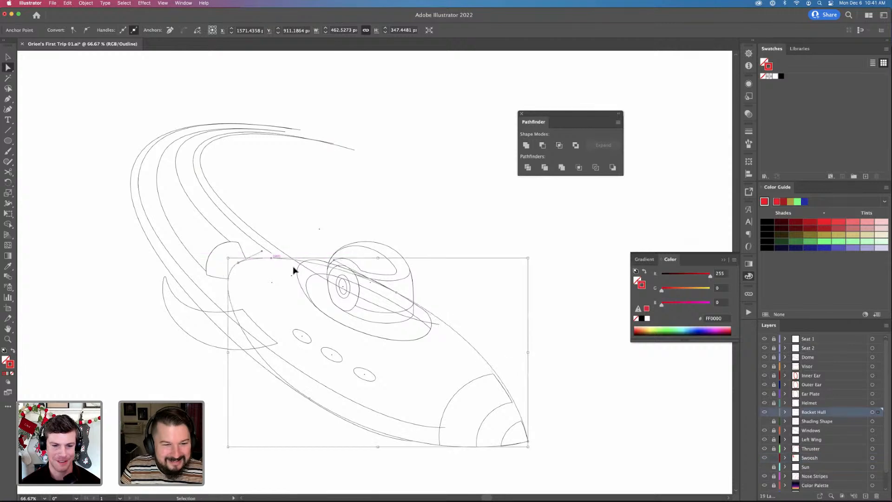
Nudge the new streak path's lower end anchor down by 1 px where it meets the rocket hull
key("a")
left_click(272, 253)
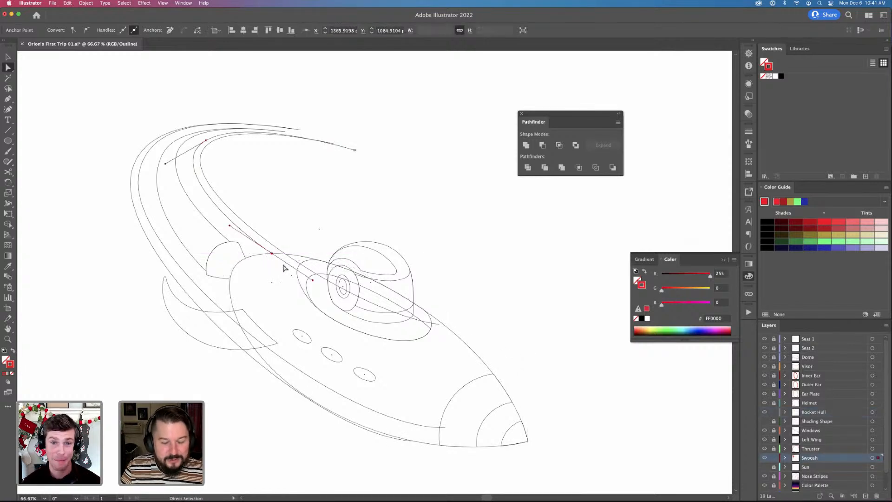
key("Down")
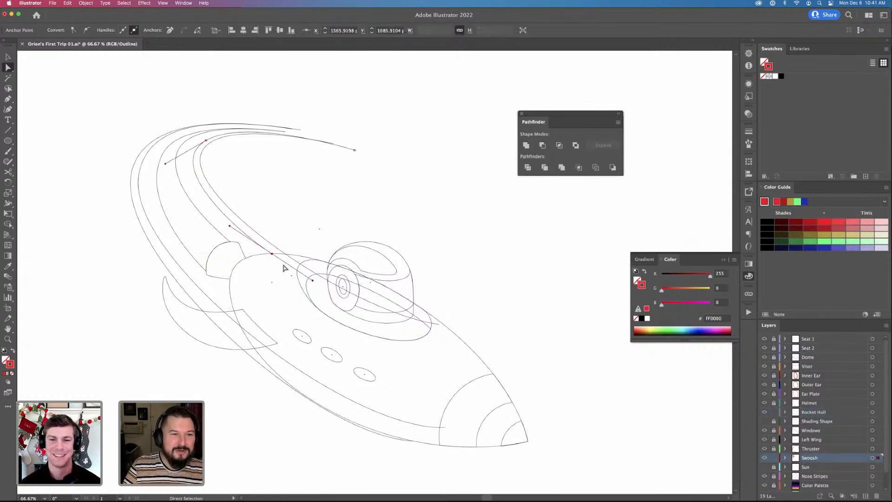
Try to close the new streak path between its lower end and its tail tip with the Pen tool
key("p")
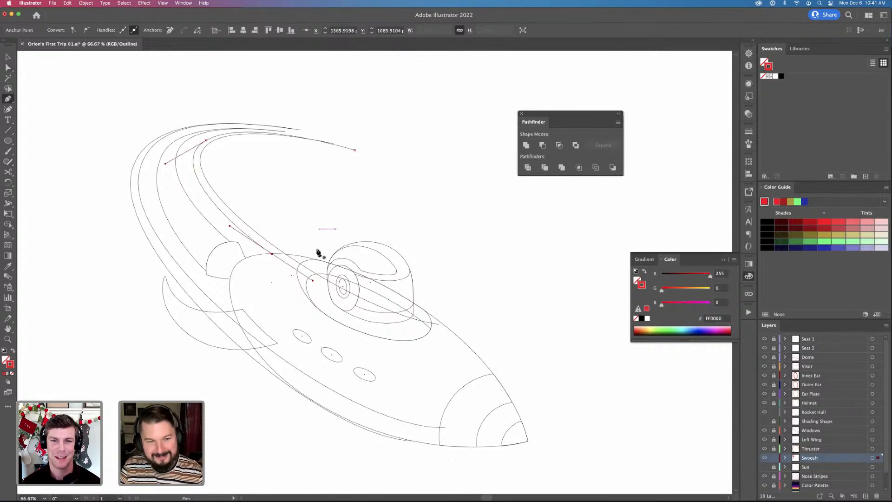
left_click(272, 253)
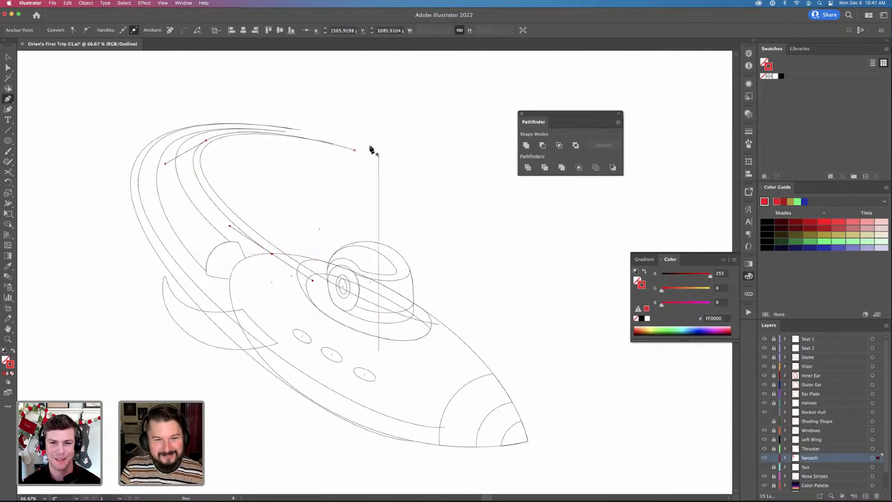
left_click(354, 150)
key("super")
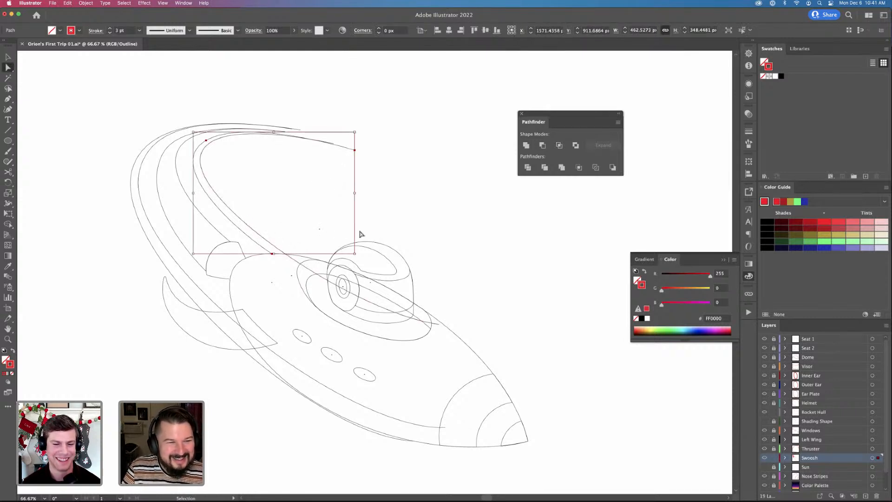
key("super+z")
key("v")
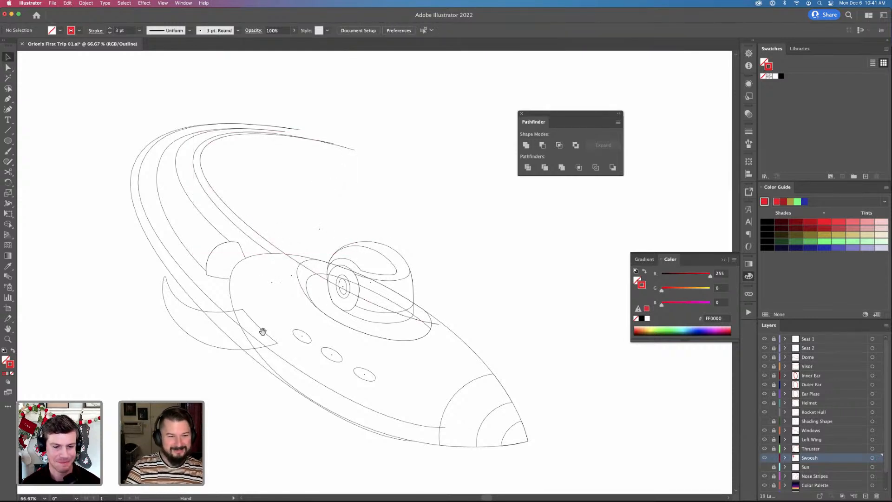
Examine the outer swoosh curves' anchors and handles in outline view, from the tail bend to the rocket nose
scroll(278, 339, "down", 2)
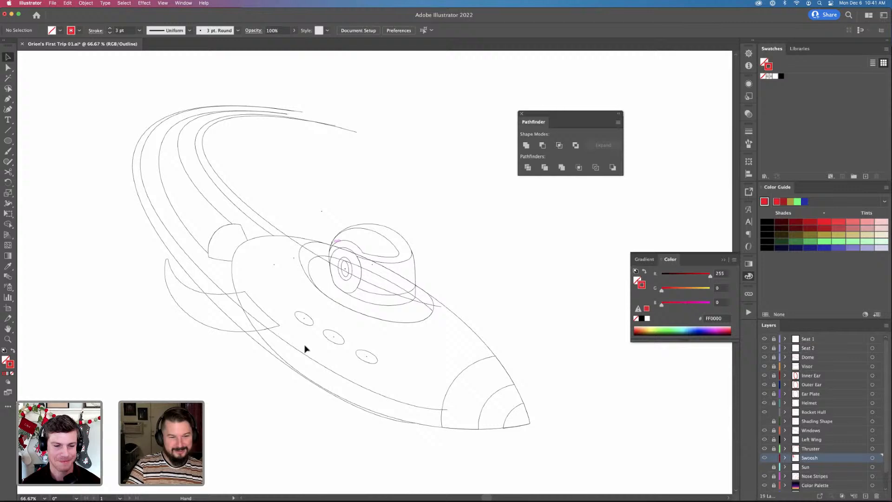
key("a")
left_click(142, 181)
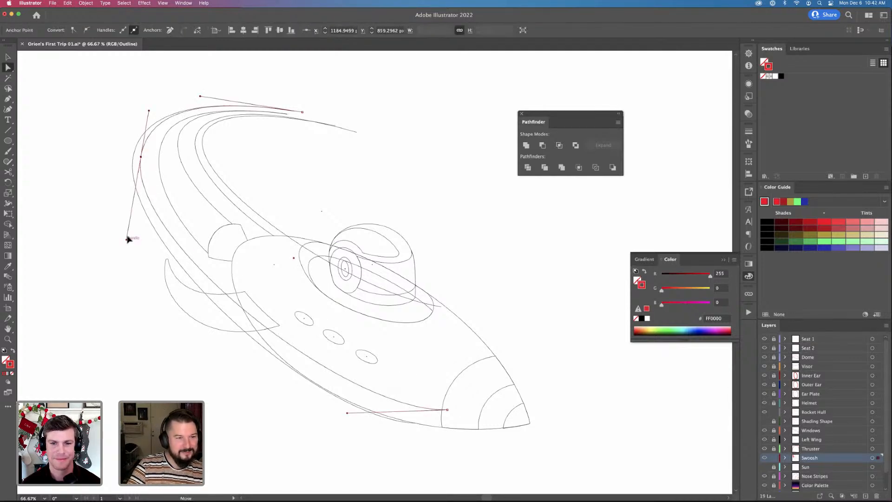
key("v")
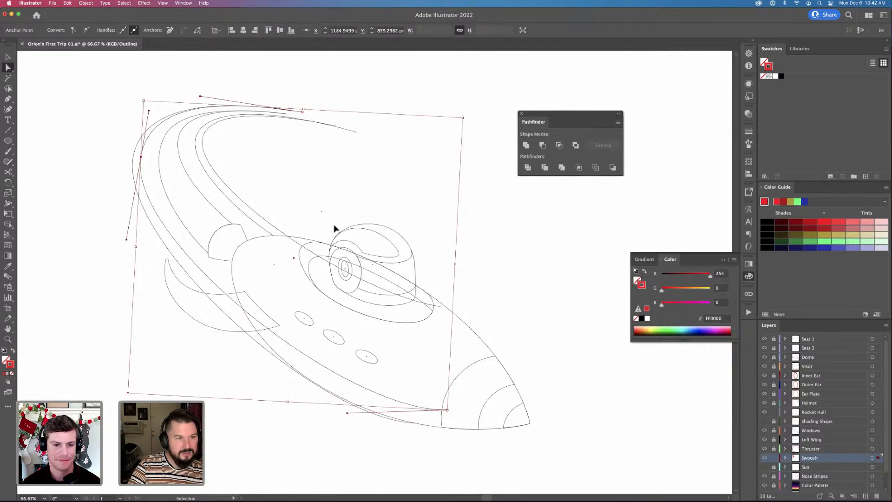
left_click(325, 216)
key("a")
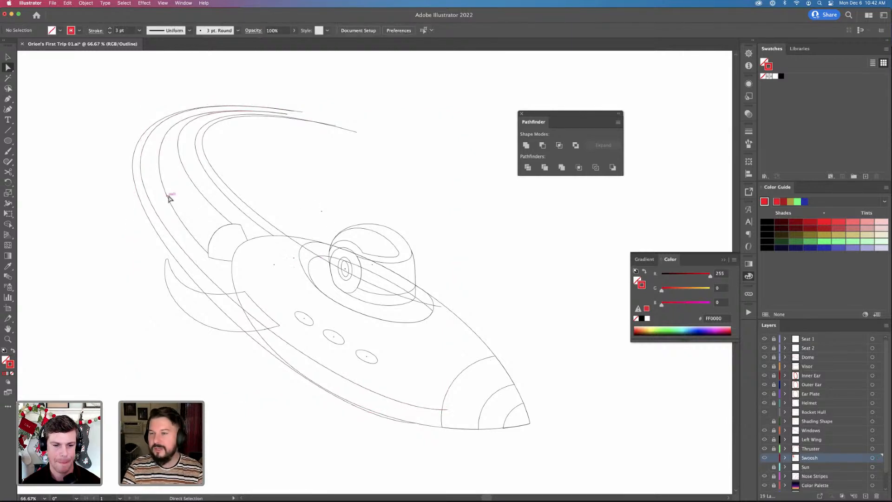
left_click(149, 140)
left_click(498, 304)
left_click_drag(516, 334, 476, 324)
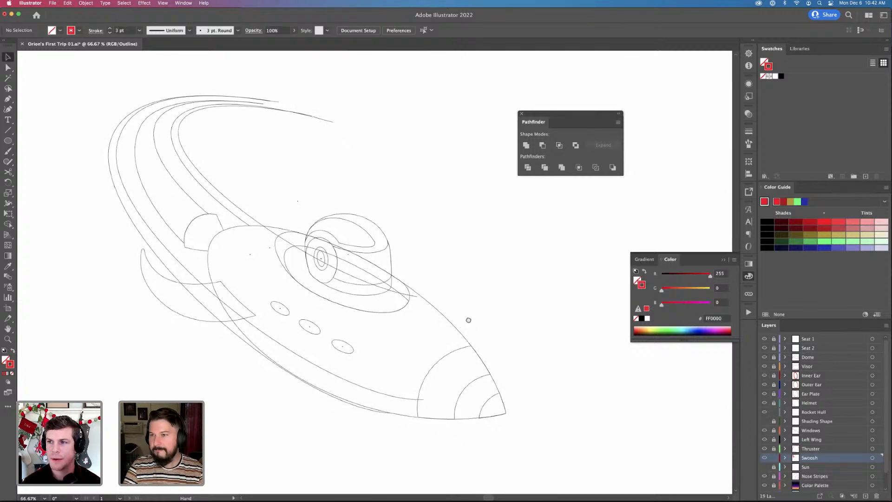
scroll(467, 318, "down", 3)
scroll(416, 329, "down", 5)
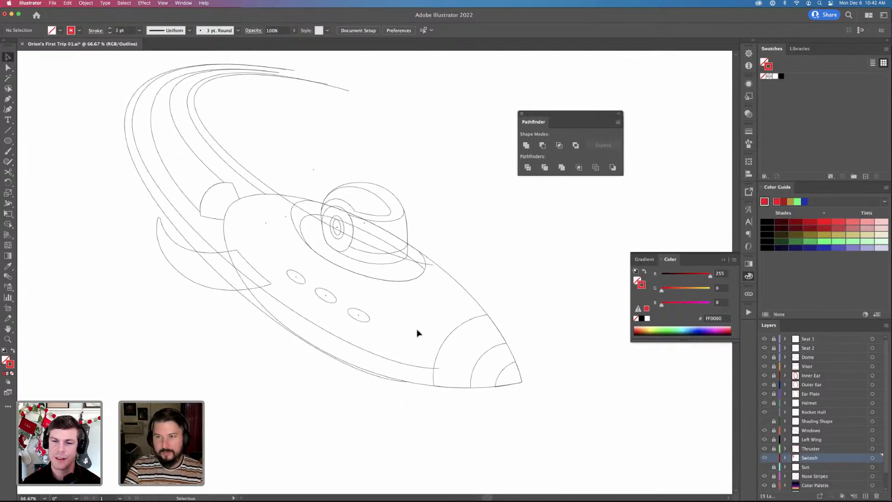
Fine-tune the lower-end and bend handles of the second swoosh curve that ends near the rocket's nose stripes
key("a")
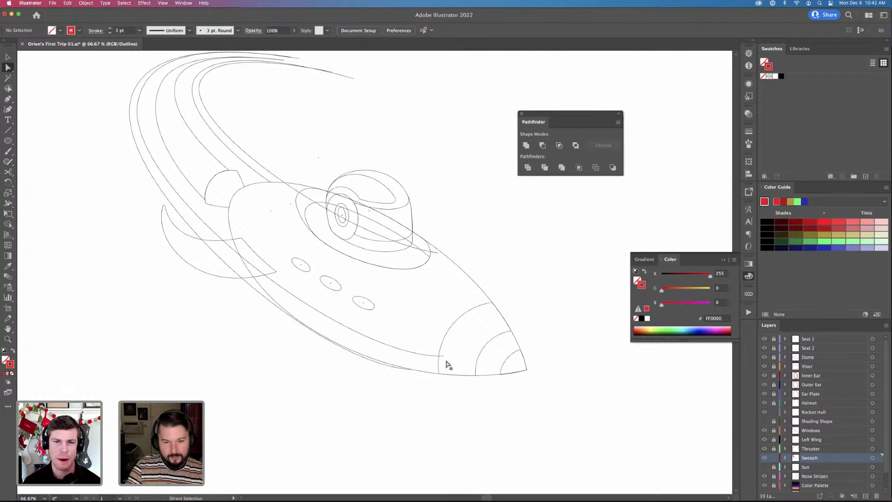
left_click(444, 356)
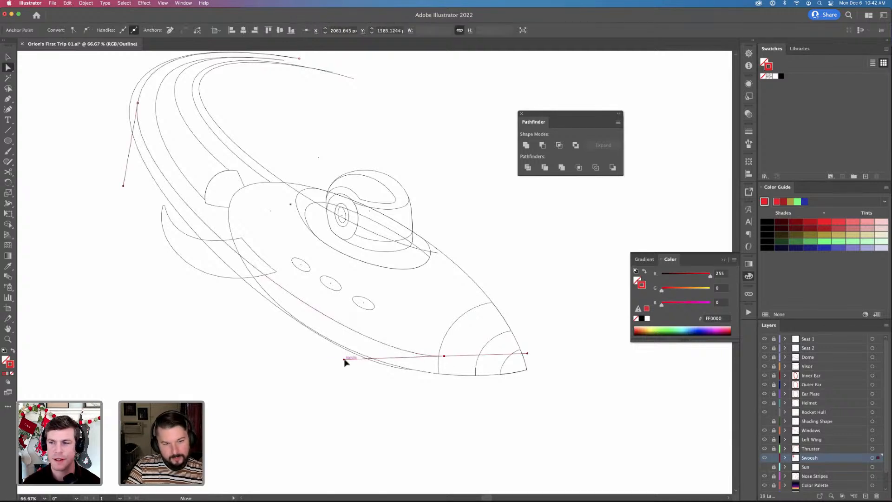
left_click_drag(344, 360, 349, 363)
left_click(124, 185)
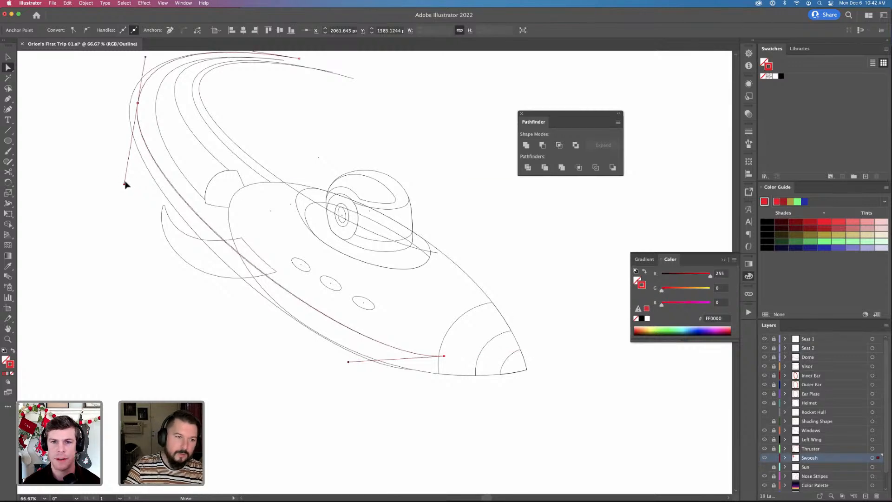
left_click(168, 277)
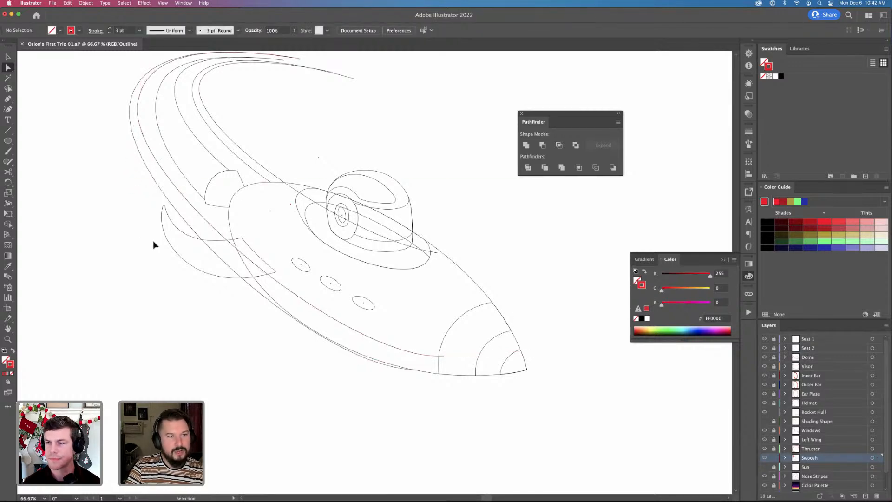
left_click(175, 259)
left_click(384, 159)
Compare the traced swoosh and rocket paths with the underlying sketch in preview, and return to outline view
scroll(464, 242, "up", 3)
scroll(465, 242, "right", 2)
key("v")
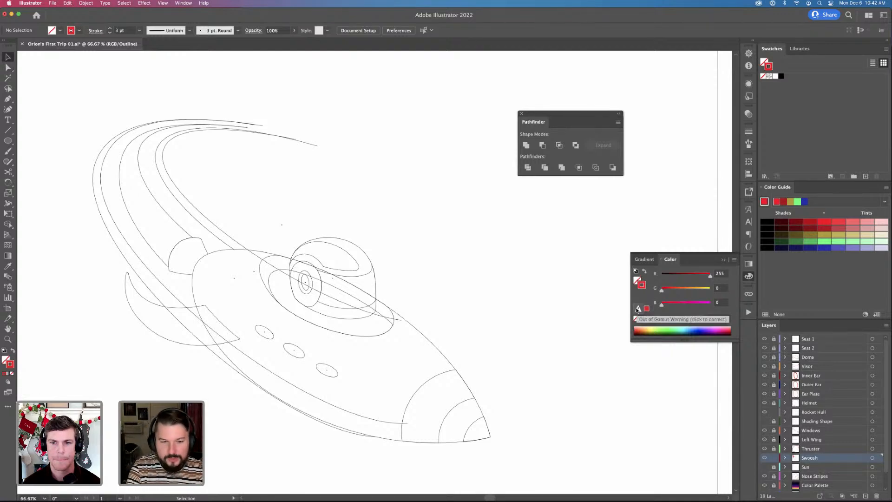
key("super+minus")
key("super+equal")
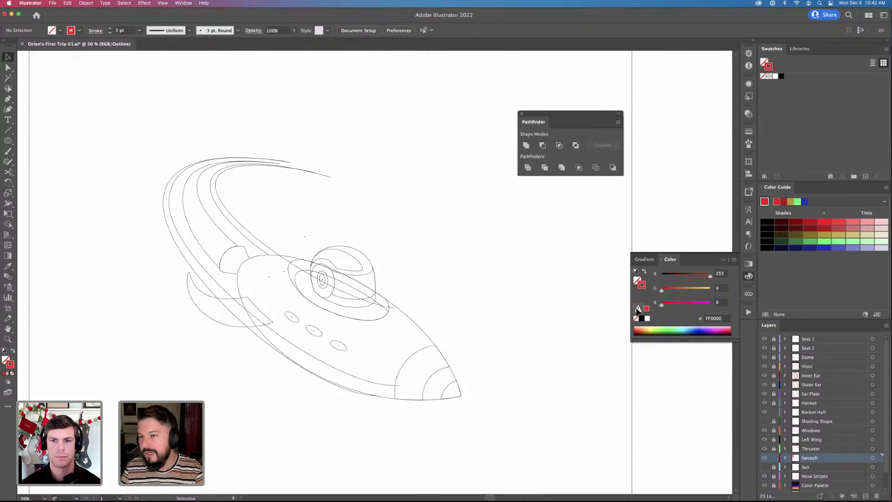
key("super+y")
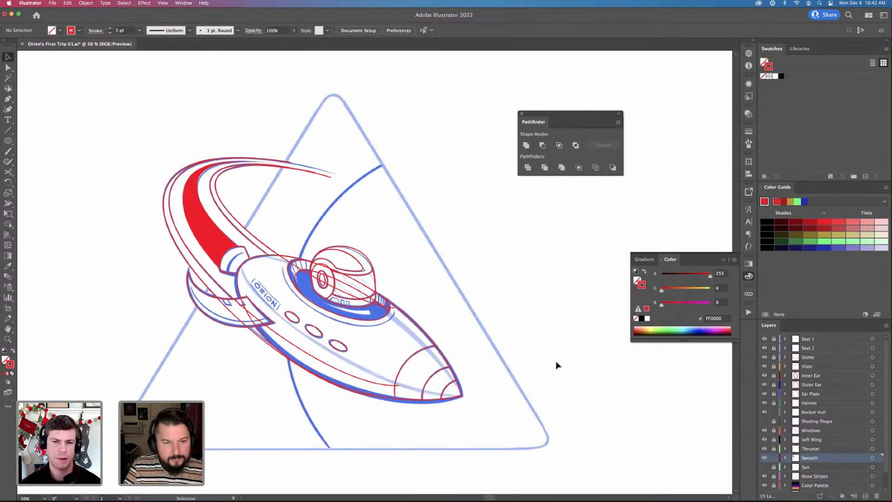
key("super+y")
Cut the streak line under the dome and the second outer swoosh curve with the Scissors tool and delete their portions crossing the rocket hull
key("a")
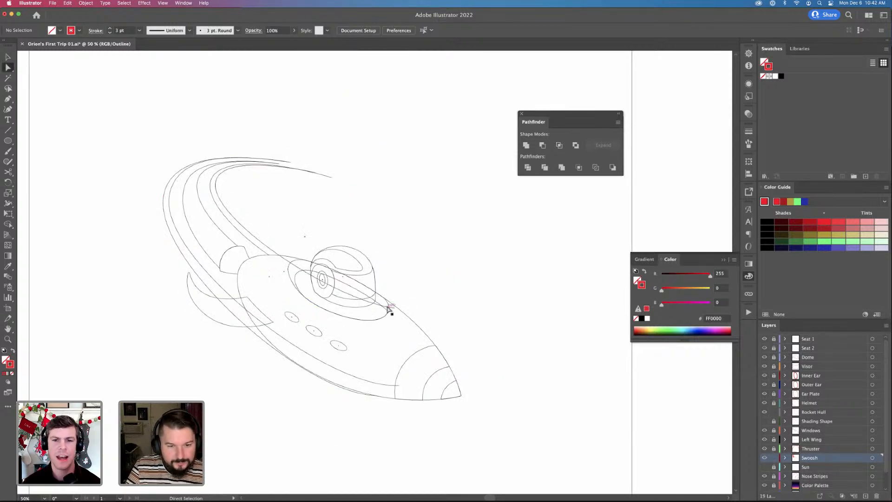
left_click(394, 308)
key("c")
left_click(286, 259)
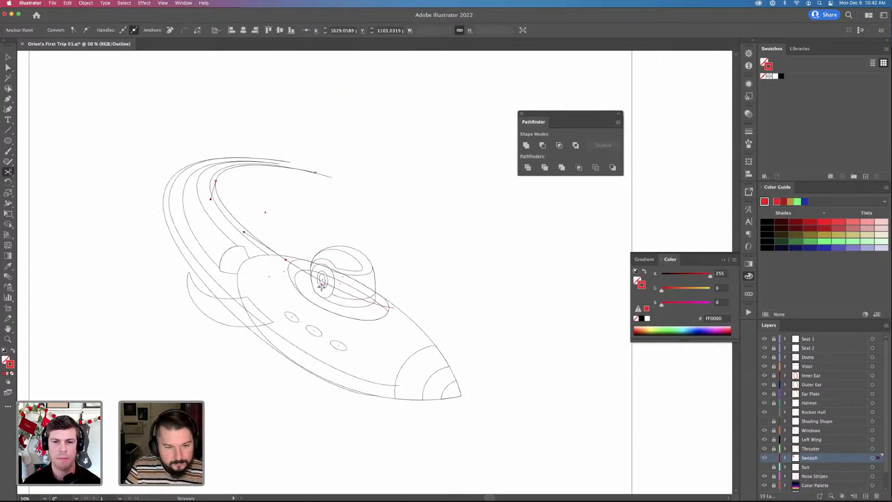
key("super+shift+a")
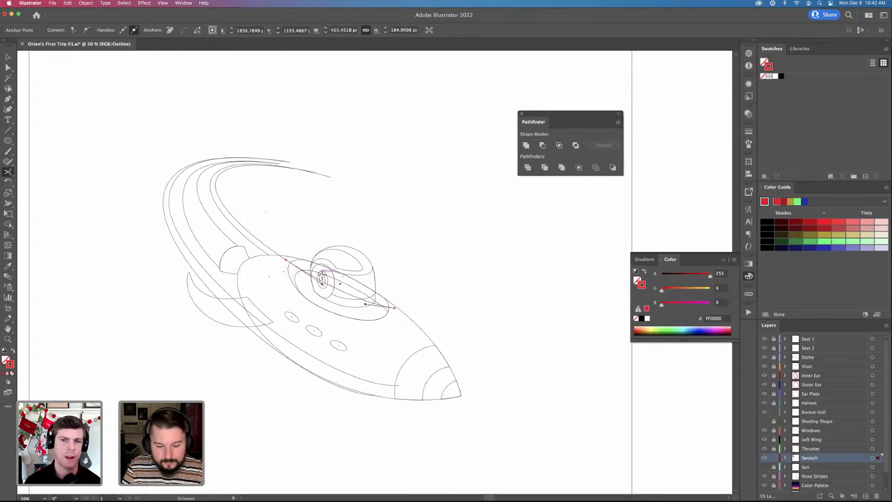
left_click(273, 329)
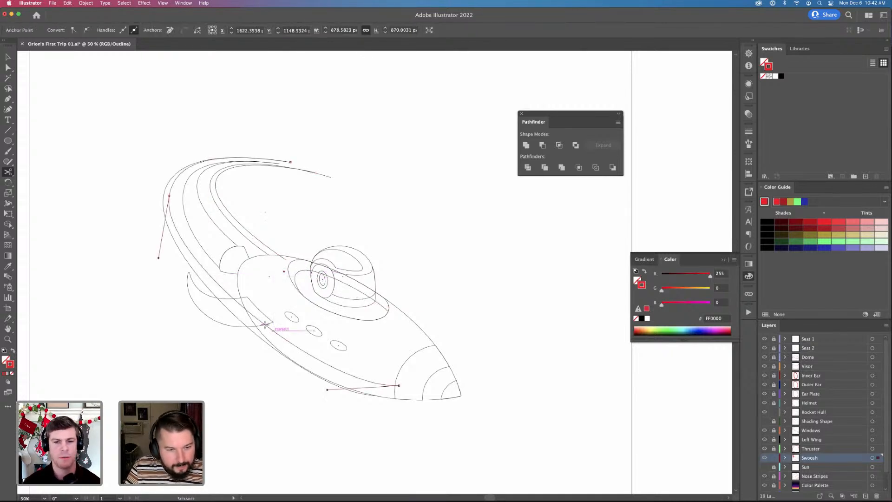
left_click(311, 359)
key("a")
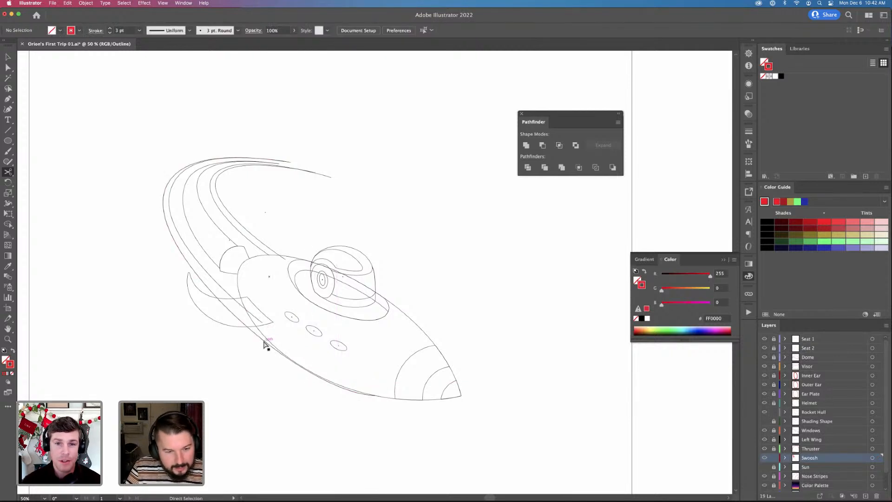
Adjust the lower-end handle of the outermost swoosh curve so that it follows the underside of the rocket hull
left_click(375, 397)
key("a")
left_click(378, 398)
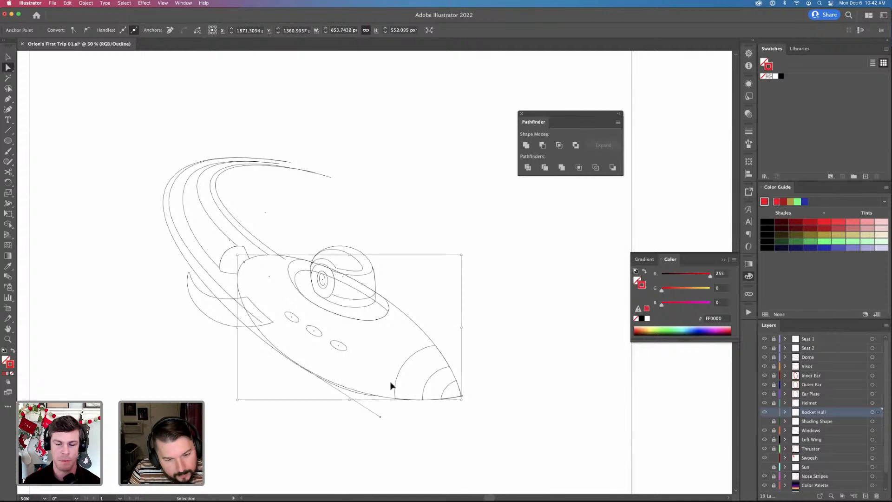
left_click(372, 386)
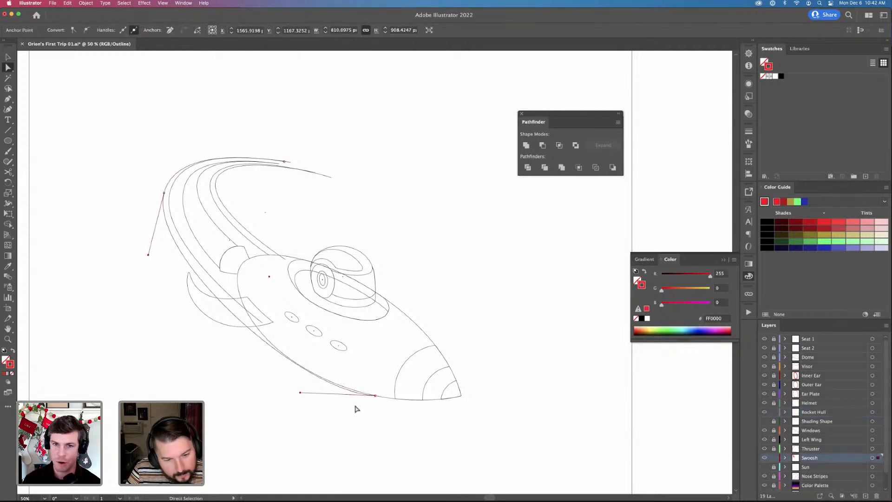
left_click(296, 388)
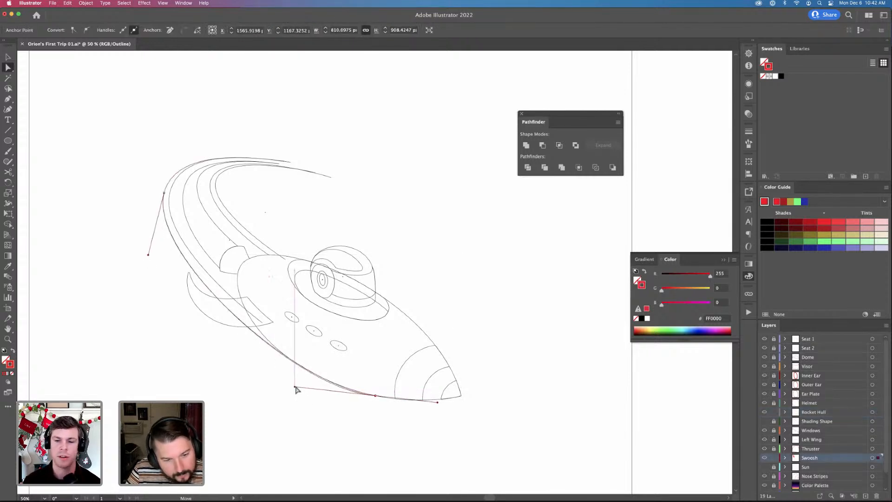
key("v")
left_click(406, 424)
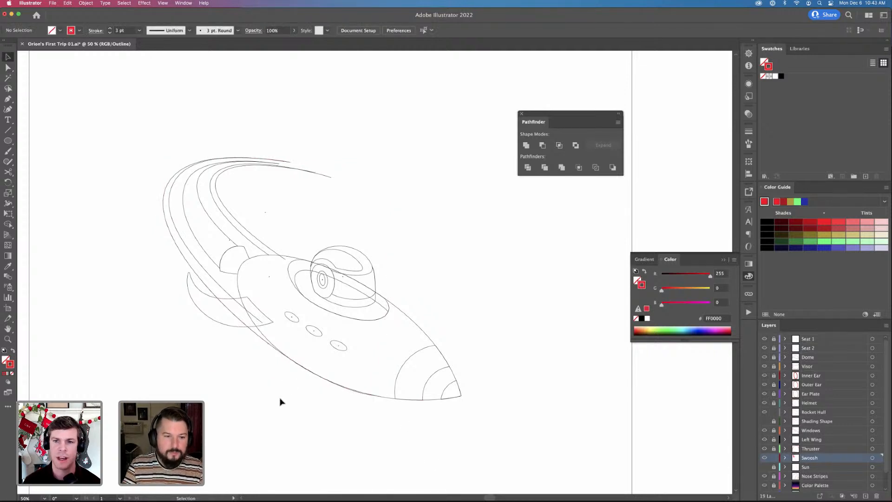
Inspect the bend anchor and handles of the outermost swoosh curve
key("a")
left_click(165, 202)
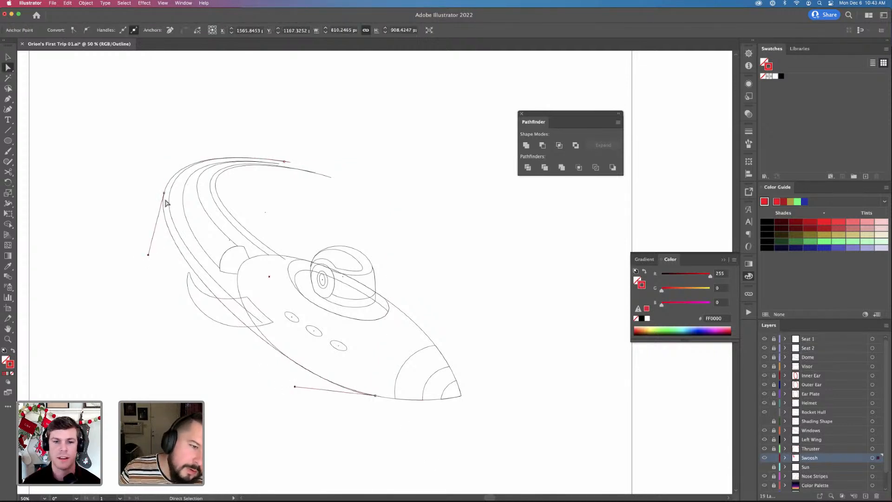
left_click(164, 193)
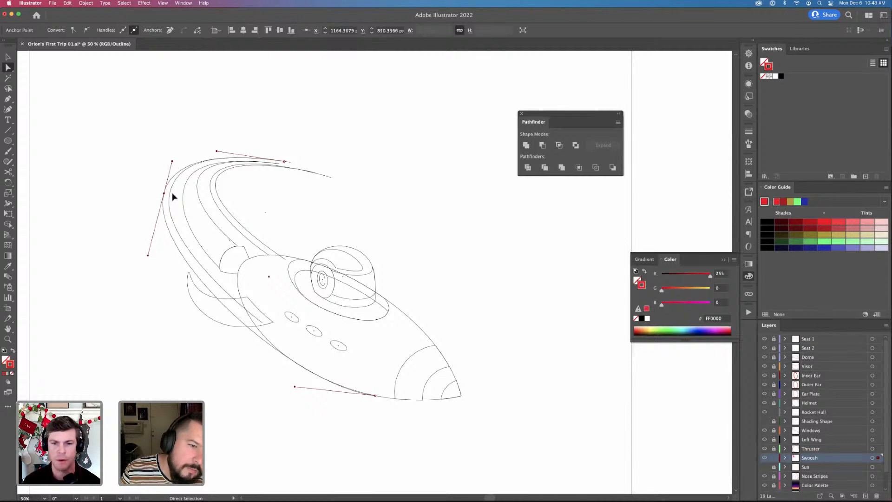
left_click(172, 197)
scroll(444, 189, "down", 1)
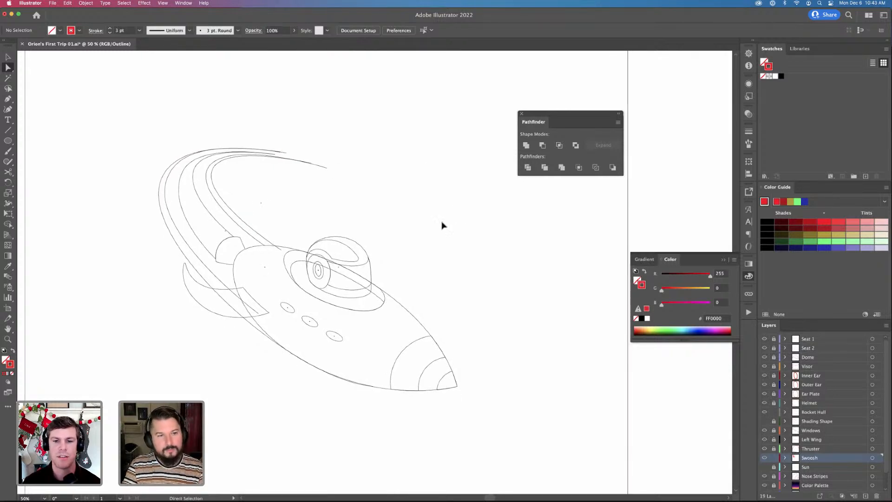
Switch the rocket artwork from outline view to full-colour preview with the blue sketch visible
key("v")
scroll(441, 226, "up", 2)
scroll(510, 399, "down", 2)
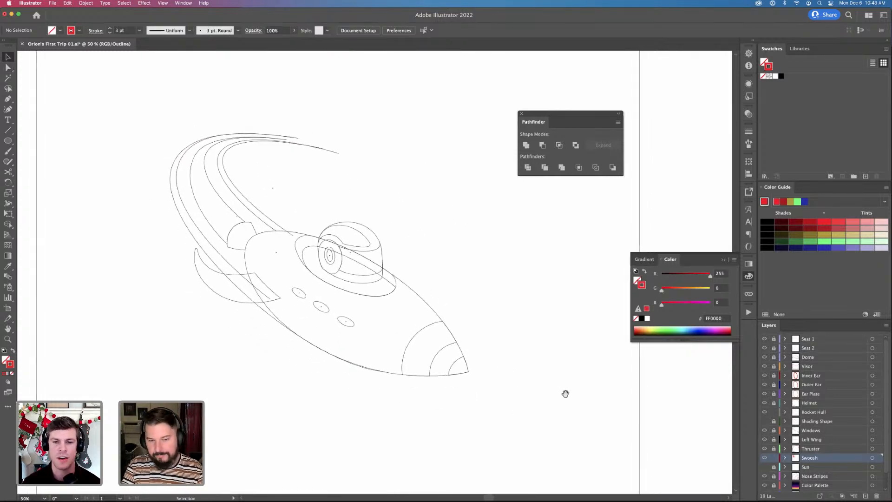
key("super+y")
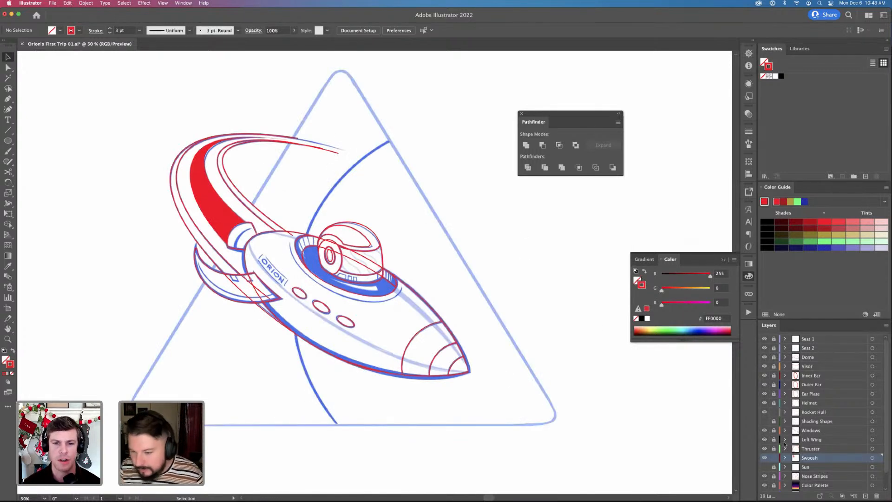
Replace the middle swoosh band's solid red fill with the neighbouring swoosh line's no-fill, red-stroke style
key("a")
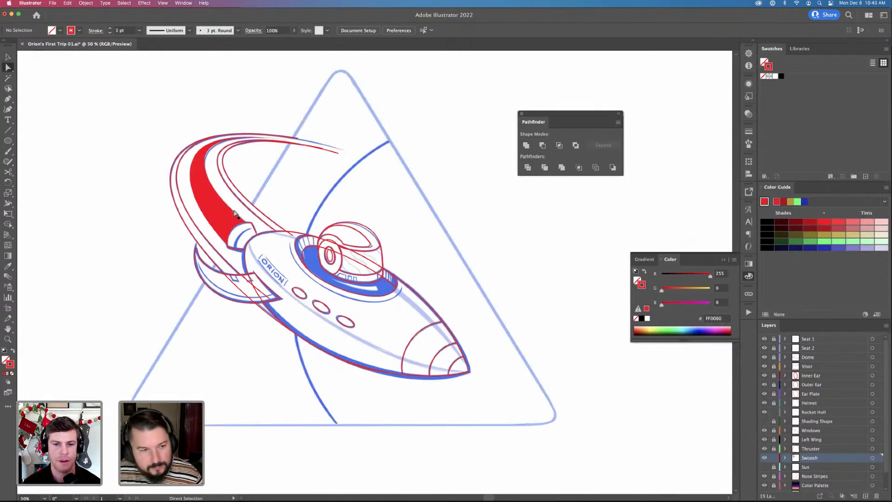
left_click(231, 213)
key("i")
left_click(249, 198)
key("super+shift+a")
key("v")
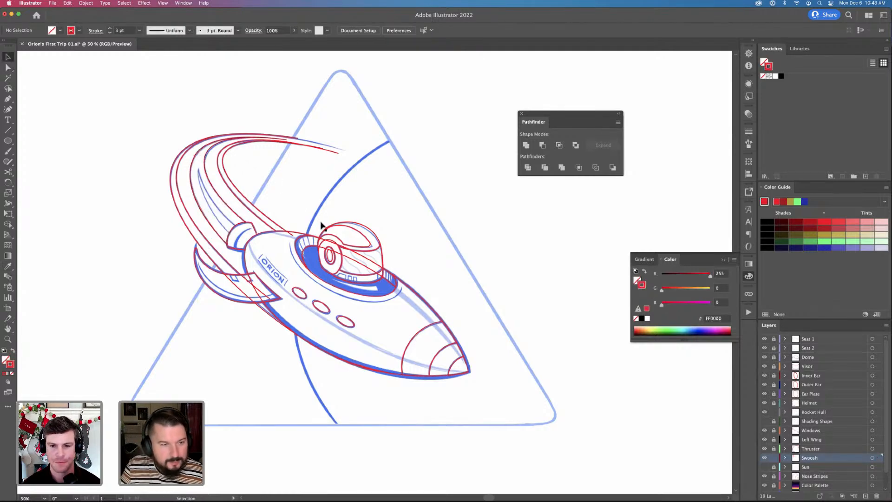
Trace the narrow pointed highlight inside the middle swoosh band with the Pen tool, running from the thruster to the tip and back
key("super+=")
key("super+=")
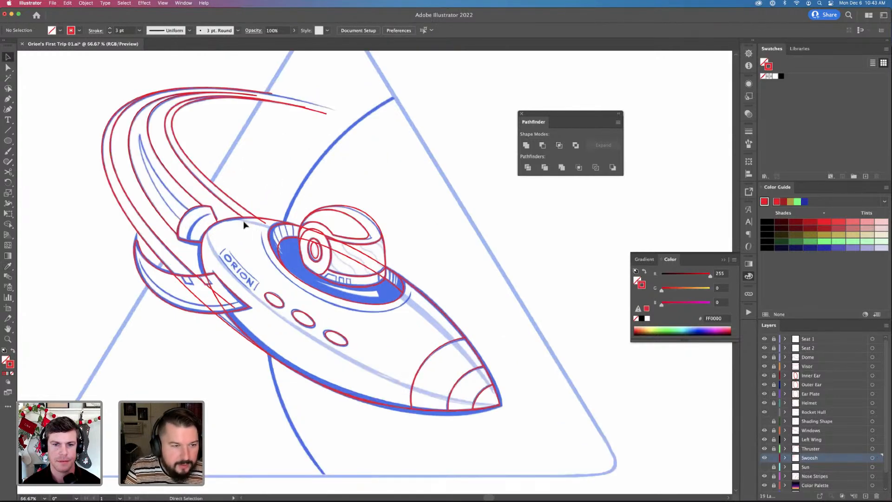
left_click_drag(220, 205, 348, 253)
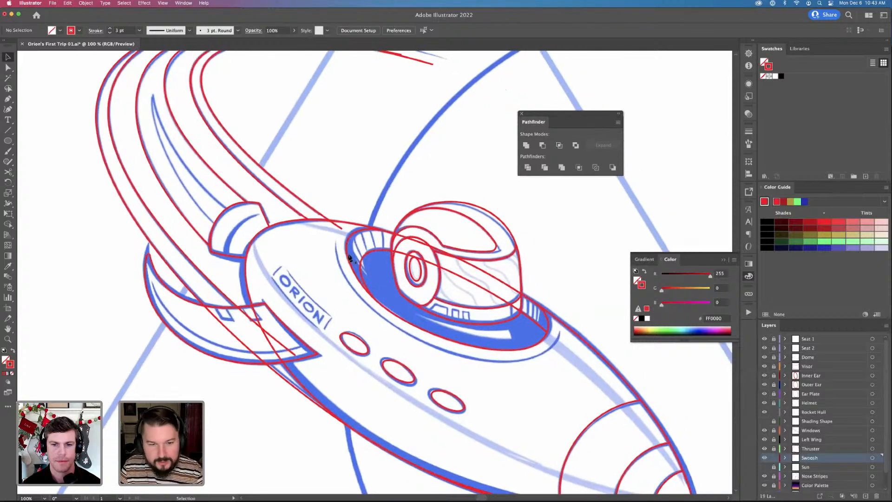
key("p")
left_click_drag(228, 211, 195, 181)
mouse_move(173, 120)
left_mouse_down()
mouse_move(198, 192)
mouse_move(169, 120)
left_mouse_up()
left_click(177, 168)
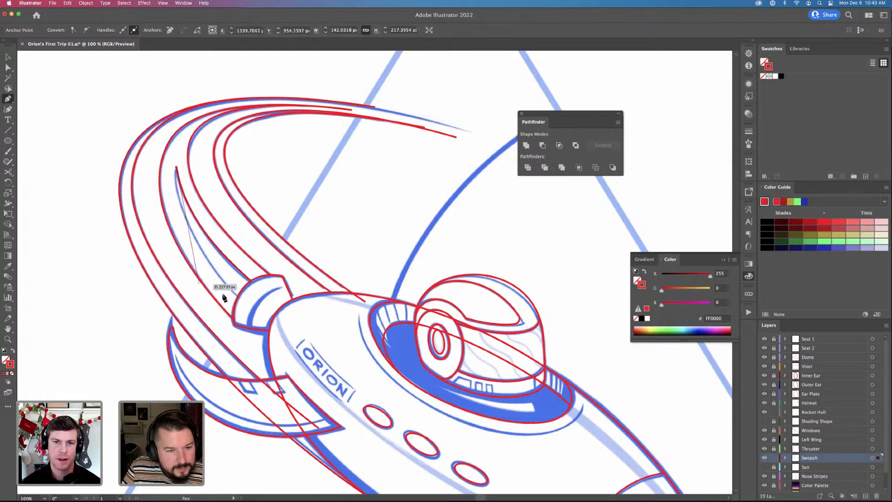
left_click_drag(237, 296, 308, 364)
key("super+shift+a")
key("a")
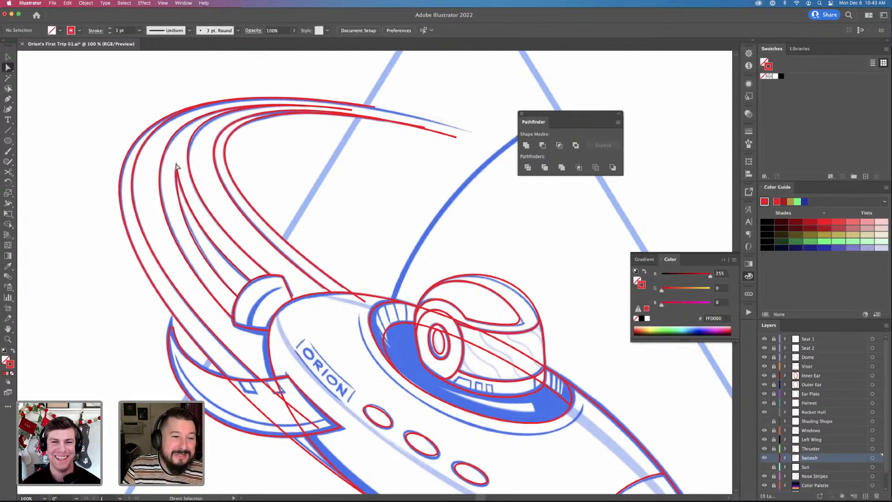
Fine-tune the highlight's upper tip, adjusting the lower curve's handle and nudging the tip anchor 4 px down and 1 px left
left_click_drag(177, 169, 176, 168)
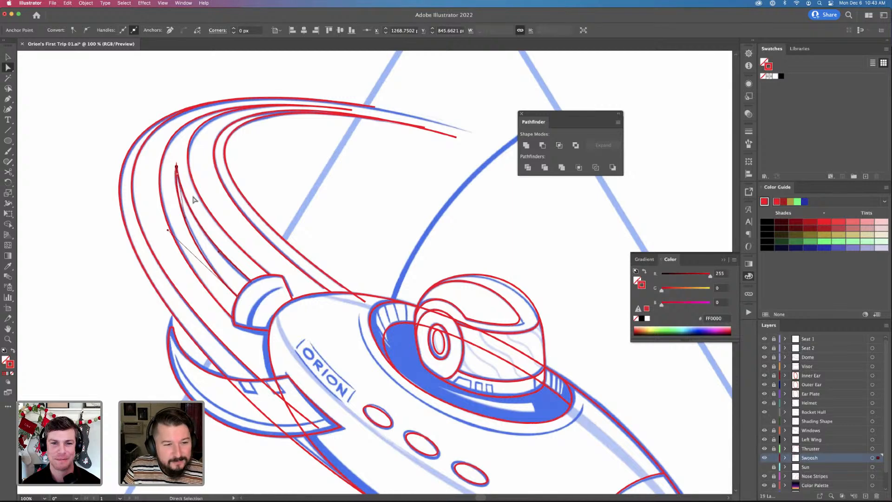
left_click_drag(167, 231, 168, 229)
key("v")
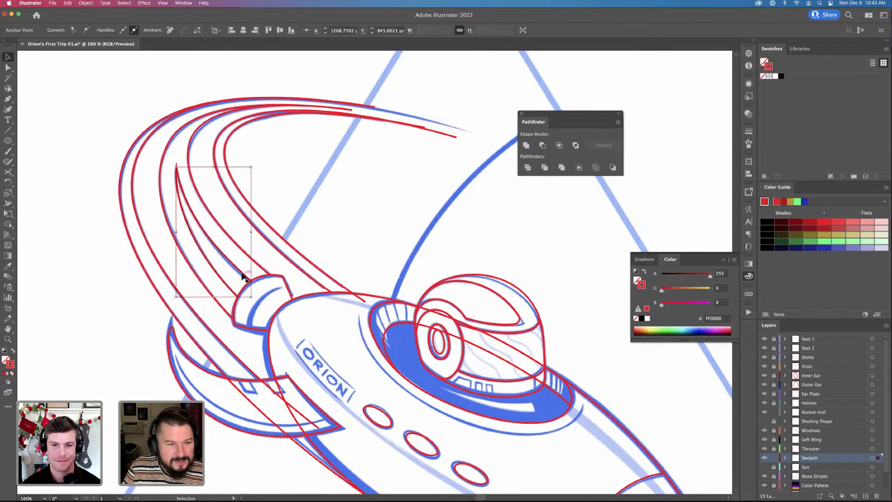
key("a")
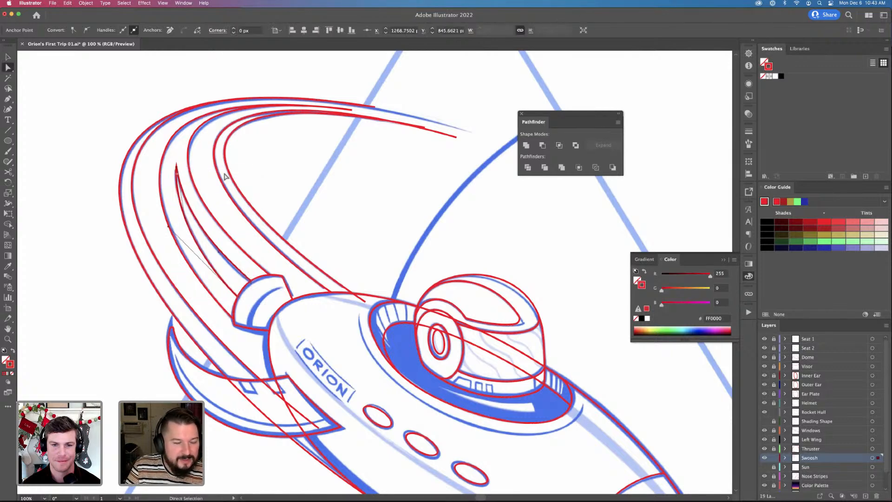
key("Down")
key("Down")
key("Down")
key("Down")
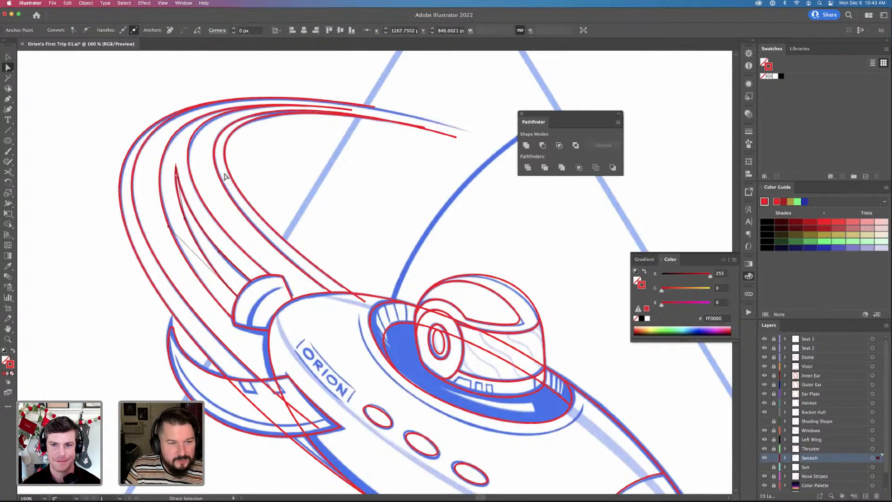
key("Left")
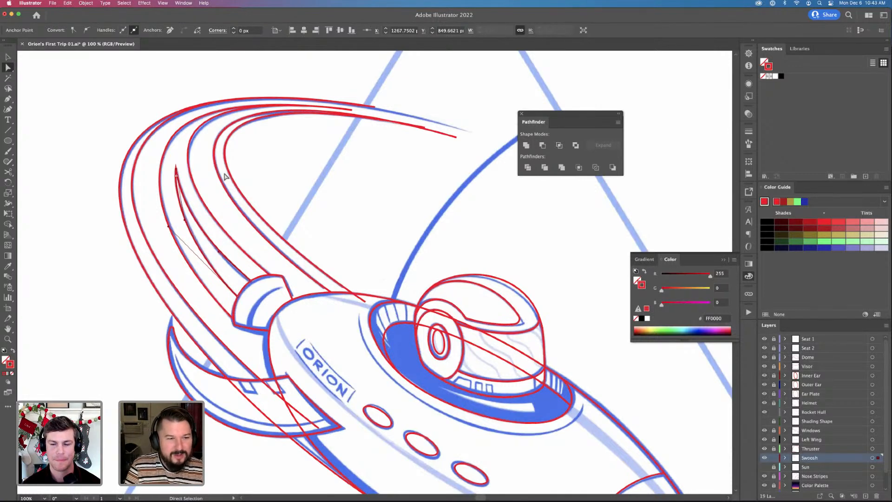
Adjust the direction handle of the highlight's lower curve so it follows the blue sketch line
left_click_drag(169, 228, 170, 231)
left_click(251, 280)
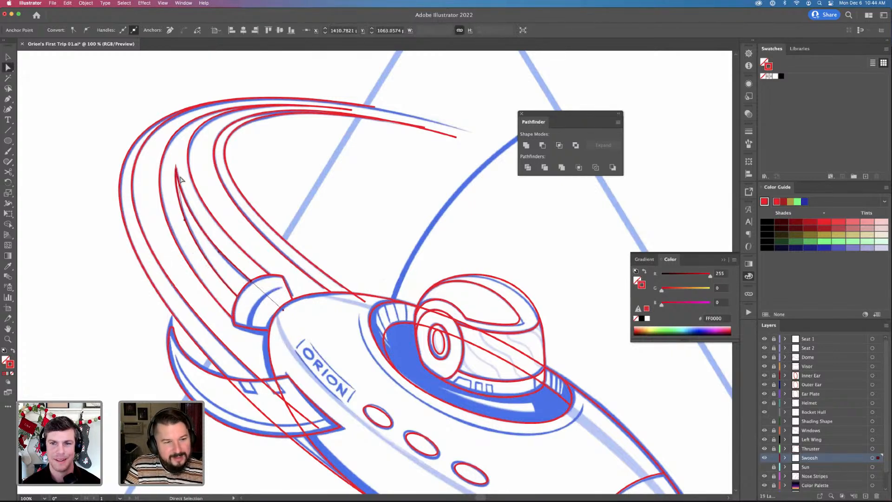
left_click(175, 171)
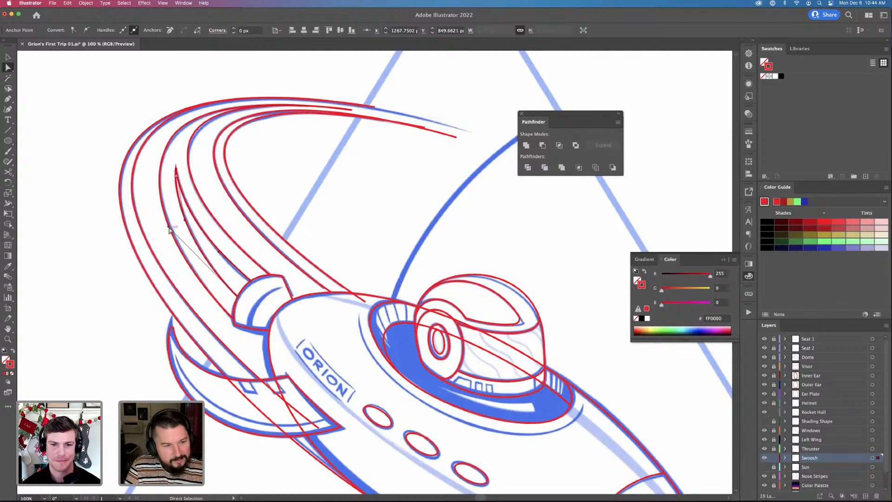
left_click_drag(169, 226, 207, 248)
left_click(296, 288)
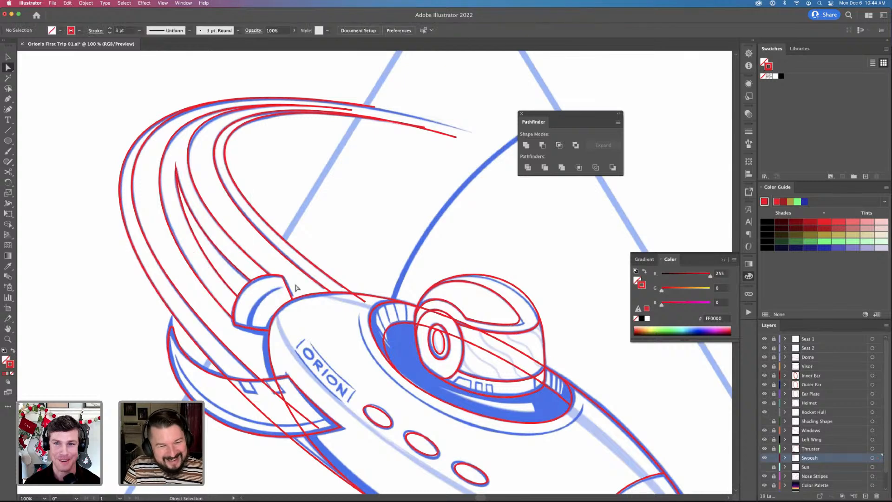
Close the highlight path with the Pen tool by adding a corner point inside the thruster between its two open ends
key("v")
left_click(248, 288)
key("p")
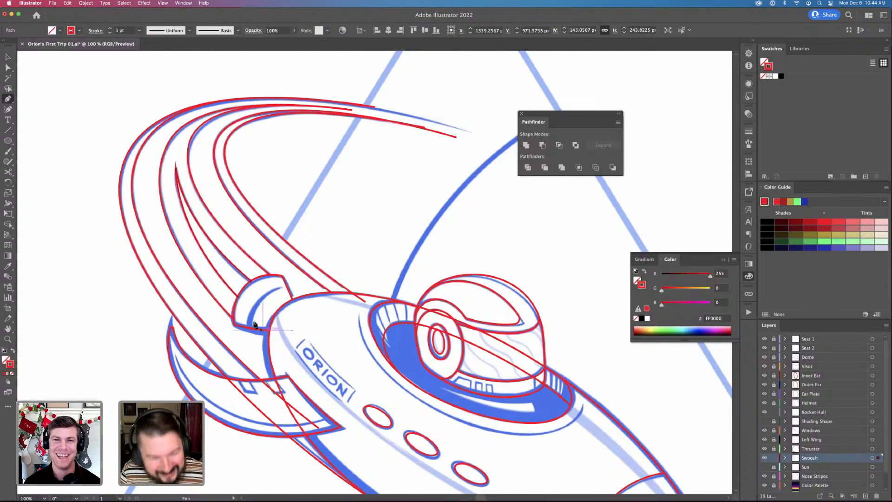
left_click(251, 281)
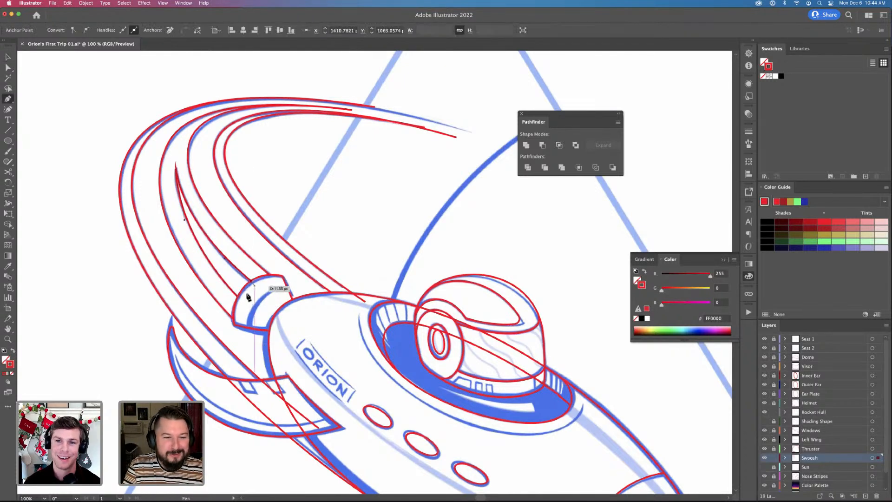
left_click(251, 297)
left_click(238, 296)
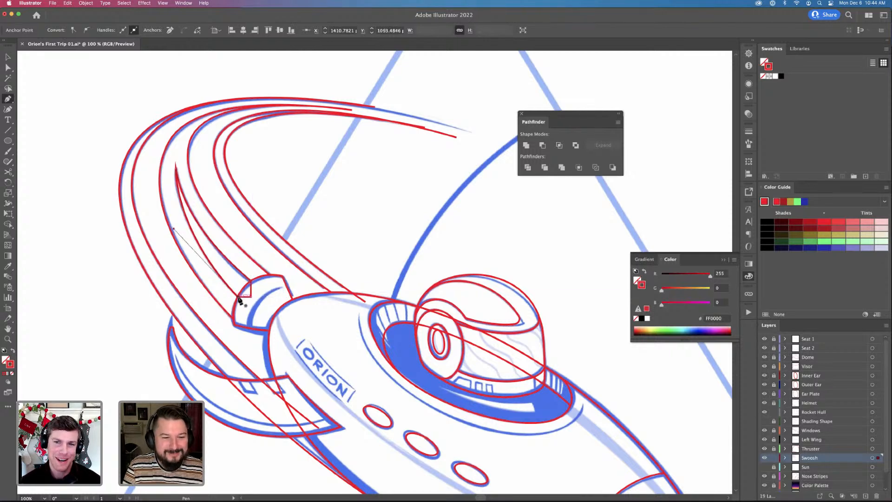
key("v")
key("a")
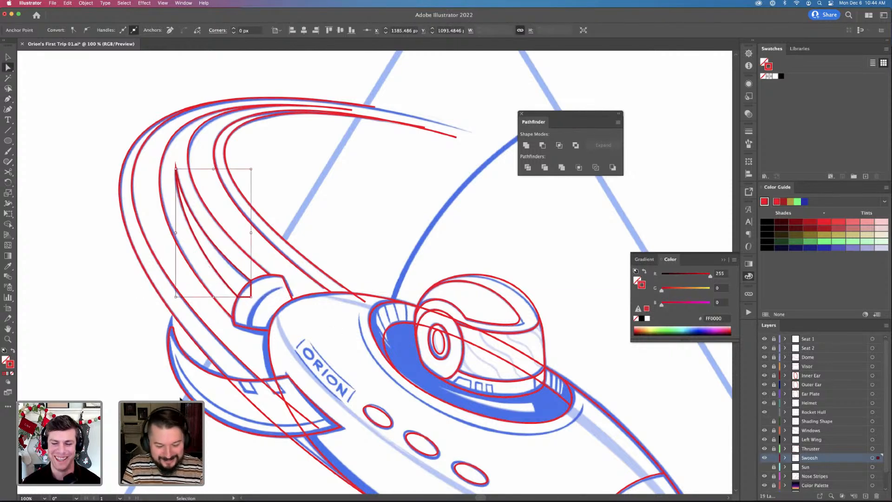
Switch to outline view and move the highlight's tip anchor slightly upward
key("super+y")
left_click(176, 169)
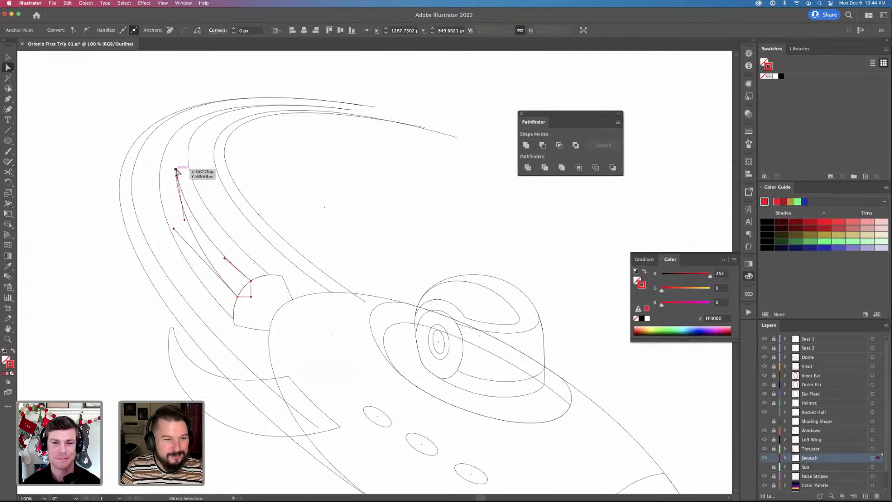
left_click_drag(176, 172, 176, 169)
left_click(247, 170, "super")
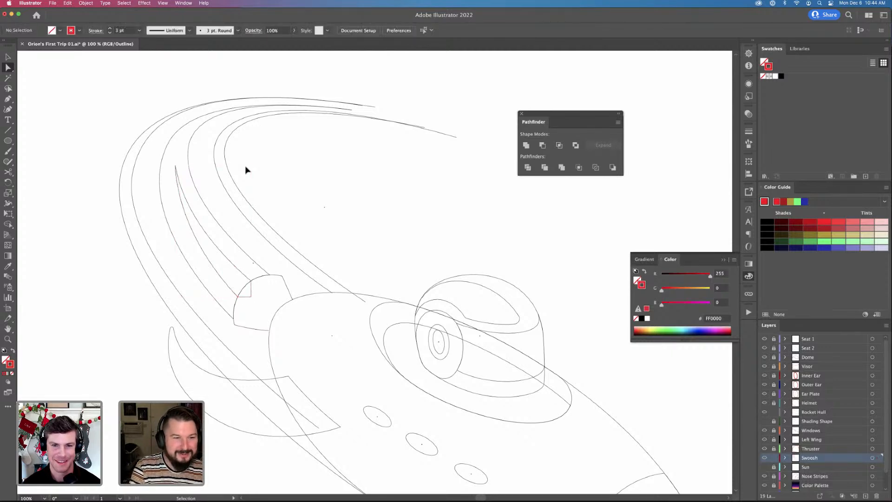
Reshape the highlight's lower curve by adjusting the direction handles at its tip and thruster end
key("super+equal")
left_click_drag(196, 219, 358, 250)
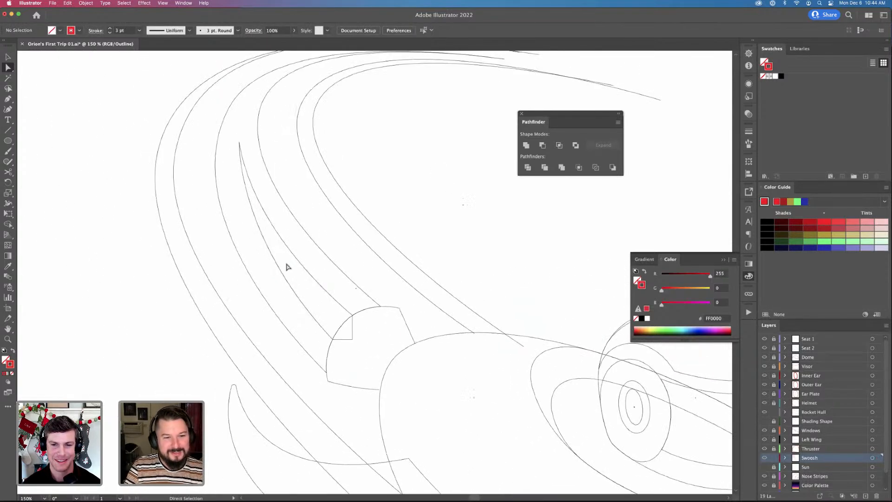
left_click(279, 265)
left_click(239, 143)
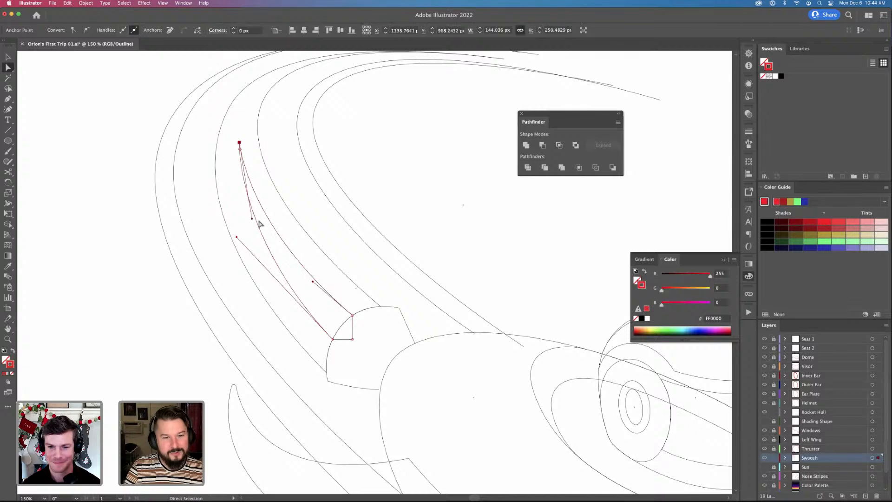
left_click_drag(252, 219, 250, 263)
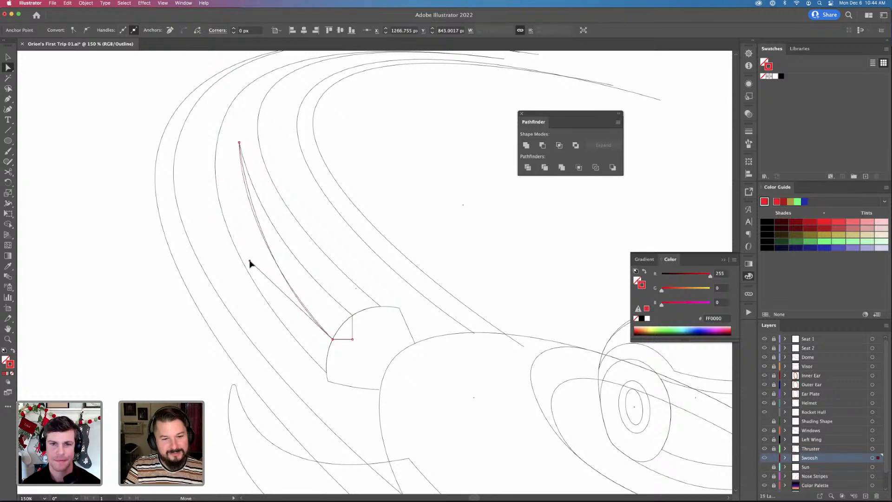
left_click(333, 339)
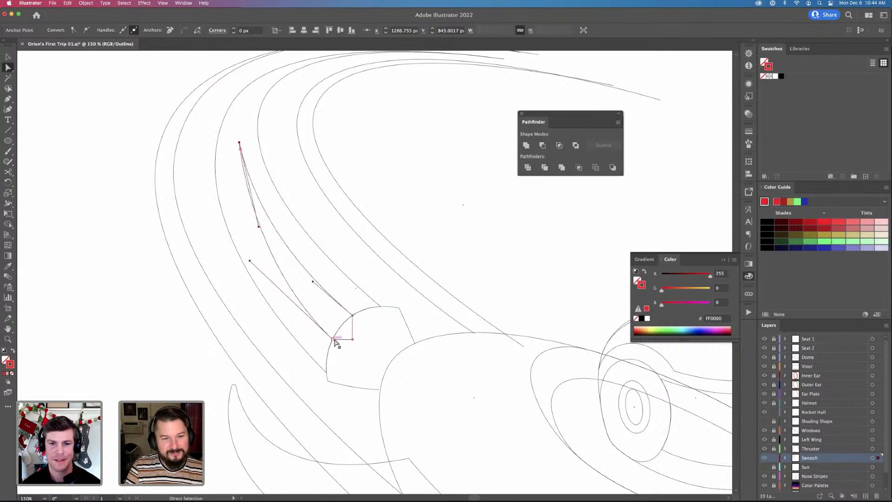
Widen the highlight by pulling its lower curve outward and moving its upper end anchor farther into the thruster
left_click(239, 144)
left_click_drag(254, 226, 251, 195)
key("super+z")
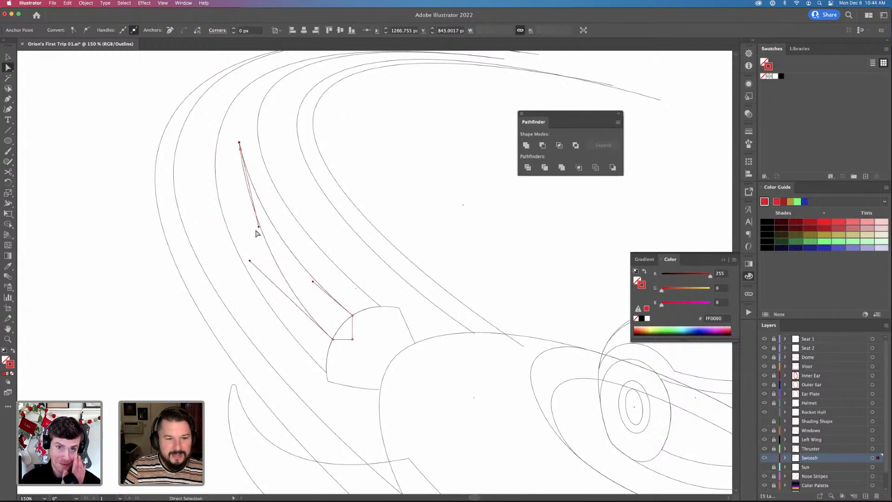
left_click_drag(250, 262, 359, 326)
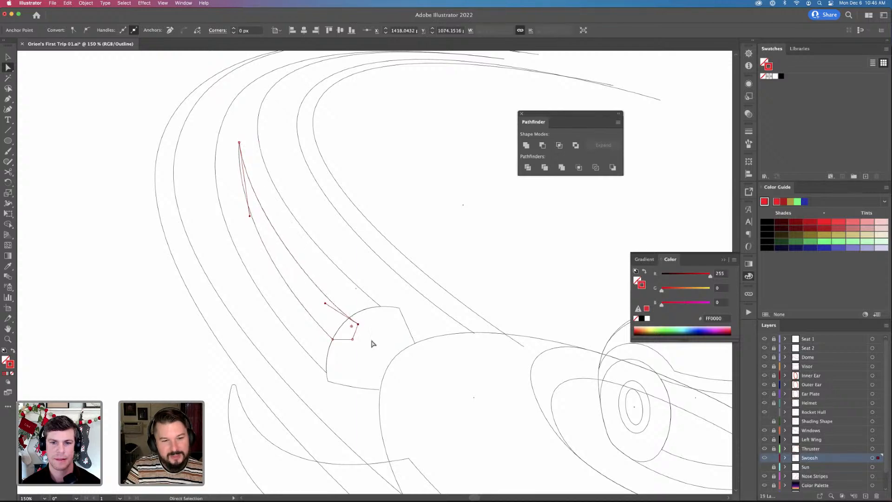
left_click(363, 331)
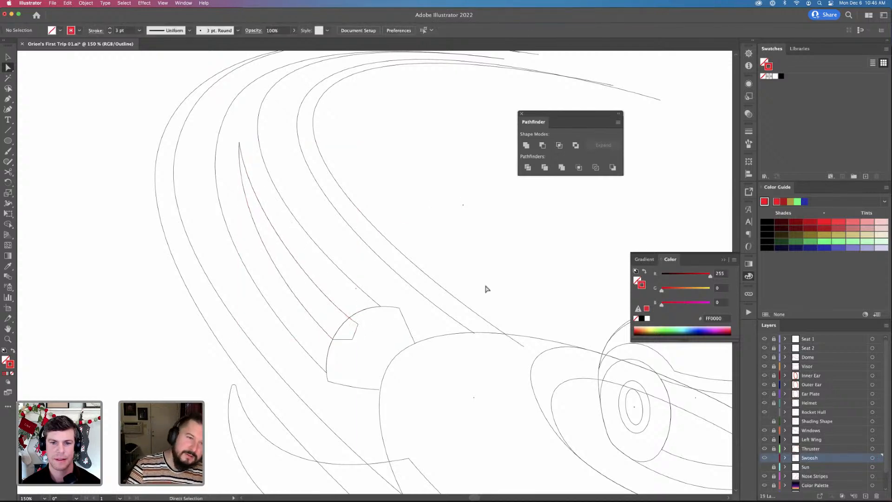
Try moving the highlight's tip anchor about 5 px higher
left_click(239, 142)
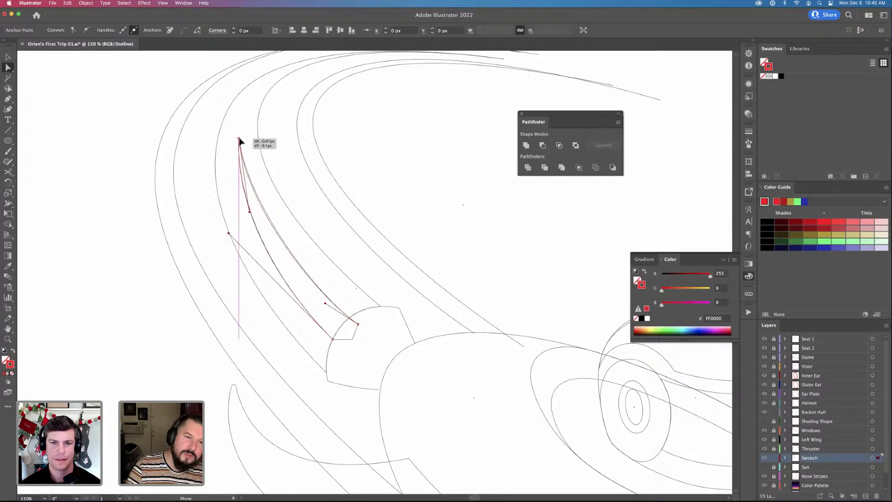
left_click(332, 166)
left_click(342, 273)
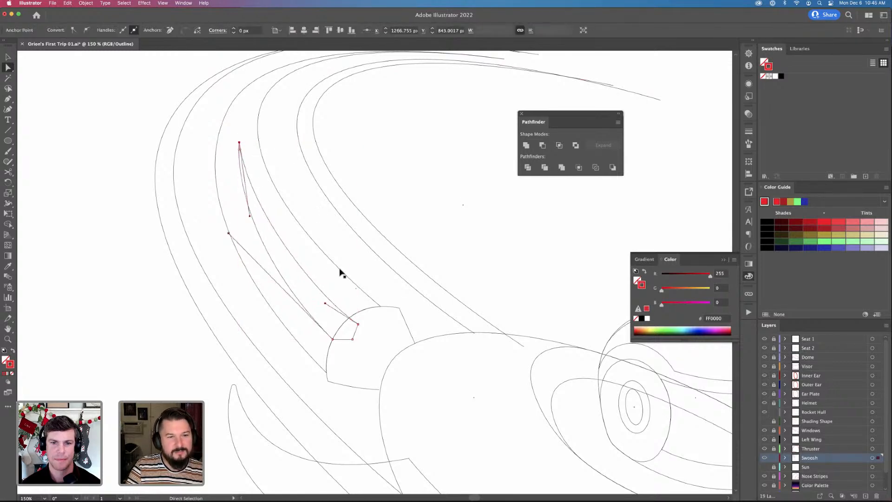
left_click(457, 353)
key("v")
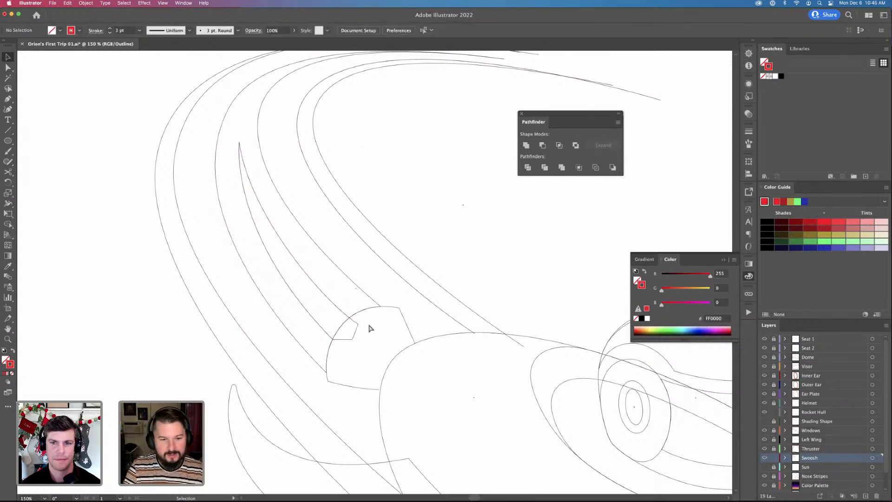
Nudge the highlight's three end anchors slightly to the right, deeper inside the thruster
key("a")
left_click_drag(350, 351, 335, 343)
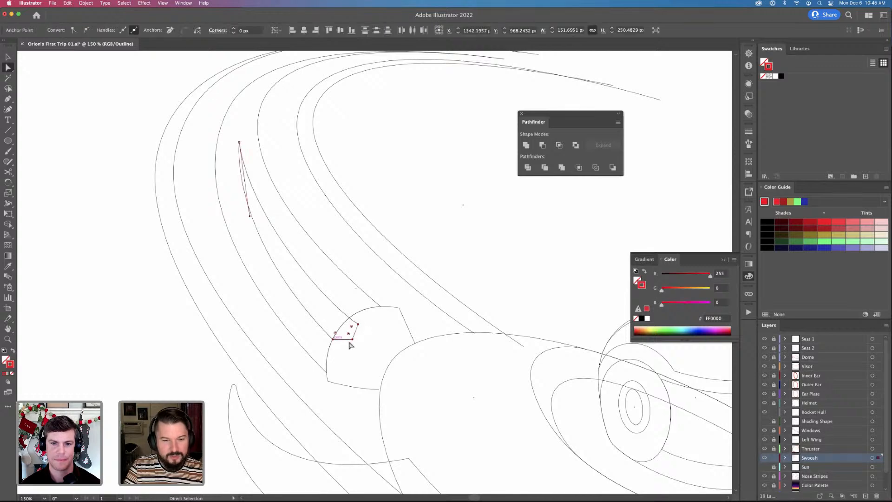
key("Right")
key("Right")
key("Right")
key("Right")
key("Right")
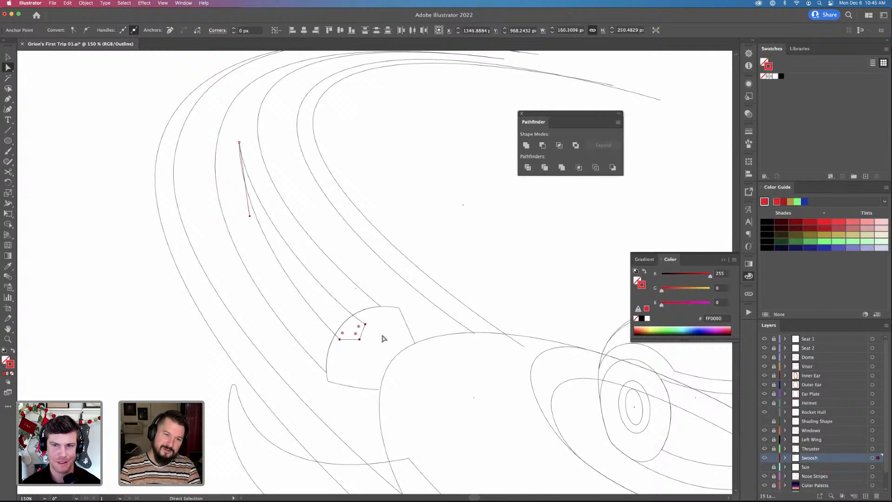
Reshape the highlight's lower curve by pulling down the direction handle that extends from its thruster end
left_click_drag(367, 341, 237, 141)
left_click(266, 217)
left_click(257, 225)
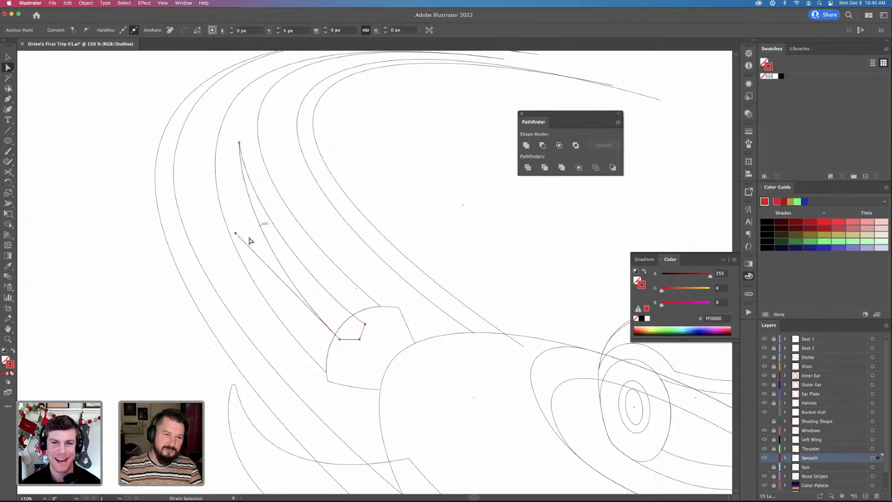
left_click_drag(235, 235, 237, 247)
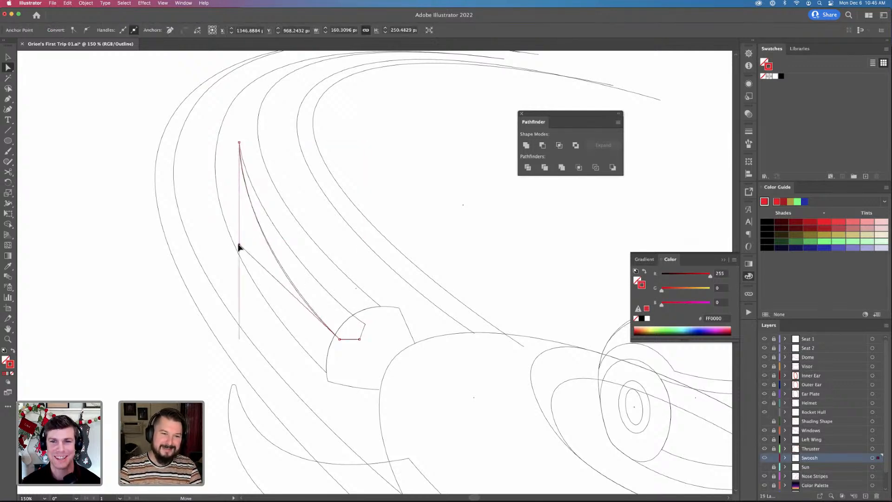
left_click(344, 259)
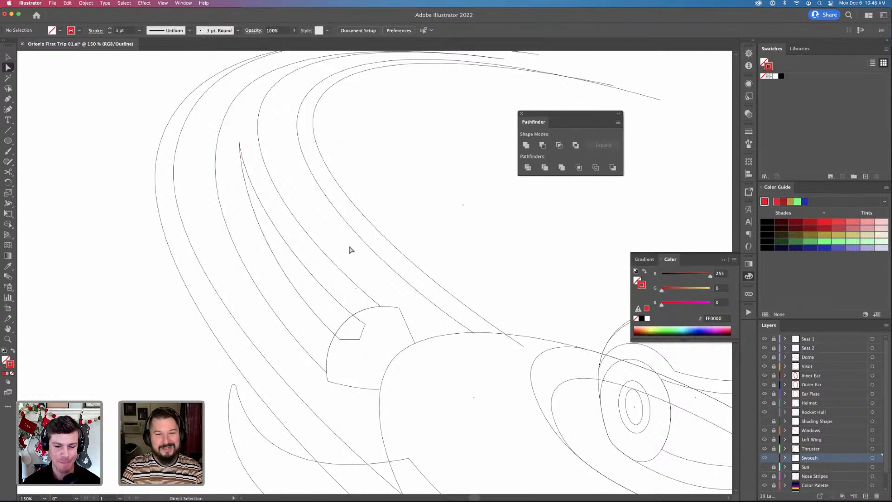
Nudge the highlight's tip anchor 2 px to the right and 2 px down
key("v")
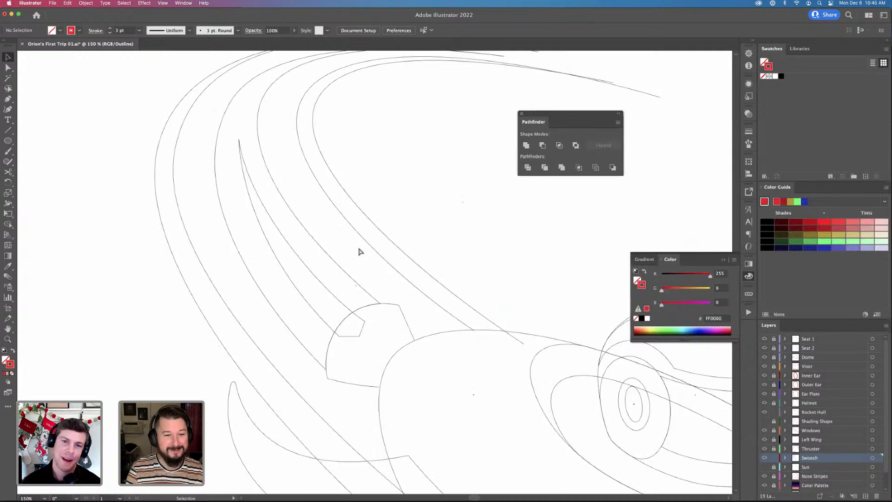
key("a")
left_click(240, 144)
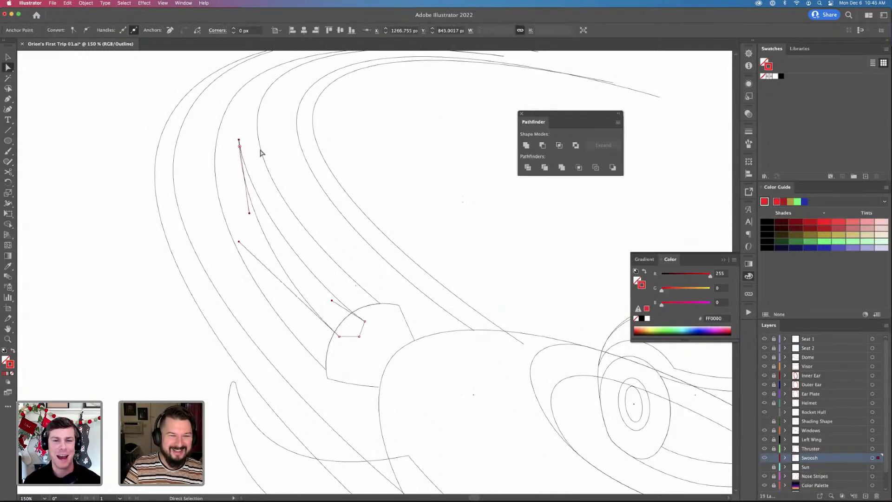
key("Right")
key("Right")
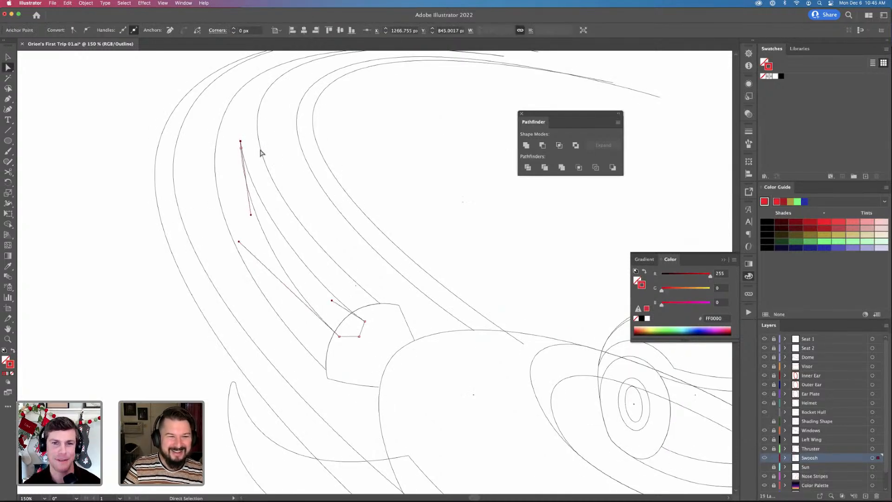
Try moving the highlight's tip anchor slightly farther down and to the left
left_click(288, 146)
left_click_drag(240, 143, 240, 143)
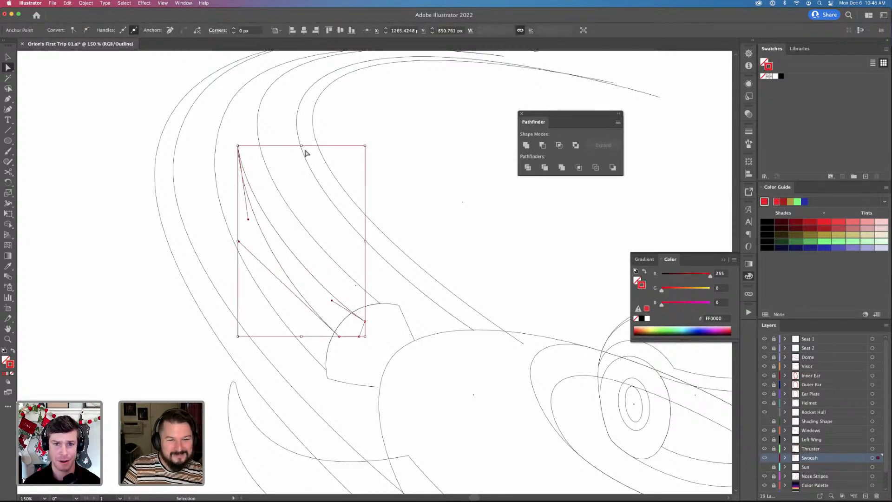
left_click(422, 321)
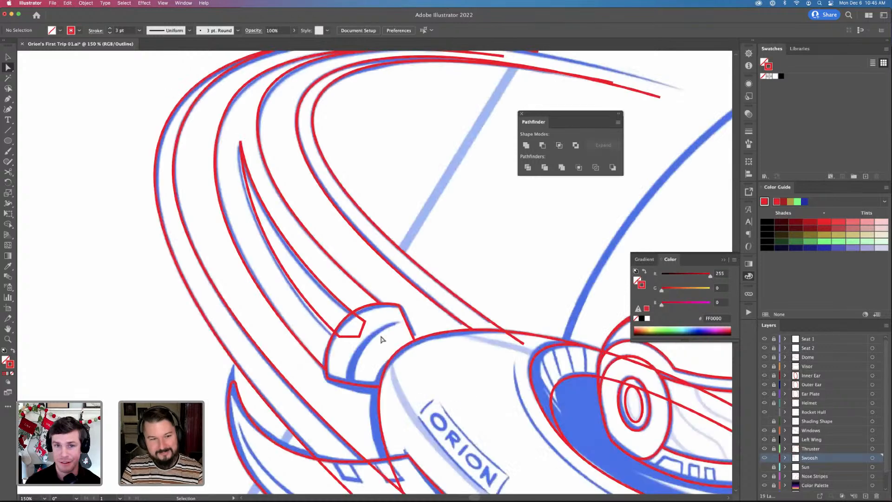
Try dividing the highlight and thruster with Pathfinder after swapping their red strokes to fills in preview mode
key("super+y")
key("v")
left_click(320, 276)
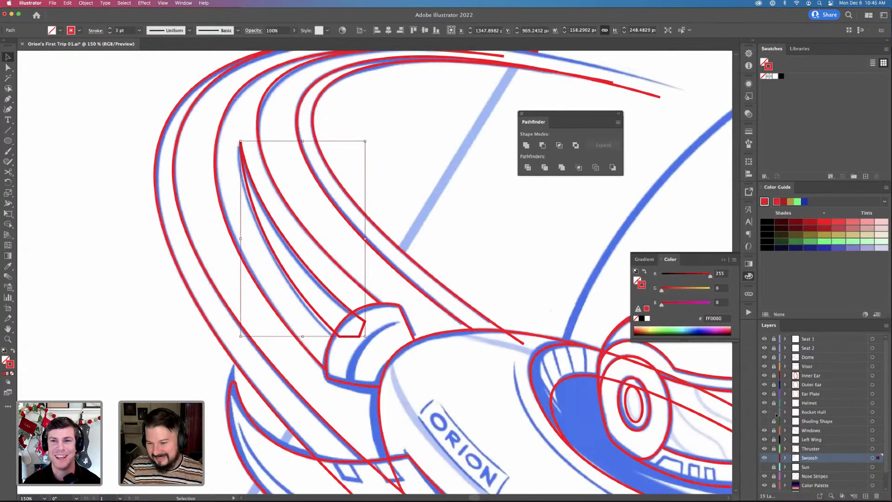
left_click(405, 327, "shift")
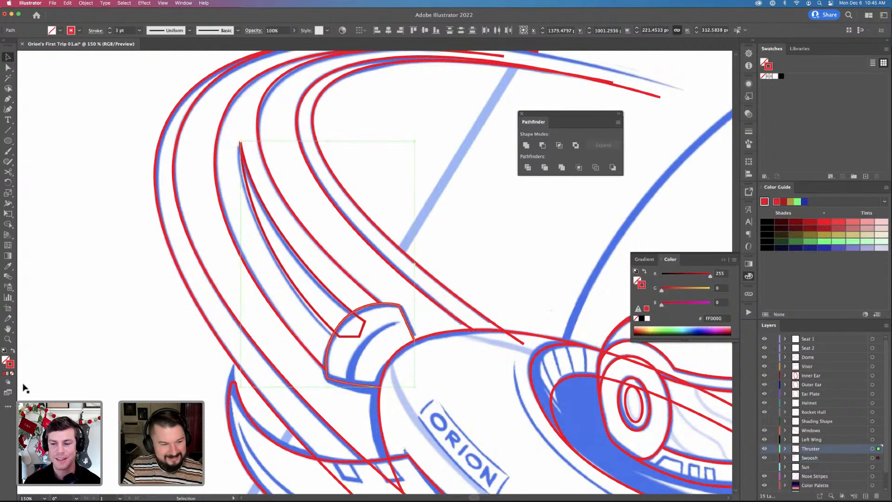
left_click(13, 351)
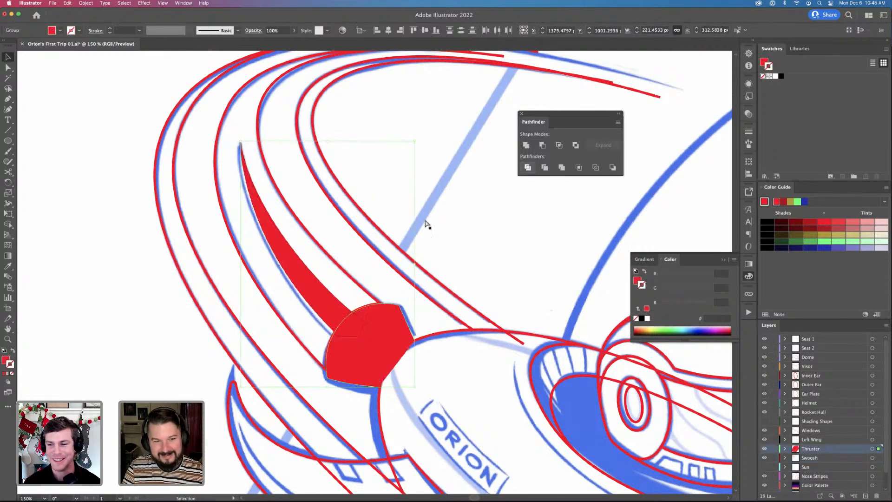
Undo the Pathfinder division and the stroke-to-fill swap on the highlight and thruster
key("super+shift+a")
key("a")
key("super+z")
key("super+z")
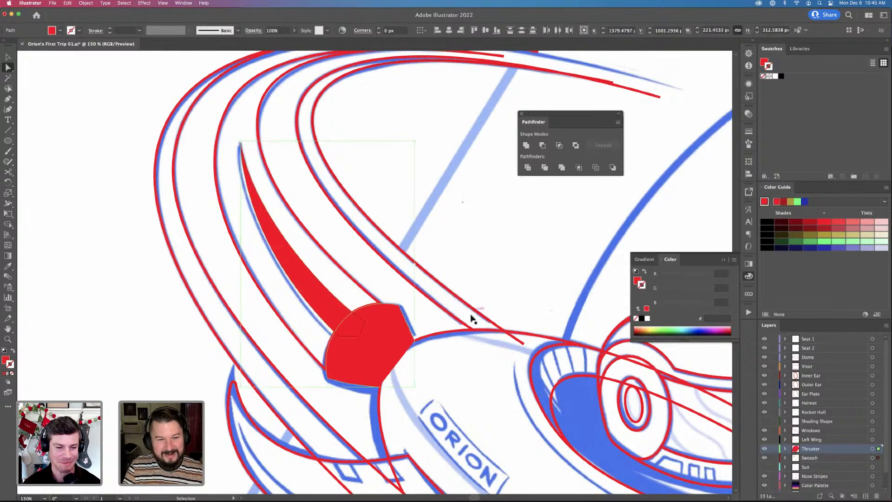
key("super+z")
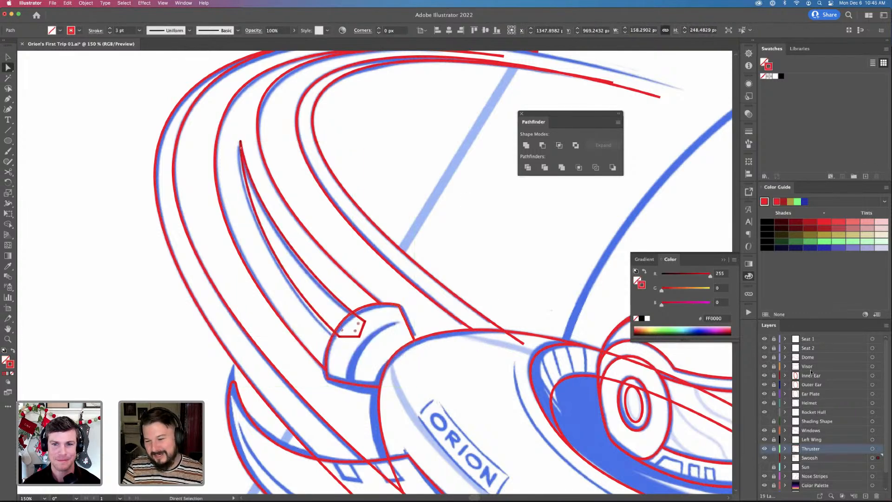
Fill the highlight with red and trim off the part that overlaps the thruster
key("v")
key("super+shift+a")
left_click_drag(363, 327, 238, 140)
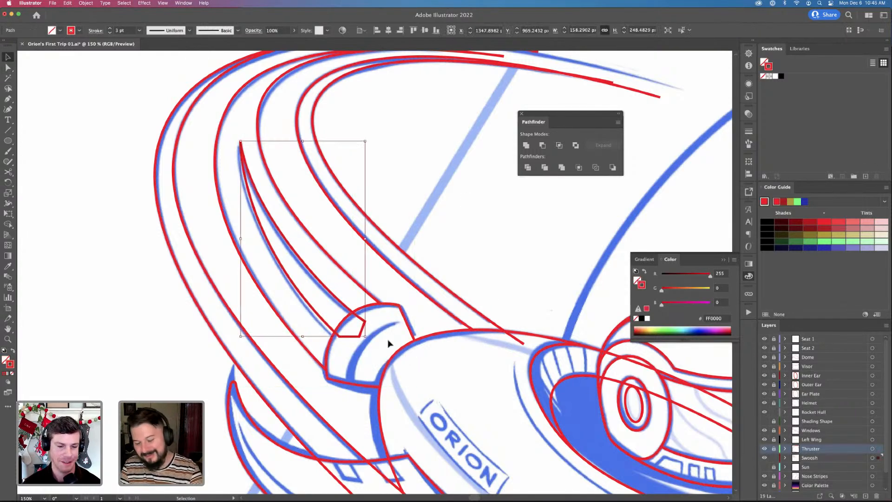
key("Delete")
key("super+z")
left_click(307, 298)
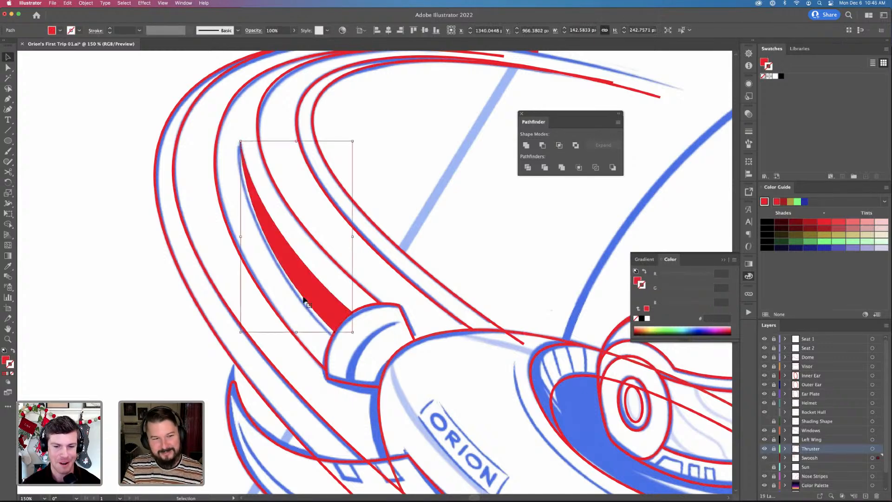
Swap the trimmed highlight's red fill back to a red outline stroke and deselect it
left_click(377, 303)
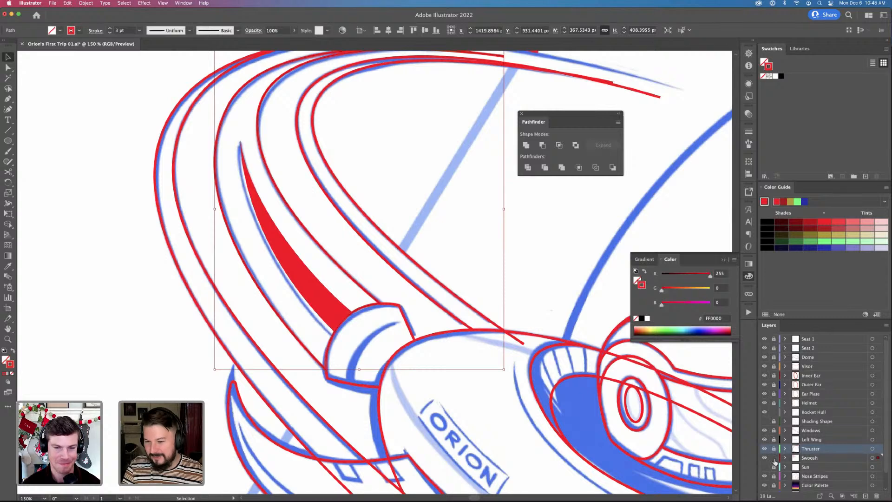
left_click(321, 296)
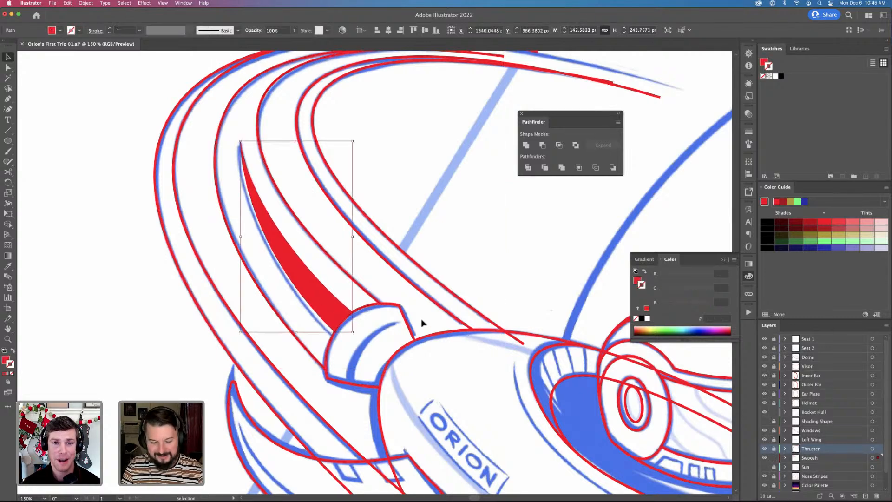
key("Delete")
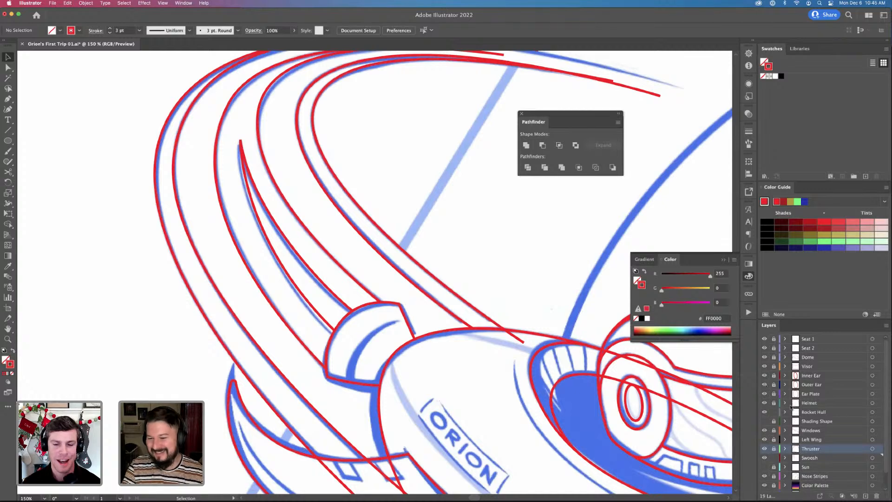
Unlock all the locked layers of the rocket illustration
left_click_drag(564, 362, 353, 281)
left_click_drag(474, 317, 323, 328)
left_click_drag(266, 300, 266, 325)
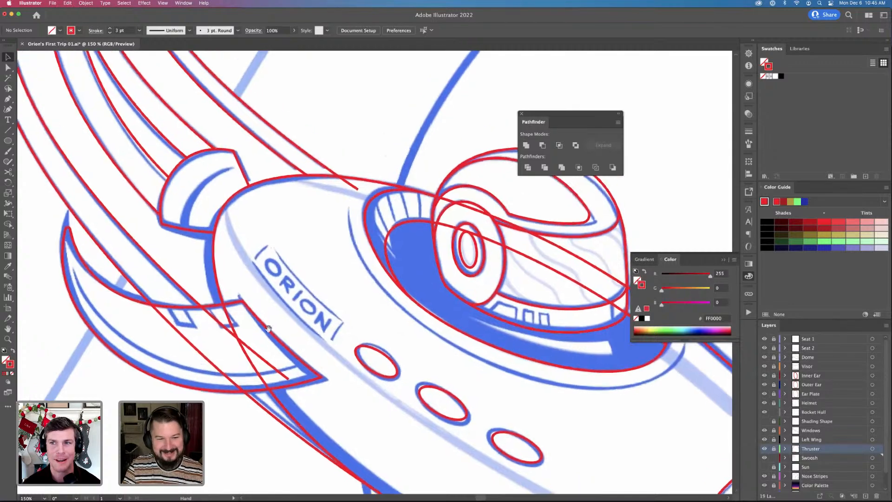
left_click_drag(290, 272, 159, 159)
scroll(220, 228, "down", 5)
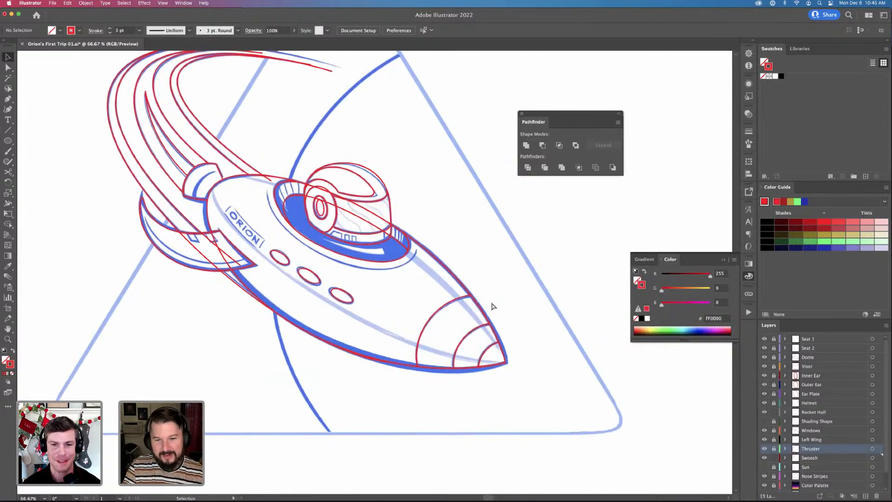
key("a")
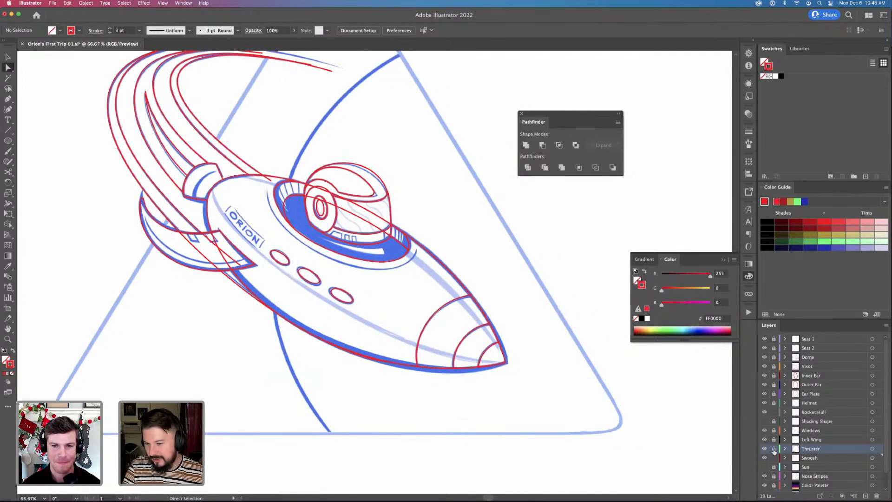
left_click(456, 302)
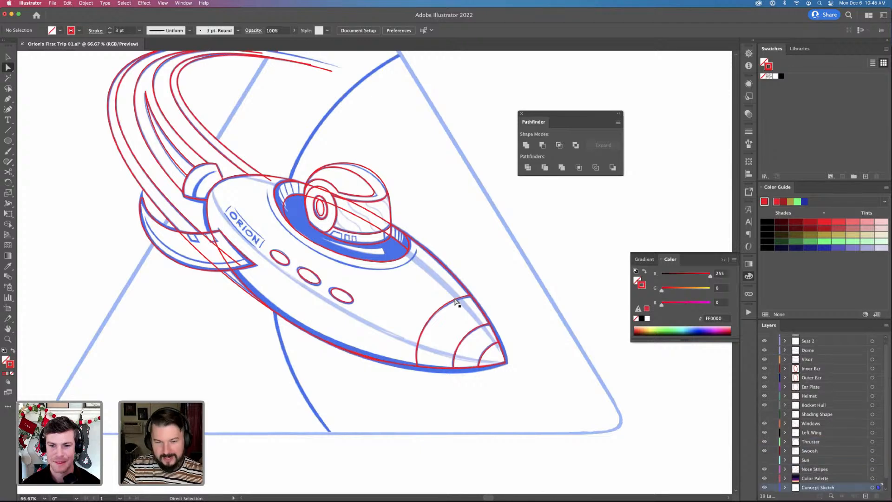
Try repositioning the upper end anchor of the largest nose stripe along the hull's edge
scroll(456, 302, "up", 4)
left_click(426, 252)
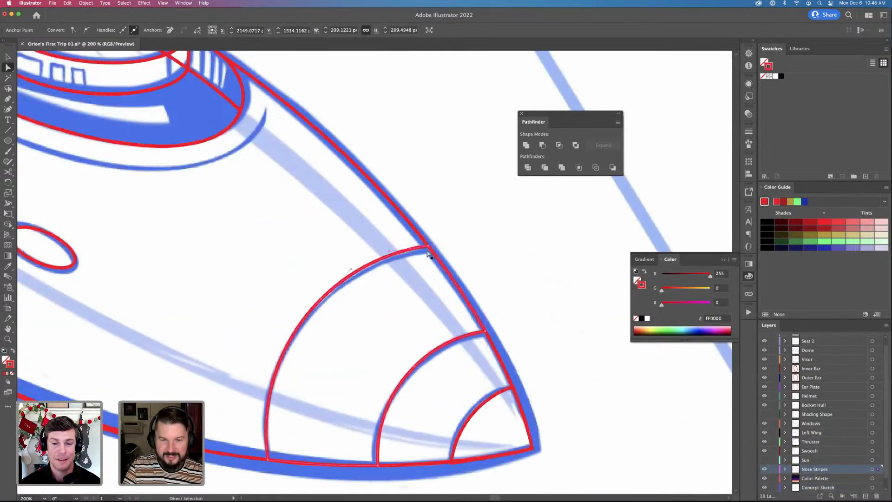
left_click_drag(426, 253, 441, 297)
key("super+z")
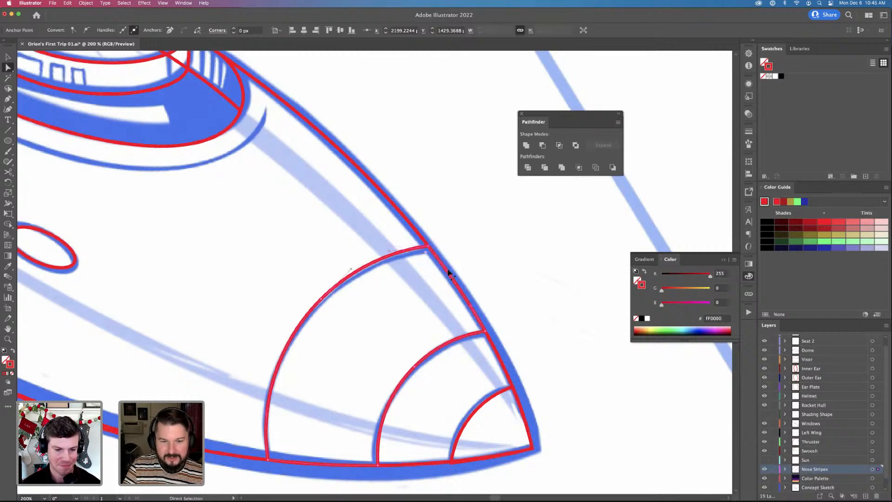
left_click_drag(427, 253, 428, 298)
left_click(534, 278, "super")
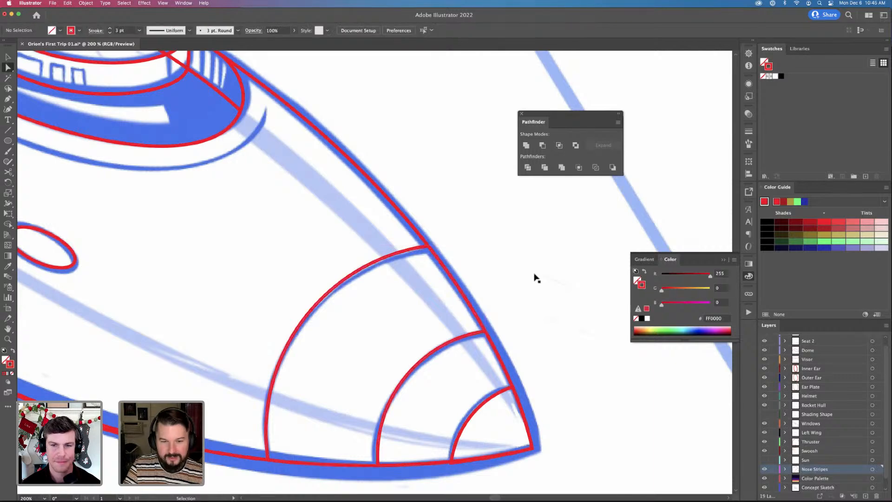
Examine the whole rocket's traced paths in outline view, from the swoosh trail to the nose stripes
key("super+minus")
key("super+minus")
key("super+minus")
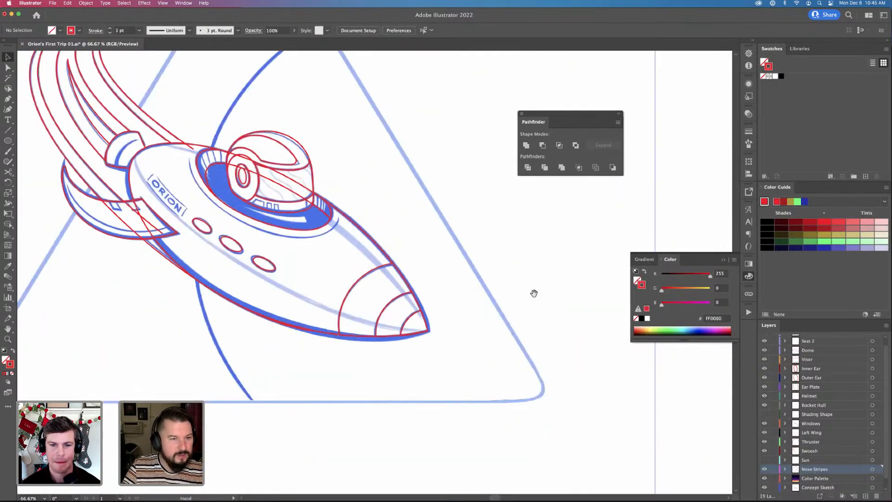
left_click_drag(387, 308, 475, 329)
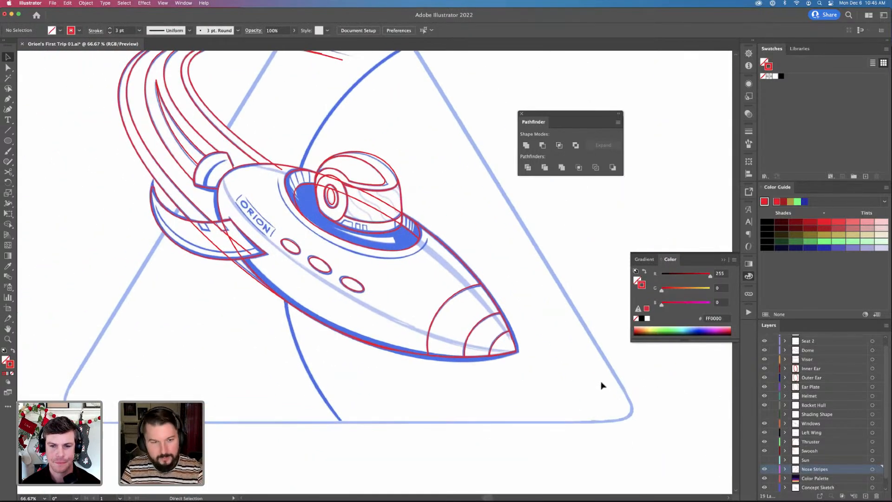
key("super+y")
scroll(395, 317, "up", 4)
scroll(394, 317, "left", 3)
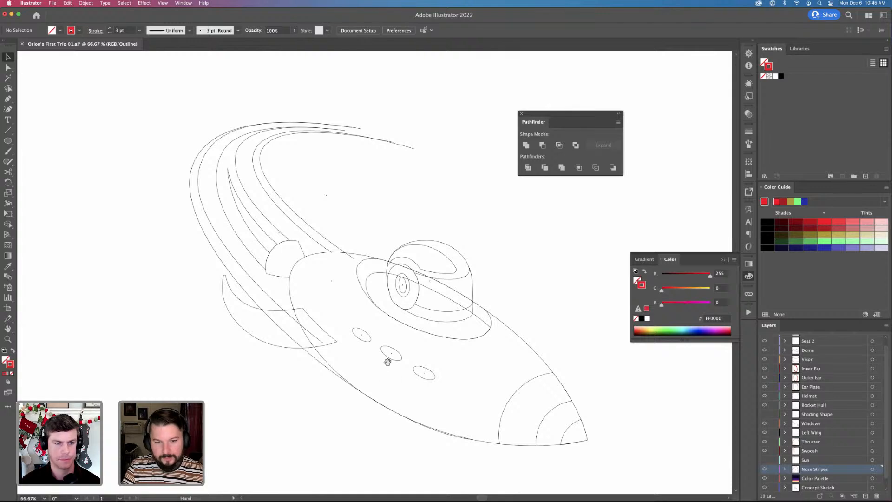
scroll(388, 360, "down", 2)
scroll(389, 361, "right", 2)
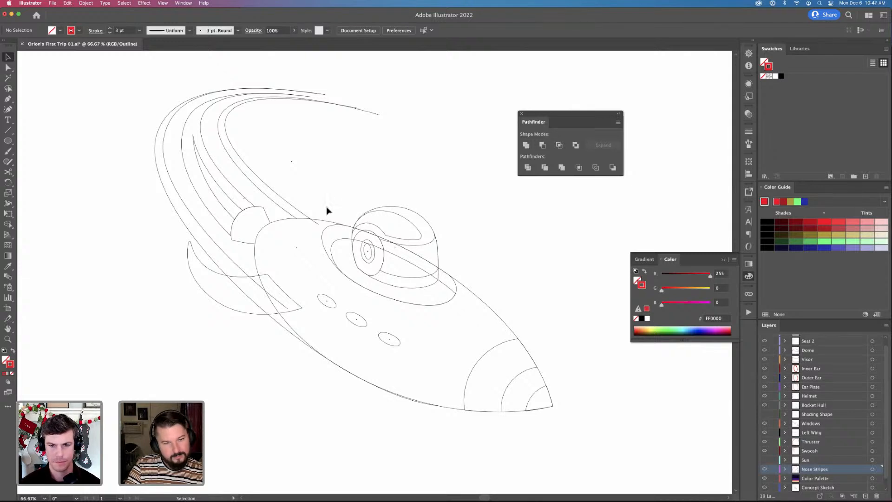
key("space")
left_click_drag(346, 264, 340, 261)
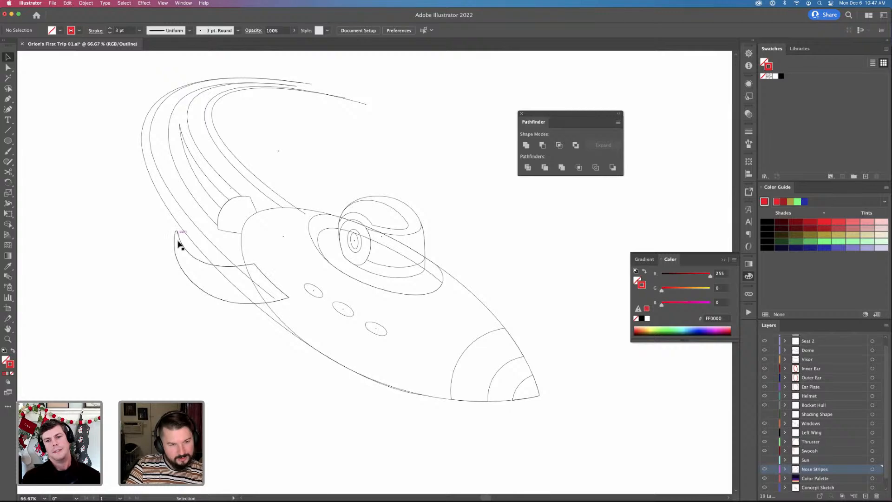
scroll(397, 299, "down", 2)
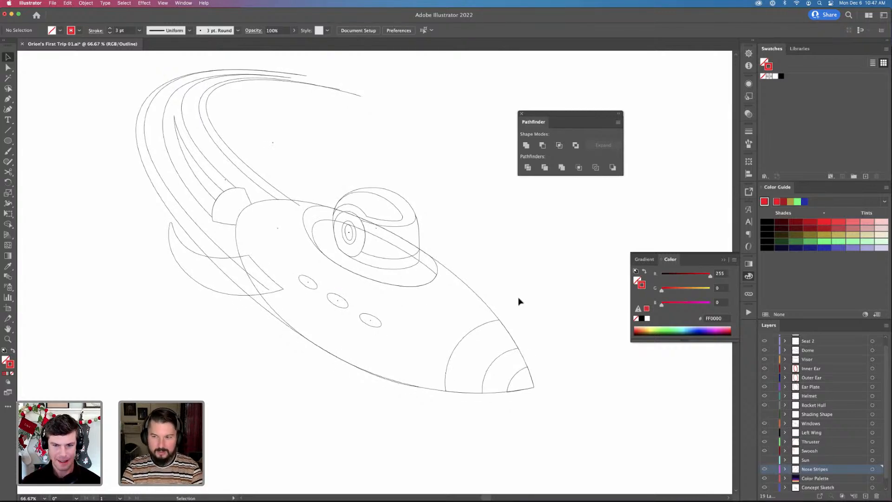
left_click_drag(516, 306, 513, 300)
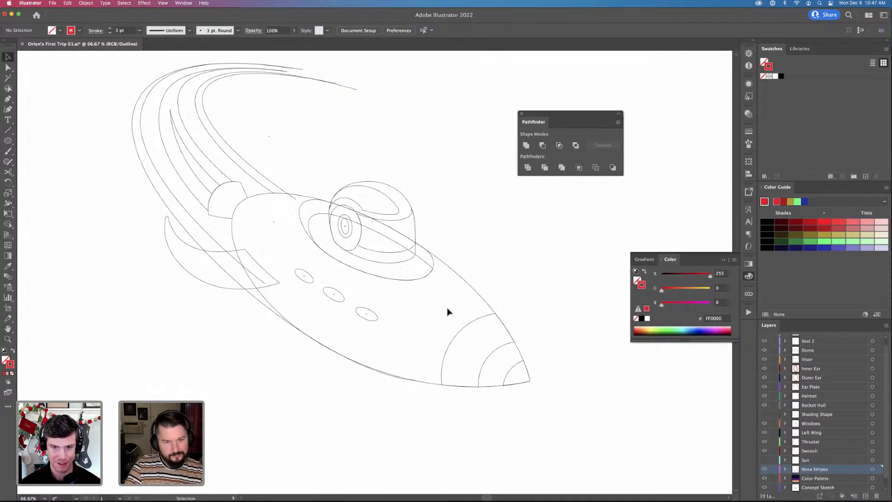
scroll(423, 283, "up", 2)
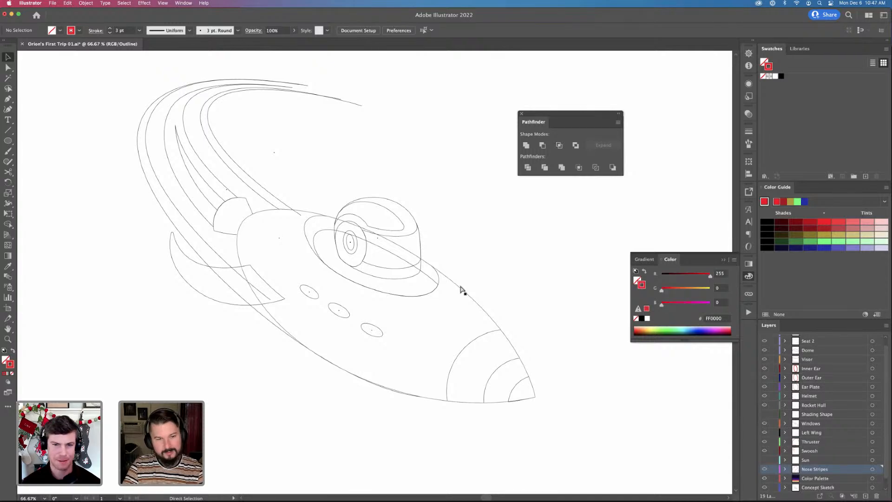
key("super+y")
key("super+y")
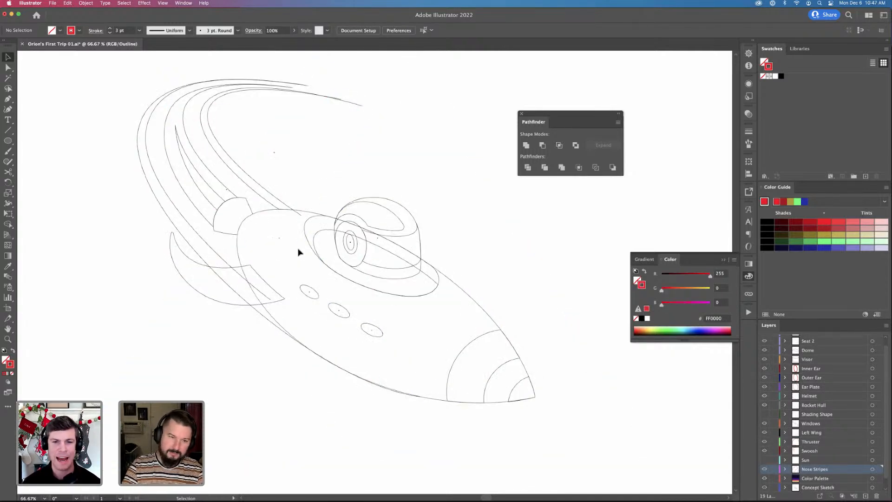
key("p")
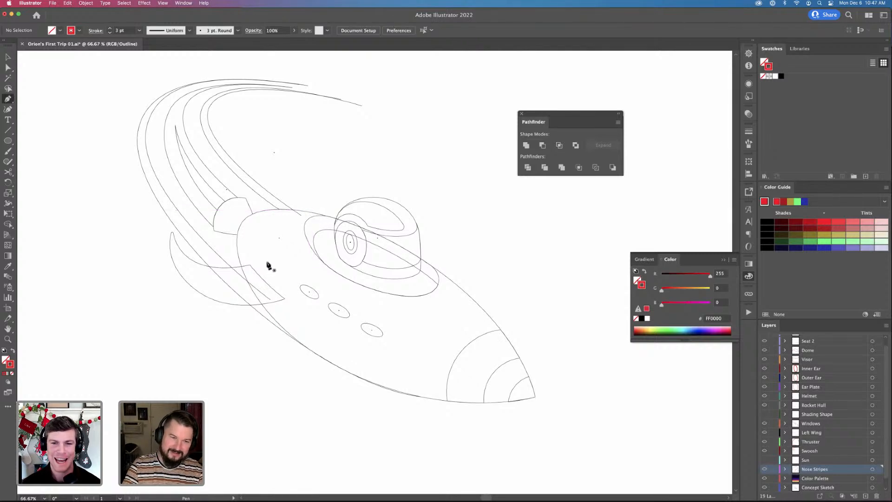
left_click_drag(295, 243, 318, 232)
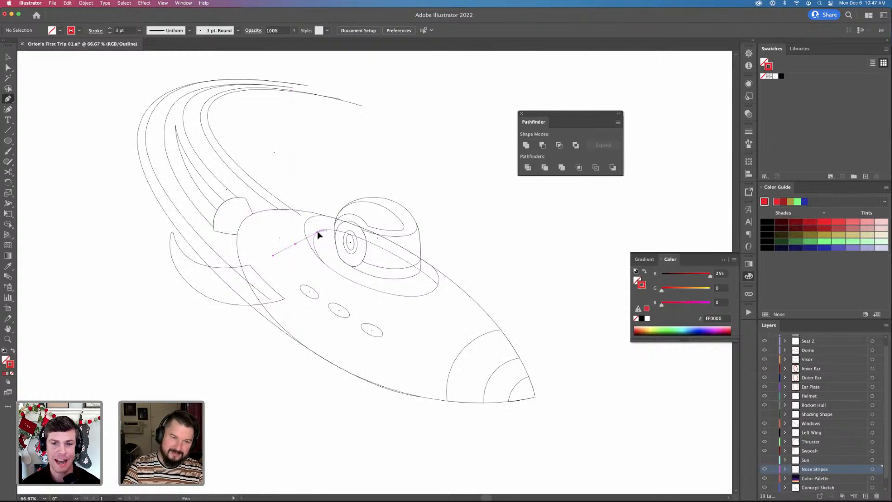
left_click_drag(299, 190, 335, 192)
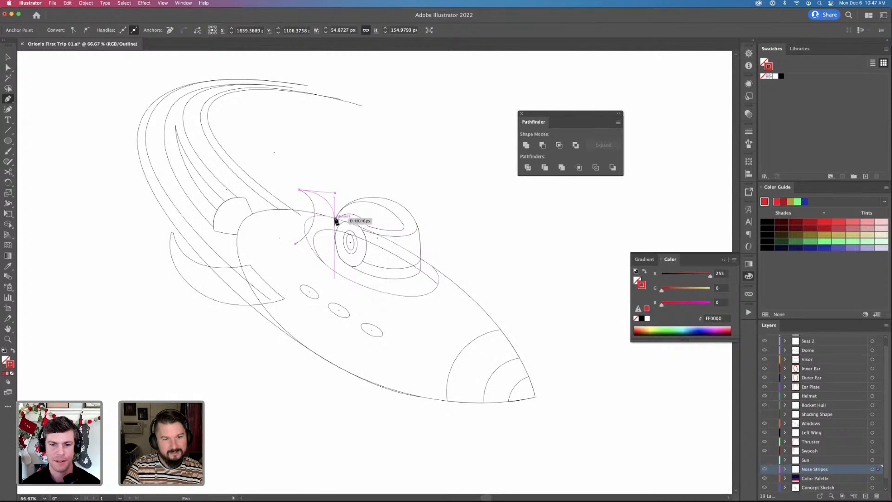
left_click(337, 221)
left_click(378, 219, "super")
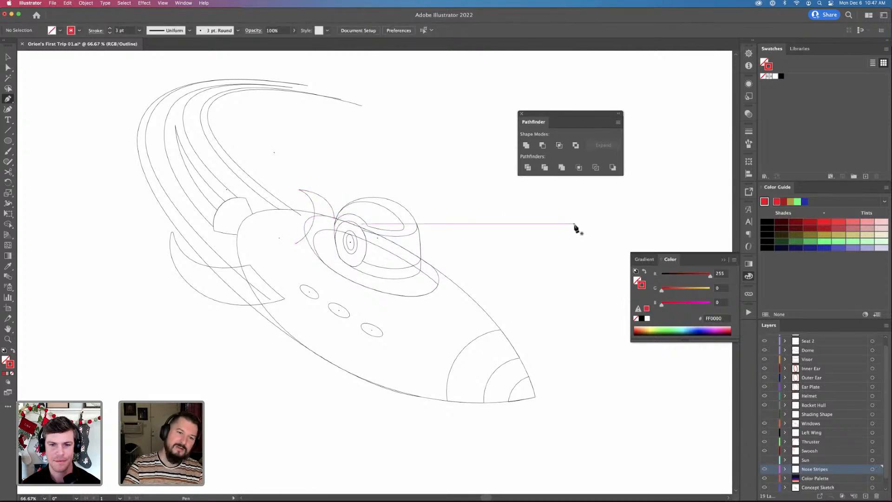
key("v")
left_click(320, 200)
left_click(507, 212)
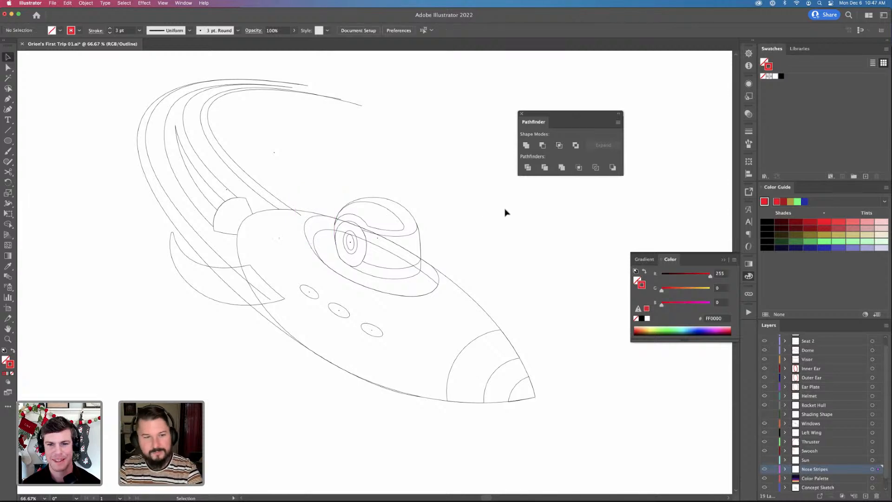
Examine the full rocket in outline view and in color preview, comparing the traced lines with the concept sketch
key("super+minus")
key("super+minus")
key("super+minus")
key("super+equal")
key("super+equal")
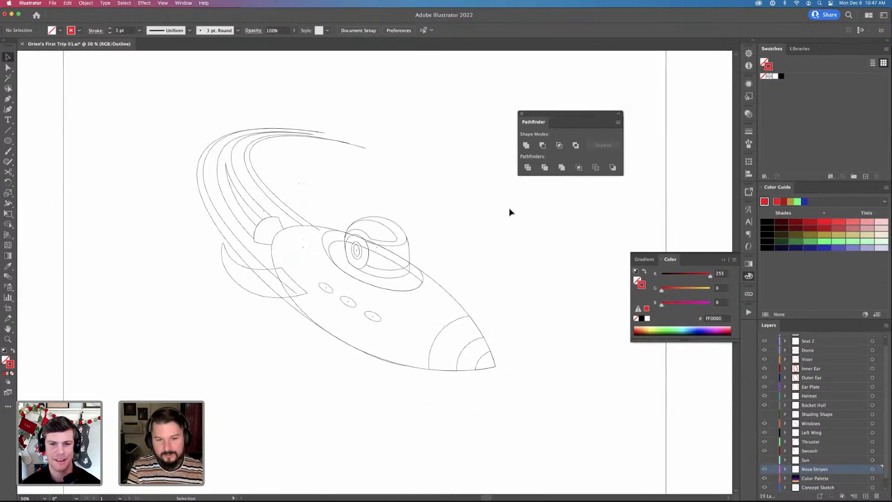
key("super+y")
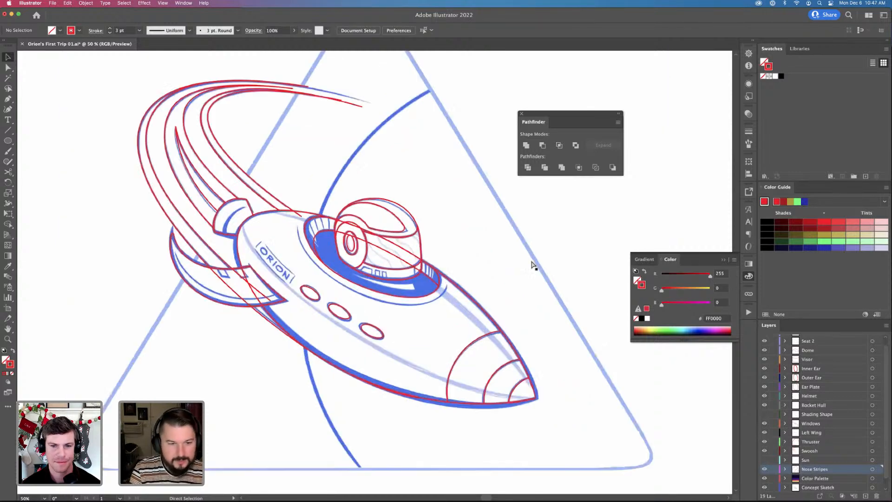
key("super+equal")
key("super+equal")
left_click_drag(533, 266, 603, 267)
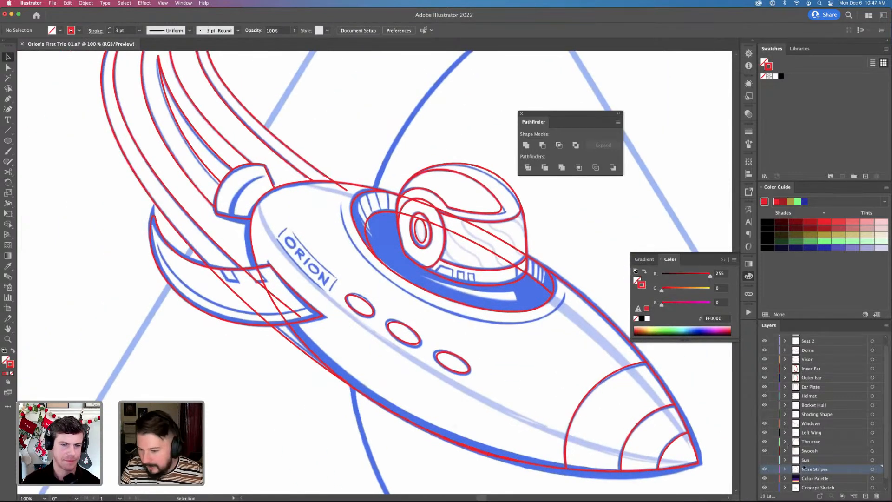
Add two new layers directly above the Swoosh layer
scroll(805, 466, "down", 1)
left_click(811, 442)
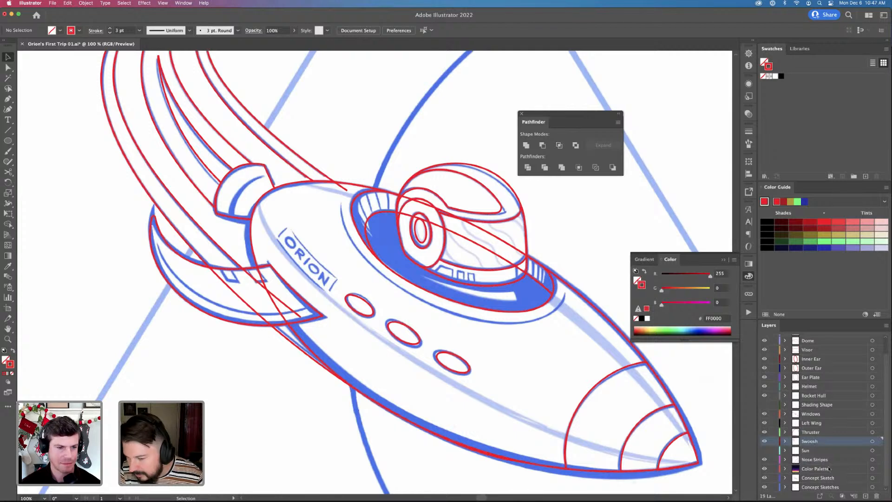
left_click(865, 495)
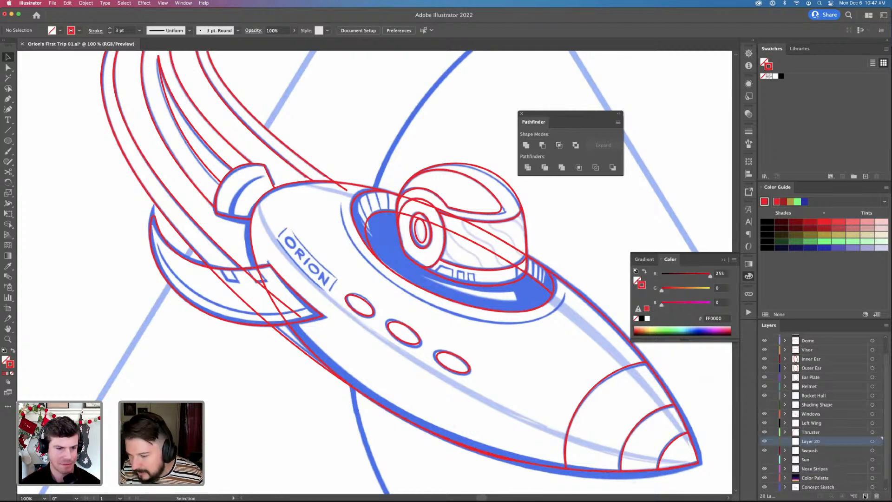
left_click(864, 495)
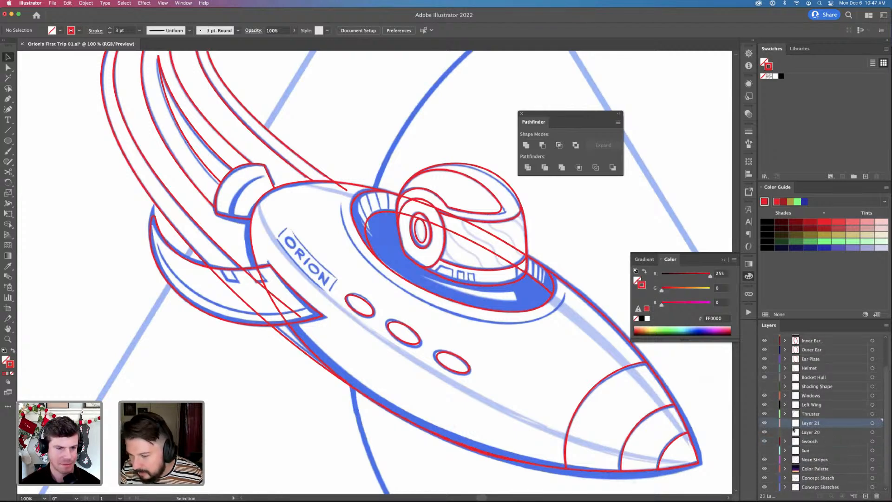
In outline view, select the small inner blast shape behind the thruster and add two more layers directly above Swoosh
left_click(181, 201)
key("super+y")
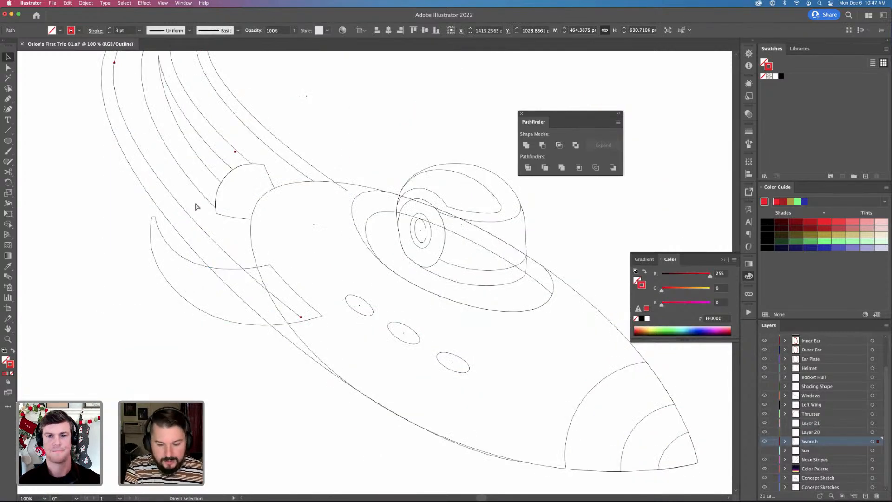
key("super+minus")
key("super+minus")
key("super+equal")
left_click_drag(239, 211, 202, 184)
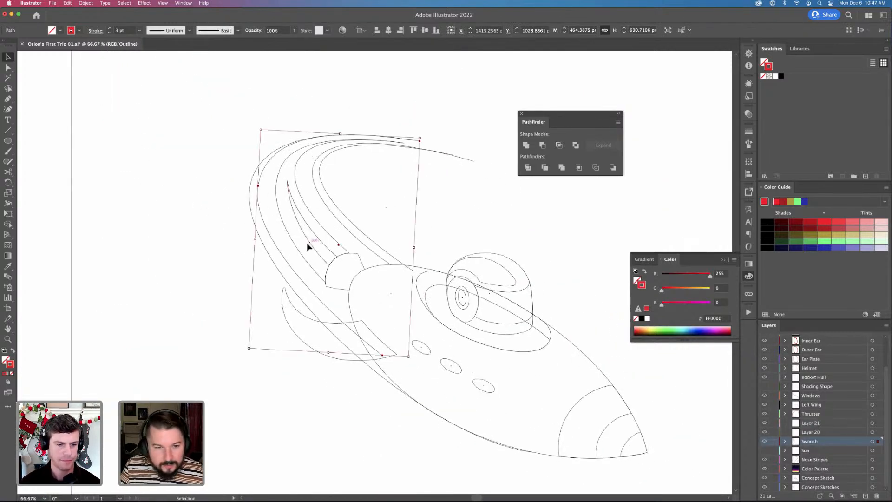
left_click(326, 251)
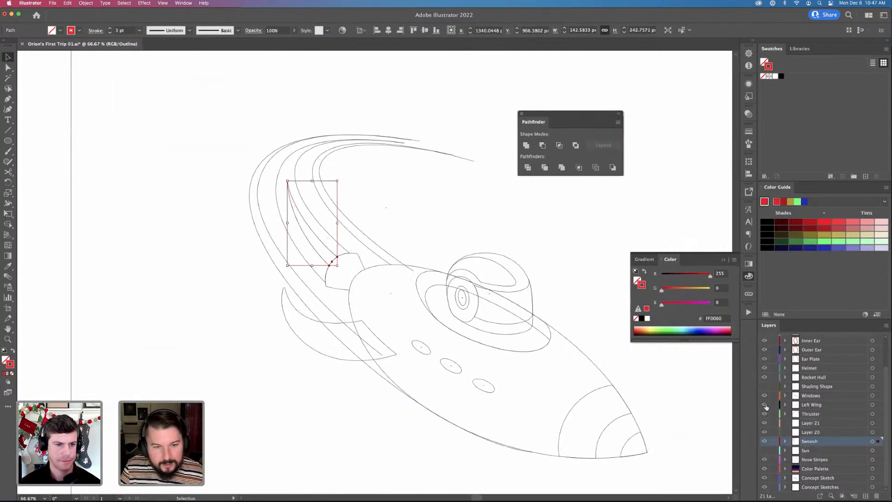
left_click(865, 495)
left_click(866, 496)
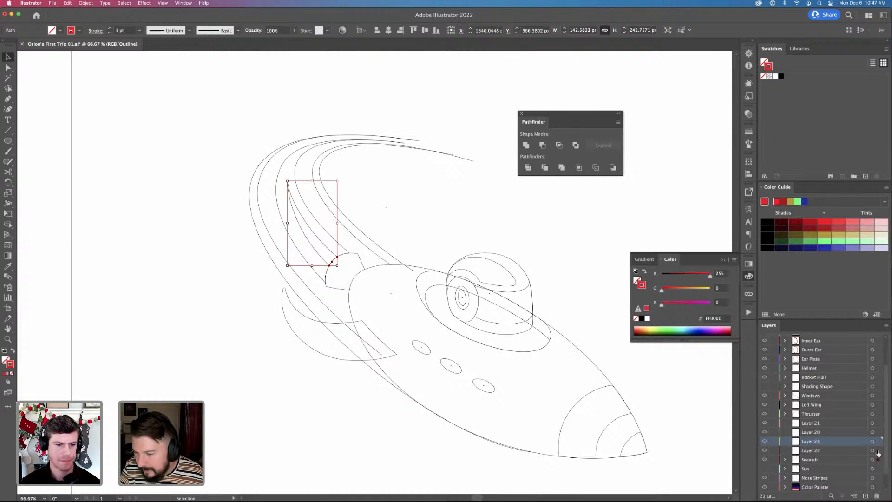
Move the selected inner blast shape to the upper new layer, name that layer Inner Blast, and rename the layer beneath it Blast
double_click(815, 444)
key("BackSpace")
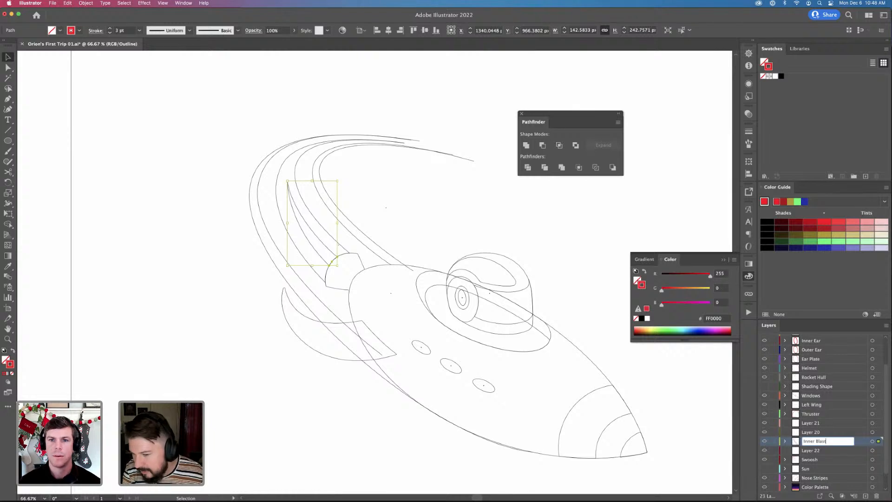
type("Inner Blast")
key("Return")
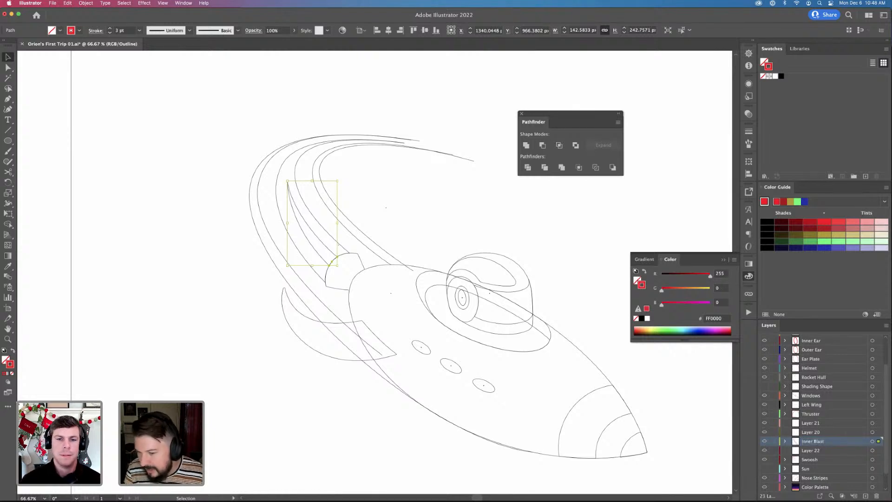
double_click(811, 451)
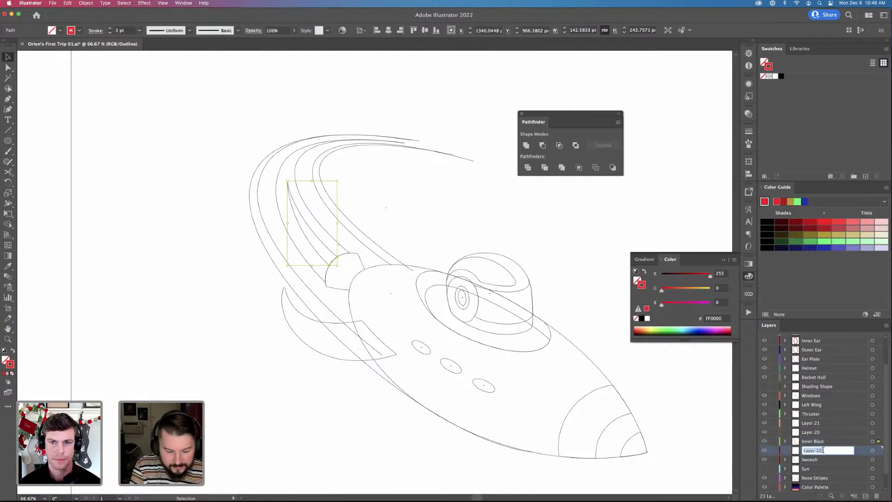
type("Bla")
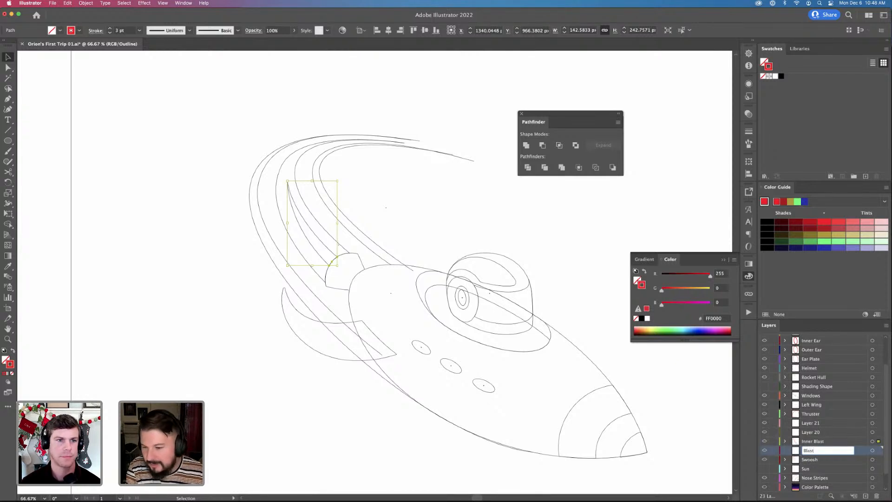
type("st")
key("Return")
Add another layer above Swoosh and move the larger blast shape behind the thruster onto the Blast layer
left_click(343, 246)
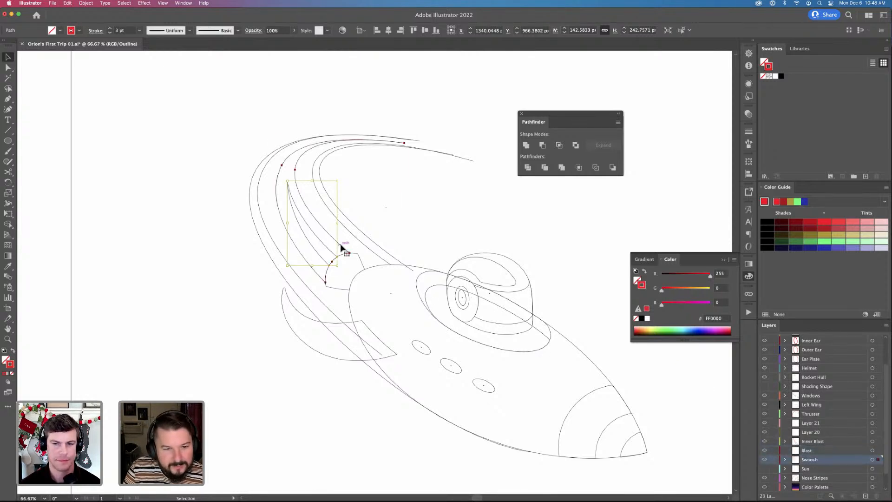
key("a")
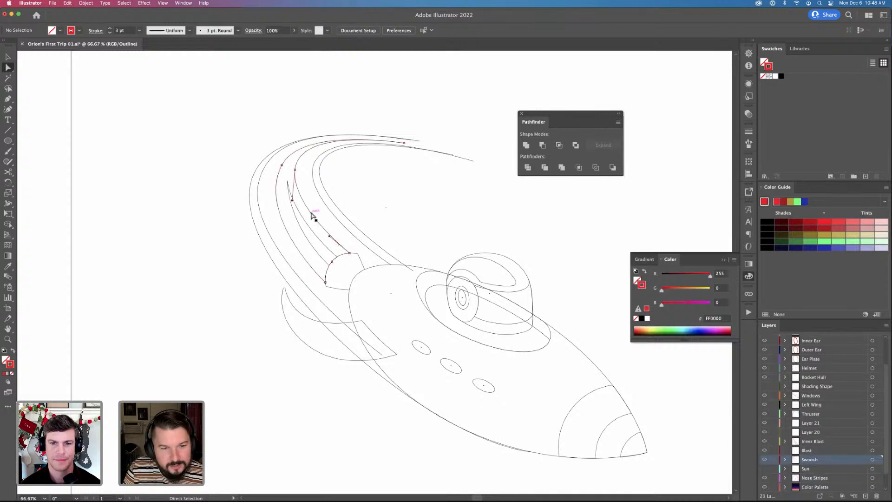
left_click(291, 200)
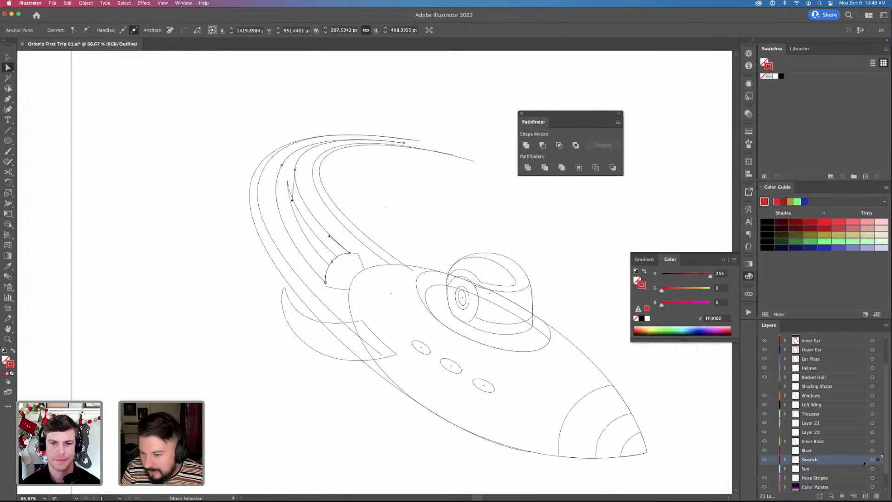
left_click(865, 496)
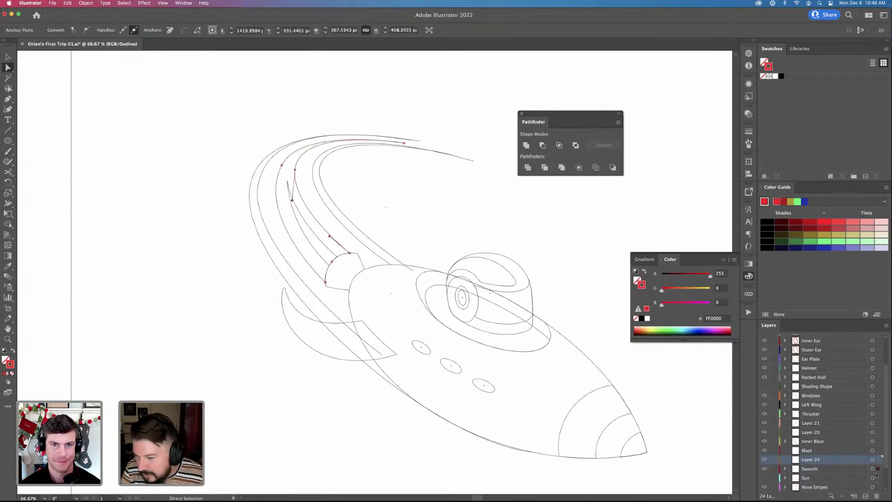
double_click(807, 460)
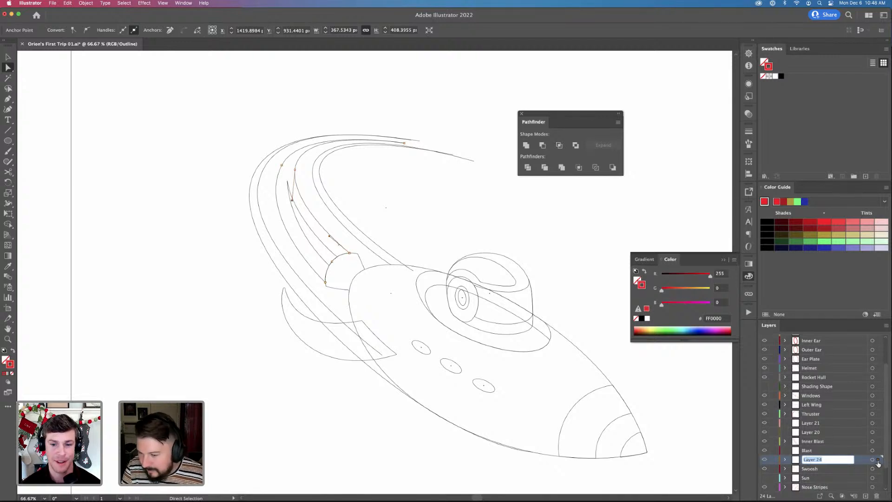
key("Return")
key("super+shift+a")
key("v")
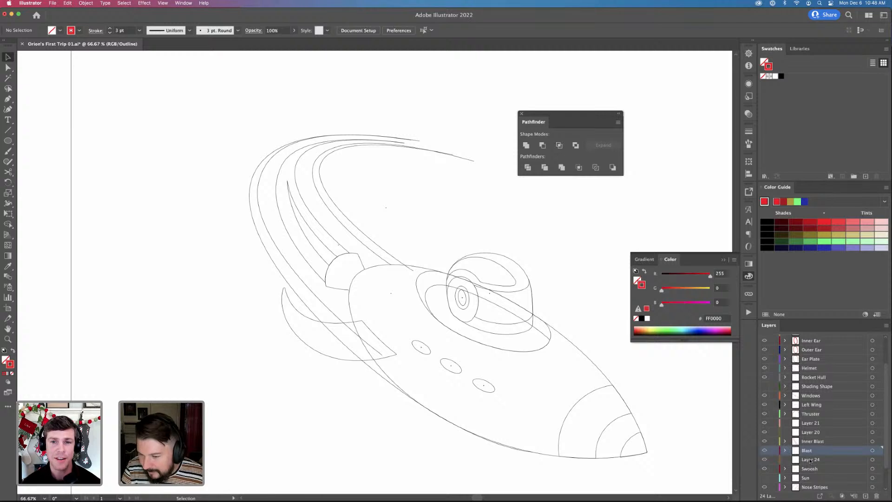
Check which layer holds the inner blast shape and deselect it
left_click(809, 460)
left_click(316, 239)
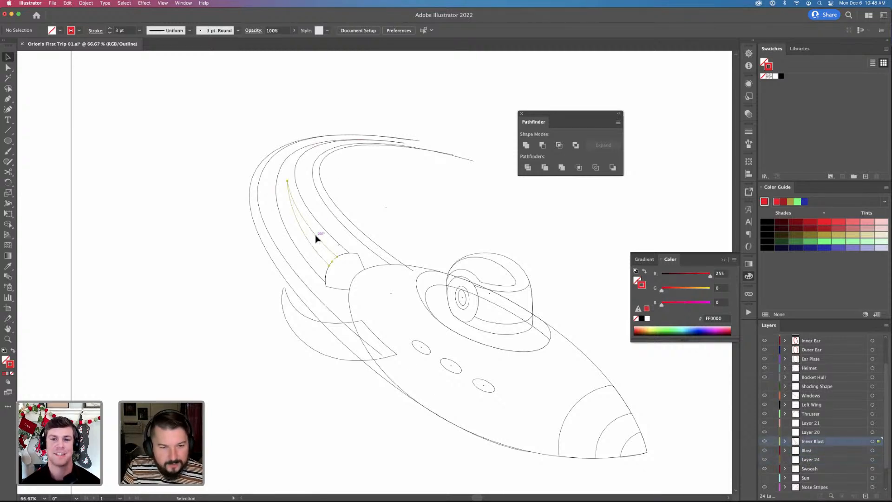
left_click_drag(389, 342, 317, 303)
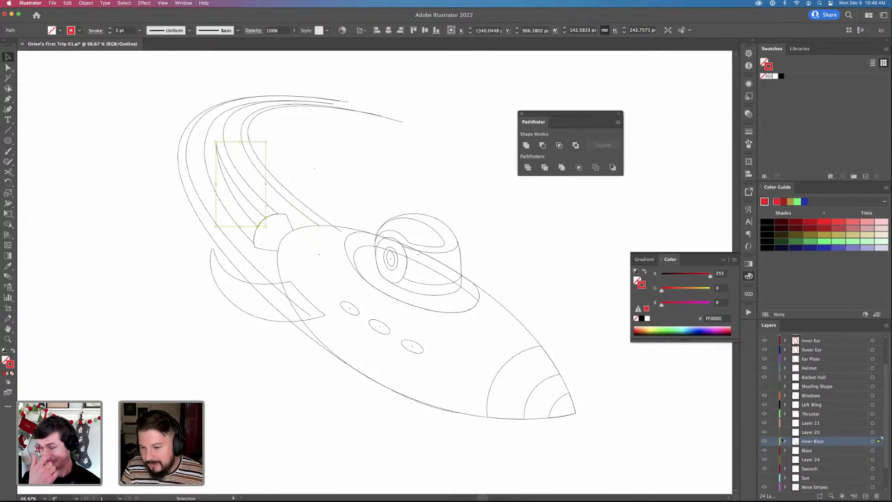
left_click(717, 398)
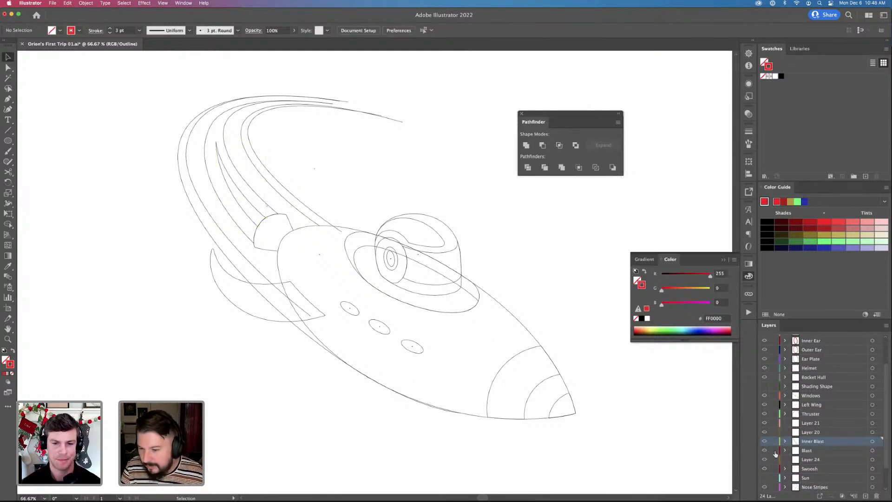
Return to color preview, show the Sun and Shading Shape layers, and hide the Concept Sketch layer
key("super+y")
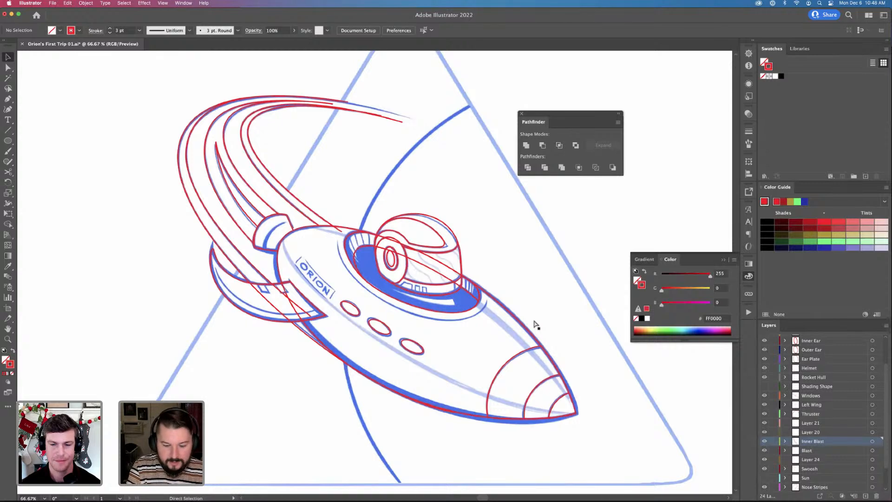
key("super+minus")
key("super+minus")
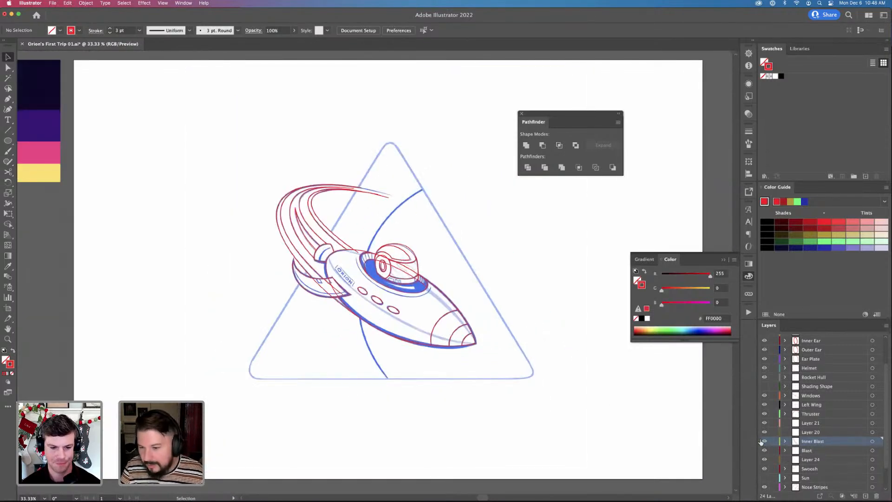
left_click(765, 478)
left_click(764, 386)
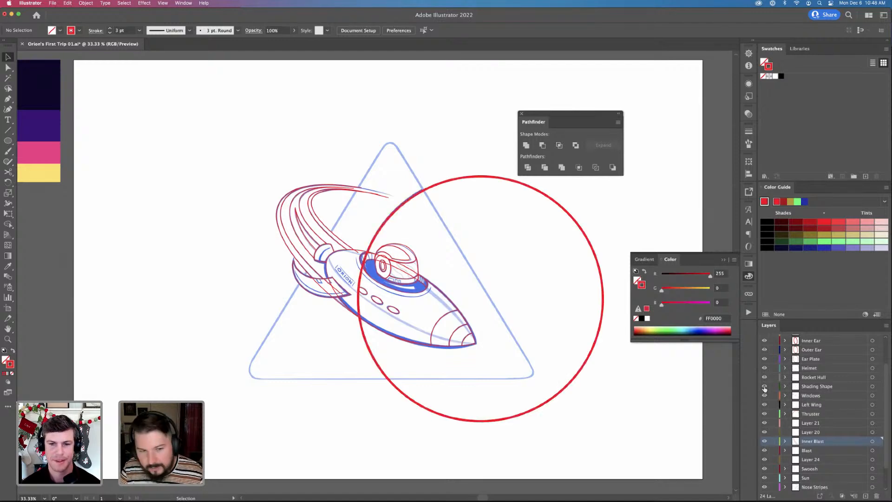
scroll(796, 474, "down", 3)
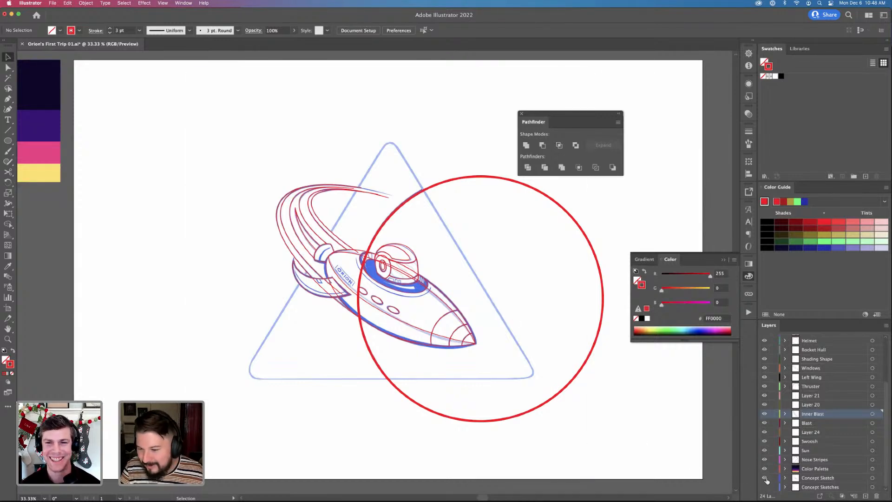
left_click(765, 478)
Move the color palette image from the pasteboard onto the artboard's upper-left corner
left_click_drag(302, 330, 301, 345)
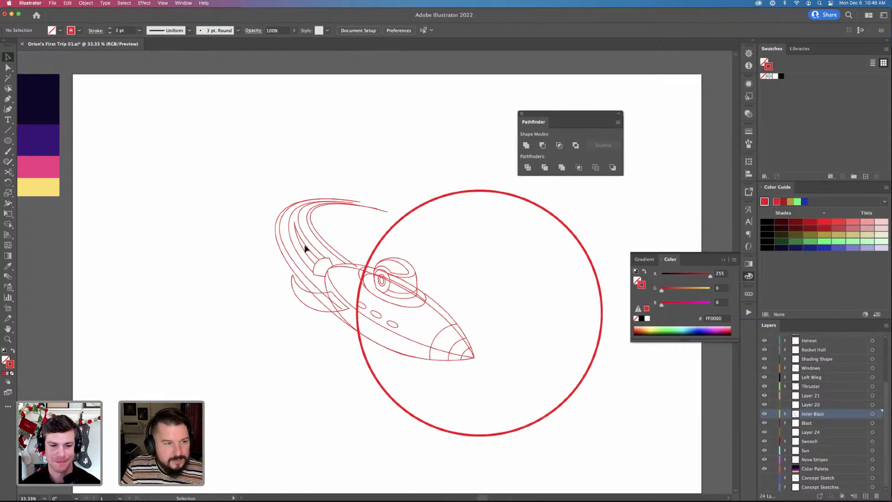
left_click_drag(77, 237, 121, 304)
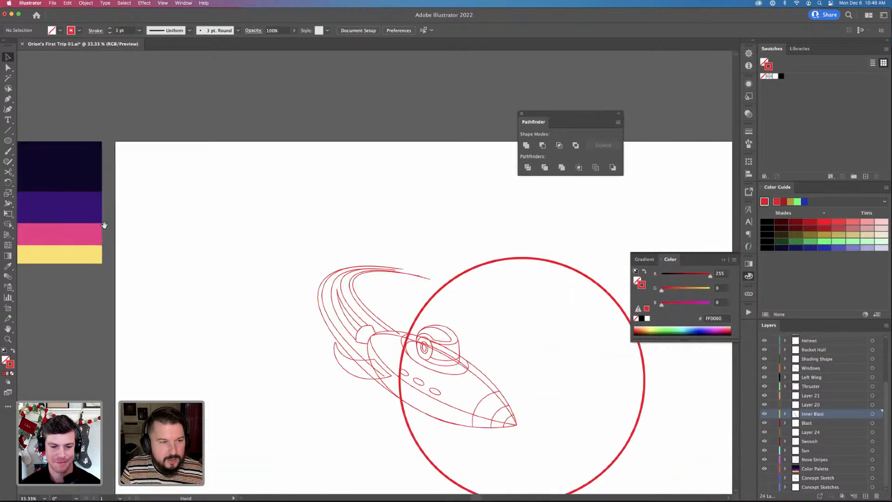
left_click_drag(85, 208, 208, 216)
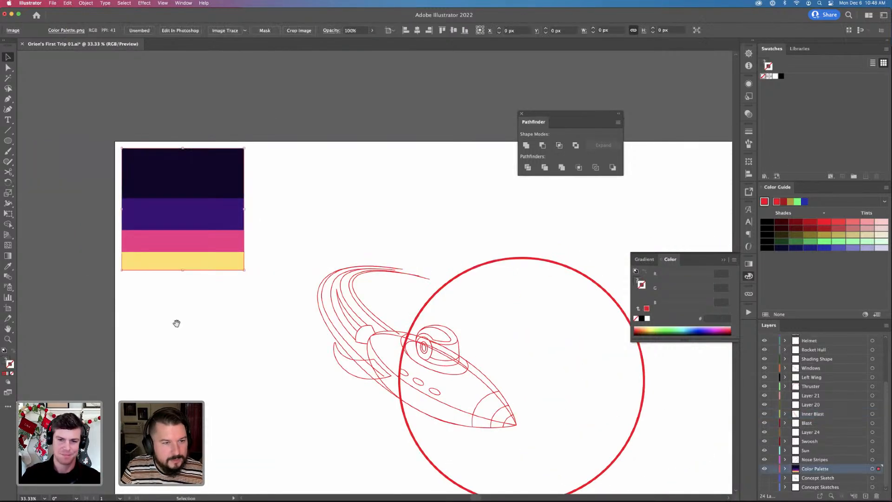
Draw a small square about 110 px wide below the palette image and fill it with the purple sampled from the image
left_click_drag(177, 323, 162, 312)
left_click_drag(118, 342, 119, 336)
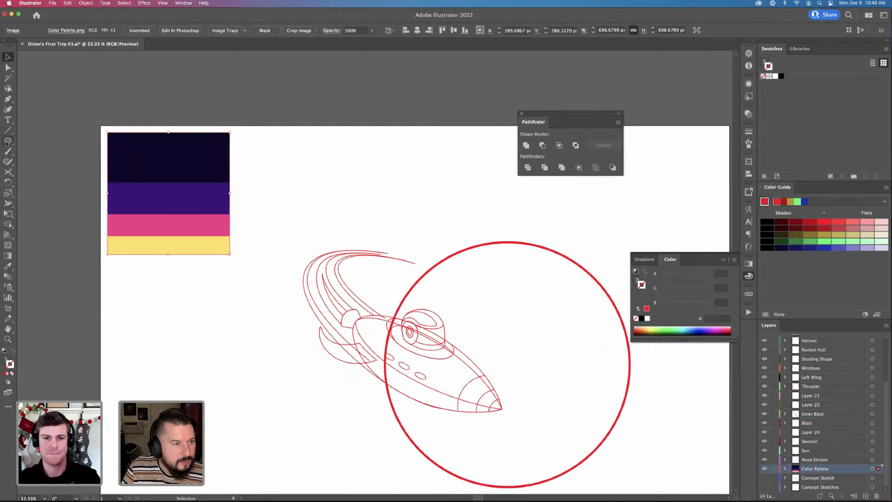
key("m")
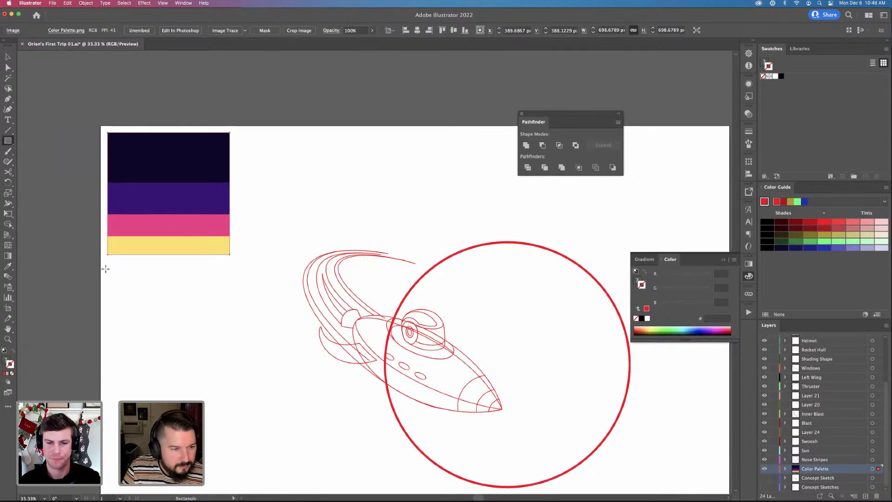
mouse_move(106, 269)
left_mouse_down()
mouse_move(116, 294)
mouse_move(135, 294)
mouse_move(113, 277)
left_mouse_up()
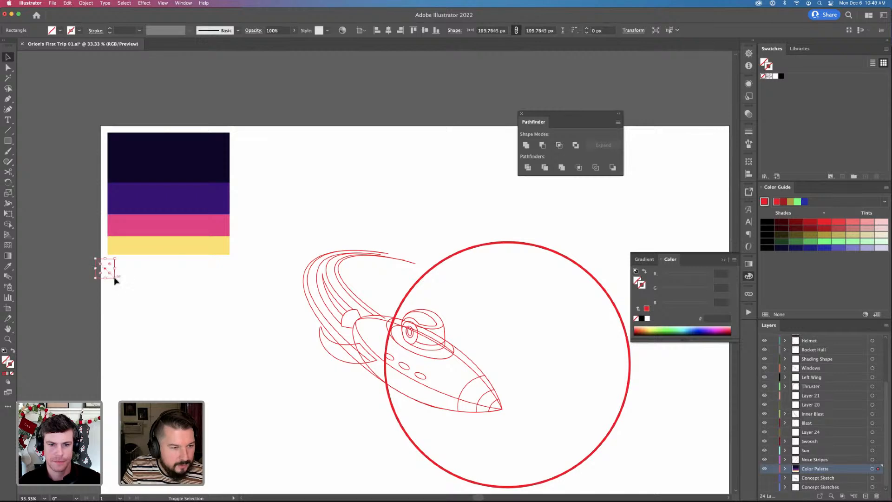
key("a")
left_click(175, 199)
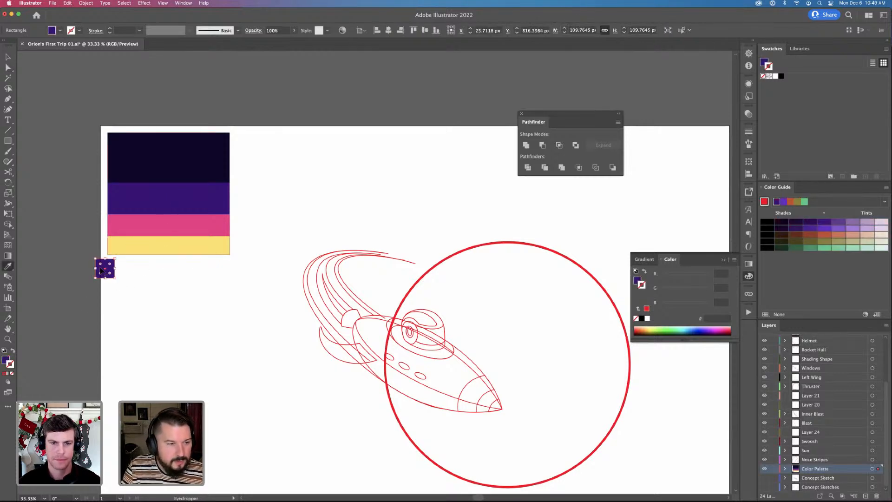
Move the purple square further below the palette image and duplicate it into an evenly spaced vertical column of four
key("v")
left_click_drag(102, 272, 168, 332)
key("super+d")
key("super+d")
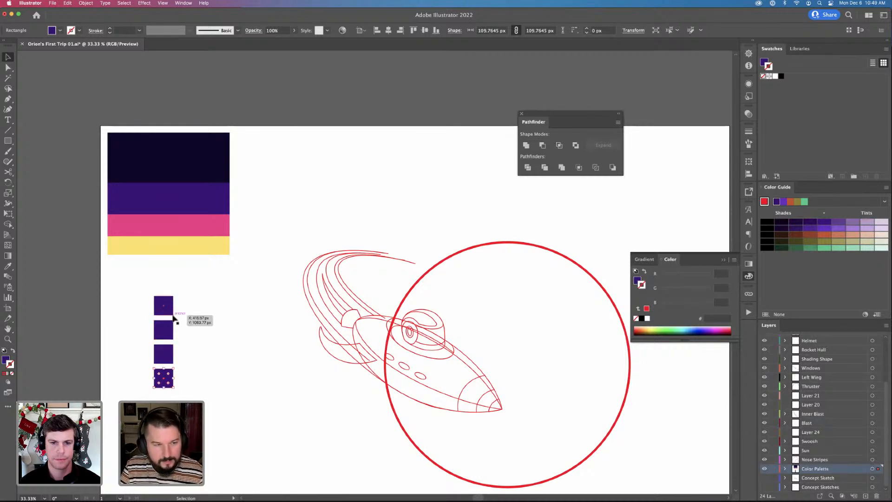
Recolor the column's lower three squares with purple, pink and yellow sampled from the palette image, yellow at the bottom
key("i")
left_click(171, 248)
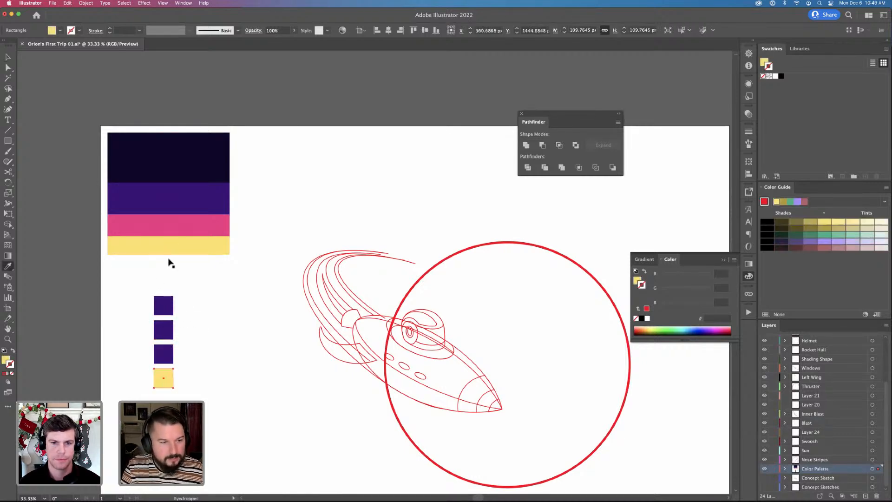
left_click(168, 354, "super")
left_click(177, 221)
key("v")
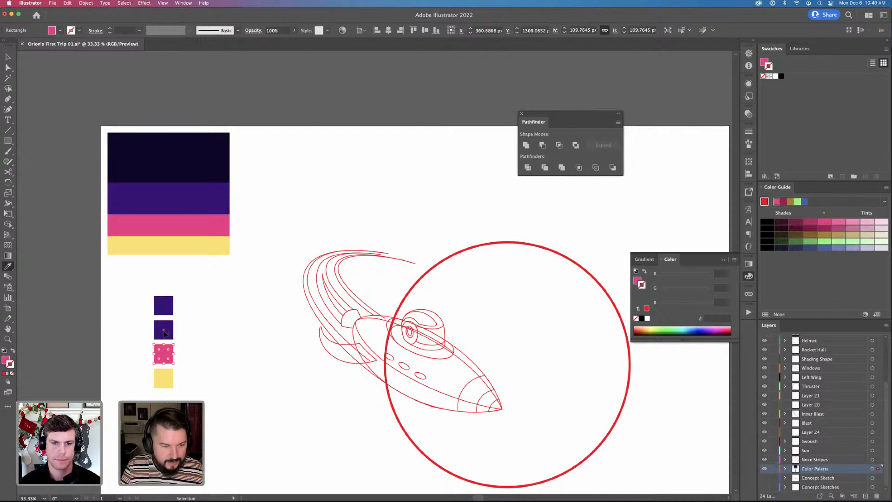
left_click(164, 332)
key("i")
left_click(176, 211)
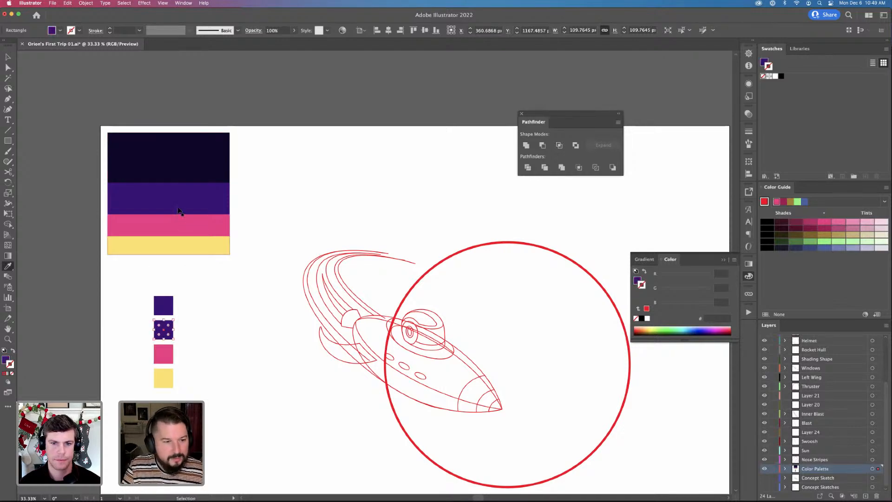
Delete the extra purple square atop the column and the palette image, keeping the purple, pink and yellow squares
key("a")
left_click(171, 309)
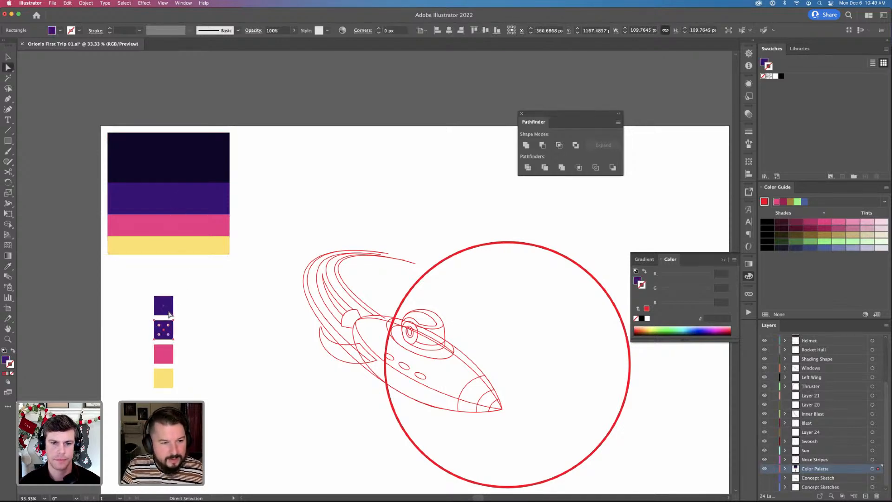
key("Delete")
key("v")
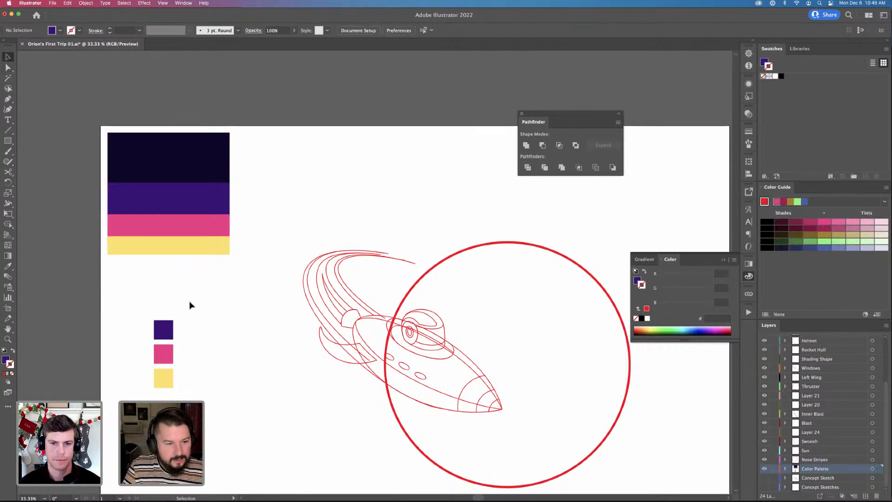
left_click_drag(160, 374, 149, 349)
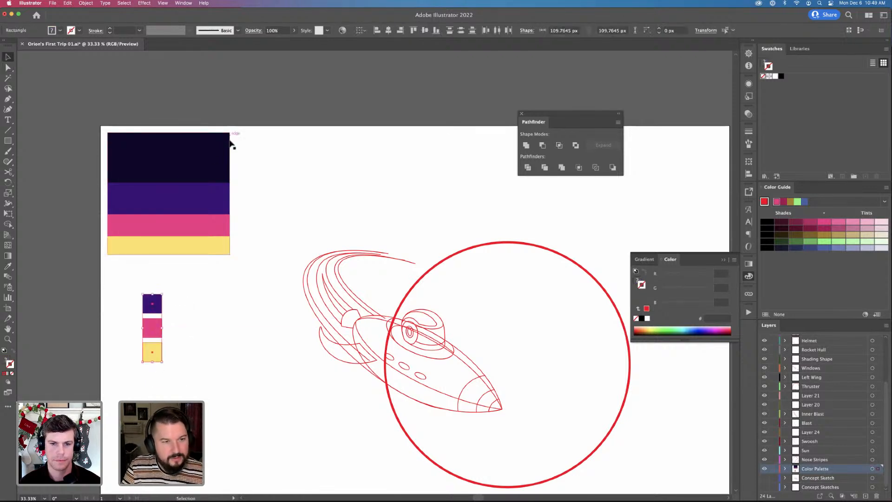
left_click(212, 174)
key("Delete")
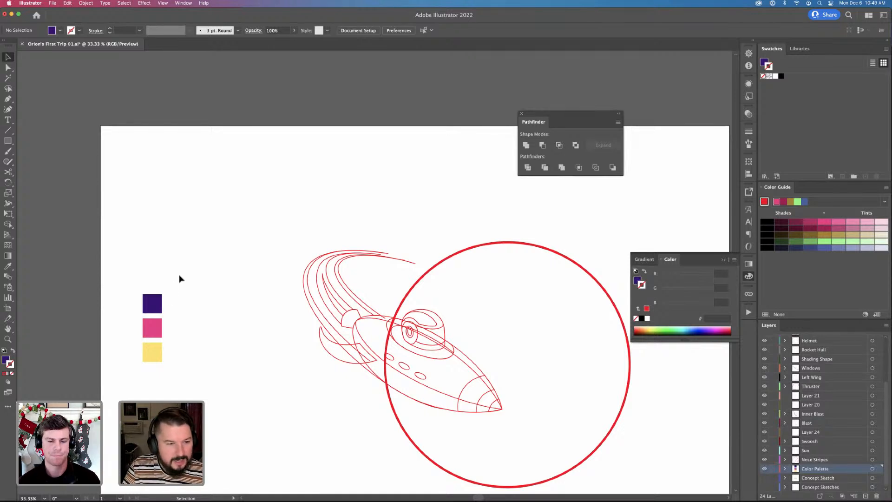
Move the three-color column to the artboard's upper-left corner and duplicate it sideways into a grid of five columns
left_click_drag(153, 311, 213, 195)
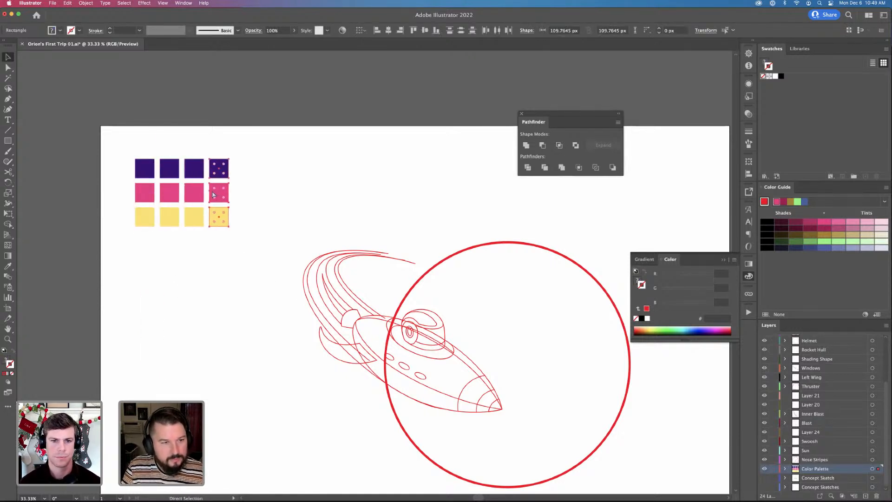
key("super+d")
scroll(155, 249, "up", 3)
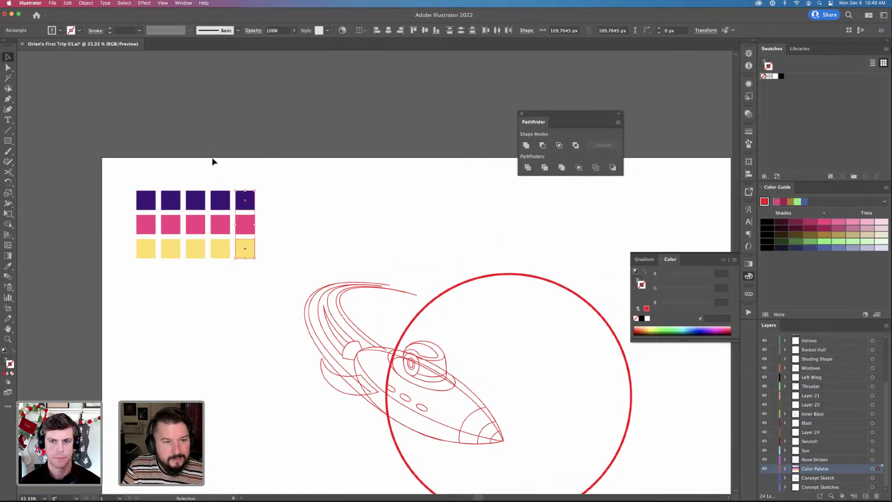
left_click(249, 174)
left_click_drag(272, 174, 215, 278)
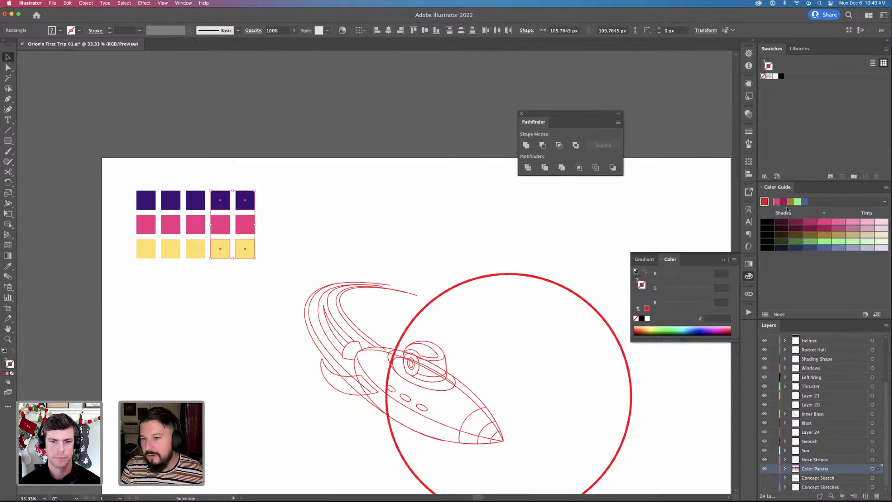
Make the fourth purple square's color the Color Guide base and recolor that square with a medium purple tint
key("a")
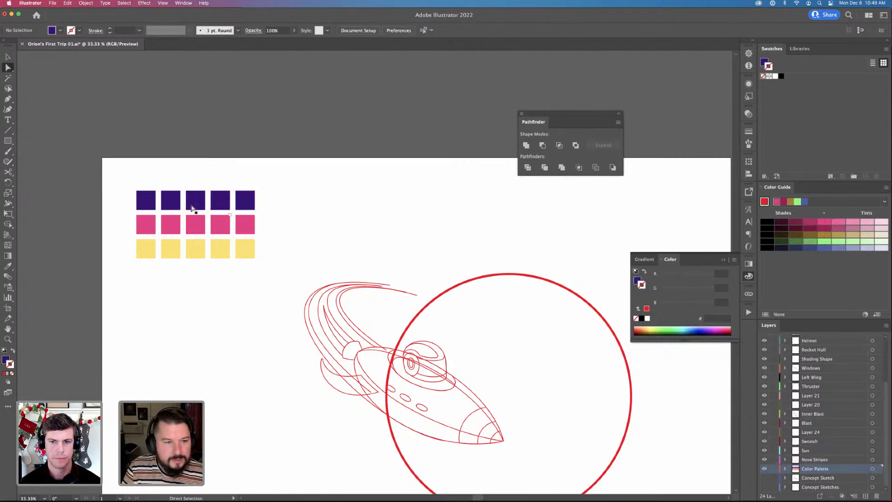
left_click(197, 204)
left_click(221, 205)
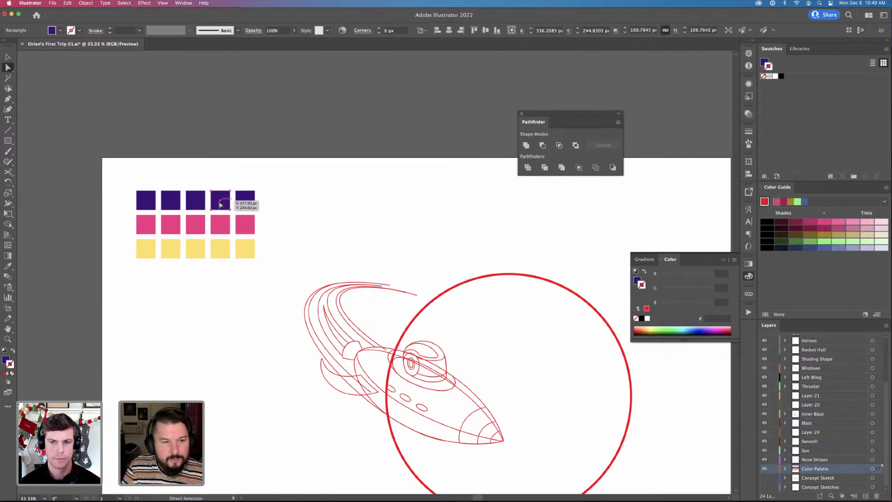
key("v")
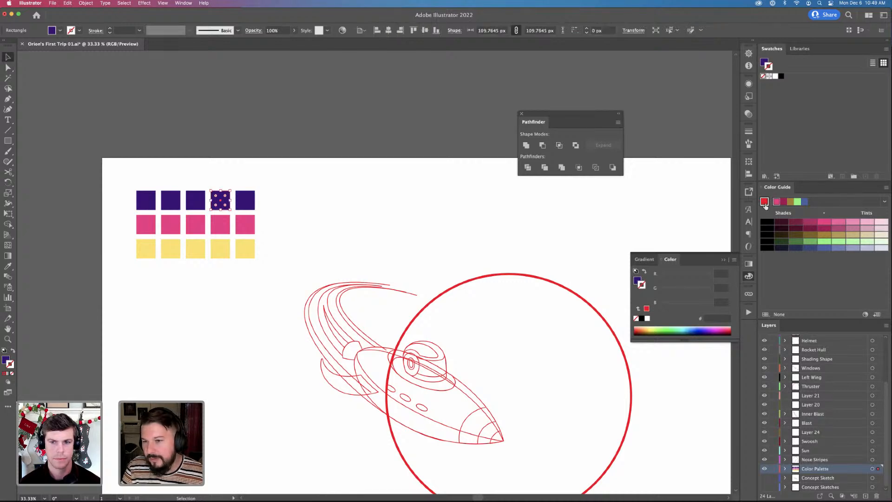
left_click(636, 282)
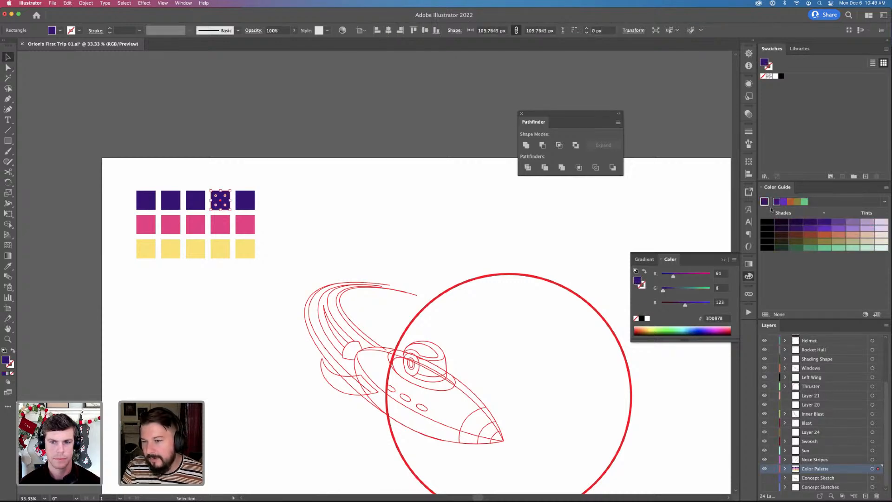
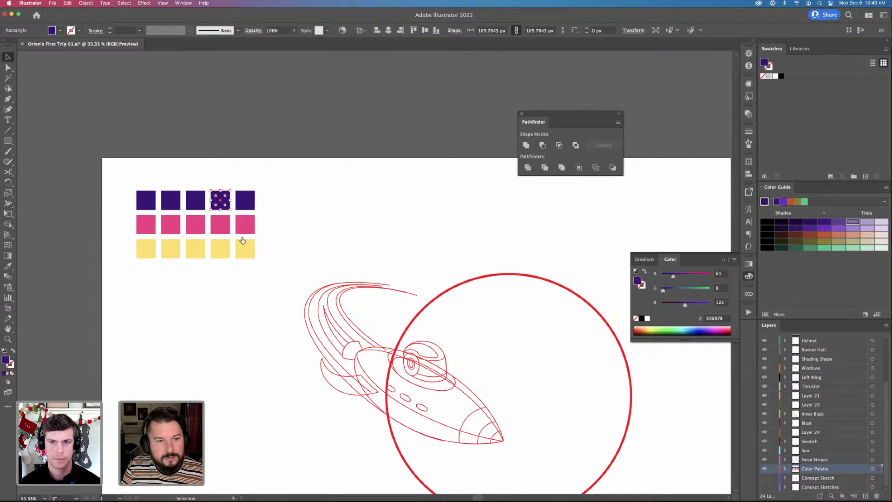
left_click(854, 223)
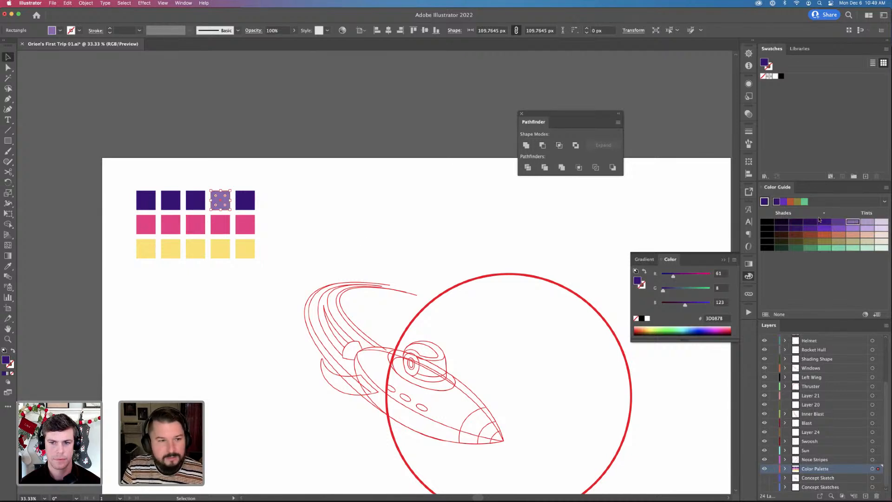
Recolor the fifth purple square with the lightest purple tint, #D8CEE5
key("a")
left_click(240, 204)
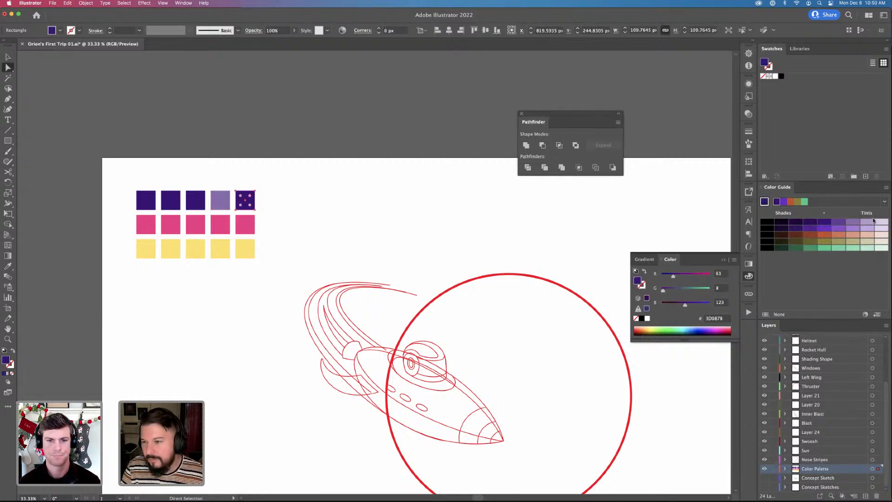
left_click(881, 223)
left_click(253, 236)
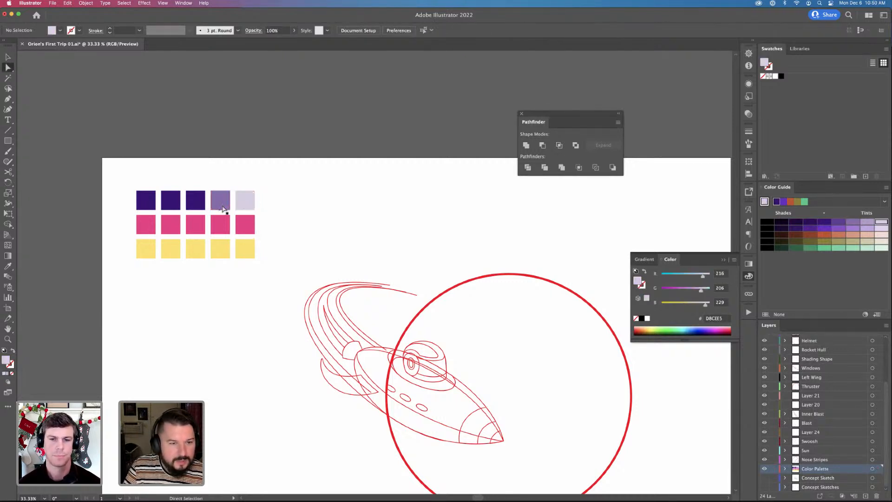
left_click(246, 248)
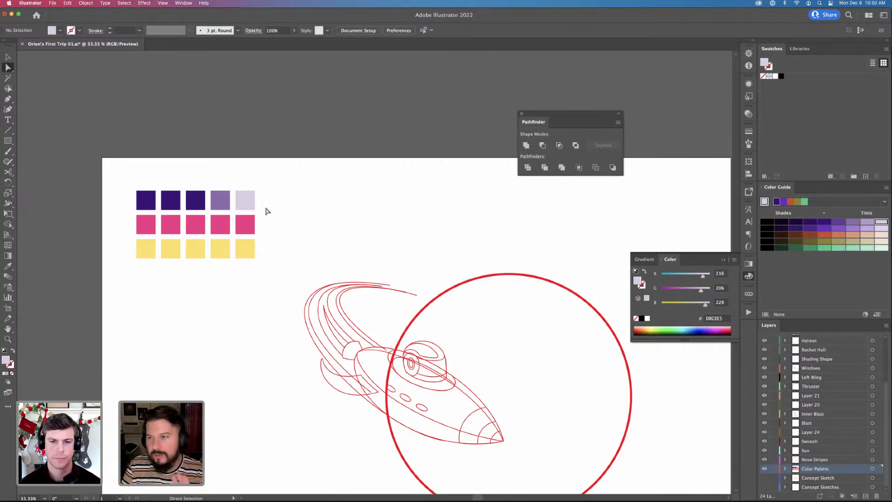
Try the dark purple shade #1F043E on the second purple square and undo the color change
key("space")
left_click_drag(170, 221, 174, 214)
left_click(175, 192)
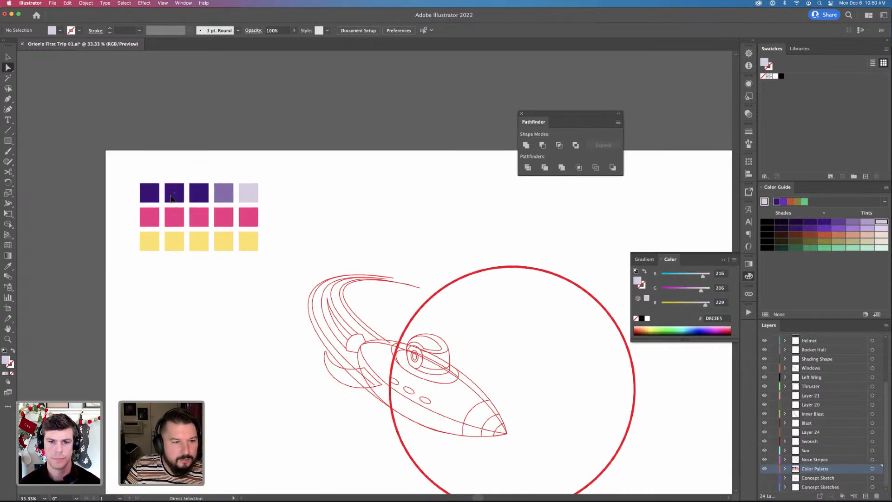
left_click(823, 223)
left_click(795, 222)
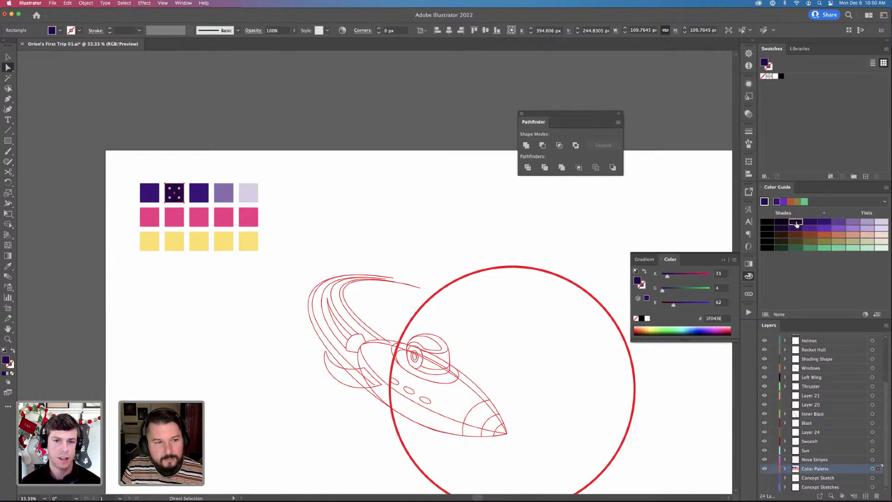
left_click(261, 217)
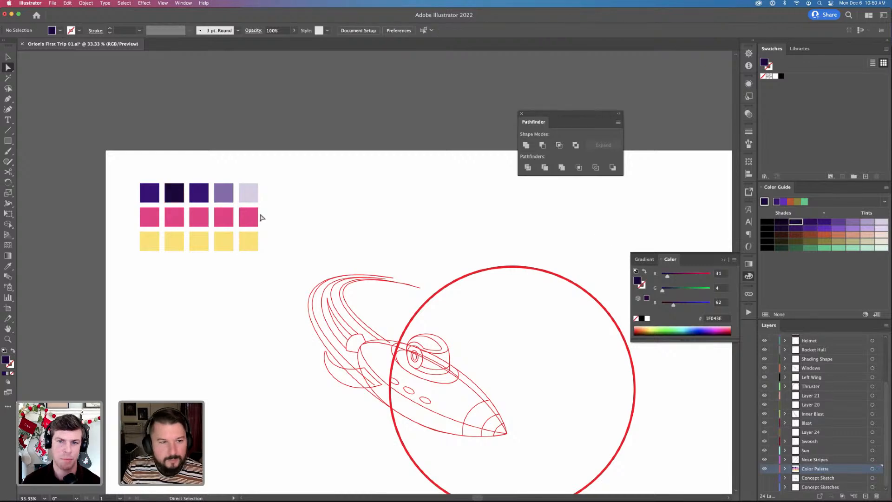
key("super+z")
left_click(284, 229)
left_click_drag(269, 251, 283, 242)
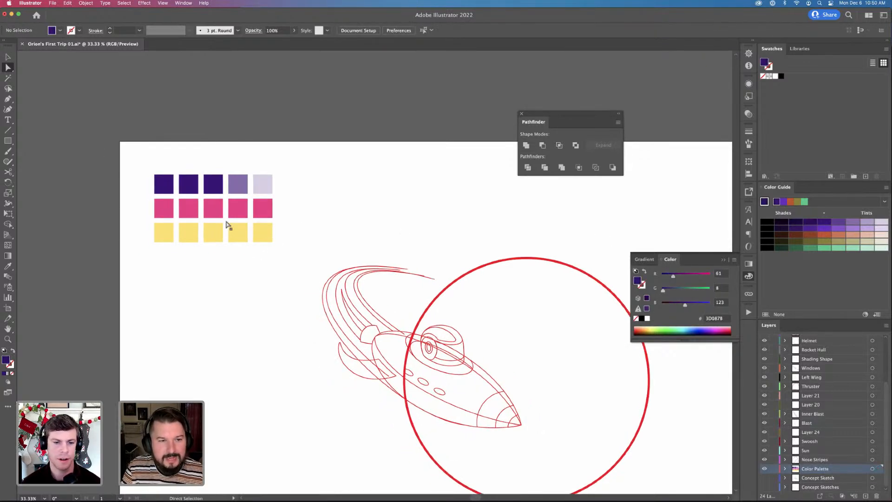
left_click(190, 188)
left_click(263, 197)
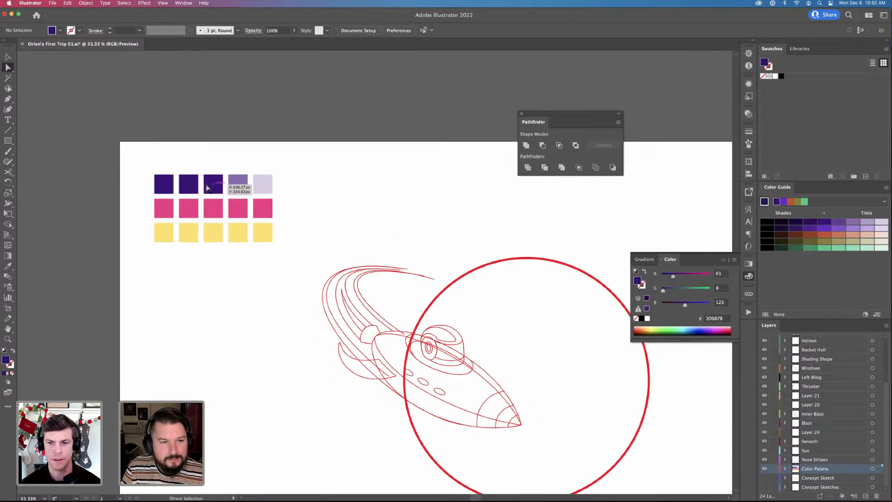
left_click(208, 188)
left_click(338, 190)
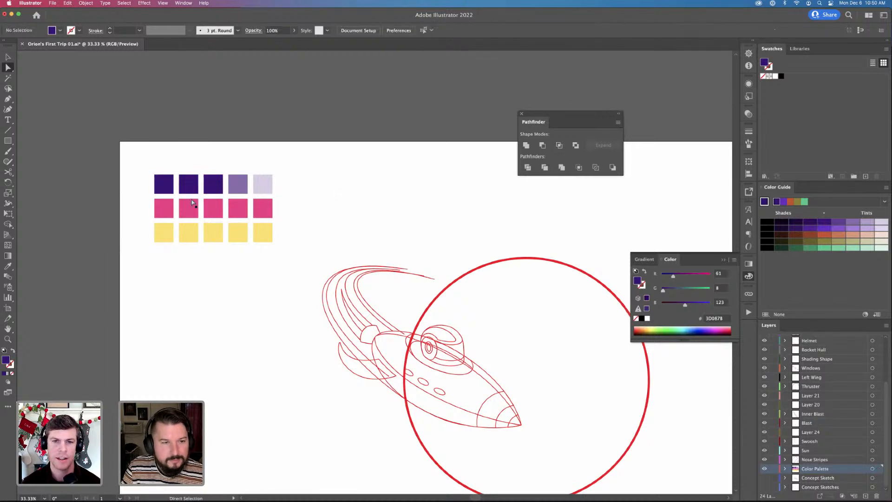
Base the Color Guide on the pink, and recolor the fourth pink square with a medium tint and the fifth with #FDD8E7
left_click(213, 207)
left_click(241, 214)
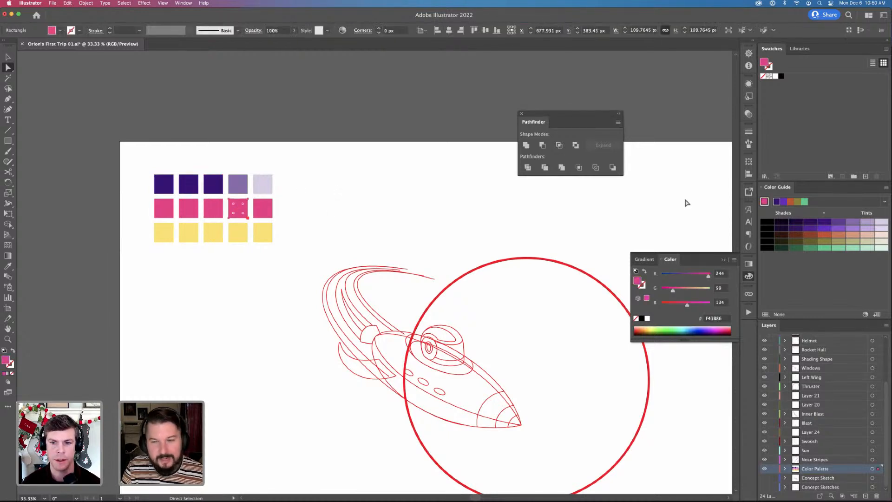
left_click(763, 204)
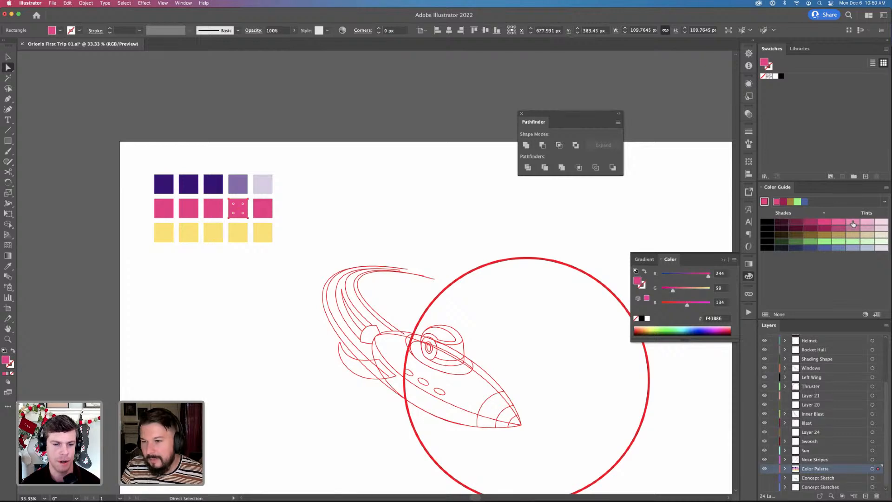
left_click(853, 224)
left_click(272, 213)
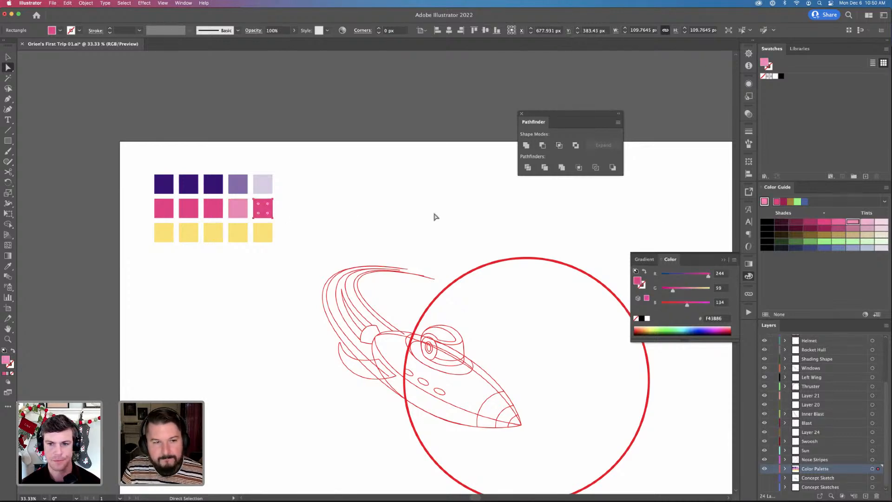
left_click(881, 222)
left_click(298, 222)
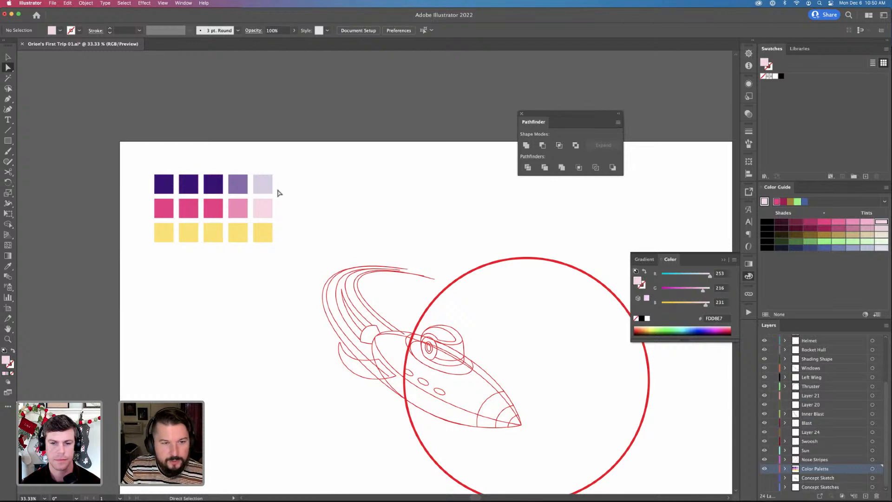
Make the third purple square's color the Color Guide base and recolor that square with the slightly lighter tint #643995
left_click(194, 188)
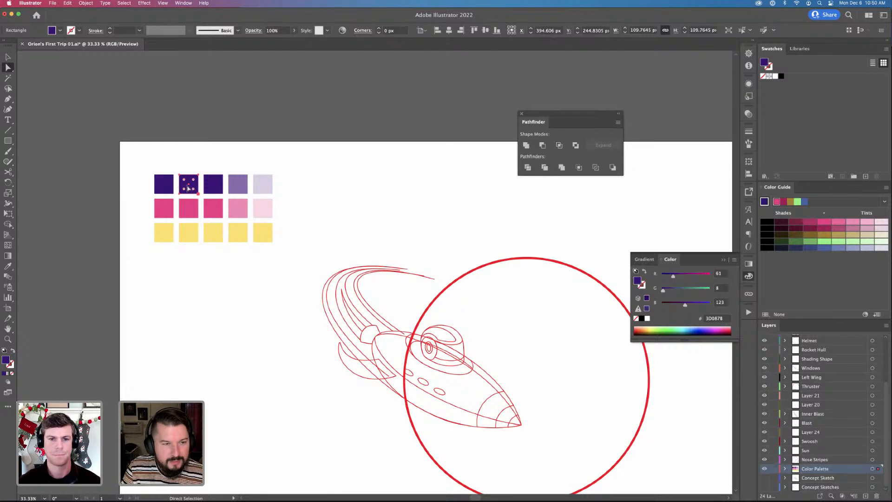
left_click(213, 183)
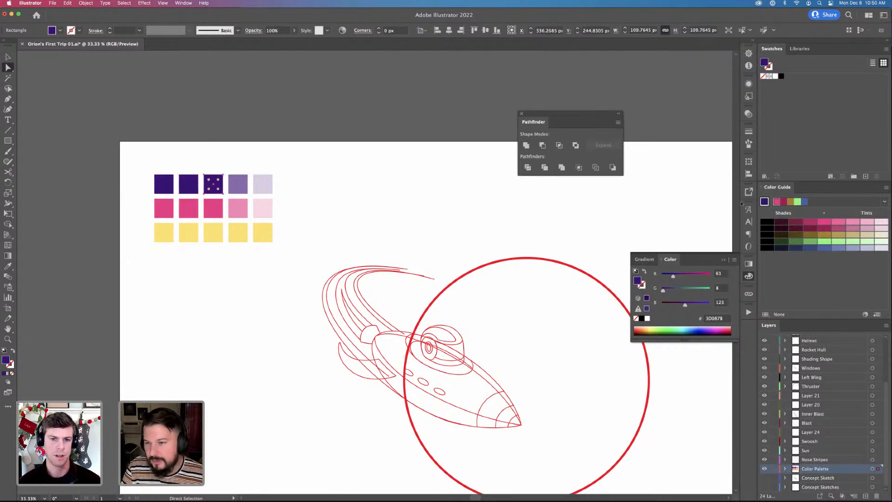
left_click(765, 203)
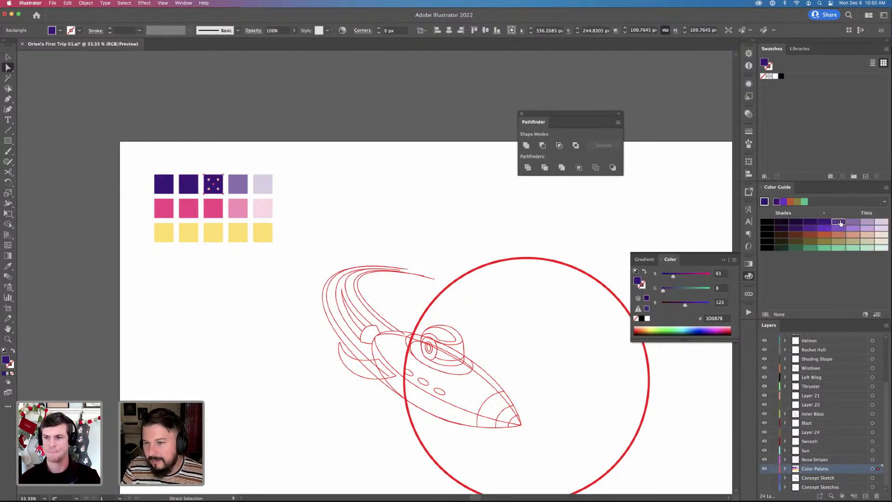
left_click(839, 222)
left_click(378, 184)
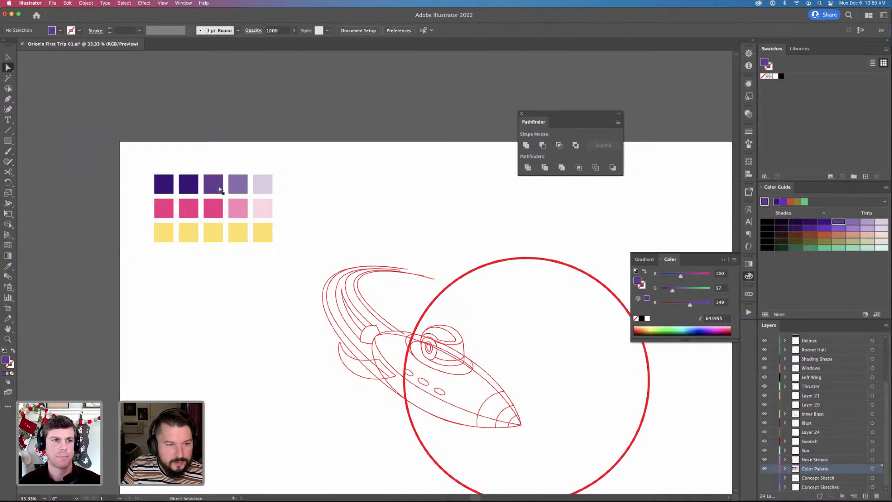
left_click_drag(219, 208, 219, 243)
key("super+z")
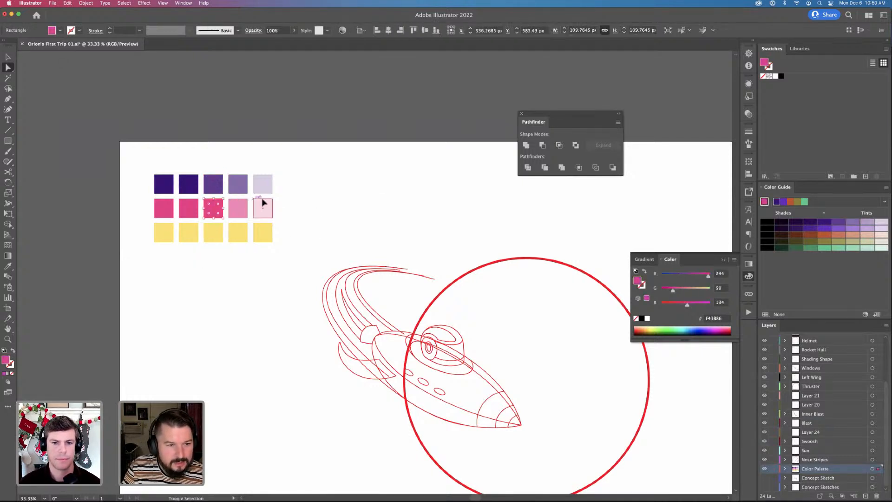
left_click(279, 199)
Recolor the first purple square with the dark purple shade #1F043E
left_click(172, 187)
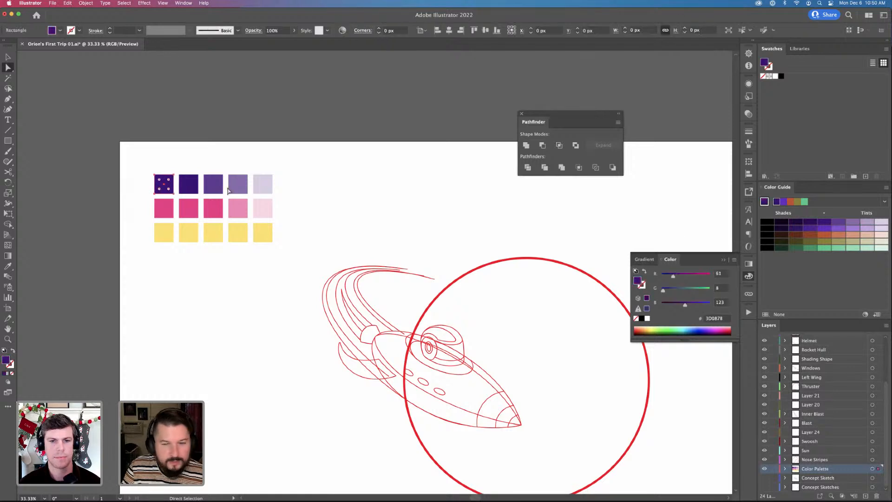
left_click(797, 223)
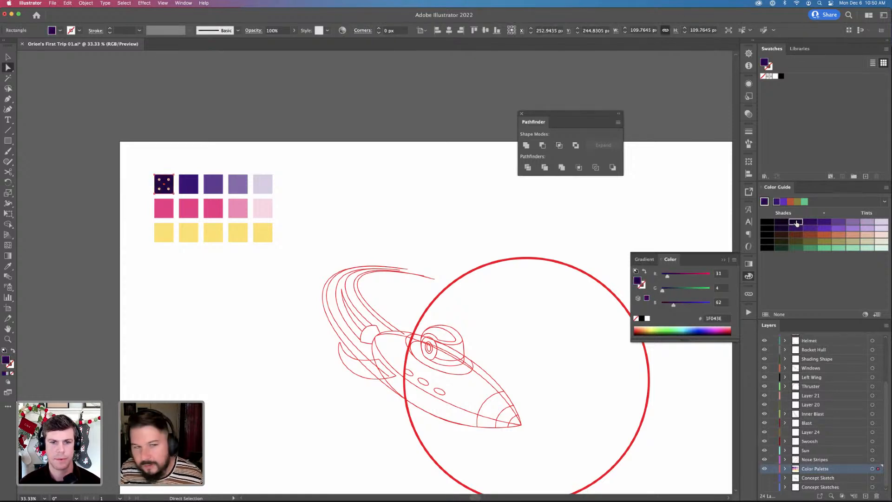
left_click(589, 213)
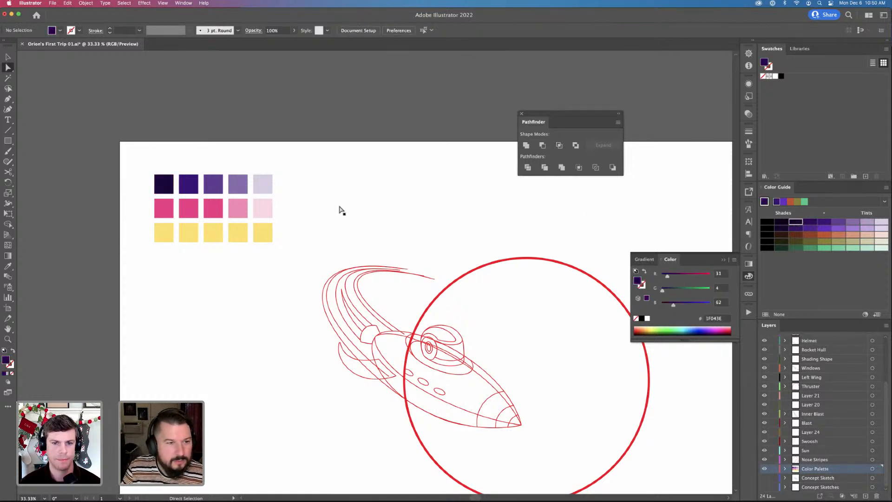
left_click(160, 191)
left_click(297, 386)
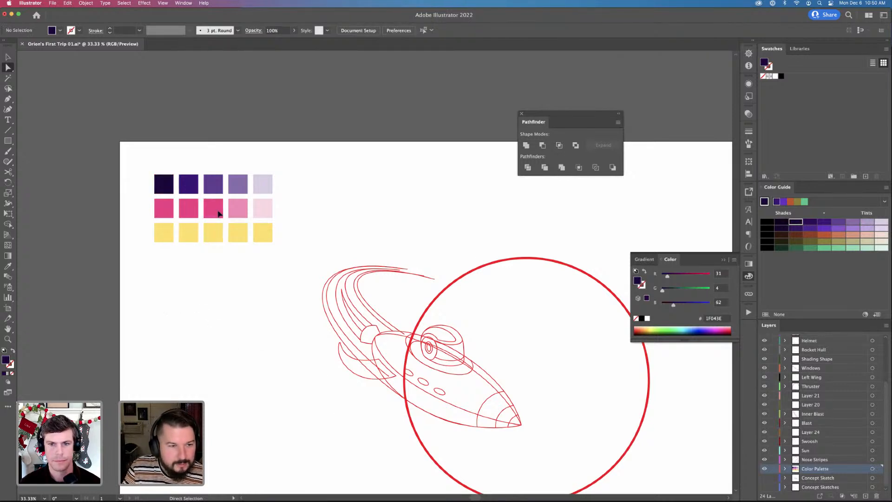
Base the Color Guide on the pink and recolor the second pink square with the darker shade #B72C65
left_click(190, 211)
left_click(764, 201)
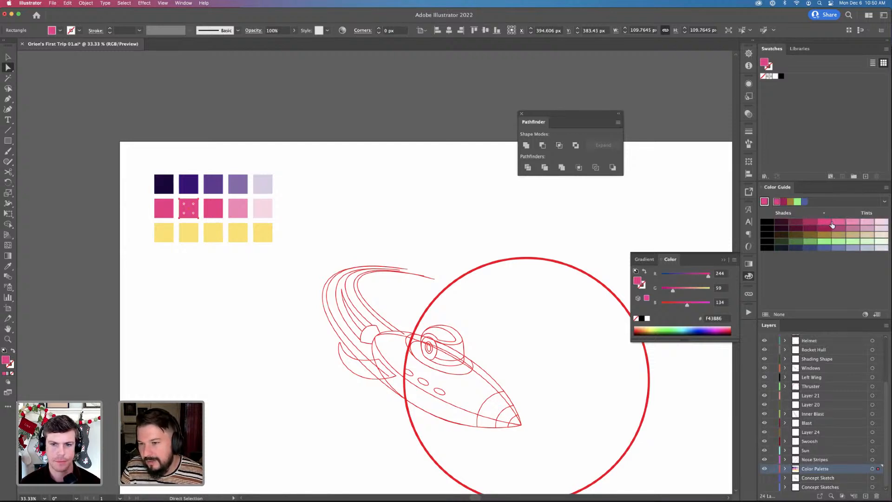
left_click(810, 222)
left_click(284, 229)
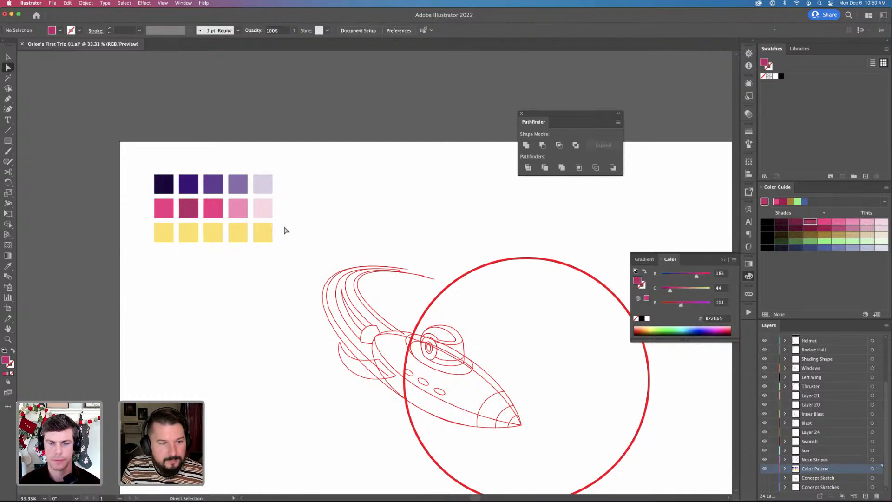
Recolor the first pink square with the shade #7A1E43, then try the darker #3D0F21 and undo that last change
left_click(161, 209)
left_click(796, 223)
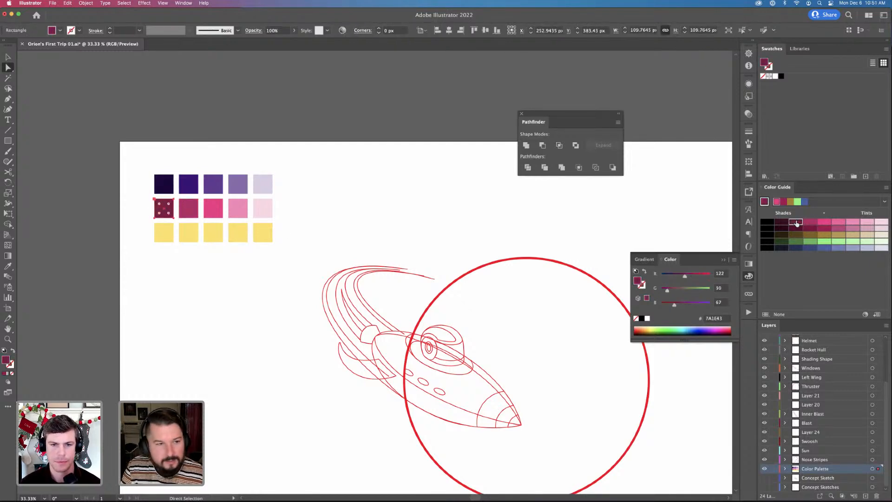
left_click(786, 224)
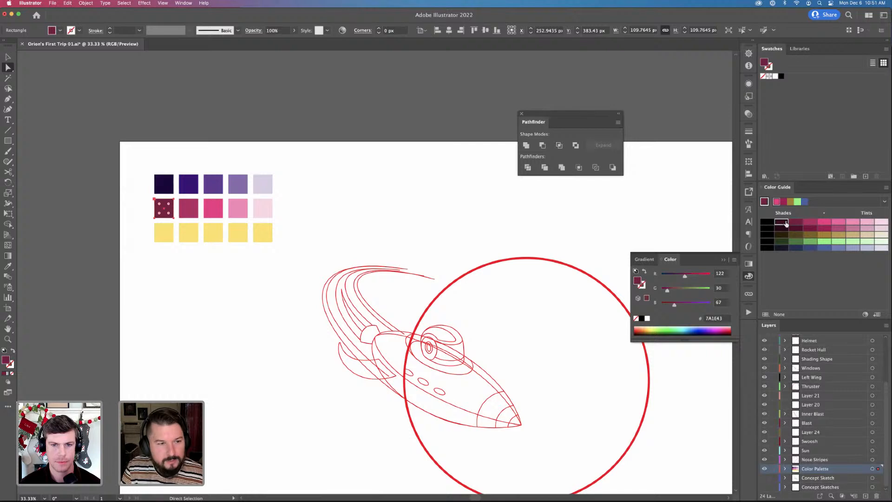
left_click(786, 224)
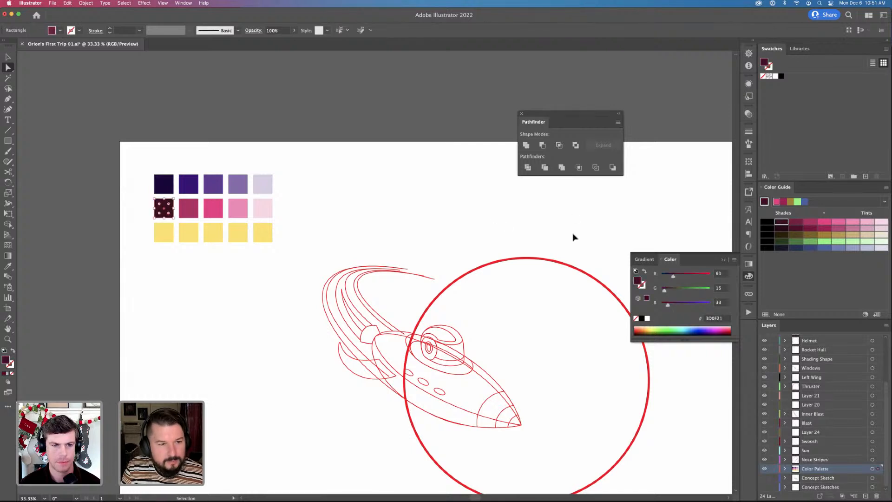
key("super+z")
Try lowering the first pink square's green value to 0, then undo the dark shade changes on the first two pink squares
left_click(212, 237)
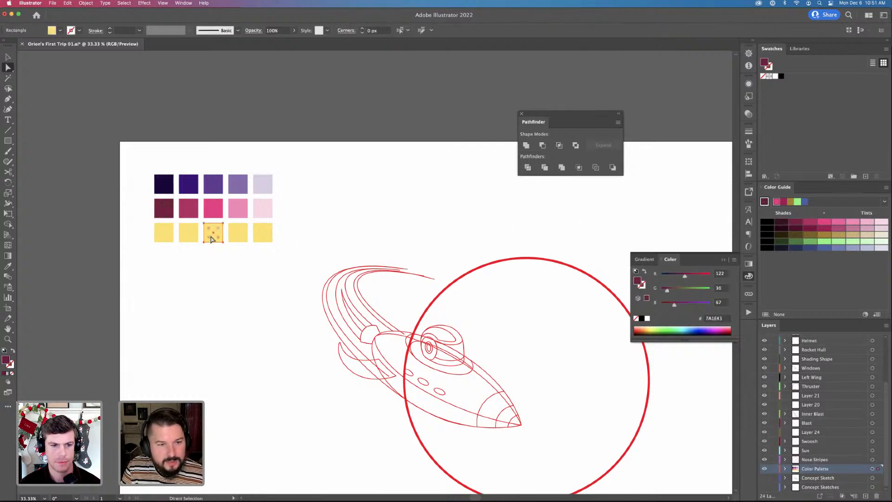
left_click(171, 213)
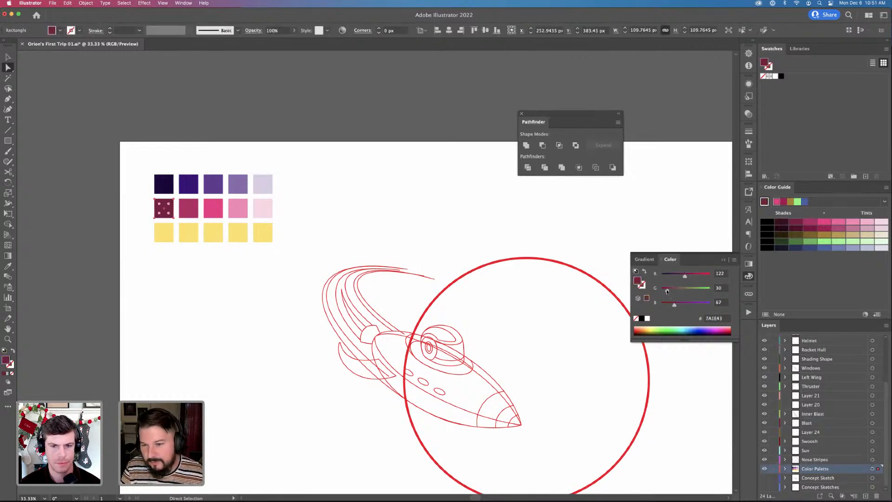
left_click_drag(667, 289, 660, 288)
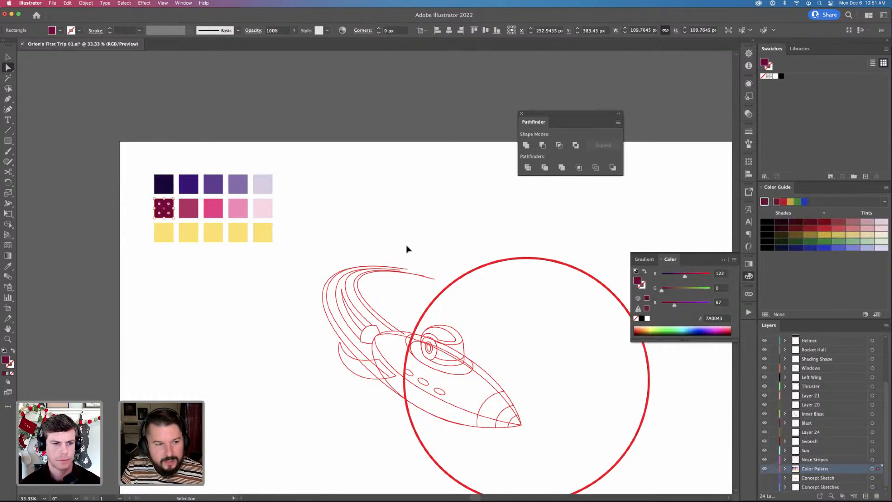
key("super+z")
key("super+z")
key("super+z")
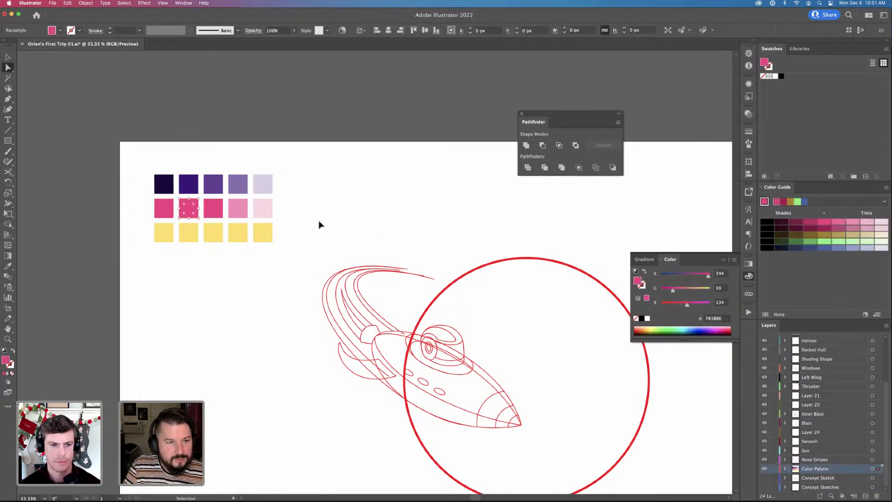
Base the Color Guide on the yellow, and recolor the fourth yellow square with tint #FFEF9B and the fifth with #FFFADE
left_click(210, 232)
left_click(237, 233)
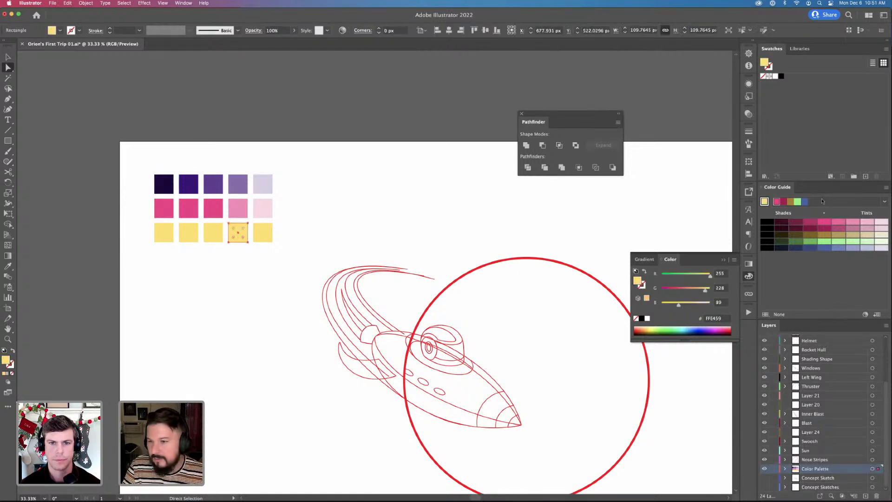
left_click(763, 202)
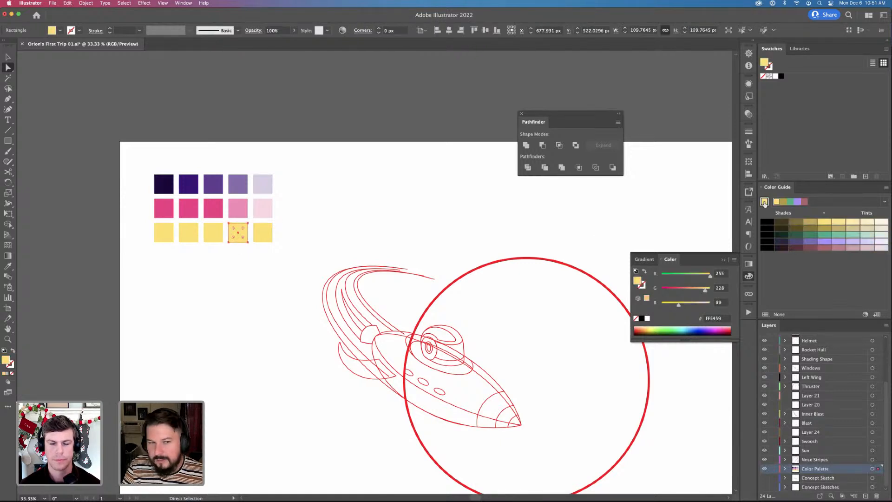
left_click(852, 224)
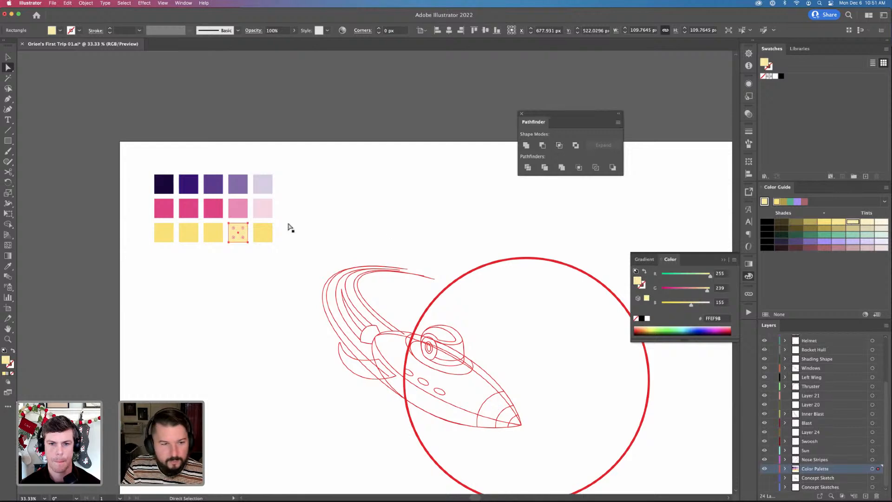
left_click(262, 232)
left_click(881, 222)
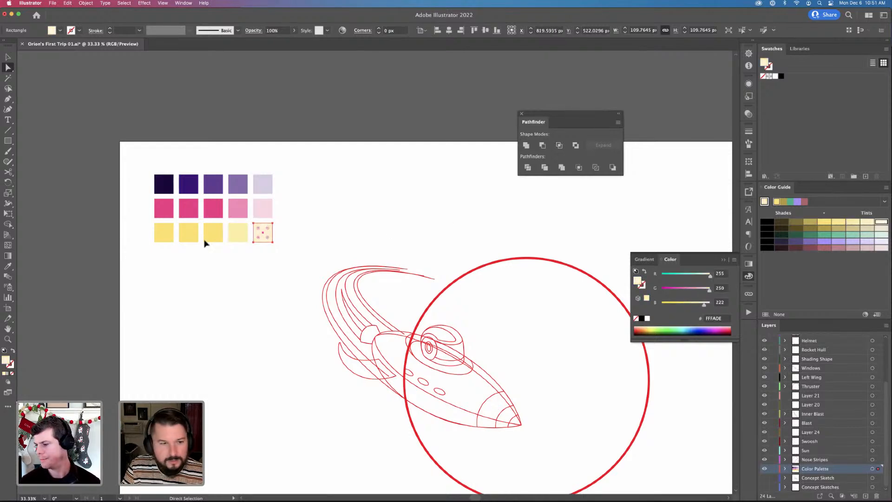
left_click(195, 236)
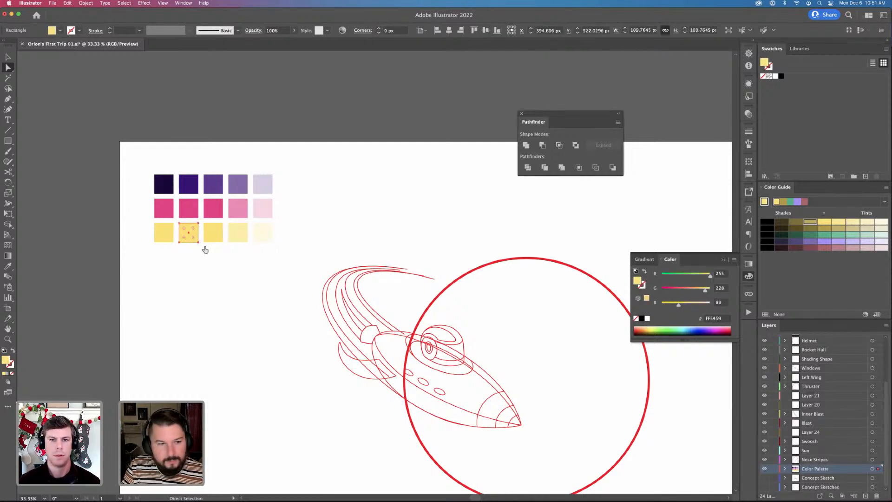
left_click(394, 229)
left_click_drag(221, 232, 171, 175)
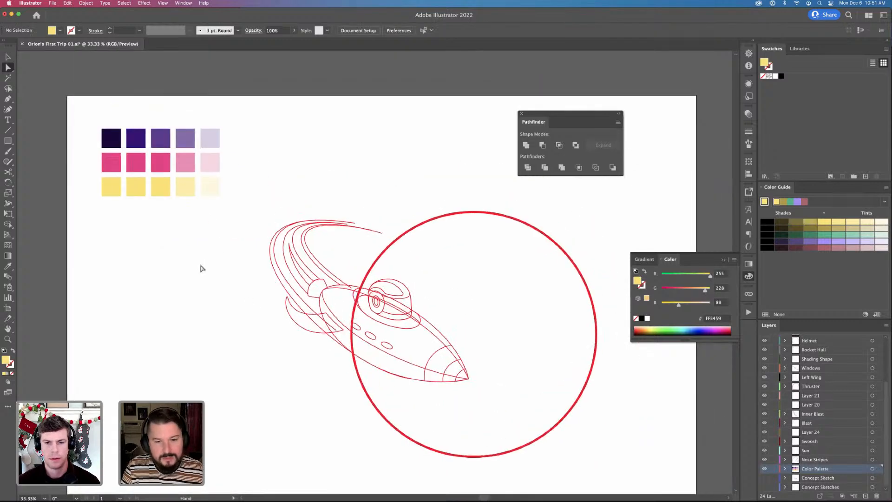
key("v")
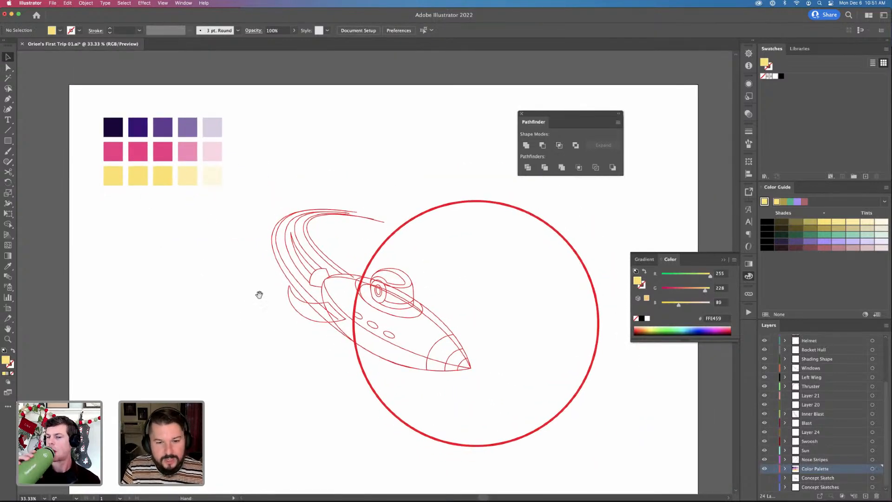
scroll(259, 295, "right", 3)
scroll(259, 295, "down", 2)
left_click_drag(139, 129, 139, 182)
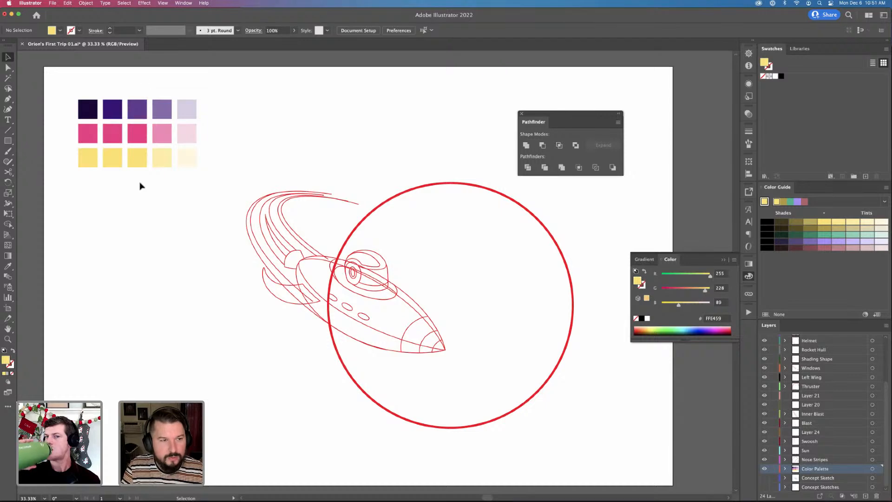
key("super+z")
scroll(446, 320, "down", 3)
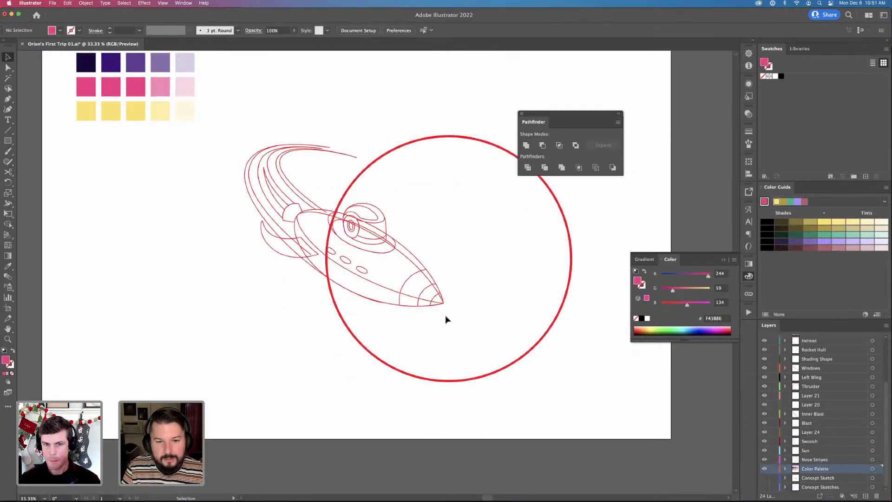
Fill the rocket hull with the lightest purple sampled from the swatch grid, then lighten it to the Color Guide tint #E8E2EF
left_click(383, 307)
left_click_drag(289, 283, 322, 331)
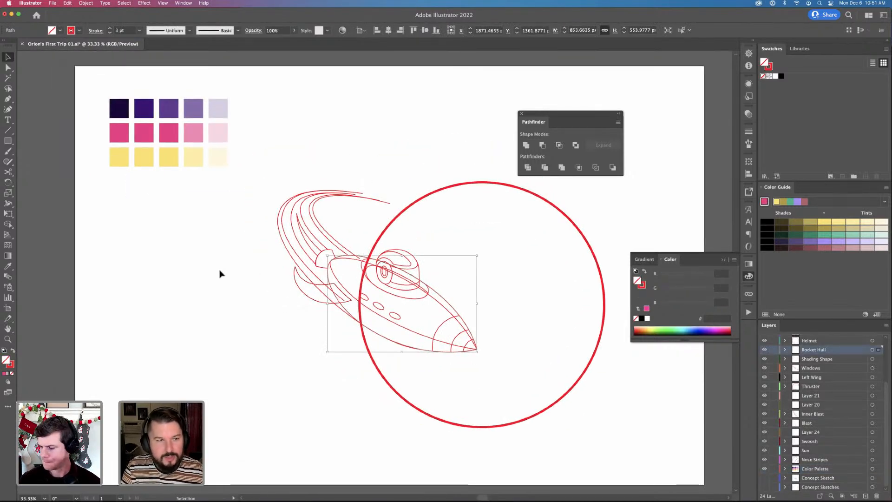
key("i")
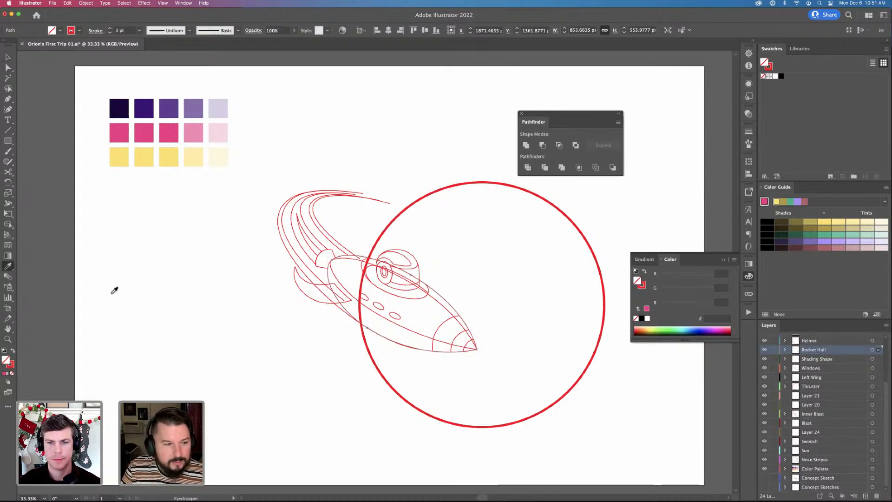
left_click(218, 107)
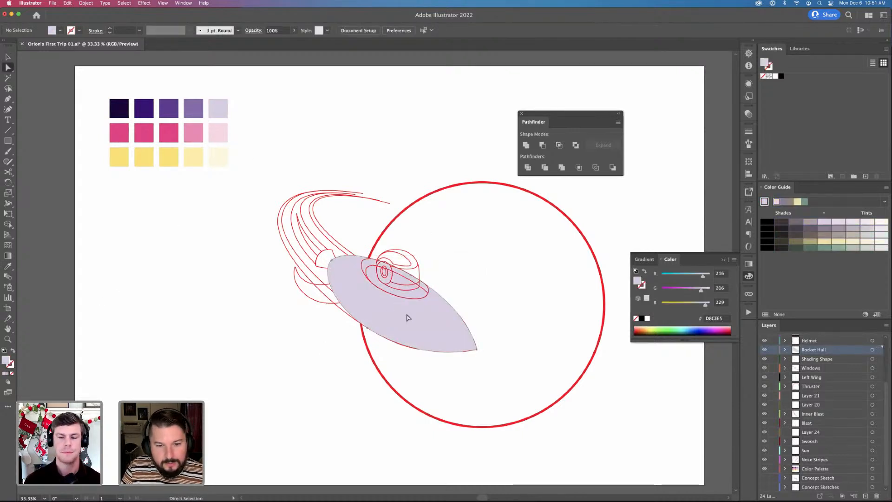
key("v")
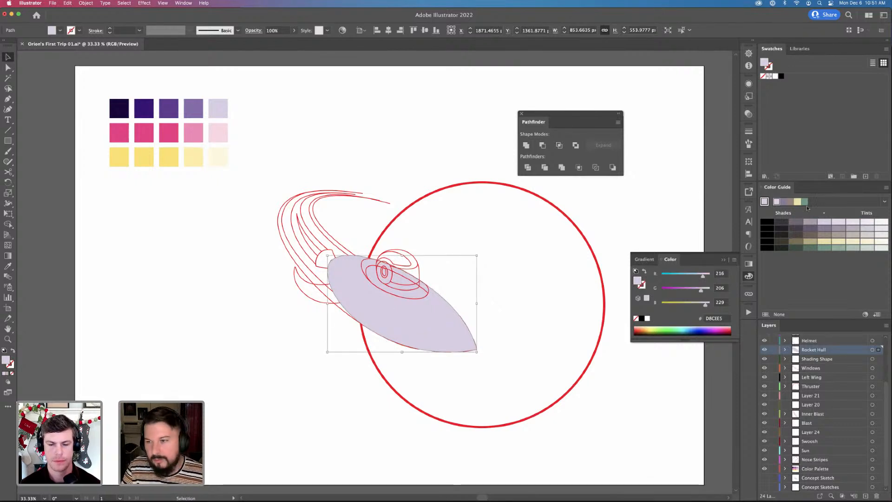
left_click(852, 223)
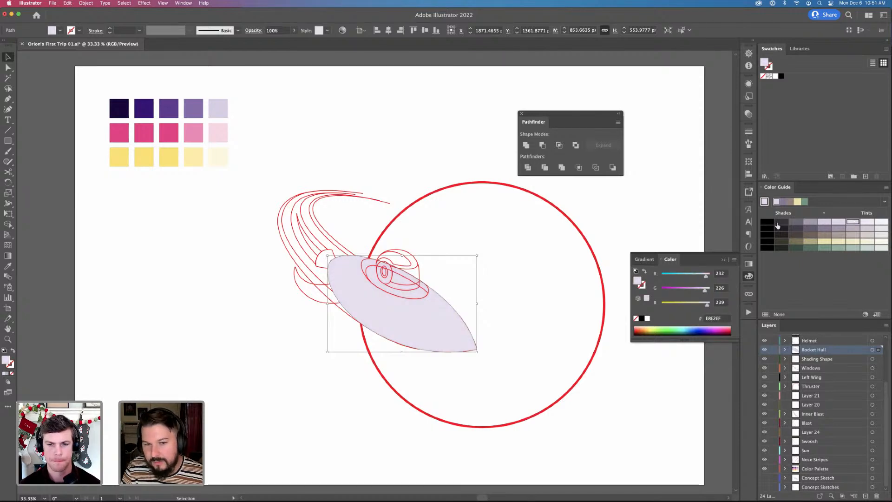
Fill the Seat 1 oval on the rocket hull with the darkest purple, #1F043E, sampled from the swatch grid
left_click(423, 297)
key("i")
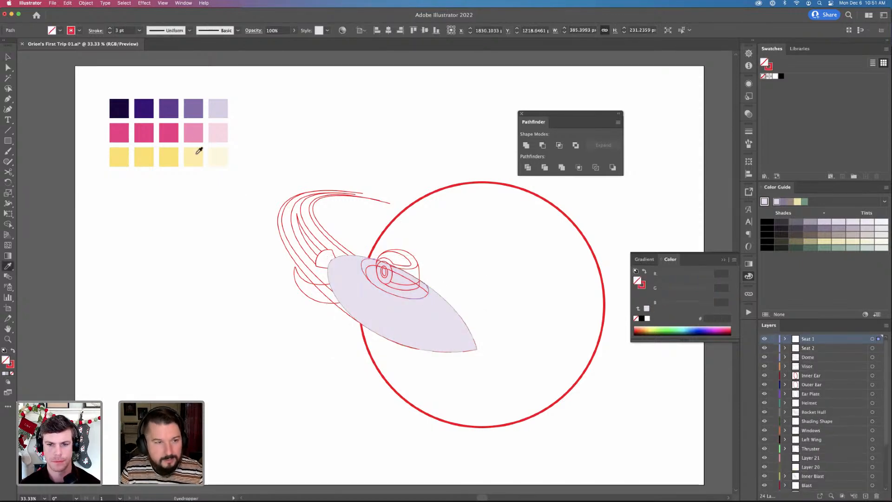
left_click(120, 108)
key("super+shift+a")
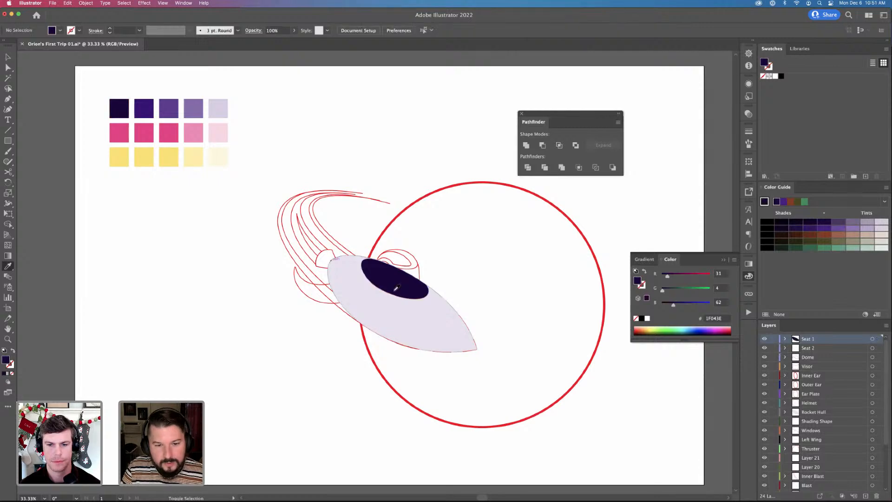
key("v")
left_click(420, 297)
left_click(432, 320, "shift")
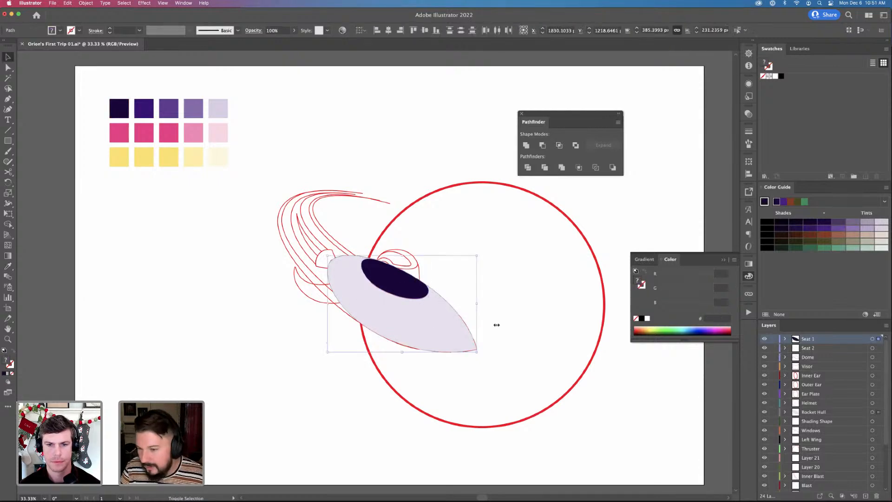
key("super+shift+a")
key("a")
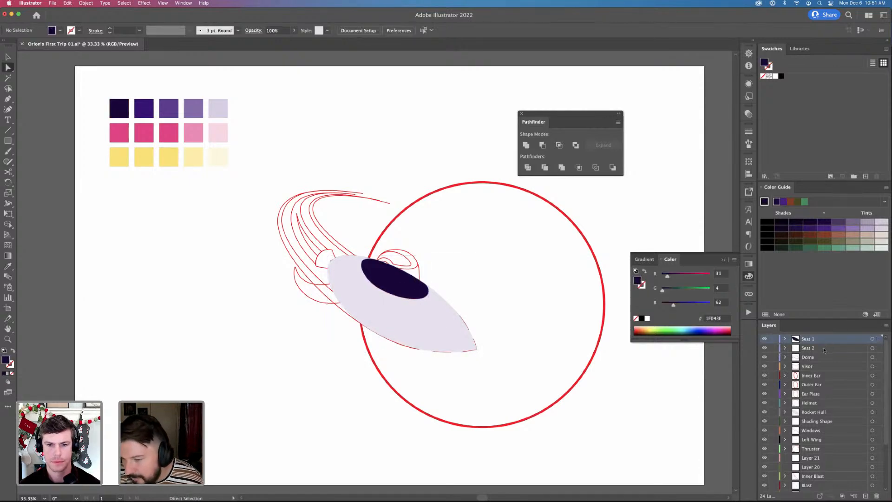
Move the Seat 1 and Seat 2 layers directly above Rocket Hull, and place them with Rocket Hull and Shading Shape between Nose Stripes and Color Palette
left_click(824, 346, "shift")
left_click_drag(819, 338, 831, 421)
left_click(827, 412, "shift")
left_click(813, 394, "shift")
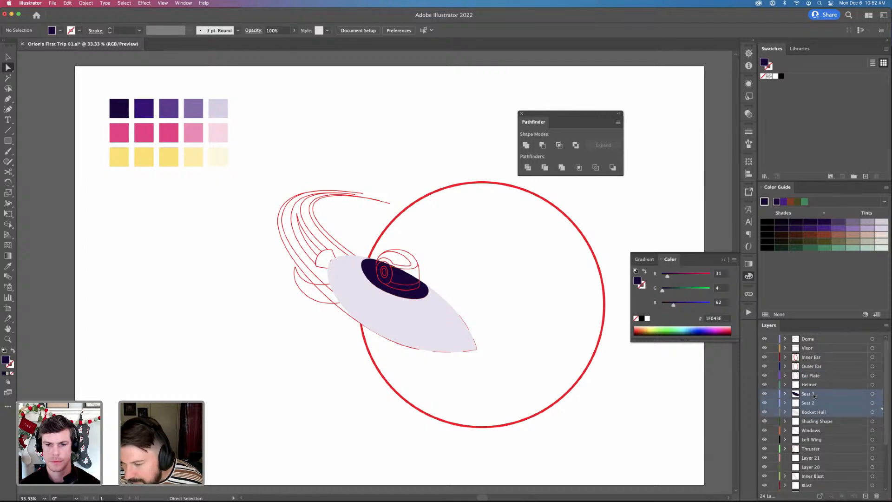
scroll(824, 371, "down", 3)
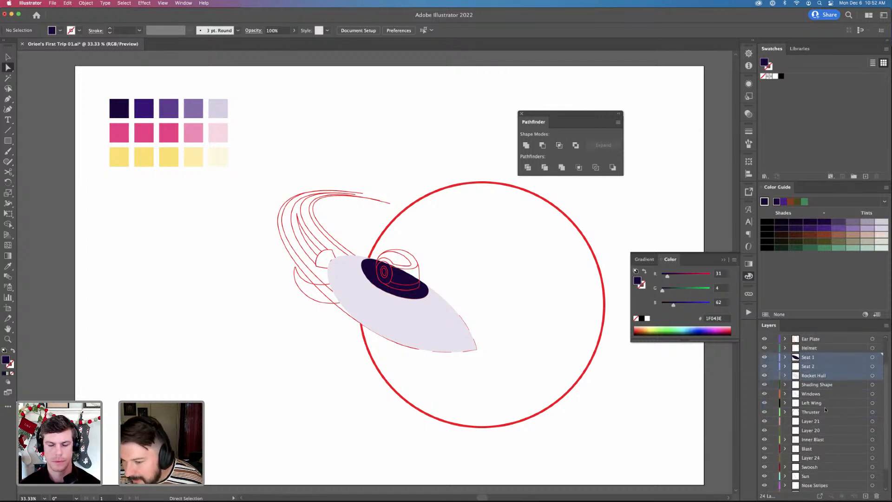
left_click(827, 370, "shift")
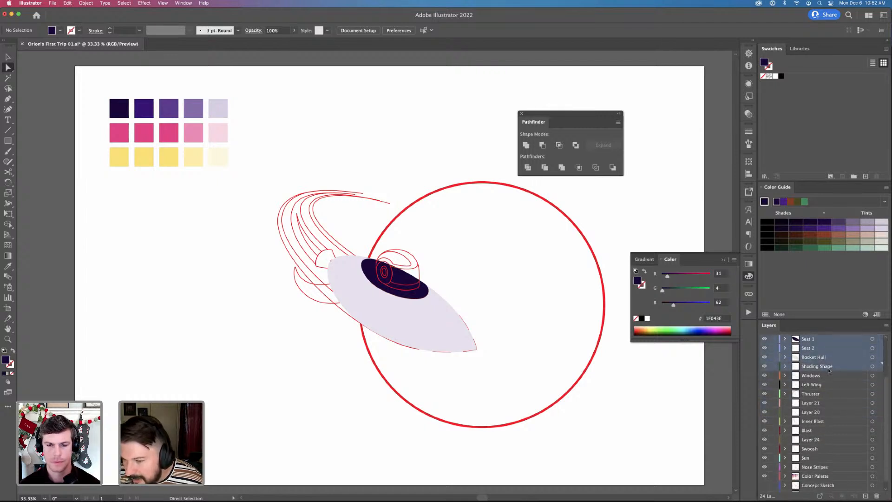
left_click(822, 377, "shift")
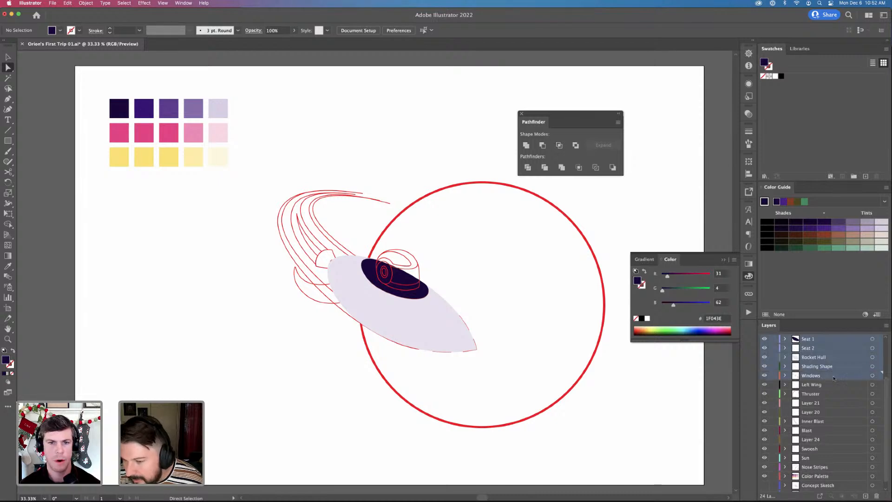
left_click(830, 376, "super")
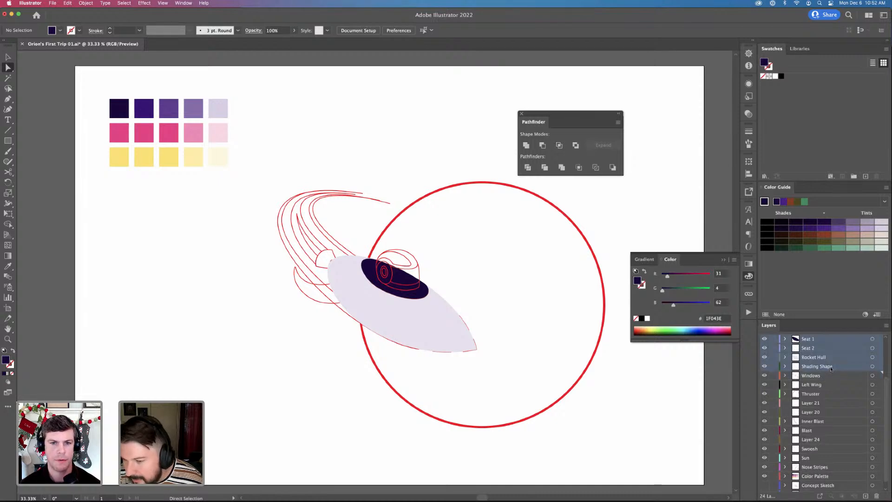
left_click(830, 475, "super")
left_click_drag(830, 476, 830, 473)
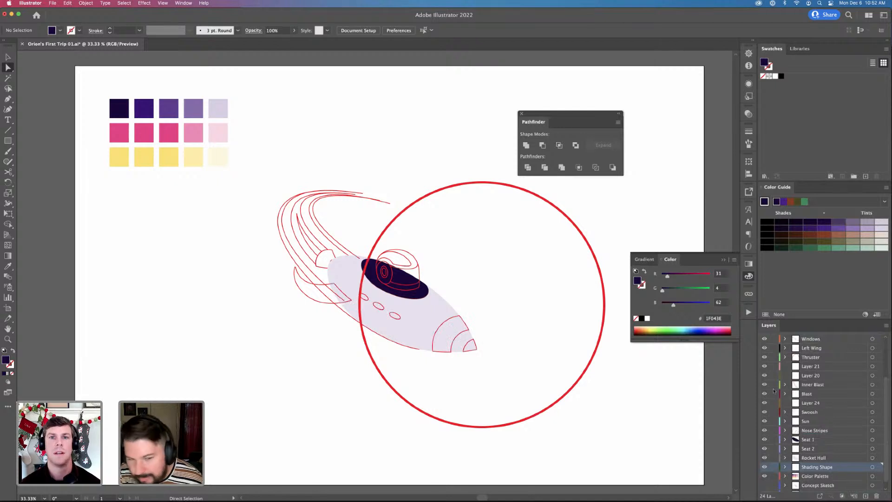
Move the Inner Blast and Blast layers directly above Color Palette, and place Shading Shape above Rocket Hull
left_click(815, 458)
left_click(815, 385)
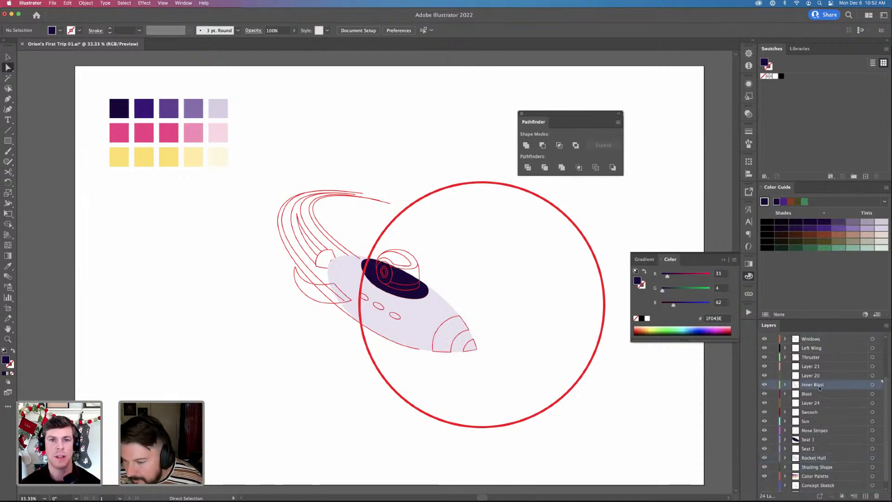
left_click(818, 393, "shift")
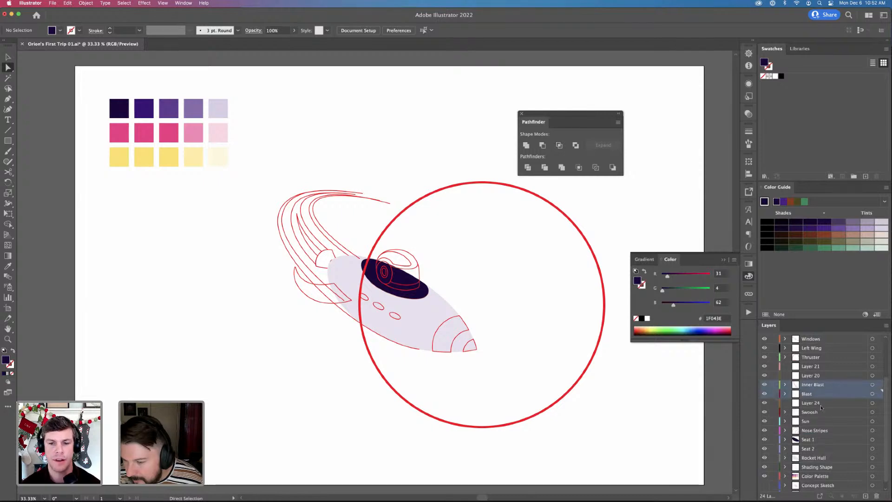
left_click_drag(822, 413, 823, 470)
left_click(827, 440)
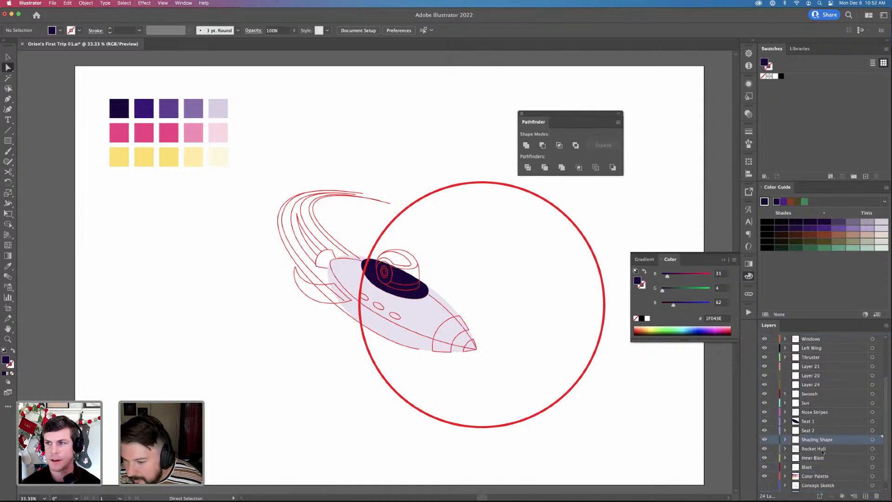
Move the Sun layer below Blast, directly above the Color Palette layer
scroll(821, 452, "down", 1)
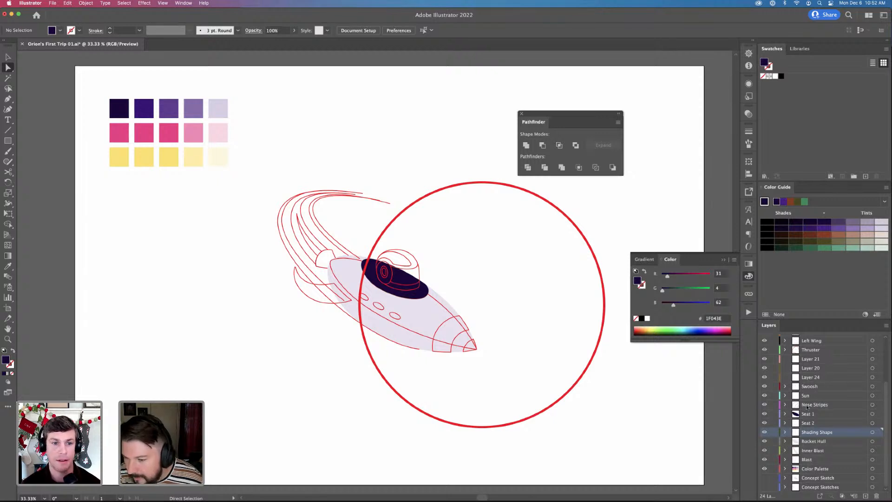
left_click_drag(807, 395, 814, 461)
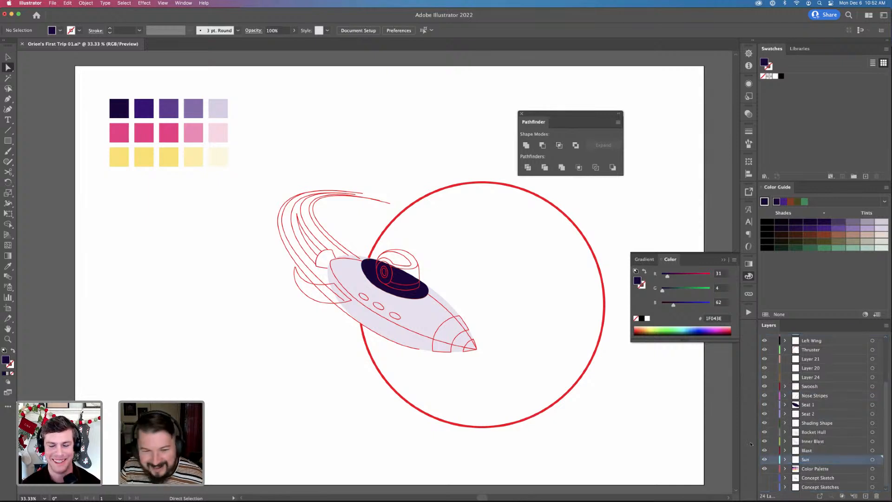
key("v")
mouse_move(471, 397)
left_mouse_down()
mouse_move(439, 390)
mouse_move(456, 399)
mouse_move(478, 393)
left_mouse_up()
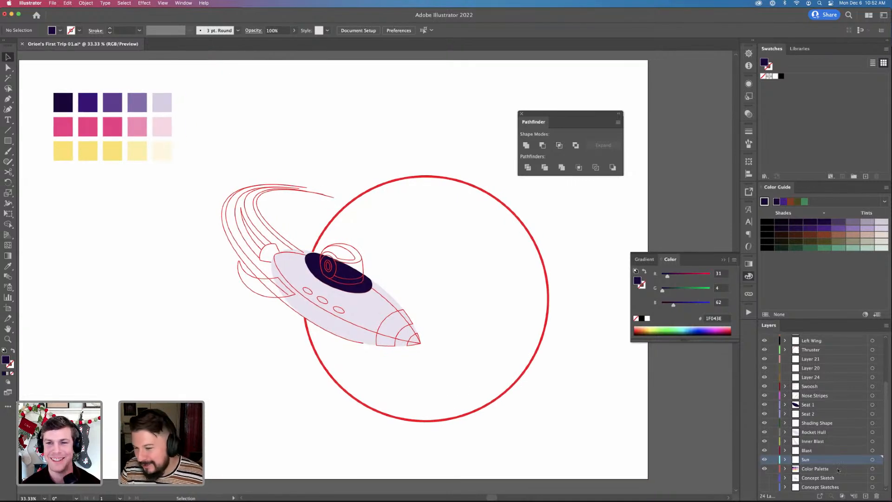
left_click(817, 451)
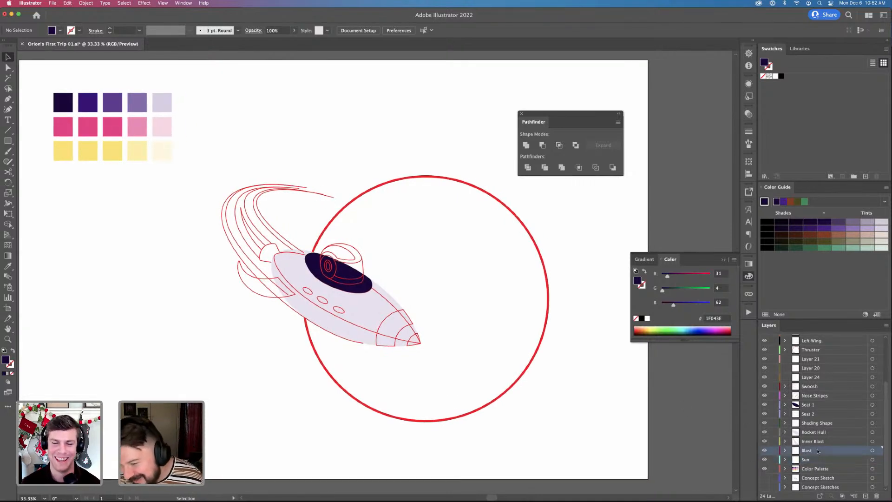
left_click(813, 387)
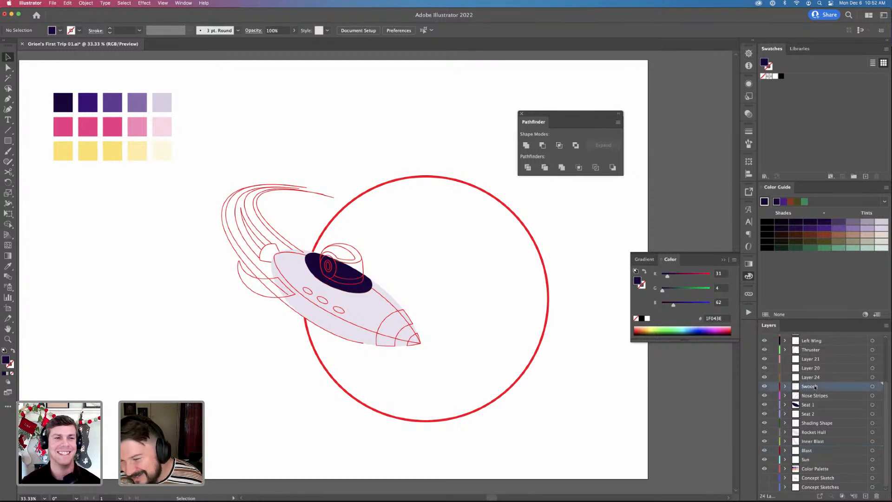
scroll(812, 390, "up", 4)
left_click(808, 340)
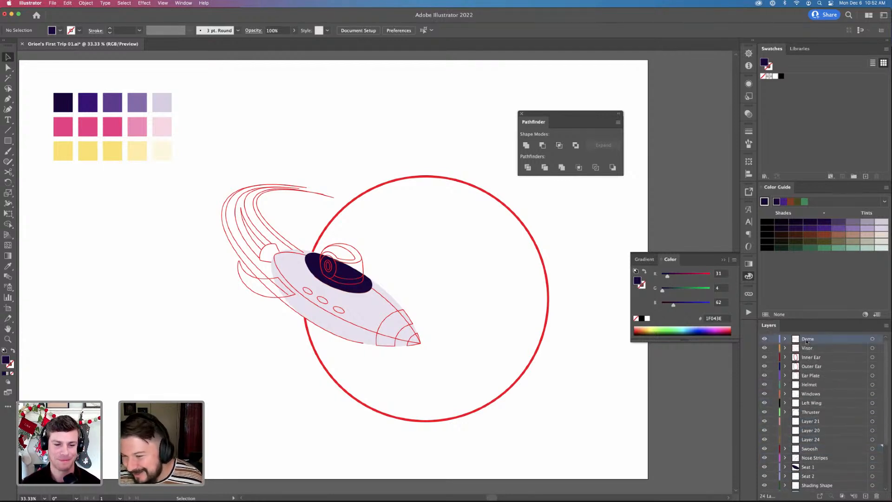
left_click(809, 349)
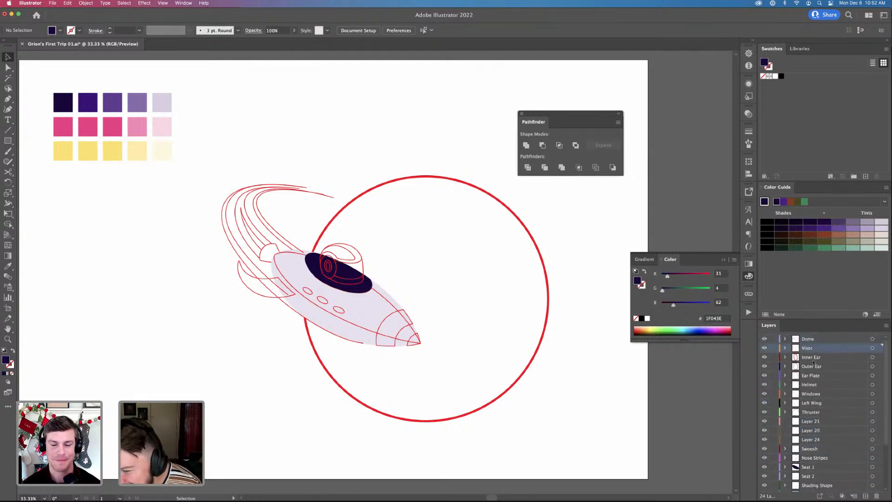
Try moving the Inner Ear, Outer Ear and Ear Plate layers above Visor, then undo the move
left_click(810, 357)
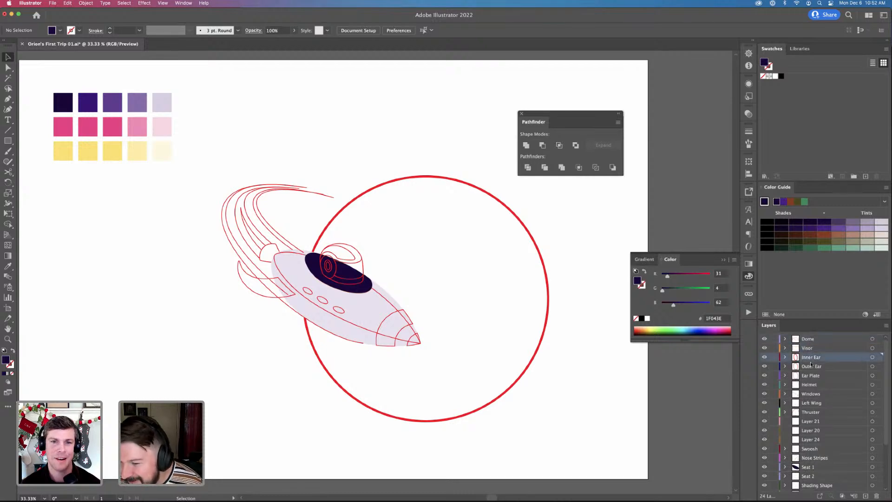
left_click(812, 366, "shift")
left_click(816, 375, "shift")
left_click_drag(818, 379, 811, 343)
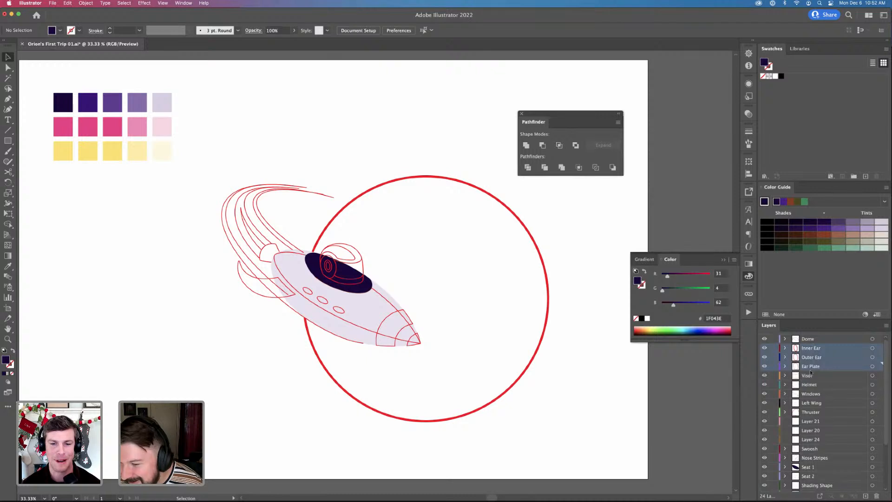
key("super+z")
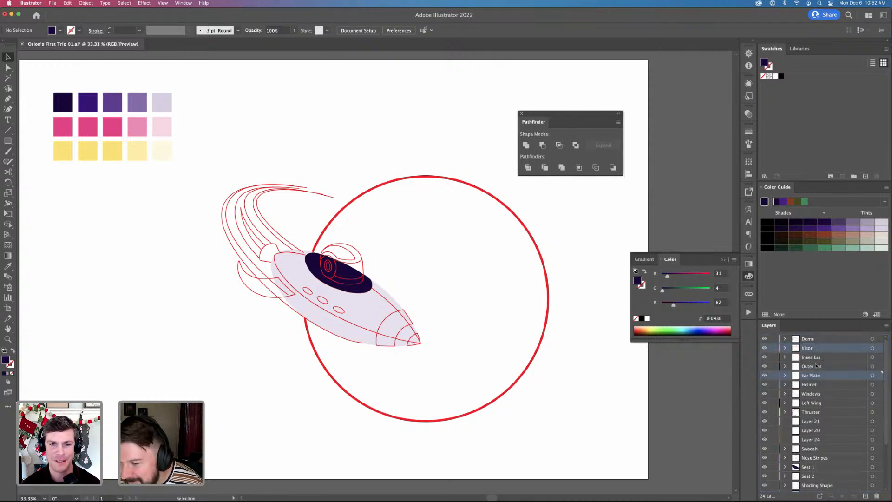
Move the Dome layer down between the Outer Ear and Ear Plate layers
left_click(818, 385)
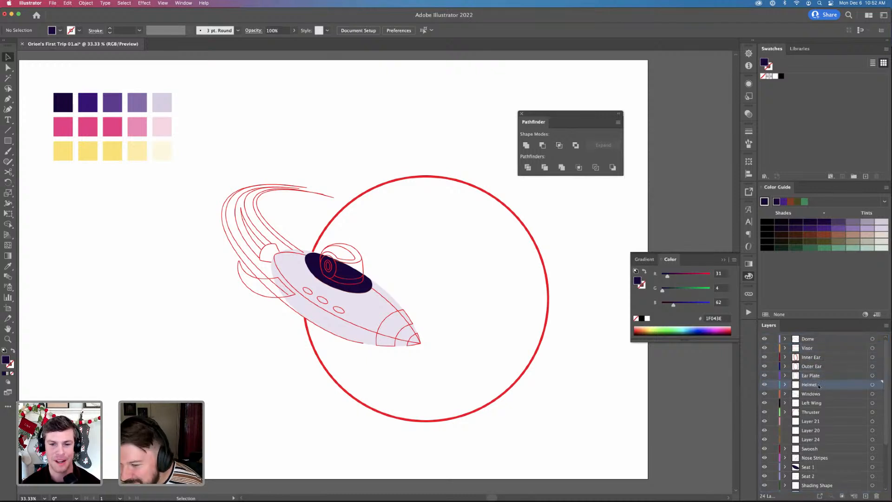
left_click(810, 341)
left_click_drag(812, 340, 812, 361)
left_click(811, 340)
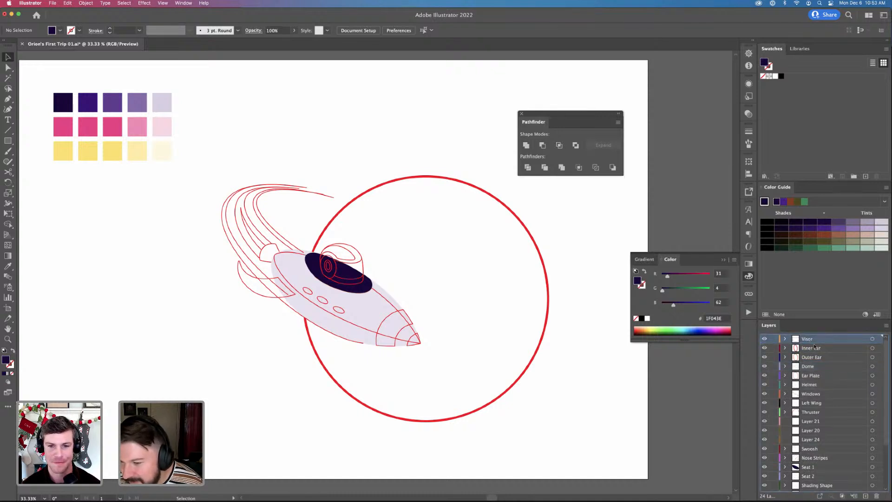
Move the Thruster layer down between the Rocket Hull and Inner Blast layers
left_click(821, 385)
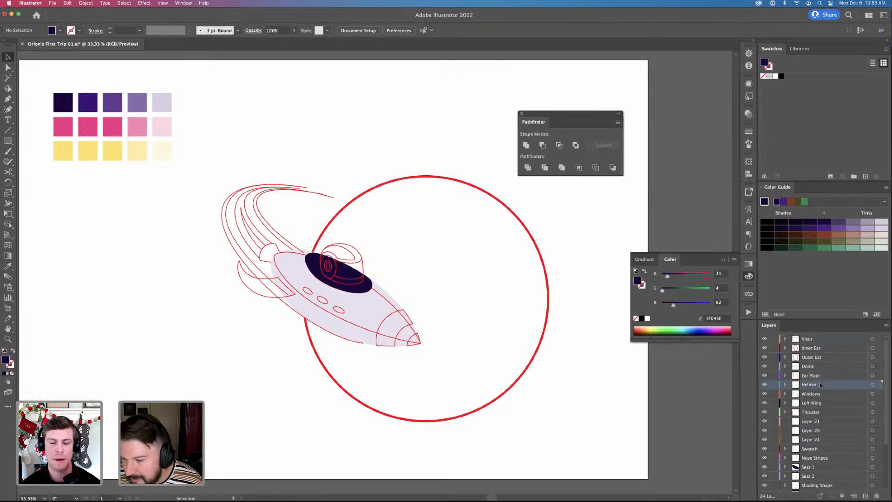
left_click(816, 403)
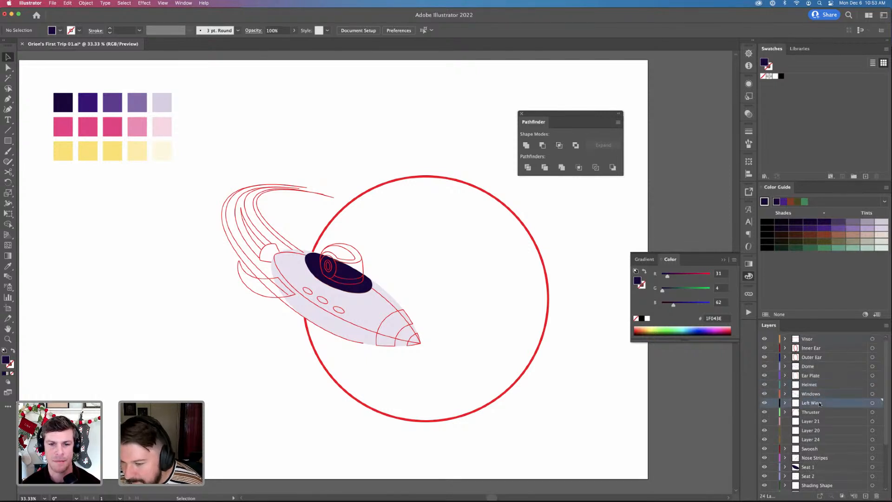
left_click_drag(815, 413, 819, 483)
scroll(812, 458, "down", 3)
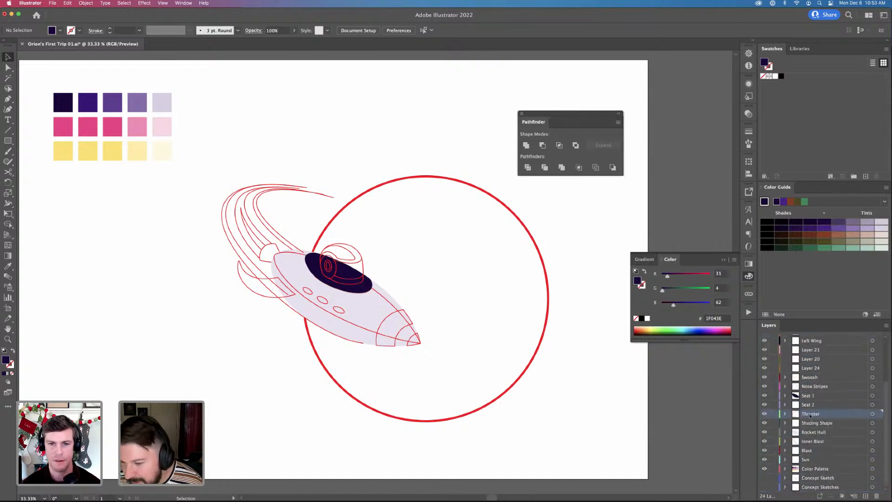
left_click_drag(810, 414, 835, 439)
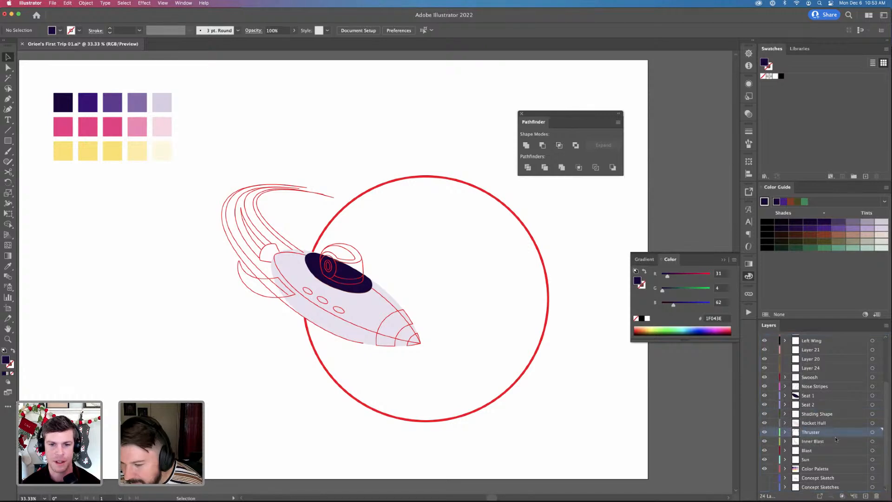
Try moving the Swoosh layer together with Layer 21, Layer 20 and Layer 24 below Color Palette, then undo the move
scroll(817, 414, "up", 3)
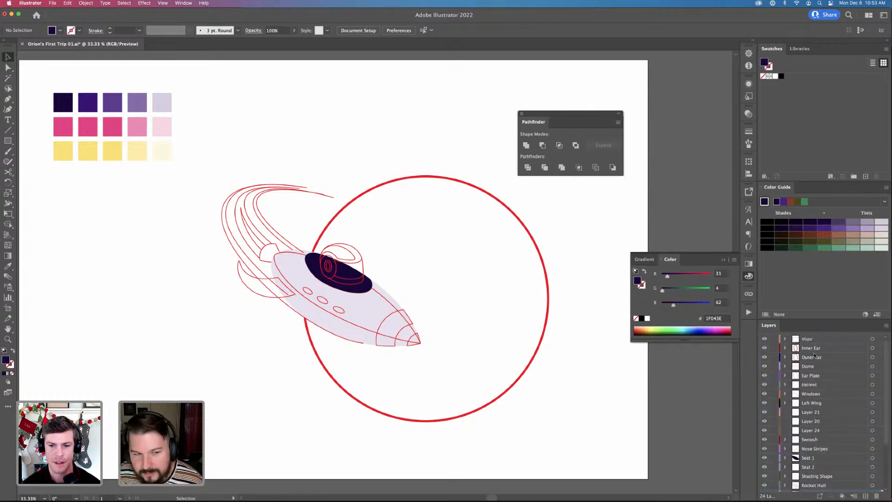
left_click(811, 395)
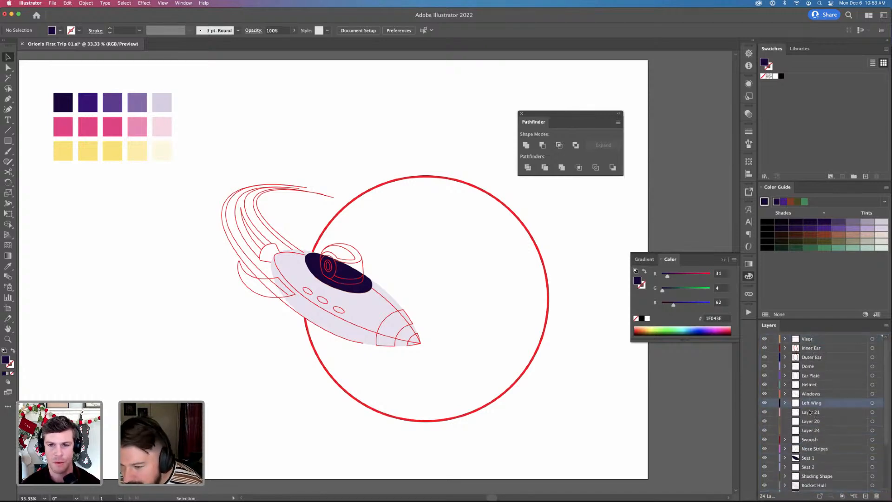
left_click(813, 412)
left_click(816, 430, "shift")
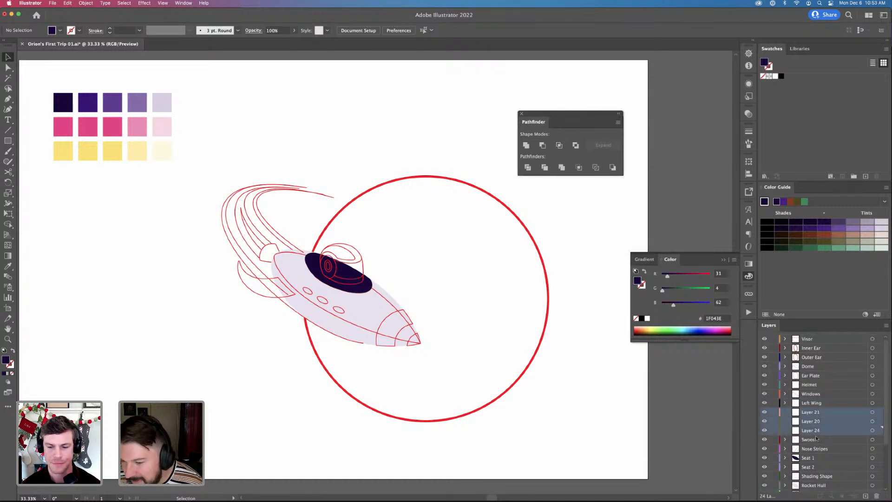
left_click(816, 439)
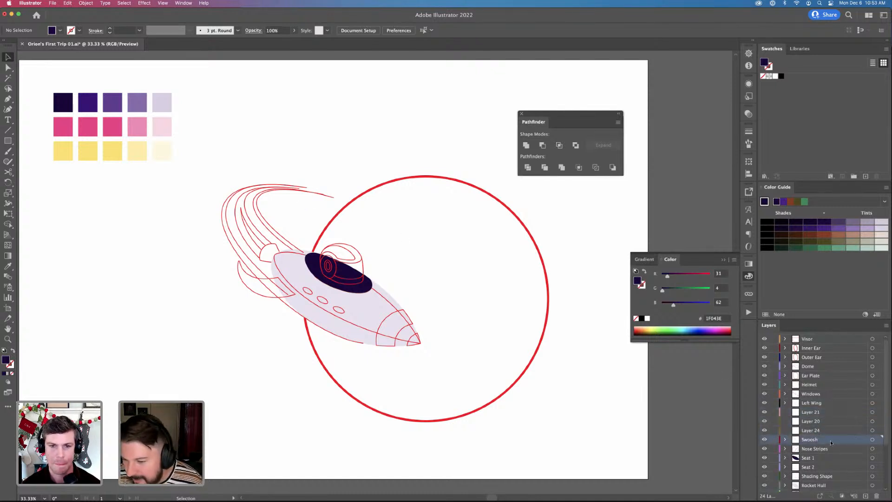
scroll(825, 450, "down", 4)
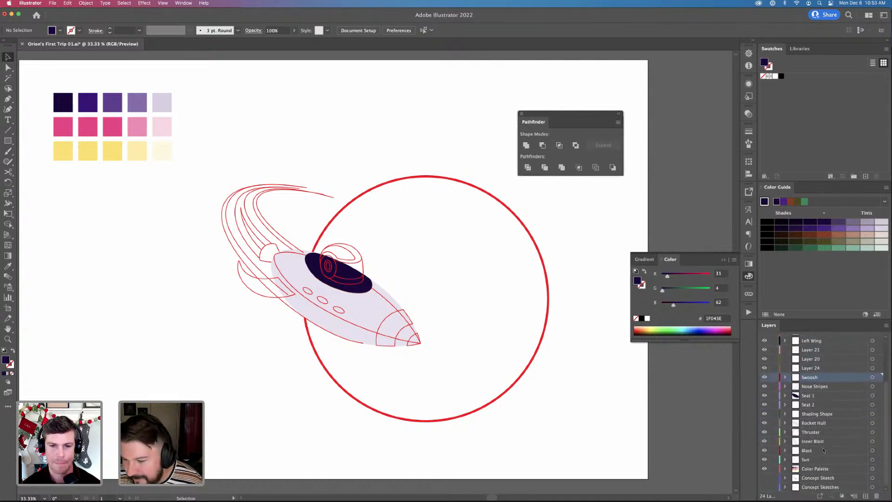
left_click(815, 368, "shift")
left_click(815, 359, "shift")
left_click(816, 351, "shift")
left_click_drag(824, 379, 823, 475)
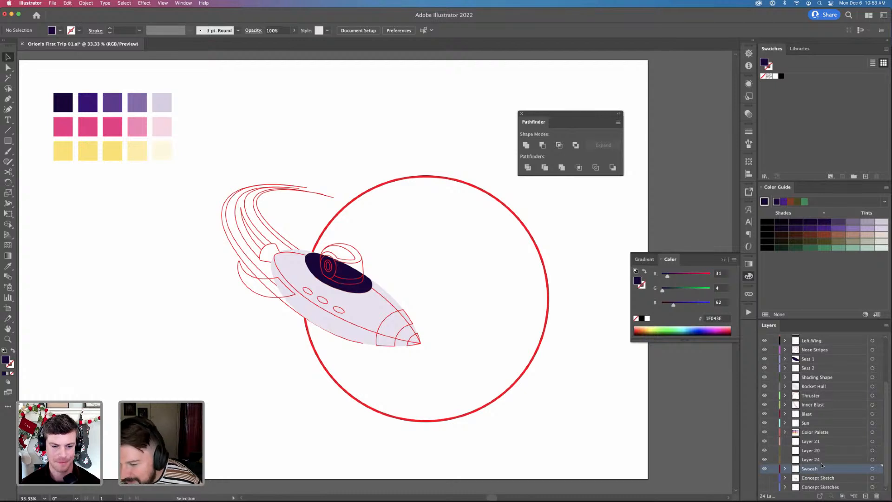
key("super+z")
Move the Swoosh layer between Inner Blast and Blast, and toggle its visibility off and on to check it
left_click_drag(823, 382, 814, 445)
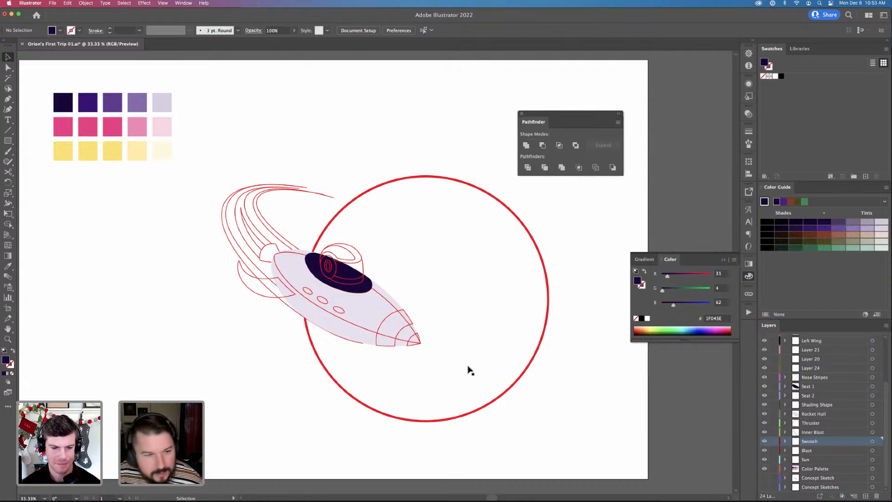
left_click(763, 441)
left_click(763, 440)
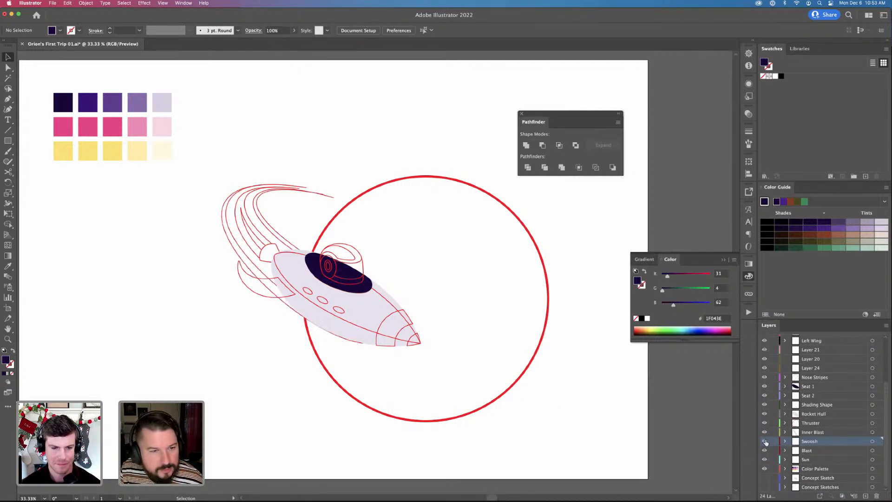
Put the inner swoosh curve on its own new layer above Swoosh, and toggle both layers' visibility to check their contents
key("a")
key("v")
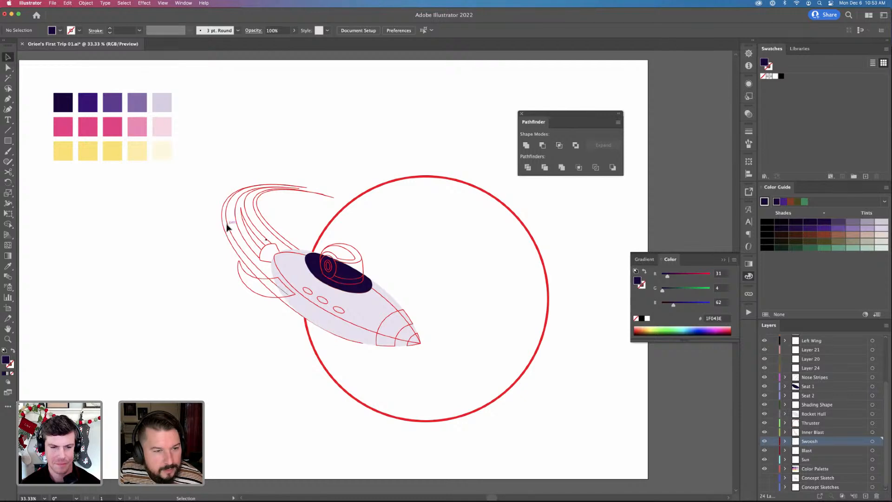
left_click(227, 227)
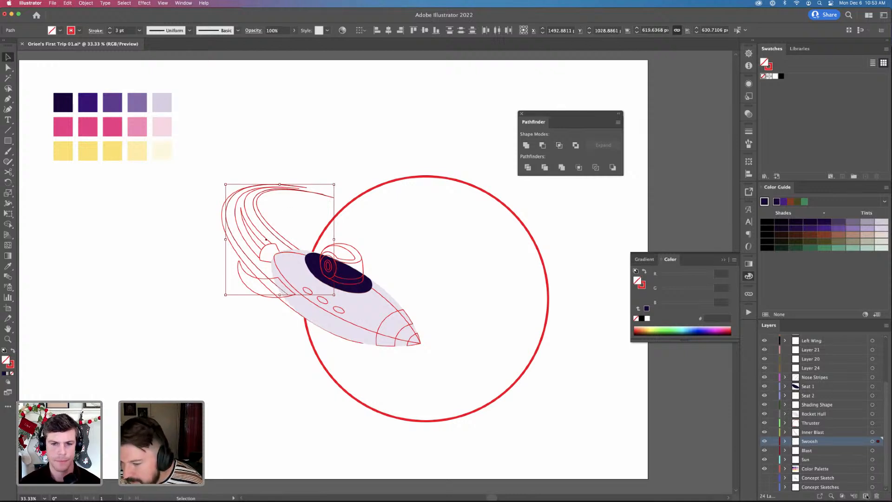
left_click(865, 495)
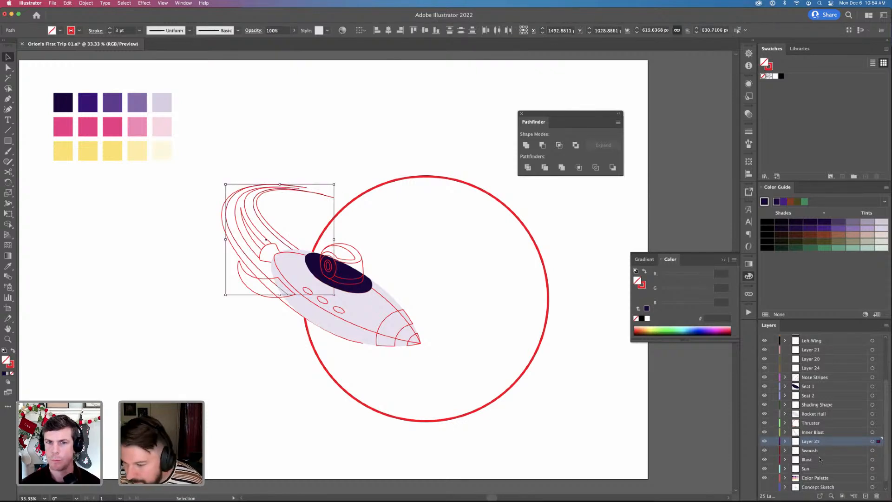
left_click(764, 442)
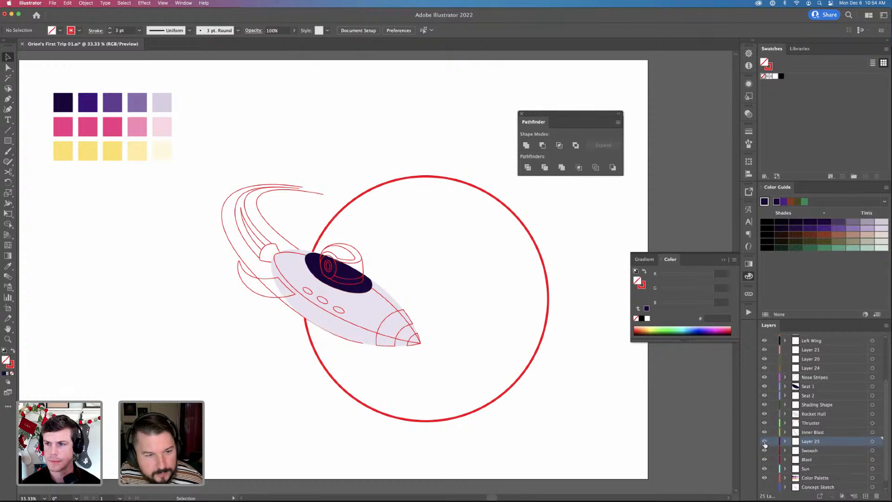
left_click(764, 441)
left_click(764, 451)
left_click(765, 451)
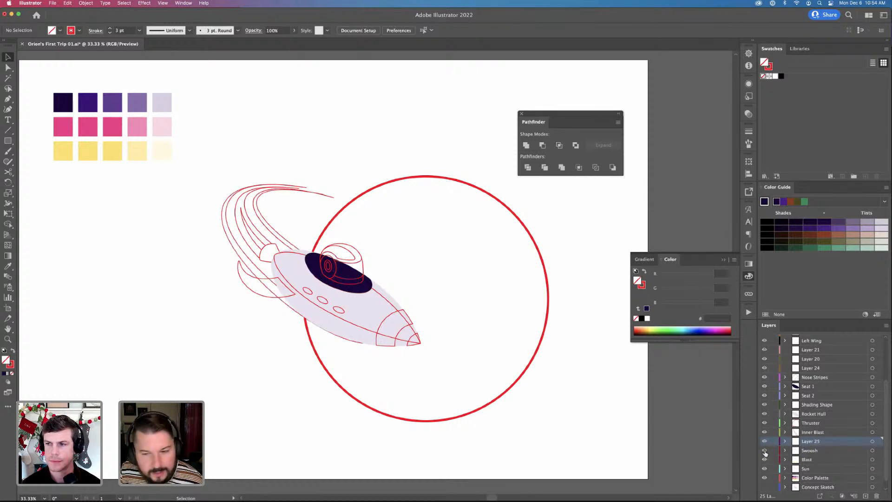
Rename the new layer above Swoosh as Inner Swoosh
double_click(812, 441)
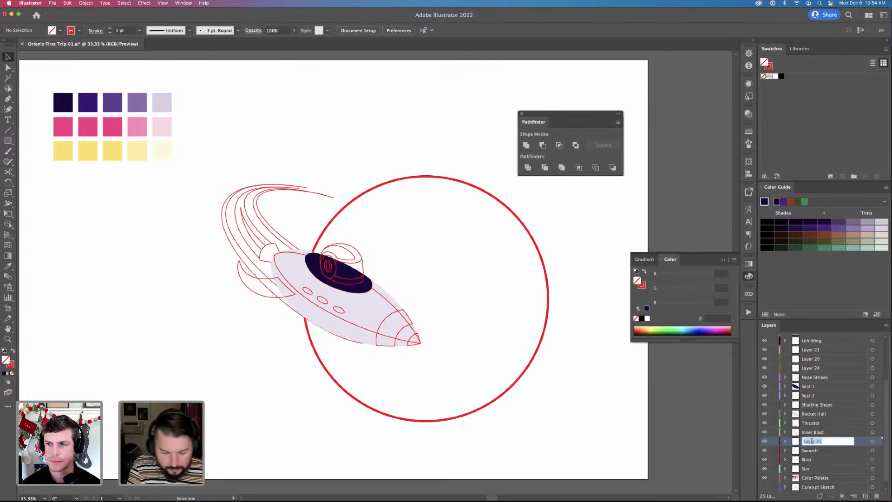
type("Inner Swoosh")
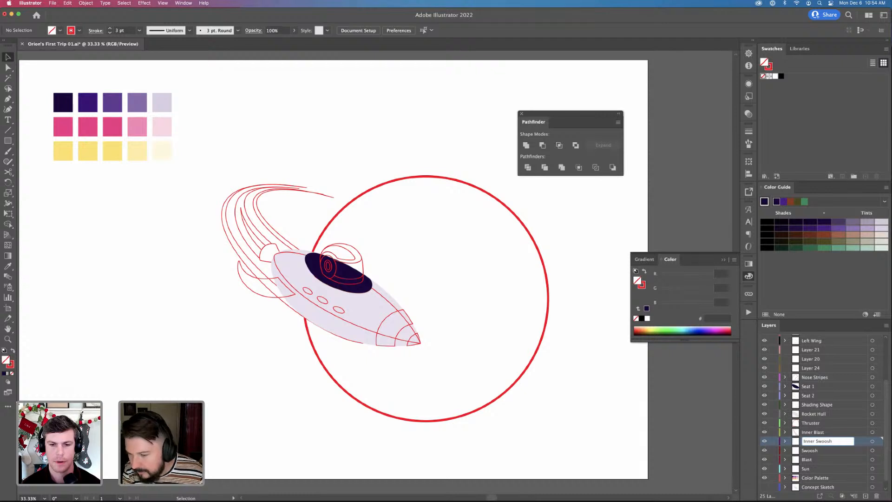
key("Return")
Rename the Swoosh layer as Outer Swoosh and hide the Blast layer
double_click(812, 450)
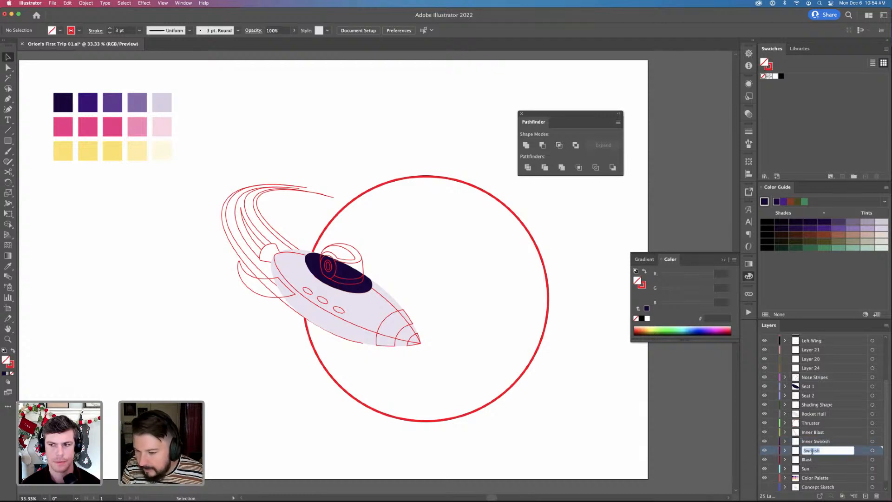
left_click(812, 451)
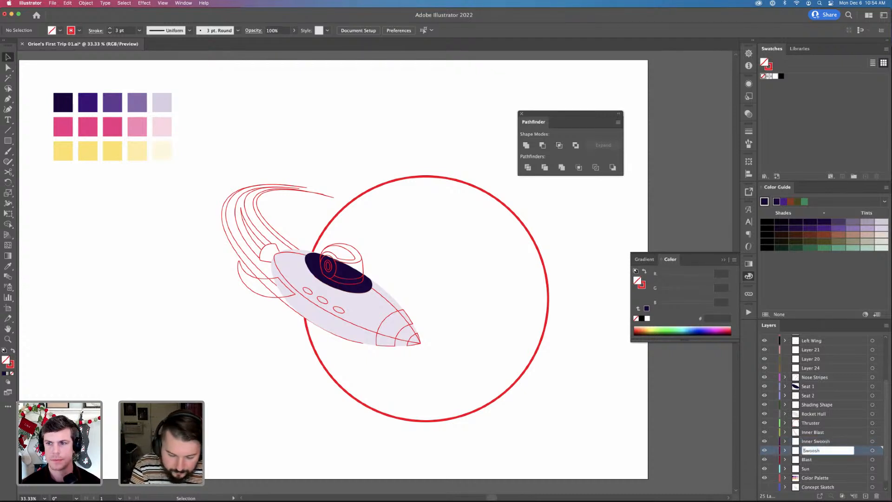
key("Return")
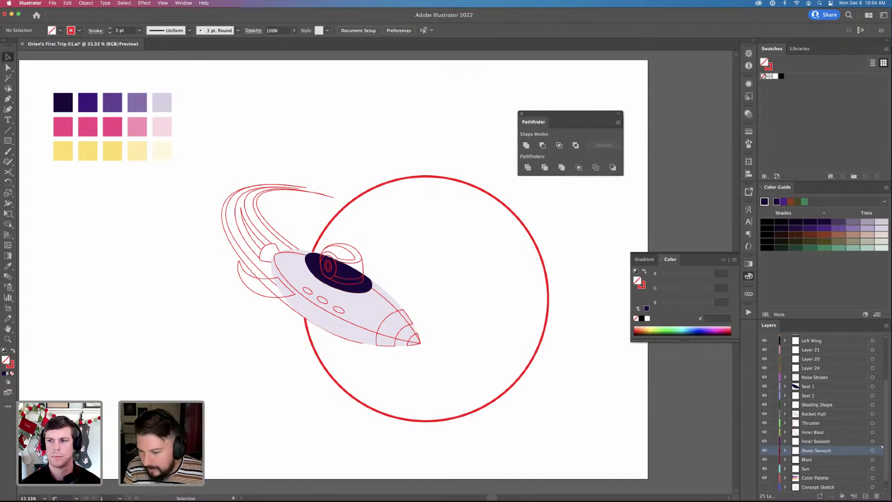
left_click(814, 460)
left_click(765, 460)
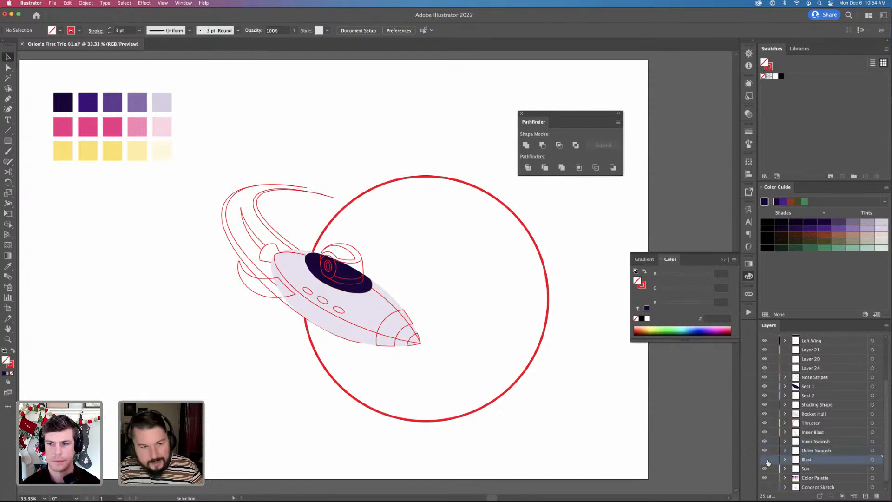
Try adding a second layer named Inner Blast directly above the Blast layer, then undo it
left_click(865, 496)
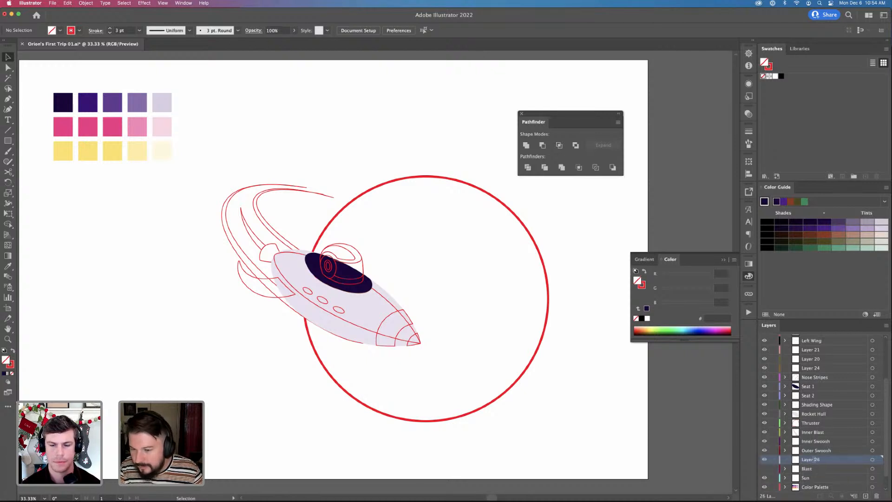
double_click(811, 459)
key("BackSpace")
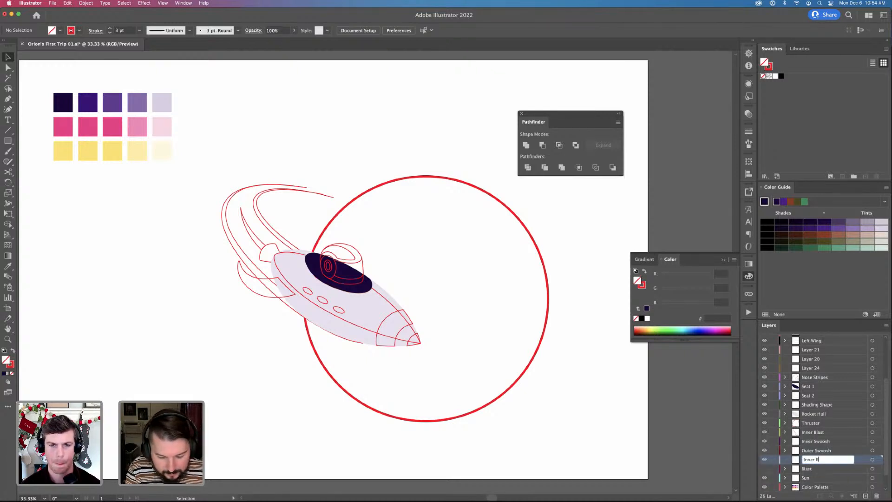
key("Return")
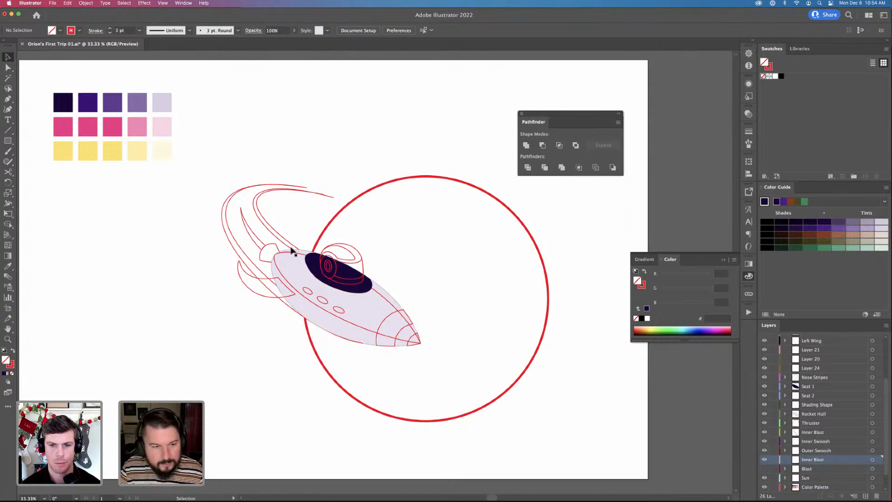
left_click(263, 244)
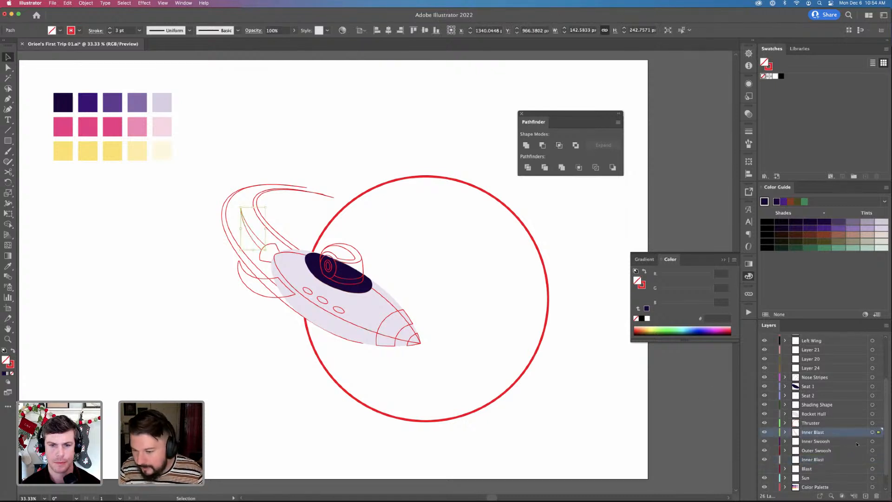
key("super+z")
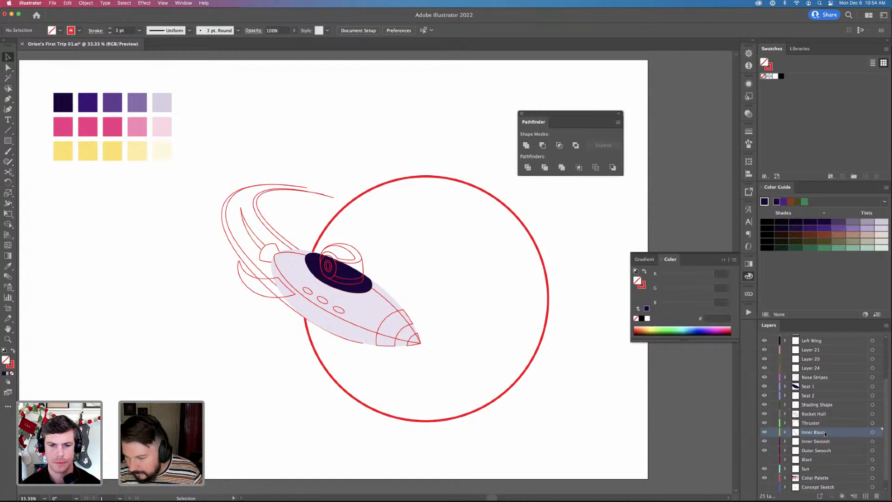
Move the existing Inner Blast layer down between the Outer Swoosh and Blast layers
left_click_drag(823, 433, 831, 457)
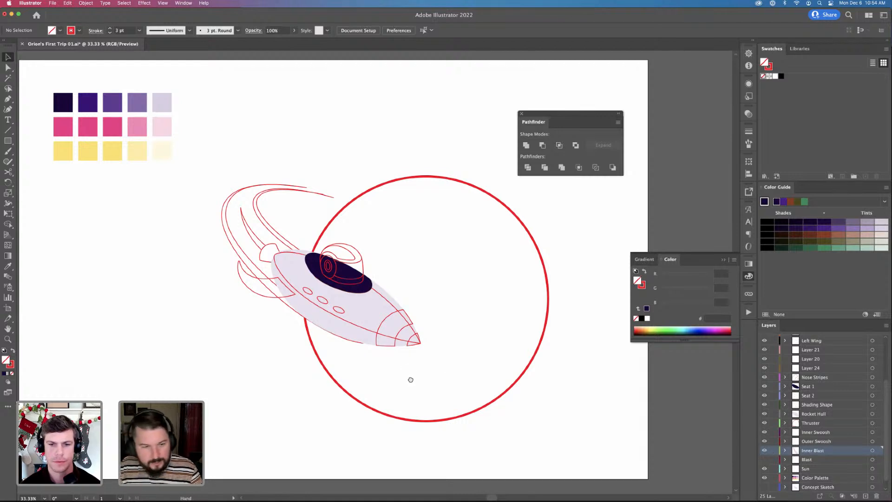
Fill the rocket's nose stripe and nose tip with the third pink swatch from the color grid
left_click_drag(411, 380, 430, 384)
left_click(431, 340)
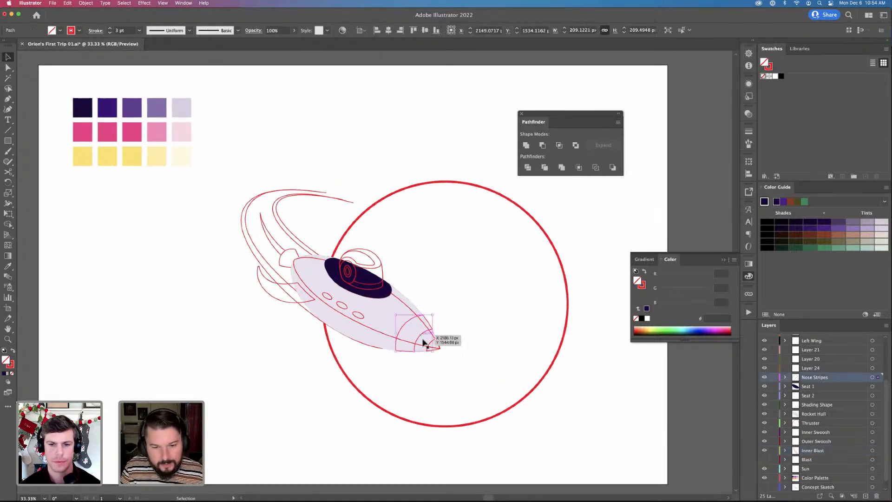
key("i")
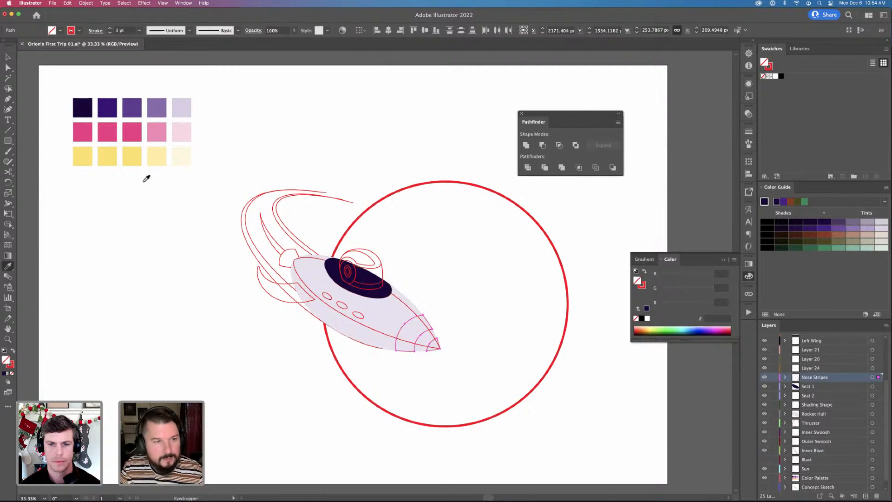
left_click(135, 135)
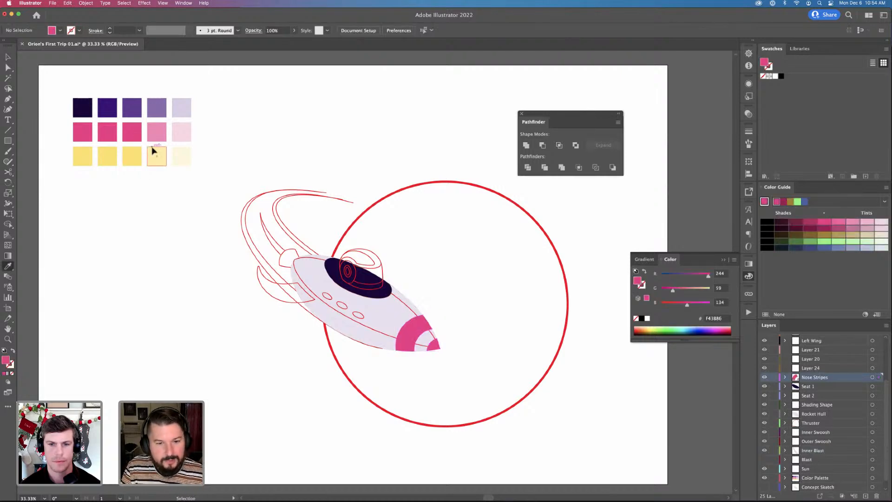
key("v")
Fill the three oval hull windows with the pink sampled from the nose stripe
key("space")
left_click_drag(434, 311, 443, 331)
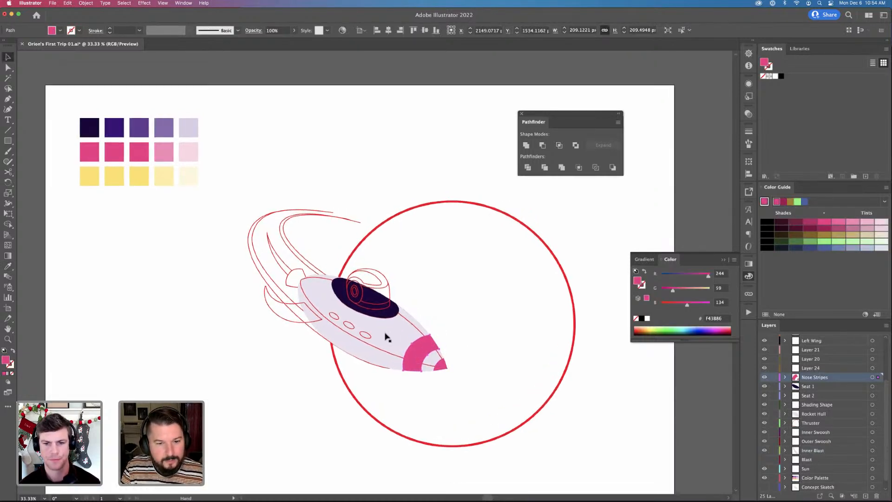
key("space")
left_click_drag(204, 336, 201, 326)
key("a")
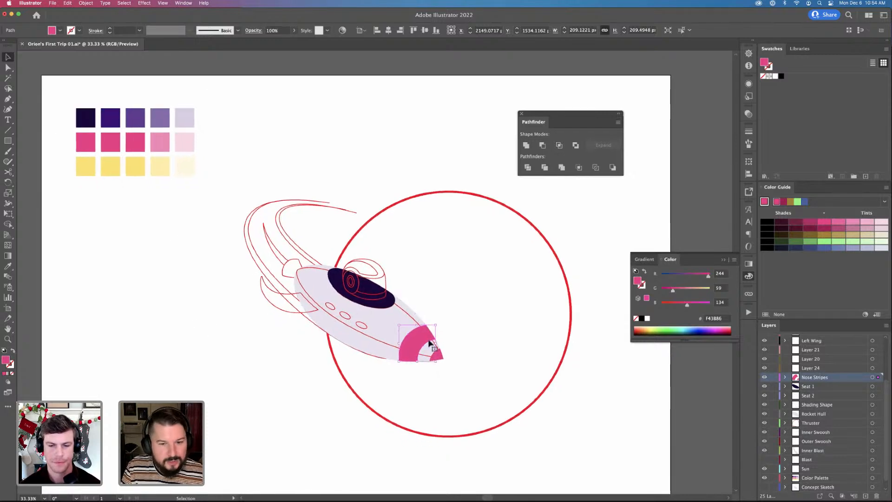
left_click(421, 344)
key("v")
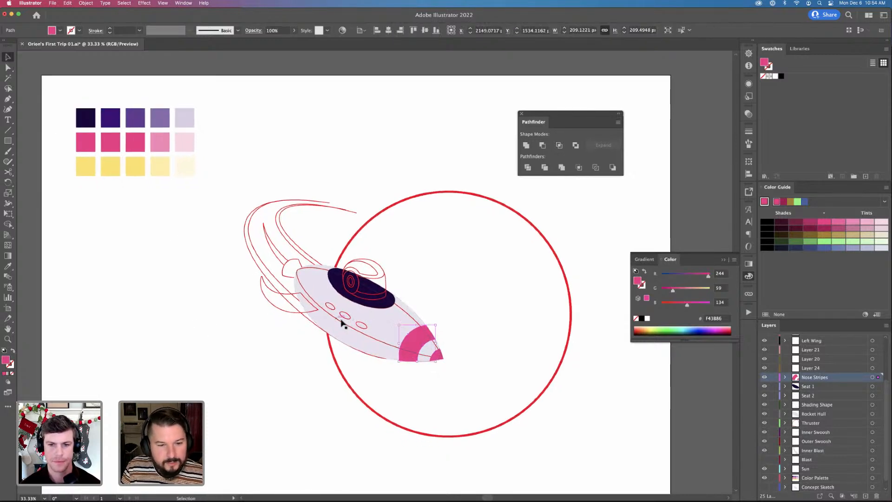
left_click(362, 325)
left_click(345, 314, "shift")
left_click(330, 306, "shift")
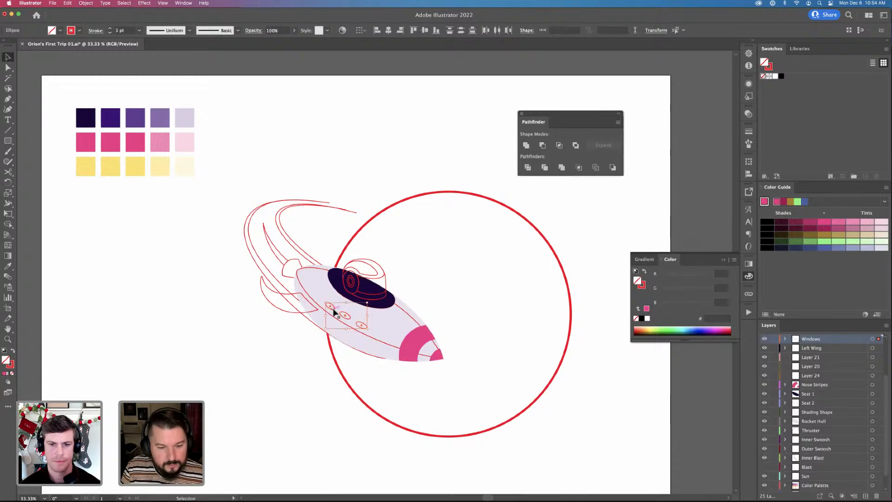
key("i")
left_click(416, 340)
key("v")
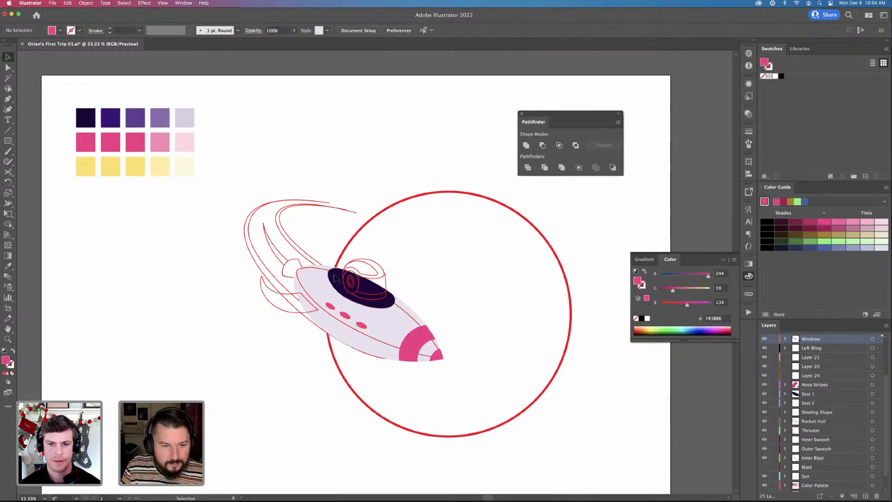
Fill the rocket's left wing with the light lavender sampled from the hull
left_click(365, 290)
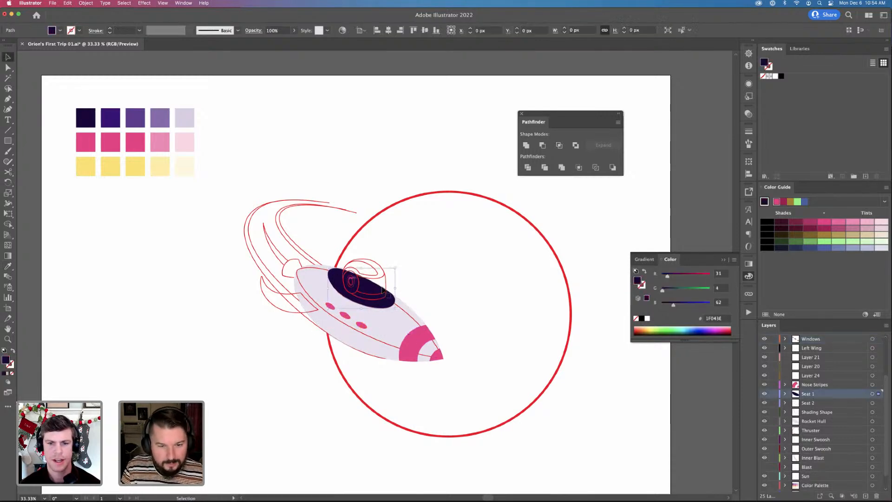
left_click(310, 313)
key("i")
left_click(372, 313)
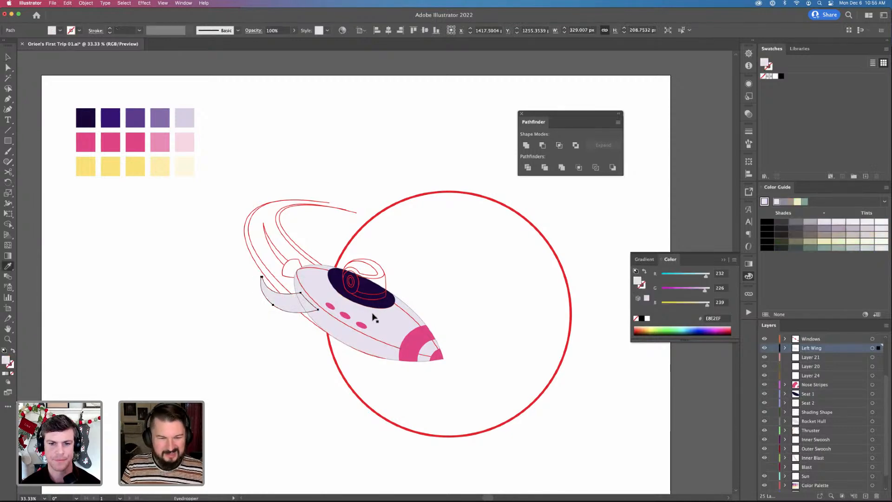
Recolor the left wing with the pink sampled from the nose stripe
key("super+shift+a")
key("a")
left_click(283, 303)
key("i")
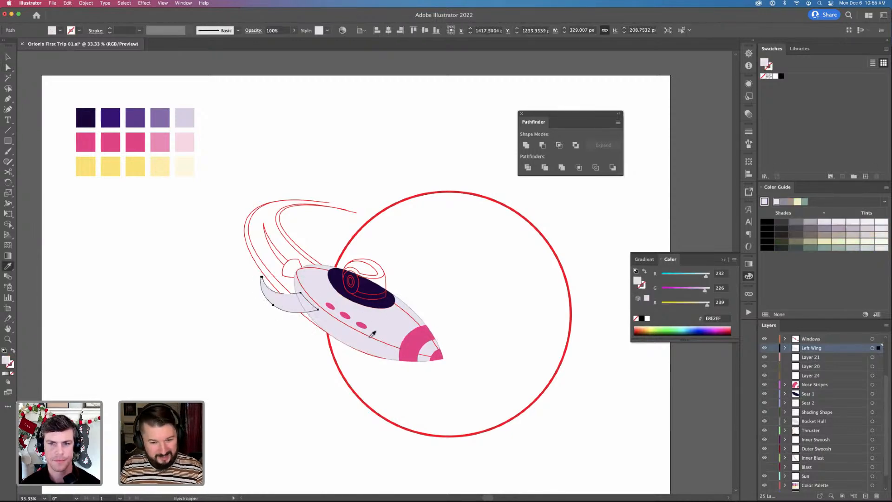
left_click(418, 341)
key("v")
Fill the Inner Blast shape behind the thruster with the pink sampled from the nose stripe, then deselect it
scroll(454, 346, "up", 2)
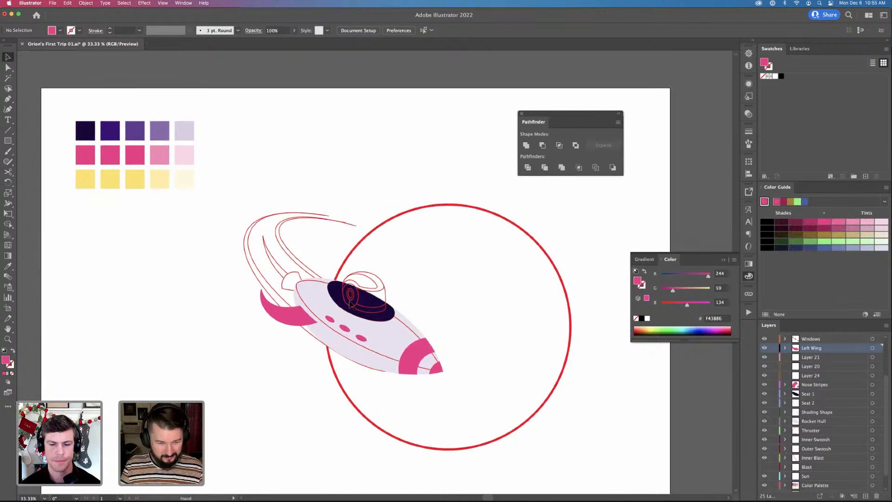
left_click(303, 279)
left_click(286, 277)
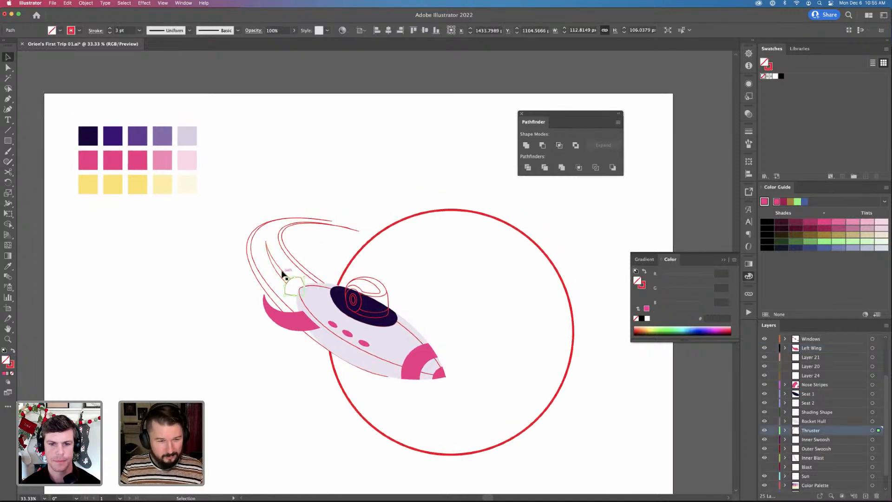
key("i")
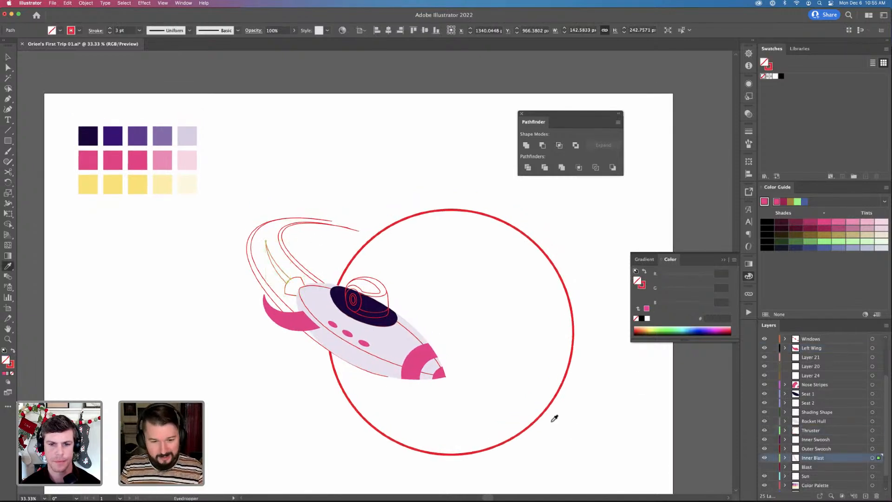
left_click(421, 352)
key("super+shift+a")
key("v")
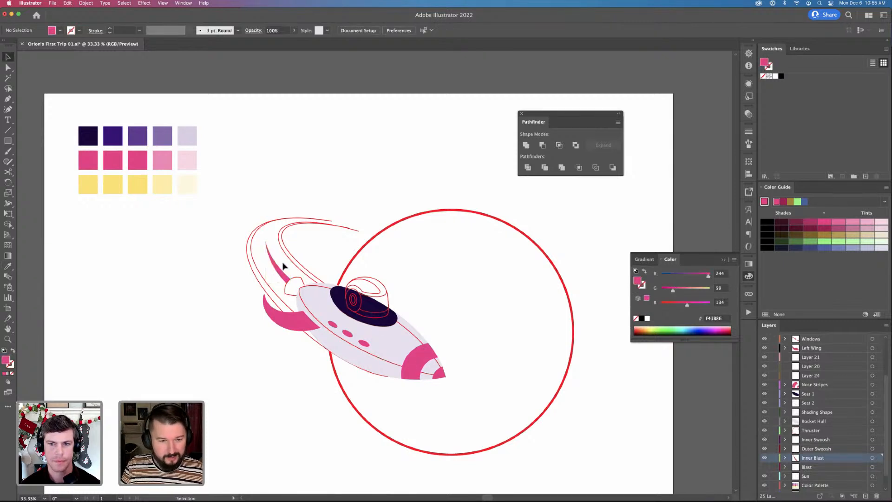
left_click(291, 263)
key("a")
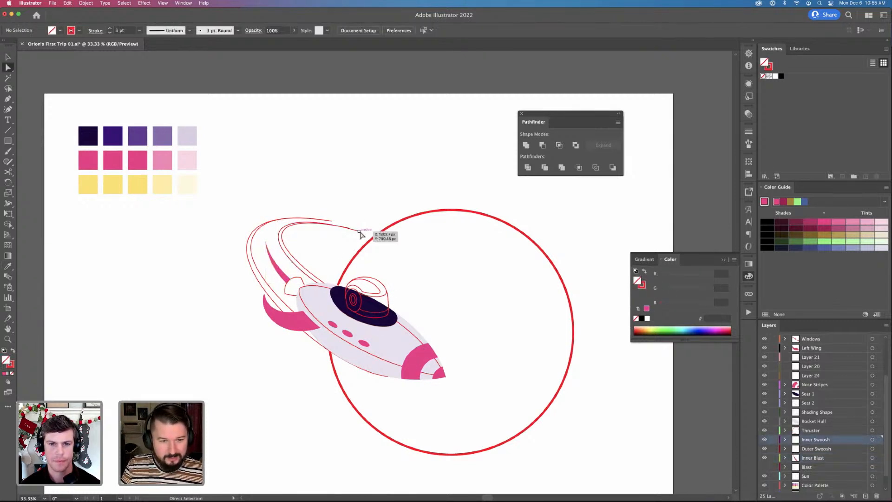
key("v")
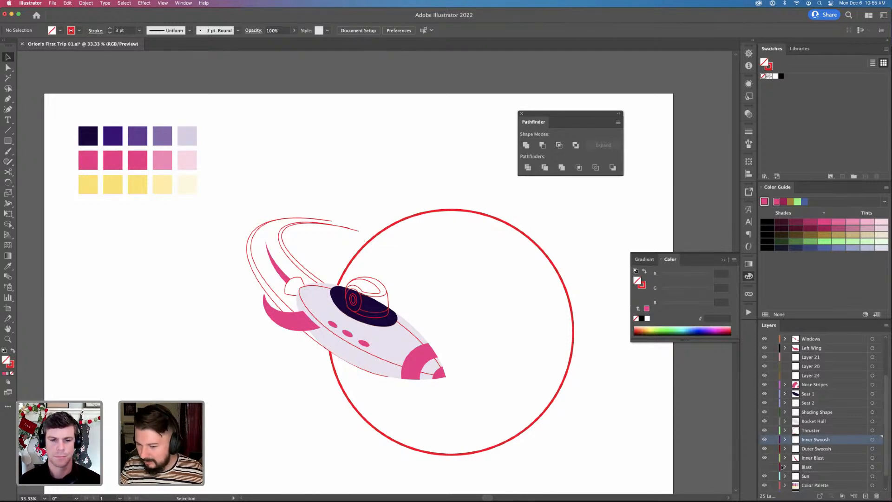
scroll(797, 481, "down", 2)
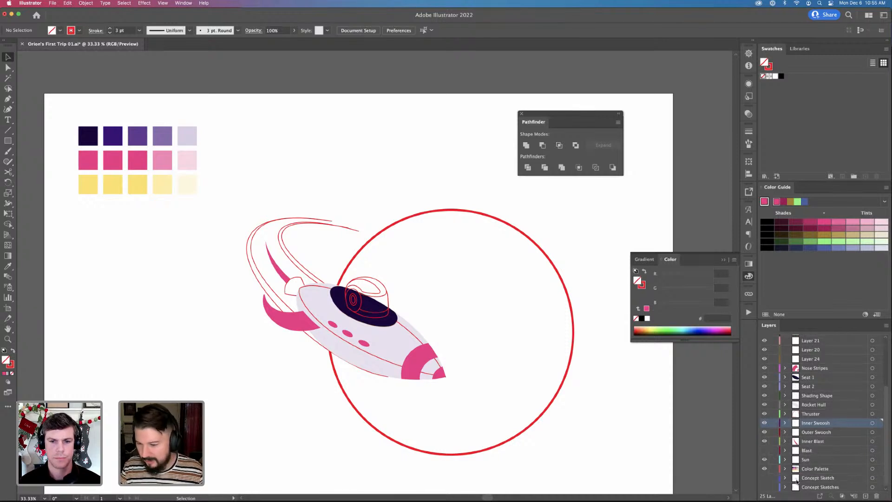
Show the Concept Sketch layer and check the end point of the inner swoosh against the sketch
left_click(764, 478)
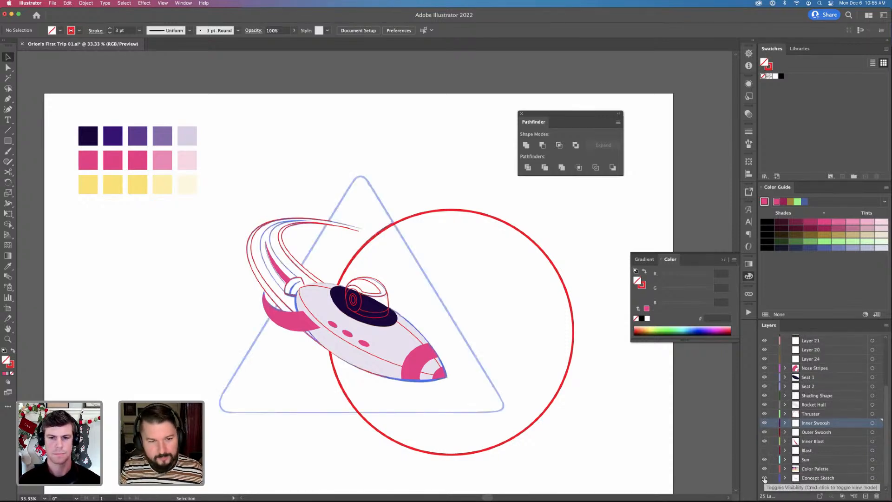
key("a")
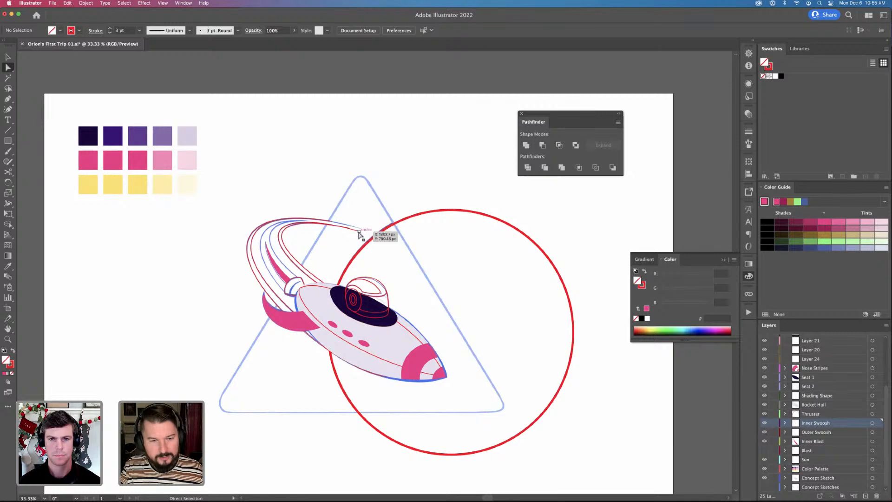
left_click(362, 232)
left_click(362, 232)
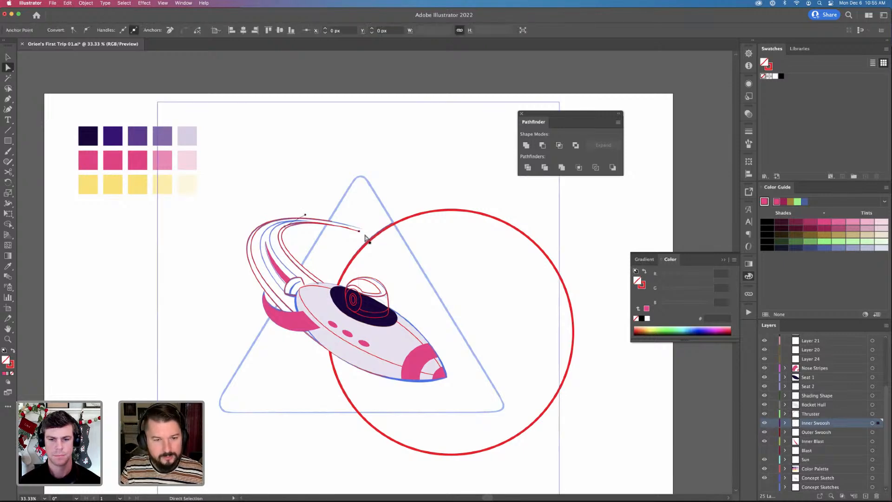
left_click(449, 265)
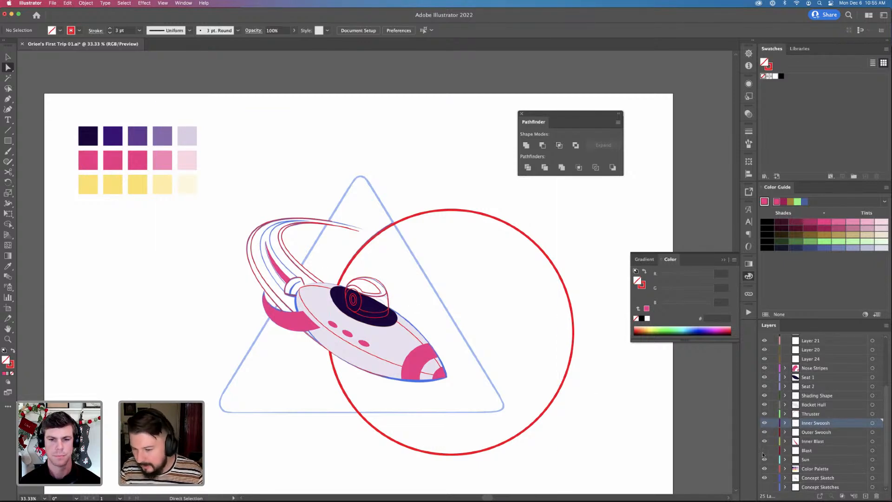
Examine how the inner swoosh's tip lines up with the concept sketch, then deselect the path
left_click(764, 450)
key("super+equal")
key("super+equal")
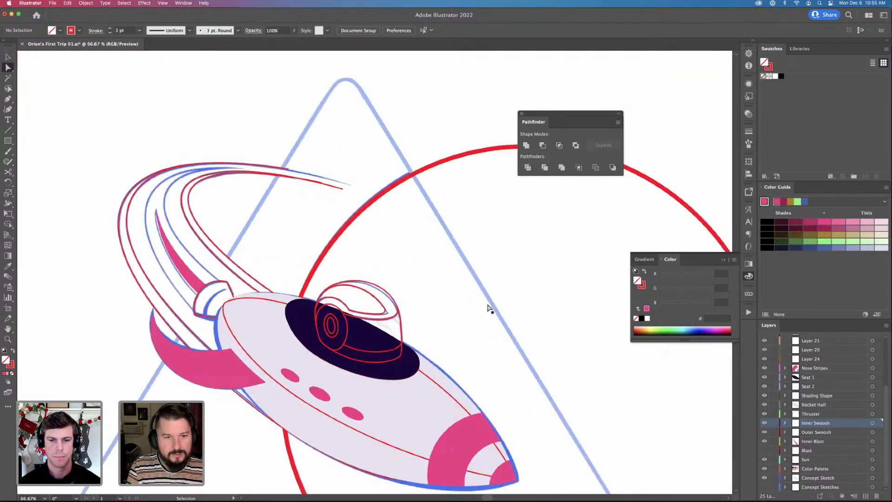
key("v")
left_click(335, 187)
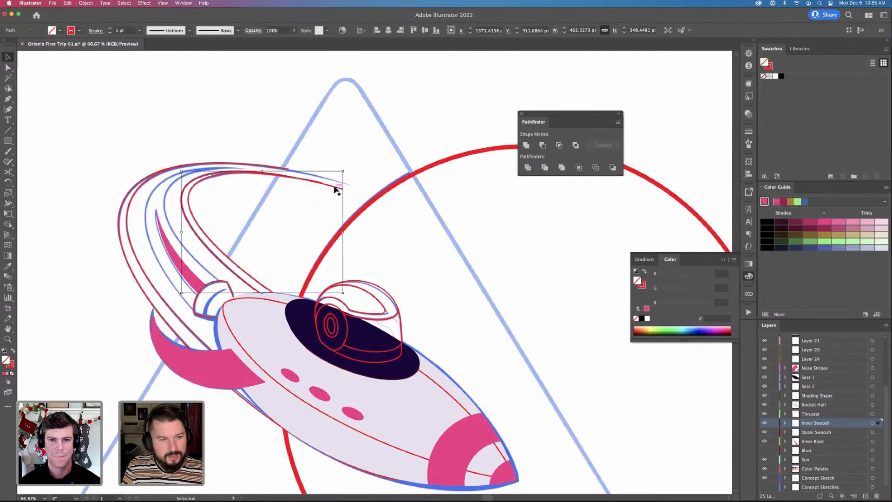
key("super+minus")
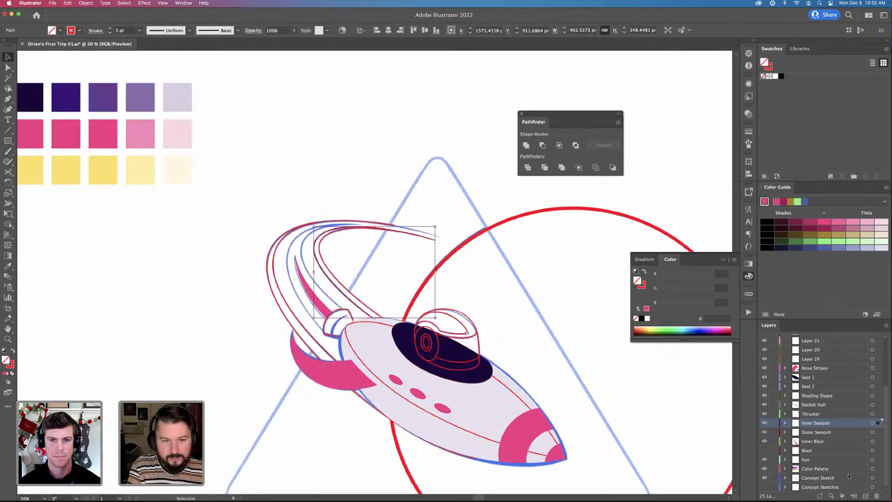
key("super+minus")
key("super+shift+a")
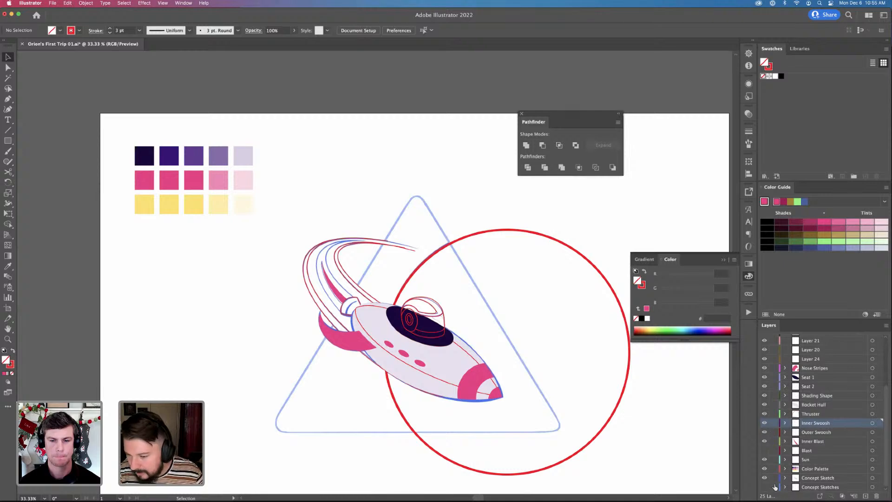
Lock the Color Palette, Concept Sketch and Concept Sketches layers
left_click_drag(774, 488, 773, 467)
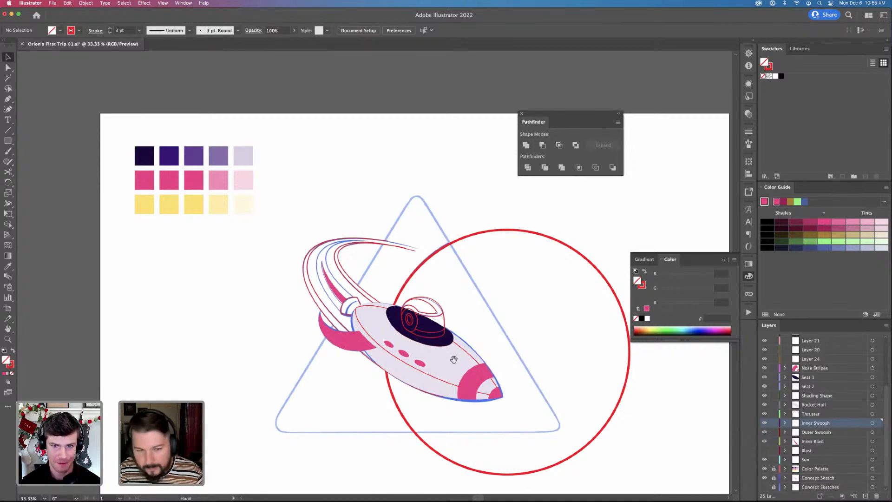
left_click_drag(453, 359, 460, 347)
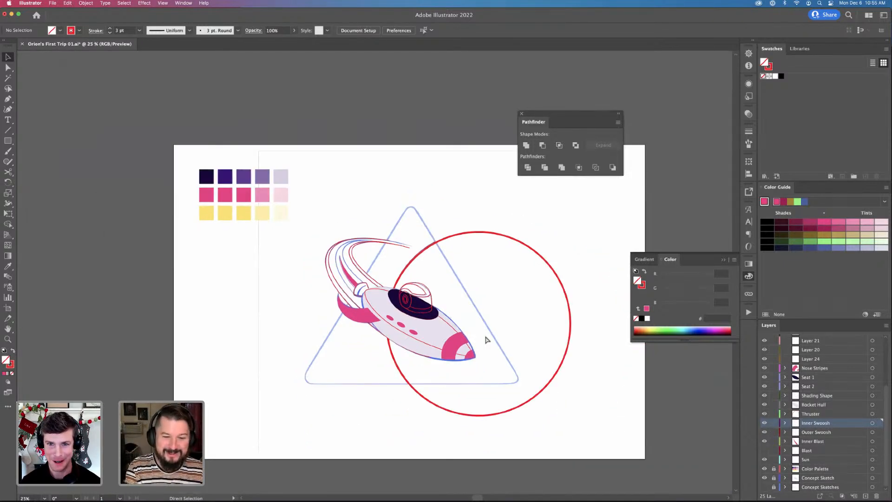
key("super+plus")
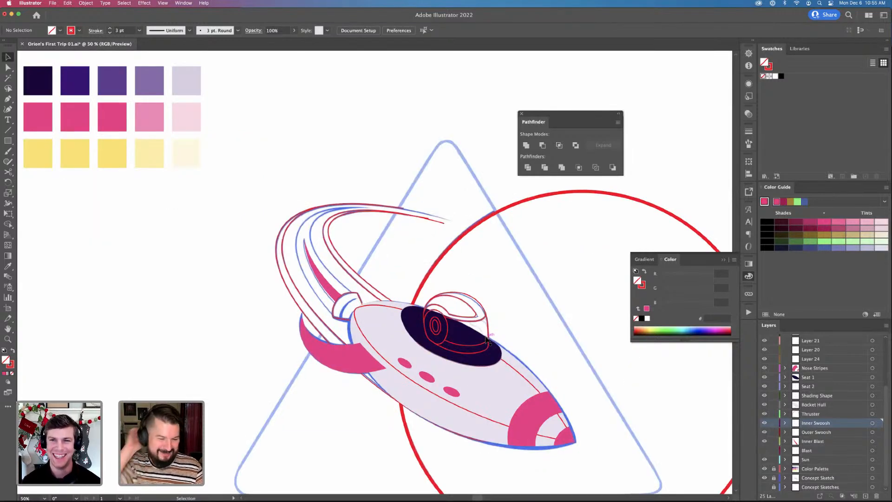
left_click_drag(473, 339, 465, 310)
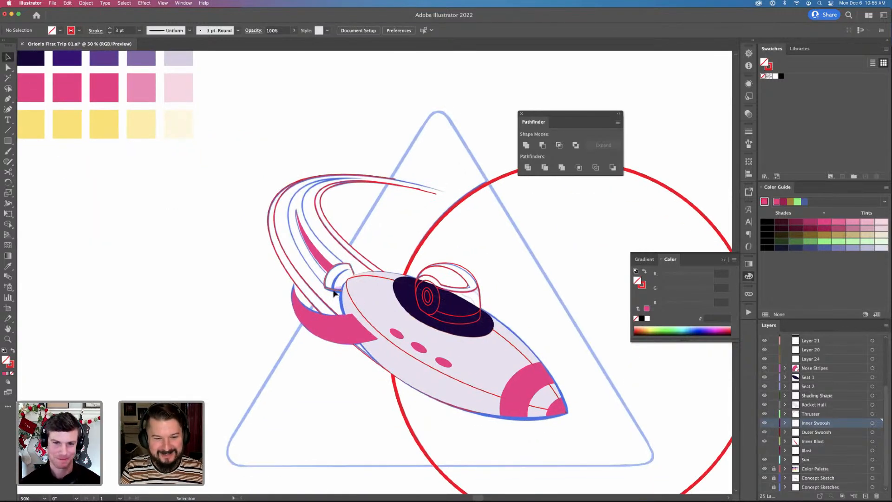
Fill the thruster with the pink sampled from the nose stripe
left_click(334, 291)
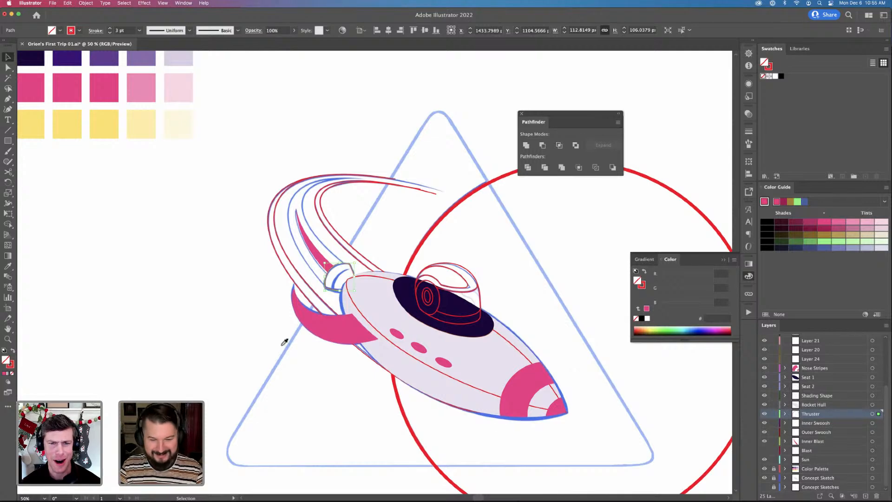
key("i")
left_click(527, 384)
Recolor the thruster with the light lavender sampled from the hull, then deselect it
key("a")
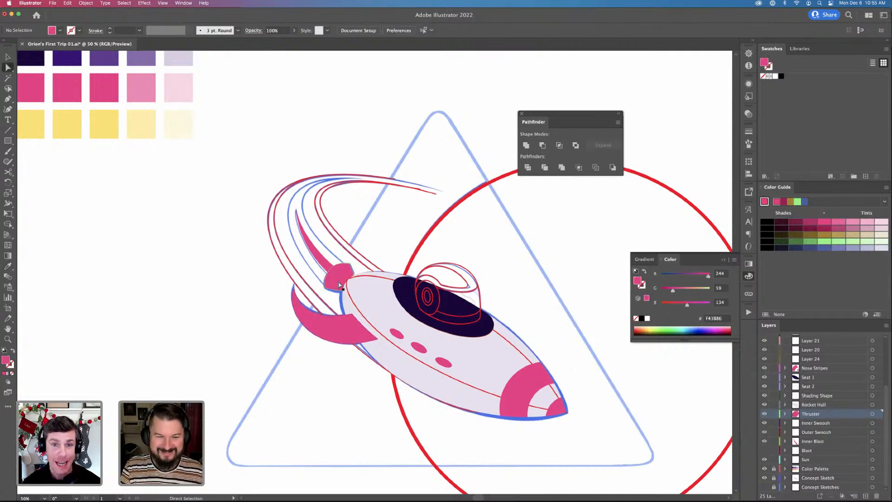
key("i")
left_click(393, 309)
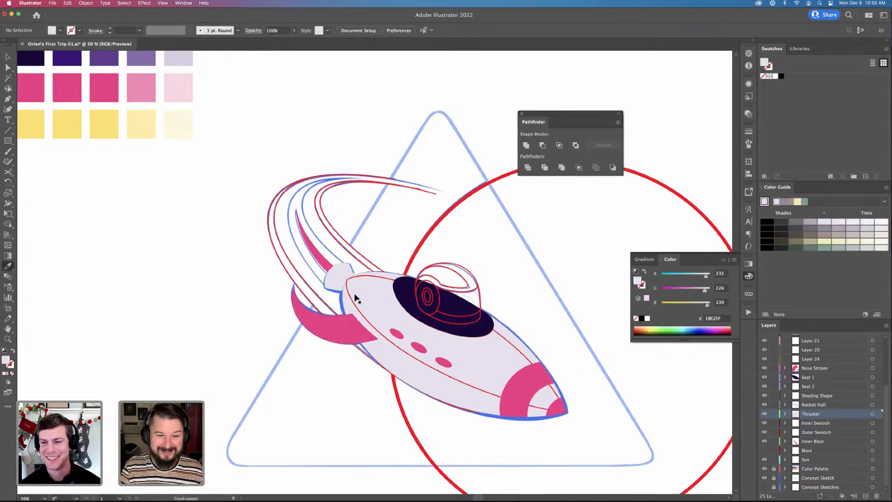
key("v")
left_click_drag(426, 335, 394, 345)
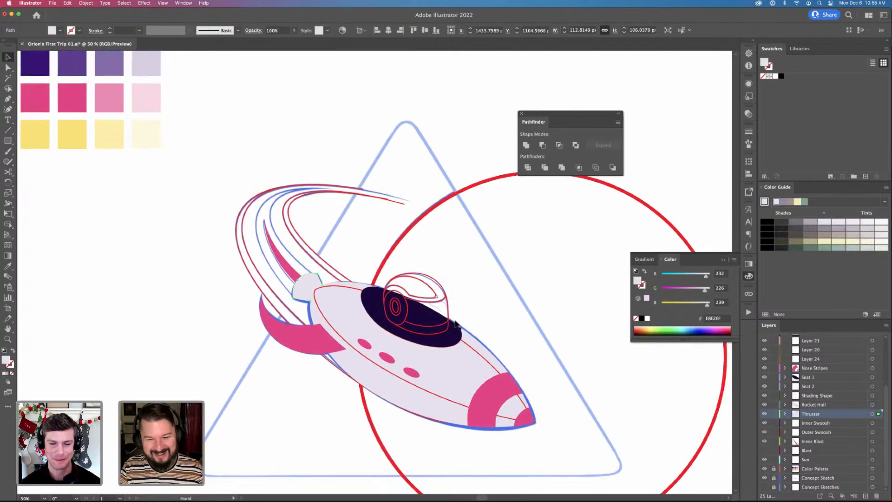
scroll(372, 334, "down", 3)
left_click(584, 422)
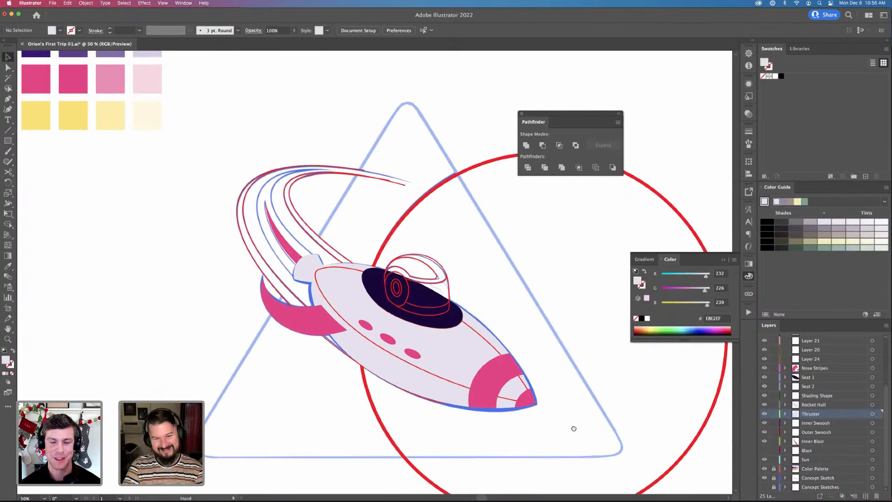
Fill the pilot's helmet shape with the light lavender sampled from the hull, then deselect it
scroll(573, 426, "down", 2)
left_click_drag(566, 438, 553, 453)
scroll(791, 385, "up", 3)
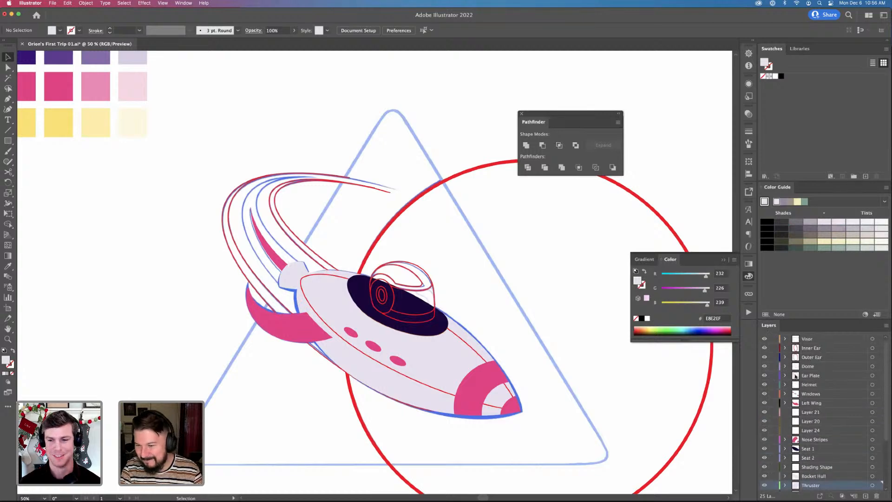
left_click(421, 327)
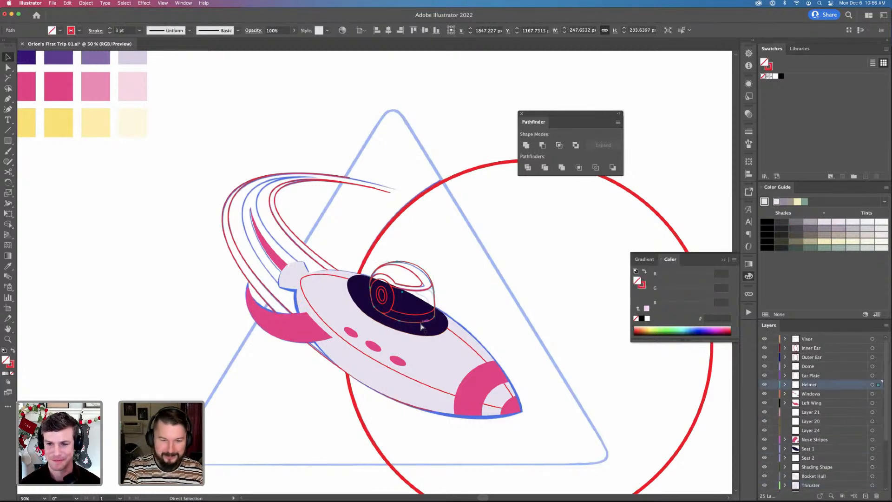
scroll(421, 327, "up", 2)
left_click(438, 392)
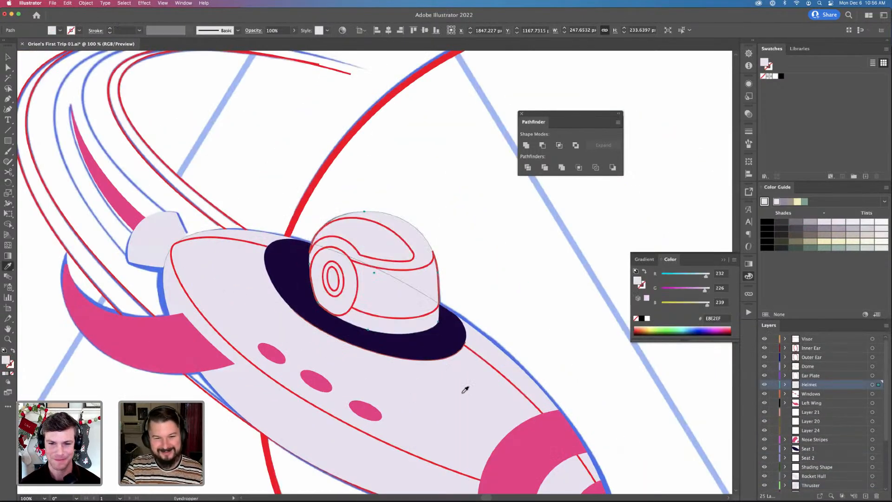
key("super+shift+a")
Fill the helmet's visor with the strong yellow sampled from the color palette, then deselect it
key("v")
left_click(415, 323)
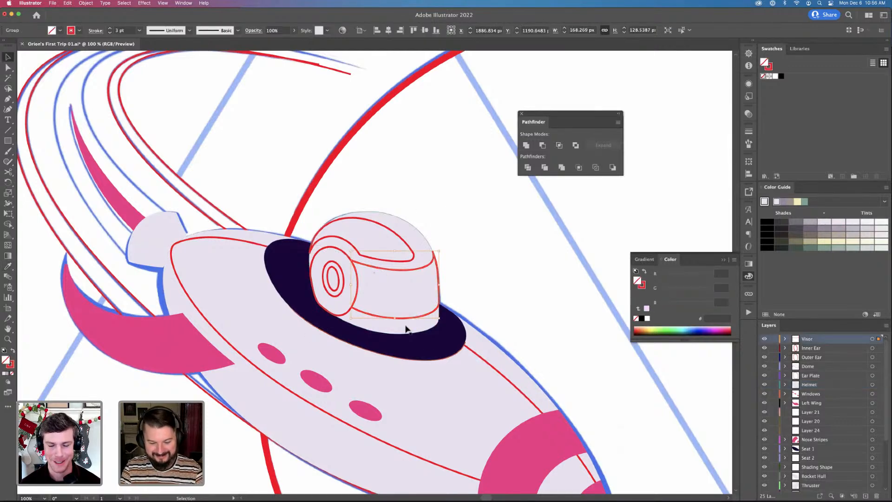
key("i")
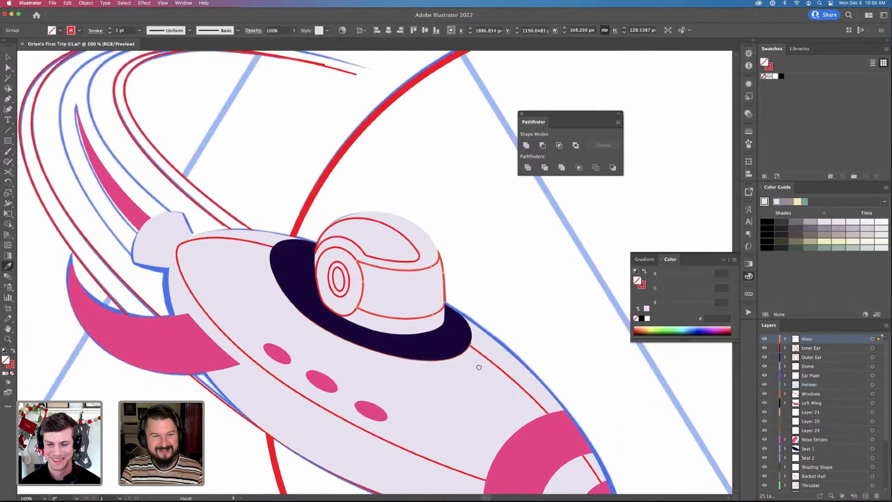
scroll(478, 367, "up", 6)
scroll(478, 366, "left", 10)
left_click(189, 197)
scroll(430, 357, "down", 6)
scroll(430, 356, "right", 10)
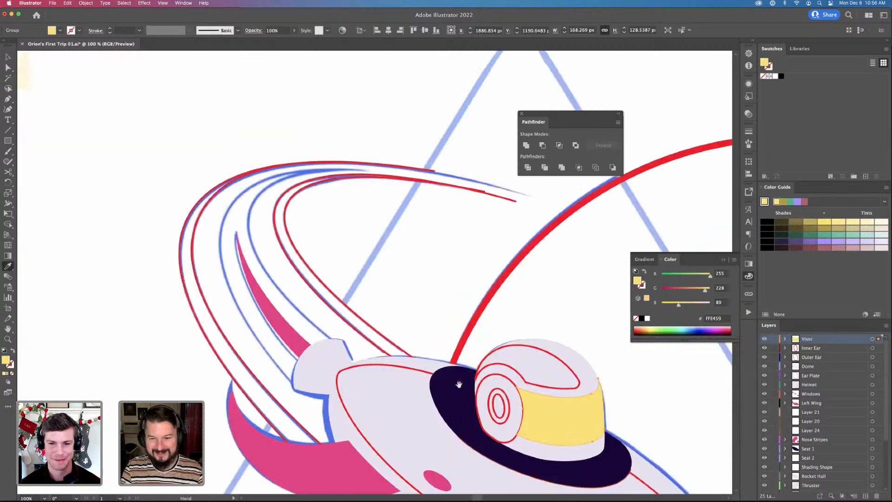
key("super+shift+a")
Extend the front tip of the helmet's Dome shape slightly outward, then deselect it
key("v")
left_click(398, 255)
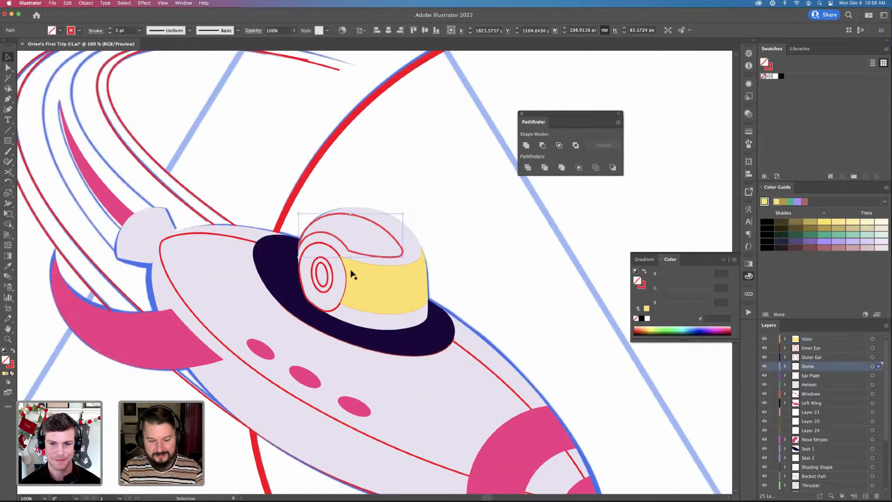
key("i")
left_click_drag(350, 273, 428, 315)
key("a")
left_click_drag(483, 295, 522, 321)
key("v")
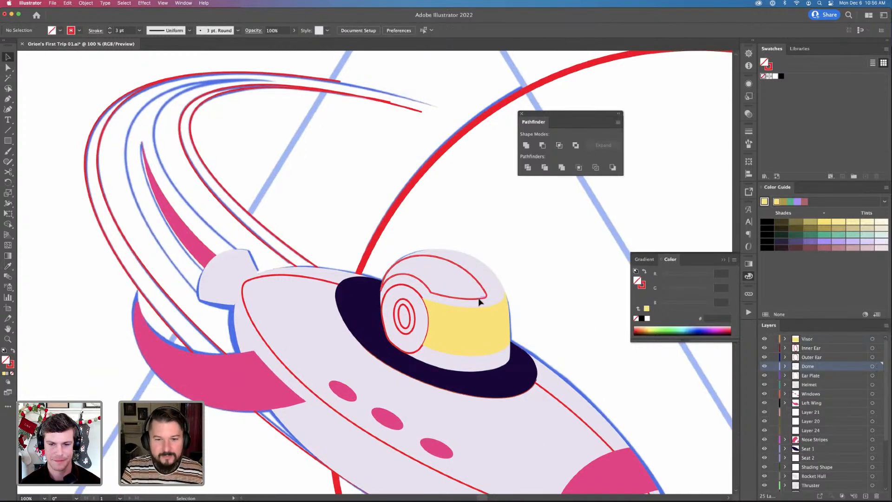
Fill the helmet's Dome shape with the medium purple sampled from the palette's fourth purple swatch, then deselect it
scroll(503, 374, "up", 5)
scroll(503, 375, "left", 10)
key("super+minus")
key("super+minus")
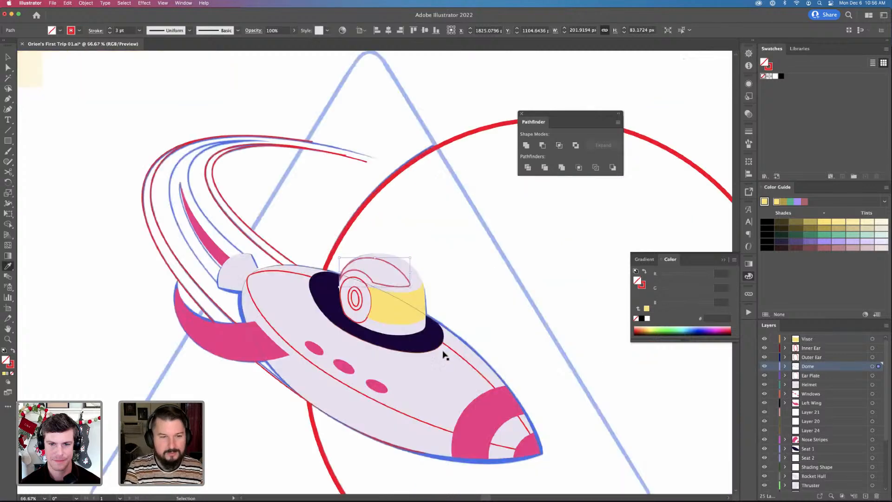
left_click_drag(435, 349, 576, 404)
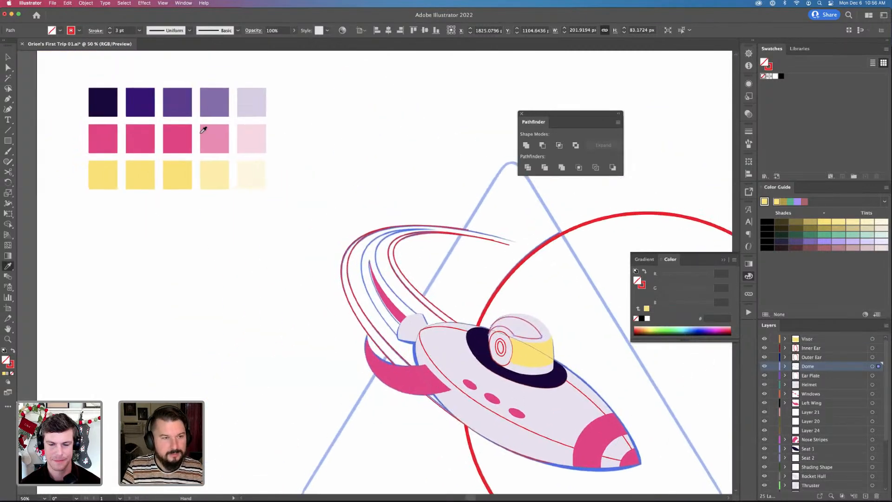
left_click(217, 100)
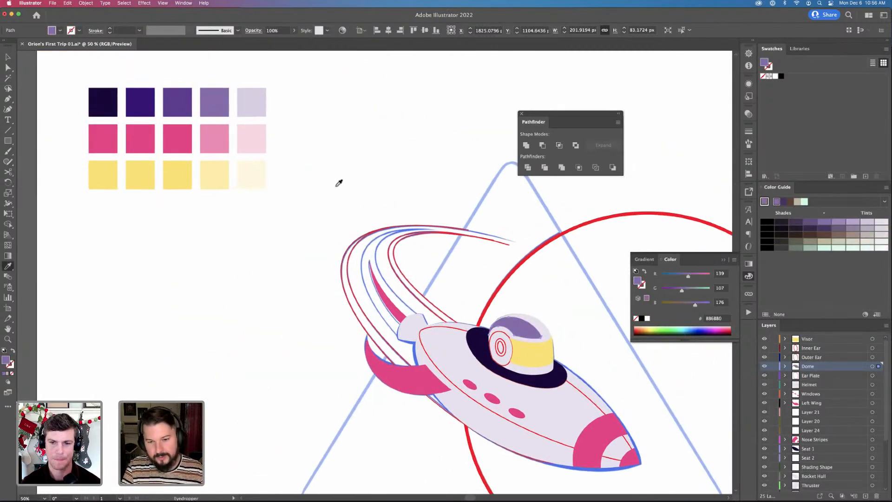
left_click(251, 102)
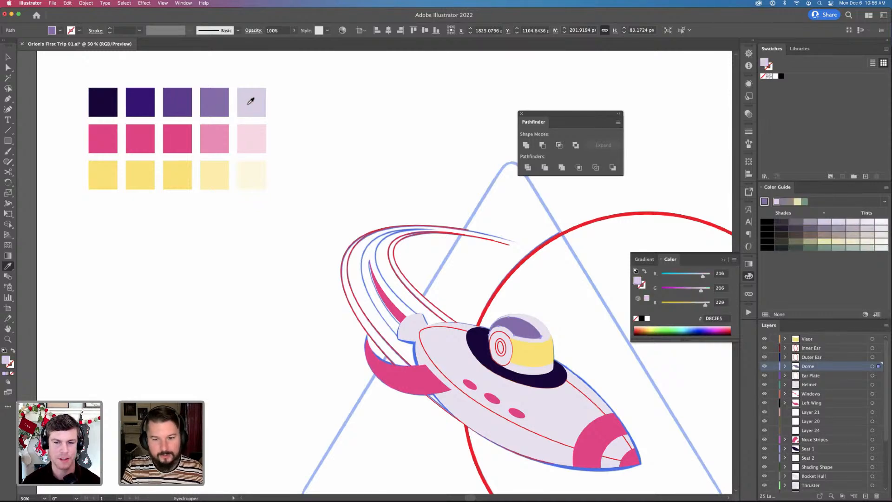
left_click(216, 101)
key("super+shift+a")
Fill the helmet's Ear Plate with the same medium purple palette swatch, then deselect it
key("v")
left_click_drag(553, 367, 532, 346)
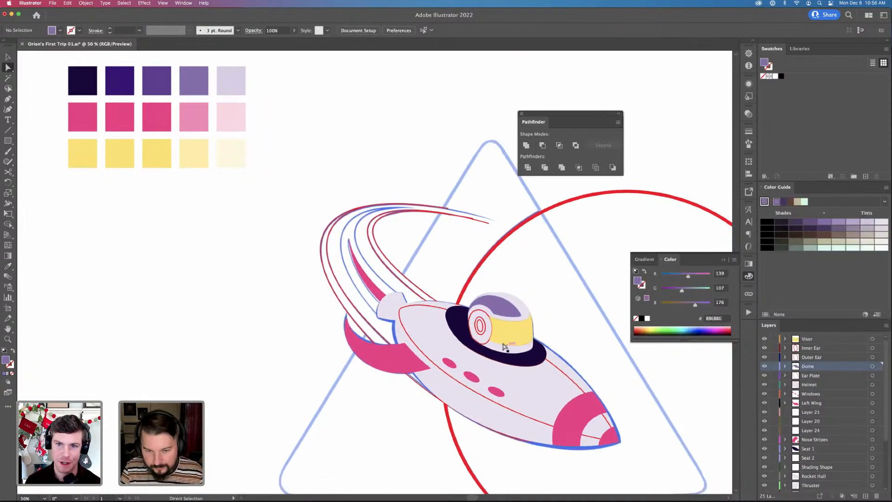
left_click(484, 346)
key("i")
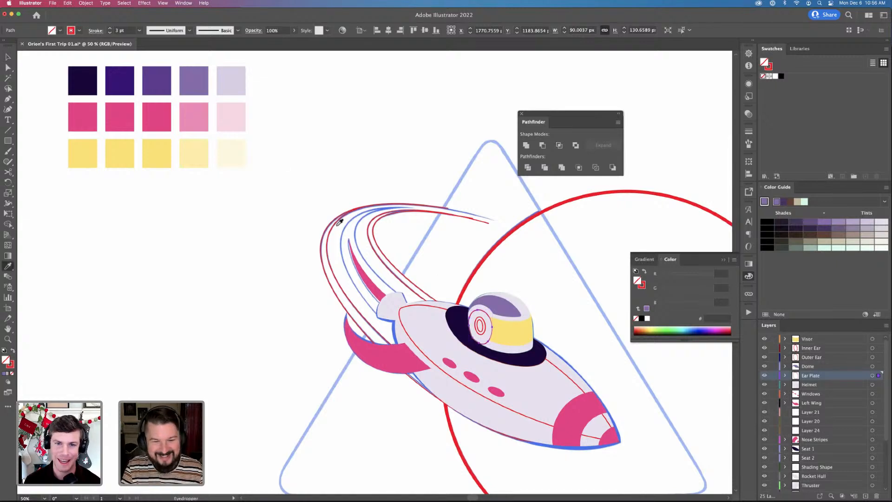
left_click(198, 80)
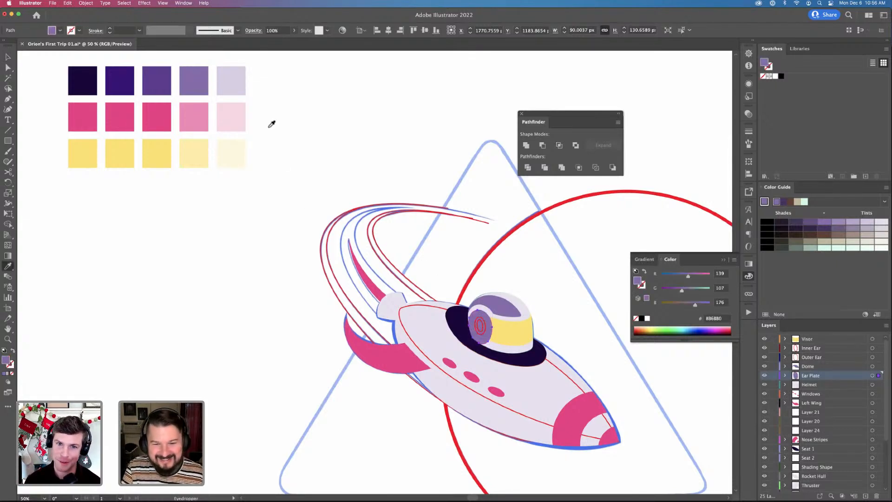
key("super+shift+a")
Fill the Outer Ear ellipse with the helmet's light lavender and the Inner Ear ellipse with the dome's medium purple
key("v")
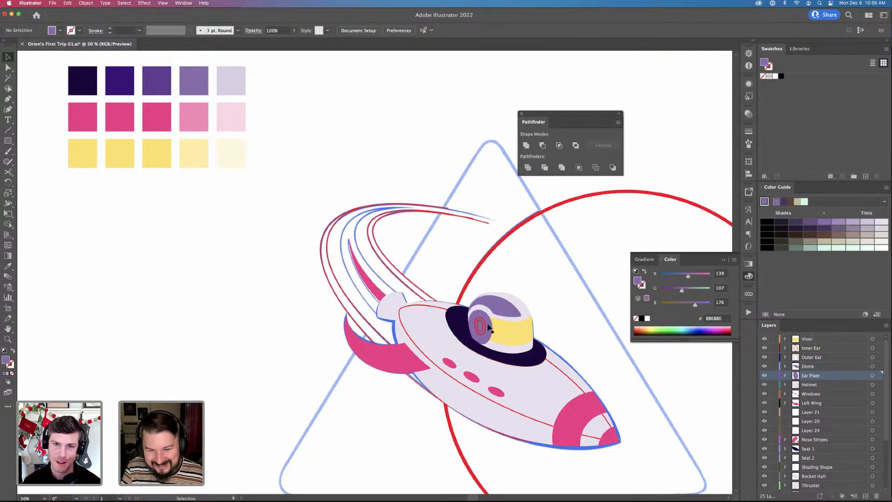
left_click(489, 327)
key("i")
left_click(524, 314)
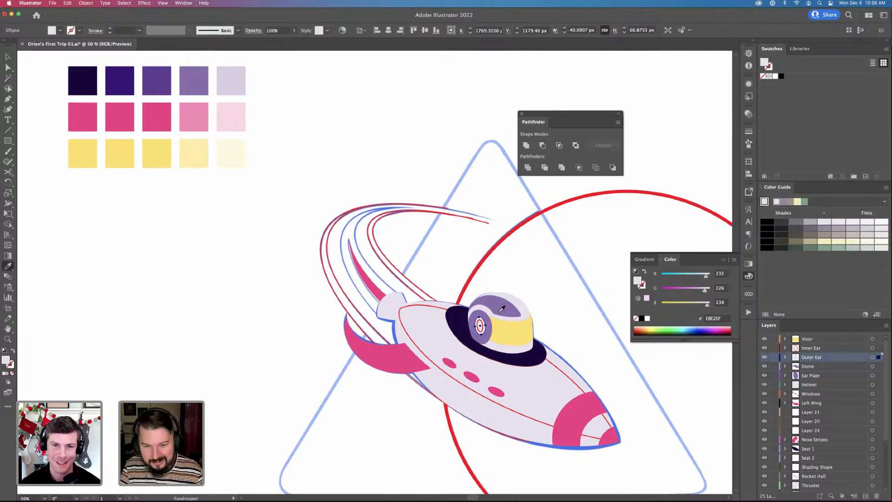
left_click(483, 329, "super")
left_click(507, 296)
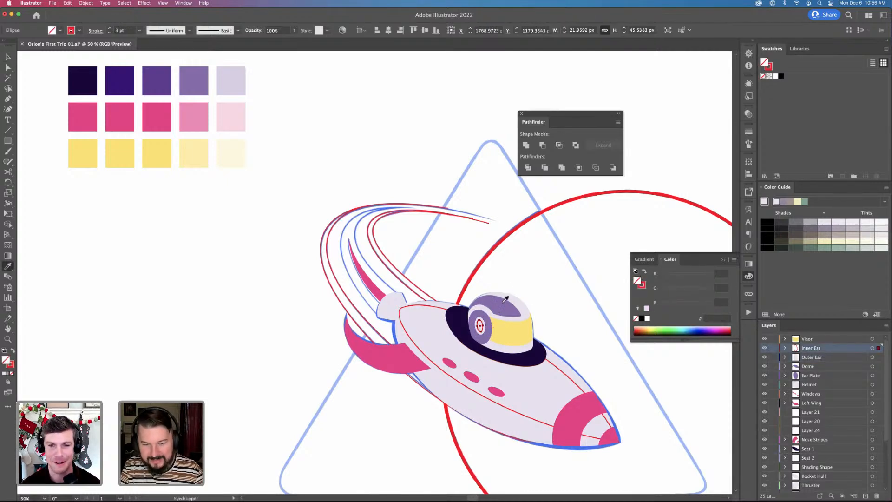
Deselect the Inner Ear ellipse and examine the helmet's visor, ear and dome shapes up close
left_click(544, 275, "super")
key("super+equal")
key("super+equal")
key("super+equal")
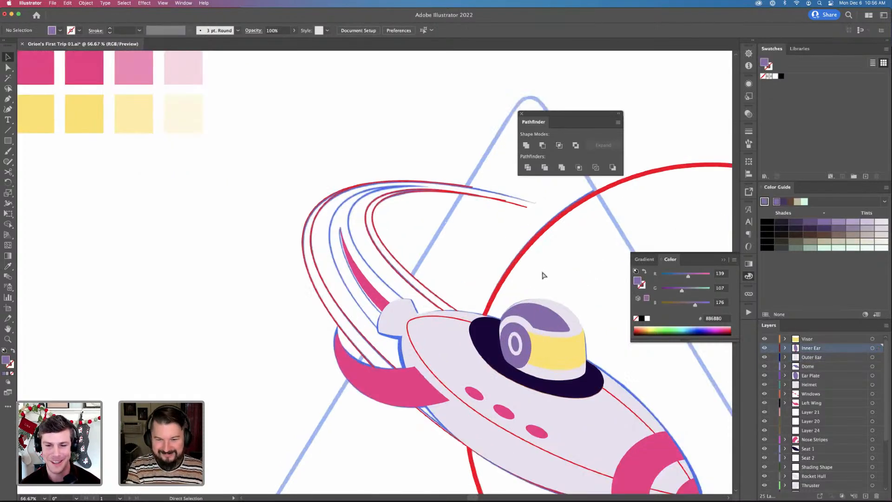
left_click_drag(542, 273, 168, 140)
key("a")
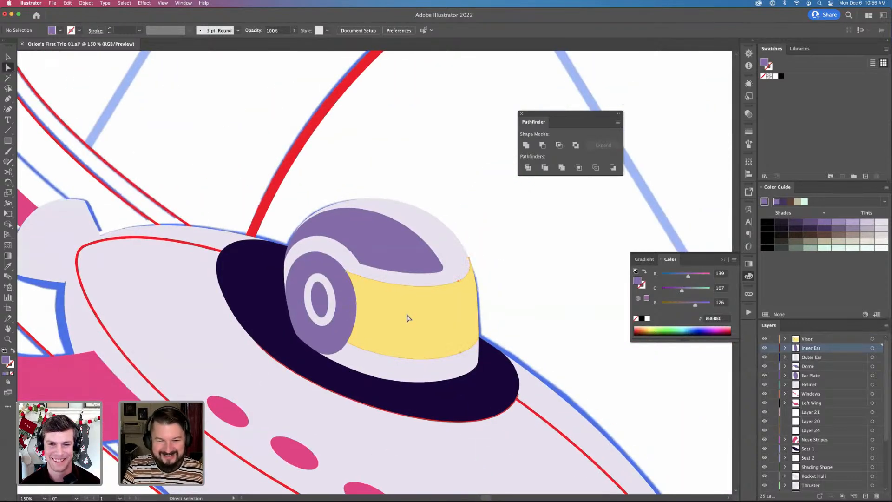
left_click(406, 318)
left_click(431, 369)
left_click(491, 308)
left_click(335, 349)
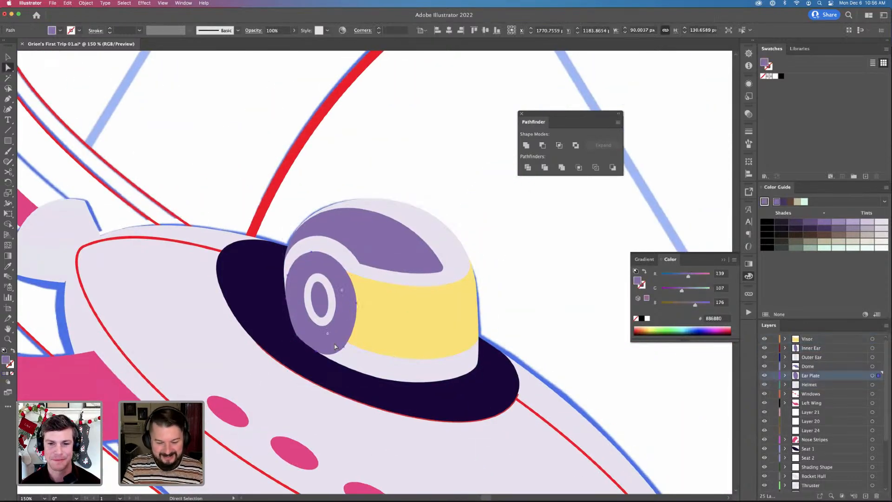
key("i")
key("super+shift+a")
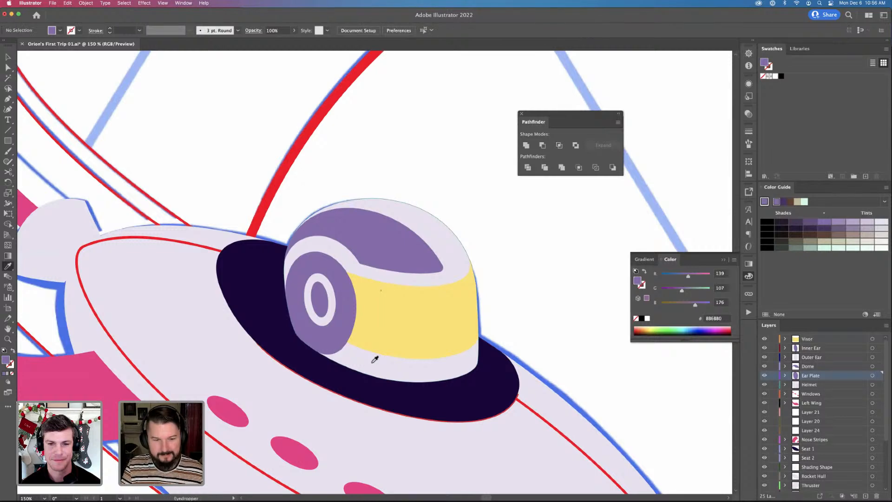
key("v")
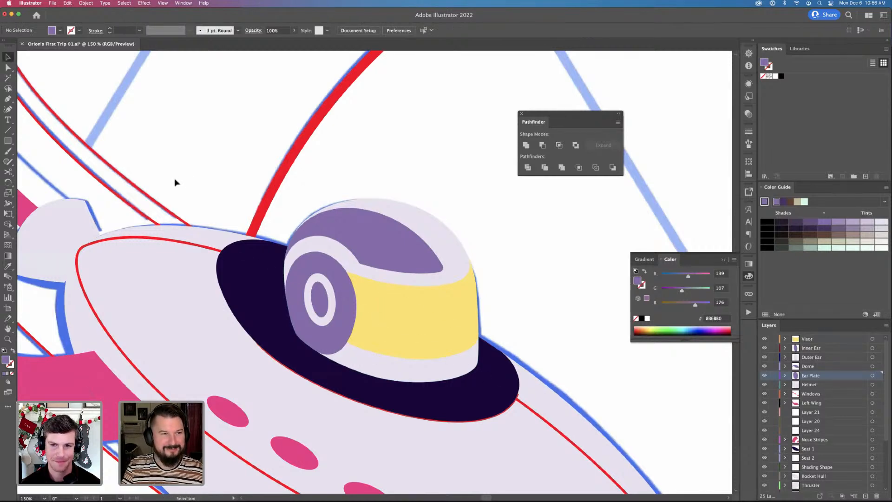
Examine the colored rocket, its wings, swooshes and visor within the whole composition
key("super+minus")
key("super+minus")
key("super+minus")
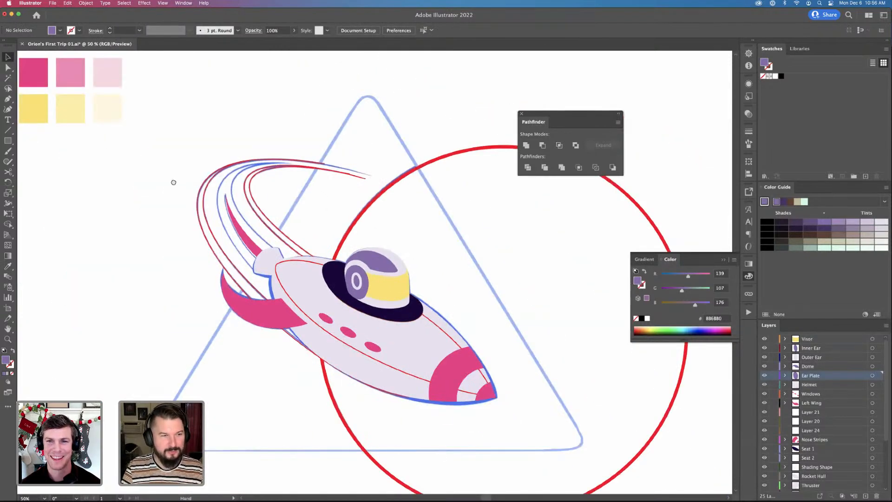
left_click_drag(174, 182, 281, 309)
left_click_drag(227, 292, 177, 223)
left_click_drag(295, 307, 255, 281)
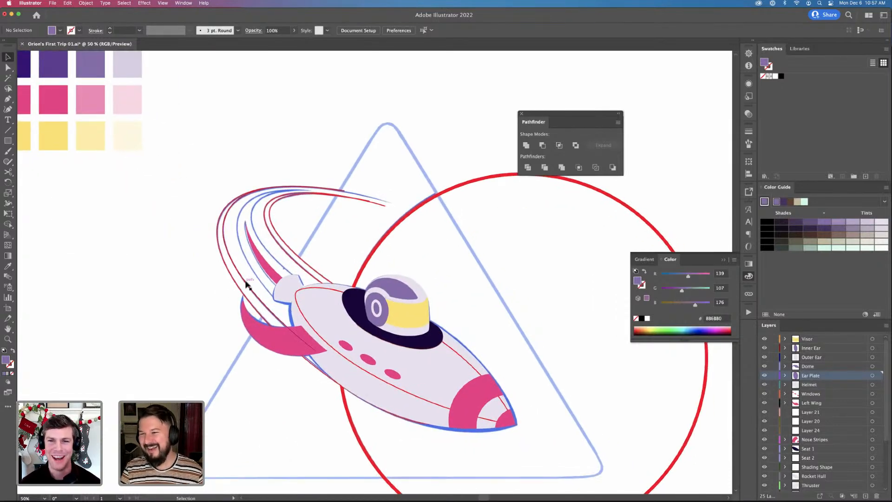
left_click_drag(279, 378, 227, 330)
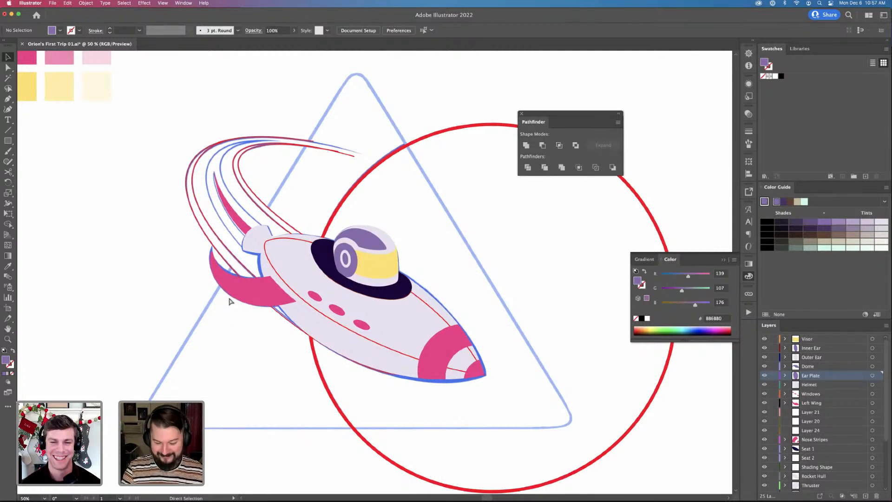
scroll(229, 302, "down", 3)
scroll(230, 301, "up", 4)
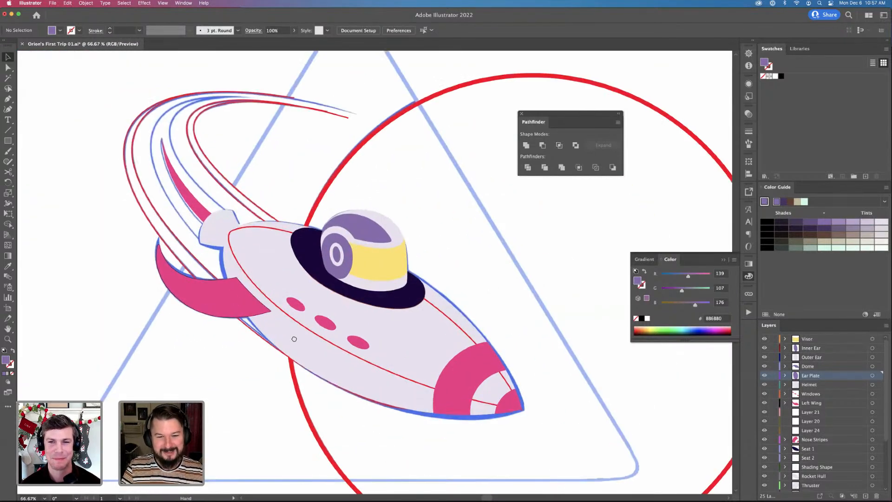
left_click_drag(294, 339, 283, 330)
left_click(368, 263)
key("i")
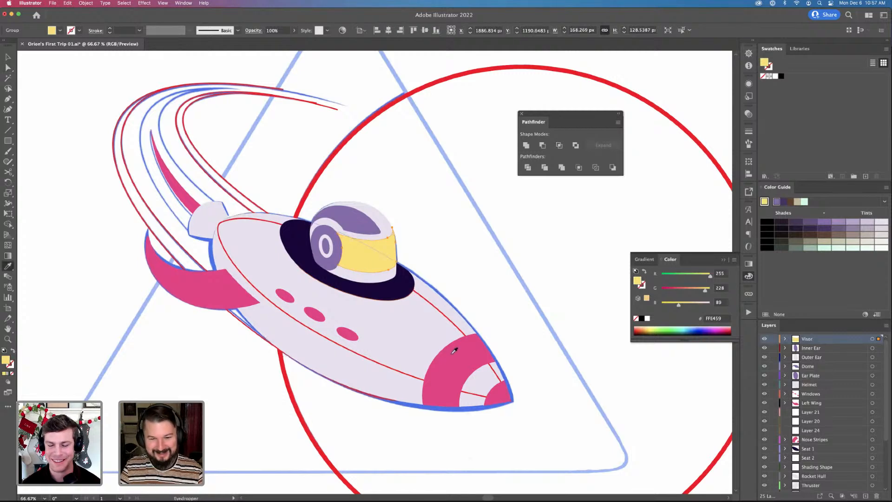
key("v")
Draw a 45°-rotated square with sides of about 1364 px centered near the helmet, using the Sun circle's red 12 pt outline
left_click(320, 175)
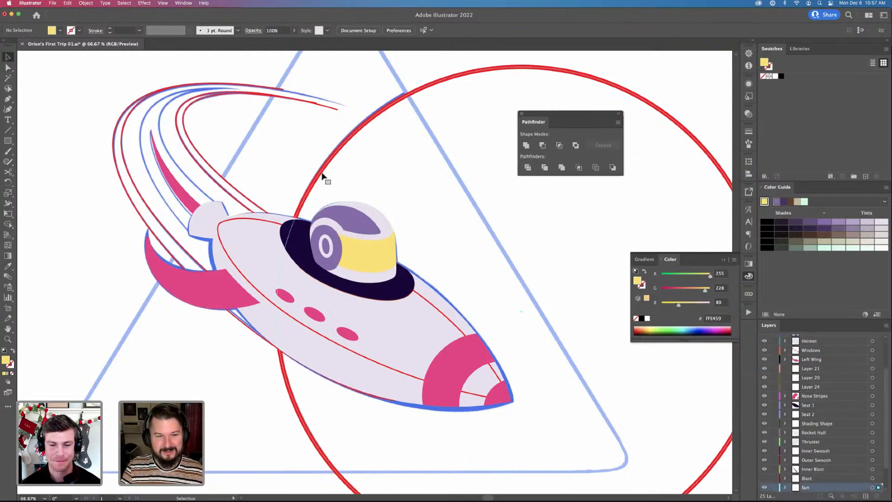
left_click(503, 308)
key("super+minus")
key("super+minus")
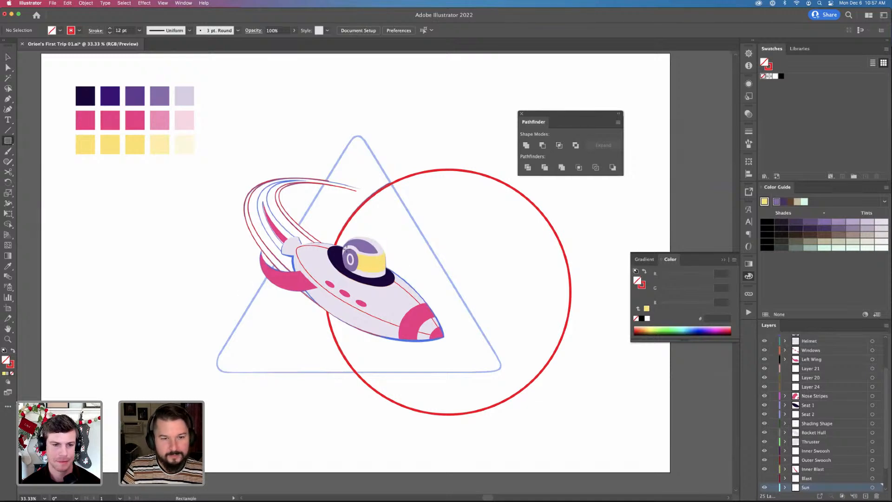
mouse_move(358, 260)
left_mouse_down()
mouse_move(476, 385)
mouse_move(518, 302)
mouse_move(528, 305)
left_mouse_up()
key("super")
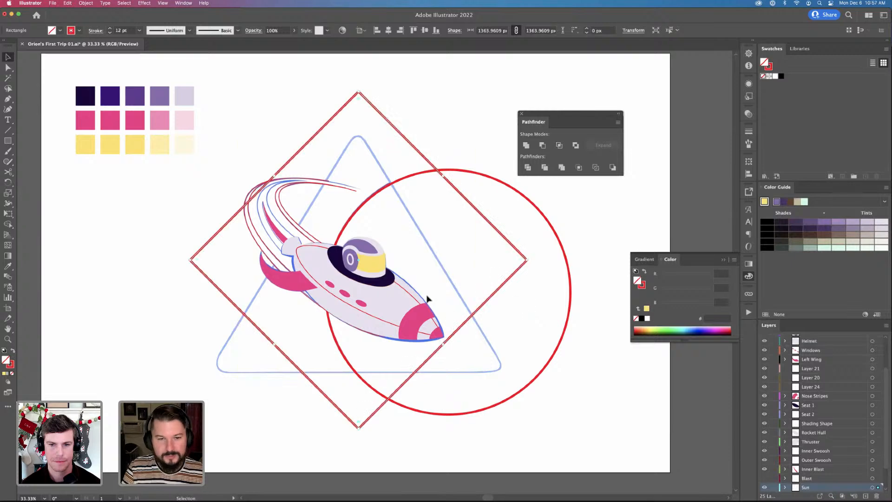
Delete the large diamond's lowest corner, move the resulting triangle down over the blue sketch triangle and close it with Unite
left_click(358, 426)
key("Delete")
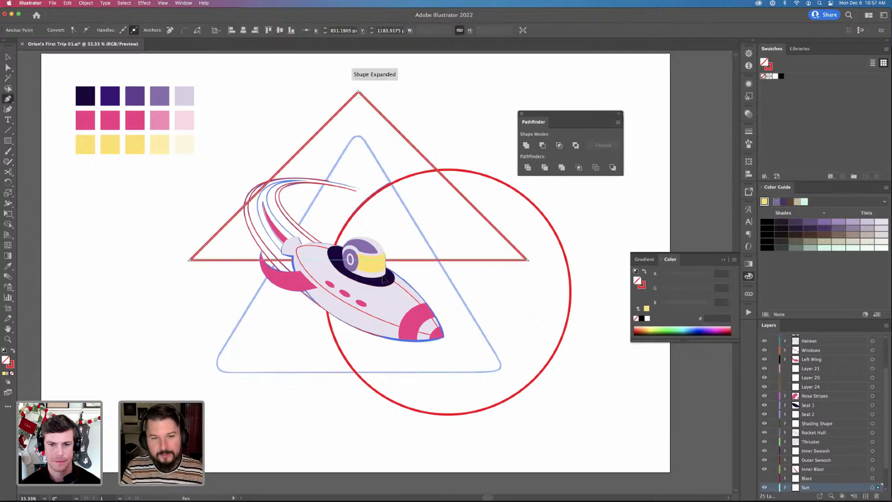
left_click_drag(427, 259, 433, 350)
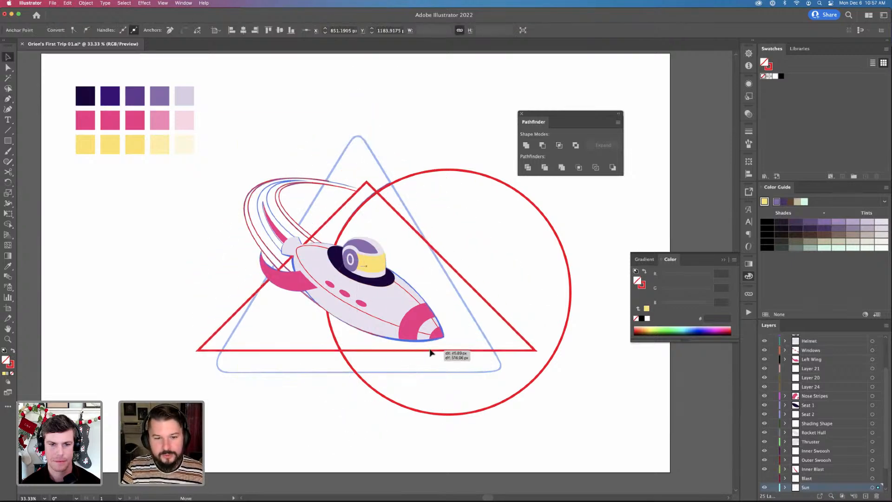
left_click(525, 145)
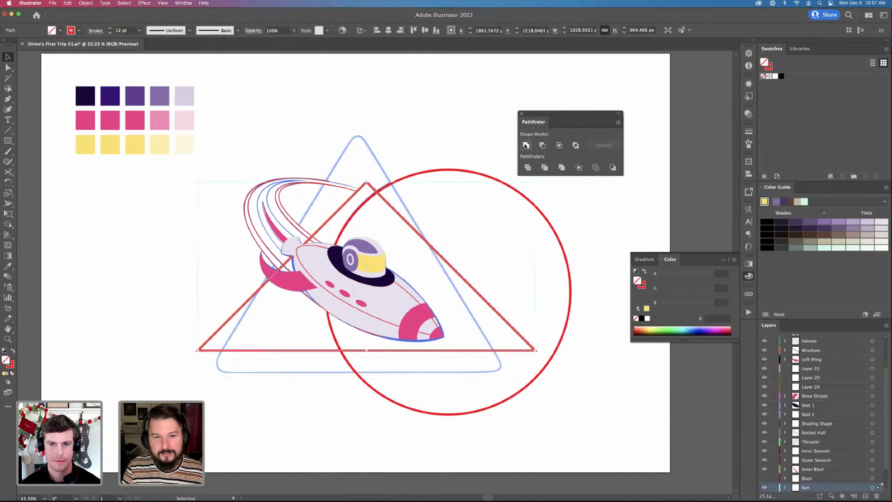
Resize the red triangle to match the blue sketch triangle, about 1728 px wide and 1351 px high
left_click_drag(367, 183, 355, 138)
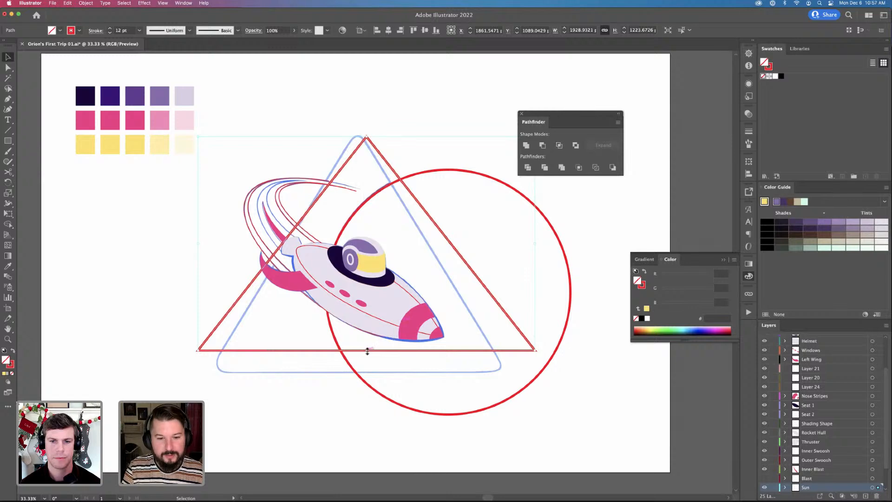
left_click_drag(368, 351, 370, 372)
scroll(334, 372, "left", 2)
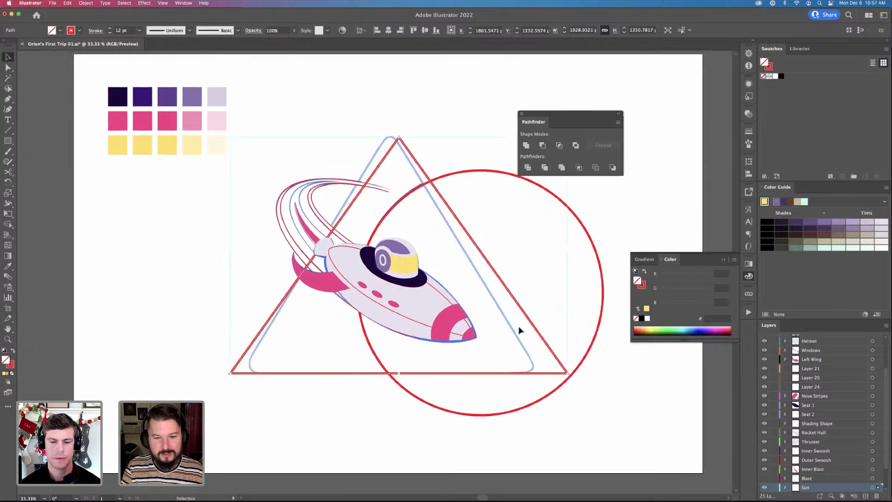
left_click_drag(542, 257, 541, 255)
left_click_drag(230, 255, 237, 255)
Draw a small diamond with sides of about 343 px beside the rocket, expand it with Unite and narrow it to about 217 px
left_click_drag(415, 355, 297, 316)
scroll(325, 353, "up", 4)
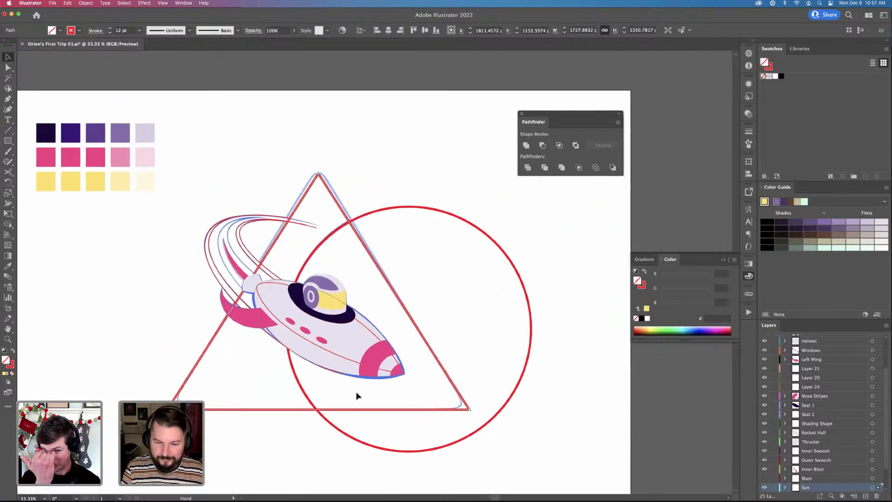
scroll(363, 385, "left", 6)
left_click(8, 141)
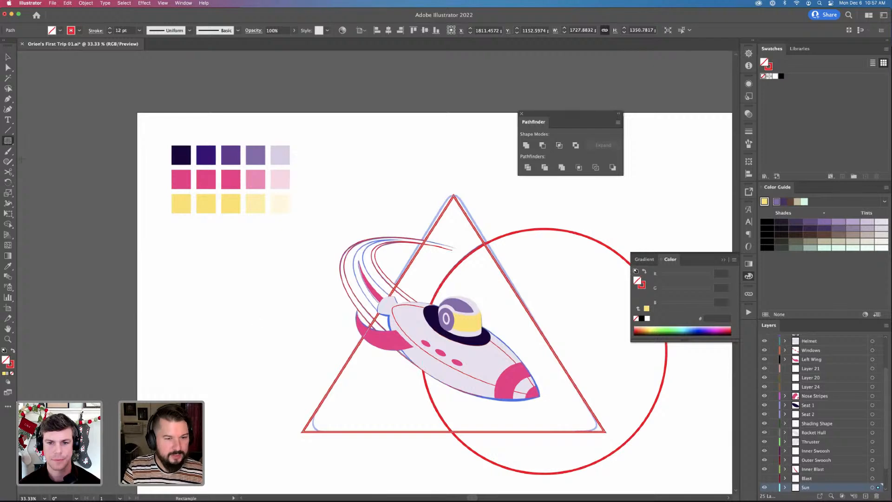
scroll(274, 242, "down", 3)
scroll(274, 242, "left", 2)
mouse_move(265, 229)
left_mouse_down()
mouse_move(299, 258)
mouse_move(329, 238)
left_mouse_up()
key("v")
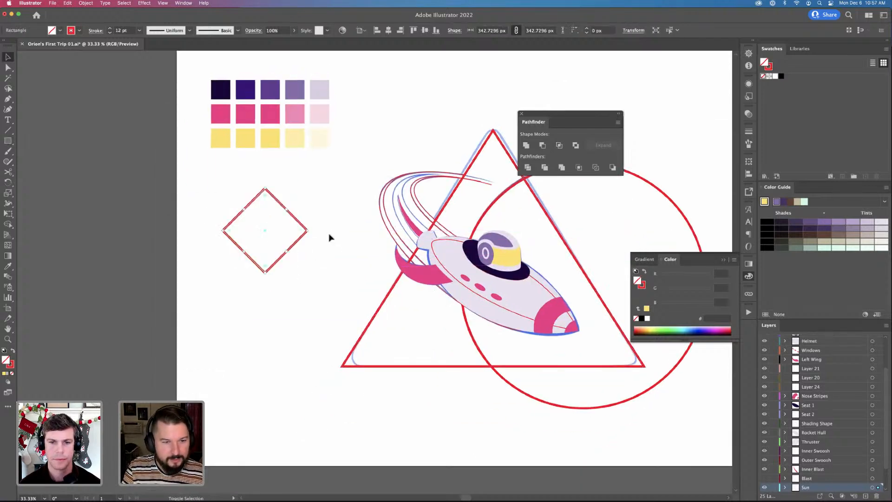
left_click(526, 145)
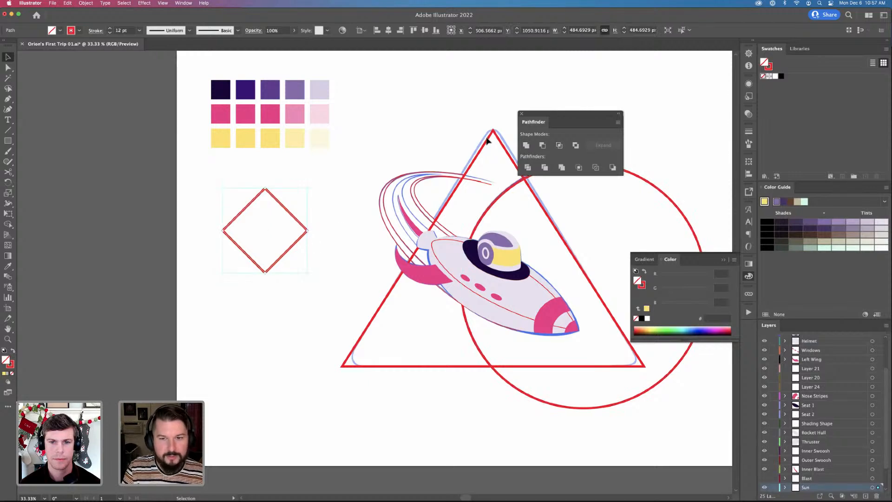
left_click_drag(308, 231, 260, 232)
Try crossing the narrow diamond with a copy rotated 90° and uniting both into a four-pointed star
key("a")
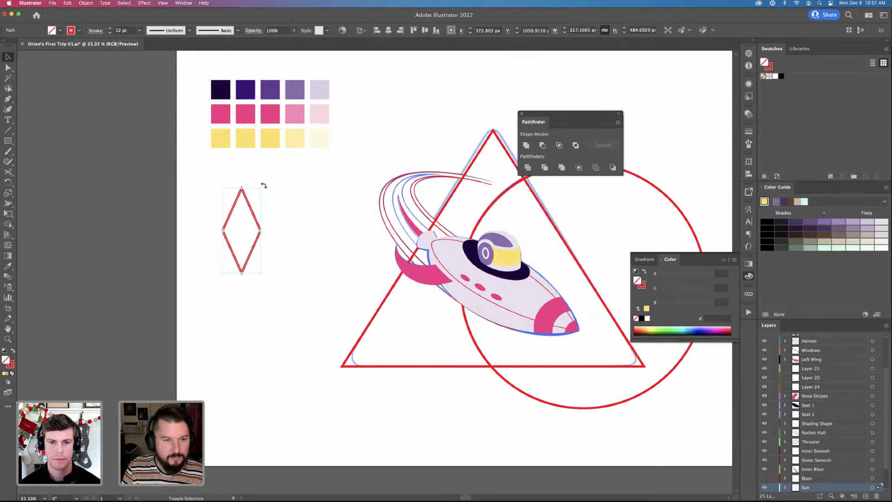
left_click_drag(263, 185, 291, 244)
left_click(229, 253, "shift")
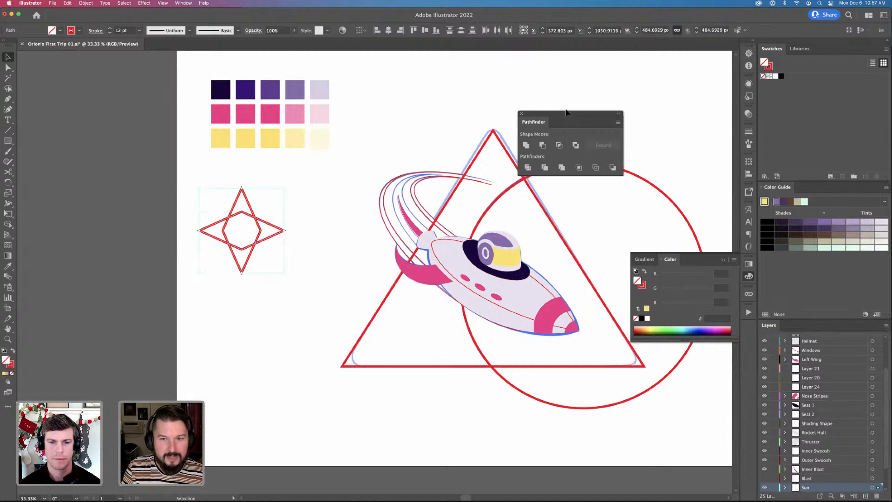
left_click(526, 145)
left_click(312, 206)
Try rounding the four-pointed star's inner corners and its outer tips
key("a")
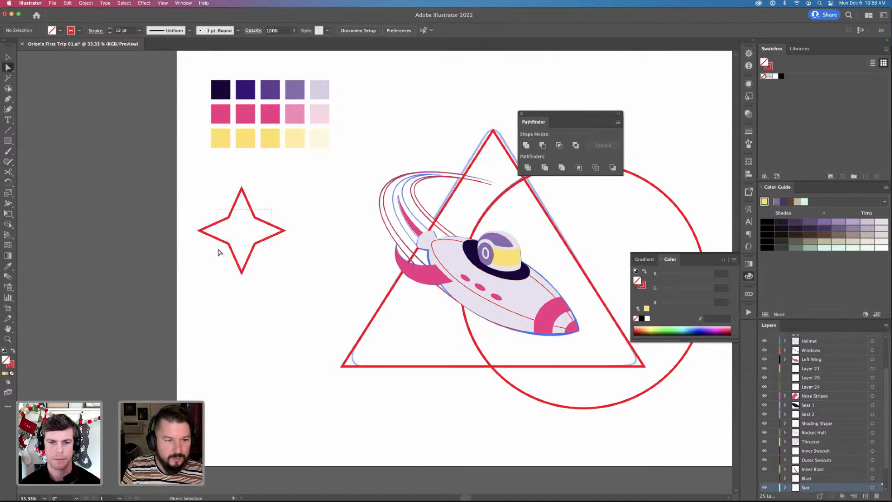
left_click_drag(219, 252, 224, 198)
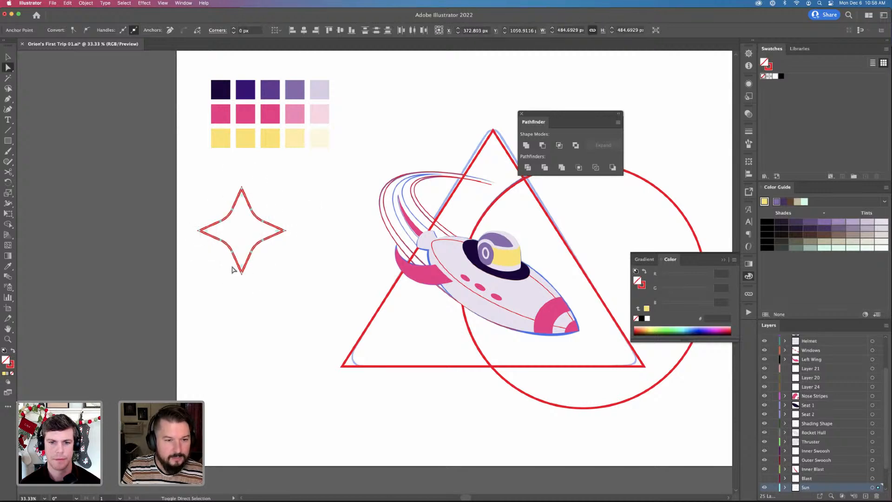
left_click_drag(243, 263, 243, 259)
key("v")
left_click(321, 221)
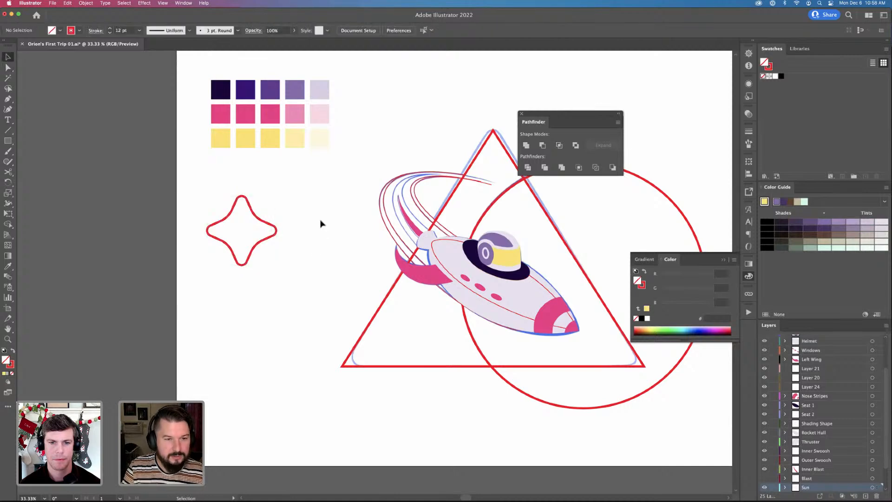
Undo the star's corner rounding, uniting and rotated copy, back to the single narrow diamond
left_click(251, 255)
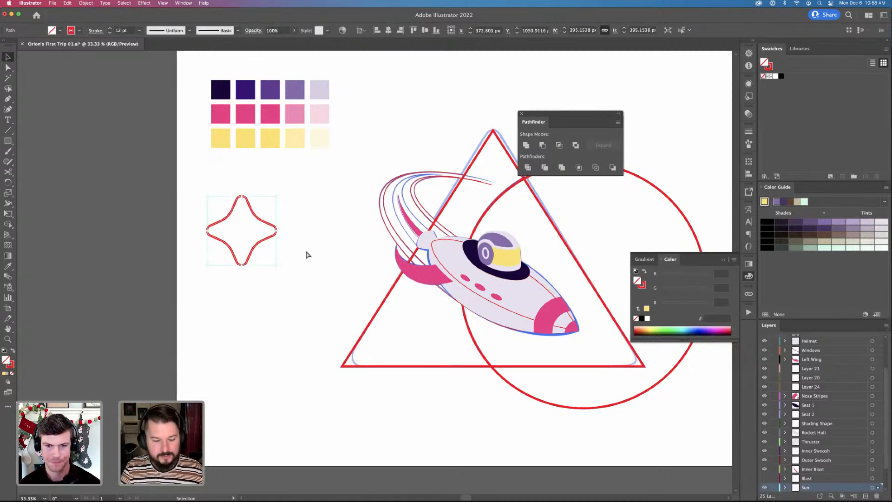
key("a")
key("super+z")
key("super+z")
key("super+z")
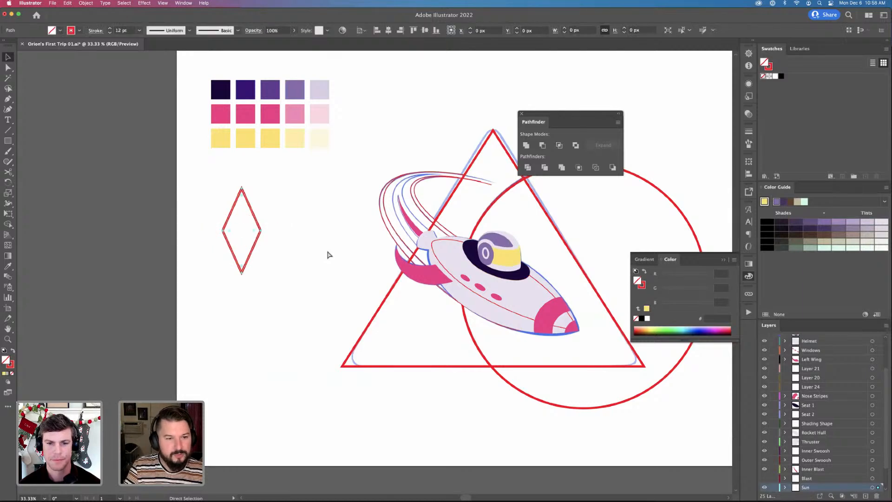
Narrow the small diamond further to about 76 px wide
key("v")
left_click_drag(260, 230, 239, 233)
left_click(257, 197)
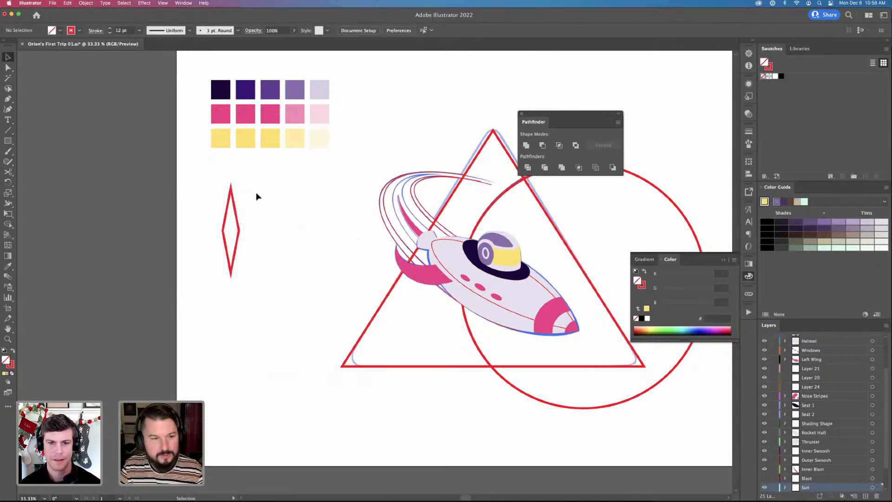
left_click_drag(208, 266, 235, 235)
key("a")
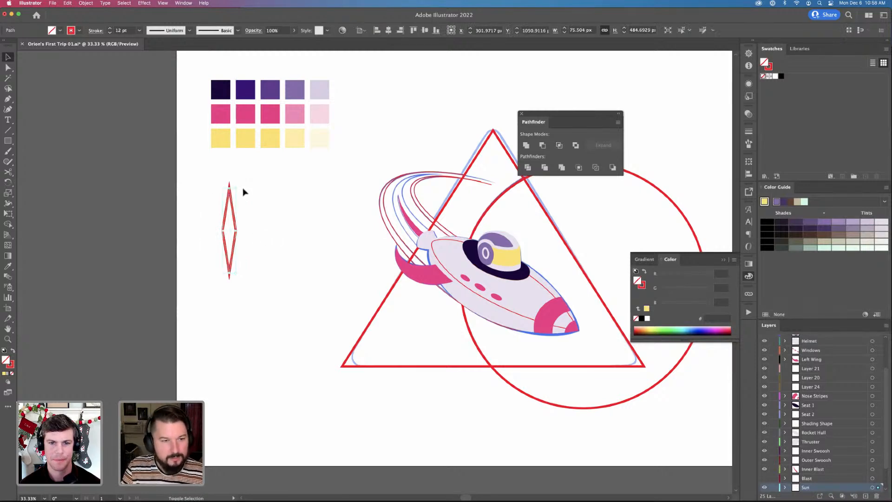
Form a star from the slim diamond and a copy rotated 90°, place a duplicate below, and unite the upper star's two shapes
left_click_drag(239, 185, 324, 379)
left_click(227, 259, "shift")
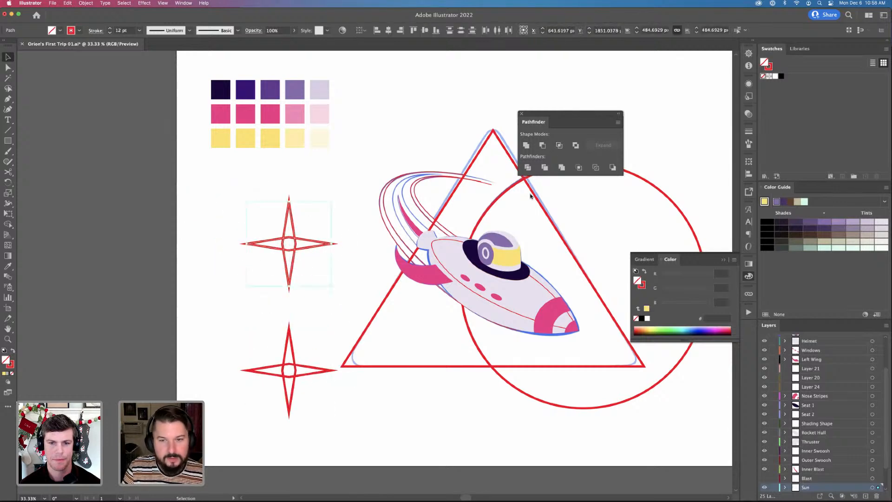
left_click(526, 145)
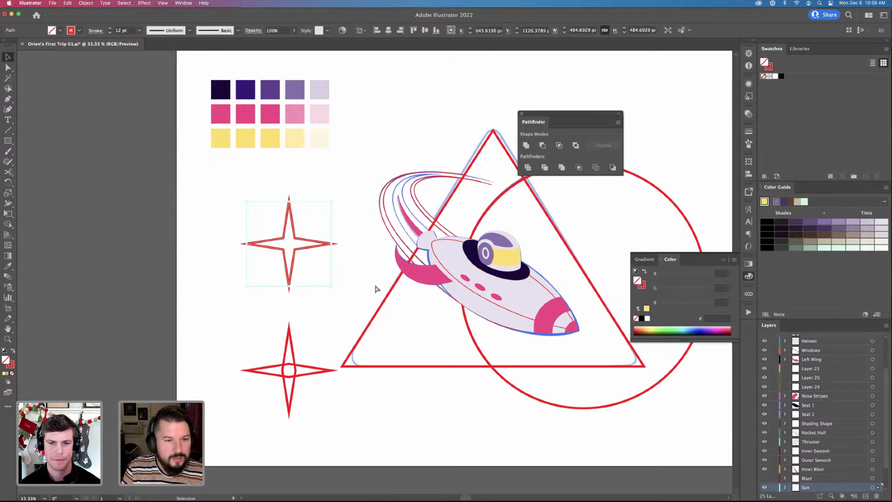
Round all the inner corners and outer tips of the upper four-pointed star slightly
key("a")
left_click(369, 257)
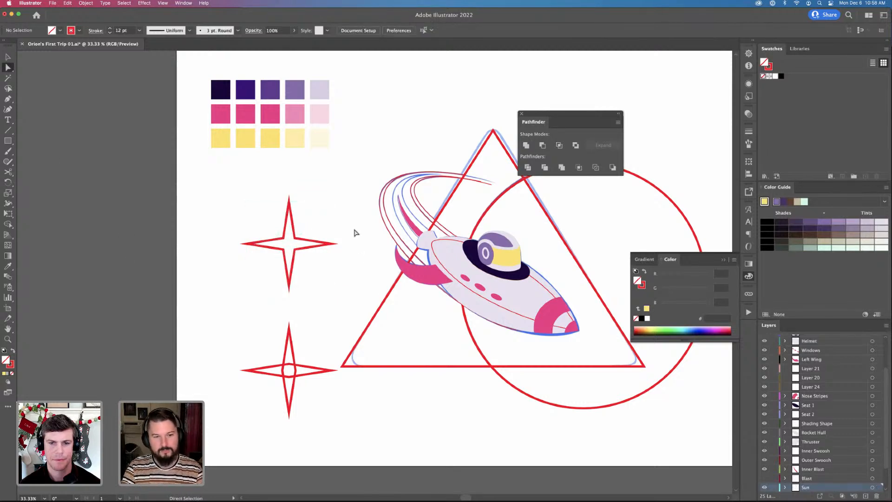
left_click_drag(349, 174, 228, 299)
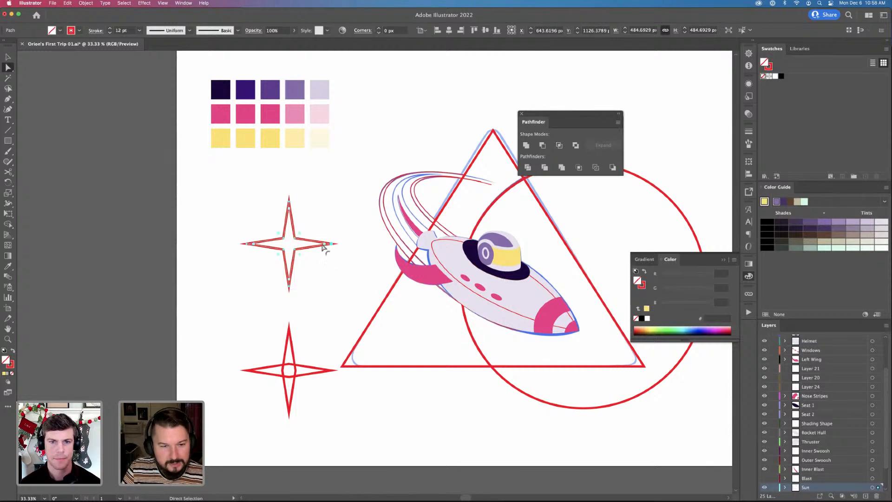
left_click_drag(325, 246, 320, 249)
Unite the lower star's two diamonds and round its inner corners into wide concave curves, keeping the tips sharp
key("v")
left_click(349, 272)
left_click_drag(333, 343, 234, 339)
left_click(526, 146)
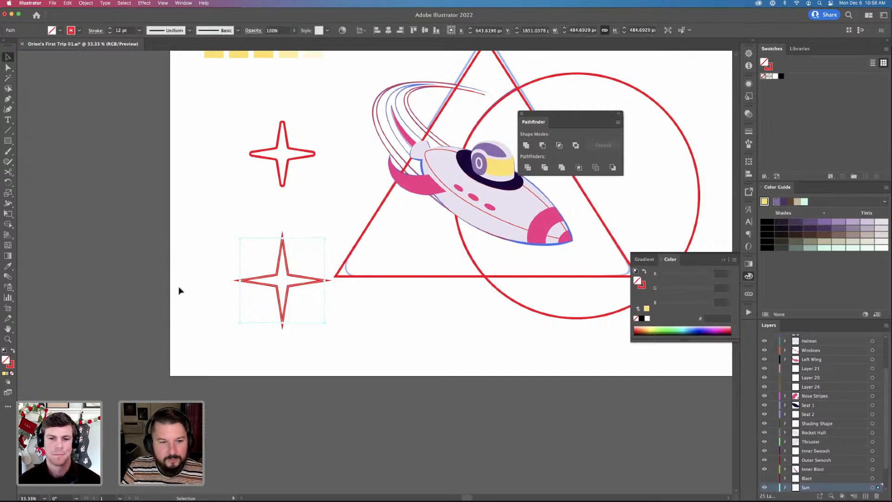
key("a")
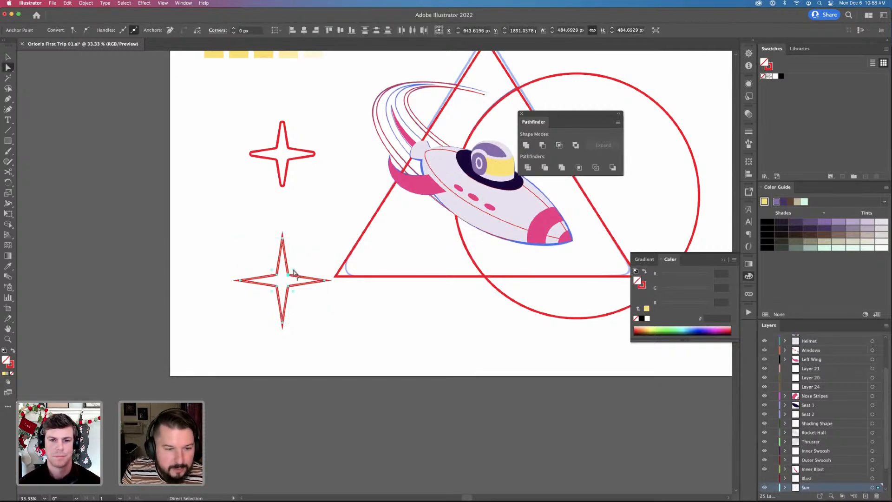
left_click_drag(293, 271, 402, 195)
left_click(372, 286)
Scale the lower curved star down about its center to about 242 px wide
key("v")
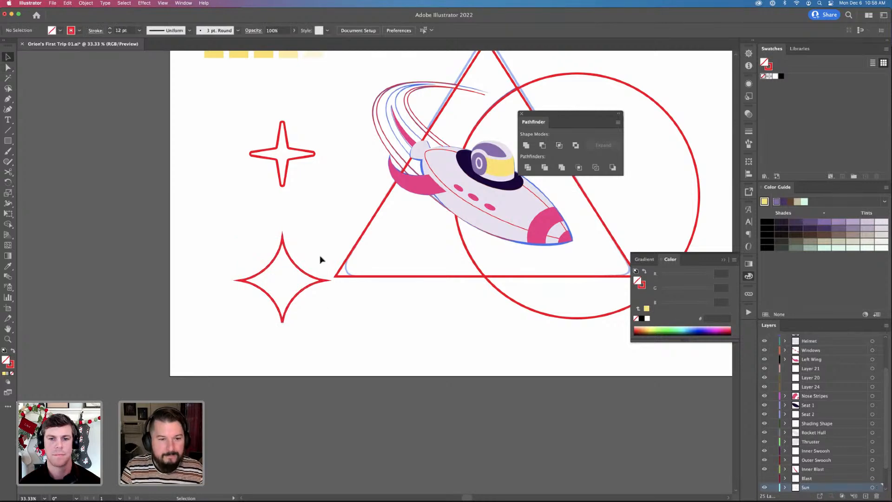
left_click(328, 280)
left_click_drag(326, 239, 306, 256)
key("c")
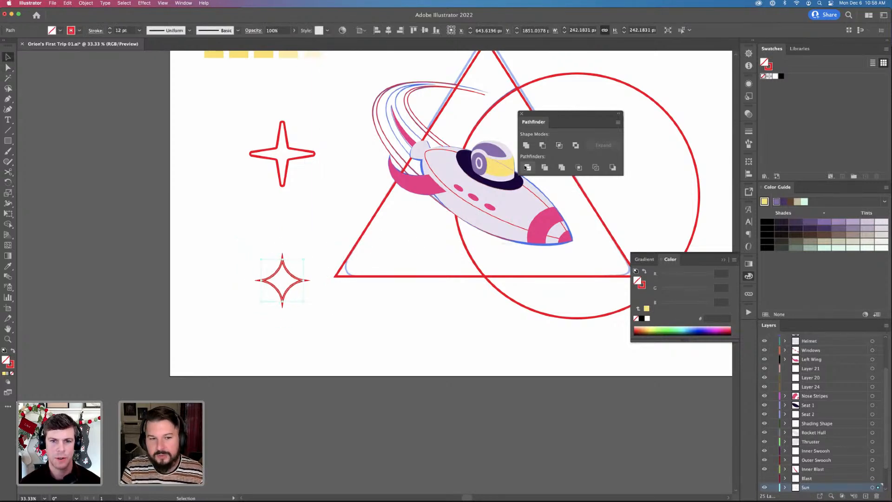
Try shrinking the lower star to about 153 px, moving it below and left of the other star, and swapping its red stroke to fill
key("a")
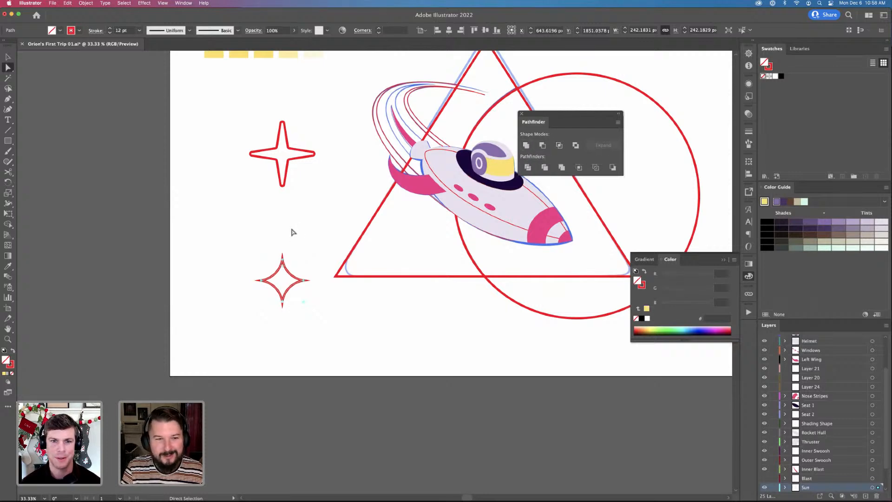
key("v")
scroll(292, 232, "right", 5)
scroll(293, 242, "up", 1)
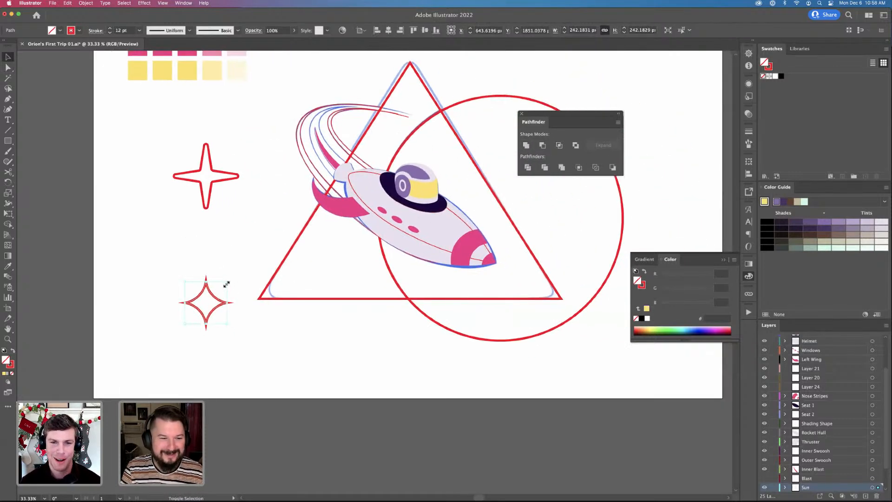
left_click_drag(227, 282, 125, 228)
key("shift+x")
Undo the lower star's fill swap, move and reduction, back to the 242 px outlined star
key("super+z")
key("super+z")
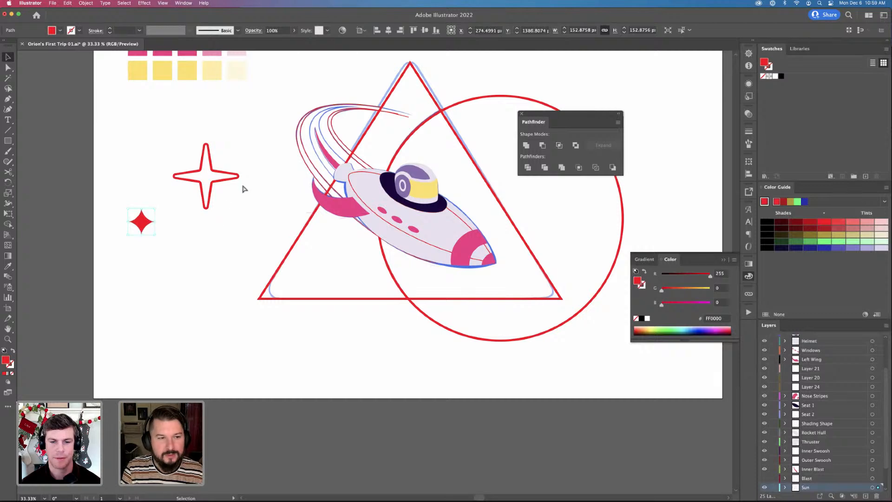
key("super+z")
key("super+z")
key("super+z")
key("super+z")
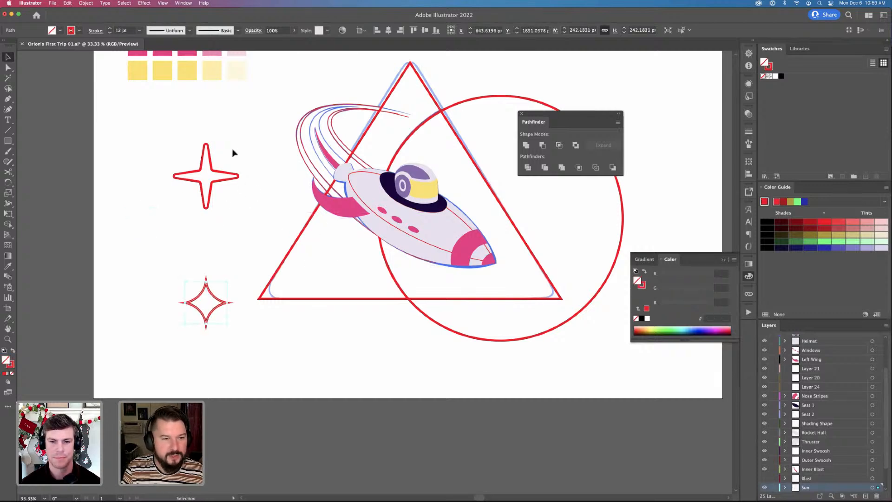
Move both four-pointed stars off the artboard and delete them
left_click_drag(187, 342, 228, 153)
left_click_drag(209, 308, 49, 243)
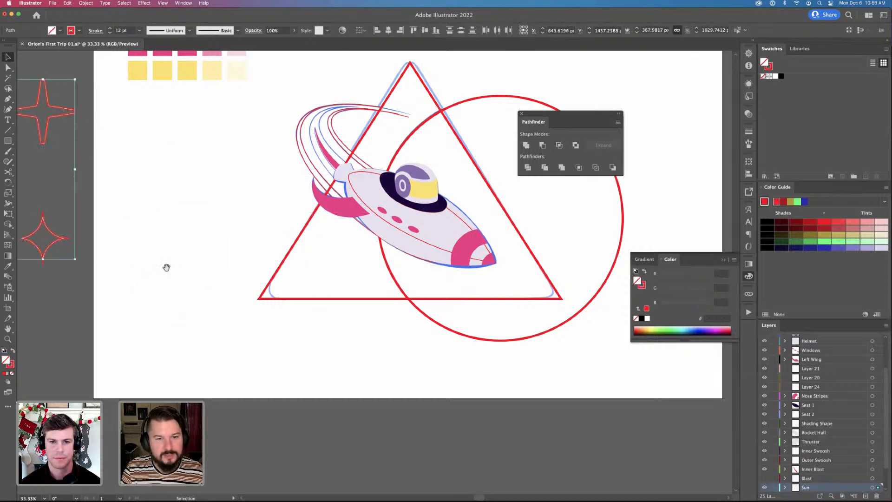
left_click_drag(166, 267, 219, 274)
key("Delete")
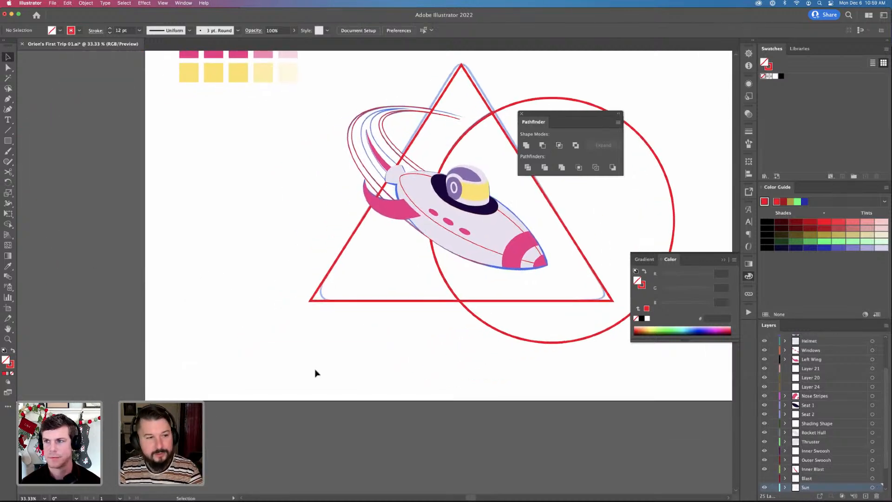
Stretch the background triangle's apex upward to make the shape about 1390 px tall
scroll(315, 373, "right", 5)
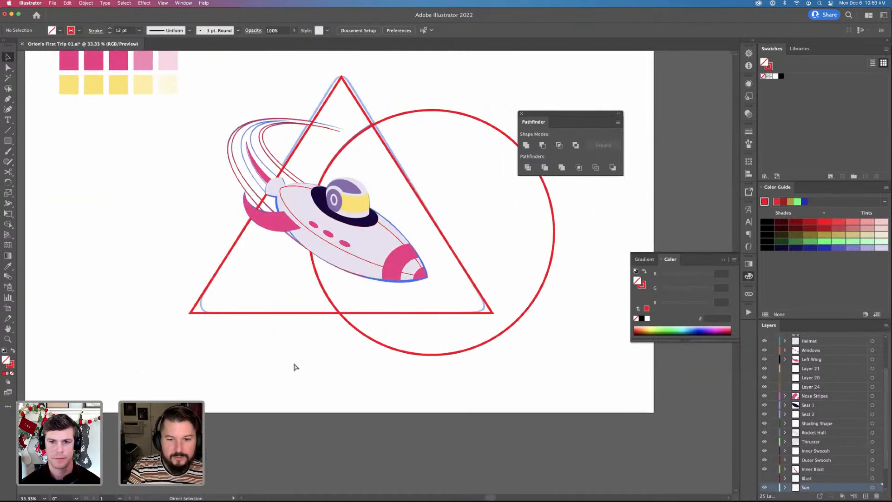
left_click(355, 90)
scroll(354, 89, "up", 3)
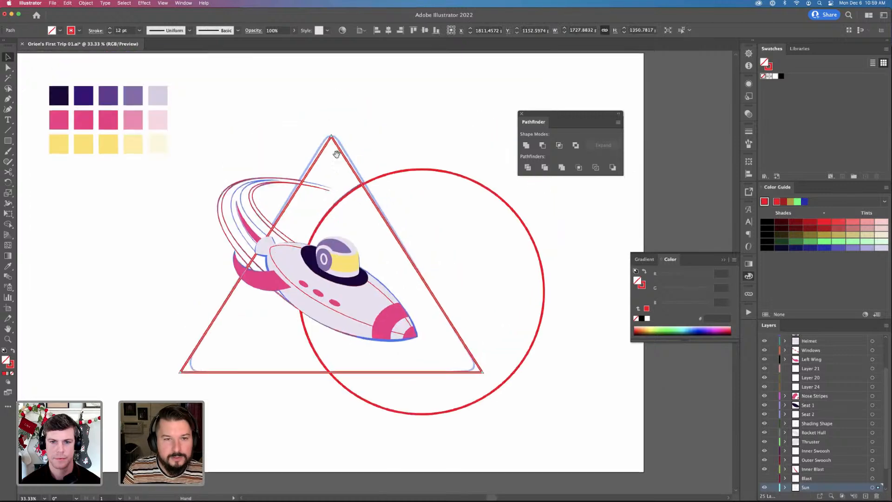
left_click_drag(332, 138, 331, 132)
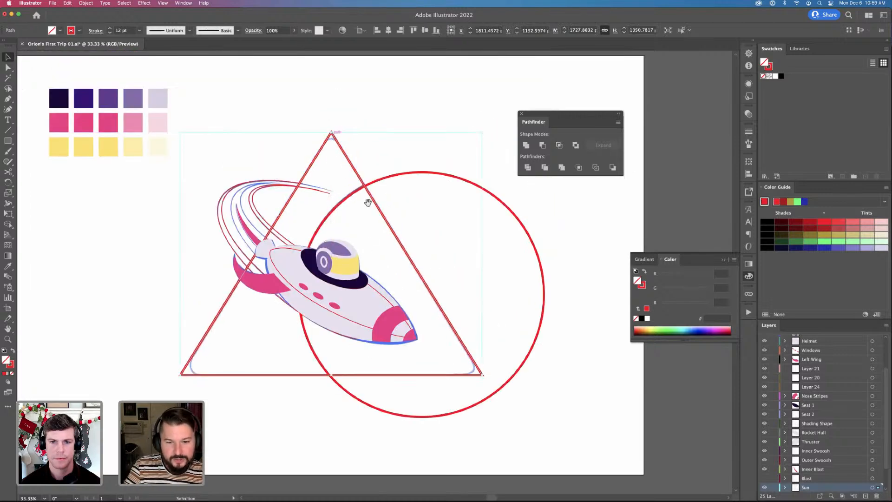
Round all three corners of the background triangle to follow the sketch
key("a")
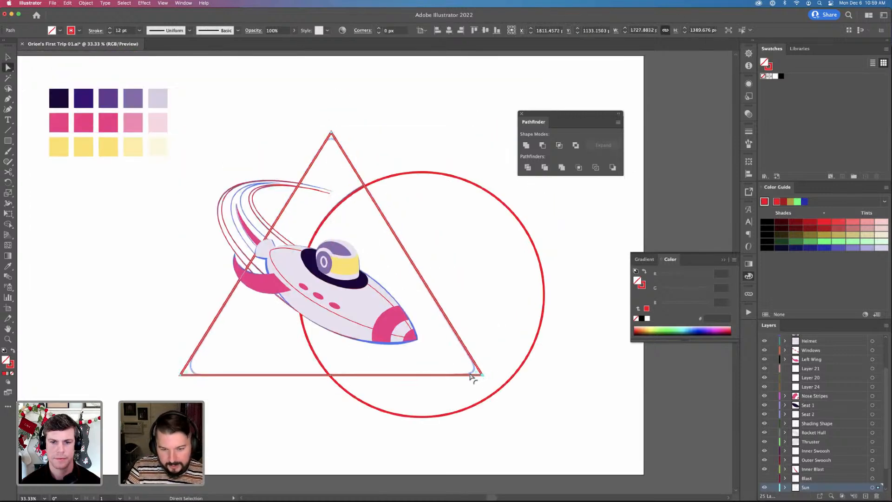
left_click_drag(470, 376, 457, 379)
left_click(427, 301)
key("v")
scroll(444, 311, "left", 2)
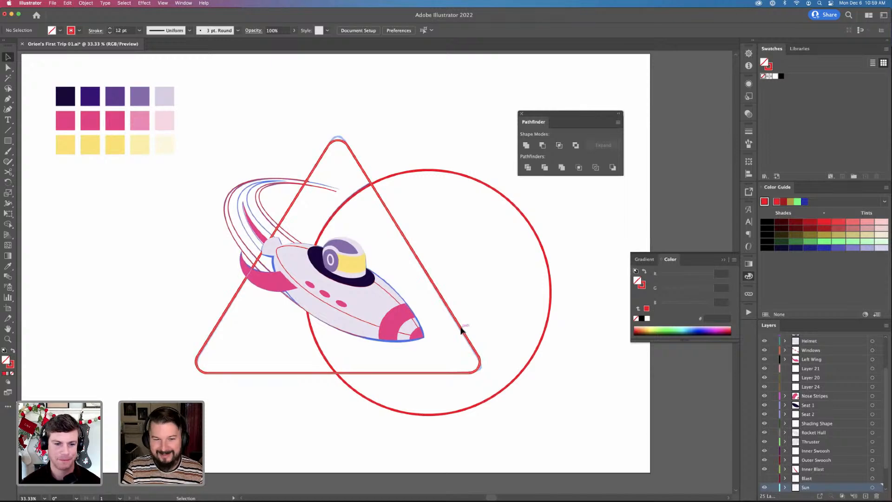
Move the rounded triangle onto a new layer and place that layer directly below the Sun layer
left_click(460, 329)
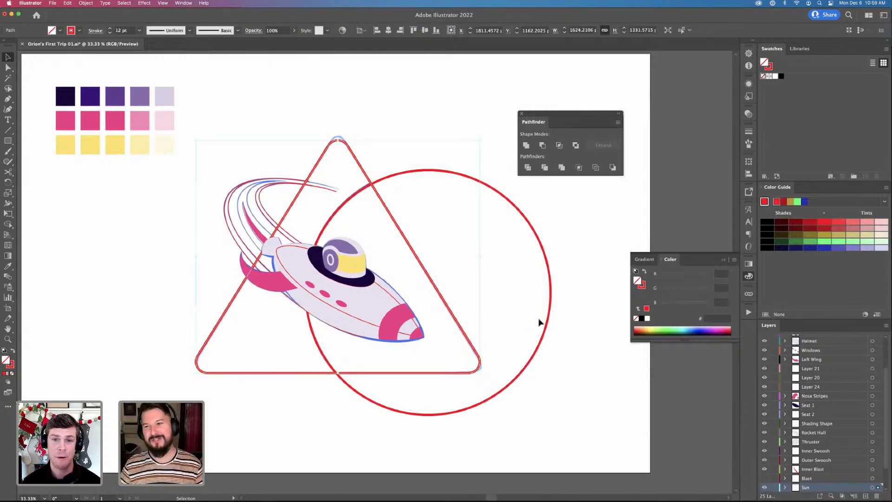
left_click_drag(434, 315, 457, 307)
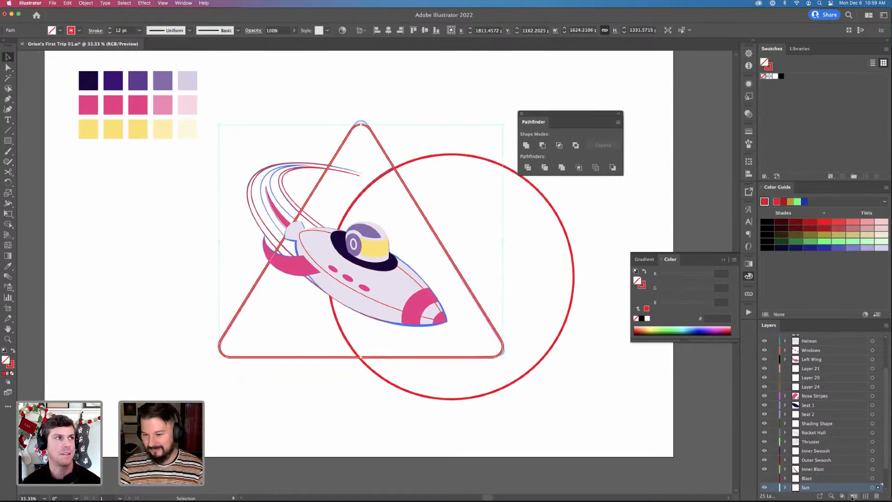
left_click(865, 496)
scroll(831, 469, "down", 3)
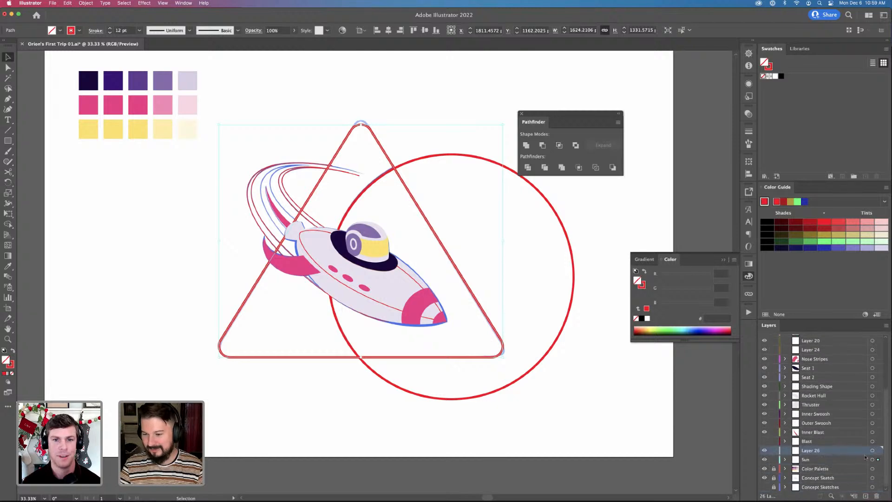
left_click_drag(879, 452, 879, 451)
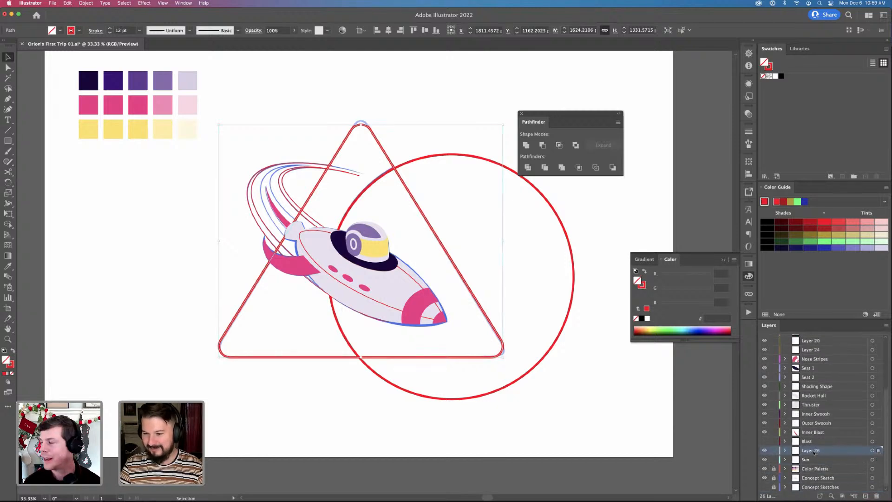
left_click_drag(813, 452, 821, 470)
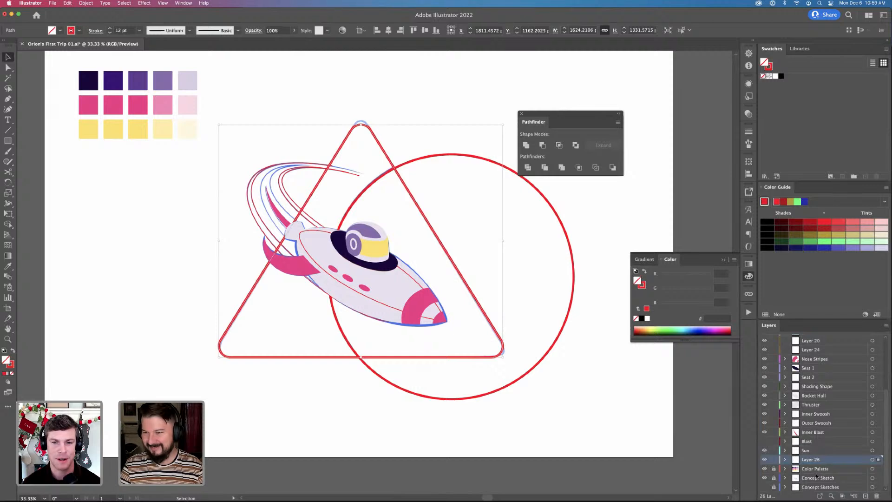
Rename the triangle's layer as Pyramid and lock it
double_click(811, 459)
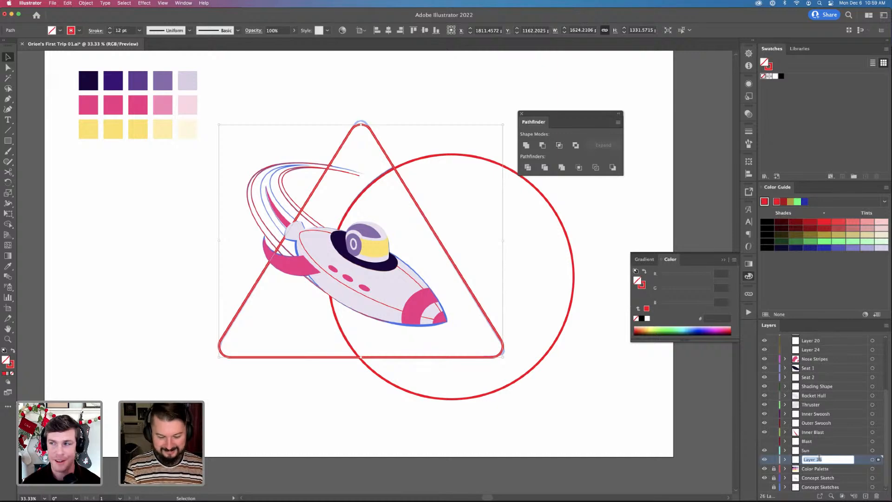
type("Pl")
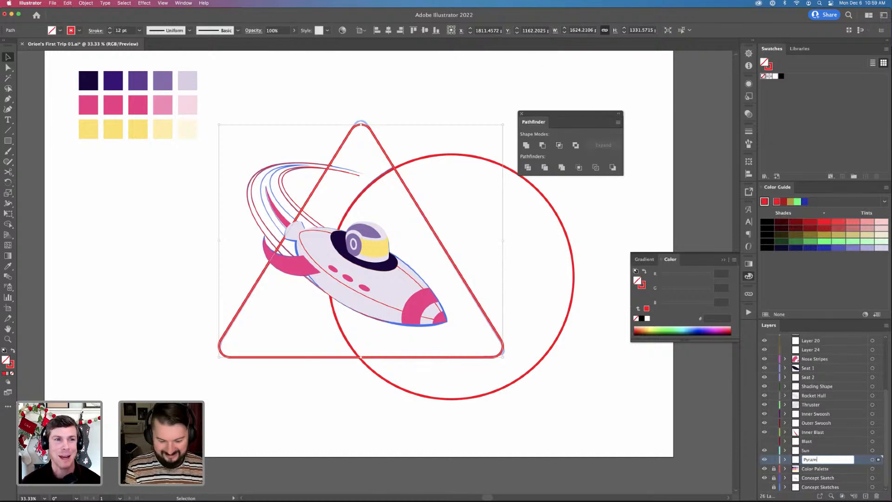
key("Return")
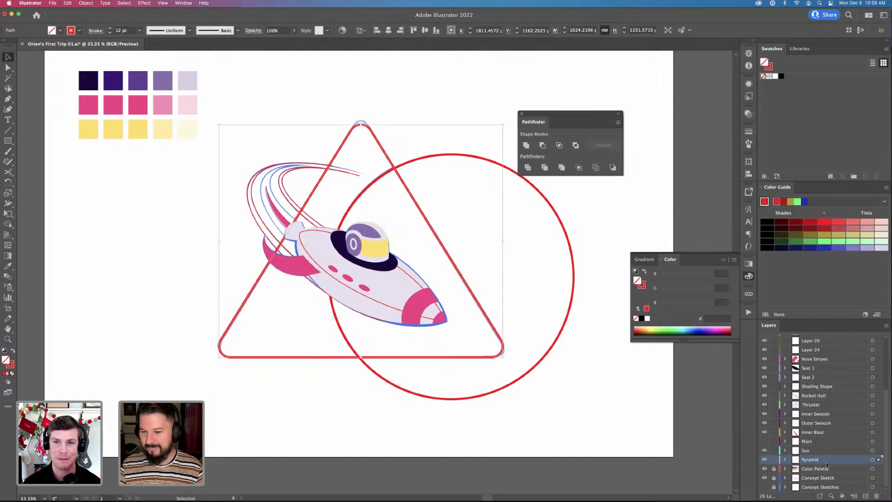
key("super+shift+a")
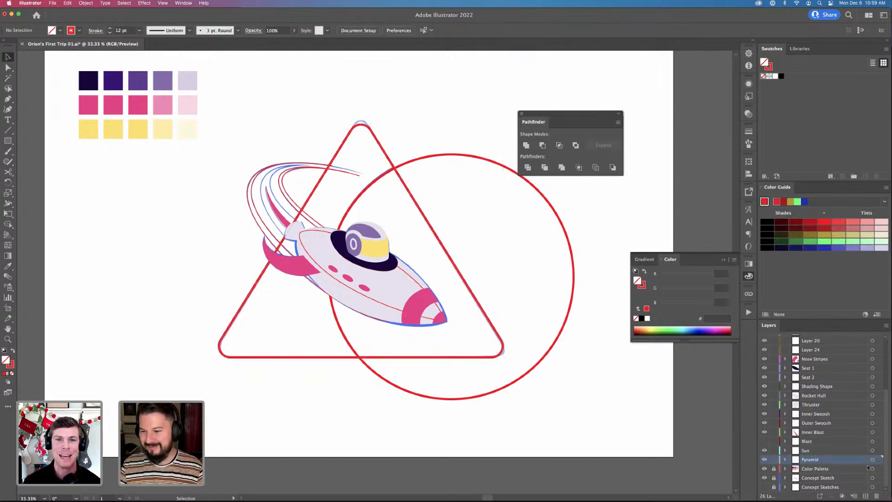
left_click(455, 358)
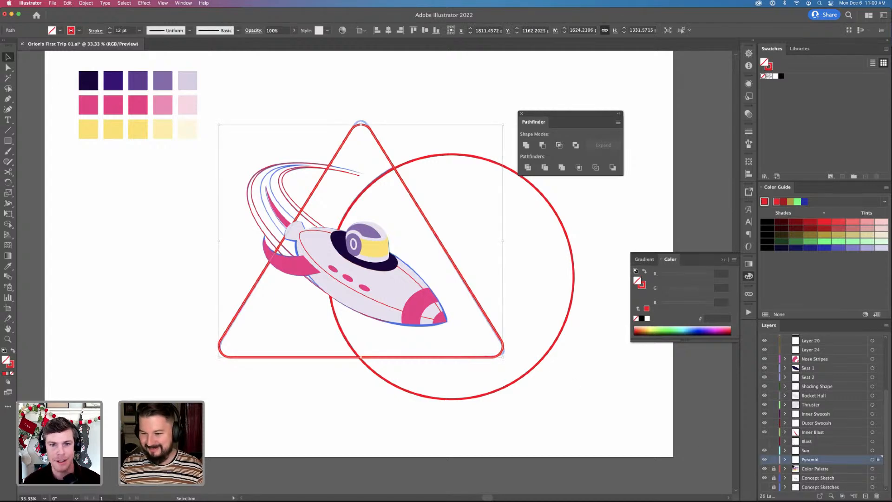
left_click(773, 459)
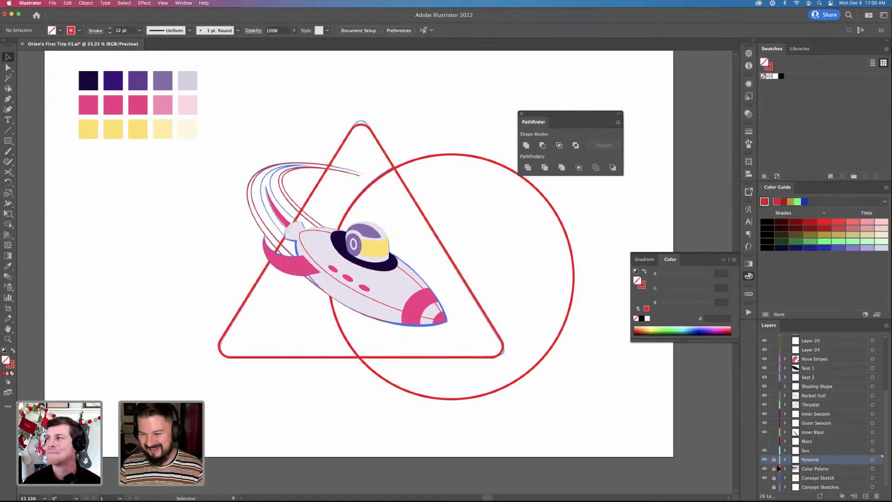
left_click_drag(809, 461, 810, 460)
Fill the large sun circle with the yellow sampled from the helmet, replacing its red outline
key("super+equal")
key("super+equal")
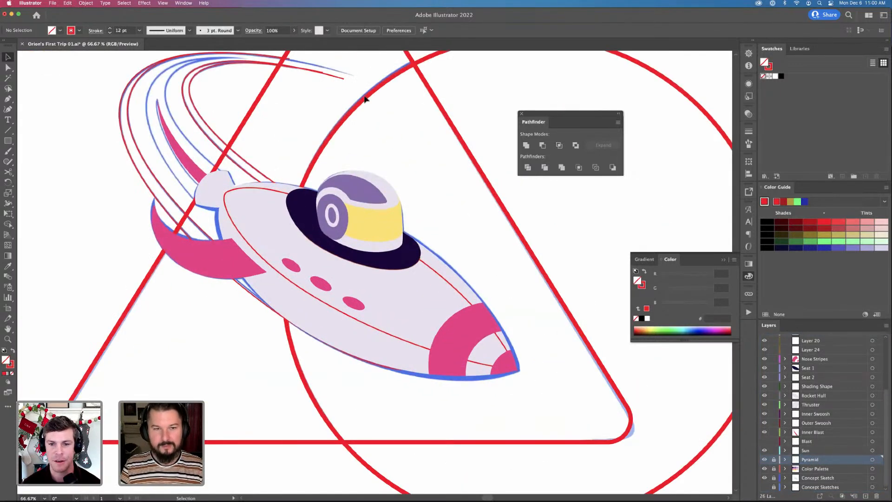
left_click(366, 99)
key("i")
left_click(388, 214)
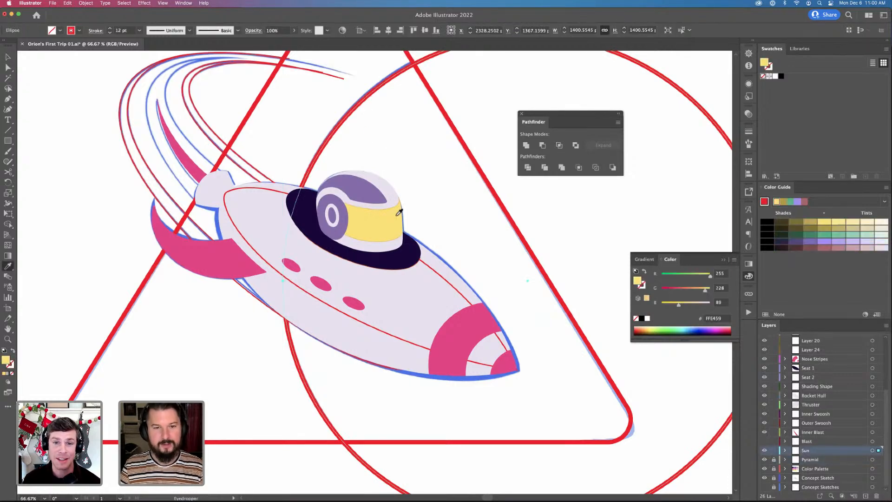
key("v")
Move the Sun layer directly below the Pyramid layer
key("super+minus")
key("super+minus")
key("super+minus")
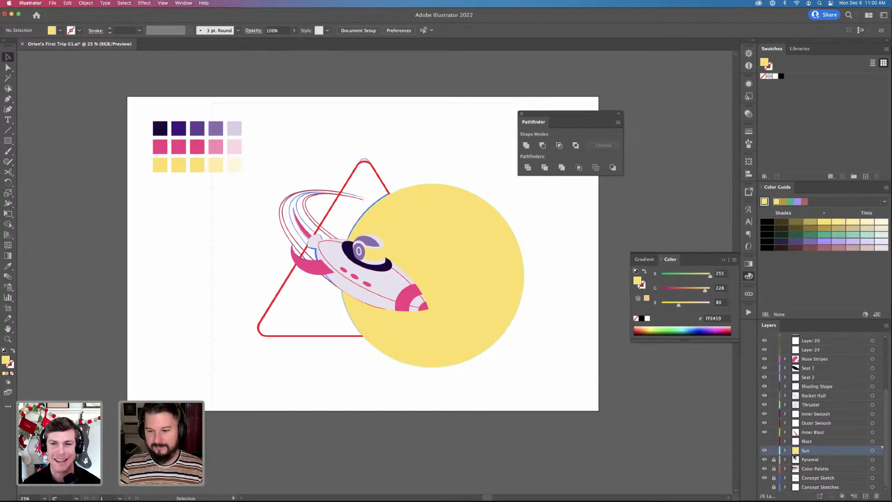
left_click_drag(811, 453, 810, 464)
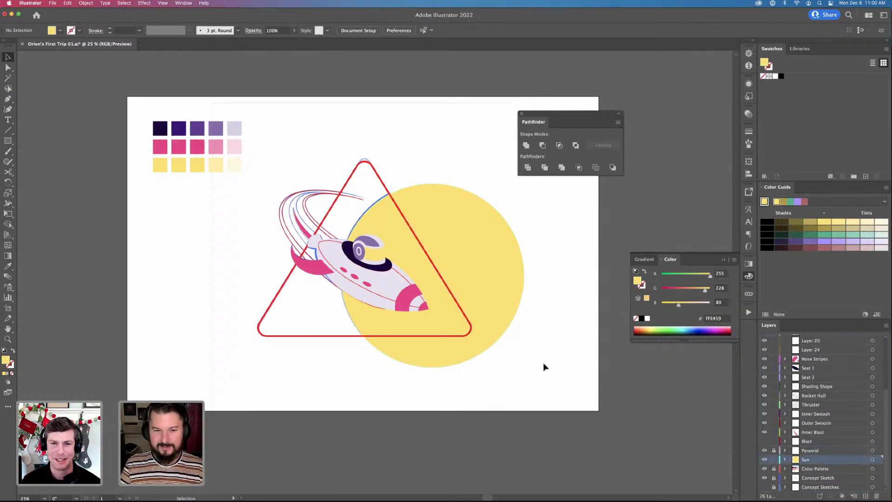
key("super+plus")
key("super+plus")
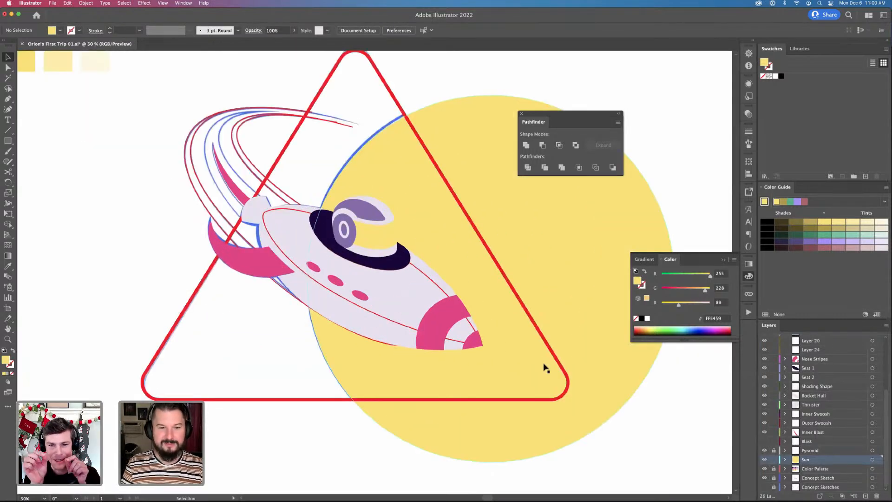
left_click(505, 278)
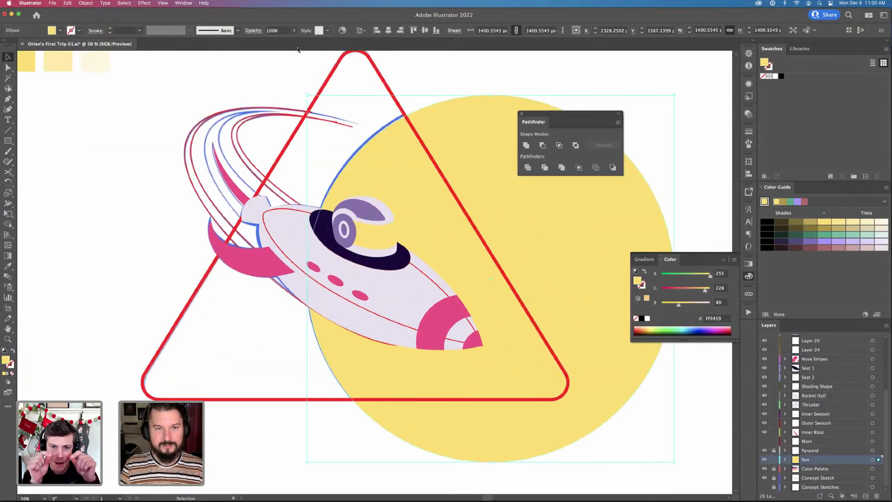
left_click(337, 78)
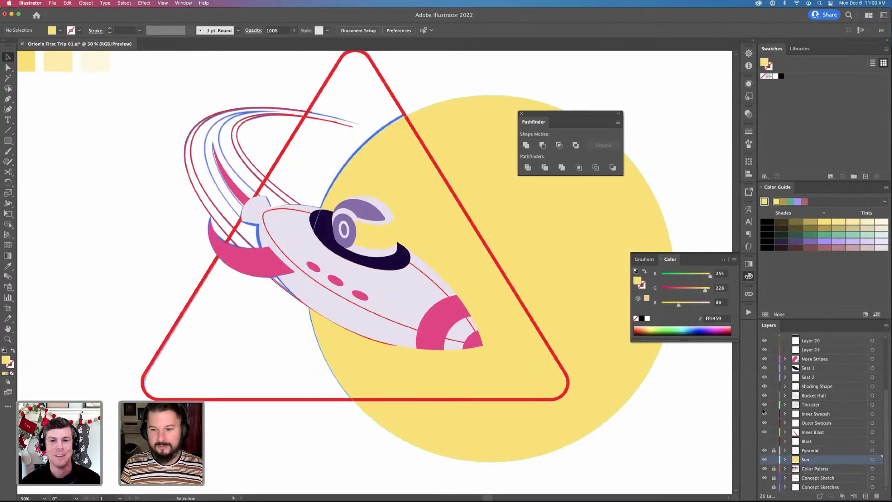
Unlock the Pyramid layer and select the red outlined rounded triangle
left_click(773, 451)
left_click(186, 304)
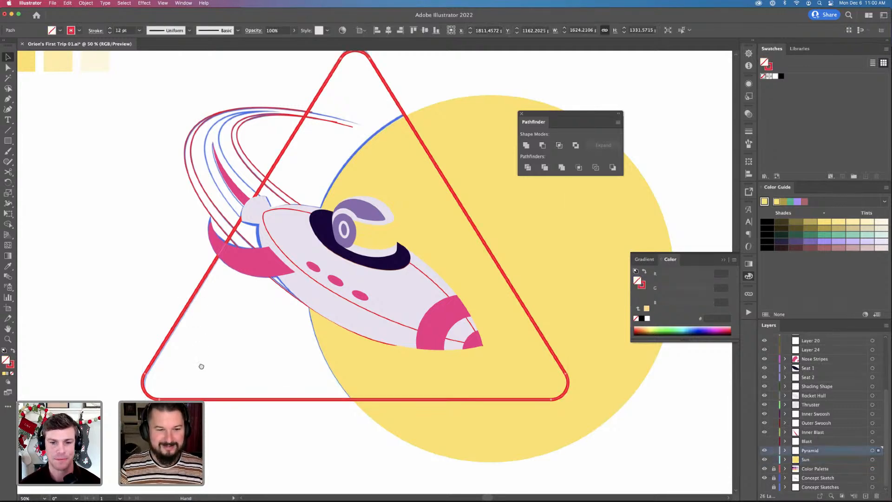
left_click_drag(201, 366, 203, 390)
key("p")
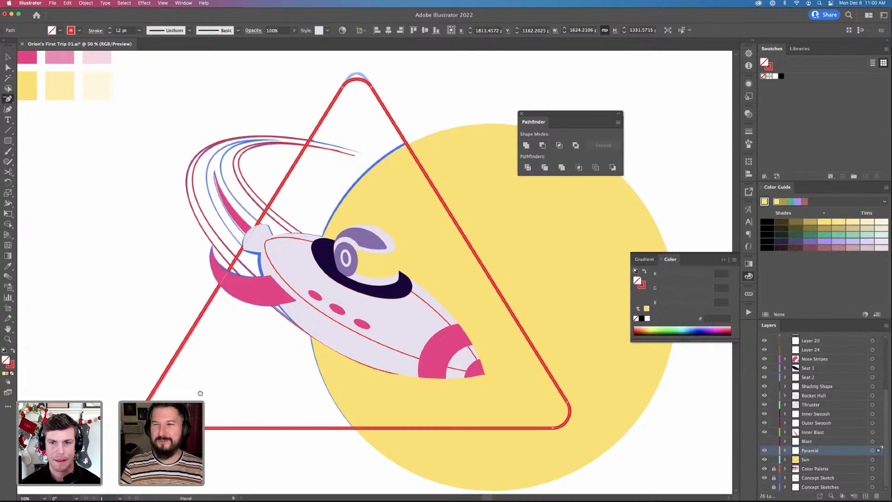
left_click_drag(200, 394, 212, 409)
key("v")
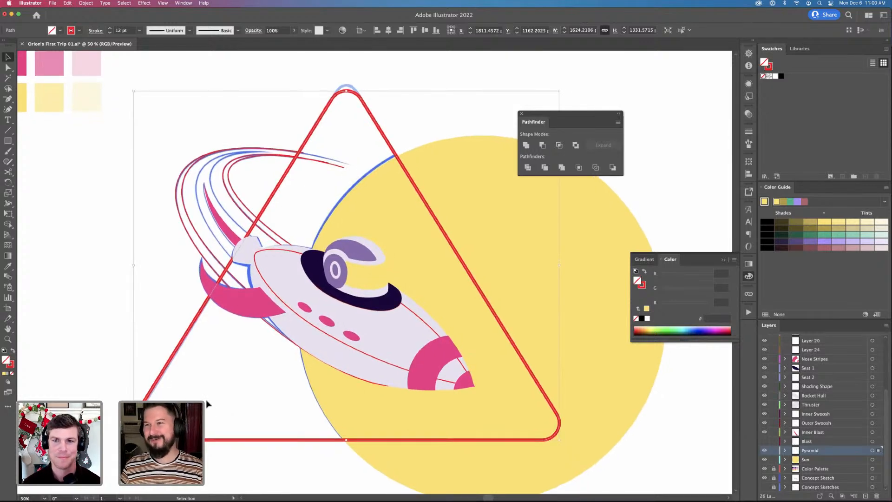
key("a")
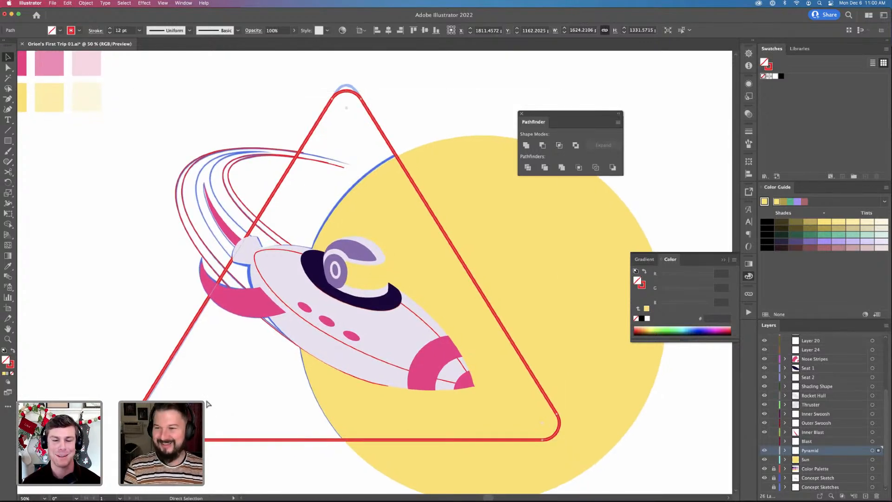
key("super+minus")
key("super+minus")
key("super+equal")
key("super+equal")
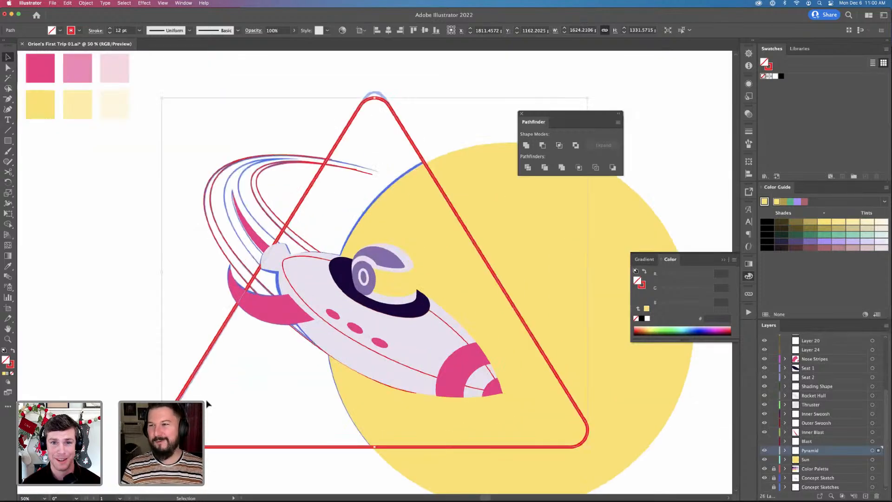
scroll(202, 400, "down", 2)
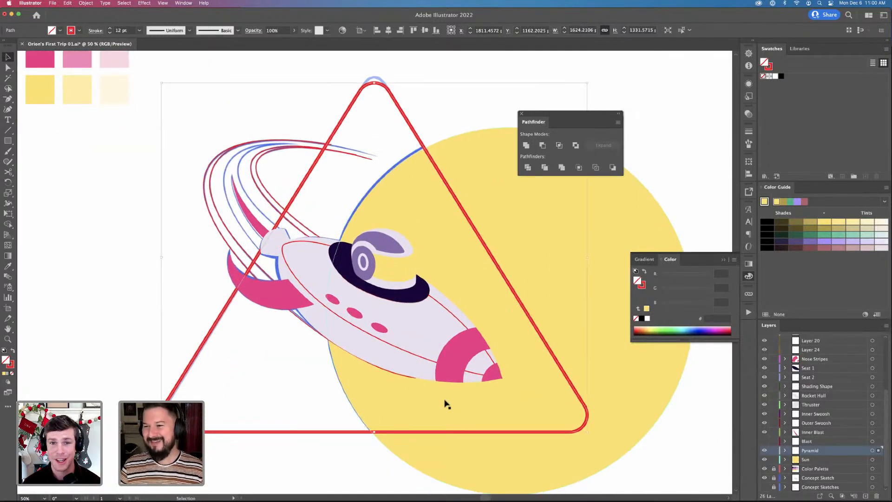
key("i")
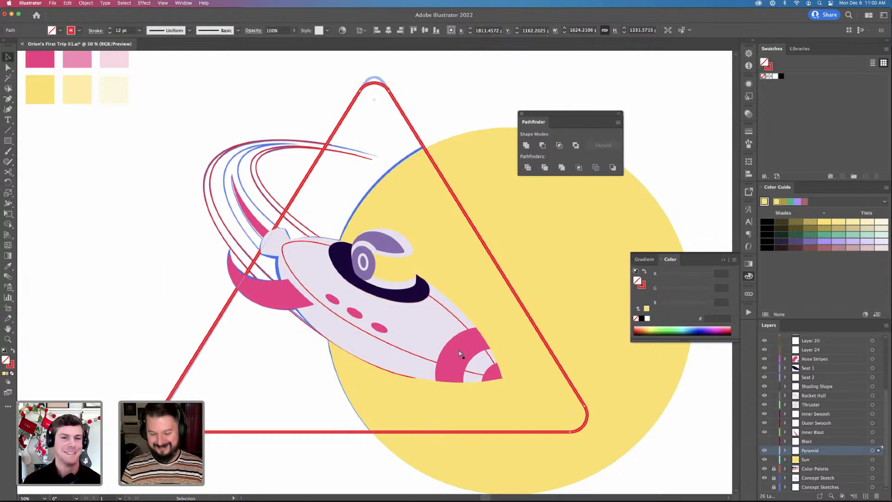
key("v")
key("super+minus")
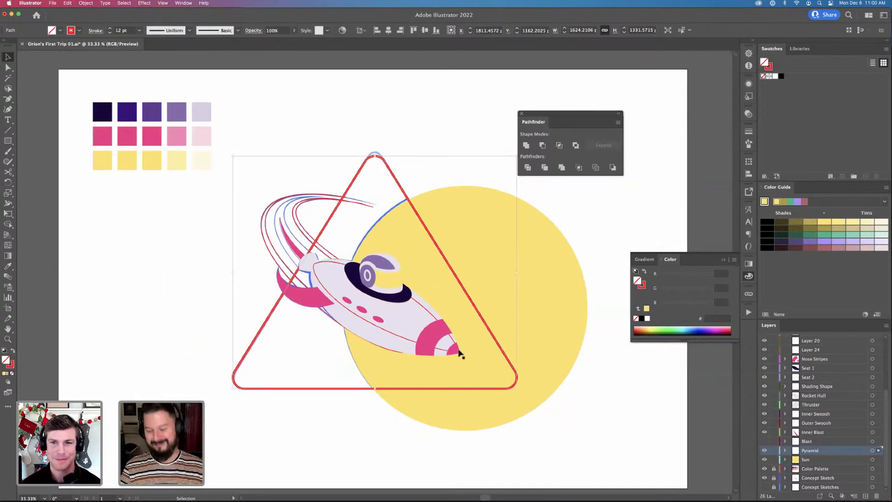
key("super+minus")
key("super+equal")
key("super+equal")
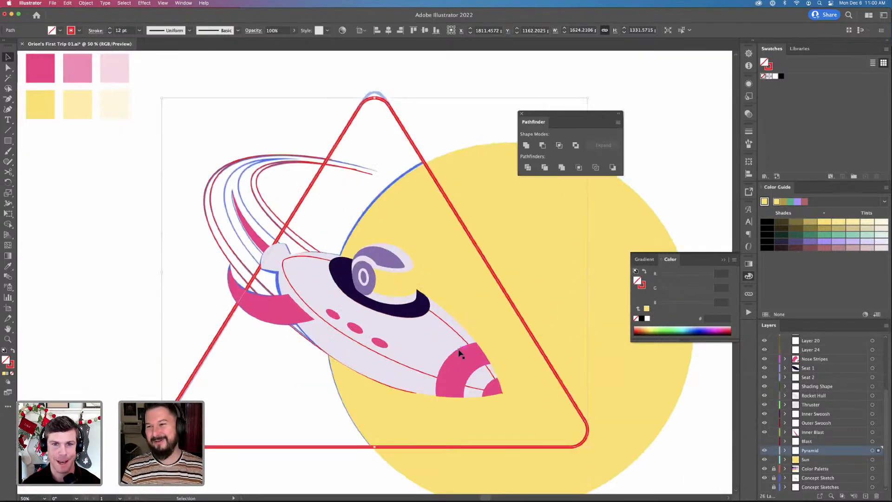
left_click_drag(460, 354, 480, 315)
left_click_drag(312, 198, 314, 214)
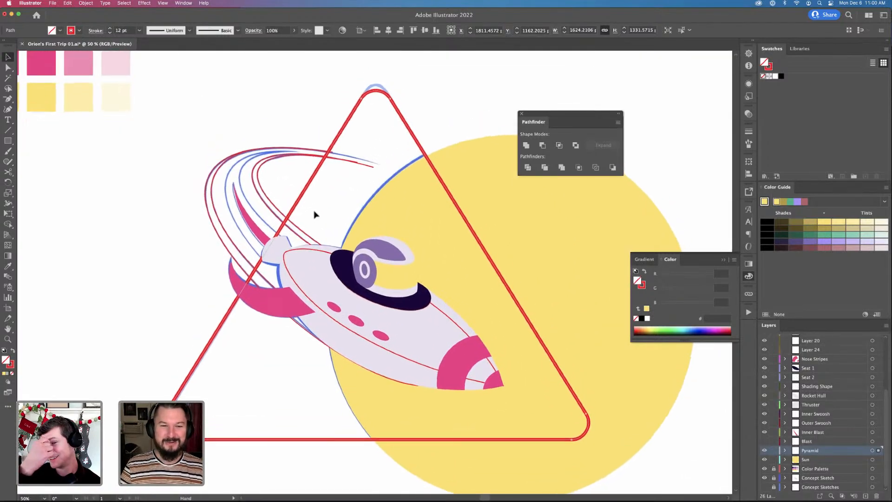
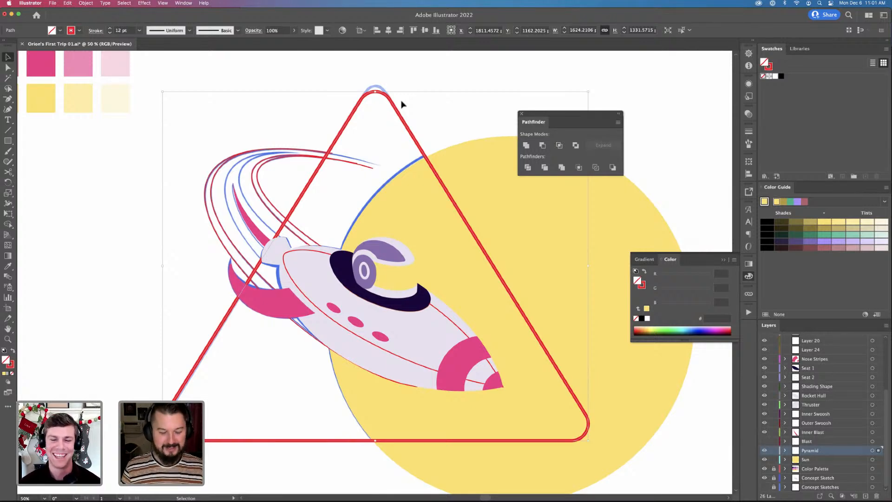
key("c")
key("super+minus")
key("super+equal")
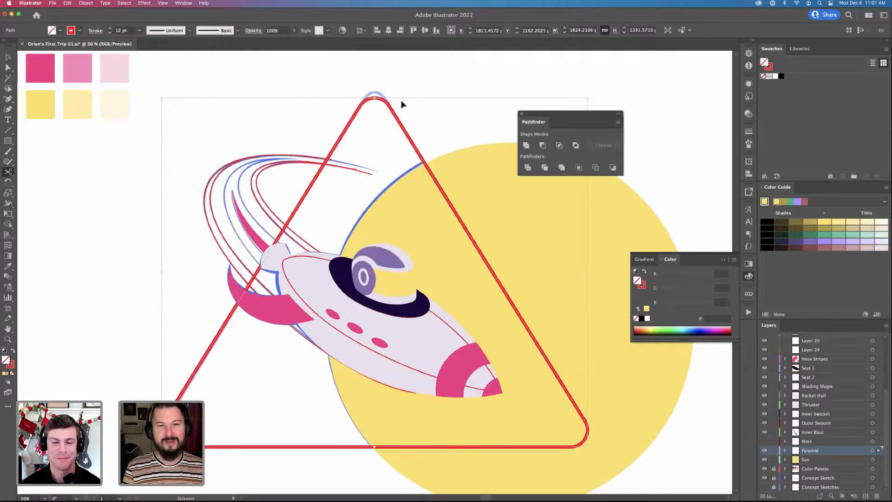
key("v")
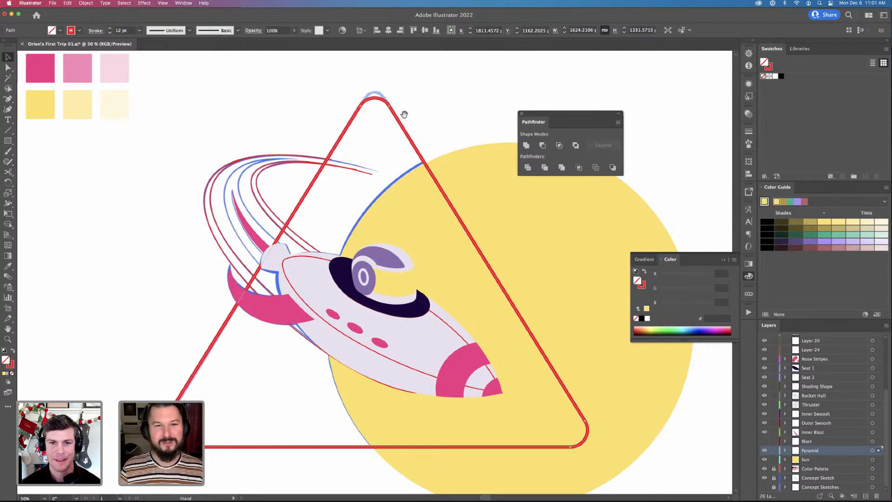
scroll(388, 114, "up", 2)
scroll(388, 114, "right", 2)
key("a")
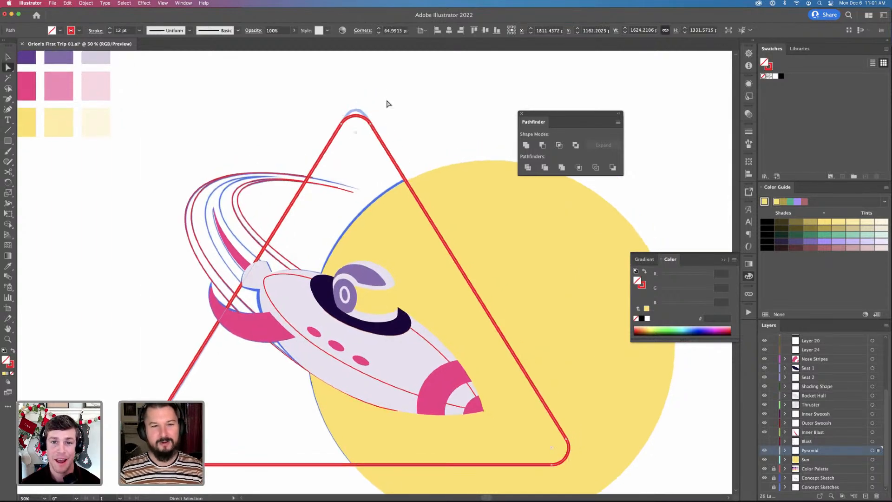
key("v")
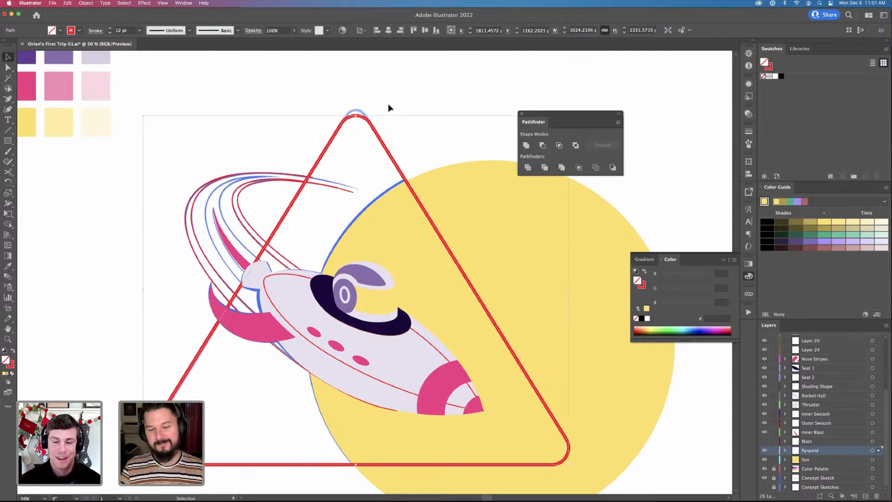
scroll(390, 116, "down", 1)
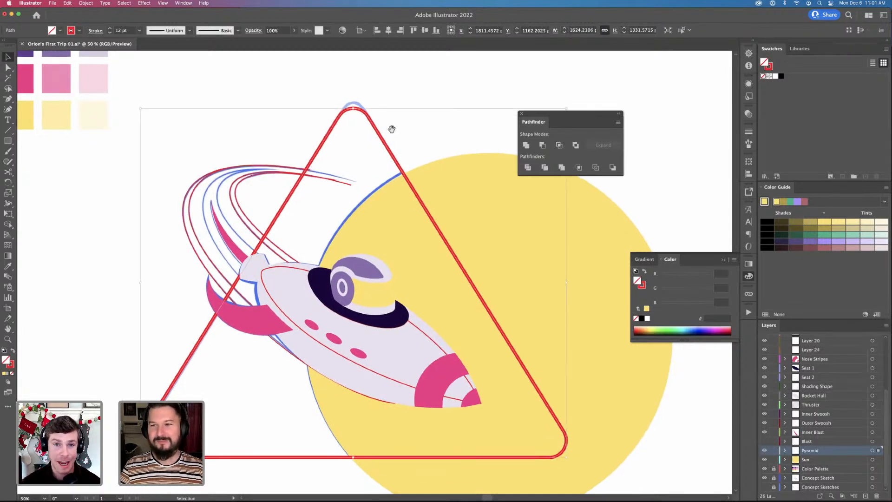
Fill the rounded triangle with the dark purple 1F043E sampled from the palette, replacing its red outline
key("i")
left_click_drag(163, 92, 395, 231)
left_click(179, 181)
left_click_drag(412, 281, 280, 164)
key("v")
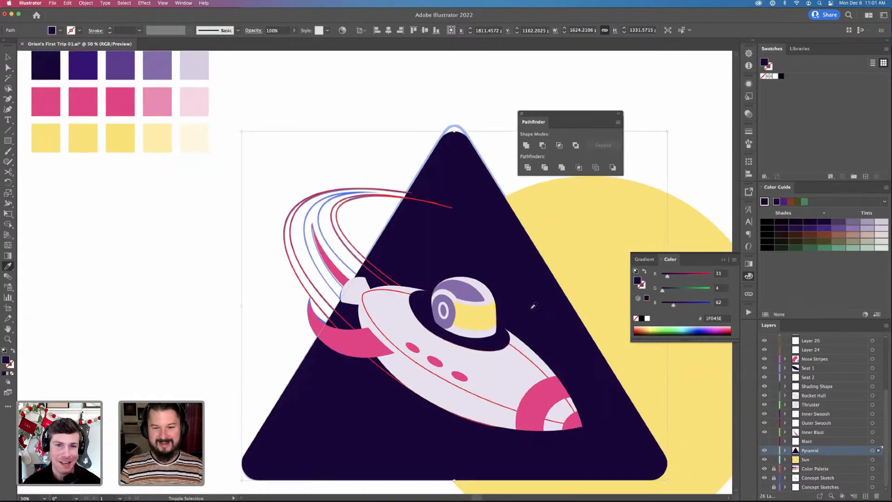
Move the Pyramid layer directly below the Sun layer and deselect the triangle
key("a")
left_click_drag(531, 305, 362, 252)
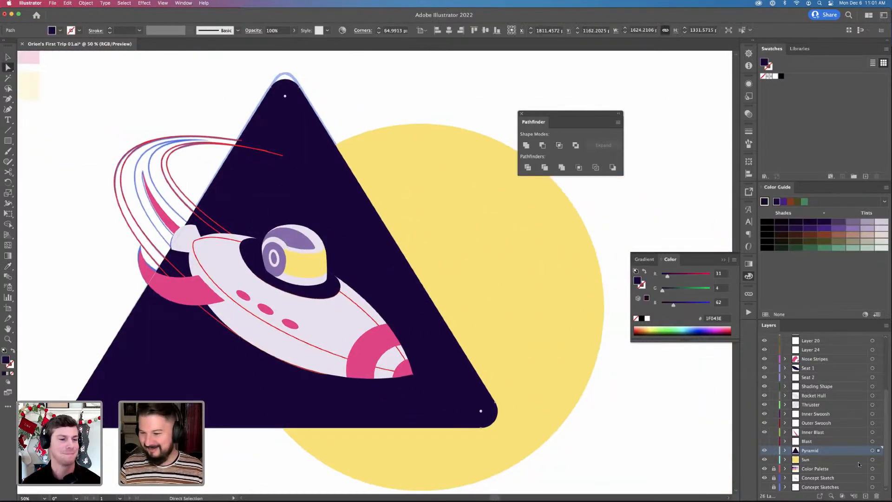
left_click_drag(817, 451, 814, 463)
left_click(641, 406)
key("v")
left_click_drag(445, 346, 529, 385)
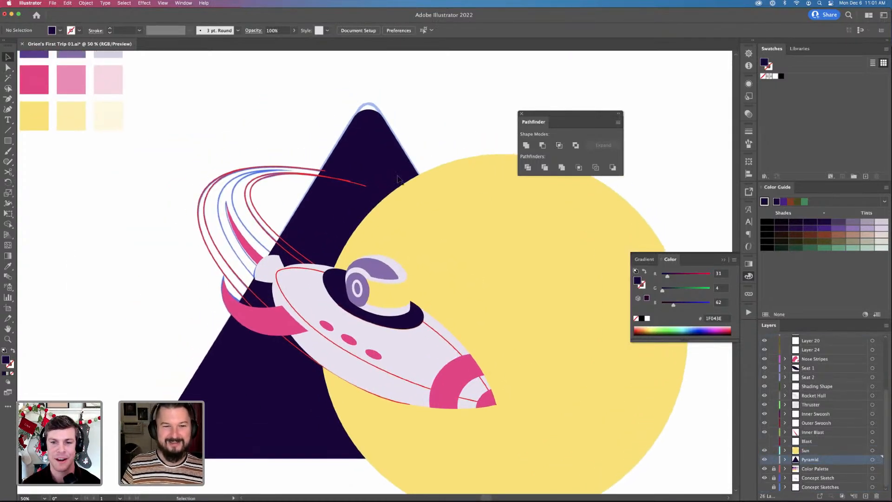
left_click_drag(428, 187, 408, 137)
Fill the rocket hull with a sampled medium purple (RGB 139, 107, 176) and deselect it
key("a")
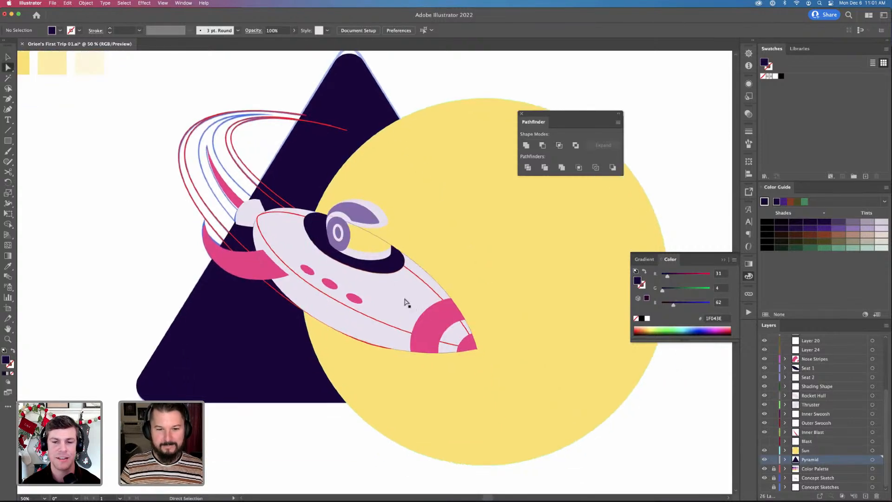
left_click(407, 302)
left_click(473, 301)
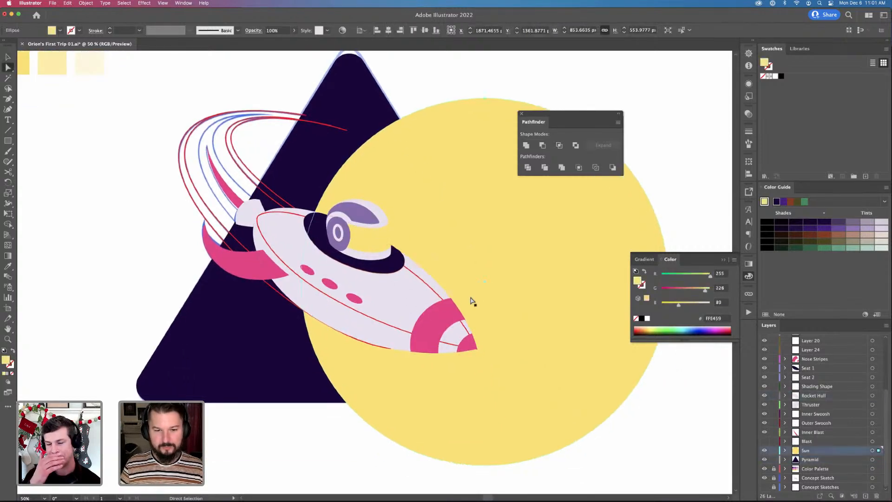
left_click(375, 307)
key("i")
scroll(366, 283, "up", 4)
scroll(365, 284, "left", 5)
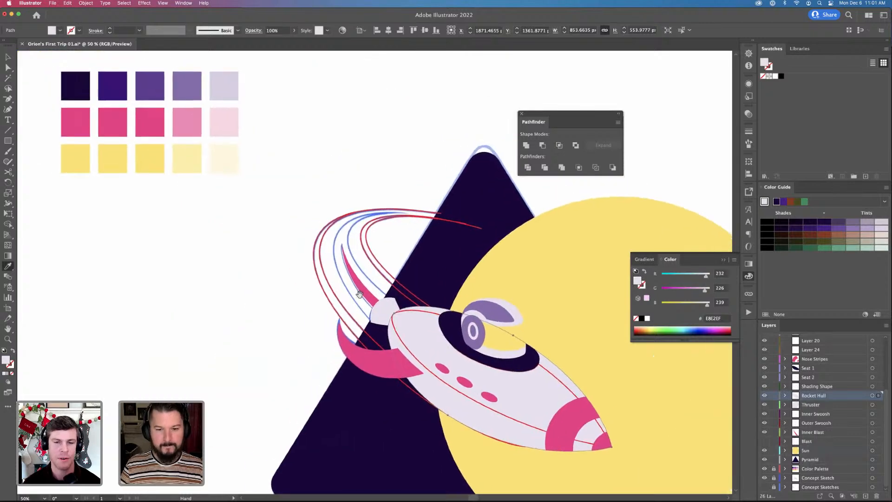
left_click(474, 307)
key("super+shift+a")
key("v")
scroll(402, 292, "down", 4)
scroll(402, 293, "right", 5)
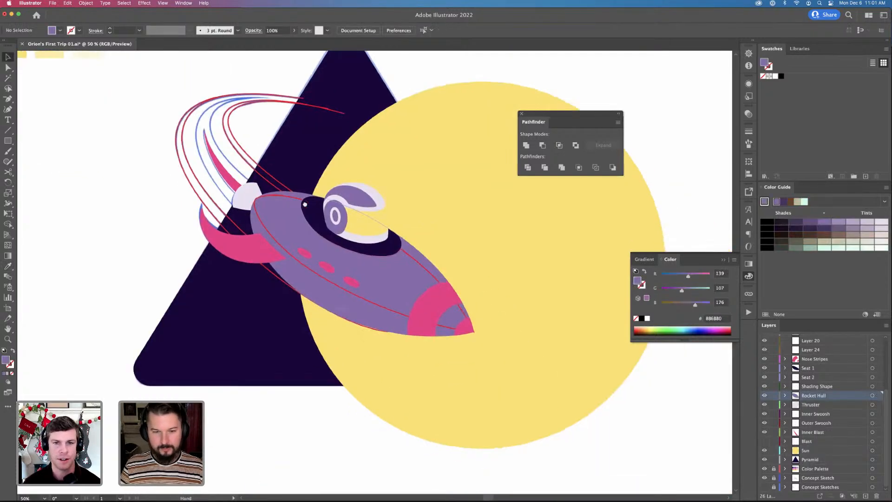
key("a")
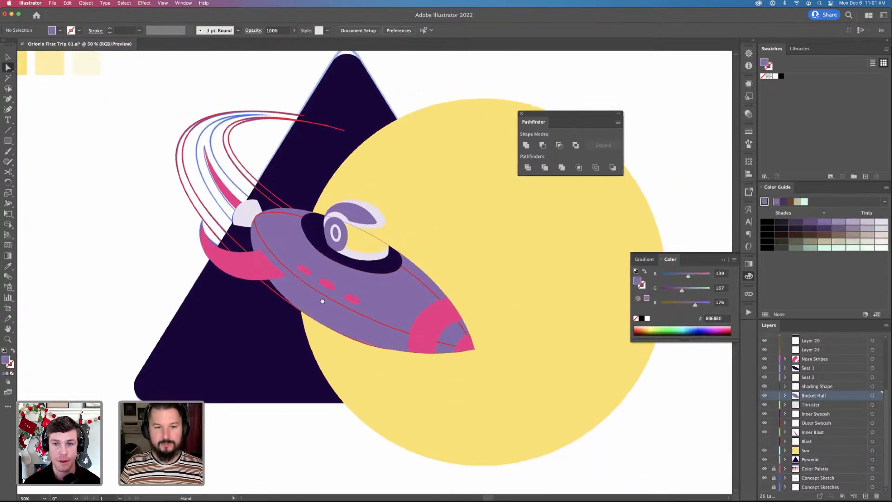
scroll(402, 292, "up", 2)
left_click(378, 239)
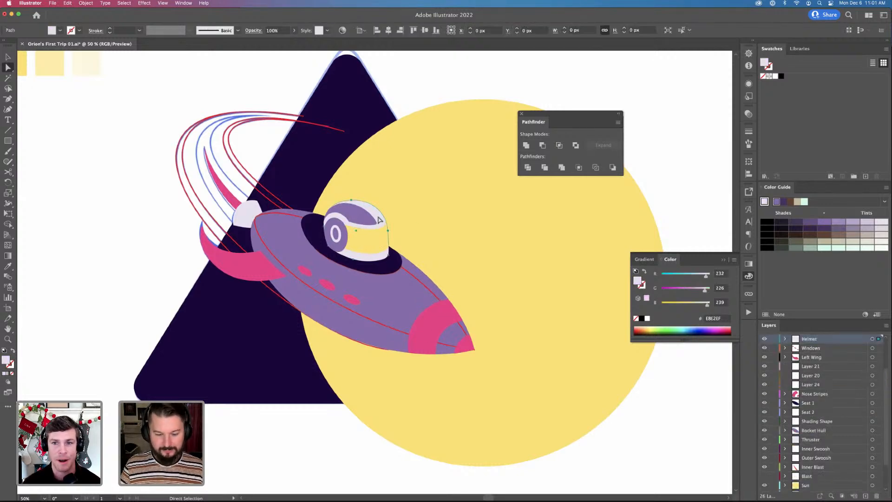
key("i")
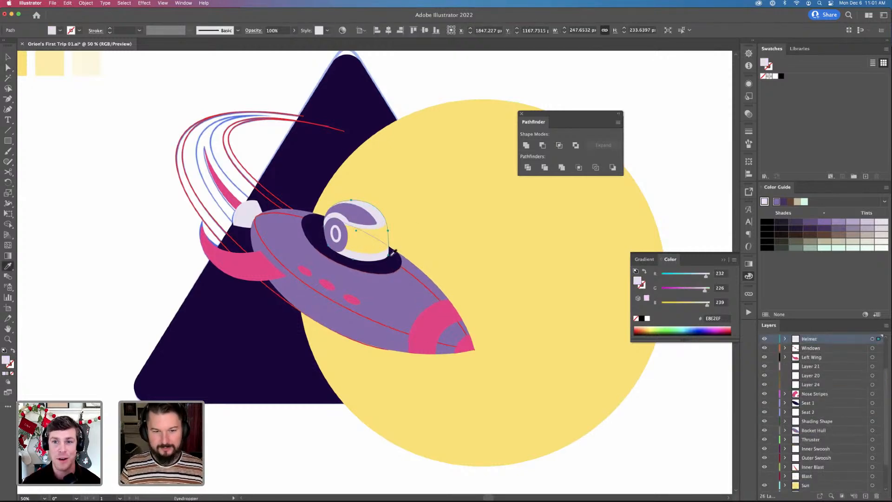
key("v")
key("super+shift+a")
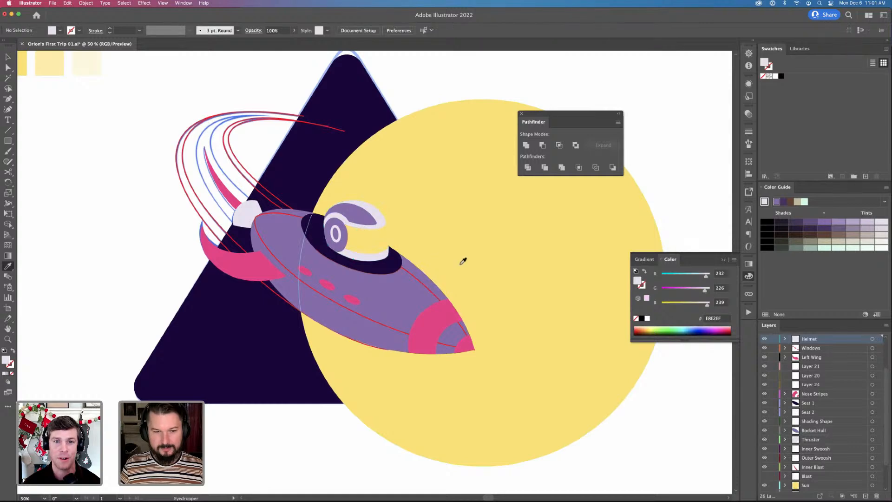
left_click_drag(275, 363, 275, 366)
scroll(266, 319, "up", 2)
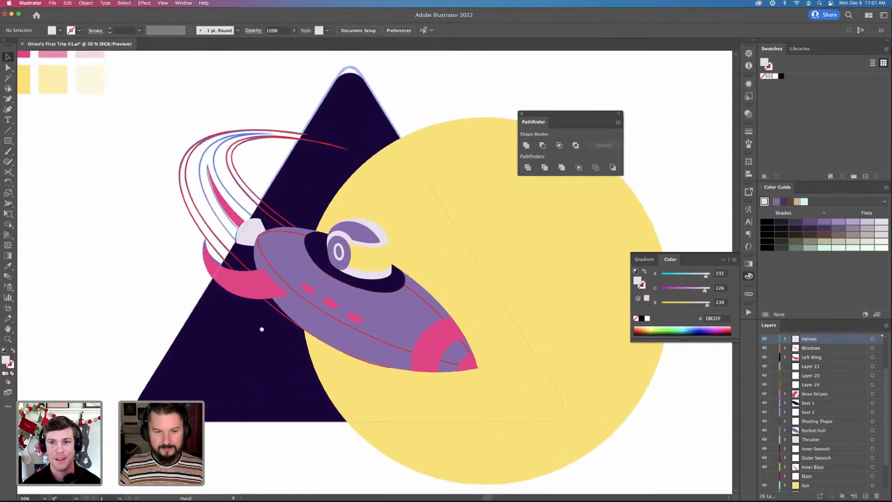
scroll(241, 288, "down", 3)
scroll(222, 262, "down", 3)
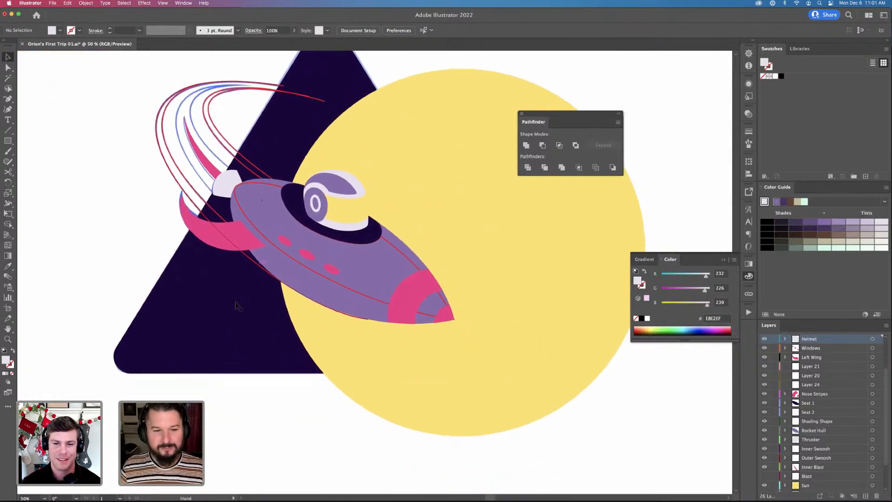
Divide the sun circle and the dark pyramid with Pathfinder and delete the region where they overlap
key("a")
left_click(428, 366)
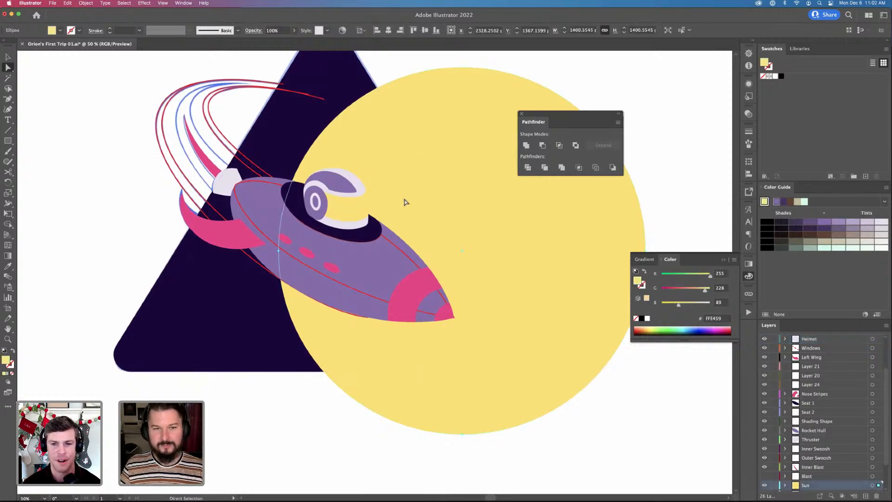
key("super+minus")
key("super+minus")
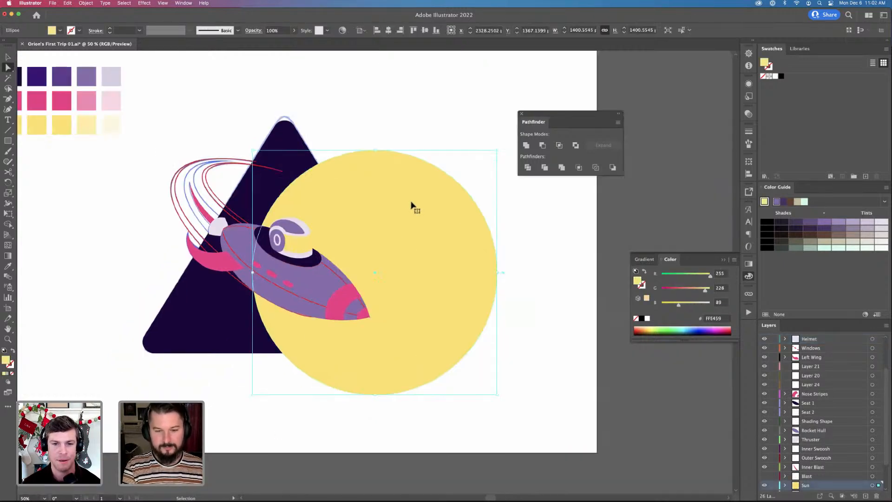
key("super+shift+a")
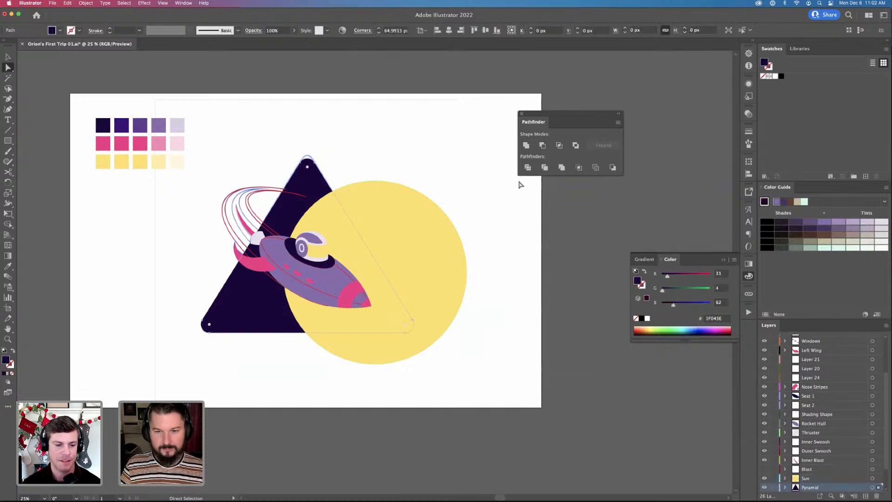
left_click(324, 232)
left_click(333, 228)
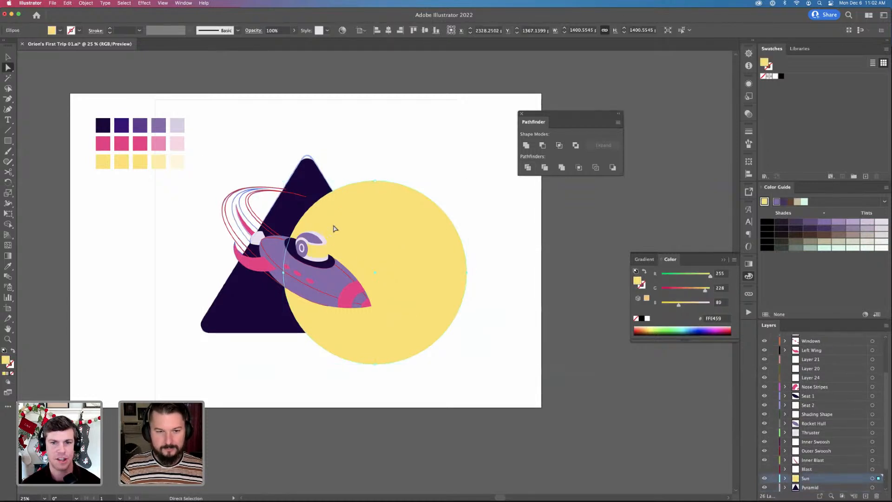
left_click(316, 190, "shift")
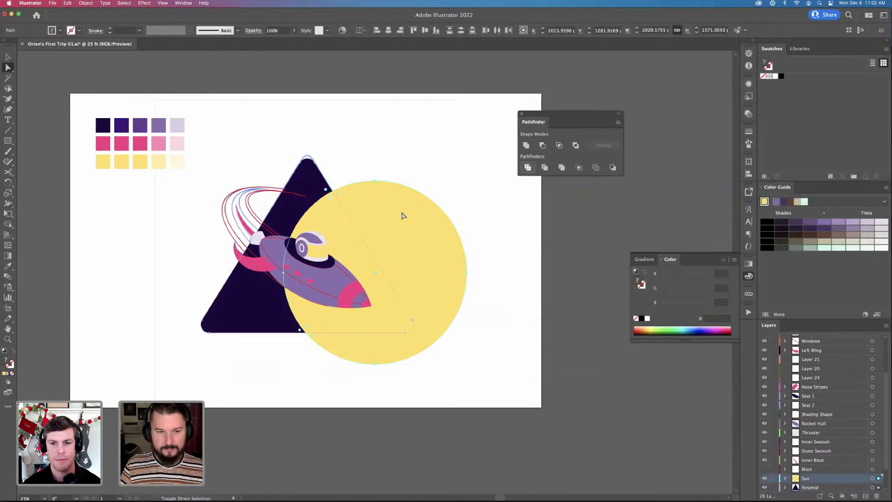
left_click(333, 219)
key("Delete")
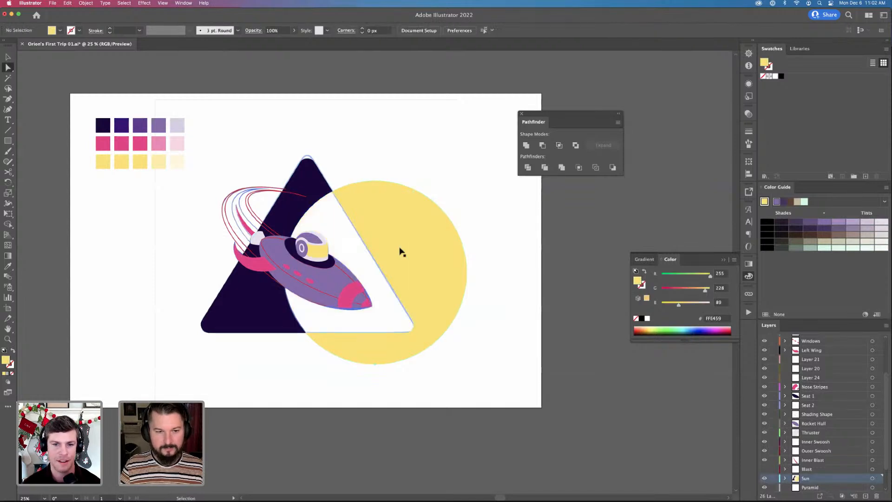
Undo the deletion of the overlap and the Pathfinder division of the sun and pyramid
key("super+z")
key("super+z")
key("super+z")
key("super+z")
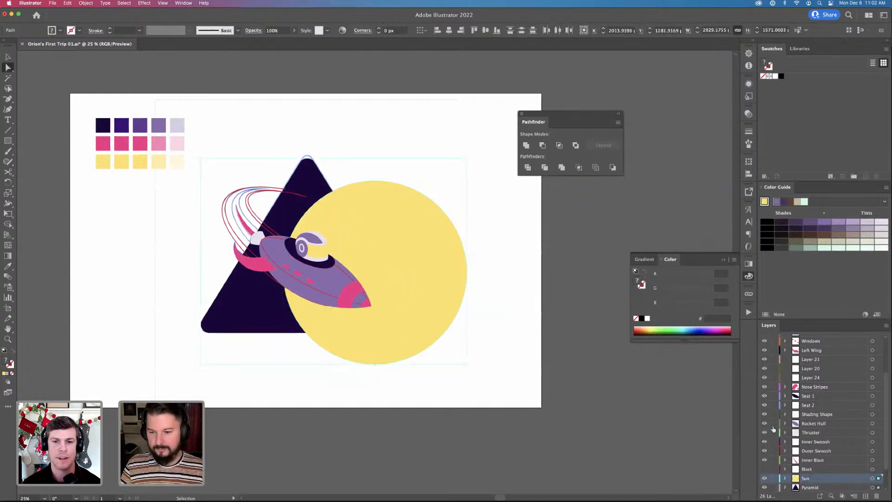
Hide the Sun layer and paste the copied sun-pyramid overlap in place on a new layer above it
left_click(453, 305)
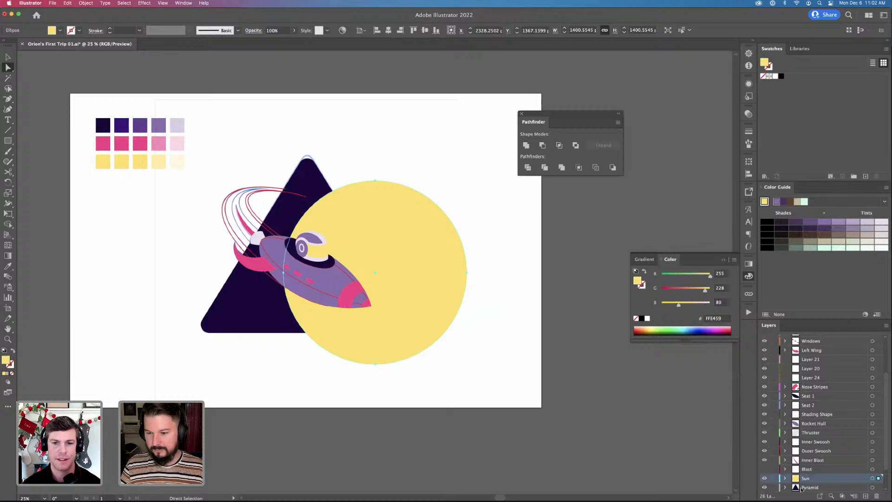
left_click(764, 478)
left_click(865, 496)
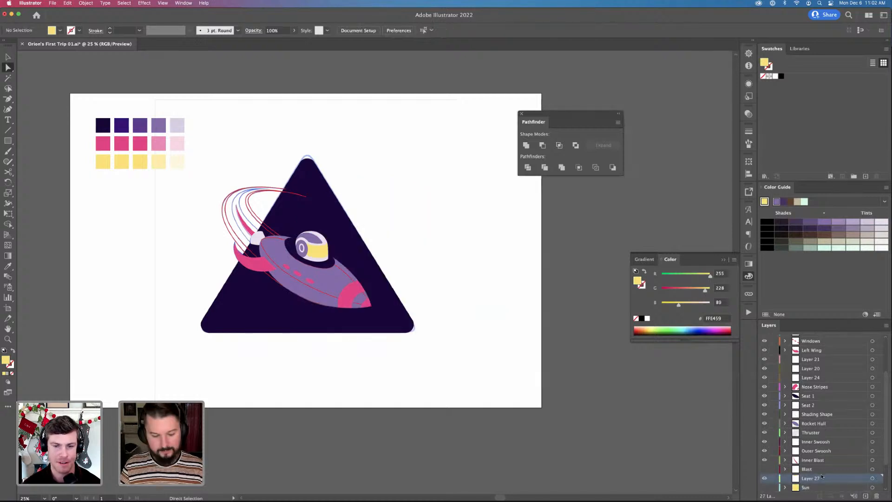
key("super+f")
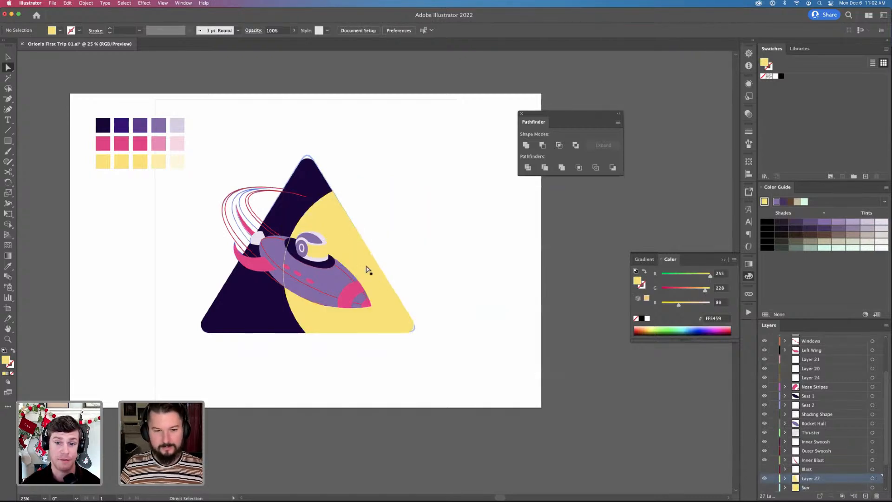
Hide the Concept Sketch layer
scroll(779, 481, "down", 4)
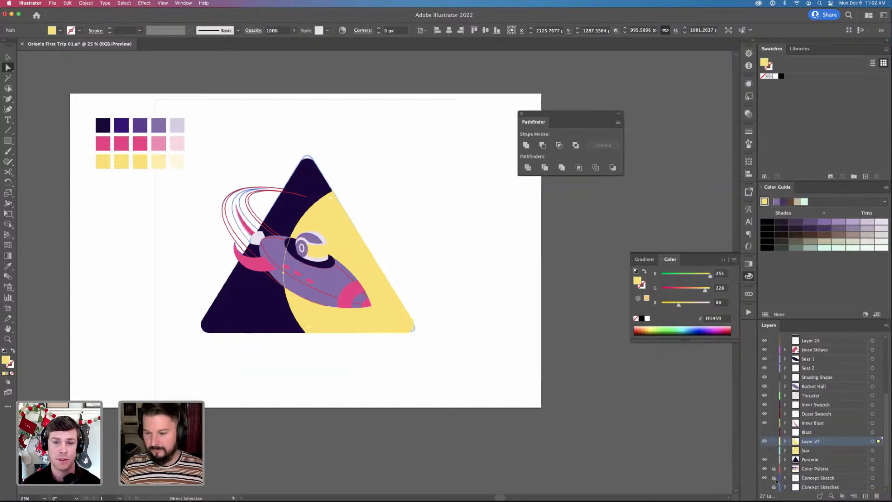
left_click(764, 478)
scroll(472, 356, "left", 4)
scroll(472, 356, "up", 1)
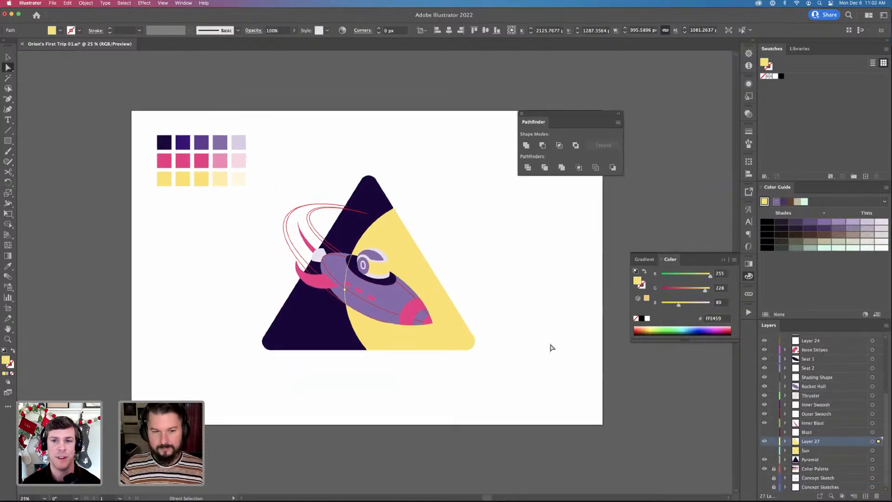
key("super+equal")
key("v")
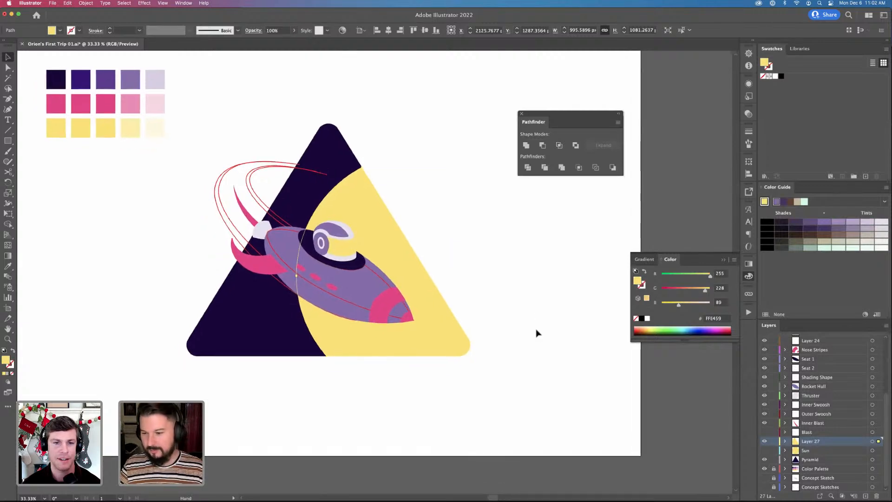
Rename the new layer holding the overlap piece as Cut Sun and deselect the artwork
double_click(811, 441)
type("Concept")
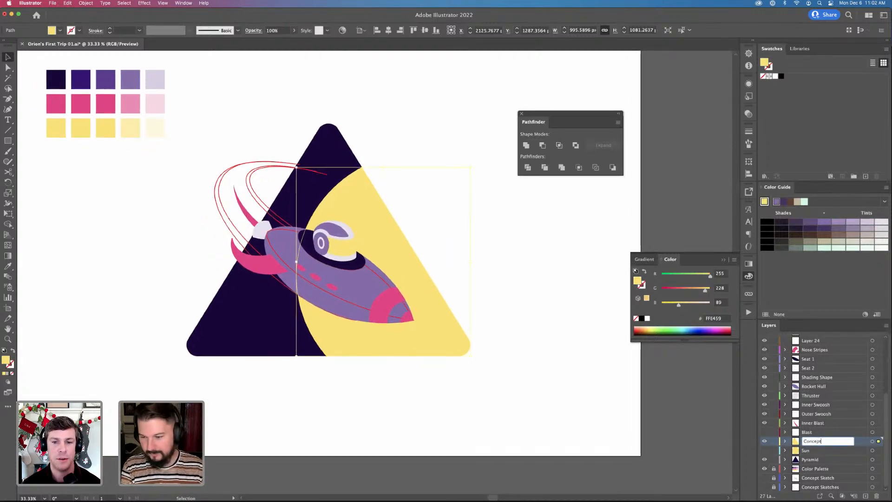
key("super+a")
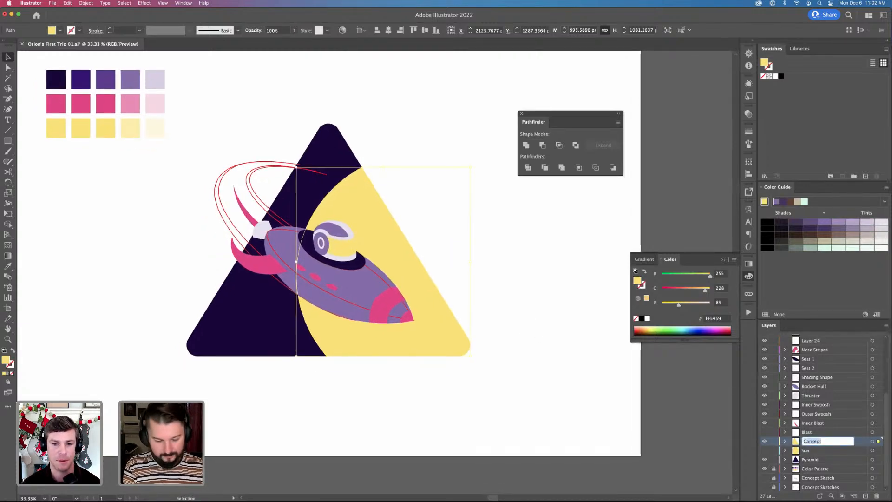
type("Cut")
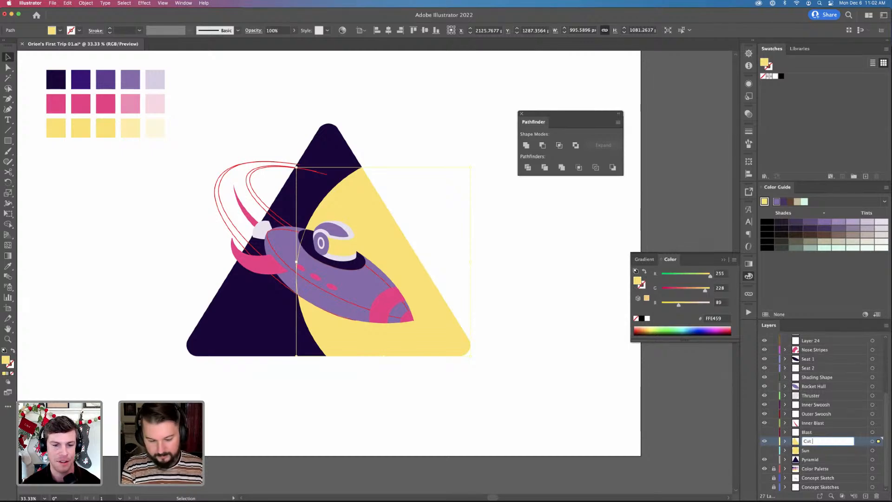
type(" Sun")
key("Return")
left_click(771, 444)
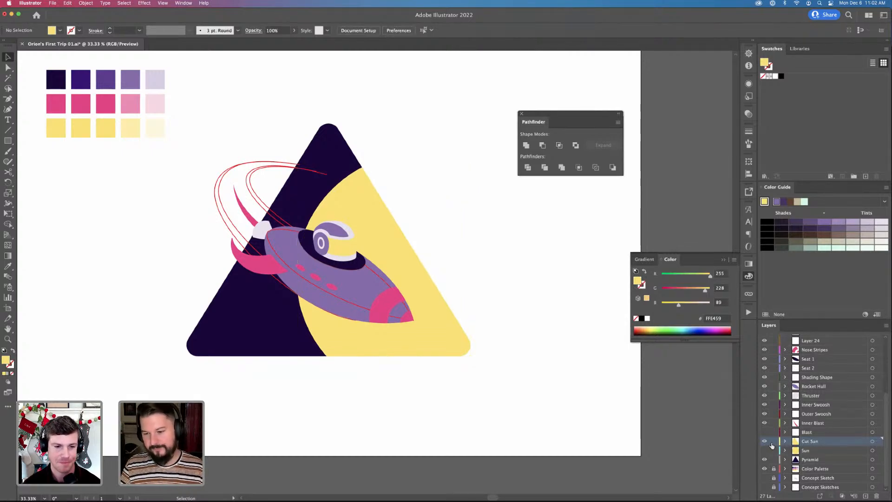
Fill the astronaut's helmet with the medium purple (RGB 139, 107, 176) sampled from the palette and deselect it
left_click_drag(392, 261, 424, 276)
key("a")
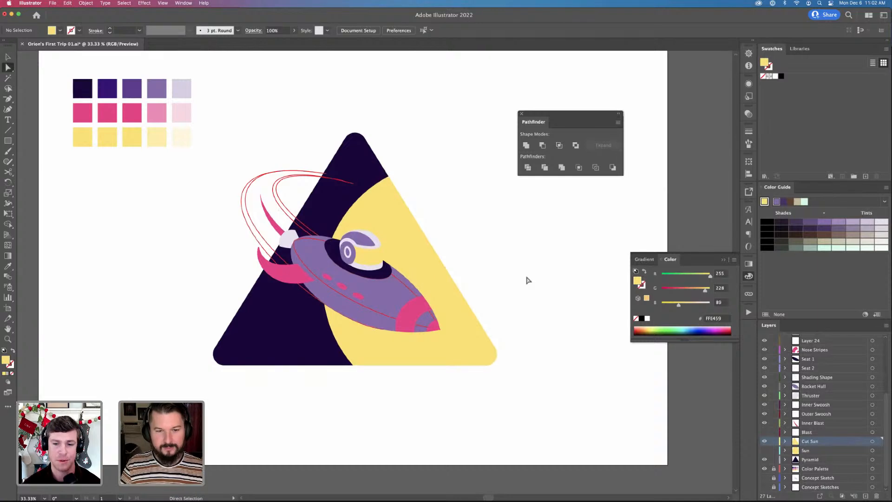
left_click(372, 241)
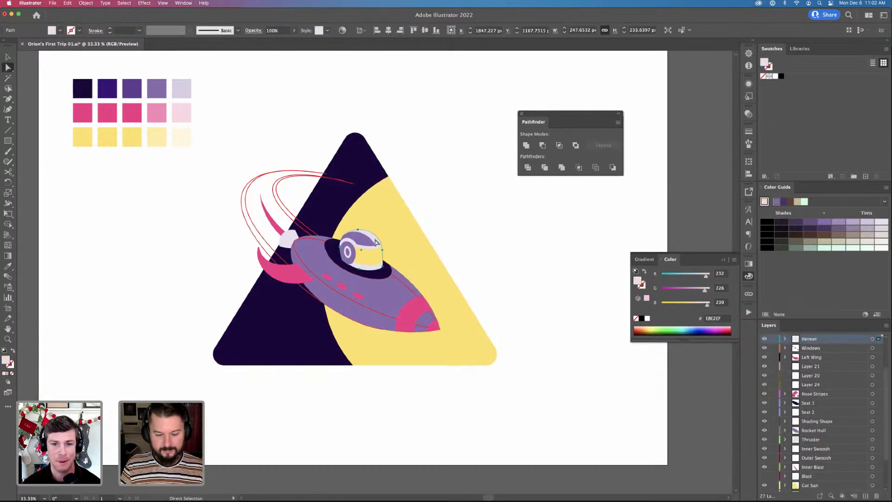
key("i")
left_click(183, 89)
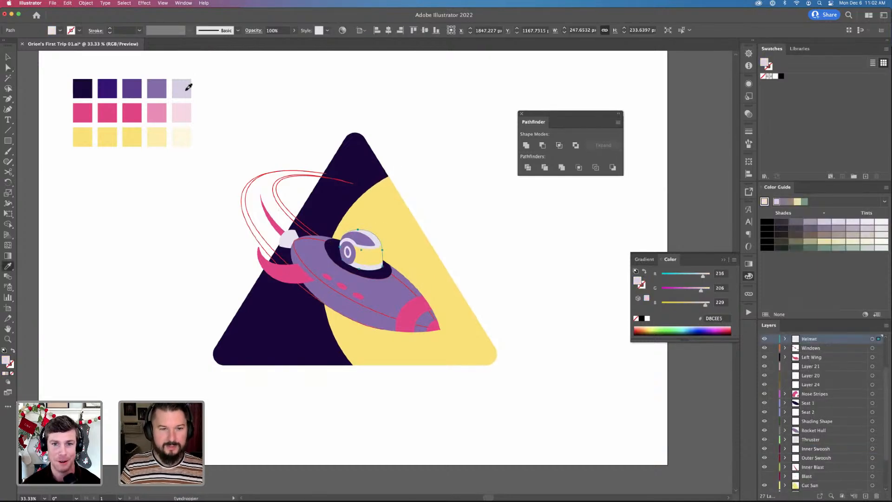
left_click(162, 90)
key("a")
key("super+shift+a")
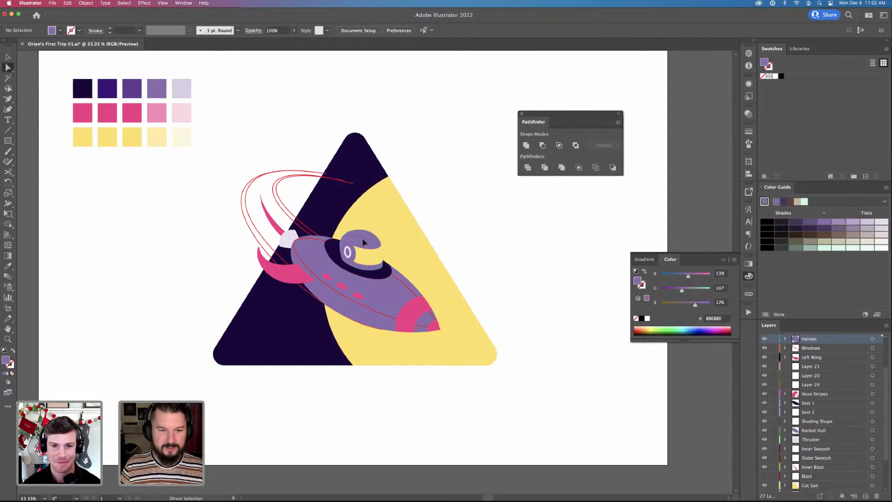
Fill the helmet's ear plate with the deep purple 3D087B sampled from the palette
key("v")
left_click(363, 242)
scroll(396, 237, "down", 2)
scroll(396, 237, "up", 5)
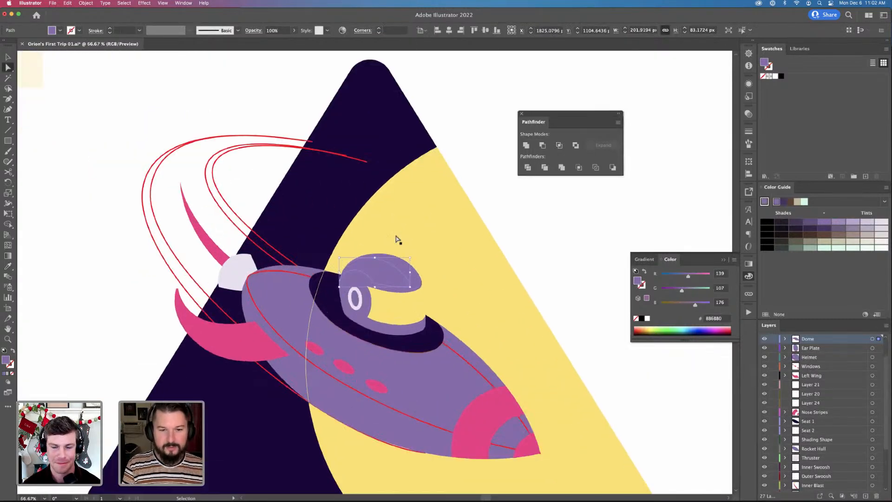
key("super+shift+a")
key("a")
scroll(390, 251, "down", 1)
left_click(362, 277)
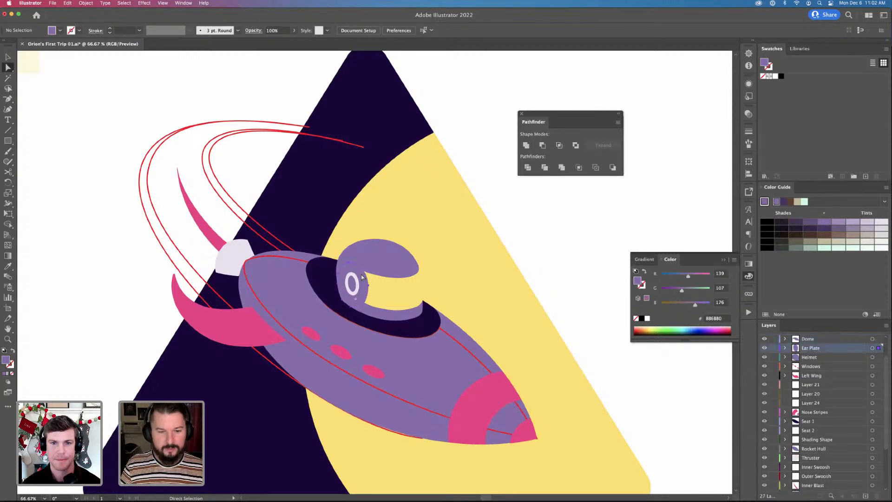
key("i")
left_click_drag(189, 196, 282, 289)
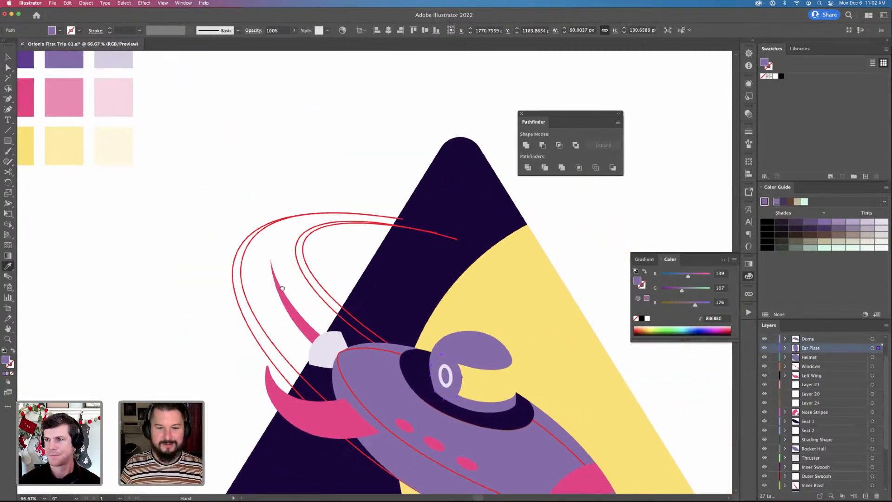
left_click_drag(48, 81, 134, 116)
left_click(65, 81)
Select the helmet's dome and ready the Eyedropper for sampling a fill color
scroll(289, 213, "down", 3)
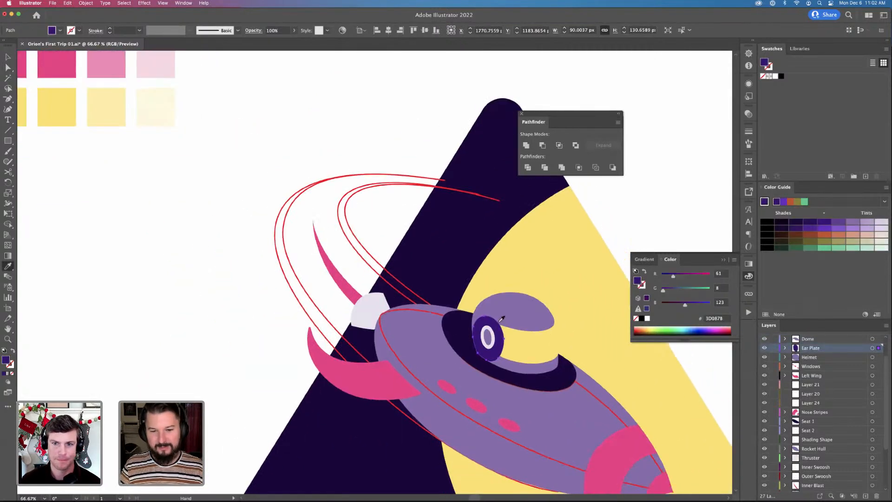
key("a")
left_click(511, 319)
key("i")
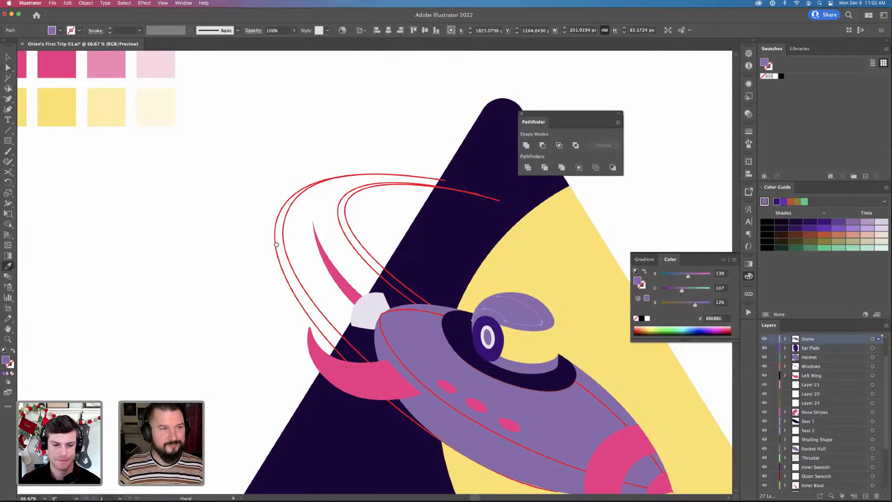
Recolour the inner shape of the helmet dome with the second-darkest purple sampled from the colour palette
scroll(169, 122, "up", 5)
scroll(169, 122, "left", 5)
left_click(210, 181)
scroll(210, 181, "down", 5)
scroll(210, 181, "right", 5)
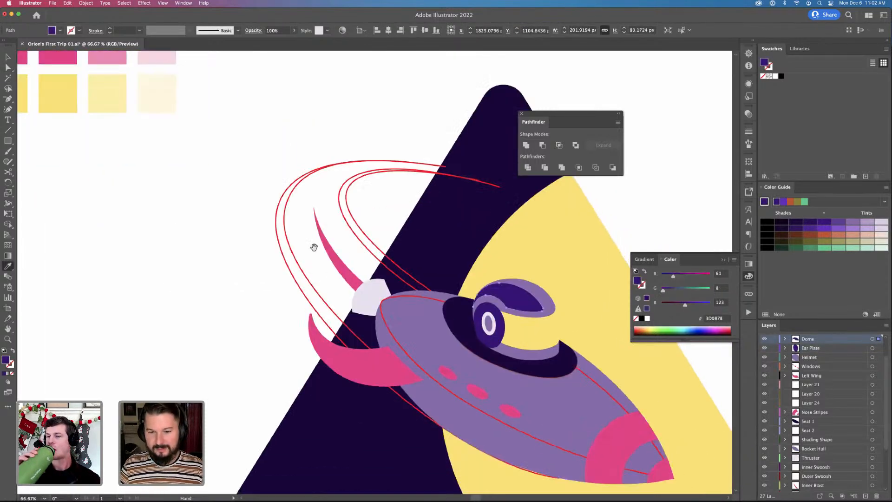
key("super+shift+a")
key("a")
scroll(493, 290, "right", 5)
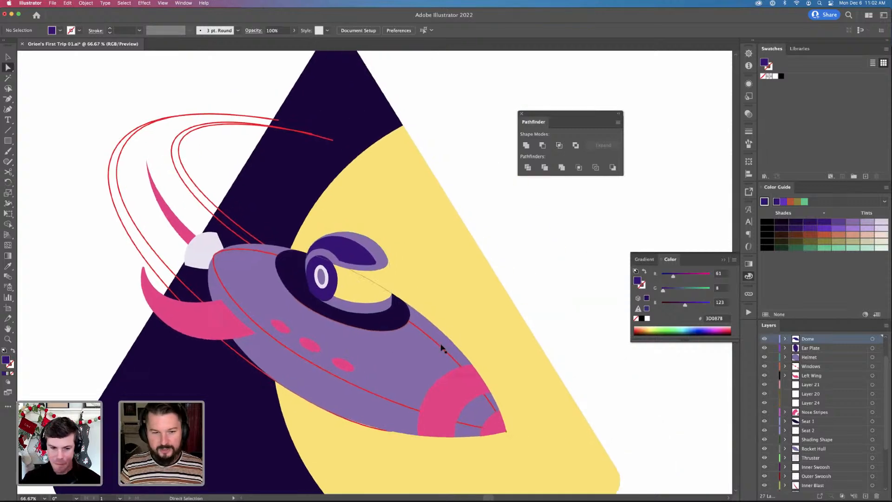
Fill the Rocket Hull shape with the dark purple sampled from the inner shape of the dome
key("v")
key("super+minus")
key("super+minus")
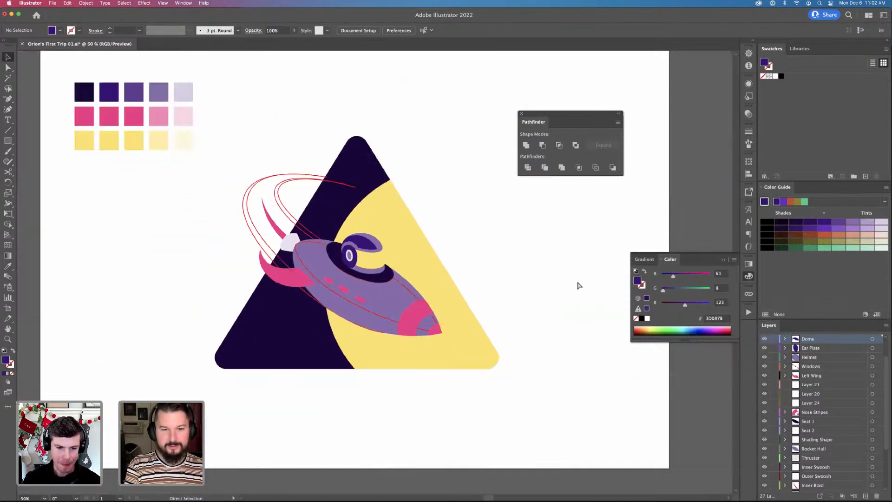
key("a")
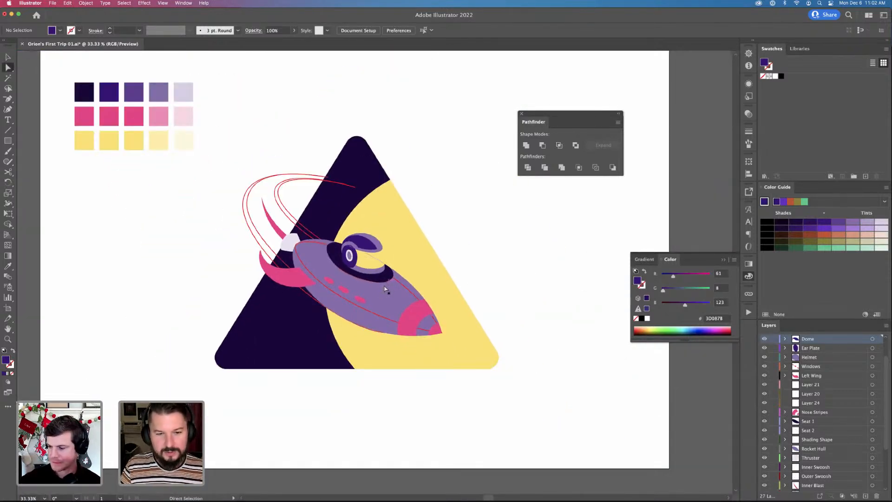
left_click(385, 292)
key("super+plus")
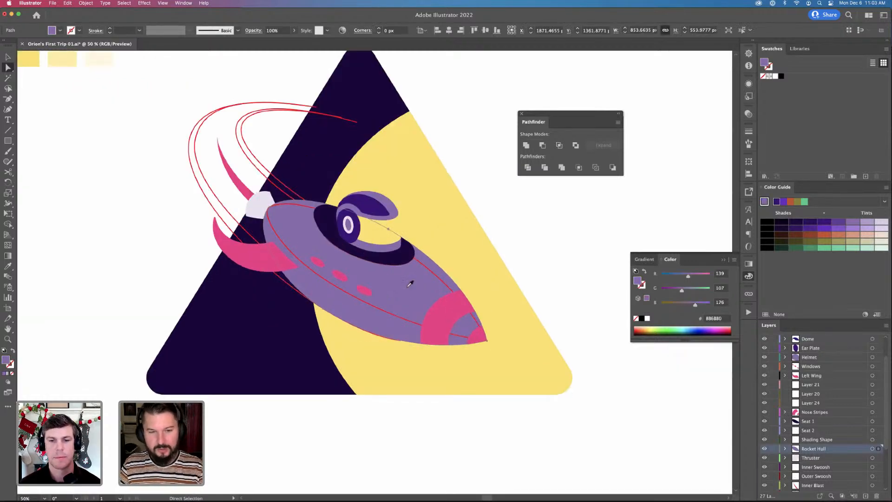
key("i")
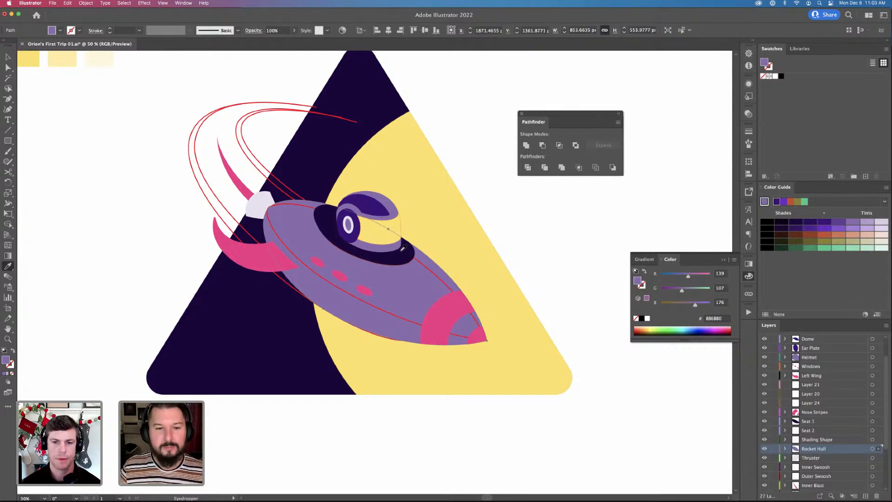
key("super")
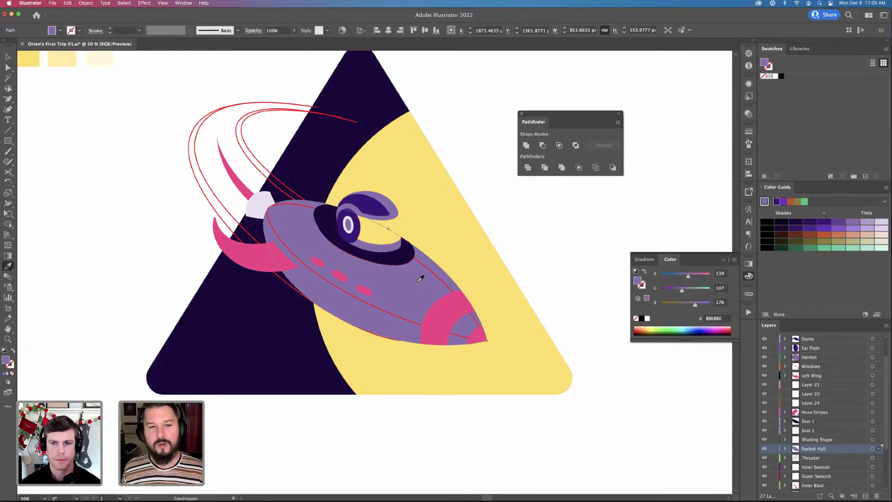
scroll(418, 286, "up", 5)
scroll(418, 286, "left", 7)
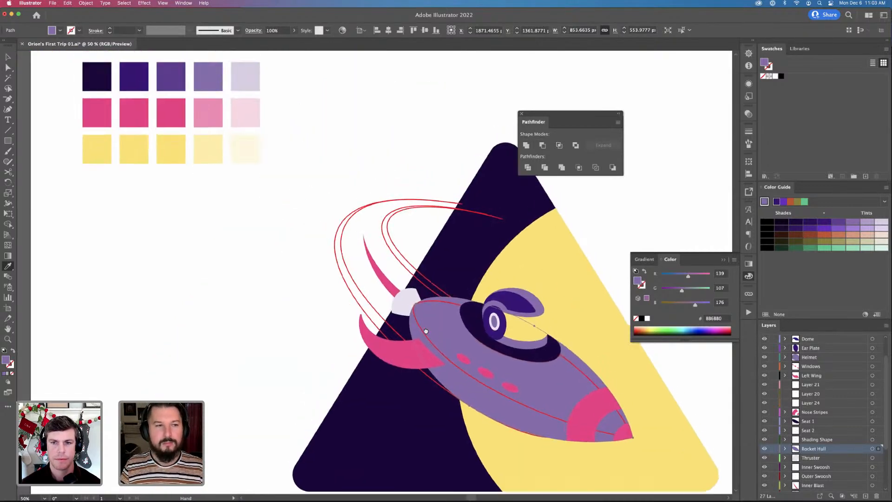
left_click(522, 306)
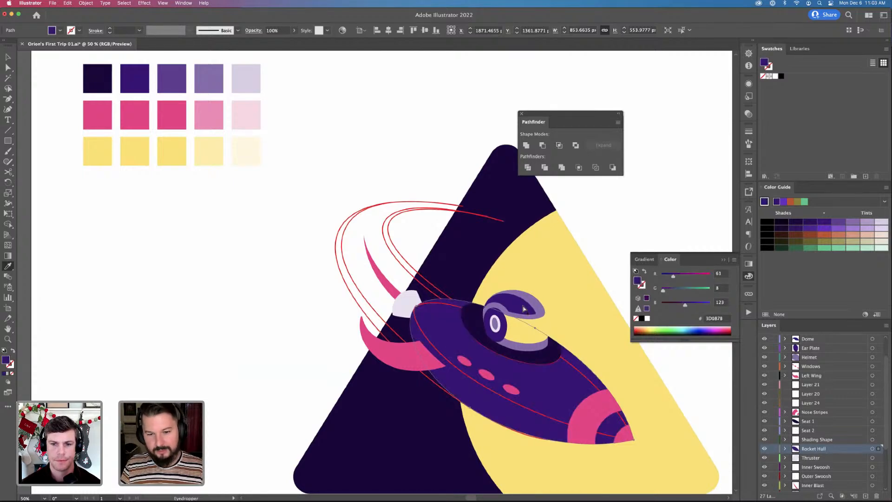
key("super+shift+a")
left_click_drag(581, 360, 464, 242)
key("a")
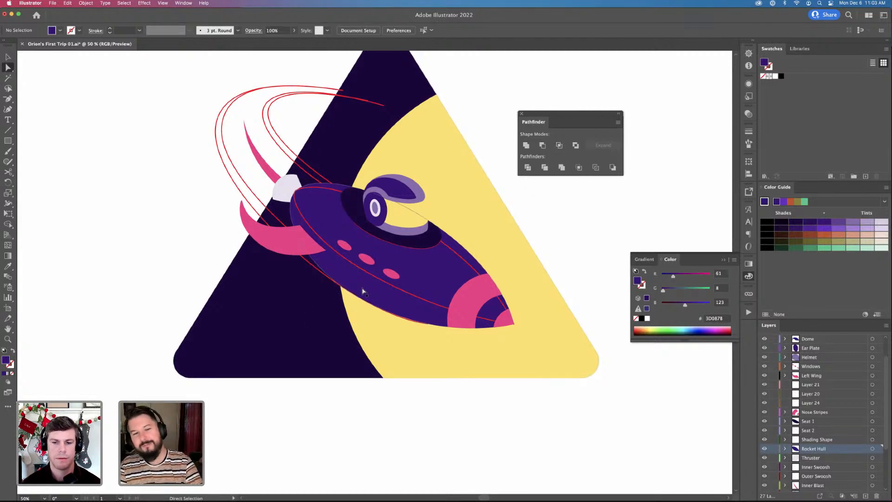
Examine the recoloured rocket against the nose stripes and triangle background, both close up and at full artboard size
key("v")
mouse_move(307, 289)
left_mouse_down()
mouse_move(303, 304)
mouse_move(320, 292)
left_mouse_up()
key("a")
left_click(476, 307)
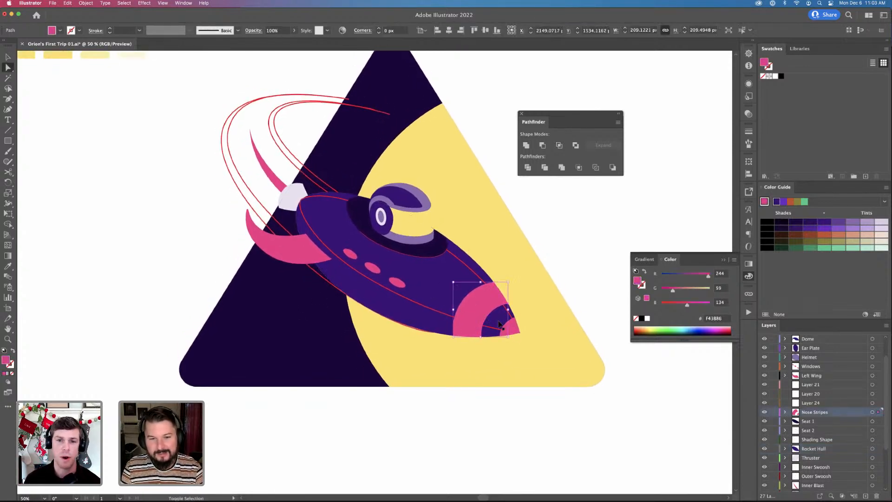
key("super+shift+a")
key("v")
mouse_move(289, 292)
left_mouse_down()
mouse_move(304, 285)
mouse_move(281, 303)
left_mouse_up()
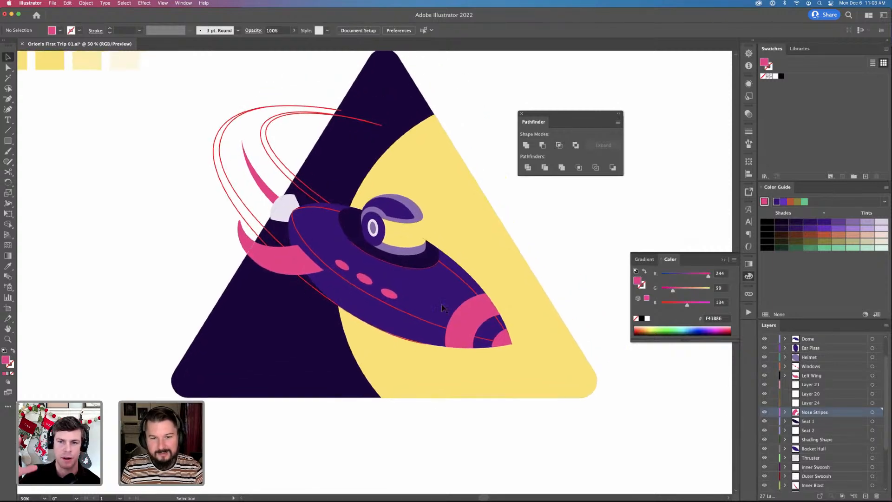
key("super+minus")
key("super+minus")
key("super+minus")
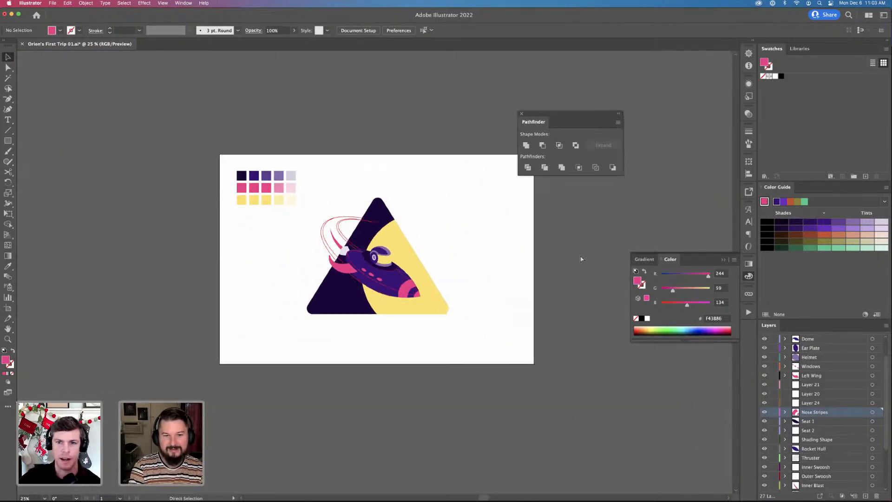
key("super+equal")
key("super+equal")
key("super+equal")
key("space")
left_click_drag(379, 180, 372, 233)
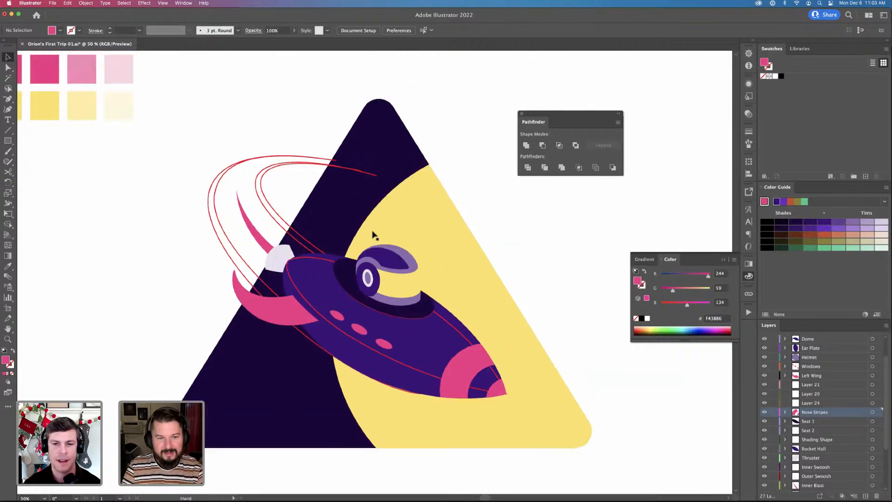
left_click(394, 238)
key("super+equal")
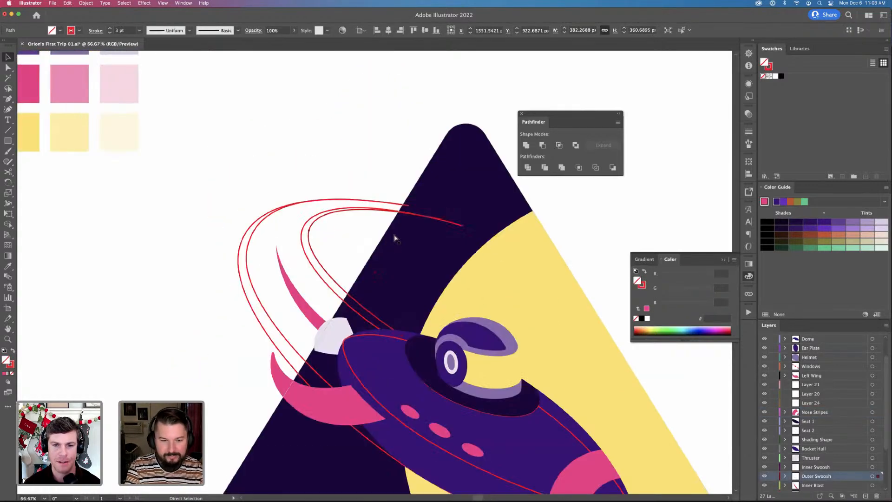
key("super+shift+a")
key("p")
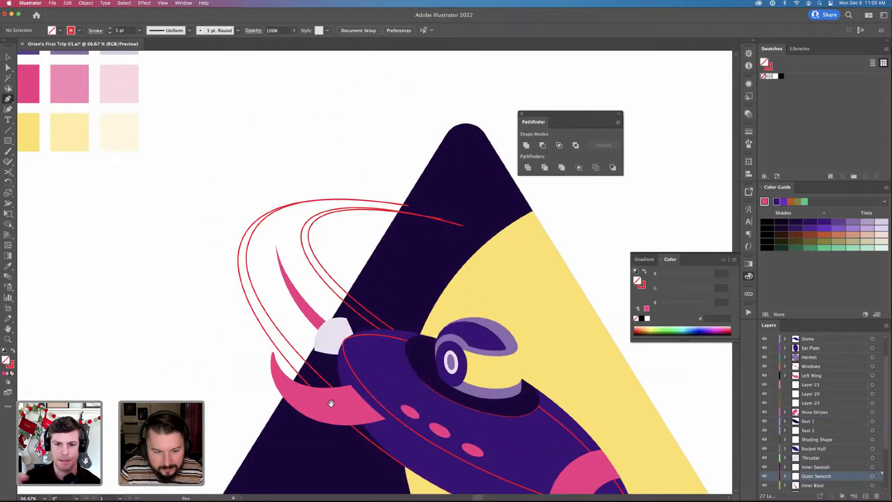
scroll(393, 292, "down", 2)
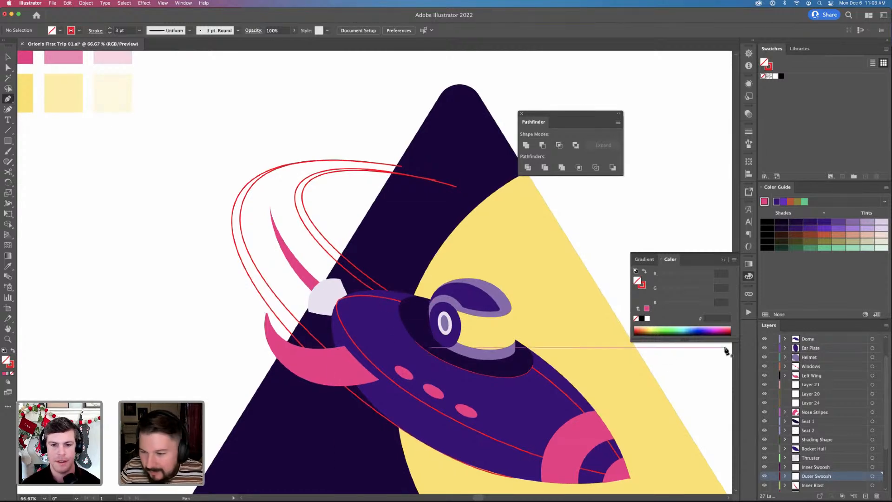
scroll(561, 403, "down", 3)
scroll(562, 402, "right", 2)
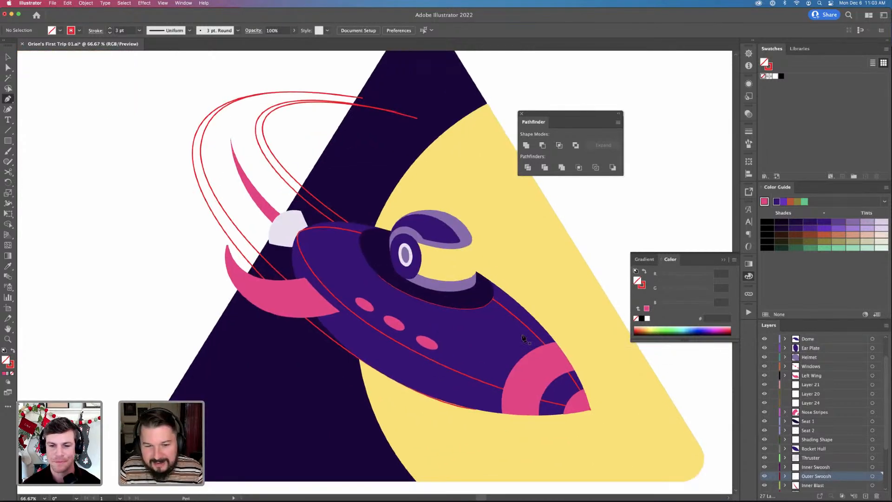
key("v")
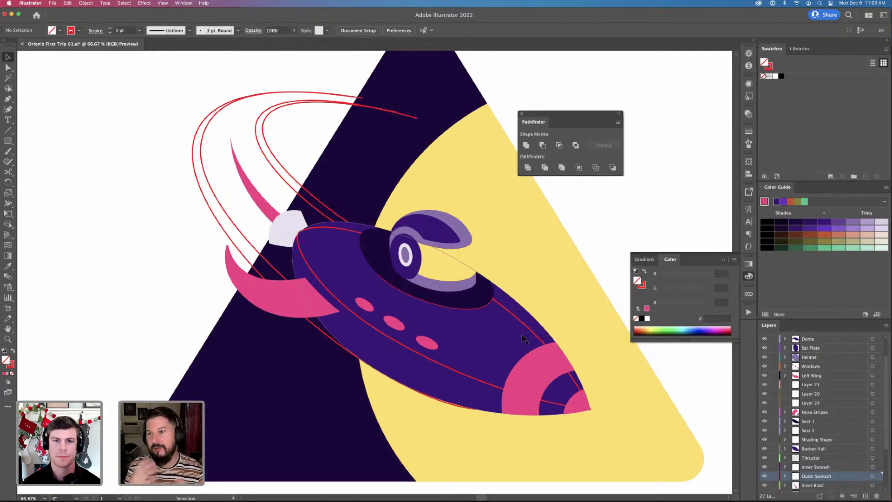
Lock all layers except Inner Swoosh, Outer Swoosh and Inner Blast, and show the Blast layer
key("super+minus")
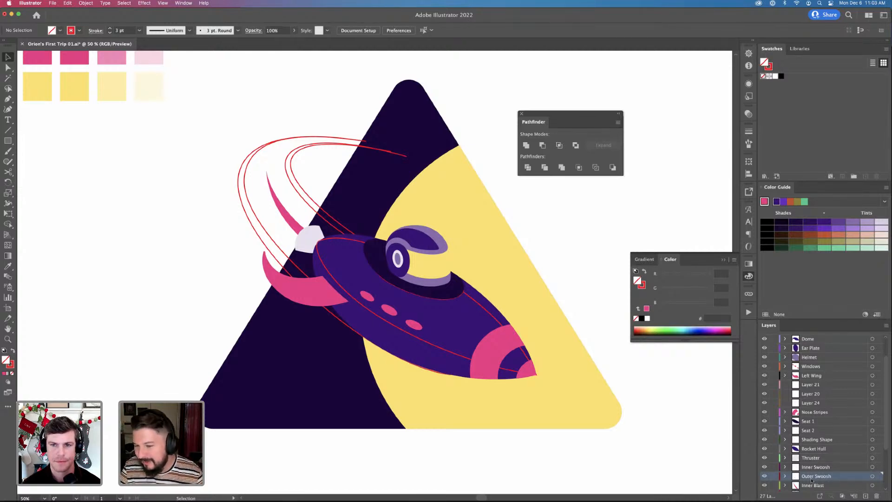
scroll(805, 480, "down", 1)
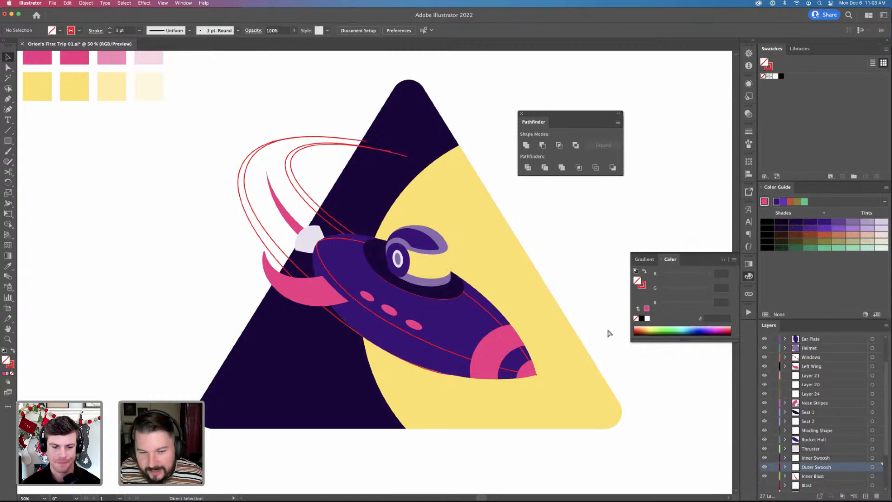
left_click(775, 487, "alt")
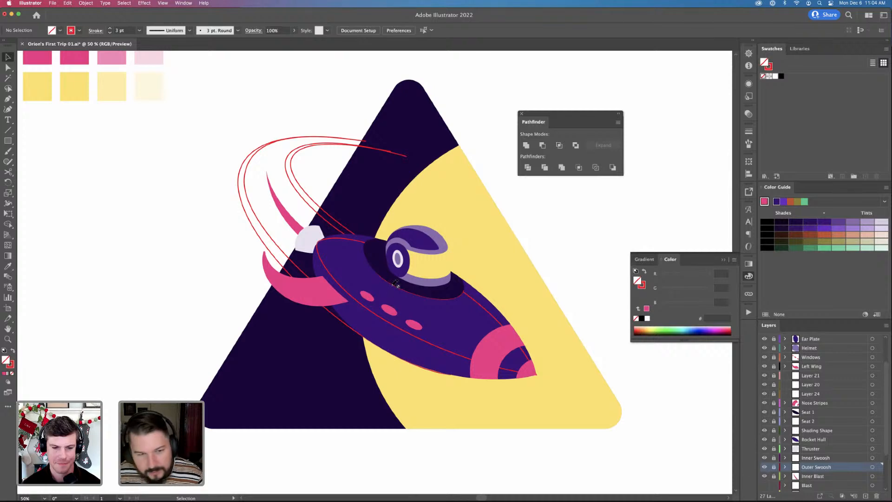
scroll(783, 464, "down", 2)
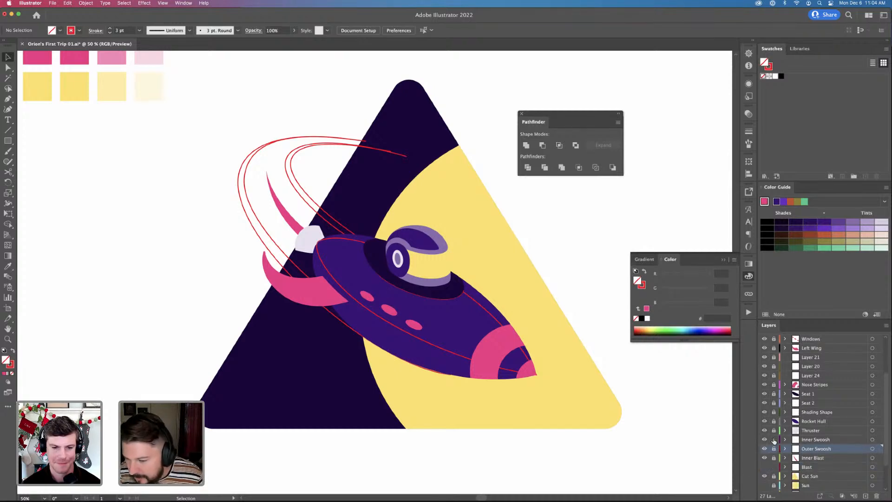
left_click_drag(774, 441, 774, 455)
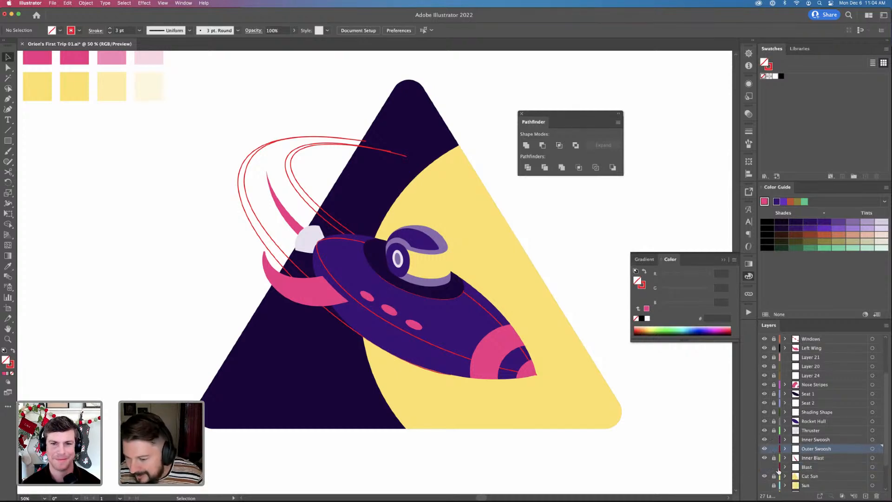
left_click(774, 459)
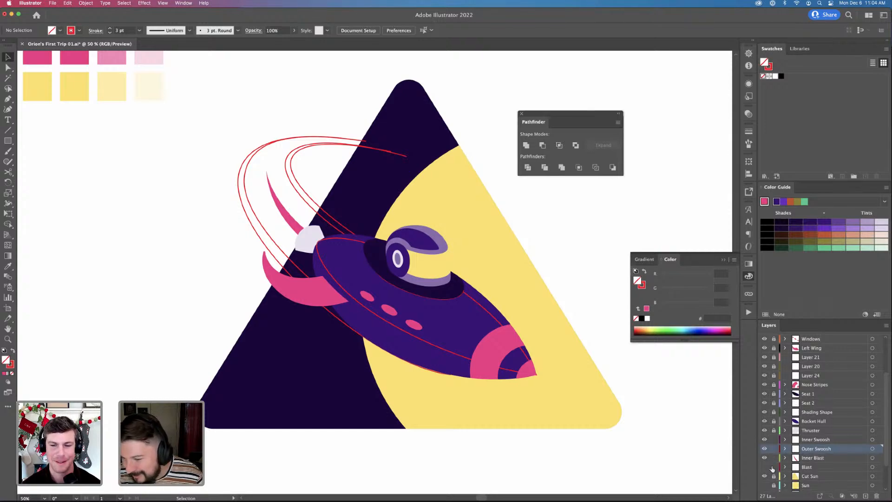
left_click(774, 468)
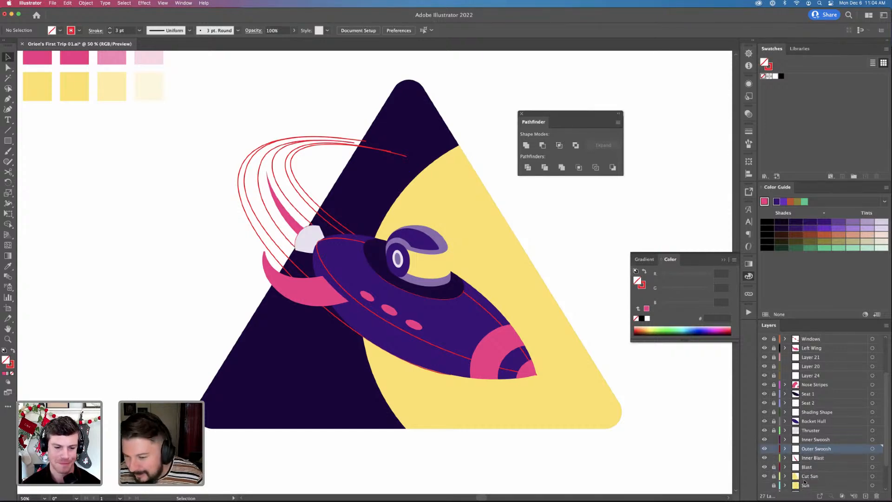
Hide the Shading Shape layer and unlock the Seat 1 and Seat 2 layers
left_click_drag(601, 425, 582, 419)
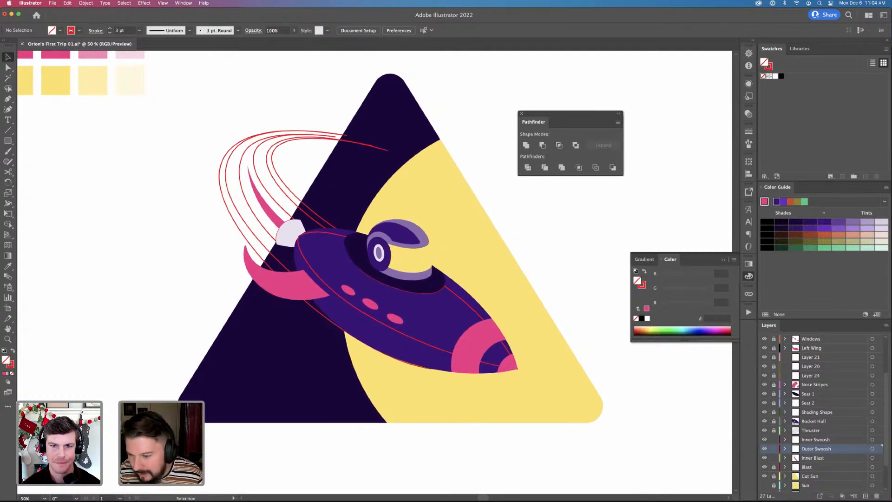
left_click(765, 412)
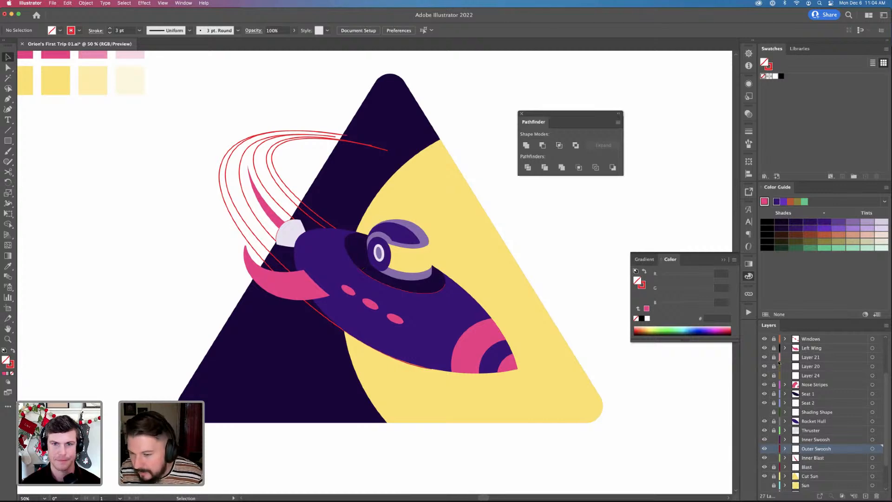
scroll(782, 409, "down", 3)
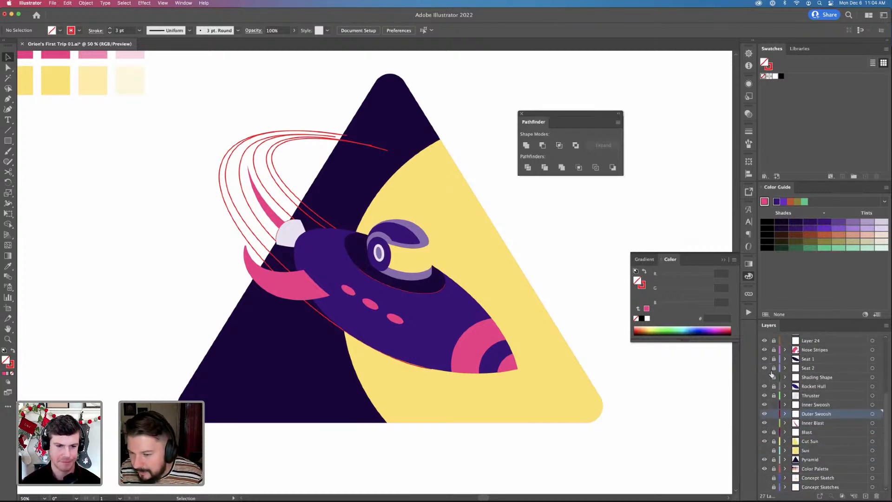
left_click(772, 369)
key("a")
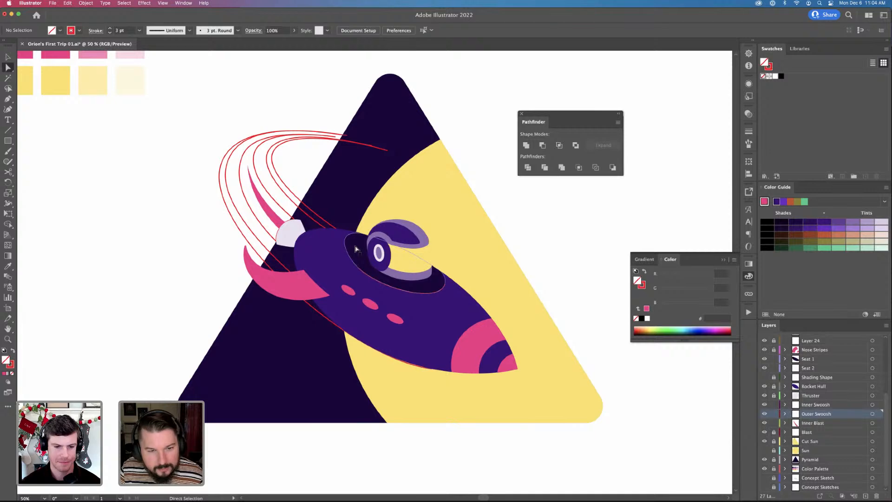
left_click(359, 258)
key("v")
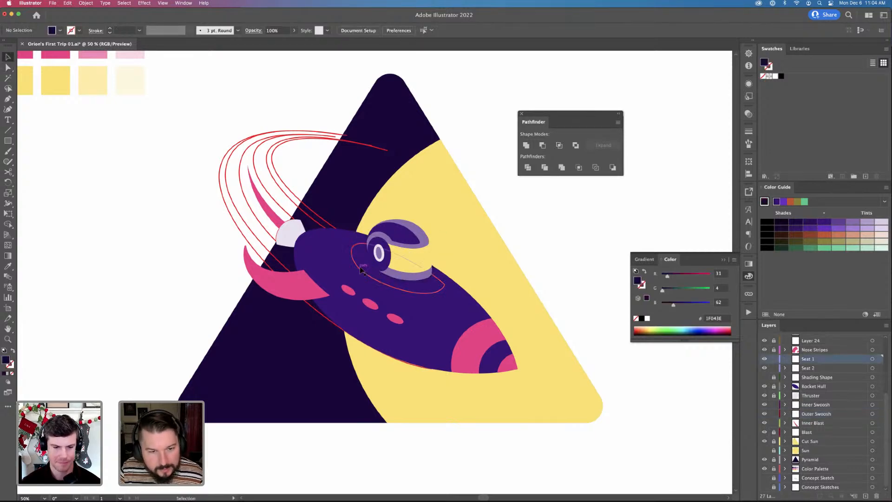
left_click(358, 269)
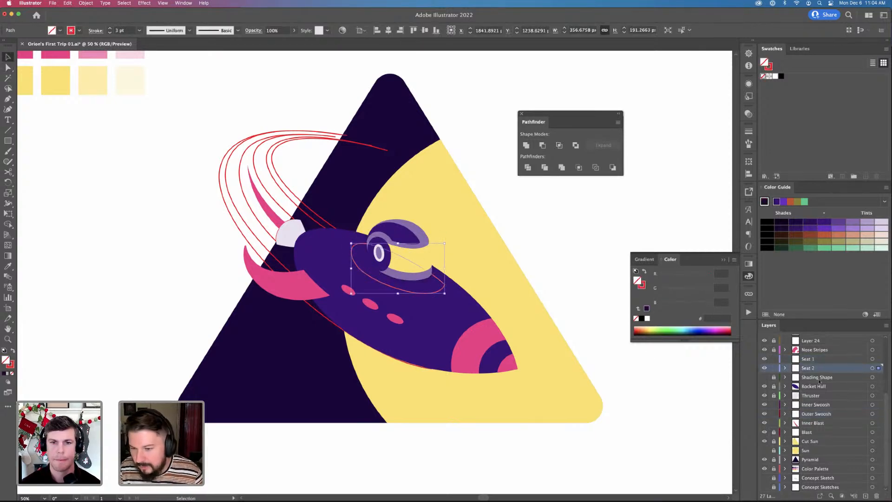
key("super+z")
key("super+z")
Move the Seat 1 layer below Seat 2 and fill the Seat 2 outline with the dark navy of Seat 1
key("a")
left_click_drag(818, 359, 819, 374)
key("v")
left_click(354, 245)
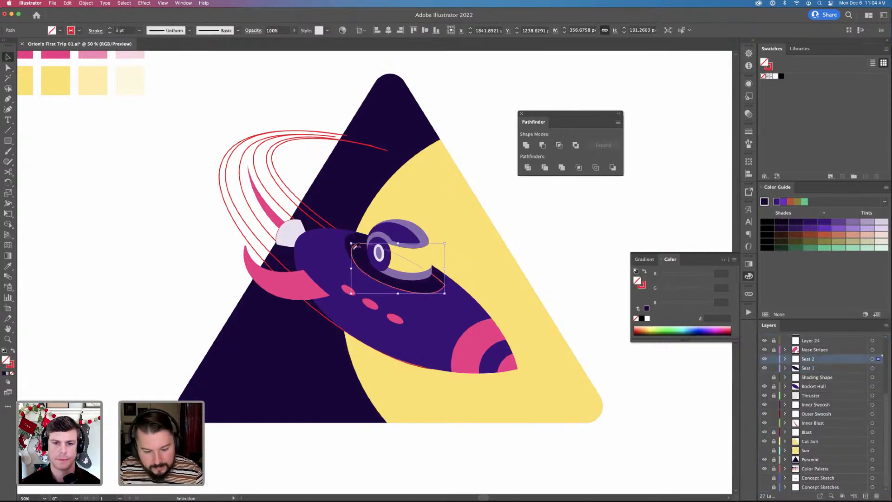
Fill the larger Seat 1 shape with the yellow sampled from the sun
key("a")
left_click(354, 248)
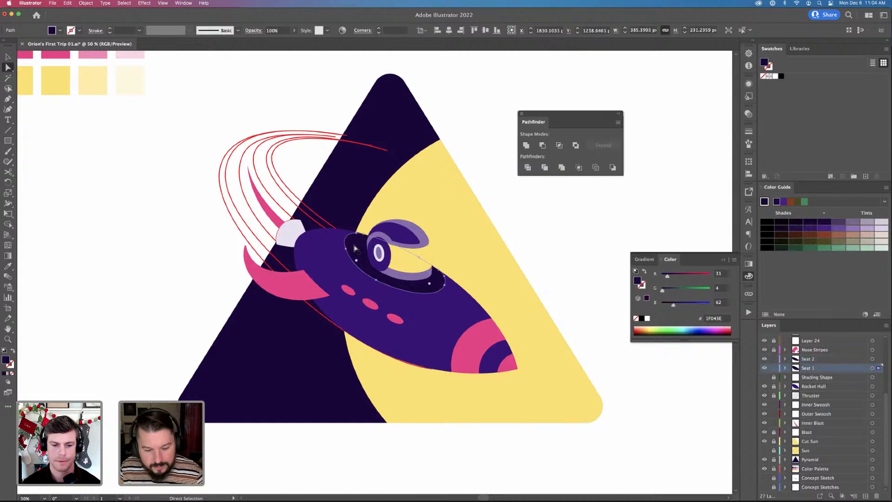
key("i")
left_click(412, 211)
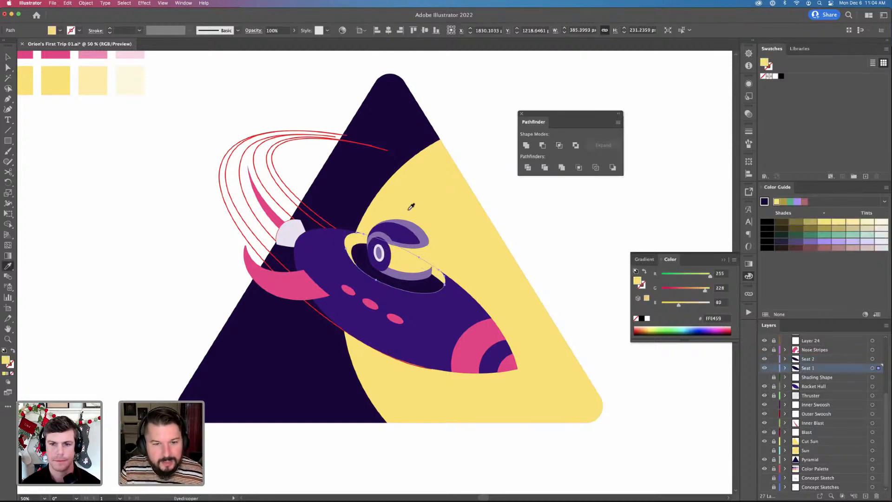
Undo the yellow fill on the larger Seat 1 shape
key("a")
left_click(581, 284)
key("super+z")
key("super+z")
Fill the larger Seat 1 shape with the light purple #8B6BB0 sampled from the color palette
key("i")
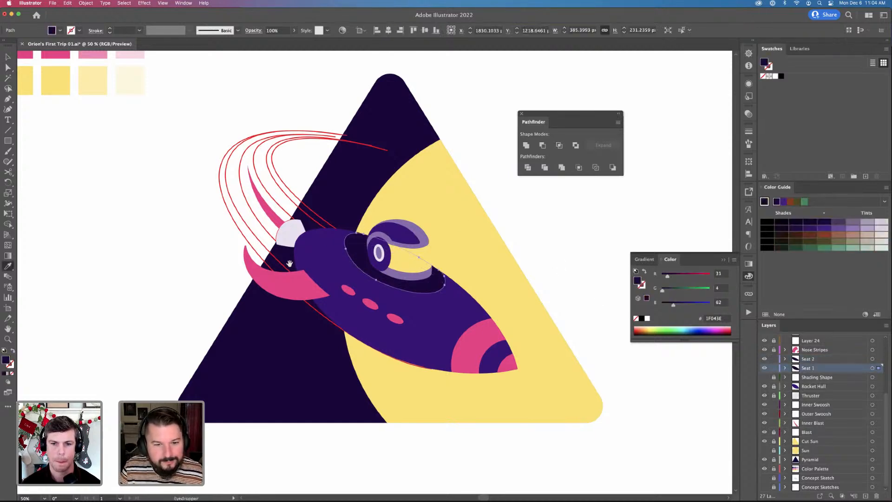
scroll(418, 297, "up", 5)
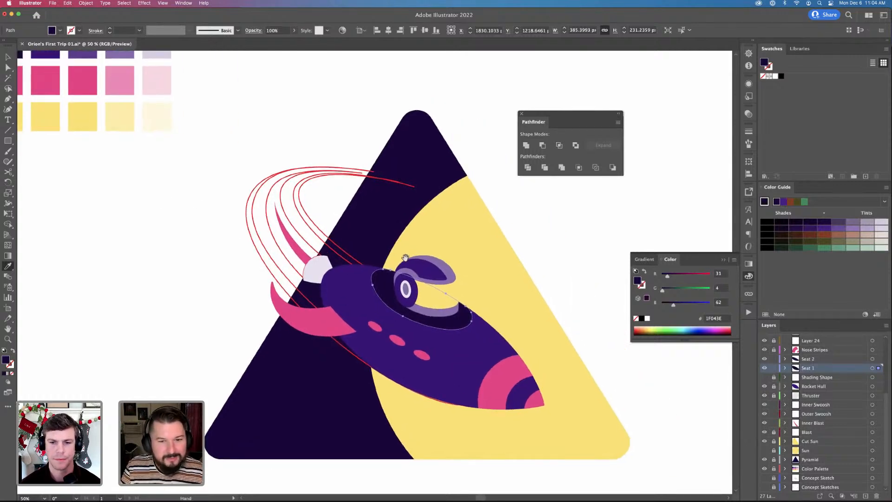
scroll(269, 272, "up", 5)
scroll(269, 273, "left", 4)
left_click(202, 136)
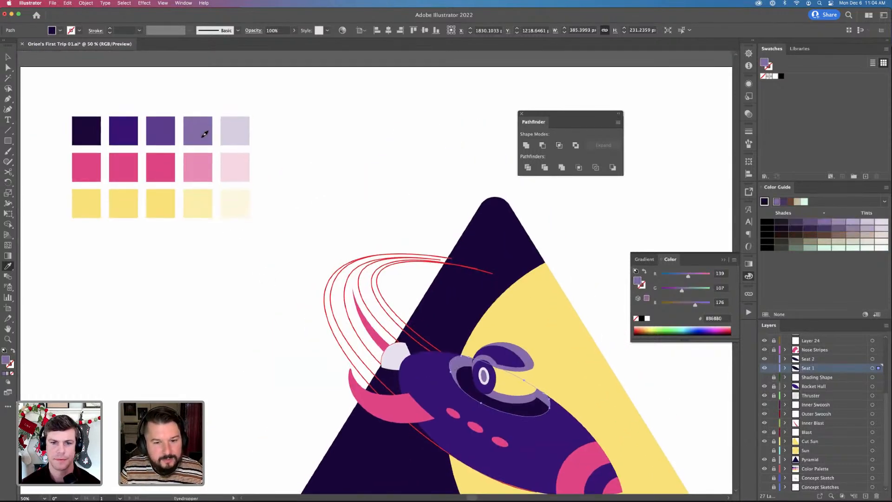
scroll(237, 239, "down", 5)
scroll(237, 239, "right", 4)
key("super+shift+a")
key("a")
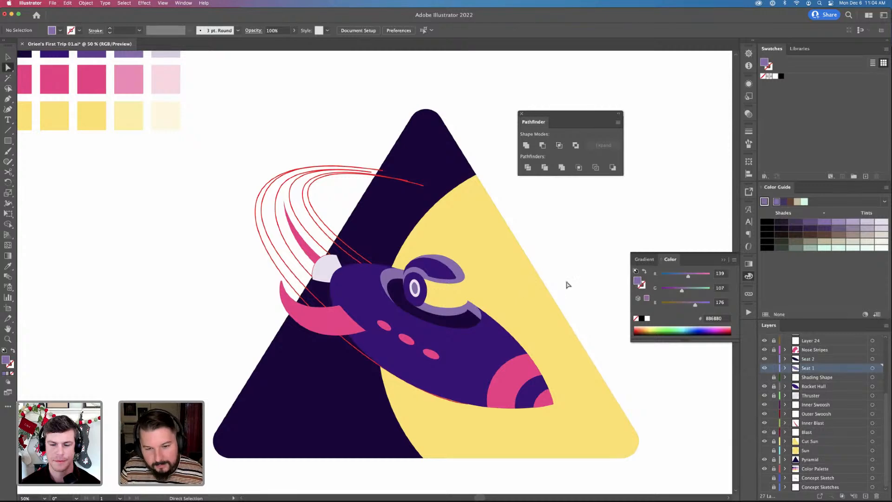
key("v")
scroll(572, 278, "down", 1)
scroll(572, 279, "right", 1)
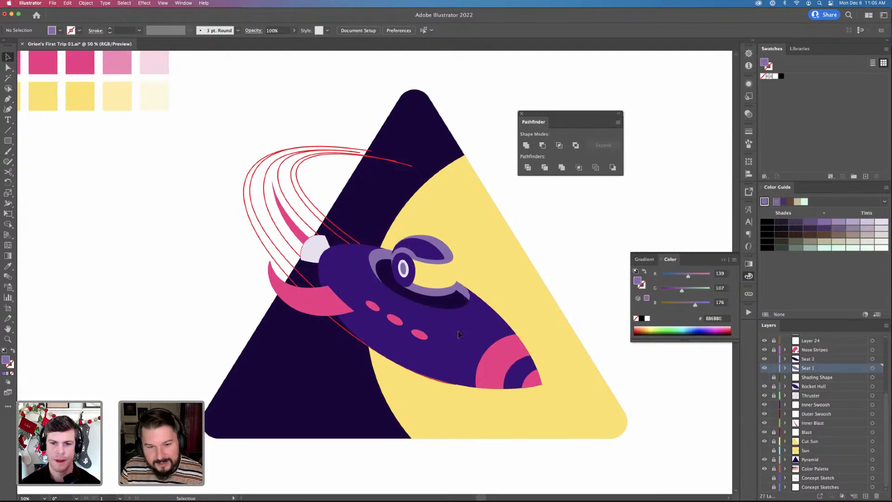
key("a")
scroll(325, 316, "right", 3)
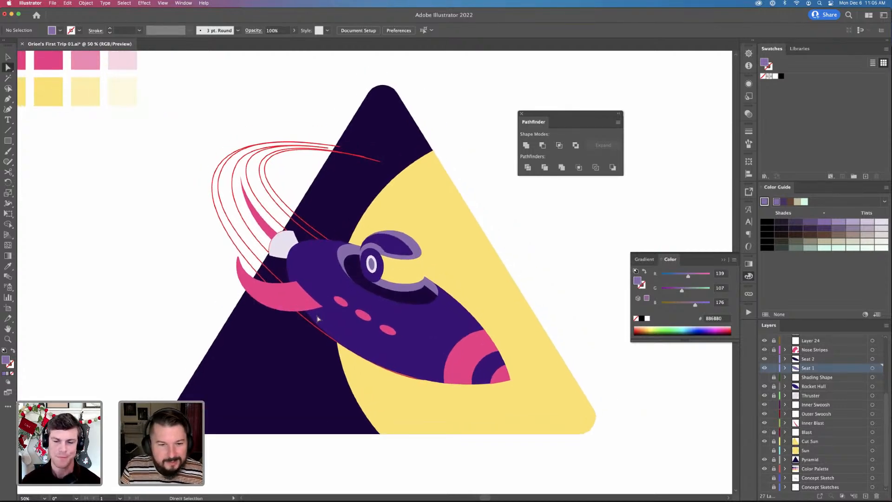
key("v")
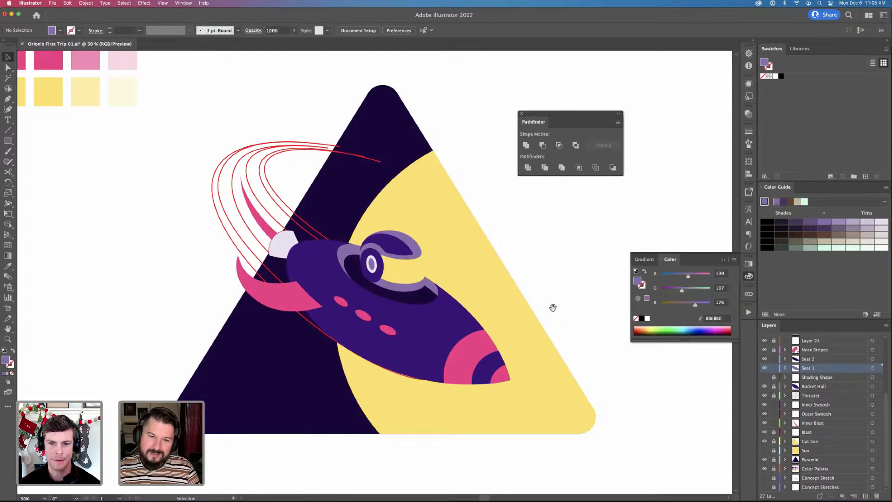
scroll(553, 305, "down", 2)
scroll(565, 324, "up", 3)
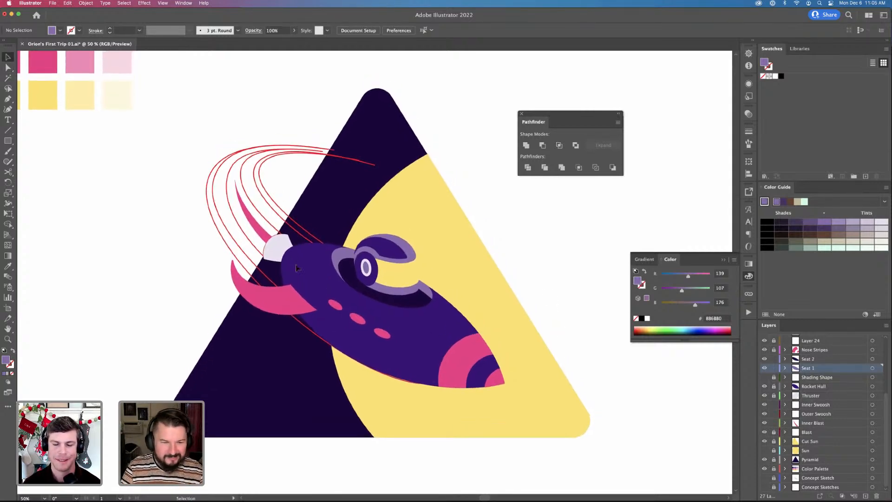
Unlock the Thruster layer and fill the thruster shape with the rocket hull's dark purple
key("a")
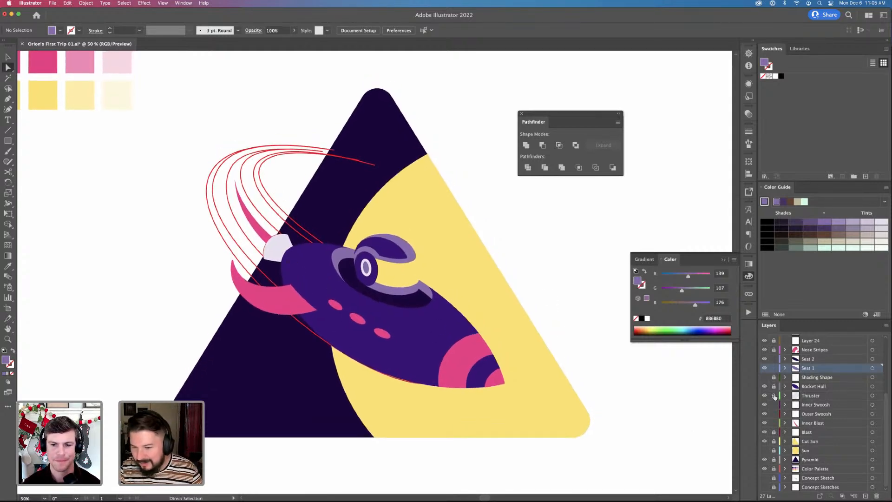
left_click(286, 253)
key("i")
left_click(292, 264)
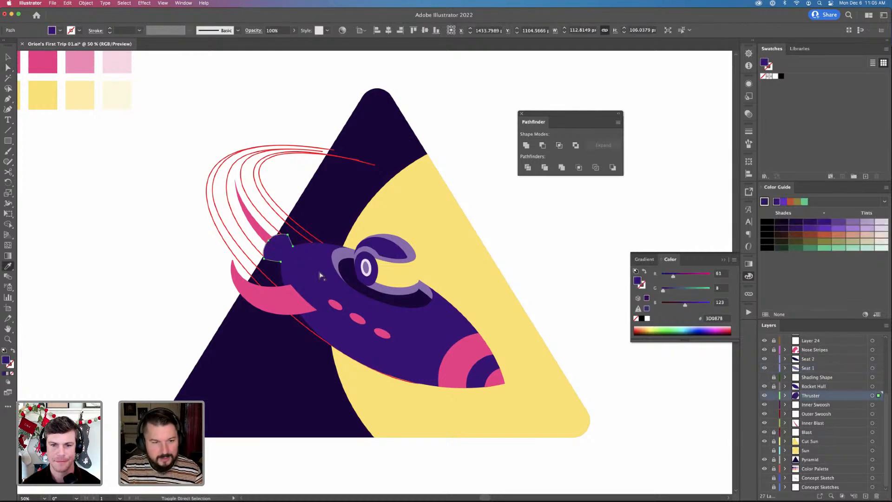
key("v")
left_click(541, 315)
Fill the thruster shape with the light purple #8B6BB0 sampled from the open dome's rim
key("a")
left_click(281, 249)
key("i")
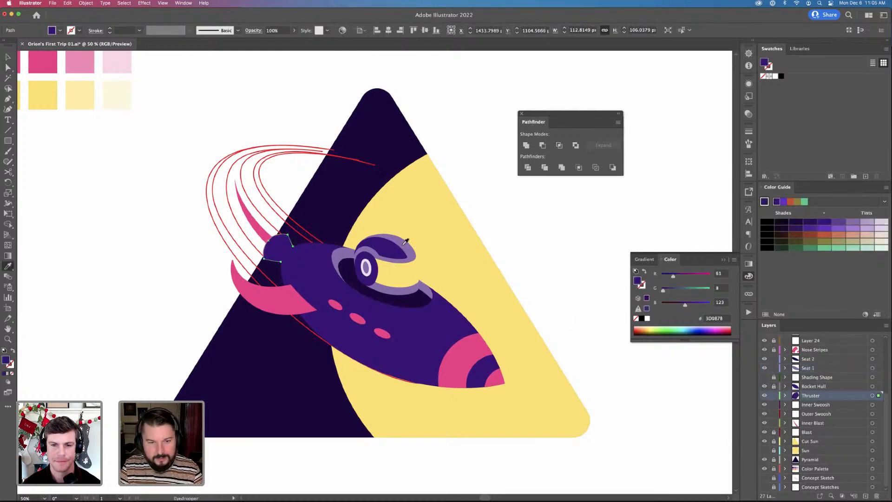
left_click(405, 244)
key("super+shift+a")
key("v")
scroll(518, 355, "down", 2)
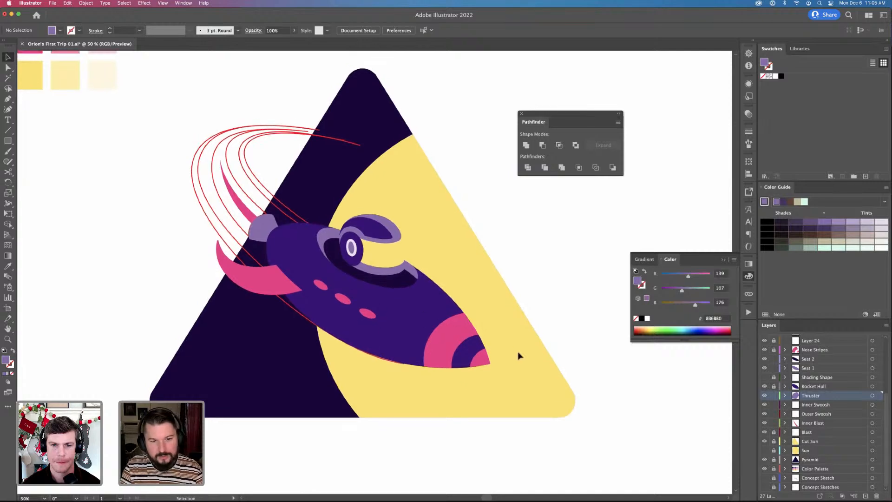
scroll(480, 385, "up", 1)
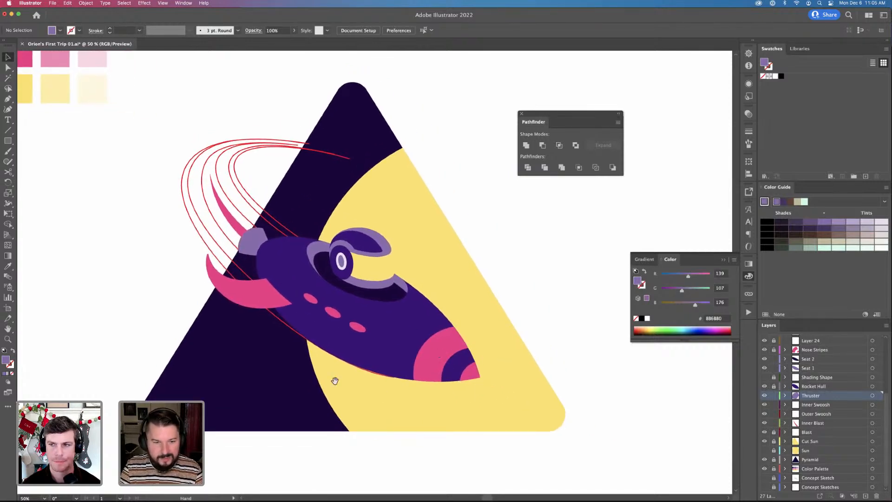
scroll(333, 378, "up", 2)
scroll(332, 379, "left", 2)
scroll(310, 391, "down", 1)
scroll(440, 340, "right", 2)
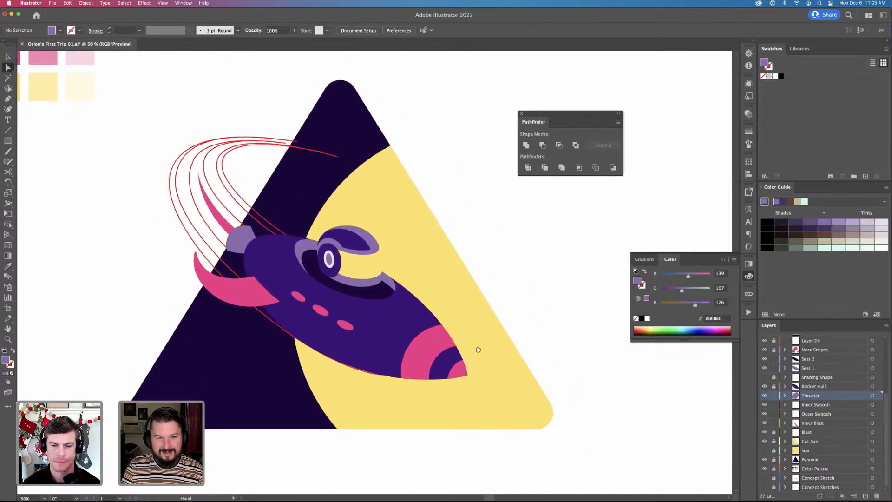
scroll(518, 343, "left", 2)
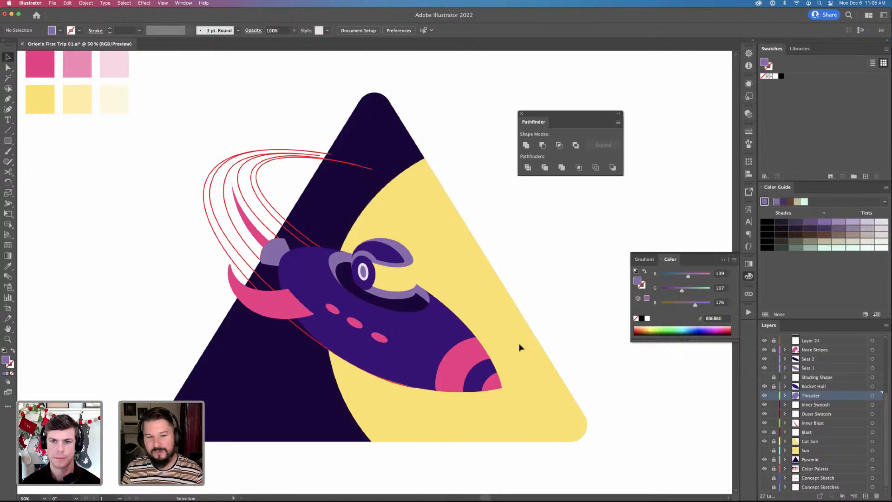
Extend the upper end of the outermost Inner Swoosh path across the pyramid to the sun's edge with a Pen segment
scroll(352, 319, "up", 2)
scroll(352, 319, "left", 3)
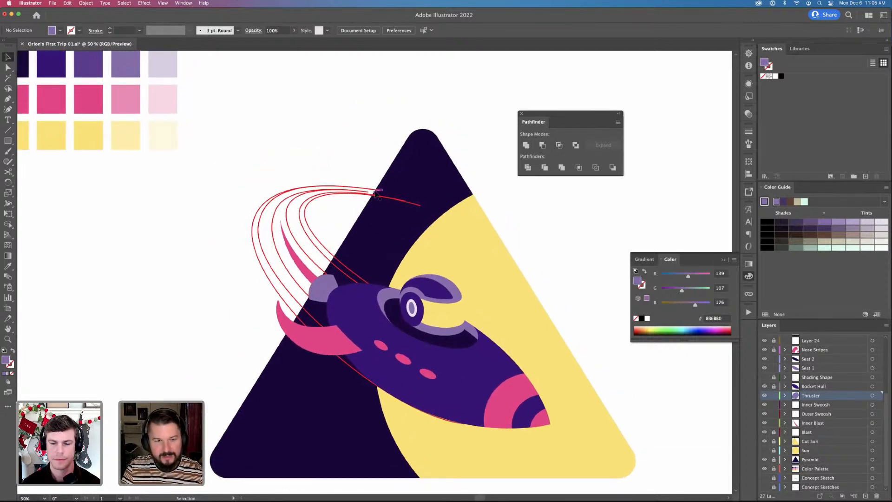
left_click(378, 190)
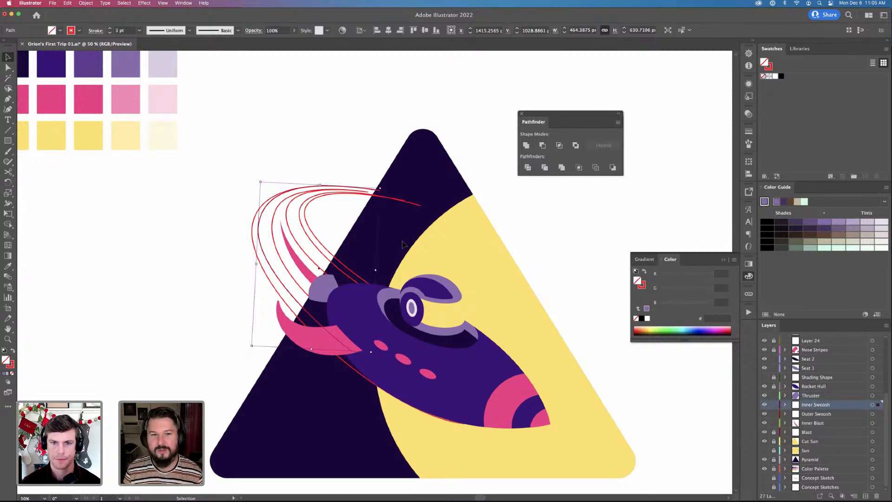
key("p")
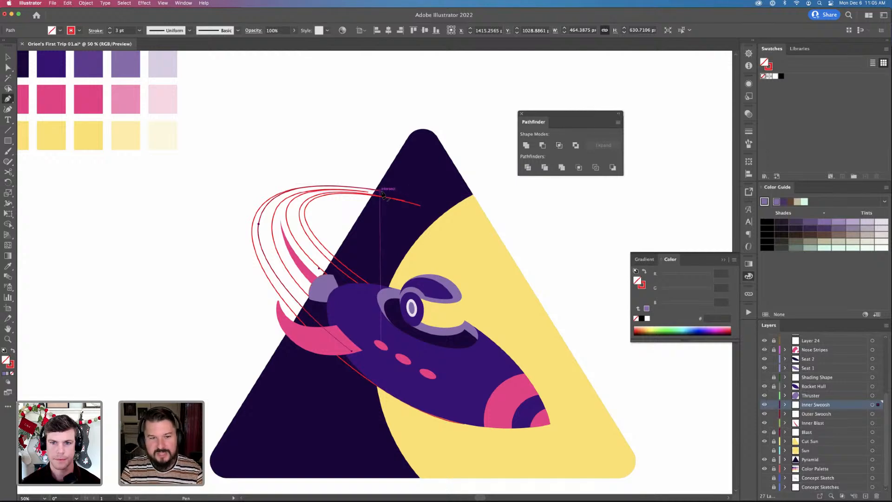
left_click_drag(392, 195, 451, 212)
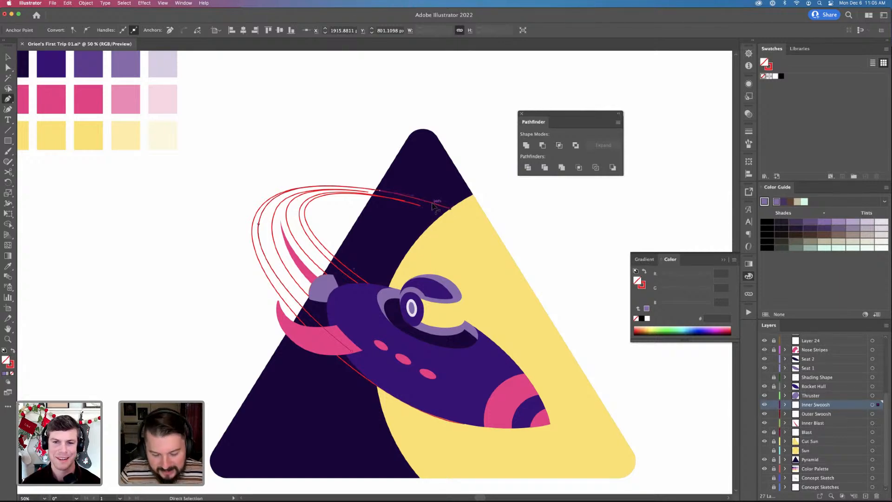
key("ctrl+equal")
key("ctrl+equal")
key("ctrl+equal")
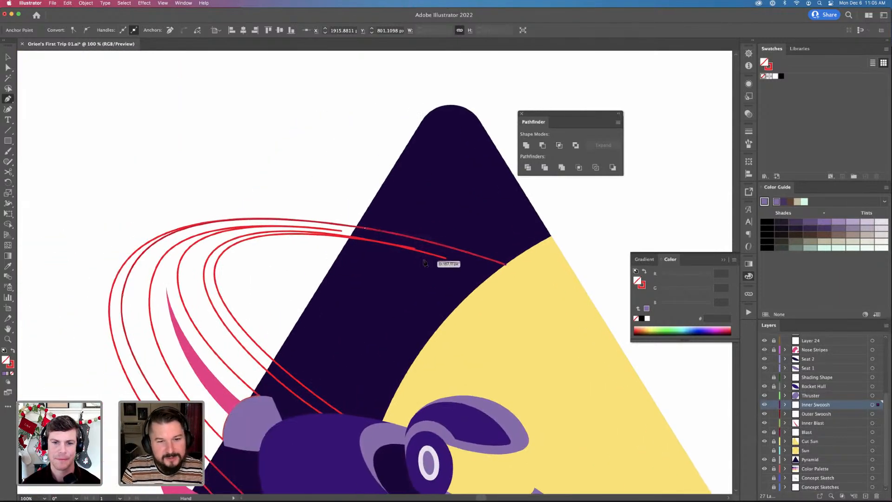
left_click(436, 240)
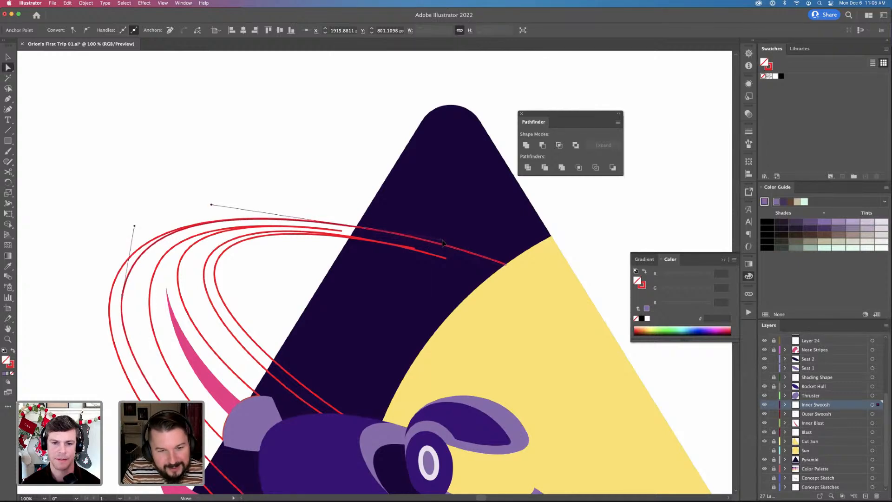
key("super+shift+a")
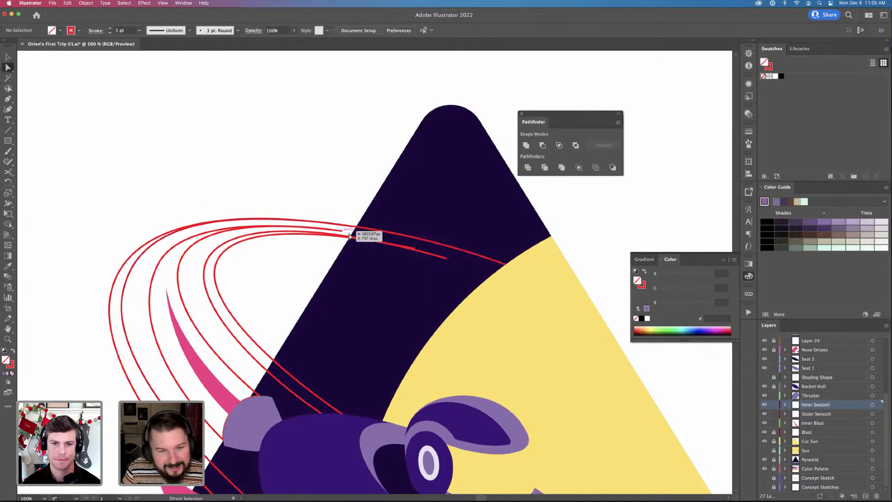
left_click_drag(225, 274, 253, 263)
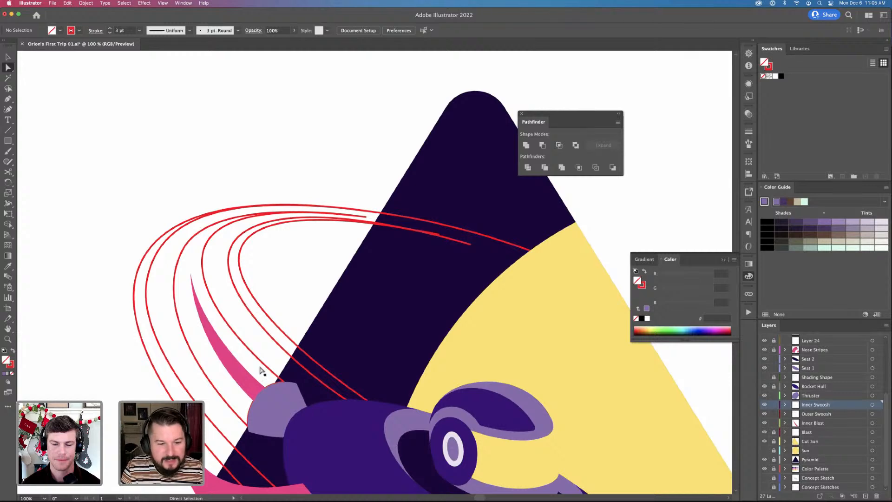
Switch to Chrome, open the illustrator's portfolio home page and browse the artwork gallery
mouse_move(266, 497)
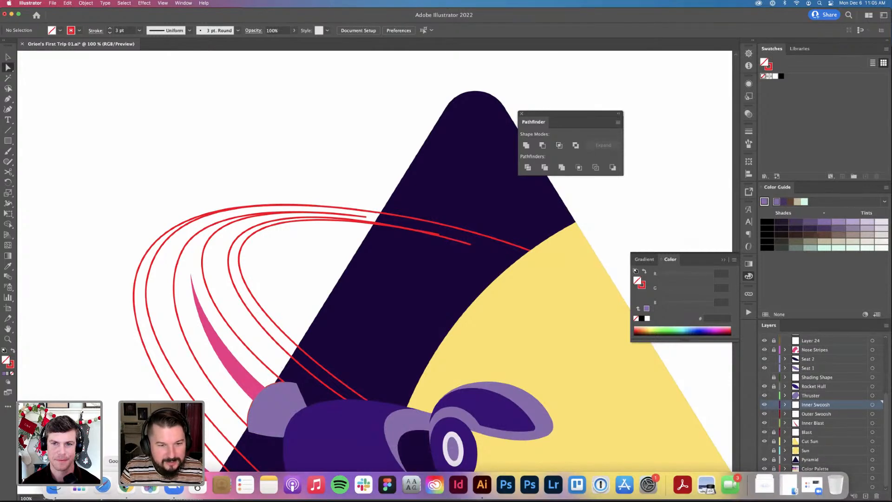
left_click(126, 485)
scroll(279, 232, "up", 10)
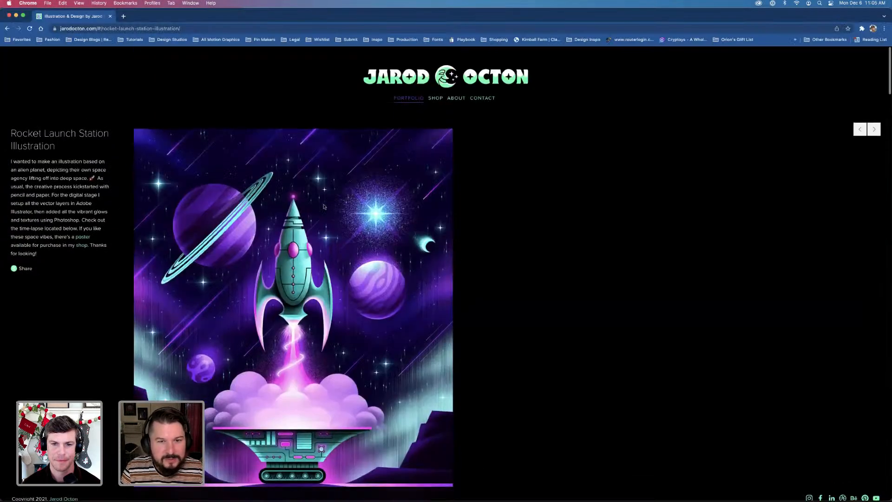
scroll(324, 207, "down", 1)
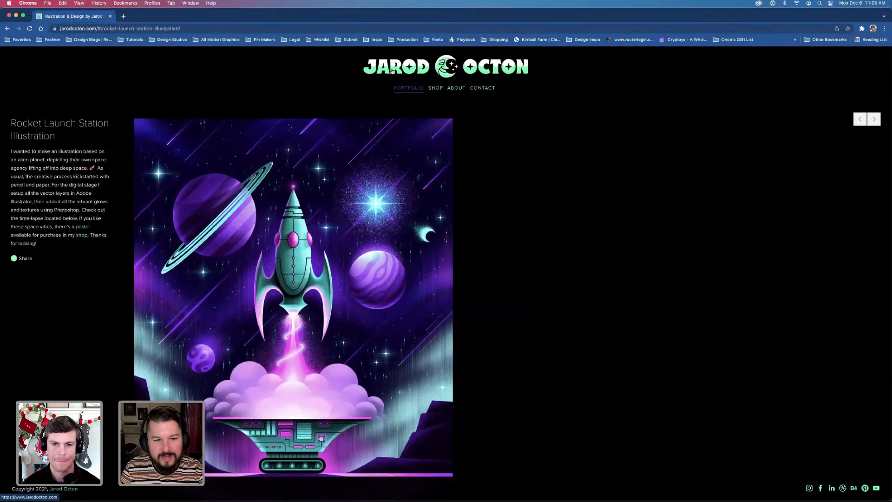
left_click(392, 71)
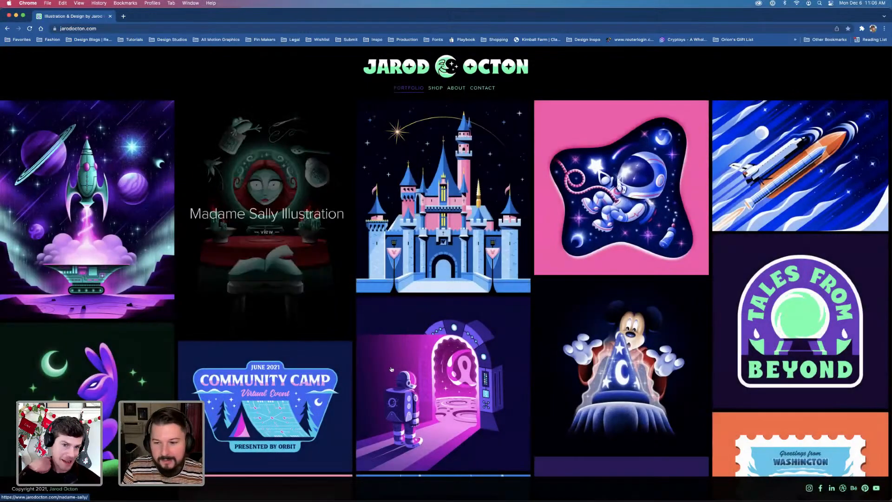
scroll(392, 369, "down", 5)
scroll(392, 369, "up", 6)
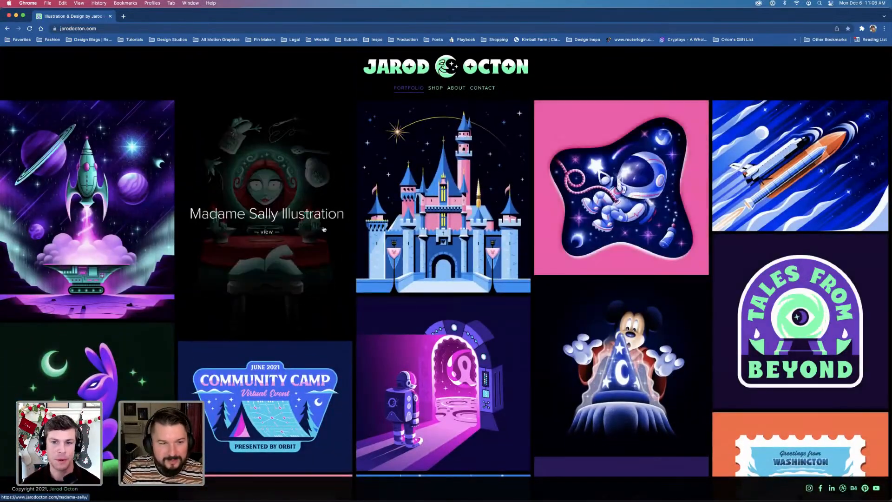
Open the Rocket Launch Station Illustration project and examine its final artwork, detail crops, vector outlines and pencil sketch
left_click(99, 124)
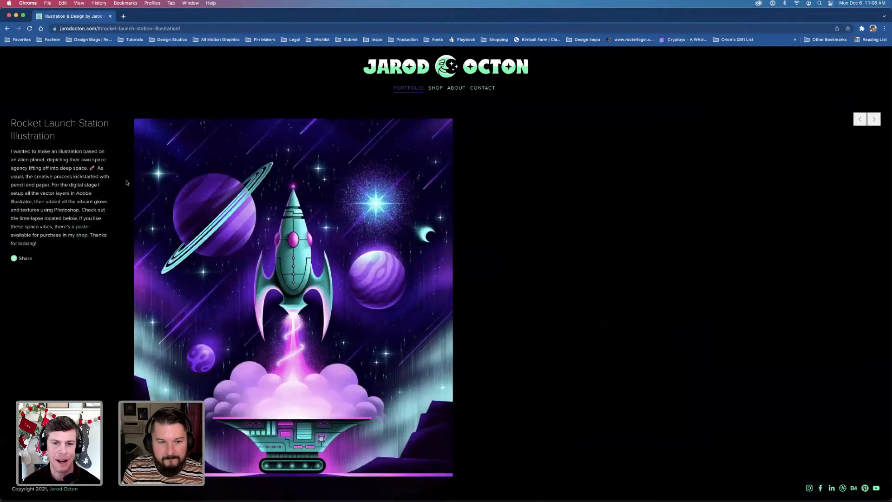
scroll(129, 194, "down", 2)
scroll(128, 194, "down", 1)
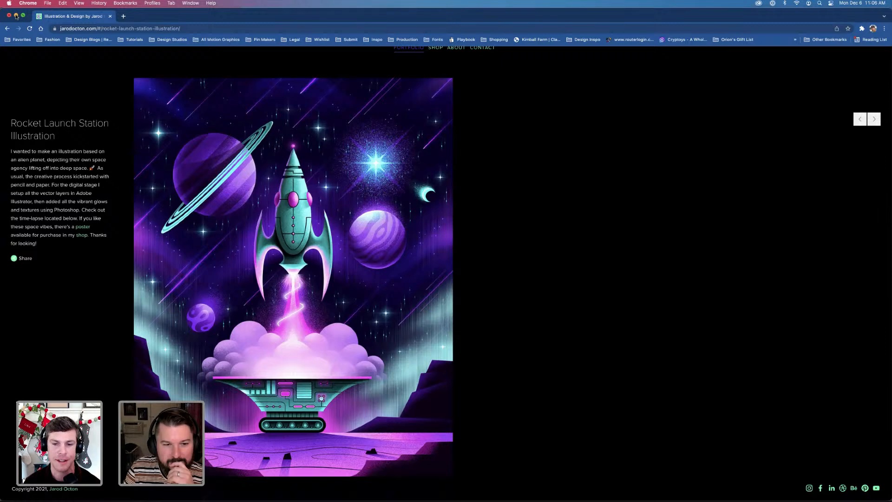
scroll(120, 226, "down", 15)
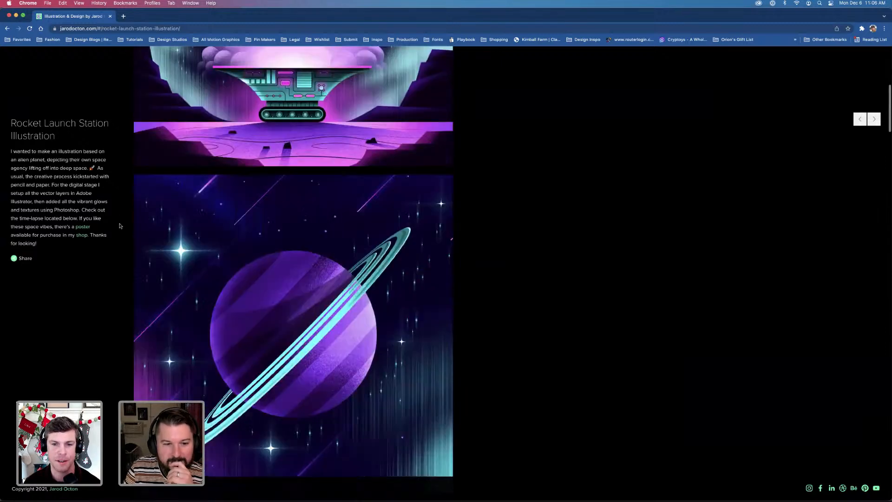
scroll(120, 226, "up", 2)
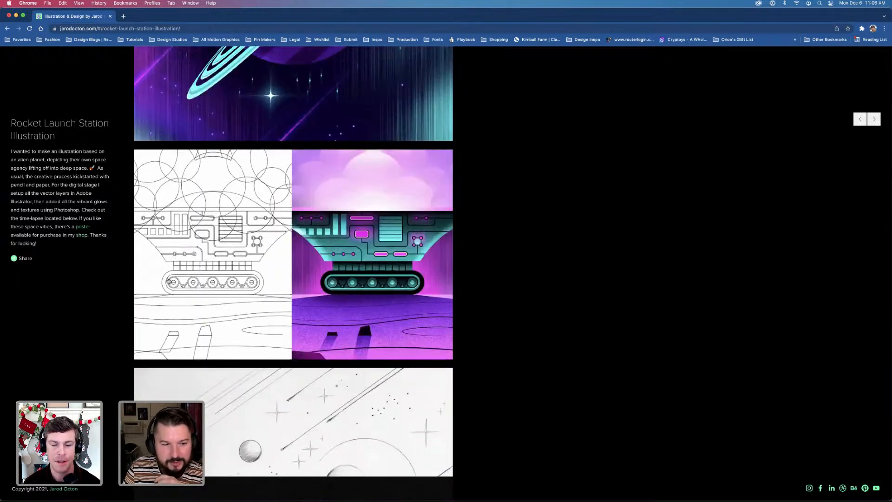
scroll(166, 284, "down", 7)
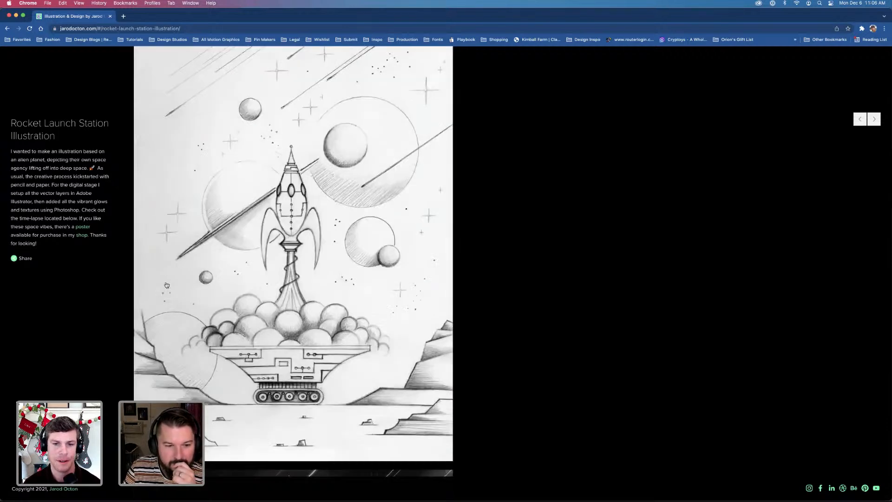
scroll(167, 285, "up", 20)
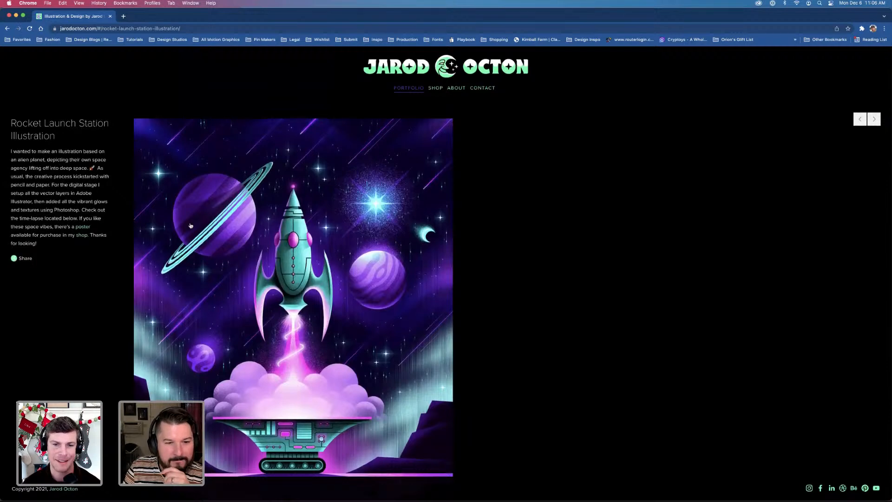
scroll(190, 225, "down", 4)
scroll(190, 226, "up", 4)
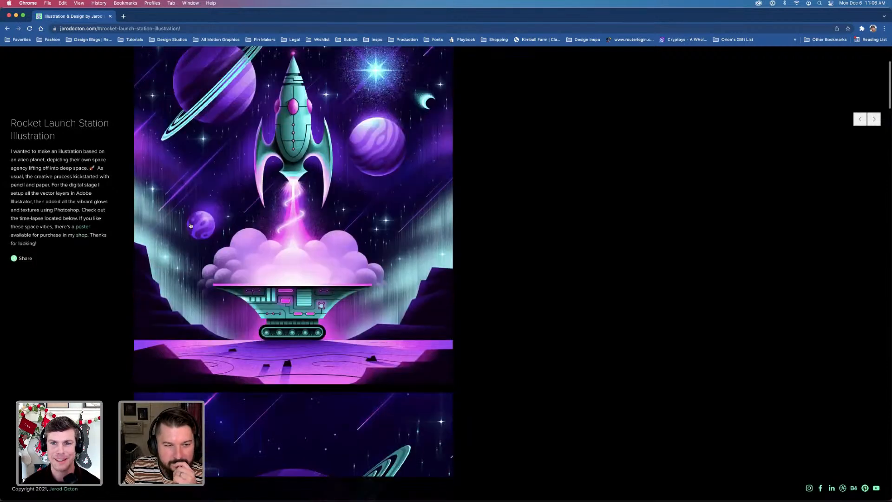
Switch back to Illustrator and move the upper end of the outer Inner Swoosh curve just past the sun's edge
left_click(16, 15)
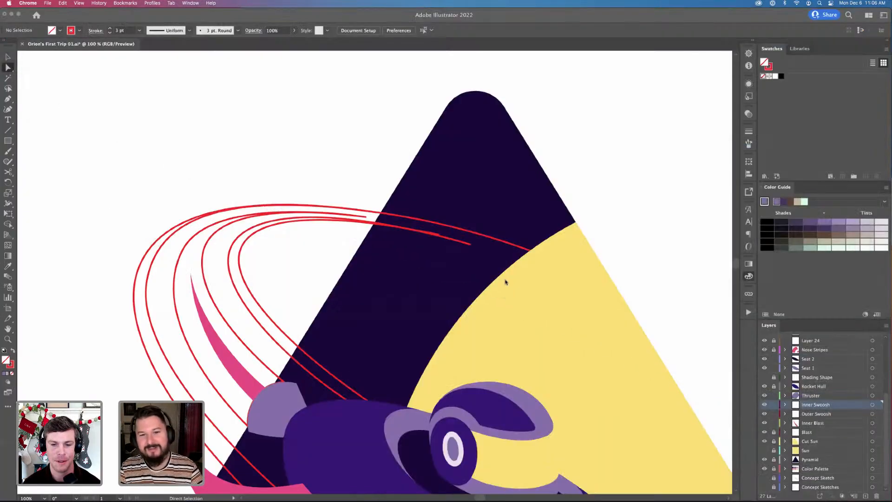
scroll(412, 305, "up", 1)
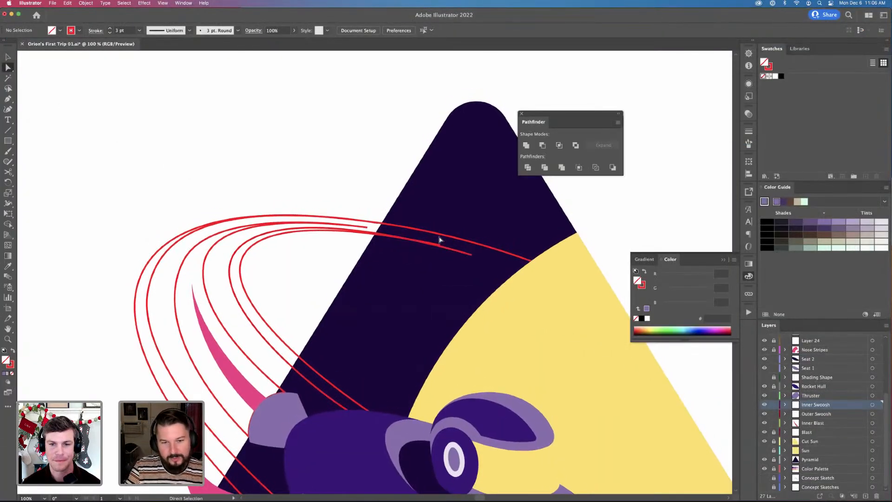
left_click(532, 263)
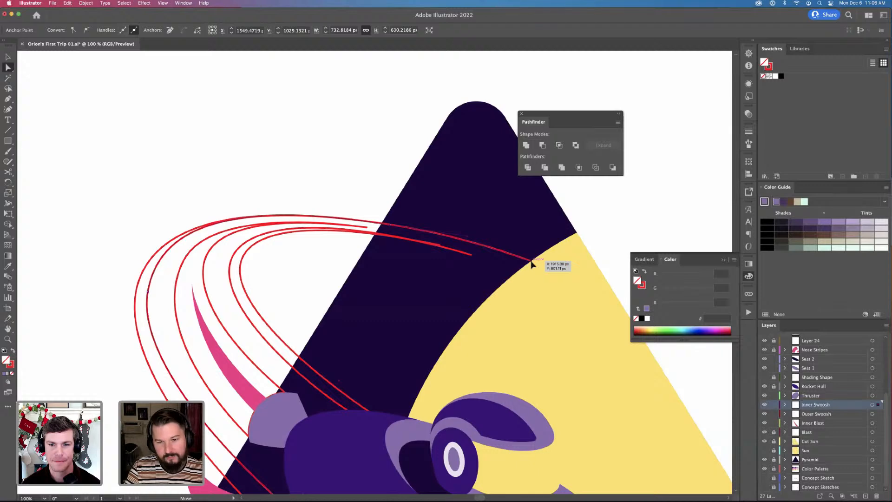
left_click_drag(531, 263, 541, 265)
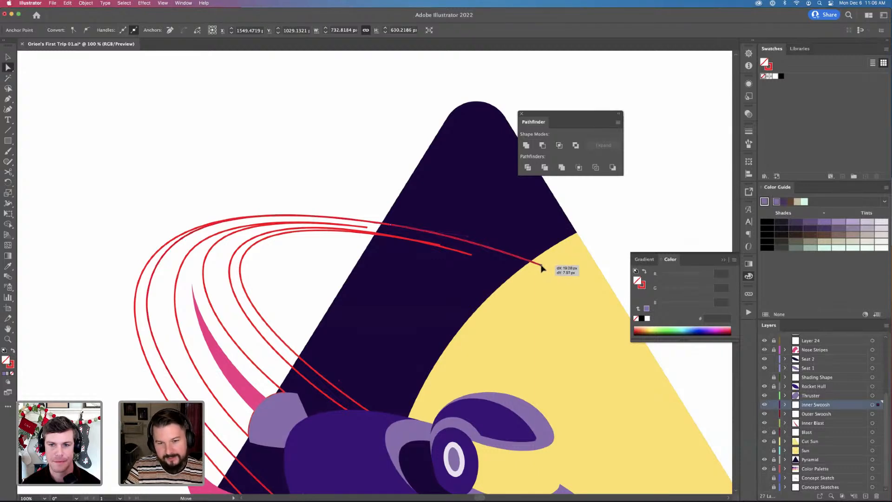
left_click(469, 240)
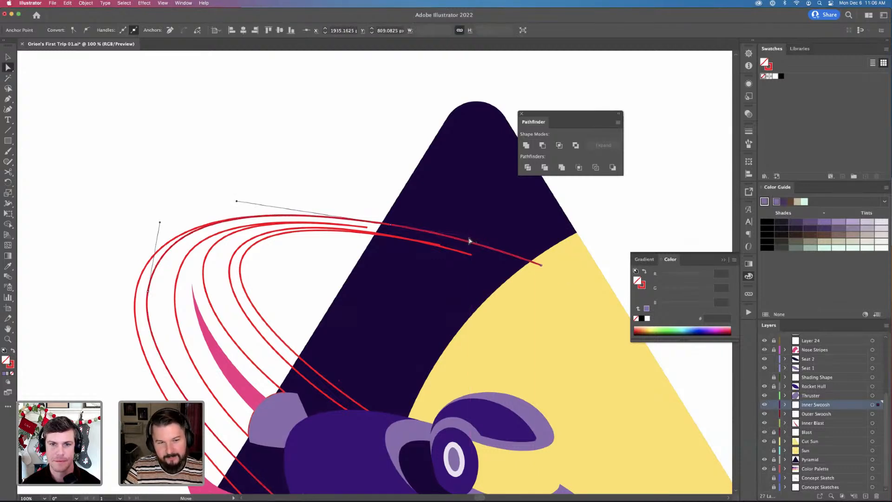
left_click_drag(541, 265, 545, 270)
left_click(472, 255)
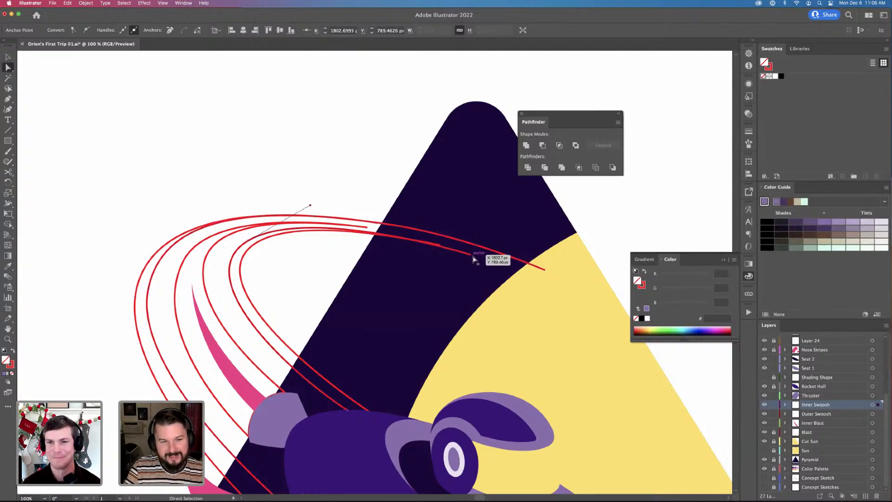
left_click(165, 252)
key("v")
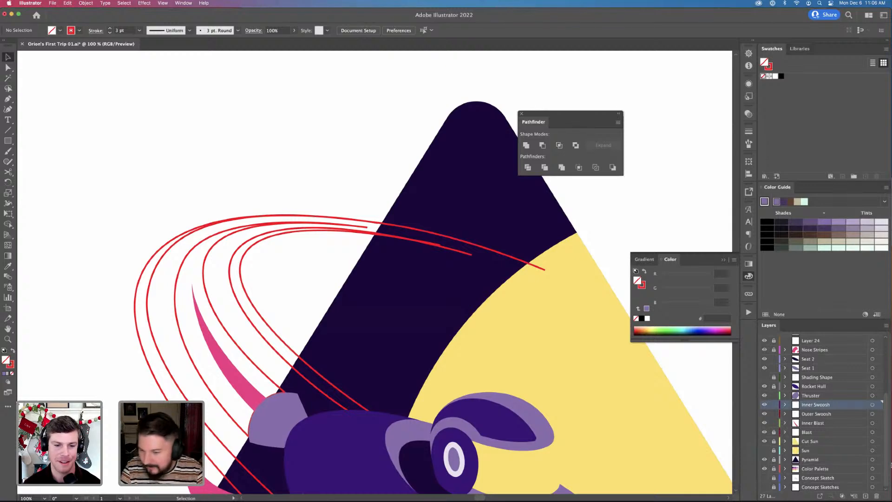
Hide the Inner Blast, Blast and Outer Swoosh layers so only the Inner Swoosh curves show
left_click(764, 422)
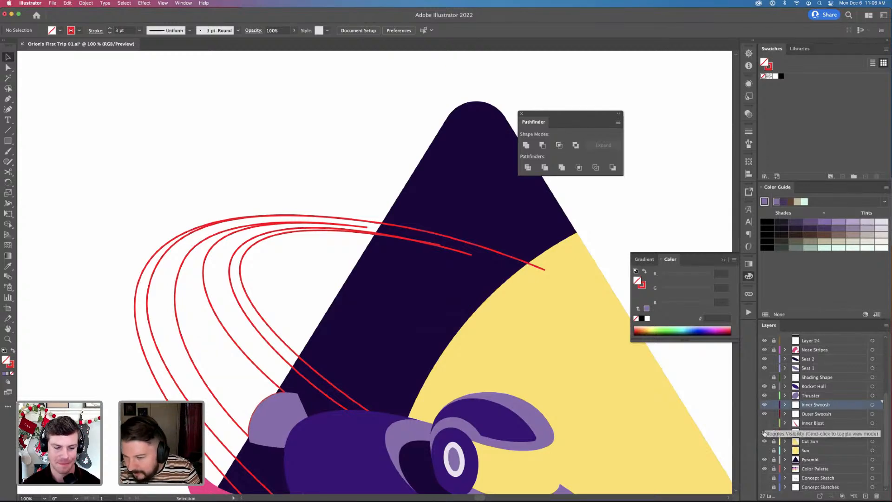
left_click(764, 432)
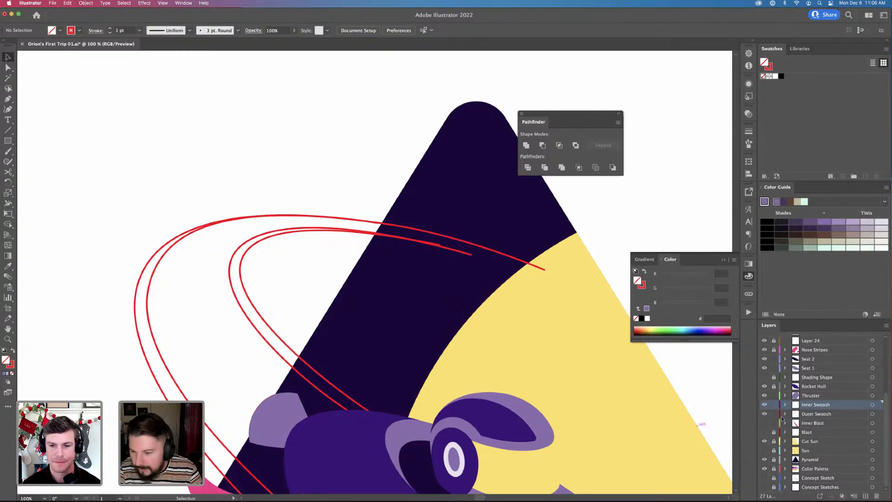
left_click(764, 406)
left_click(764, 405)
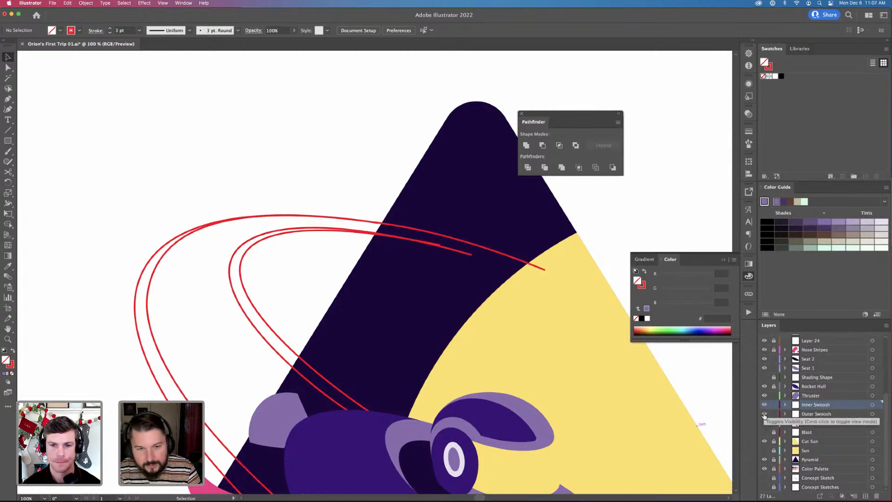
left_click(764, 414)
Extend the inner Inner Swoosh curve onto the sun with the Pen tool and join it to the outer curve's end
key("p")
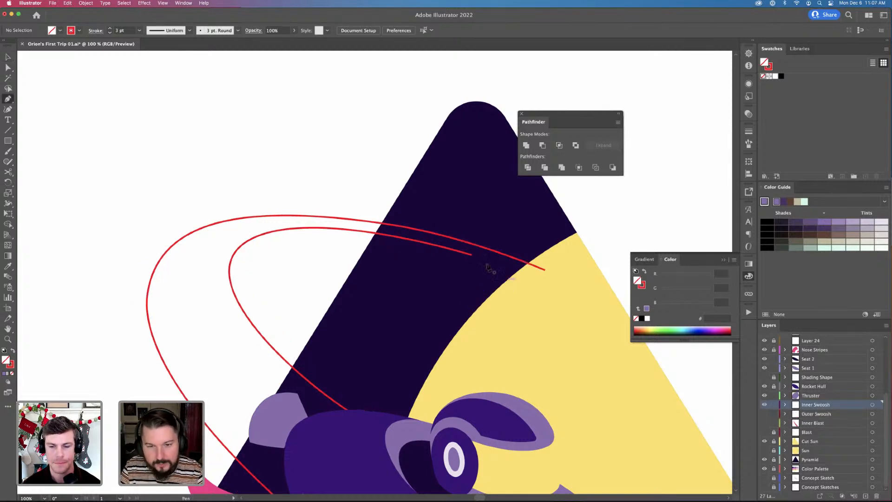
left_click(471, 255)
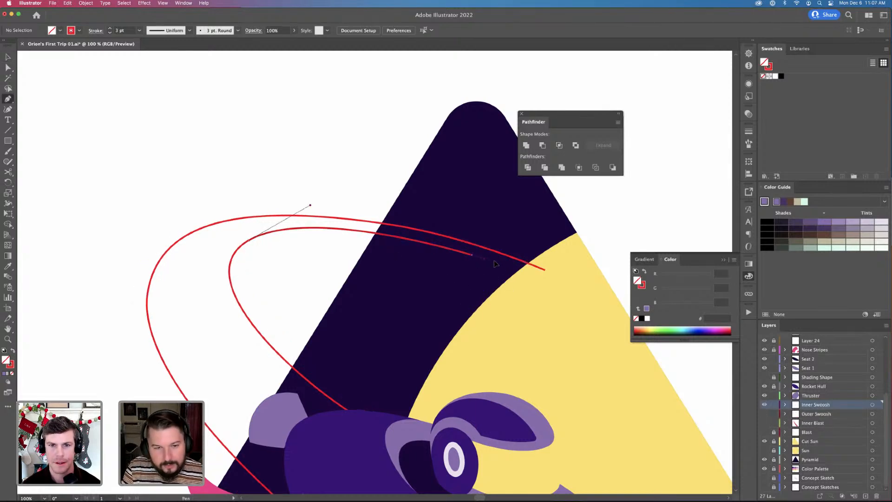
left_click(536, 281)
left_click(545, 270)
Move the kinked anchor on the inner curve along the swoosh to the sun's edge to smooth the line
key("a")
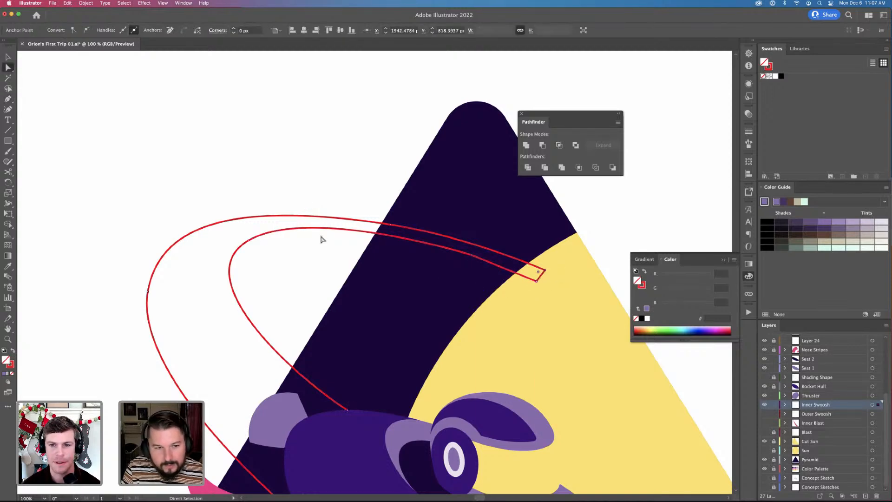
left_click(471, 255)
key("shift+c")
key("a")
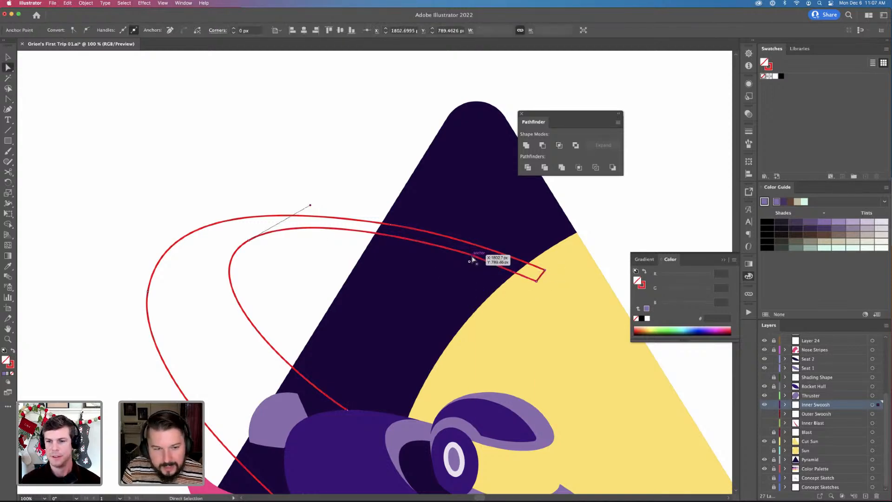
left_click(472, 255)
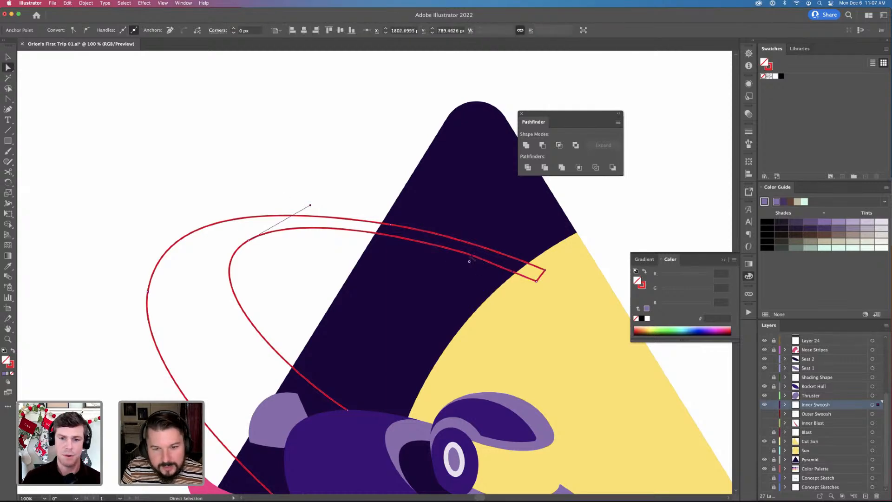
key("shift+c")
left_click_drag(472, 255, 514, 267)
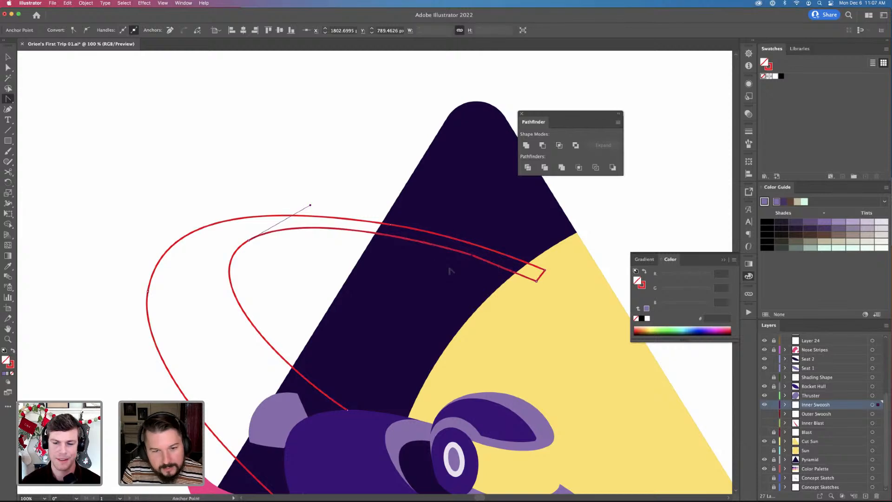
key("a")
left_click(537, 281)
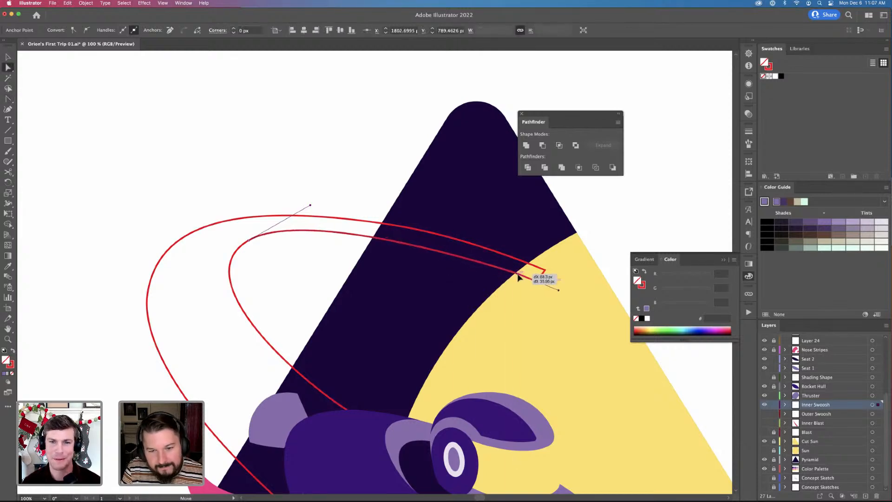
Adjust the direction handle of the anchor at the sun's edge so the inner curve bends into the swoosh's tip
key("shift+c")
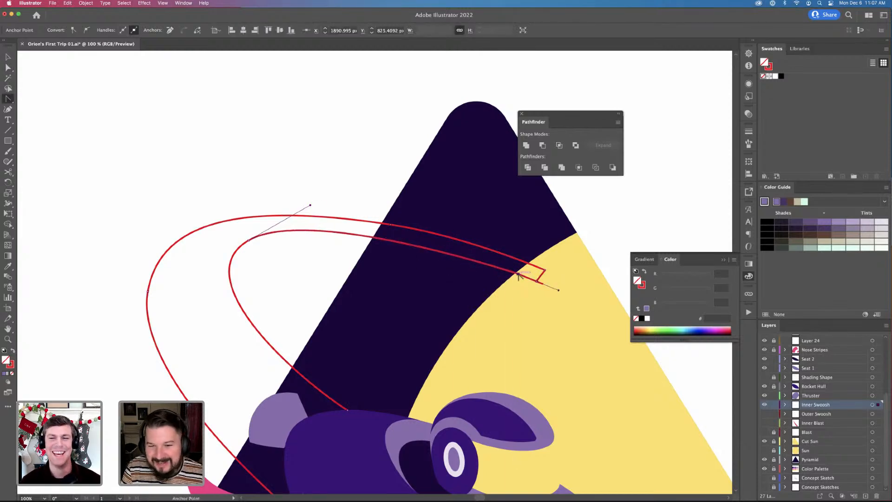
left_click_drag(559, 290, 547, 276)
key("a")
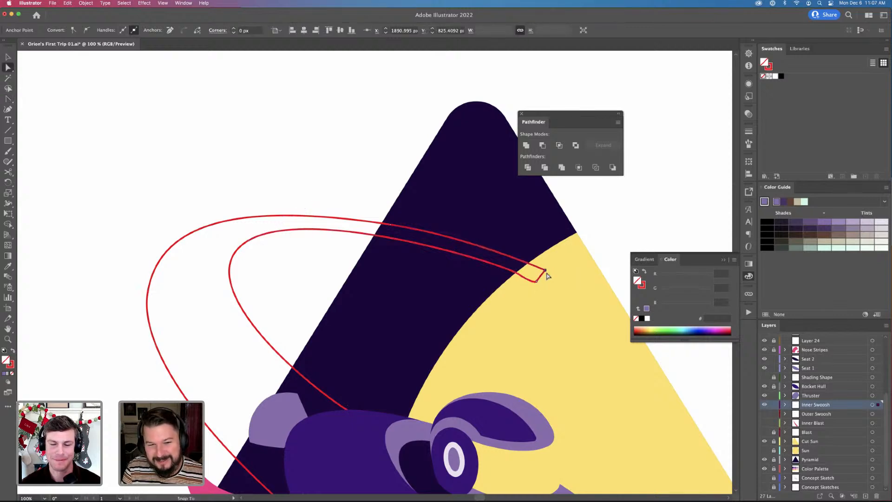
left_click_drag(466, 238, 478, 239)
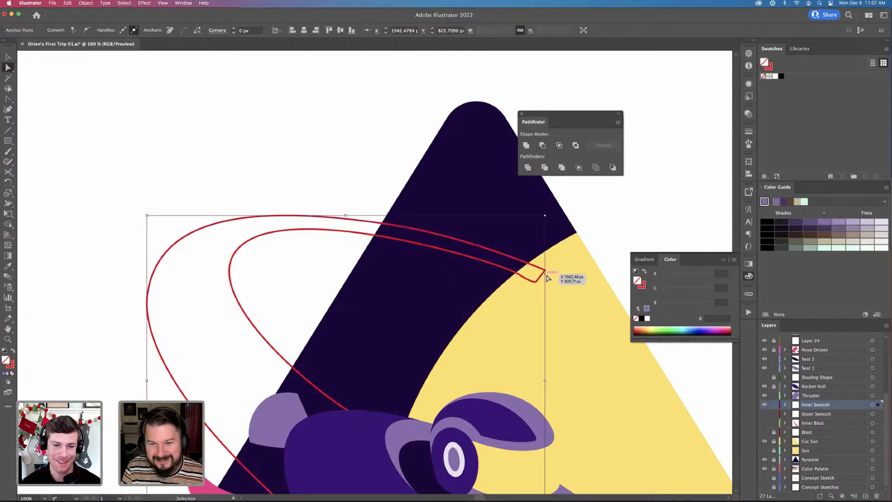
left_click_drag(520, 293, 453, 307)
left_click_drag(356, 231, 390, 276)
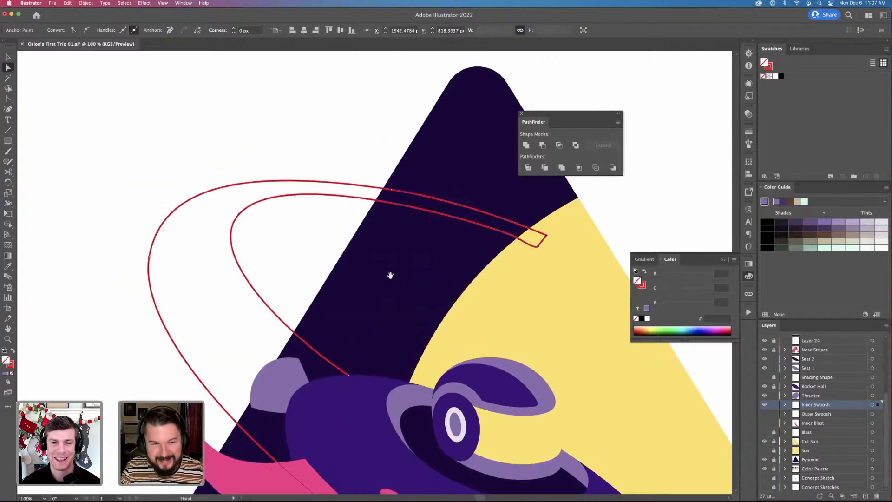
Try reshaping the Inner Swoosh's outer curve with its direction handle and undo the change
left_click(392, 190)
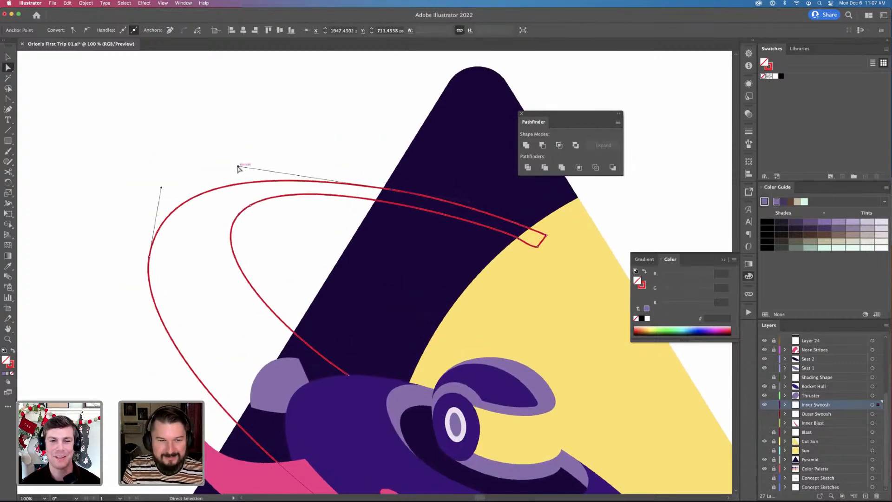
left_click_drag(238, 166, 247, 164)
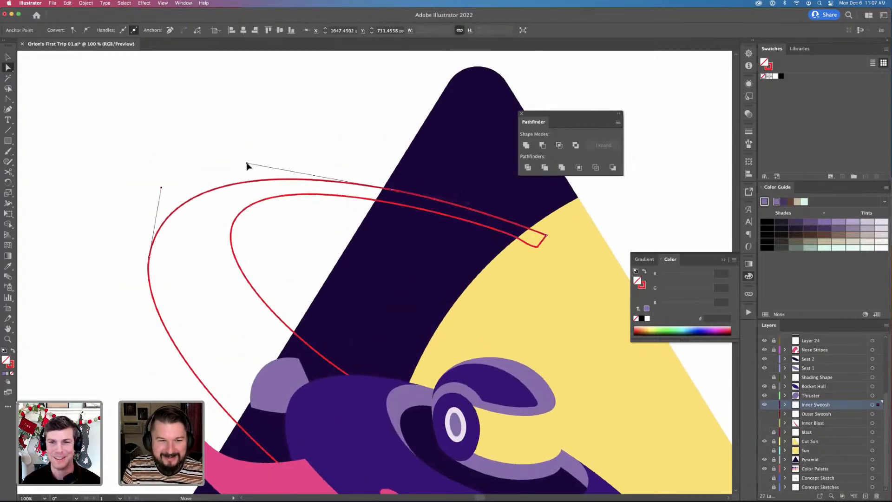
key("cmd+z")
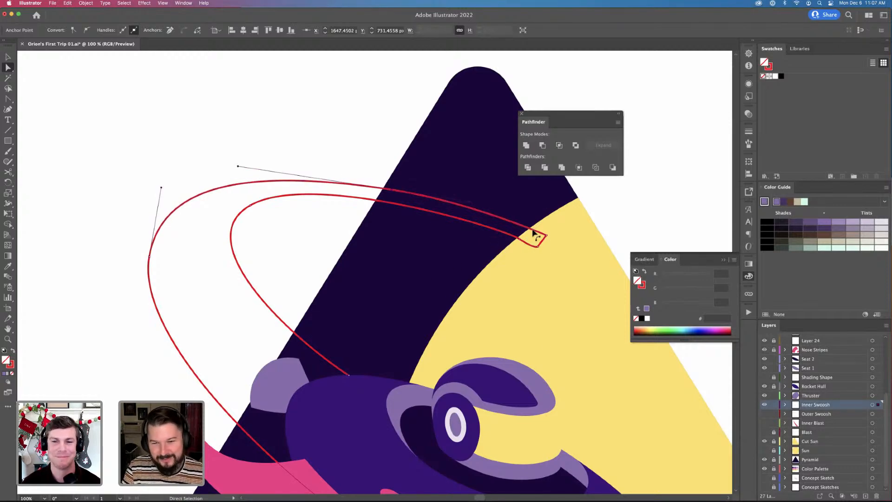
key("v")
scroll(368, 259, "down", 5)
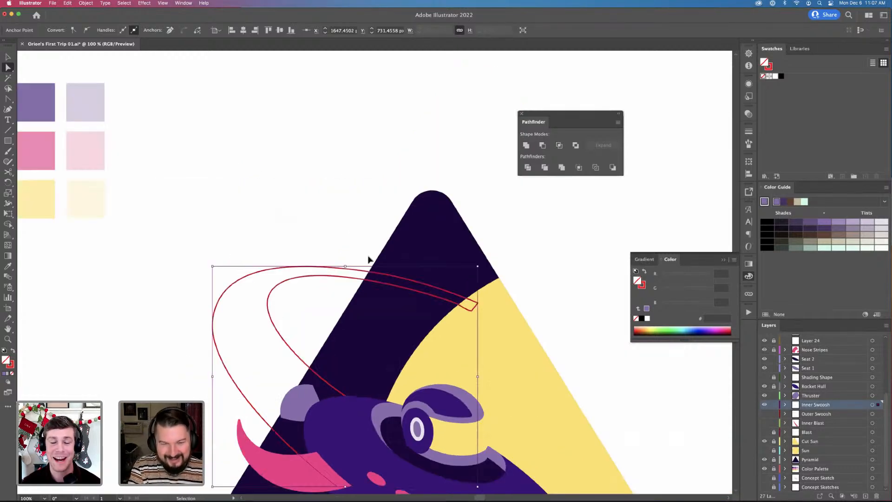
scroll(369, 259, "up", 3)
Reshape the Inner Swoosh's outer curve and tip, extending the outer corner further over the sun, and show the Outer Swoosh layer
key("a")
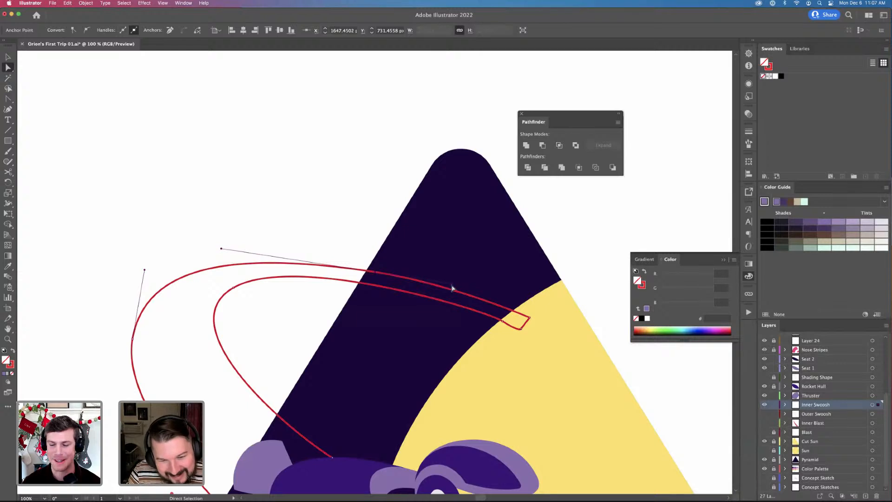
left_click_drag(452, 288, 473, 293)
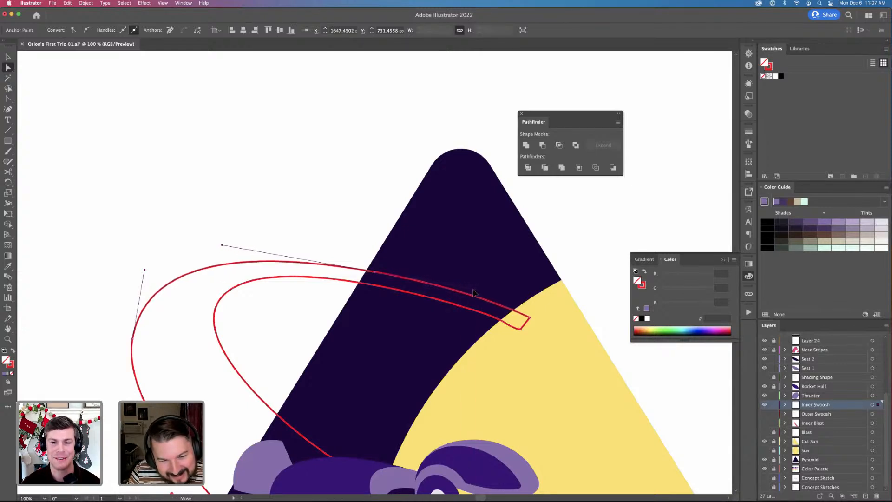
mouse_move(529, 318)
left_mouse_down()
mouse_move(548, 324)
mouse_move(511, 325)
mouse_move(550, 326)
mouse_move(519, 327)
left_mouse_up()
left_click(505, 326)
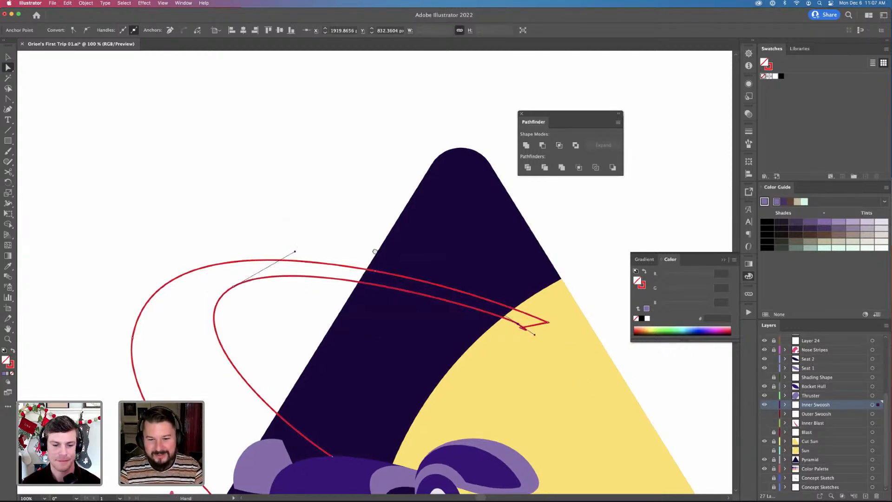
left_click_drag(410, 381, 404, 299)
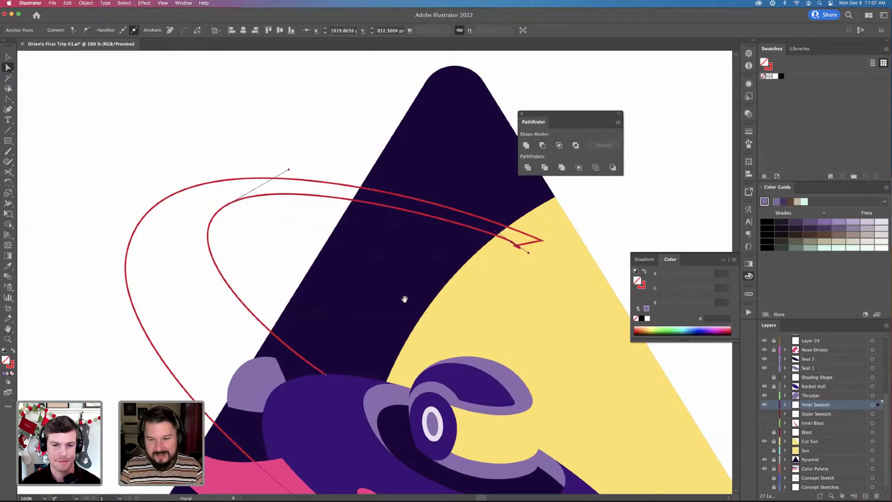
left_click(764, 413)
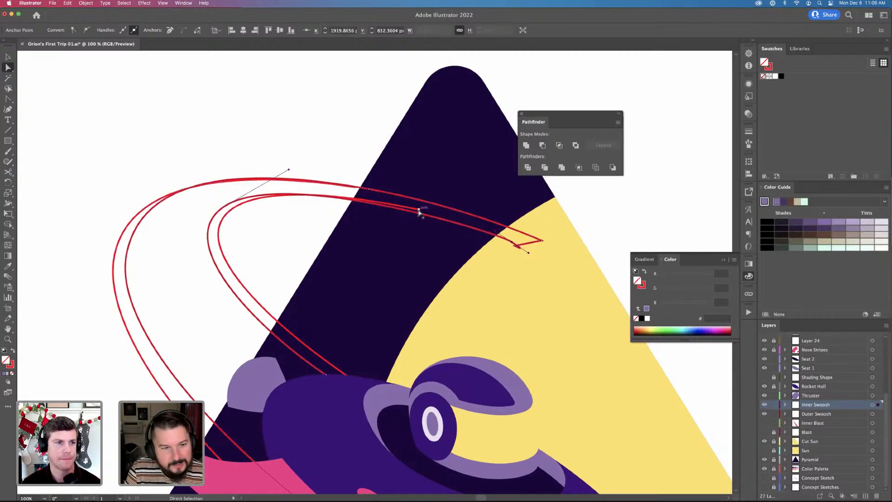
Try extending the Outer Swoosh's inner end to the Inner Swoosh's tip, and compare the swooshes by hiding and showing the outer one
left_click_drag(426, 216, 519, 249)
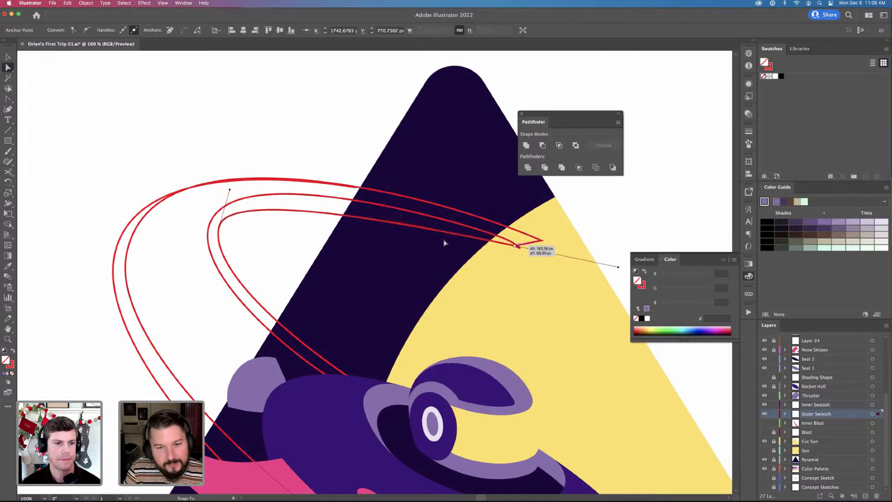
mouse_move(408, 224)
left_mouse_down()
mouse_move(345, 183)
mouse_move(366, 186)
left_mouse_up()
key("super+3")
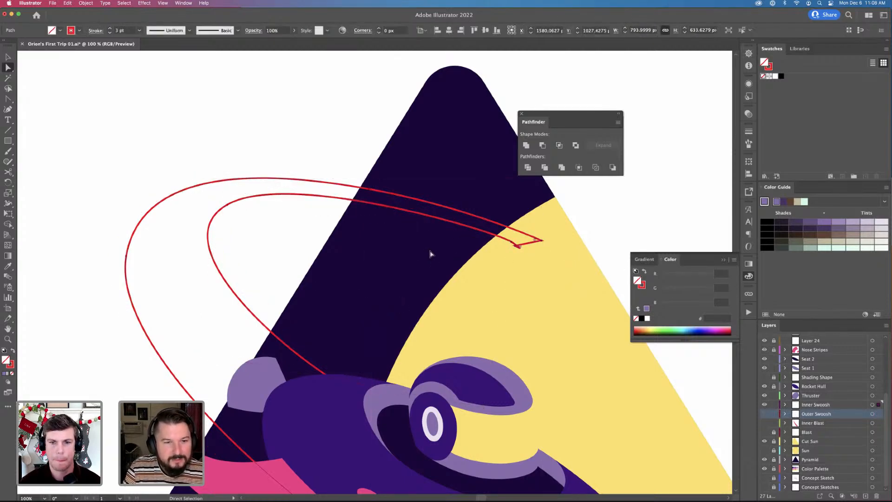
key("alt+super+3")
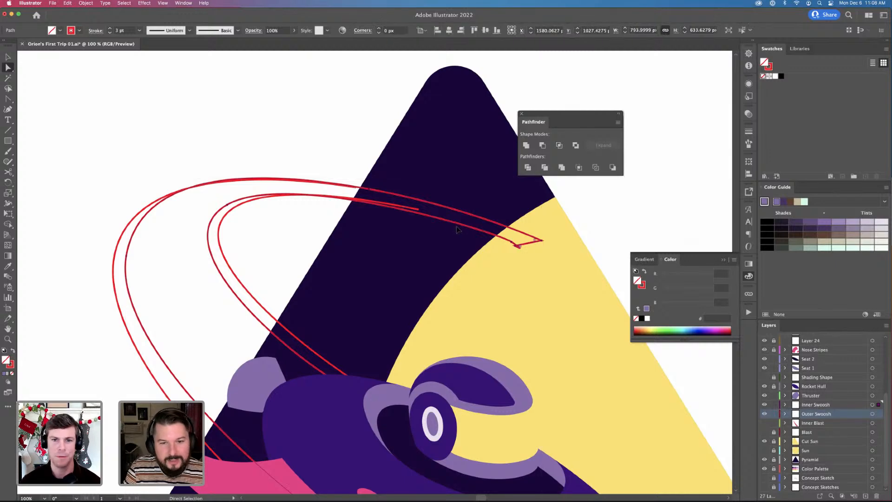
key("v")
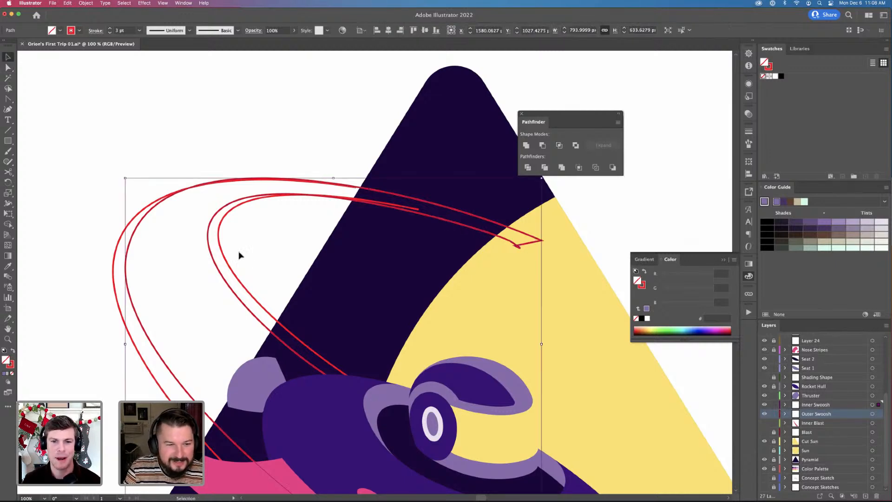
key("a")
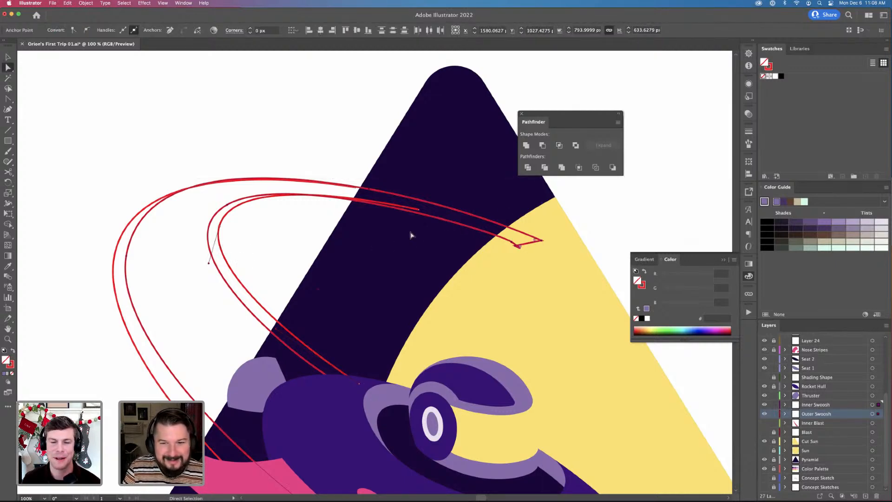
Try dividing the swoosh paths with the Divide pathfinder, undo it, and deselect everything
left_click(528, 168)
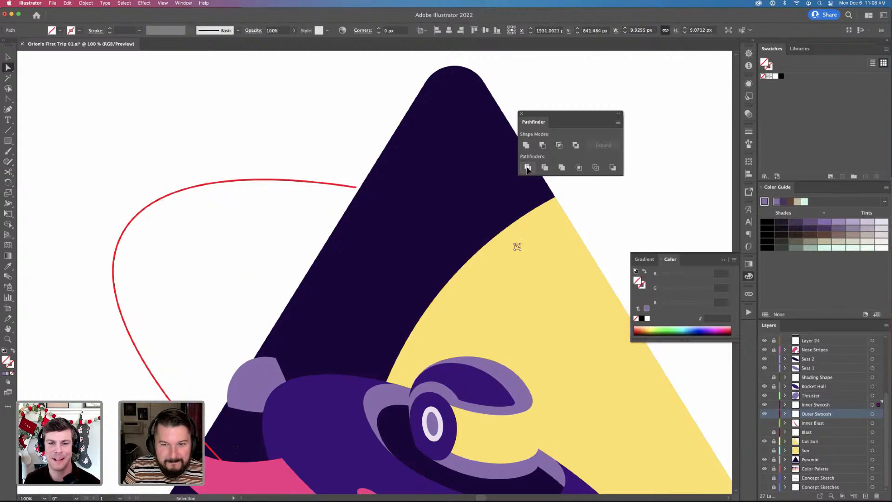
key("super+z")
key("shift+super+a")
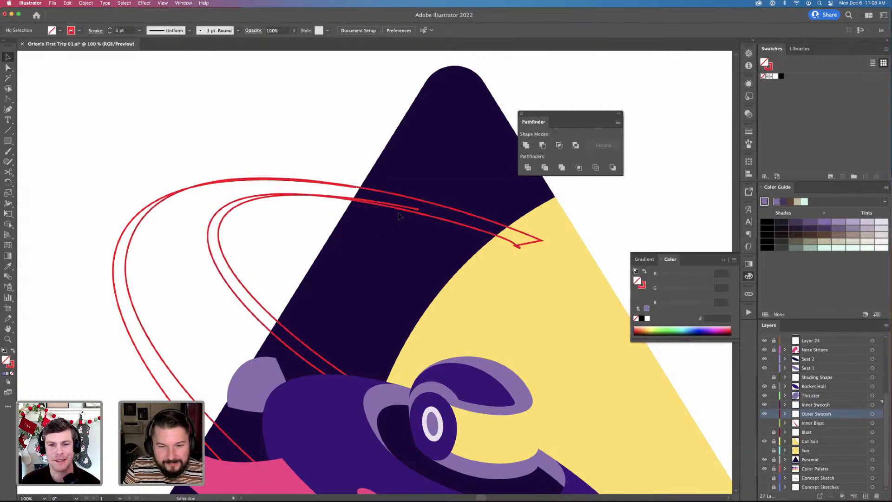
Try closing the Outer Swoosh with a straight Pen segment from its inner end down to the rocket hull
key("v")
left_click(416, 213)
key("a")
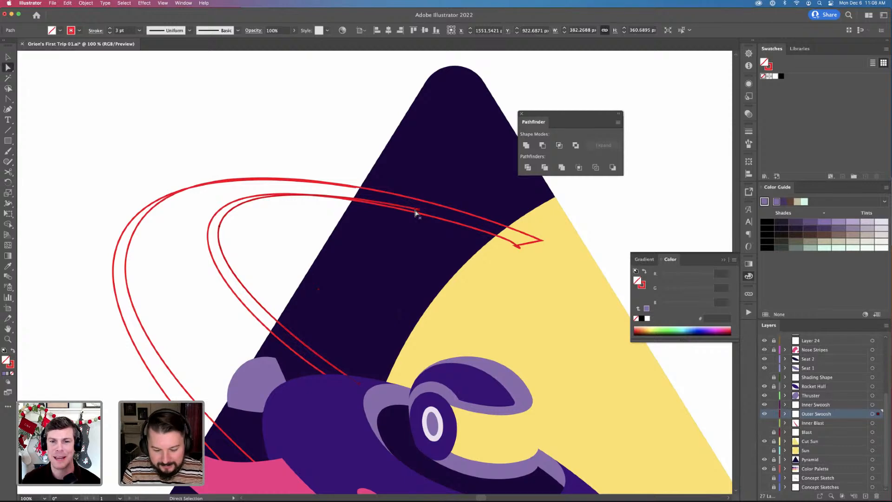
key("p")
left_click(419, 212)
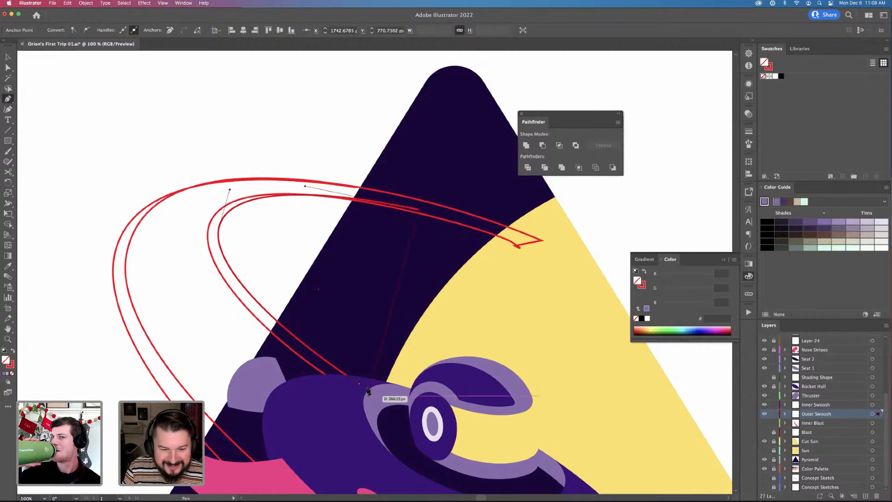
left_click_drag(362, 387, 343, 336)
key("v")
key("a")
left_click(397, 365, "super")
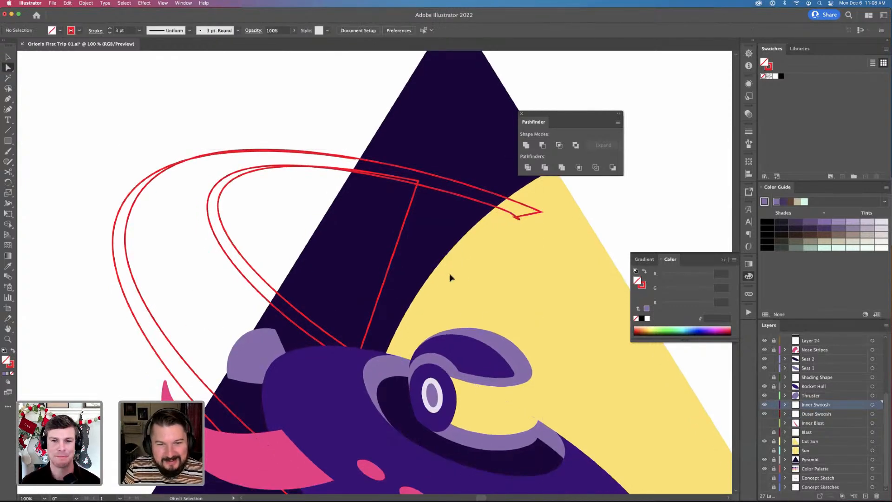
With the Outer Swoosh hidden, swap the Inner Swoosh's fill and stroke to make it solid red
key("v")
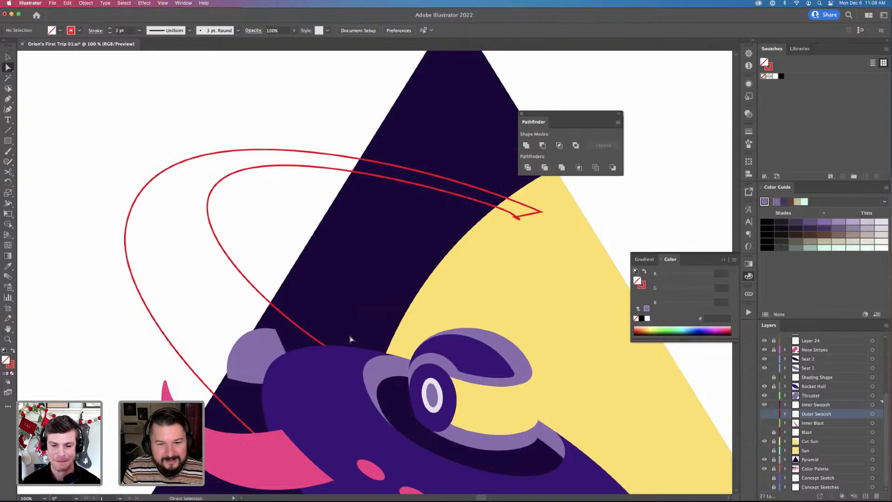
scroll(410, 315, "down", 3)
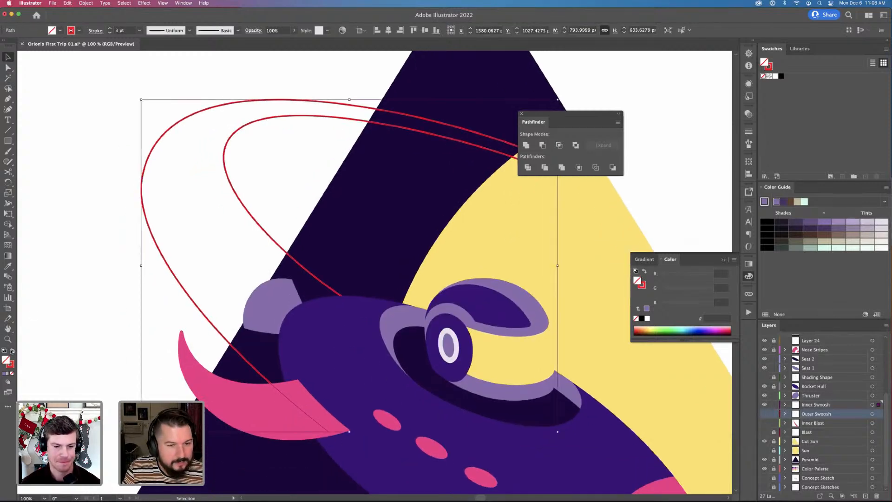
left_click(13, 350)
key("a")
scroll(360, 365, "down", 2)
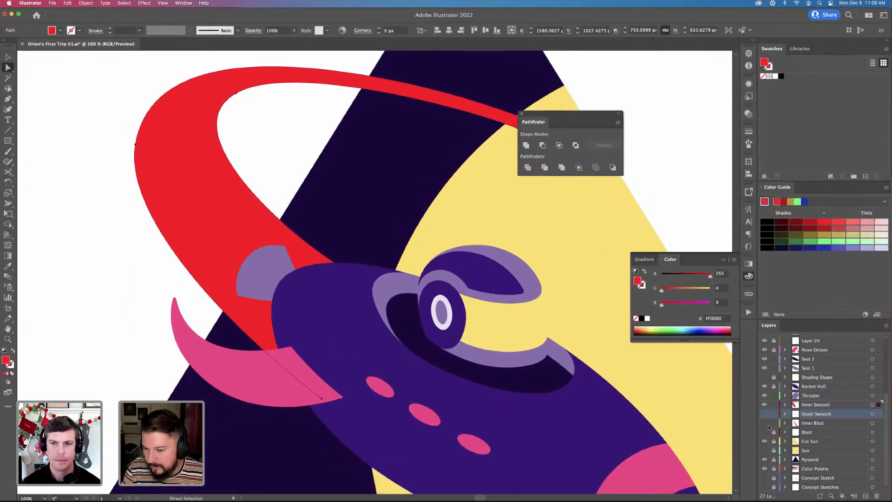
Try dividing the Inner Swoosh with the Rocket Hull and deleting a resulting piece, and undo the deletion
left_click(773, 390)
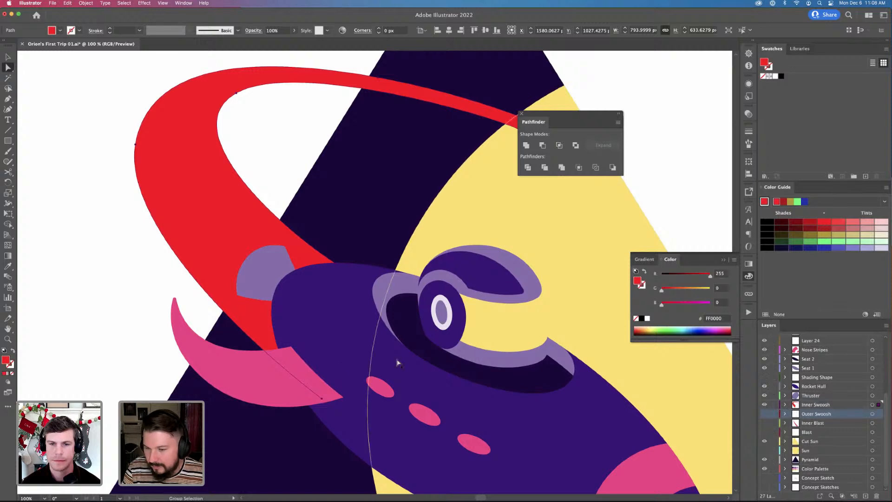
left_click(335, 342, "shift")
left_click(528, 167)
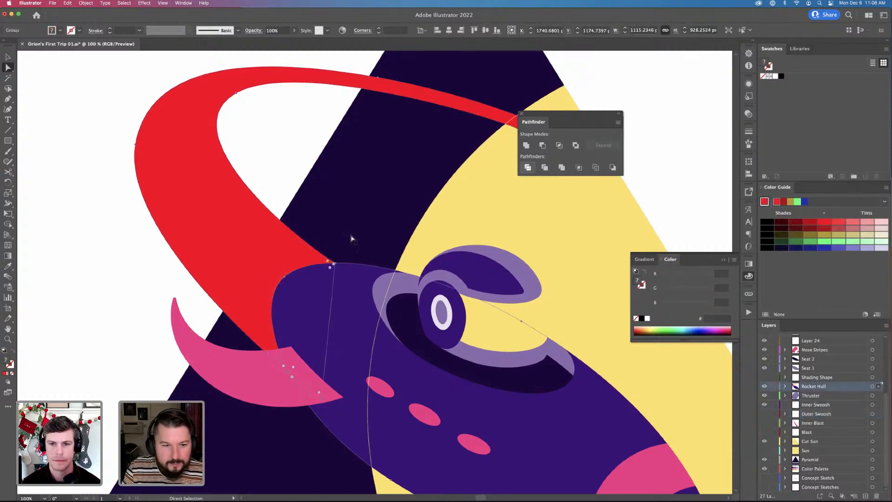
key("v")
left_click(237, 252)
key("Delete")
key("super+z")
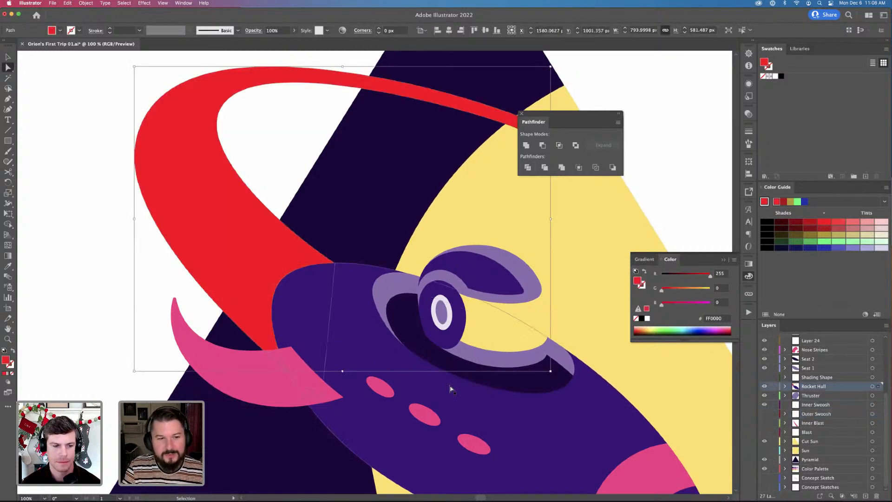
Undo the division with the hull and return the Inner Swoosh to a red outline
key("a")
scroll(544, 314, "up", 3)
key("v")
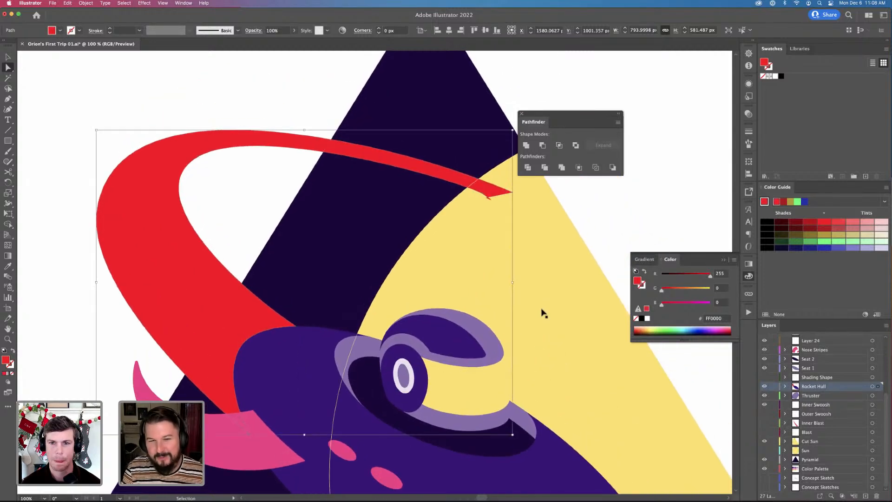
key("super+z")
key("shift+x")
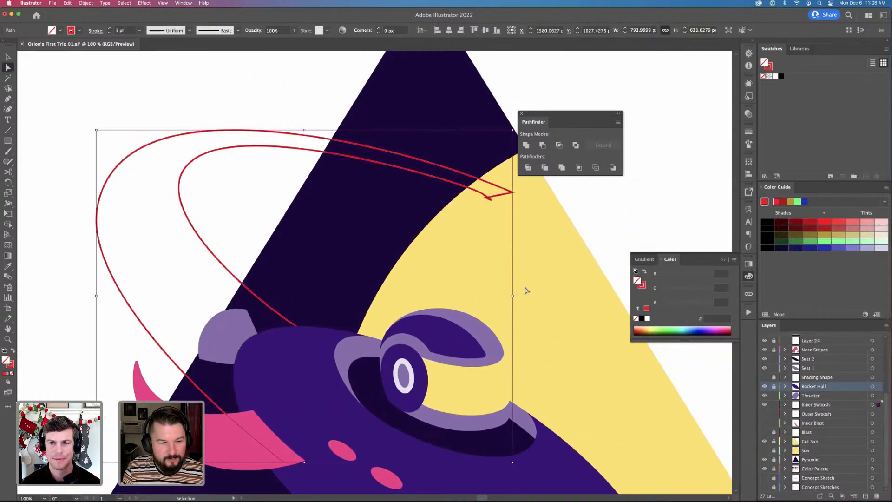
key("a")
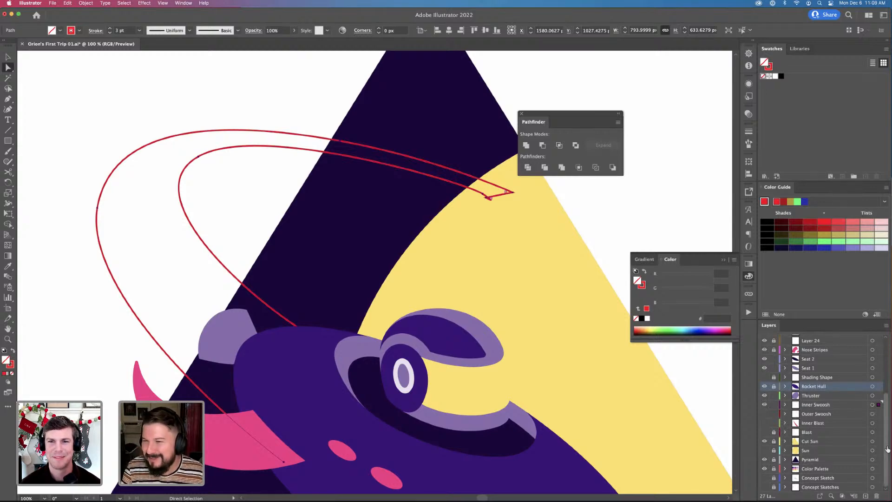
Compare the artwork with the Inner Swoosh layer hidden and shown, and swap the swoosh's stroke to a red fill
left_click(825, 405)
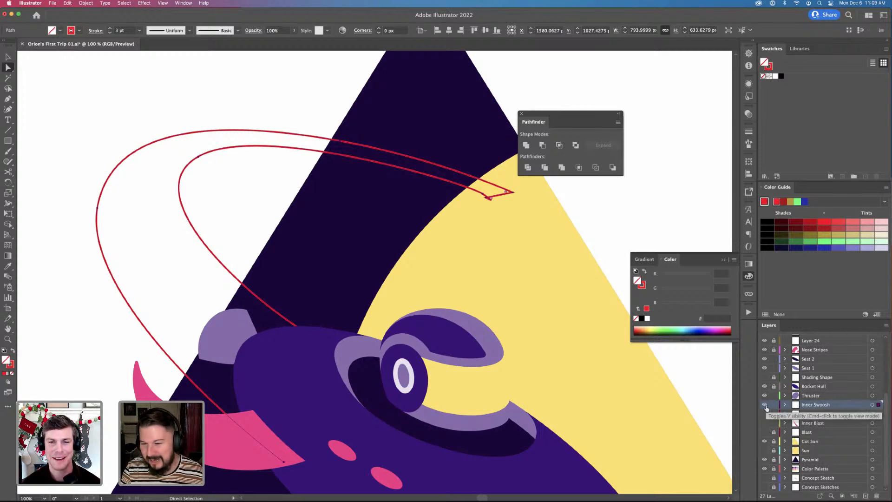
left_click(765, 405)
left_click(765, 405)
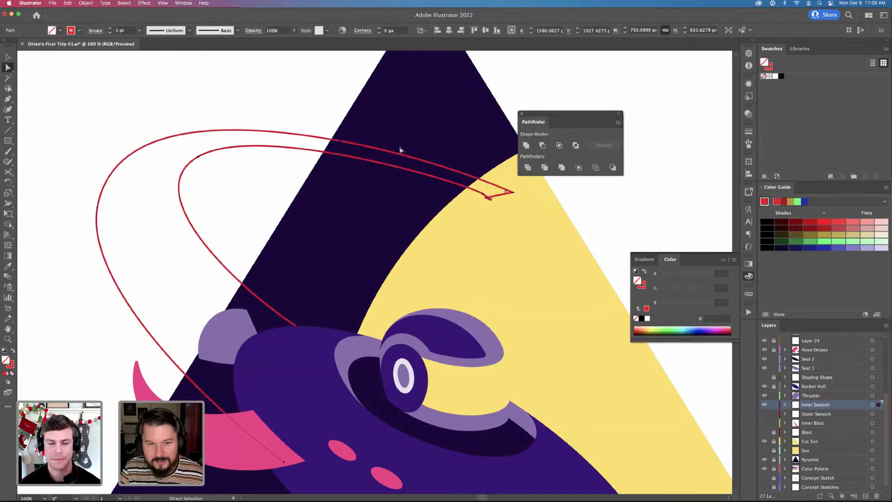
key("shift+x")
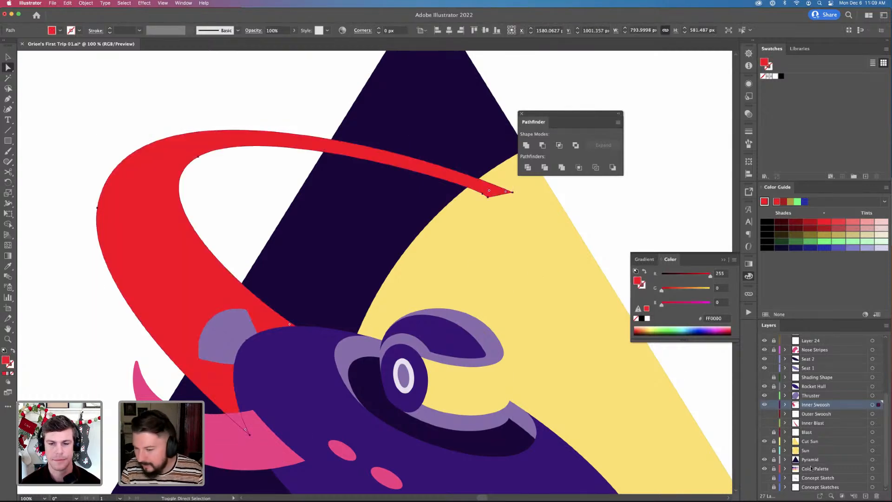
Trim the Inner Swoosh's tip to the sun's edge and delete the leftover pieces overlapping the sun
left_click_drag(558, 205, 456, 174)
left_click(872, 441, "shift")
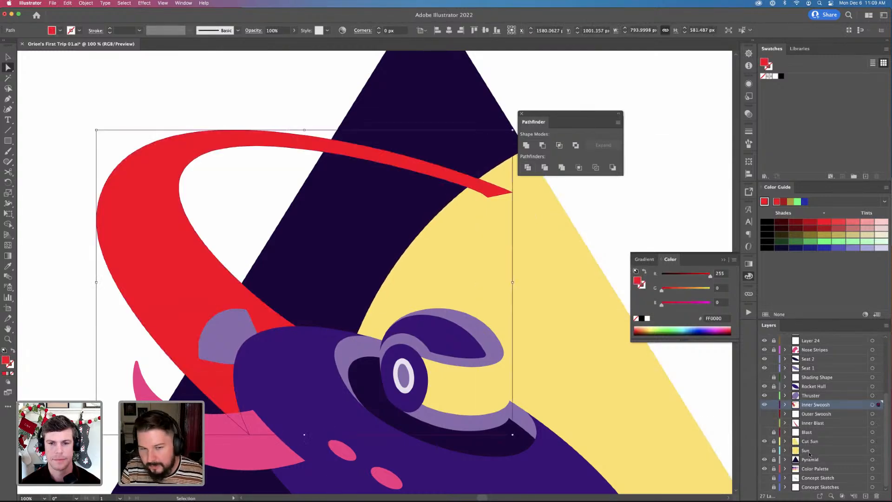
key("Delete")
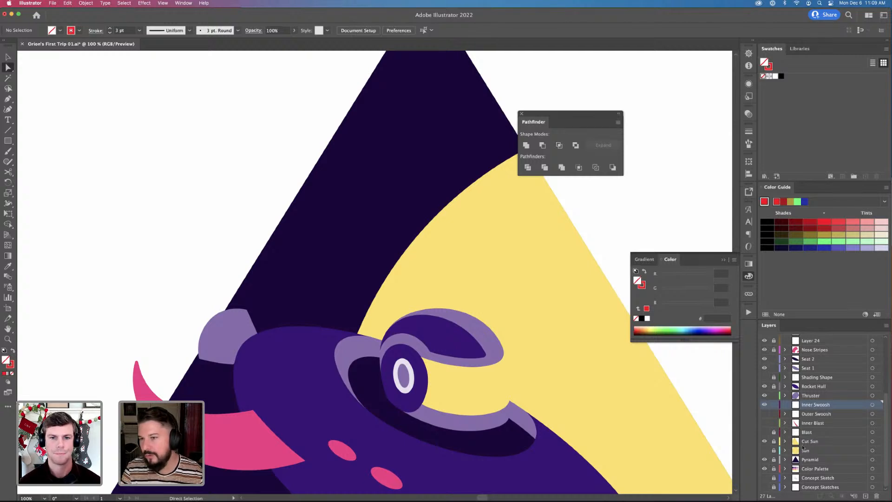
key("super+z")
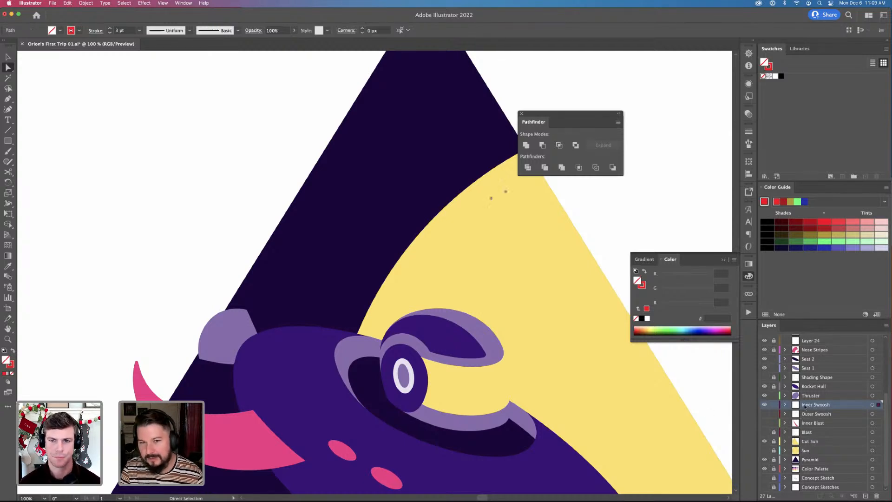
key("BackSpace")
key("BackSpace")
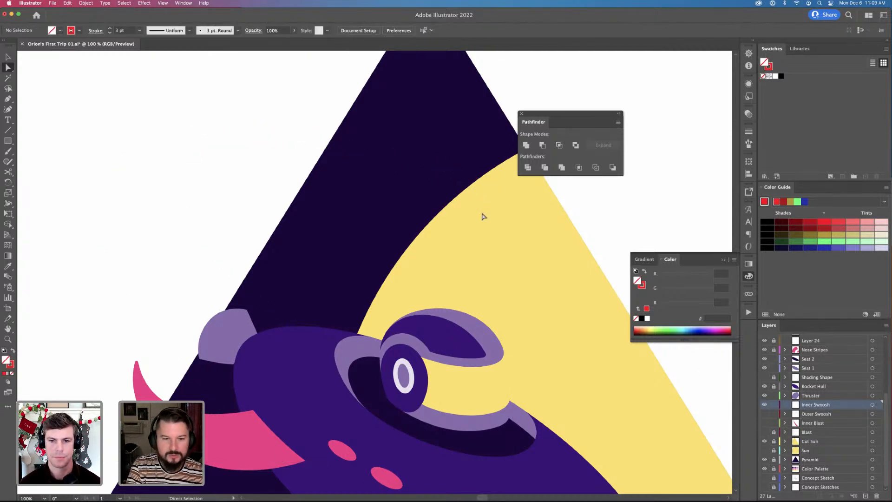
key("super+z")
left_click(549, 242)
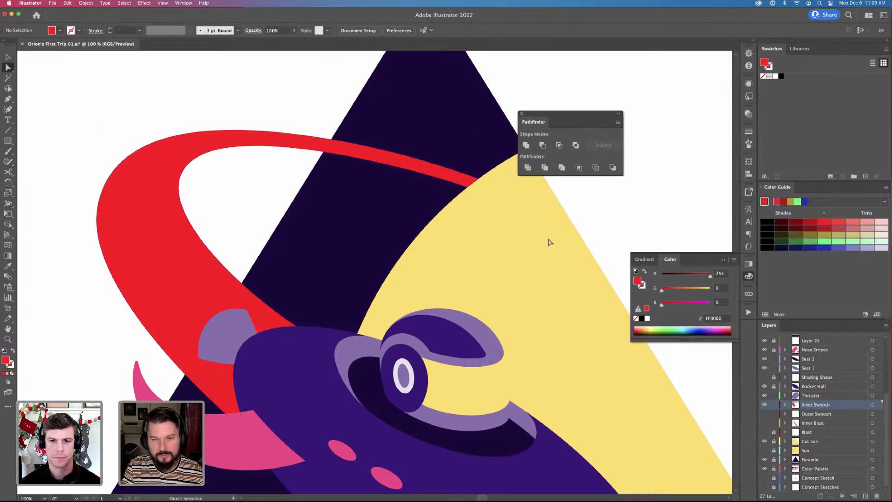
Recolour the Inner Swoosh with the palette's lightest pink, FDD8E7, and deselect it
key("super+minus")
key("super+0")
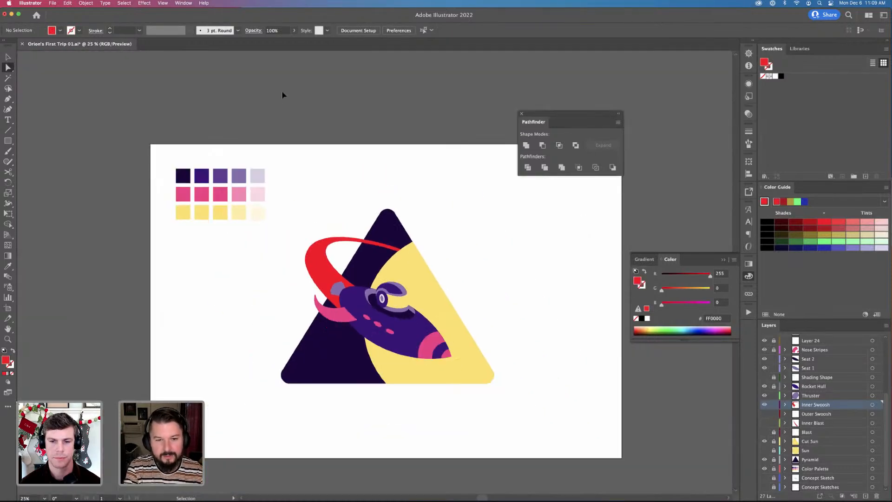
key("super+plus")
key("super+plus")
left_click(235, 259)
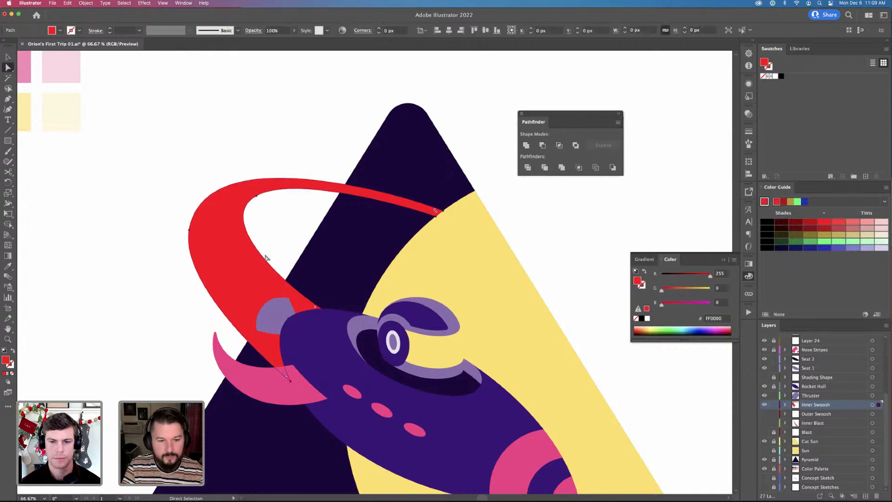
key("i")
left_click(382, 408)
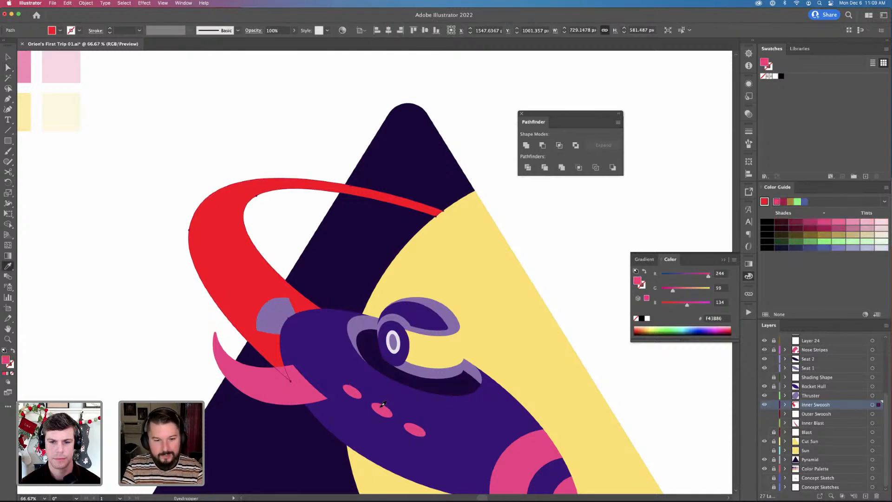
left_click_drag(74, 150, 272, 291)
left_click(261, 218)
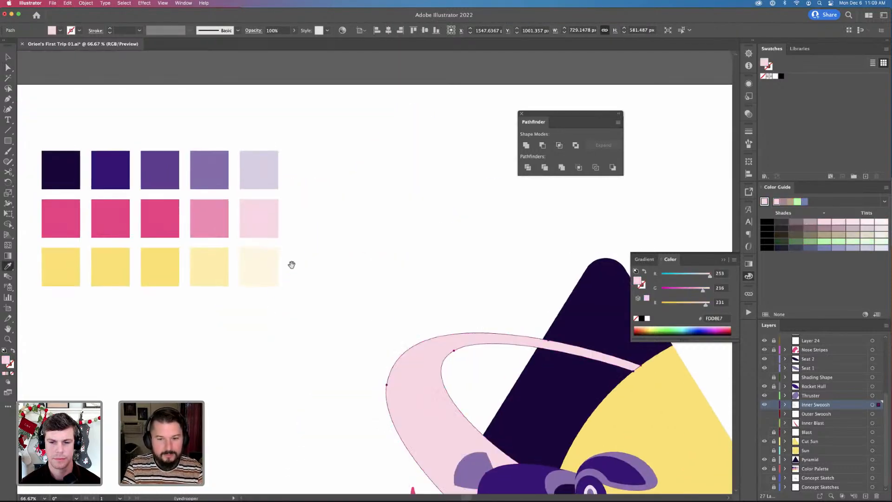
scroll(285, 232, "down", 5)
scroll(286, 232, "right", 3)
key("a")
key("super+shift+a")
scroll(548, 362, "down", 2)
scroll(548, 362, "right", 4)
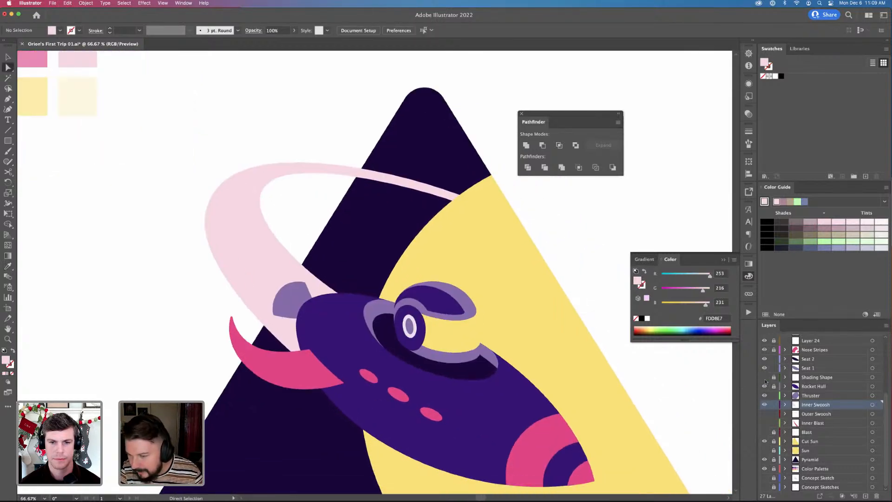
Show the Outer Swoosh, Inner Blast and Blast layers, and arrange Inner Blast and Blast above the Inner Swoosh
left_click(764, 414)
key("v")
left_click(339, 283)
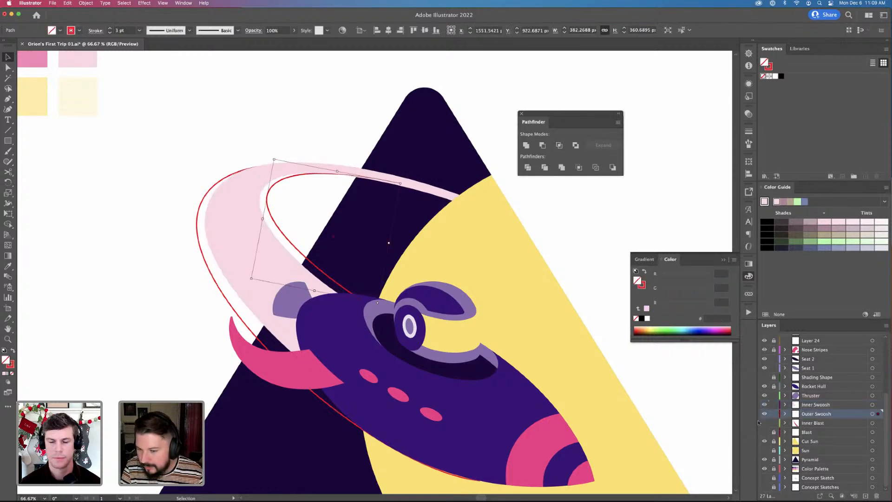
left_click(825, 424)
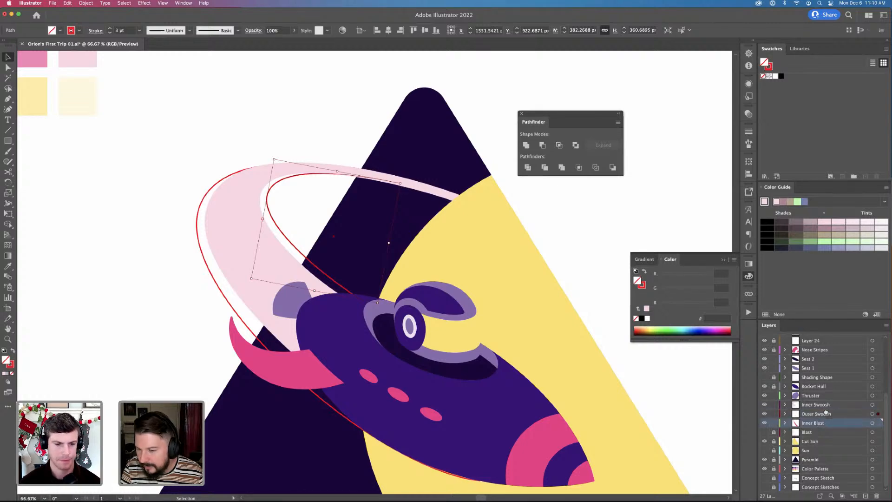
left_click_drag(826, 412, 826, 401)
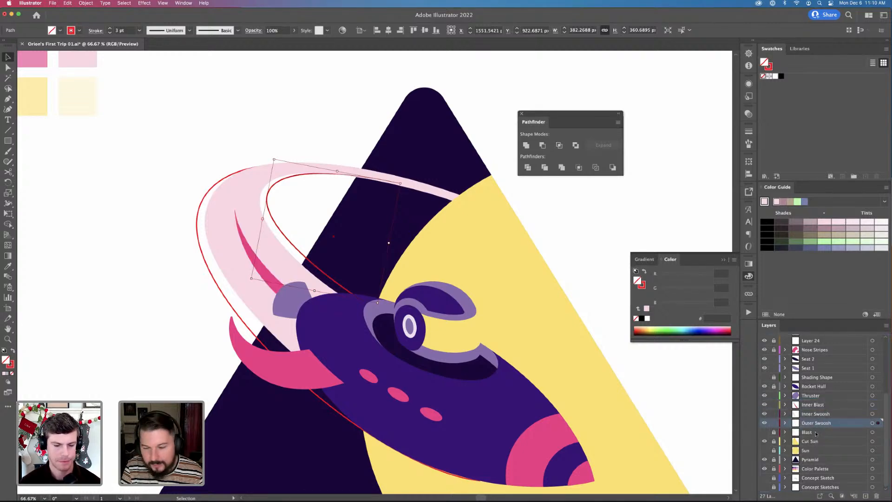
left_click_drag(816, 433, 816, 415)
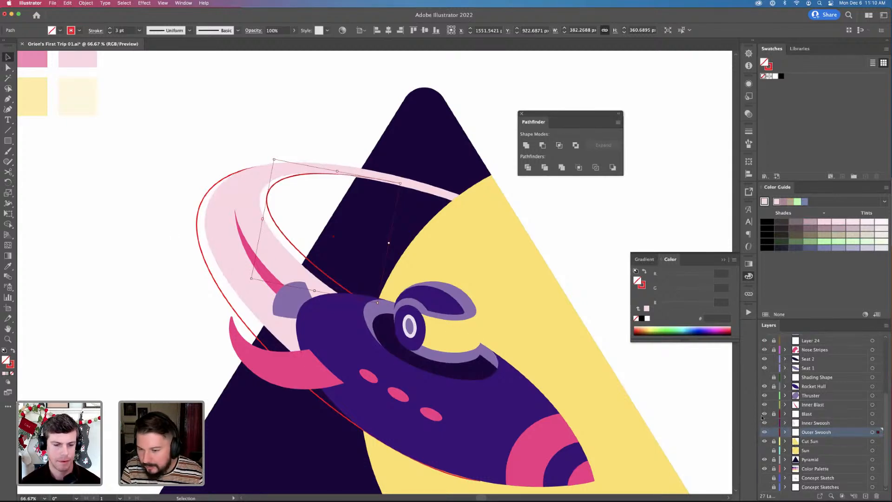
left_click(340, 289)
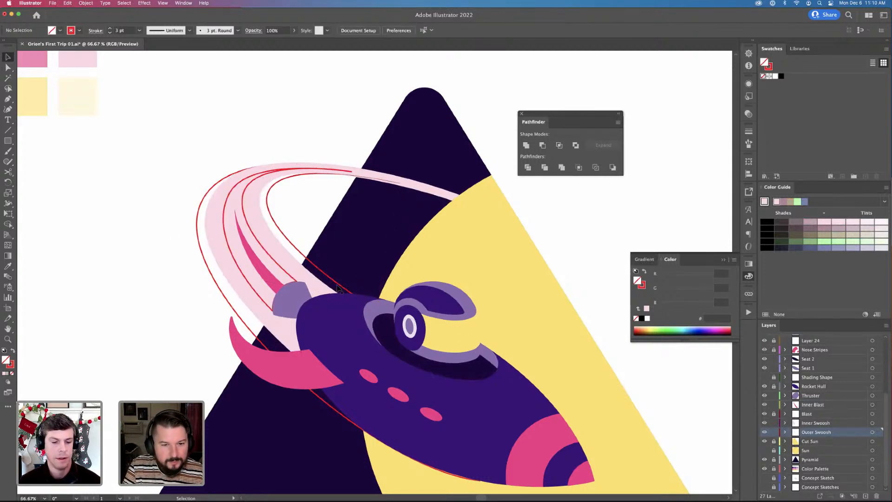
Try extending the Outer Swoosh's inner end with the Pen tool towards the sun's edge
left_click(273, 162)
key("p")
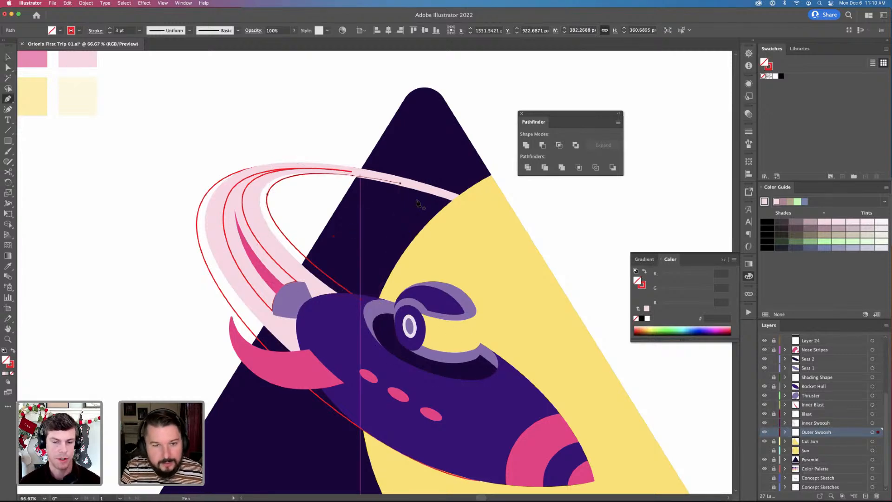
left_click(400, 184)
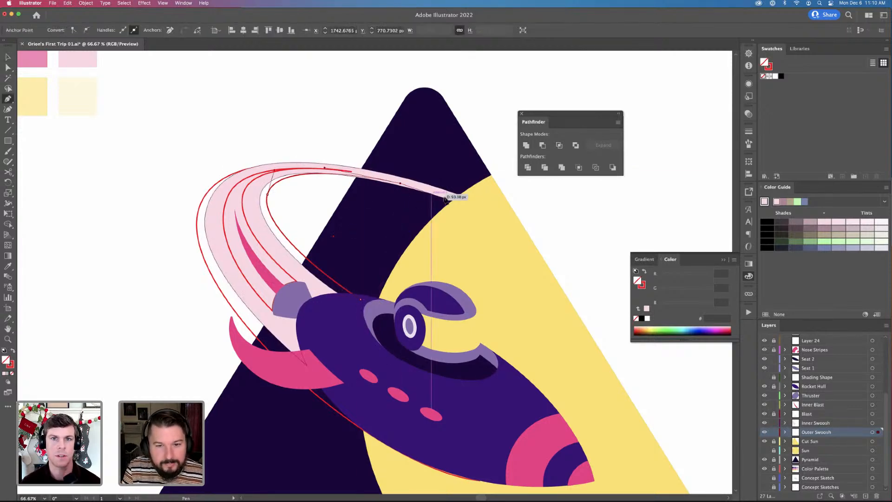
key("super+shift+a")
key("a")
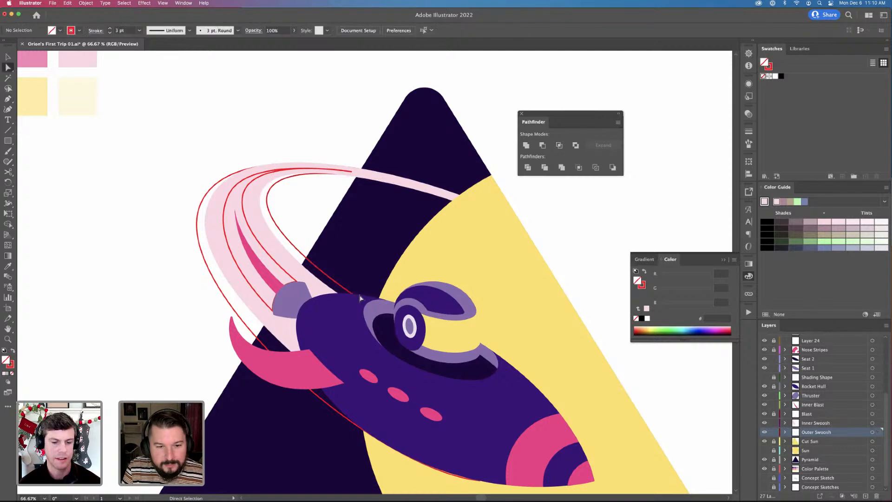
Close the Outer Swoosh path behind the rocket hull by joining its two open ends with the Pen tool
key("p")
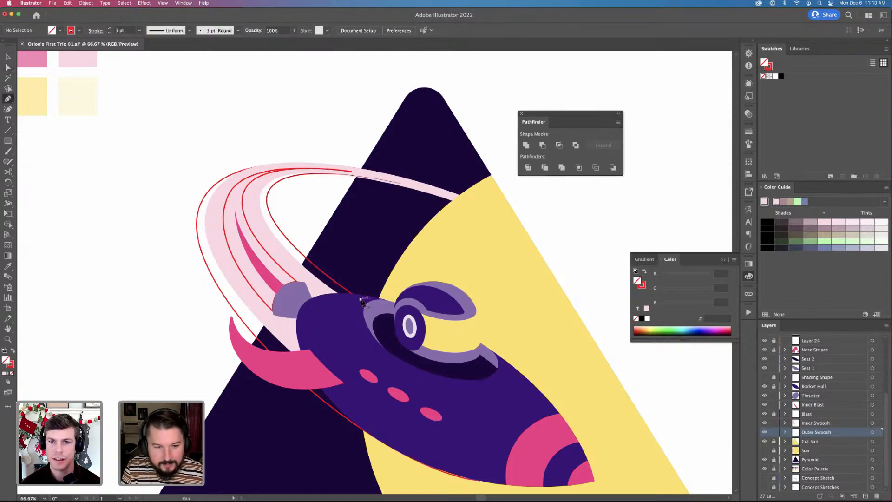
left_click_drag(361, 300, 473, 477)
key("a")
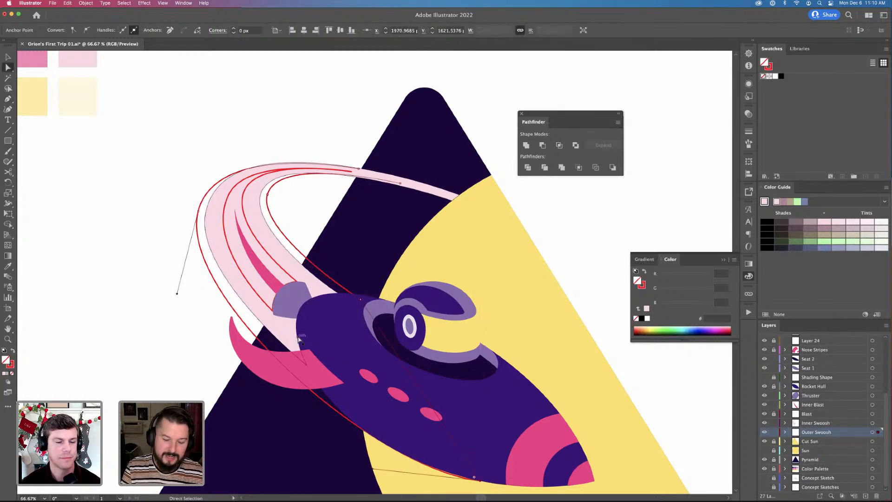
key("p")
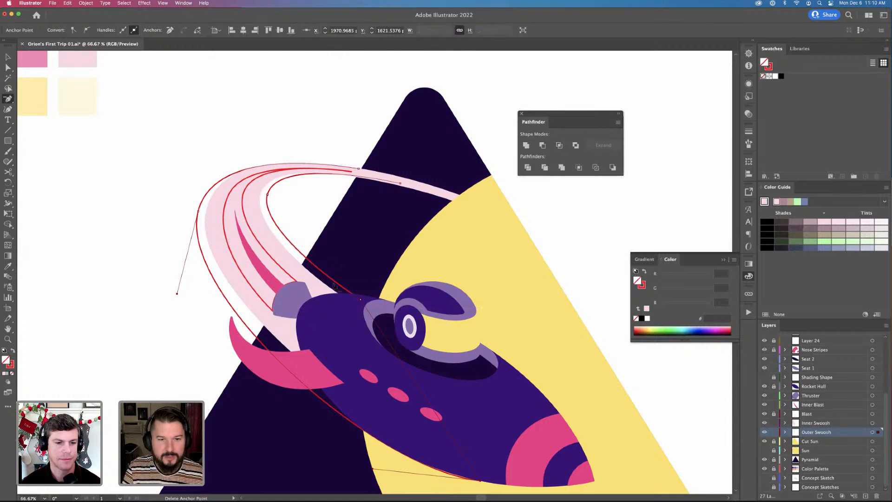
key("a")
left_click(361, 302)
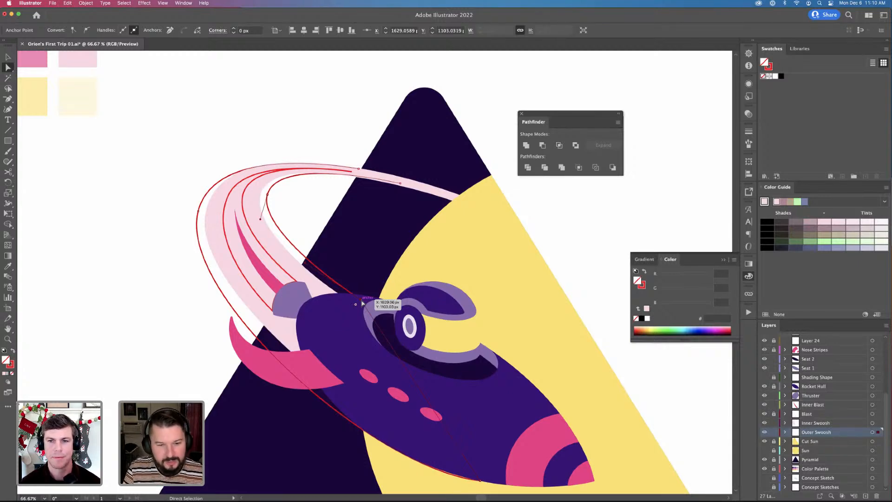
key("plus")
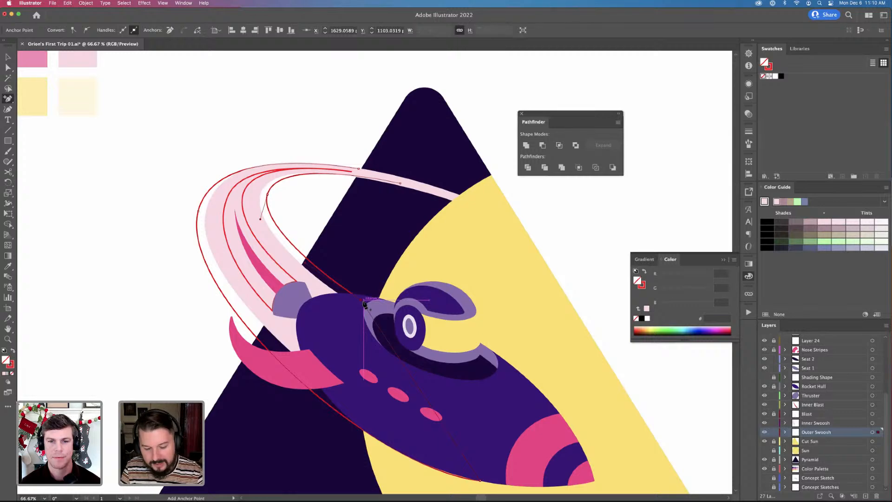
key("a")
left_click(362, 302)
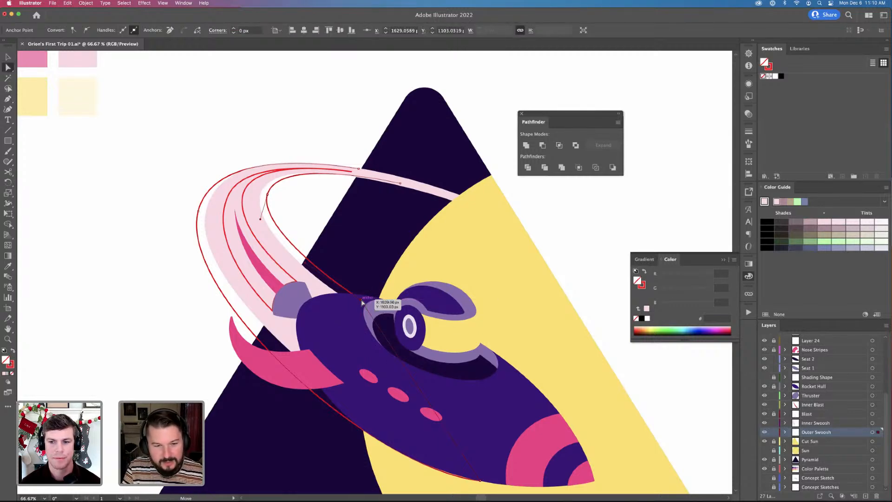
key("p")
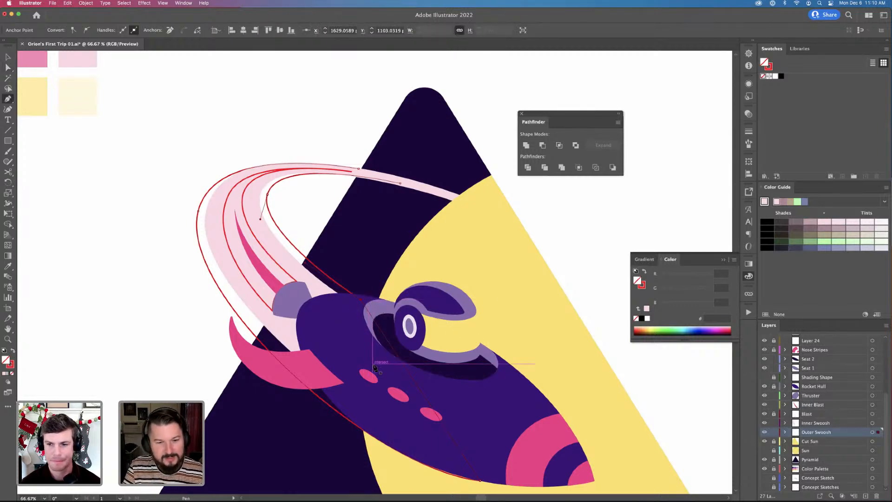
key("space")
mouse_move(383, 394)
left_mouse_down()
mouse_move(378, 373)
mouse_move(382, 392)
left_mouse_up()
key("v")
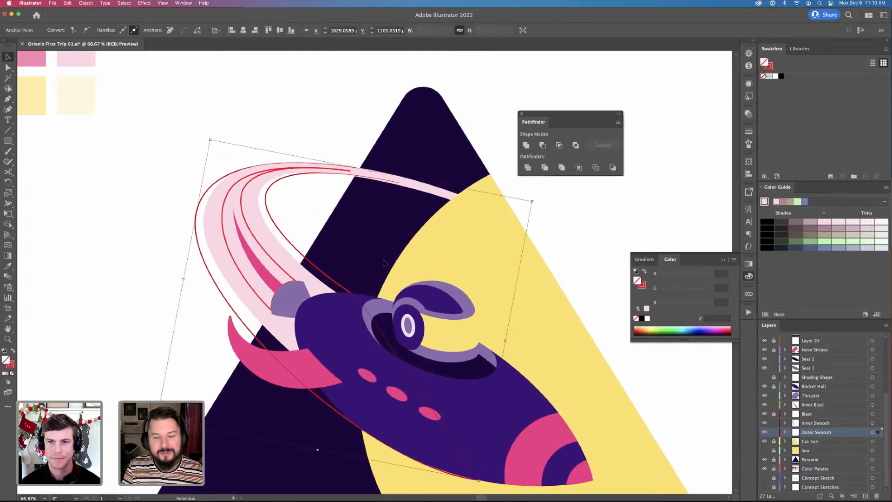
key("p")
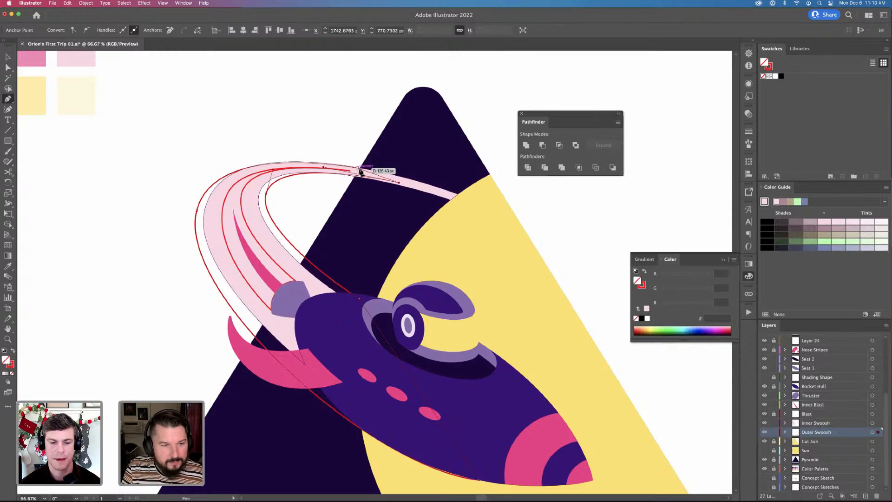
key("super+shift+a")
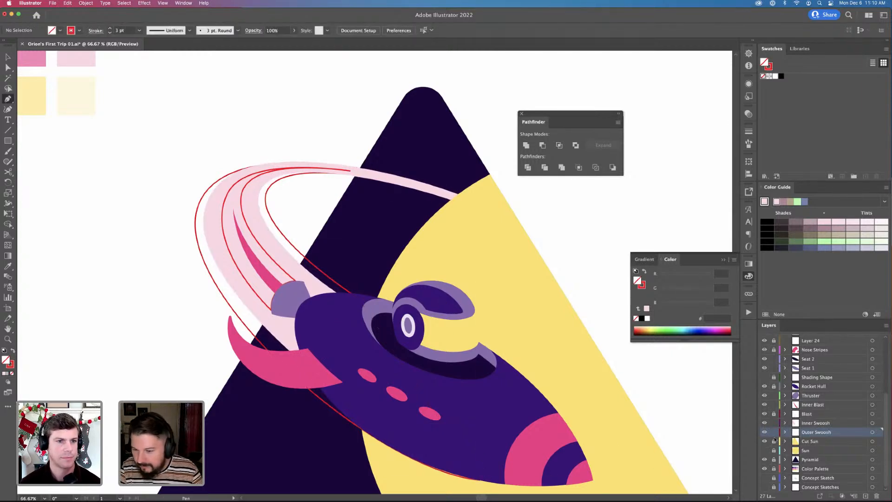
left_click(773, 423)
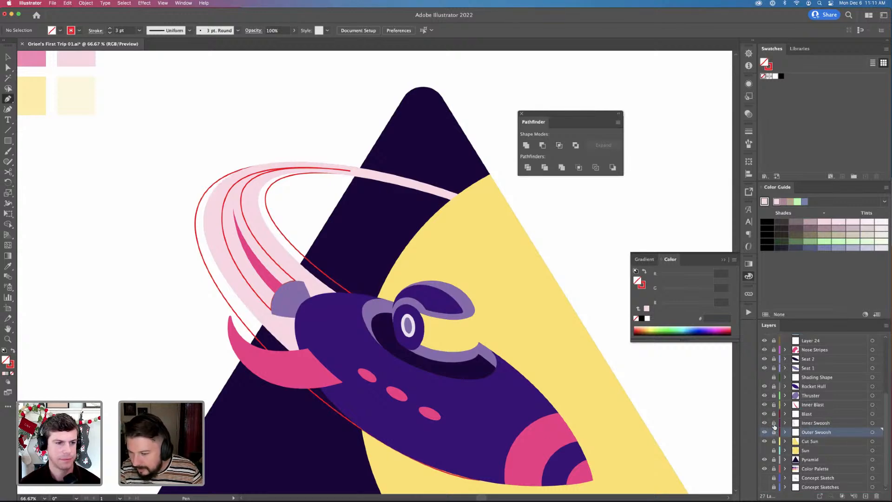
left_click(774, 424)
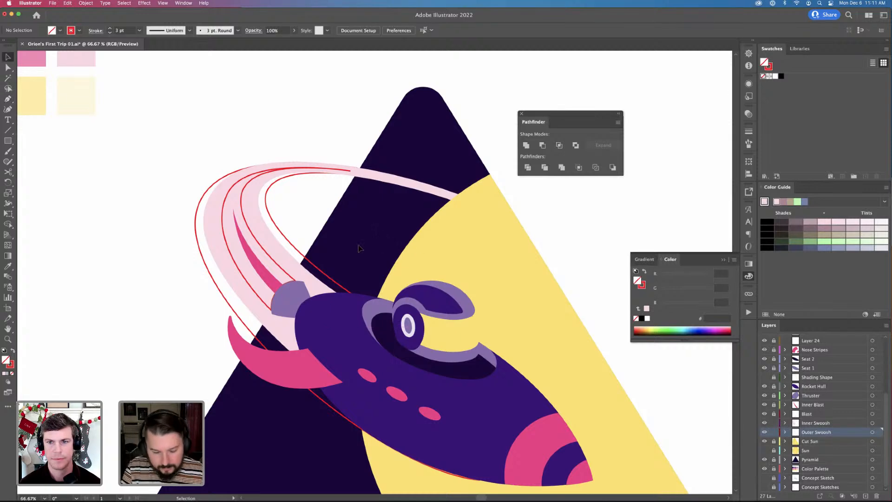
Swap the Outer Swoosh's stroke and fill so the closed shape is filled red FF0000 without an outline
key("a")
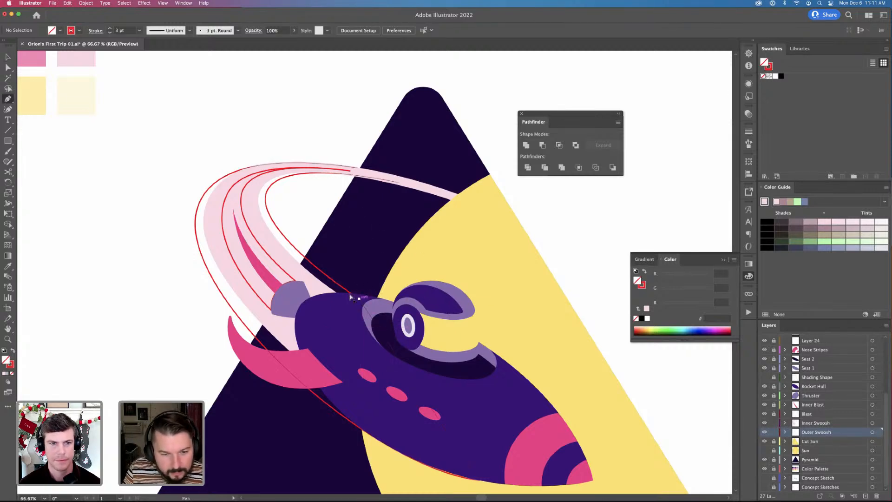
left_click(346, 291)
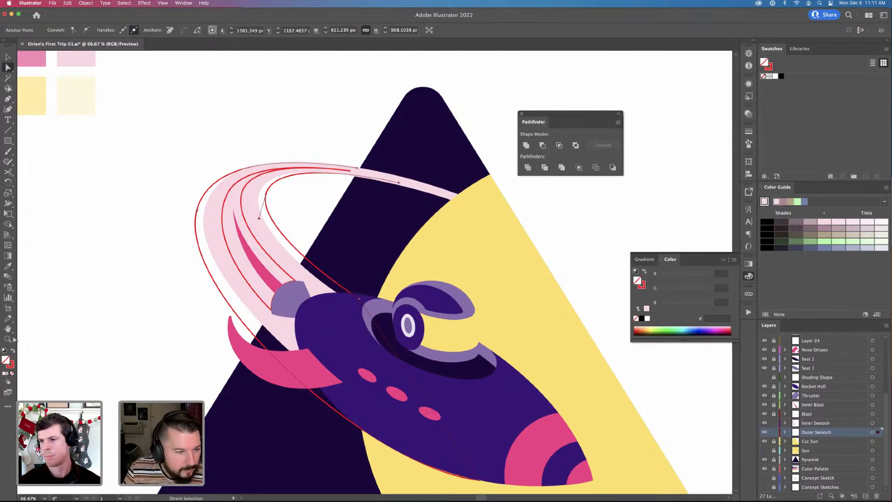
left_click(13, 351)
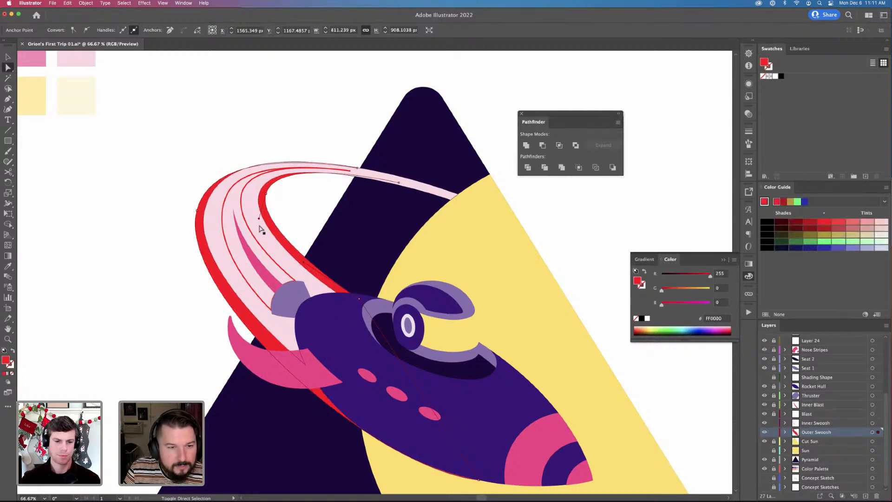
Try dividing the overlapping Outer and Inner Swoosh shapes with Pathfinder Divide
key("super+a")
left_click(528, 167)
key("super+shift+a")
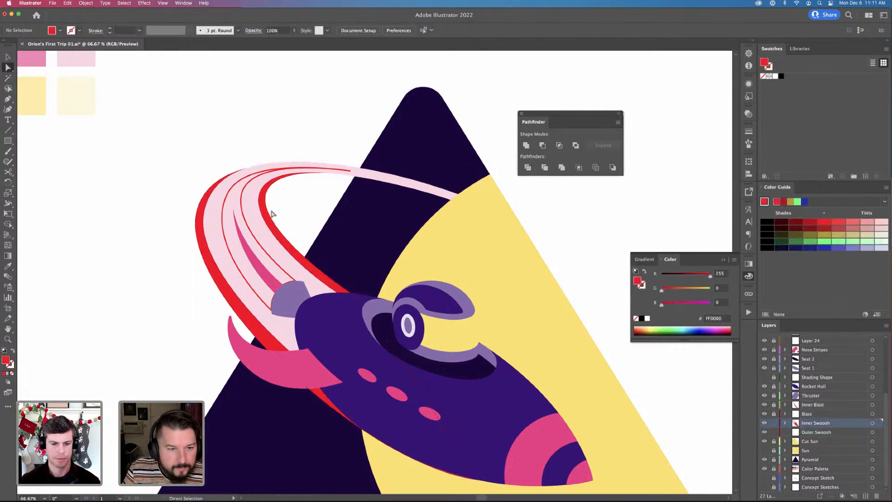
left_click(272, 214)
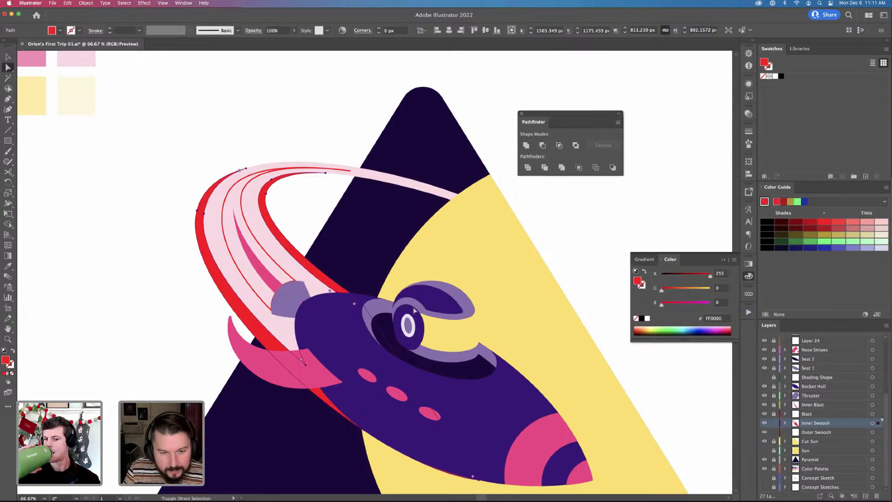
Try dividing both swooshes together with the unlocked Rocket Hull using Pathfinder Divide, and undo the operation
left_click_drag(478, 478, 194, 160)
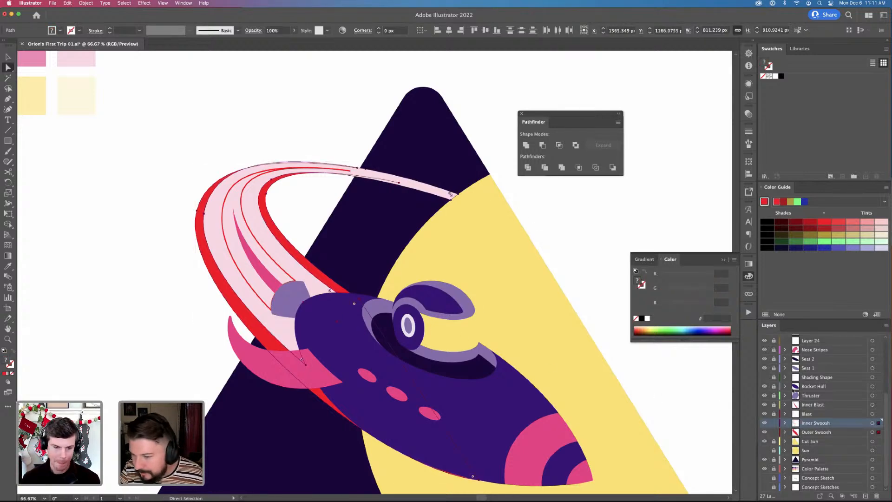
left_click(773, 386)
left_click(369, 351, "shift")
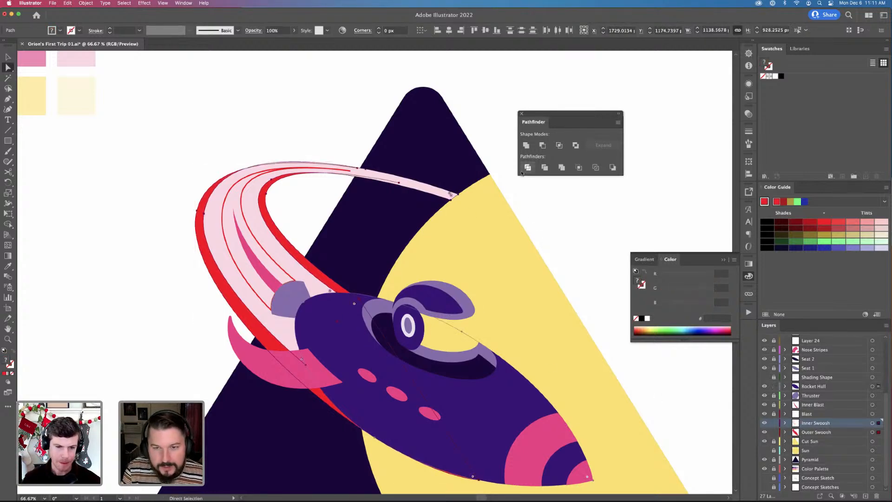
left_click(528, 167)
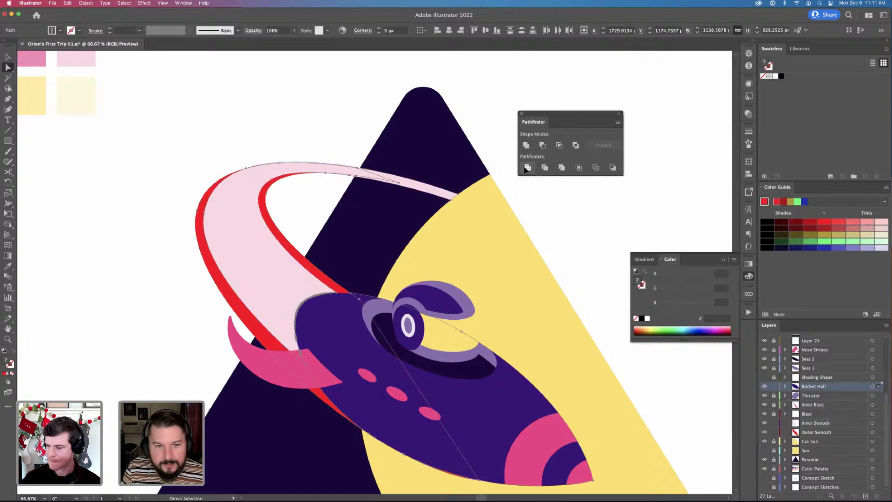
left_click(234, 308)
left_click(444, 364, "shift")
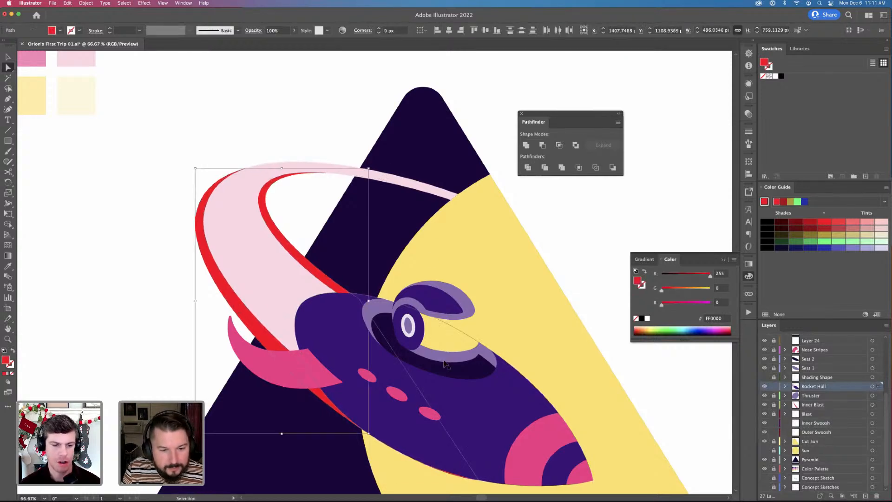
key("super+z")
key("super+z")
key("super+z")
key("super+z")
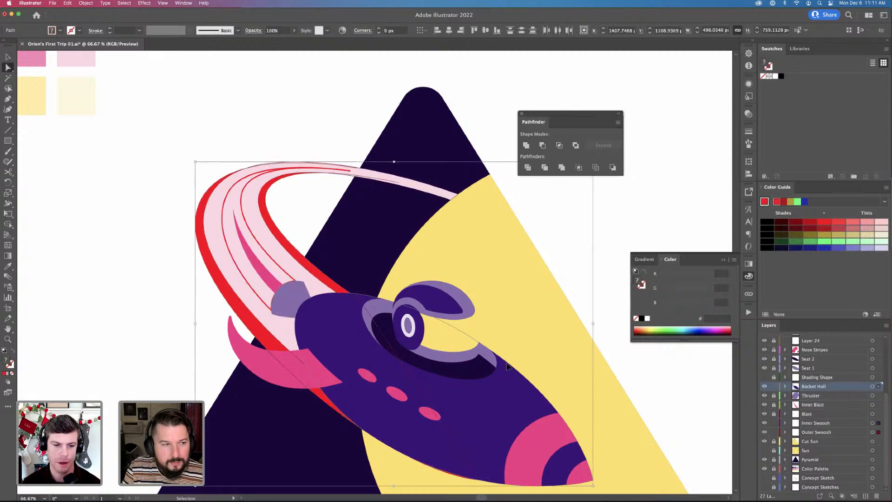
Try turning the Outer Swoosh back into an unfilled red outline, and restore its red fill
left_click(205, 293)
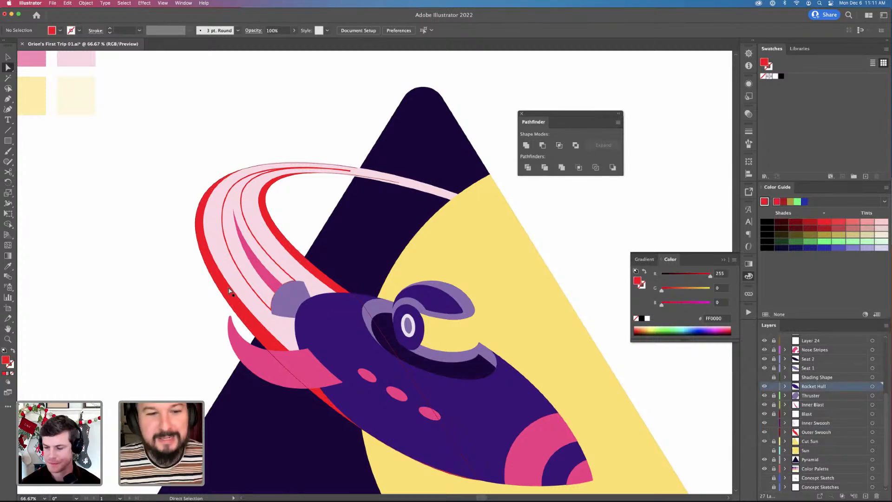
left_click(201, 241)
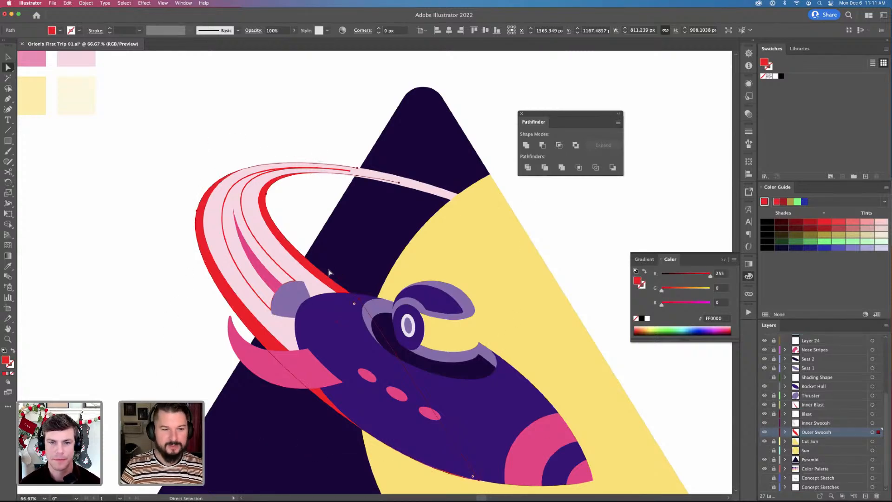
key("super")
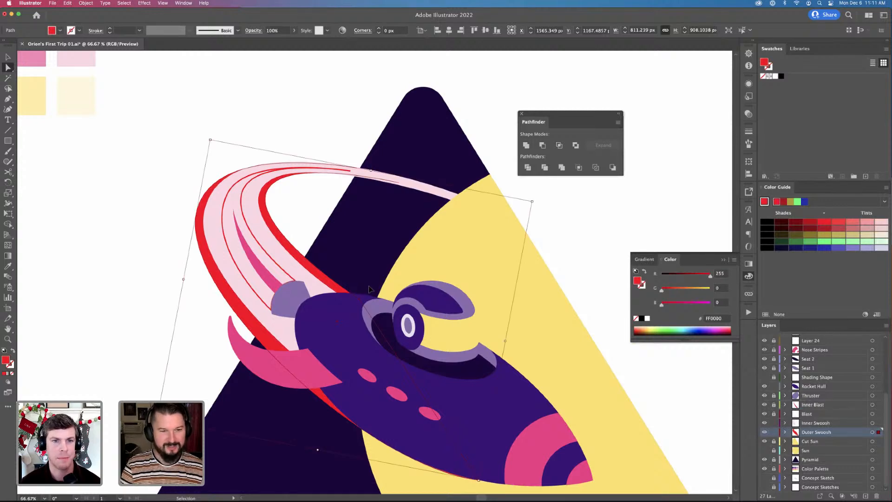
key("super")
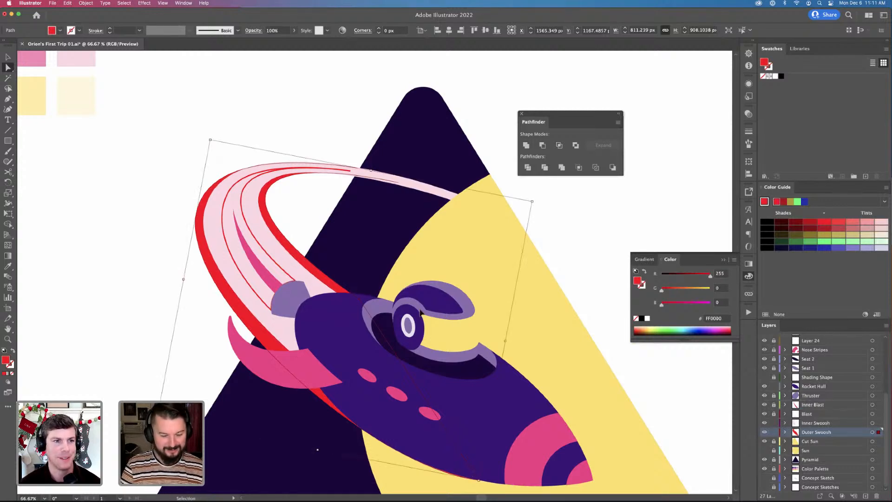
key("shift+x")
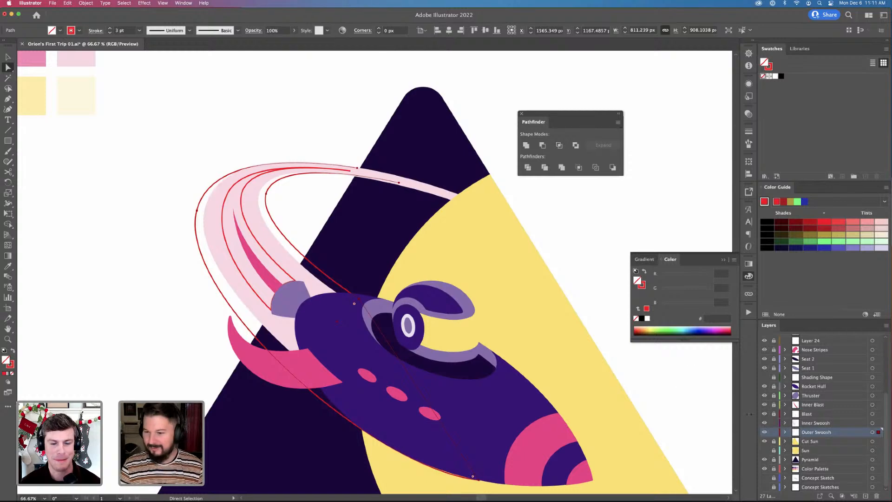
key("v")
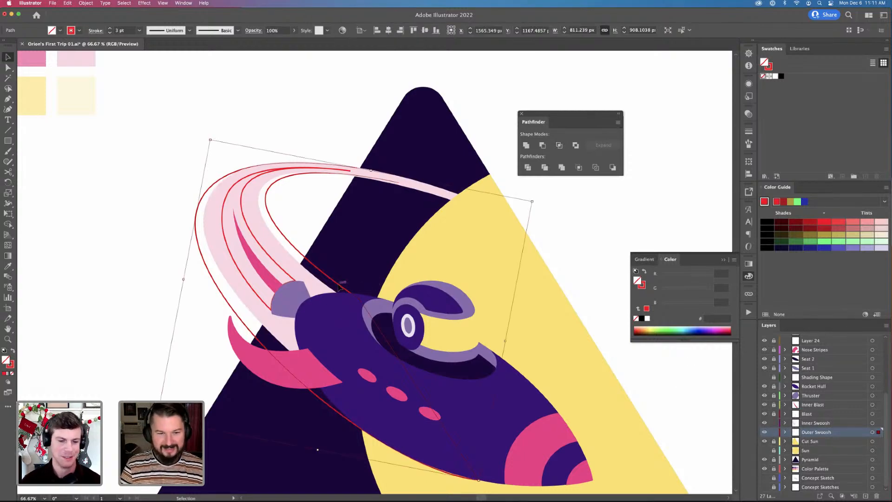
key("super+z")
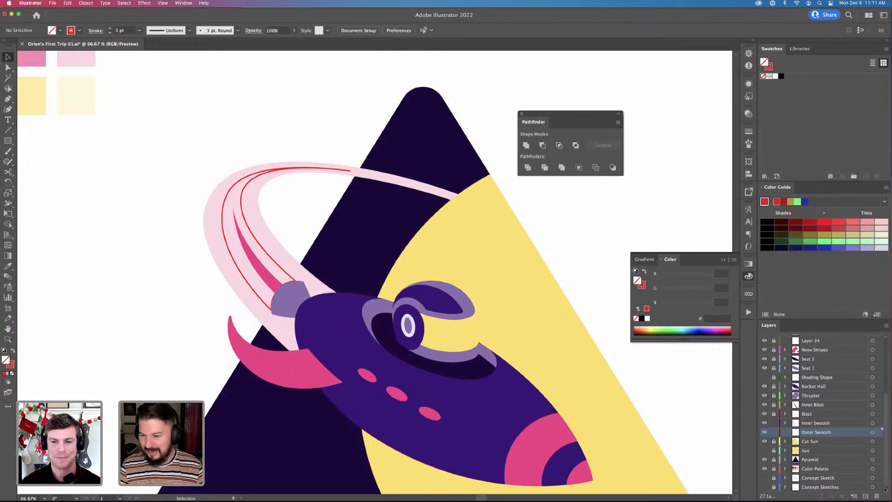
key("shift+super+z")
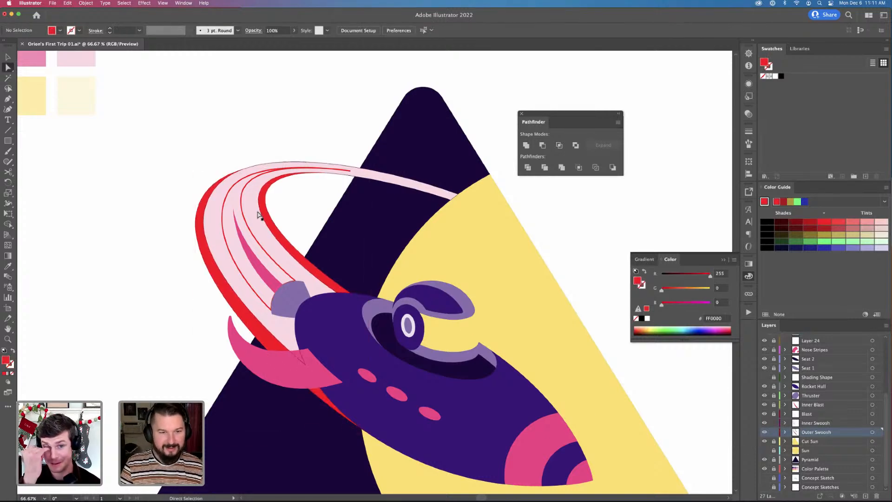
Recolour the red Outer Swoosh with the Inner Swoosh's light pink, FDD8E7, using the Eyedropper
key("a")
left_click(262, 177)
key("v")
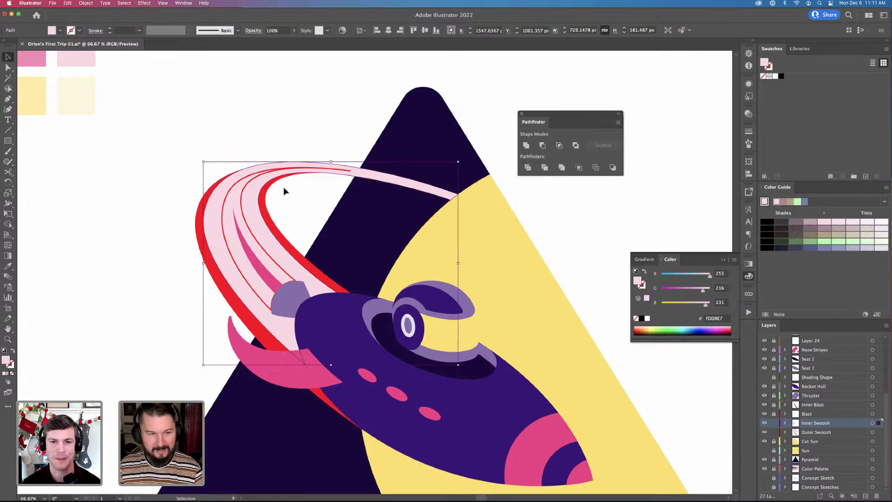
key("i")
key("v")
left_click(603, 335)
key("a")
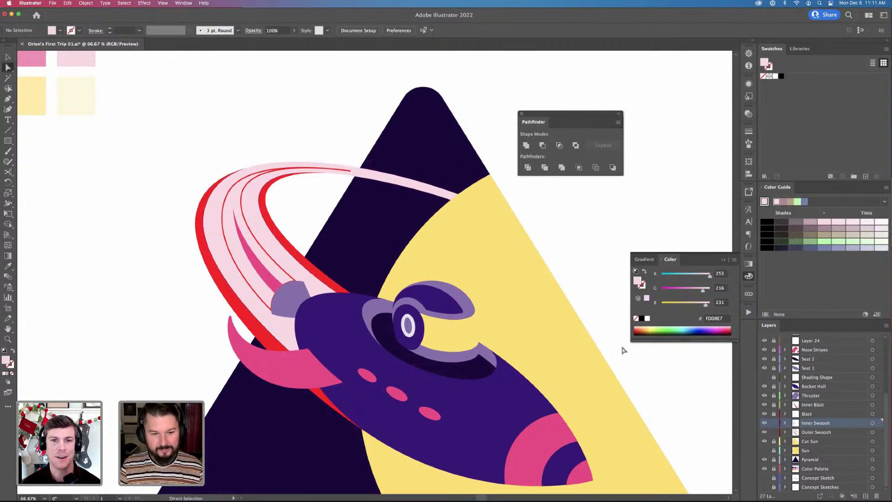
left_click(242, 290)
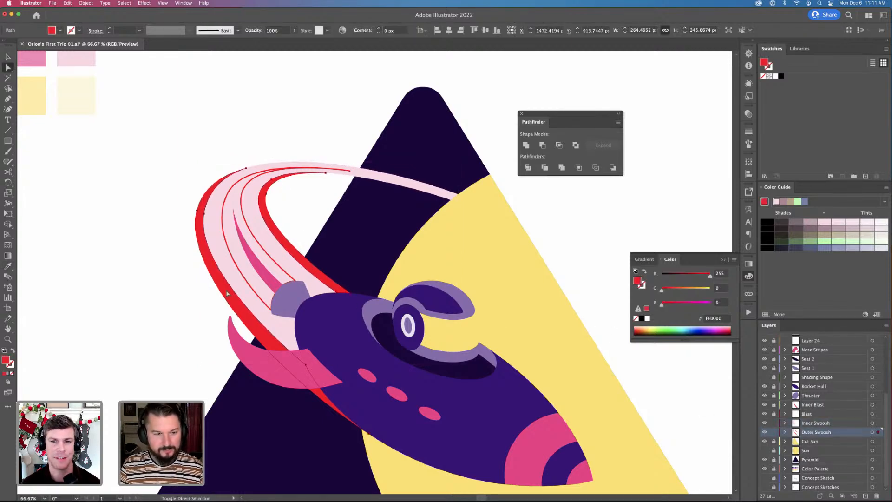
key("i")
left_click(251, 204)
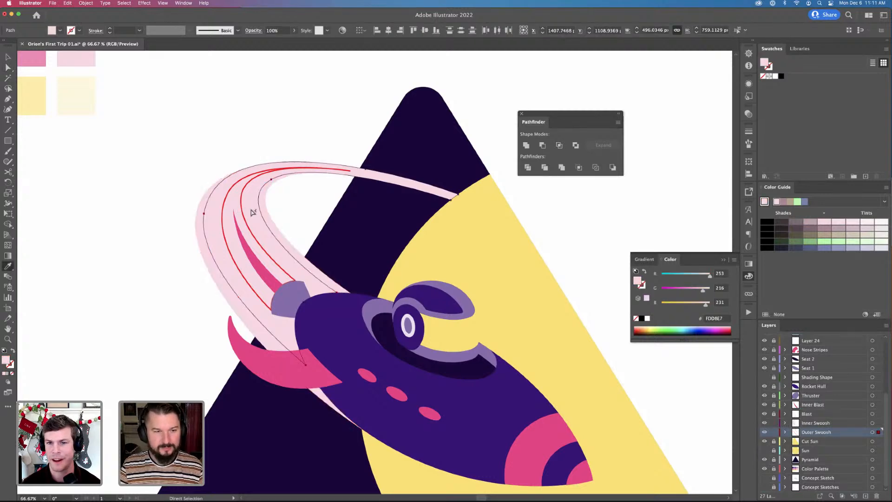
Recolour the Inner Swoosh with the palette's medium pink, F889B6, and deselect it
scroll(323, 285, "up", 5)
scroll(324, 285, "left", 5)
left_click(136, 151)
key("v")
key("super+shift+a")
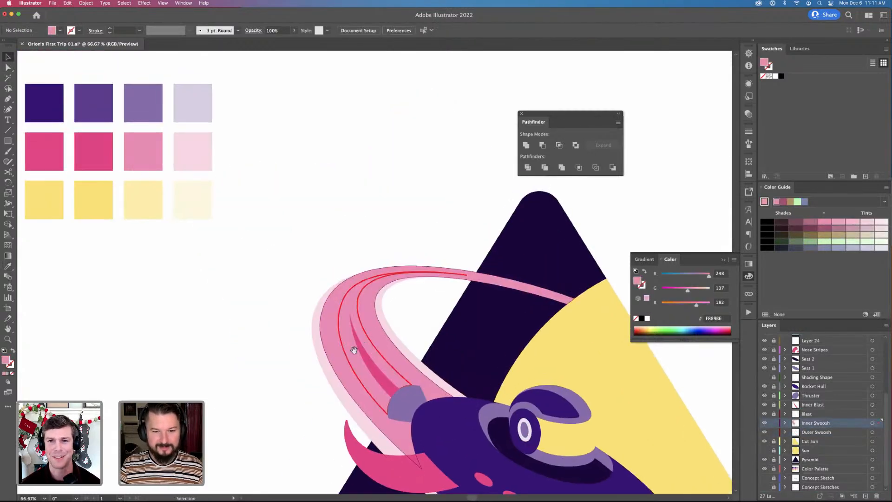
Recolour the red-outlined Blast shape with the Outer Swoosh's light pink, FDD8E7, using the Eyedropper, and deselect it
left_click_drag(355, 350, 216, 217)
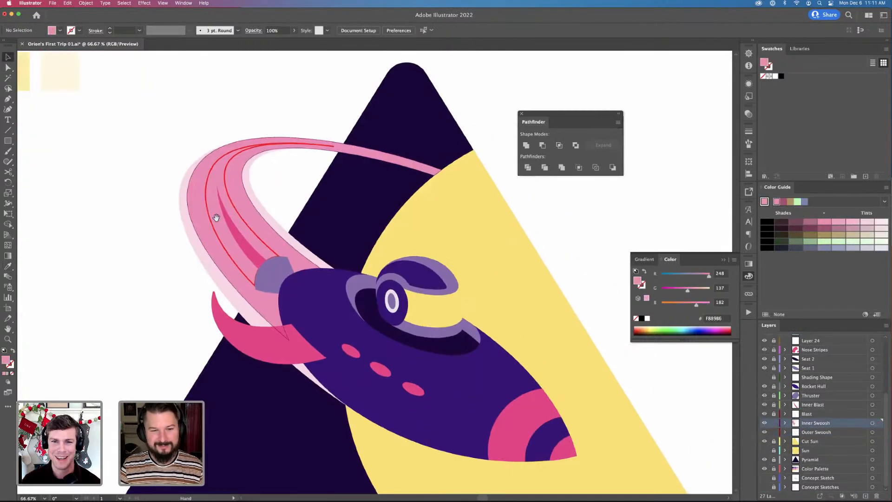
left_click(266, 247)
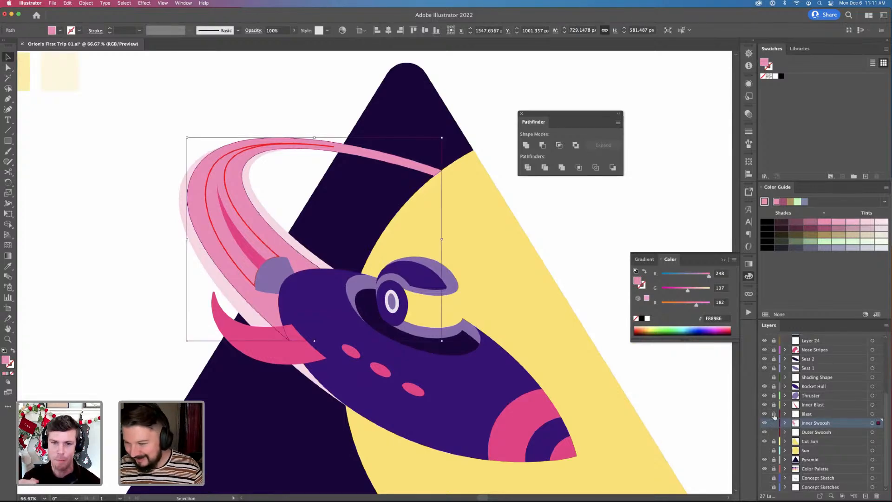
key("a")
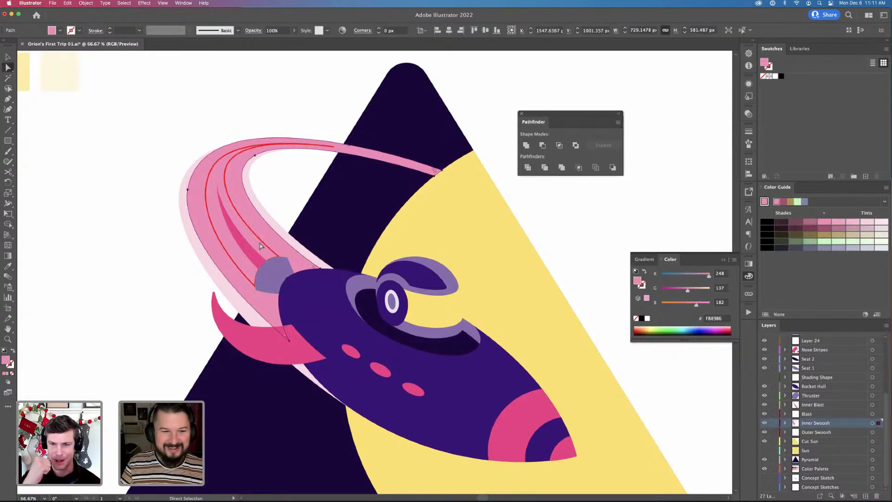
left_click(262, 246)
key("i")
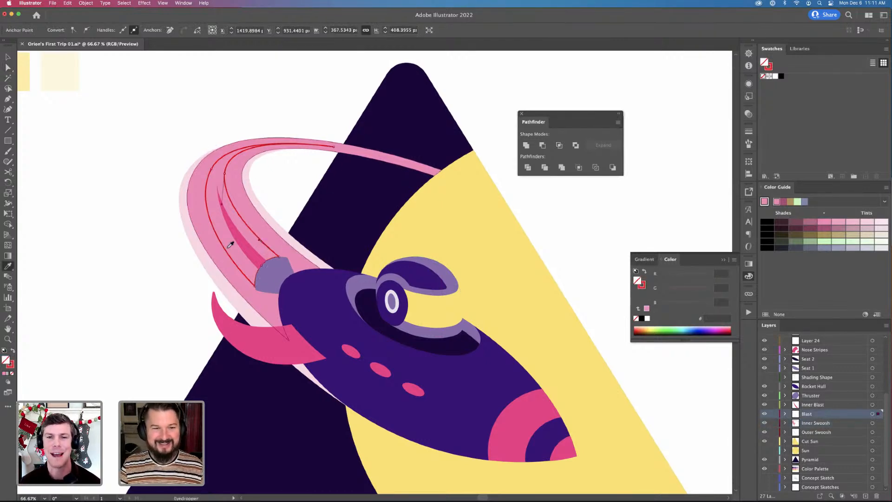
left_click(228, 277)
key("super+shift+a")
key("v")
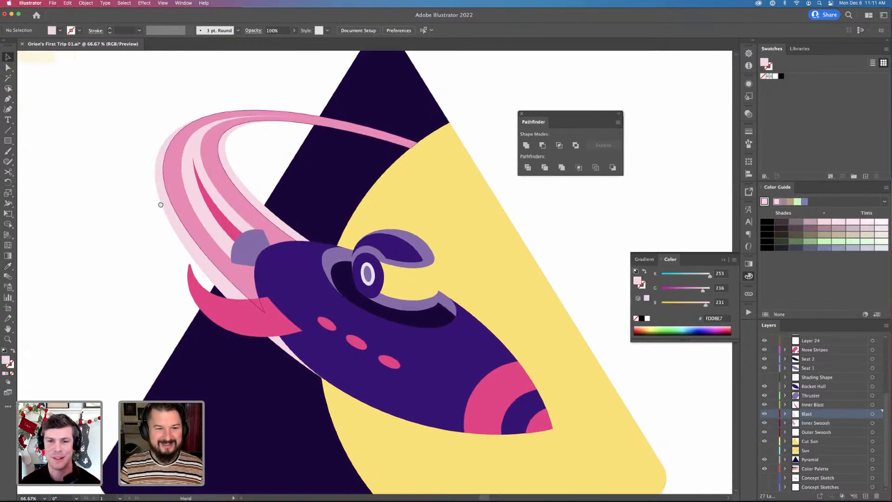
Inspect the coloured blast and swoosh shapes behind the rocket, including the Inner Swoosh's end at the sun's edge
scroll(186, 255, "up", 2)
key("super+minus")
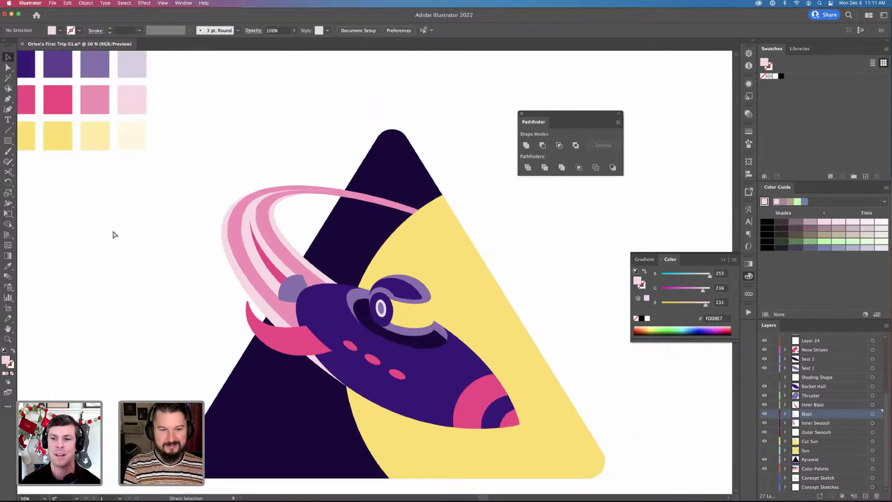
key("super+minus")
key("super+equal")
scroll(180, 232, "down", 1)
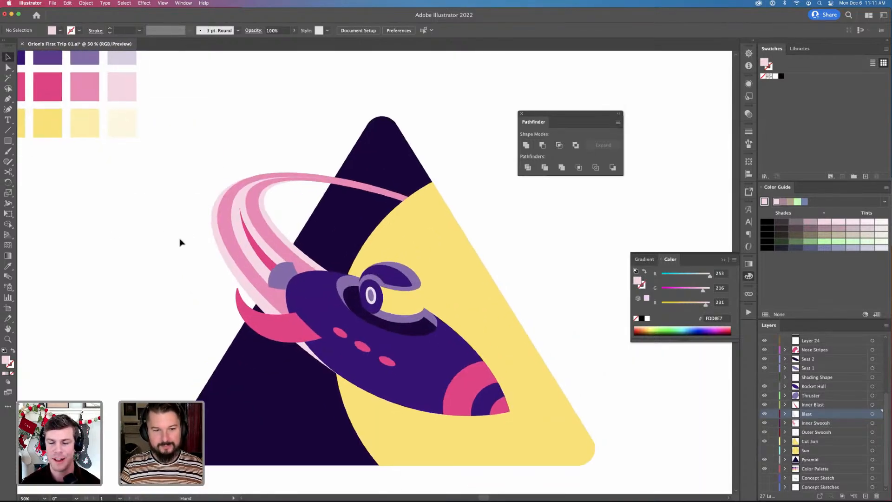
key("a")
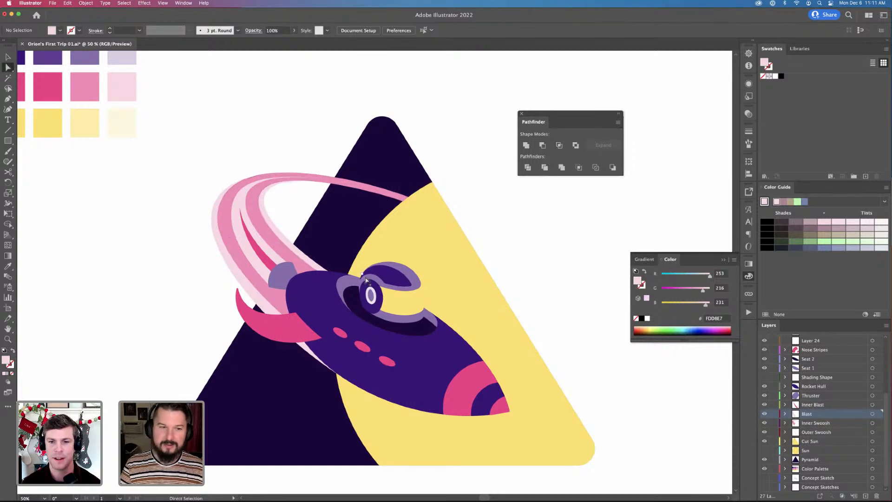
key("v")
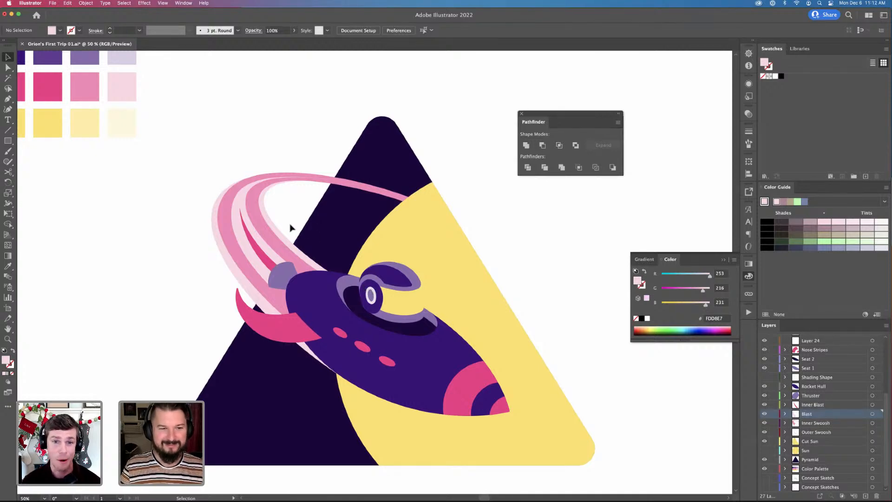
key("a")
left_click(405, 198)
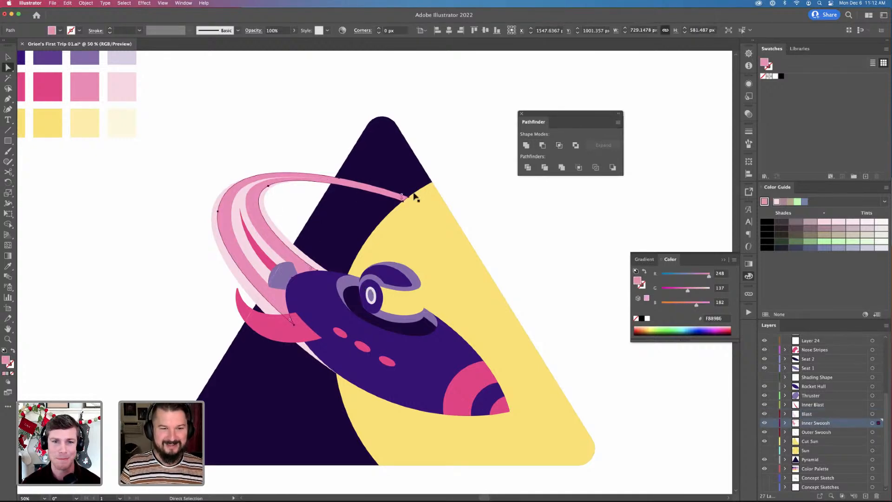
left_click(576, 342)
key("v")
left_click_drag(576, 342, 562, 309)
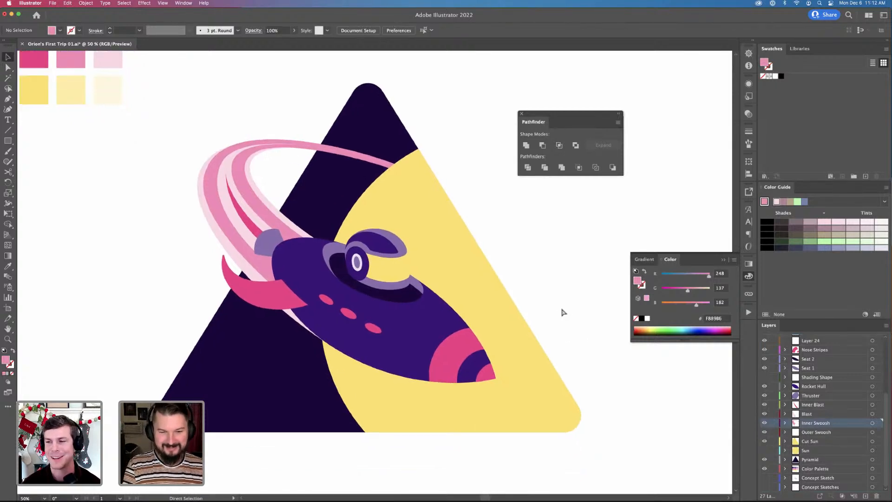
Delete the empty layers Layer 21, Layer 20 and Layer 24
key("super+minus")
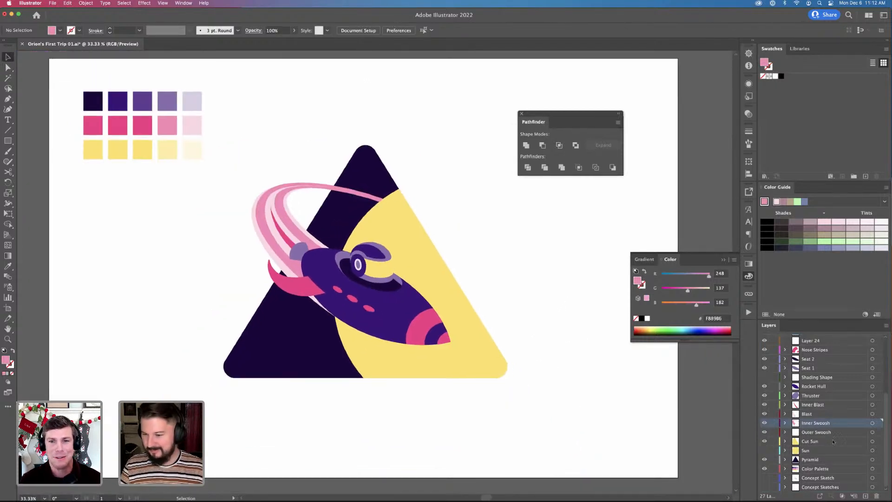
scroll(784, 385, "up", 5)
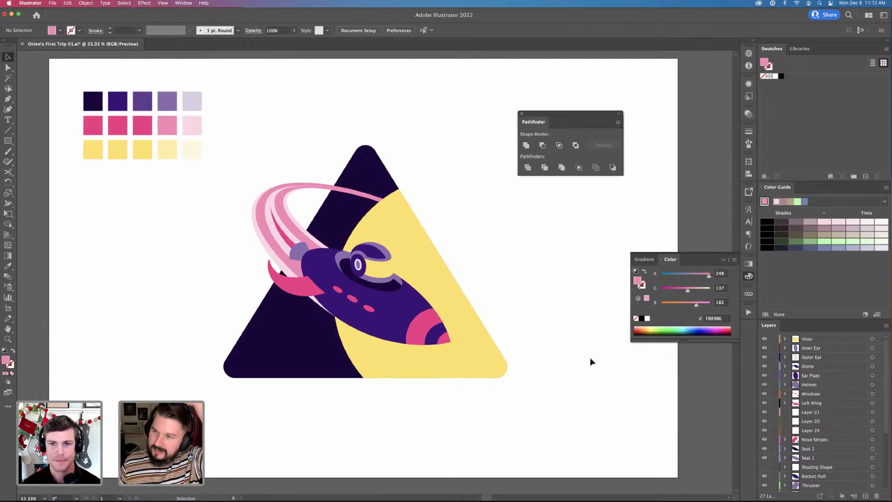
key("space")
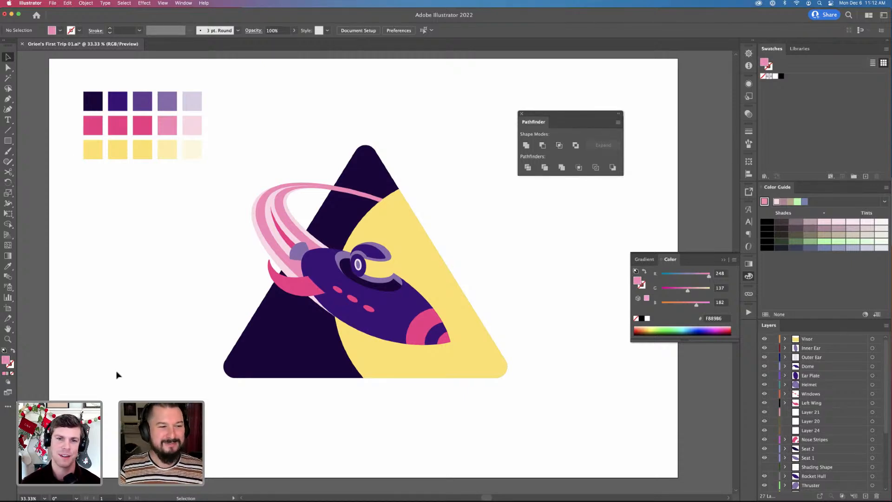
mouse_move(418, 384)
left_mouse_down()
mouse_move(428, 388)
mouse_move(416, 396)
mouse_move(434, 385)
left_mouse_up()
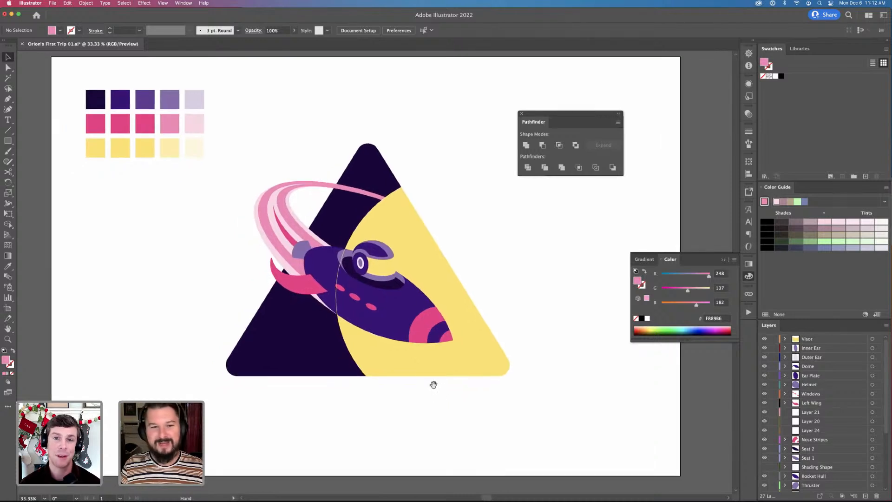
left_click(809, 413)
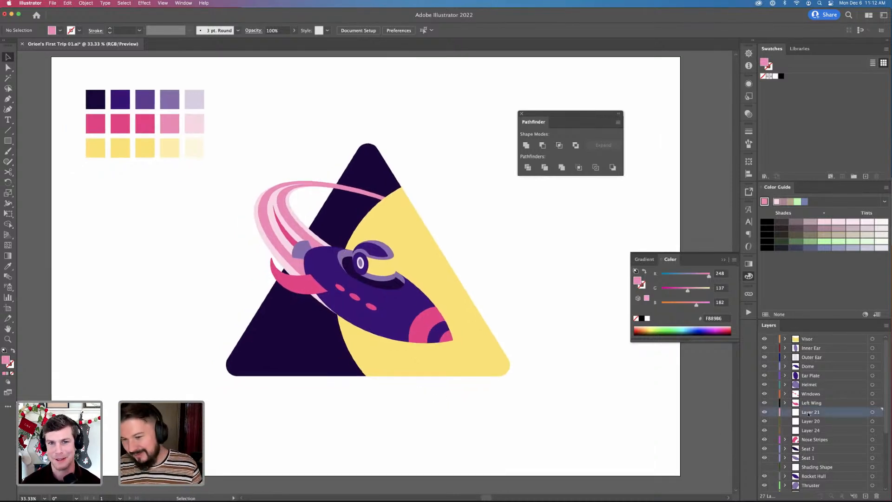
left_click(814, 429, "super")
left_click(814, 422, "super")
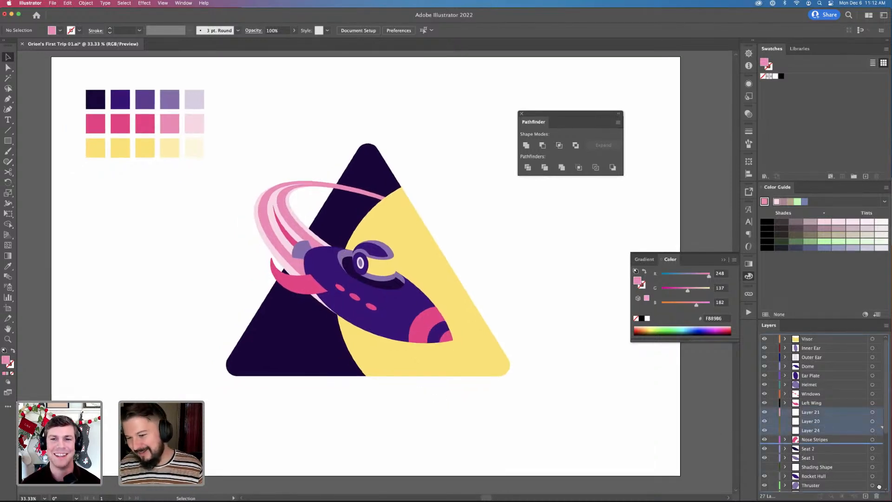
scroll(822, 436, "down", 3)
key("Delete")
scroll(818, 442, "up", 4)
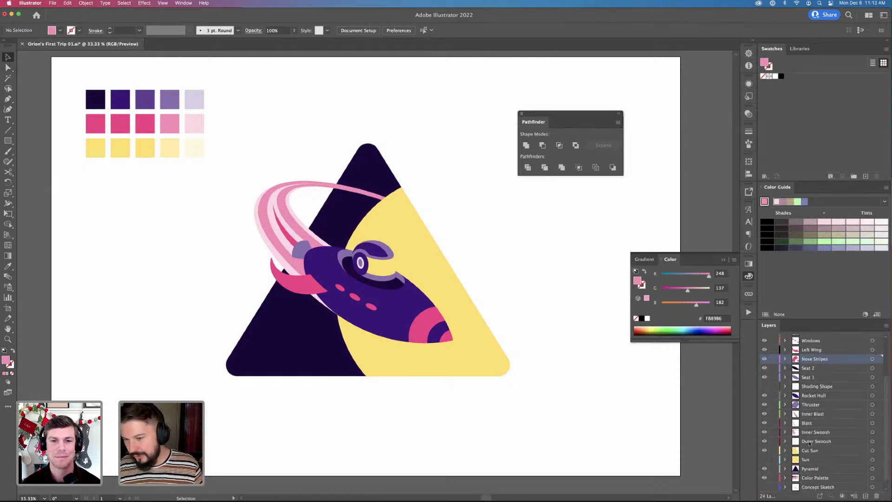
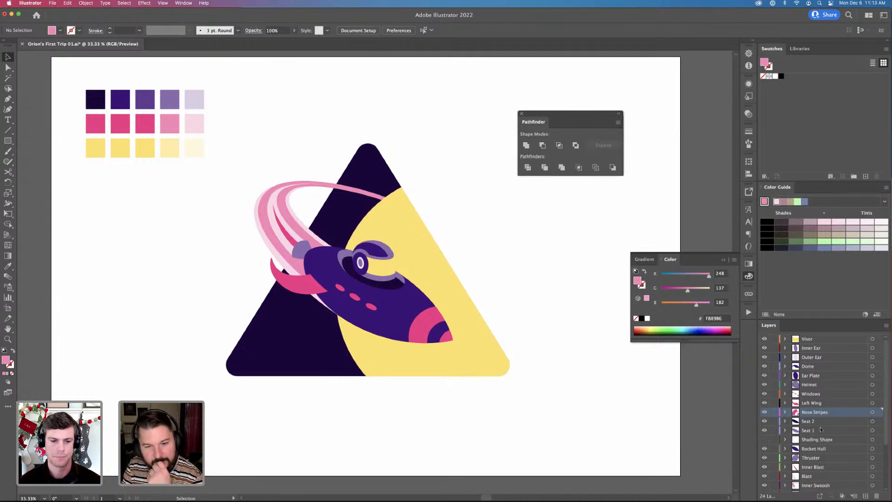
Show the Concept Sketch layer at the top of the layer stack, above Visor, and select its sketch image
scroll(806, 451, "down", 5)
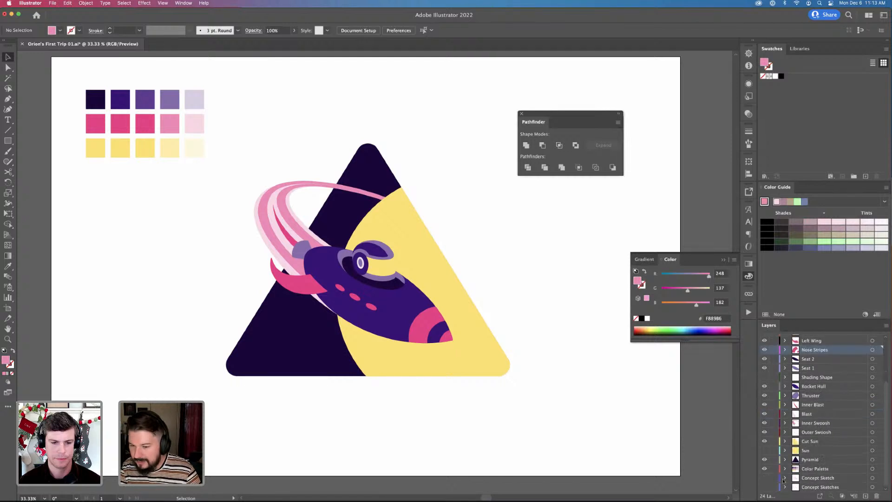
left_click(765, 478)
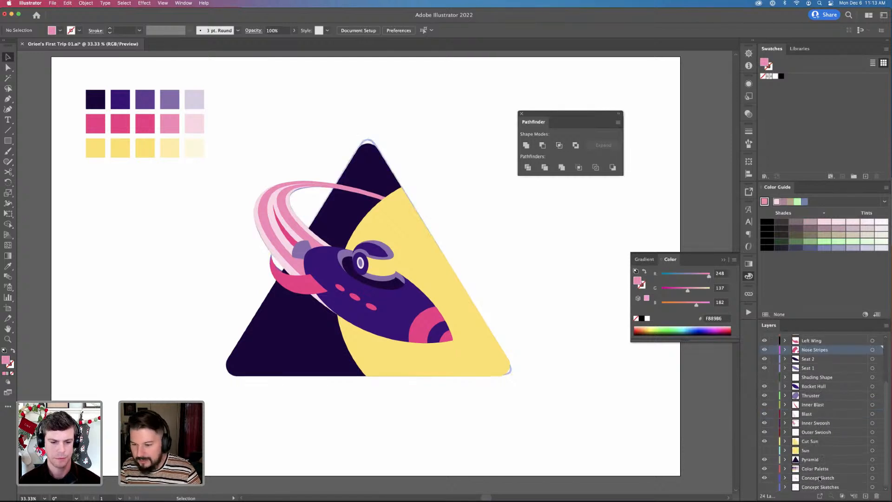
scroll(833, 338, "up", 5)
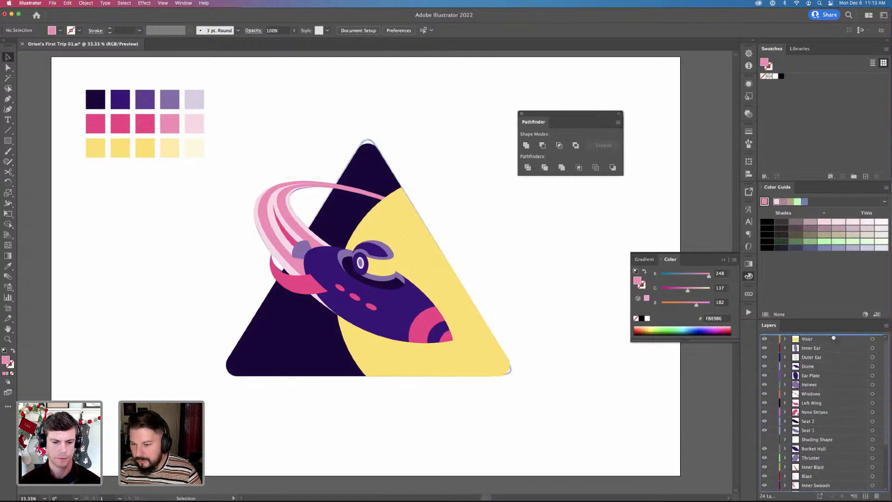
left_click_drag(829, 338, 826, 345)
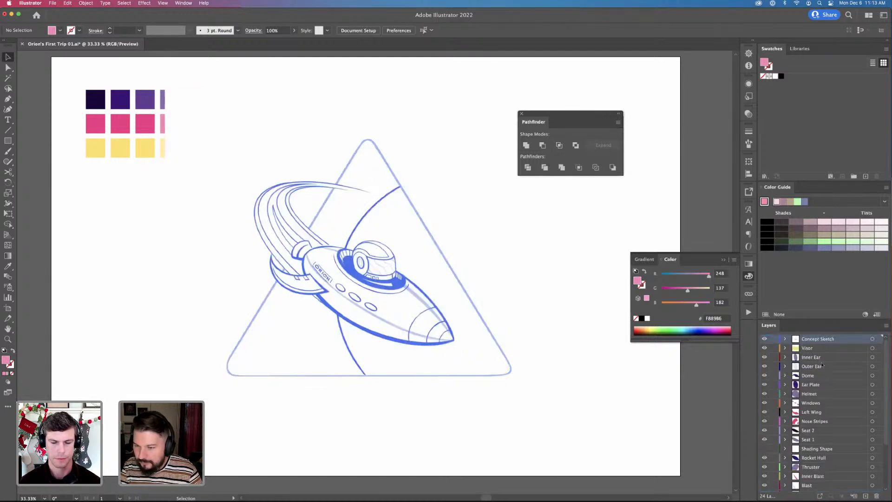
left_click(434, 207)
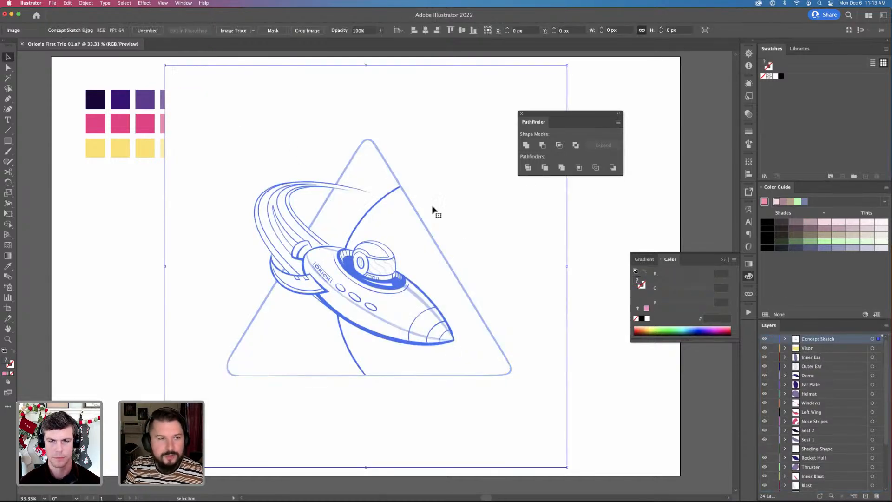
Try lowering the concept sketch image's opacity to 40%, and undo the change
left_click(370, 30)
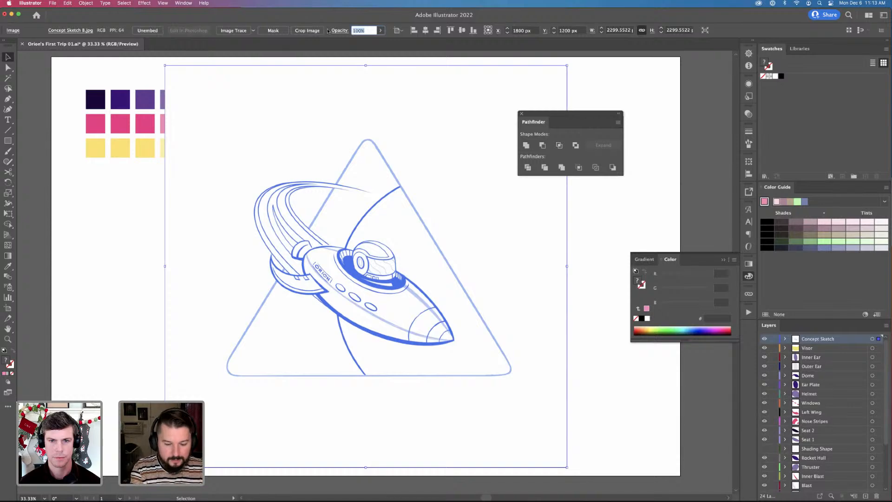
key("Return")
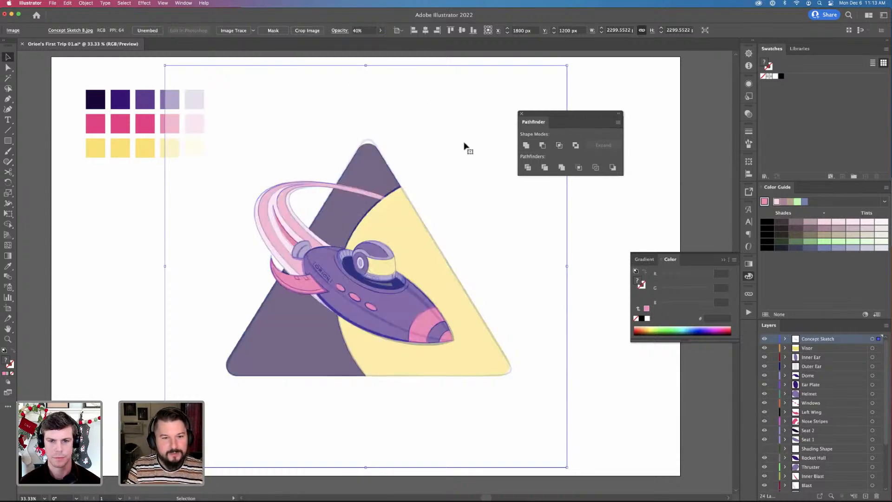
key("super+z")
key("v")
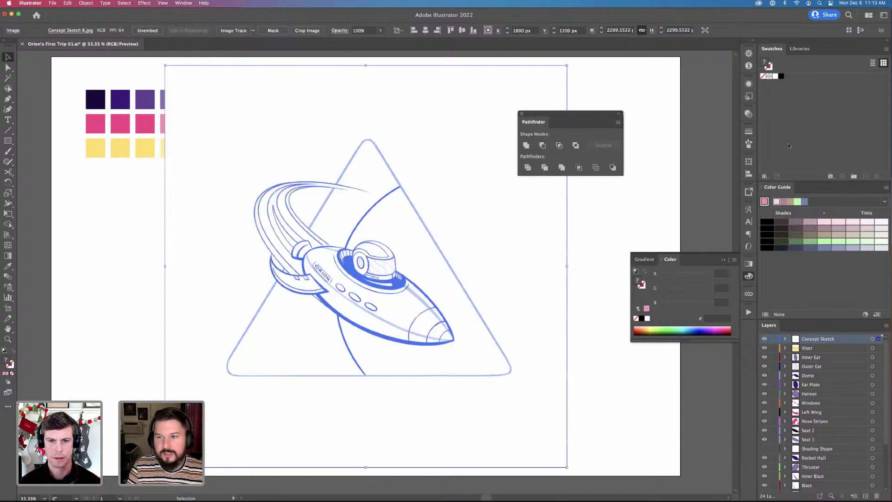
Set the concept sketch image's blend mode to Multiply, and lock its layer over the coloured artwork
left_click(748, 84)
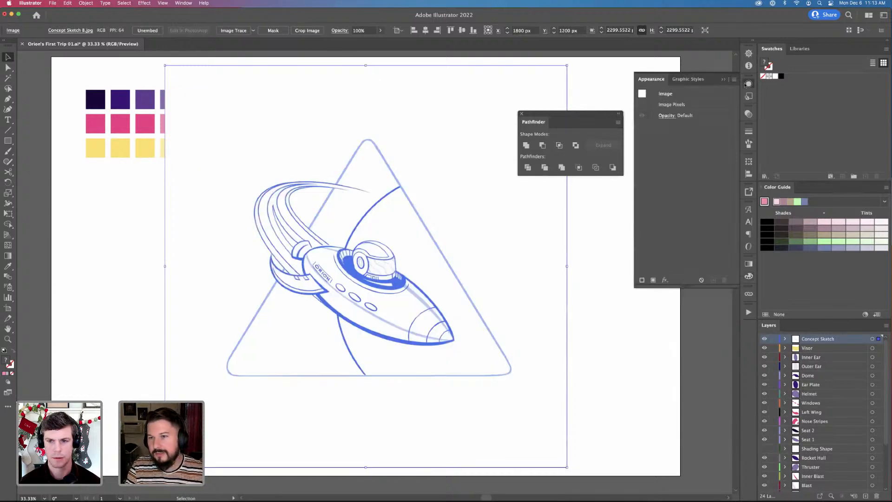
left_click(748, 114)
left_click(658, 122)
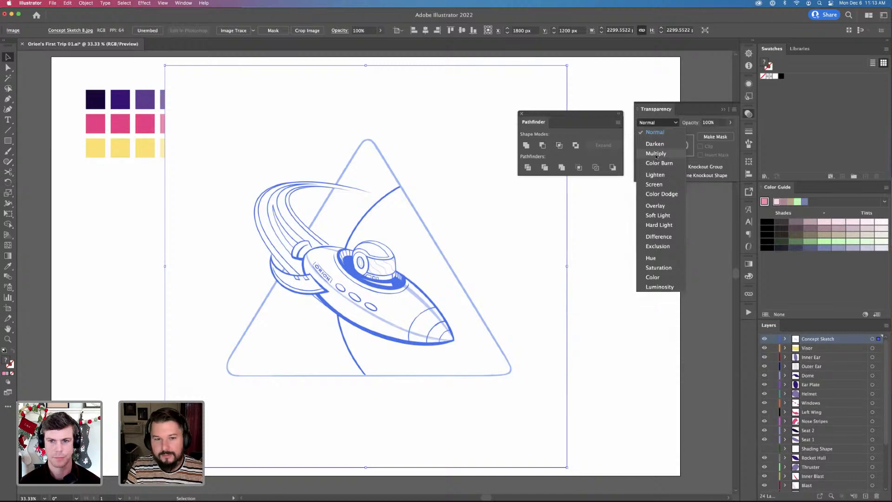
left_click(656, 154)
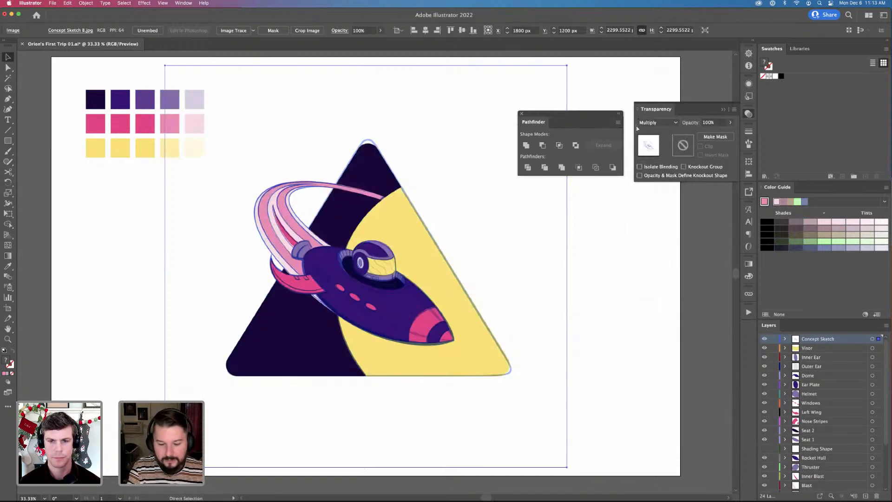
key("super+equal")
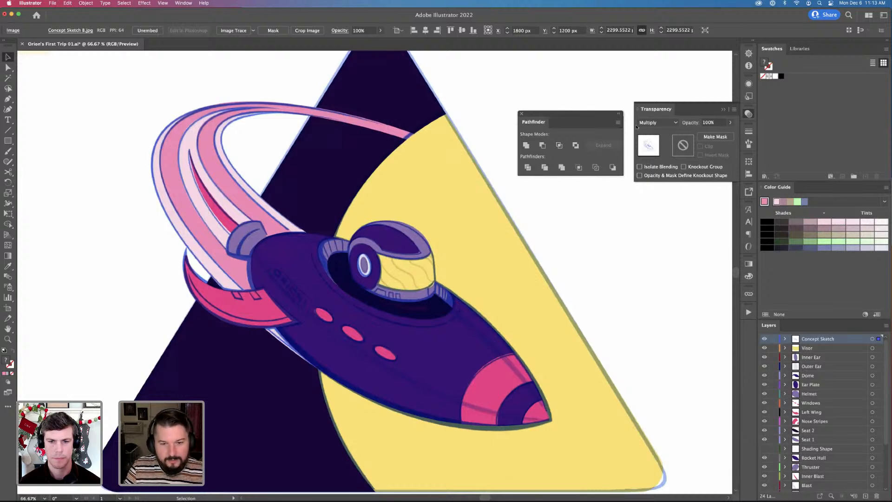
key("super+shift+a")
left_click_drag(536, 269, 525, 235)
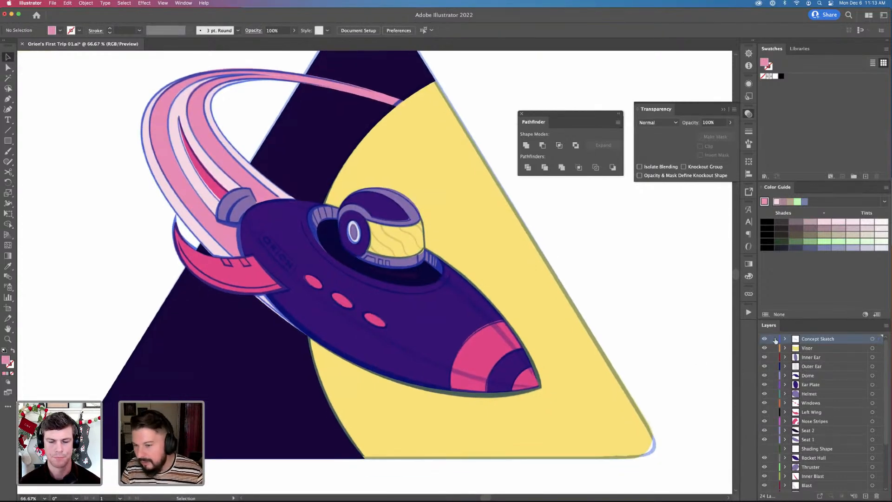
mouse_move(415, 344)
left_mouse_down()
mouse_move(456, 331)
mouse_move(429, 344)
left_mouse_up()
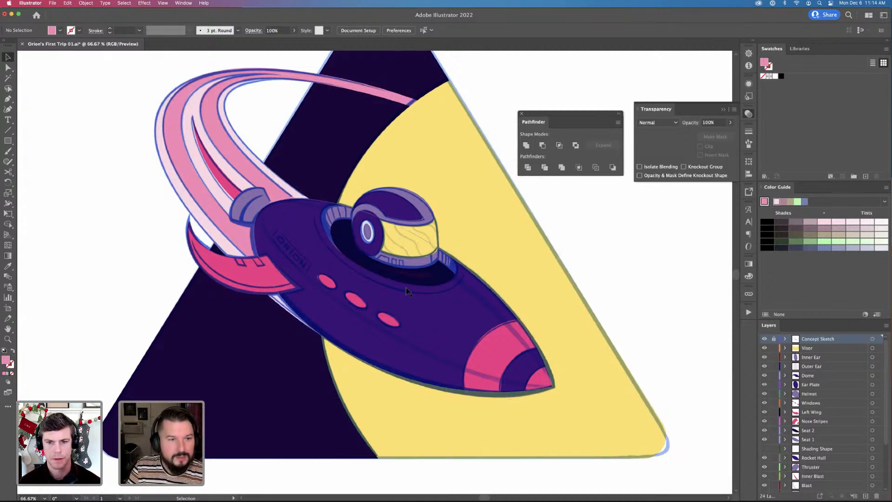
Add a layer named Waves directly above the Visor layer and lock all the other layers
mouse_move(413, 318)
left_mouse_down()
mouse_move(404, 374)
mouse_move(374, 303)
mouse_move(402, 330)
left_mouse_up()
key("super+equal")
key("super+equal")
key("super+equal")
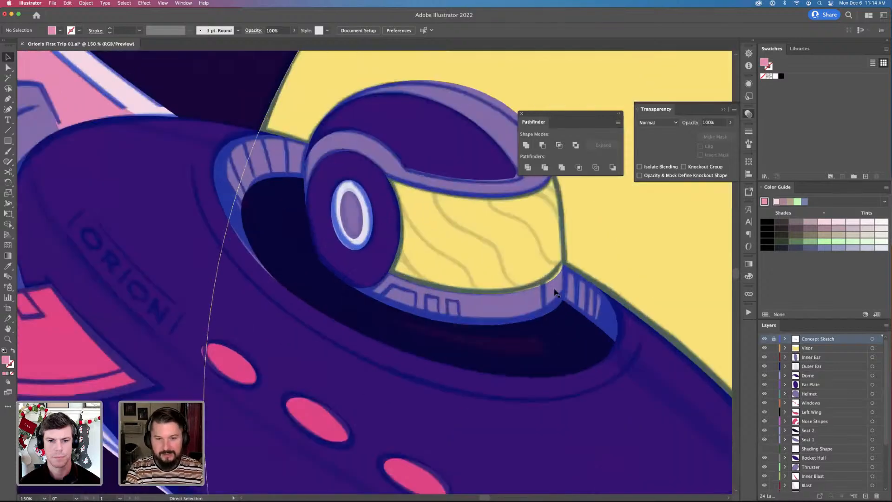
scroll(590, 325, "right", 3)
scroll(590, 325, "up", 2)
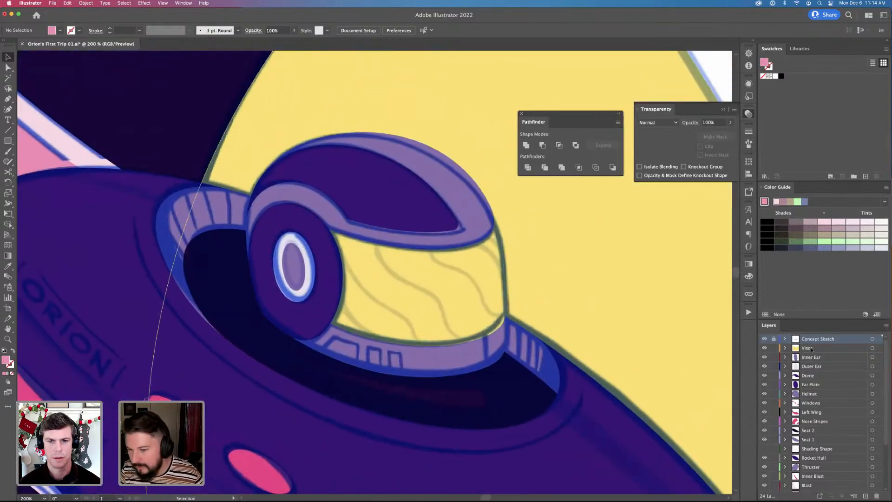
left_click(811, 349)
left_click(865, 495)
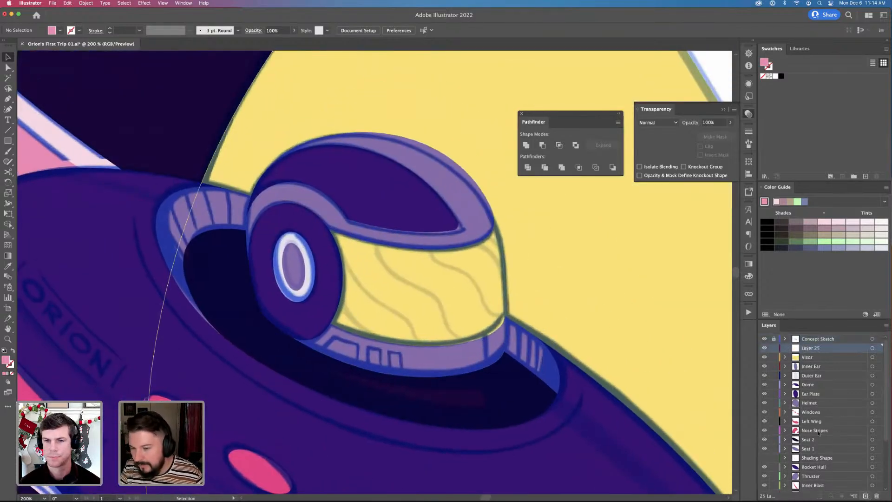
left_click(773, 350, "alt")
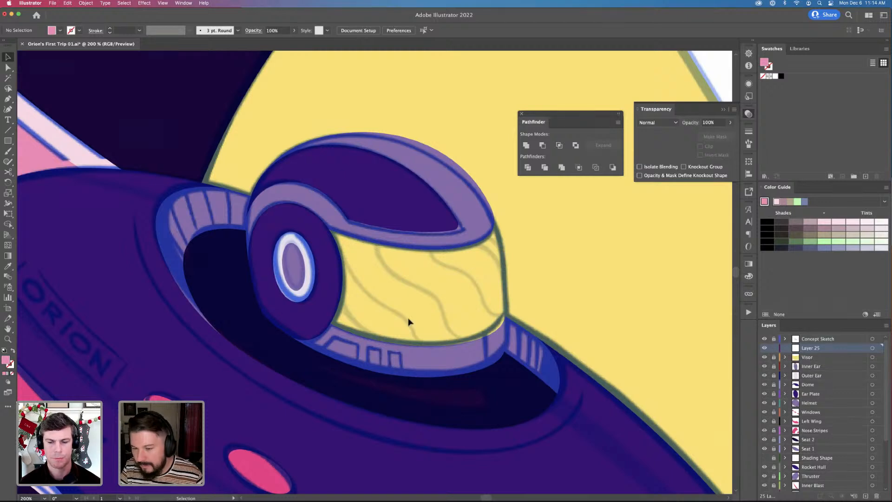
double_click(816, 347)
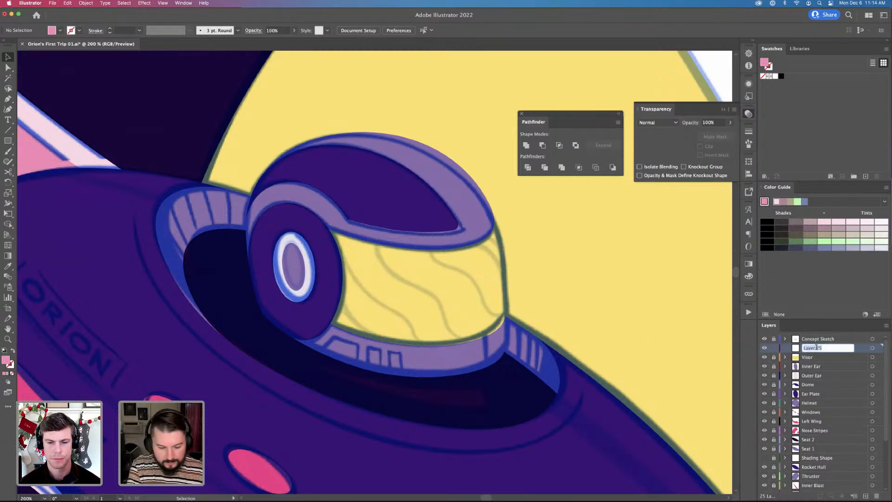
type("Waves")
key("Return")
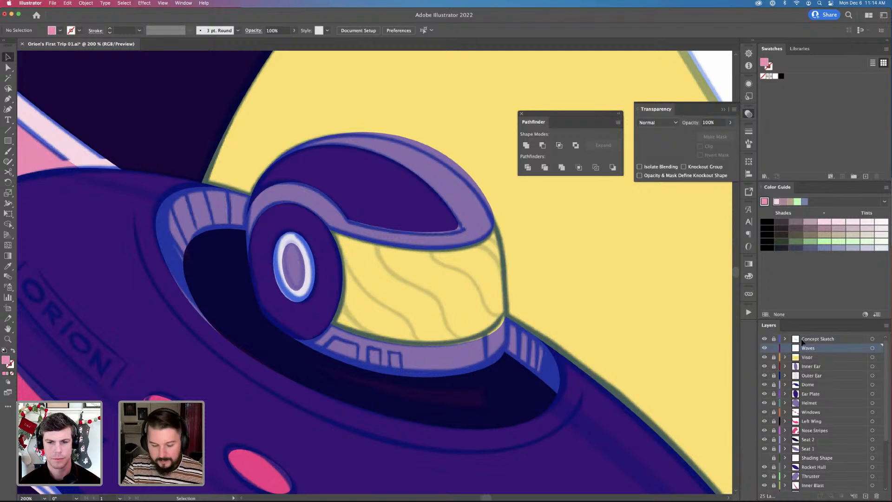
Draw the middle wave of the visor with the Pen tool, from its upper edge along the lower edge to the front edge
key("p")
scroll(419, 279, "right", 2)
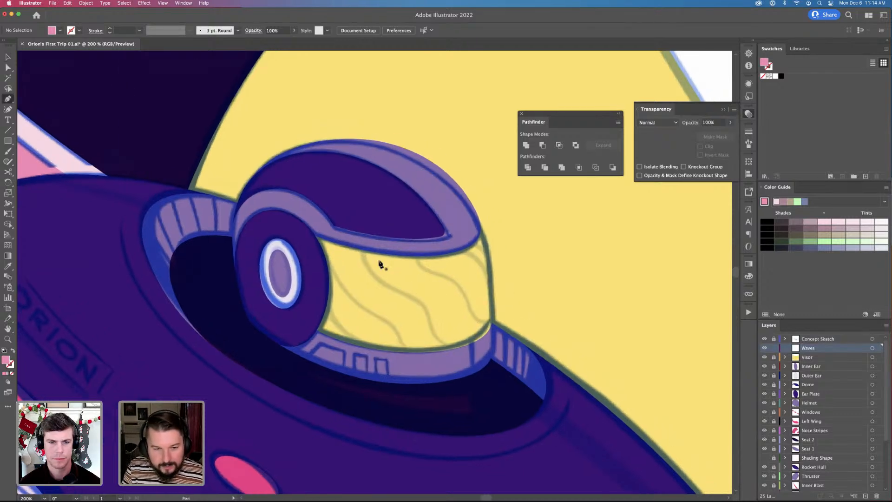
left_click_drag(363, 251, 363, 270)
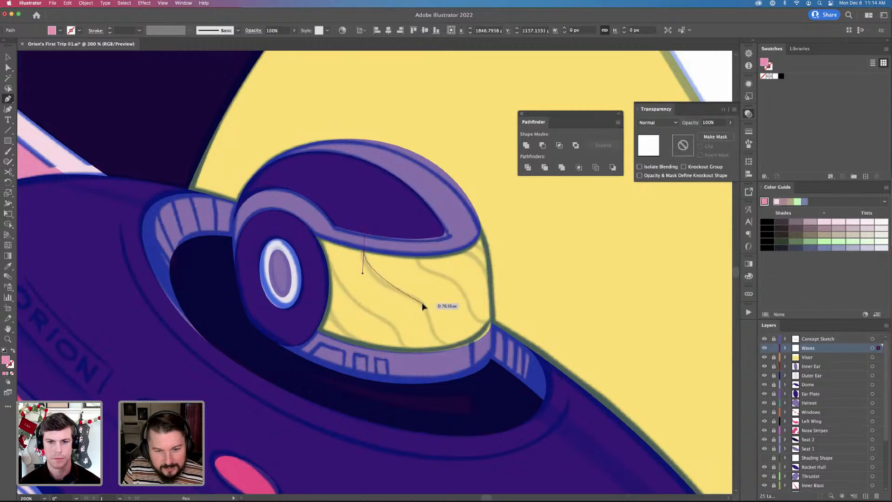
left_click_drag(421, 304, 435, 319)
left_click_drag(363, 273, 363, 288)
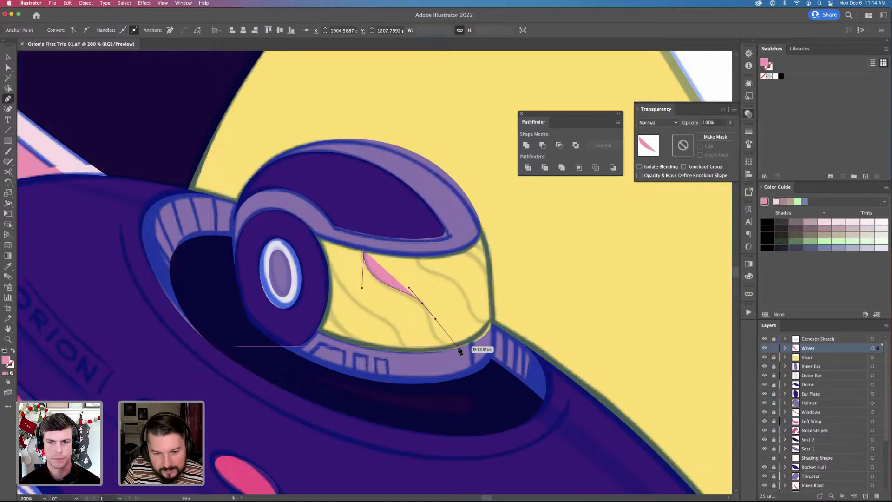
left_click_drag(459, 348, 495, 353)
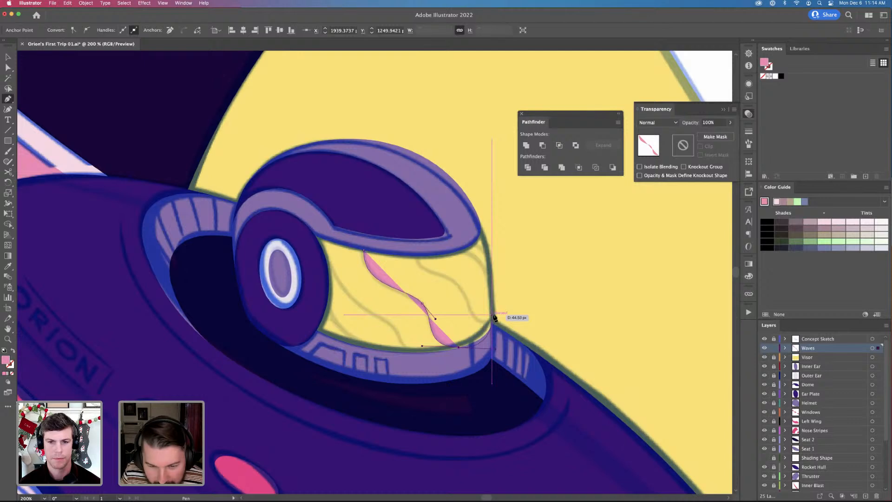
left_click(493, 316)
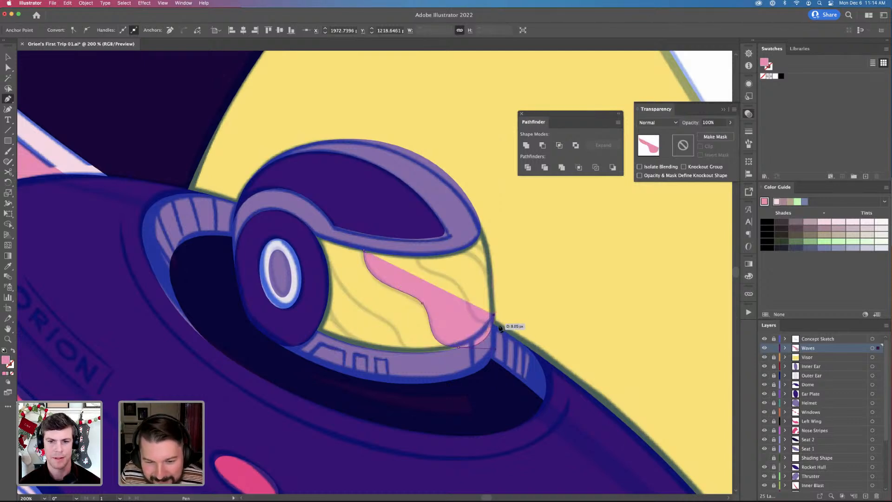
Swap the wave path's fill and stroke so it has a pink stroke and no fill, and deselect it
key("i")
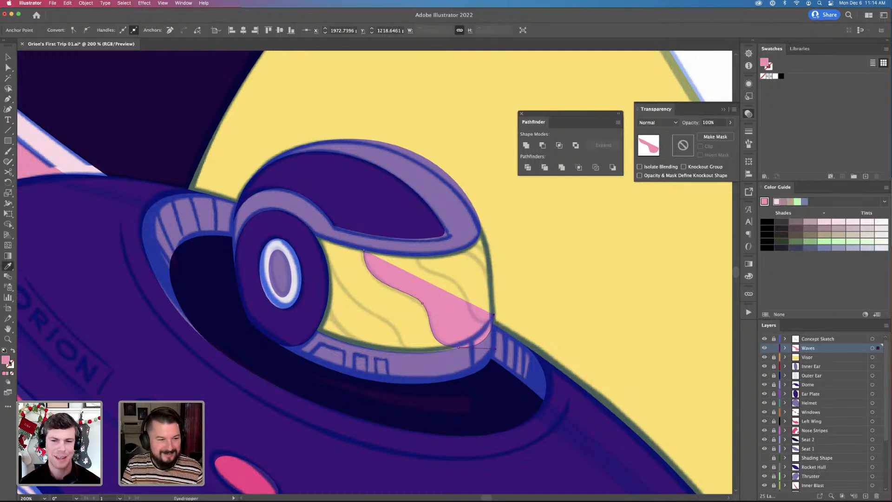
left_click(13, 351)
key("super+shift+a")
key("v")
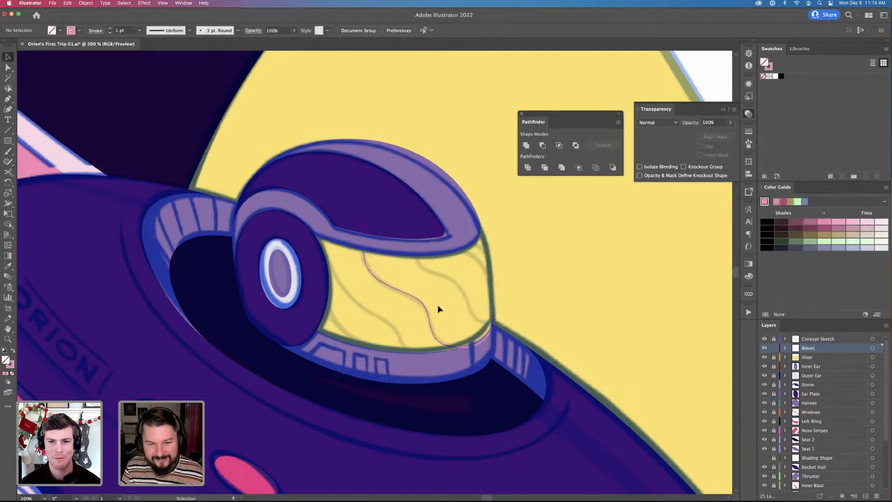
Start a second wave from the visor's upper edge, tracing the sketch line nearer the front with a curved middle anchor
key("p")
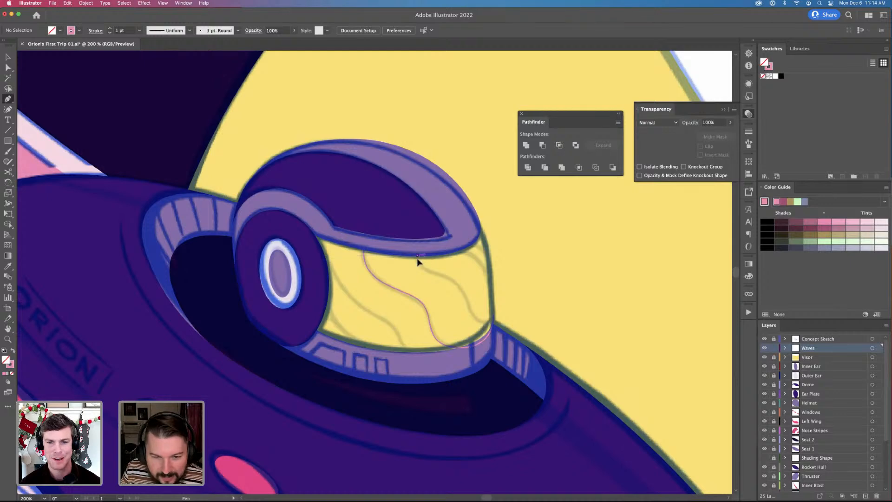
left_click(418, 268)
left_click(449, 273)
left_click(459, 285)
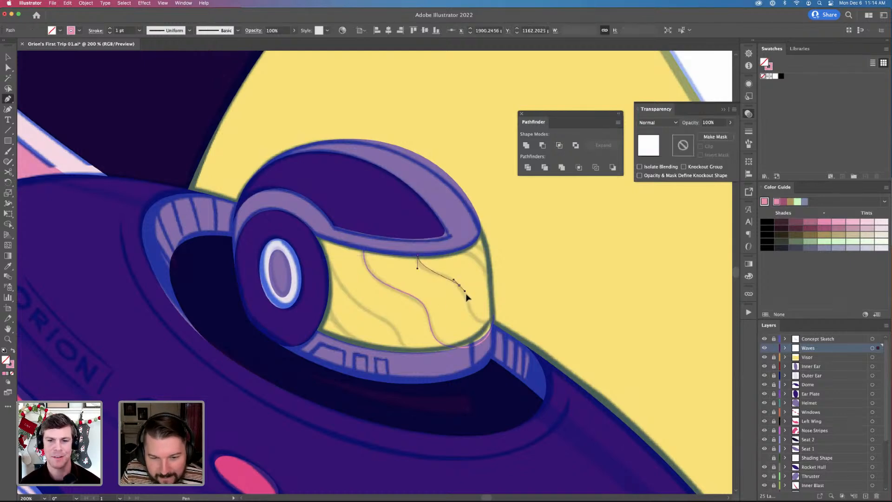
left_click(468, 298)
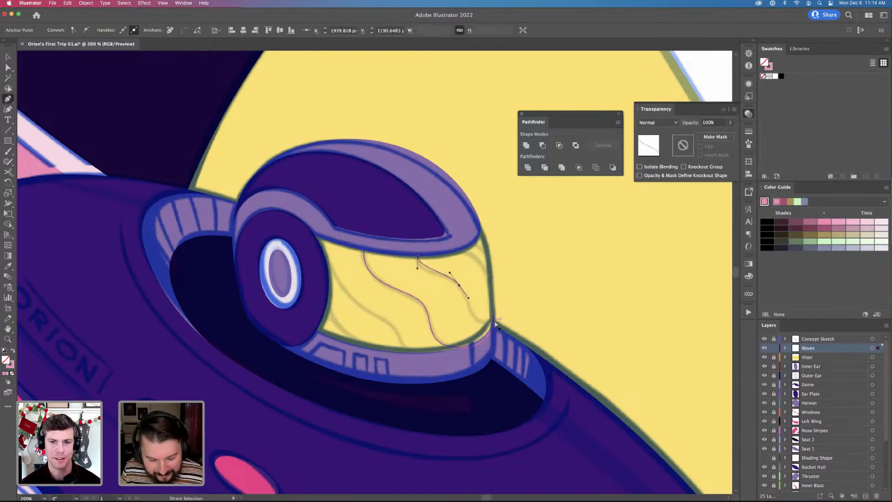
Try to end the second wave on the visor's front edge in outline view, and undo the added anchor
key("super+y")
left_click_drag(493, 327, 493, 320)
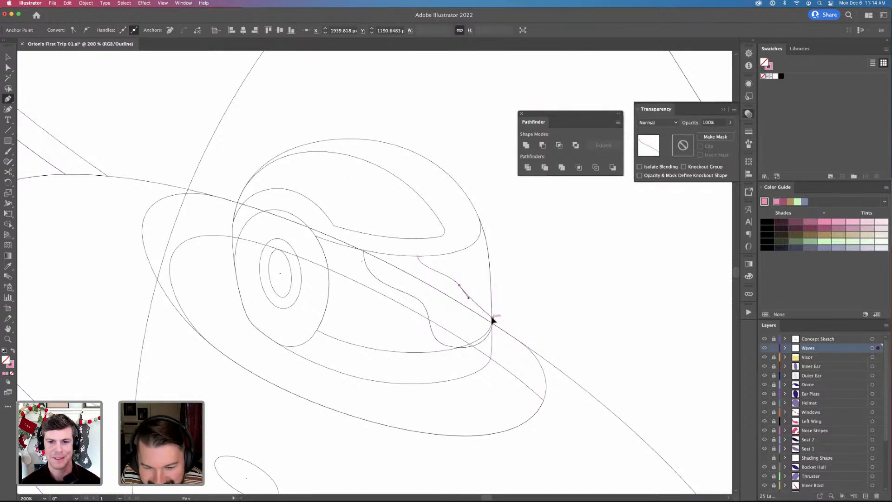
key("a")
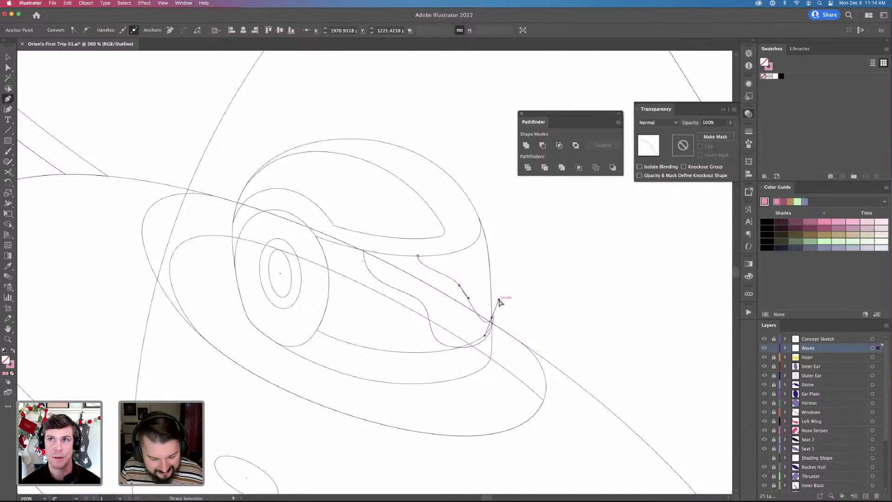
key("super+y")
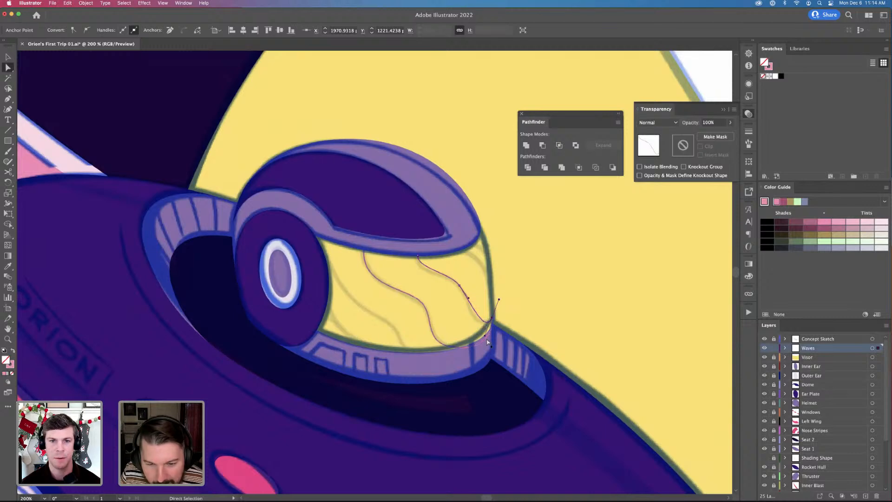
key("super+z")
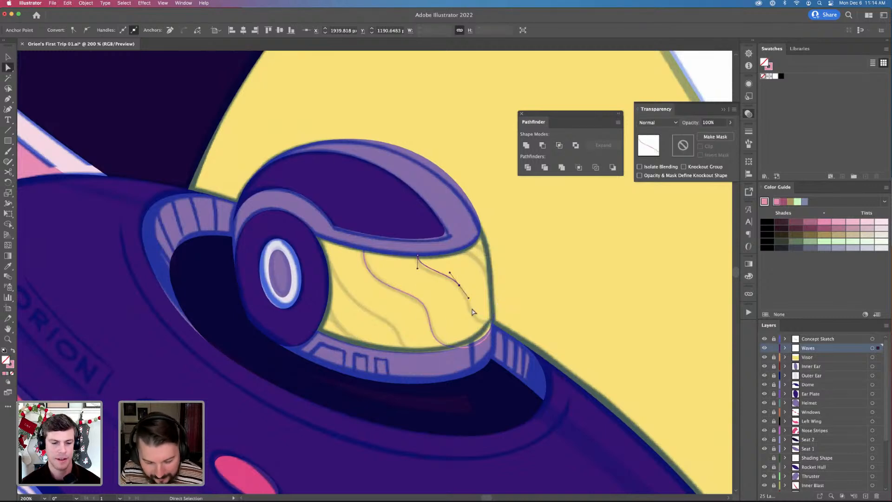
End the second wave at the visor's lower front corner, adjust its anchors and handles to follow the sketch line, and deselect it
key("p")
left_click_drag(459, 285, 506, 330)
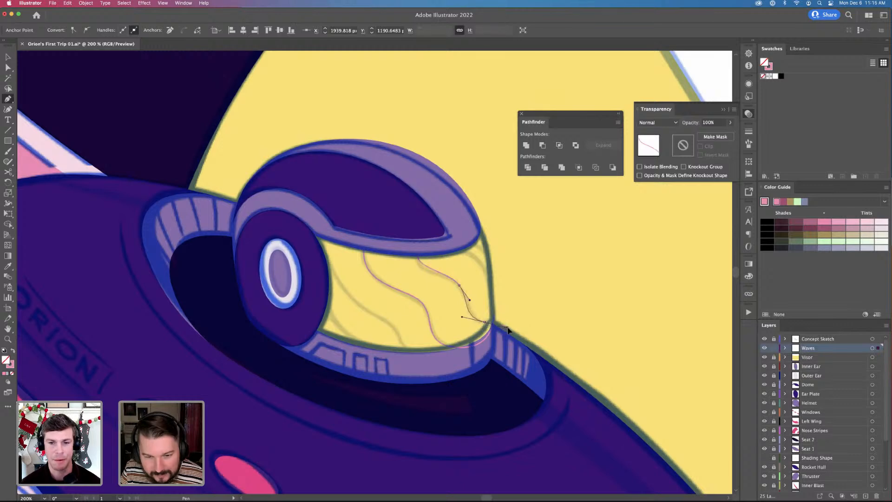
key("super")
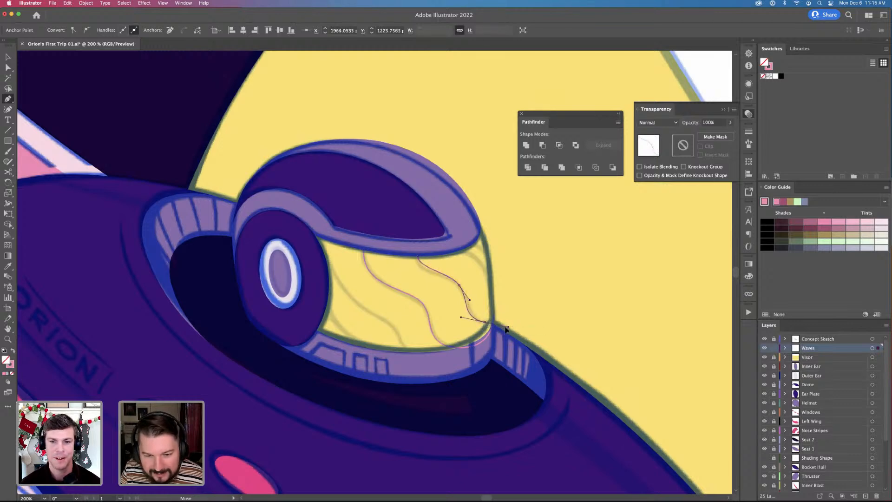
left_click_drag(462, 315, 467, 319)
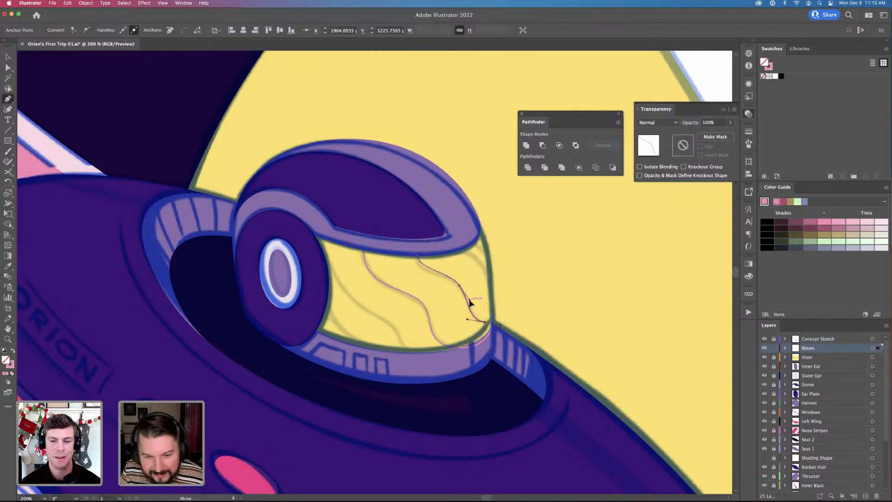
left_click(418, 269, "super")
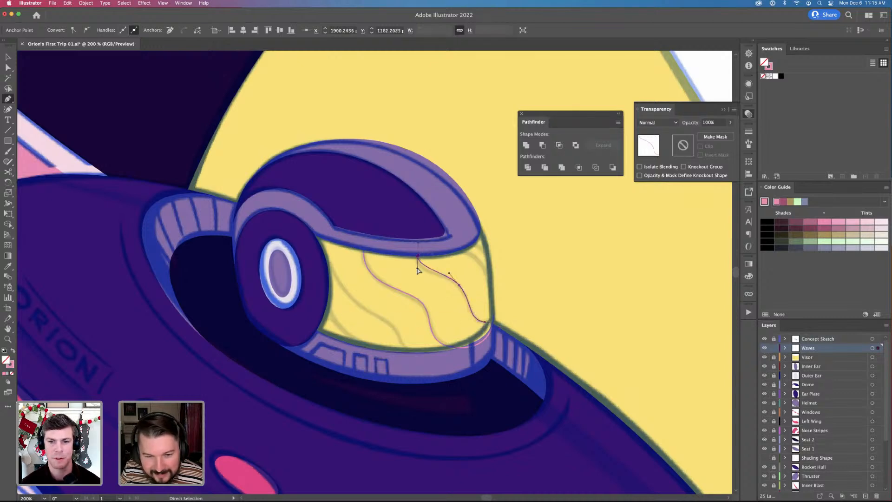
left_click_drag(417, 269, 424, 283)
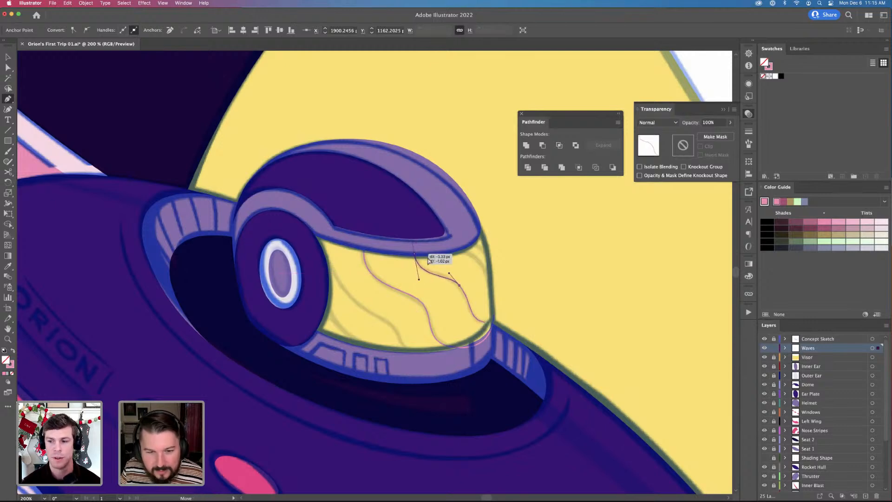
left_click(470, 293, "super")
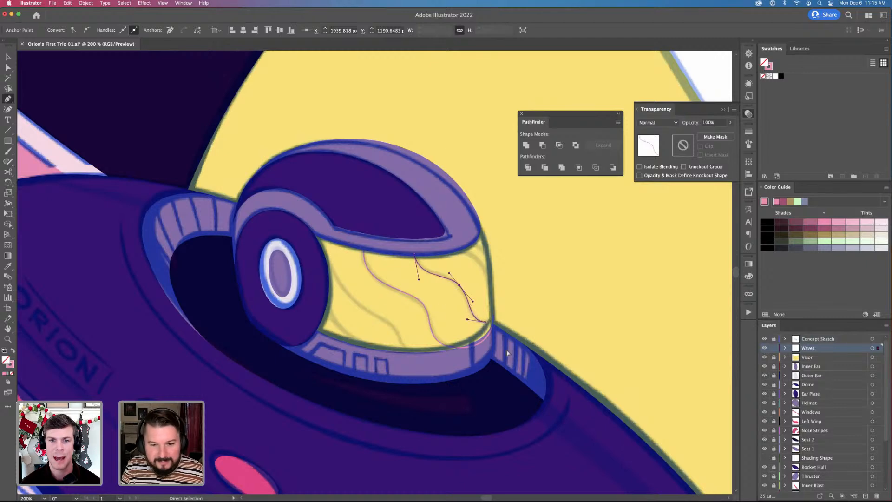
left_click(495, 287, "super")
key("v")
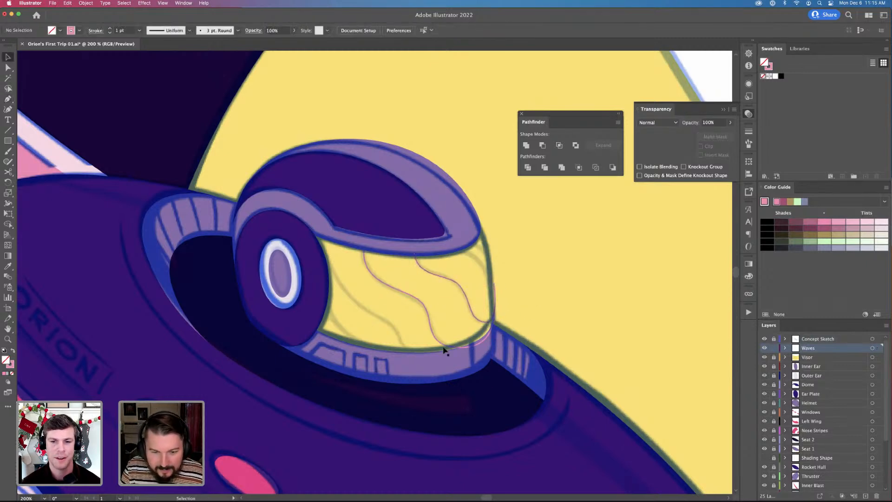
Draw a third wave with the Pen tool from the visor's corner beside the ear plate down to its lower edge
key("p")
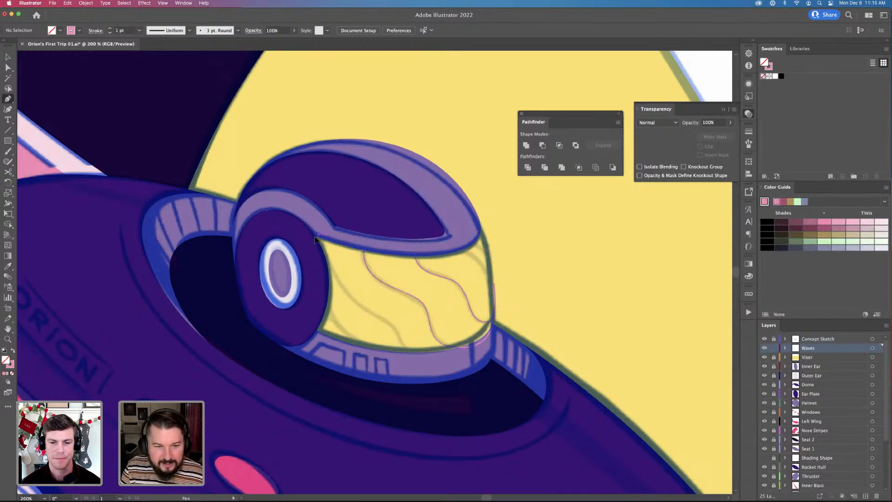
left_click_drag(364, 309, 382, 323)
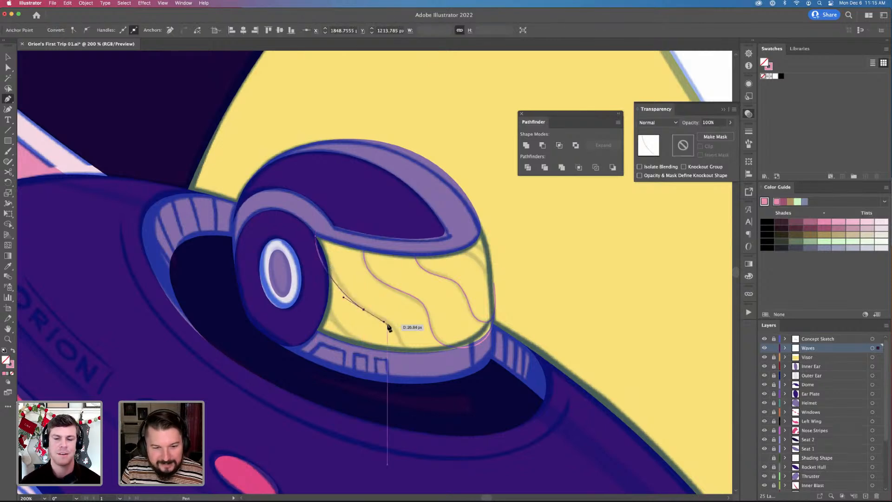
left_click(394, 328, "super")
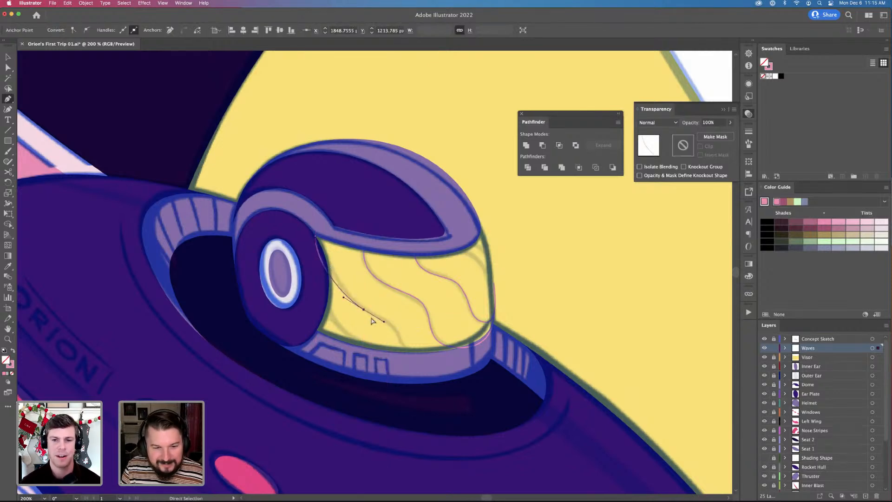
left_click(406, 341)
left_click_drag(422, 353, 450, 357)
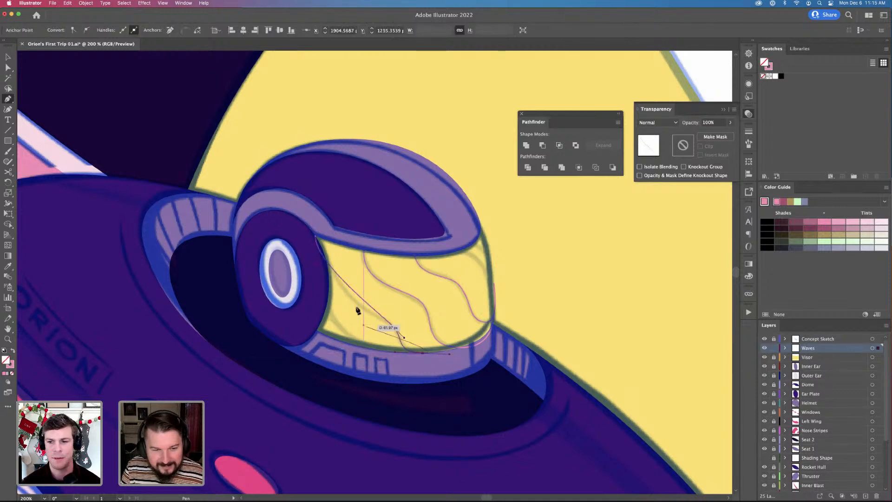
Reshape the third wave by shifting its upper anchor onto the visor and adjusting the curve handles, and deselect it
left_click(325, 271, "super")
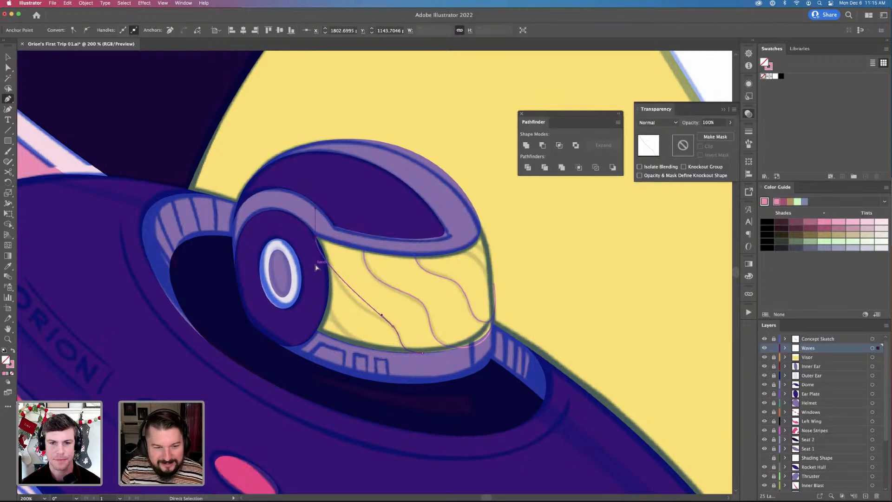
left_click_drag(316, 268, 332, 237)
left_click_drag(341, 316, 329, 315)
left_click_drag(392, 325, 404, 336)
left_click(376, 311)
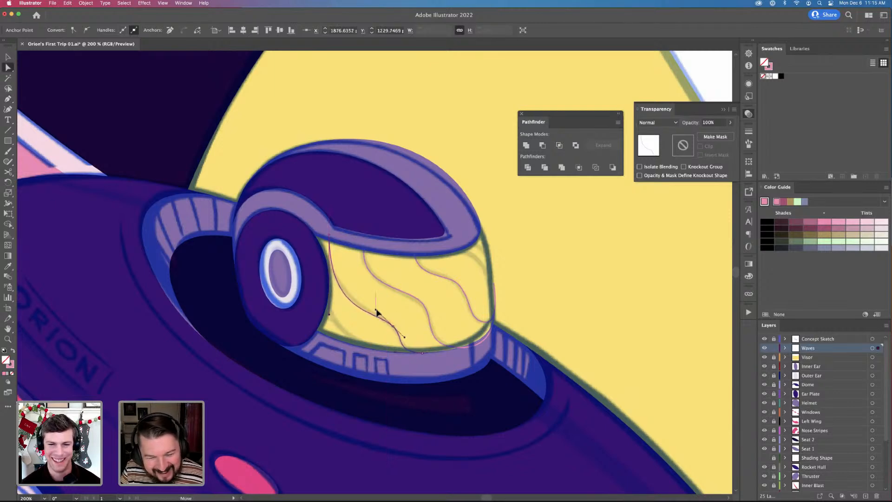
left_click(400, 337)
key("p")
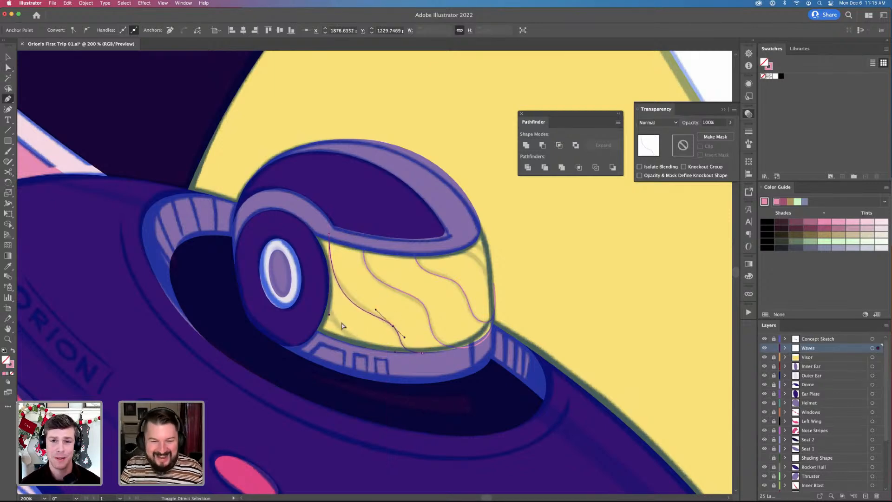
key("super+shift+a")
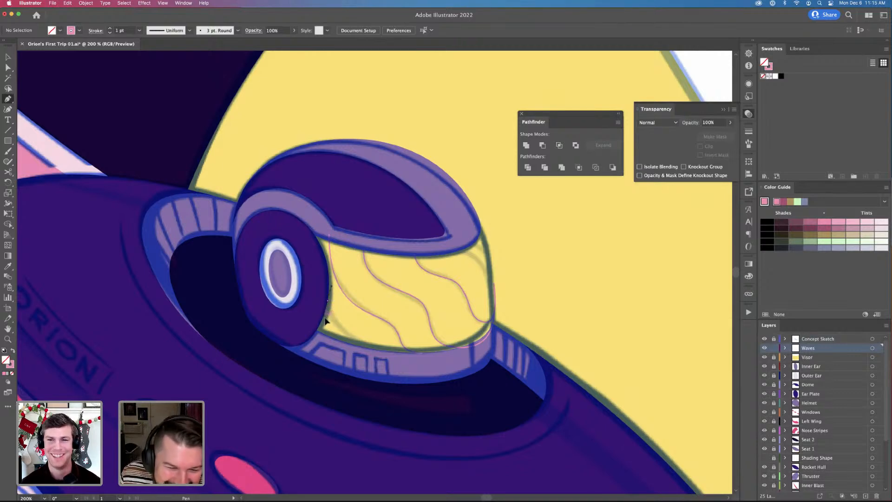
Draw a fourth short curved wave with the Pen tool from the ear plate's lower edge to the visor's lower edge
left_click(323, 324)
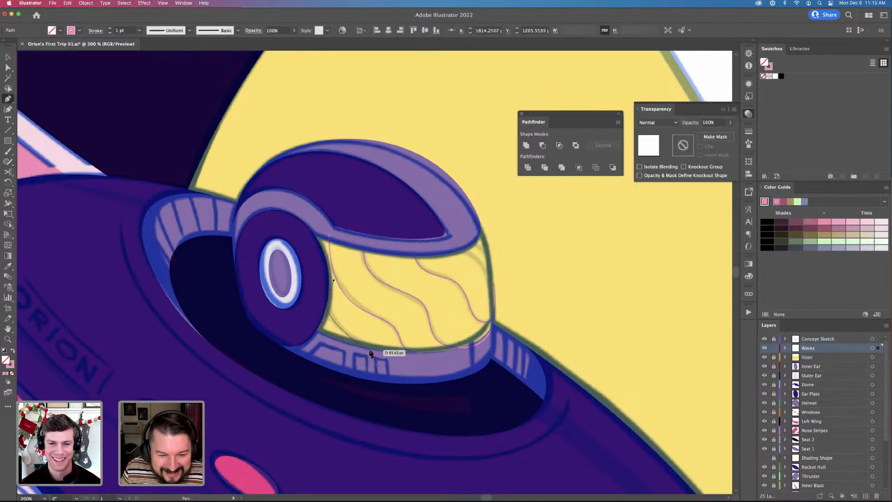
left_click(370, 349)
left_click_drag(384, 359, 398, 358)
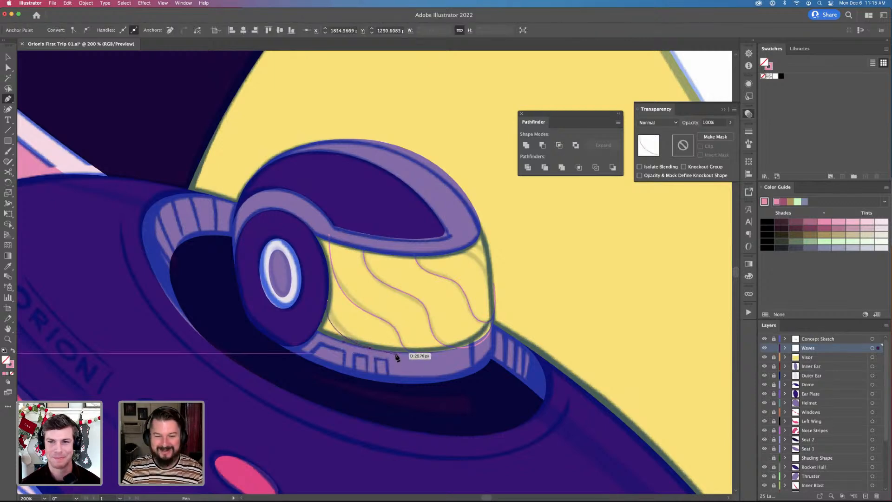
key("v")
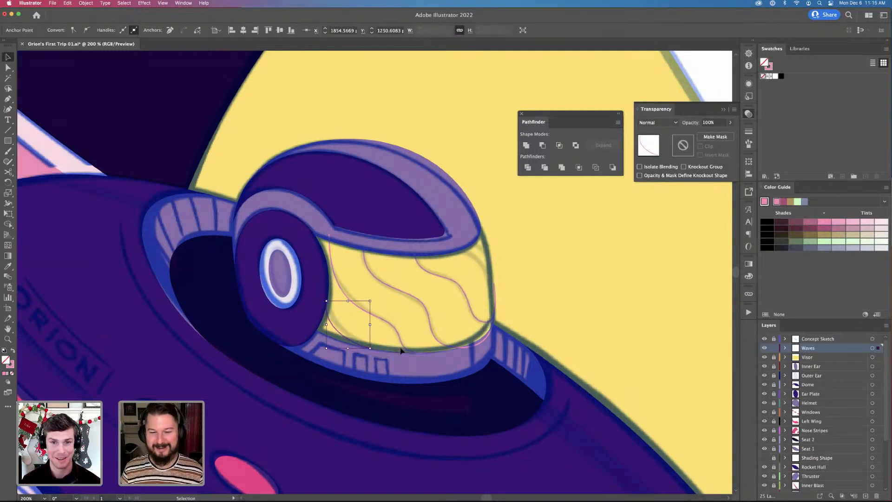
Draw a curved line from the visor's upper edge near the front to its front edge, following the sketch, and deselect it
key("p")
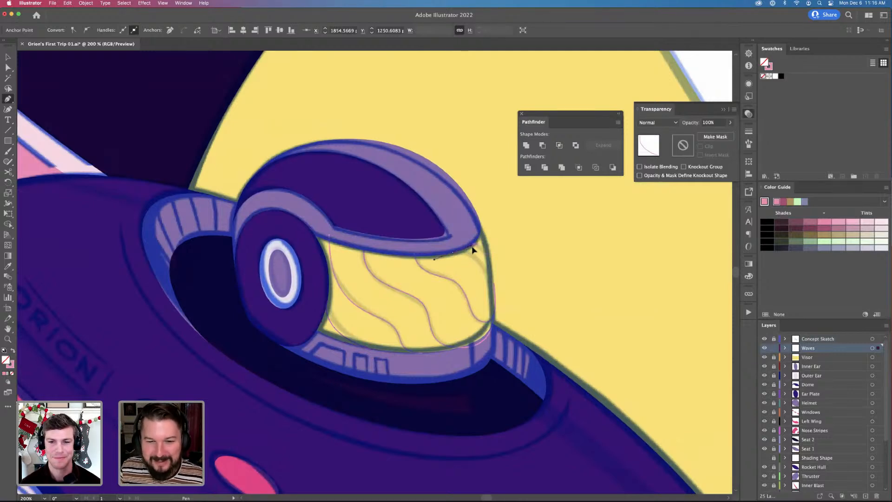
left_click(473, 249)
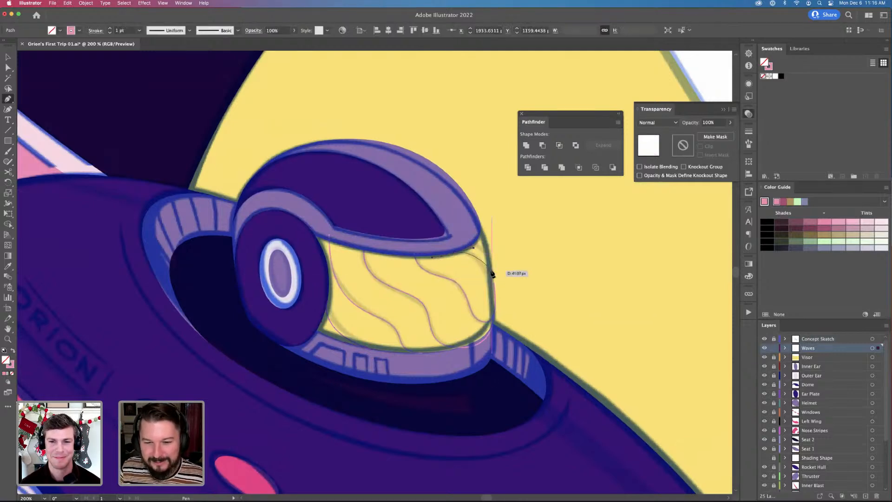
key("super+y")
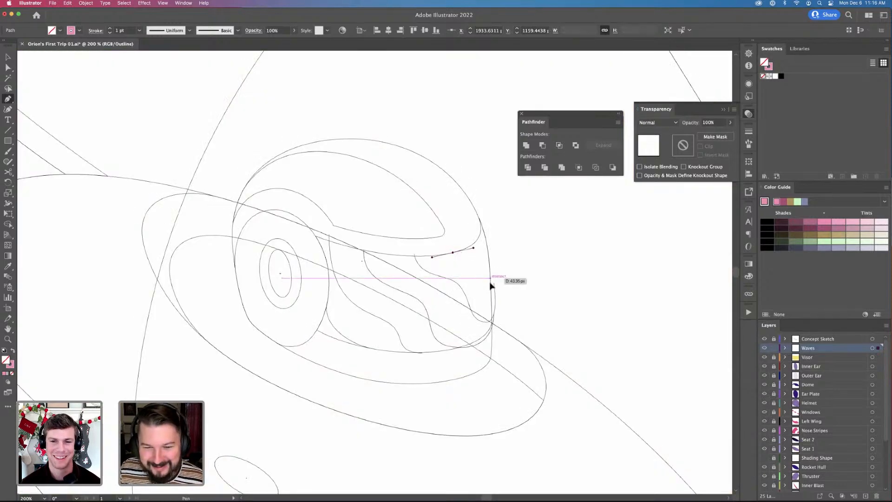
mouse_move(491, 278)
left_mouse_down()
mouse_move(491, 292)
mouse_move(498, 273)
left_mouse_up()
left_click(490, 292)
key("super+y")
key("super+shift+a")
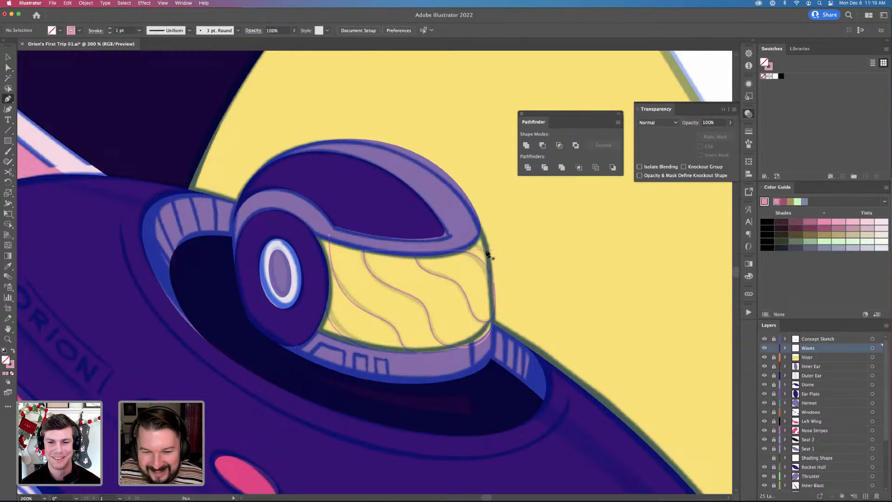
key("v")
Draw a second, smaller curve across the visor's upper front corner, ending on its front edge in outline view, and deselect it
key("p")
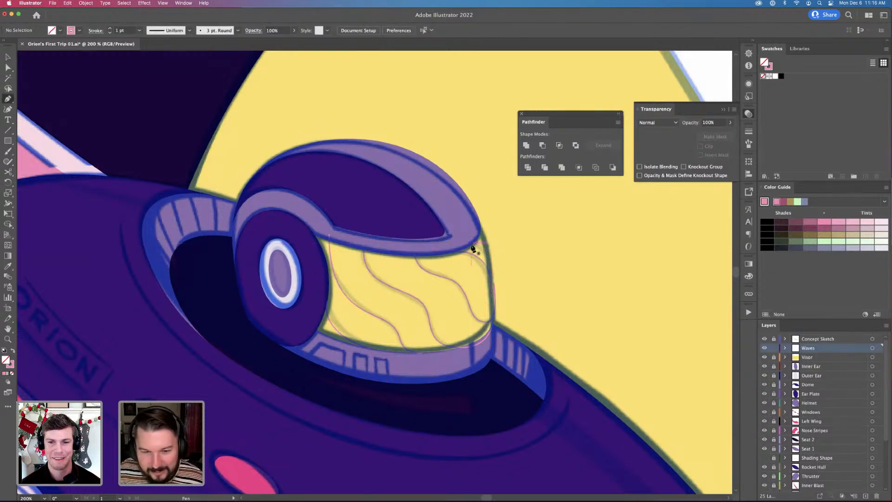
left_click(475, 246)
left_click(477, 242)
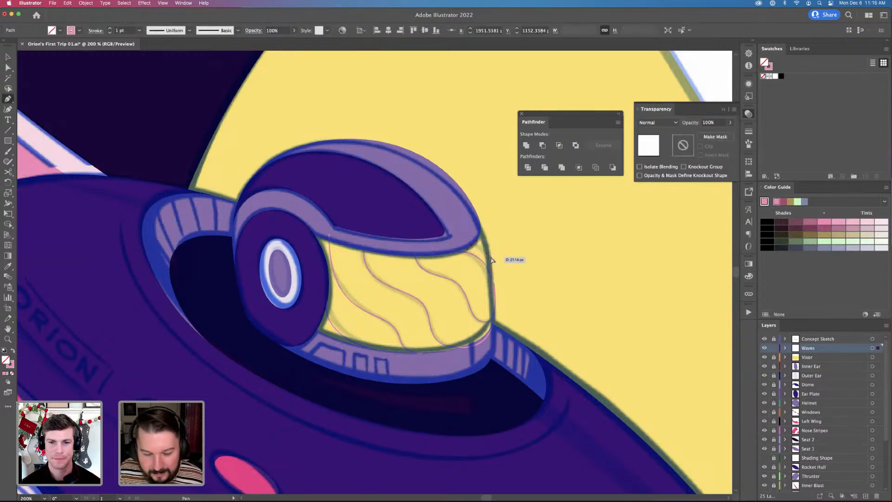
key("super+y")
left_click(487, 243)
left_click(488, 257)
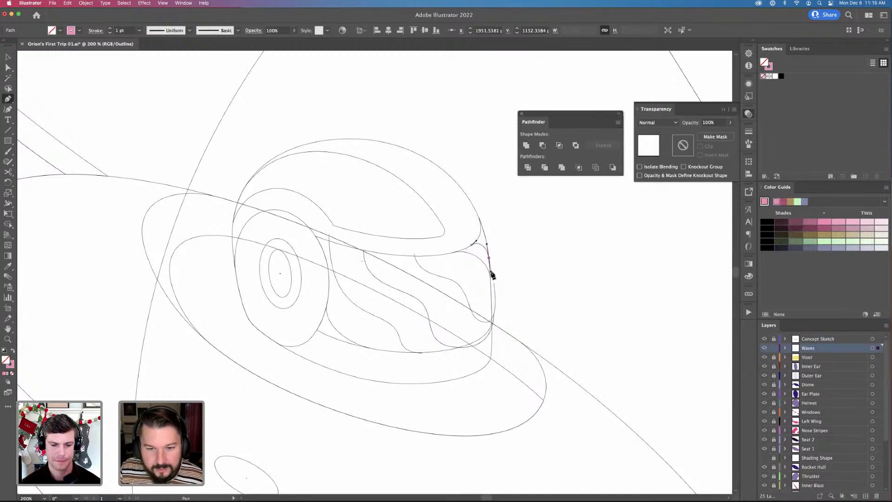
key("super+shift+a")
Close the short wave beside the ear plate into a shape by adding straight segments across the ear plate in outline view
key("a")
left_click_drag(413, 363, 390, 356)
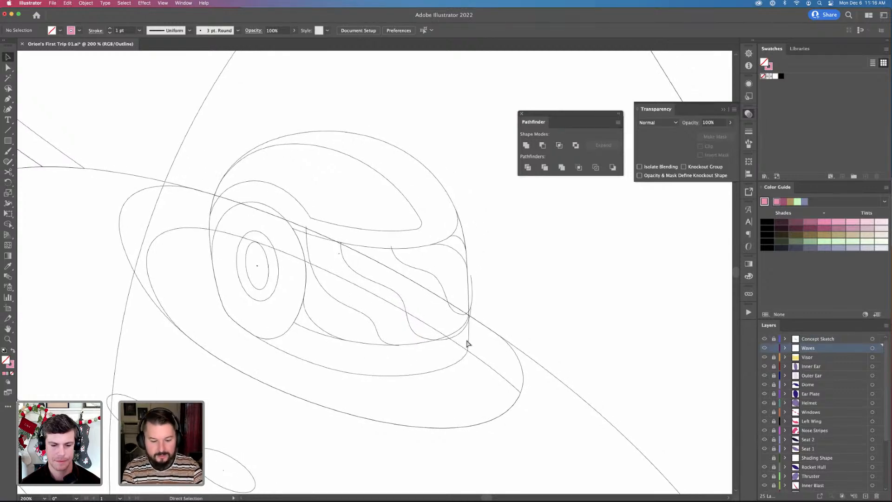
key("super+y")
key("super+equal")
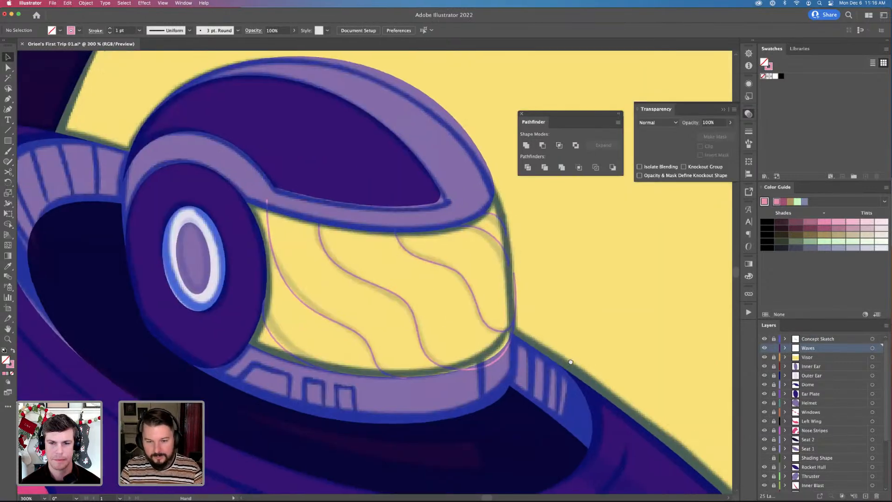
key("super+y")
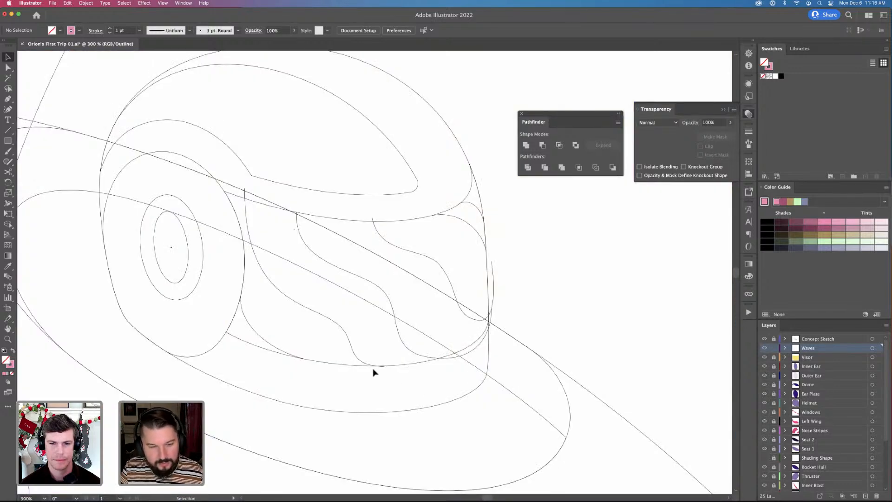
scroll(372, 371, "left", 3)
key("a")
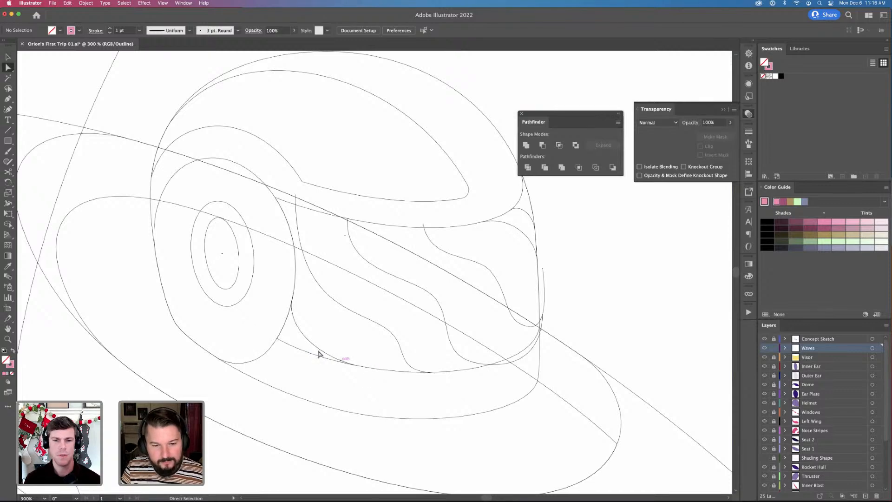
left_click(318, 354)
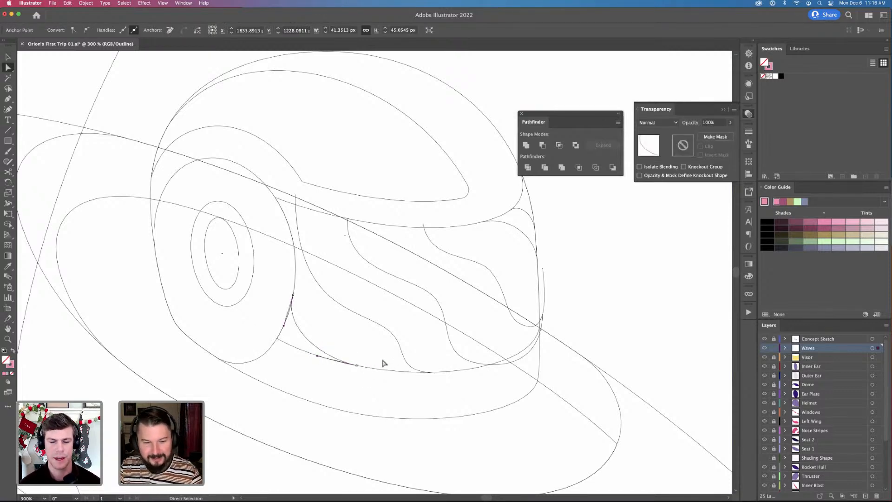
key("p")
left_click_drag(356, 371, 259, 370)
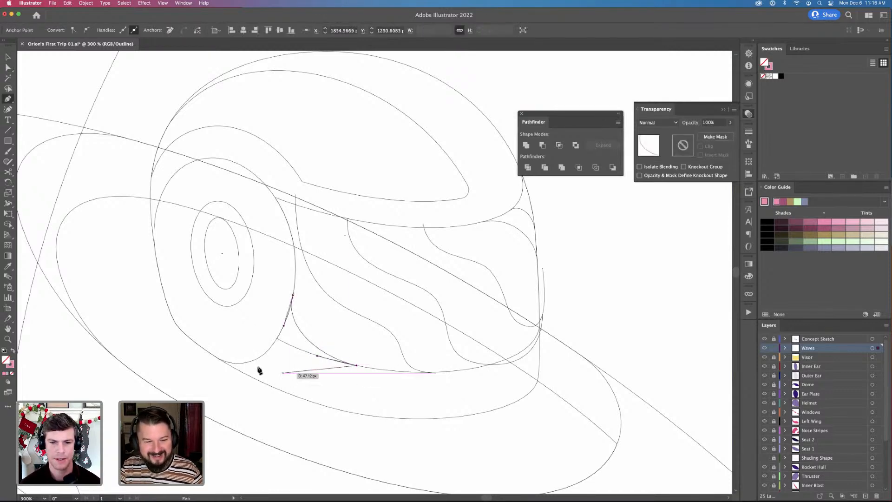
left_click(240, 363)
left_click_drag(293, 294, 296, 299)
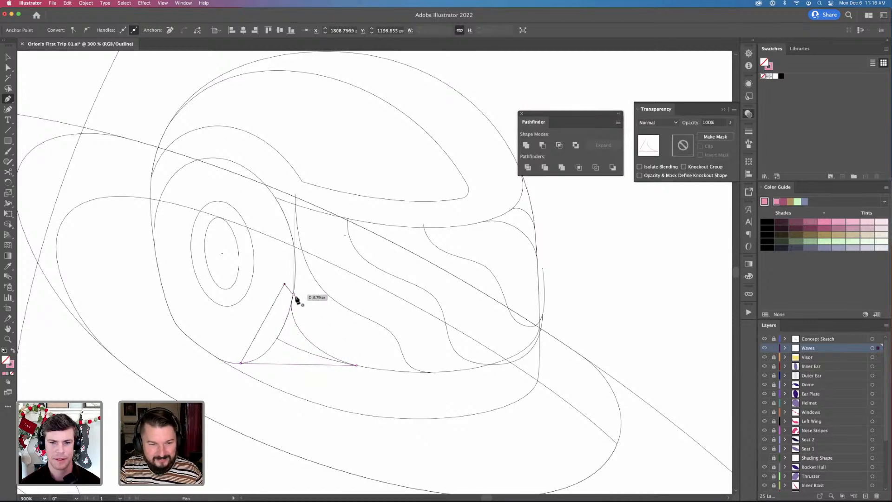
left_click(294, 295)
Adjust the curve handle at the upper anchor of the small closed shape beside the ear plate
key("a")
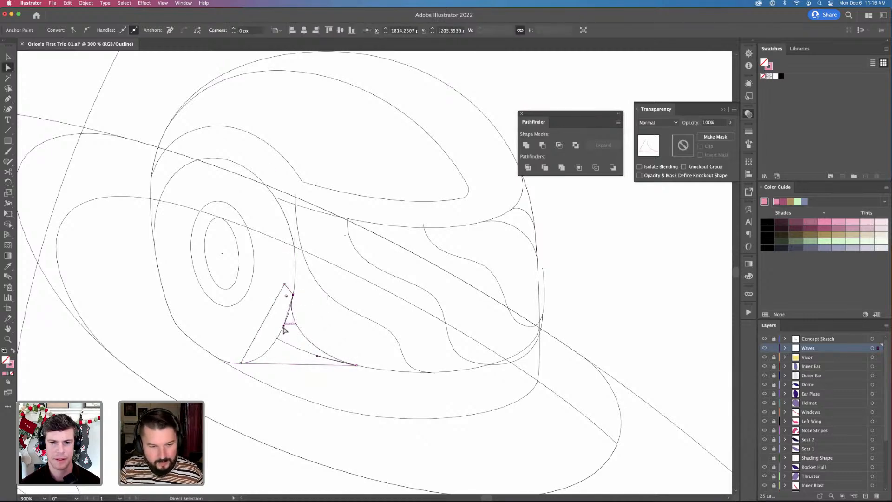
mouse_move(282, 327)
left_mouse_down()
mouse_move(280, 319)
mouse_move(282, 331)
left_mouse_up()
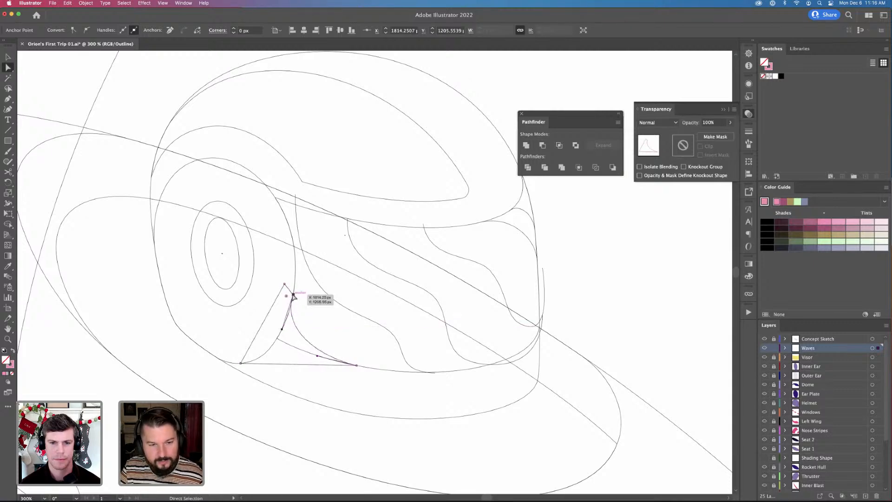
left_click_drag(424, 427, 403, 415)
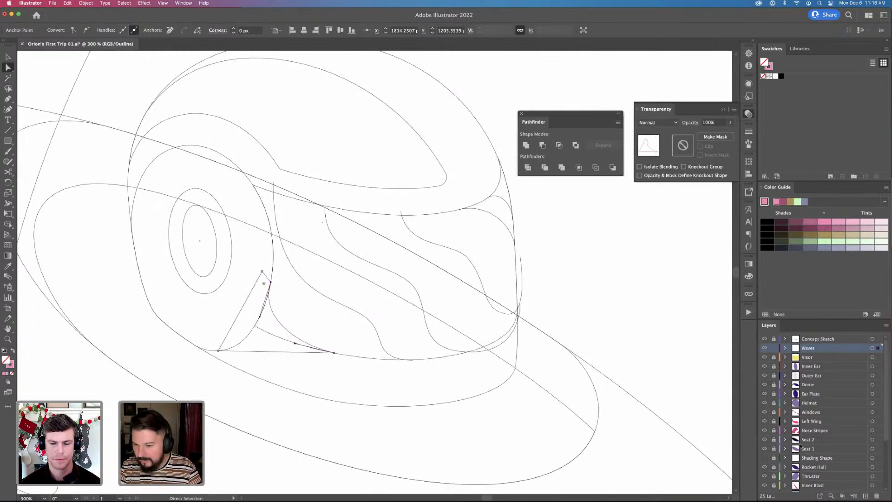
key("v")
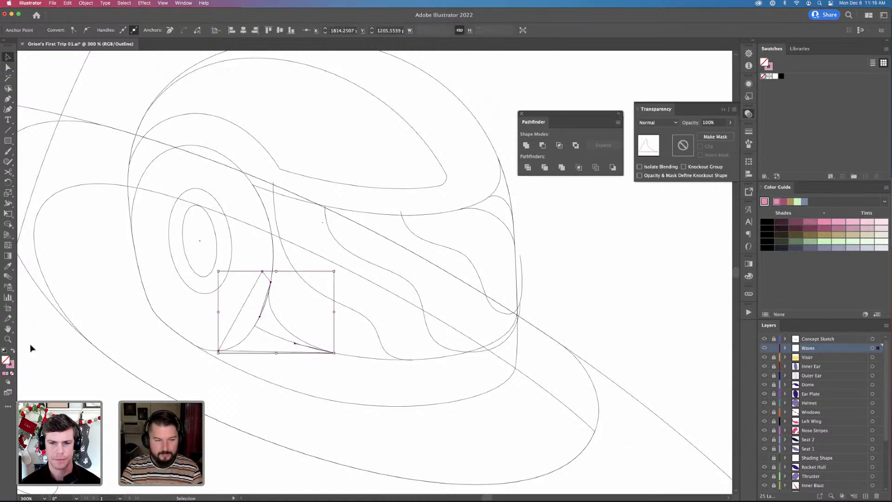
left_click(13, 351)
left_click(13, 352)
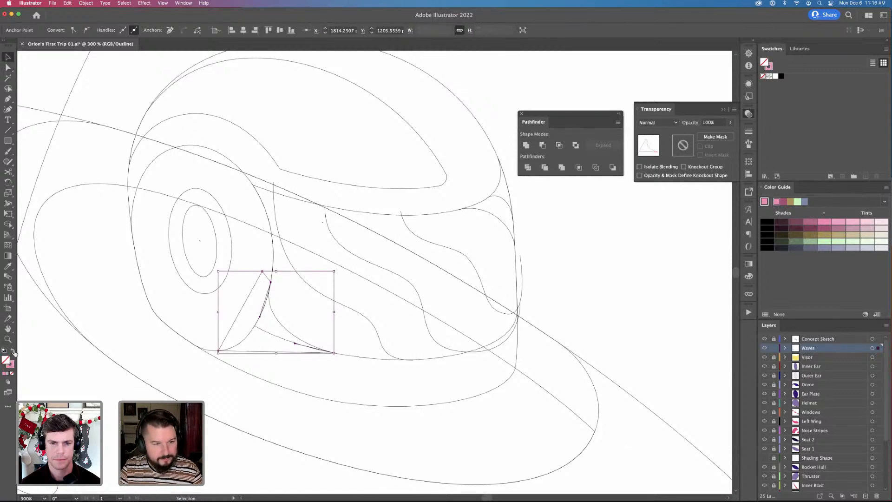
left_click(360, 370)
Close the third wave into a shape by adding straight segments from its lower end around the ear plate to its upper end
left_click(381, 342)
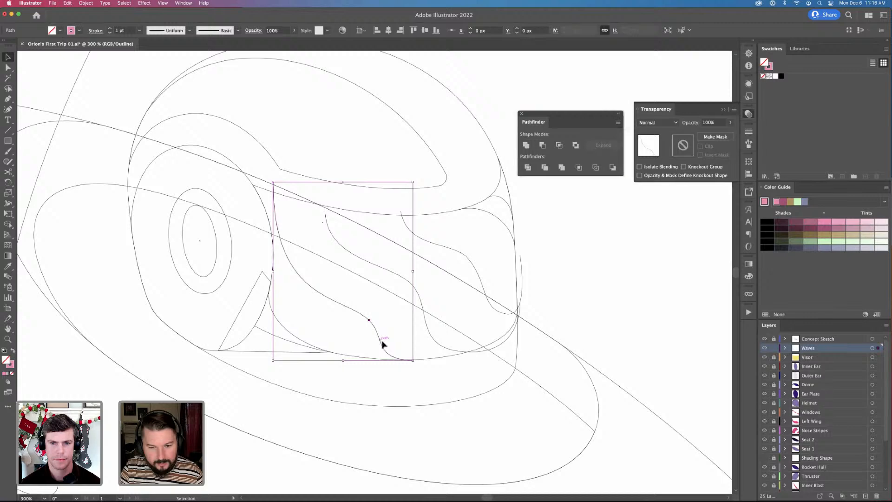
key("p")
left_click(412, 360)
left_click(182, 385)
left_click(140, 314)
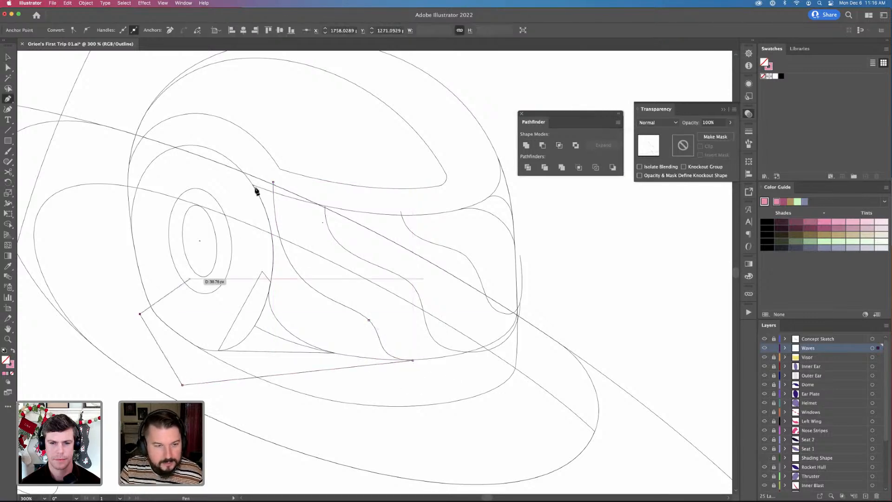
left_click(250, 166)
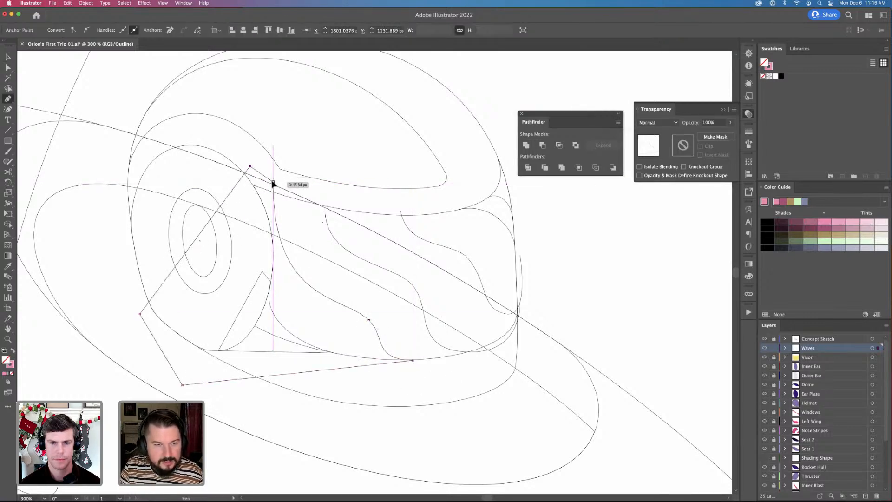
left_click(273, 183)
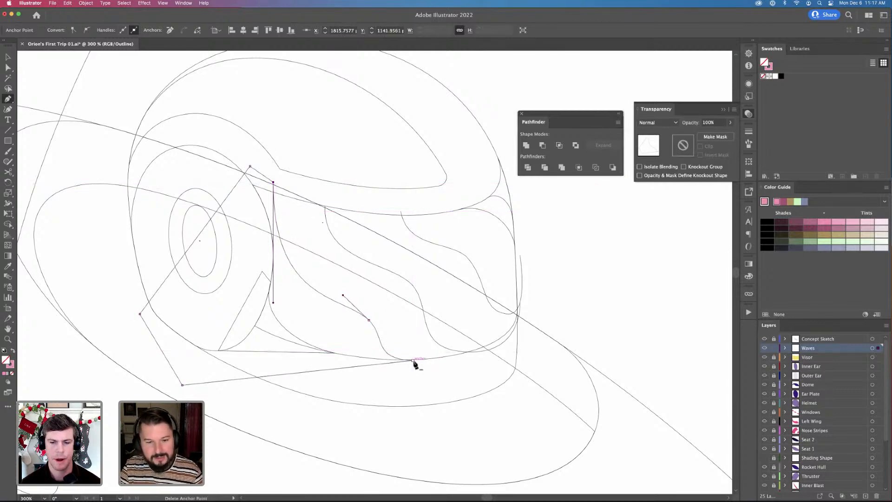
key("v")
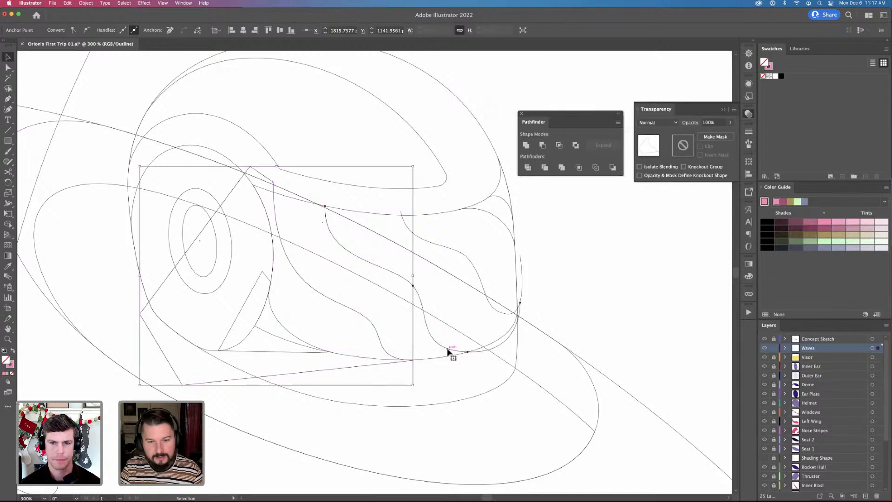
Swap the fill and stroke of the second wave to give it a pink fill, and check it in preview
left_click(447, 349)
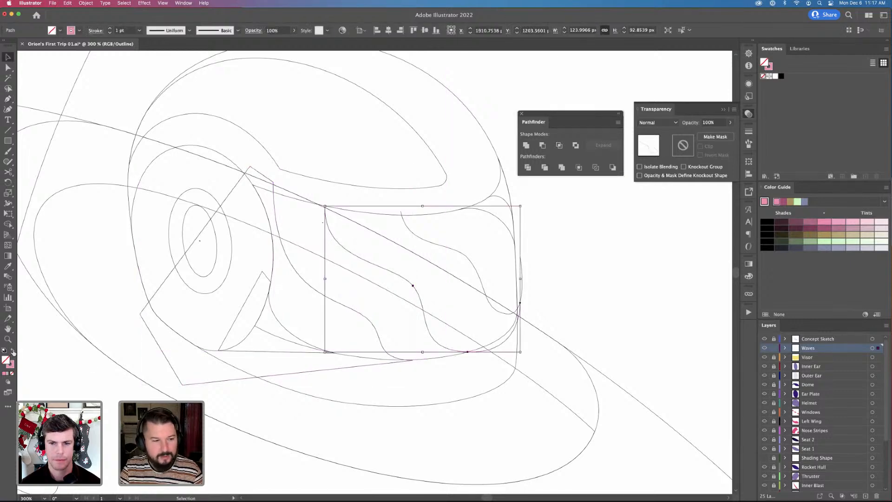
left_click(13, 352)
key("super+y")
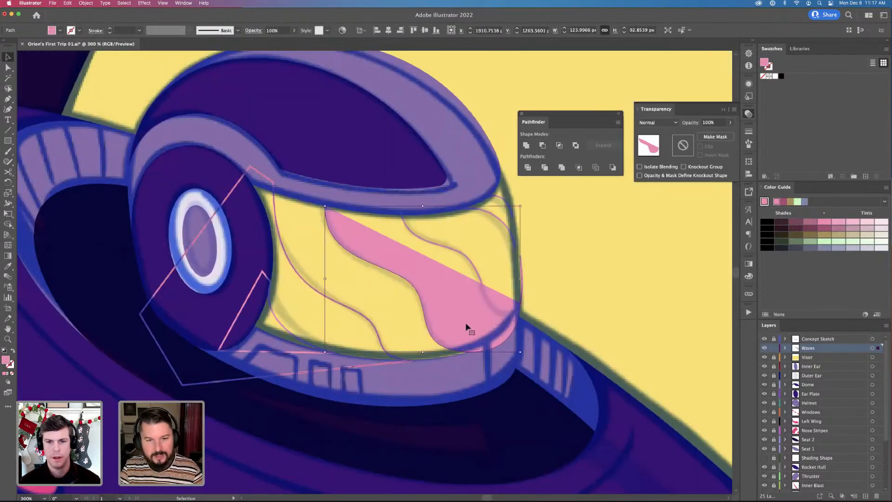
key("a")
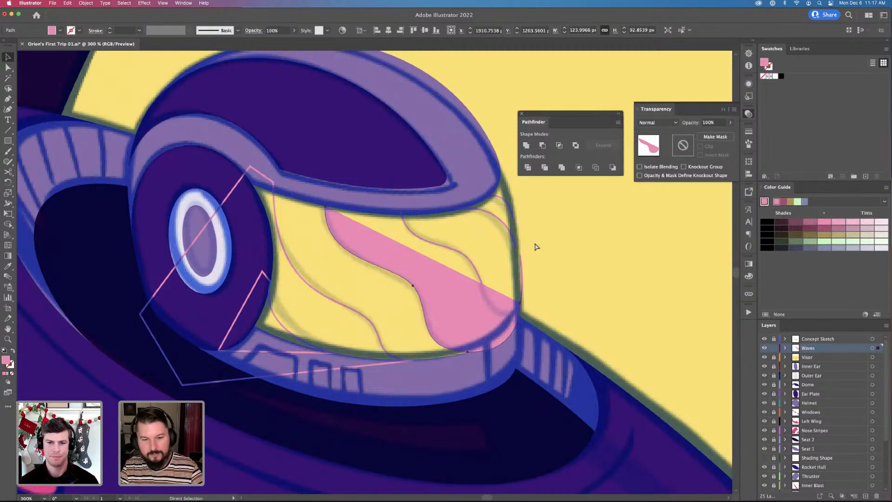
Close the second wave into a shape in outline view with straight segments running over the dome and beyond the helmet's front
key("super+y")
key("p")
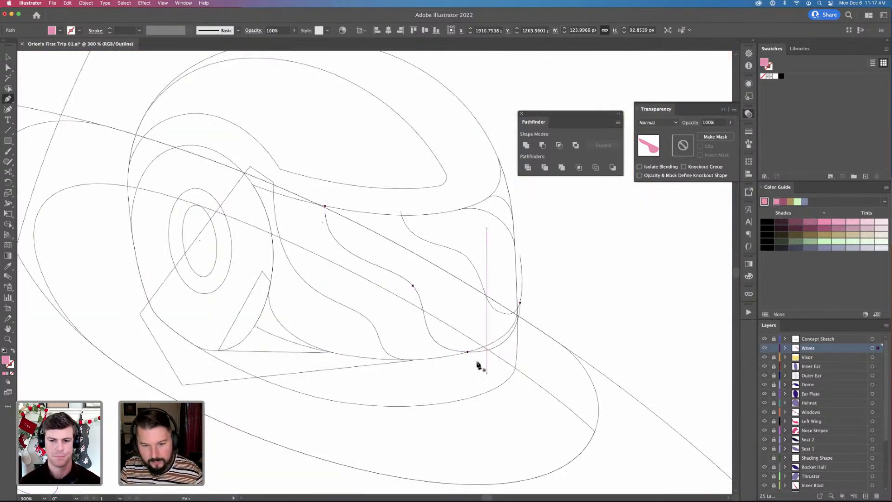
key("a")
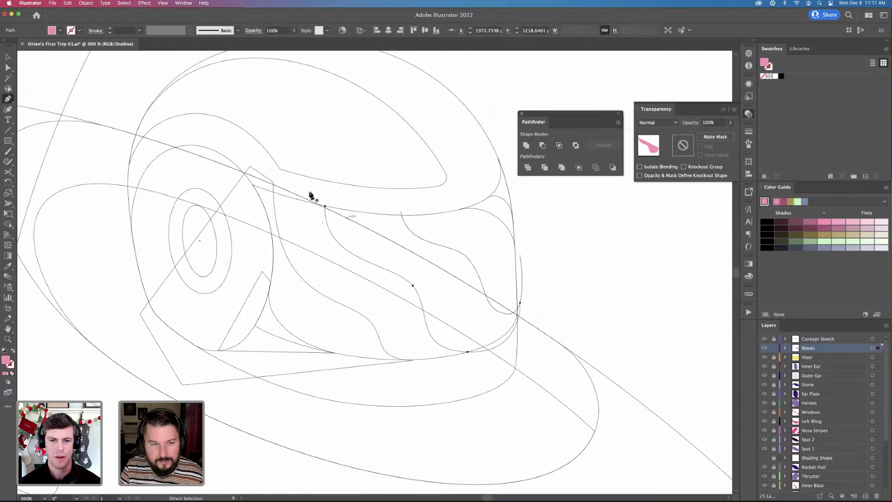
left_click(325, 205)
left_click(354, 147)
left_click(520, 103)
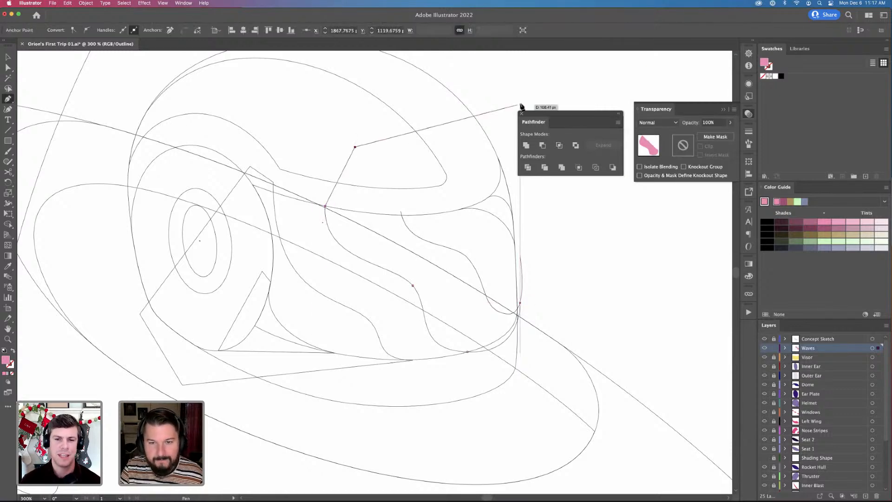
left_click(585, 295)
left_click(520, 303)
key("v")
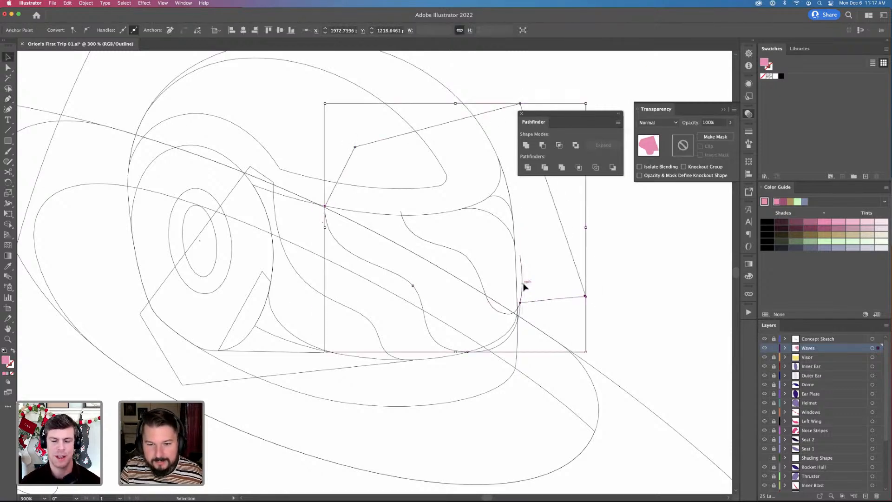
Move the second wave, the third wave and the small shape beside the ear plate onto a new layer, and hide the Waves layer
key("a")
left_click(522, 288)
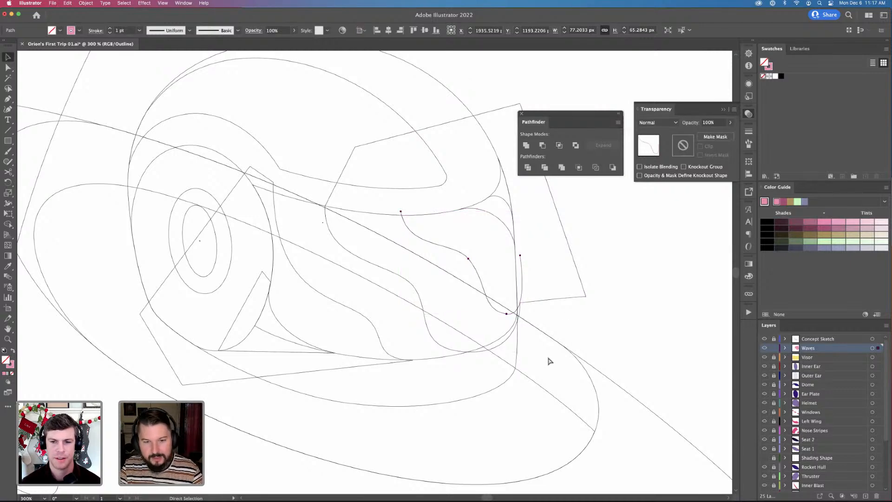
key("v")
key("super+y")
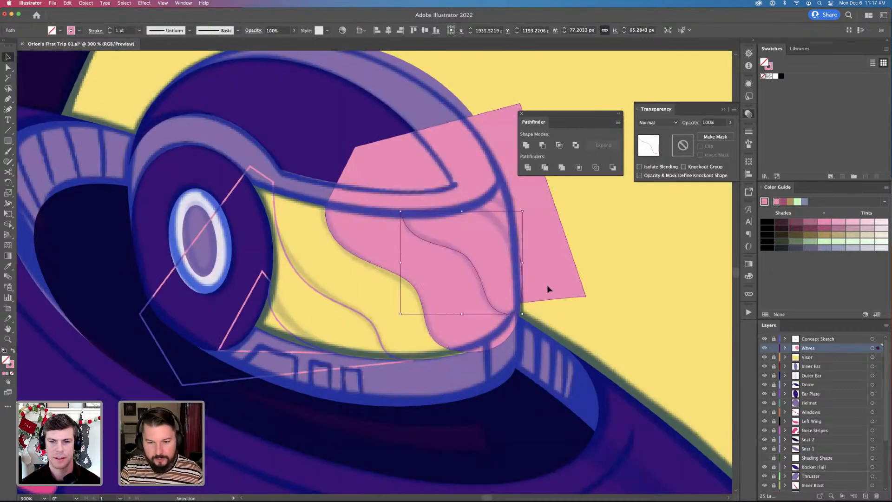
left_click(548, 289, "shift")
left_click(262, 356, "shift")
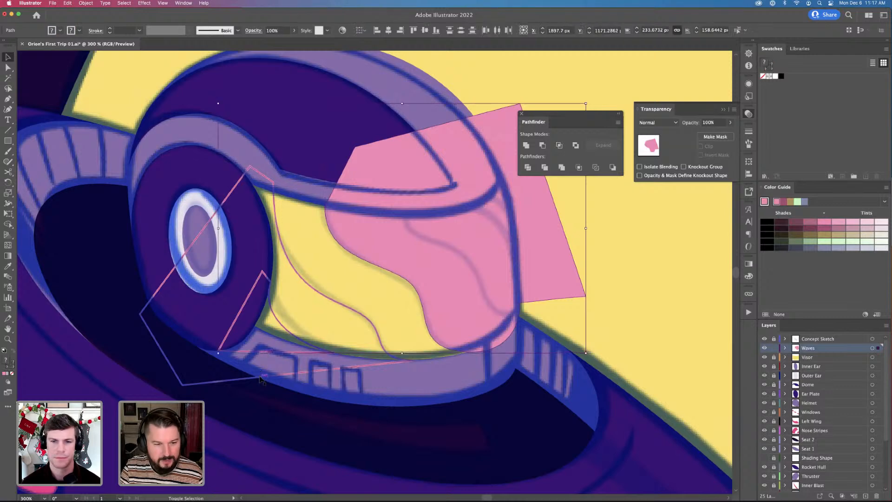
key("super+7")
left_click(406, 387)
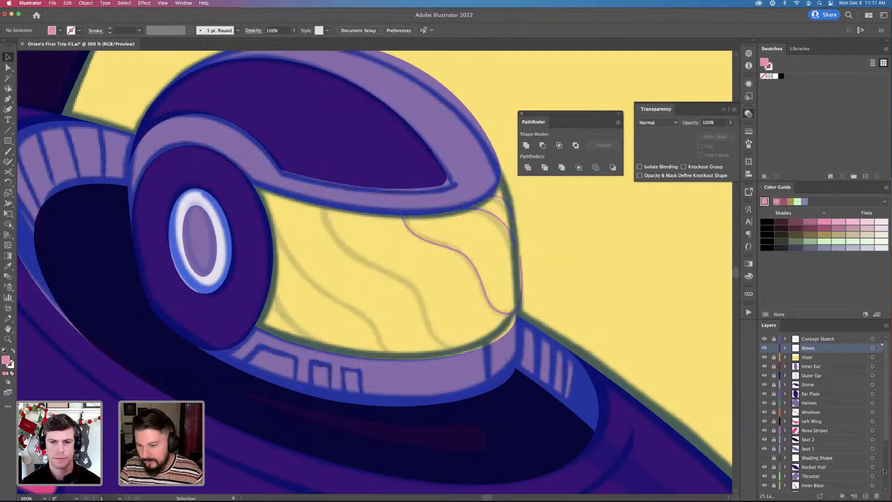
key("super+l")
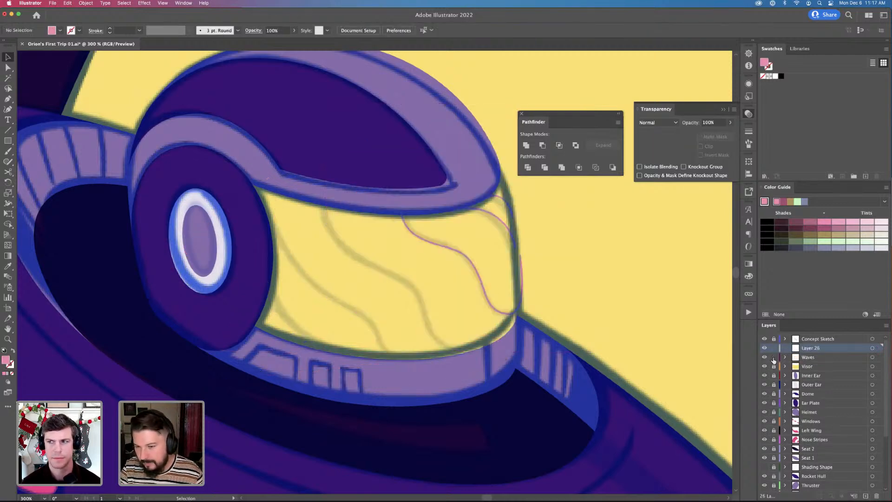
left_click(763, 357)
key("super+f")
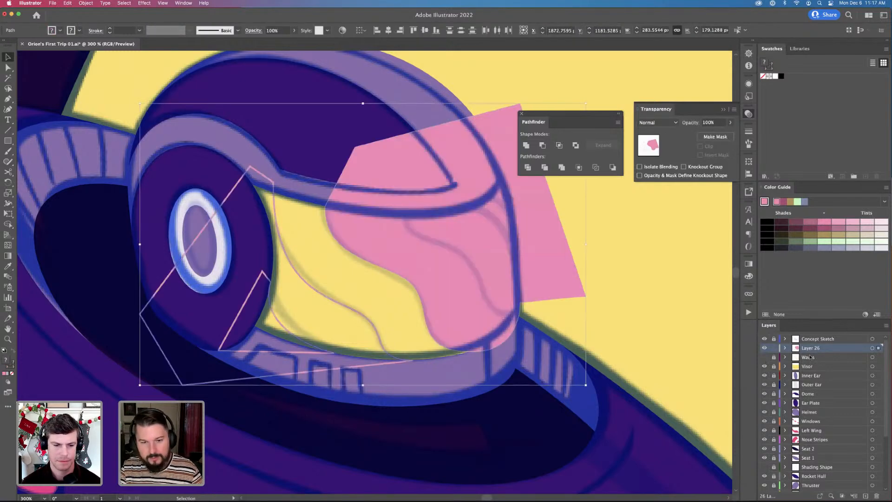
Divide the second wave shape and the visor with Pathfinder, and cut the piece where they overlap
key("super+shift+a")
key("a")
left_click(488, 294)
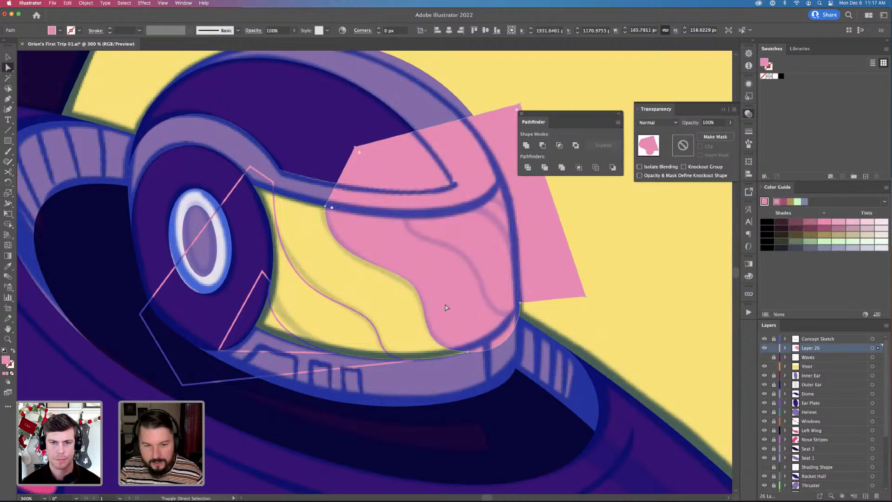
left_click(398, 308, "shift")
key("super+g")
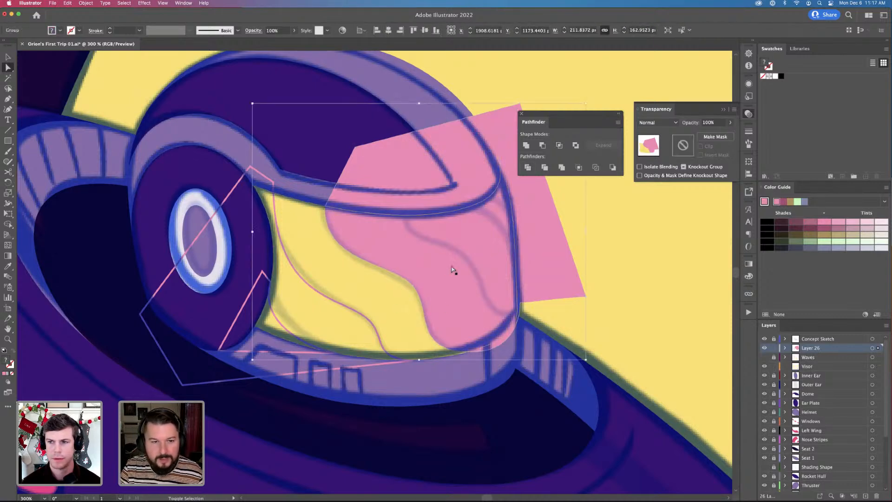
left_click(631, 305)
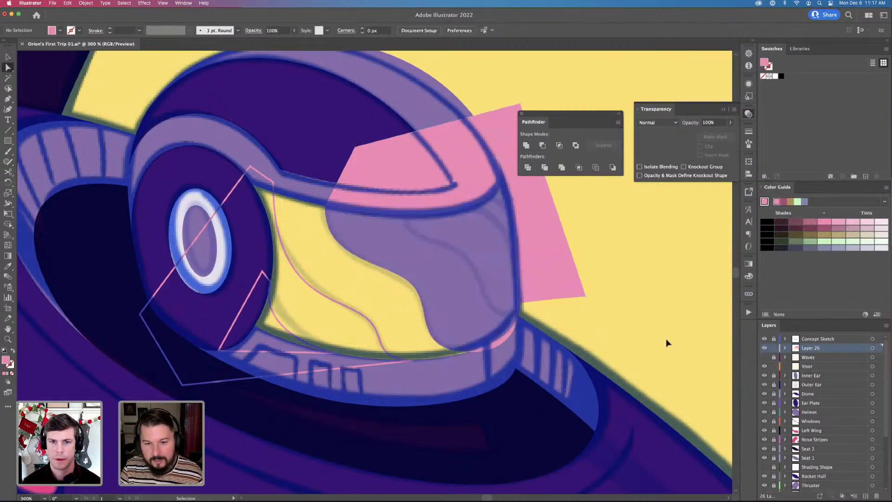
Undo the division of the visor and replace the untrimmed second wave with the cut overlap piece, pasted in place
key("super+z")
key("super+z")
key("super+z")
key("super+z")
left_click(696, 361)
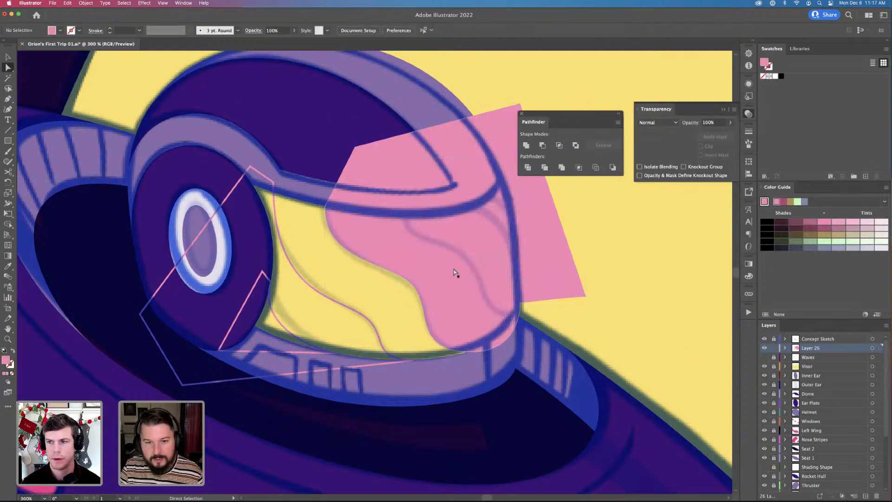
left_click(460, 270)
key("Delete")
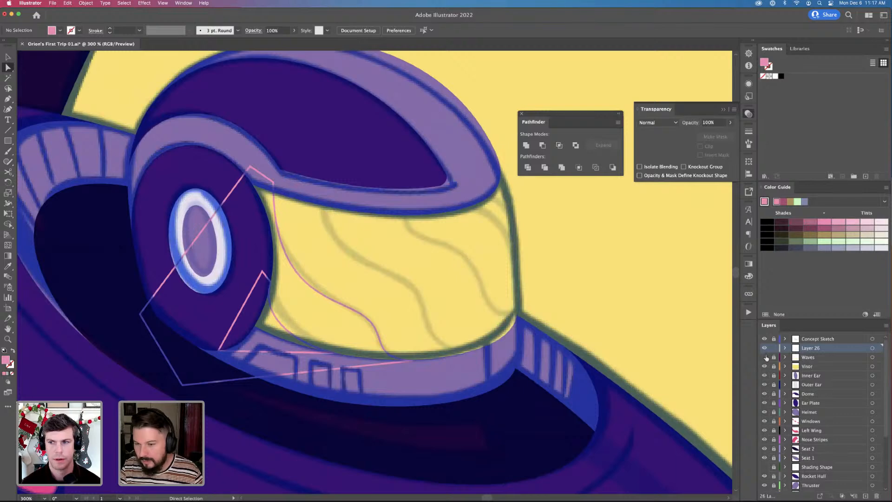
key("super+f")
key("v")
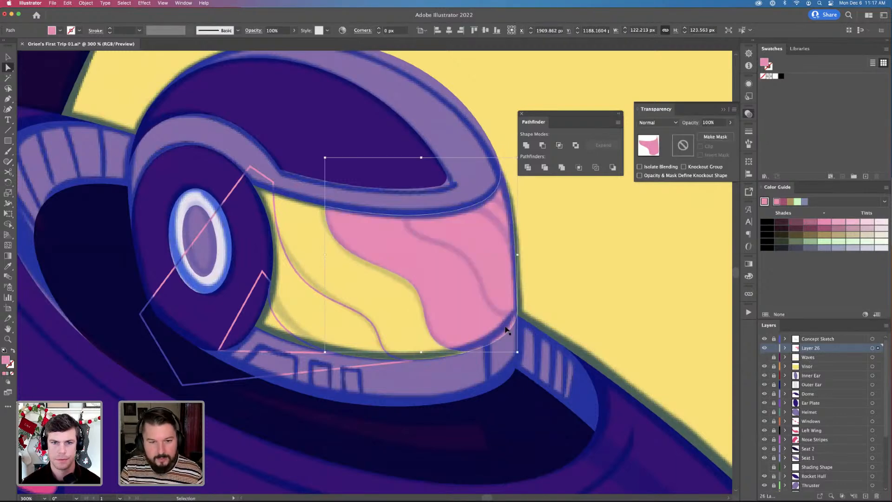
Swap the fill and stroke of the third wave to give it a pink fill
left_click(366, 324)
left_click(369, 320)
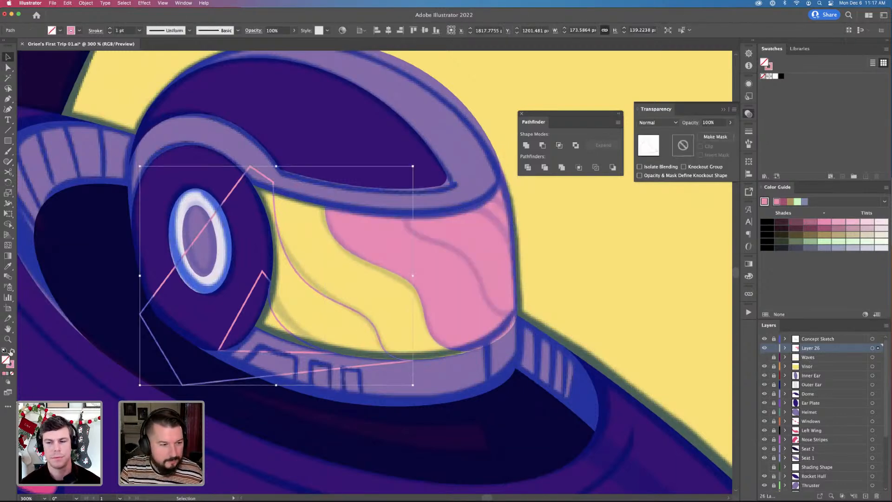
left_click(12, 351)
Try to trim the third wave to the visor by dividing the two shapes and cutting the overlapping piece
key("a")
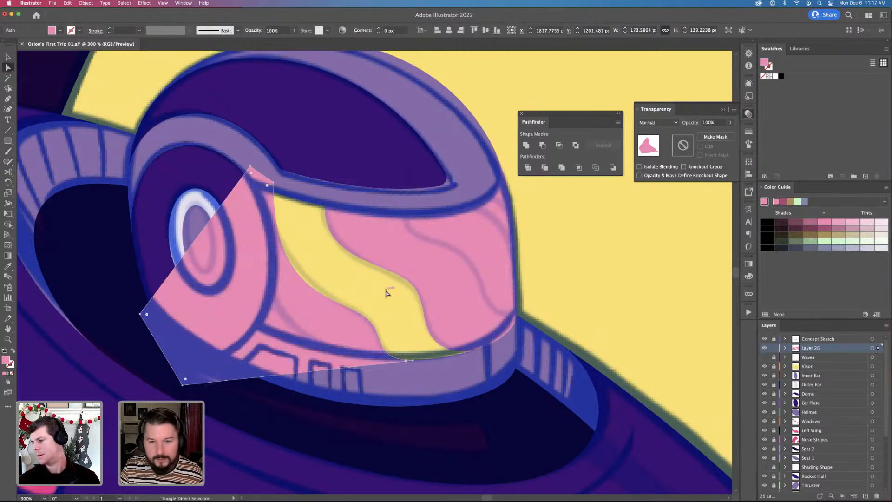
left_click(345, 265, "shift")
left_click(528, 167)
key("super+shift+a")
left_click(321, 318)
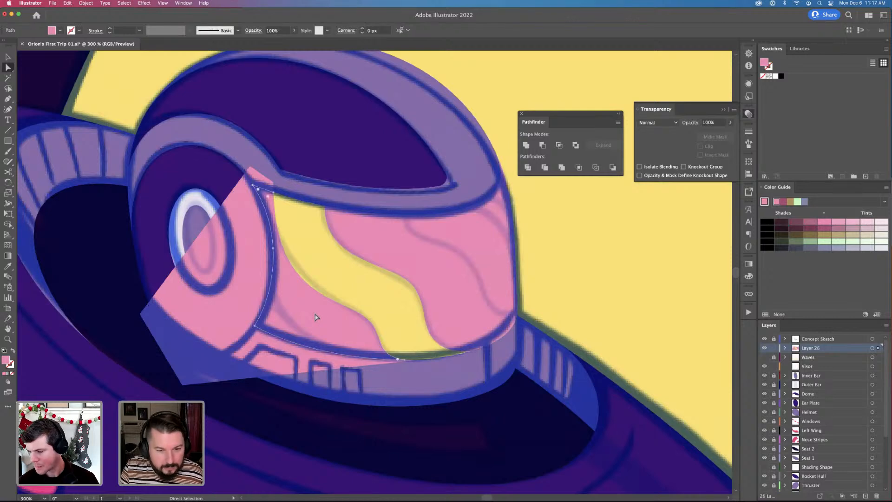
key("Delete")
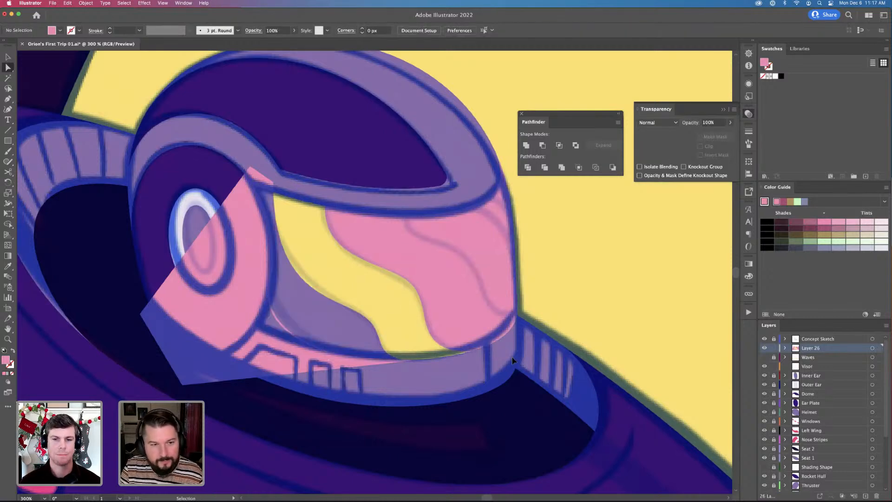
key("super+z")
left_click(389, 309, "shift")
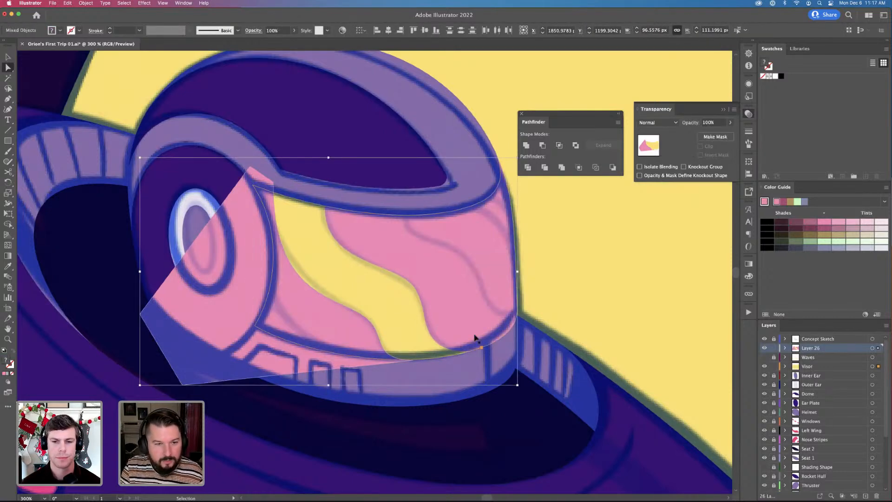
left_click(372, 298, "shift")
Try moving the third wave's upper anchor onto the neighbouring corner point above the ear plate
left_click_drag(274, 185, 249, 166)
key("super+z")
left_click(278, 188)
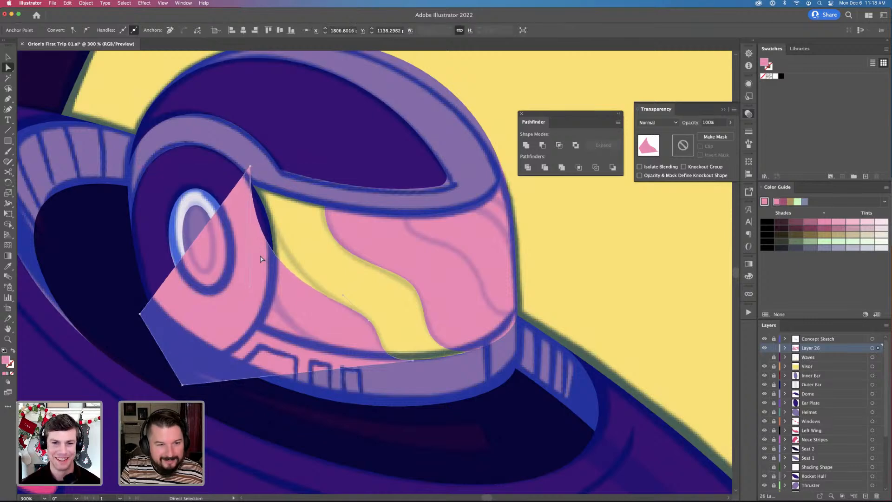
left_click(258, 279)
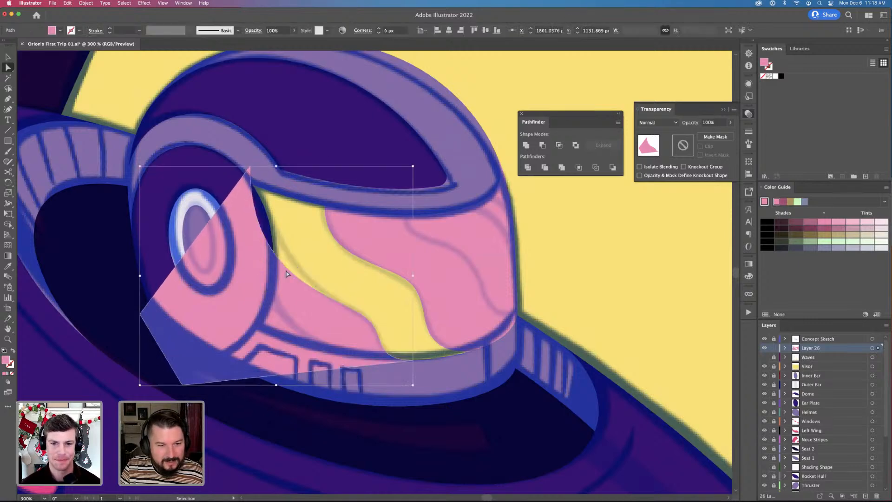
left_click(307, 263)
left_click(338, 277)
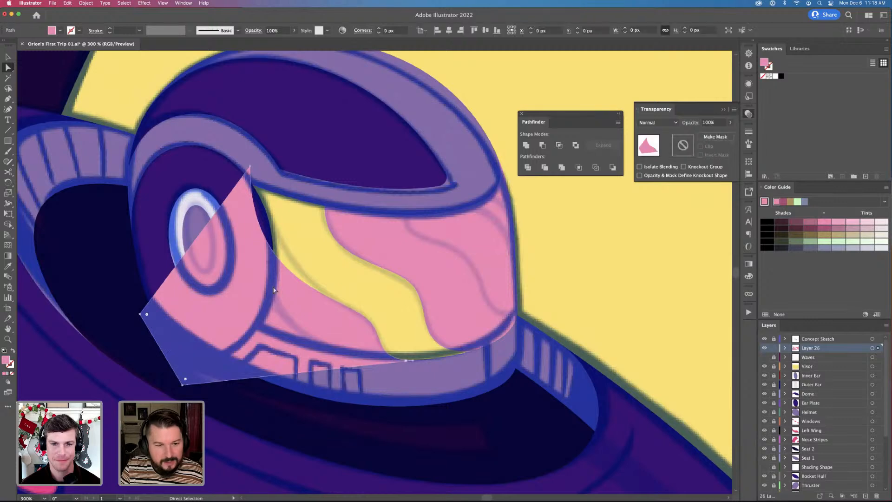
Try raising the third wave's upper anchor and bending its curve handle along the ear plate, and undo the reshaping
left_click_drag(251, 170, 246, 149)
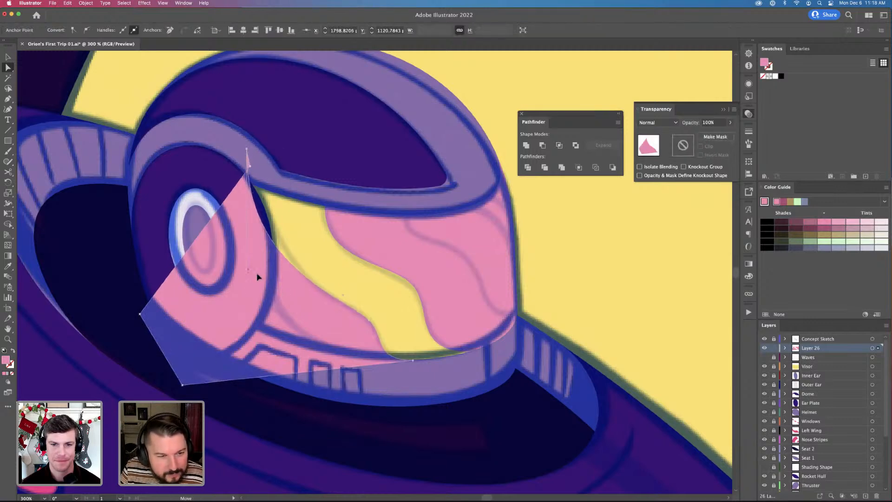
left_click_drag(248, 270, 273, 306)
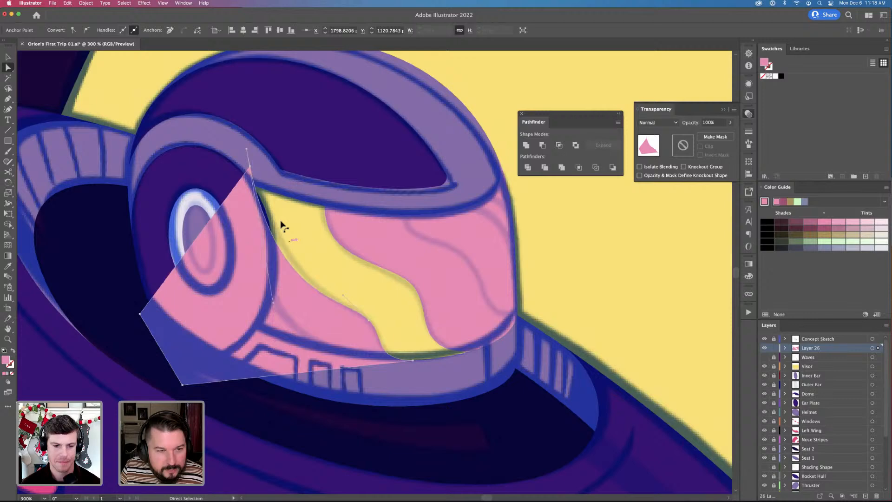
left_click(250, 167)
left_click(268, 299)
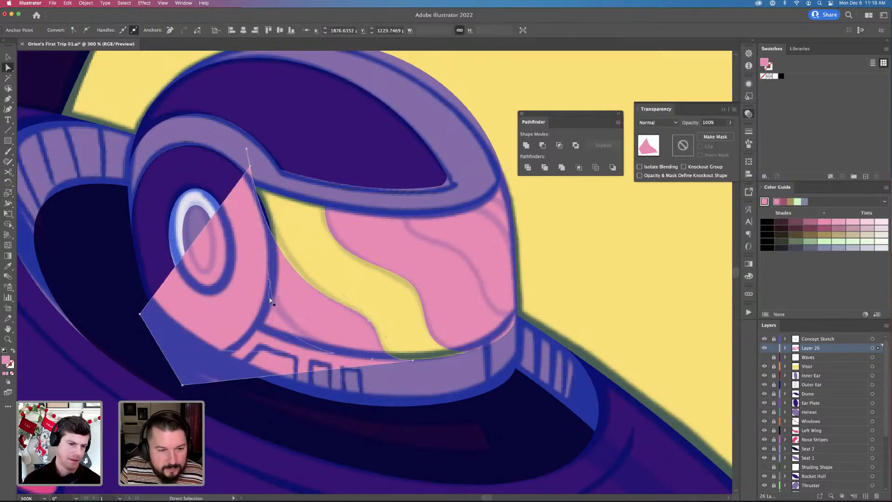
key("super")
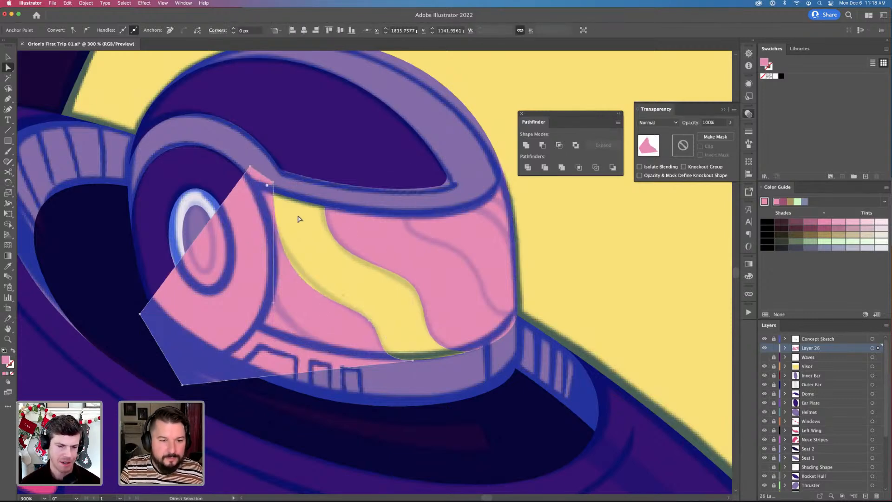
Nudge the third wave's upper anchor 5 px to the left, checking its overlap with the ear plate in outline view
key("Left")
key("Left")
key("Left")
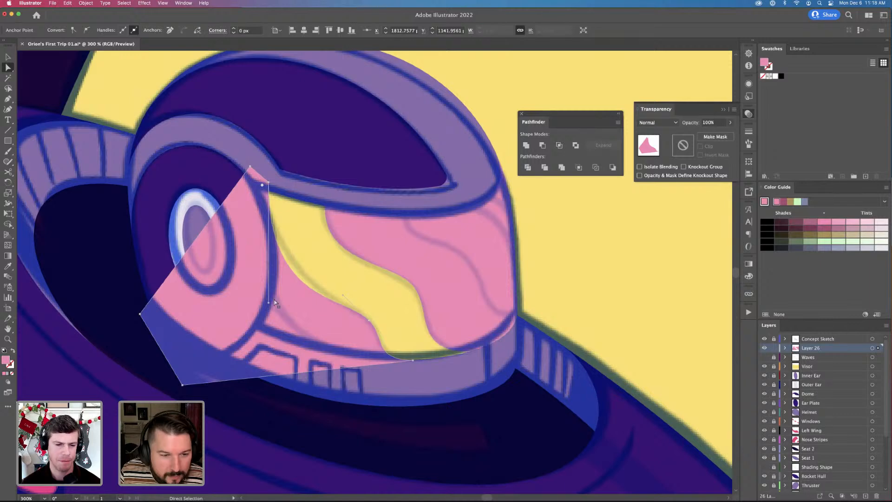
key("super+y")
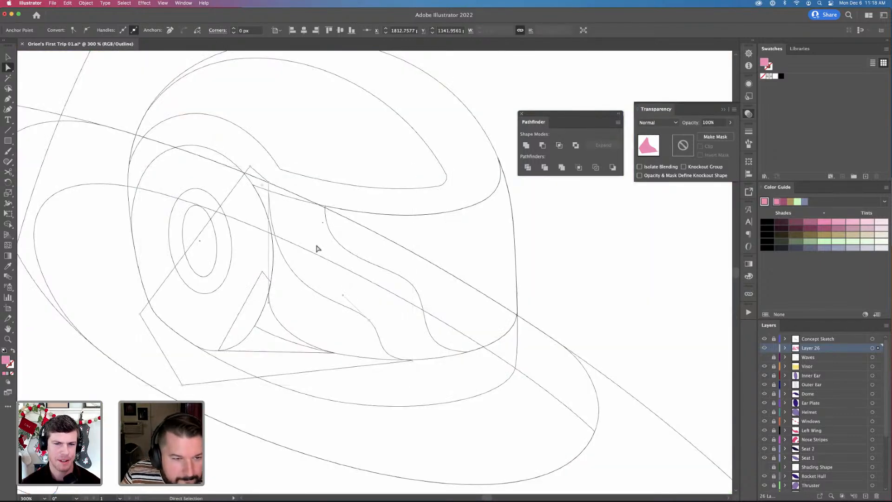
key("Left")
key("Left")
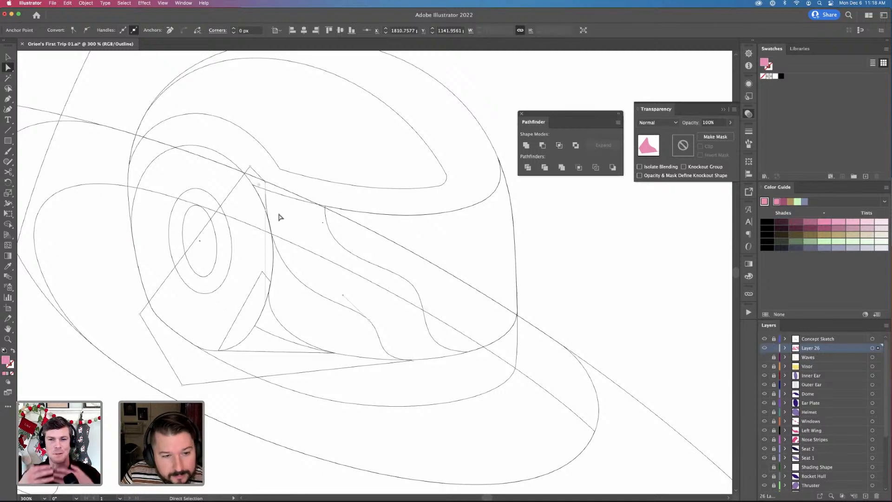
Add an anchor point on the third wave's curve where it crosses the ear plate's edge
scroll(278, 224, "up", 5)
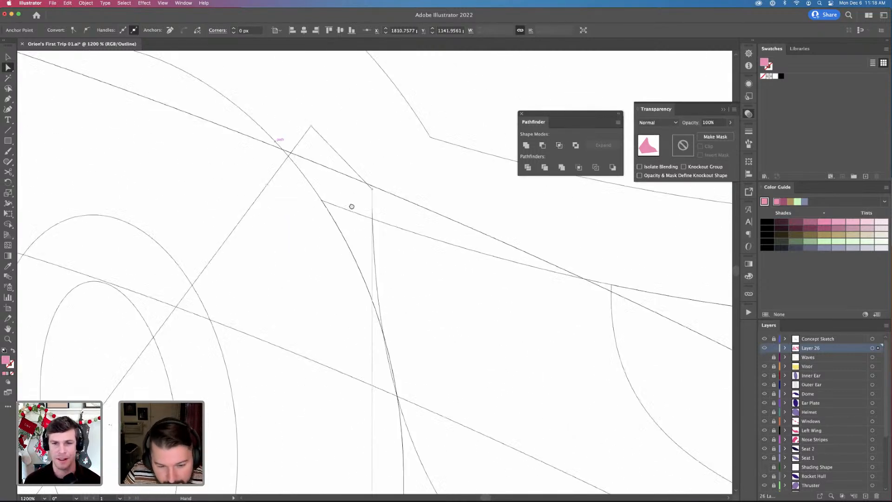
scroll(351, 206, "down", 2)
key("p")
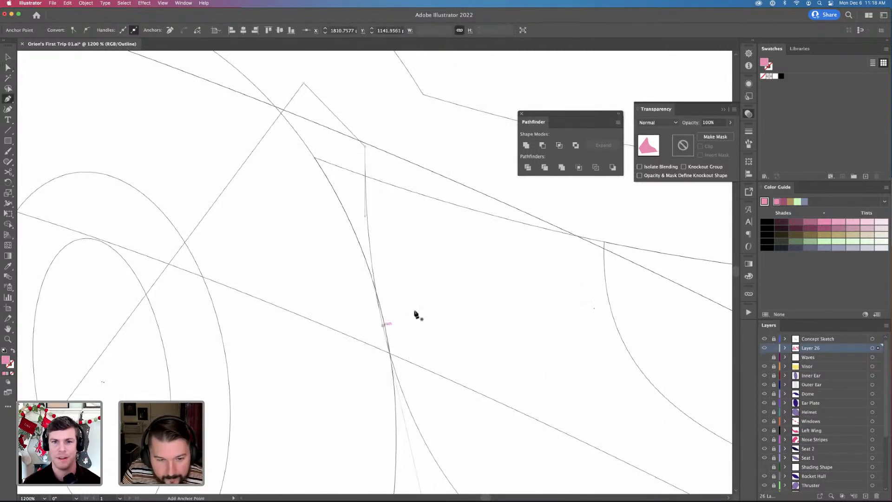
scroll(415, 312, "down", 3)
key("a")
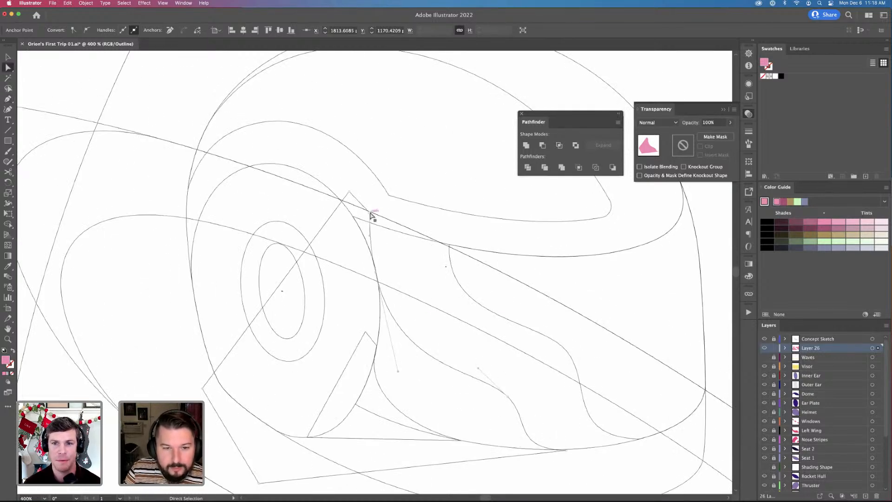
Move the third wave's two uppermost anchors back over the ear plate, and check the shape in preview
left_click_drag(371, 215, 224, 180)
key("v")
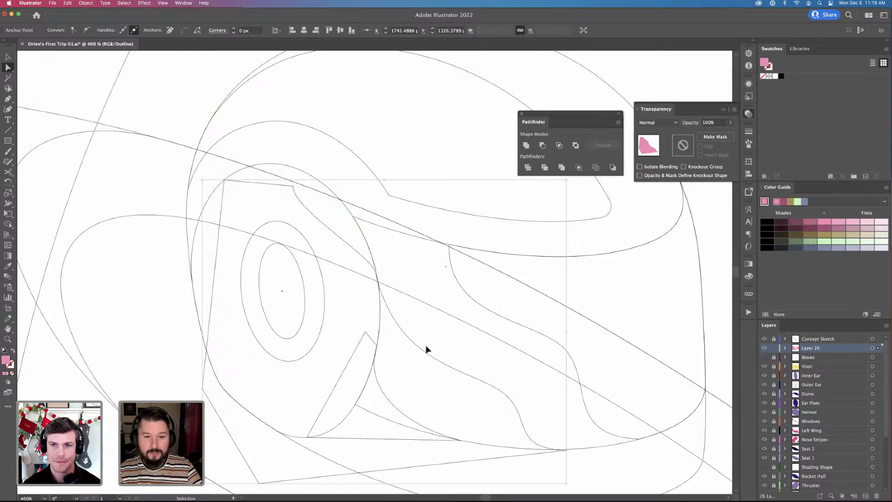
key("super+y")
key("super+minus")
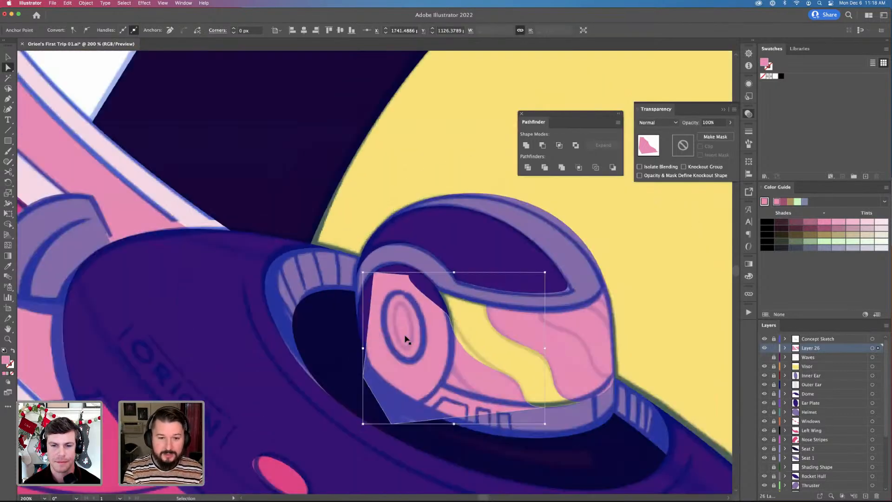
key("super+plus")
scroll(327, 310, "right", 5)
scroll(327, 310, "down", 2)
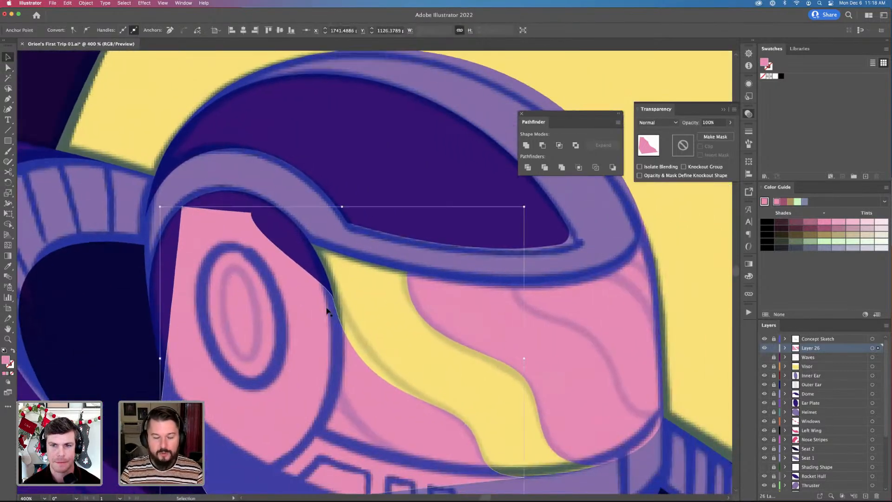
Select the third wave's anchor at the ear plate's edge and examine how its curve meets the plate in outline view
key("a")
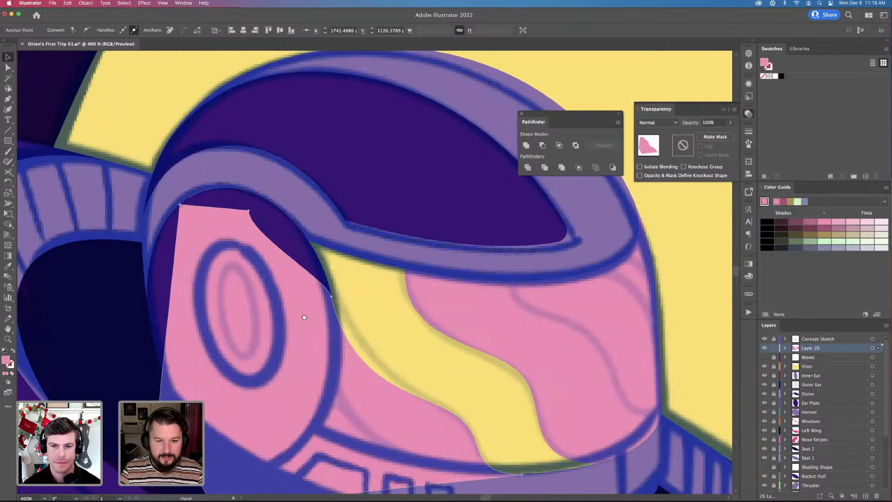
scroll(316, 321, "right", 3)
scroll(316, 320, "down", 2)
left_click(292, 273)
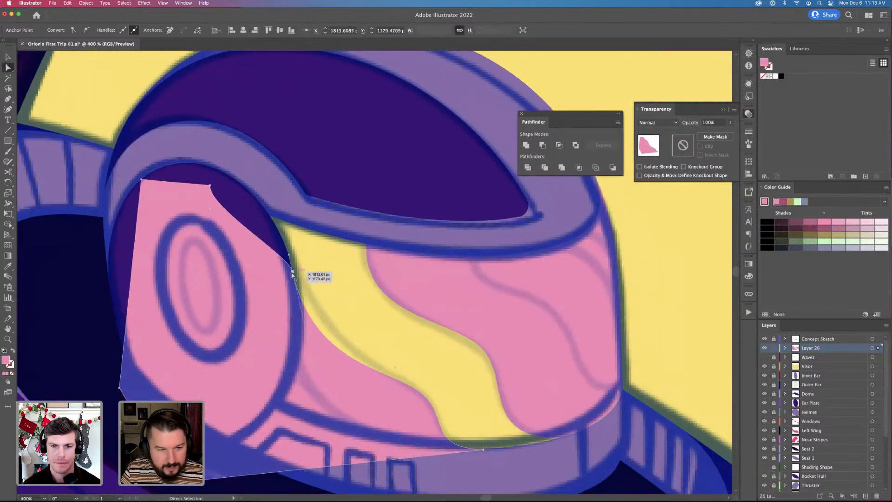
key("v")
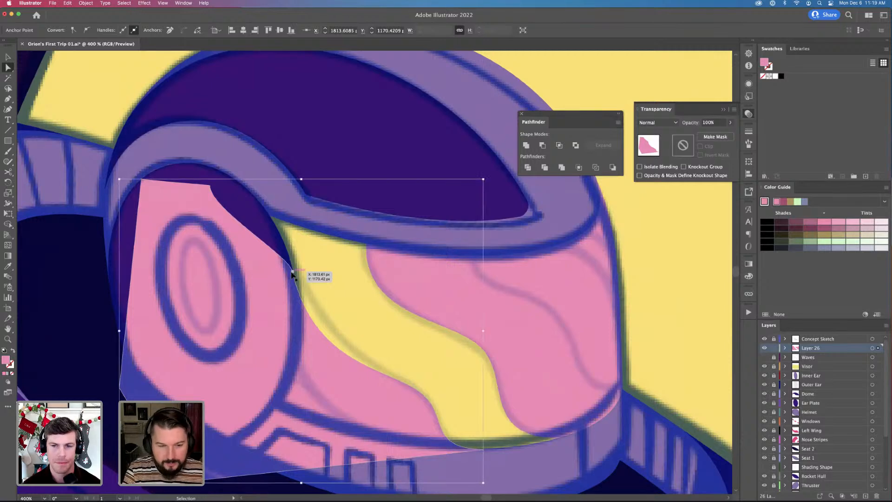
key("super+plus")
key("super+plus")
key("super+plus")
key("super+y")
key("super+minus")
key("super+minus")
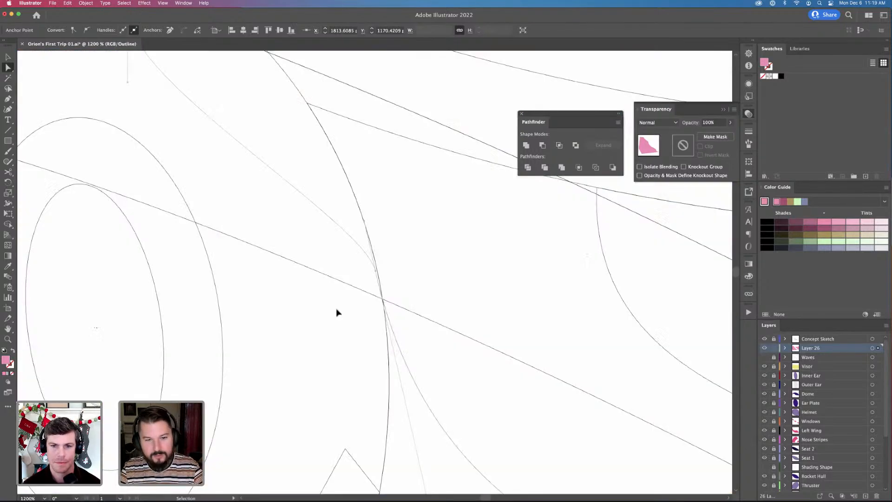
key("super+minus")
key("super+minus")
key("a")
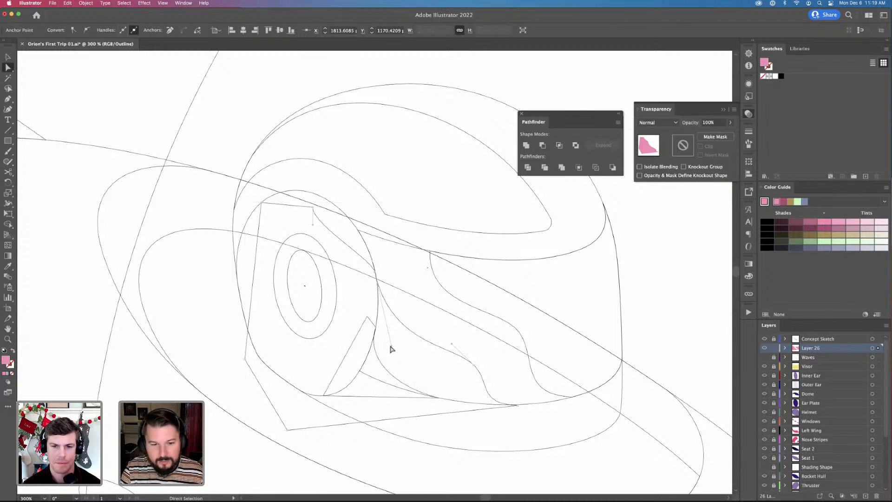
left_click(392, 347)
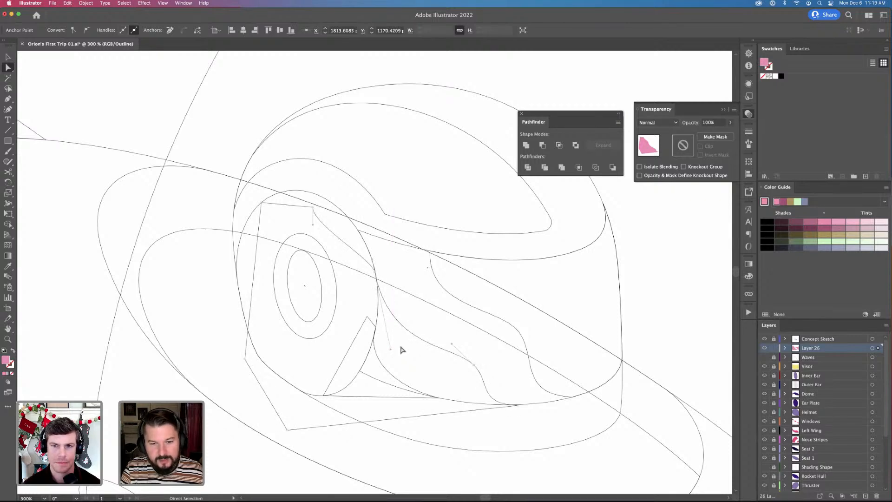
key("v")
key("ctrl+minus")
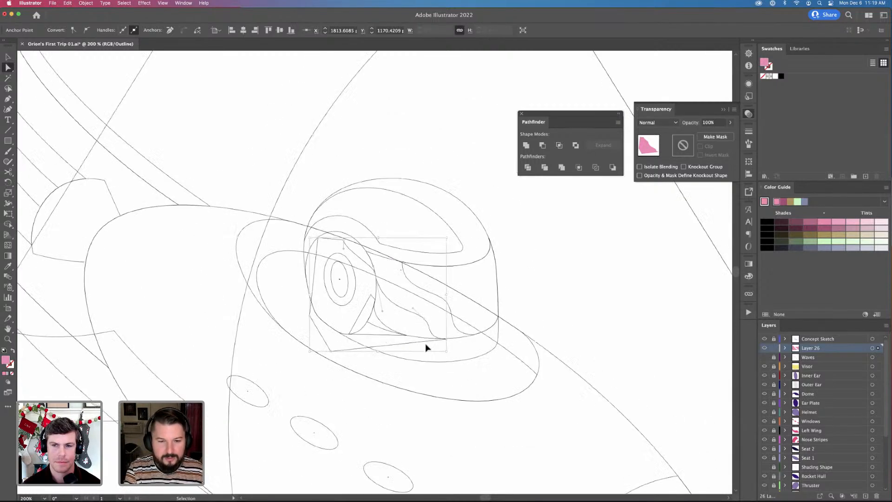
key("ctrl+plus")
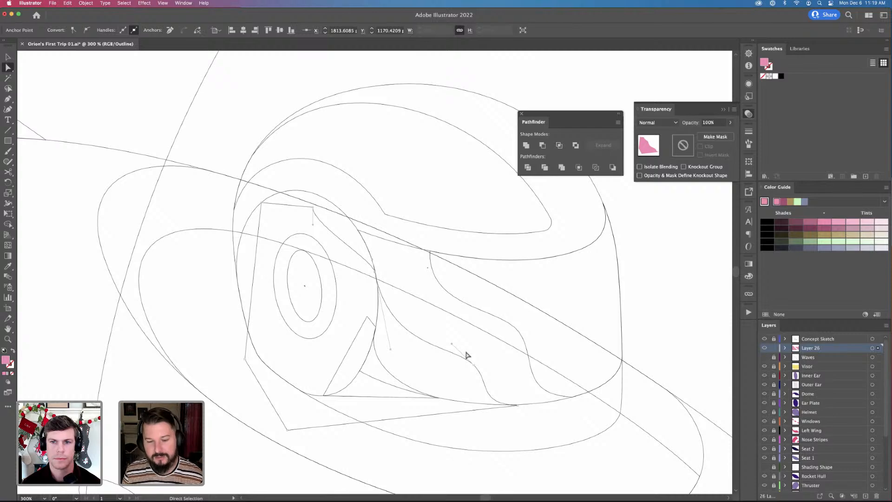
key("super+equal")
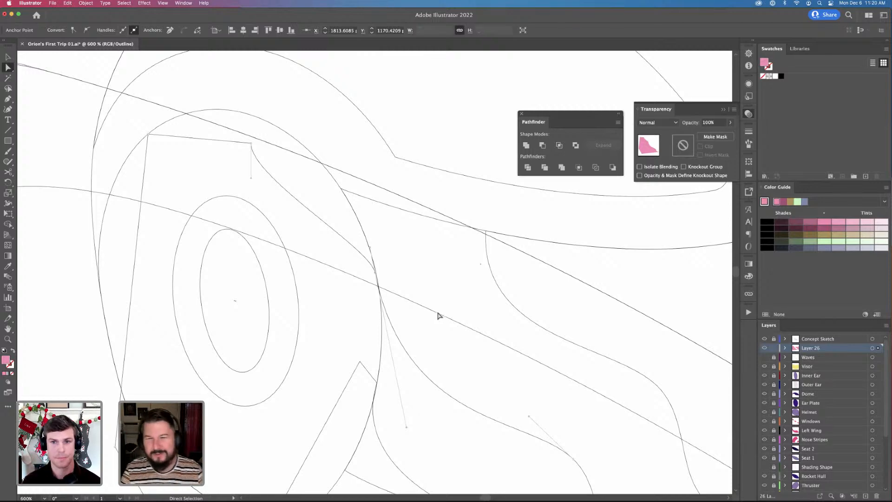
key("super+minus")
key("super+minus")
key("super+plus")
key("super+plus")
key("super+plus")
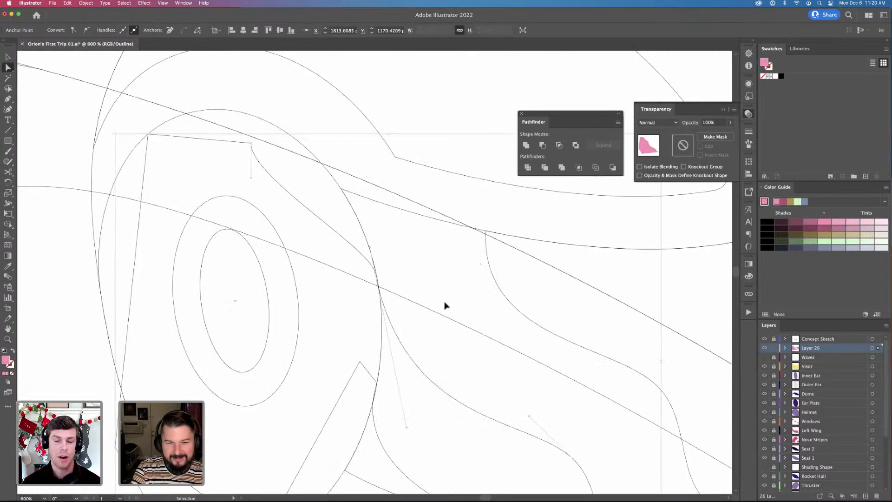
key("super+minus")
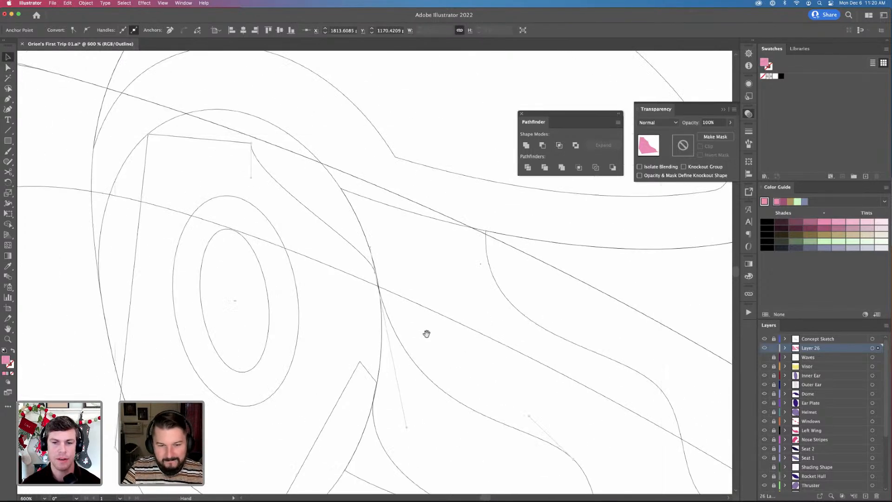
Unlock the layers from Visor to Helmet, and divide the third wave, ear plate and visor shapes with Pathfinder in preview
left_click_drag(425, 335, 369, 290)
key("super+y")
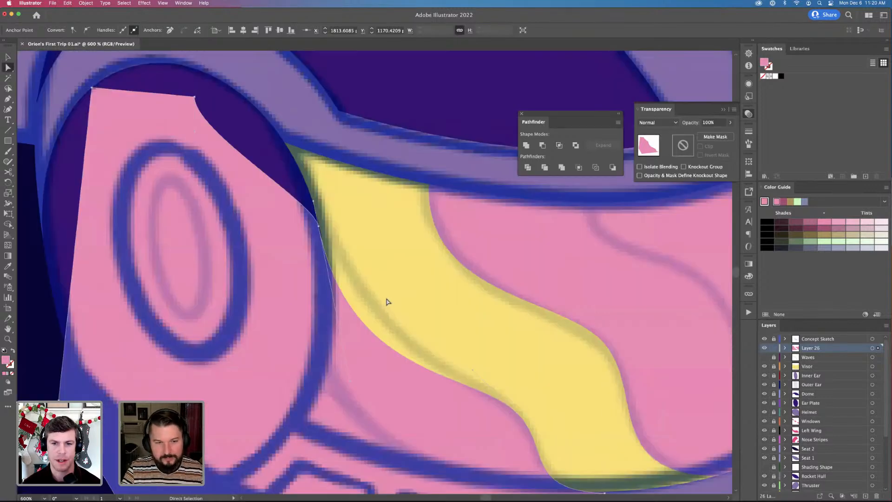
left_click(276, 164)
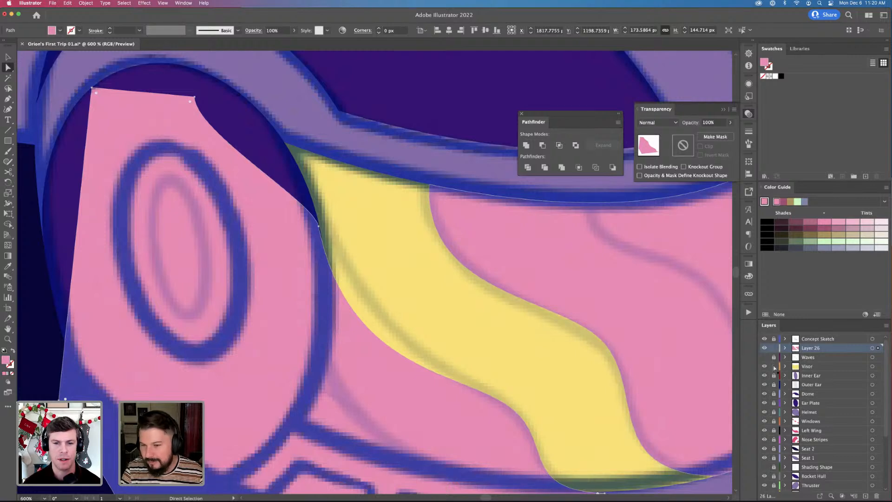
left_click_drag(774, 412, 771, 378)
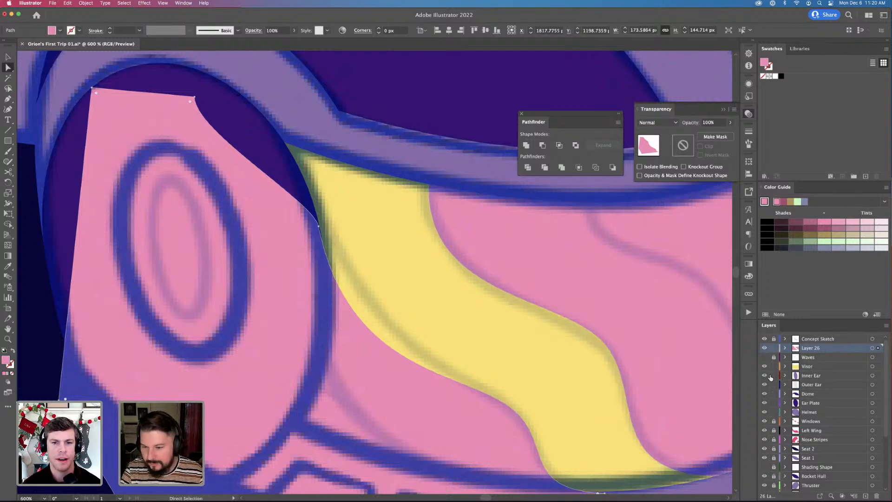
left_click(259, 149, "shift")
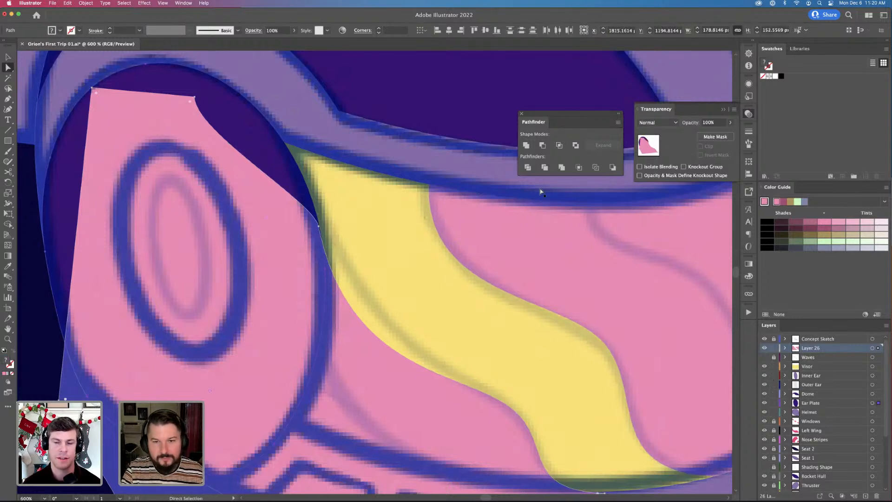
left_click(395, 223)
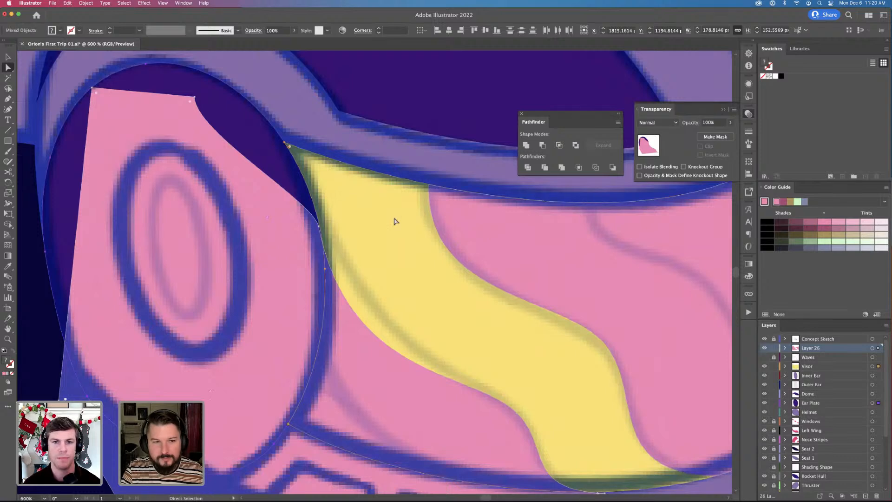
left_click(291, 228, "shift")
left_click(527, 168)
key("super+shift+a")
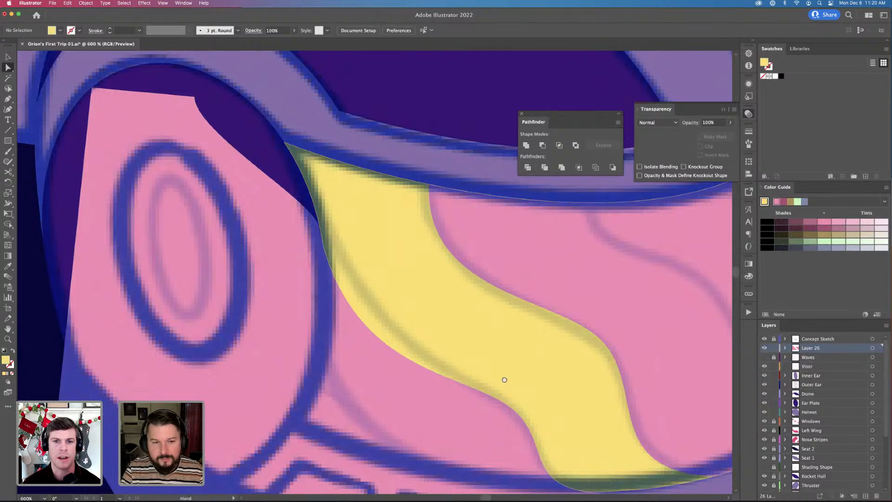
Keep the third wave's trimmed piece, undo the division, and put the piece in place of the untrimmed wave on Layer 26
left_click_drag(504, 380, 440, 309)
left_click(428, 308)
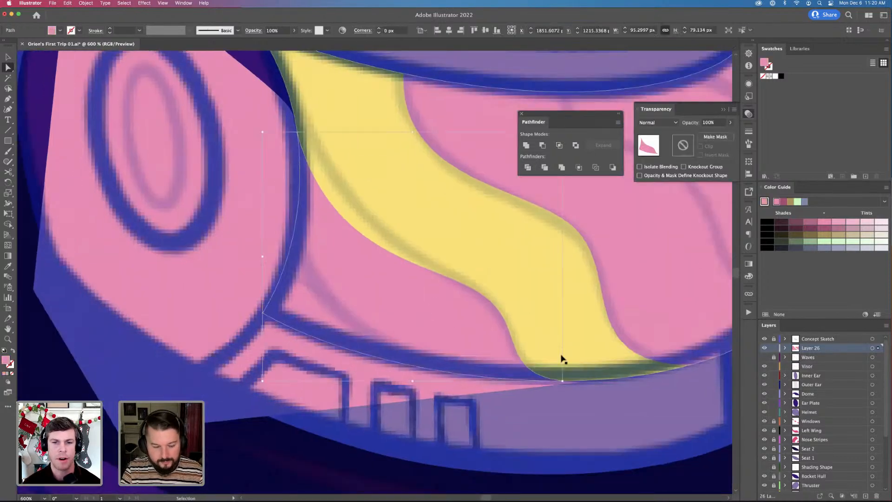
left_click(692, 362)
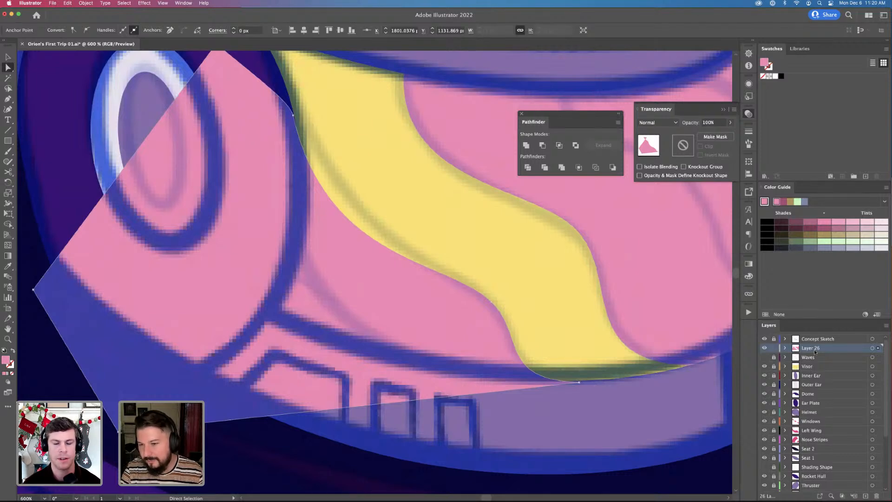
key("v")
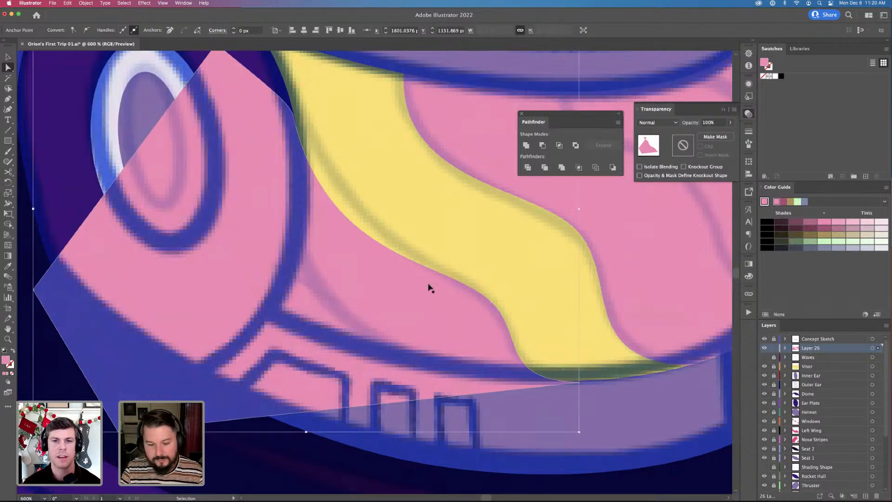
key("super+minus")
key("super+minus")
scroll(432, 316, "down", 1)
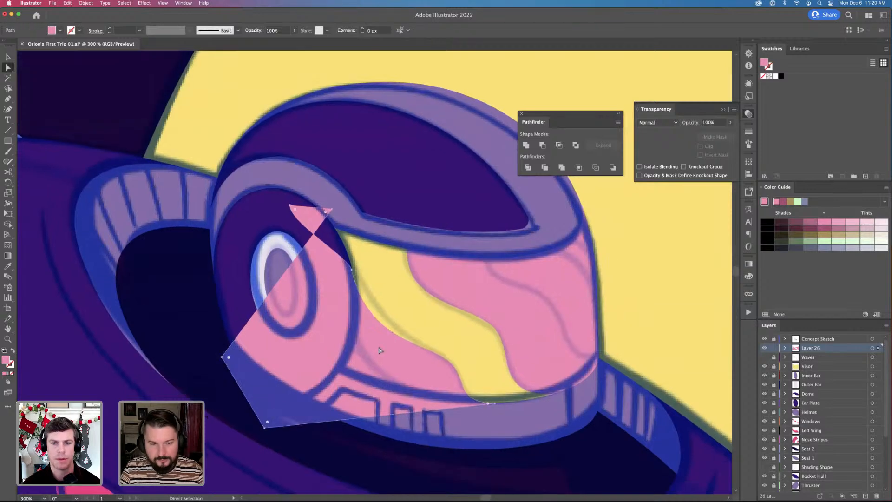
key("a")
key("super+z")
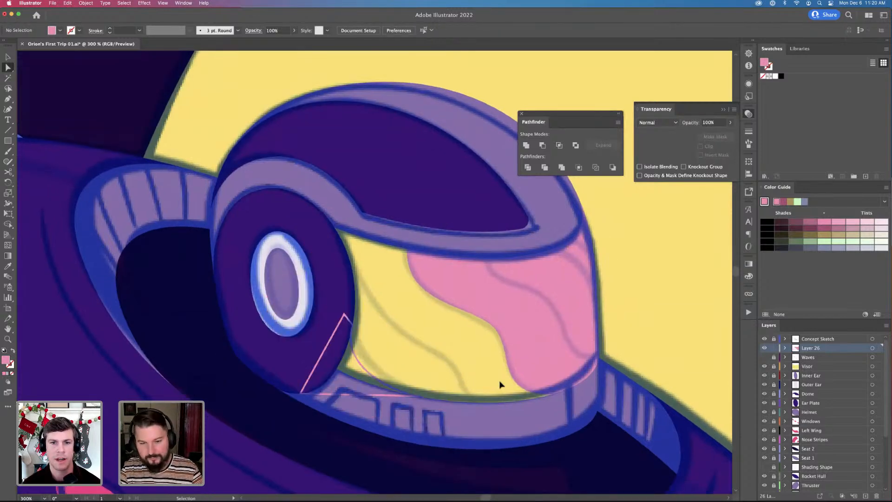
left_click(516, 401)
left_click(517, 405)
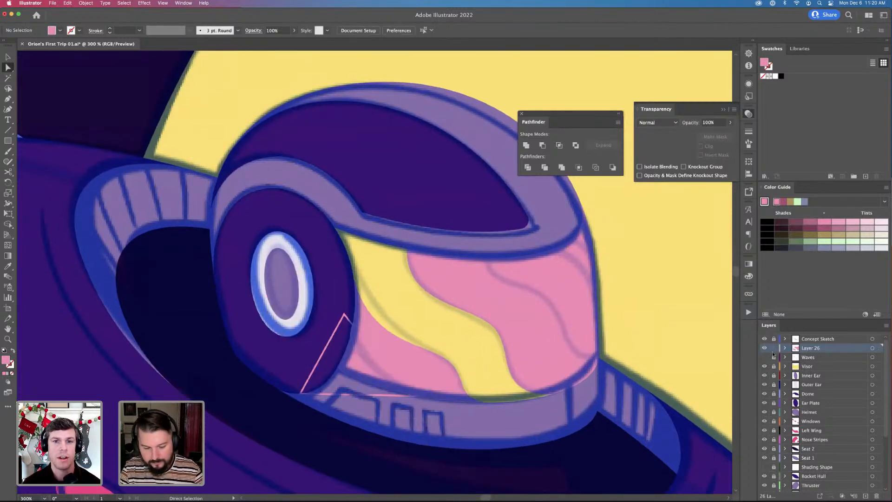
key("super+y")
key("super+y")
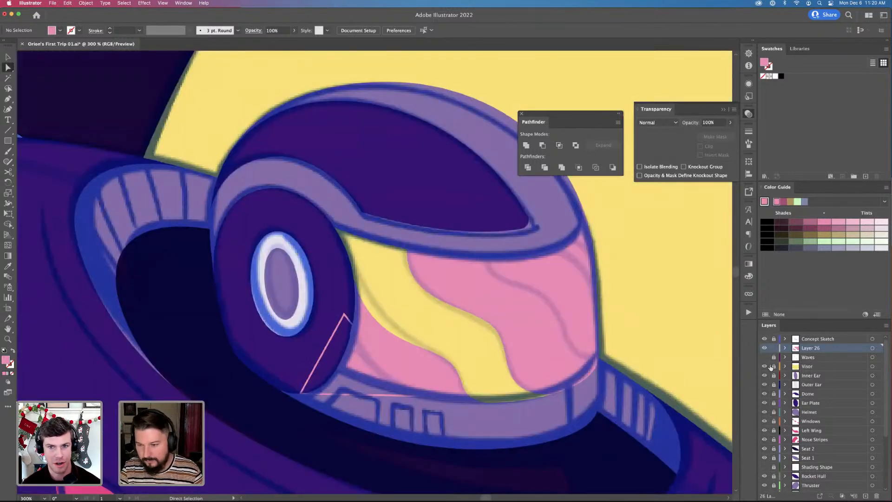
Draw a closed pink shape with the Pen tool along the sketch's lowest visor wave, extending it over the ear plate and lower helmet
left_click(516, 322)
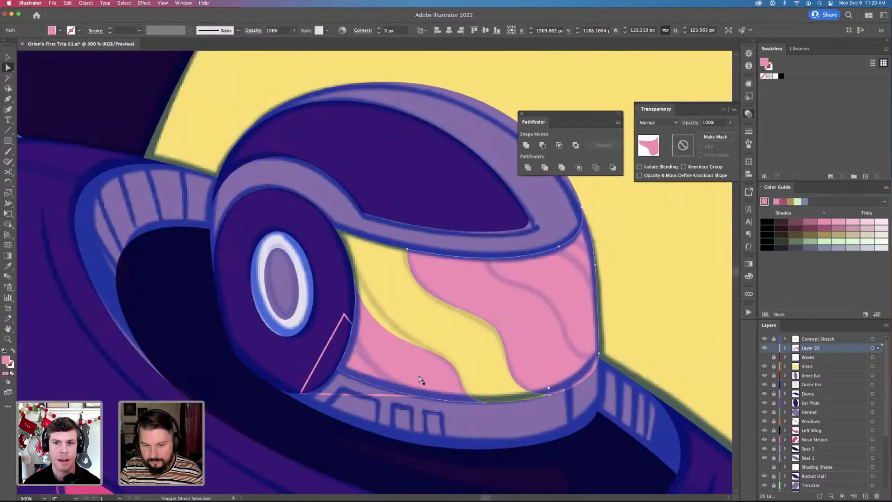
key("v")
key("super+equal")
key("super+equal")
key("super+shift+a")
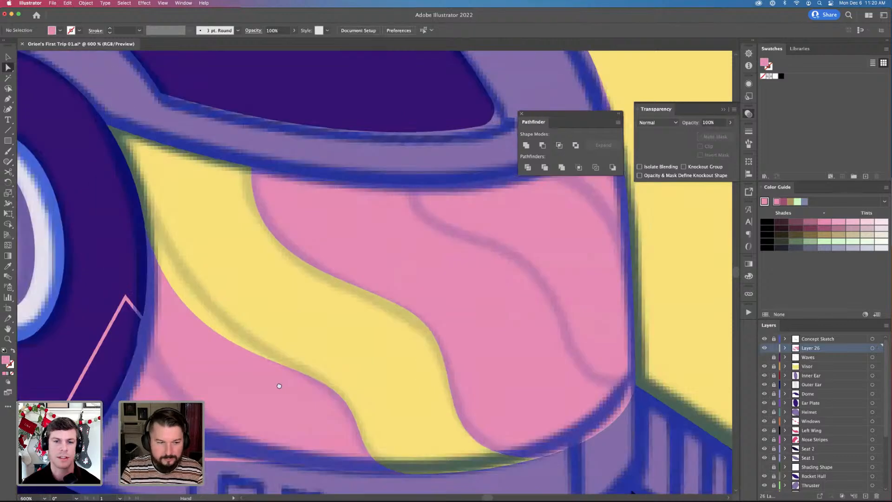
key("p")
left_click_drag(246, 395, 395, 323)
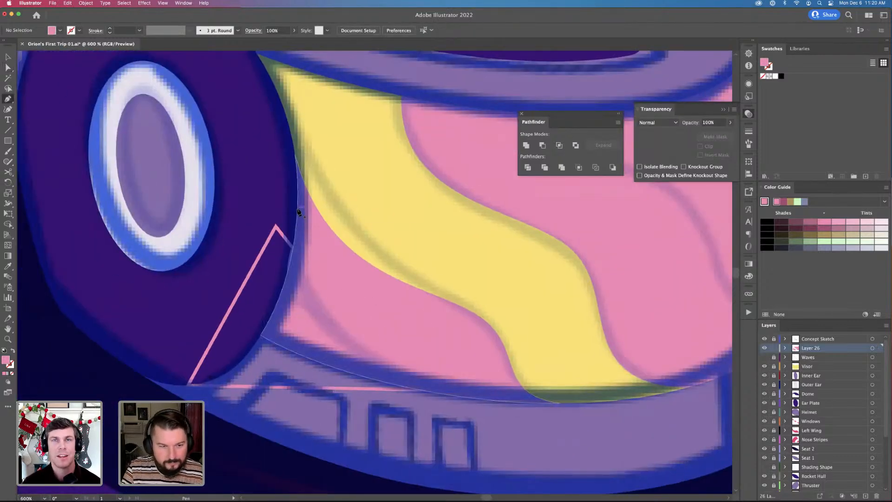
left_click_drag(296, 208, 292, 236)
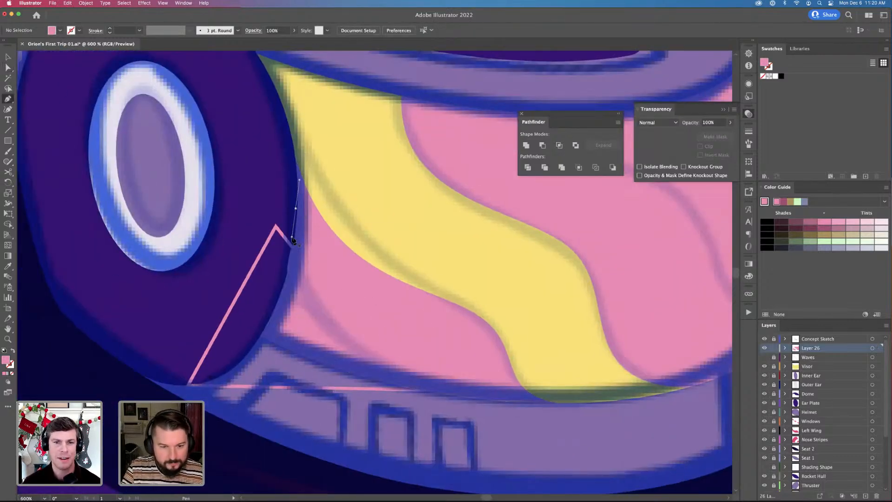
left_click_drag(441, 398, 587, 429)
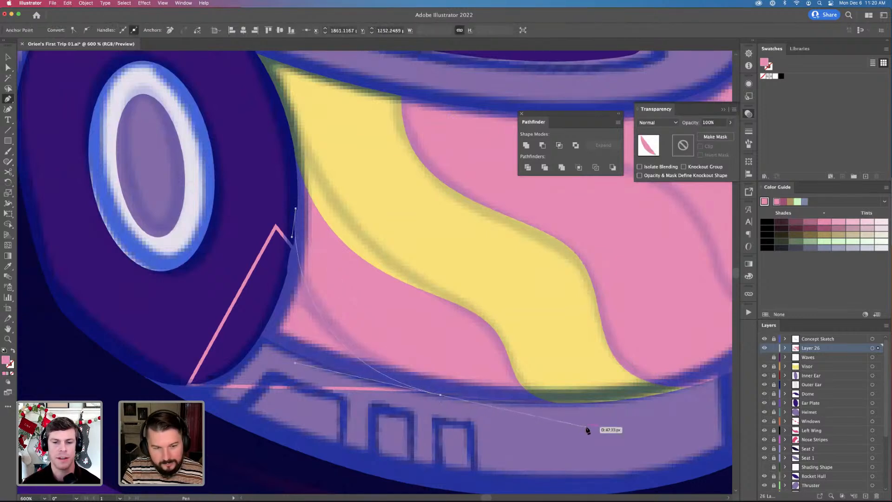
left_click(441, 395)
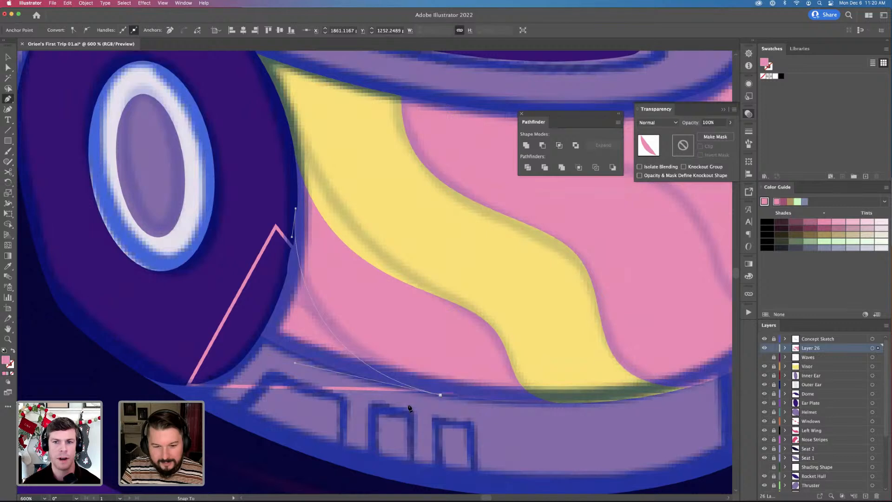
left_click(307, 418)
left_click_drag(192, 356, 292, 208)
left_click(295, 209)
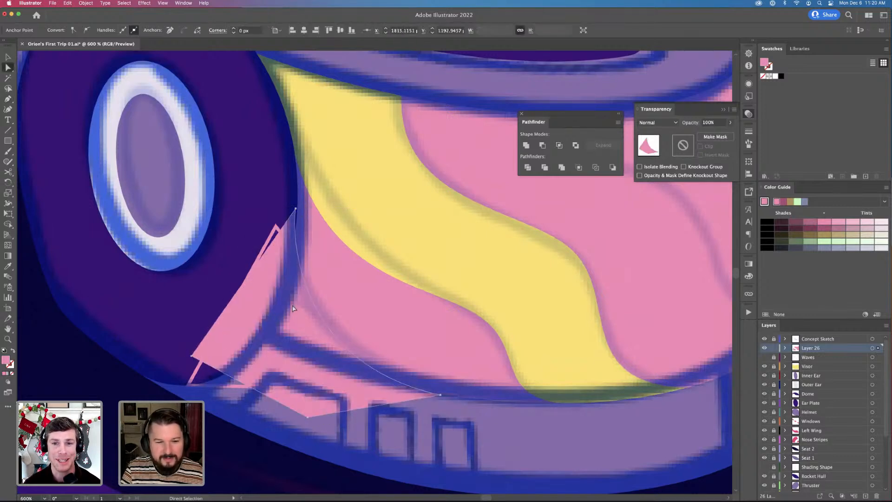
Move the newly drawn wave shape aside in outline view to compare it with the older shape beneath, and undo the move
key("v")
key("super+y")
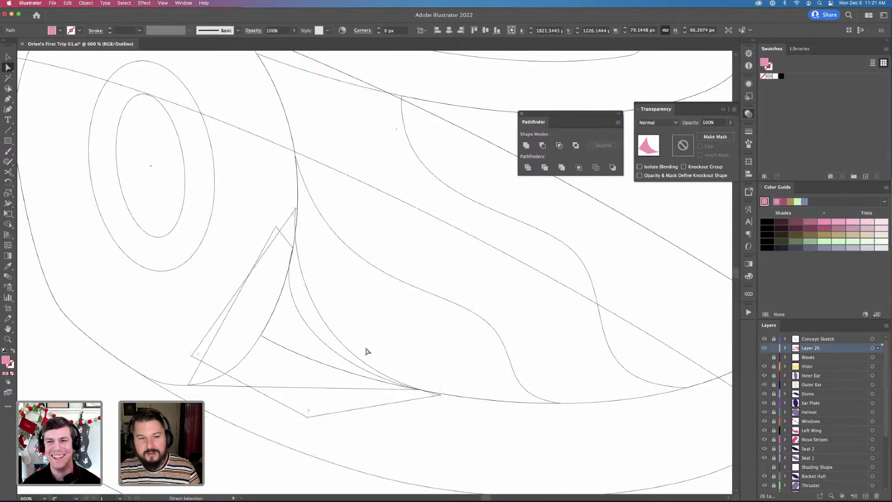
left_click(288, 320)
left_click(209, 333)
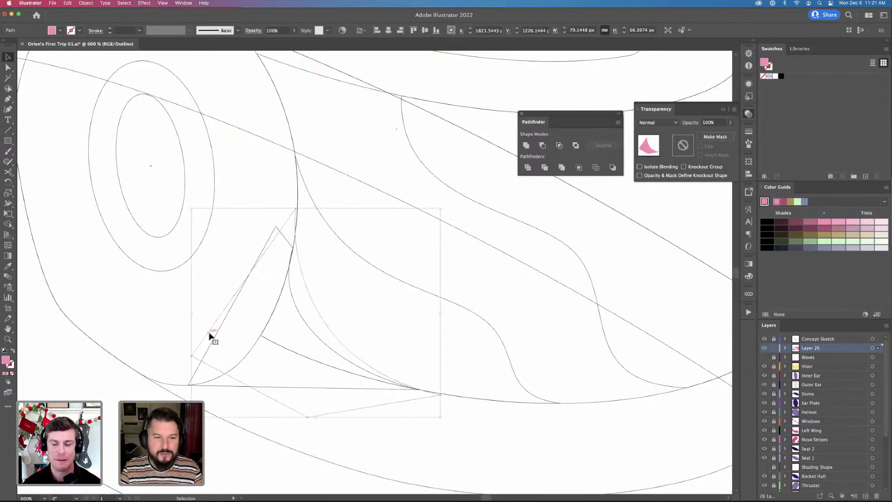
left_click_drag(203, 338, 109, 371)
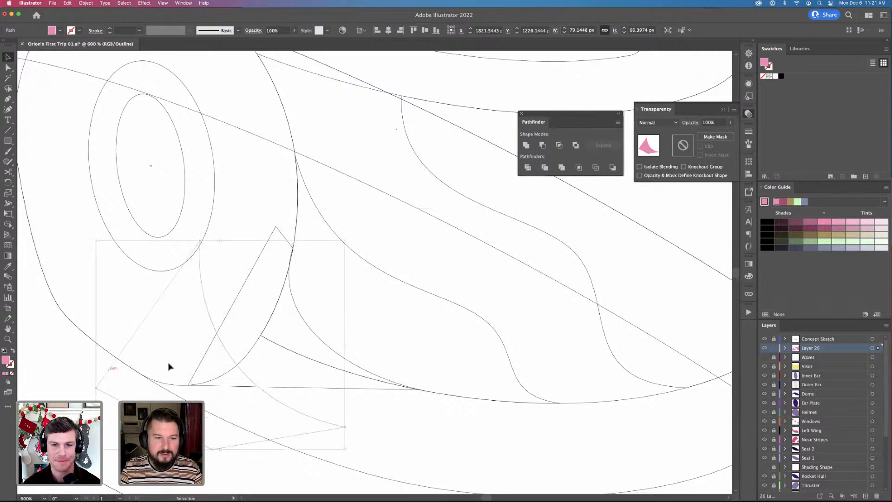
key("super+z")
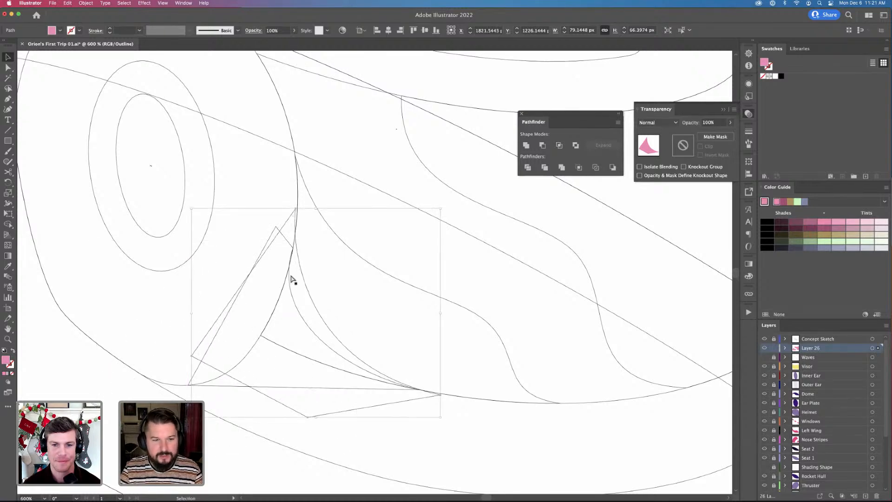
key("a")
left_click_drag(277, 229, 141, 282)
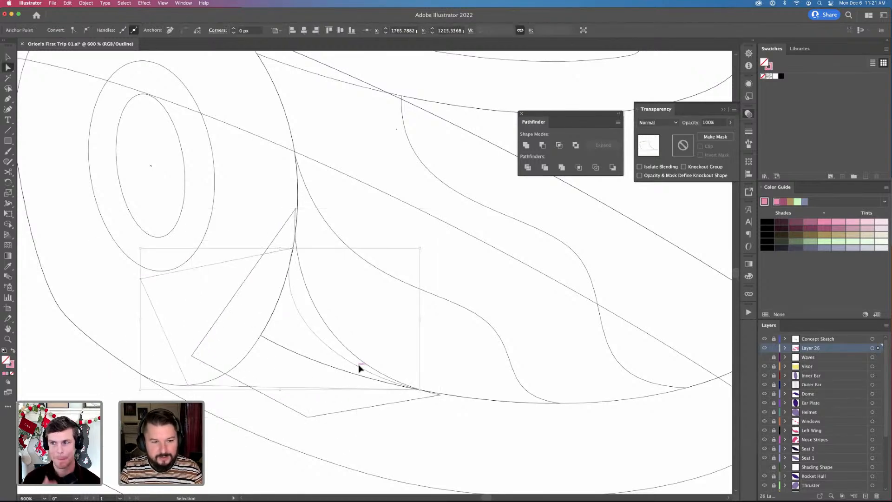
key("super+z")
Delete the pink-filled lowest wave shape that extends over the ear plate and lower helmet
left_click(343, 435)
mouse_move(334, 412)
left_mouse_down()
mouse_move(192, 493)
mouse_move(339, 424)
left_mouse_up()
key("v")
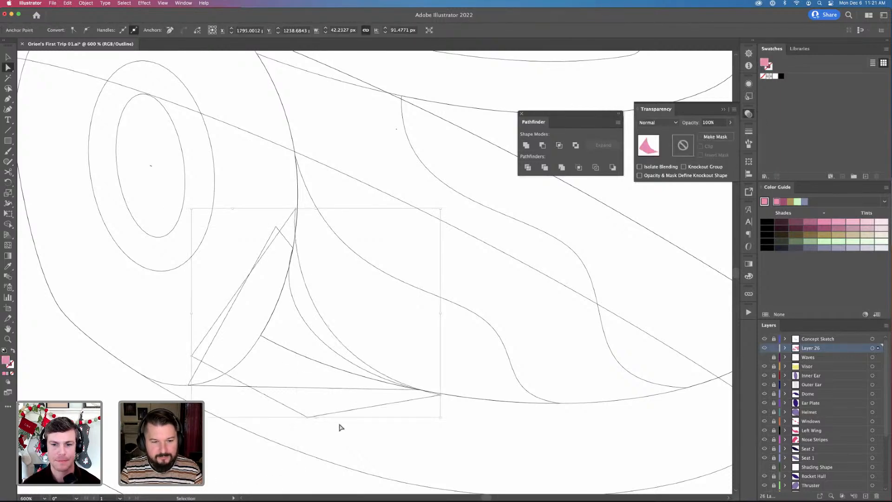
left_click_drag(368, 379, 250, 440)
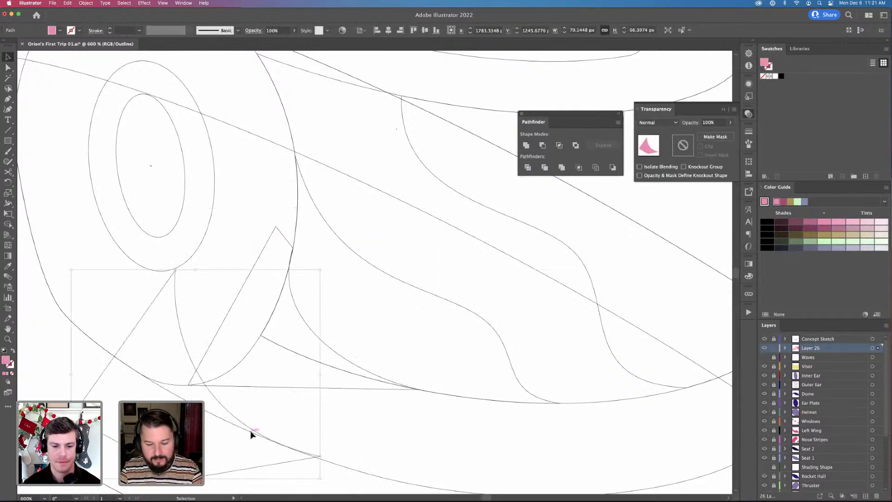
key("Delete")
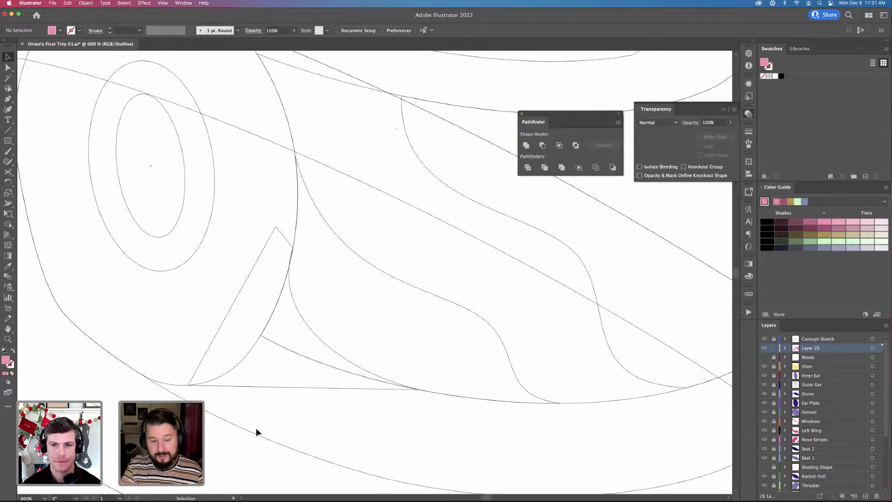
Select the remaining unfilled wave path beside the ear plate and switch from outline view back to preview
key("a")
left_click(245, 285)
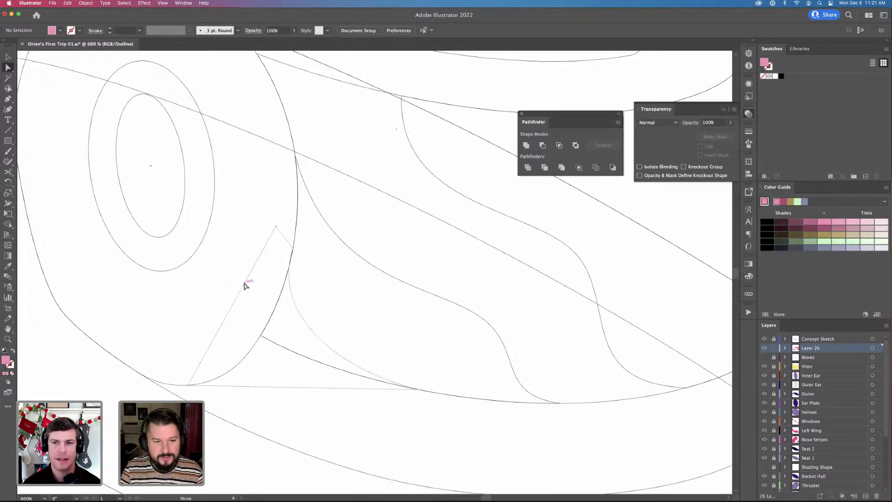
left_click(246, 285)
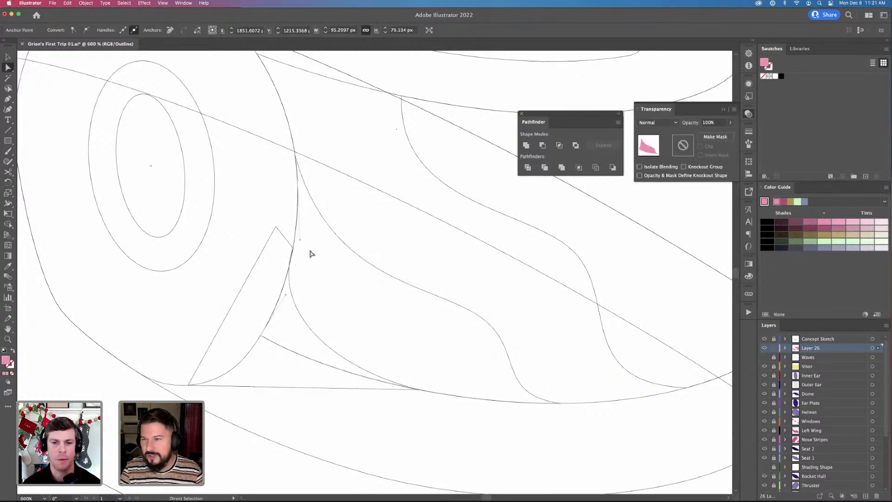
key("v")
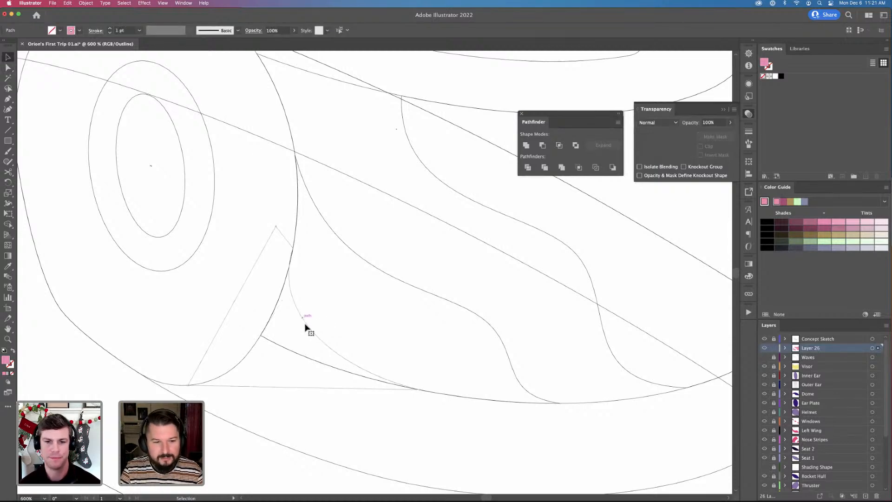
left_click(305, 328, "shift")
key("super+y")
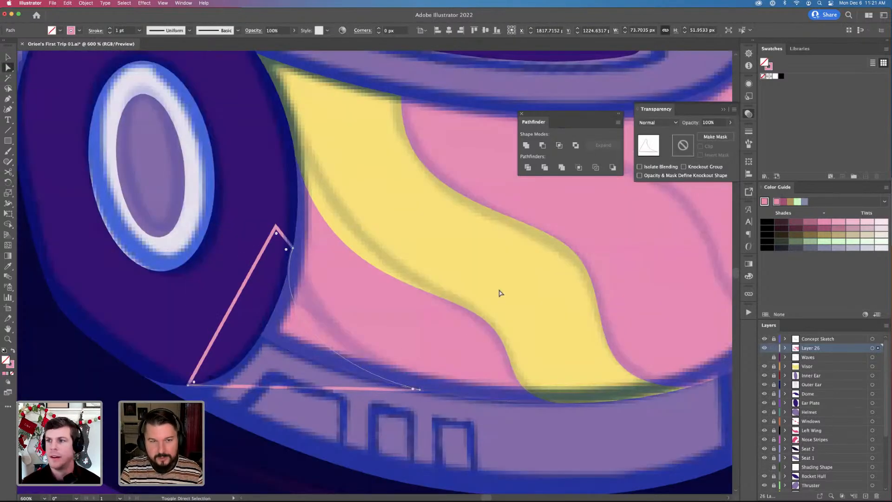
Unlock the Waves layer, and try moving the visor shape onto it before undoing the move and clearing the selection
left_click(470, 279, "shift")
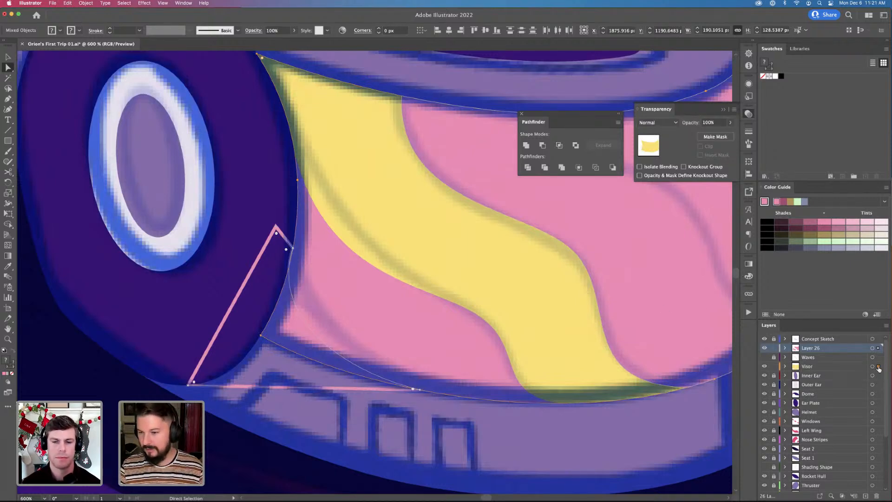
left_click(774, 358)
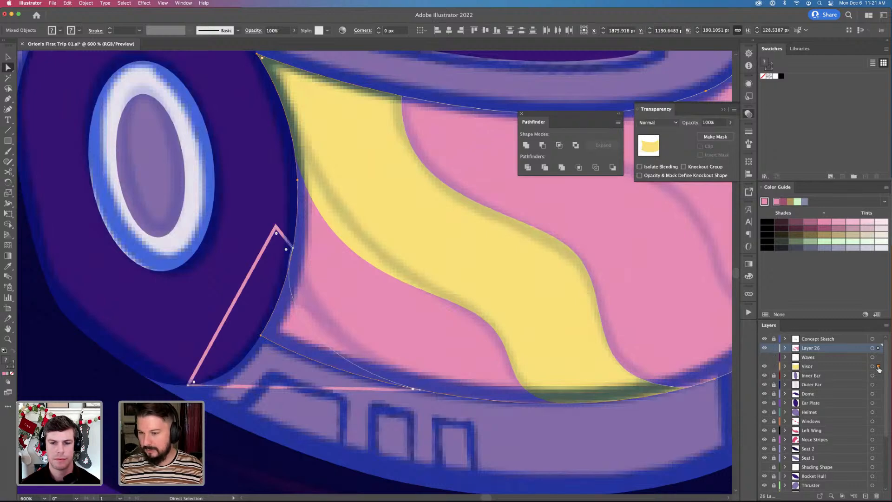
left_click_drag(879, 366, 878, 358)
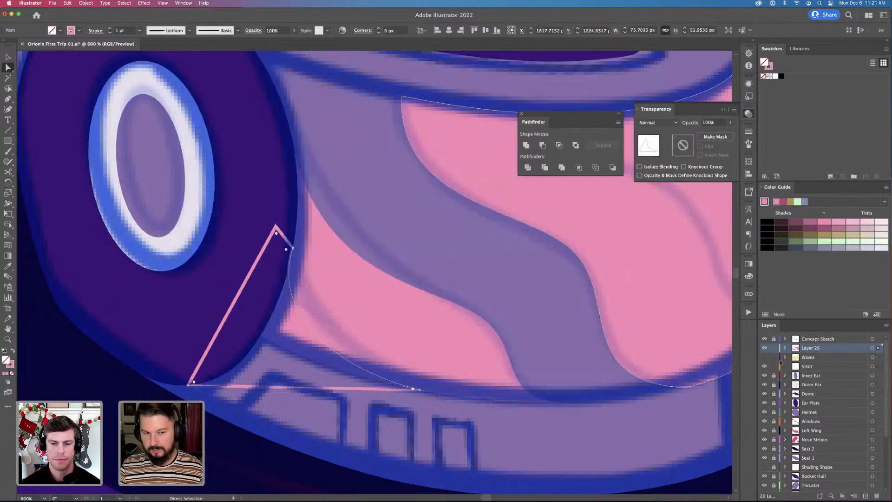
key("super+z")
key("super+shift+a")
Move the unfilled pink wave path from Layer 26 onto the hidden Waves layer
key("v")
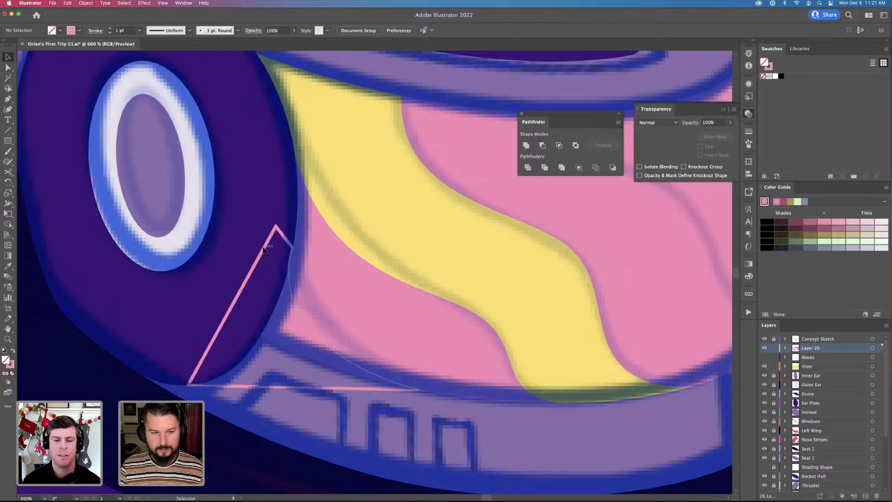
left_click(263, 251)
left_click_drag(878, 348, 879, 357)
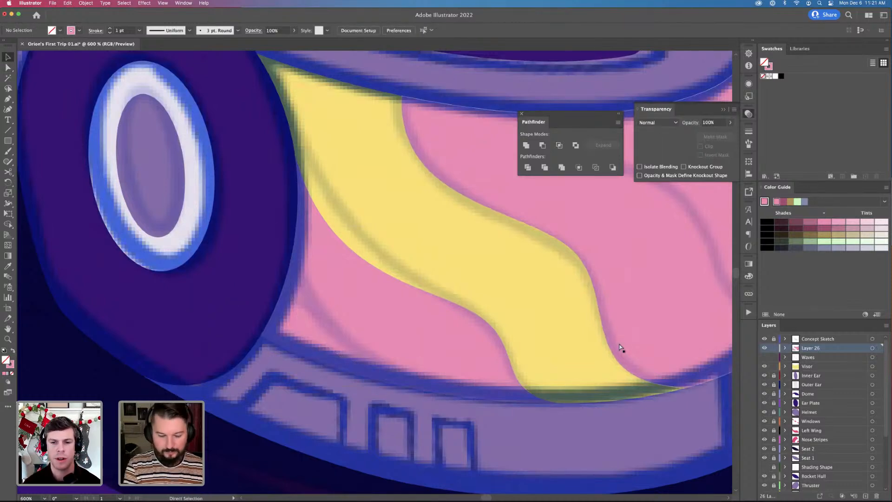
key("super+y")
key("super+y")
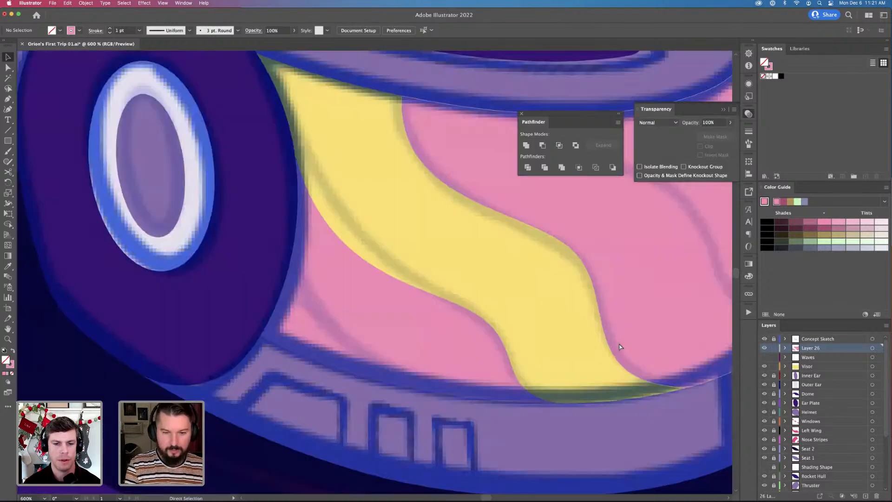
Hide the Concept Sketch layer and view the helmet and visor artwork at 100% without the sketch
key("super+0")
key("super+1")
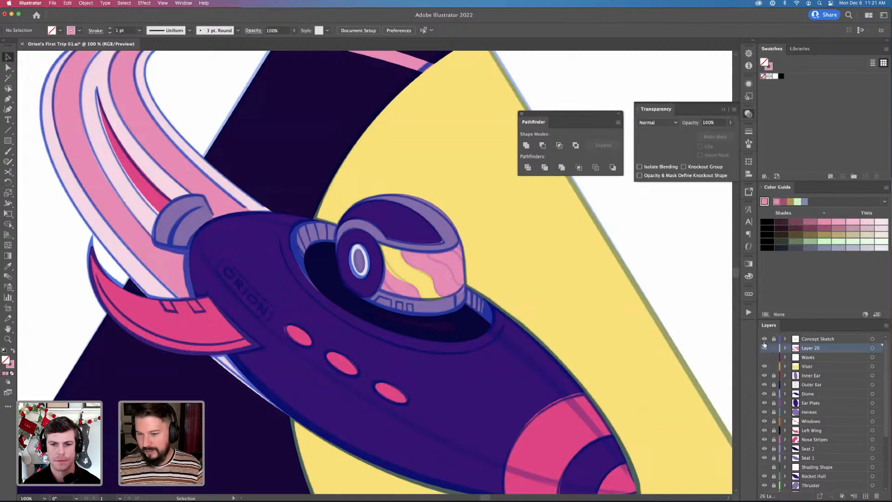
left_click(765, 339)
key("a")
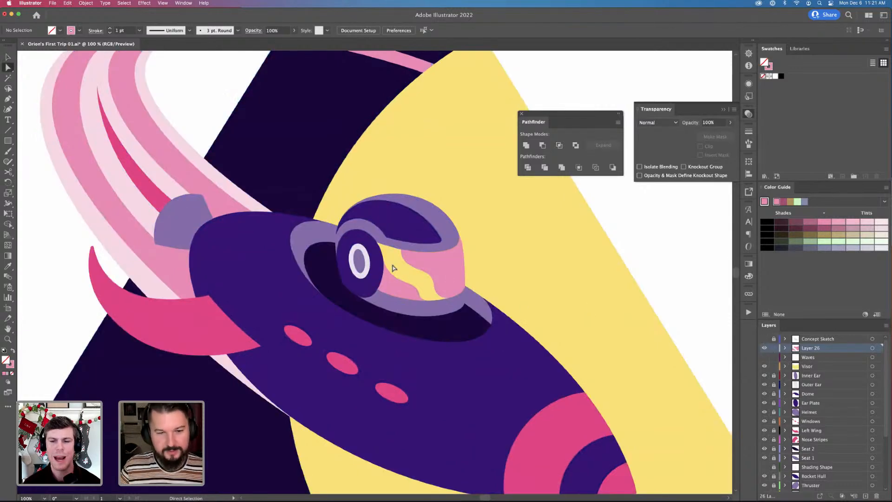
left_click(385, 269)
key("v")
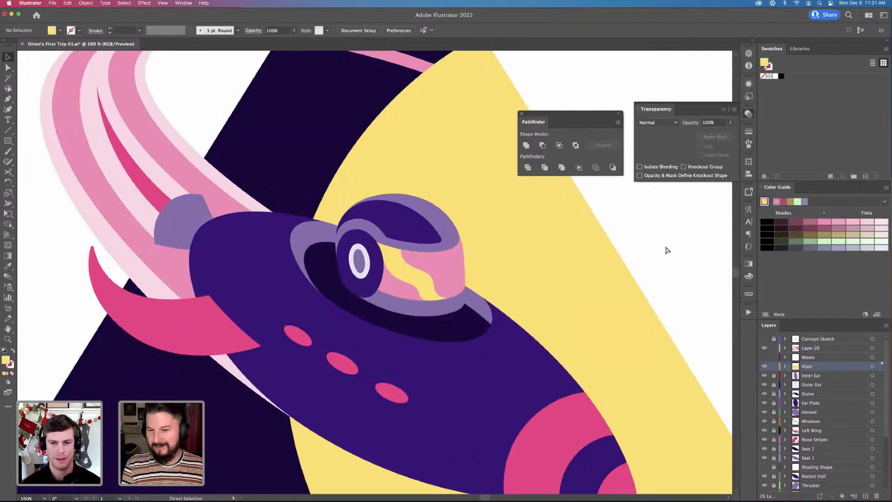
Show the Waves layer briefly to check its path, and leave both Waves and Layer 26 hidden
key("super+equal")
key("a")
left_click(764, 356)
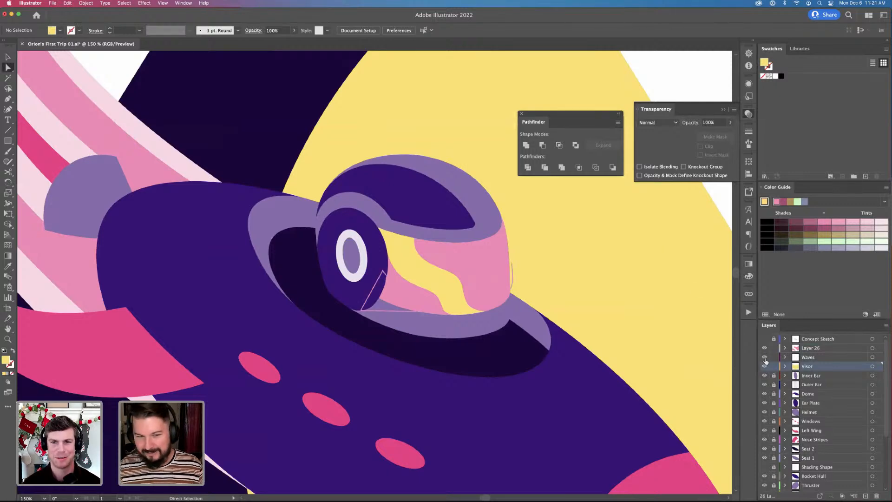
left_click(764, 357)
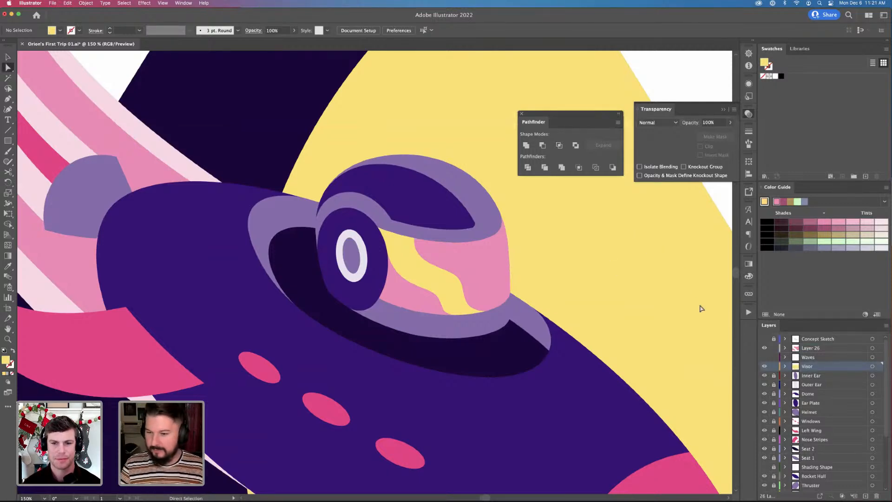
left_click(764, 348)
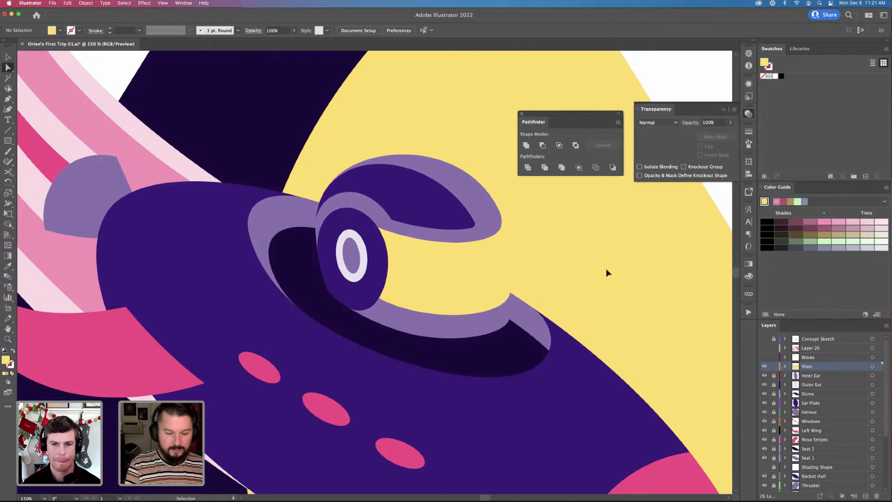
key("super+0")
key("v")
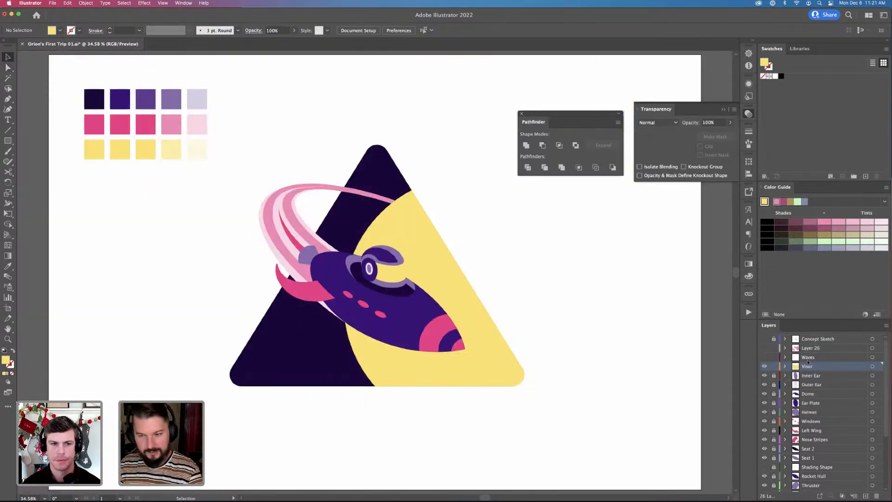
Unlock the Inner Ear layer and look through its contents and the rest of the layer list
left_click(812, 339)
left_click(813, 351)
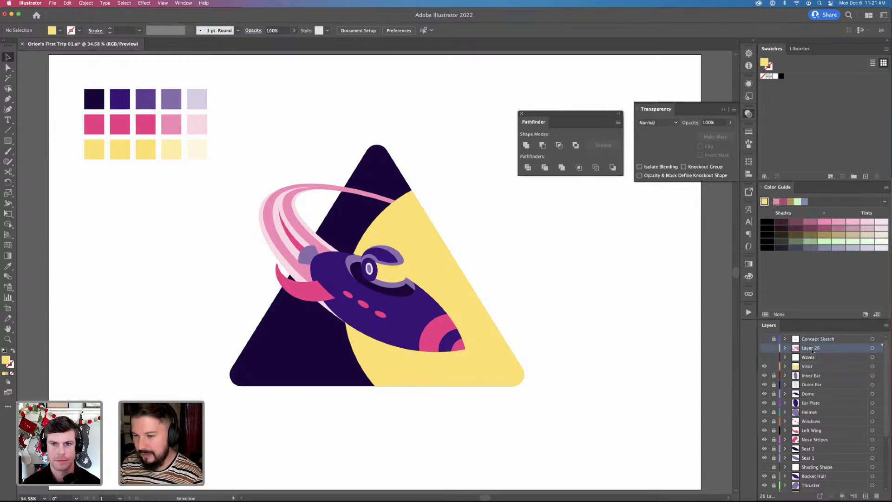
scroll(826, 409, "down", 3)
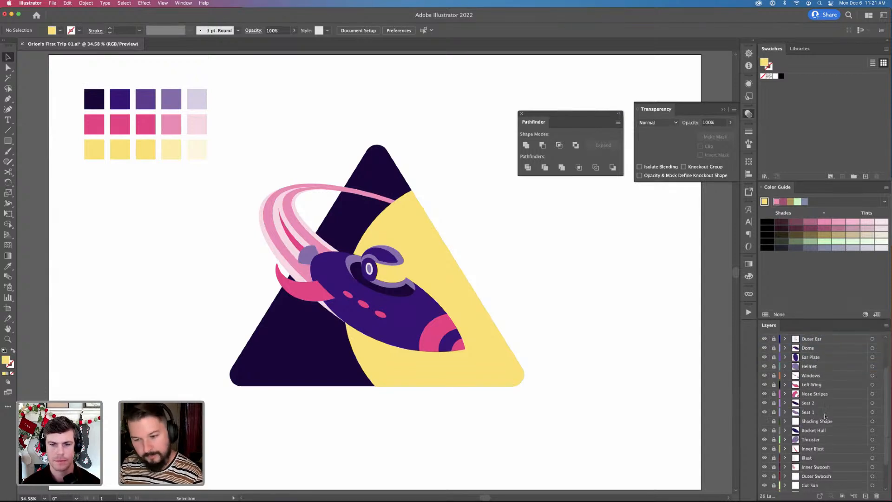
scroll(814, 402, "up", 2)
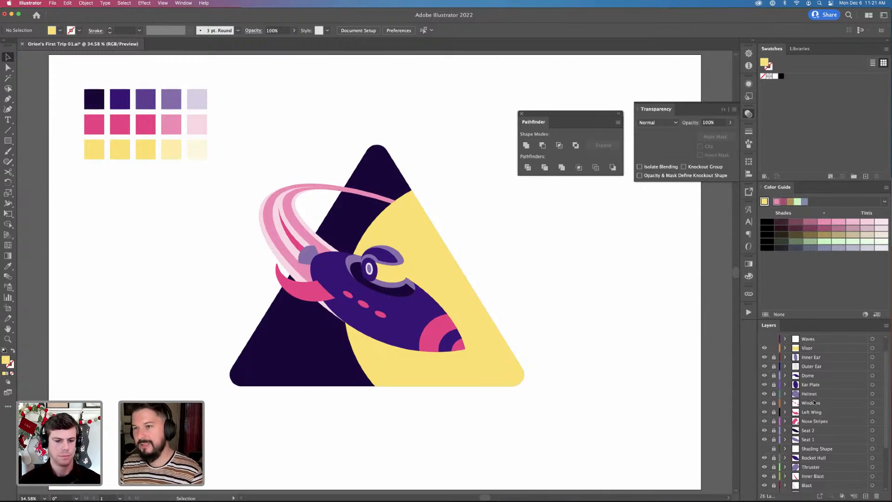
left_click(774, 357)
left_click(785, 357)
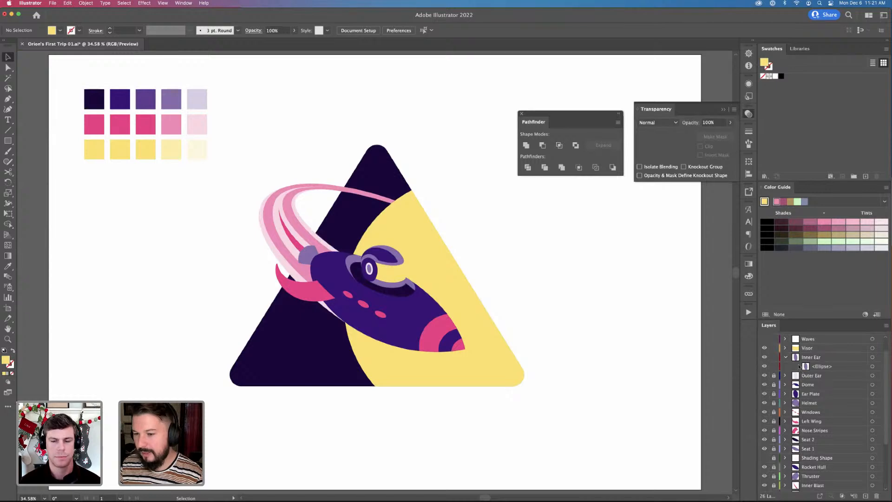
left_click(785, 356)
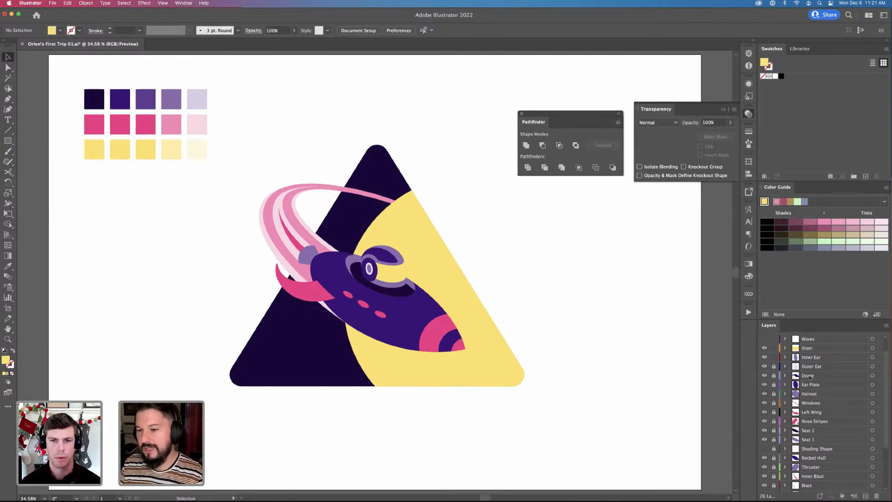
scroll(812, 375, "down", 5)
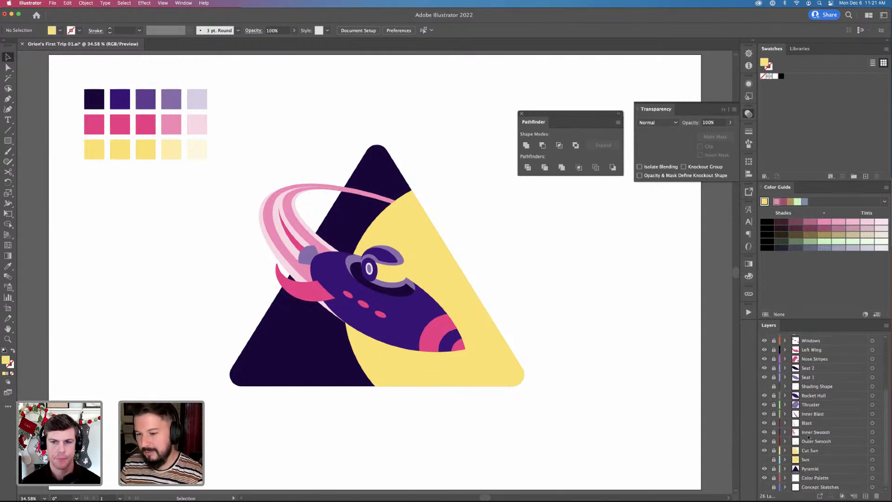
Show the Concept Sketches layer above the artboard to check it, and delete that layer
left_click(812, 479)
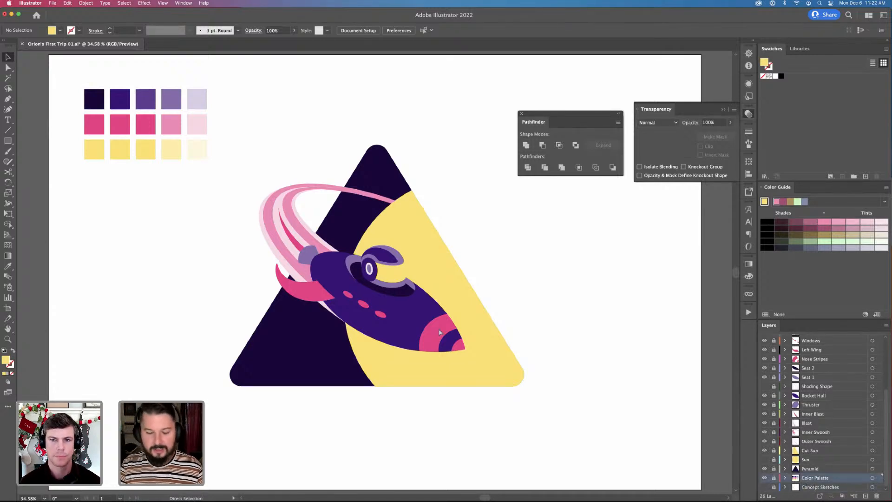
key("super+minus")
key("super+minus")
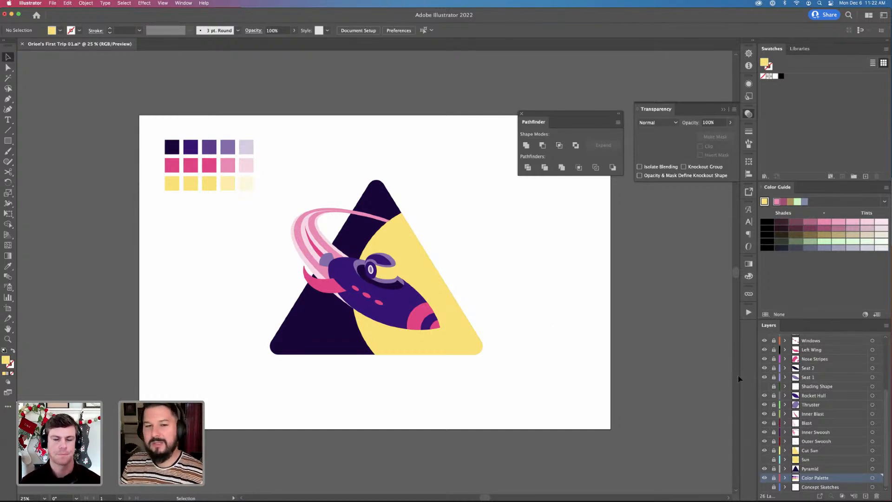
left_click(764, 487)
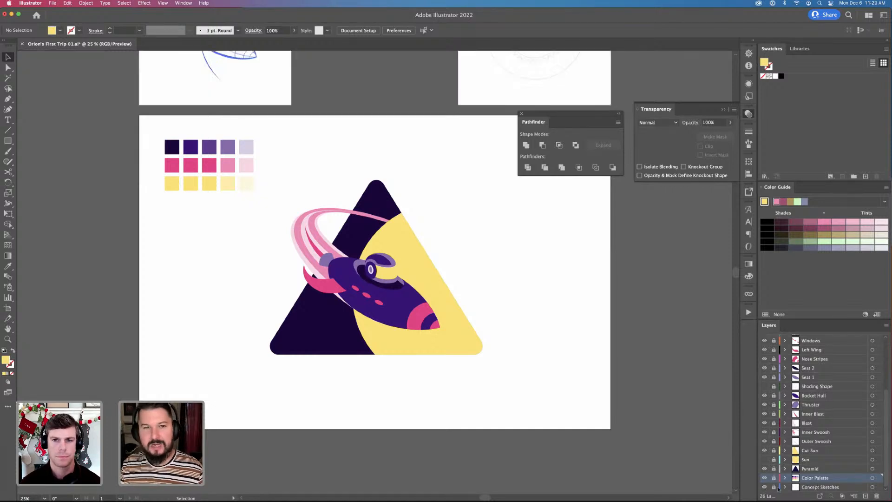
left_click_drag(820, 488, 878, 497)
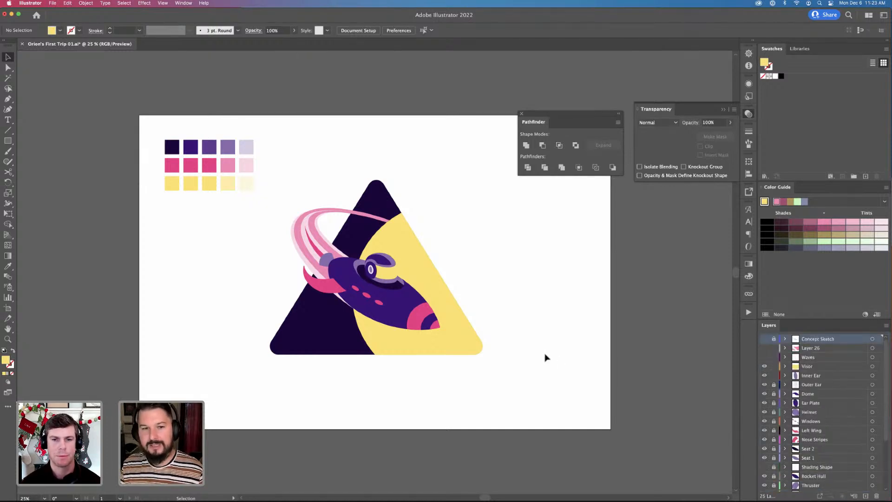
key("space")
left_click_drag(547, 369, 538, 383)
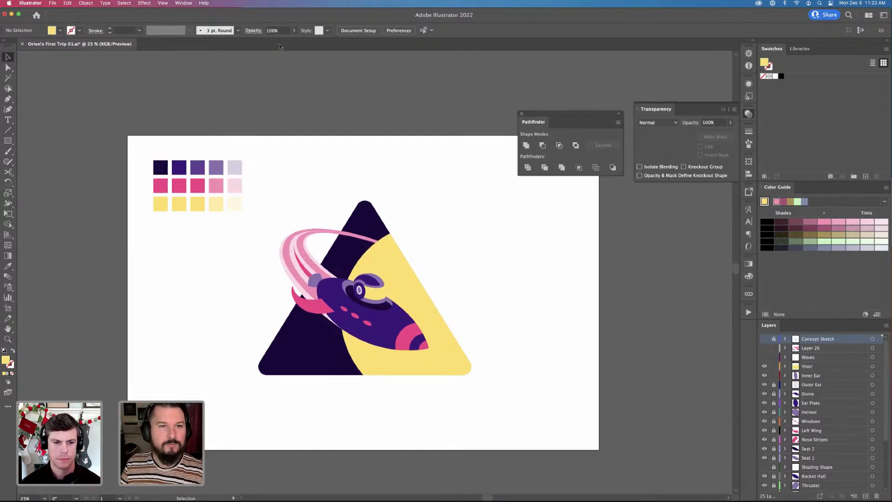
Check the units, bleed and transparency options in the Document Setup, leaving them as they are
left_click(358, 30)
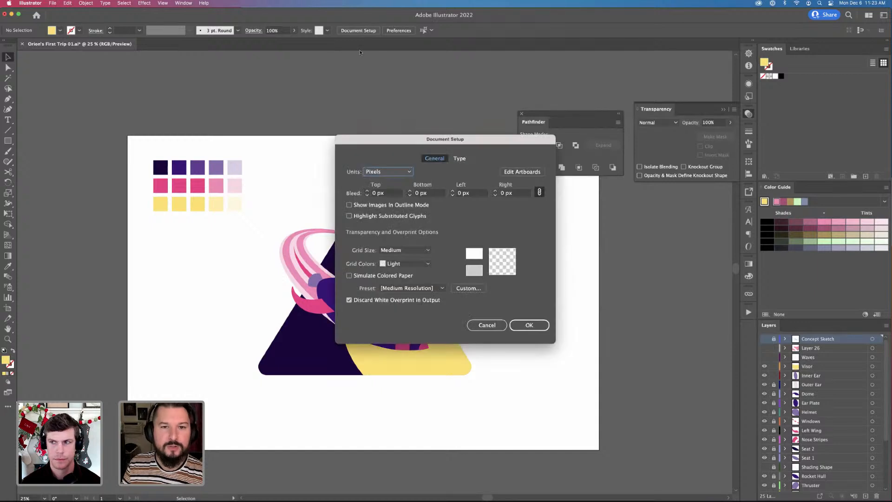
left_click(520, 172)
key("Escape")
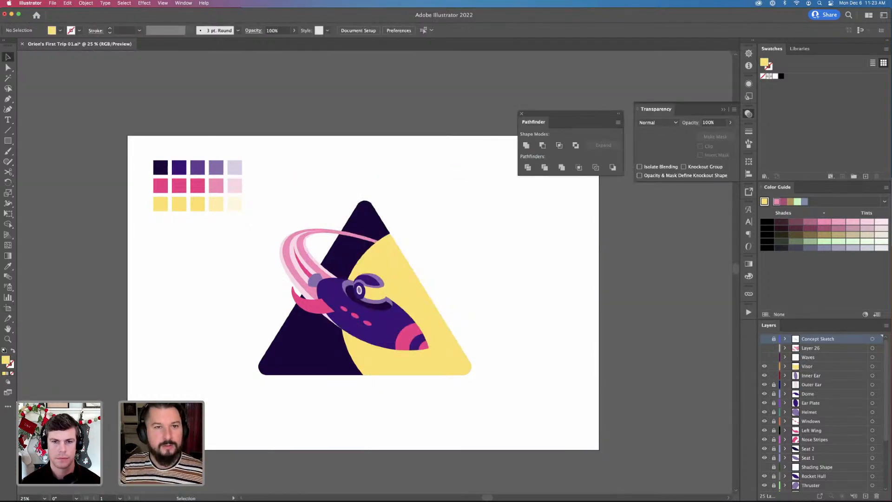
left_click(358, 30)
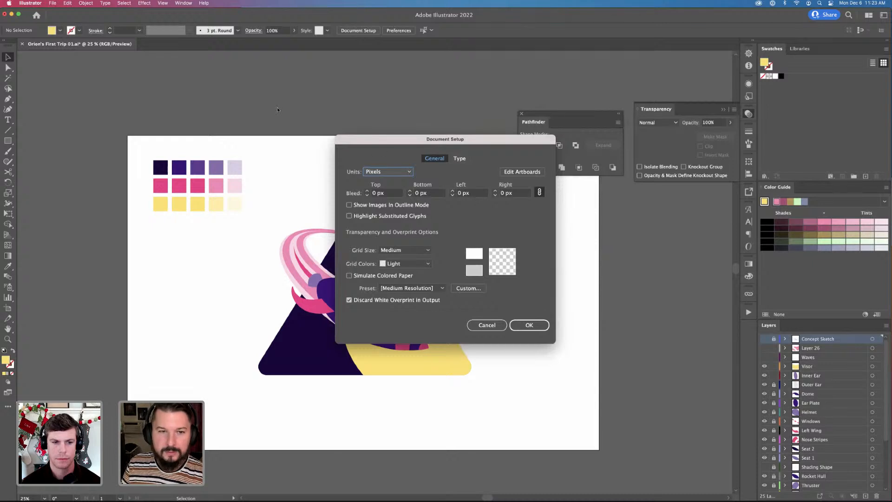
key("Escape")
Check the color model and resolution in the Document Raster Effects Settings, and accept the settings
left_click(144, 3)
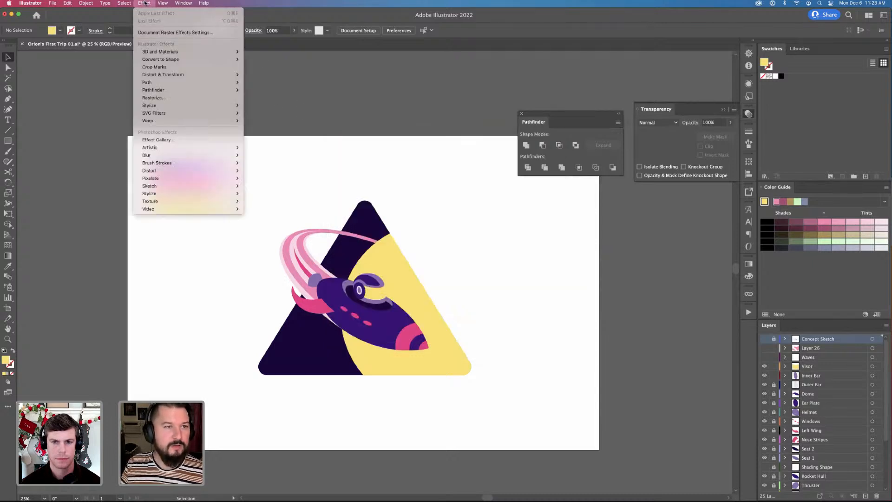
left_click(167, 32)
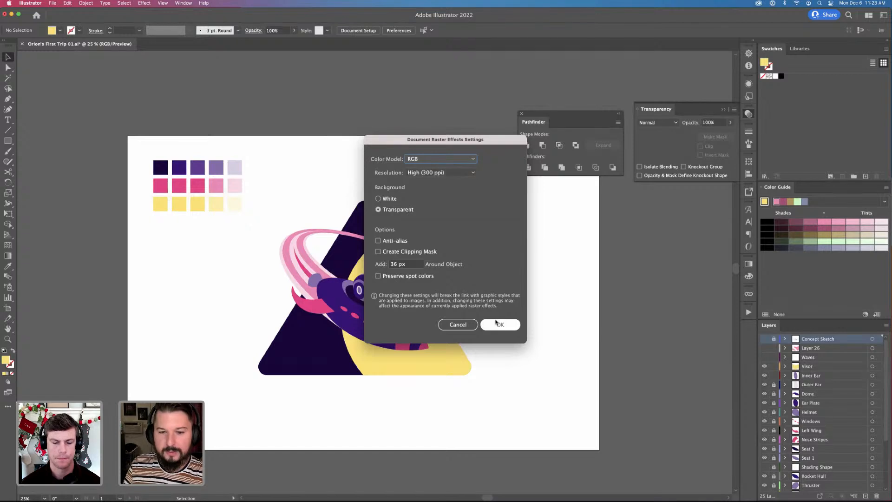
left_click(504, 324)
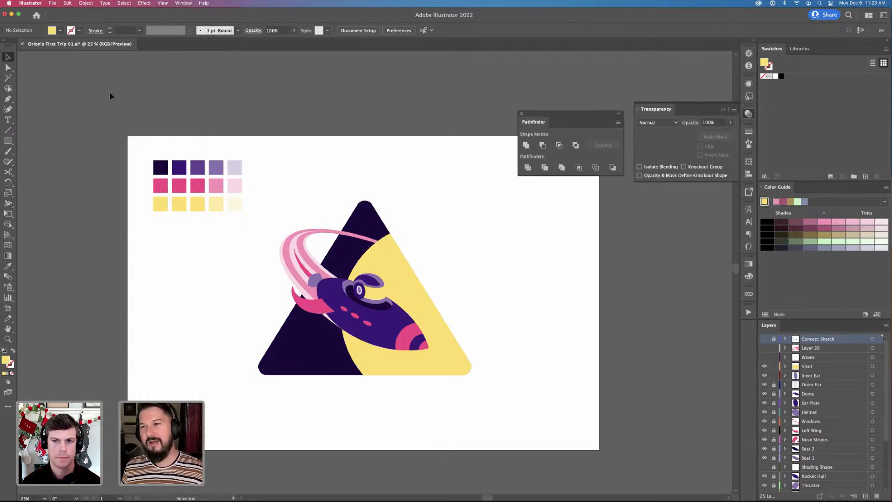
Start exporting the illustration to the Desktop as a Photoshop file named Orion's First Trip 01.psd
left_click(52, 2)
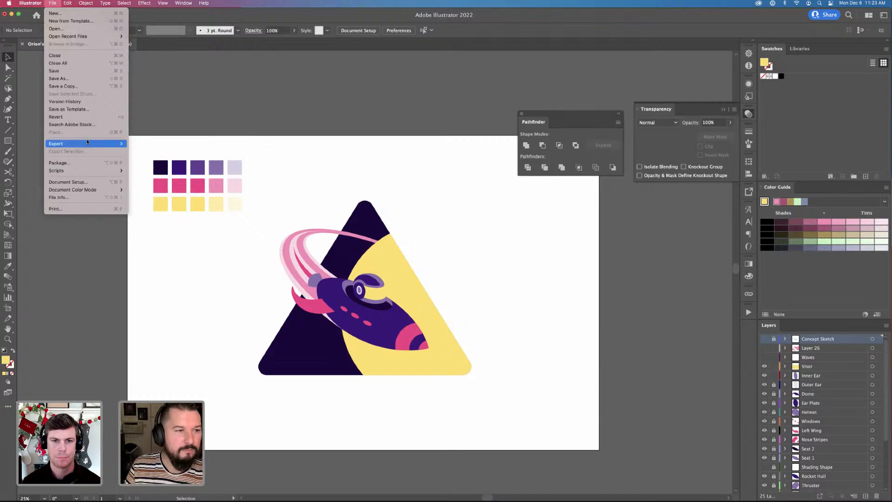
mouse_move(90, 146)
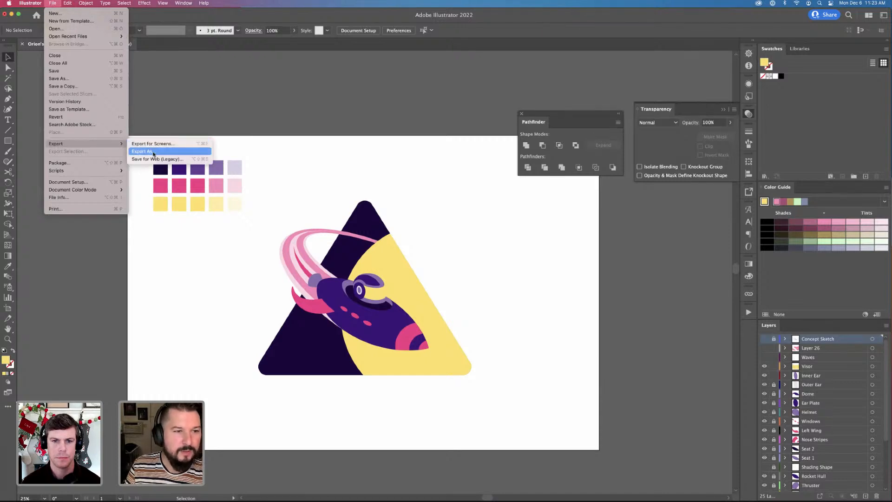
left_click(159, 152)
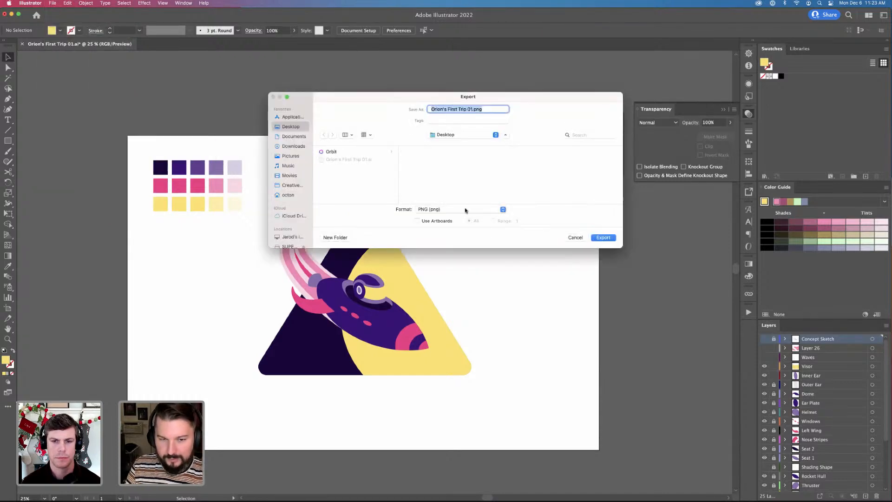
left_click(466, 211)
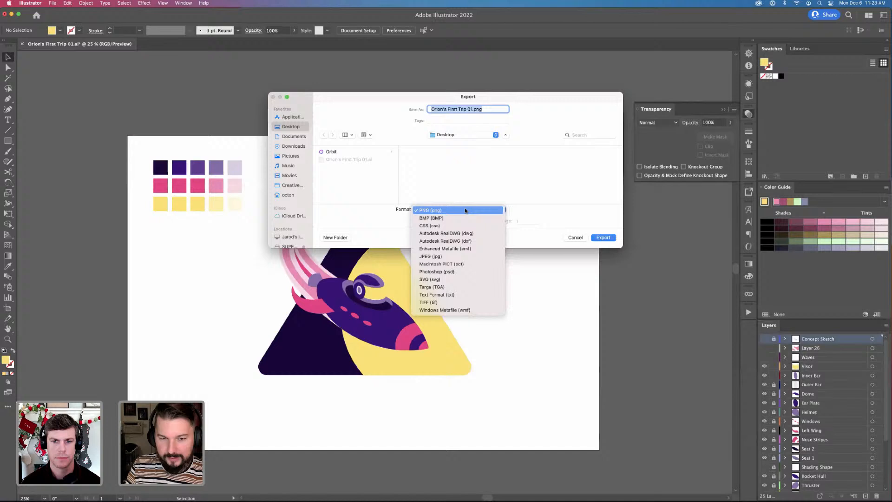
left_click(462, 272)
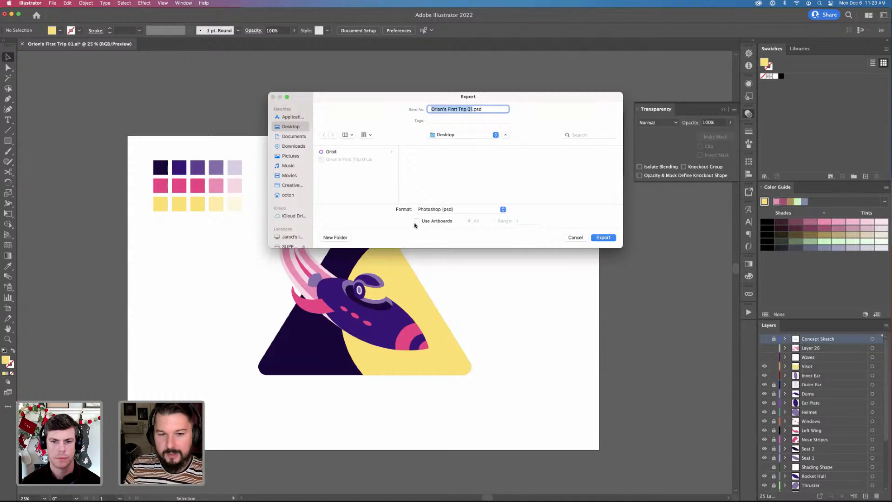
left_click(604, 238)
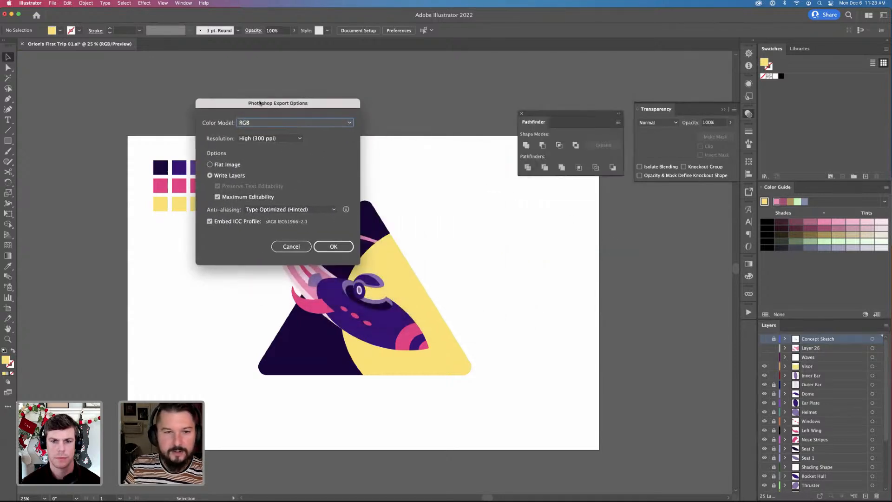
Try the CMYK color model, return to RGB, and export the Photoshop file with Write Layers and Maximum Editability at High (300 ppi)
left_click(261, 126)
left_click(264, 143)
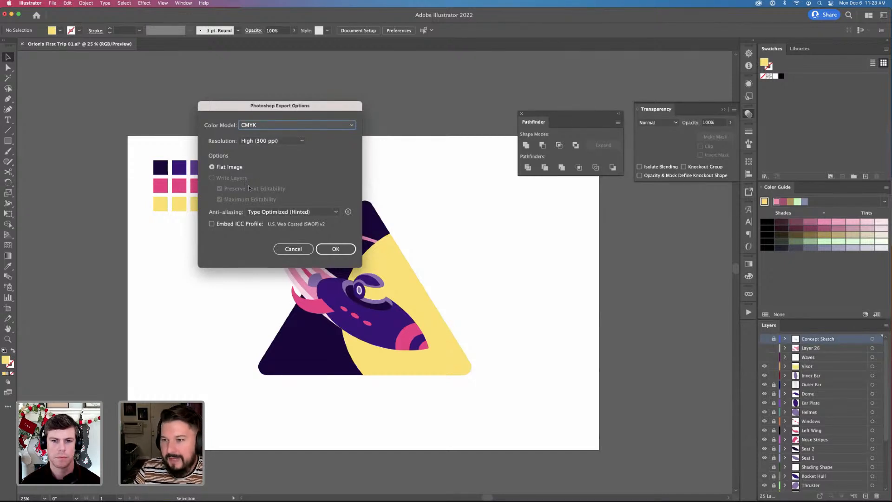
left_click(267, 125)
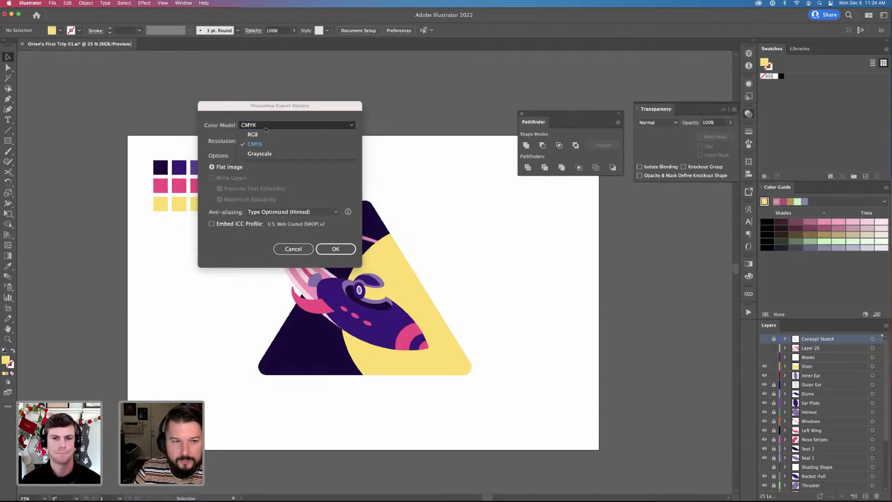
left_click(266, 134)
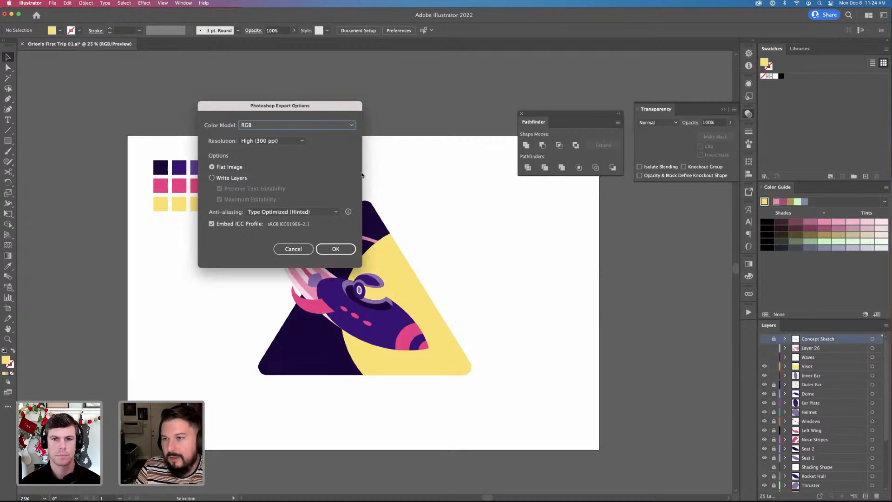
left_click(226, 179)
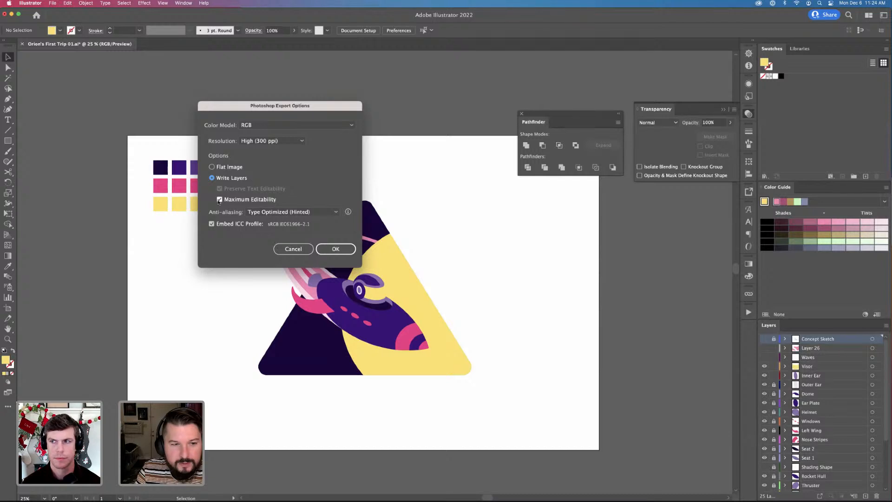
left_click(336, 248)
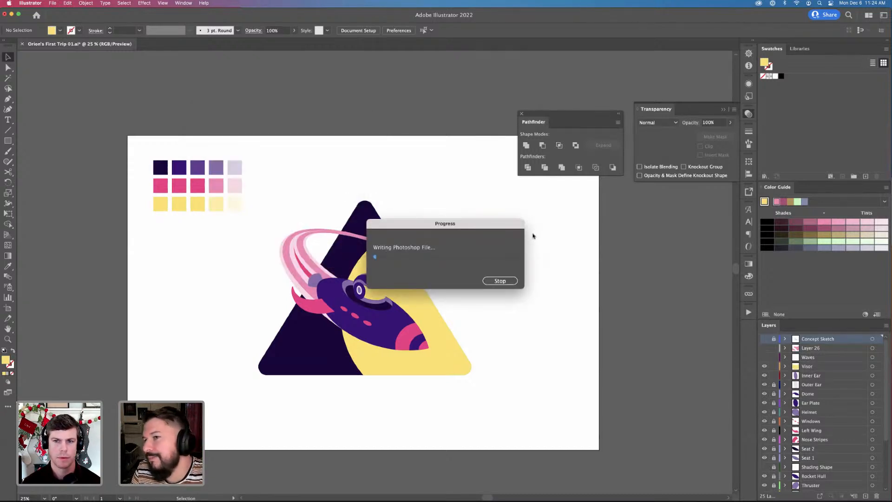
left_click_drag(474, 226, 333, 113)
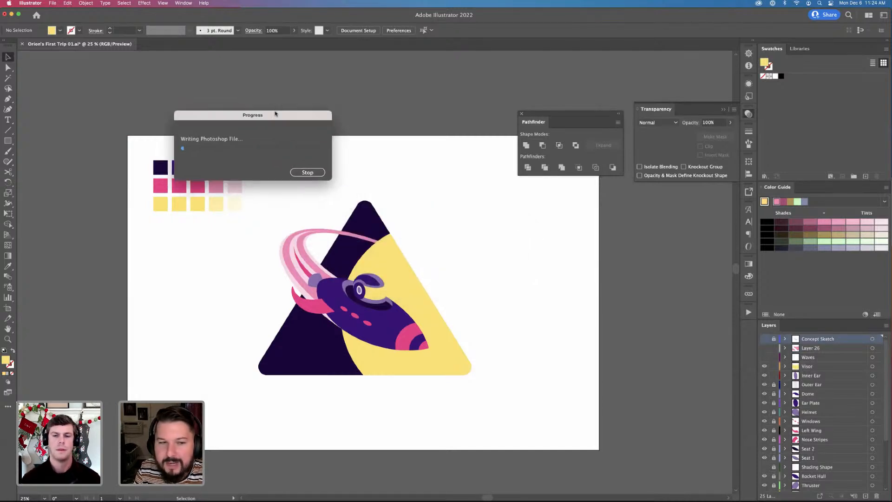
Switch to Finder to locate the exported Orion's First Trip 01.psd on the Desktop, and return to the Illustrator artwork
mouse_move(115, 496)
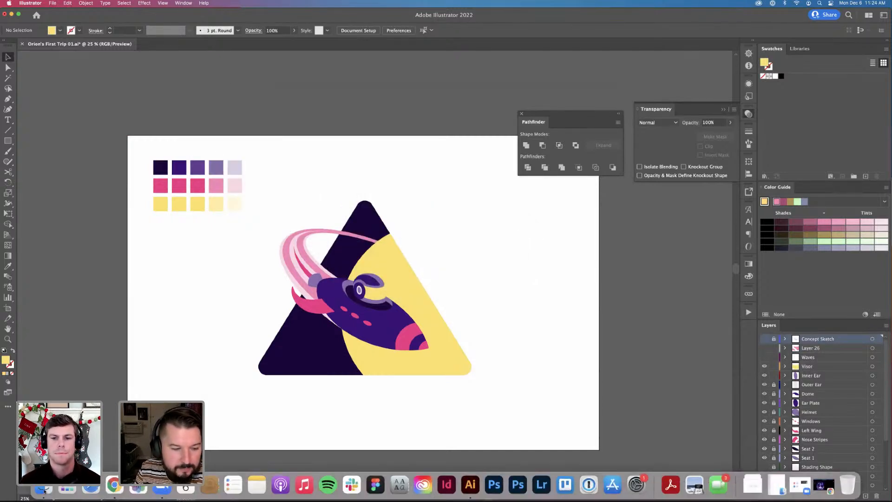
left_click(799, 484)
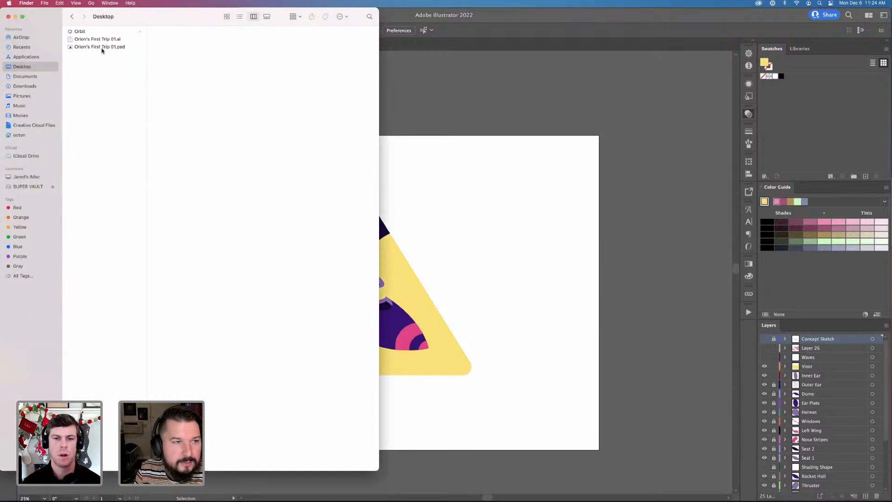
left_click(105, 47)
right_click(105, 47)
left_click(511, 83)
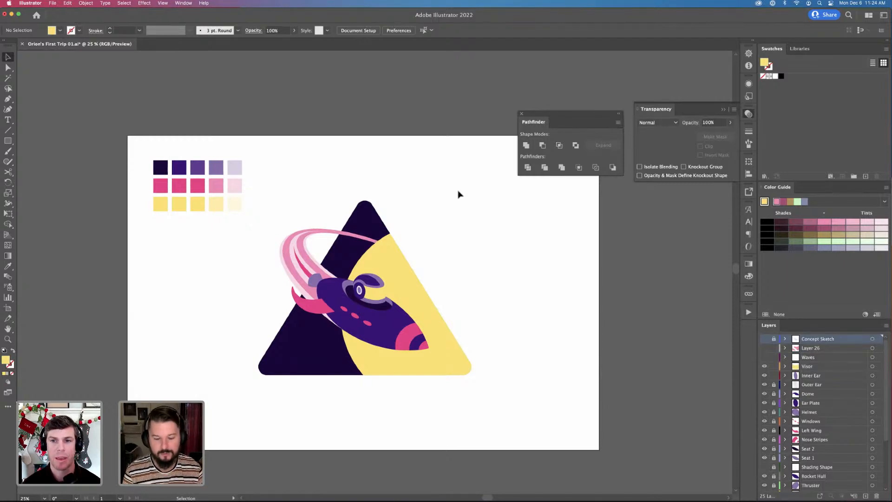
key("super+equal")
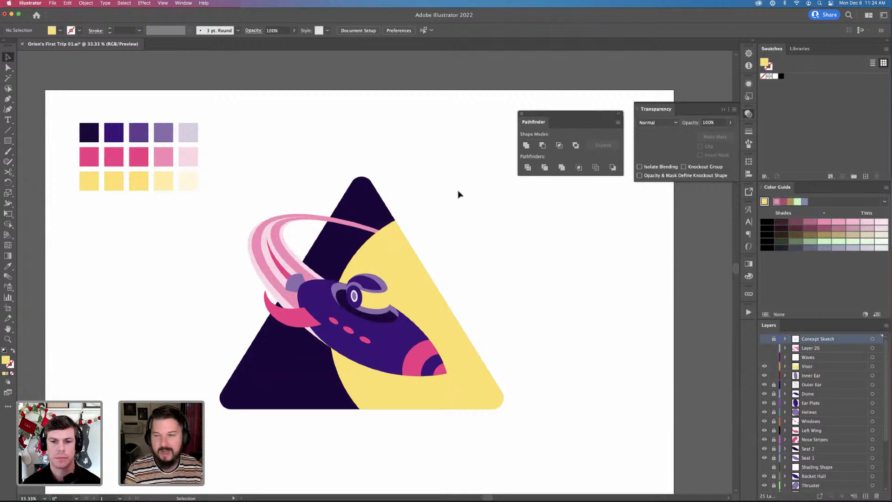